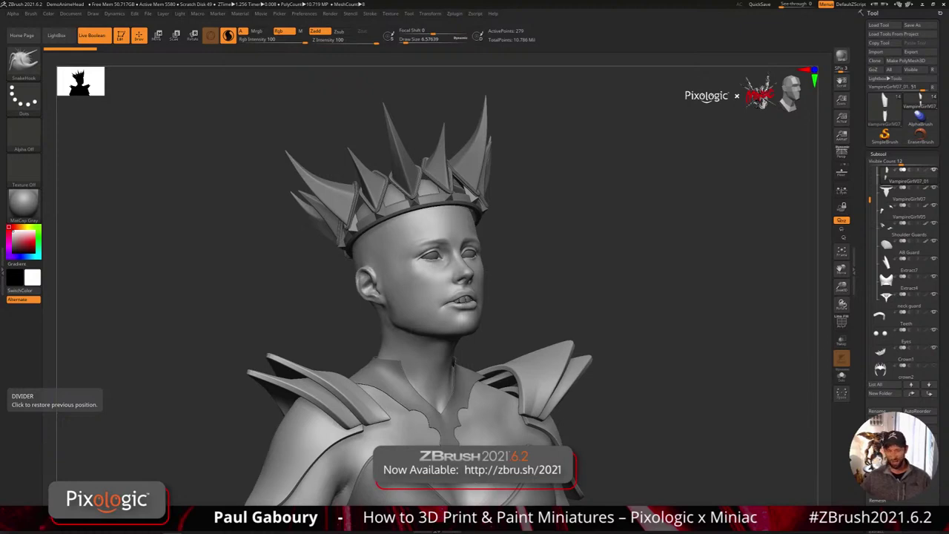
# - Select the spiked Crown1 subtool on the vampire figure's head
pyautogui.moveTo(870, 200); pyautogui.dragTo(870, 252)
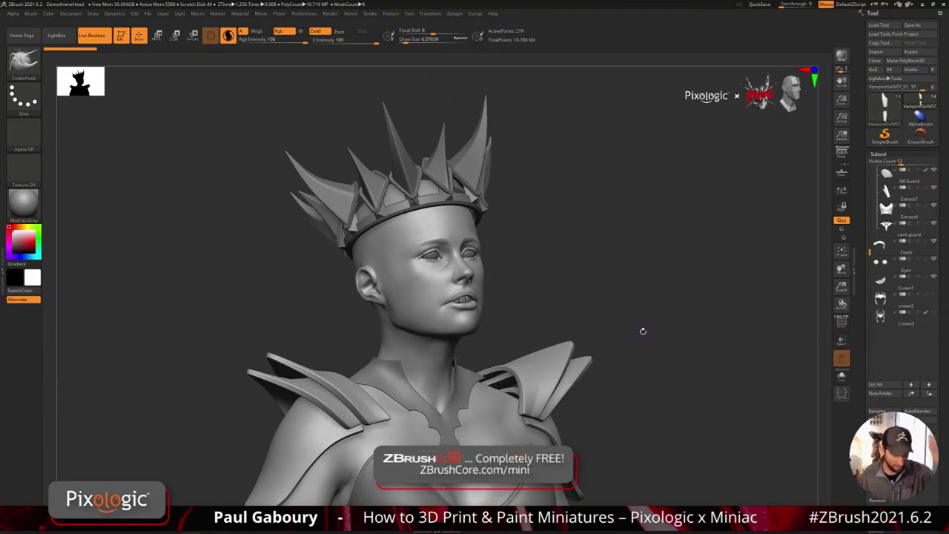
pyautogui.keyDown('alt'); pyautogui.moveTo(588, 273); pyautogui.dragTo(609, 324); pyautogui.keyUp('alt')
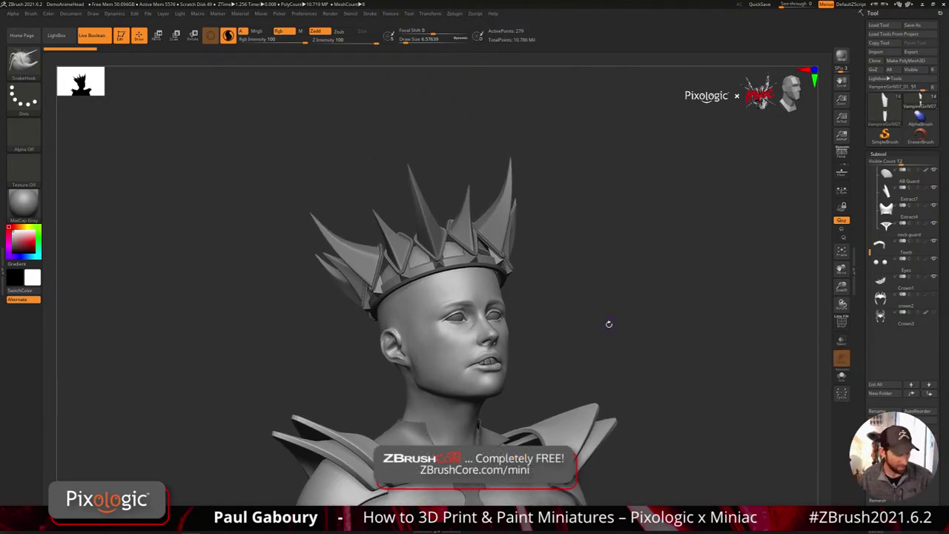
pyautogui.keyDown('alt'); pyautogui.moveTo(550, 306); pyautogui.dragTo(551, 333); pyautogui.keyUp('alt')
pyautogui.moveTo(551, 333)
pyautogui.keyDown('ctrl'); pyautogui.mouseDown(button='right')
pyautogui.moveTo(505, 323)
pyautogui.moveTo(505, 335)
pyautogui.moveTo(482, 187)
pyautogui.moveTo(483, 281)
pyautogui.moveTo(510, 294)
pyautogui.moveTo(507, 206)
pyautogui.mouseUp(button='right'); pyautogui.keyUp('ctrl')
pyautogui.keyDown('alt'); pyautogui.click(481, 248); pyautogui.keyUp('alt')
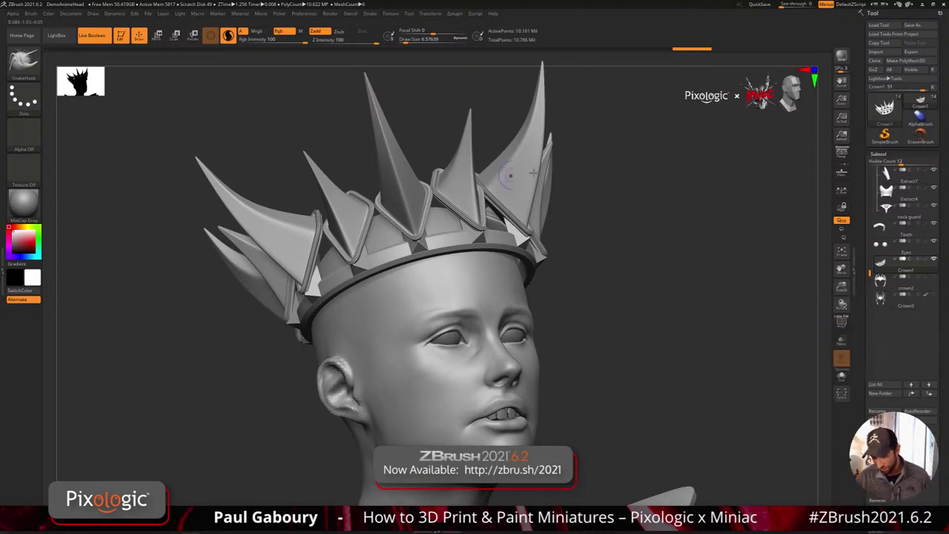
# - Preview the alternative crown2 and Crown3 subtools on the figure's head, one after the other
pyautogui.click(905, 288)
pyautogui.click(935, 259)
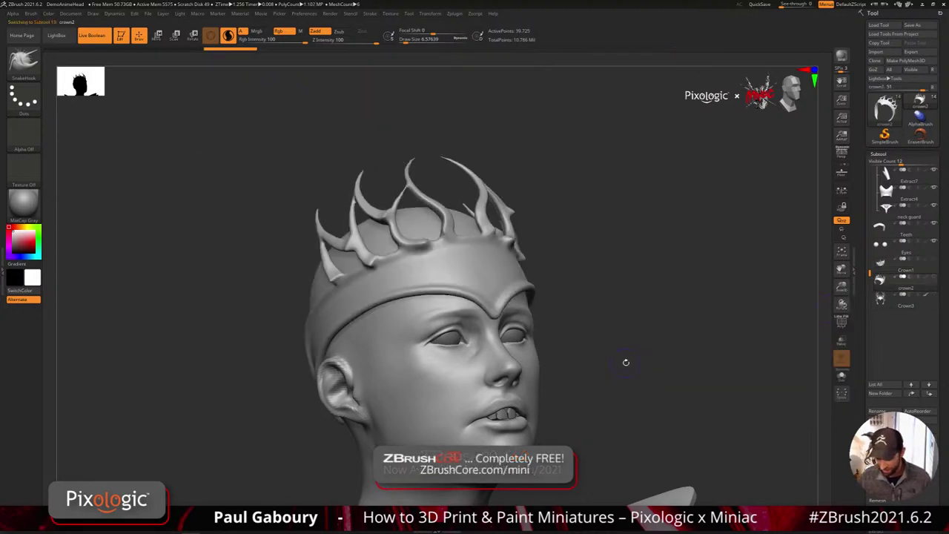
pyautogui.moveTo(638, 359)
pyautogui.mouseDown(button='right')
pyautogui.moveTo(620, 363)
pyautogui.moveTo(630, 362)
pyautogui.moveTo(625, 321)
pyautogui.mouseUp(button='right')
pyautogui.moveTo(625, 321); pyautogui.dragTo(633, 321)
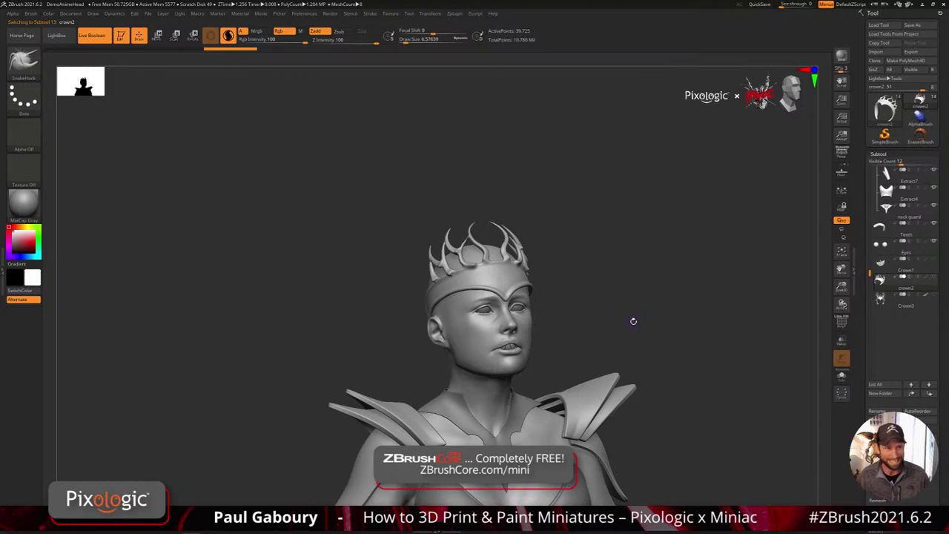
pyautogui.click(895, 300)
pyautogui.moveTo(642, 330); pyautogui.dragTo(667, 309)
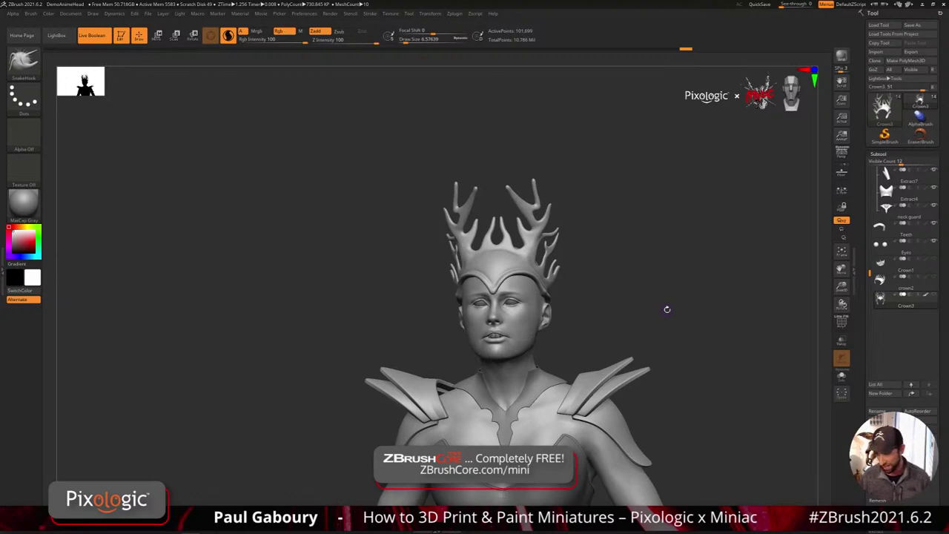
# - Switch back to the Crown1 subtool and examine it together with the whole armored figure
pyautogui.click(906, 265)
pyautogui.moveTo(604, 307); pyautogui.dragTo(593, 363)
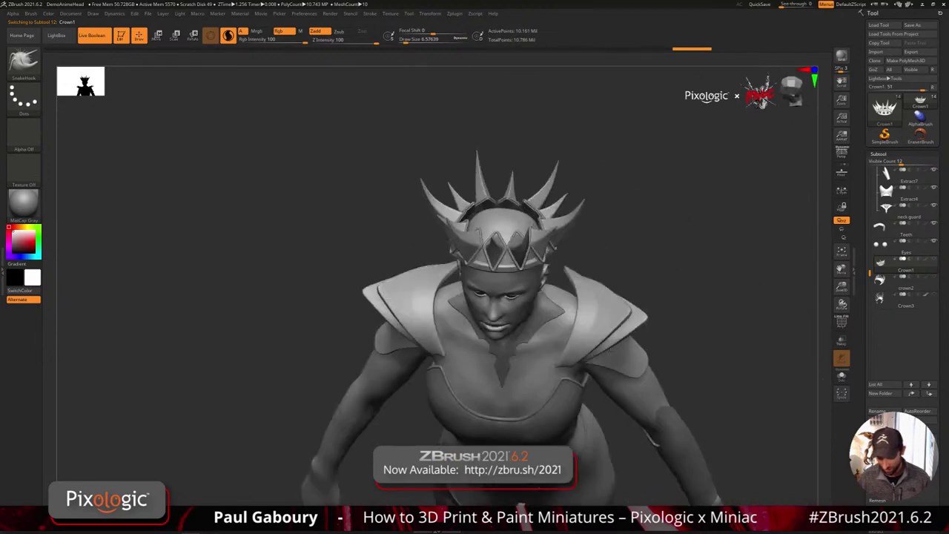
pyautogui.moveTo(616, 282); pyautogui.dragTo(601, 306)
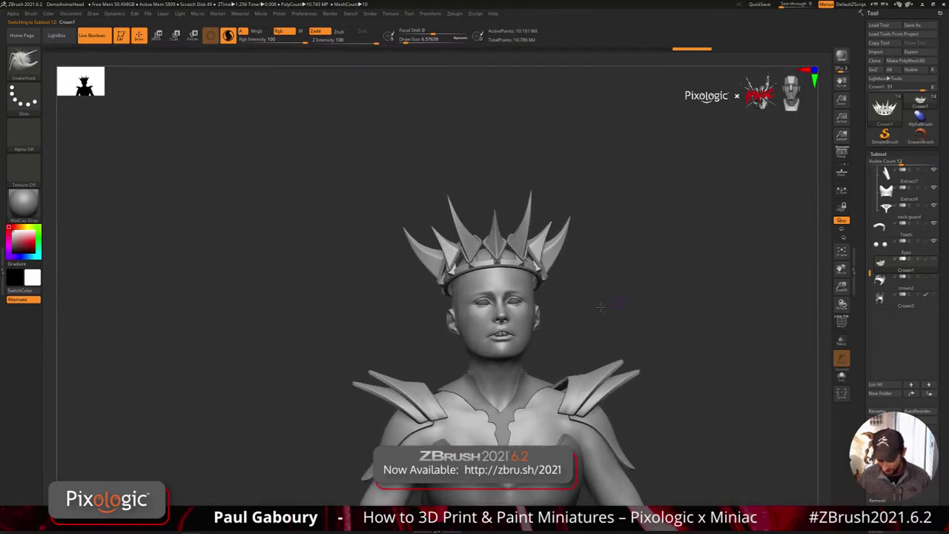
pyautogui.keyDown('ctrl'); pyautogui.moveTo(601, 307); pyautogui.dragTo(627, 313, button='right'); pyautogui.keyUp('ctrl')
pyautogui.moveTo(682, 325)
pyautogui.keyDown('alt'); pyautogui.mouseDown(button='right')
pyautogui.moveTo(628, 264)
pyautogui.moveTo(608, 223)
pyautogui.mouseUp(button='right'); pyautogui.keyUp('alt')
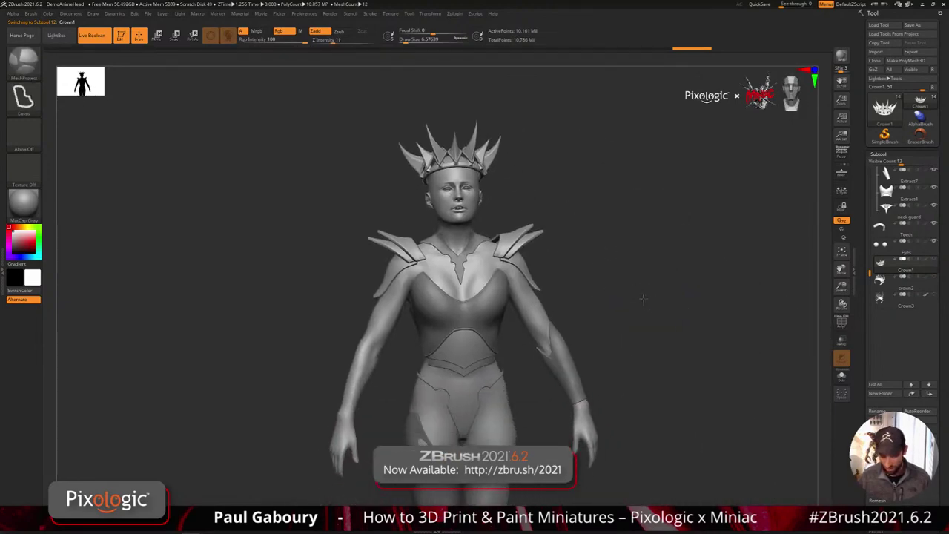
pyautogui.keyDown('ctrl'); pyautogui.moveTo(644, 298); pyautogui.dragTo(623, 283, button='right'); pyautogui.keyUp('ctrl')
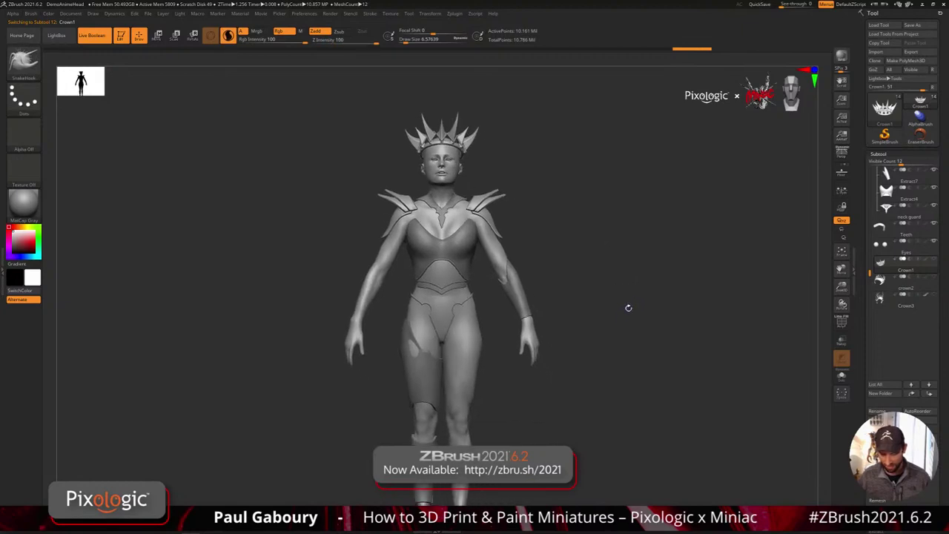
pyautogui.keyDown('alt'); pyautogui.moveTo(628, 307); pyautogui.dragTo(627, 313); pyautogui.keyUp('alt')
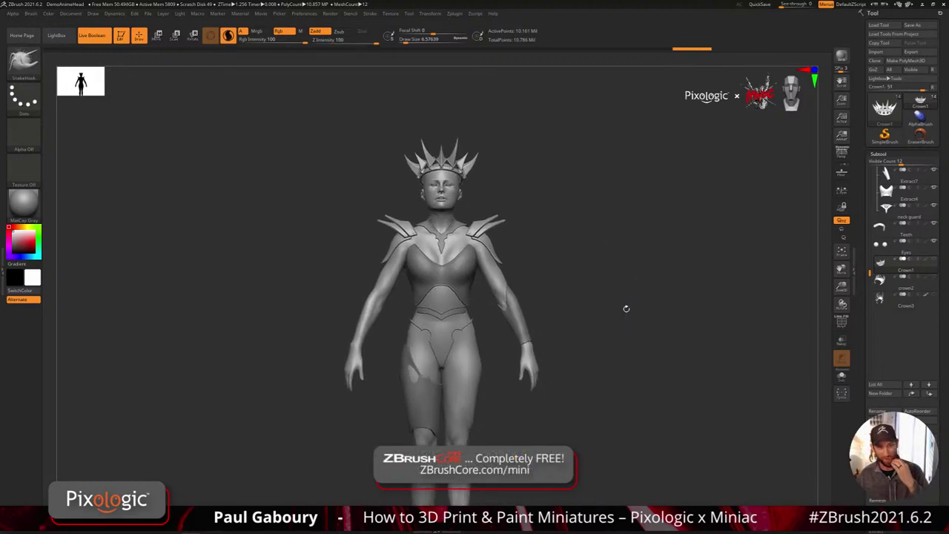
# - Compare Crown3 on the full figure, ending with Crown1 active again
pyautogui.click(919, 298)
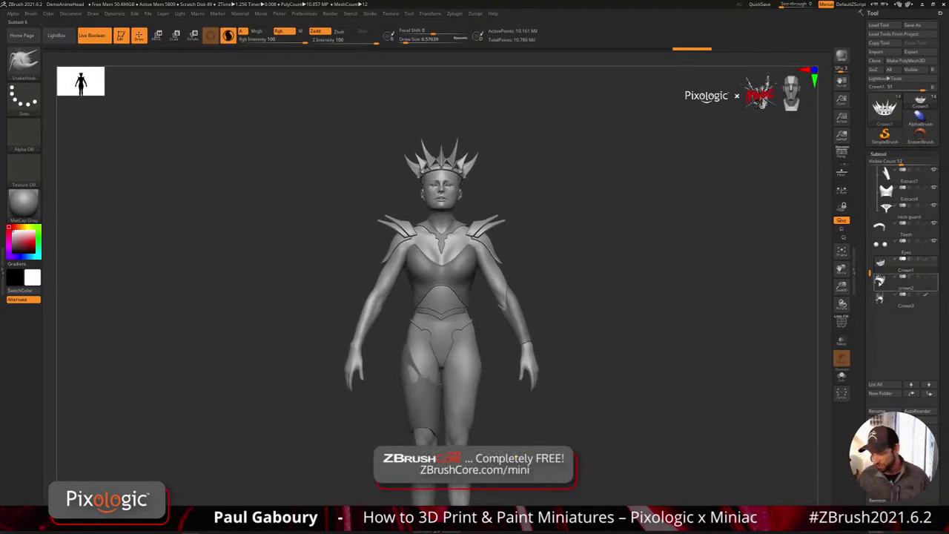
pyautogui.click(887, 302)
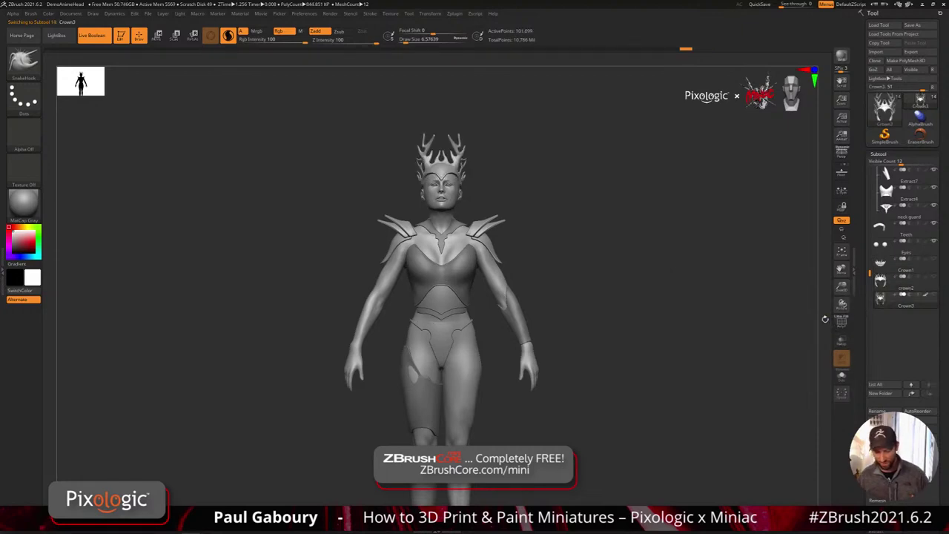
pyautogui.click(882, 267)
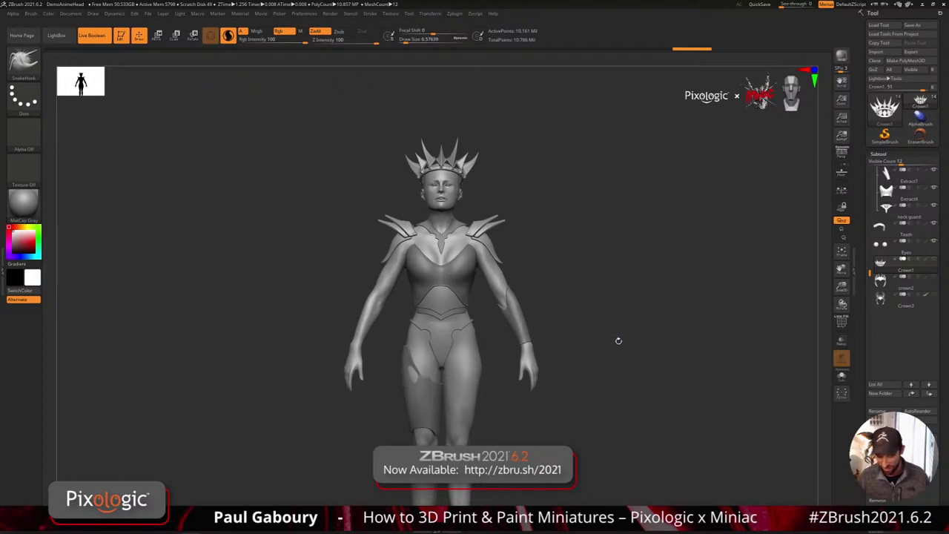
pyautogui.keyDown('alt'); pyautogui.moveTo(617, 337); pyautogui.dragTo(614, 386); pyautogui.keyUp('alt')
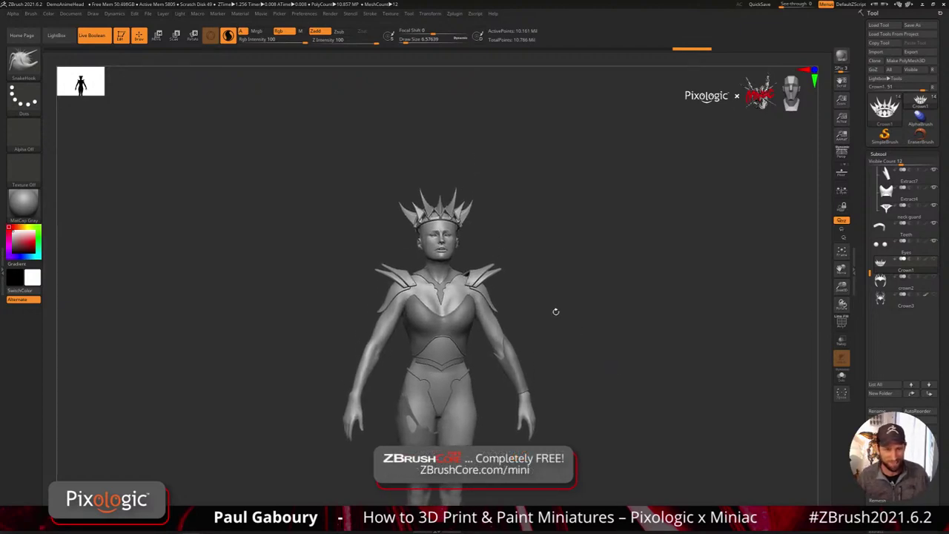
pyautogui.keyDown('alt'); pyautogui.moveTo(603, 321); pyautogui.dragTo(602, 333); pyautogui.keyUp('alt')
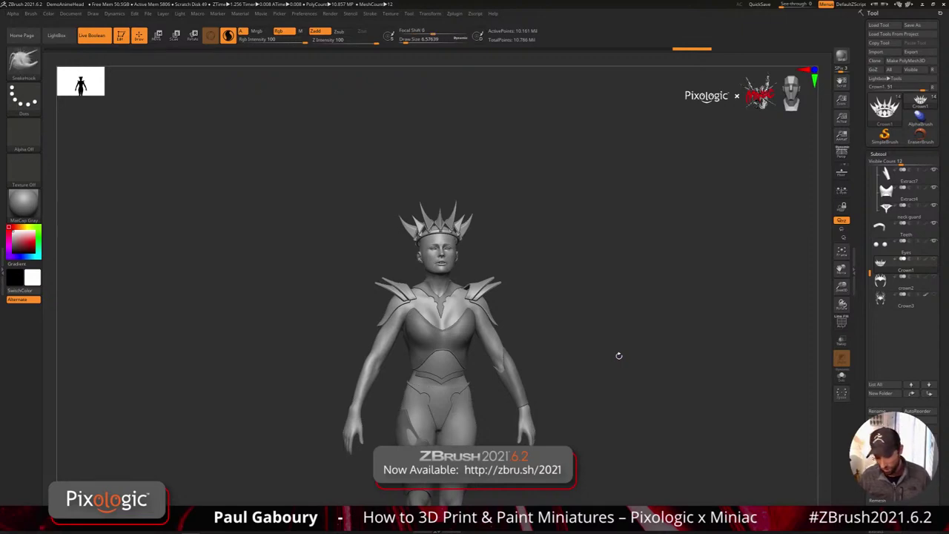
pyautogui.moveTo(596, 348); pyautogui.dragTo(589, 343)
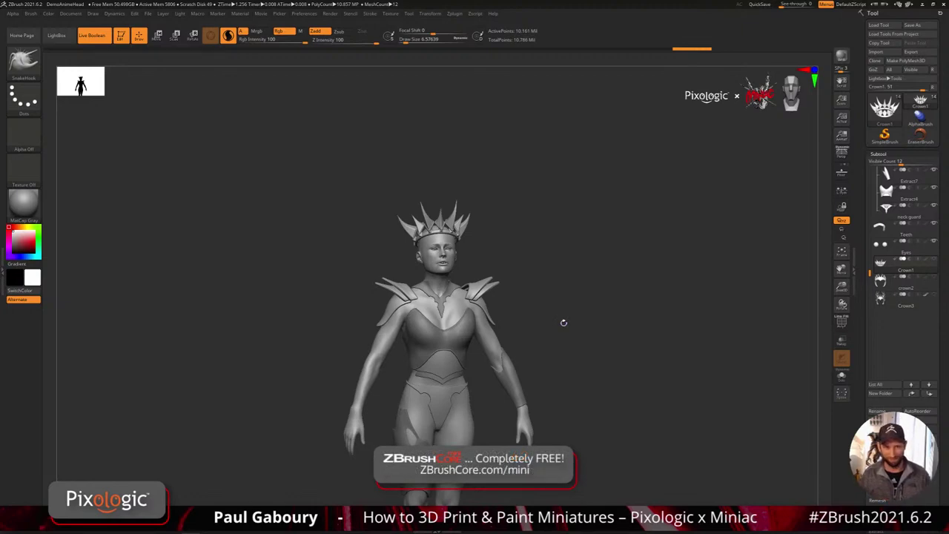
# - Load the Cube3D primitive as the active tool, display its polyframe and convert it to a PolyMesh3D
pyautogui.click(883, 111)
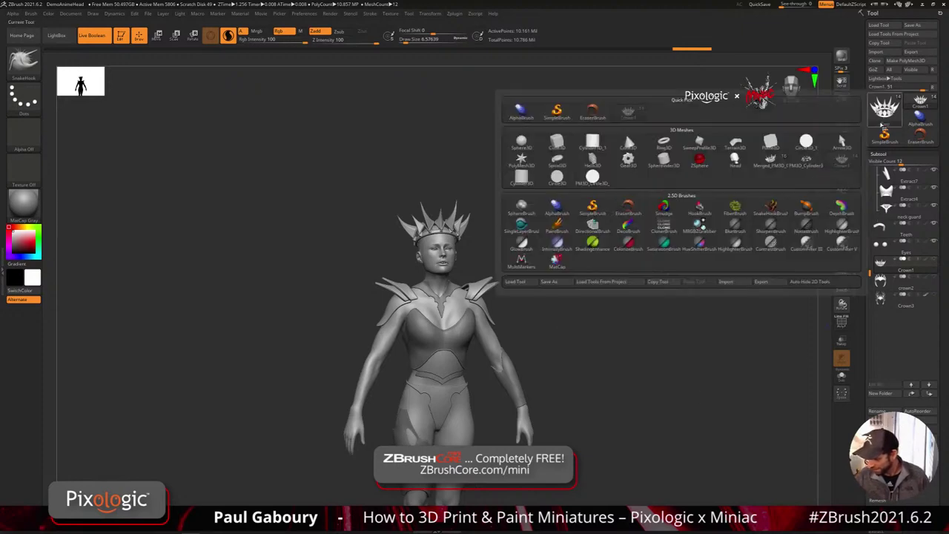
pyautogui.click(557, 142)
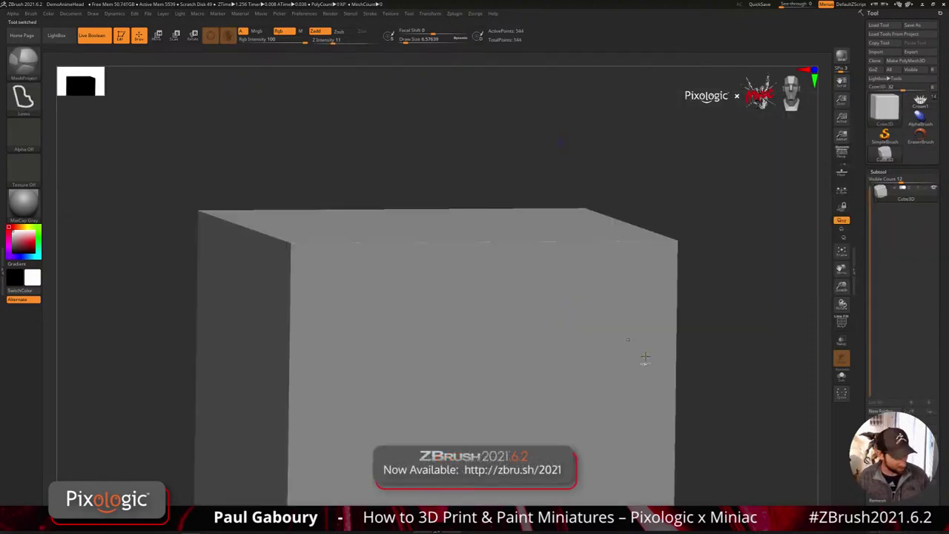
pyautogui.hotkey('shift', 'f')
pyautogui.press('w')
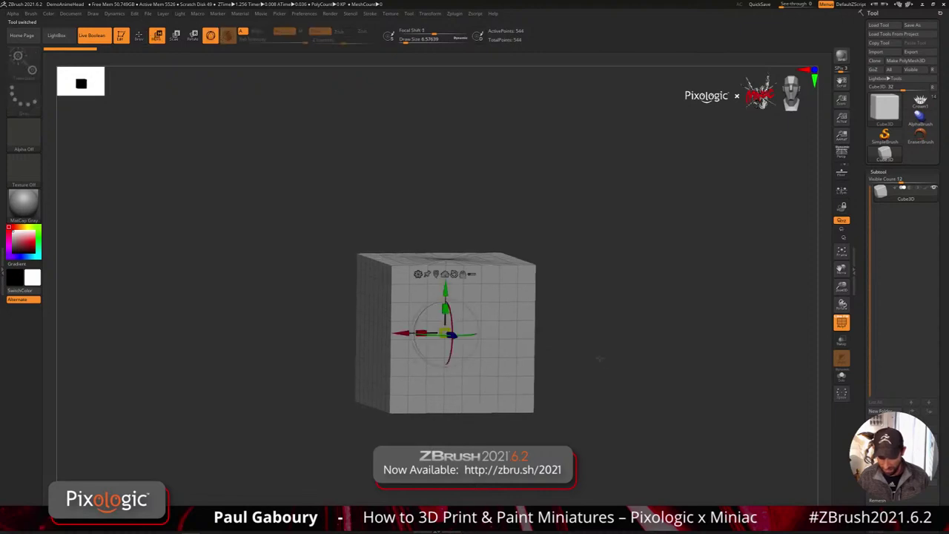
pyautogui.click(906, 60)
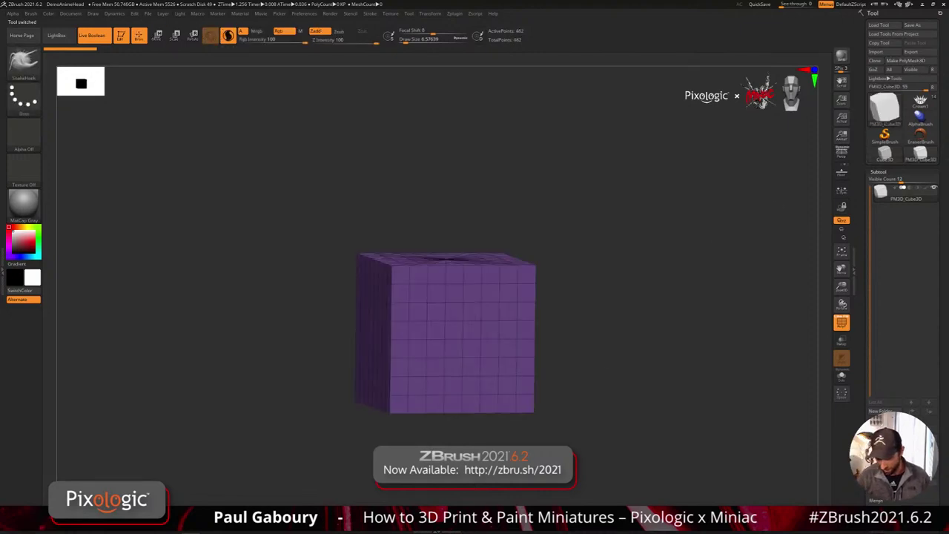
# - Set the draw size to 145 and replace the cube's mesh with the PolyCube primitive
pyautogui.moveTo(468, 222); pyautogui.dragTo(512, 292, button='right')
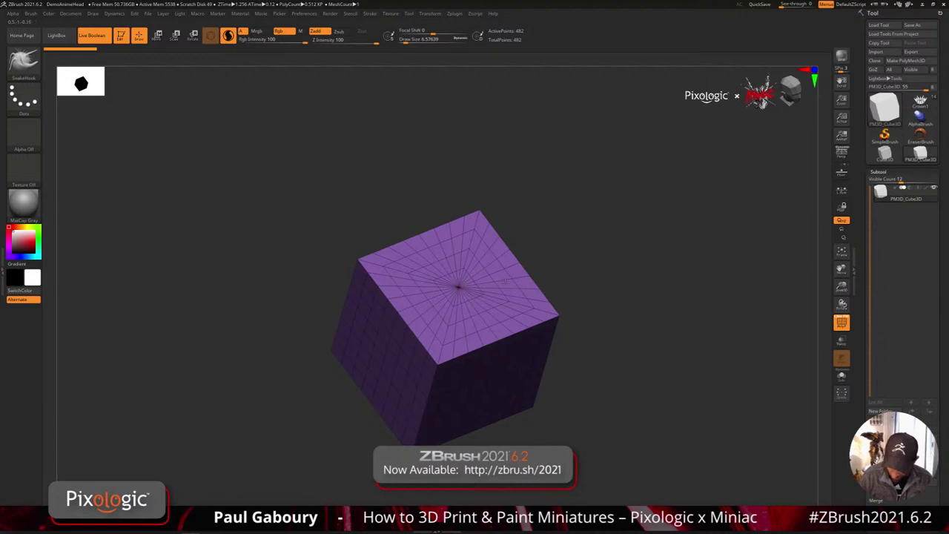
pyautogui.press('s')
pyautogui.moveTo(550, 264); pyautogui.dragTo(571, 265)
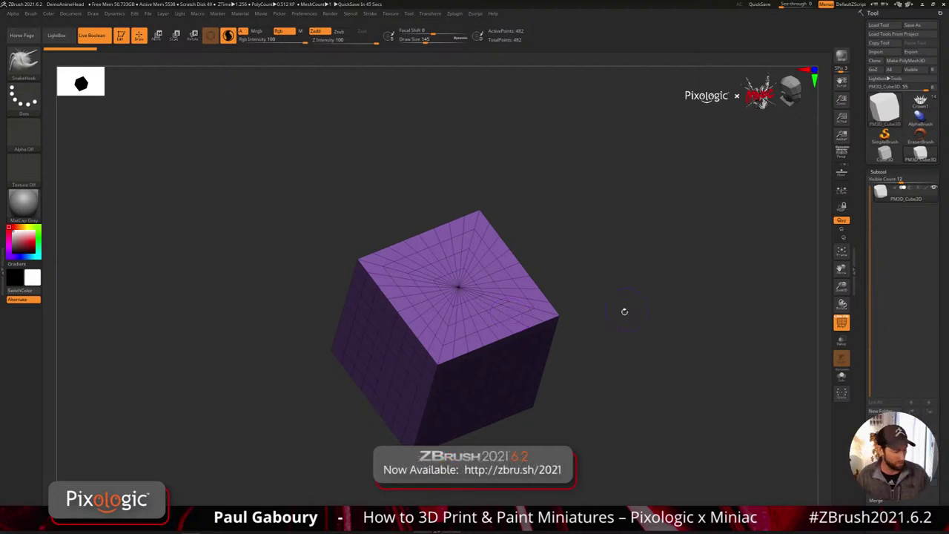
pyautogui.press('w')
pyautogui.click(451, 306)
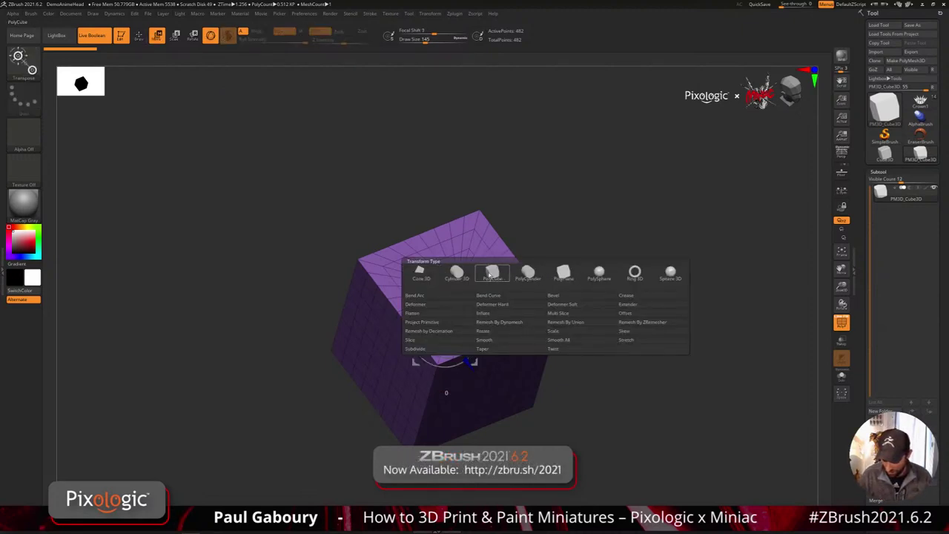
pyautogui.click(493, 273)
pyautogui.moveTo(559, 412); pyautogui.dragTo(584, 381)
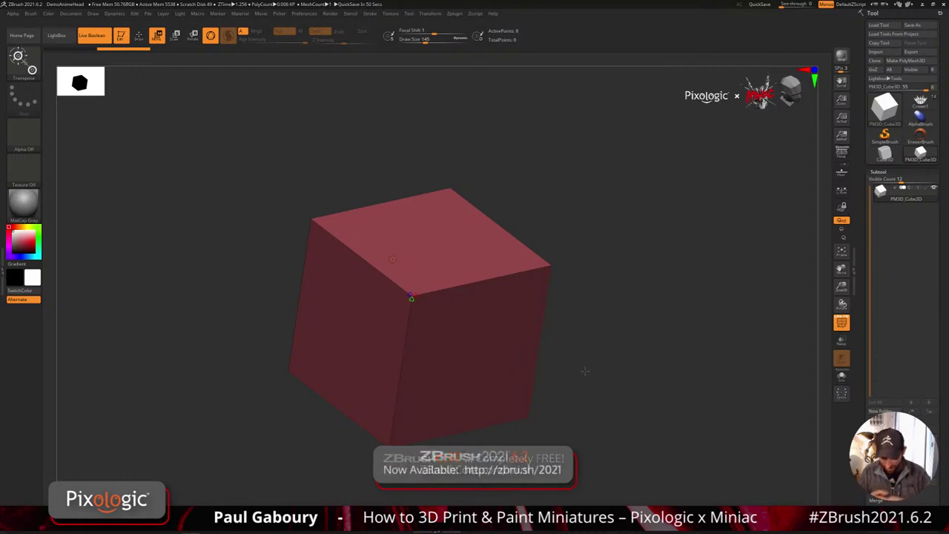
# - Choose MaskPen as the masking brush with the cube seen from the side
pyautogui.keyDown('ctrl'); pyautogui.moveTo(616, 358); pyautogui.dragTo(547, 351, button='right'); pyautogui.keyUp('ctrl')
pyautogui.moveTo(548, 350)
pyautogui.keyDown('alt'); pyautogui.mouseDown(button='right')
pyautogui.moveTo(572, 377)
pyautogui.moveTo(534, 354)
pyautogui.mouseUp(button='right'); pyautogui.keyUp('alt')
pyautogui.keyDown('ctrl'); pyautogui.moveTo(523, 301); pyautogui.dragTo(468, 240); pyautogui.keyUp('ctrl')
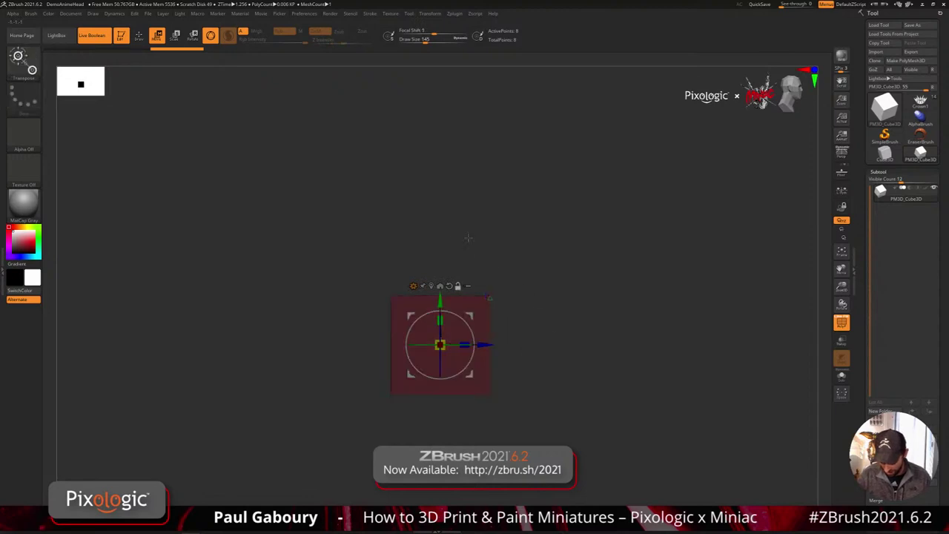
pyautogui.keyDown('ctrl'); pyautogui.moveTo(510, 264); pyautogui.dragTo(533, 288); pyautogui.keyUp('ctrl')
pyautogui.keyDown('ctrl'); pyautogui.click(28, 70); pyautogui.keyUp('ctrl')
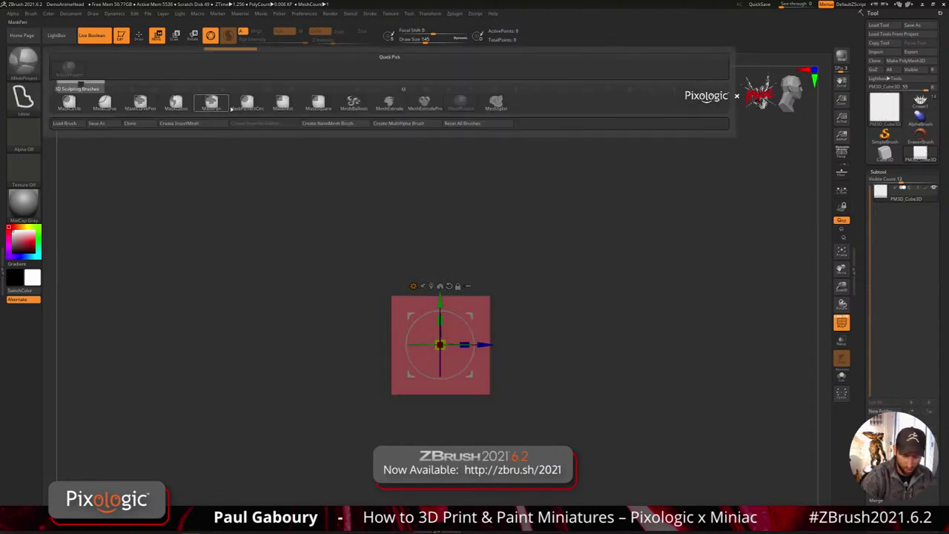
pyautogui.keyDown('ctrl'); pyautogui.click(213, 103); pyautogui.keyUp('ctrl')
# - Mask groups of the cube's corner points and move the others along Z to form a thin, slanted slab, then clear the mask
pyautogui.keyDown('ctrl'); pyautogui.moveTo(571, 329); pyautogui.dragTo(456, 212); pyautogui.keyUp('ctrl')
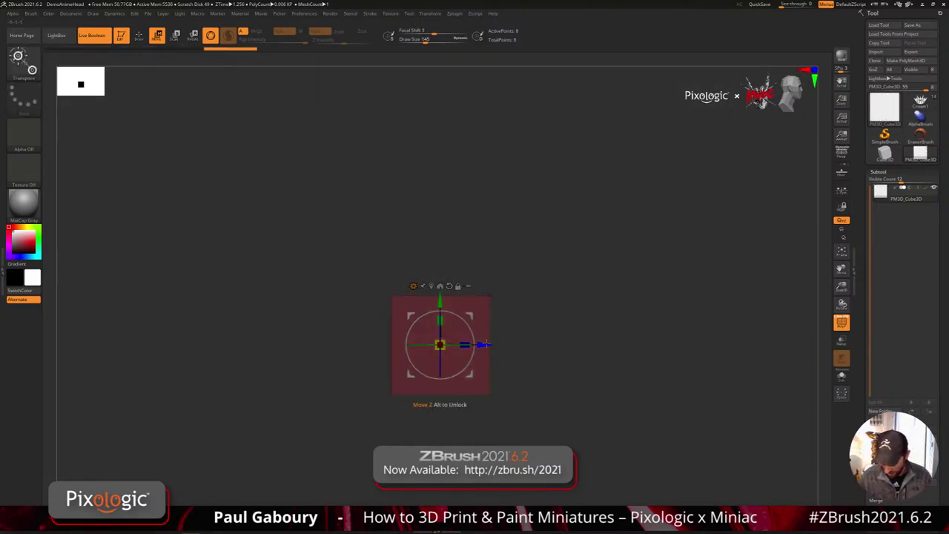
pyautogui.moveTo(485, 345); pyautogui.dragTo(416, 374)
pyautogui.moveTo(347, 440)
pyautogui.keyDown('ctrl'); pyautogui.mouseDown()
pyautogui.moveTo(354, 464)
pyautogui.moveTo(431, 365)
pyautogui.moveTo(494, 350)
pyautogui.mouseUp(); pyautogui.keyUp('ctrl')
pyautogui.keyDown('ctrl'); pyautogui.moveTo(538, 411); pyautogui.dragTo(604, 416); pyautogui.keyUp('ctrl')
# - Apply Mirror And Weld to the slab to give it a central edge
pyautogui.click(883, 173)
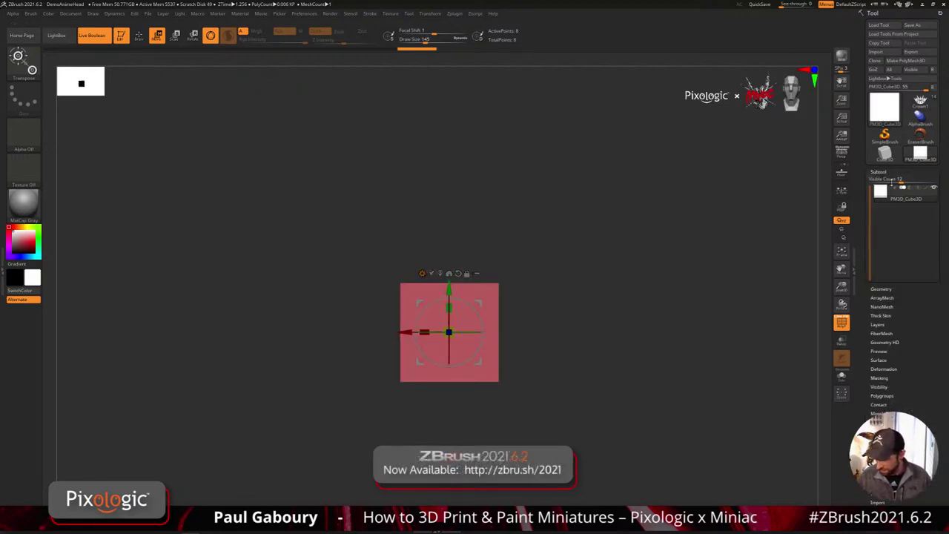
pyautogui.click(885, 181)
pyautogui.click(886, 385)
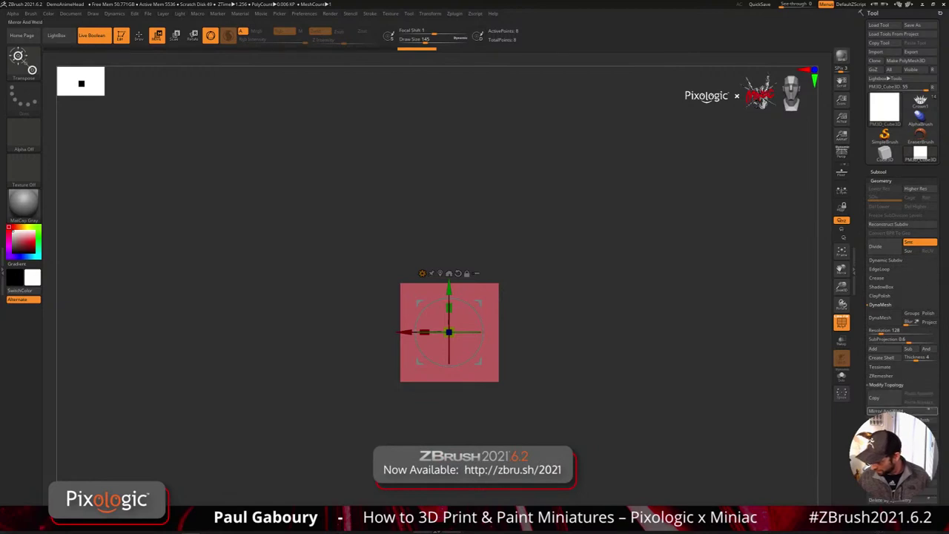
# - Mask the slab's outer points and move its middle edge downward along Y to form a V-shaped piece
pyautogui.press('ctrl')
pyautogui.keyDown('ctrl'); pyautogui.moveTo(450, 399); pyautogui.dragTo(470, 349); pyautogui.keyUp('ctrl')
pyautogui.keyDown('ctrl'); pyautogui.click(515, 363); pyautogui.keyUp('ctrl')
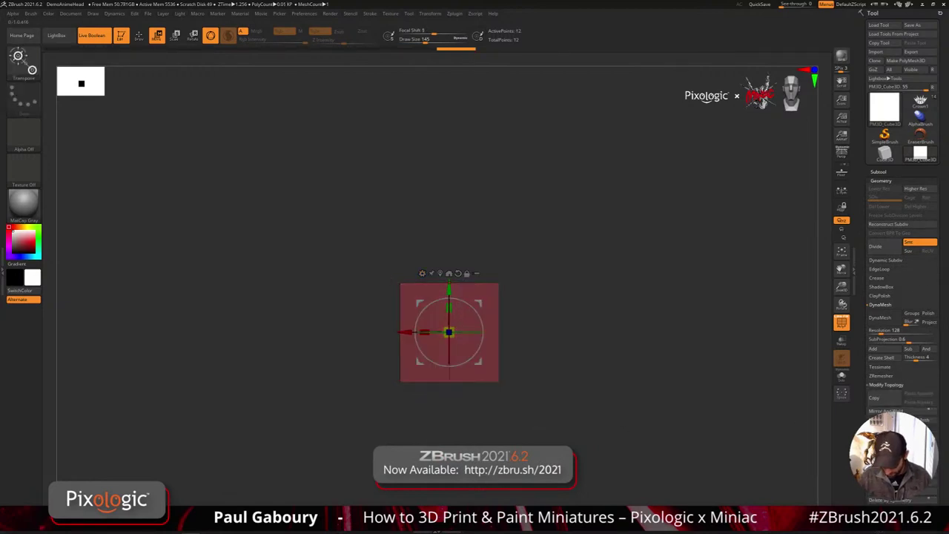
pyautogui.moveTo(448, 289); pyautogui.dragTo(448, 340)
pyautogui.moveTo(528, 377); pyautogui.dragTo(559, 383)
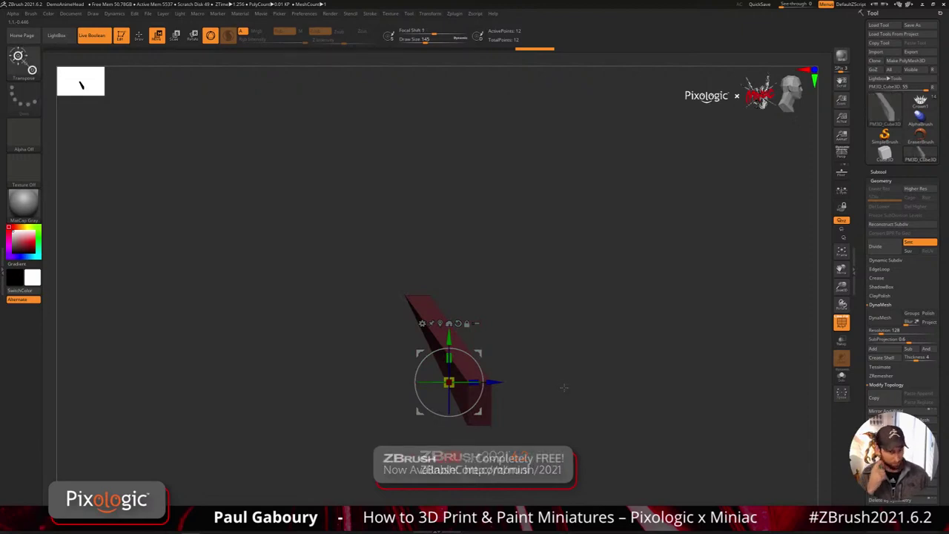
pyautogui.moveTo(613, 376)
pyautogui.mouseDown()
pyautogui.moveTo(607, 365)
pyautogui.moveTo(548, 406)
pyautogui.moveTo(552, 383)
pyautogui.moveTo(551, 433)
pyautogui.moveTo(533, 421)
pyautogui.moveTo(526, 389)
pyautogui.mouseUp()
# - Switch from the gizmo to the ZModeler brush and set its polygon action to Move
pyautogui.press('q')
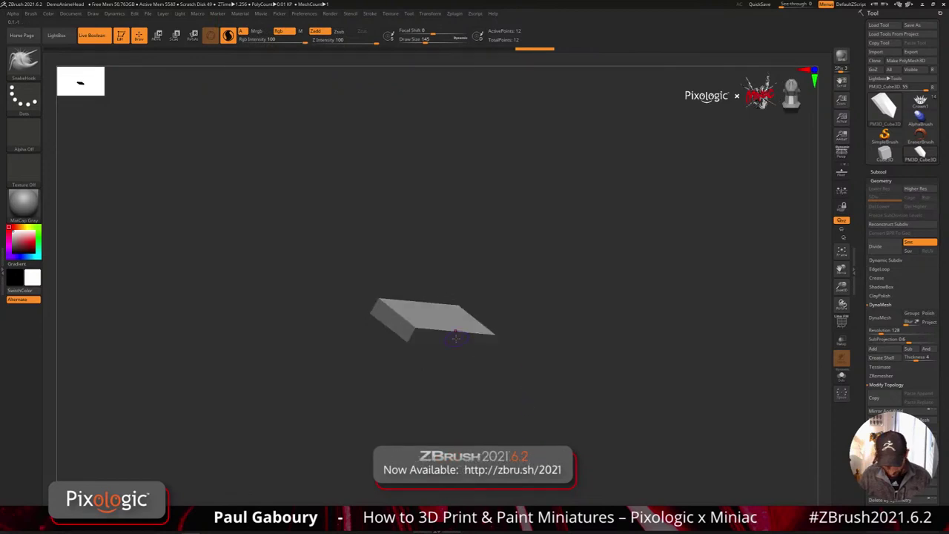
pyautogui.press('b')
pyautogui.press('z')
pyautogui.press('m')
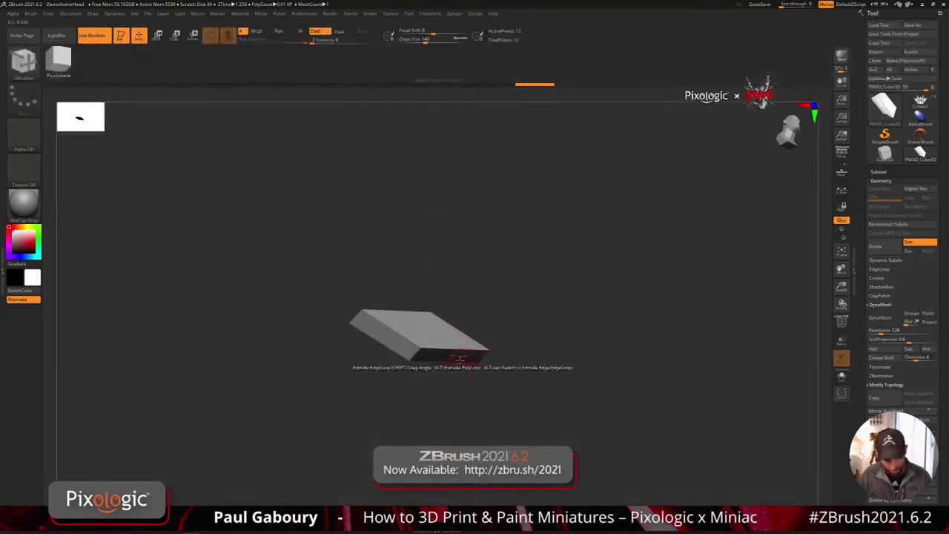
pyautogui.press('space')
pyautogui.click(434, 276)
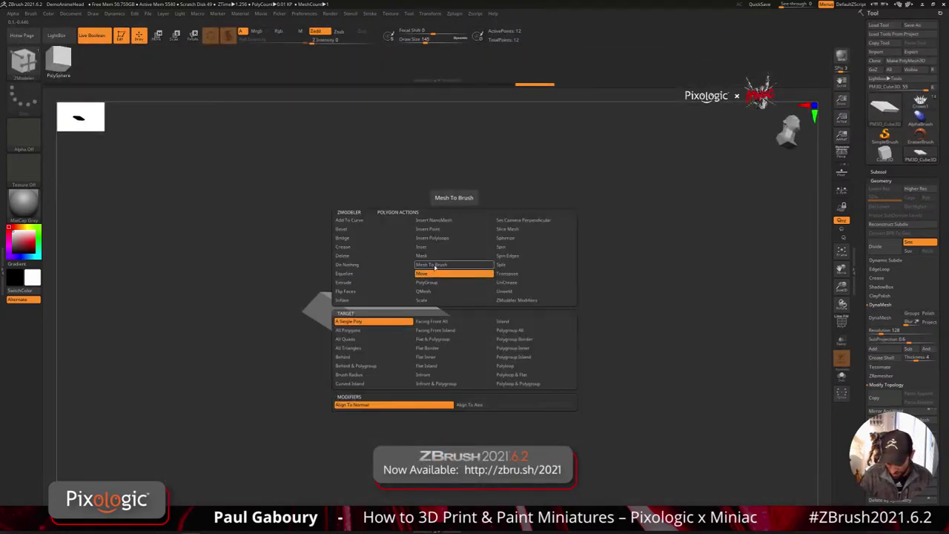
# - Set the ZModeler polygon action to QMesh on a single poly and show the polyframe on the slab
pyautogui.click(430, 292)
pyautogui.click(416, 324)
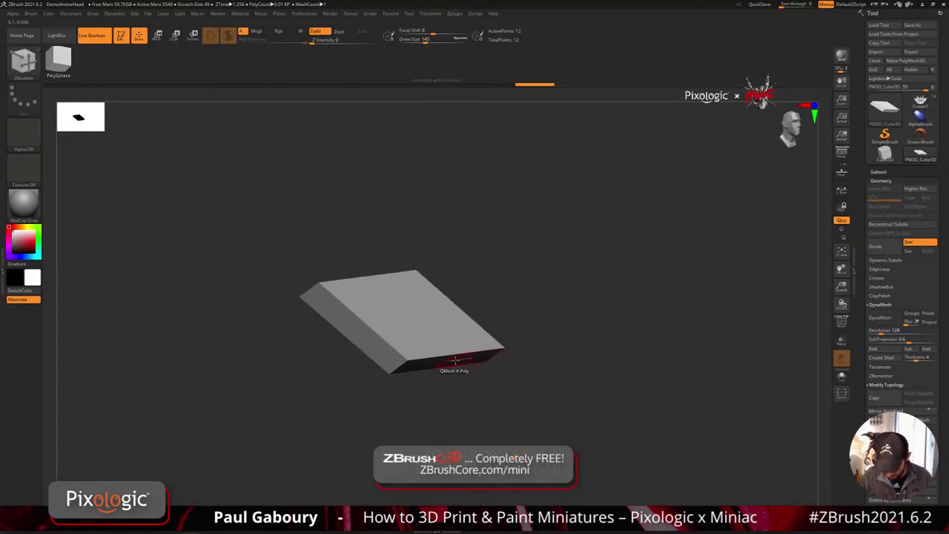
pyautogui.hotkey('shift', 'f')
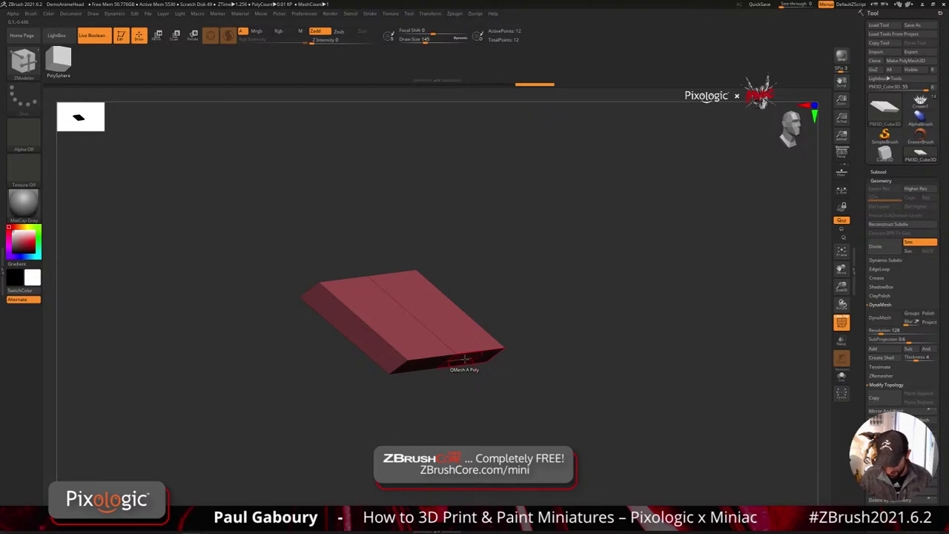
# - Set the ZModeler edge action to Insert and remove the slab's central edge loop
pyautogui.moveTo(463, 359); pyautogui.dragTo(433, 336, button='right')
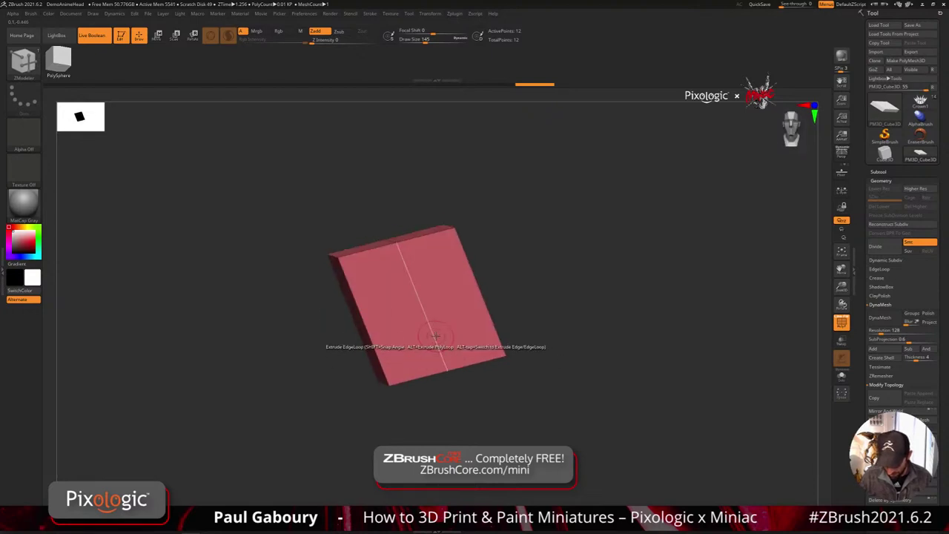
pyautogui.press('space')
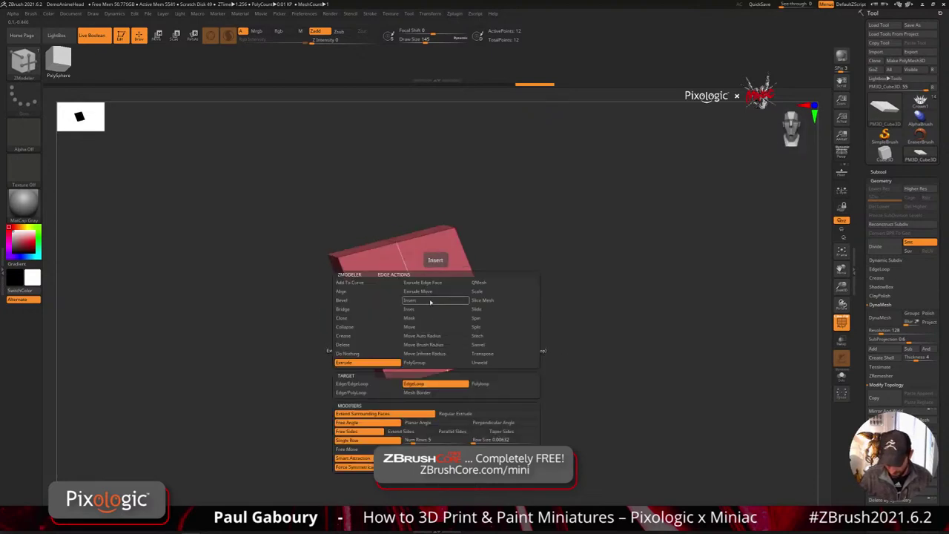
pyautogui.click(435, 300)
pyautogui.keyDown('alt'); pyautogui.click(435, 336); pyautogui.keyUp('alt')
pyautogui.moveTo(441, 351); pyautogui.dragTo(450, 360, button='right')
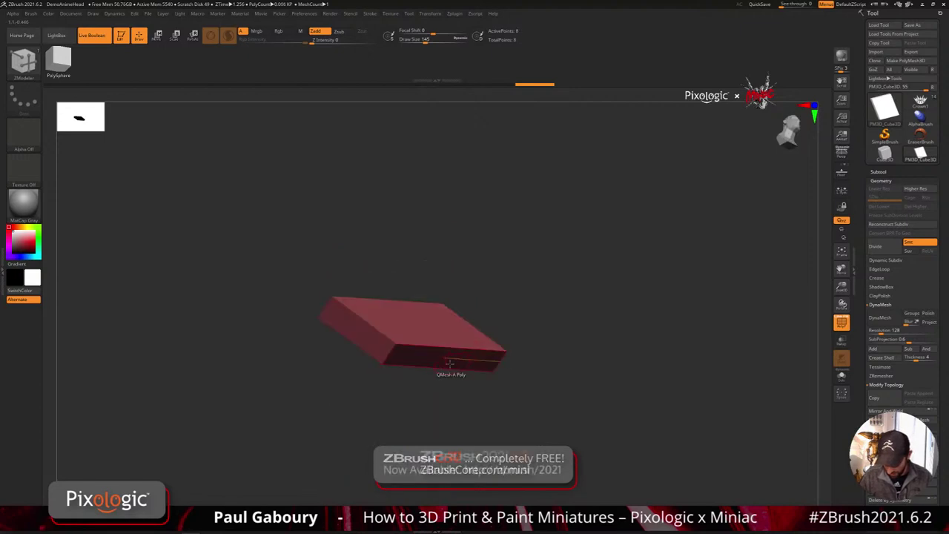
# - Try extruding the slab's bottom face straight down with QMesh, and undo each attempt
pyautogui.moveTo(451, 359); pyautogui.dragTo(477, 380)
pyautogui.moveTo(484, 397); pyautogui.dragTo(531, 403)
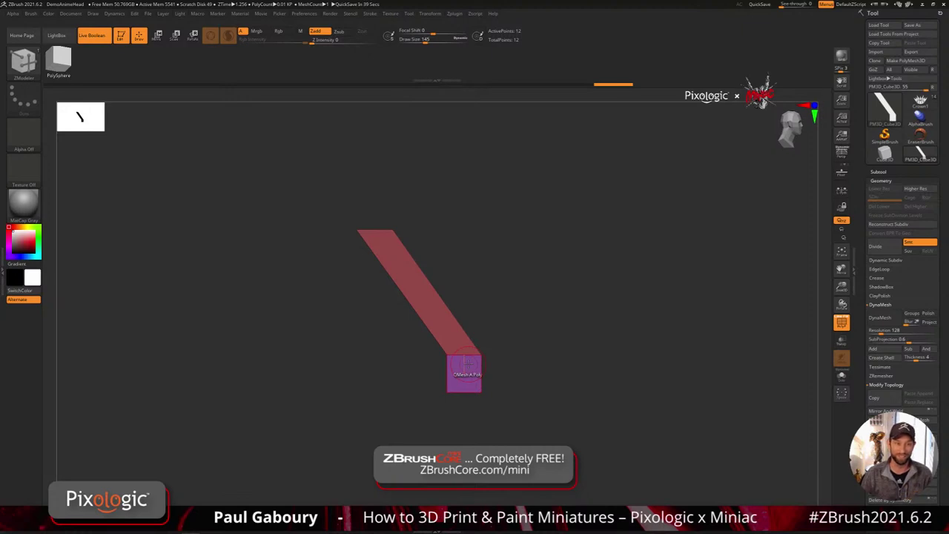
pyautogui.hotkey('ctrl', 'z')
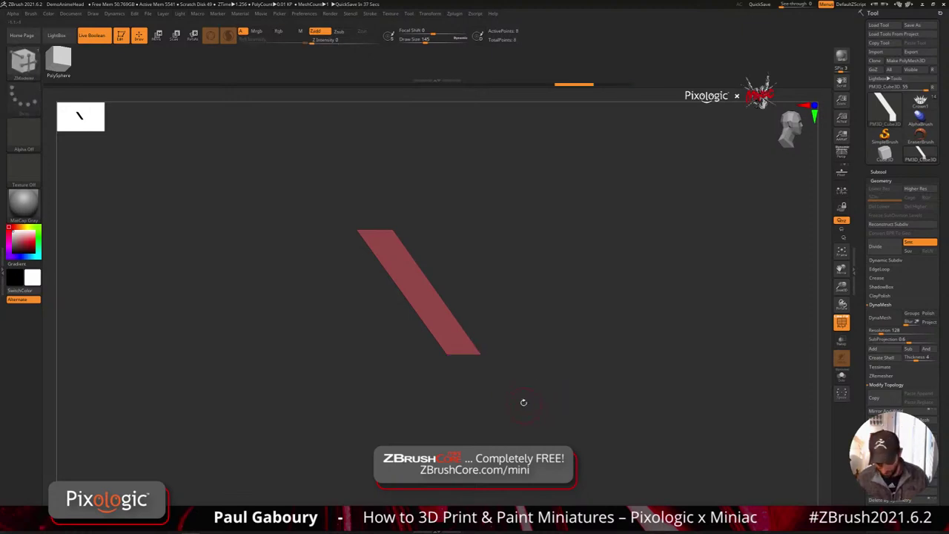
pyautogui.keyDown('alt'); pyautogui.moveTo(524, 403); pyautogui.dragTo(521, 416); pyautogui.keyUp('alt')
pyautogui.keyDown('alt'); pyautogui.moveTo(524, 404); pyautogui.dragTo(498, 418, button='right'); pyautogui.keyUp('alt')
pyautogui.keyDown('alt'); pyautogui.moveTo(538, 408); pyautogui.dragTo(549, 398, button='right'); pyautogui.keyUp('alt')
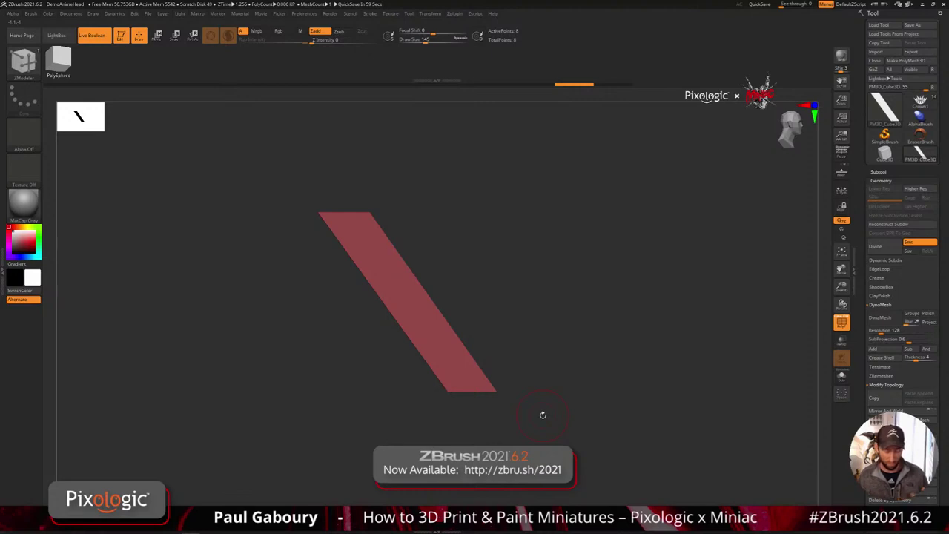
pyautogui.moveTo(543, 415); pyautogui.dragTo(509, 383)
pyautogui.moveTo(589, 400); pyautogui.dragTo(540, 426)
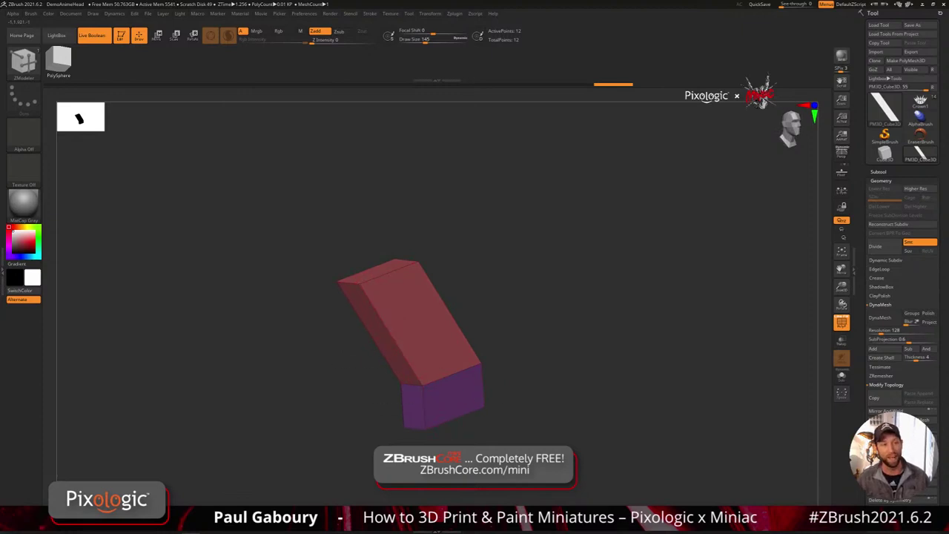
pyautogui.hotkey('ctrl', 'z')
pyautogui.keyDown('shift'); pyautogui.moveTo(448, 433); pyautogui.dragTo(492, 441); pyautogui.keyUp('shift')
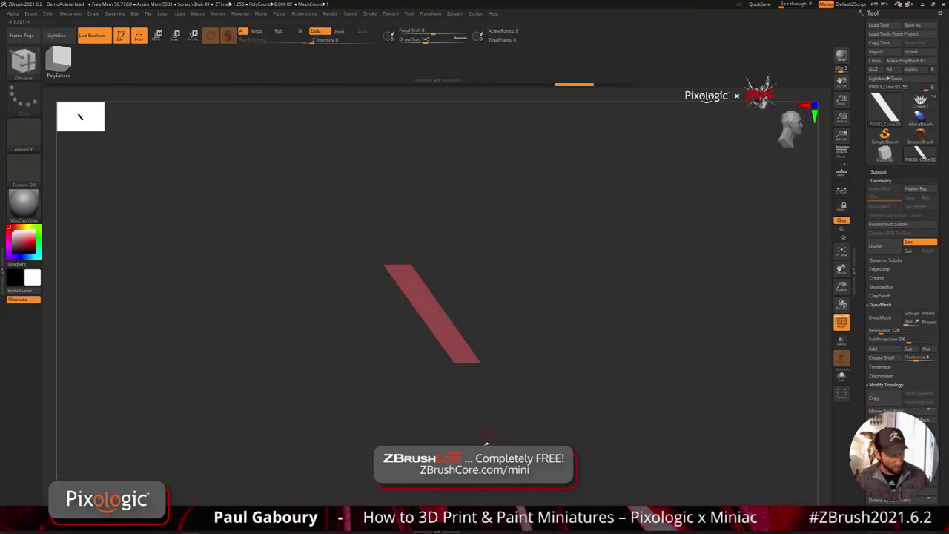
# - Bring up the gizmo and align it to the slab's slanted edge so its Y axis runs down the slope
pyautogui.press('w')
pyautogui.moveTo(557, 386)
pyautogui.keyDown('alt'); pyautogui.mouseDown()
pyautogui.moveTo(551, 409)
pyautogui.moveTo(682, 386)
pyautogui.mouseUp(); pyautogui.keyUp('alt')
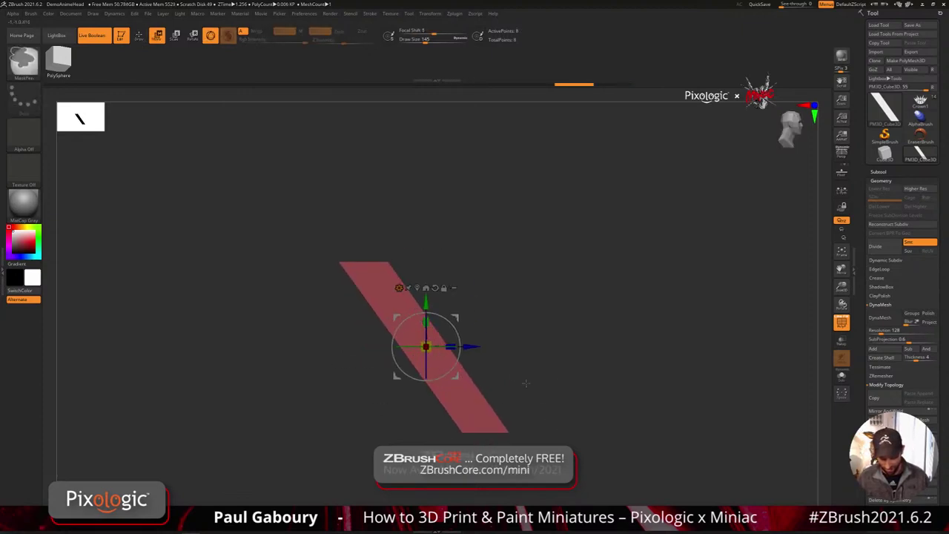
pyautogui.keyDown('alt'); pyautogui.moveTo(388, 261); pyautogui.dragTo(509, 431); pyautogui.keyUp('alt')
pyautogui.moveTo(615, 378); pyautogui.dragTo(576, 423)
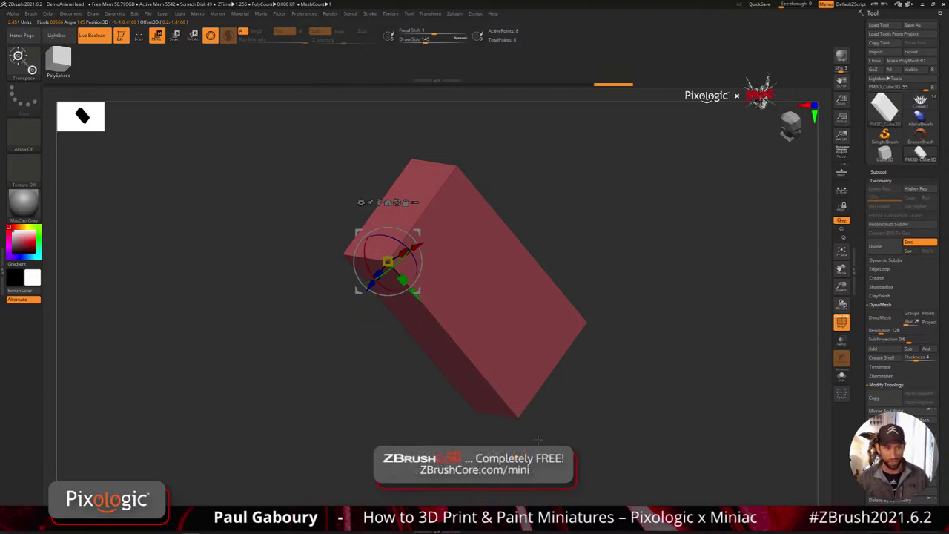
pyautogui.moveTo(537, 440); pyautogui.dragTo(557, 378)
pyautogui.keyDown('alt'); pyautogui.moveTo(388, 262); pyautogui.dragTo(445, 192); pyautogui.keyUp('alt')
pyautogui.click(388, 264)
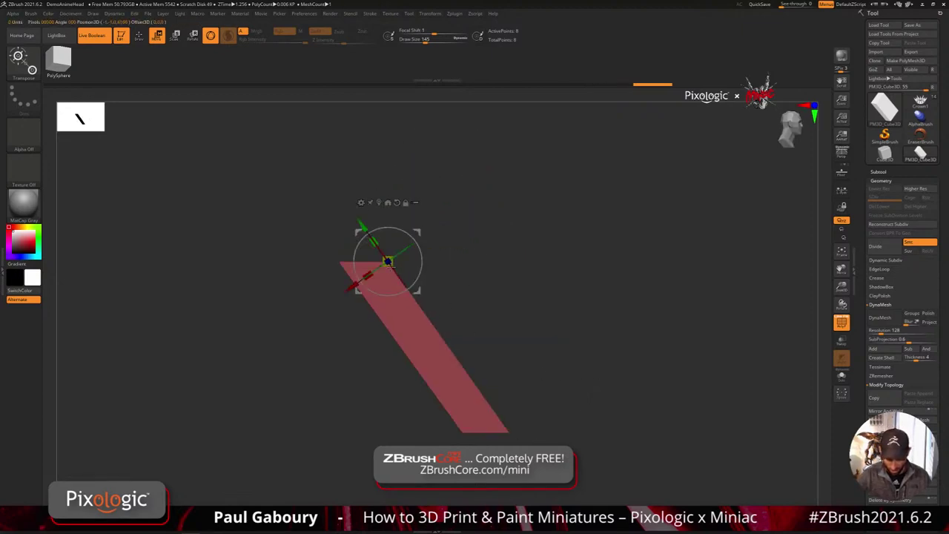
pyautogui.keyDown('alt'); pyautogui.moveTo(456, 236); pyautogui.dragTo(510, 429); pyautogui.keyUp('alt')
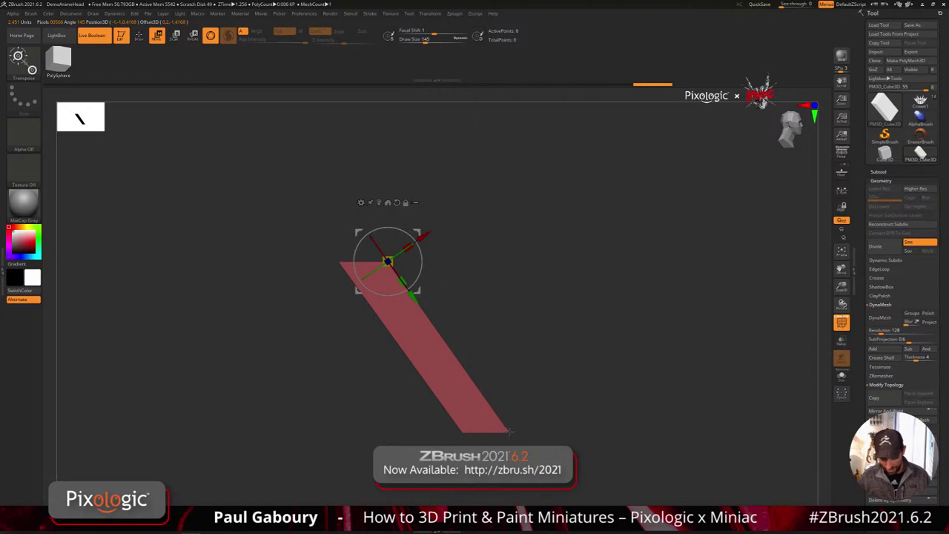
pyautogui.moveTo(620, 376); pyautogui.dragTo(568, 405)
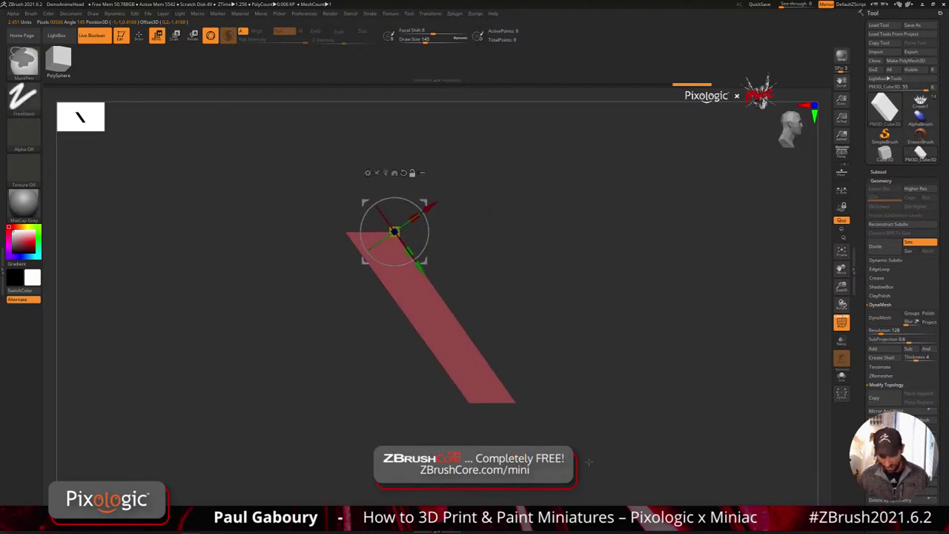
# - Mask all but the slab's bottom points, extrude the bottom face along the gizmo's Y axis down the slope, and clear the mask
pyautogui.keyDown('ctrl'); pyautogui.moveTo(591, 463); pyautogui.dragTo(400, 340); pyautogui.keyUp('ctrl')
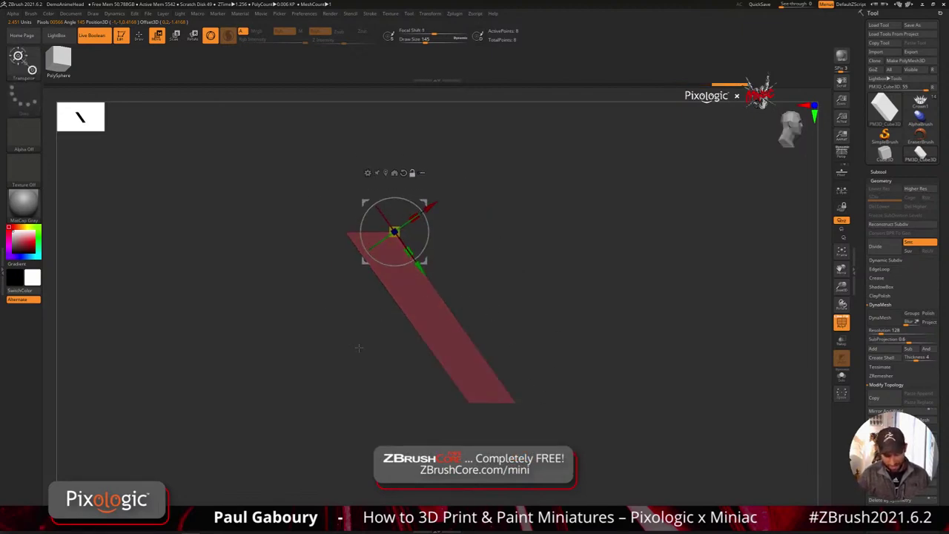
pyautogui.moveTo(482, 426); pyautogui.dragTo(542, 391)
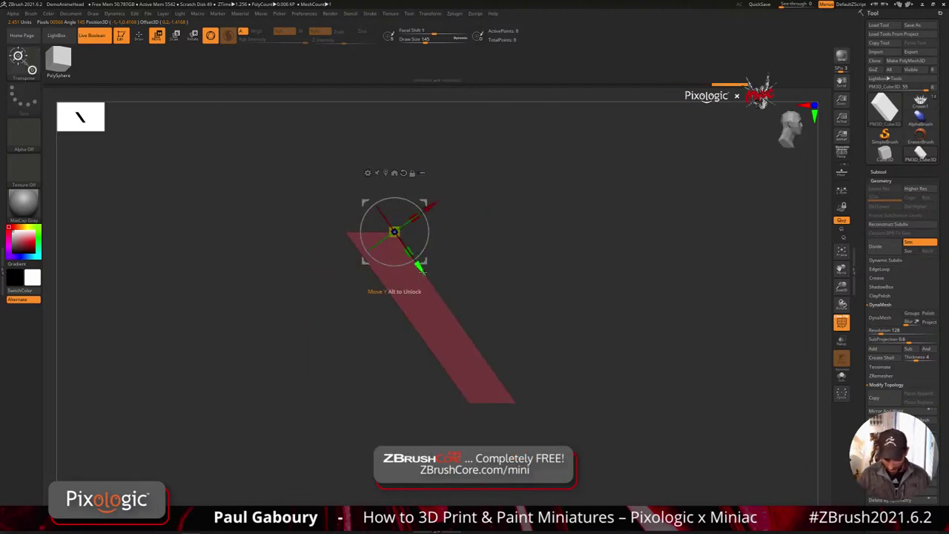
pyautogui.moveTo(420, 268); pyautogui.dragTo(450, 310)
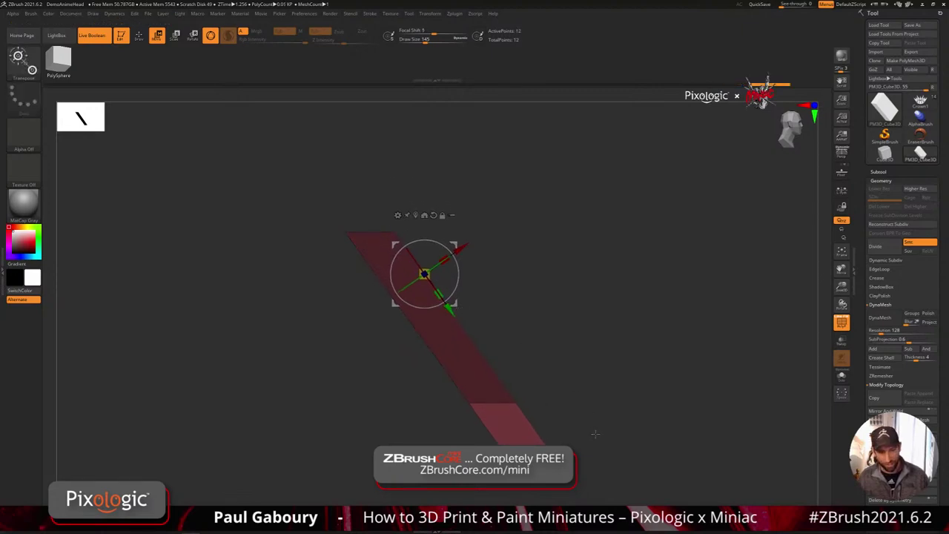
pyautogui.keyDown('alt'); pyautogui.moveTo(595, 434); pyautogui.dragTo(577, 400); pyautogui.keyUp('alt')
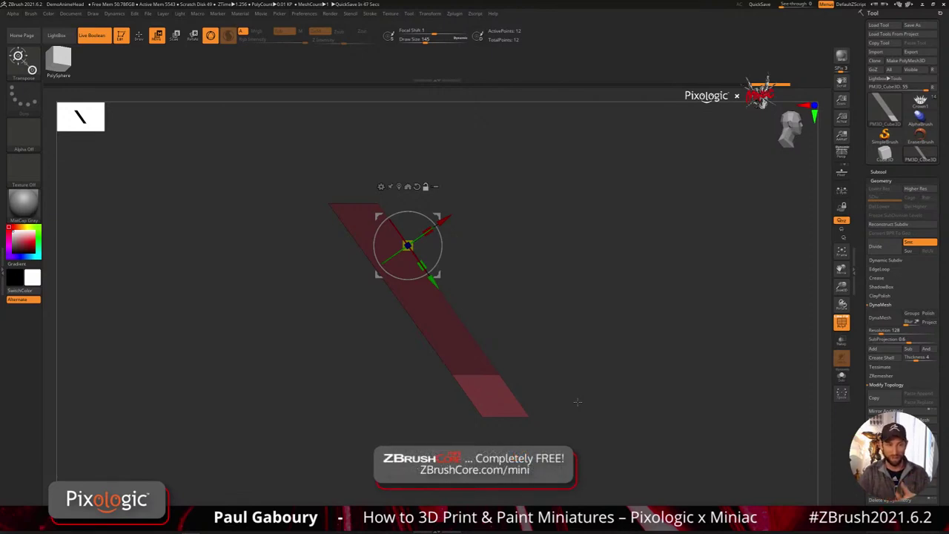
pyautogui.keyDown('ctrl'); pyautogui.moveTo(590, 357); pyautogui.dragTo(596, 393); pyautogui.keyUp('ctrl')
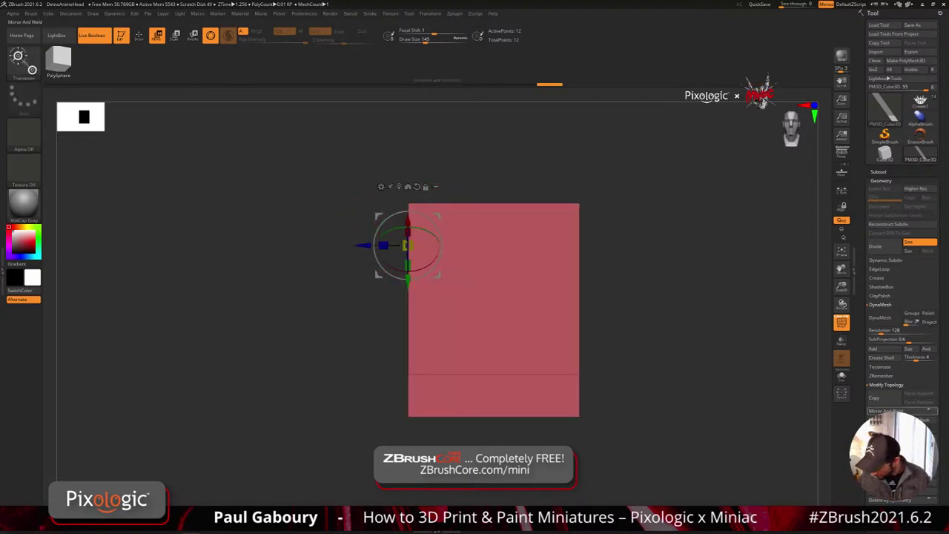
# - Apply Mirror And Weld, then move the bottom center points down the slope along Y to form a pointed end
pyautogui.click(887, 411)
pyautogui.keyDown('ctrl'); pyautogui.moveTo(523, 446); pyautogui.dragTo(596, 430); pyautogui.keyUp('ctrl')
pyautogui.keyDown('ctrl'); pyautogui.click(522, 446); pyautogui.keyUp('ctrl')
pyautogui.moveTo(432, 280); pyautogui.dragTo(459, 317)
pyautogui.moveTo(593, 396)
pyautogui.keyDown('ctrl'); pyautogui.mouseDown(button='right')
pyautogui.moveTo(606, 430)
pyautogui.moveTo(594, 405)
pyautogui.mouseUp(button='right'); pyautogui.keyUp('ctrl')
pyautogui.keyDown('ctrl'); pyautogui.moveTo(602, 420); pyautogui.dragTo(613, 431); pyautogui.keyUp('ctrl')
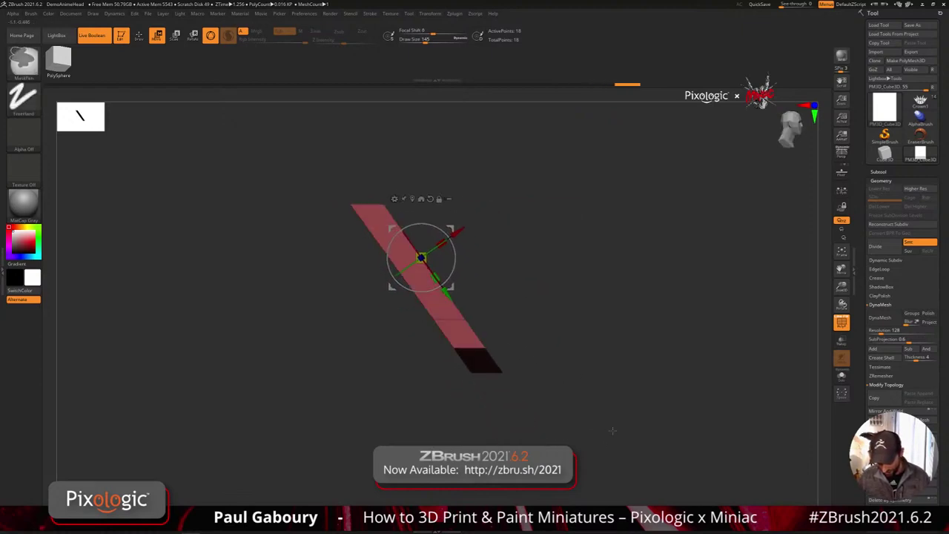
pyautogui.moveTo(613, 430); pyautogui.dragTo(567, 407, button='right')
pyautogui.press('q')
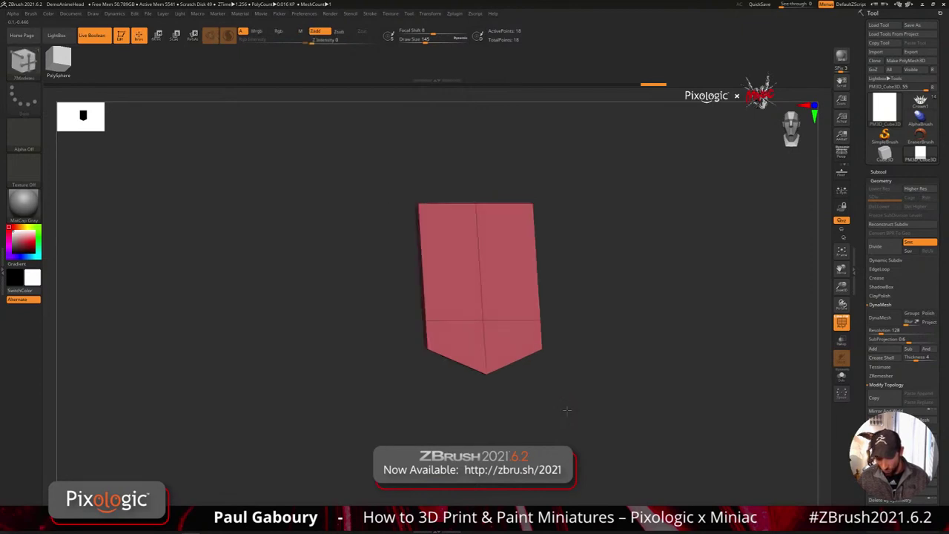
pyautogui.moveTo(566, 406); pyautogui.dragTo(588, 403)
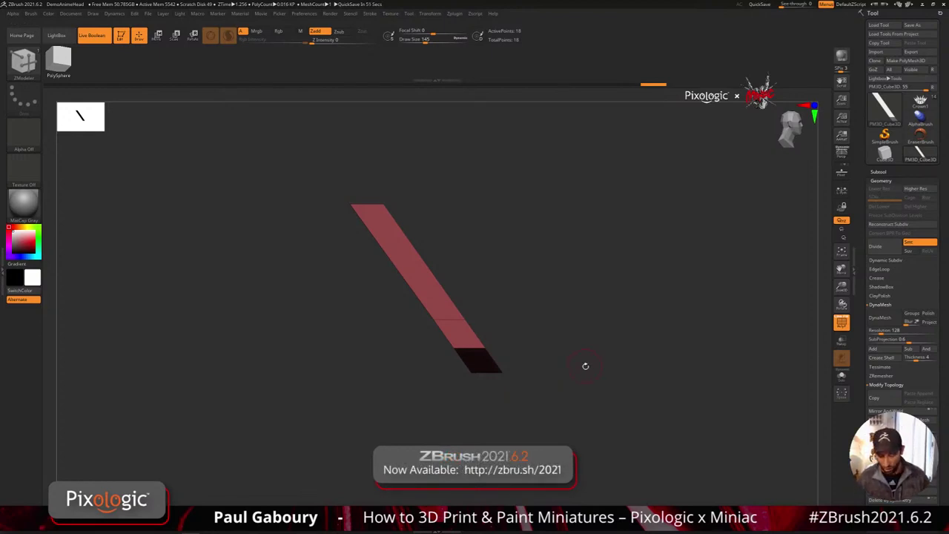
# - Try widening the piece at its horizontal edge loop with the off-center gizmo, then undo the scaling and clear the mask
pyautogui.moveTo(585, 364); pyautogui.dragTo(554, 396)
pyautogui.keyDown('ctrl'); pyautogui.moveTo(554, 396); pyautogui.dragTo(550, 388, button='right'); pyautogui.keyUp('ctrl')
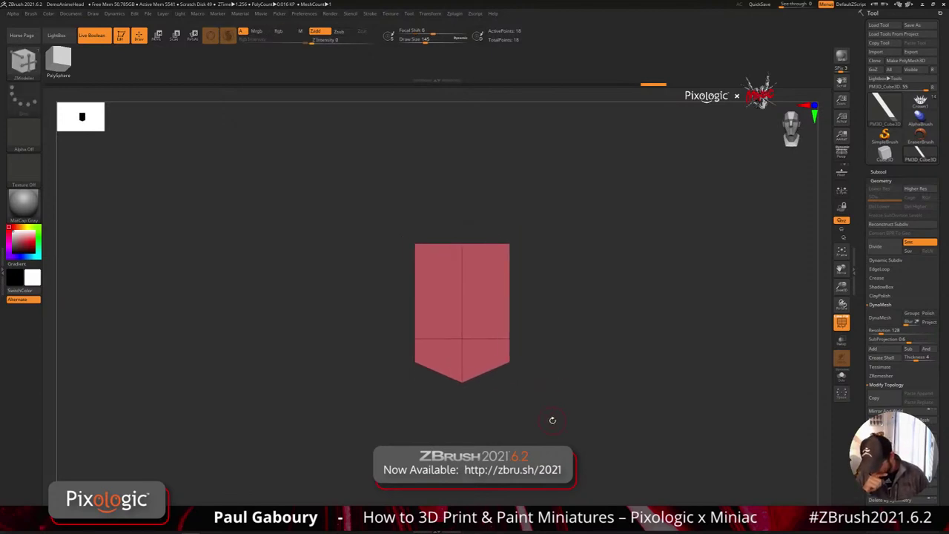
pyautogui.keyDown('ctrl'); pyautogui.moveTo(379, 322); pyautogui.dragTo(574, 357); pyautogui.keyUp('ctrl')
pyautogui.press('w')
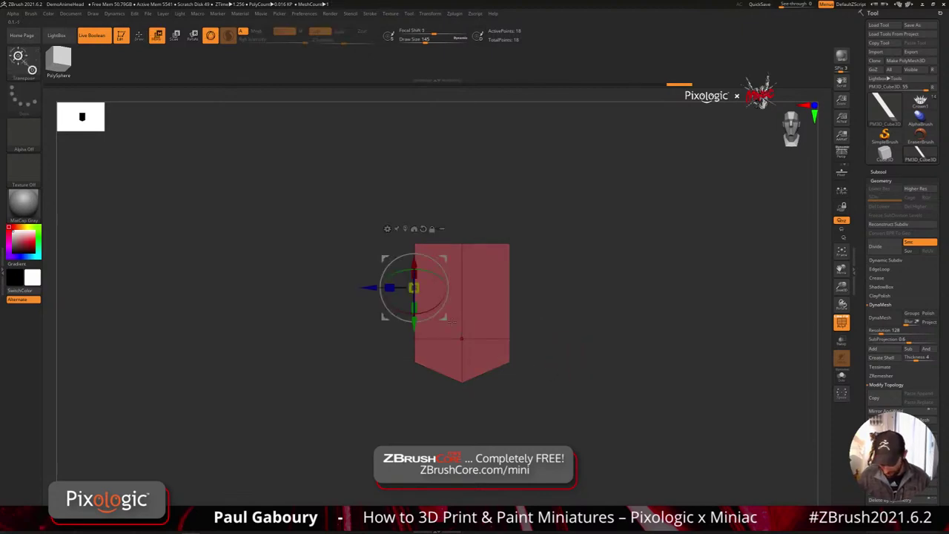
pyautogui.moveTo(390, 287); pyautogui.dragTo(385, 285)
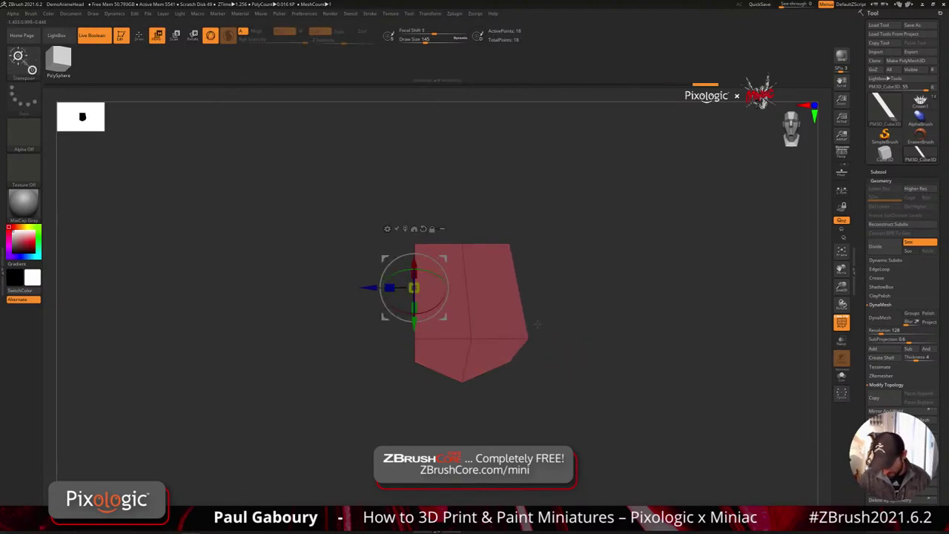
pyautogui.hotkey('ctrl', 'z')
pyautogui.keyDown('ctrl'); pyautogui.moveTo(568, 373); pyautogui.dragTo(576, 383); pyautogui.keyUp('ctrl')
# - Center the gizmo on the piece and scale the horizontal edge loop wider along Z on both sides, with the other points masked
pyautogui.click(405, 228)
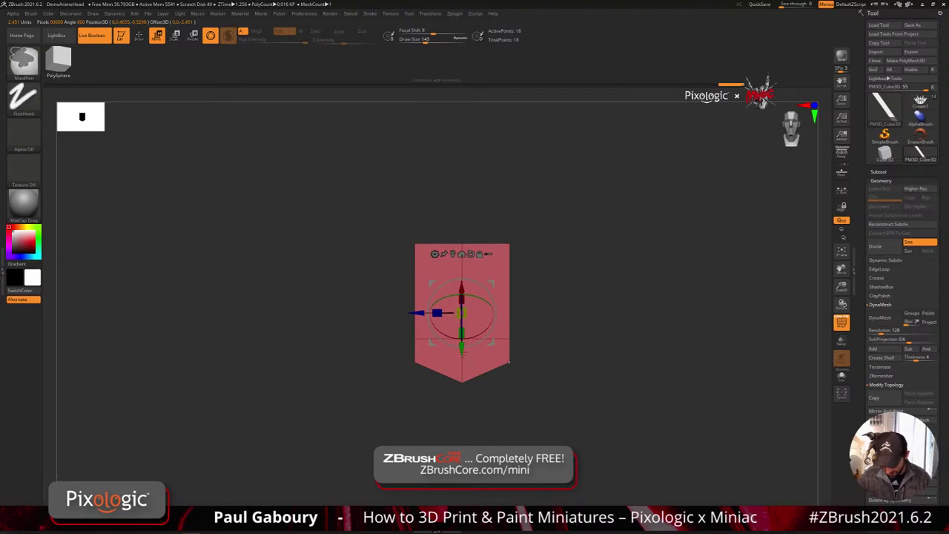
pyautogui.keyDown('ctrl'); pyautogui.moveTo(374, 325); pyautogui.dragTo(579, 353); pyautogui.keyUp('ctrl')
pyautogui.moveTo(437, 313); pyautogui.dragTo(431, 313)
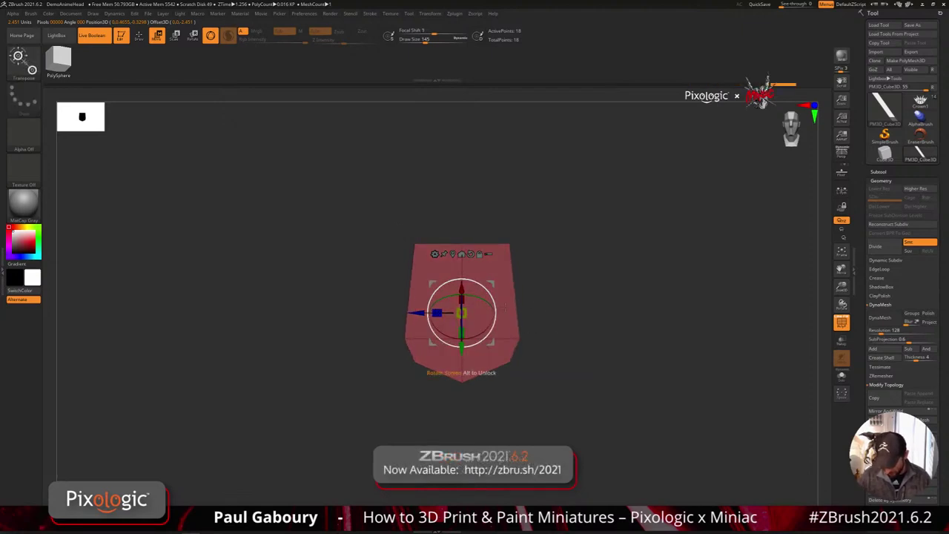
pyautogui.keyDown('ctrl'); pyautogui.moveTo(560, 407); pyautogui.dragTo(561, 409); pyautogui.keyUp('ctrl')
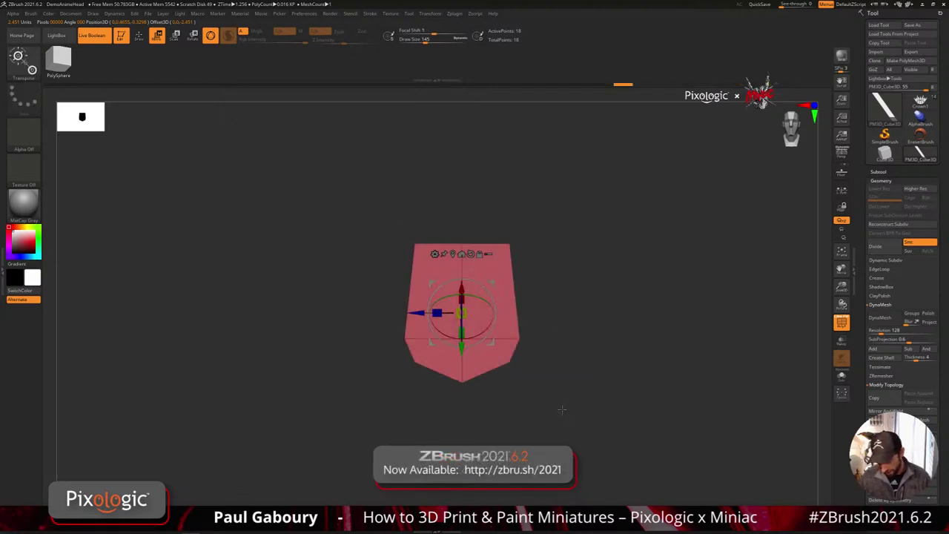
# - Set the ZModeler edge action to Slide with EdgeLoop Complete and slide the horizontal loop up to about mid-height
pyautogui.press('q')
pyautogui.press('space')
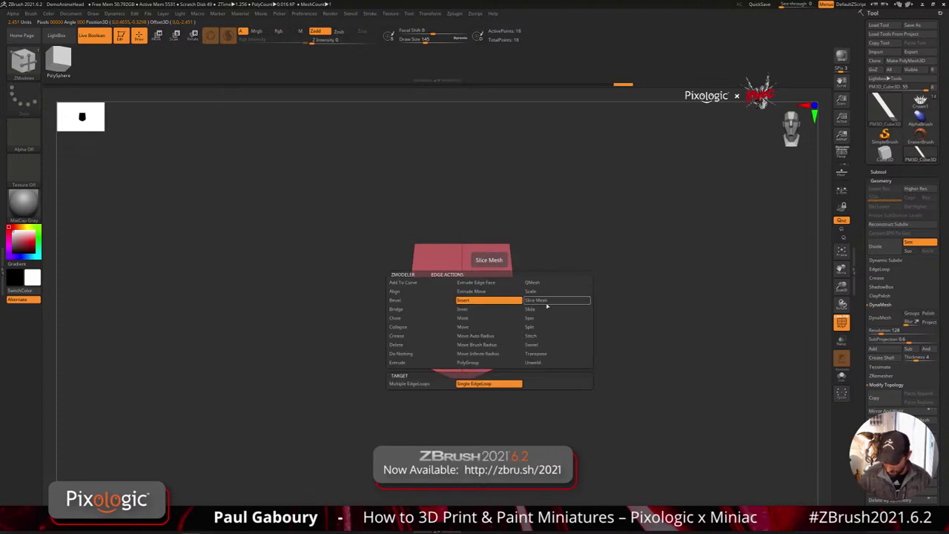
pyautogui.click(536, 308)
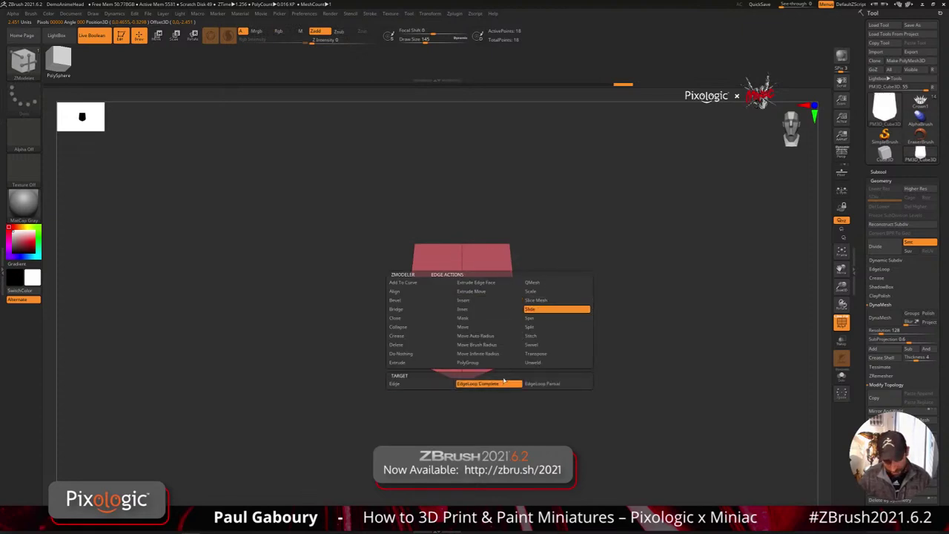
pyautogui.moveTo(495, 340); pyautogui.dragTo(492, 364)
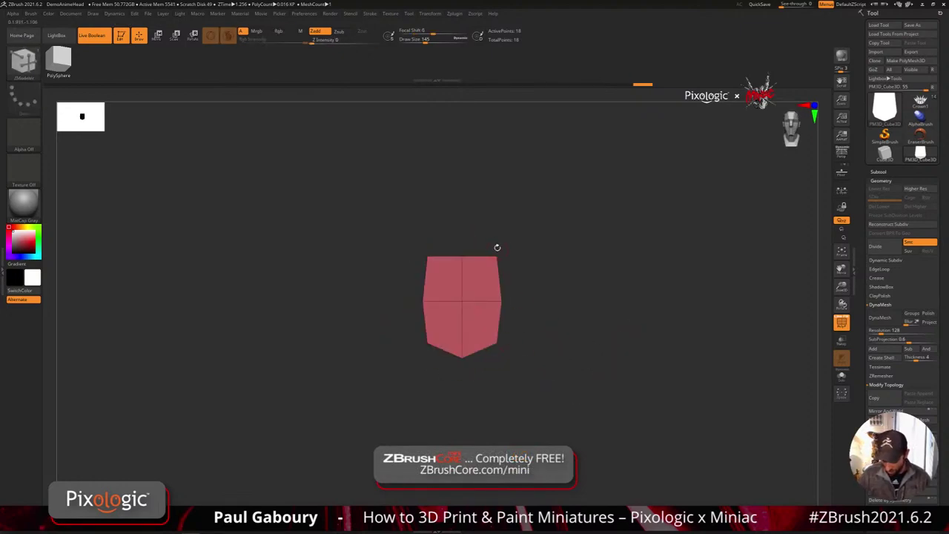
# - Subdivide the pointed piece to preview its smoothed form, and step its subdivision level down
pyautogui.moveTo(558, 412)
pyautogui.mouseDown()
pyautogui.moveTo(568, 373)
pyautogui.moveTo(574, 386)
pyautogui.moveTo(634, 394)
pyautogui.moveTo(591, 398)
pyautogui.moveTo(585, 385)
pyautogui.moveTo(581, 404)
pyautogui.moveTo(596, 391)
pyautogui.mouseUp()
pyautogui.hotkey('ctrl', 'd')
pyautogui.press('ctrl')
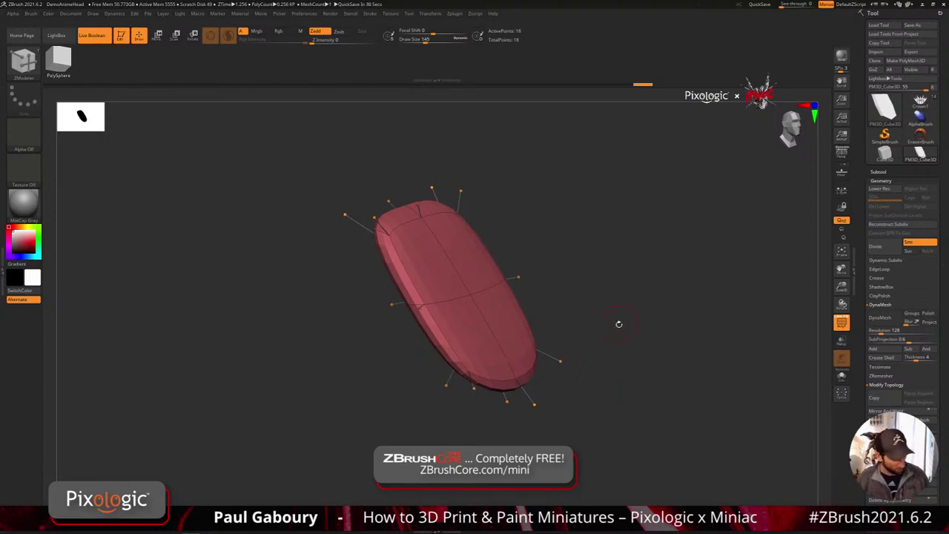
pyautogui.hotkey('shift', 'd')
# - Undo the edits back to the plain slanted slab without the central edge or the extruded point
pyautogui.hotkey('ctrl', 'z')
pyautogui.hotkey('ctrl', 'z')
pyautogui.hotkey('ctrl', 'z')
pyautogui.hotkey('ctrl', 'z')
pyautogui.hotkey('ctrl', 'z')
pyautogui.hotkey('ctrl', 'z')
pyautogui.hotkey('ctrl', 'z')
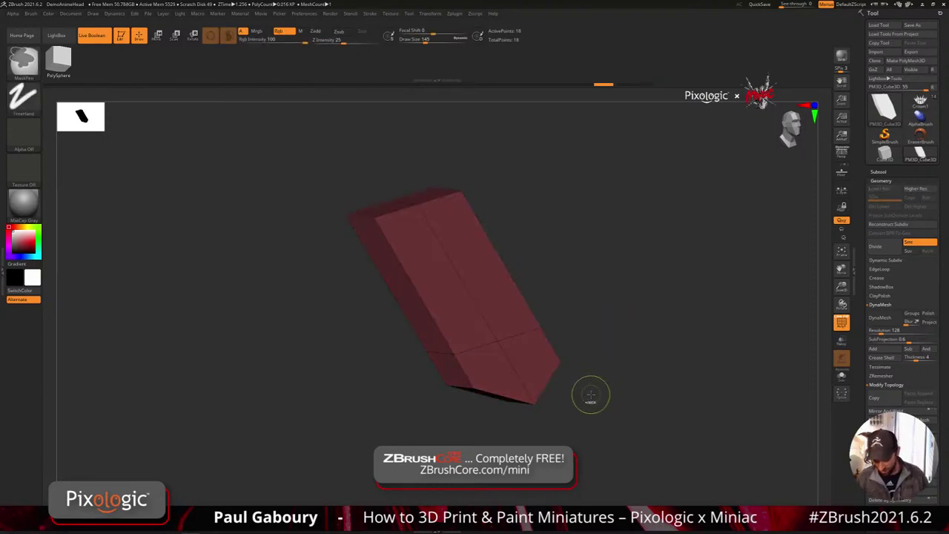
pyautogui.hotkey('ctrl', 'z')
pyautogui.hotkey('ctrl', 'z')
pyautogui.hotkey('ctrl', 'z')
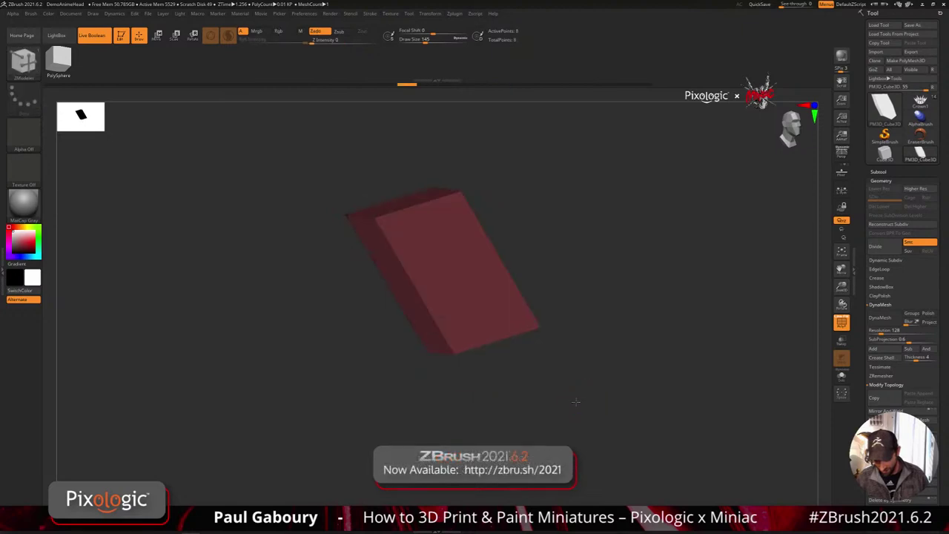
# - Undo back to the narrower slanted slab and switch to the Move gizmo
pyautogui.hotkey('ctrl', 'z')
pyautogui.press('w')
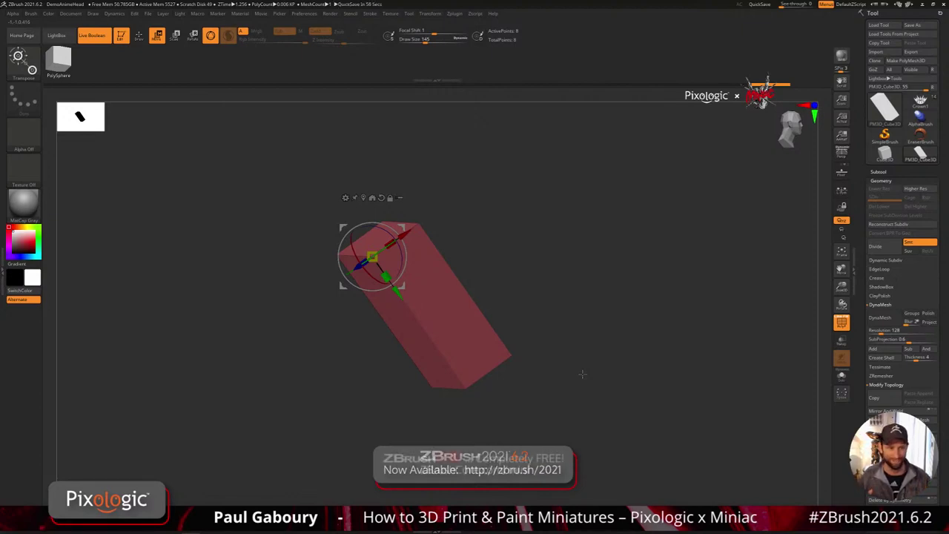
pyautogui.moveTo(565, 399); pyautogui.dragTo(572, 381)
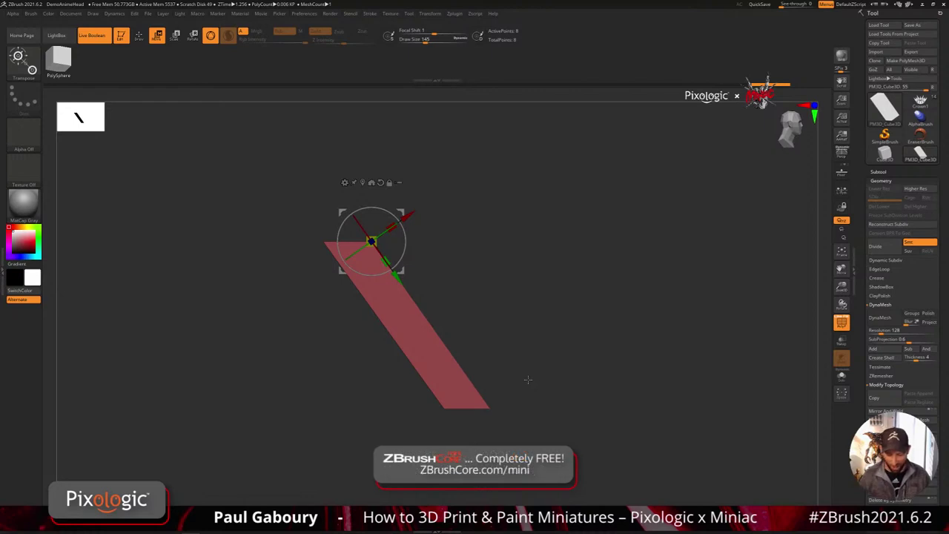
pyautogui.moveTo(528, 381); pyautogui.dragTo(496, 410)
# - Try relocating the gizmo away from the slab and snapping it to several of the slab's corners and faces
pyautogui.keyDown('alt'); pyautogui.moveTo(407, 268); pyautogui.dragTo(496, 188); pyautogui.keyUp('alt')
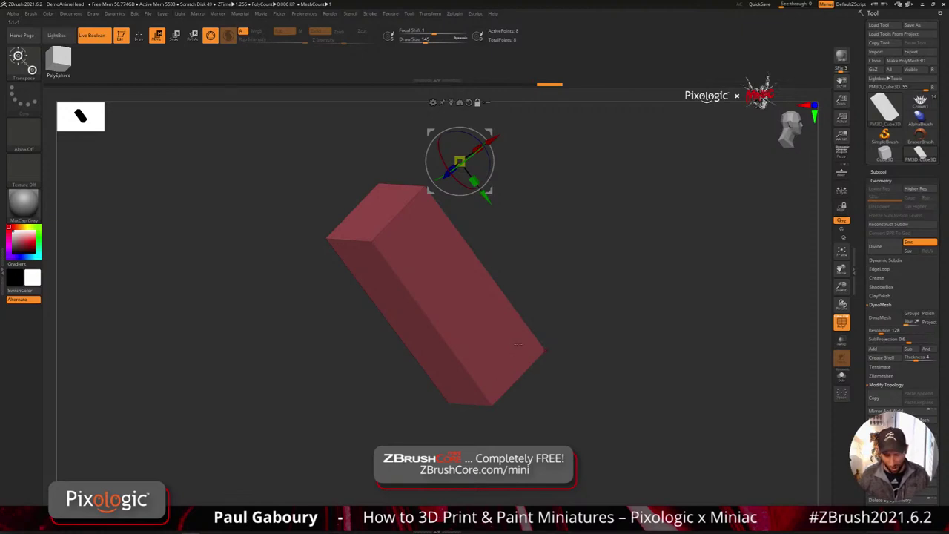
pyautogui.keyDown('alt'); pyautogui.moveTo(589, 280); pyautogui.dragTo(561, 350); pyautogui.keyUp('alt')
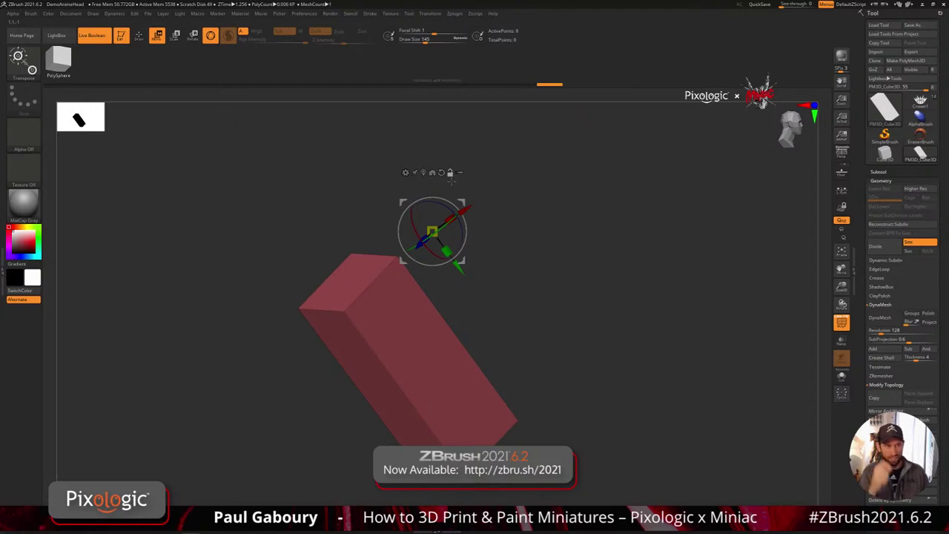
pyautogui.moveTo(611, 358); pyautogui.dragTo(614, 356)
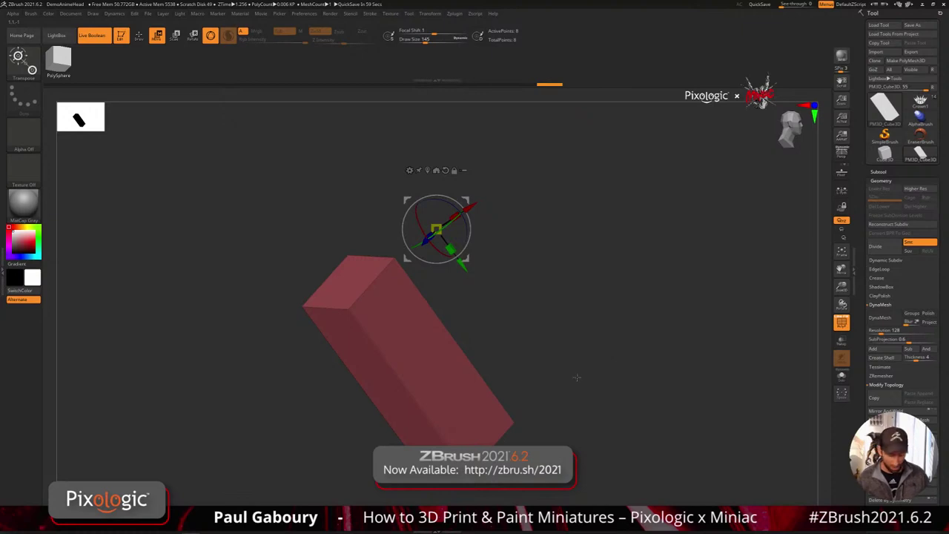
pyautogui.keyDown('alt'); pyautogui.click(349, 309); pyautogui.keyUp('alt')
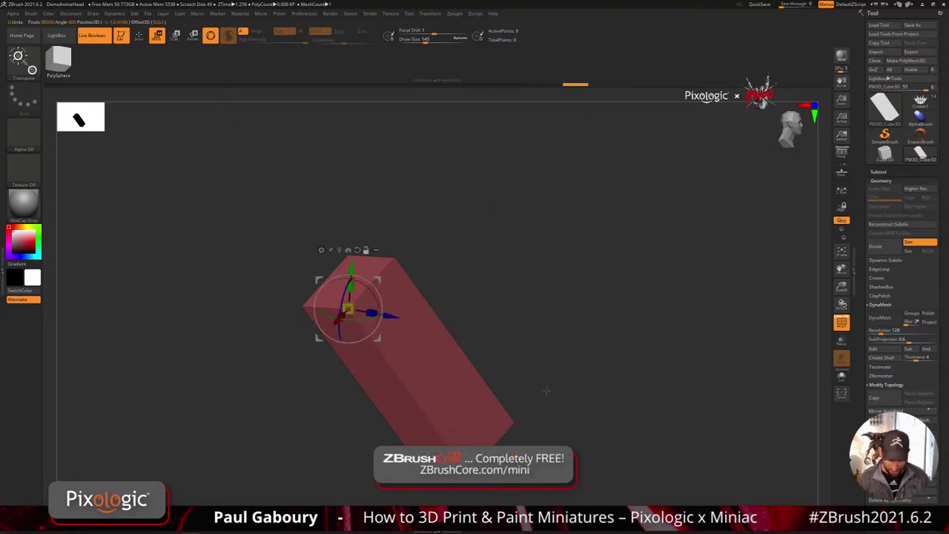
pyautogui.keyDown('alt'); pyautogui.click(396, 259); pyautogui.keyUp('alt')
pyautogui.keyDown('alt'); pyautogui.click(445, 384); pyautogui.keyUp('alt')
pyautogui.keyDown('alt'); pyautogui.click(369, 365); pyautogui.keyUp('alt')
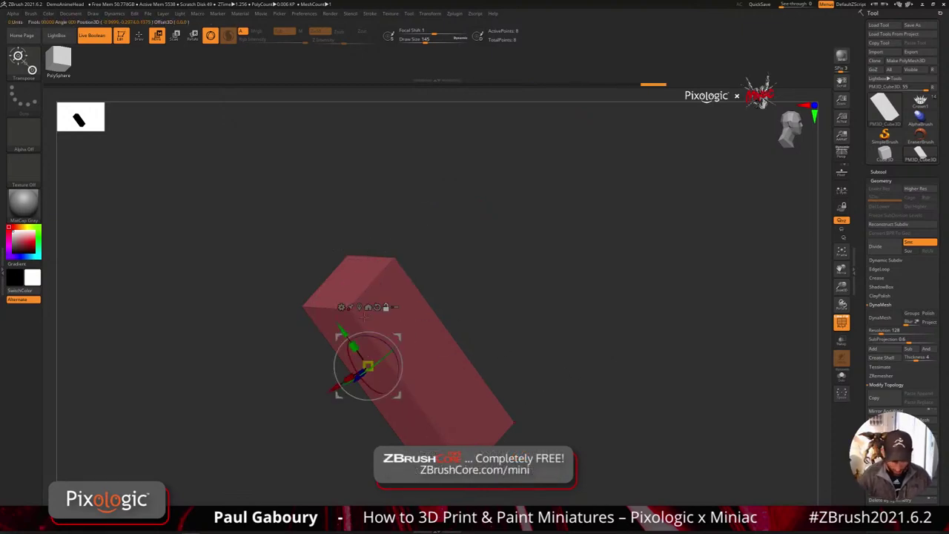
pyautogui.keyDown('alt'); pyautogui.click(353, 275); pyautogui.keyUp('alt')
pyautogui.hotkey('ctrl', 'z')
pyautogui.hotkey('ctrl', 'z')
pyautogui.hotkey('ctrl', 'z')
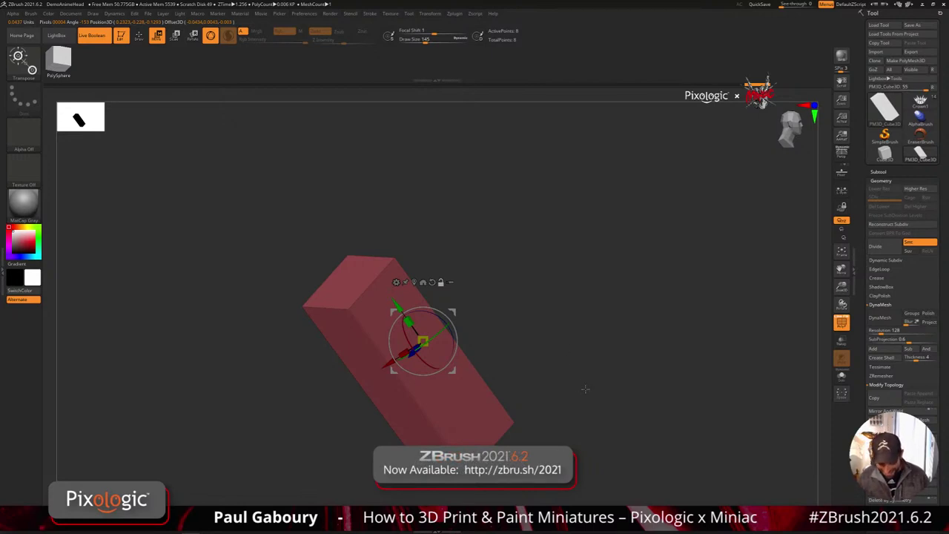
# - Place the gizmo at the slab's upper corner and align its Y axis along the slanted edge
pyautogui.moveTo(580, 381); pyautogui.dragTo(600, 461)
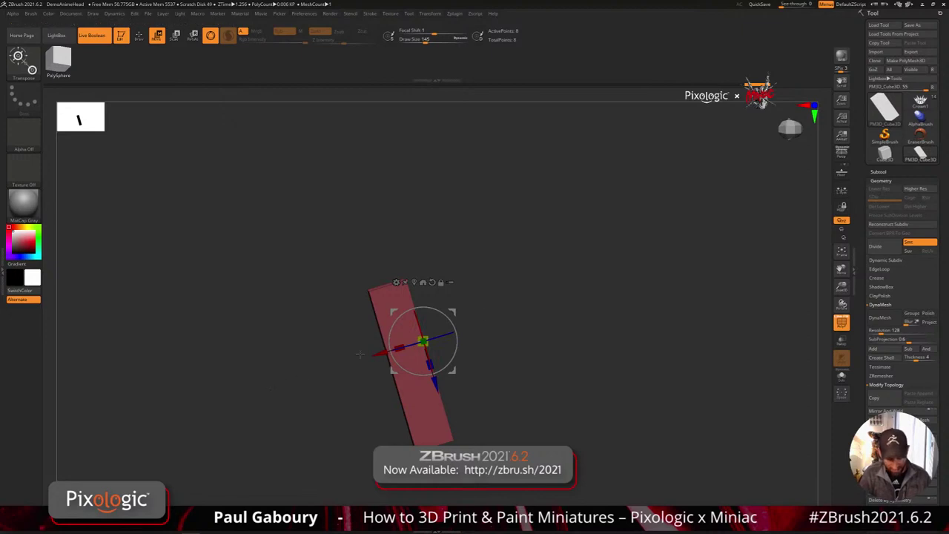
pyautogui.moveTo(625, 461); pyautogui.dragTo(571, 379)
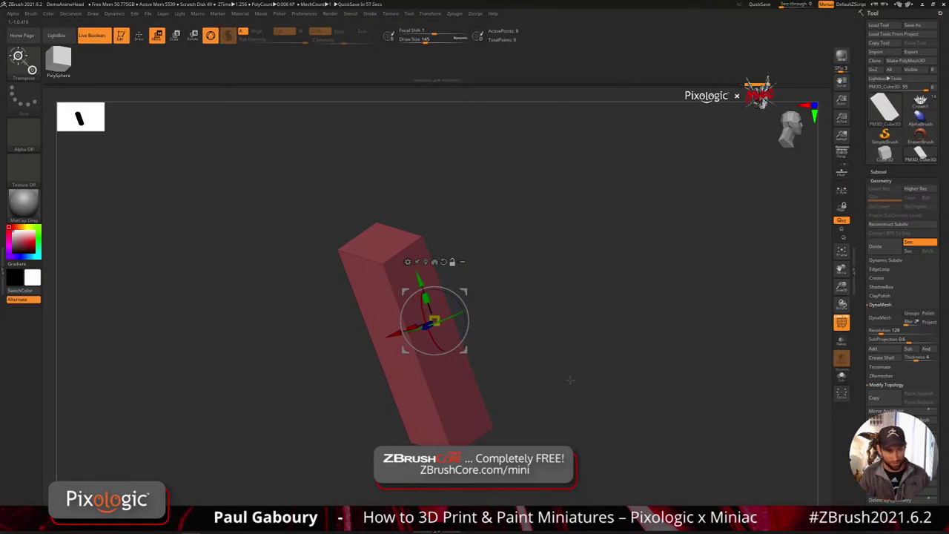
pyautogui.keyDown('alt'); pyautogui.moveTo(384, 264); pyautogui.dragTo(450, 448); pyautogui.keyUp('alt')
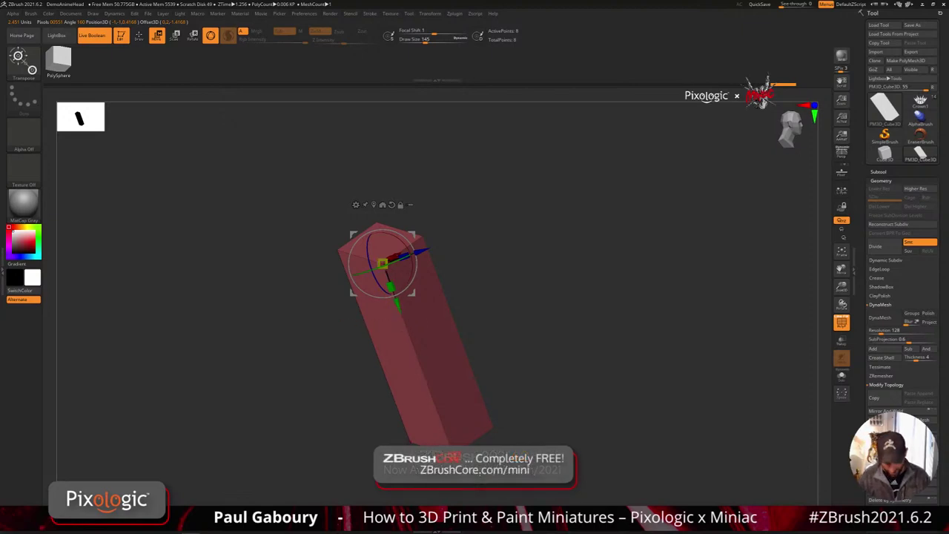
pyautogui.moveTo(431, 399); pyautogui.dragTo(507, 415)
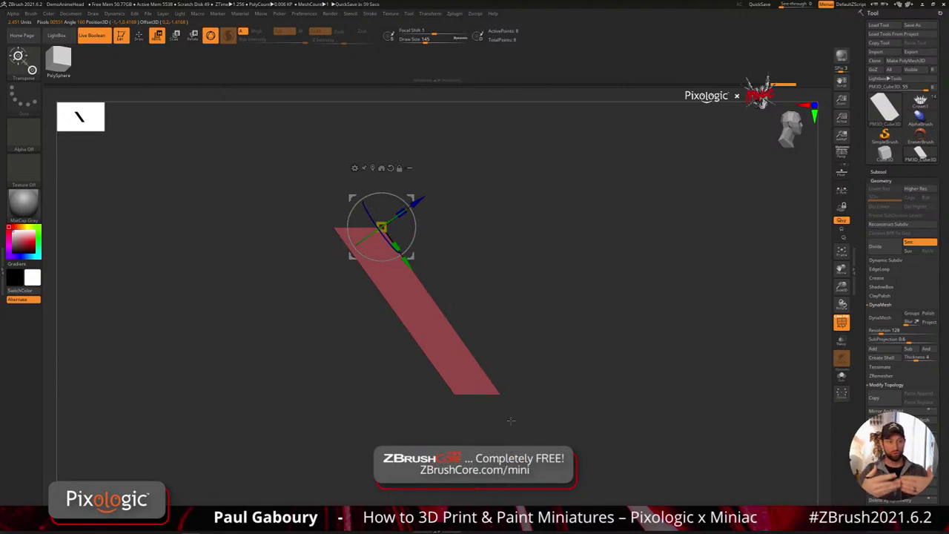
# - Extrude the slab's bottom end along the gizmo's slanted Y axis using a mask, and clear the mask
pyautogui.press('ctrl')
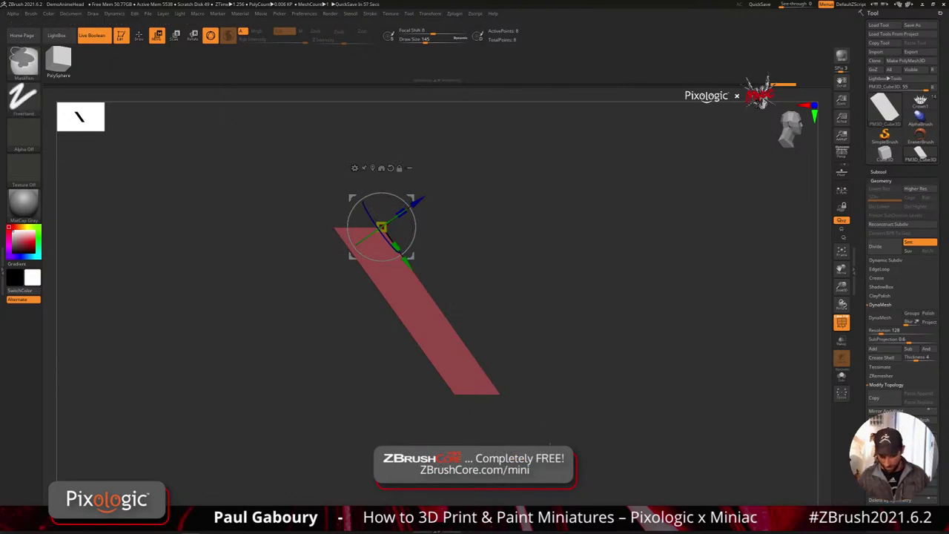
pyautogui.keyDown('ctrl'); pyautogui.moveTo(530, 440); pyautogui.dragTo(406, 361); pyautogui.keyUp('ctrl')
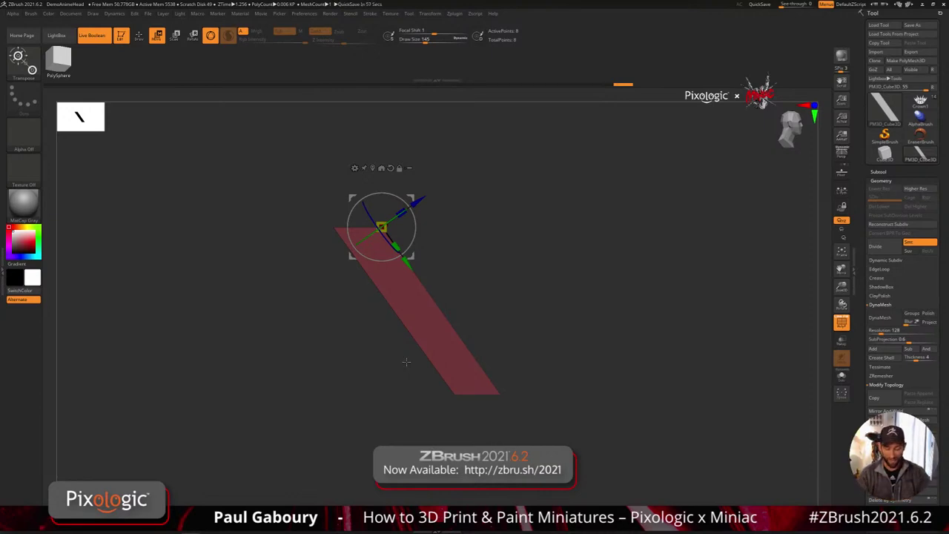
pyautogui.moveTo(406, 362); pyautogui.dragTo(484, 404)
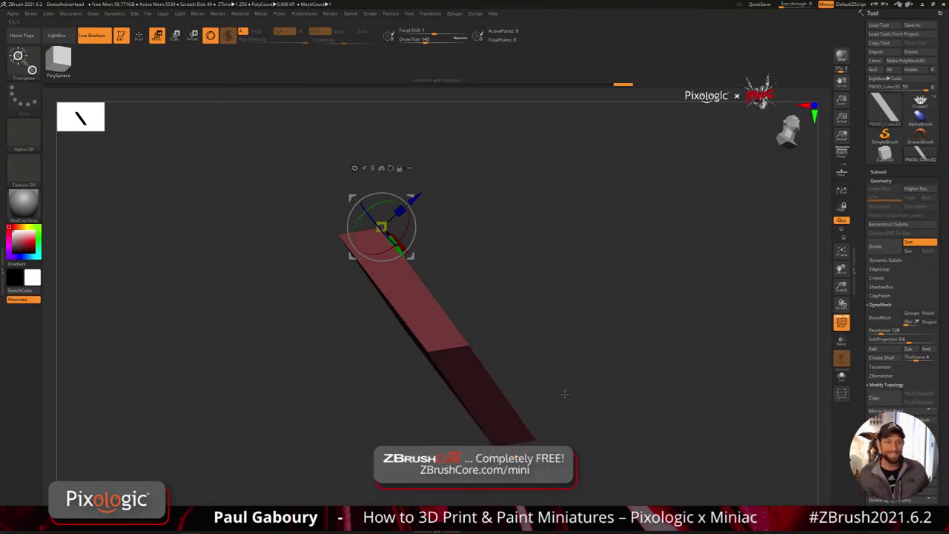
pyautogui.moveTo(565, 393); pyautogui.dragTo(585, 331)
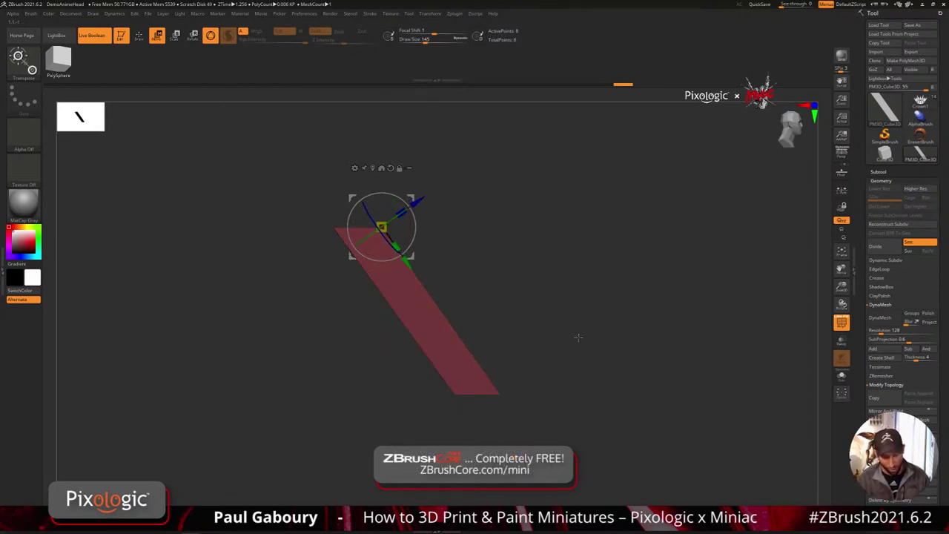
pyautogui.press('ctrl')
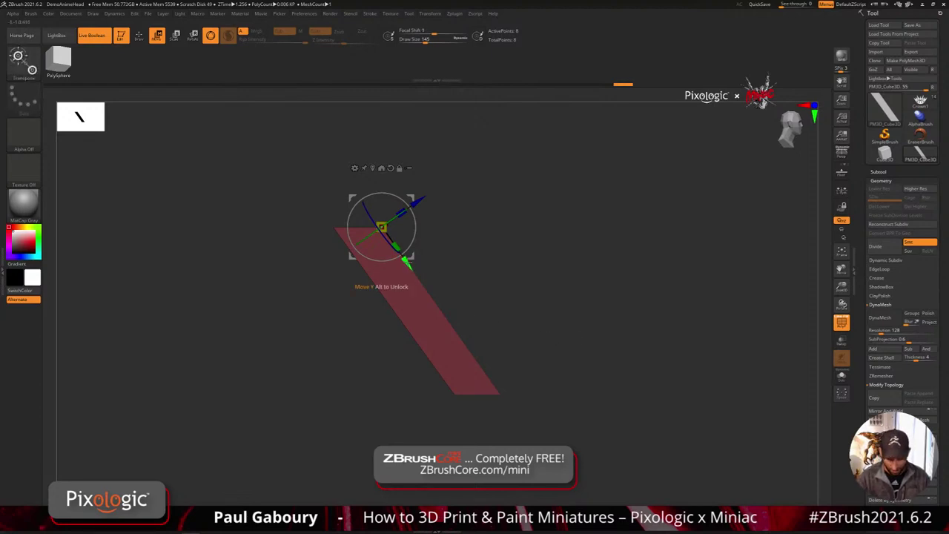
pyautogui.keyDown('ctrl'); pyautogui.moveTo(406, 261); pyautogui.dragTo(438, 300); pyautogui.keyUp('ctrl')
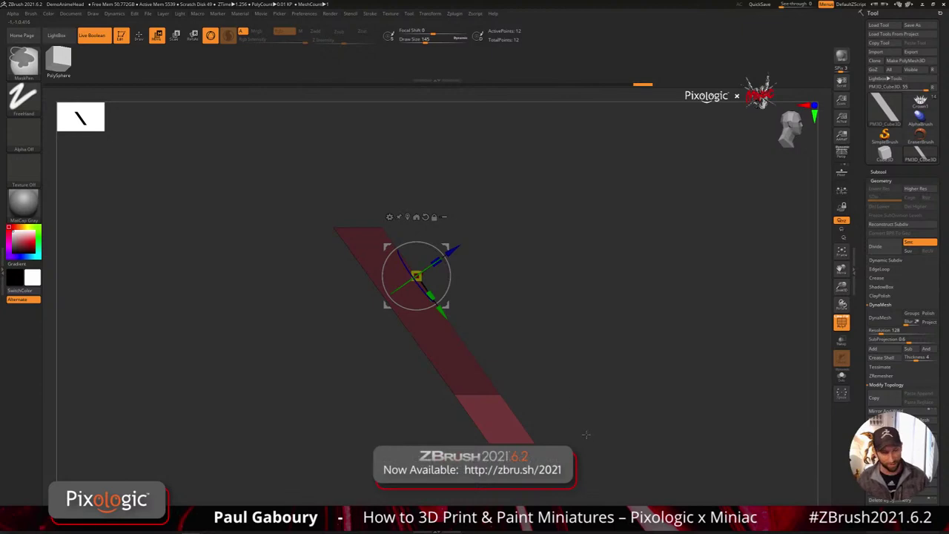
pyautogui.keyDown('ctrl'); pyautogui.moveTo(571, 344); pyautogui.dragTo(604, 379); pyautogui.keyUp('ctrl')
# - Slide the complete horizontal edge loop up to about mid-height with ZModeler and insert a vertical edge loop down the centre
pyautogui.press('q')
pyautogui.rightClick(483, 399)
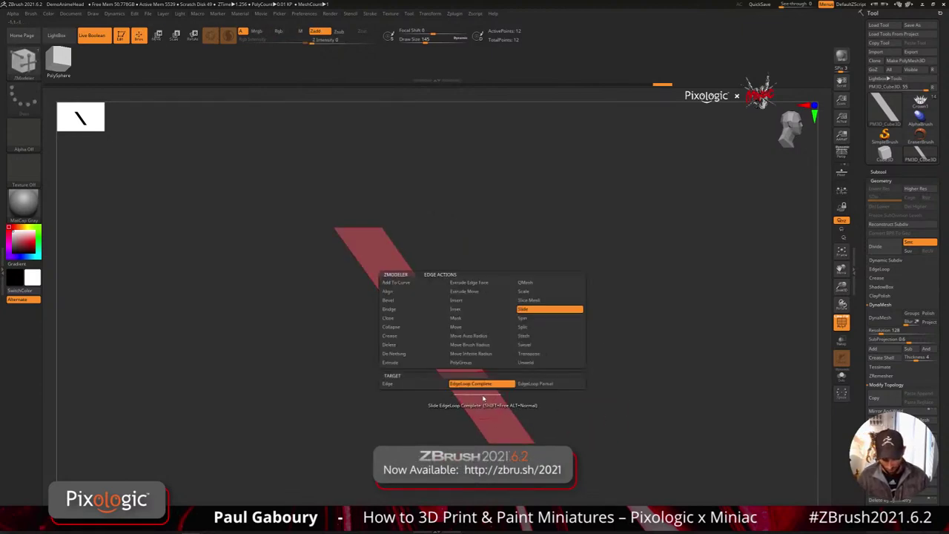
pyautogui.moveTo(481, 394); pyautogui.dragTo(477, 385)
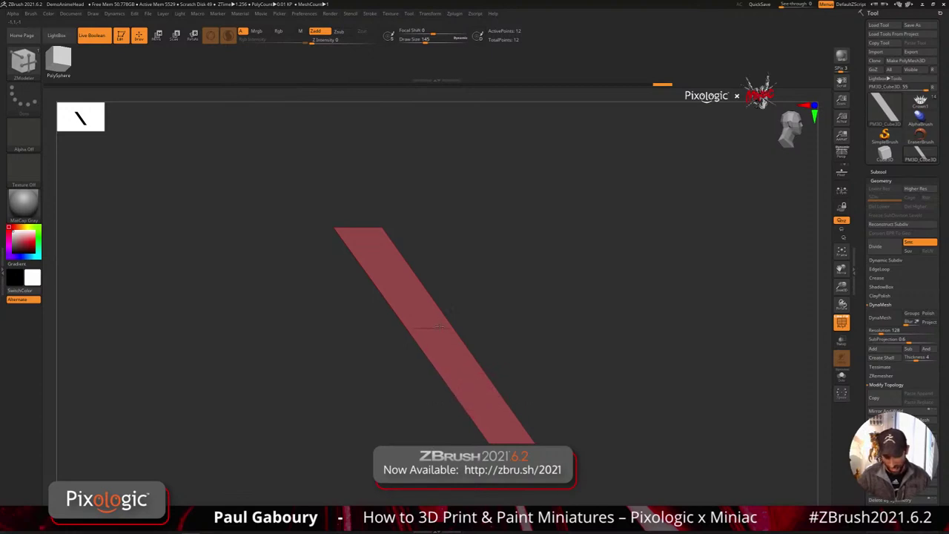
pyautogui.moveTo(522, 360)
pyautogui.mouseDown()
pyautogui.moveTo(568, 386)
pyautogui.moveTo(615, 393)
pyautogui.moveTo(522, 365)
pyautogui.mouseUp()
pyautogui.click(451, 391)
pyautogui.keyDown('alt'); pyautogui.moveTo(518, 460); pyautogui.dragTo(511, 421); pyautogui.keyUp('alt')
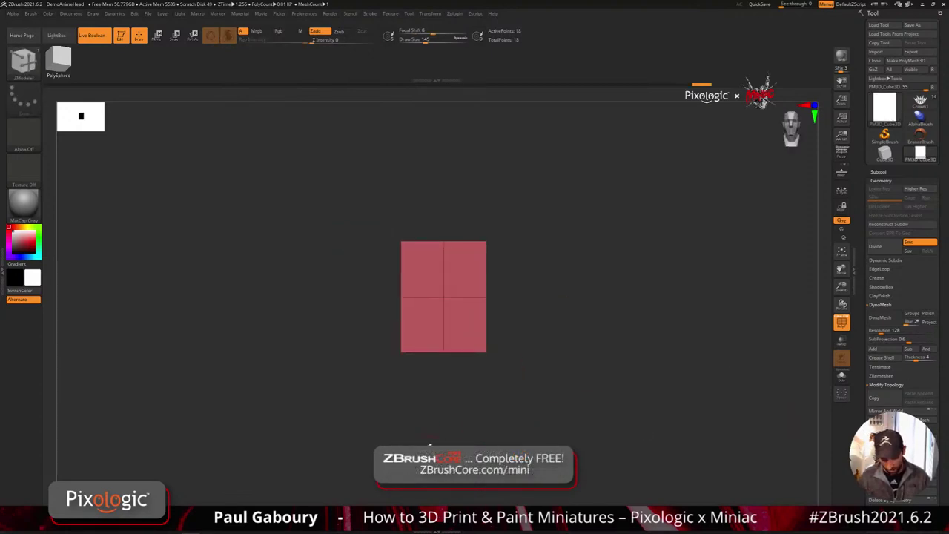
# - Isolate the bottom centre points with a mask and pull them about 0.63 along the slanted Y axis to form a point
pyautogui.keyDown('ctrl'); pyautogui.moveTo(413, 444); pyautogui.dragTo(464, 327); pyautogui.keyUp('ctrl')
pyautogui.keyDown('ctrl'); pyautogui.click(496, 413); pyautogui.keyUp('ctrl')
pyautogui.press('w')
pyautogui.keyDown('shift'); pyautogui.moveTo(498, 415); pyautogui.dragTo(527, 418); pyautogui.keyUp('shift')
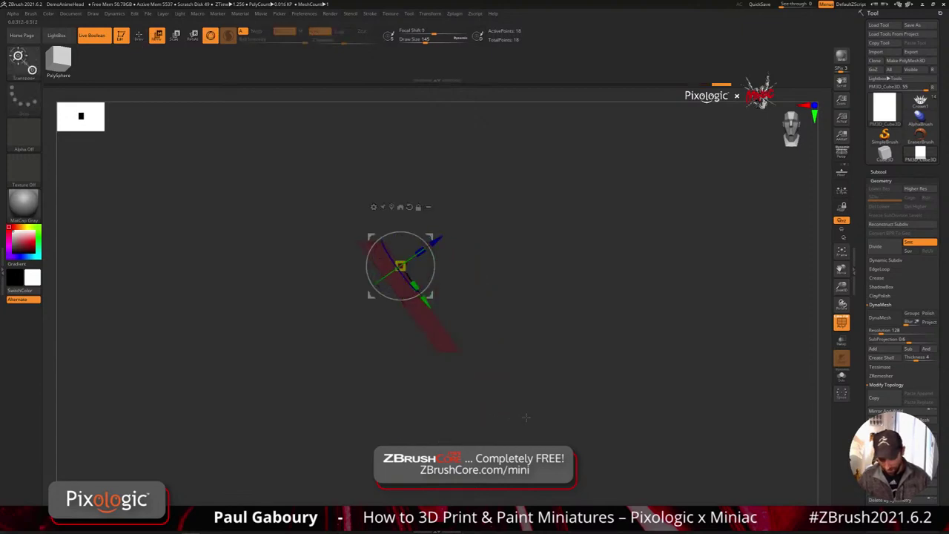
pyautogui.moveTo(426, 299); pyautogui.dragTo(449, 335)
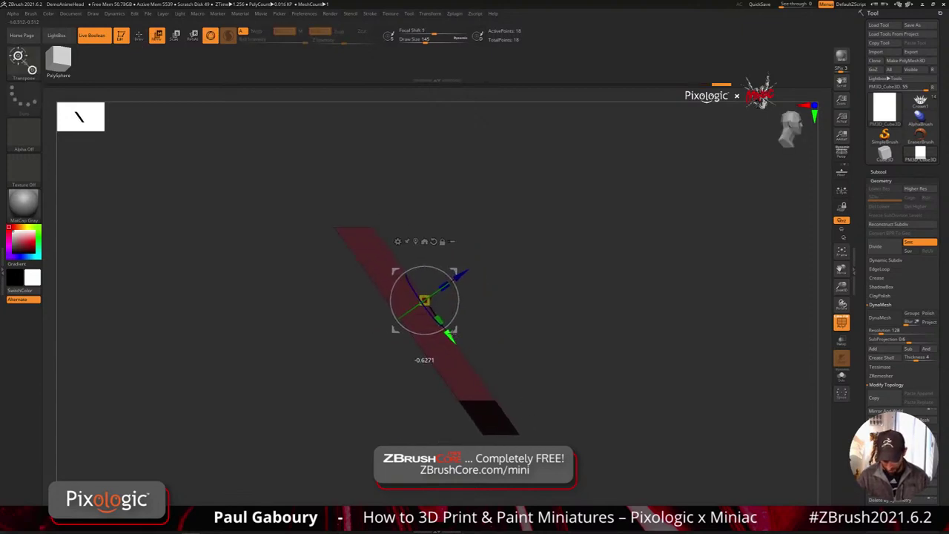
pyautogui.moveTo(567, 399)
pyautogui.keyDown('shift'); pyautogui.mouseDown()
pyautogui.moveTo(604, 404)
pyautogui.moveTo(607, 429)
pyautogui.moveTo(631, 426)
pyautogui.moveTo(610, 425)
pyautogui.mouseUp(); pyautogui.keyUp('shift')
# - Centre the gizmo on the middle horizontal edge loop and scale that loop slightly wider along X, with the other points masked
pyautogui.press('q')
pyautogui.keyDown('shift'); pyautogui.moveTo(492, 367); pyautogui.dragTo(510, 315, button='right'); pyautogui.keyUp('shift')
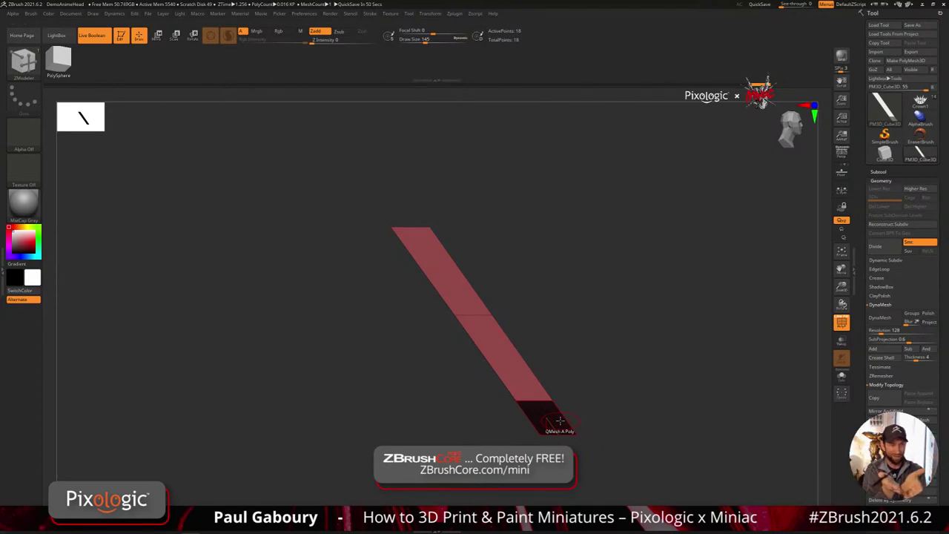
pyautogui.moveTo(559, 421)
pyautogui.mouseDown()
pyautogui.moveTo(642, 364)
pyautogui.moveTo(646, 381)
pyautogui.moveTo(657, 365)
pyautogui.moveTo(631, 364)
pyautogui.mouseUp()
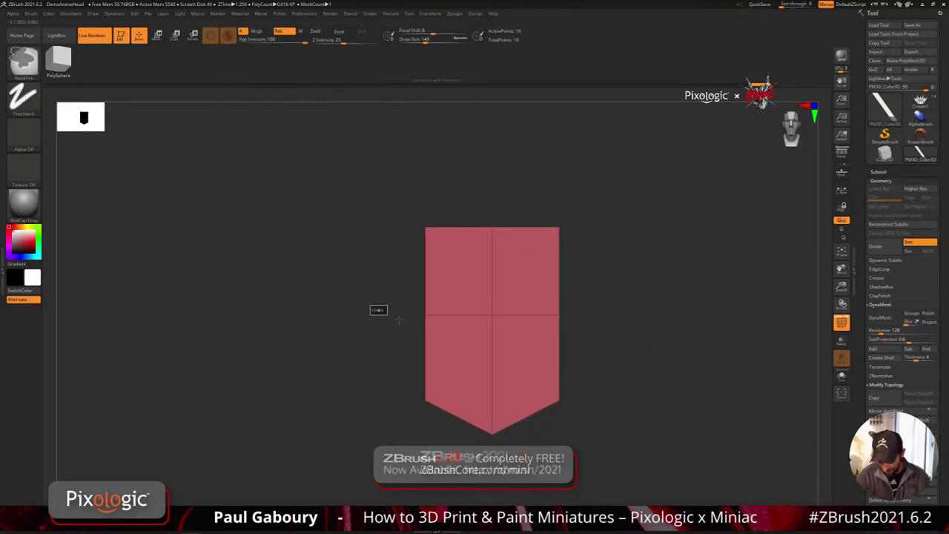
pyautogui.press('w')
pyautogui.click(491, 315)
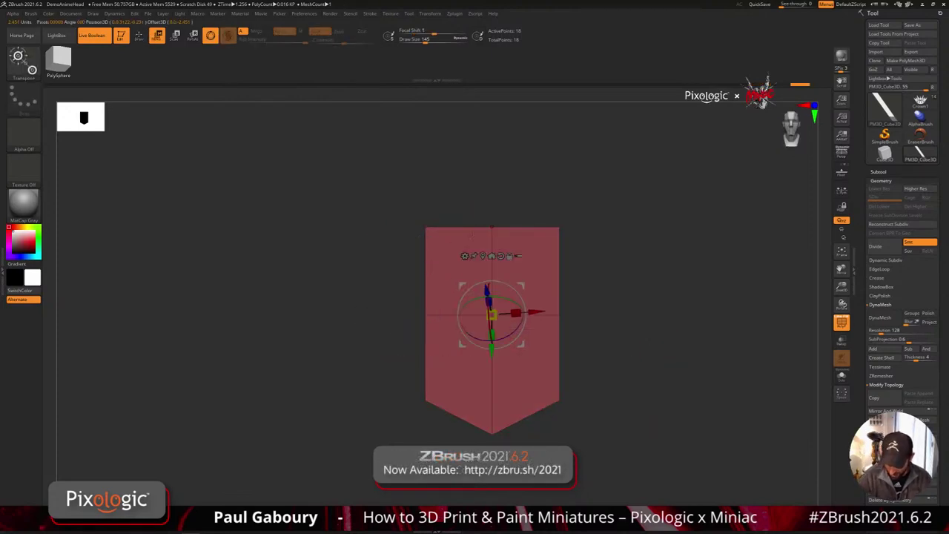
pyautogui.moveTo(467, 314)
pyautogui.mouseDown()
pyautogui.moveTo(439, 314)
pyautogui.moveTo(497, 315)
pyautogui.mouseUp()
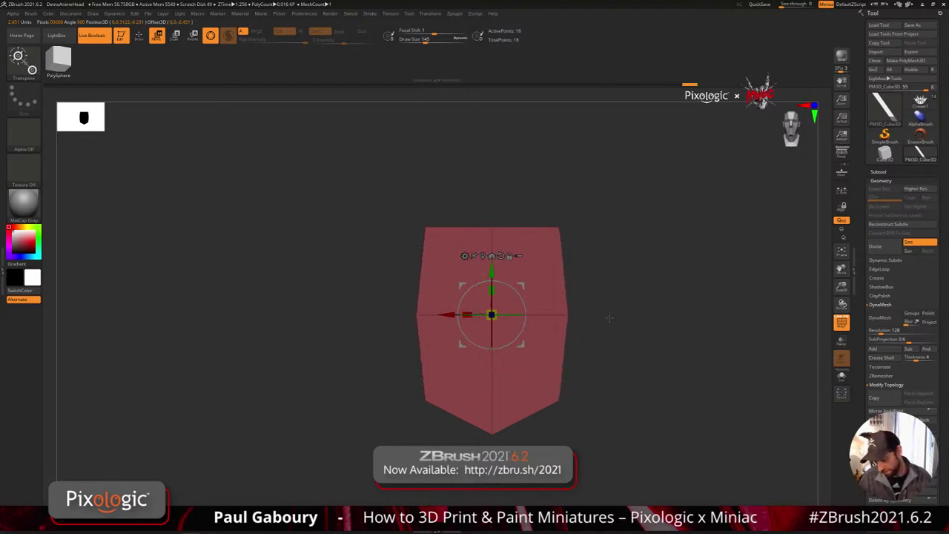
pyautogui.press('q')
pyautogui.keyDown('alt'); pyautogui.moveTo(644, 396); pyautogui.dragTo(615, 386); pyautogui.keyUp('alt')
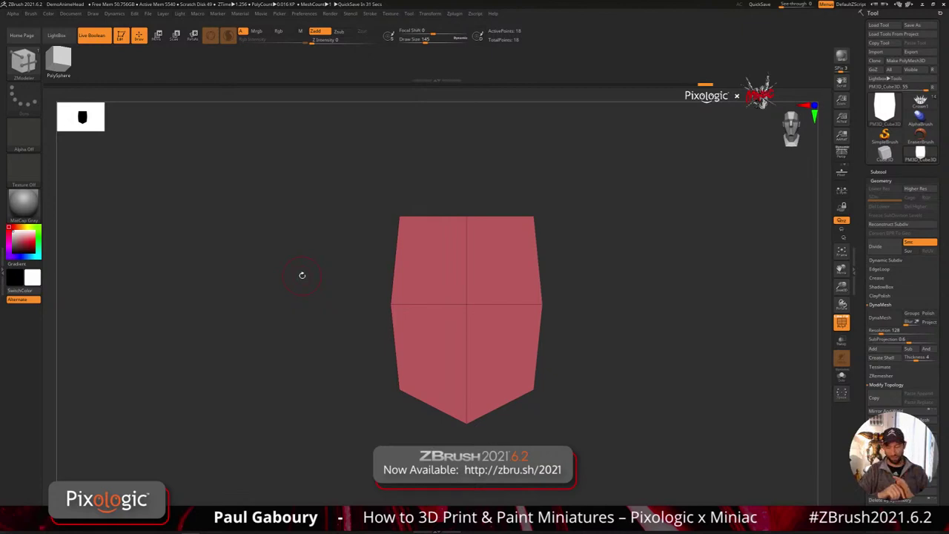
pyautogui.moveTo(623, 374); pyautogui.dragTo(624, 369)
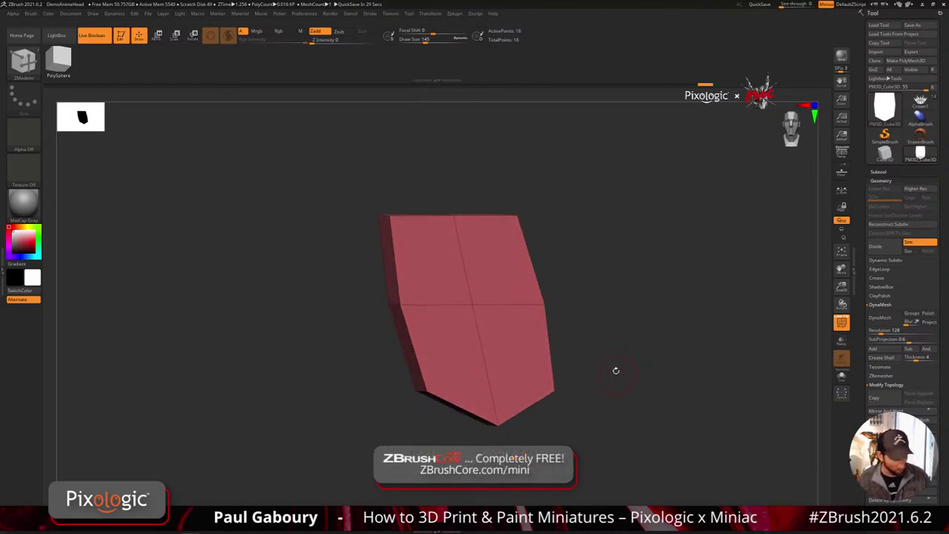
# - Load the Insert Stitch brush from the LightBox brush library
pyautogui.press('b')
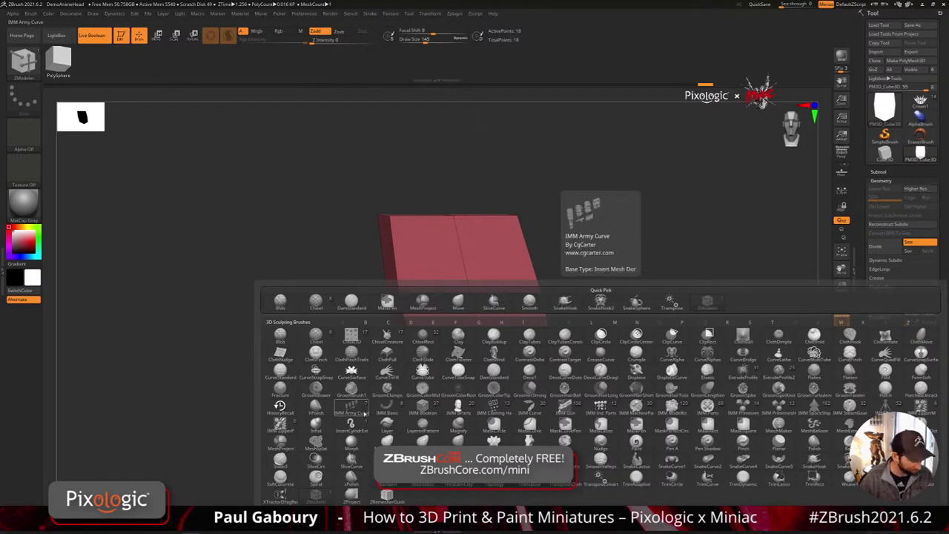
pyautogui.press(',')
pyautogui.click(132, 94)
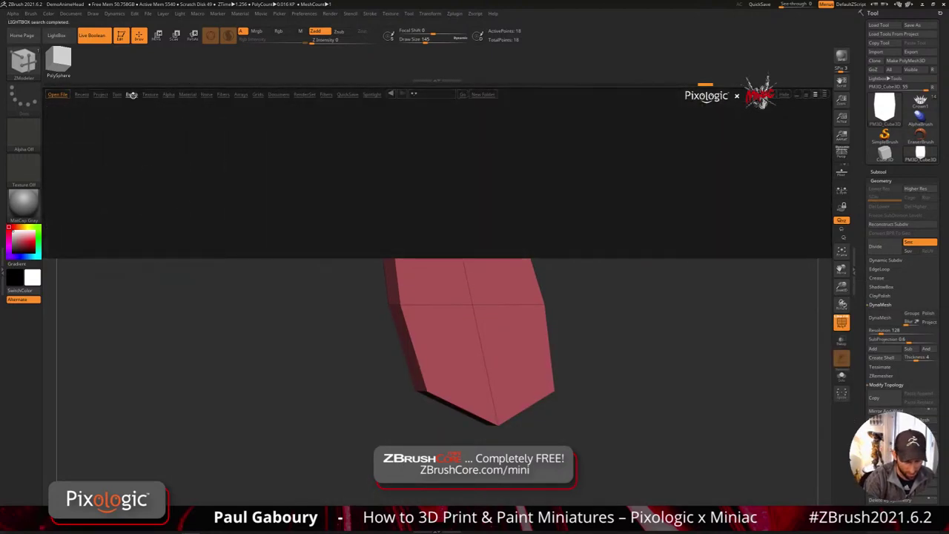
pyautogui.click(96, 215)
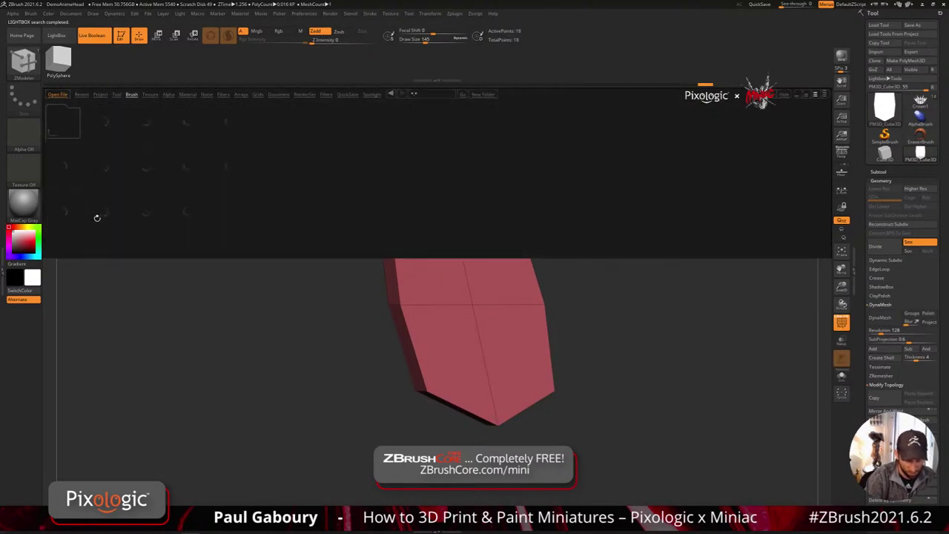
pyautogui.doubleClick(231, 123)
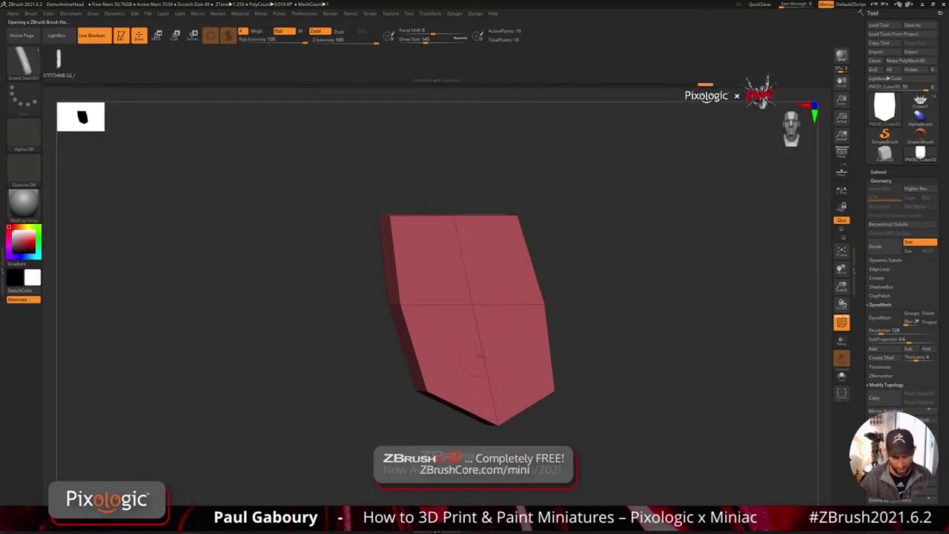
# - Draw a curve of stitches down the middle of the piece's front face and set the draw size to 31
pyautogui.moveTo(460, 241); pyautogui.dragTo(500, 438)
pyautogui.moveTo(538, 410)
pyautogui.mouseDown(button='right')
pyautogui.moveTo(547, 418)
pyautogui.moveTo(528, 412)
pyautogui.mouseUp(button='right')
pyautogui.keyDown('ctrl'); pyautogui.moveTo(479, 331); pyautogui.dragTo(576, 294, button='right'); pyautogui.keyUp('ctrl')
pyautogui.press('s')
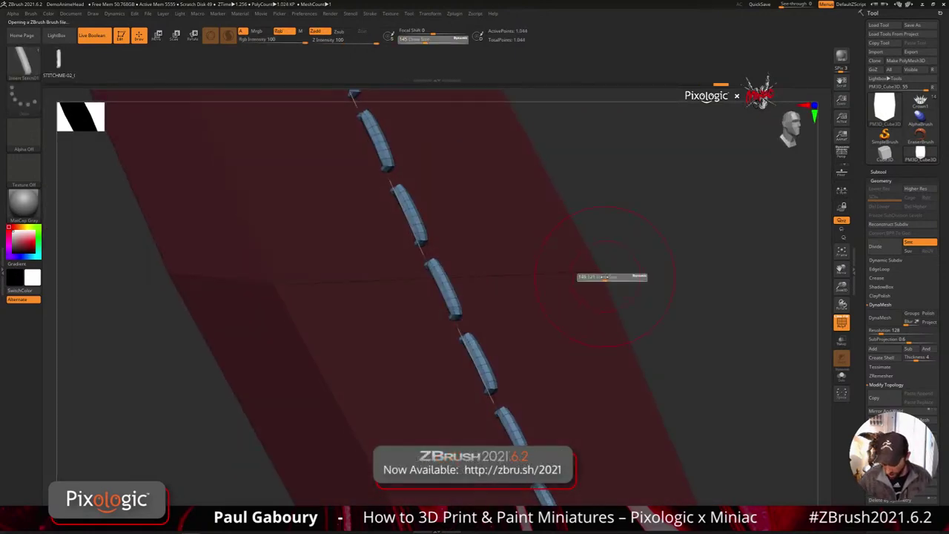
pyautogui.click(591, 277)
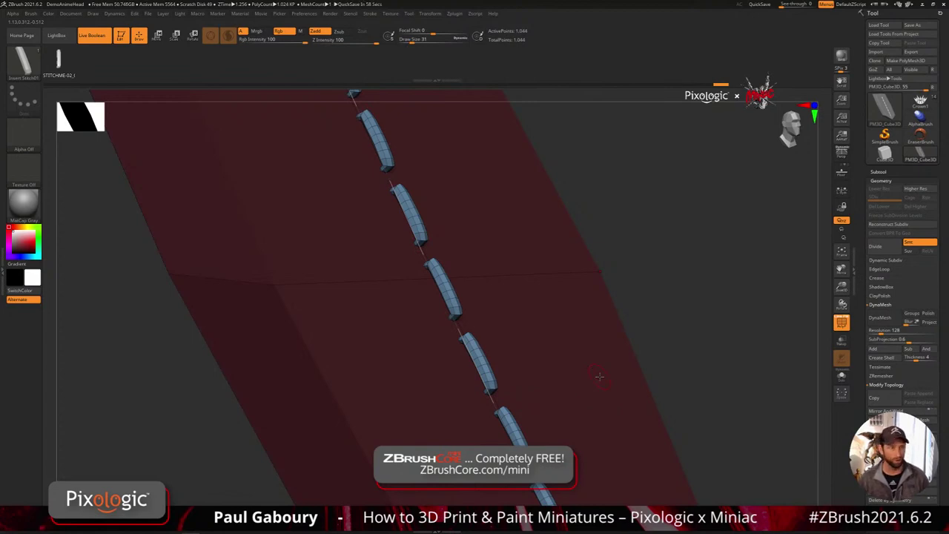
# - Undo the stitch curve on the panel and extract the Insert Stitch brush's mesh as a separate tool
pyautogui.moveTo(705, 371)
pyautogui.keyDown('shift'); pyautogui.mouseDown()
pyautogui.moveTo(612, 324)
pyautogui.moveTo(618, 380)
pyautogui.moveTo(576, 382)
pyautogui.mouseUp(); pyautogui.keyUp('shift')
pyautogui.hotkey('ctrl', 'z')
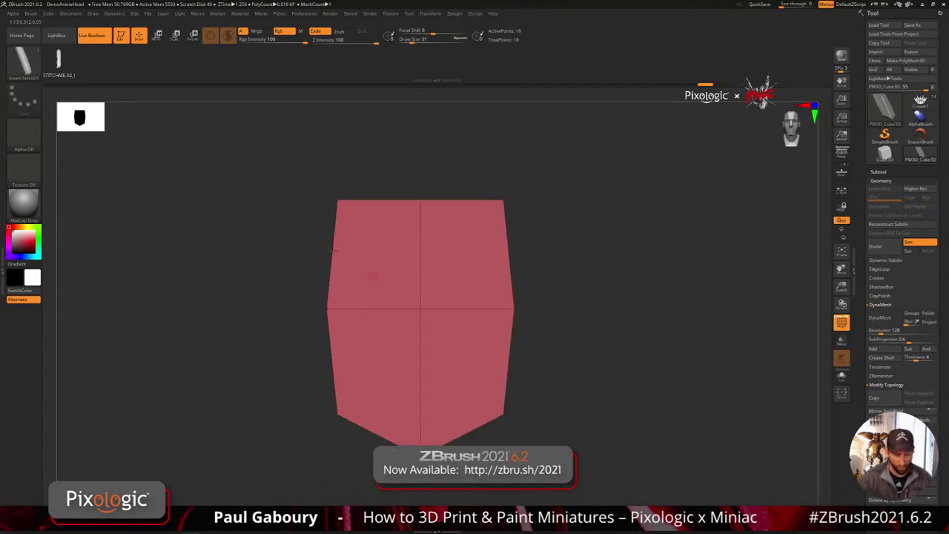
pyautogui.click(30, 14)
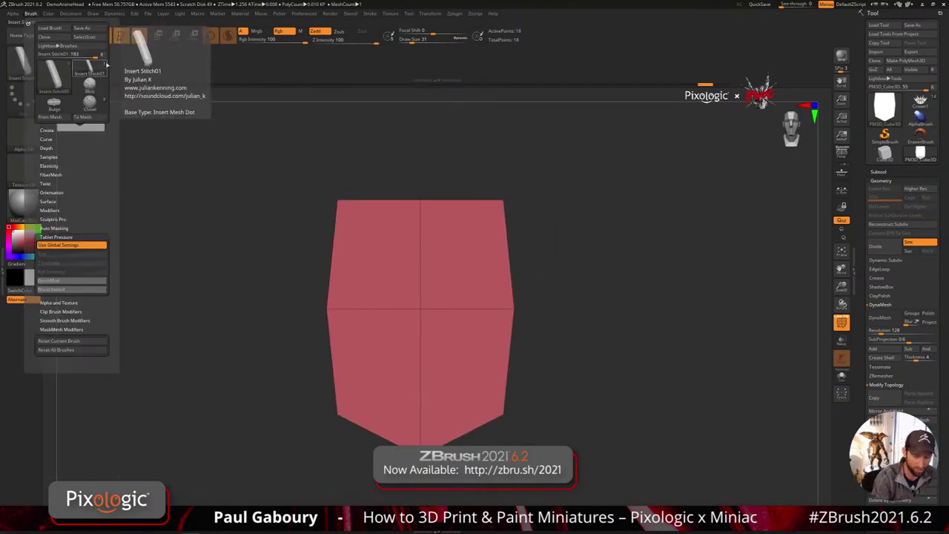
pyautogui.click(83, 117)
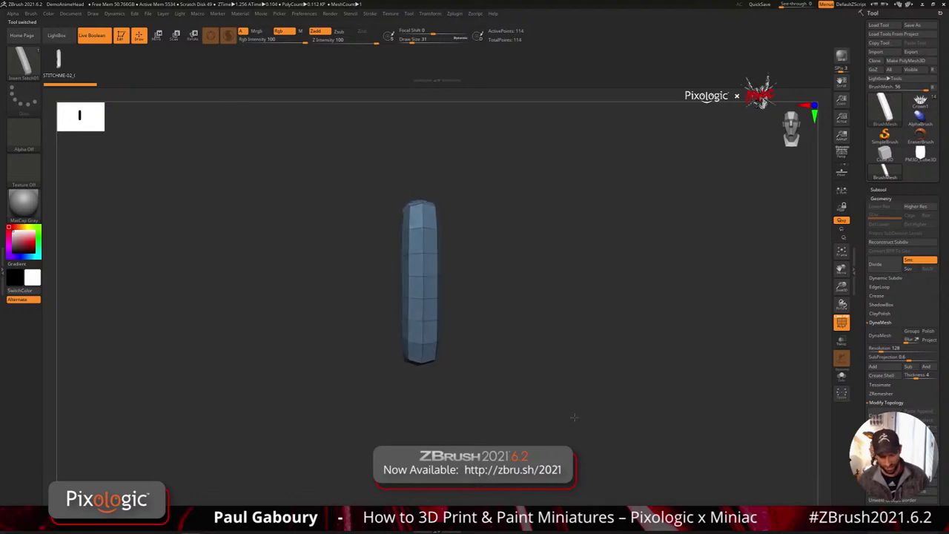
# - Turn the view so the stitch lies horizontally and add it to the Insert Stitch brush as a second mesh
pyautogui.press('f')
pyautogui.moveTo(566, 407); pyautogui.dragTo(633, 410)
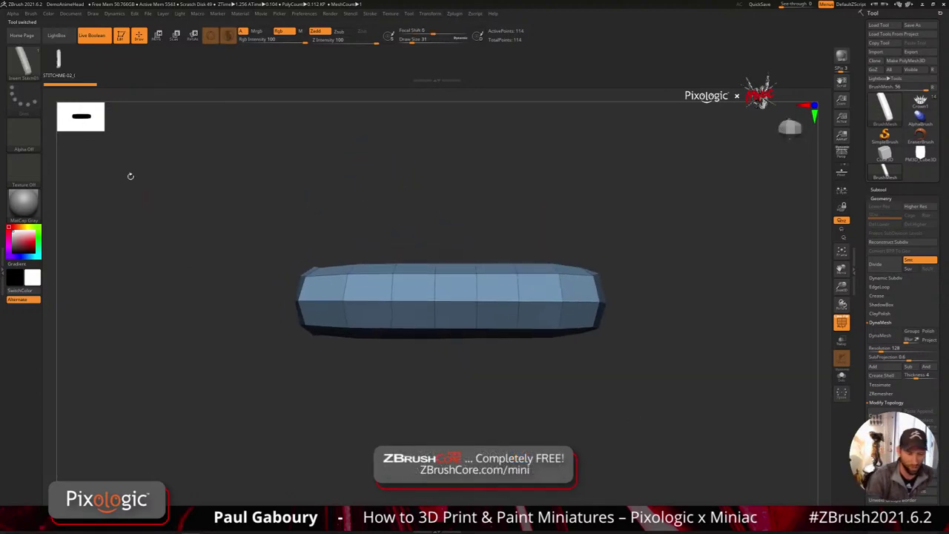
pyautogui.click(31, 14)
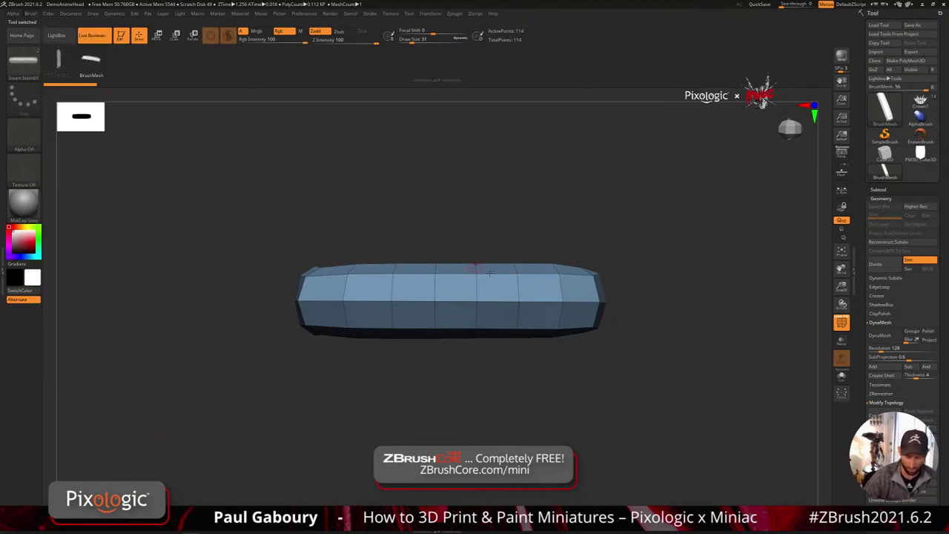
# - Try drawing stitch curves beside the stitch mesh with the added and the original brush mesh, and undo them
pyautogui.moveTo(636, 360)
pyautogui.keyDown('alt'); pyautogui.mouseDown()
pyautogui.moveTo(549, 446)
pyautogui.moveTo(455, 391)
pyautogui.moveTo(521, 240)
pyautogui.moveTo(668, 180)
pyautogui.mouseUp(); pyautogui.keyUp('alt')
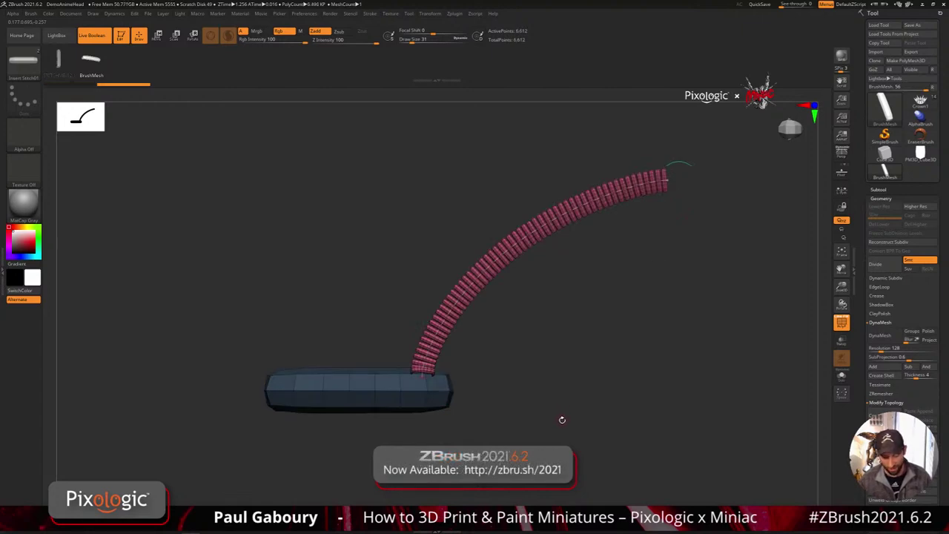
pyautogui.click(59, 59)
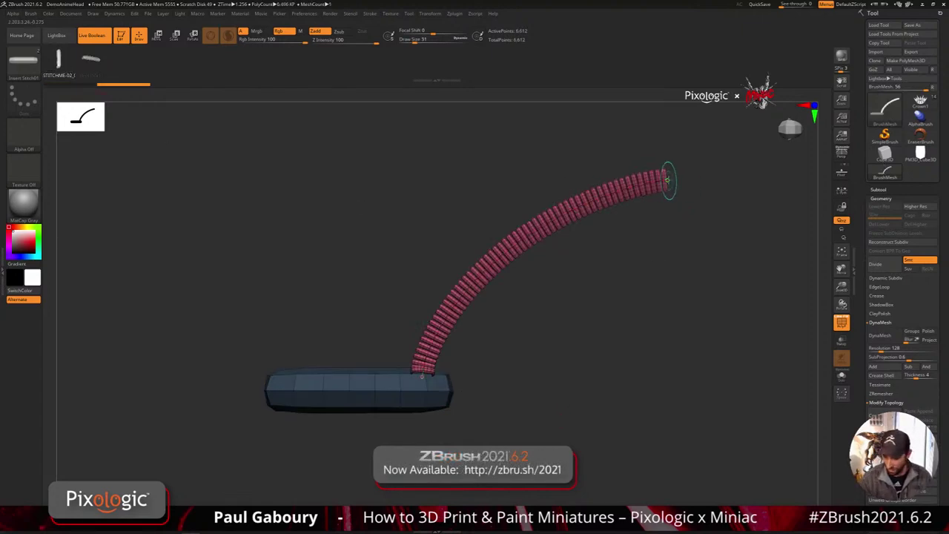
pyautogui.keyDown('ctrl'); pyautogui.click(683, 174); pyautogui.keyUp('ctrl')
pyautogui.hotkey('ctrl', 'z')
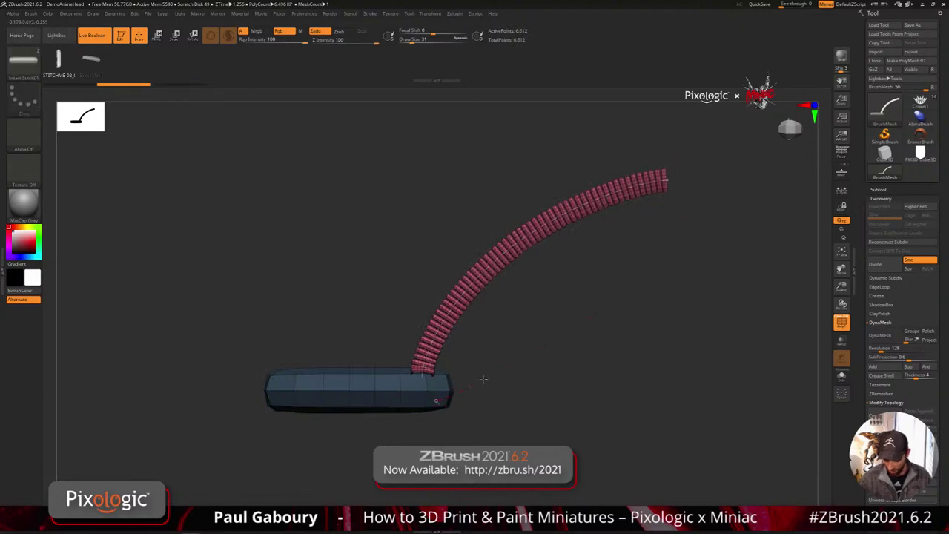
pyautogui.moveTo(475, 383); pyautogui.dragTo(710, 229)
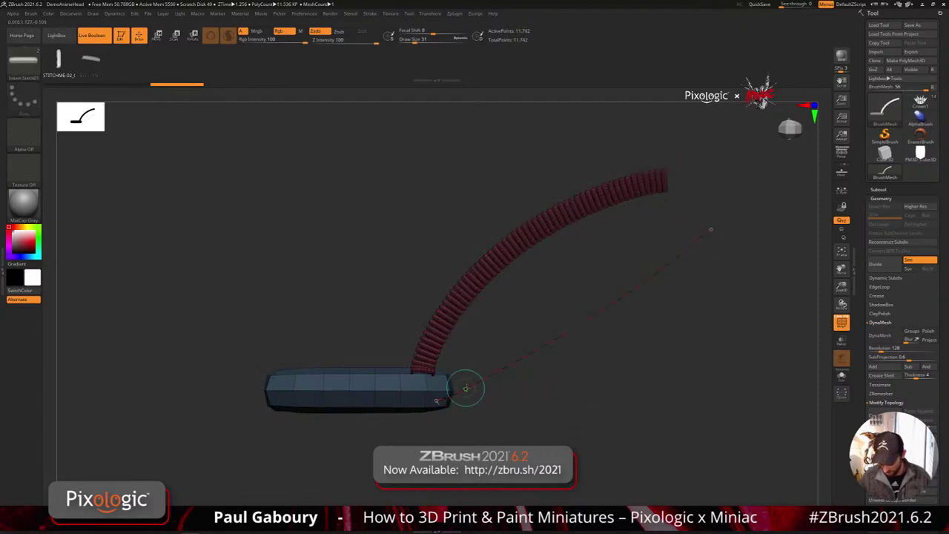
pyautogui.moveTo(466, 388)
pyautogui.keyDown('ctrl'); pyautogui.mouseDown(button='right')
pyautogui.moveTo(476, 464)
pyautogui.moveTo(516, 413)
pyautogui.moveTo(490, 398)
pyautogui.mouseUp(button='right'); pyautogui.keyUp('ctrl')
pyautogui.keyDown('alt'); pyautogui.moveTo(490, 398); pyautogui.dragTo(476, 439, button='right'); pyautogui.keyUp('alt')
pyautogui.hotkey('ctrl', 'z')
pyautogui.hotkey('ctrl', 'z')
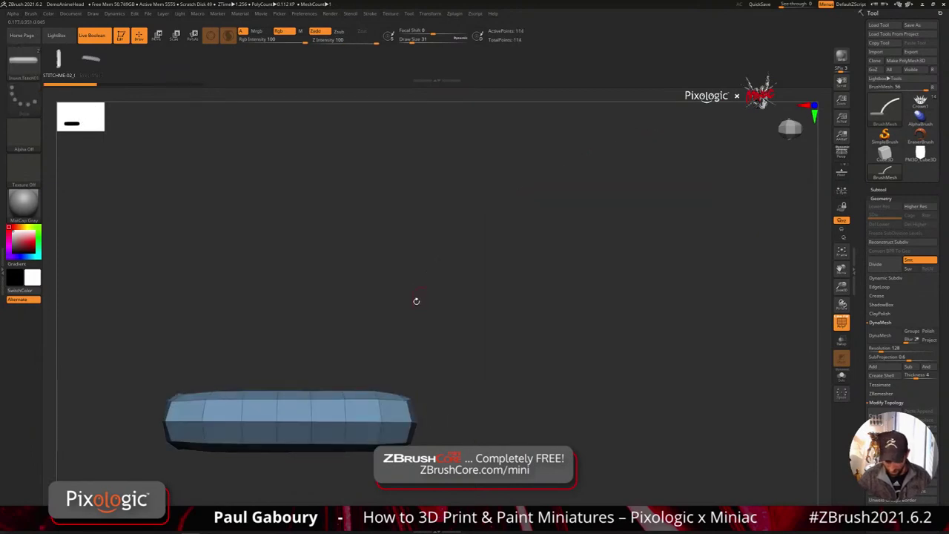
# - Draw an arched curve using the added horizontal stitch mesh, set the curve step to 2, and update the curve by extending its end
pyautogui.click(91, 60)
pyautogui.moveTo(290, 421)
pyautogui.mouseDown()
pyautogui.moveTo(338, 320)
pyautogui.moveTo(660, 152)
pyautogui.moveTo(759, 265)
pyautogui.moveTo(733, 322)
pyautogui.mouseUp()
pyautogui.keyDown('alt'); pyautogui.moveTo(599, 314); pyautogui.dragTo(493, 336, button='right'); pyautogui.keyUp('alt')
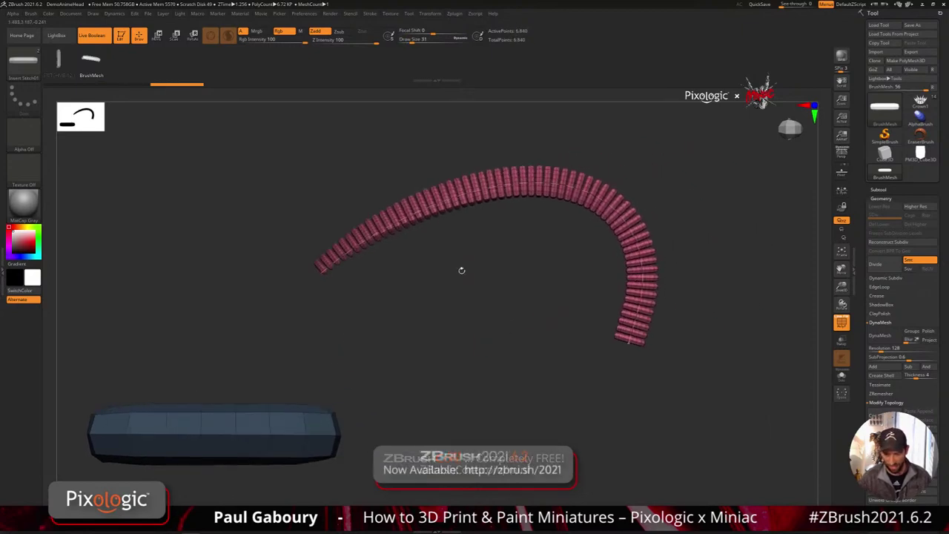
pyautogui.click(369, 14)
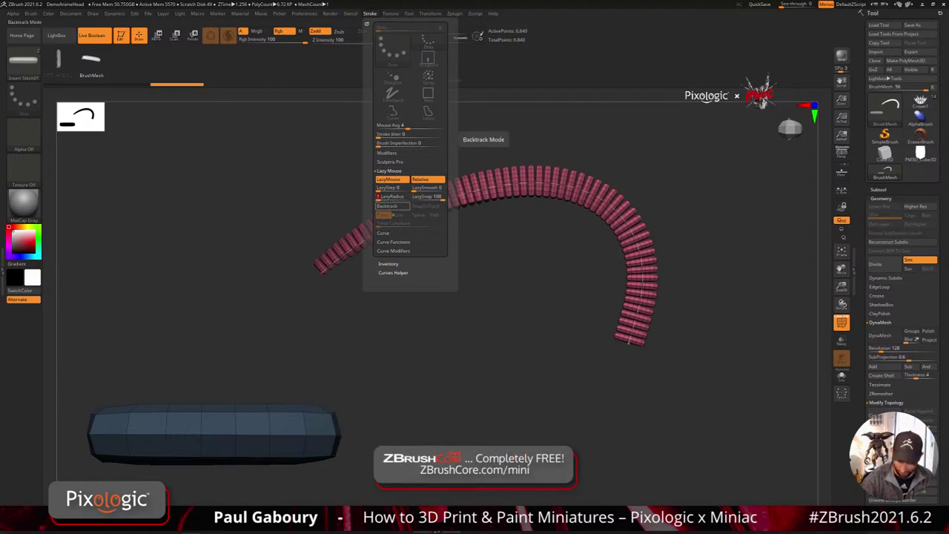
pyautogui.click(383, 233)
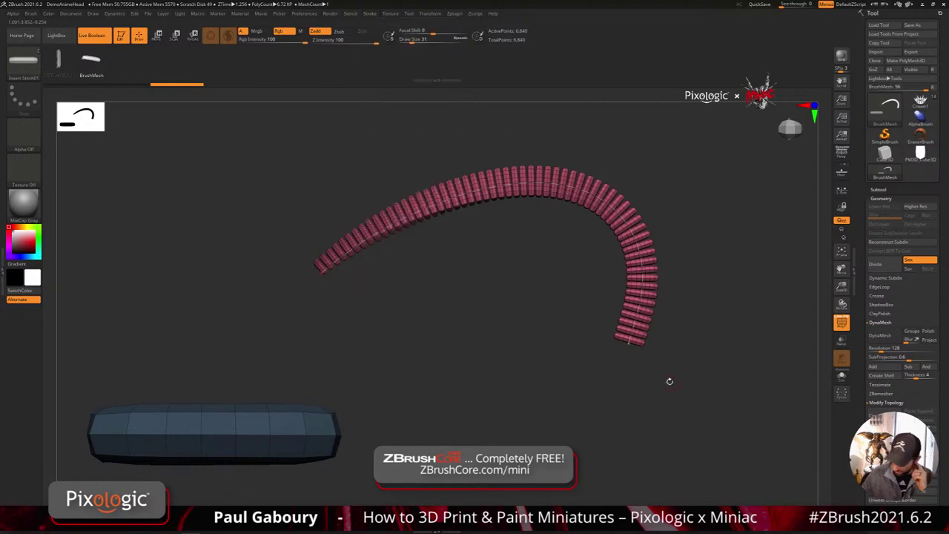
pyautogui.moveTo(629, 344); pyautogui.dragTo(530, 429)
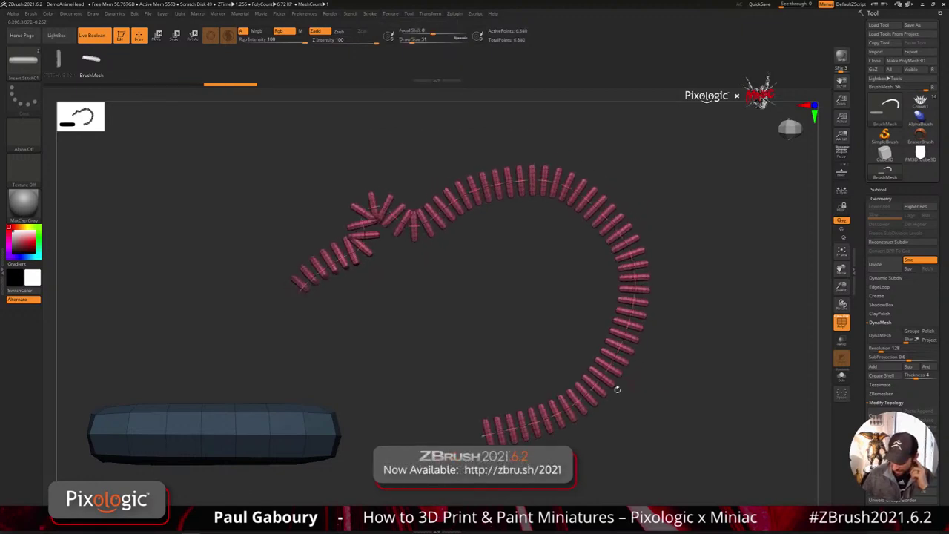
# - Set the curve step to 4 and apply it by extending the stitch curve's end back toward the stitch mesh
pyautogui.click(390, 13)
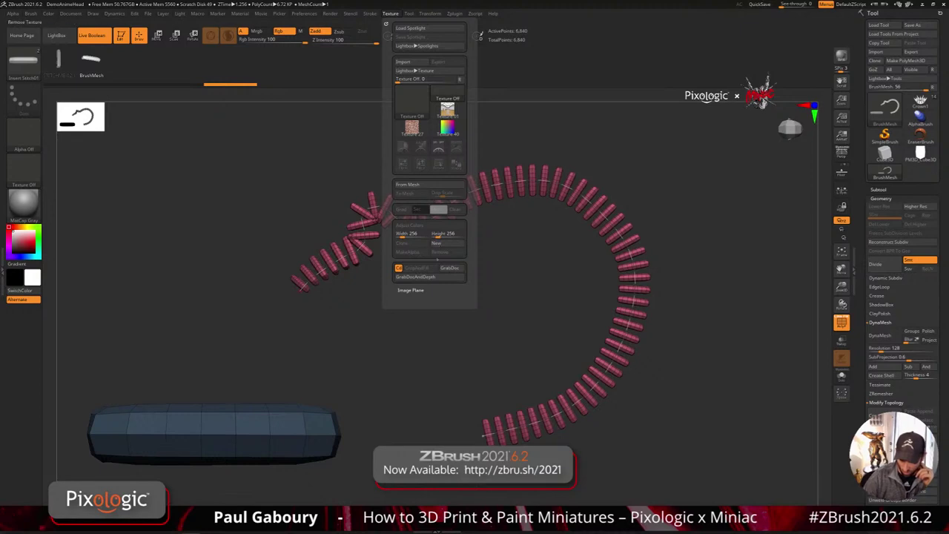
pyautogui.click(369, 13)
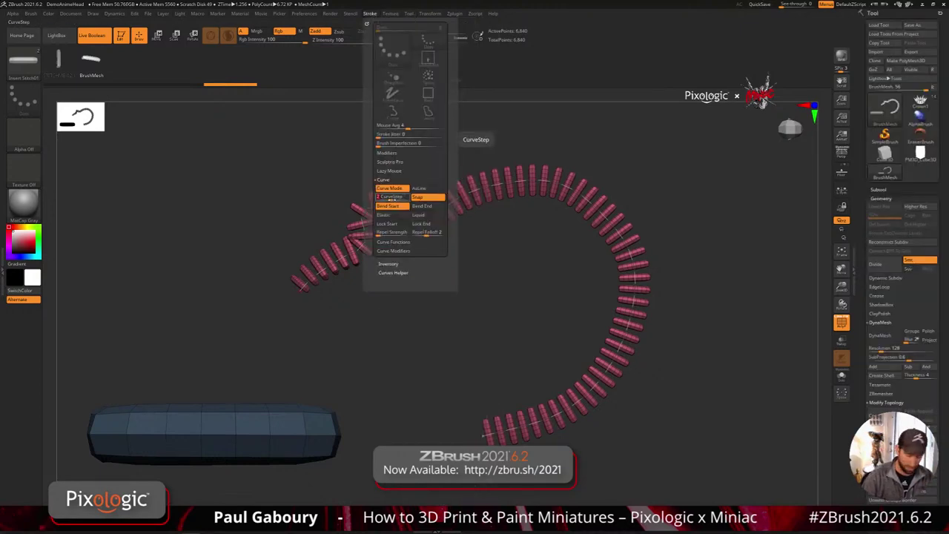
pyautogui.press('Return')
pyautogui.moveTo(481, 437); pyautogui.dragTo(291, 343)
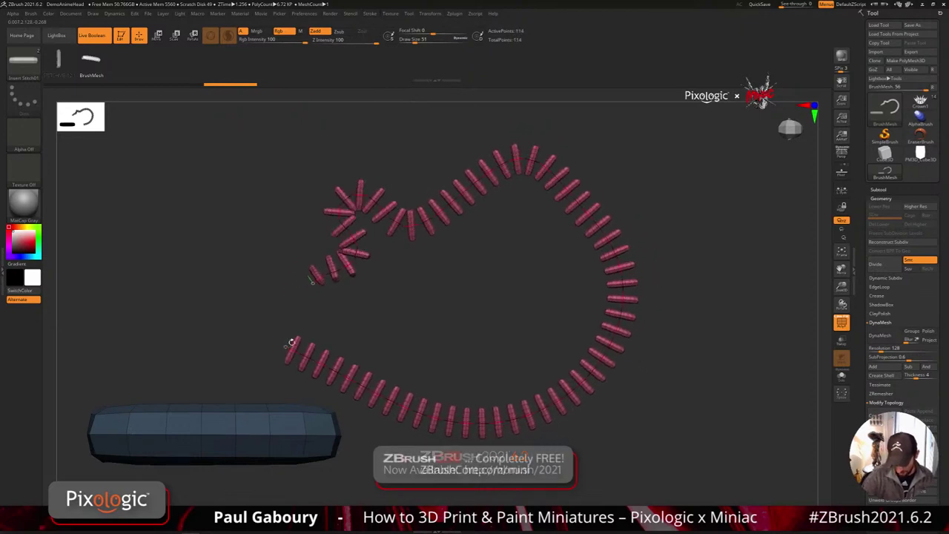
# - Increase the curve step further and reshape the stitch curve to preview the wider spacing between stitches
pyautogui.click(370, 14)
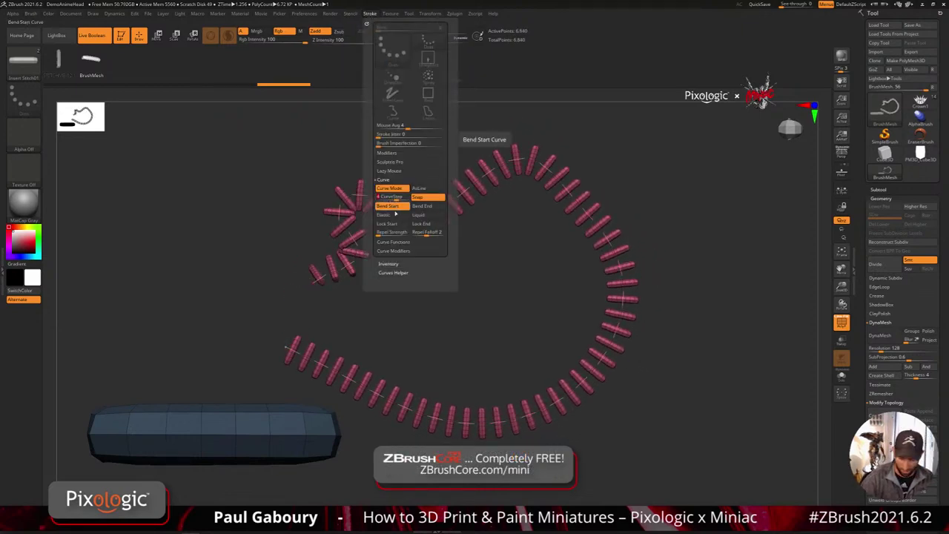
pyautogui.moveTo(284, 345)
pyautogui.mouseDown()
pyautogui.moveTo(271, 329)
pyautogui.moveTo(273, 220)
pyautogui.moveTo(457, 114)
pyautogui.mouseUp()
pyautogui.keyDown('ctrl'); pyautogui.moveTo(545, 324); pyautogui.dragTo(545, 365, button='right'); pyautogui.keyUp('ctrl')
pyautogui.moveTo(483, 171); pyautogui.dragTo(691, 160)
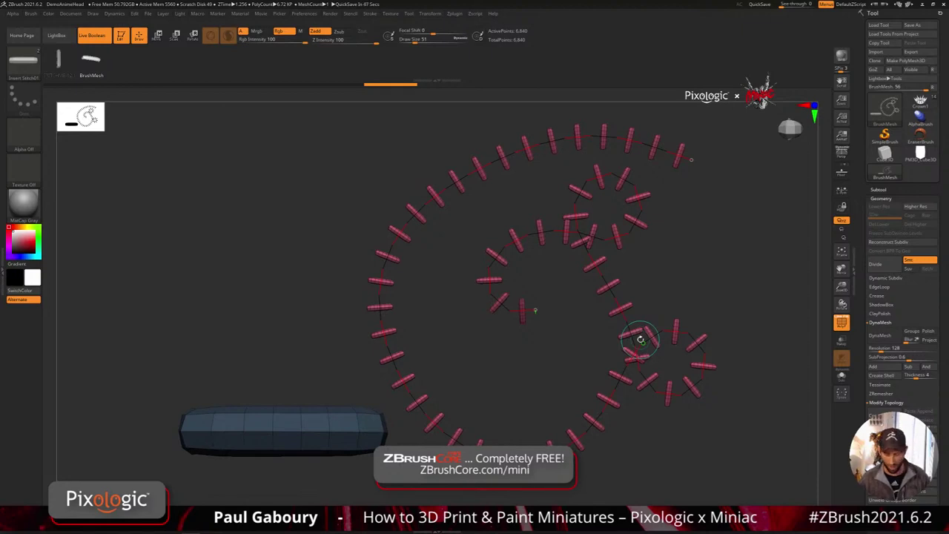
# - Undo all test stitch curves so only the single horizontal stitch mesh remains
pyautogui.hotkey('ctrl', 'z')
pyautogui.hotkey('ctrl', 'z')
pyautogui.hotkey('ctrl', 'z')
pyautogui.hotkey('ctrl', 'z')
pyautogui.hotkey('ctrl', 'z')
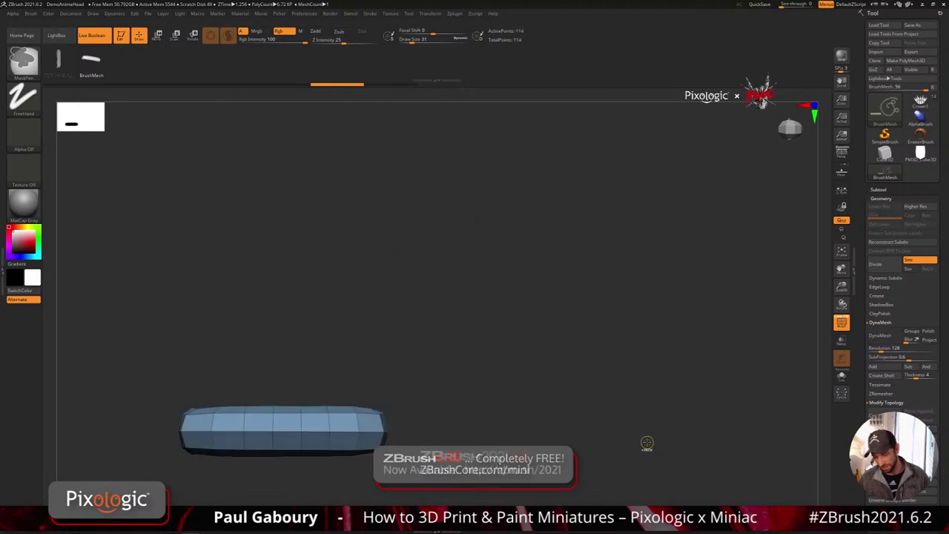
pyautogui.hotkey('ctrl', 'z')
pyautogui.hotkey('ctrl', 'z')
pyautogui.hotkey('ctrl', 'z')
pyautogui.hotkey('ctrl', 'z')
pyautogui.hotkey('ctrl', 'z')
pyautogui.keyDown('alt'); pyautogui.moveTo(537, 418); pyautogui.dragTo(663, 356, button='right'); pyautogui.keyUp('alt')
pyautogui.keyDown('ctrl'); pyautogui.moveTo(536, 322); pyautogui.dragTo(545, 328, button='right'); pyautogui.keyUp('ctrl')
pyautogui.keyDown('alt'); pyautogui.moveTo(545, 329); pyautogui.dragTo(580, 299, button='right'); pyautogui.keyUp('alt')
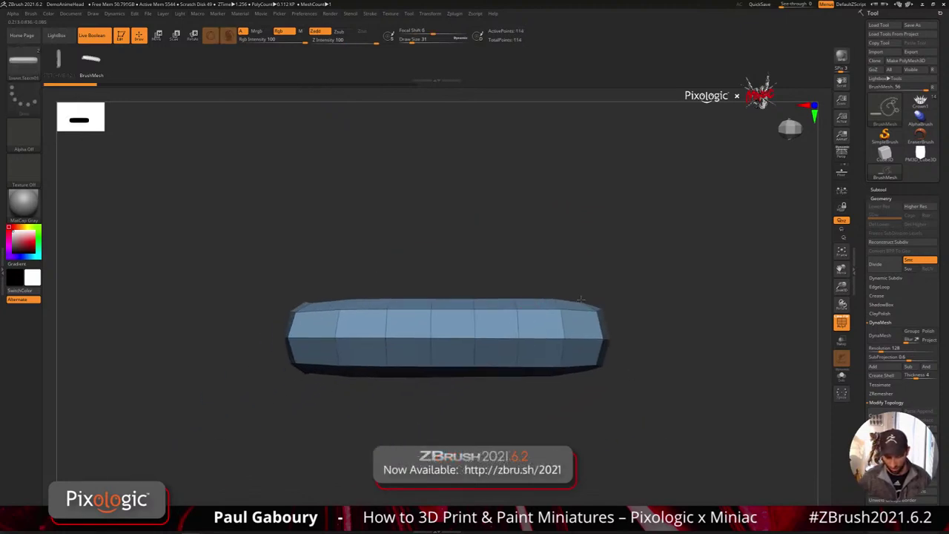
# - Switch to the IMM Parts insert brush
pyautogui.keyDown('alt'); pyautogui.moveTo(581, 299); pyautogui.dragTo(475, 257); pyautogui.keyUp('alt')
pyautogui.press('b')
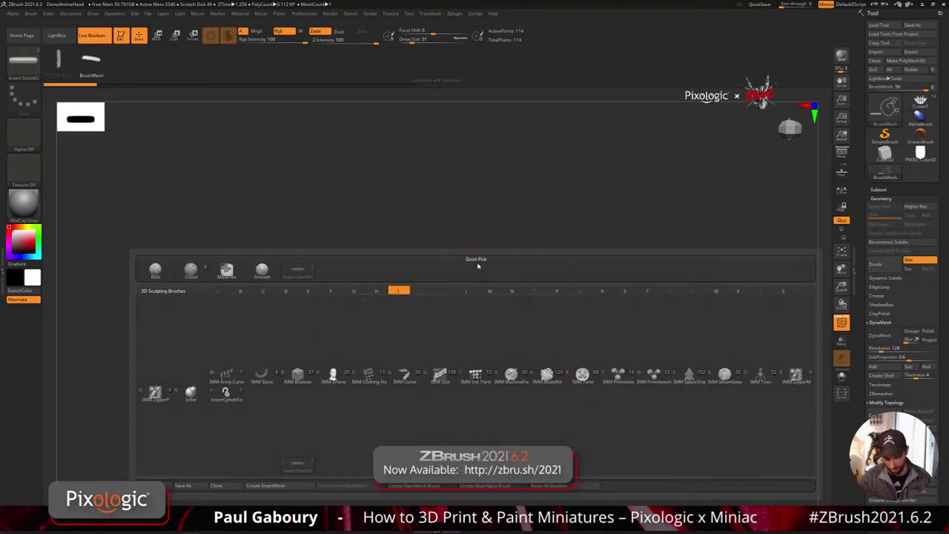
pyautogui.moveTo(476, 384)
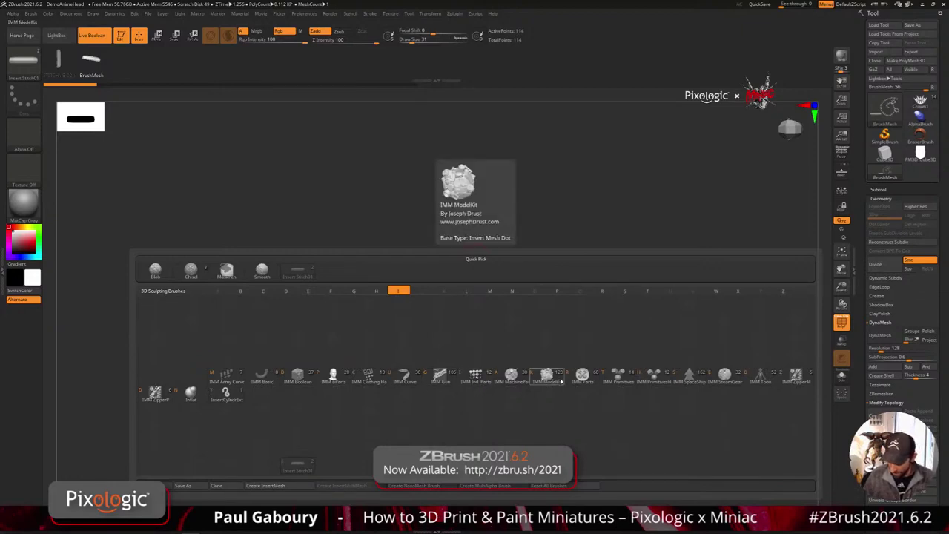
pyautogui.click(583, 375)
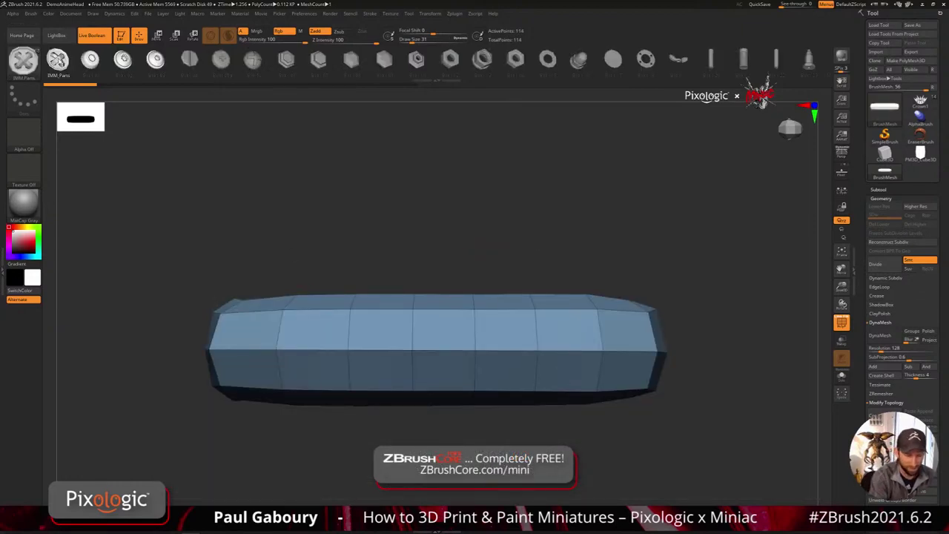
# - Try inserting one large and four small cross-threaded buttons on the stitch mesh, and undo all of them
pyautogui.moveTo(502, 335); pyautogui.dragTo(514, 386)
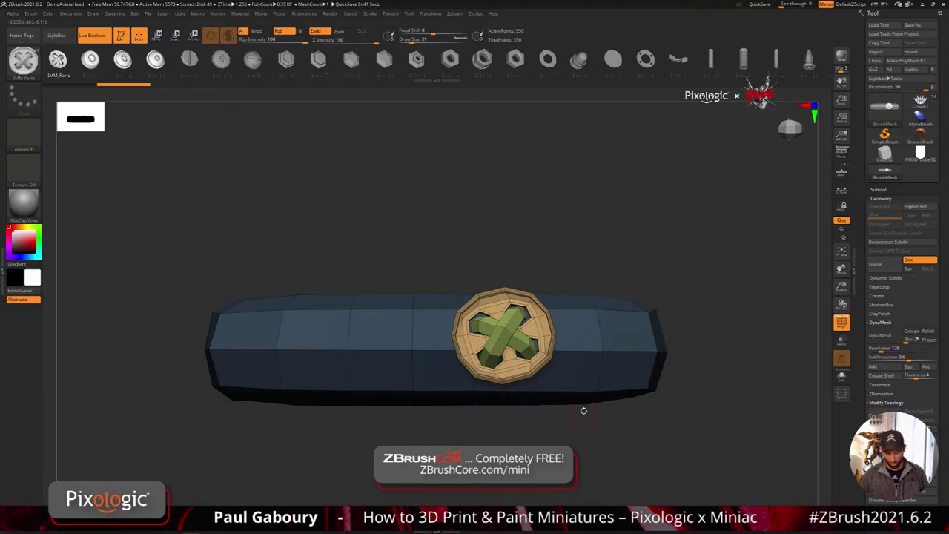
pyautogui.hotkey('ctrl', 'z')
pyautogui.click(434, 330)
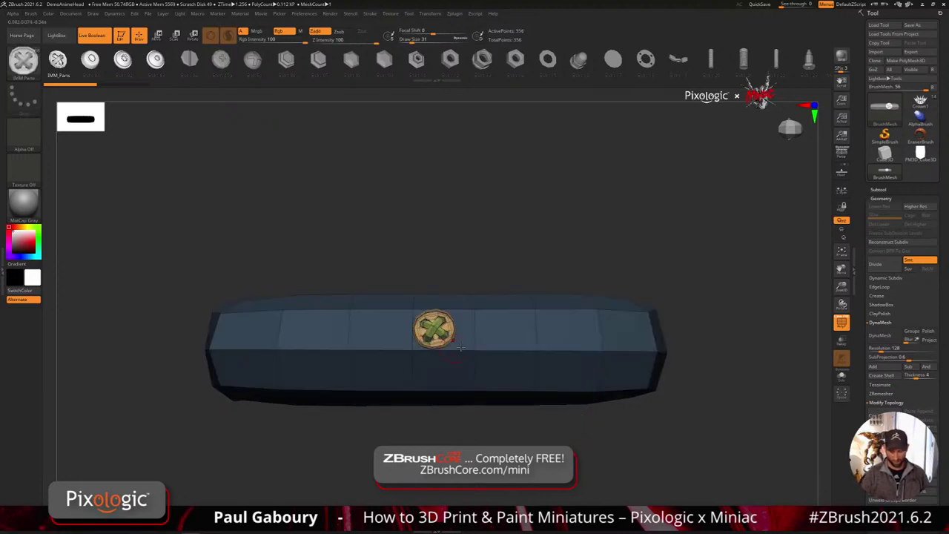
pyautogui.click(501, 330)
pyautogui.click(514, 365)
pyautogui.click(443, 371)
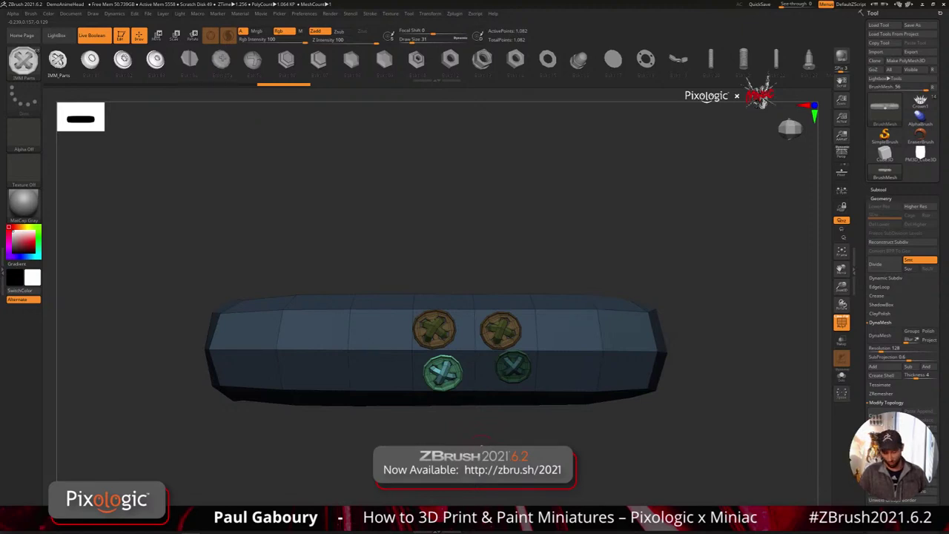
pyautogui.hotkey('ctrl', 'z')
pyautogui.hotkey('ctrl', 'z')
pyautogui.hotkey('ctrl', 'z')
pyautogui.hotkey('ctrl', 'z')
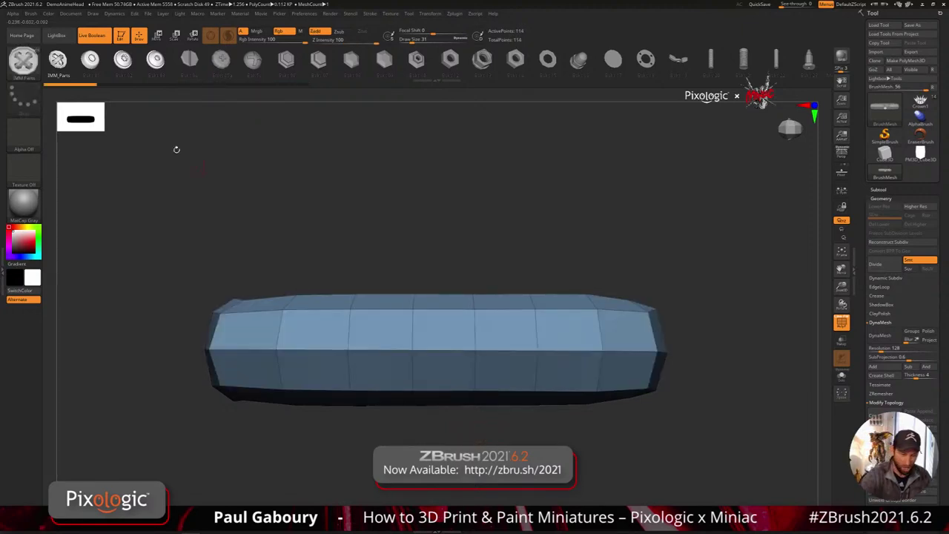
# - Extract the IMM Parts button mesh as its own tool and assign the isolated button disc its own polygroup, with the threads shown again
pyautogui.click(31, 13)
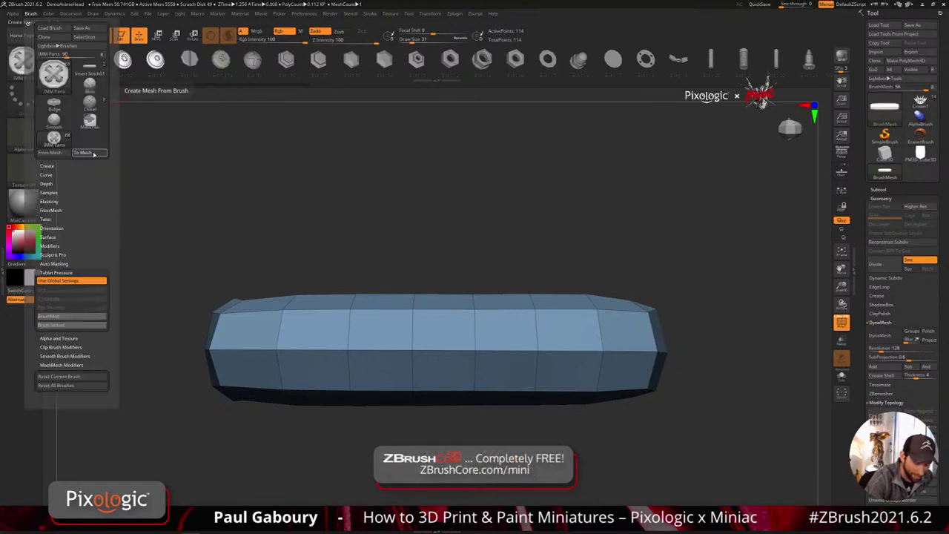
pyautogui.click(94, 153)
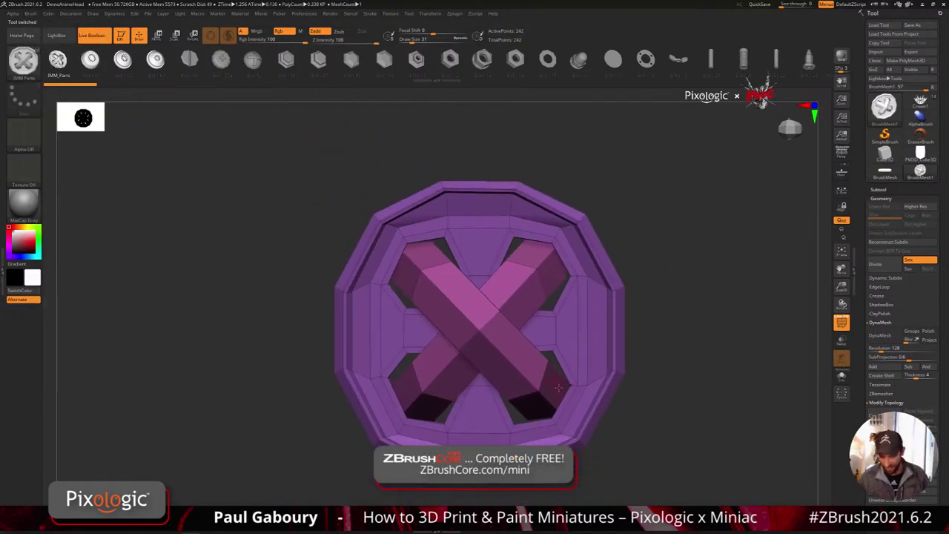
pyautogui.keyDown('ctrl'); pyautogui.keyDown('shift'); pyautogui.click(583, 388); pyautogui.keyUp('shift'); pyautogui.keyUp('ctrl')
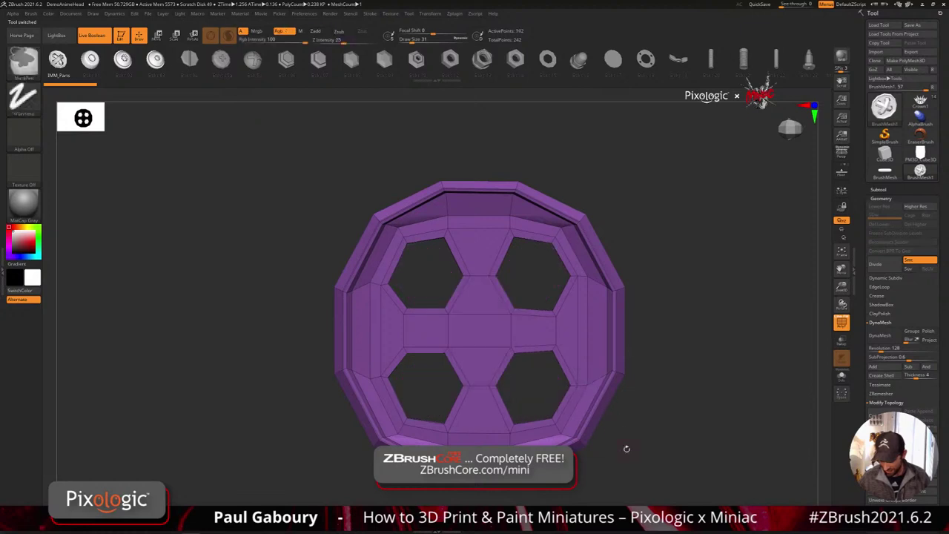
pyautogui.hotkey('ctrl', 'w')
pyautogui.keyDown('alt'); pyautogui.moveTo(628, 434); pyautogui.dragTo(613, 423); pyautogui.keyUp('alt')
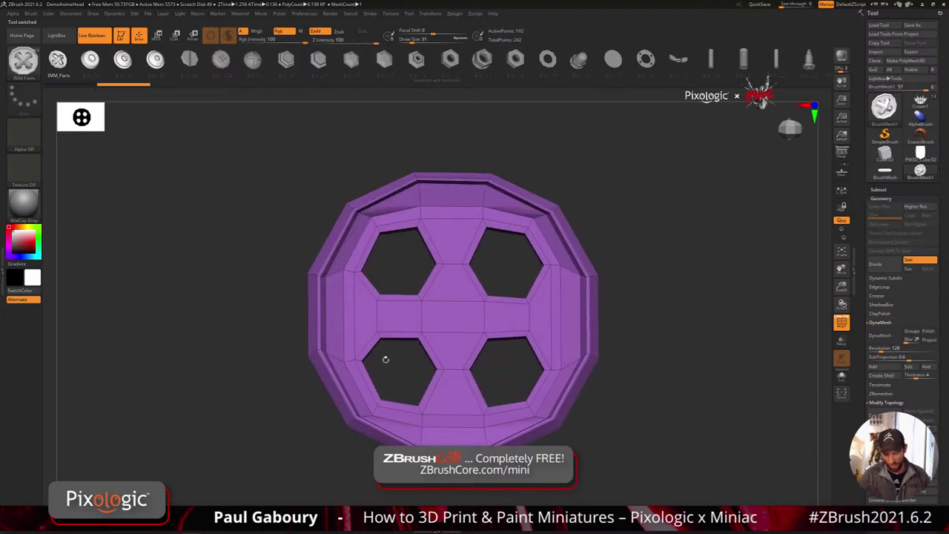
pyautogui.keyDown('ctrl'); pyautogui.keyDown('shift'); pyautogui.click(626, 408); pyautogui.keyUp('shift'); pyautogui.keyUp('ctrl')
# - Preview the button smoothed with Dynamic Subdiv and PolyFrame hidden, and return to the low-poly PolyFrame display
pyautogui.hotkey('shift', 'f')
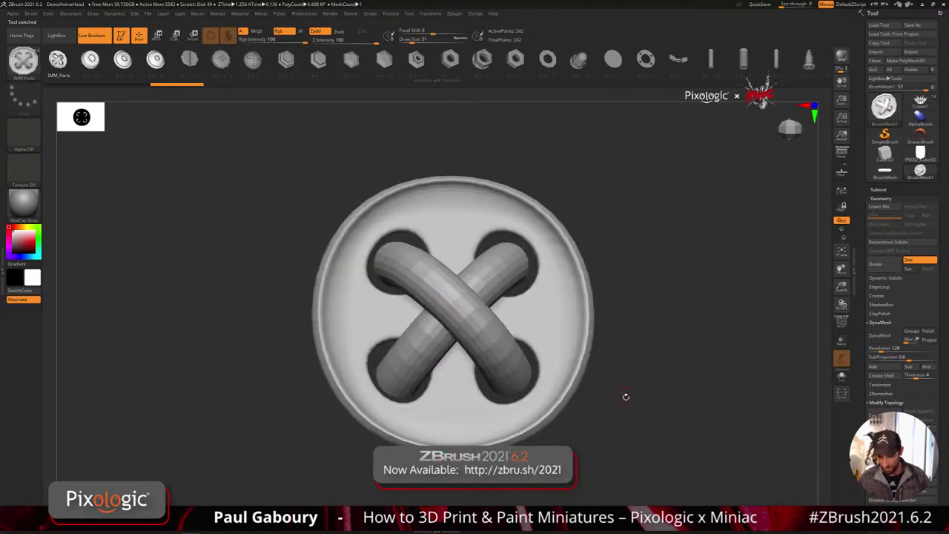
pyautogui.keyDown('alt'); pyautogui.moveTo(626, 396); pyautogui.dragTo(626, 430); pyautogui.keyUp('alt')
pyautogui.moveTo(626, 430); pyautogui.dragTo(615, 413)
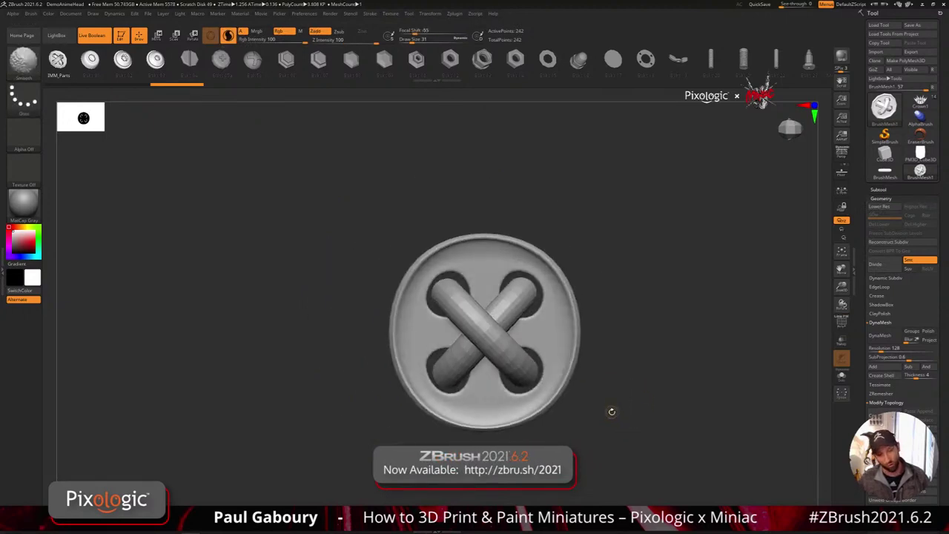
pyautogui.hotkey('shift', 'f')
pyautogui.hotkey('shift', 'd')
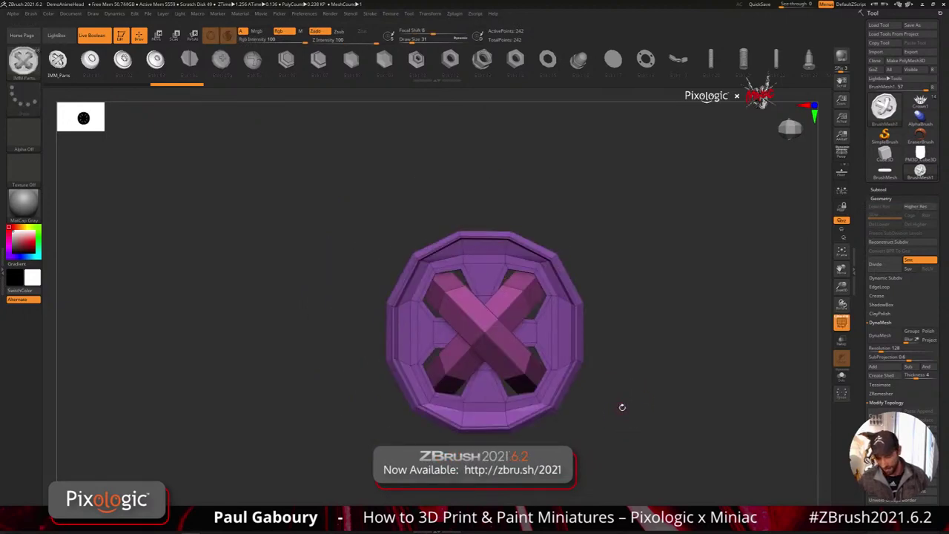
# - Switch to the Cylinder3D primitive and initialize it aligned to the Z axis
pyautogui.moveTo(621, 407)
pyautogui.mouseDown()
pyautogui.moveTo(578, 384)
pyautogui.moveTo(576, 404)
pyautogui.mouseUp()
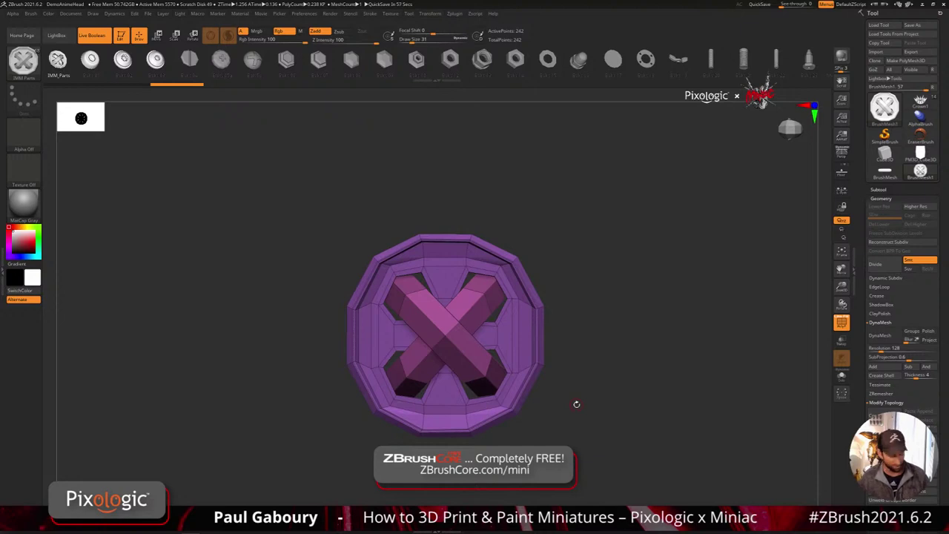
pyautogui.keyDown('alt'); pyautogui.moveTo(564, 426); pyautogui.dragTo(559, 383); pyautogui.keyUp('alt')
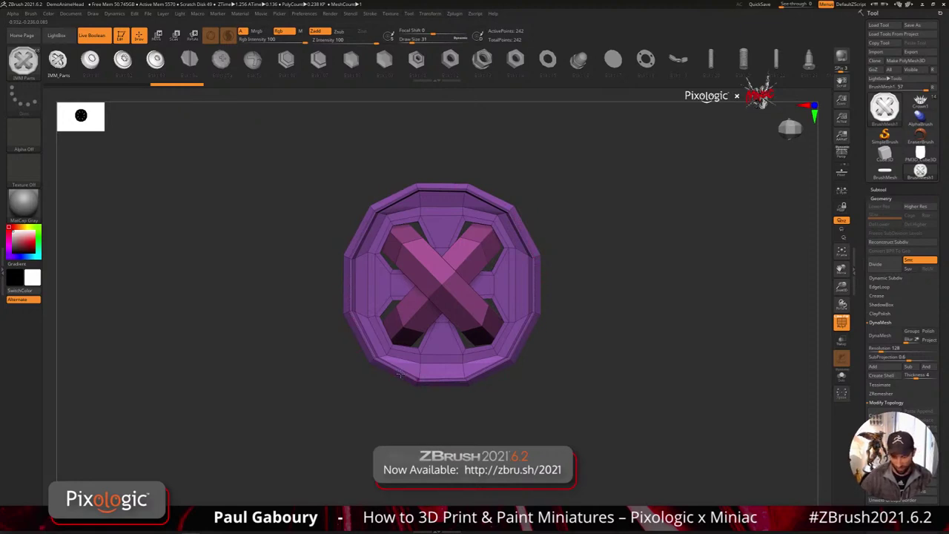
pyautogui.click(884, 107)
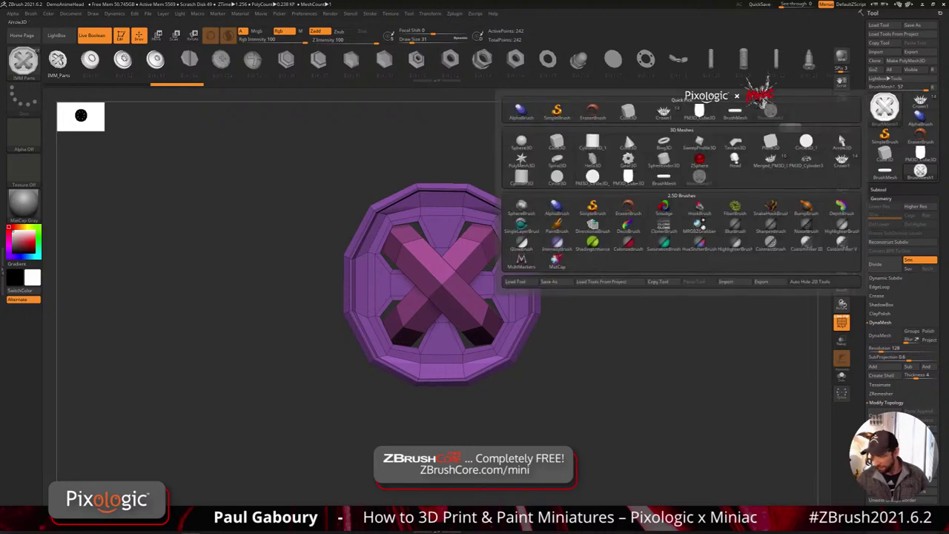
pyautogui.click(590, 148)
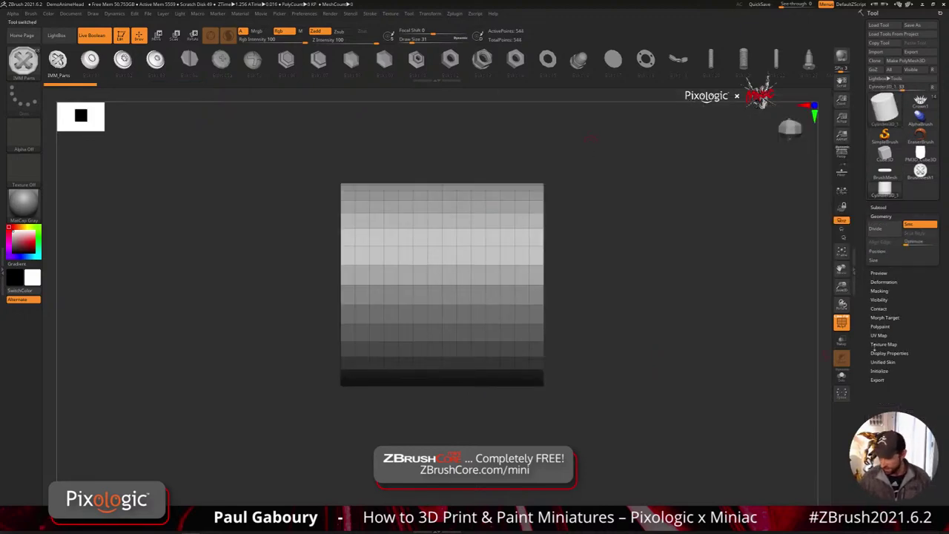
pyautogui.click(879, 370)
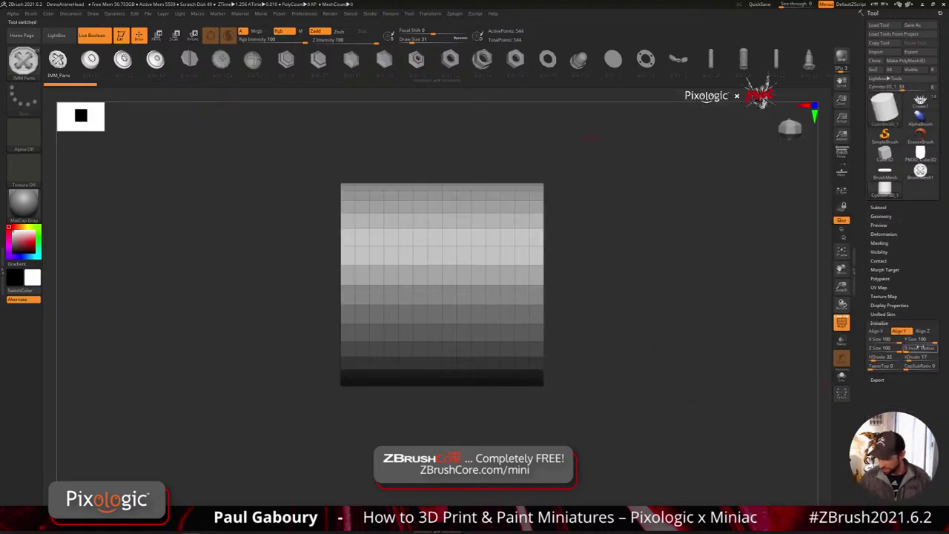
pyautogui.click(923, 330)
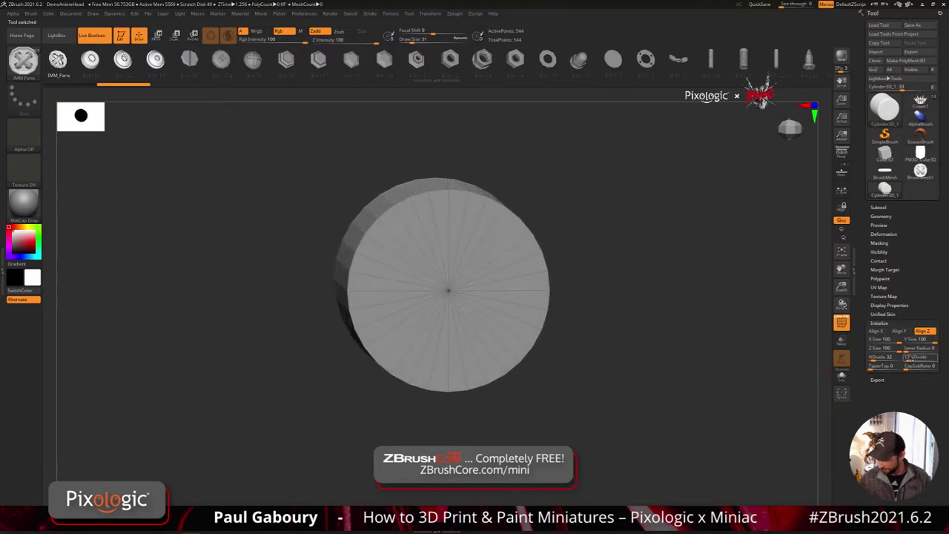
# - Reduce the cylinder's divisions to VDivide 4 and HDivide 12
pyautogui.moveTo(910, 360); pyautogui.dragTo(905, 360)
pyautogui.moveTo(630, 375); pyautogui.dragTo(676, 396)
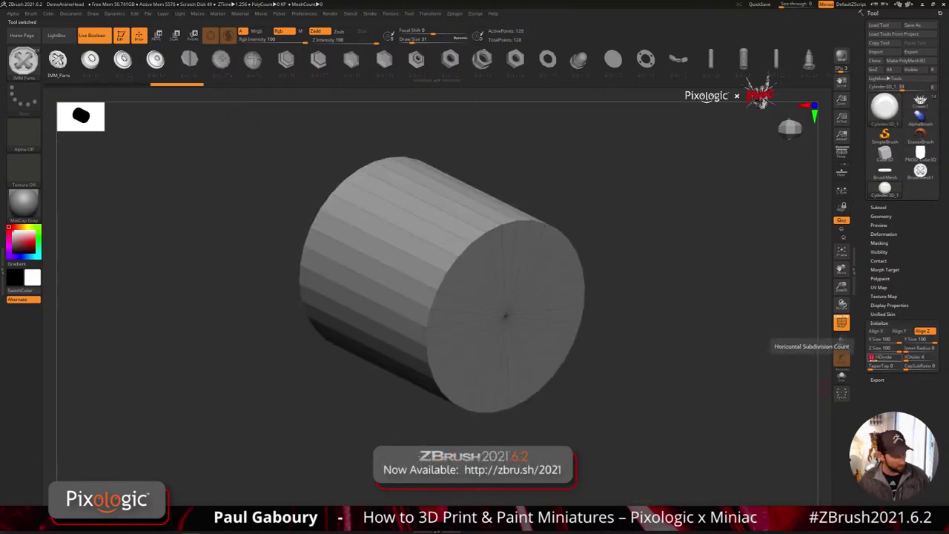
pyautogui.click(872, 356)
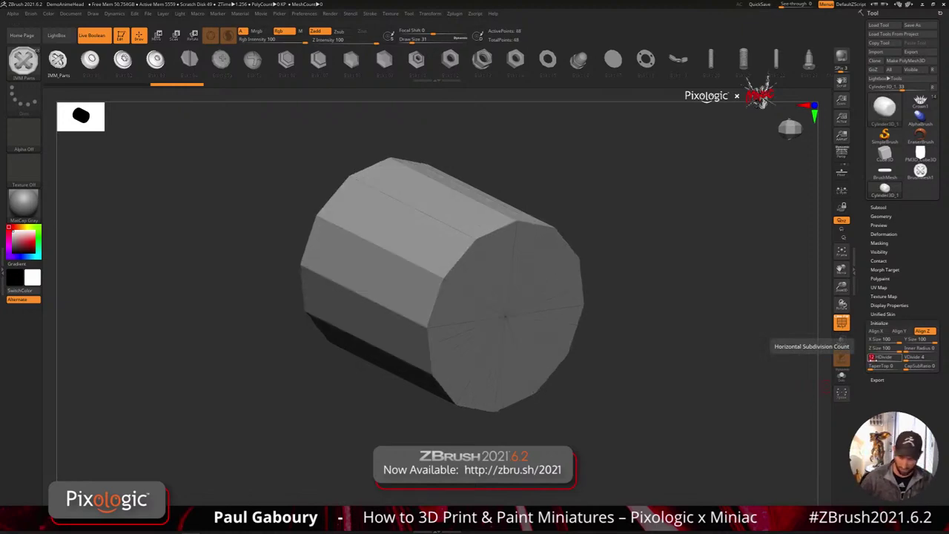
pyautogui.keyDown('shift'); pyautogui.moveTo(631, 428); pyautogui.dragTo(613, 414); pyautogui.keyUp('shift')
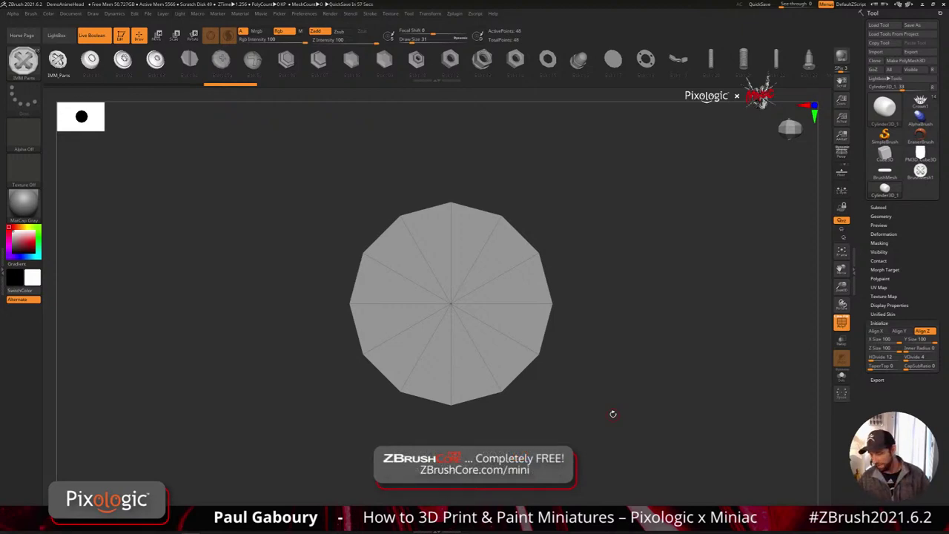
# - Flatten the cylinder into a thin disc with a Z Size of 14 and convert it to a PolyMesh3D
pyautogui.moveTo(613, 414); pyautogui.dragTo(713, 428)
pyautogui.moveTo(898, 350); pyautogui.dragTo(874, 351)
pyautogui.moveTo(661, 404); pyautogui.dragTo(623, 401)
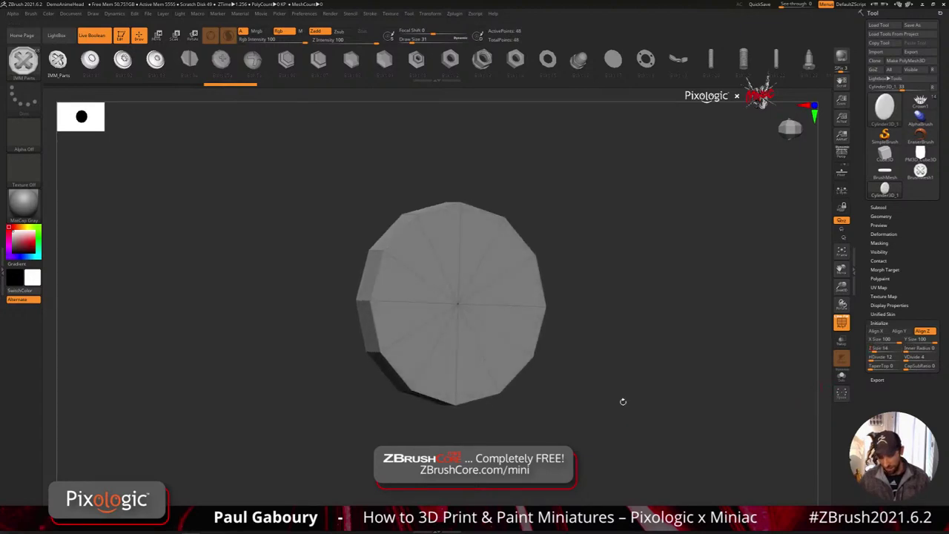
pyautogui.click(911, 61)
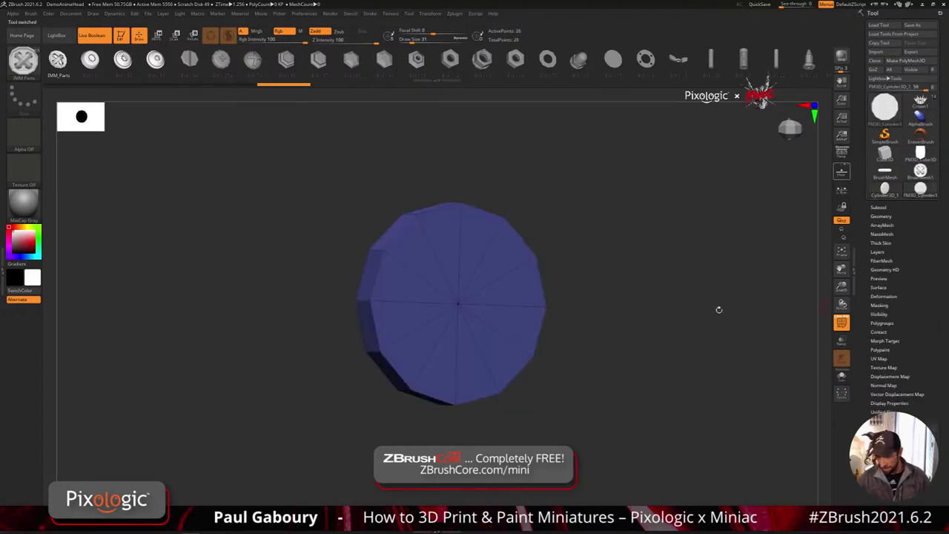
# - Switch to the ZModeler brush and insert a single edge loop around the disc's front cap, close to its outer rim
pyautogui.moveTo(719, 309); pyautogui.dragTo(606, 425)
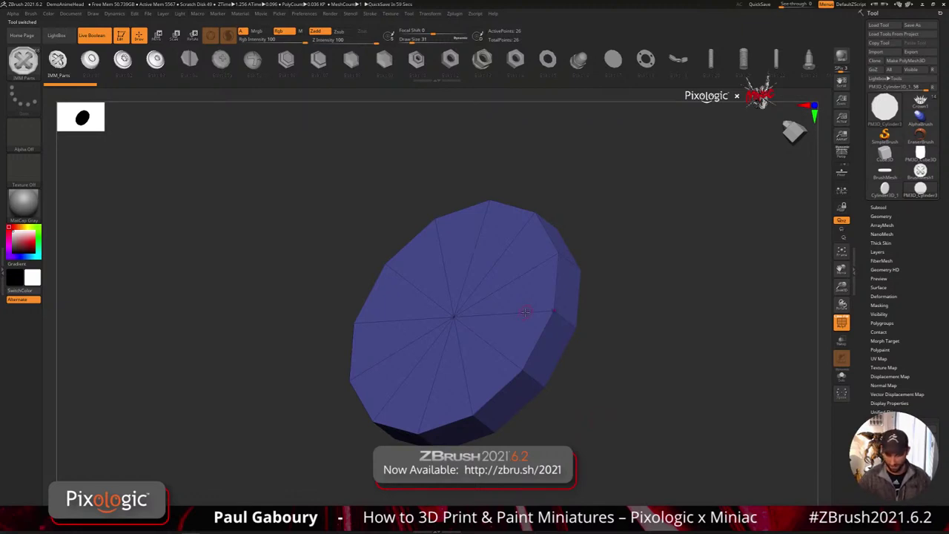
pyautogui.press('b')
pyautogui.press('z')
pyautogui.press('m')
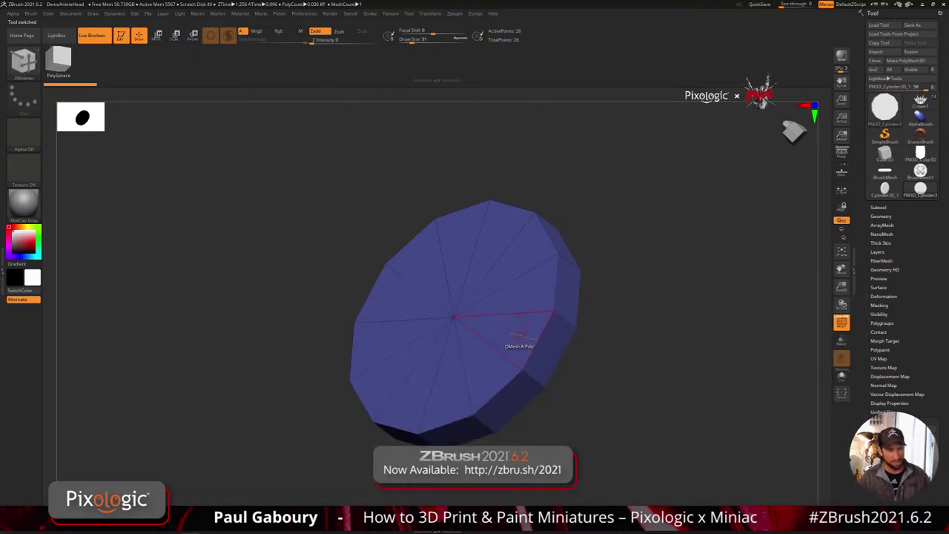
pyautogui.moveTo(518, 338)
pyautogui.keyDown('alt'); pyautogui.mouseDown(button='right')
pyautogui.moveTo(511, 288)
pyautogui.moveTo(532, 285)
pyautogui.mouseUp(button='right'); pyautogui.keyUp('alt')
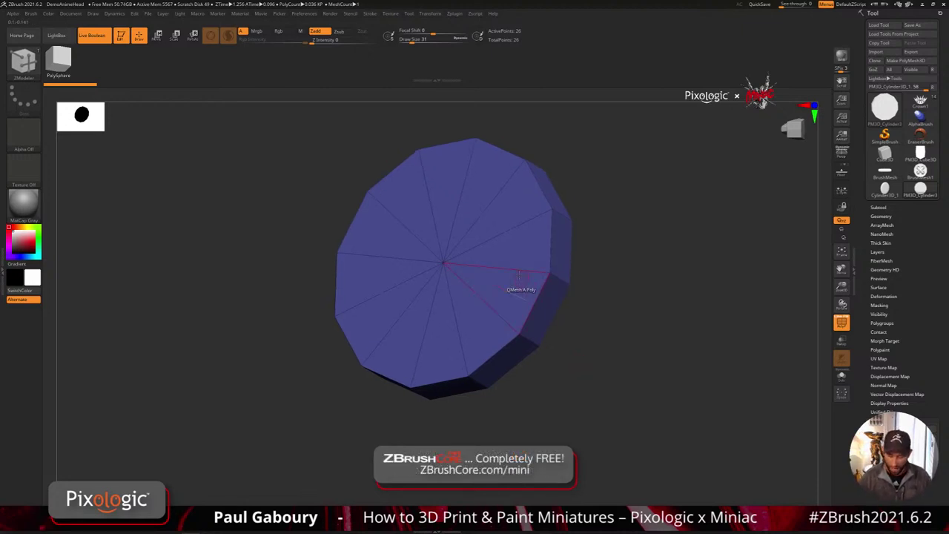
pyautogui.press('space')
pyautogui.click(516, 285)
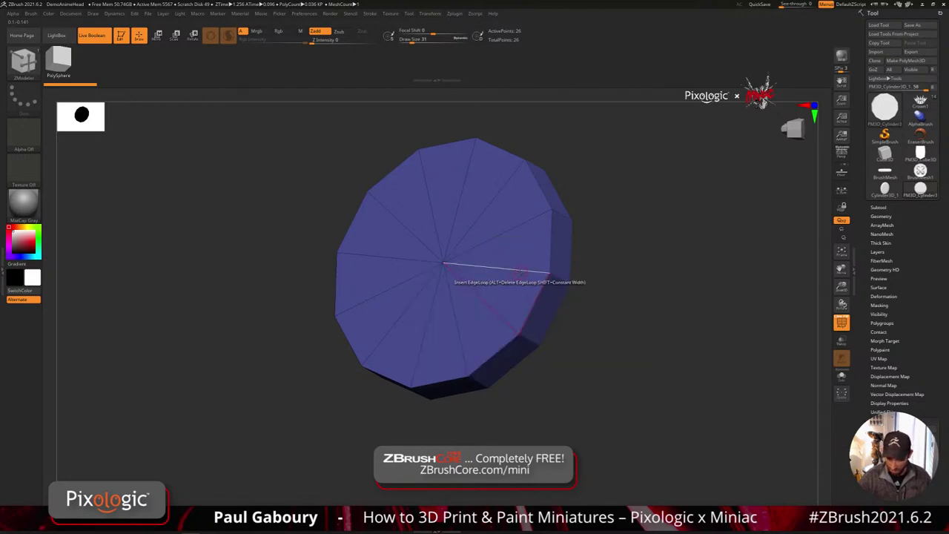
pyautogui.click(535, 278)
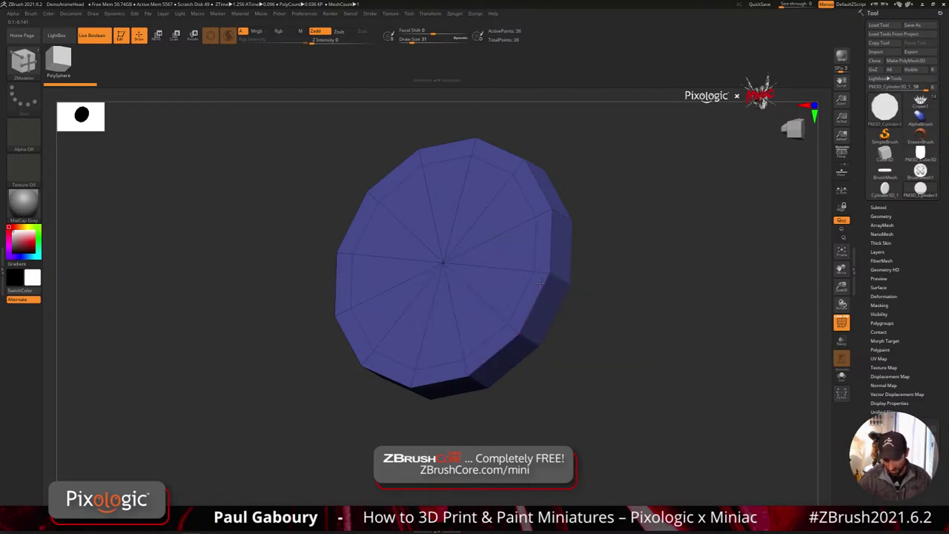
# - Give the front cap's rim and its inner disc separate polygroups, and show the whole mesh with ZModeler active again
pyautogui.keyDown('shift'); pyautogui.moveTo(539, 281); pyautogui.dragTo(532, 259, button='right'); pyautogui.keyUp('shift')
pyautogui.keyDown('ctrl'); pyautogui.keyDown('shift'); pyautogui.moveTo(258, 222); pyautogui.dragTo(641, 285); pyautogui.keyUp('shift'); pyautogui.keyUp('ctrl')
pyautogui.moveTo(641, 285); pyautogui.dragTo(630, 338, button='right')
pyautogui.hotkey('ctrl', 'w')
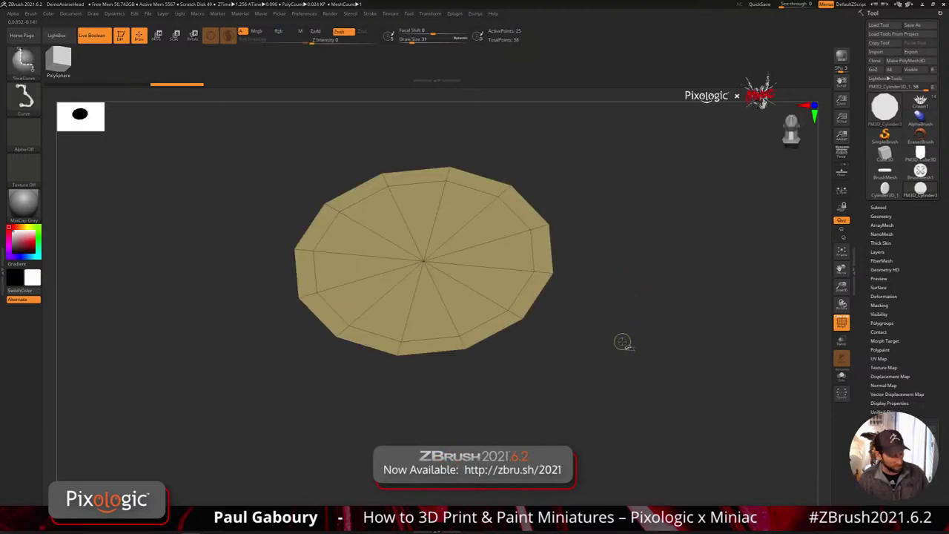
pyautogui.hotkey('ctrl', 'shift', 's')
pyautogui.hotkey('ctrl', 'w')
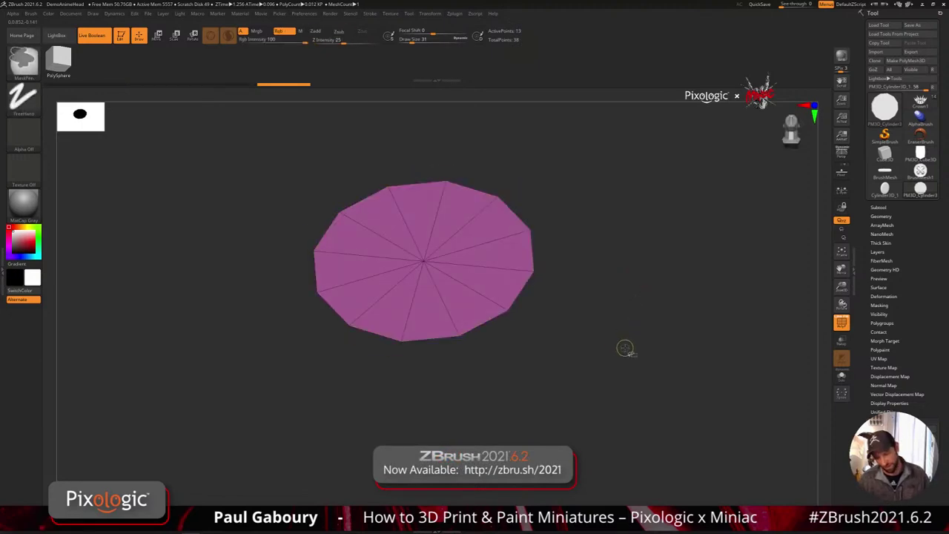
pyautogui.press('b')
pyautogui.press('z')
pyautogui.press('m')
pyautogui.keyDown('ctrl'); pyautogui.keyDown('shift'); pyautogui.click(625, 348); pyautogui.keyUp('shift'); pyautogui.keyUp('ctrl')
# - Push the front cap's inner disc inward with QMesh targeting Polygroup All, forming a shallow recess behind the rim
pyautogui.press('space')
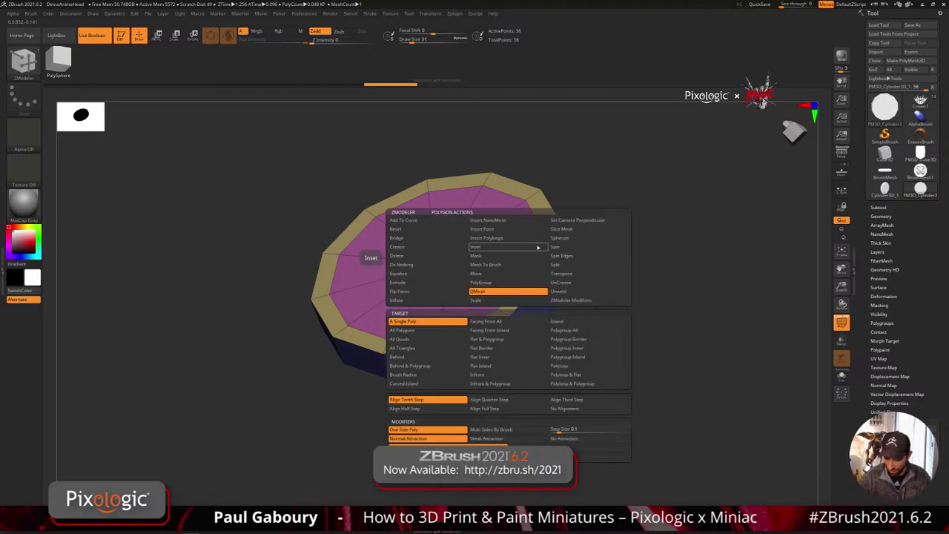
pyautogui.click(582, 330)
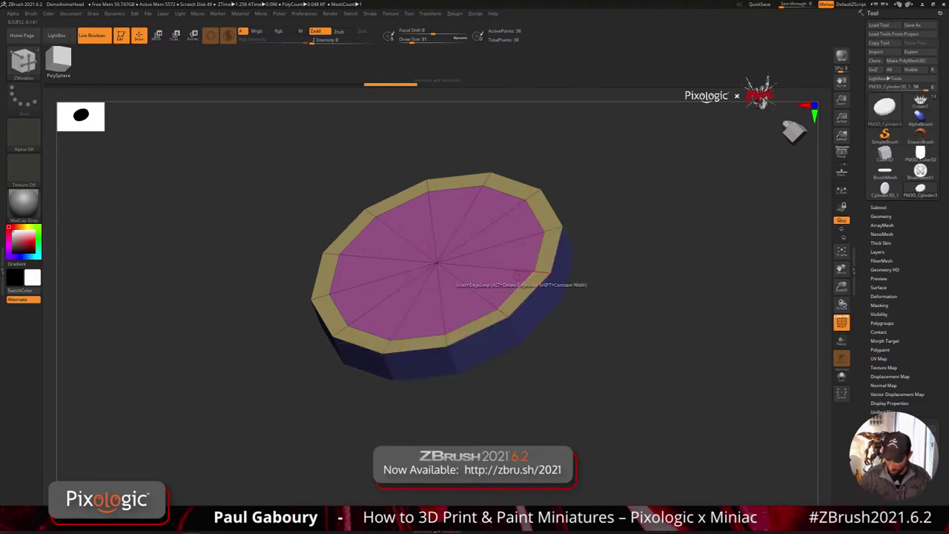
pyautogui.moveTo(519, 273)
pyautogui.mouseDown()
pyautogui.moveTo(517, 264)
pyautogui.moveTo(520, 274)
pyautogui.mouseUp()
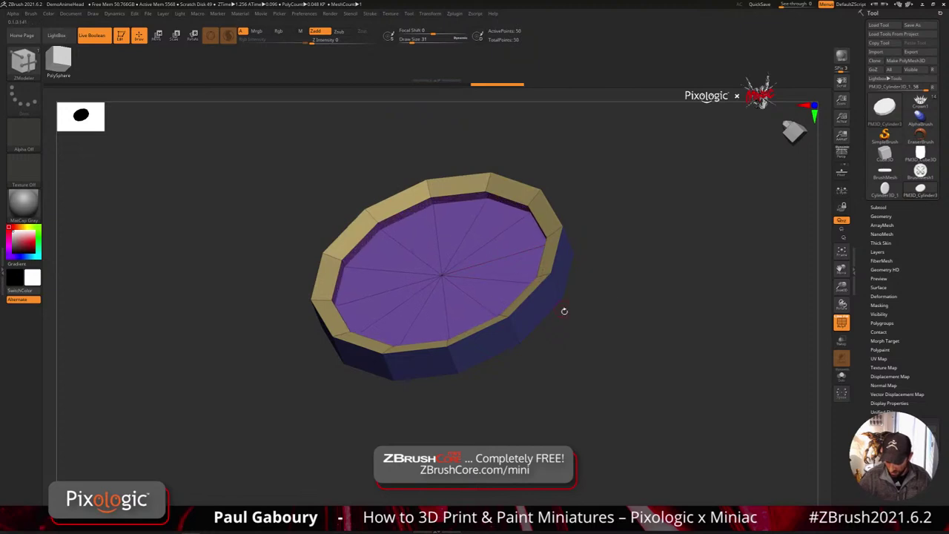
# - Insert another edge loop around the disc and preview the shape smoothed with Dynamic Subdiv and PolyFrame hidden
pyautogui.moveTo(565, 312); pyautogui.dragTo(569, 335)
pyautogui.press('space')
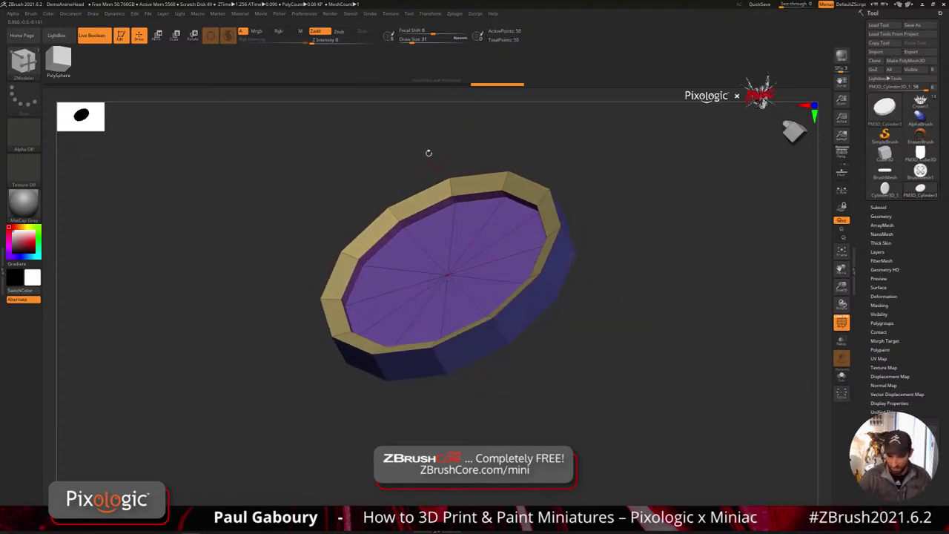
pyautogui.moveTo(545, 285); pyautogui.dragTo(612, 344)
pyautogui.press('d')
pyautogui.hotkey('shift', 'f')
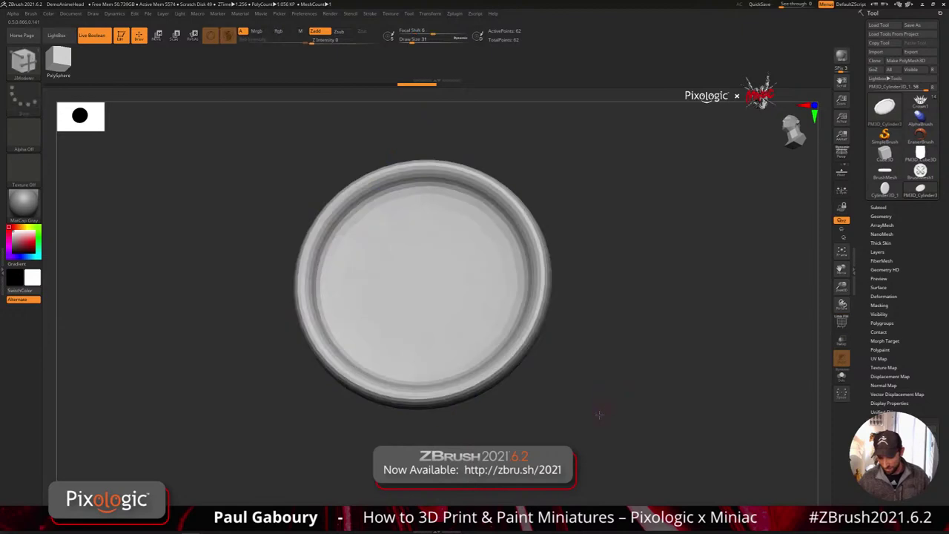
pyautogui.moveTo(599, 416); pyautogui.dragTo(536, 279)
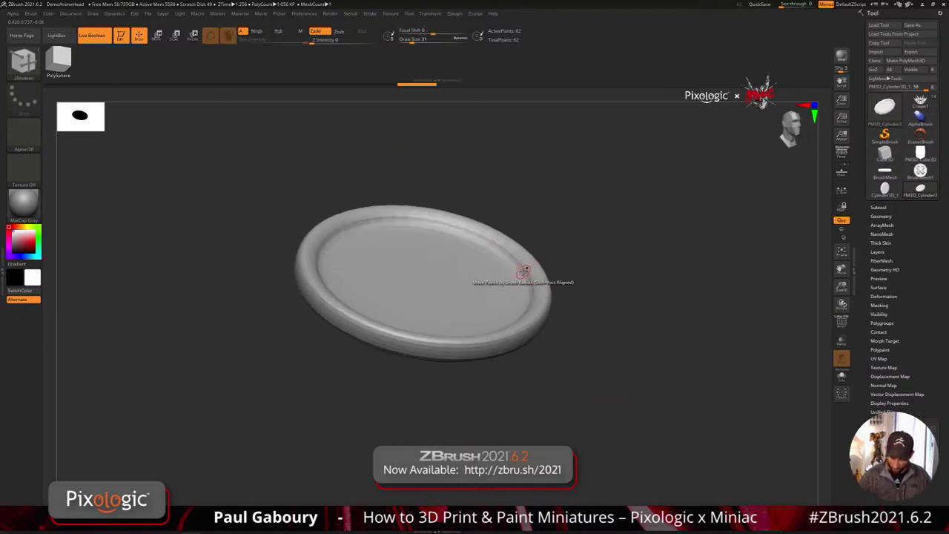
# - Return to the low-poly PolyFrame display and crease the edge loop where the recess wall meets its floor
pyautogui.moveTo(579, 346)
pyautogui.keyDown('shift'); pyautogui.mouseDown()
pyautogui.moveTo(602, 392)
pyautogui.moveTo(615, 358)
pyautogui.moveTo(639, 341)
pyautogui.mouseUp(); pyautogui.keyUp('shift')
pyautogui.hotkey('shift', 'f')
pyautogui.hotkey('shift', 'd')
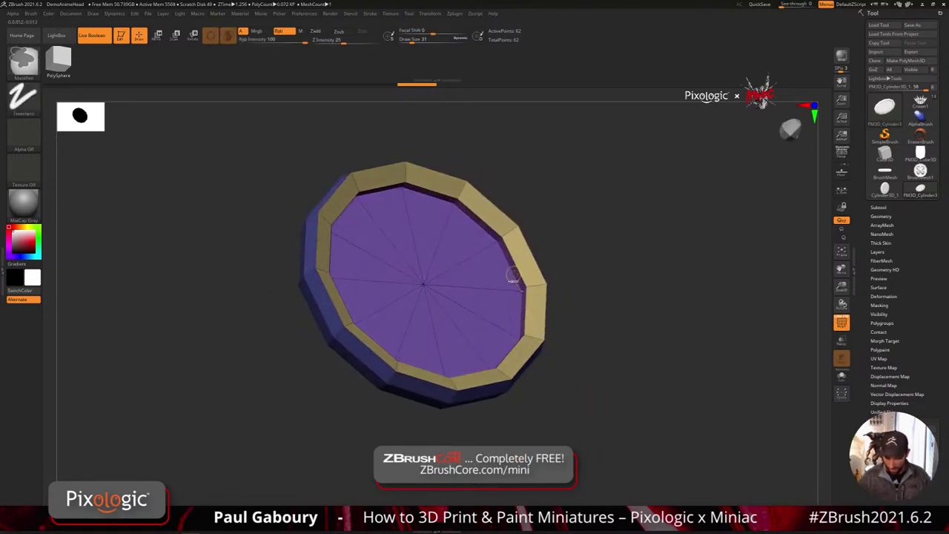
pyautogui.keyDown('ctrl'); pyautogui.moveTo(511, 279); pyautogui.dragTo(509, 272, button='right'); pyautogui.keyUp('ctrl')
pyautogui.press('space')
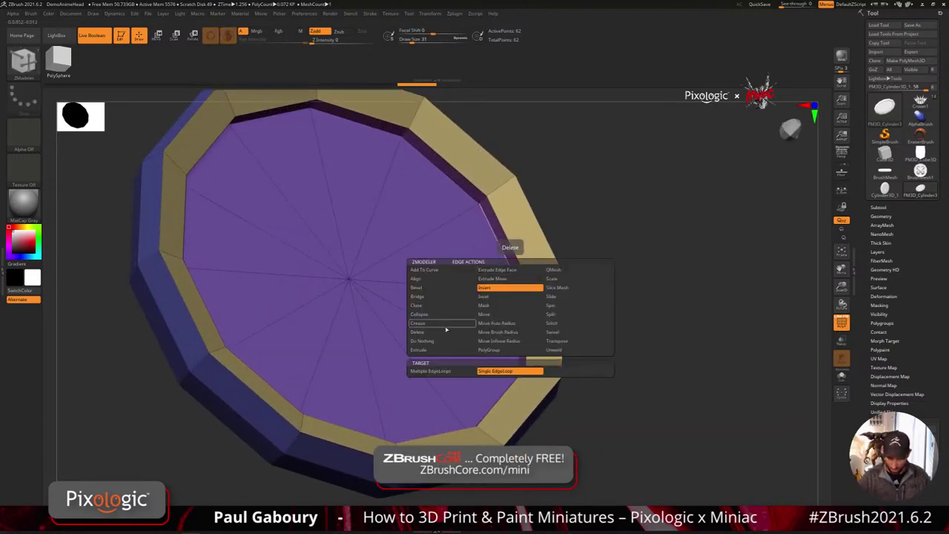
pyautogui.click(443, 323)
pyautogui.click(509, 268)
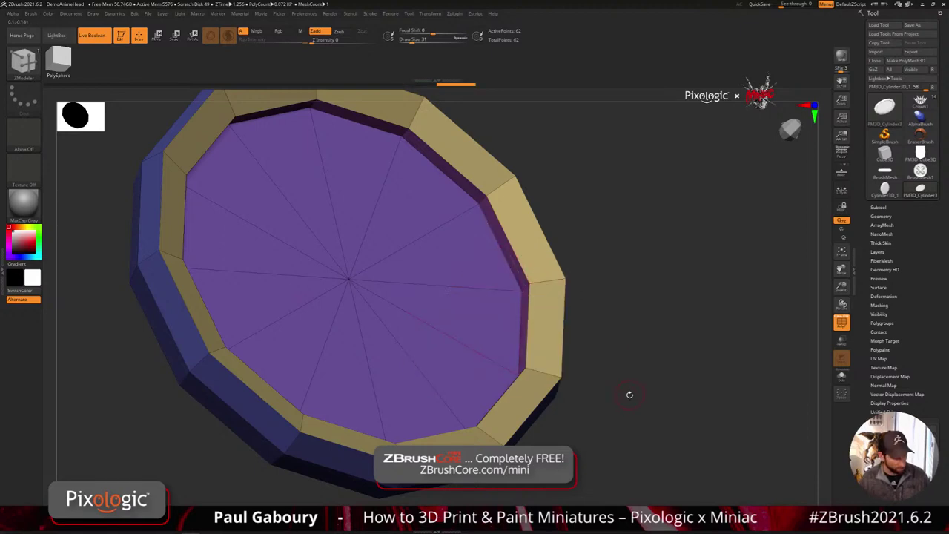
# - Turn on Dynamic Subdiv and hide PolyFrame to inspect the creased recess edge
pyautogui.press('d')
pyautogui.hotkey('shift', 'f')
pyautogui.keyDown('ctrl'); pyautogui.moveTo(636, 404); pyautogui.dragTo(561, 380, button='right'); pyautogui.keyUp('ctrl')
pyautogui.moveTo(562, 379)
pyautogui.mouseDown()
pyautogui.moveTo(552, 376)
pyautogui.moveTo(573, 377)
pyautogui.mouseUp()
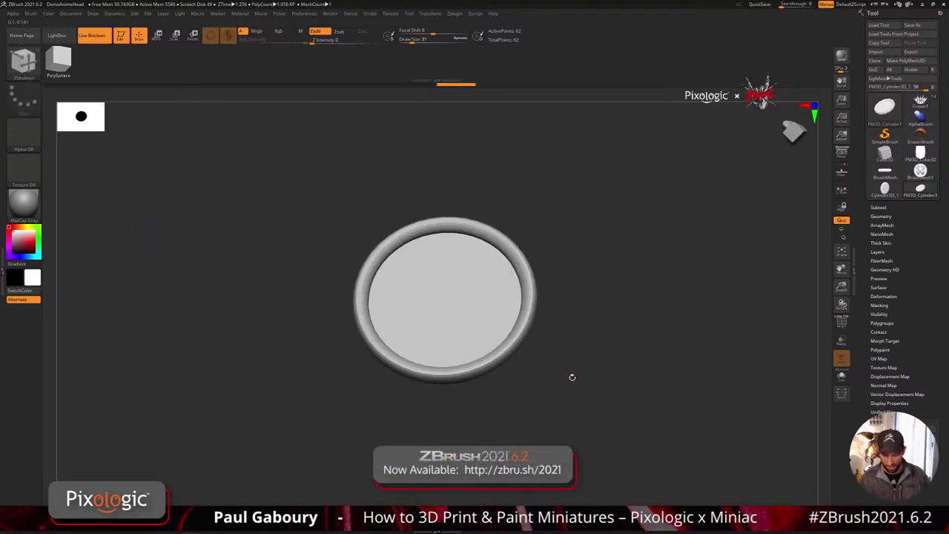
# - Raise the disc's Dynamic Subdiv SmoothSubdiv level to 4 and inspect the rim
pyautogui.click(881, 216)
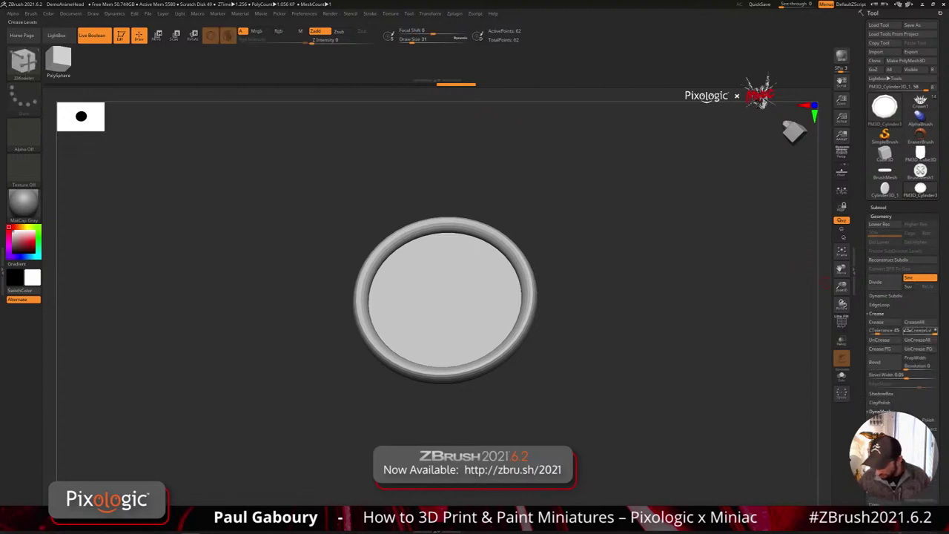
pyautogui.click(885, 296)
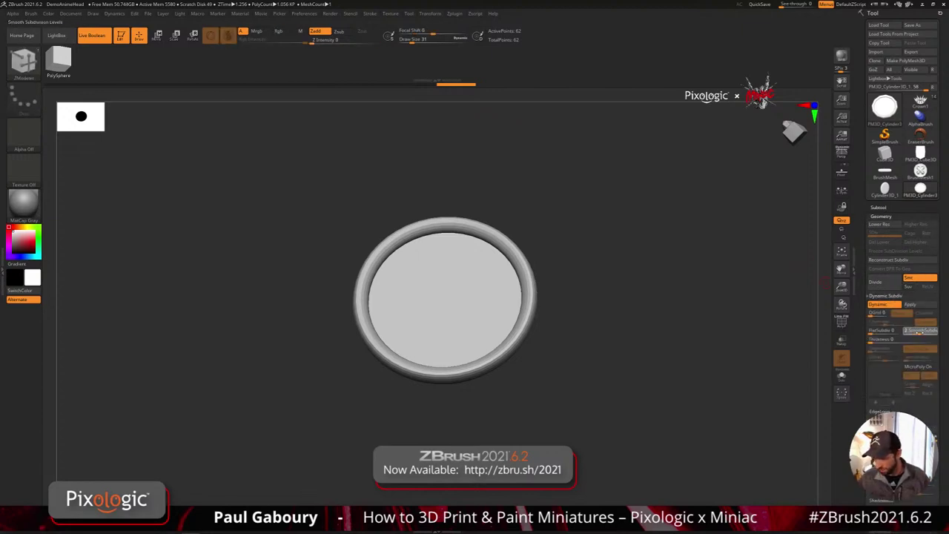
pyautogui.moveTo(591, 432); pyautogui.dragTo(577, 341)
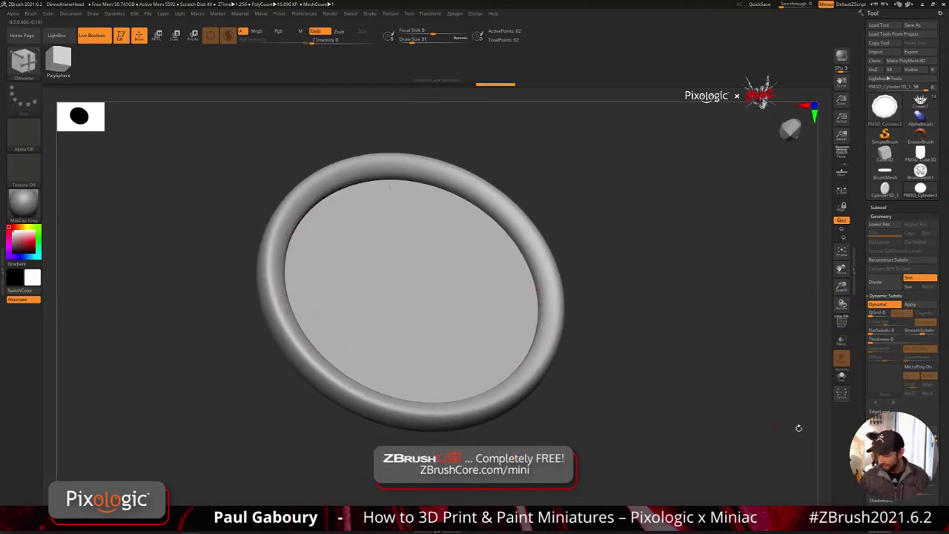
pyautogui.moveTo(659, 431); pyautogui.dragTo(674, 360)
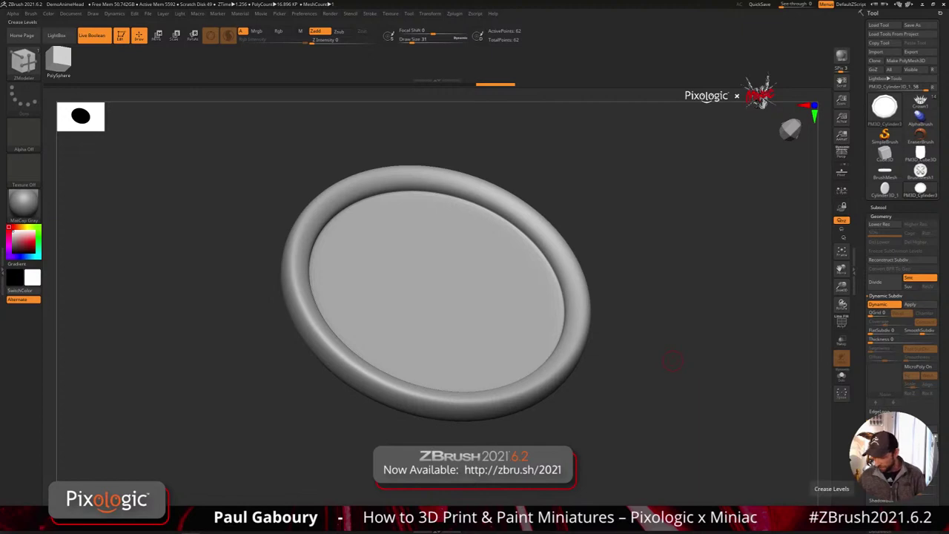
# - Try lower Crease Level values to soften the recess edge, and restore the sharp crease
pyautogui.click(876, 481)
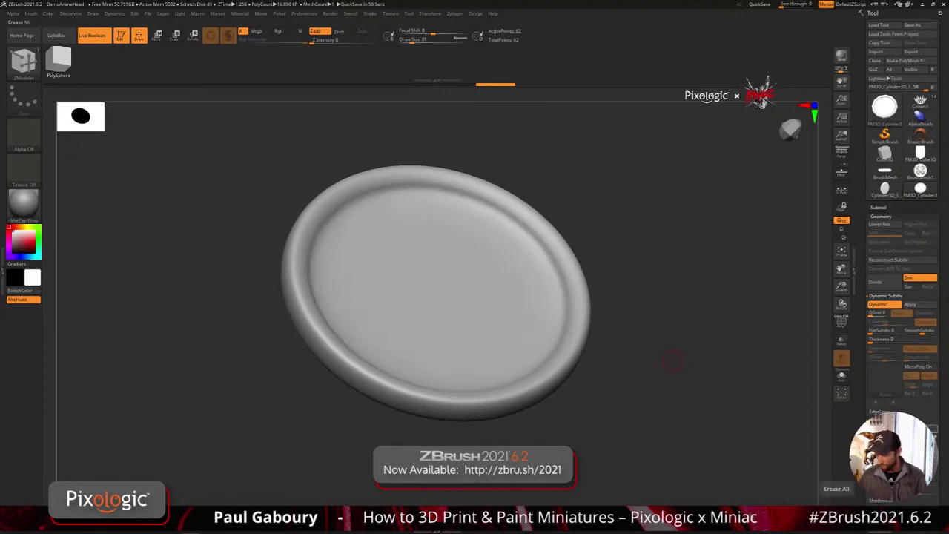
pyautogui.click(824, 489)
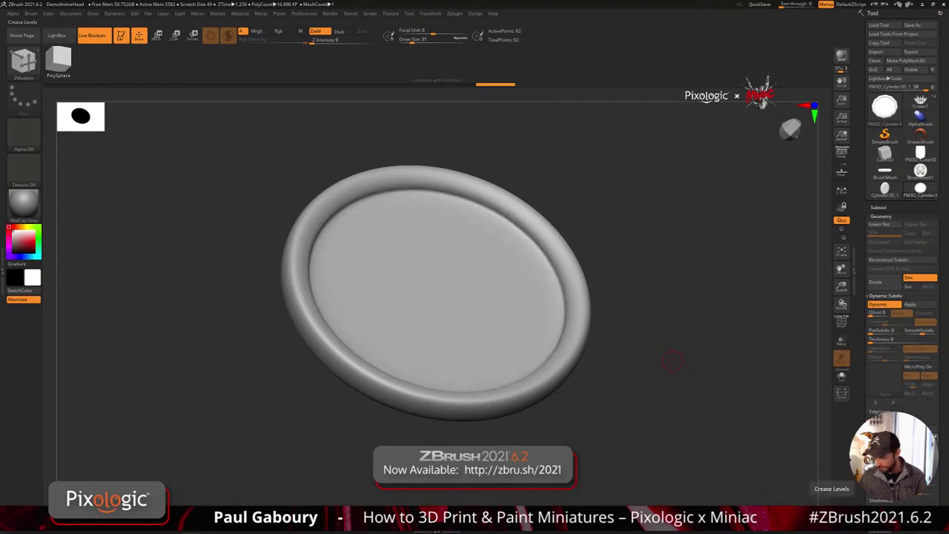
pyautogui.click(886, 458)
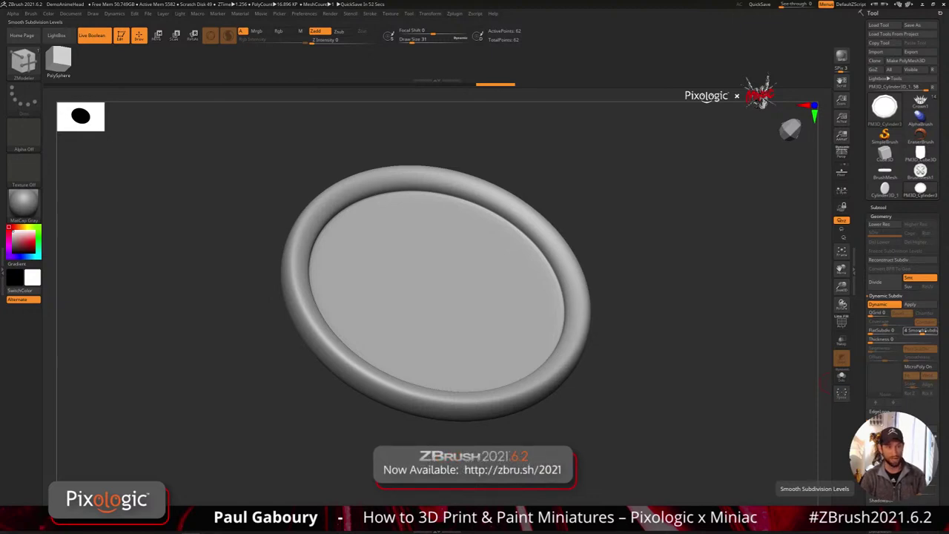
# - Show PolyFrame, turn off the disc's Dynamic Subdiv and face its recessed side straight on
pyautogui.hotkey('shift', 'f')
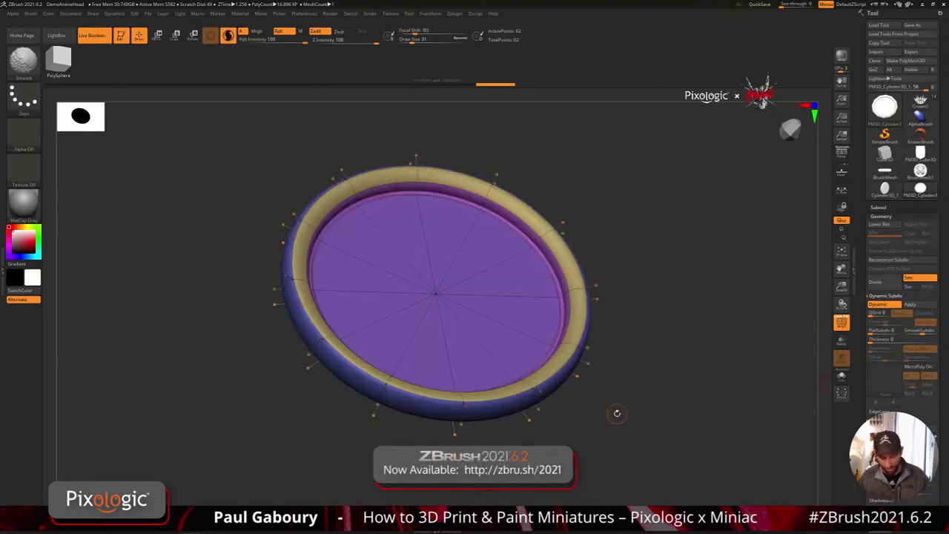
pyautogui.hotkey('shift', 'd')
pyautogui.moveTo(617, 414); pyautogui.dragTo(617, 386)
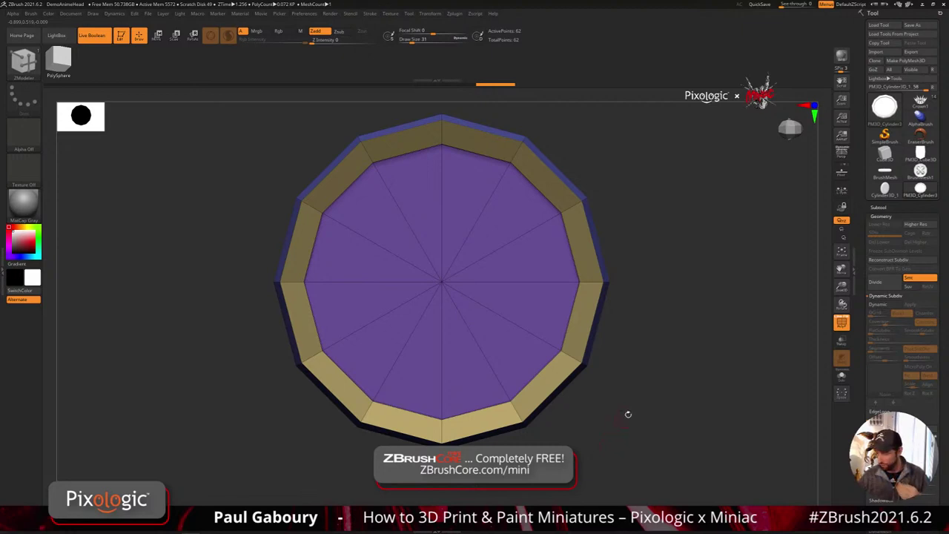
# - Isolate the four-hole button from its cross stitch in BrushMesh1 and append it as a subtool of the disc
pyautogui.click(921, 171)
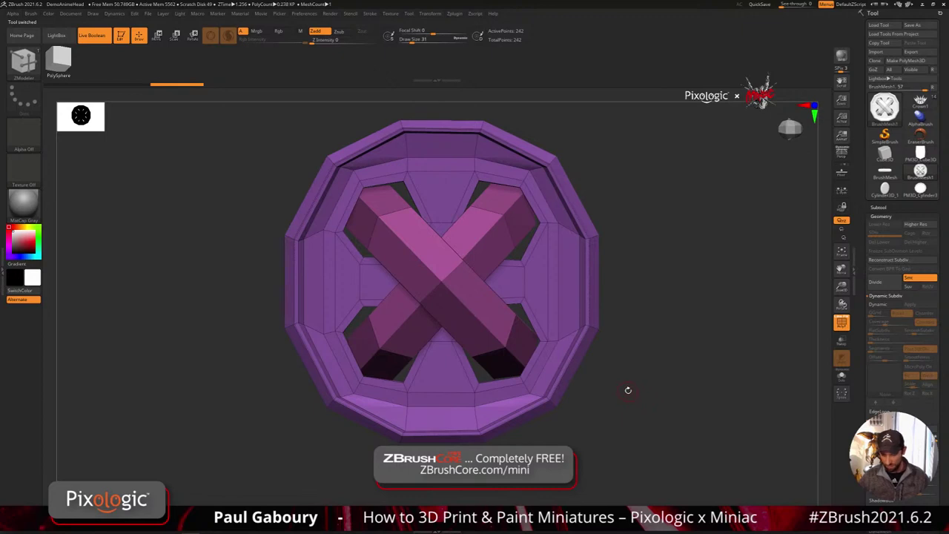
pyautogui.keyDown('ctrl'); pyautogui.keyDown('shift'); pyautogui.click(591, 241); pyautogui.keyUp('shift'); pyautogui.keyUp('ctrl')
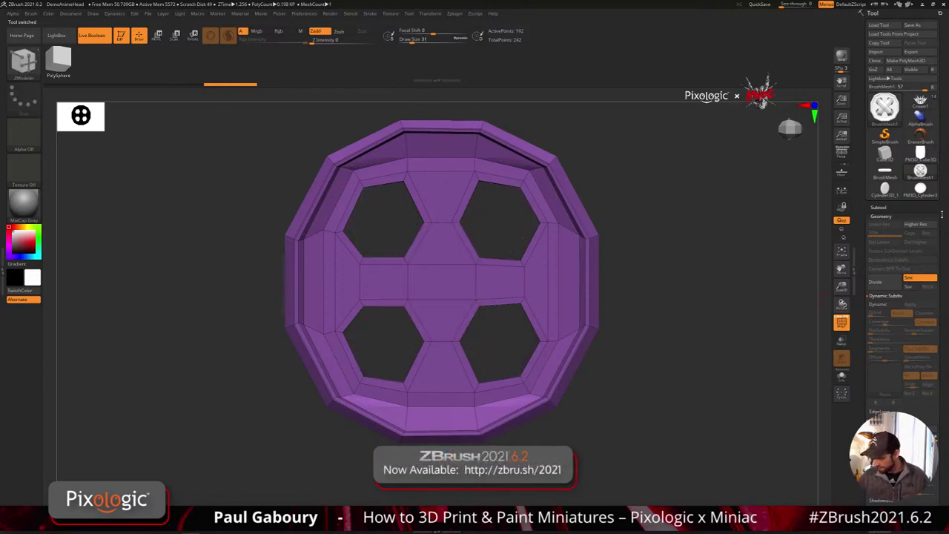
pyautogui.click(924, 194)
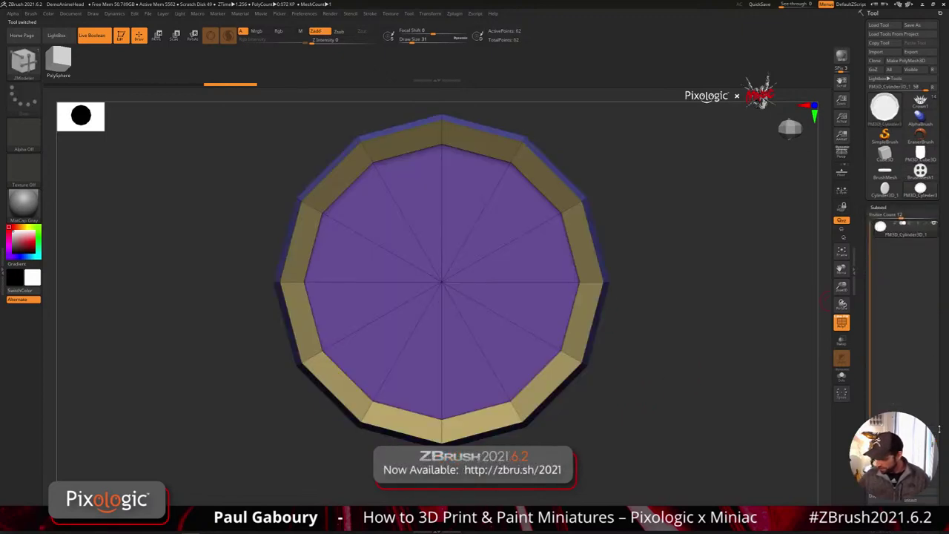
pyautogui.moveTo(939, 429); pyautogui.dragTo(940, 314)
pyautogui.click(914, 384)
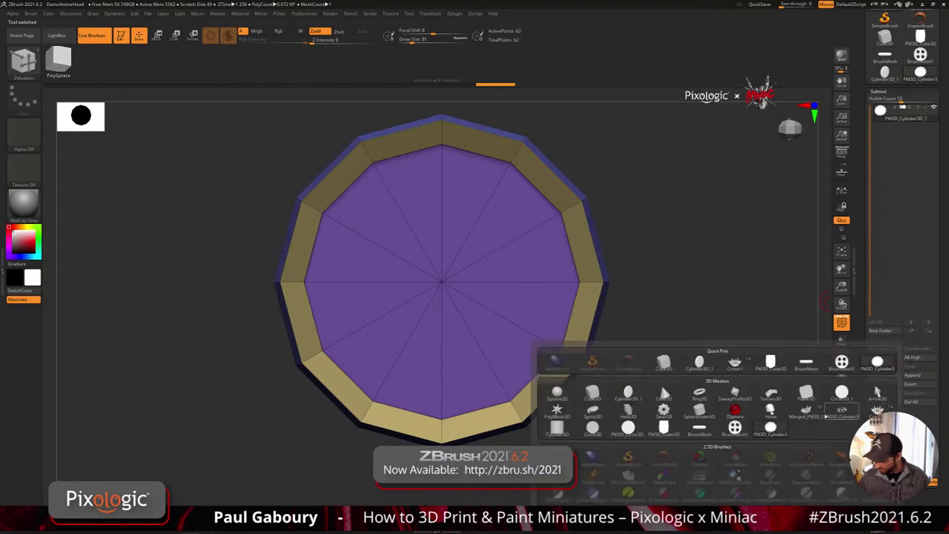
pyautogui.click(735, 428)
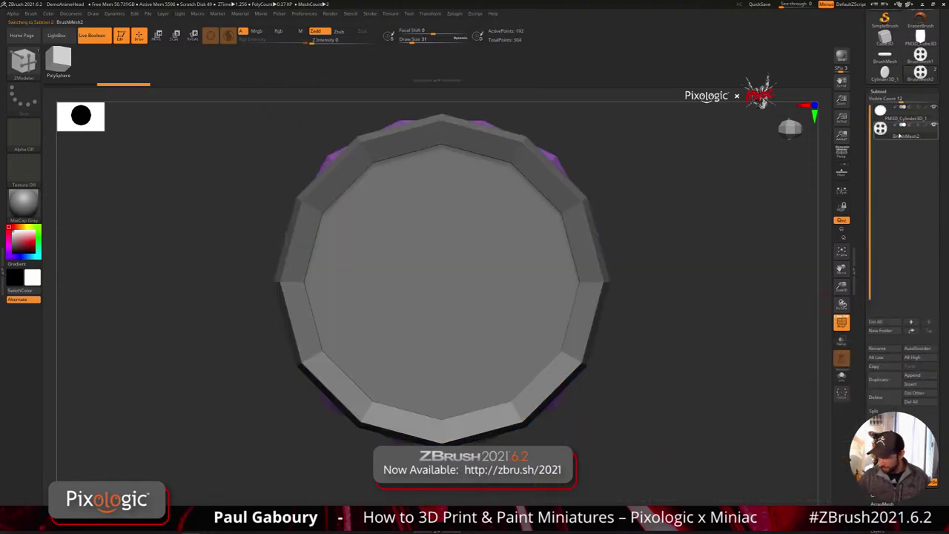
# - Turn on Transparency and switch between the disc and button subtools to compare their size and edge layout
pyautogui.keyDown('alt'); pyautogui.moveTo(730, 336); pyautogui.dragTo(718, 382); pyautogui.keyUp('alt')
pyautogui.click(842, 341)
pyautogui.moveTo(643, 424); pyautogui.dragTo(681, 399)
pyautogui.click(884, 112)
pyautogui.click(841, 358)
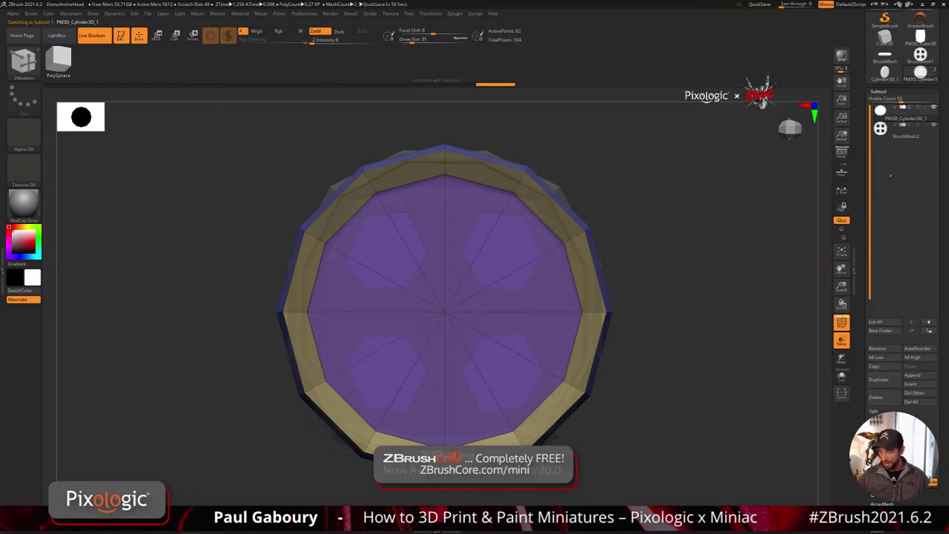
# - Select the four-hole button subtool and delete its hidden cross-stitch geometry
pyautogui.click(902, 132)
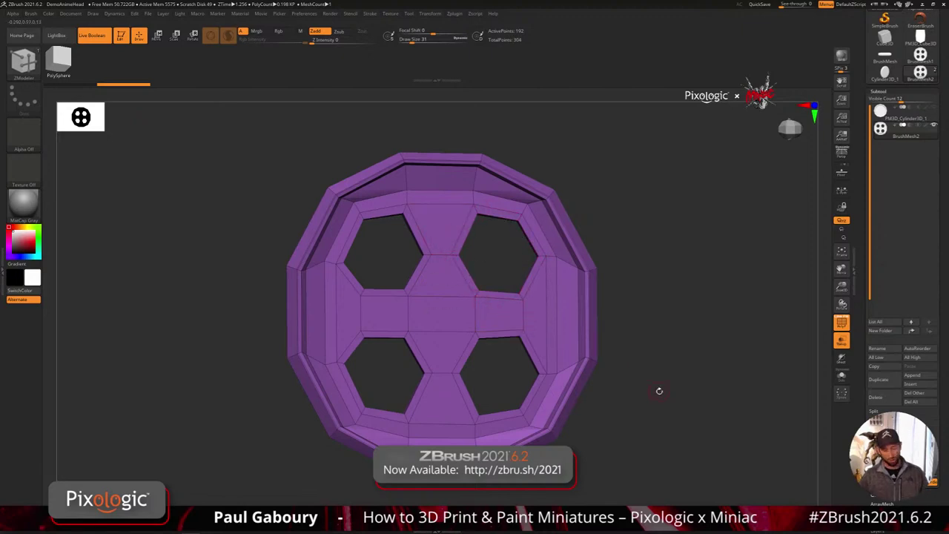
pyautogui.moveTo(648, 401); pyautogui.dragTo(650, 395)
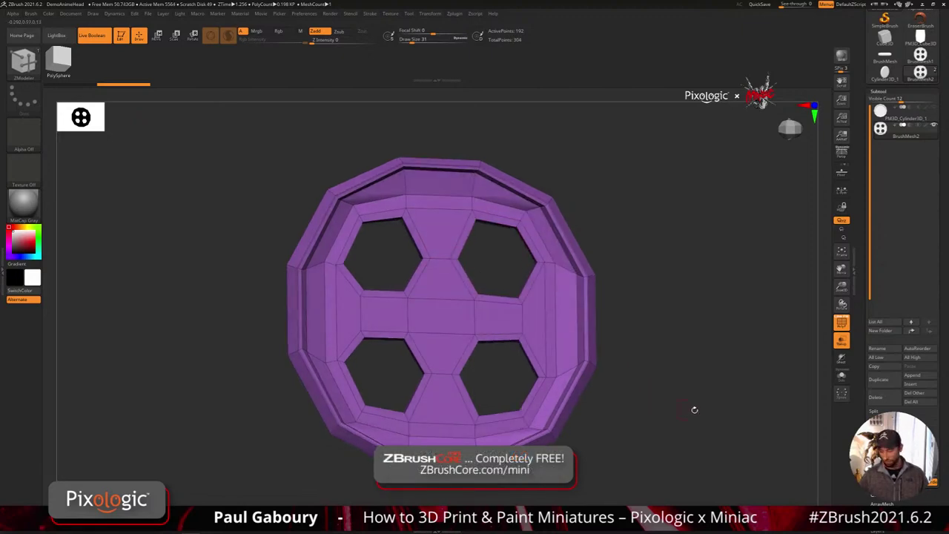
pyautogui.moveTo(924, 471); pyautogui.dragTo(924, 290)
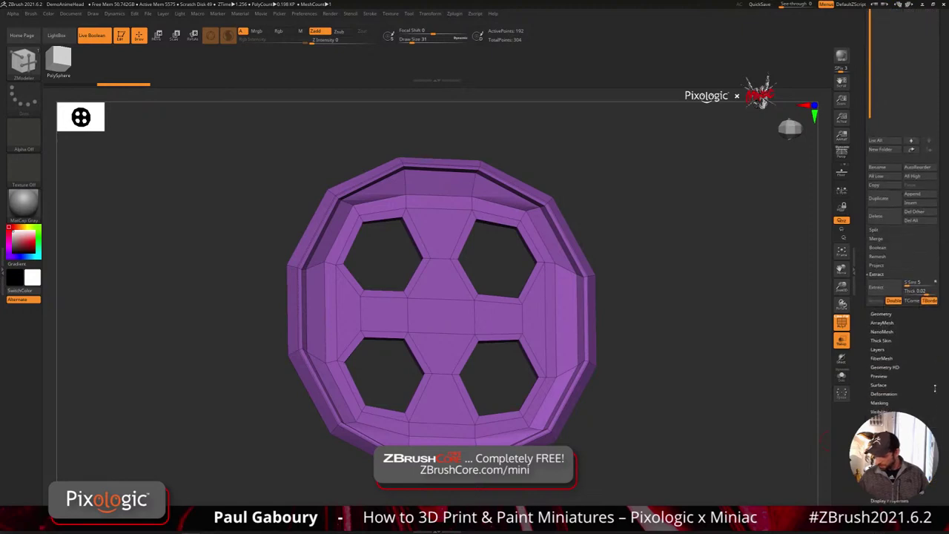
pyautogui.click(882, 314)
pyautogui.scroll(-4, 887, 313)
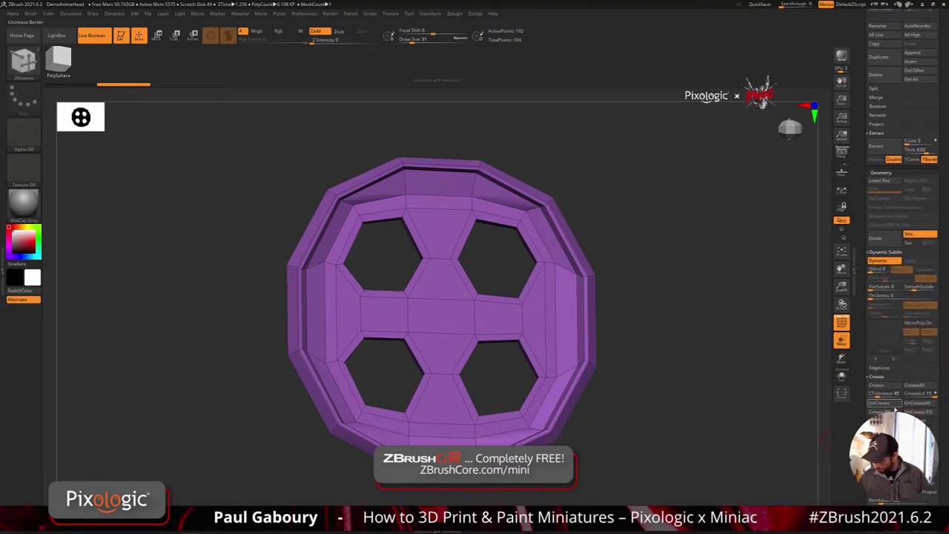
pyautogui.scroll(-5, 896, 410)
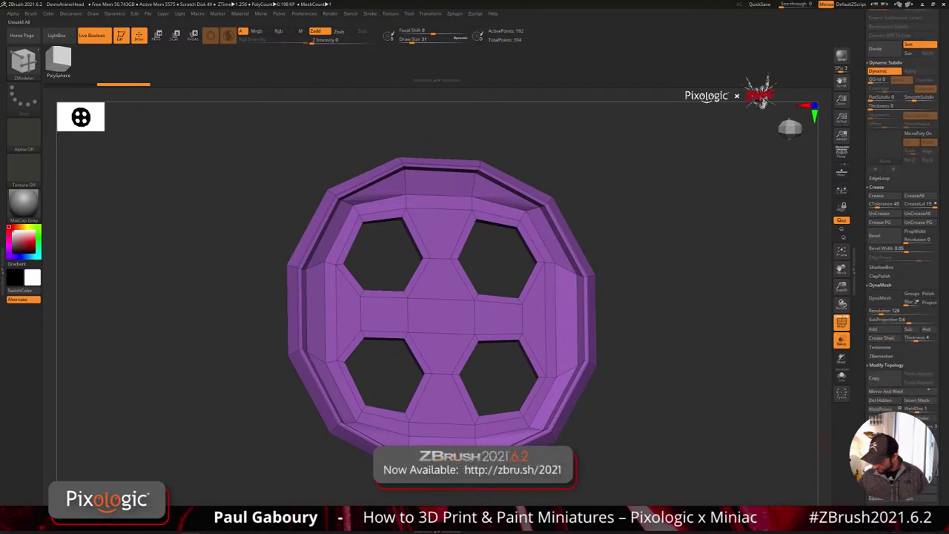
pyautogui.click(883, 401)
# - Inspect the button smoothed by Dynamic Subdiv with and without PolyFrame, and return to its low-poly display
pyautogui.scroll(5, 916, 393)
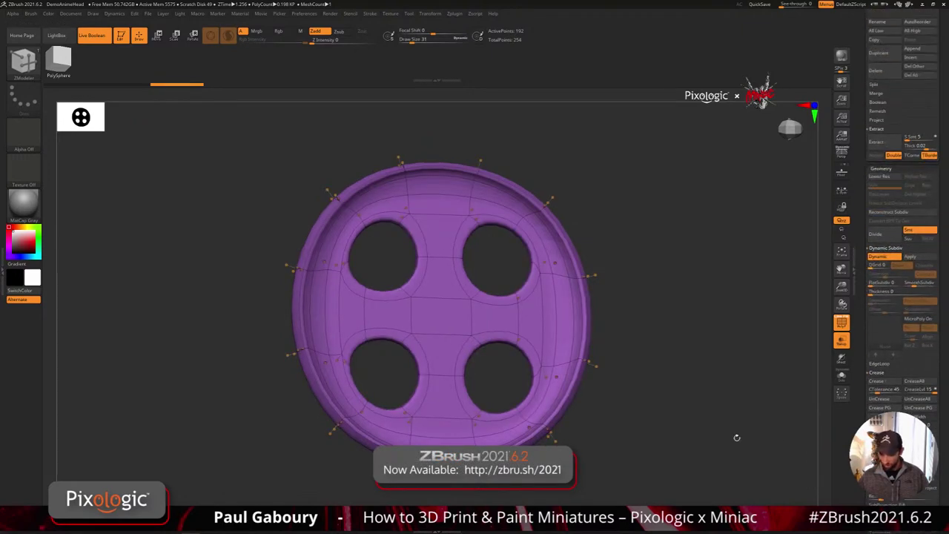
pyautogui.hotkey('shift', 'f')
pyautogui.hotkey('shift', 'f')
pyautogui.hotkey('shift', 'd')
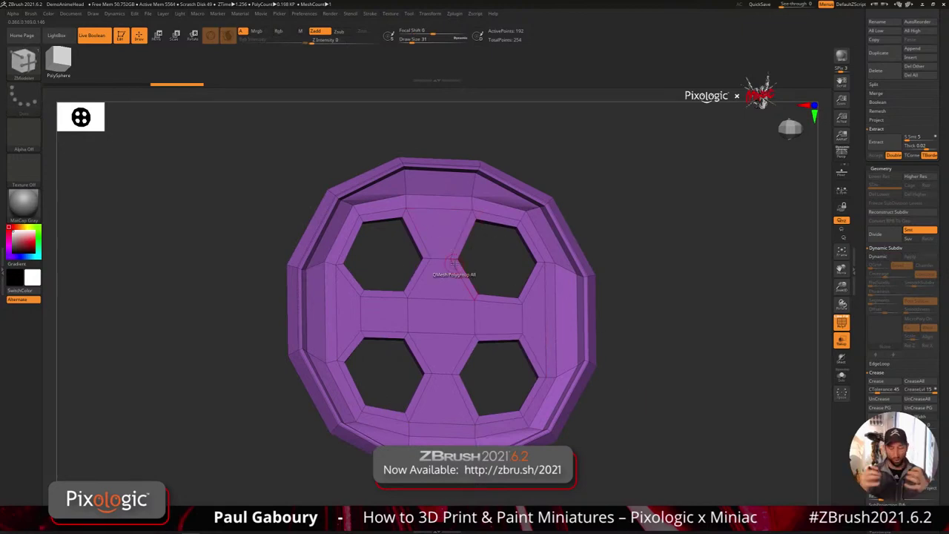
# - On the disc, insert two single edge loops around the recess floor near its outer border
pyautogui.moveTo(941, 59); pyautogui.dragTo(941, 502)
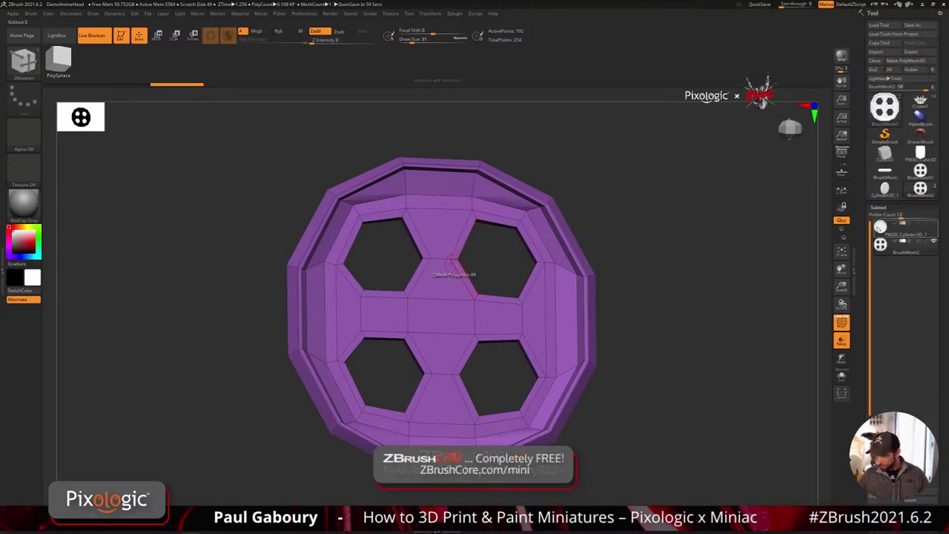
pyautogui.click(890, 230)
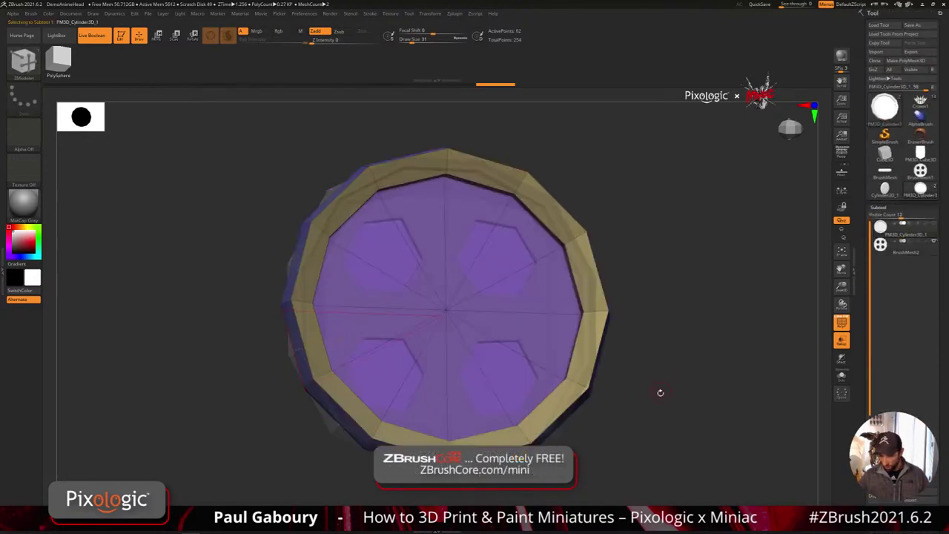
pyautogui.press('space')
pyautogui.click(536, 276)
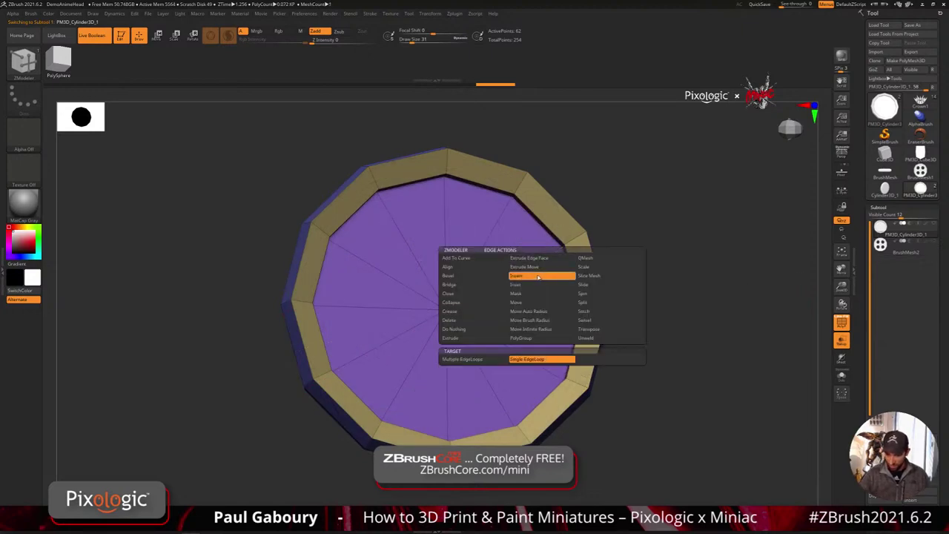
pyautogui.click(549, 253)
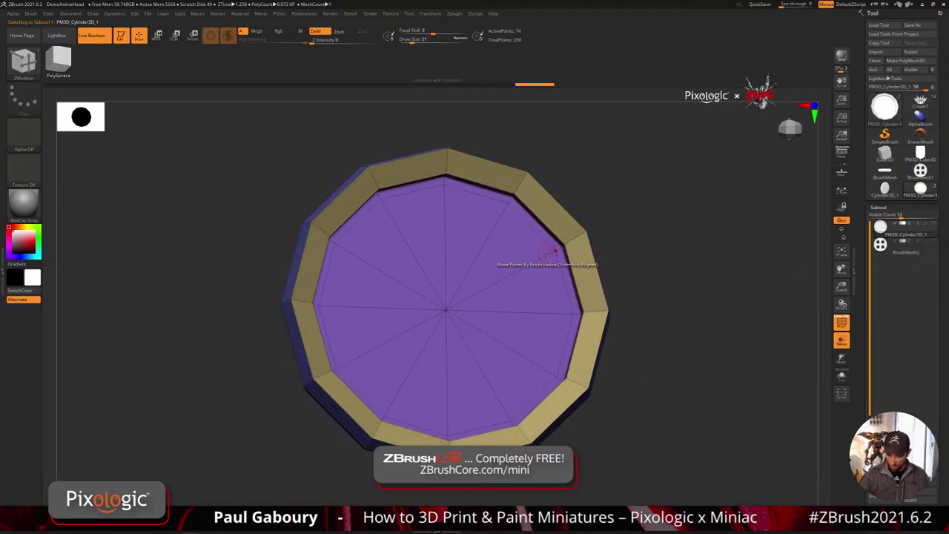
pyautogui.click(534, 261)
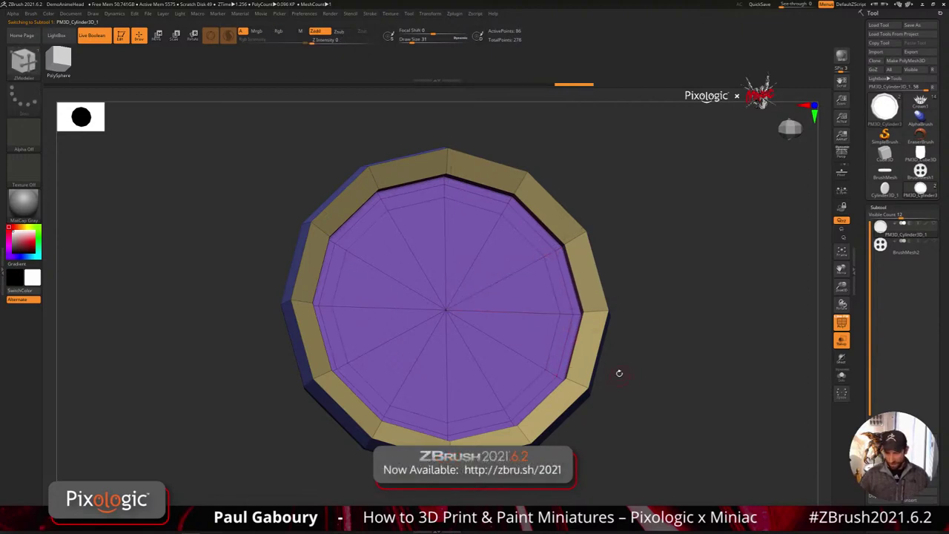
# - Preview the disc's new floor loops under Dynamic Subdiv with and without PolyFrame, and return to the low-poly display
pyautogui.press('d')
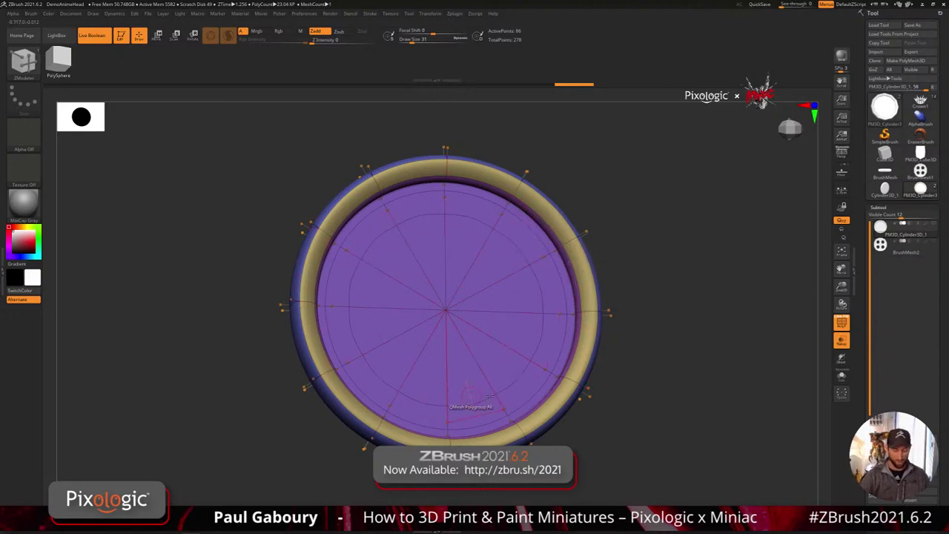
pyautogui.hotkey('shift', 'f')
pyautogui.hotkey('shift', 'f')
pyautogui.hotkey('shift', 'd')
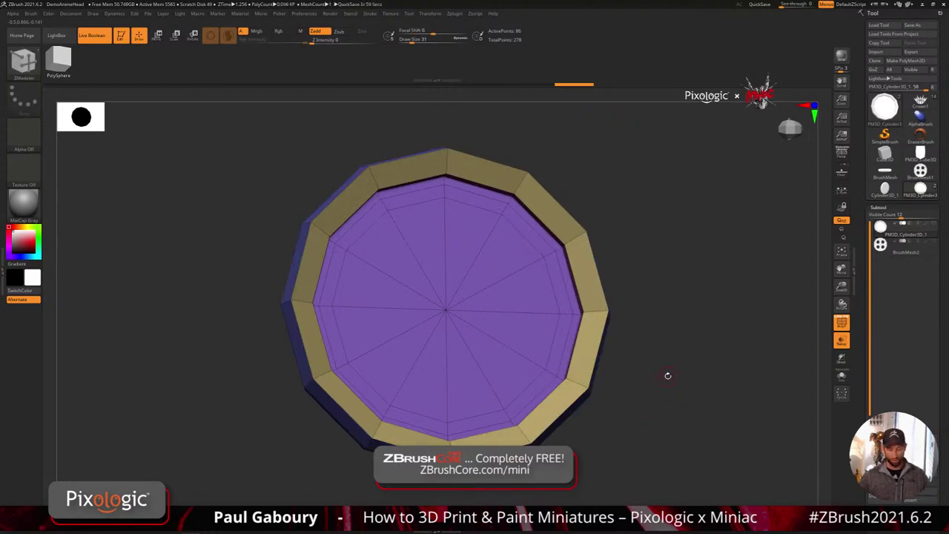
# - Hide the triangle fan inside the recess floor's inner loop by shrinking and inverting the floor's visibility, and delete the hidden faces
pyautogui.keyDown('ctrl'); pyautogui.keyDown('shift'); pyautogui.click(448, 305); pyautogui.keyUp('shift'); pyautogui.keyUp('ctrl')
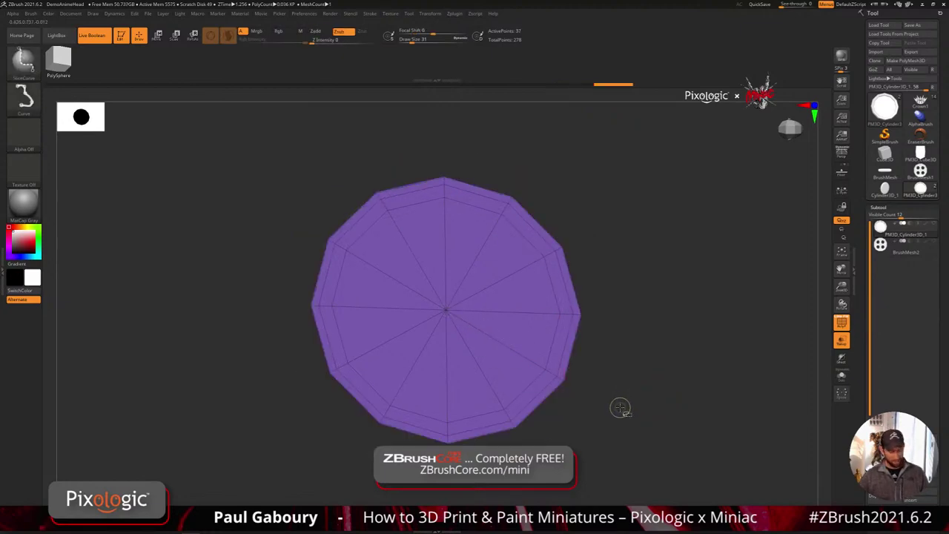
pyautogui.hotkey('ctrl', 'shift', 's')
pyautogui.hotkey('ctrl', 'shift', 's')
pyautogui.keyDown('ctrl'); pyautogui.keyDown('shift'); pyautogui.moveTo(629, 393); pyautogui.dragTo(637, 412); pyautogui.keyUp('shift'); pyautogui.keyUp('ctrl')
pyautogui.moveTo(639, 417); pyautogui.dragTo(725, 364)
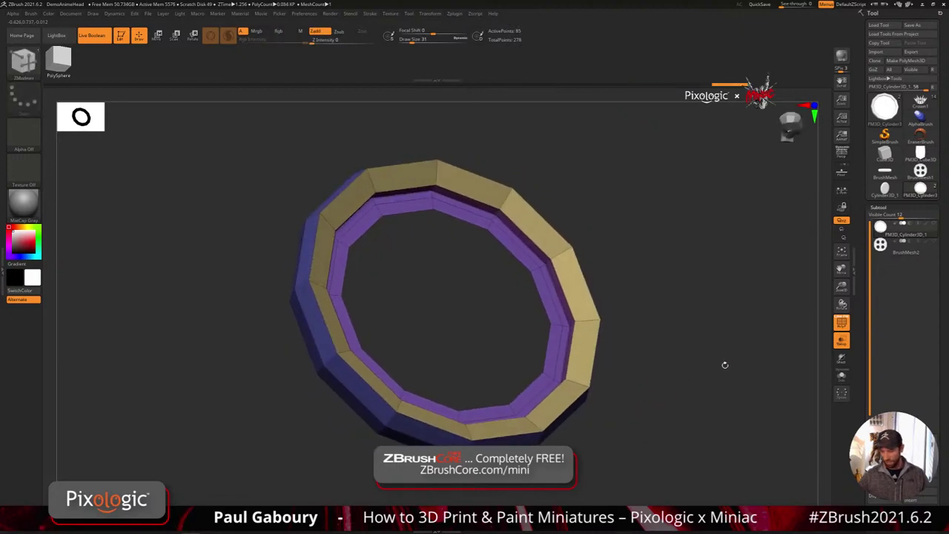
pyautogui.scroll(-10, 926, 234)
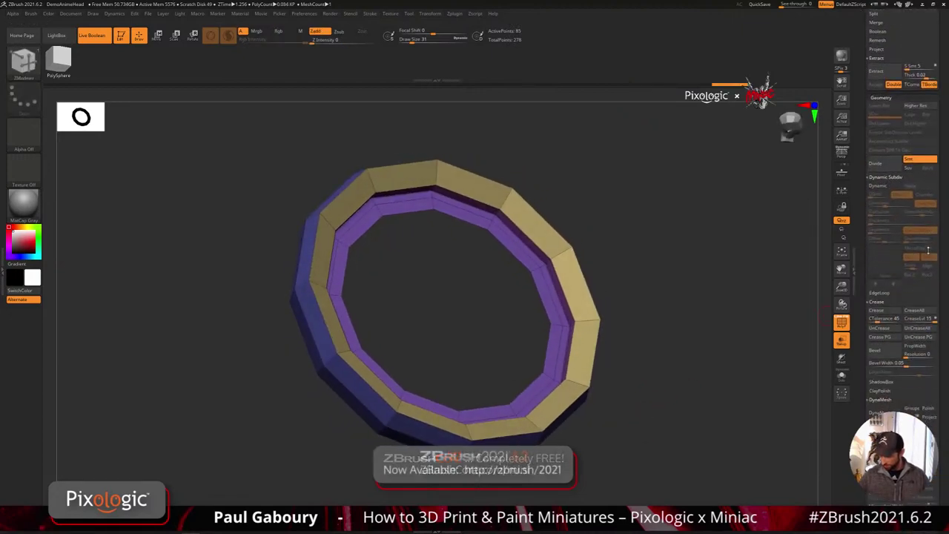
pyautogui.scroll(-5, 926, 235)
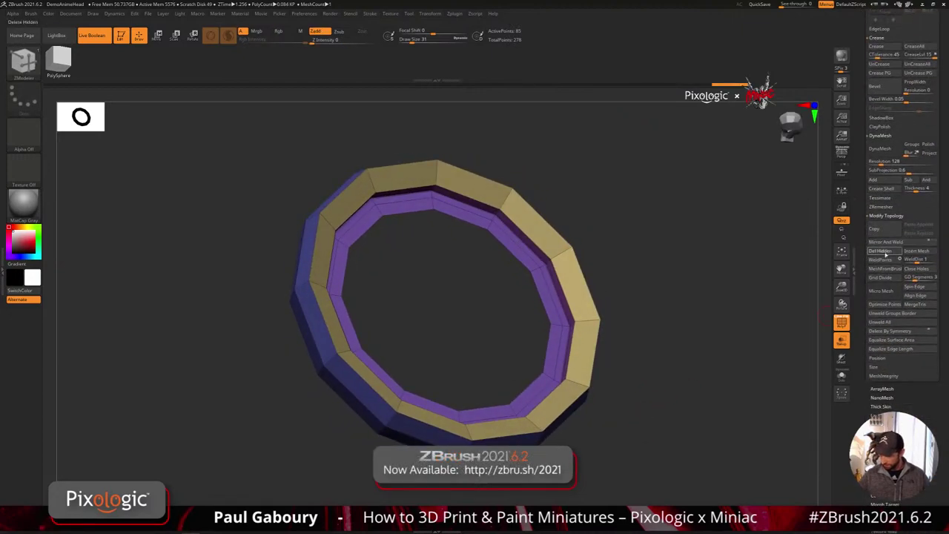
pyautogui.scroll(-4, 926, 234)
# - Close the disc's open centre with Close Holes and face the disc straight on
pyautogui.press('shift')
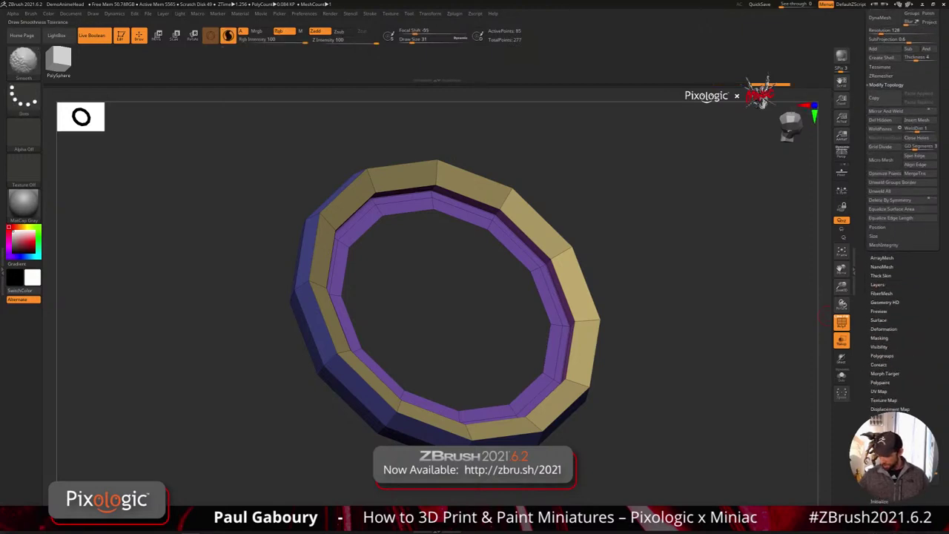
pyautogui.click(917, 138)
pyautogui.moveTo(614, 462)
pyautogui.mouseDown()
pyautogui.moveTo(622, 441)
pyautogui.moveTo(591, 419)
pyautogui.moveTo(587, 444)
pyautogui.moveTo(643, 434)
pyautogui.mouseUp()
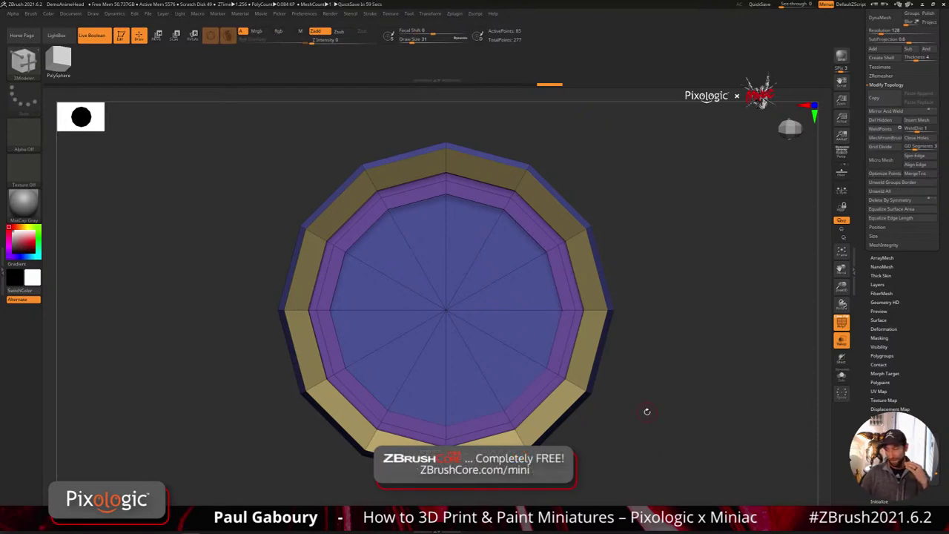
# - Select the four-hole button subtool, turn off Transparency and move the button beside the disc, clear of its rim
pyautogui.moveTo(937, 104); pyautogui.dragTo(936, 295)
pyautogui.click(909, 246)
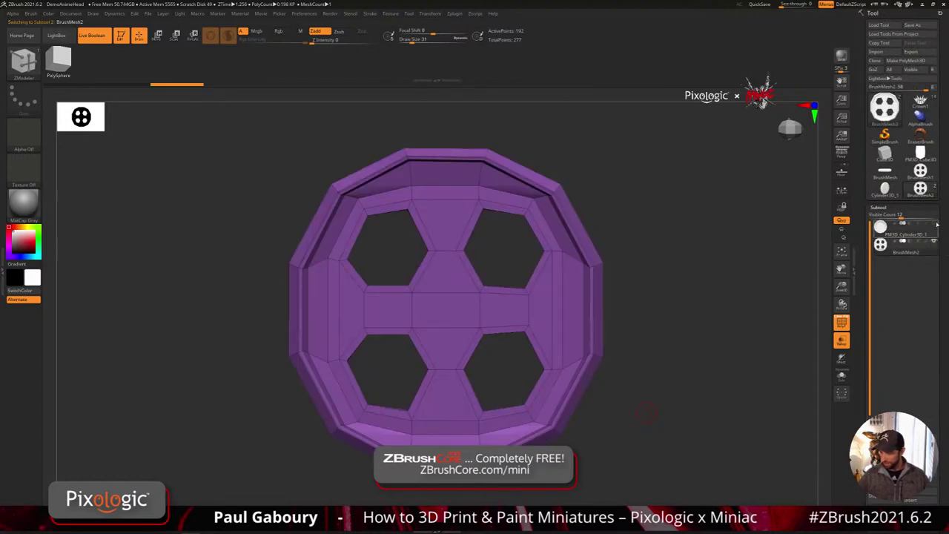
pyautogui.press('w')
pyautogui.keyDown('ctrl'); pyautogui.moveTo(692, 390); pyautogui.dragTo(712, 384, button='right'); pyautogui.keyUp('ctrl')
pyautogui.click(842, 341)
pyautogui.keyDown('alt'); pyautogui.moveTo(643, 387); pyautogui.dragTo(707, 403, button='right'); pyautogui.keyUp('alt')
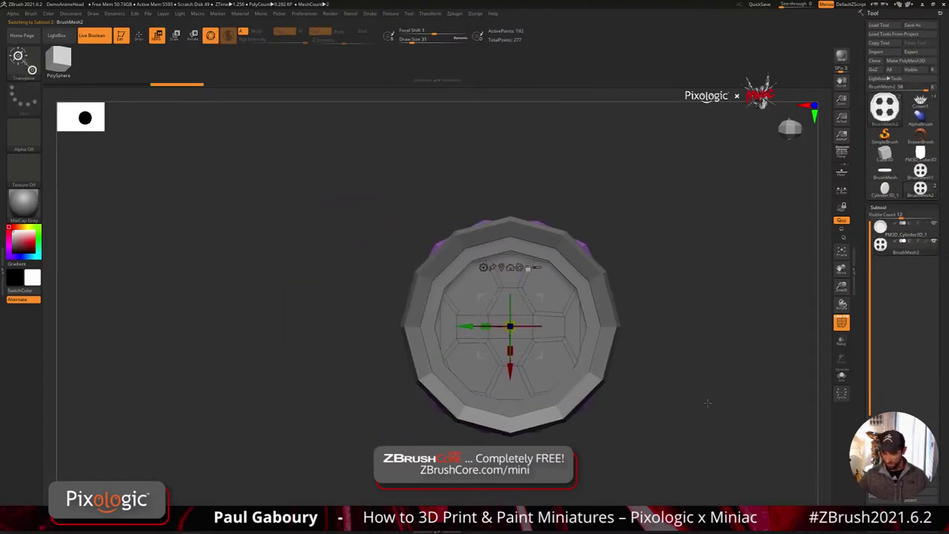
pyautogui.moveTo(463, 325); pyautogui.dragTo(216, 325)
pyautogui.keyDown('alt'); pyautogui.moveTo(621, 424); pyautogui.dragTo(615, 401, button='right'); pyautogui.keyUp('alt')
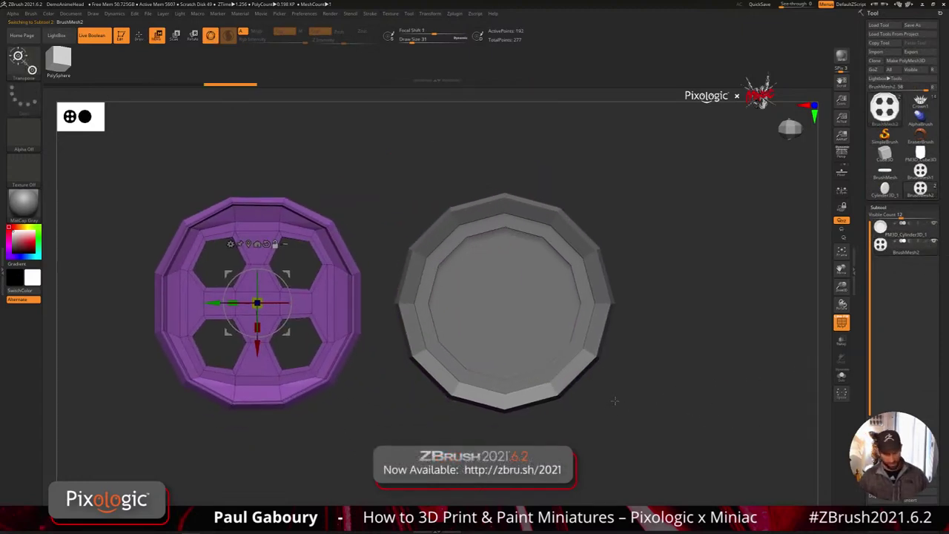
pyautogui.press('q')
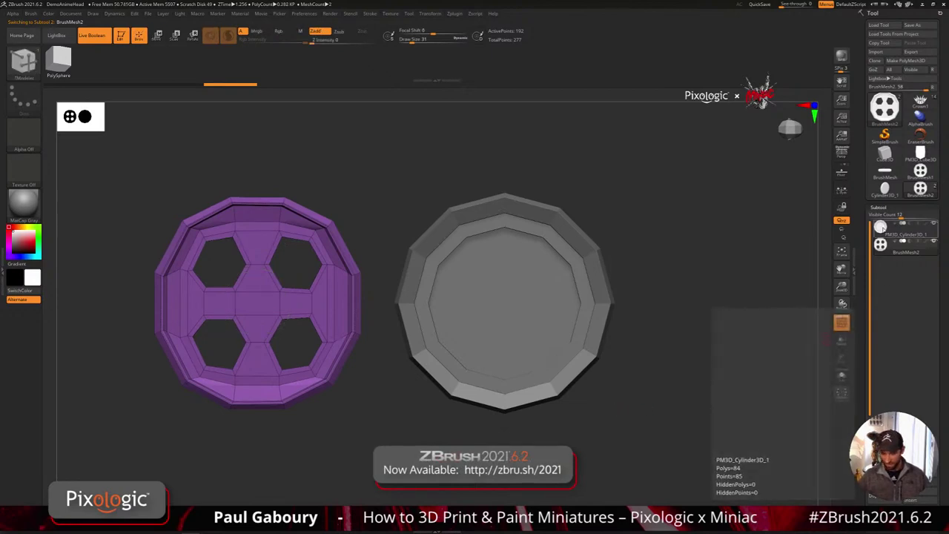
# - Select the disc and rotate it about 45° around its centre so flat sides face up like the button's
pyautogui.click(905, 231)
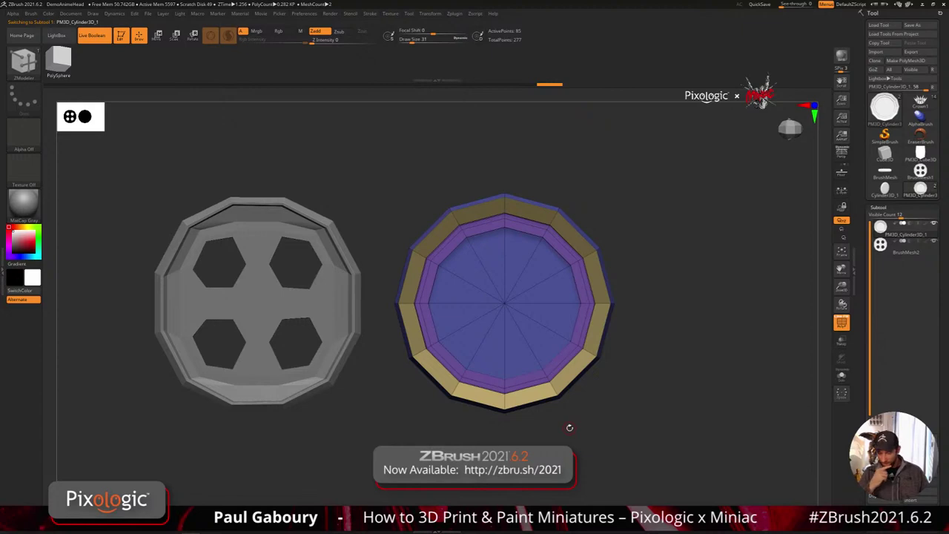
pyautogui.press('w')
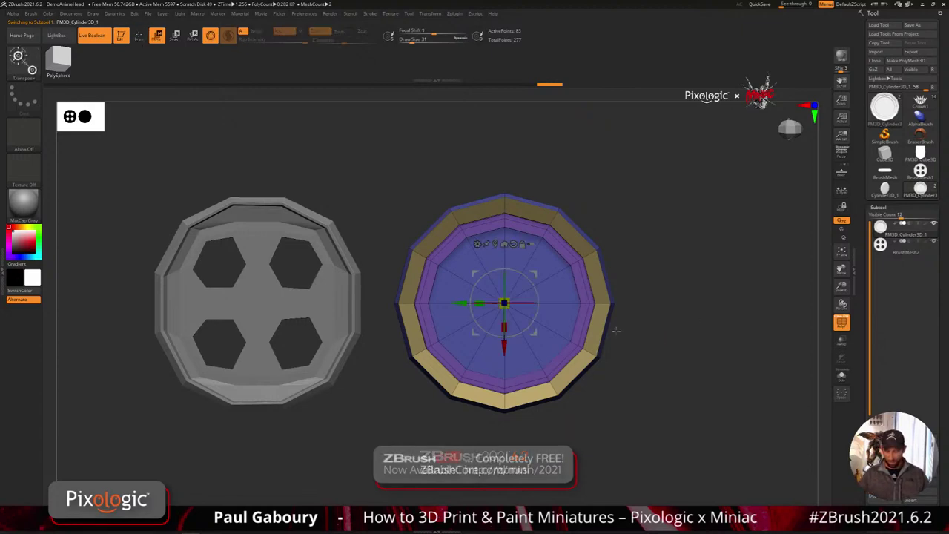
pyautogui.keyDown('shift'); pyautogui.moveTo(537, 313); pyautogui.dragTo(521, 333); pyautogui.keyUp('shift')
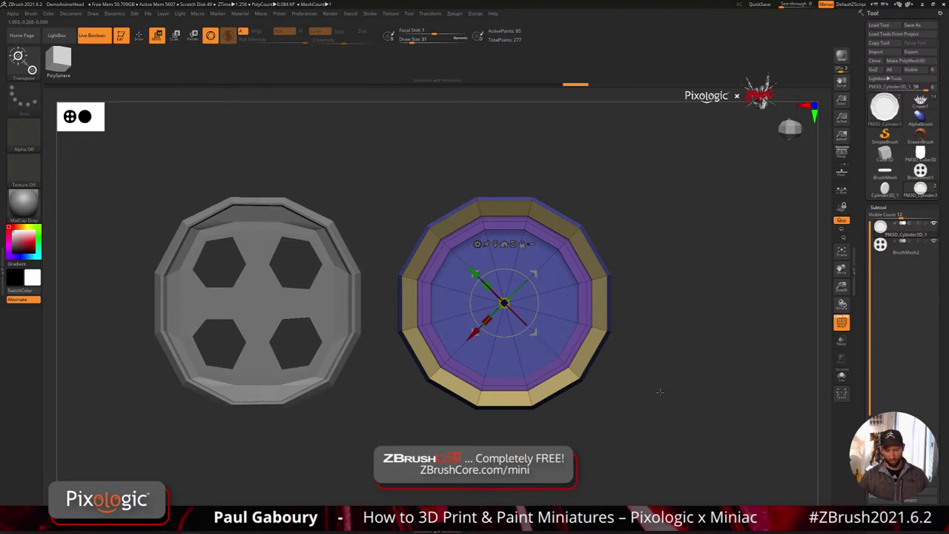
# - Merge the disc and the four-hole button into a single subtool with Merge Down
pyautogui.press('q')
pyautogui.moveTo(638, 415); pyautogui.dragTo(671, 414)
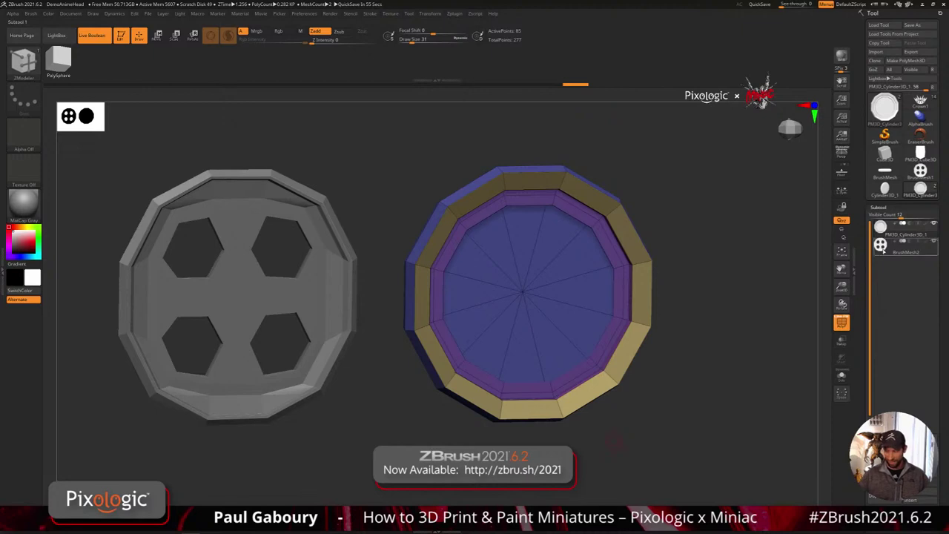
pyautogui.moveTo(939, 461); pyautogui.dragTo(940, 436)
pyautogui.scroll(-1, 902, 186)
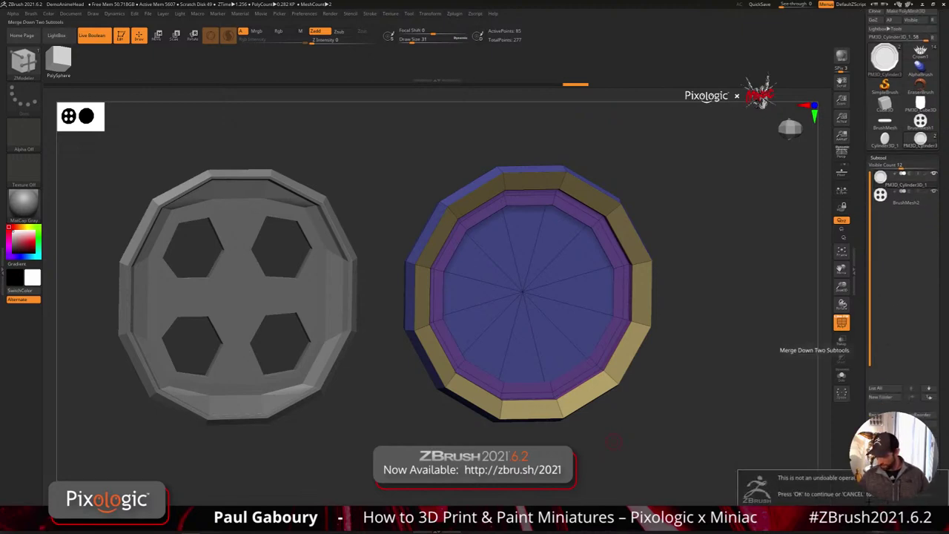
pyautogui.moveTo(569, 457); pyautogui.dragTo(550, 446)
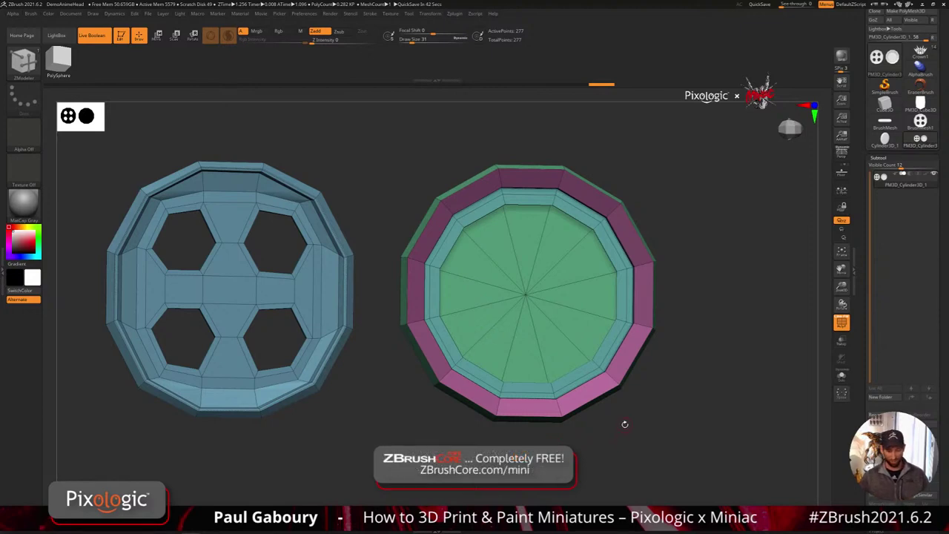
# - Bridge the top and bottom edges of the disc's inner loop with a vertical strip across the recess
pyautogui.moveTo(624, 430); pyautogui.dragTo(604, 420)
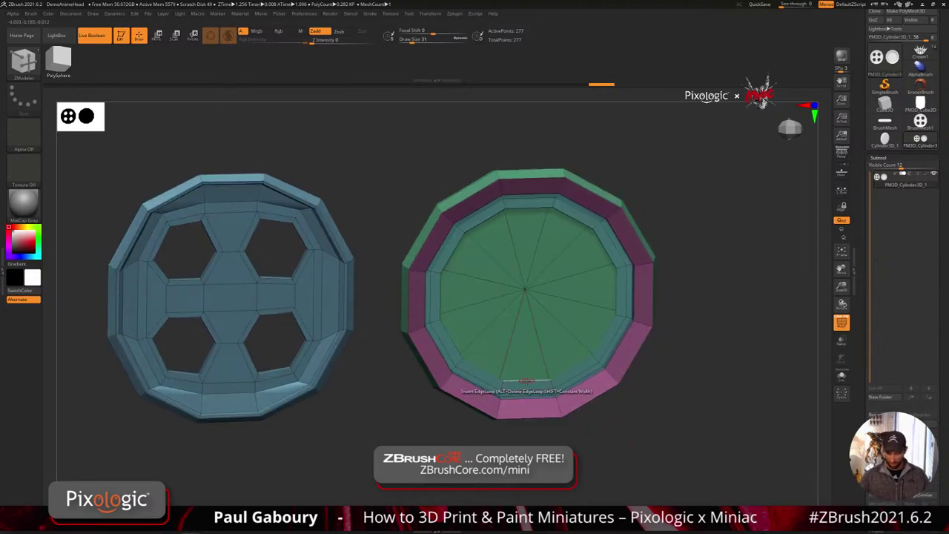
pyautogui.press('space')
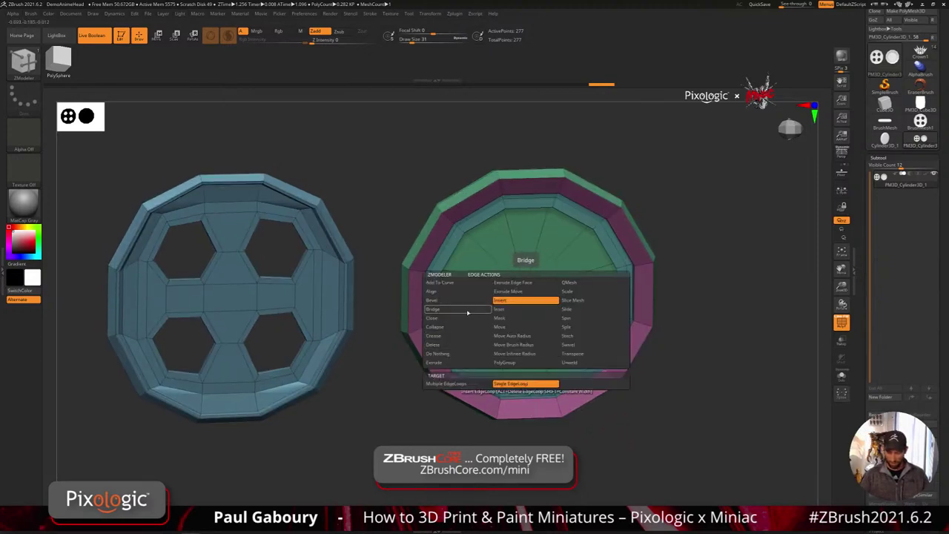
pyautogui.click(460, 309)
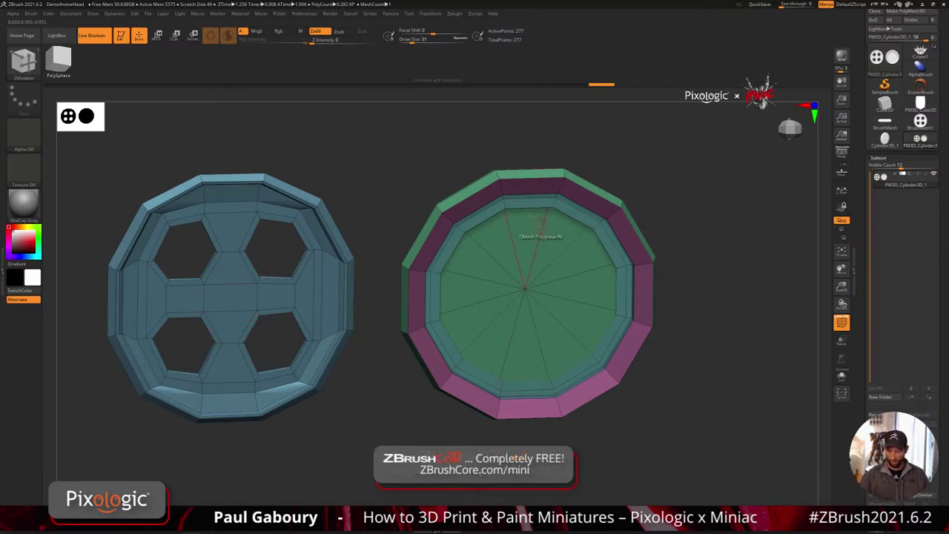
pyautogui.click(527, 210)
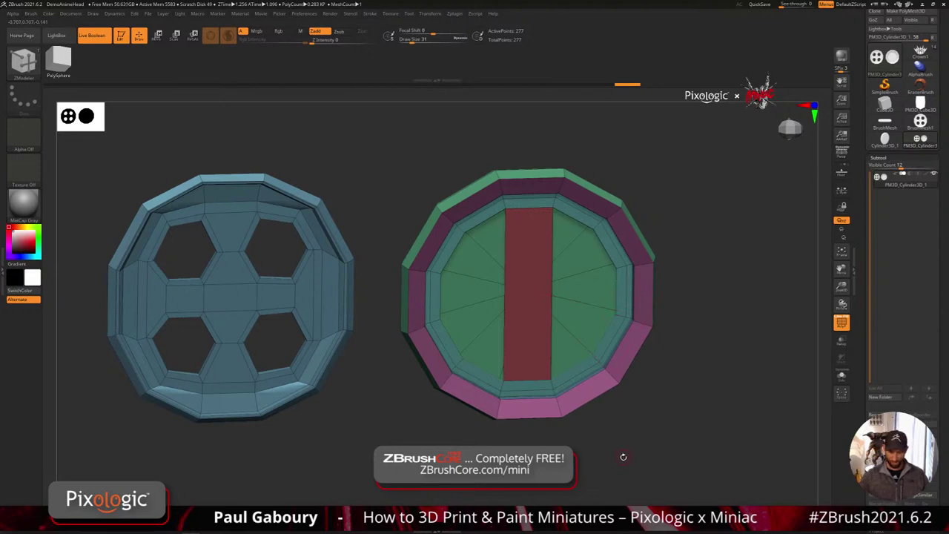
pyautogui.keyDown('shift'); pyautogui.moveTo(623, 458); pyautogui.dragTo(620, 455); pyautogui.keyUp('shift')
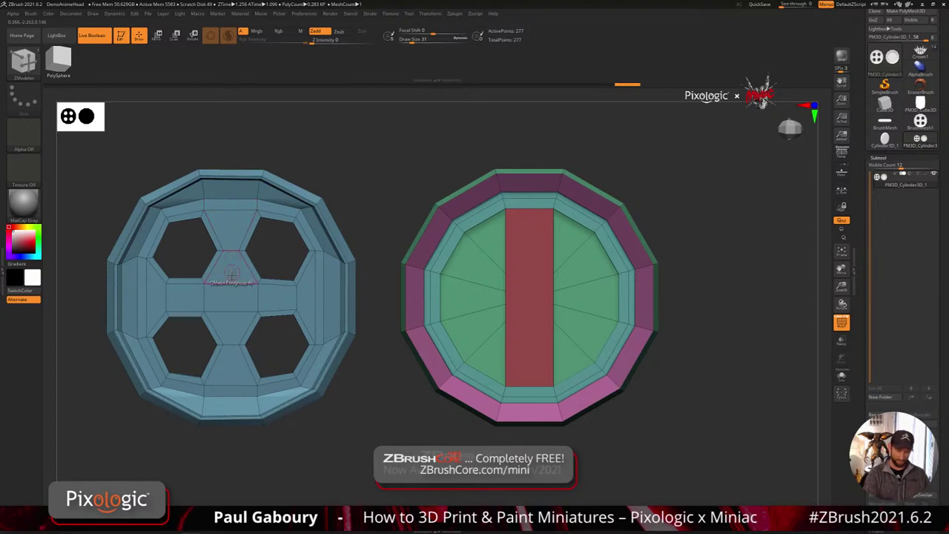
# - Assign the reference button's vertical strip of faces a new polygroup and give the disc's vertical strip the same green group
pyautogui.moveTo(232, 391); pyautogui.dragTo(227, 223)
pyautogui.click(227, 223)
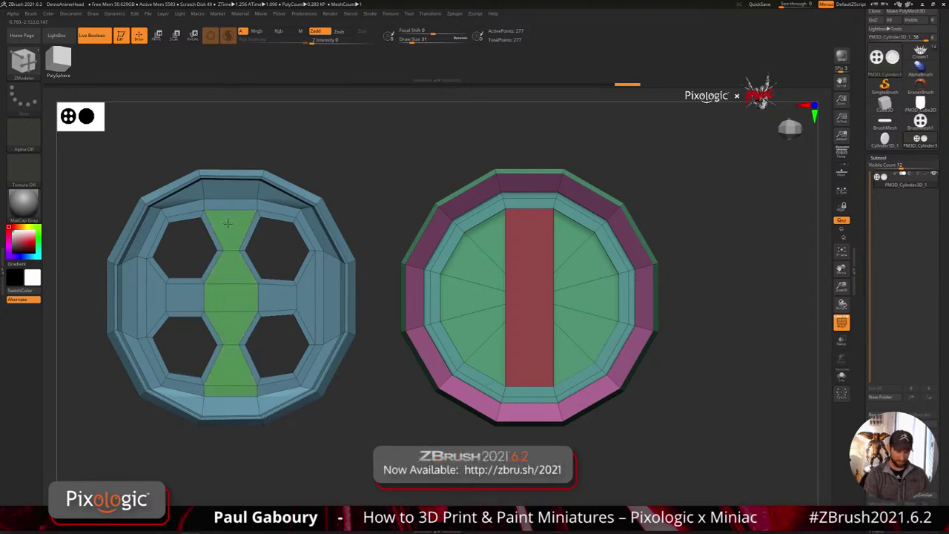
pyautogui.click(531, 301)
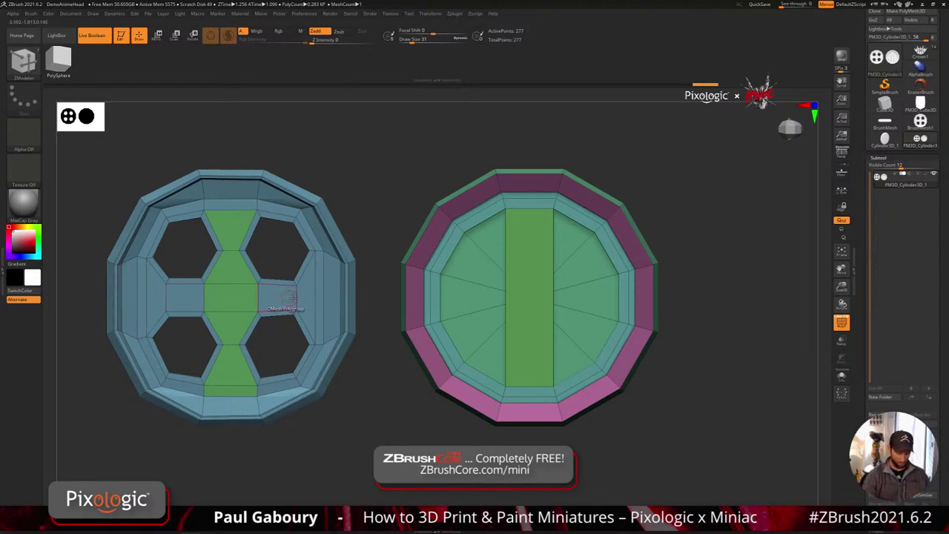
# - Insert multiple edge loops across the disc's vertical strip, dividing it into three segments
pyautogui.press('space')
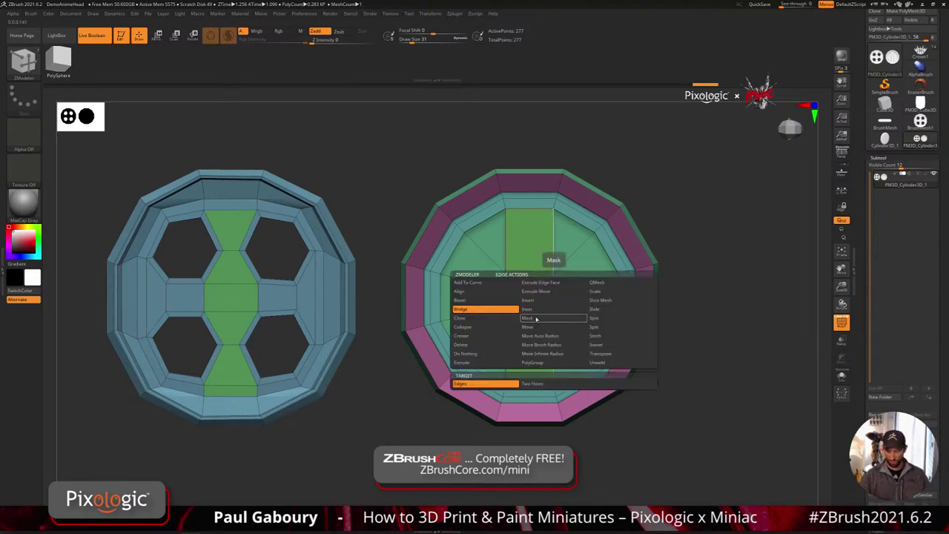
pyautogui.click(488, 383)
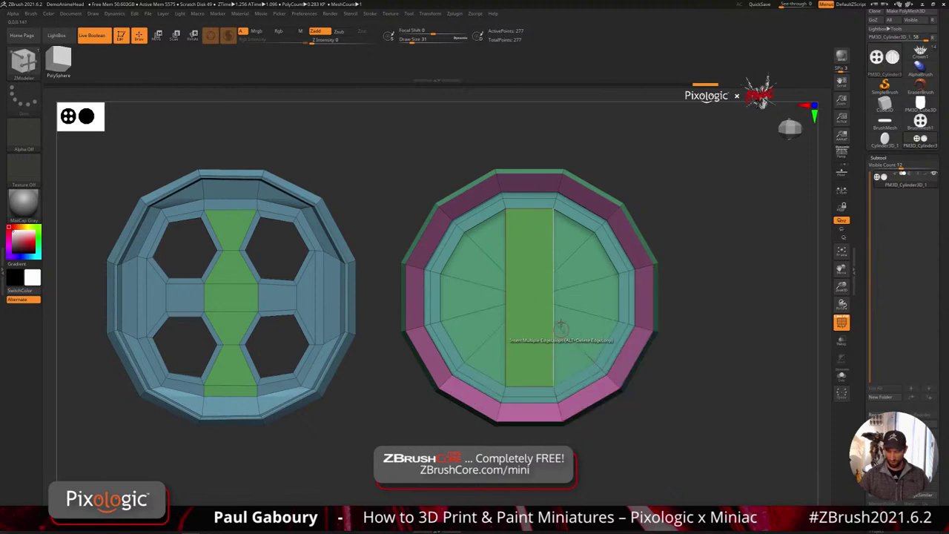
pyautogui.click(552, 324)
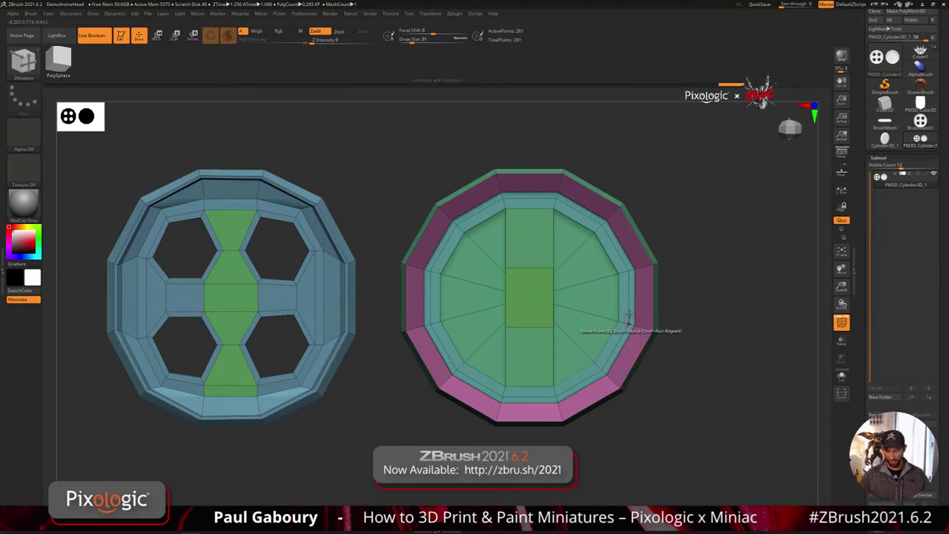
# - Bridge both sides of the strip's middle segment to the disc's inner loop, forming a horizontal bar
pyautogui.press('space')
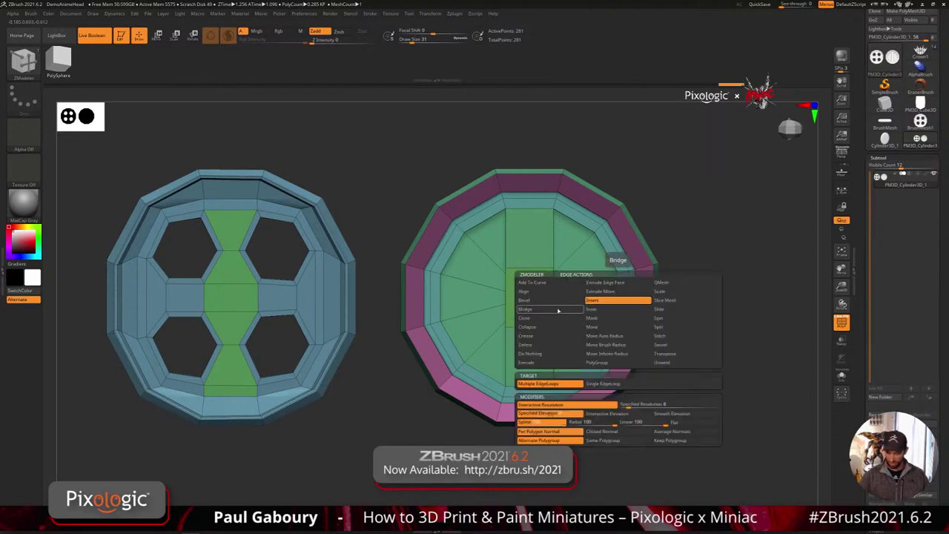
pyautogui.click(559, 310)
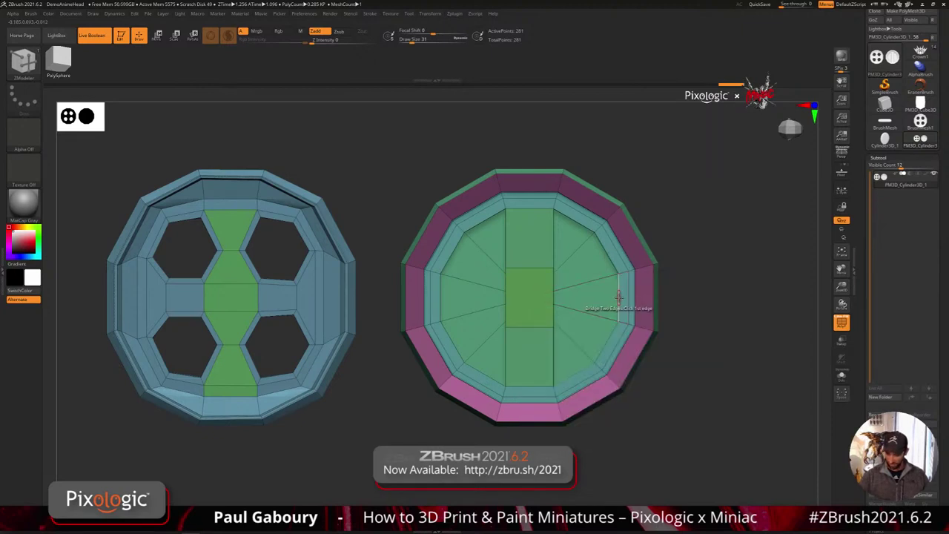
pyautogui.click(618, 298)
pyautogui.click(552, 299)
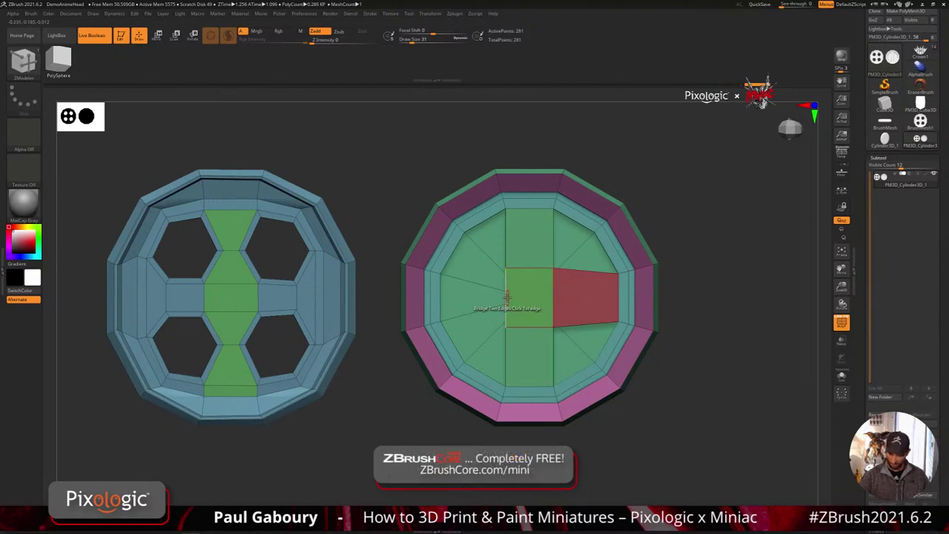
pyautogui.click(441, 295)
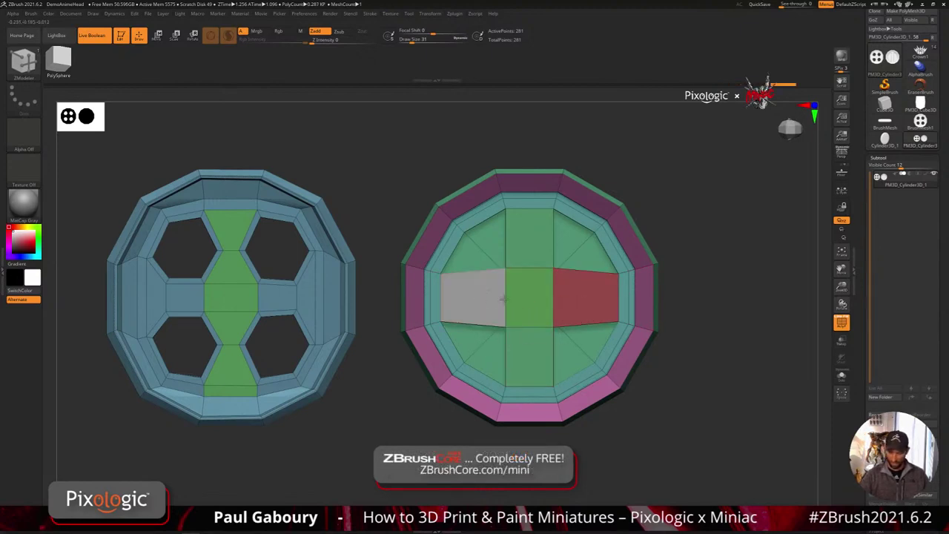
# - Assign the disc's horizontal bar and the reference button's horizontal strip a shared purple polygroup
pyautogui.click(589, 299)
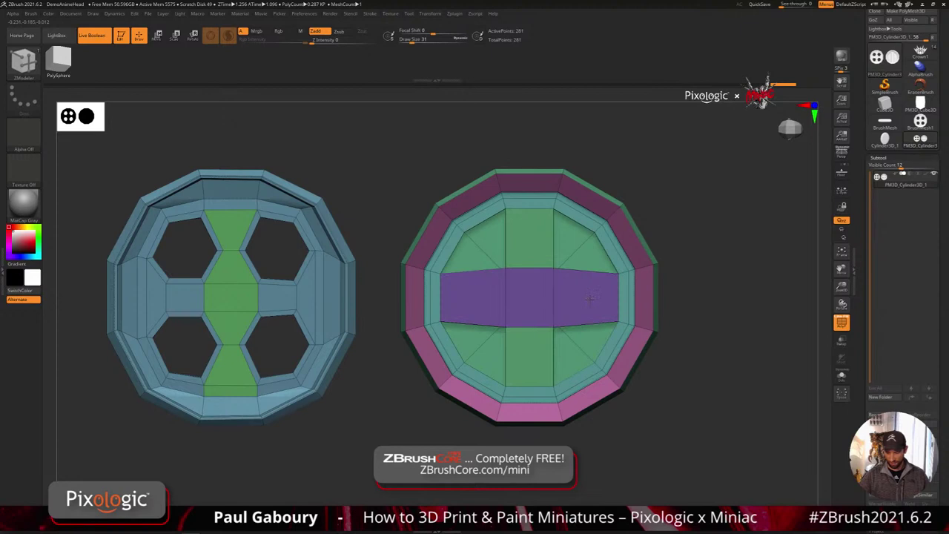
pyautogui.keyDown('alt'); pyautogui.moveTo(154, 300); pyautogui.dragTo(310, 296); pyautogui.keyUp('alt')
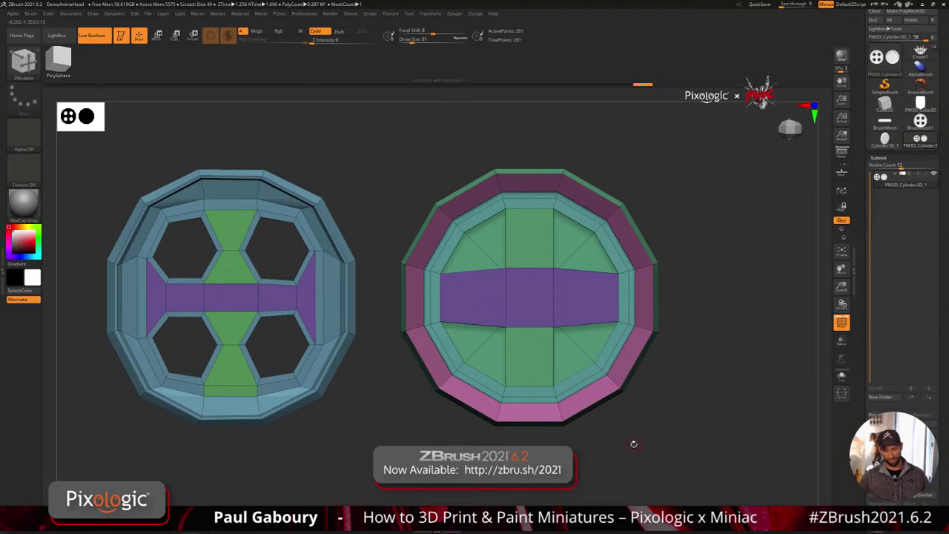
# - Isolate the cross, mask its central face, and scale that face vertically so the horizontal bar's edges run straight
pyautogui.keyDown('ctrl'); pyautogui.keyDown('shift'); pyautogui.click(549, 269); pyautogui.keyUp('shift'); pyautogui.keyUp('ctrl')
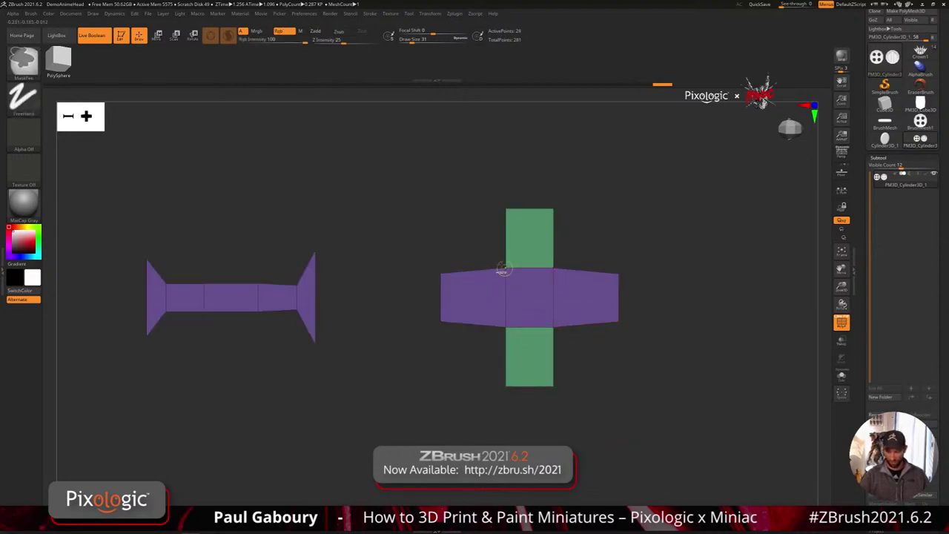
pyautogui.keyDown('ctrl'); pyautogui.moveTo(480, 243); pyautogui.dragTo(570, 335); pyautogui.keyUp('ctrl')
pyautogui.keyDown('ctrl'); pyautogui.keyDown('shift'); pyautogui.click(620, 411); pyautogui.keyUp('shift'); pyautogui.keyUp('ctrl')
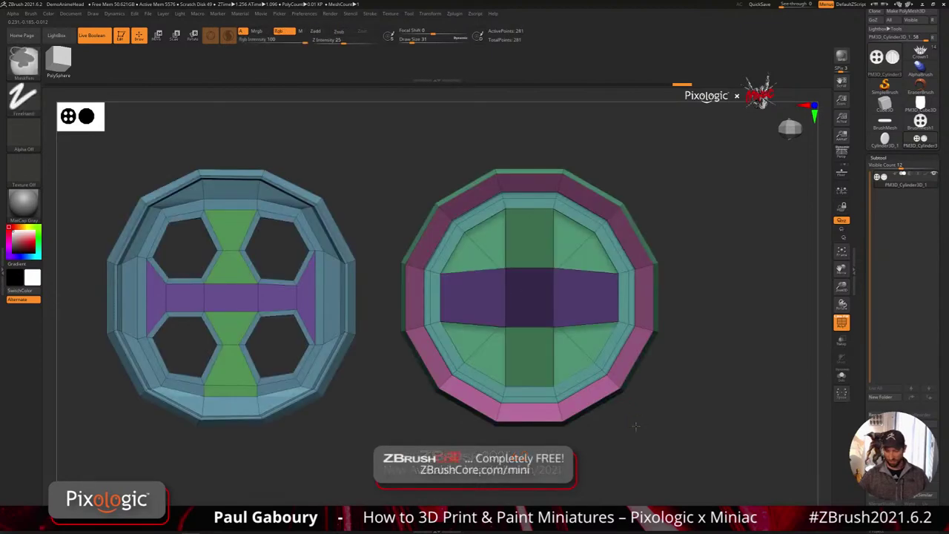
pyautogui.press('w')
pyautogui.click(538, 239)
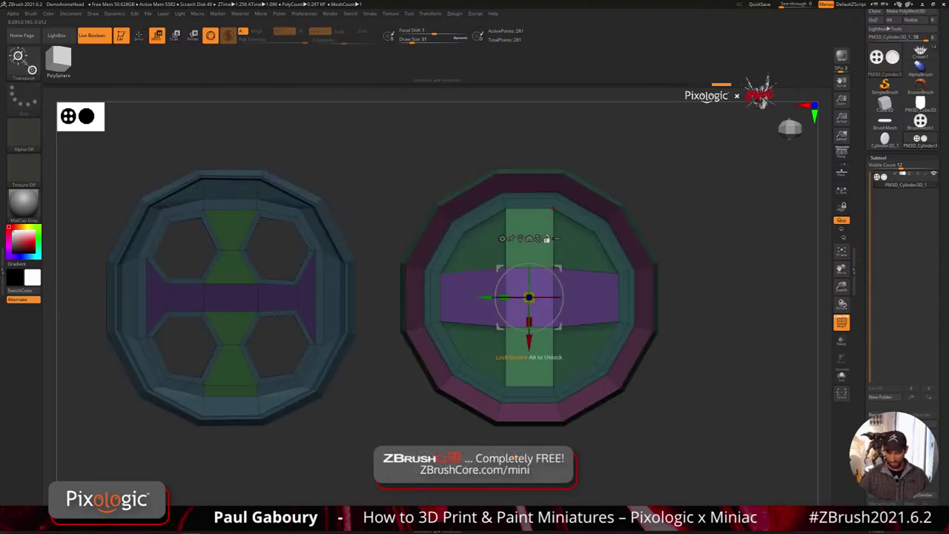
pyautogui.click(521, 239)
pyautogui.moveTo(528, 322); pyautogui.dragTo(529, 324)
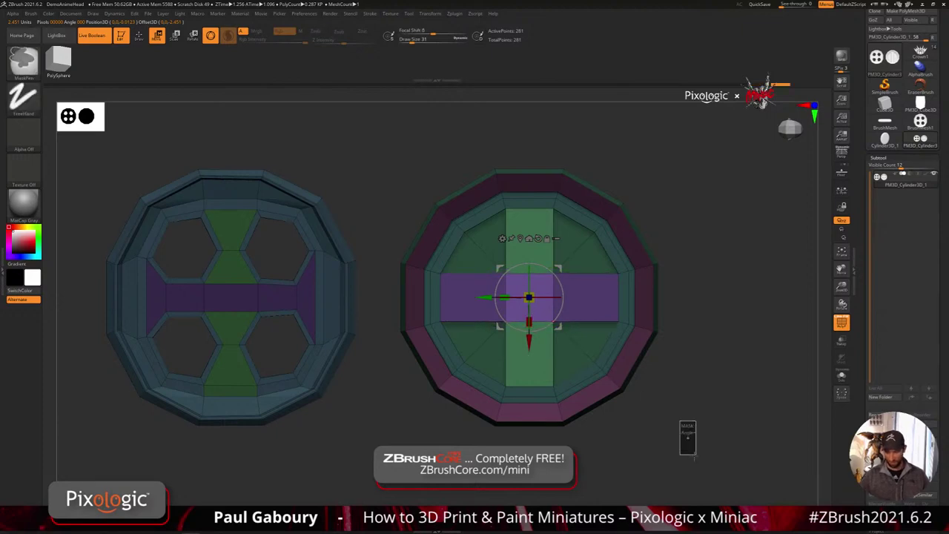
pyautogui.keyDown('ctrl'); pyautogui.click(683, 434); pyautogui.keyUp('ctrl')
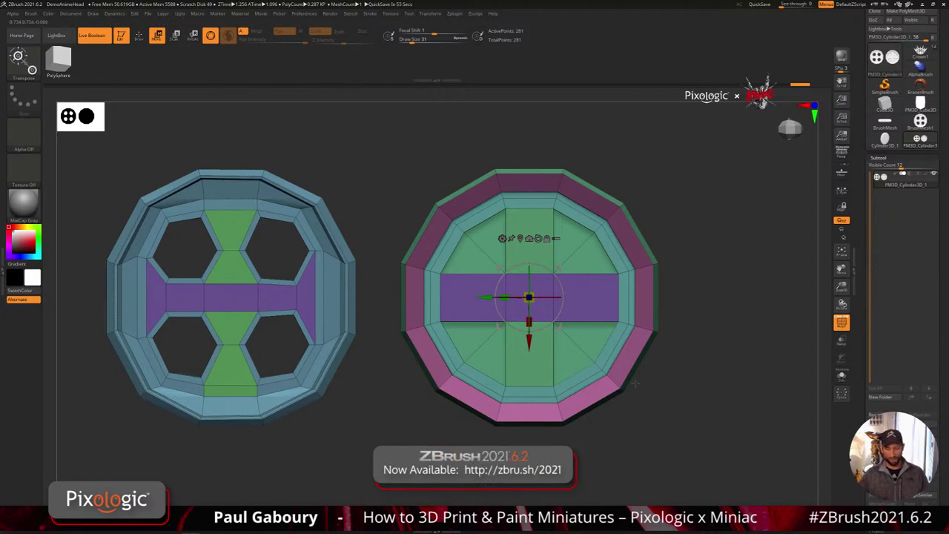
# - Hide the triangle fan capping the back of the disc and delete the hidden faces, opening four holes around the cross
pyautogui.press('q')
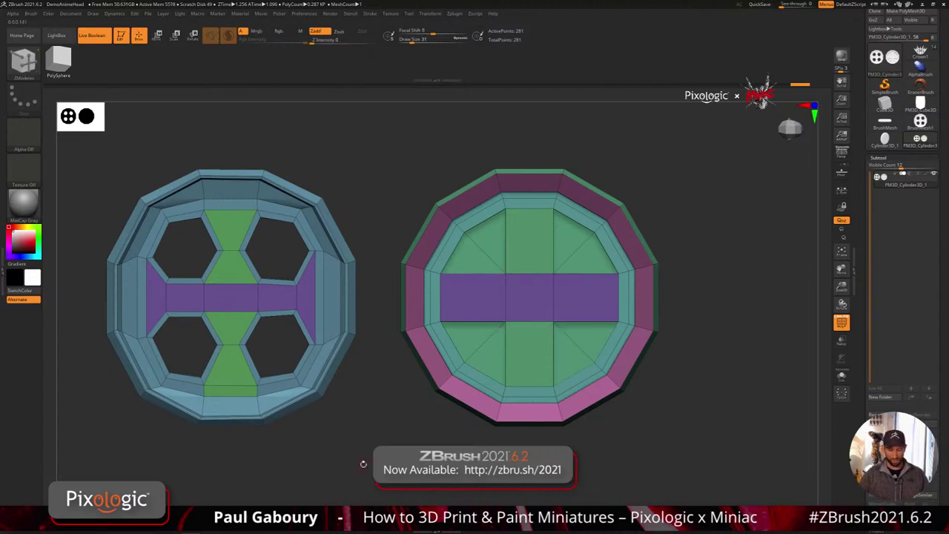
pyautogui.moveTo(364, 463); pyautogui.dragTo(400, 446)
pyautogui.keyDown('alt'); pyautogui.moveTo(670, 441); pyautogui.dragTo(716, 424); pyautogui.keyUp('alt')
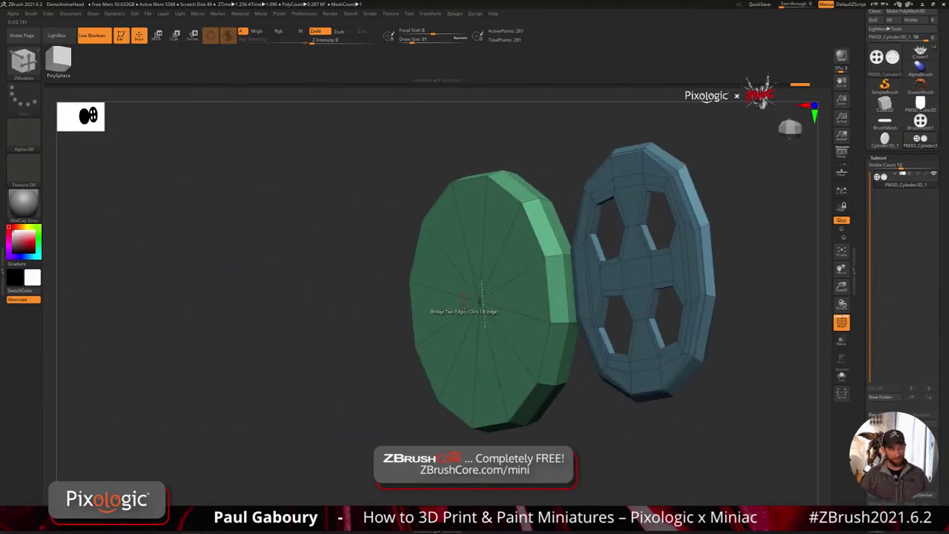
pyautogui.moveTo(515, 436); pyautogui.dragTo(643, 441)
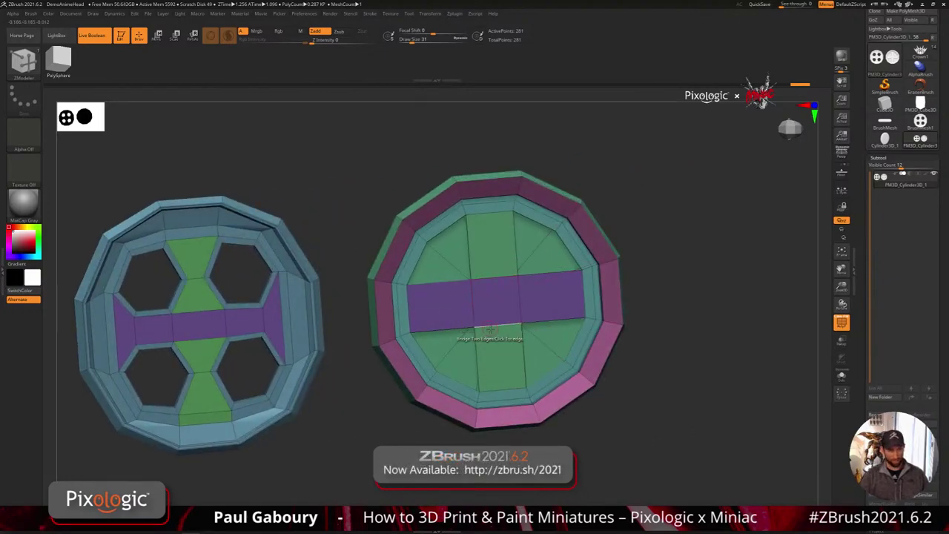
pyautogui.moveTo(350, 356); pyautogui.dragTo(593, 364)
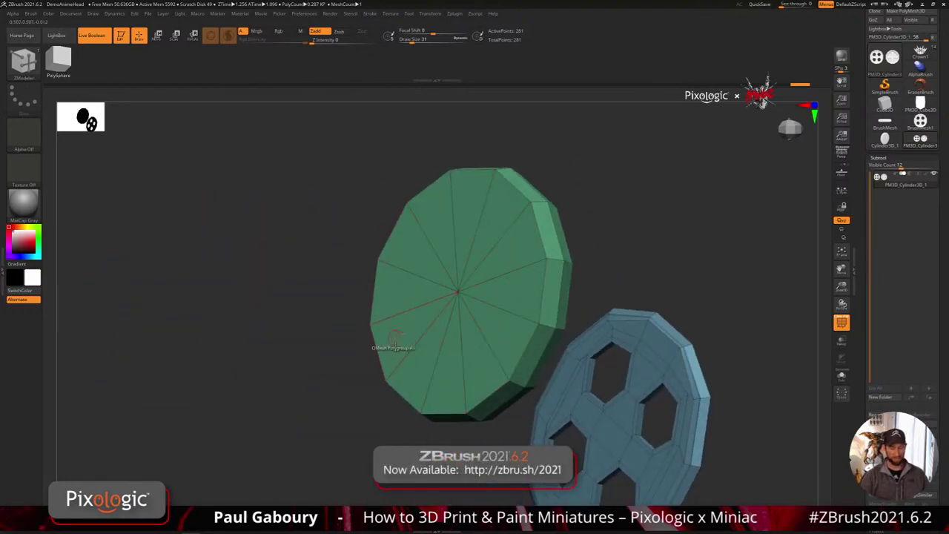
pyautogui.keyDown('ctrl'); pyautogui.keyDown('shift'); pyautogui.click(456, 289); pyautogui.keyUp('shift'); pyautogui.keyUp('ctrl')
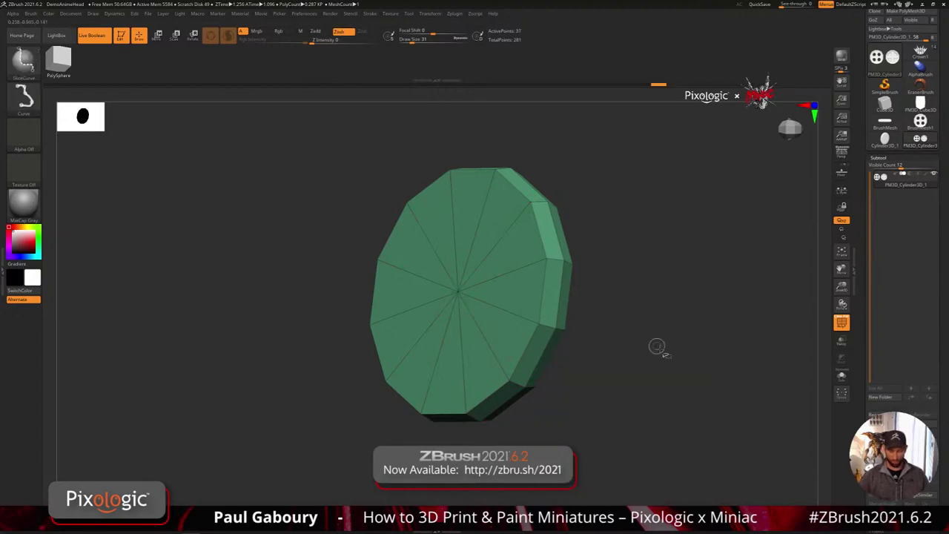
pyautogui.keyDown('ctrl'); pyautogui.keyDown('shift'); pyautogui.click(669, 383); pyautogui.keyUp('shift'); pyautogui.keyUp('ctrl')
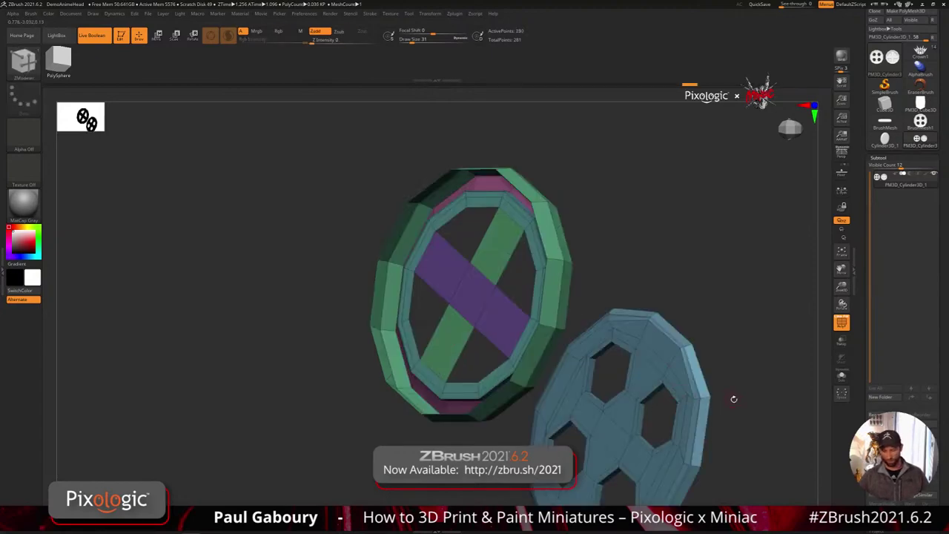
pyautogui.moveTo(733, 399); pyautogui.dragTo(704, 381)
pyautogui.moveTo(706, 365); pyautogui.dragTo(796, 374)
pyautogui.scroll(-10, 940, 410)
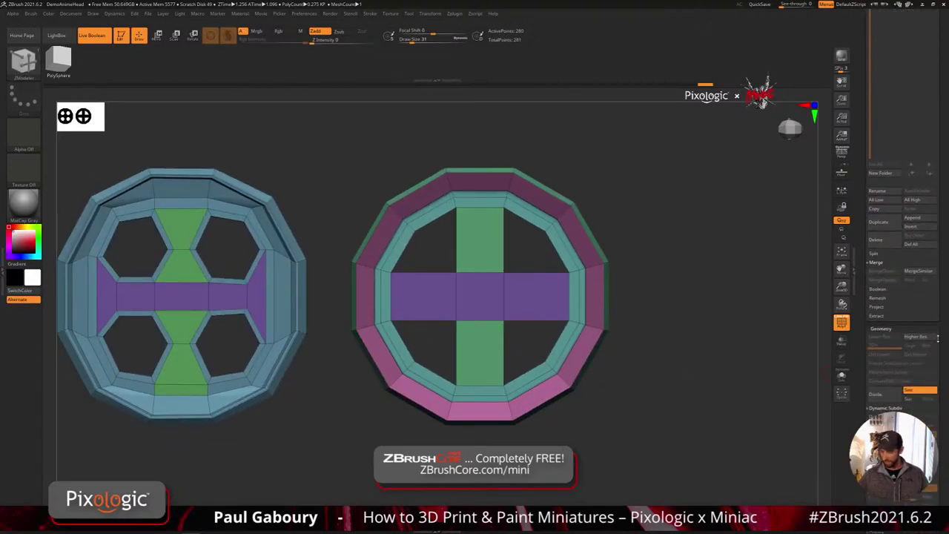
pyautogui.scroll(-4, 934, 295)
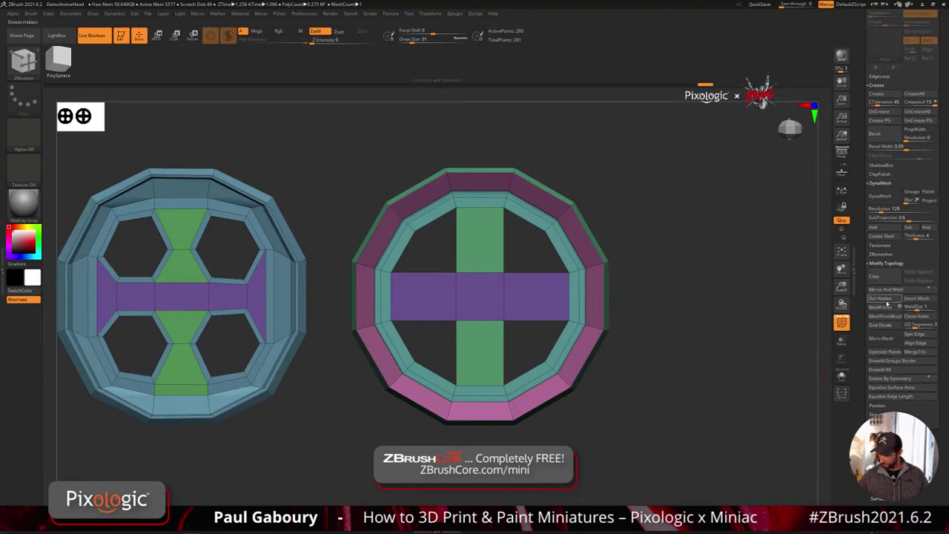
pyautogui.click(887, 300)
# - Try to fill the four holes around the disc's cross by bridging the horizontal bar's edges to the inner loop
pyautogui.keyDown('alt'); pyautogui.moveTo(640, 414); pyautogui.dragTo(648, 449); pyautogui.keyUp('alt')
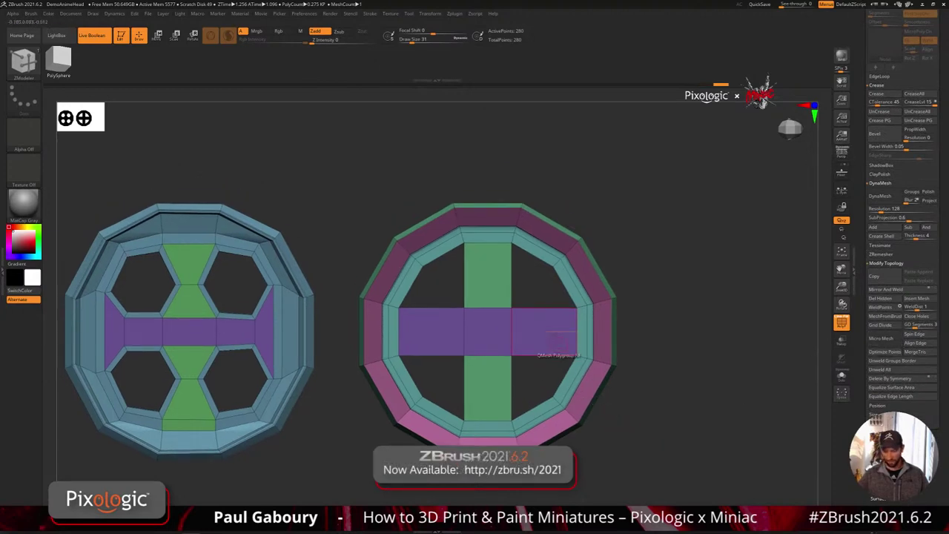
pyautogui.moveTo(534, 330)
pyautogui.keyDown('ctrl'); pyautogui.mouseDown(button='right')
pyautogui.moveTo(562, 356)
pyautogui.moveTo(545, 353)
pyautogui.mouseUp(button='right'); pyautogui.keyUp('ctrl')
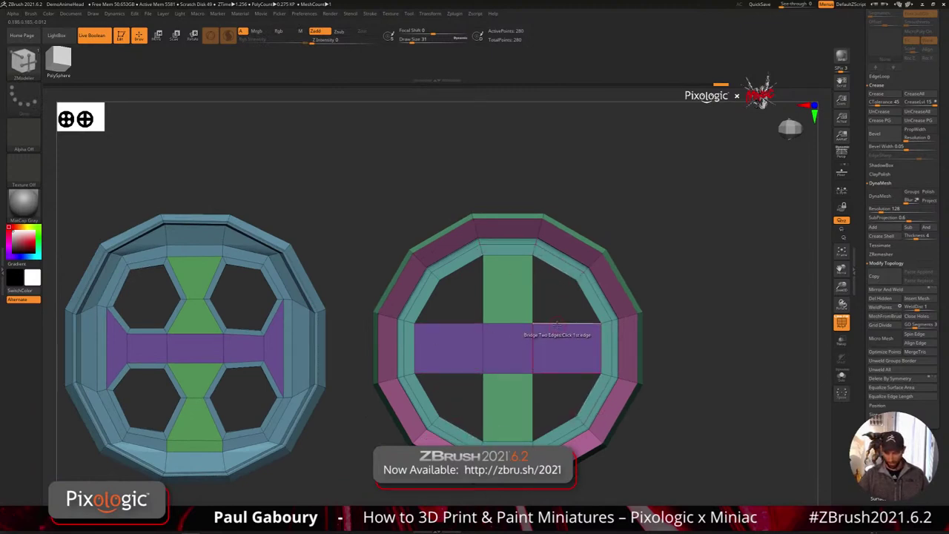
pyautogui.press('space')
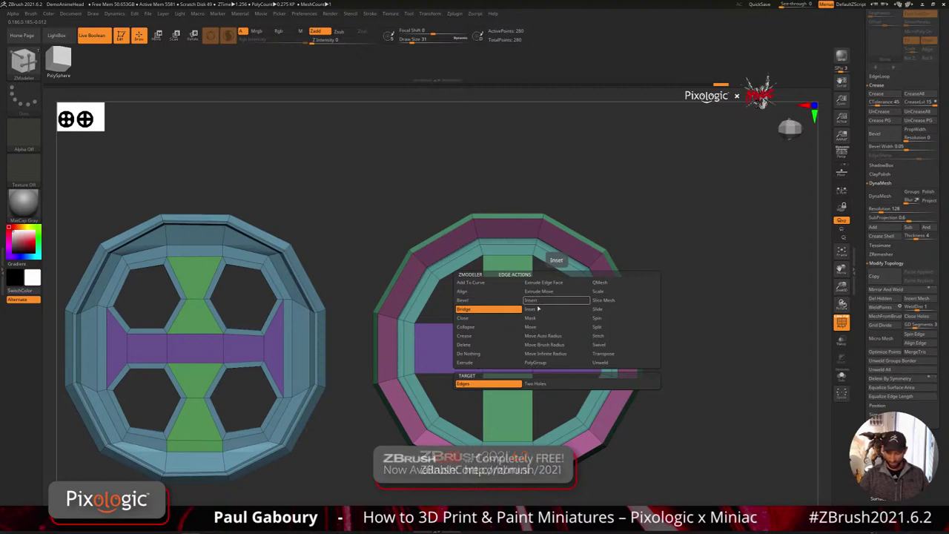
pyautogui.click(488, 309)
pyautogui.click(562, 325)
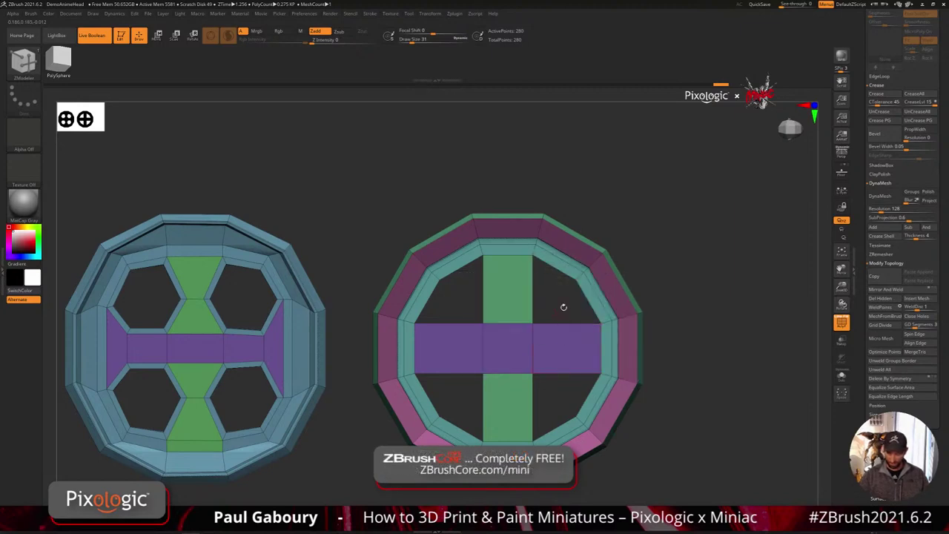
pyautogui.click(560, 271)
pyautogui.click(450, 323)
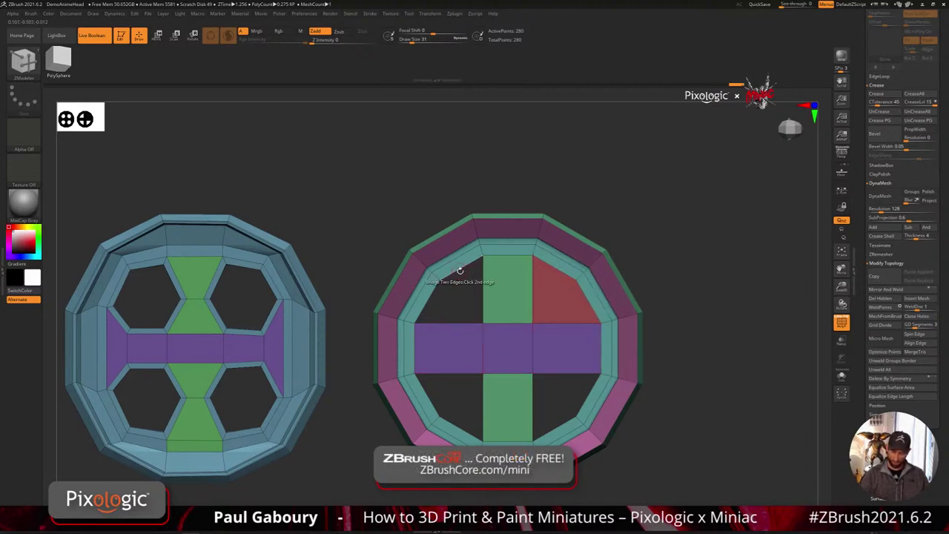
pyautogui.click(456, 269)
pyautogui.click(463, 374)
pyautogui.click(454, 438)
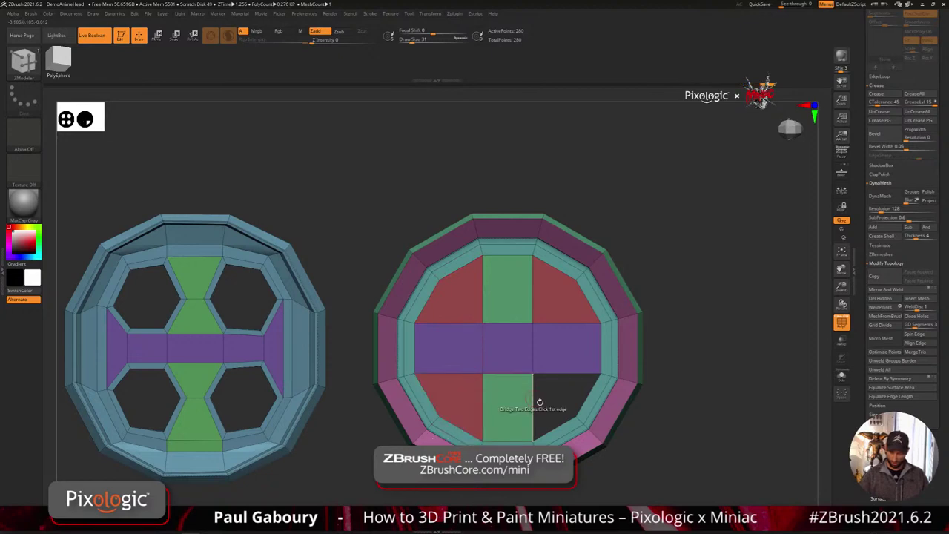
pyautogui.click(563, 374)
pyautogui.click(563, 438)
pyautogui.keyDown('ctrl'); pyautogui.moveTo(660, 430); pyautogui.dragTo(652, 417, button='right'); pyautogui.keyUp('ctrl')
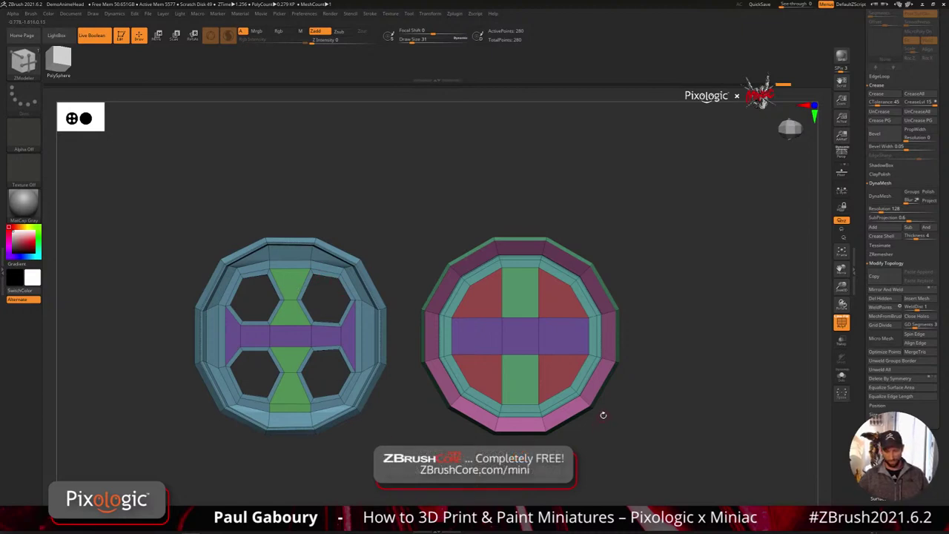
pyautogui.moveTo(602, 413); pyautogui.dragTo(602, 427)
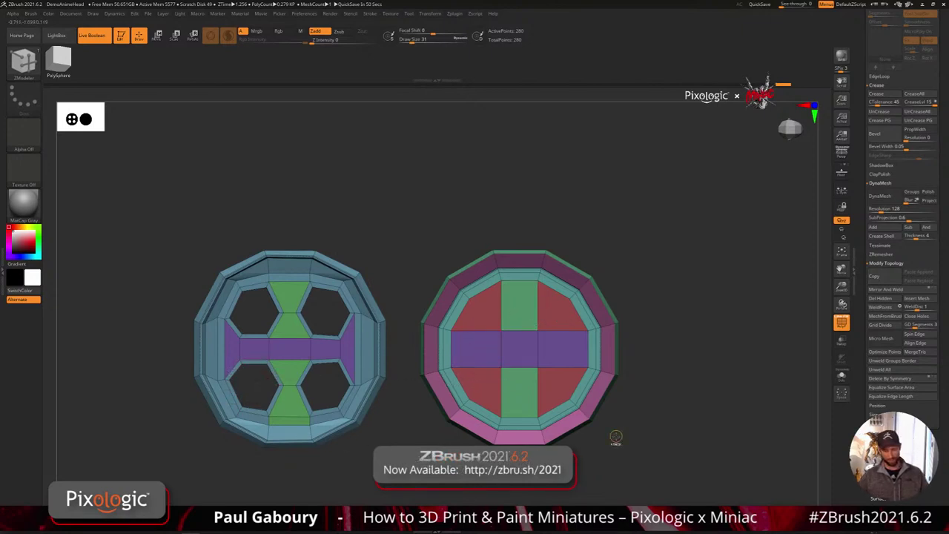
# - Undo the four bridges that fill the holes around the cross
pyautogui.hotkey('ctrl', 'z')
pyautogui.hotkey('ctrl', 'z')
pyautogui.hotkey('ctrl', 'z')
pyautogui.hotkey('ctrl', 'z')
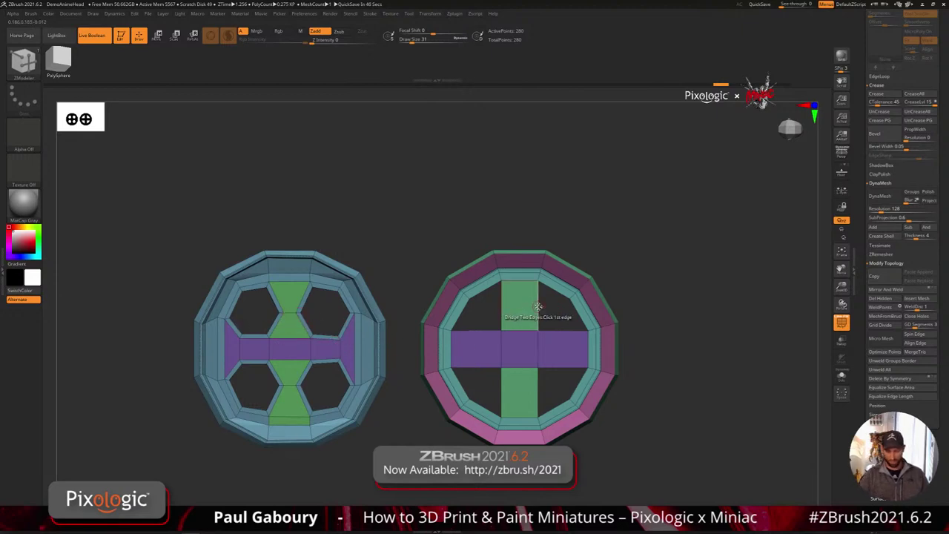
# - With the Insert Multiple EdgeLoops action, add a crosswise edge loop midway along each arm of the disc's cross
pyautogui.press('space')
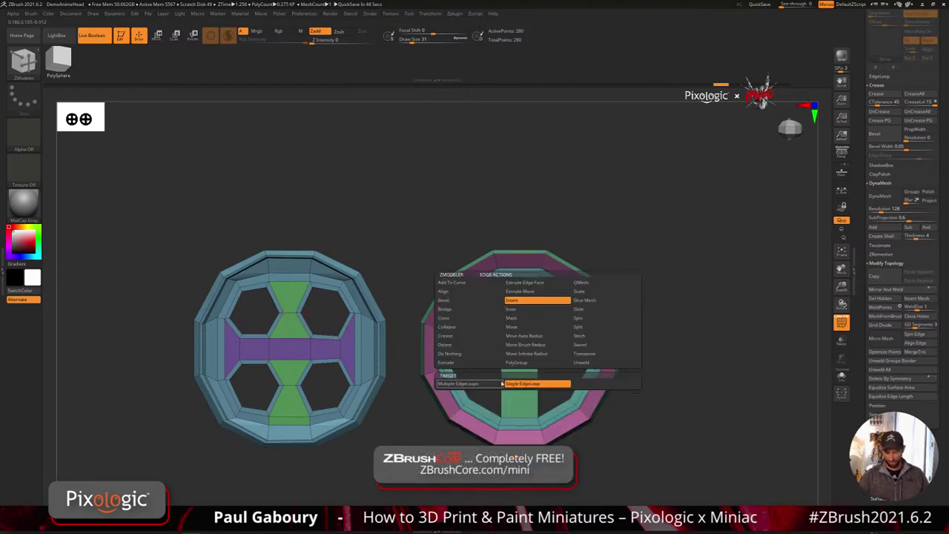
pyautogui.click(502, 385)
pyautogui.click(546, 405)
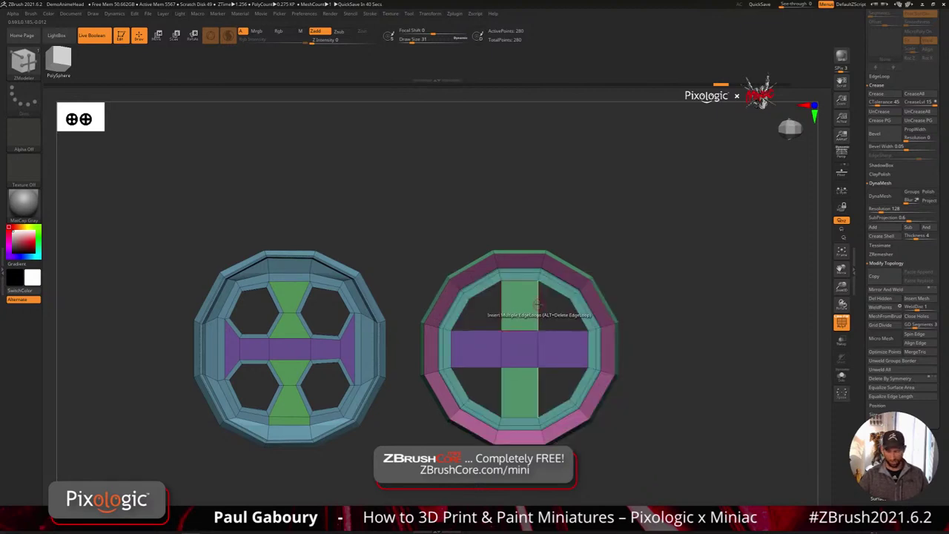
pyautogui.click(538, 304)
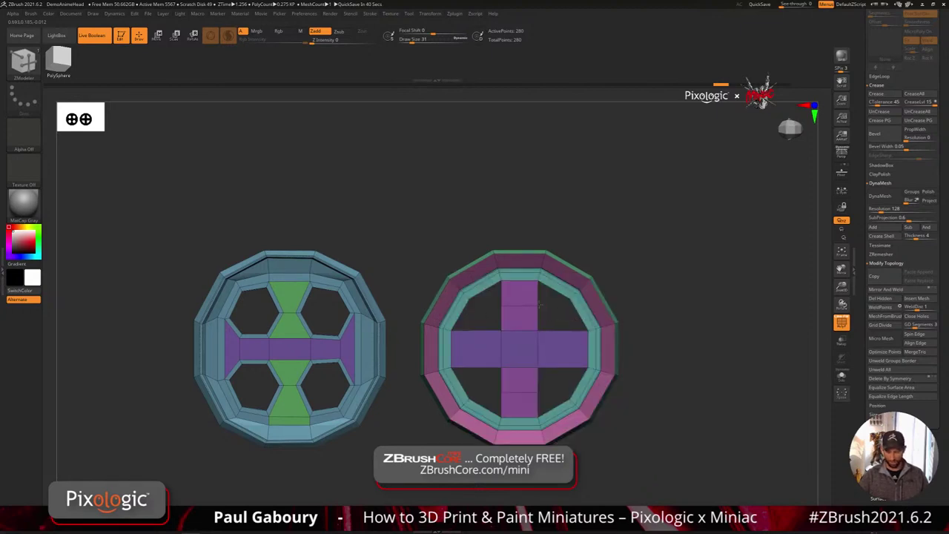
pyautogui.click(558, 371)
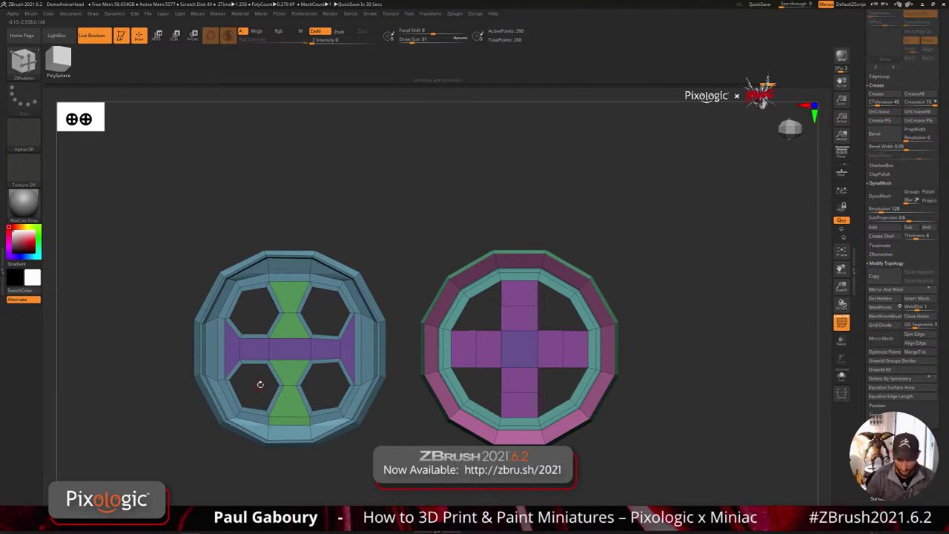
# - Isolate the middle edges of the cross's vertical arms with a mask, scale them horizontally to about 0.6, and clear the mask
pyautogui.press('ctrl')
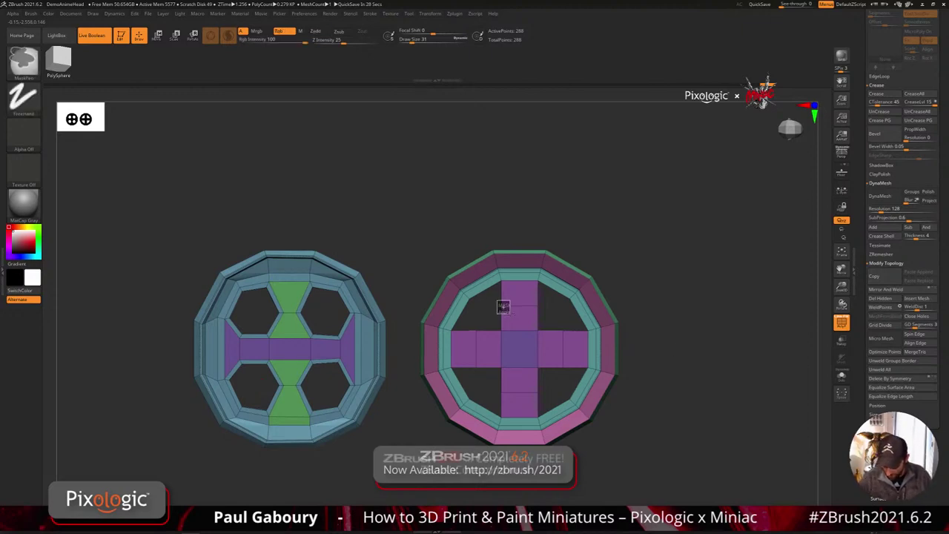
pyautogui.keyDown('ctrl'); pyautogui.keyDown('alt'); pyautogui.moveTo(497, 300); pyautogui.dragTo(548, 318); pyautogui.keyUp('alt'); pyautogui.keyUp('ctrl')
pyautogui.press('w')
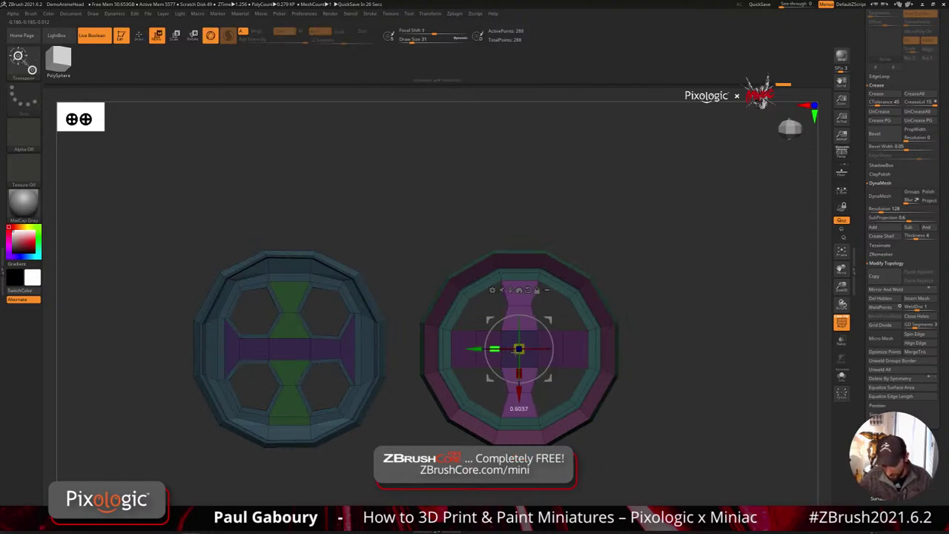
pyautogui.keyDown('ctrl'); pyautogui.moveTo(654, 357); pyautogui.dragTo(666, 369); pyautogui.keyUp('ctrl')
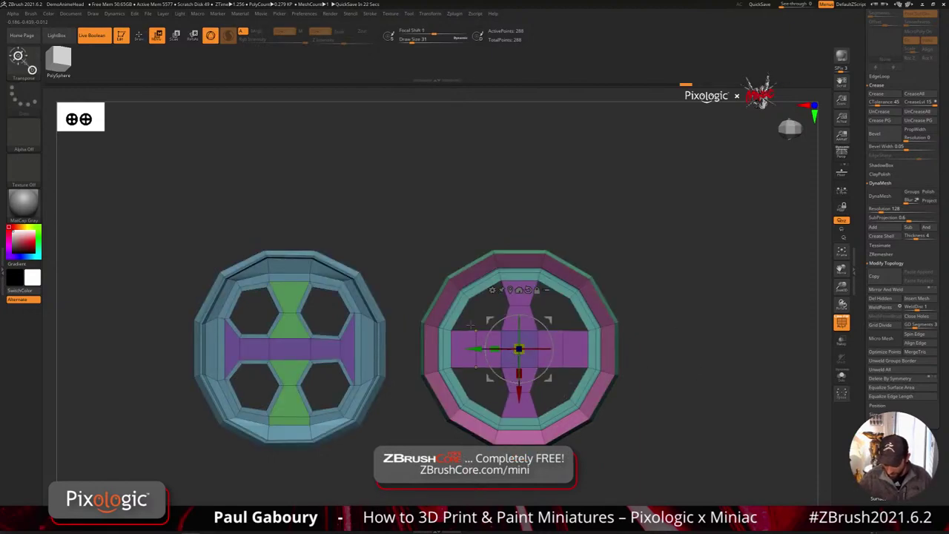
# - Isolate the middle edges of the cross's horizontal arms with a mask, scale them vertically to about 0.59, and clear the mask
pyautogui.keyDown('ctrl'); pyautogui.moveTo(470, 314); pyautogui.dragTo(486, 385); pyautogui.keyUp('ctrl')
pyautogui.keyDown('ctrl'); pyautogui.moveTo(554, 310); pyautogui.dragTo(521, 361); pyautogui.keyUp('ctrl')
pyautogui.keyDown('ctrl'); pyautogui.click(645, 386); pyautogui.keyUp('ctrl')
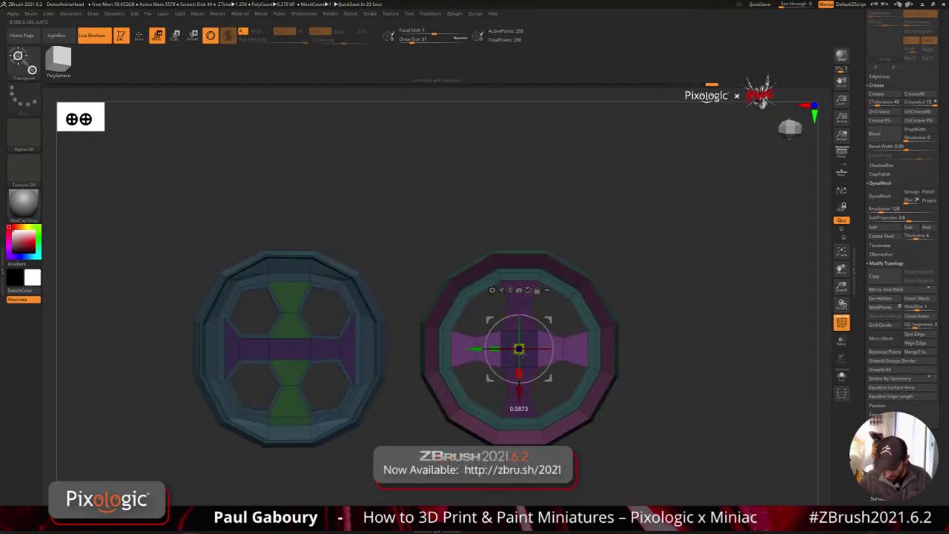
pyautogui.keyDown('ctrl'); pyautogui.click(604, 405); pyautogui.keyUp('ctrl')
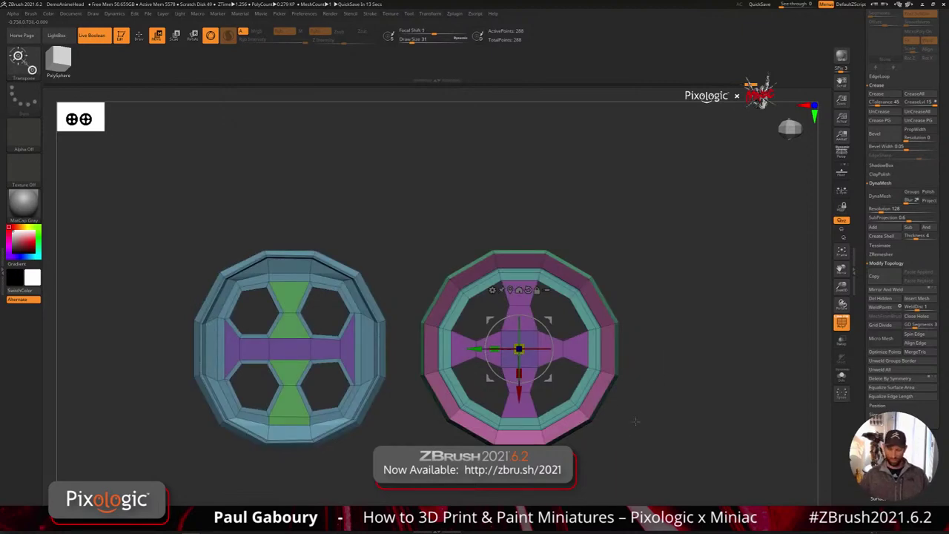
# - Bridge the narrowed cross arms' edges to the disc's inner loop, filling all four holes with segmented red patches
pyautogui.press('q')
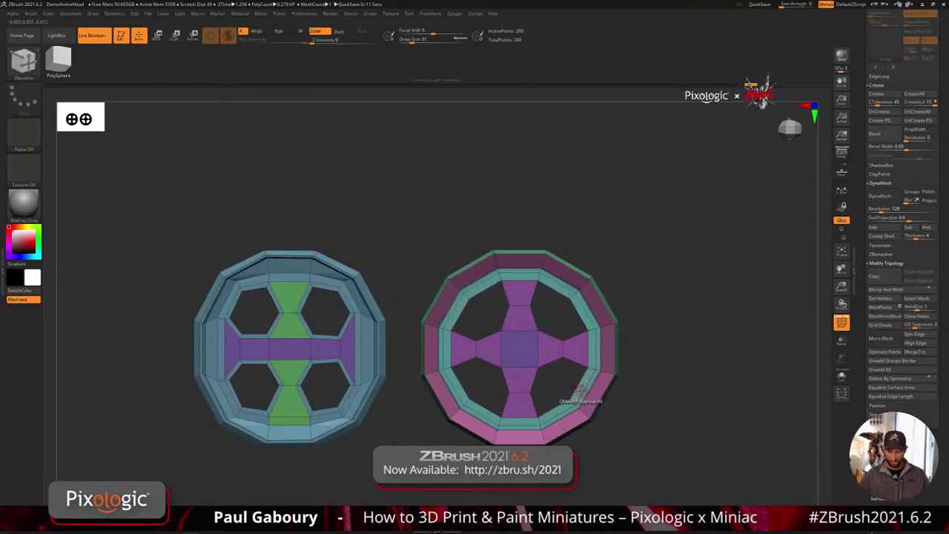
pyautogui.press('space')
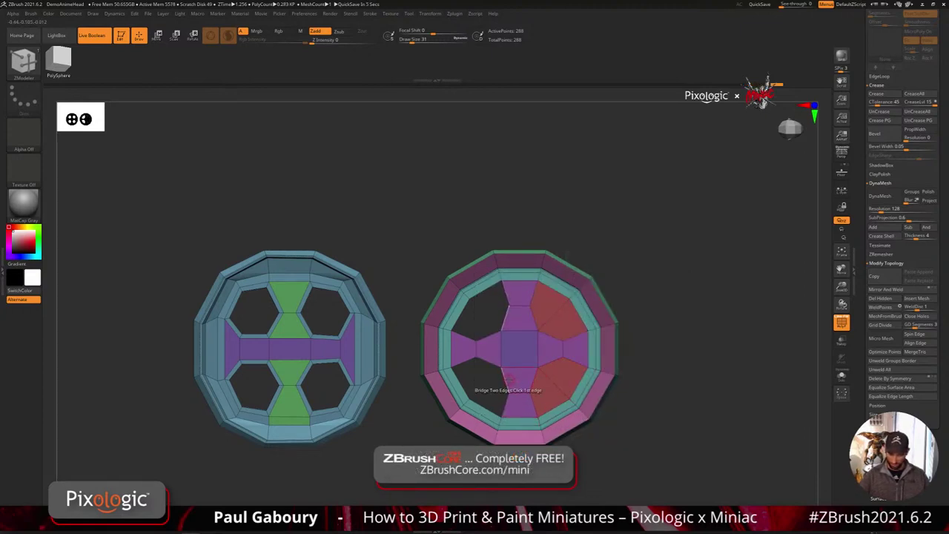
pyautogui.click(496, 379)
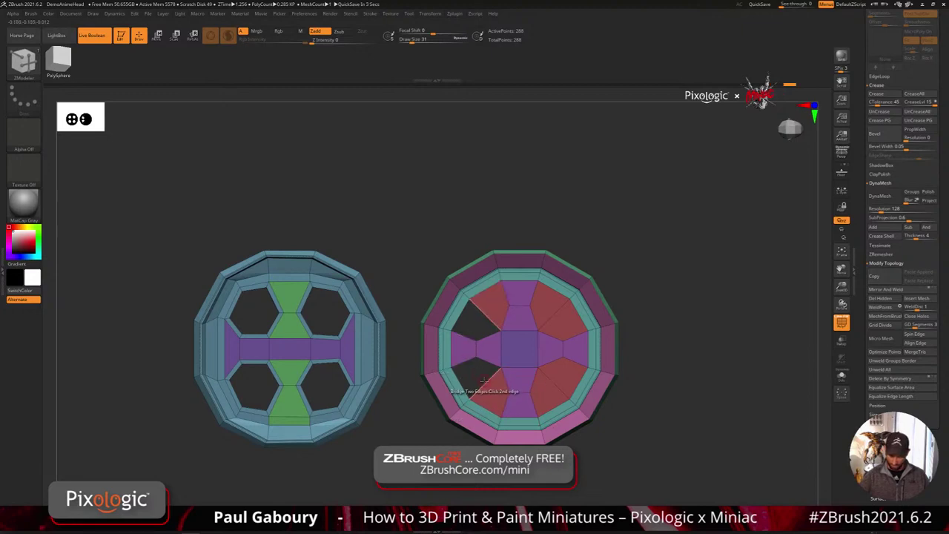
pyautogui.click(484, 380)
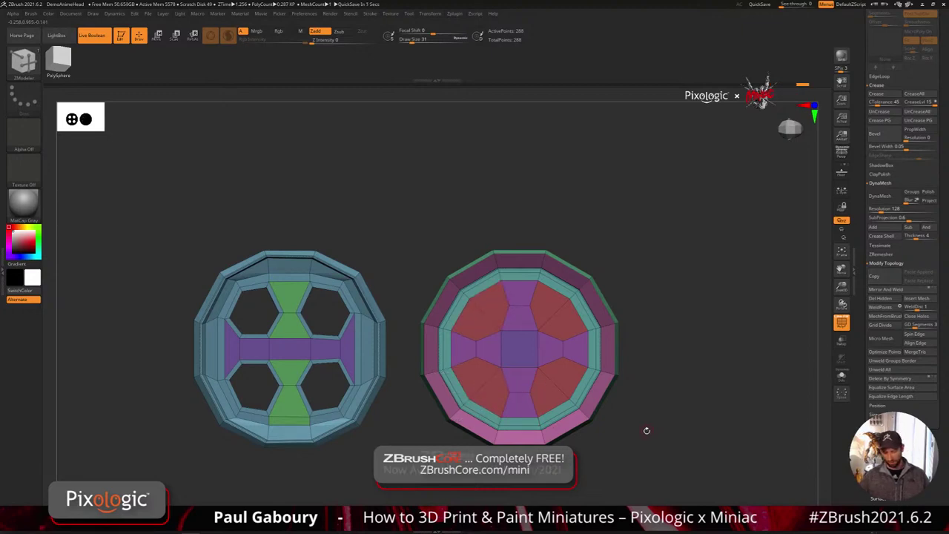
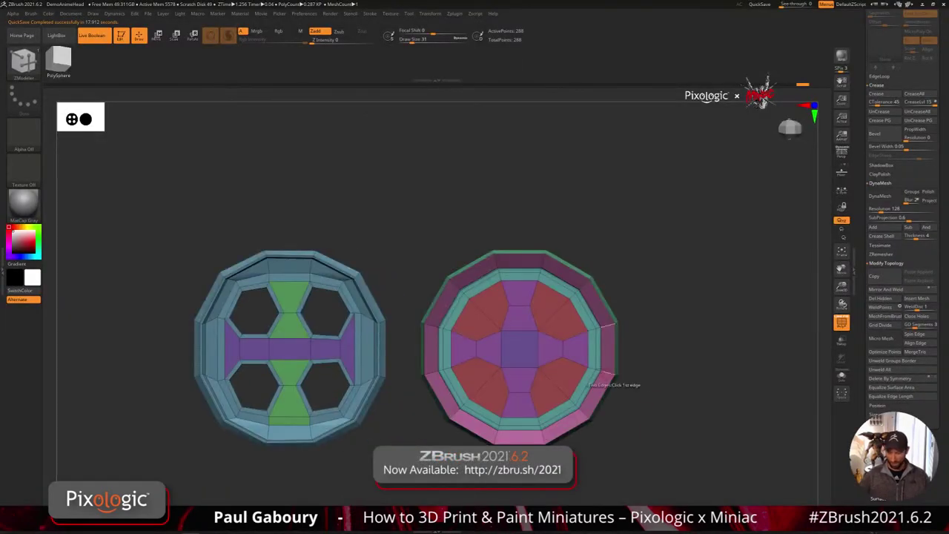
# - Set the ZModeler polygon action to Inset with Polygroup All as its target
pyautogui.press('space')
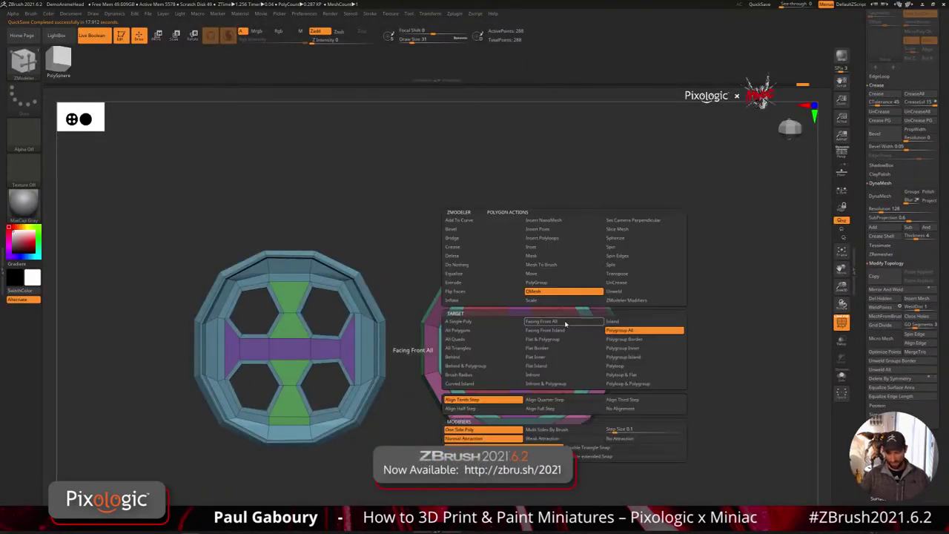
pyautogui.click(564, 246)
pyautogui.click(635, 331)
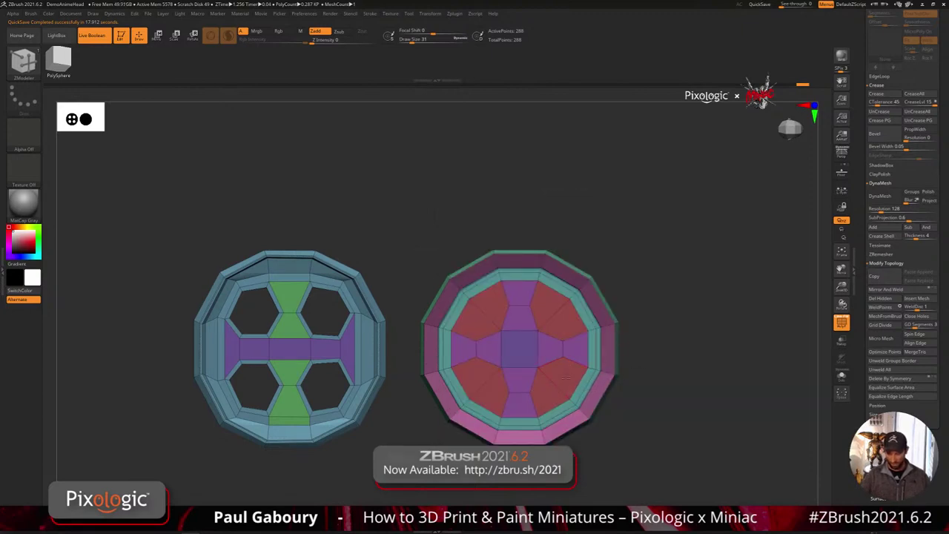
# - Try an inset on the four red hole patches, cycling their polygroup colour, and undo it
pyautogui.press('alt')
pyautogui.moveTo(566, 379); pyautogui.dragTo(565, 374)
pyautogui.press('alt')
pyautogui.press('alt')
pyautogui.press('alt')
pyautogui.press('alt')
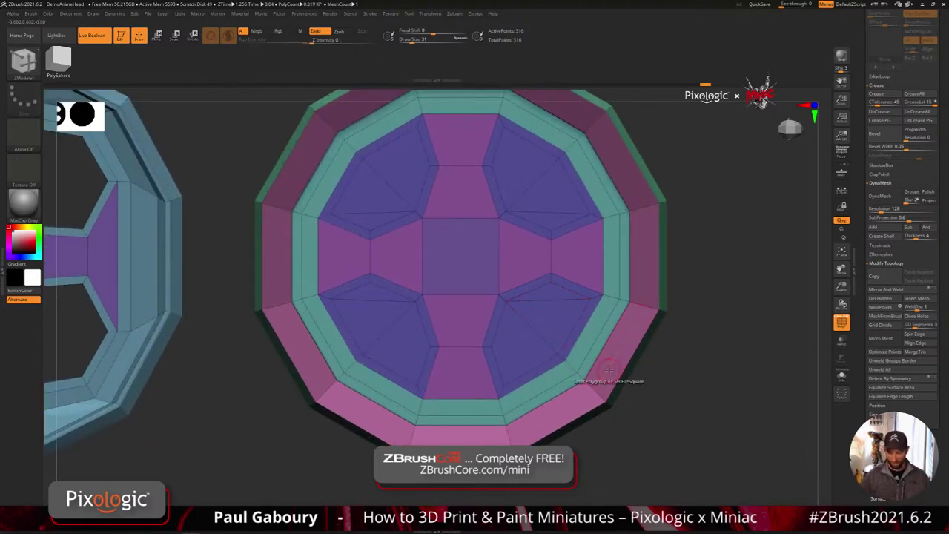
pyautogui.moveTo(670, 408)
pyautogui.keyDown('alt'); pyautogui.mouseDown()
pyautogui.moveTo(672, 423)
pyautogui.moveTo(650, 421)
pyautogui.moveTo(677, 405)
pyautogui.mouseUp(); pyautogui.keyUp('alt')
pyautogui.hotkey('ctrl', 'z')
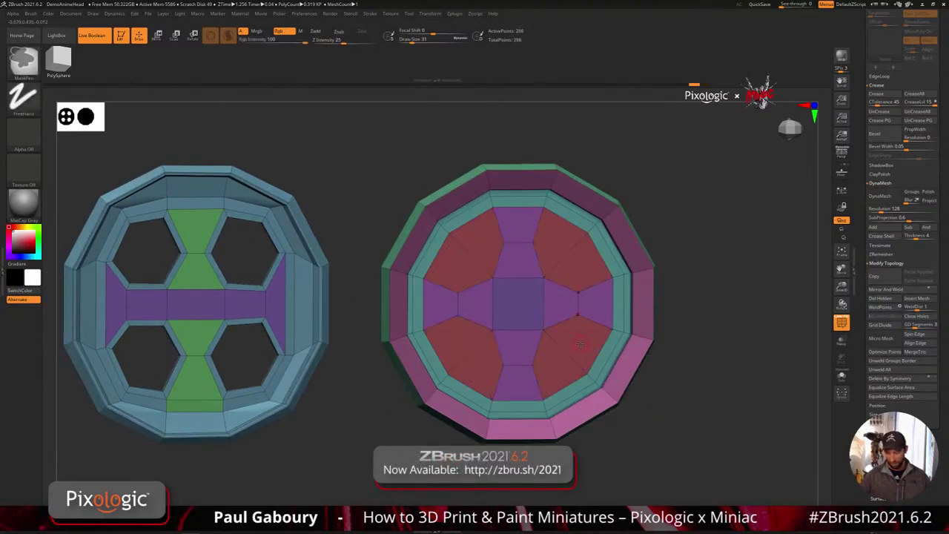
# - Adjust the inset's Custom Equidistant Snap and inset all four hole patches together with a narrow border, giving them a yellow polygroup
pyautogui.press('space')
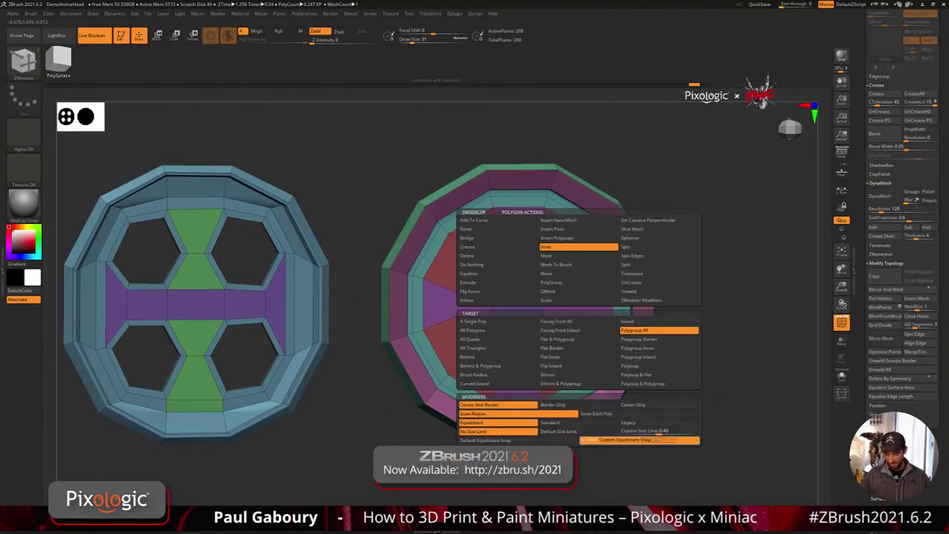
pyautogui.moveTo(650, 439); pyautogui.dragTo(694, 445)
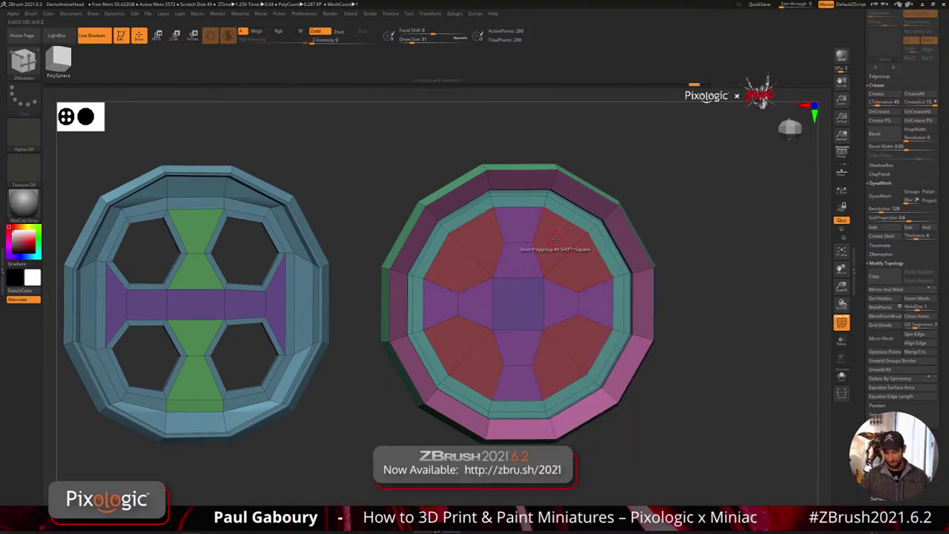
pyautogui.press('space')
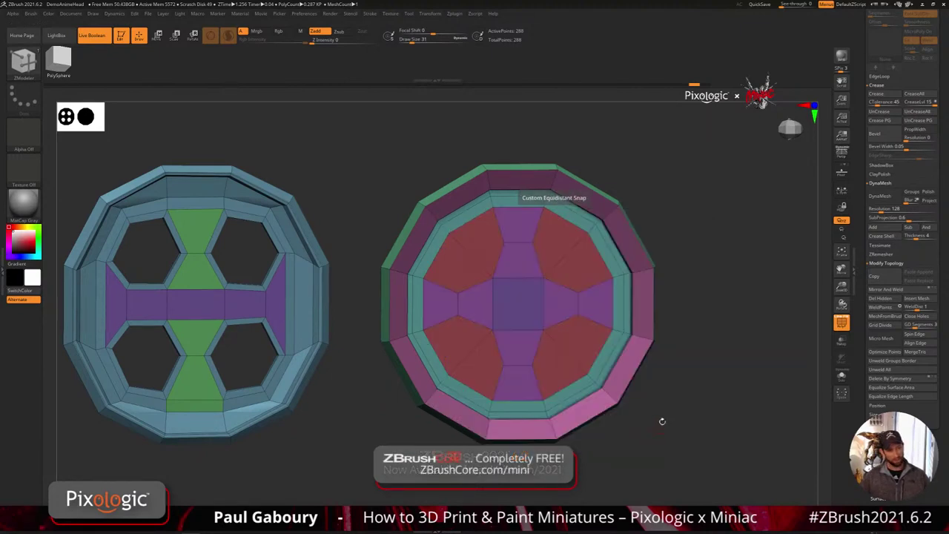
pyautogui.keyDown('alt'); pyautogui.moveTo(733, 321); pyautogui.dragTo(652, 395); pyautogui.keyUp('alt')
pyautogui.press('space')
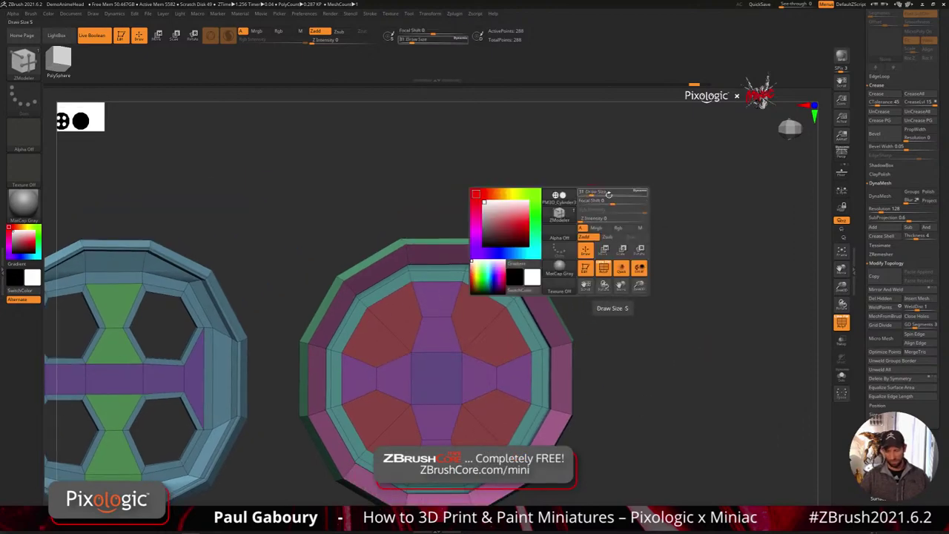
pyautogui.moveTo(517, 283)
pyautogui.mouseDown(button='right')
pyautogui.moveTo(529, 207)
pyautogui.moveTo(505, 273)
pyautogui.mouseUp(button='right')
pyautogui.keyDown('shift'); pyautogui.moveTo(536, 253); pyautogui.dragTo(627, 125); pyautogui.keyUp('shift')
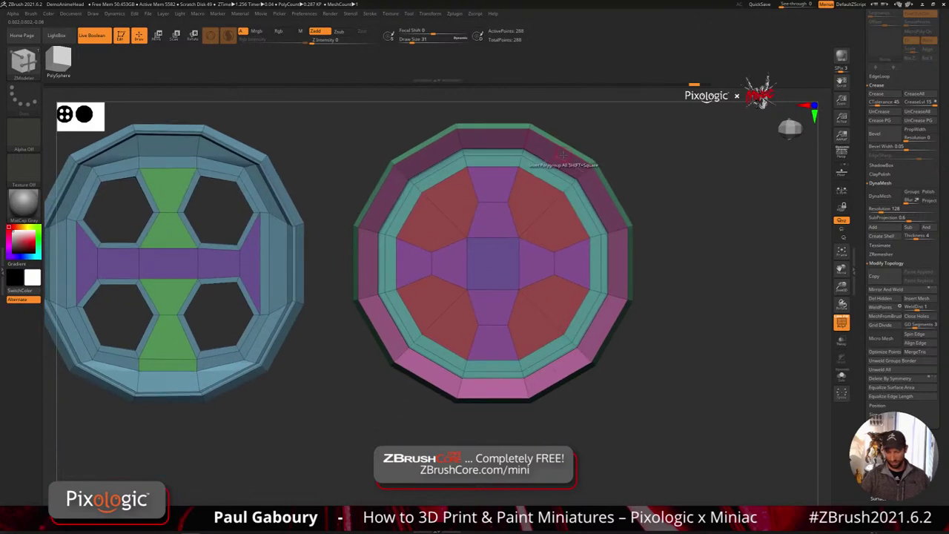
pyautogui.press('space')
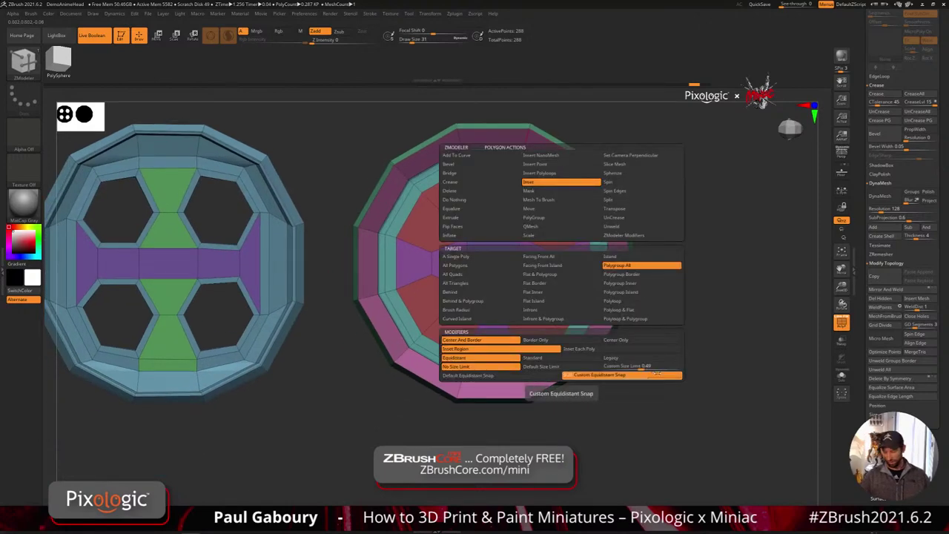
pyautogui.moveTo(563, 301); pyautogui.dragTo(562, 296)
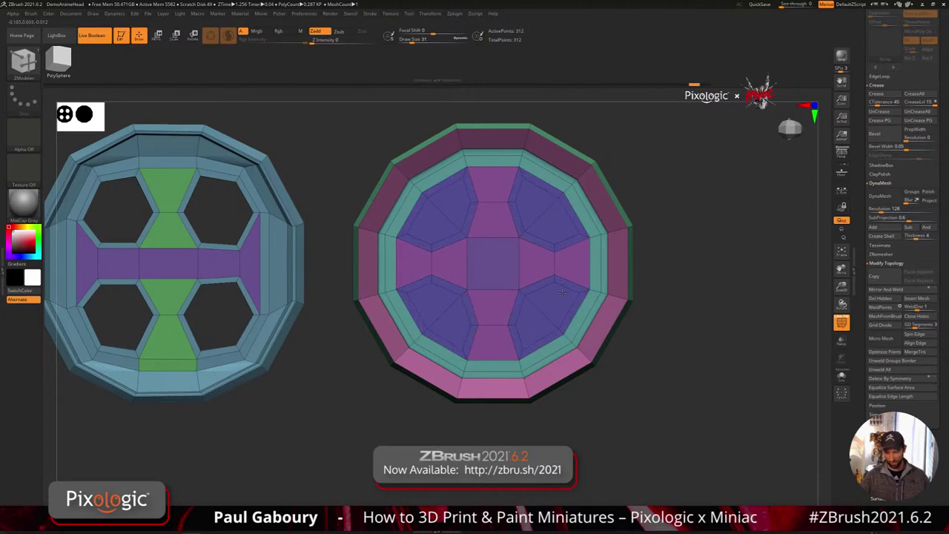
pyautogui.click(562, 293)
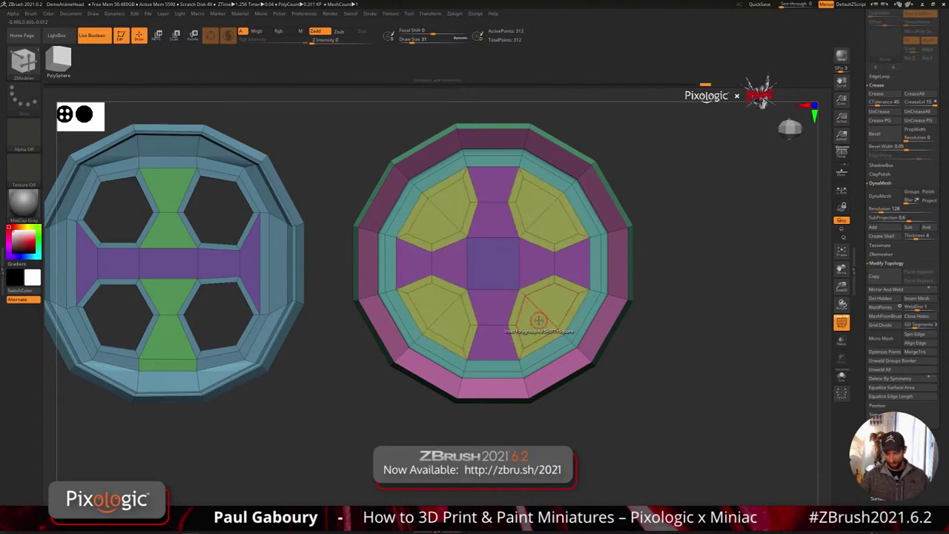
# - Isolate the inner faces of the four hole patches, give them their own polygroup and show the whole mesh again
pyautogui.keyDown('ctrl'); pyautogui.keyDown('shift'); pyautogui.click(537, 310); pyautogui.keyUp('shift'); pyautogui.keyUp('ctrl')
pyautogui.hotkey('ctrl', 'shift', 's')
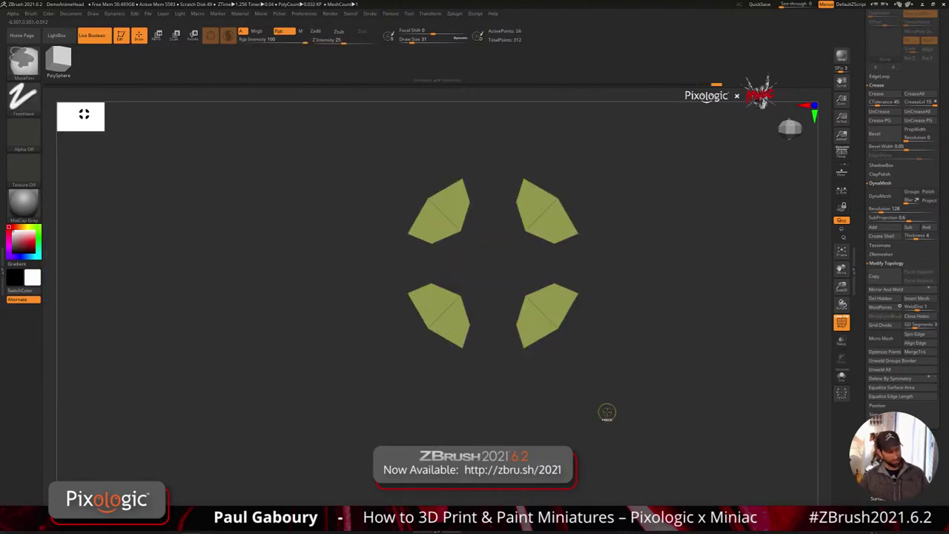
pyautogui.keyDown('ctrl'); pyautogui.keyDown('shift'); pyautogui.click(612, 417); pyautogui.keyUp('shift'); pyautogui.keyUp('ctrl')
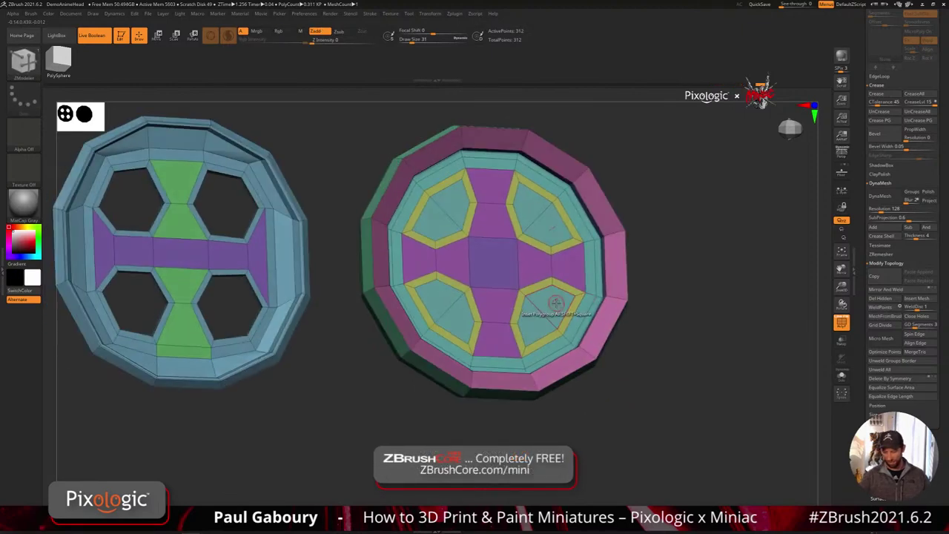
# - Set the polygon action to QMesh with Polygroup All as target and push the four hole patches inward as recesses
pyautogui.press('space')
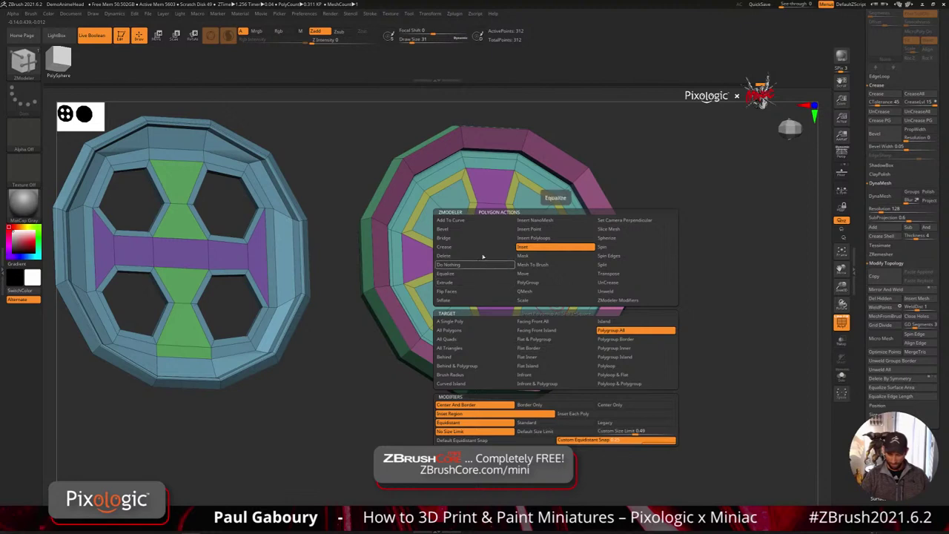
pyautogui.click(583, 290)
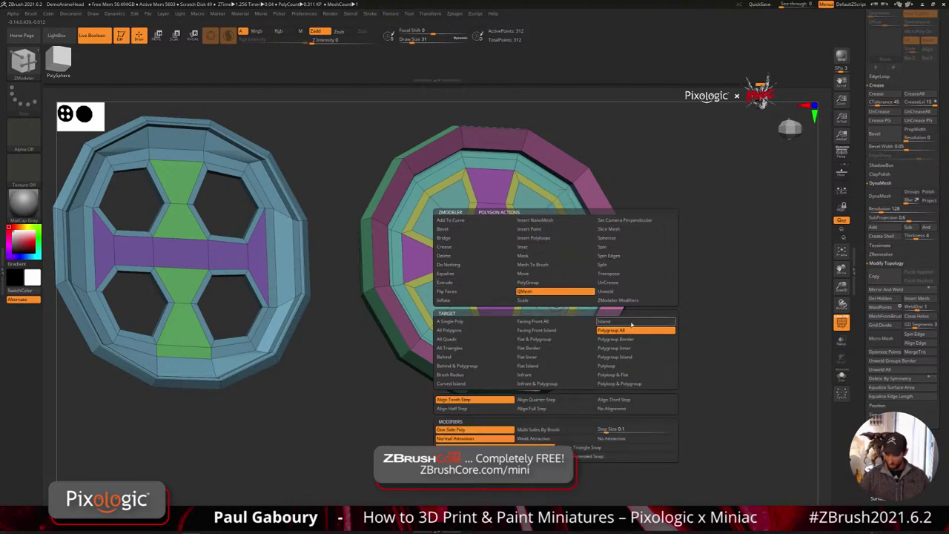
pyautogui.moveTo(561, 303); pyautogui.dragTo(445, 417)
pyautogui.press('alt')
pyautogui.press('alt')
pyautogui.press('alt')
pyautogui.press('alt')
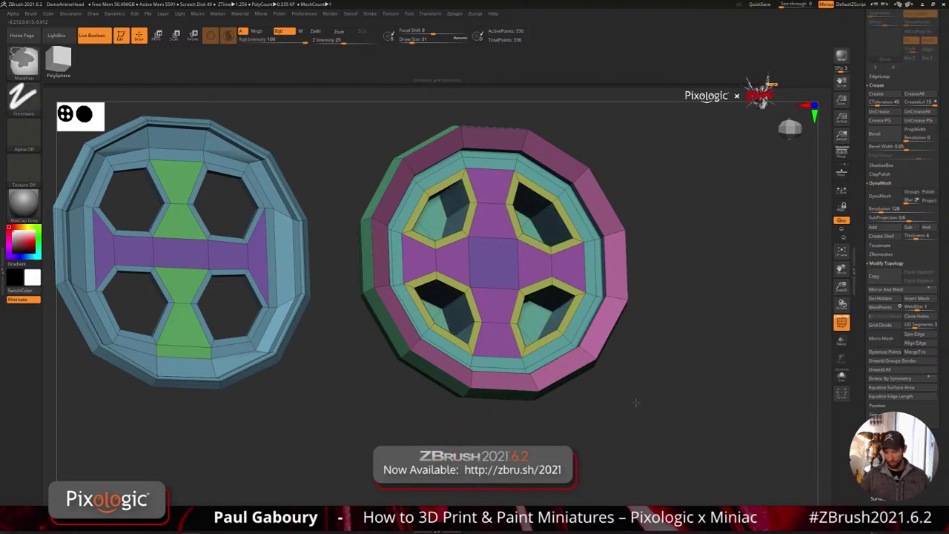
pyautogui.keyDown('ctrl'); pyautogui.moveTo(636, 402); pyautogui.dragTo(613, 392, button='right'); pyautogui.keyUp('ctrl')
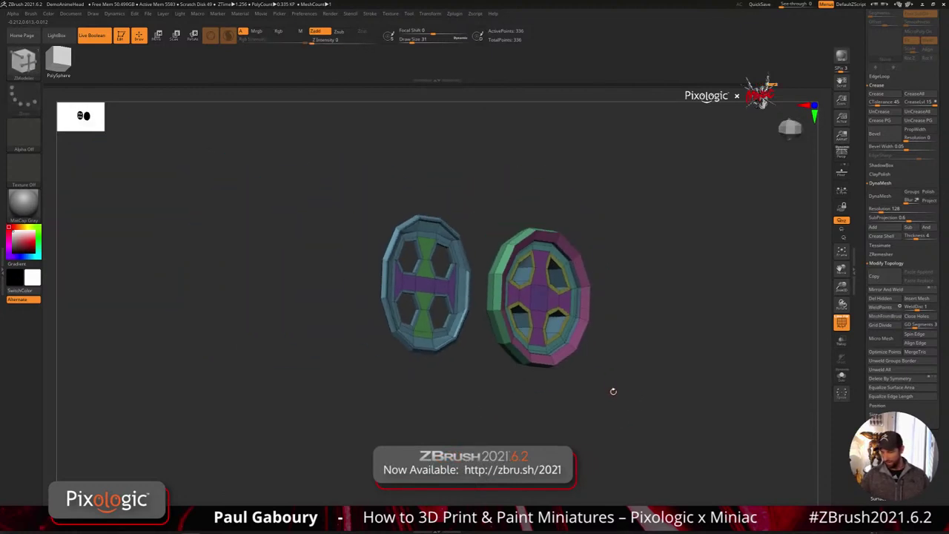
pyautogui.keyDown('shift'); pyautogui.moveTo(614, 391); pyautogui.dragTo(612, 374); pyautogui.keyUp('shift')
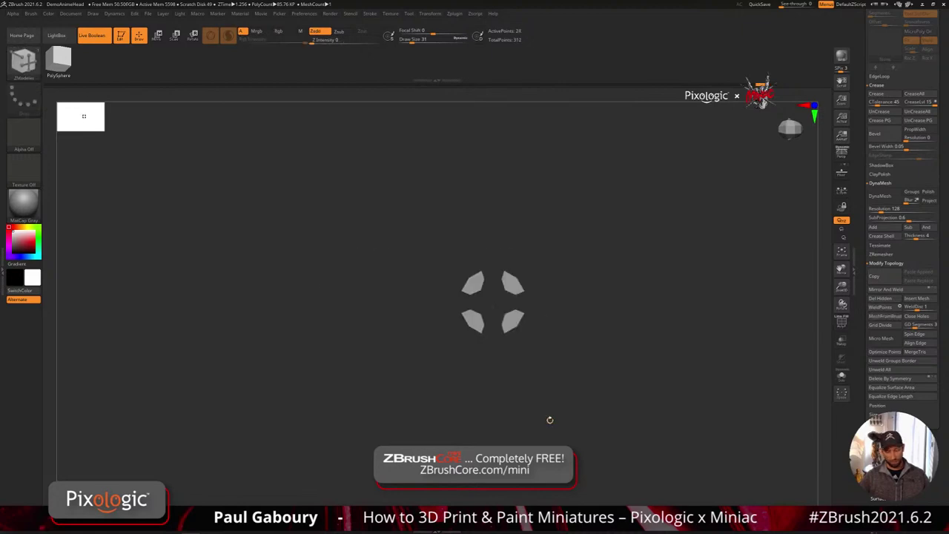
# - Show all geometry with PolyFrame on and undo the disc's edits back to the straight-armed cross with open holes
pyautogui.keyDown('ctrl'); pyautogui.keyDown('shift'); pyautogui.click(623, 389); pyautogui.keyUp('shift'); pyautogui.keyUp('ctrl')
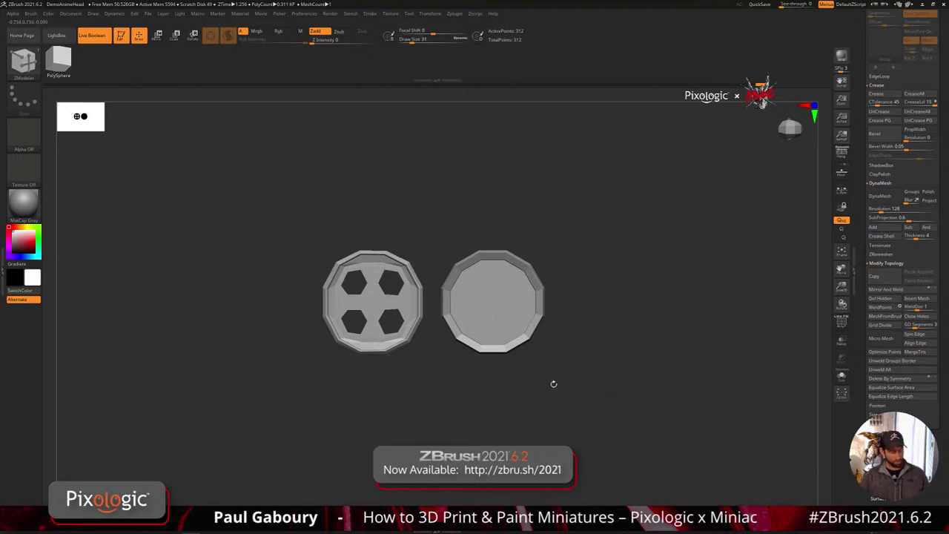
pyautogui.keyDown('ctrl'); pyautogui.keyDown('shift'); pyautogui.moveTo(553, 384); pyautogui.dragTo(555, 398); pyautogui.keyUp('shift'); pyautogui.keyUp('ctrl')
pyautogui.hotkey('shift', 'f')
pyautogui.hotkey('ctrl', 'w')
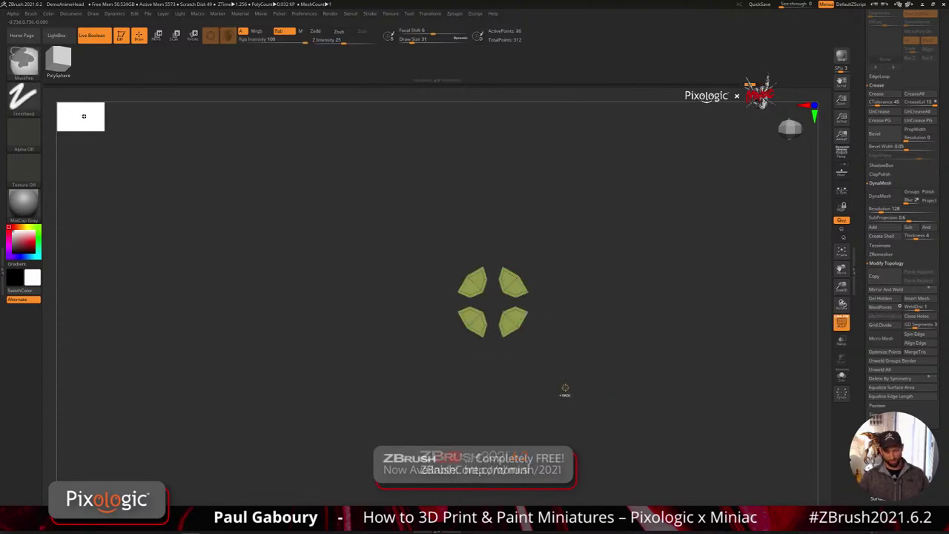
pyautogui.keyDown('ctrl'); pyautogui.keyDown('shift'); pyautogui.click(563, 387); pyautogui.keyUp('shift'); pyautogui.keyUp('ctrl')
pyautogui.hotkey('ctrl', 'z')
pyautogui.hotkey('ctrl', 'z')
pyautogui.hotkey('ctrl', 'z')
pyautogui.hotkey('ctrl', 'z')
pyautogui.hotkey('ctrl', 'z')
pyautogui.hotkey('ctrl', 'z')
pyautogui.hotkey('ctrl', 'z')
pyautogui.hotkey('ctrl', 'z')
pyautogui.hotkey('ctrl', 'z')
pyautogui.hotkey('ctrl', 'z')
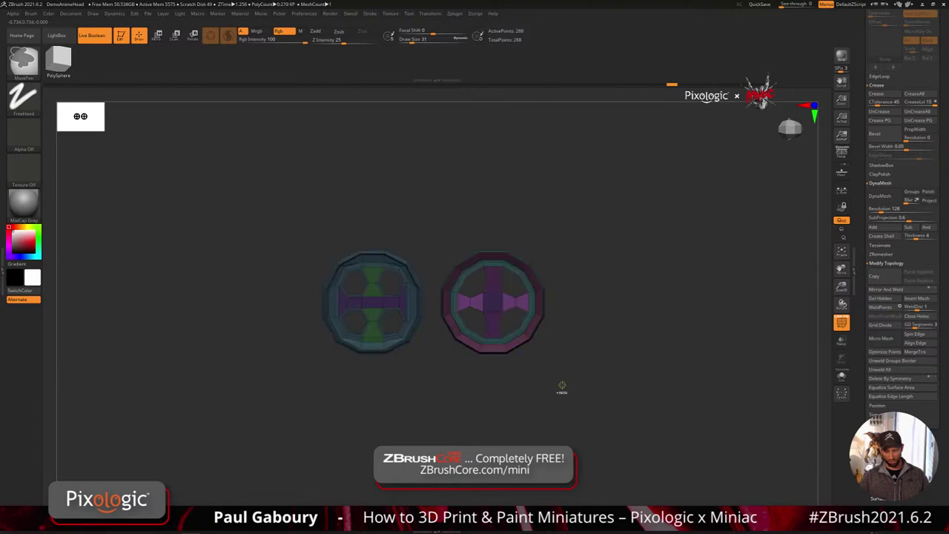
pyautogui.hotkey('ctrl', 'z')
pyautogui.hotkey('ctrl', 'z')
pyautogui.hotkey('ctrl', 'z')
pyautogui.hotkey('ctrl', 'z')
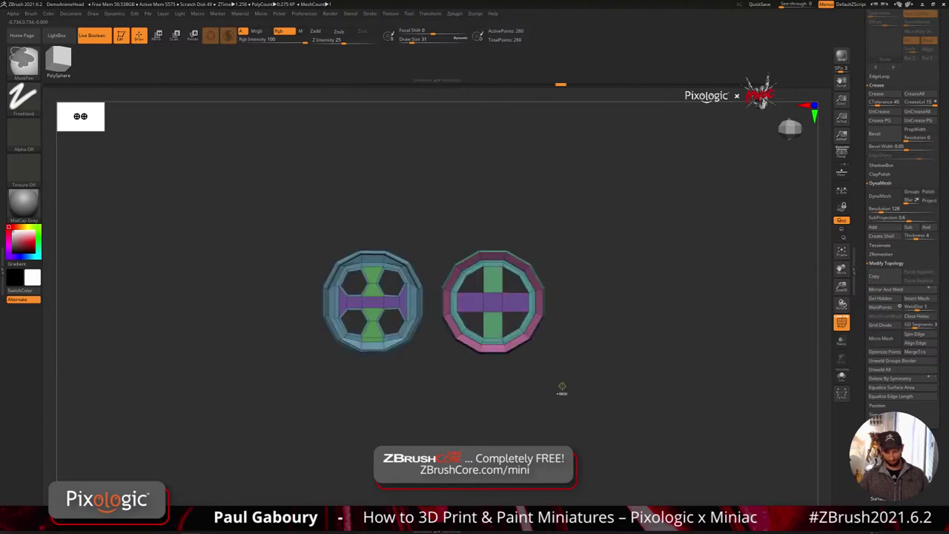
pyautogui.keyDown('ctrl'); pyautogui.keyDown('shift'); pyautogui.click(567, 387); pyautogui.keyUp('shift'); pyautogui.keyUp('ctrl')
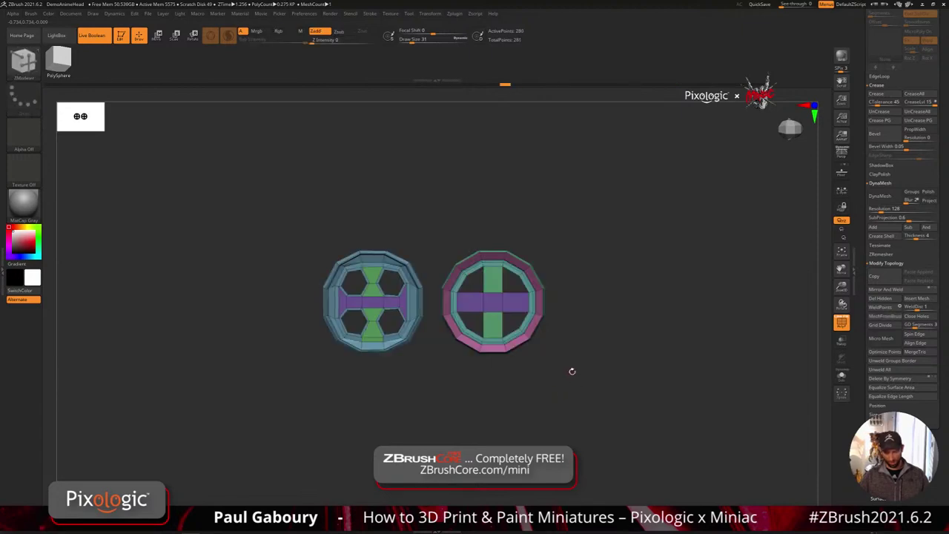
# - Weld the identical points of the mesh with the Modify Topology options
pyautogui.moveTo(572, 371)
pyautogui.keyDown('alt'); pyautogui.mouseDown()
pyautogui.moveTo(566, 388)
pyautogui.moveTo(588, 394)
pyautogui.mouseUp(); pyautogui.keyUp('alt')
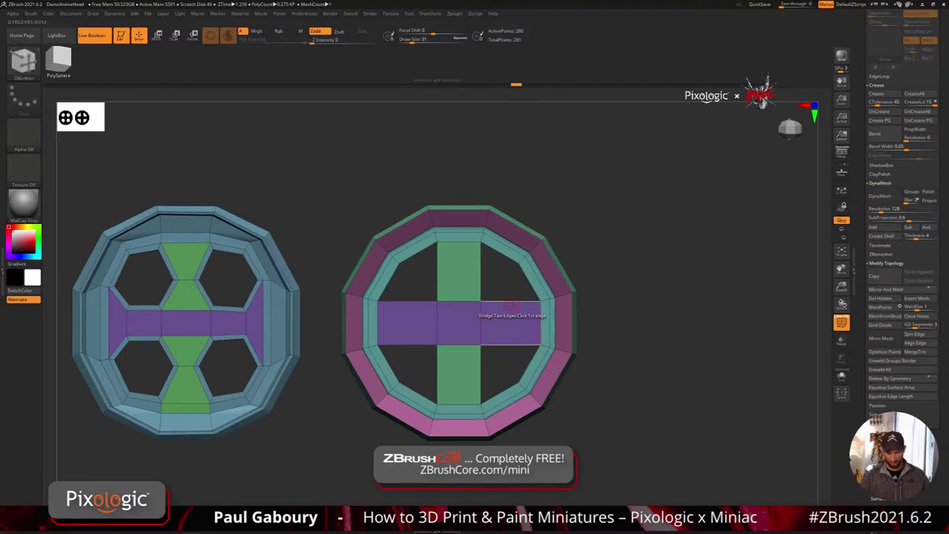
pyautogui.press('space')
pyautogui.press('space')
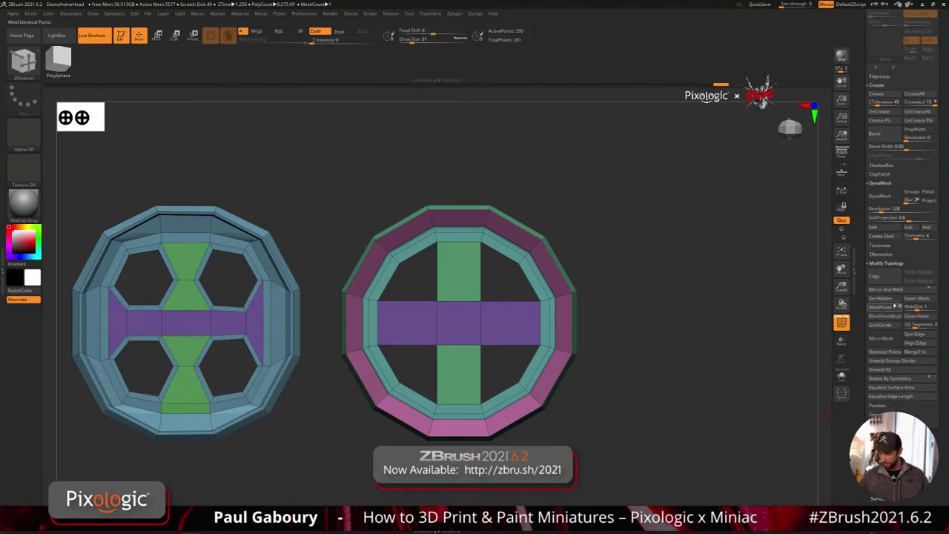
pyautogui.click(887, 263)
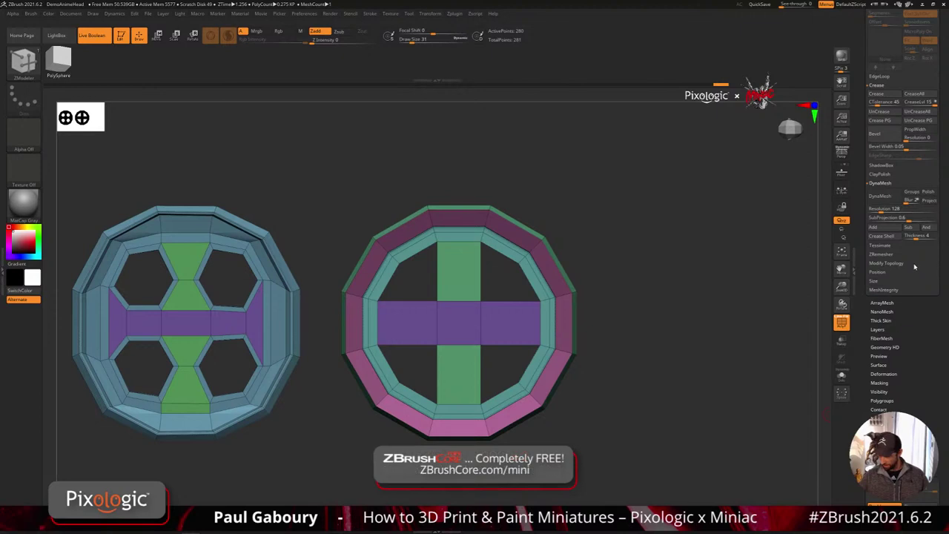
pyautogui.click(914, 265)
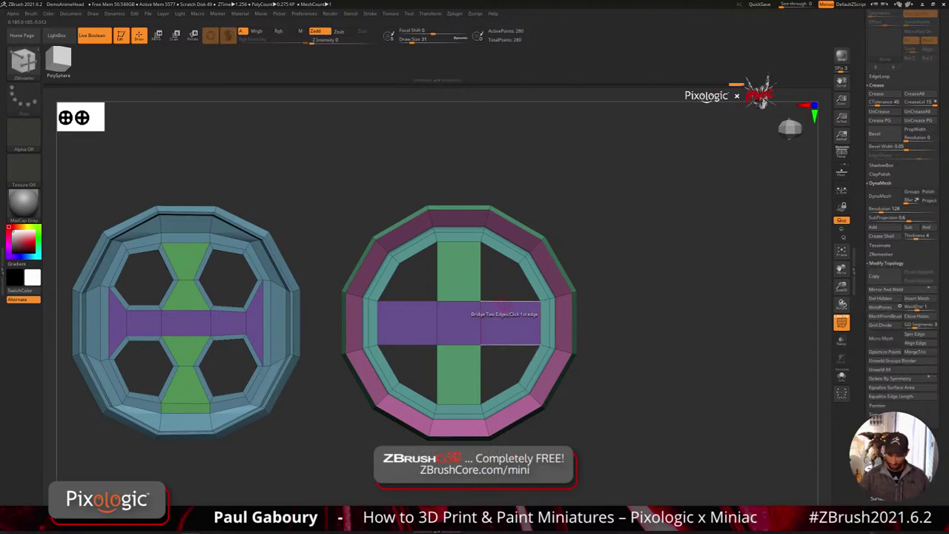
# - Try to bridge the horizontal cross arm's upper edge to the disc's inner loop with the Two Edges bridge
pyautogui.click(504, 254)
pyautogui.moveTo(506, 260); pyautogui.dragTo(602, 359, button='right')
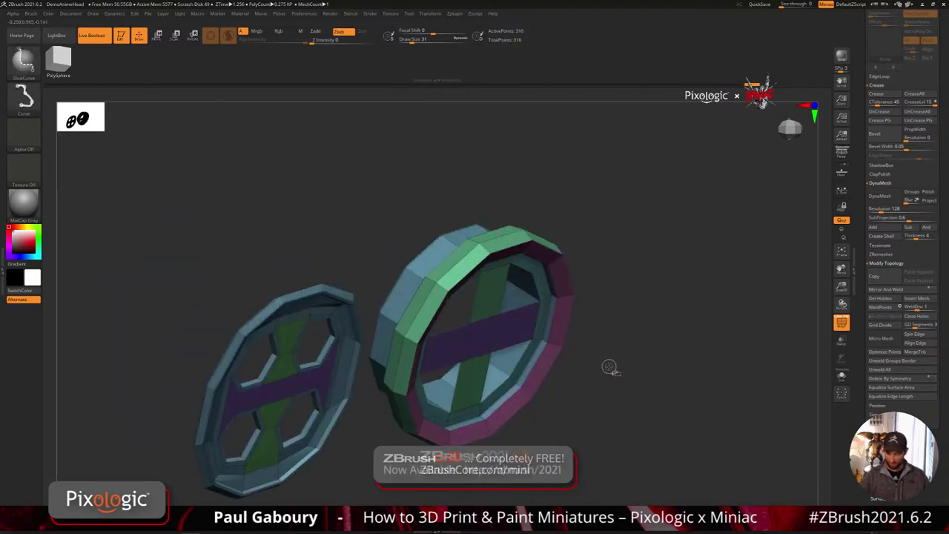
pyautogui.moveTo(611, 394); pyautogui.dragTo(597, 373)
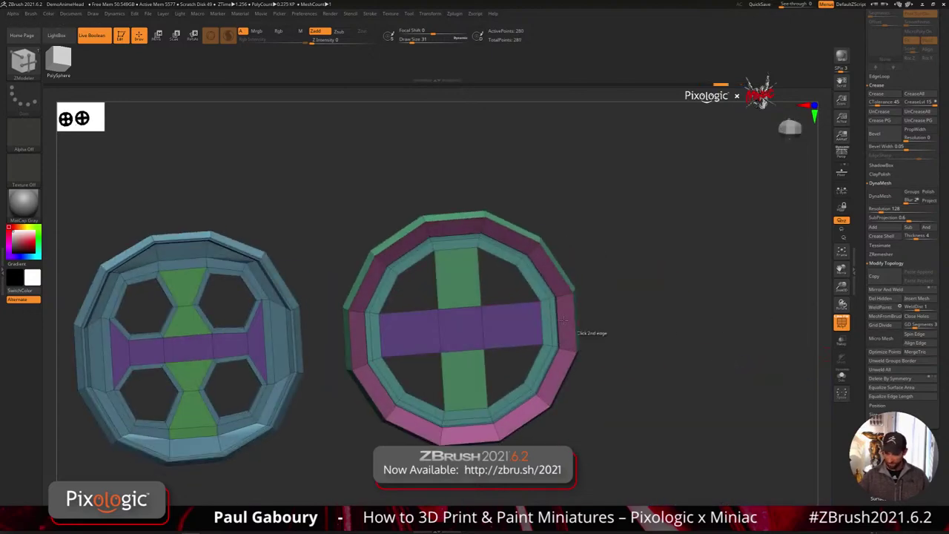
pyautogui.moveTo(511, 258); pyautogui.dragTo(556, 314, button='right')
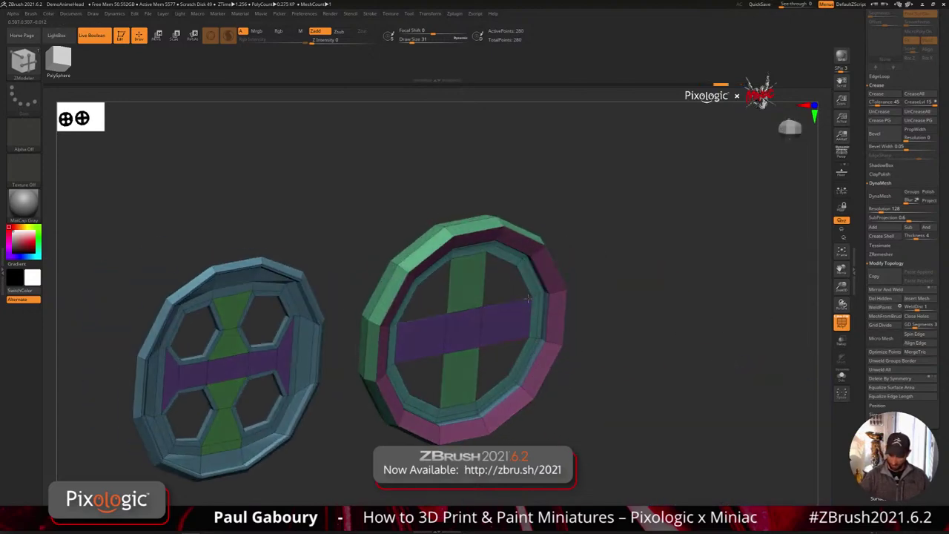
pyautogui.click(506, 300)
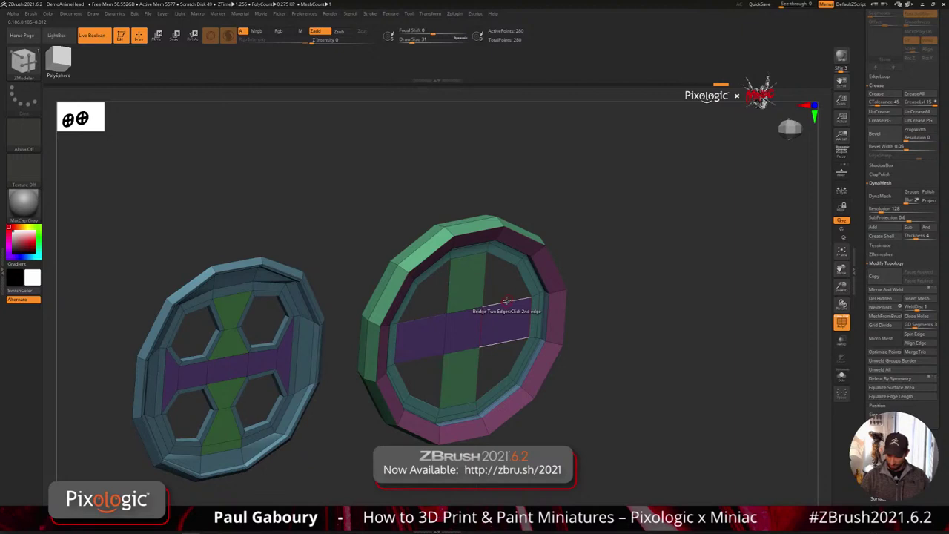
pyautogui.keyDown('shift'); pyautogui.moveTo(632, 378); pyautogui.dragTo(623, 362); pyautogui.keyUp('shift')
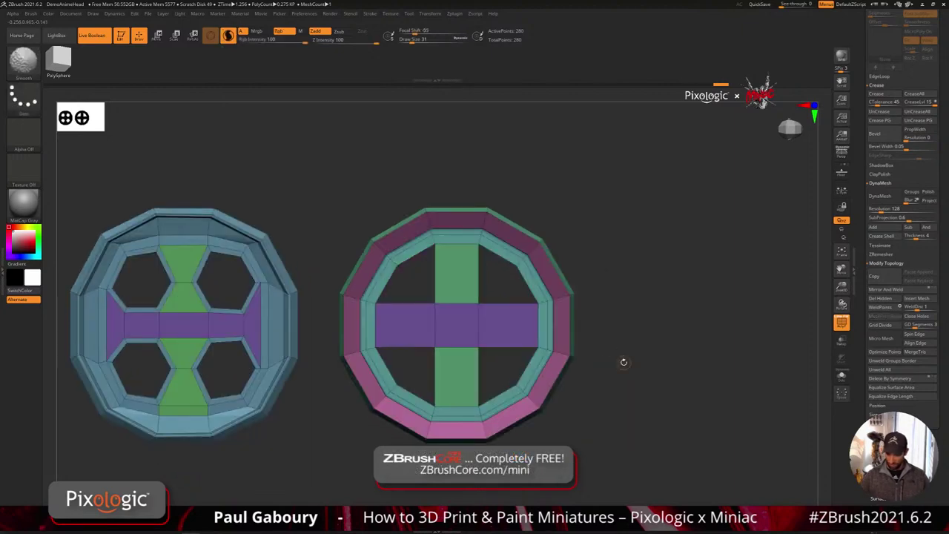
# - Undo the latest changes, show the whole mesh again and weld its identical points
pyautogui.hotkey('ctrl', 'z')
pyautogui.hotkey('ctrl', 'z')
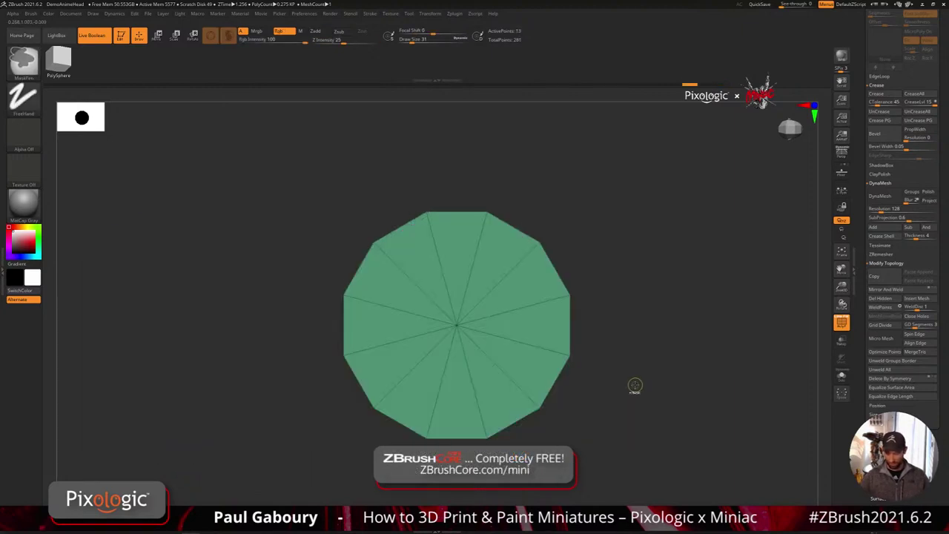
pyautogui.keyDown('ctrl'); pyautogui.keyDown('shift'); pyautogui.click(636, 386); pyautogui.keyUp('shift'); pyautogui.keyUp('ctrl')
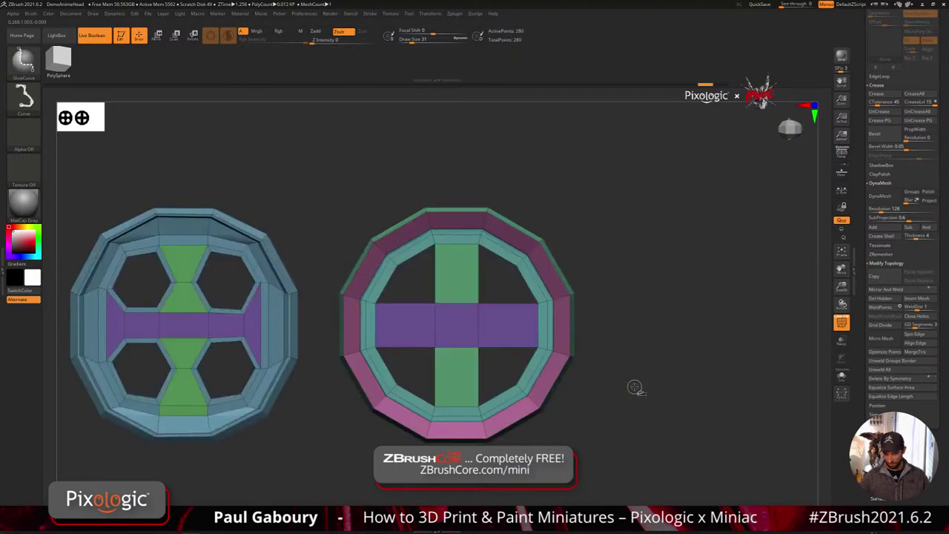
pyautogui.moveTo(636, 387)
pyautogui.mouseDown()
pyautogui.moveTo(703, 388)
pyautogui.moveTo(723, 431)
pyautogui.moveTo(671, 423)
pyautogui.moveTo(701, 419)
pyautogui.mouseUp()
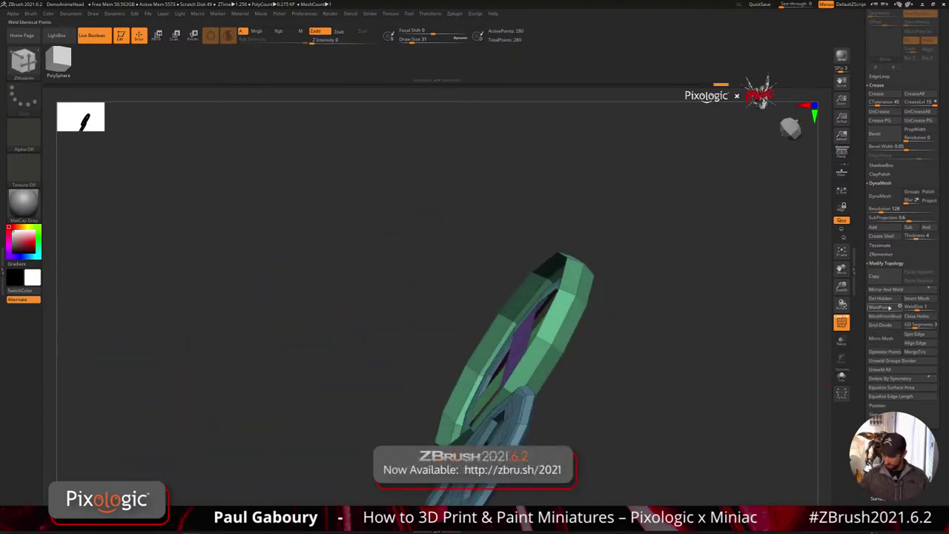
pyautogui.click(890, 301)
# - Bridge the straight cross arms' edges to the disc's inner loop, closing all four holes with red patches
pyautogui.keyDown('shift'); pyautogui.moveTo(666, 393); pyautogui.dragTo(612, 396); pyautogui.keyUp('shift')
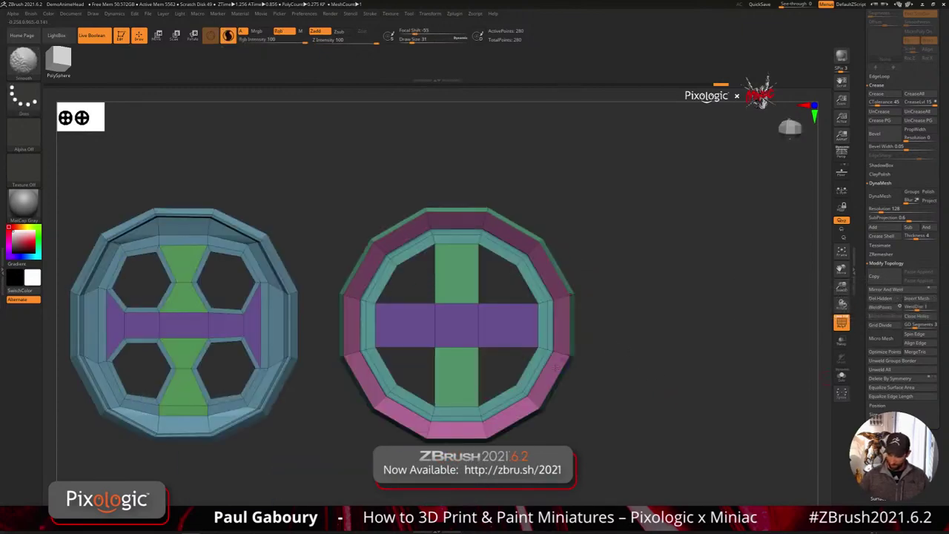
pyautogui.click(505, 347)
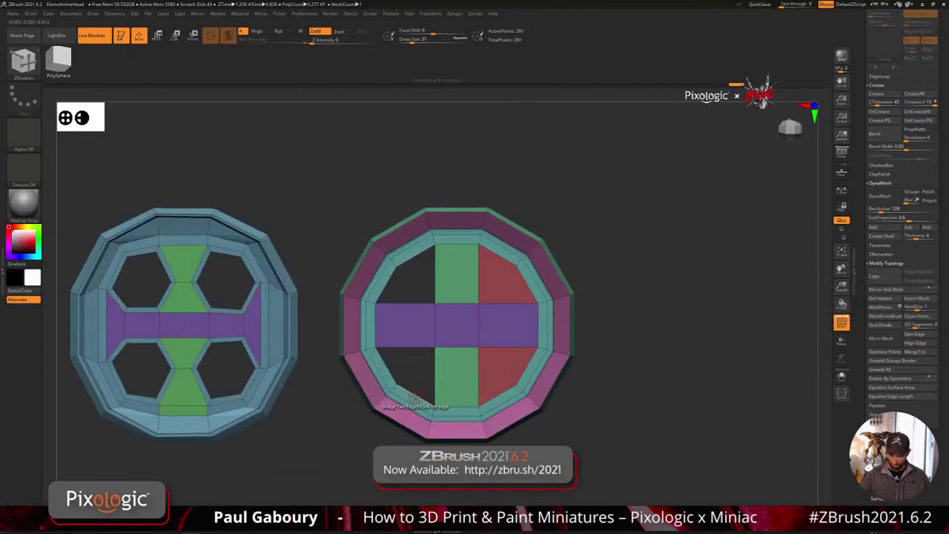
pyautogui.click(416, 348)
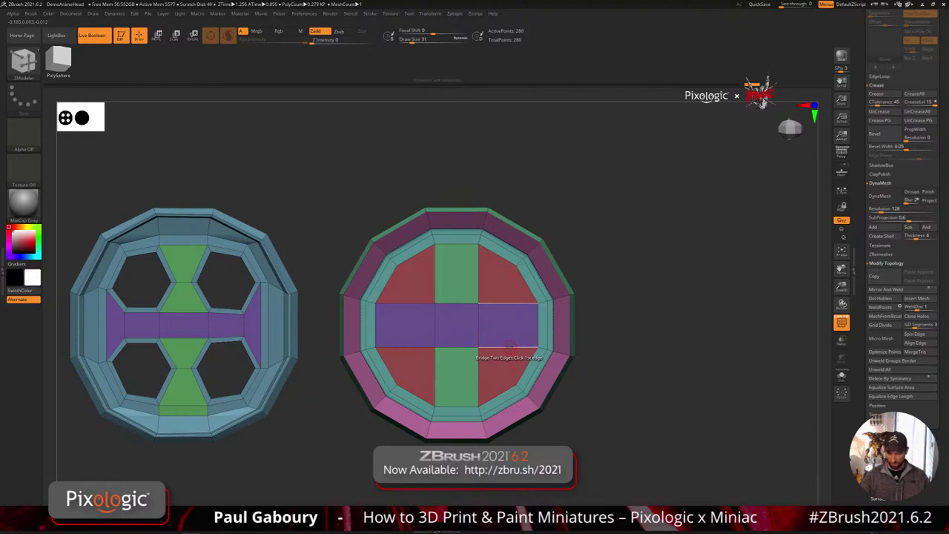
# - Try inserting an edge loop across the horizontal cross arm's outer segment and undo it
pyautogui.press('space')
pyautogui.click(506, 301)
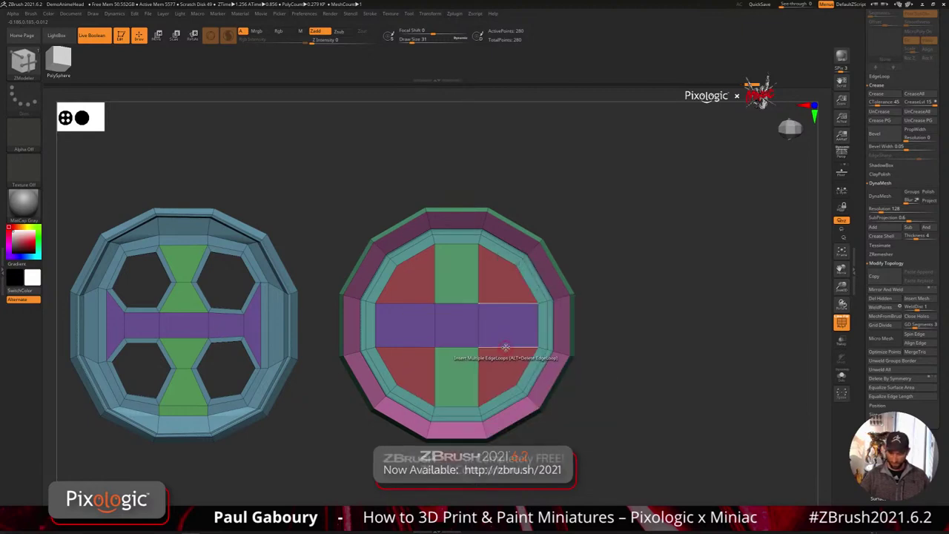
pyautogui.press('space')
pyautogui.click(509, 349)
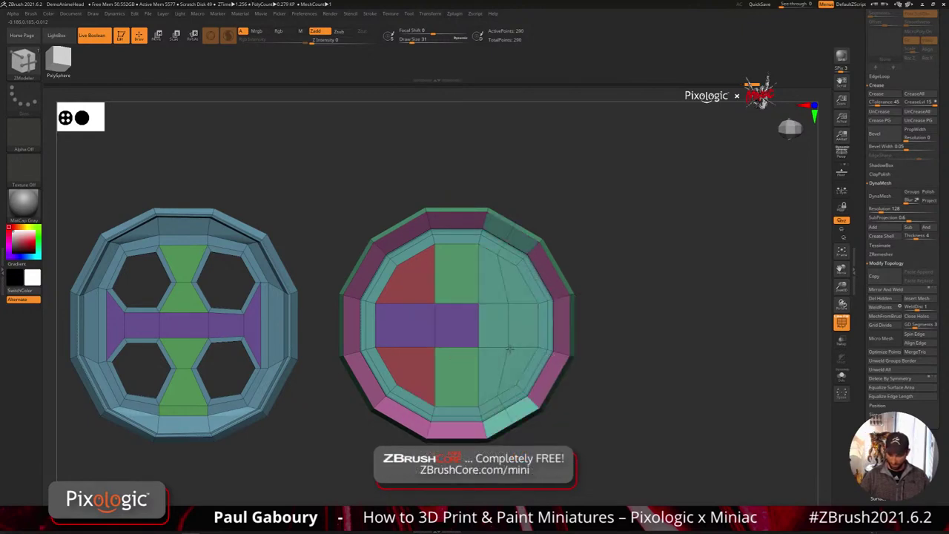
pyautogui.hotkey('ctrl', 'z')
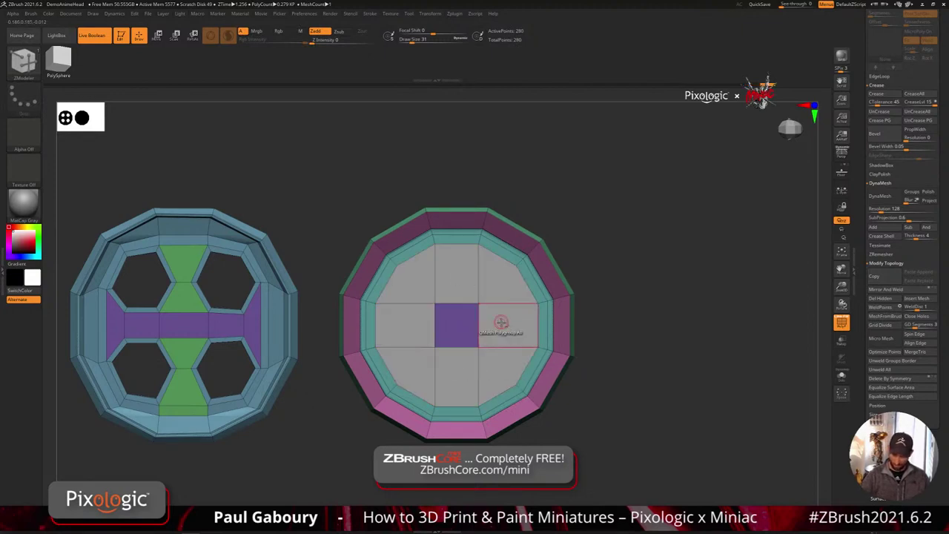
# - Set the polygon action to Inset with A Single Poly as target and inset the disc's inner faces as one region, forming a purple border ring
pyautogui.press('space')
pyautogui.click(482, 246)
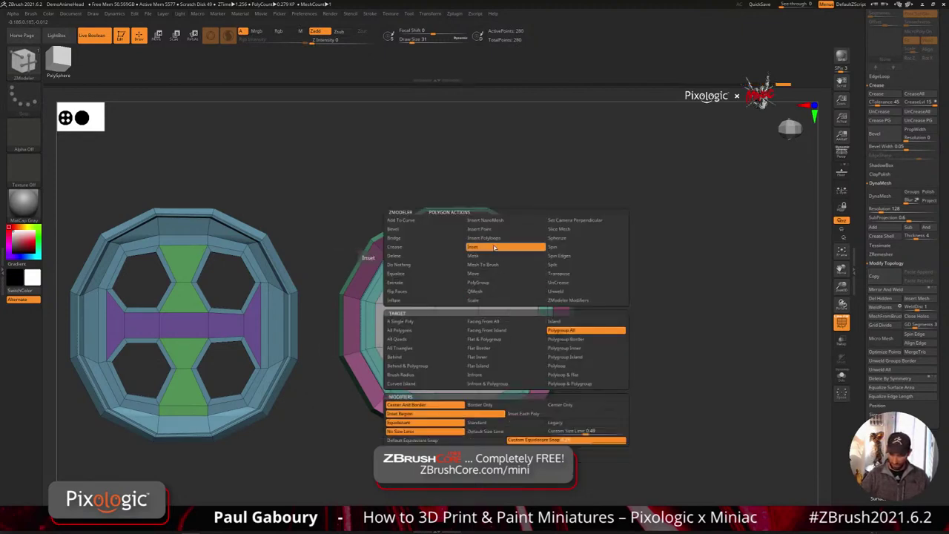
pyautogui.press('space')
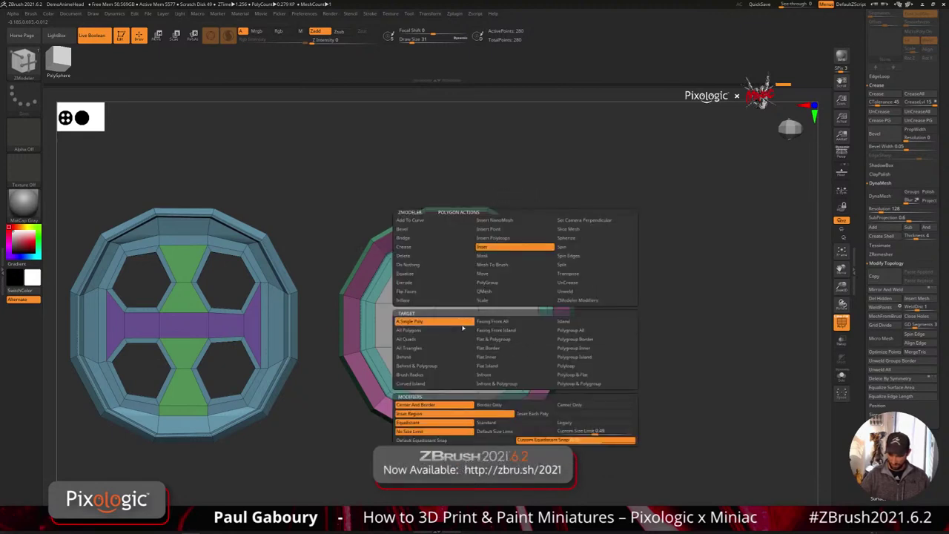
pyautogui.click(460, 323)
pyautogui.moveTo(507, 327); pyautogui.dragTo(499, 321)
pyautogui.press('shift')
pyautogui.press('shift')
pyautogui.press('shift')
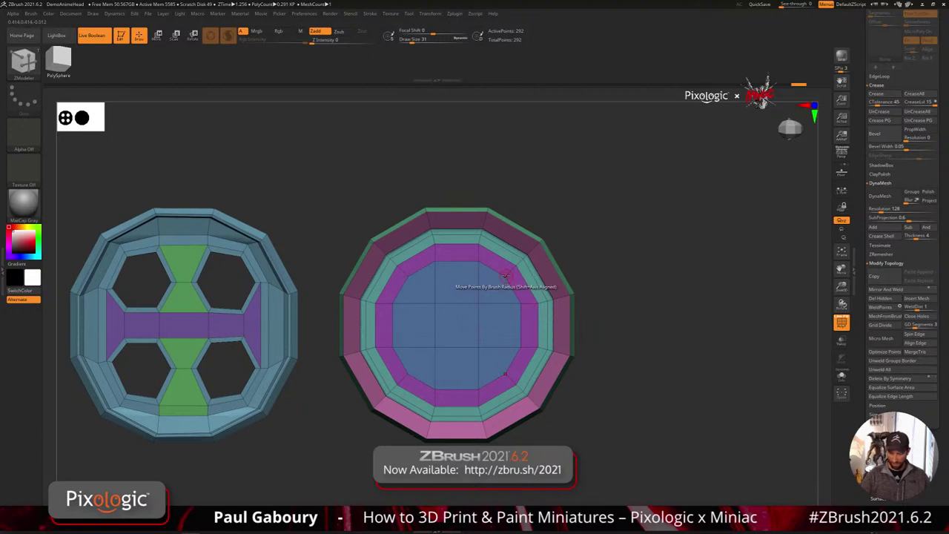
# - Set the point action to Split, try splitting an inner grid point of the disc, then undo the split and the inset
pyautogui.press('space')
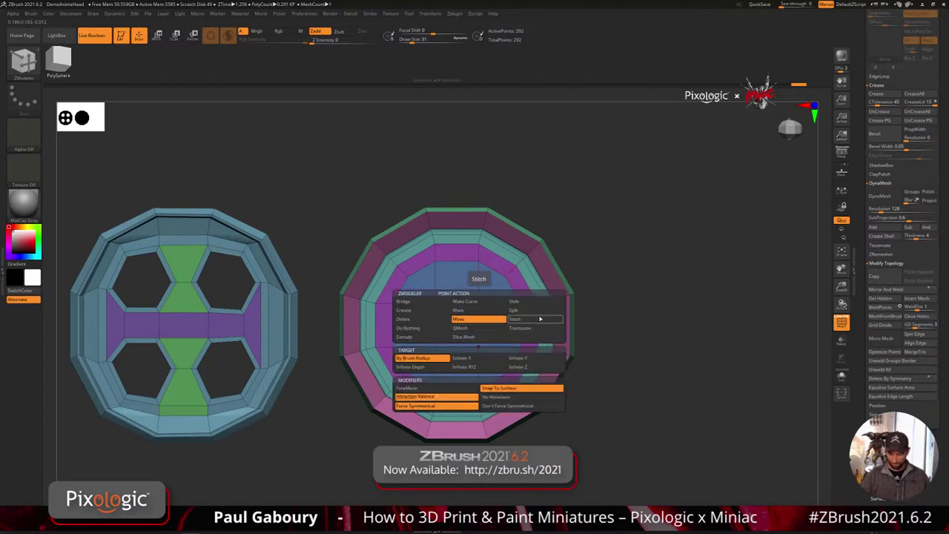
pyautogui.click(542, 304)
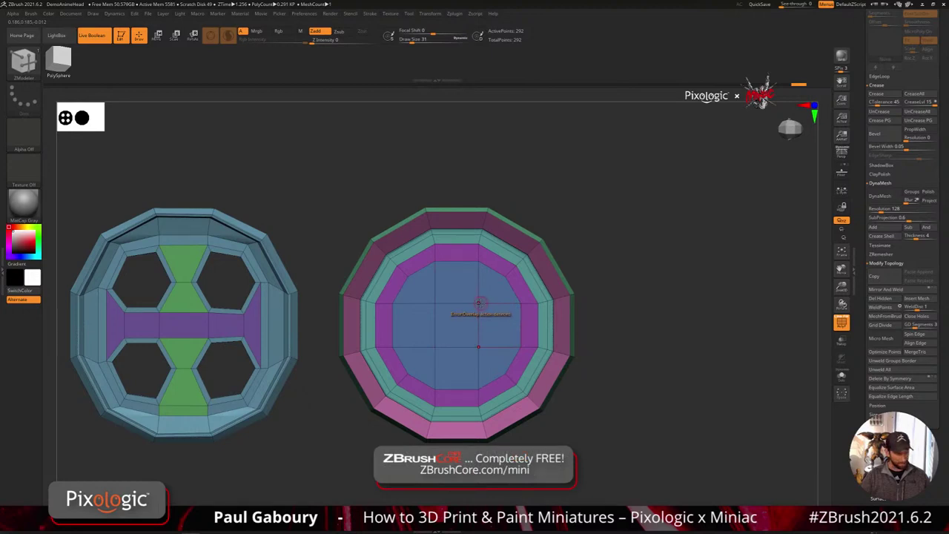
pyautogui.moveTo(495, 313); pyautogui.dragTo(499, 313)
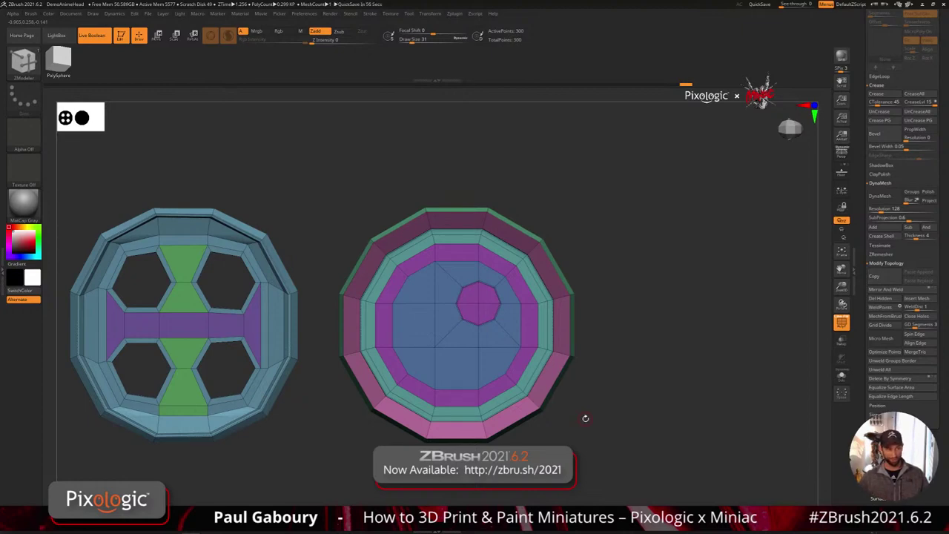
pyautogui.hotkey('ctrl', 'z')
pyautogui.hotkey('ctrl', 'z')
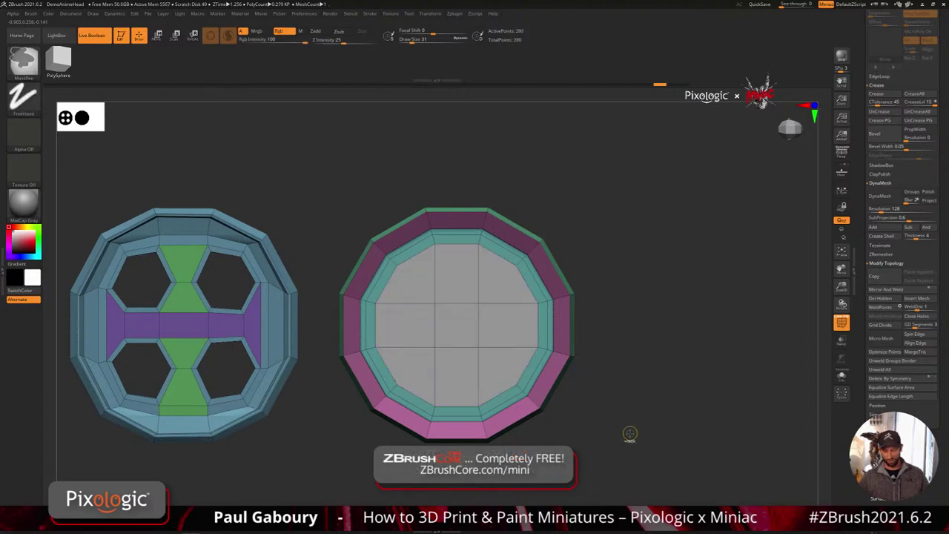
# - Append a Cube3D as a new subtool beside the buttons and make the cube the active subtool
pyautogui.moveTo(625, 432)
pyautogui.keyDown('alt'); pyautogui.mouseDown()
pyautogui.moveTo(657, 408)
pyautogui.moveTo(657, 396)
pyautogui.moveTo(637, 401)
pyautogui.mouseUp(); pyautogui.keyUp('alt')
pyautogui.moveTo(944, 293); pyautogui.dragTo(938, 406)
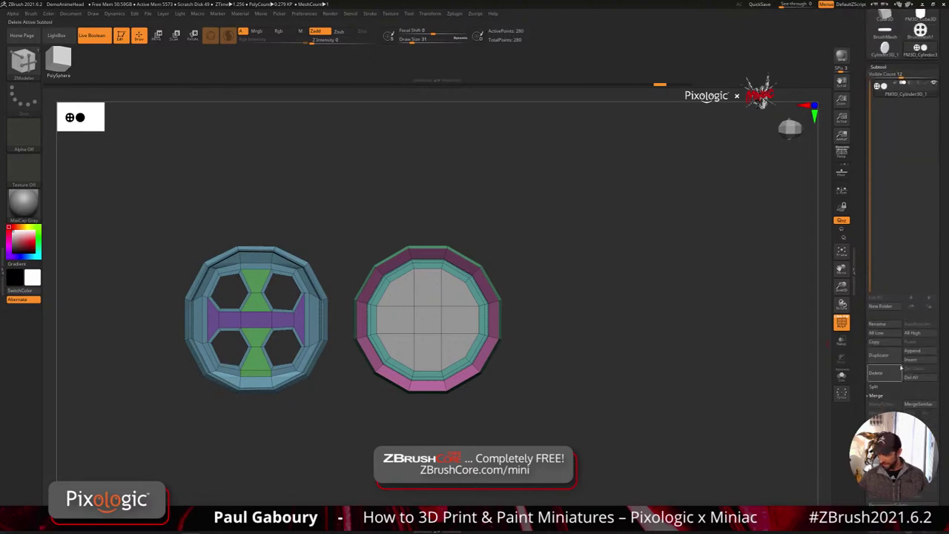
pyautogui.click(913, 351)
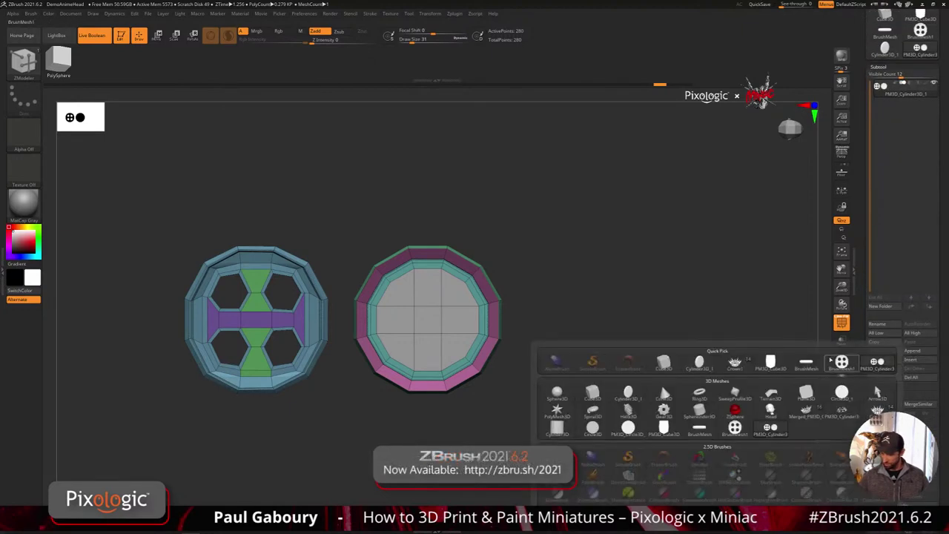
pyautogui.click(660, 370)
pyautogui.hotkey('shift', 'f')
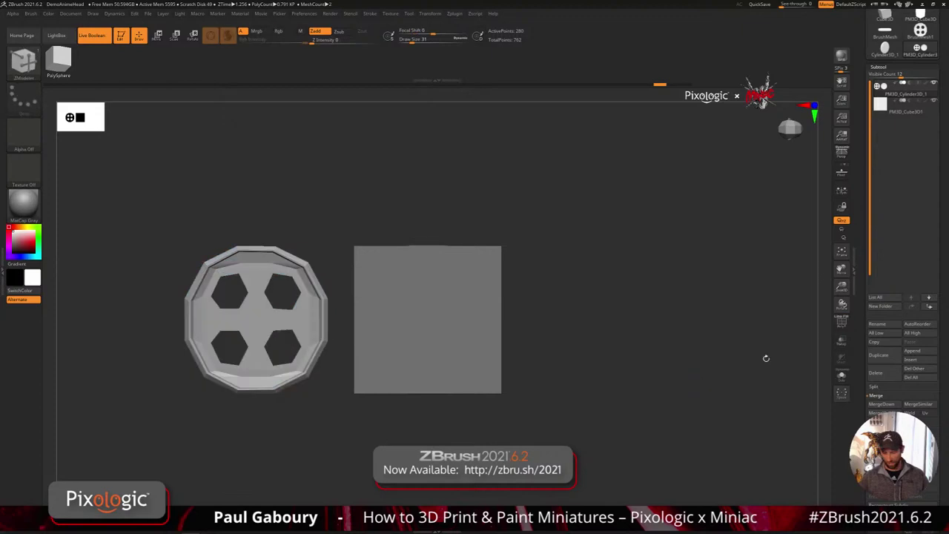
pyautogui.hotkey('shift', 'f')
pyautogui.moveTo(643, 279); pyautogui.dragTo(665, 340)
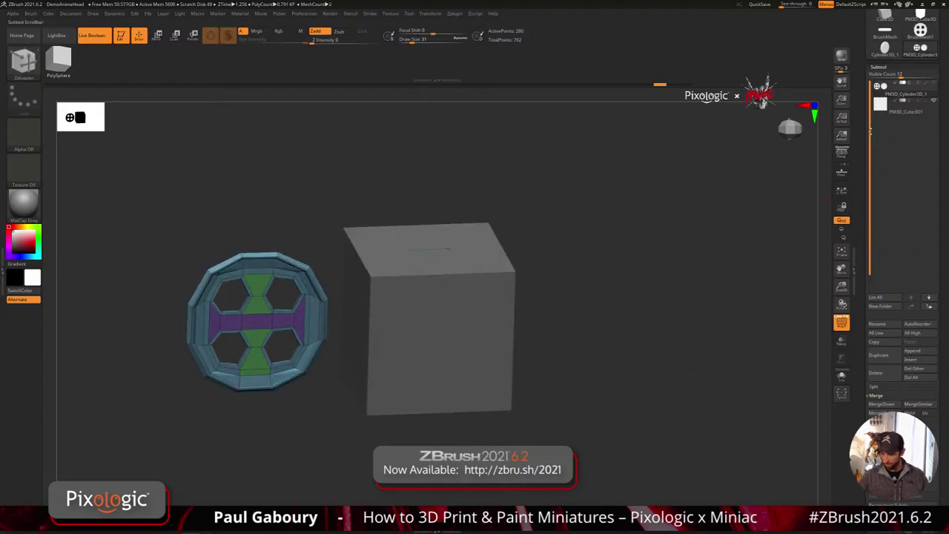
pyautogui.keyDown('alt'); pyautogui.click(475, 311); pyautogui.keyUp('alt')
pyautogui.keyDown('alt'); pyautogui.moveTo(706, 294); pyautogui.dragTo(646, 338); pyautogui.keyUp('alt')
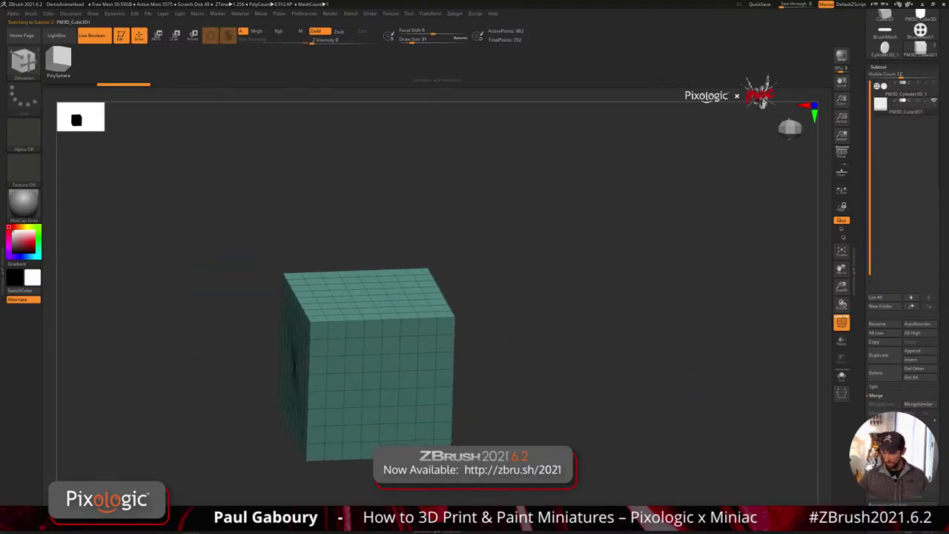
# - Reinitialize the cube as a QCube with a resolution of 4 along every axis
pyautogui.moveTo(933, 437); pyautogui.dragTo(934, 311)
pyautogui.keyDown('shift'); pyautogui.moveTo(682, 404); pyautogui.dragTo(725, 408); pyautogui.keyUp('shift')
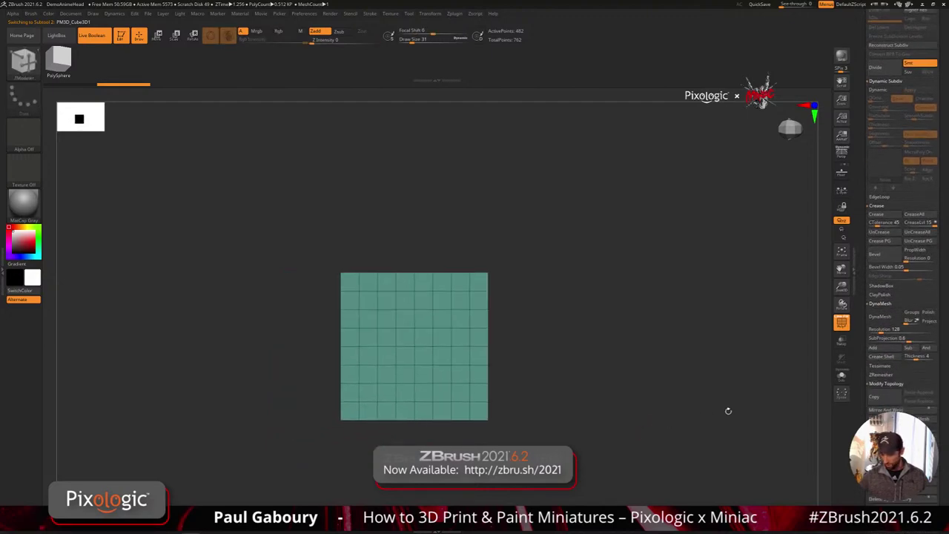
pyautogui.moveTo(945, 453); pyautogui.dragTo(945, 384)
pyautogui.scroll(-5, 944, 385)
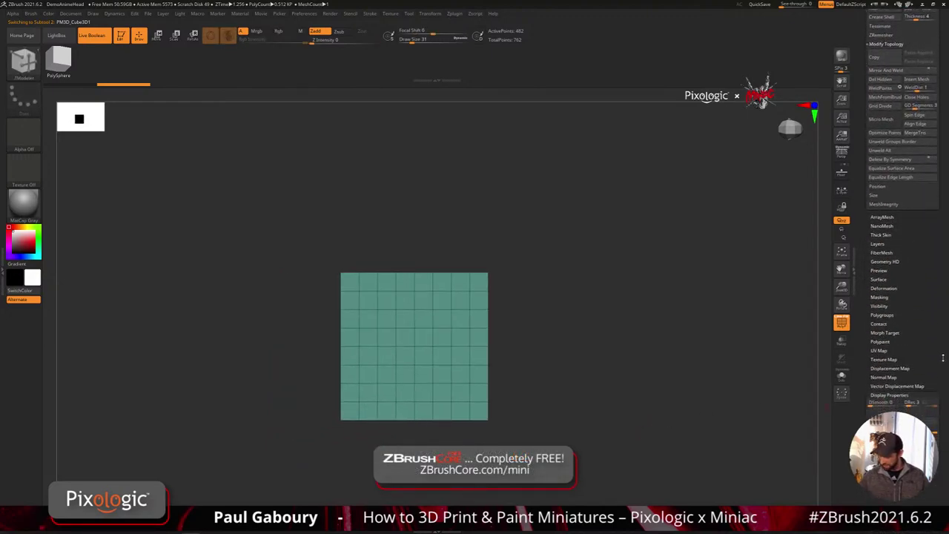
pyautogui.scroll(-2, 944, 385)
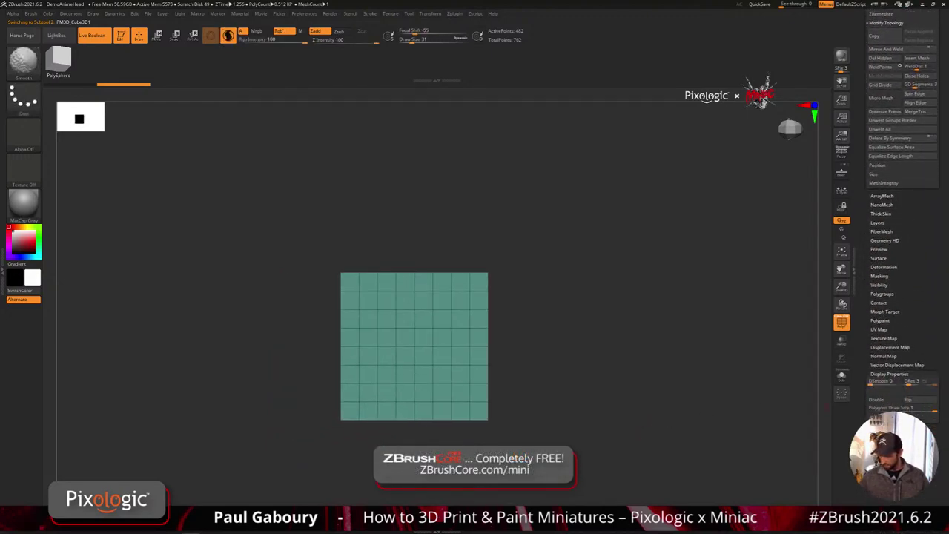
pyautogui.scroll(-3, 944, 385)
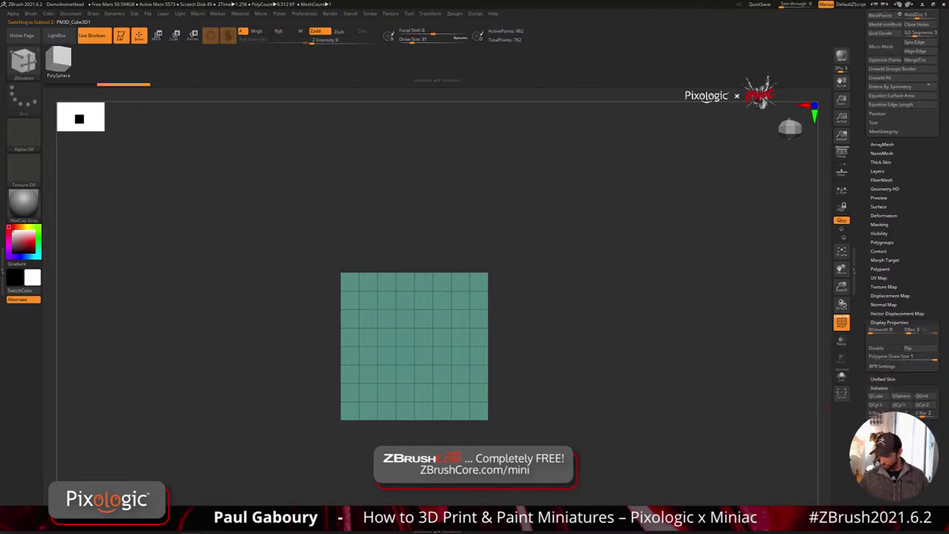
pyautogui.click(875, 397)
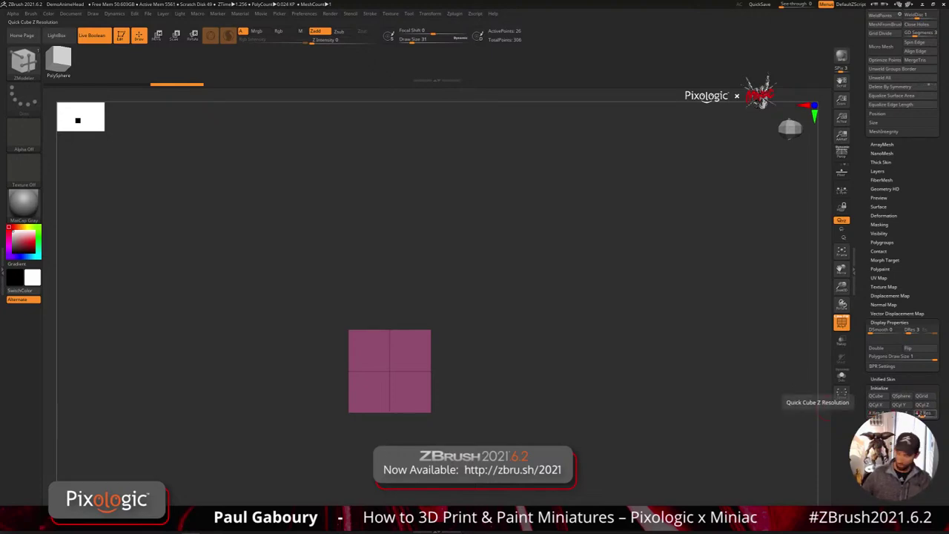
pyautogui.click(877, 396)
pyautogui.keyDown('ctrl'); pyautogui.moveTo(464, 371); pyautogui.dragTo(463, 406, button='right'); pyautogui.keyUp('ctrl')
pyautogui.keyDown('alt'); pyautogui.moveTo(463, 406); pyautogui.dragTo(519, 436, button='right'); pyautogui.keyUp('alt')
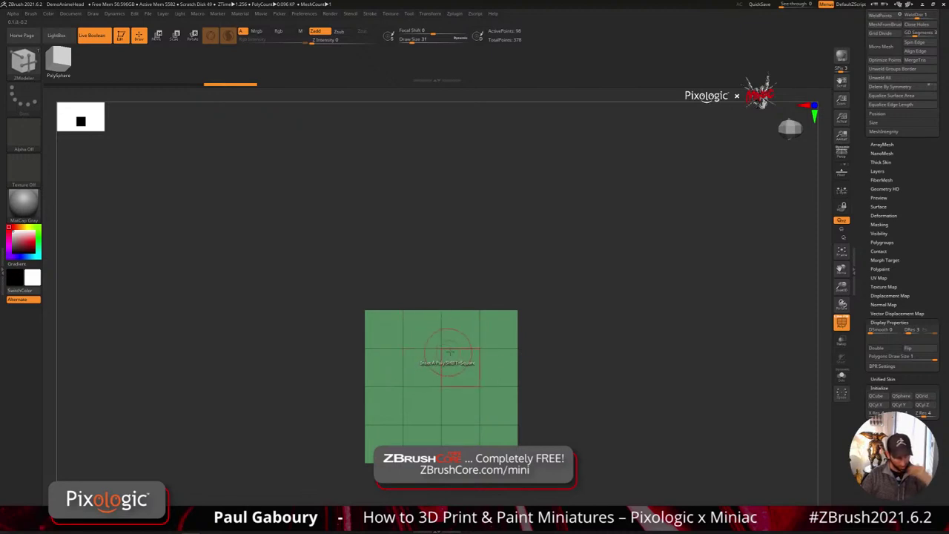
# - Scale the cube down along one axis to flatten it into a thin square slab and return to drawing mode
pyautogui.press('w')
pyautogui.moveTo(600, 426); pyautogui.dragTo(591, 434)
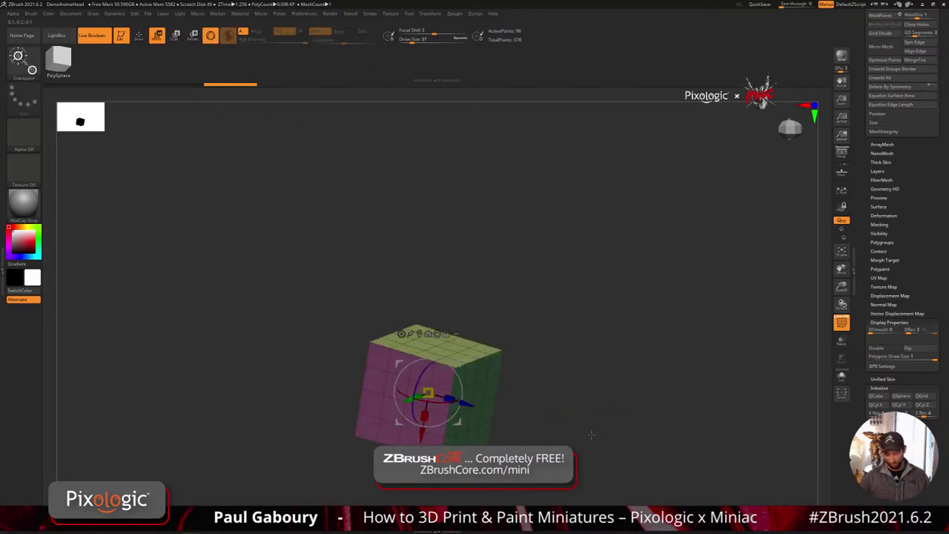
pyautogui.moveTo(450, 399); pyautogui.dragTo(397, 385)
pyautogui.keyDown('shift'); pyautogui.moveTo(545, 417); pyautogui.dragTo(578, 401); pyautogui.keyUp('shift')
pyautogui.press('w')
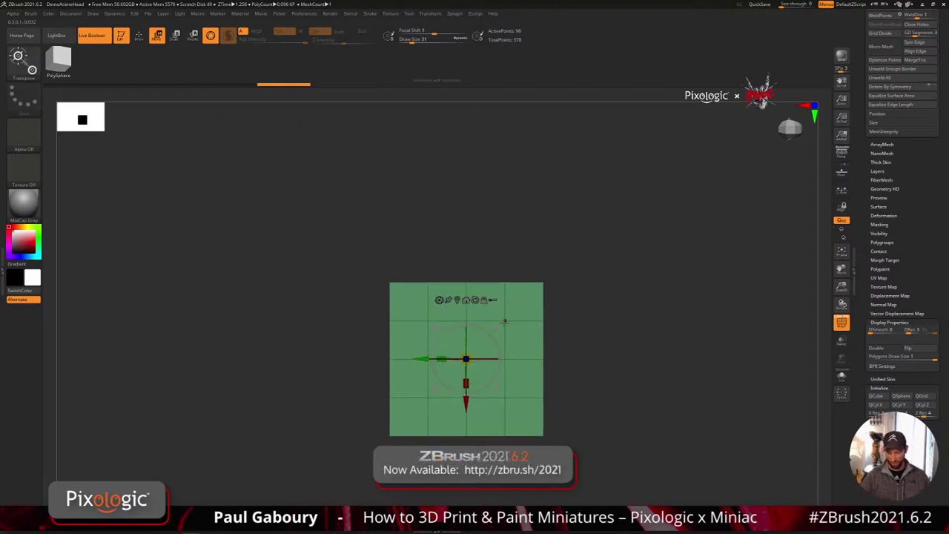
pyautogui.press('q')
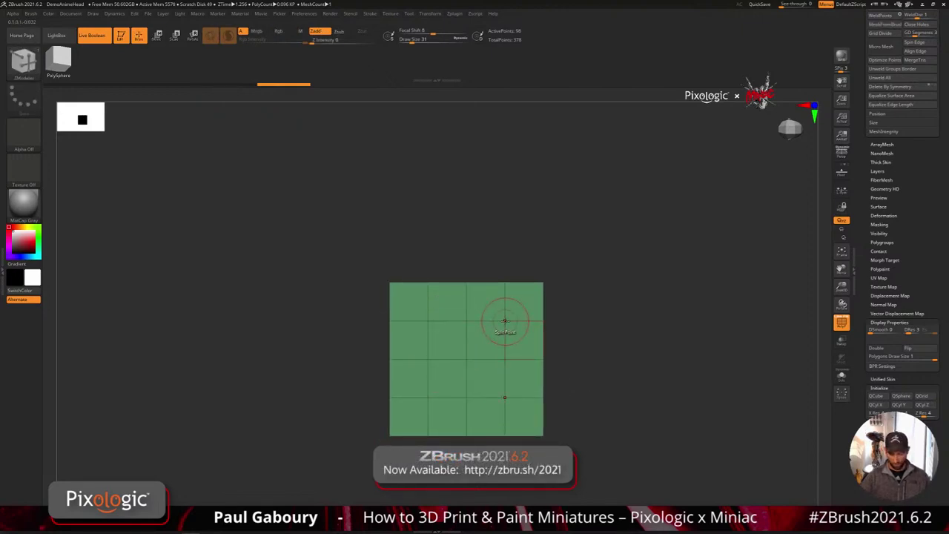
# - Split the four quadrant centre points on both large faces of the slab into octagonal patches
pyautogui.moveTo(551, 368)
pyautogui.mouseDown()
pyautogui.moveTo(565, 372)
pyautogui.moveTo(570, 388)
pyautogui.moveTo(556, 381)
pyautogui.mouseUp()
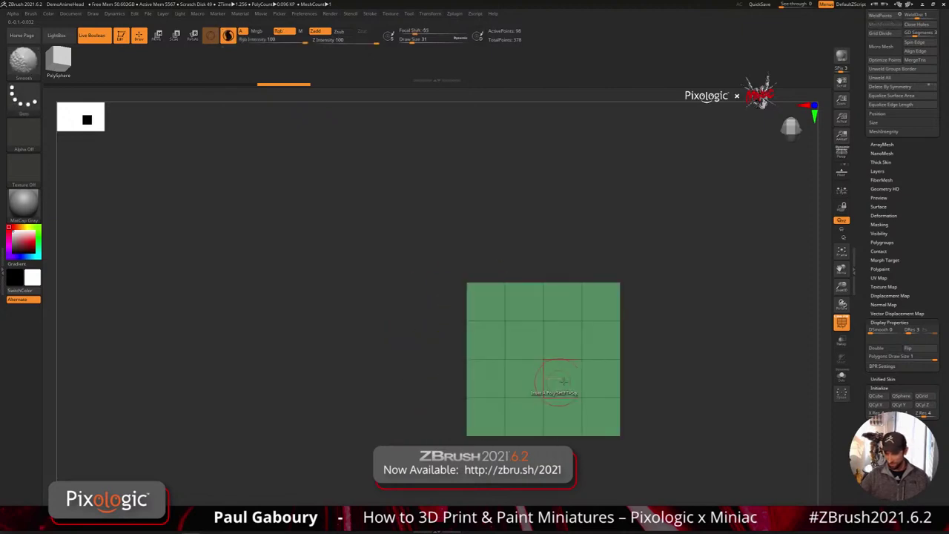
pyautogui.moveTo(623, 391)
pyautogui.mouseDown()
pyautogui.moveTo(619, 403)
pyautogui.moveTo(631, 363)
pyautogui.moveTo(588, 353)
pyautogui.mouseUp()
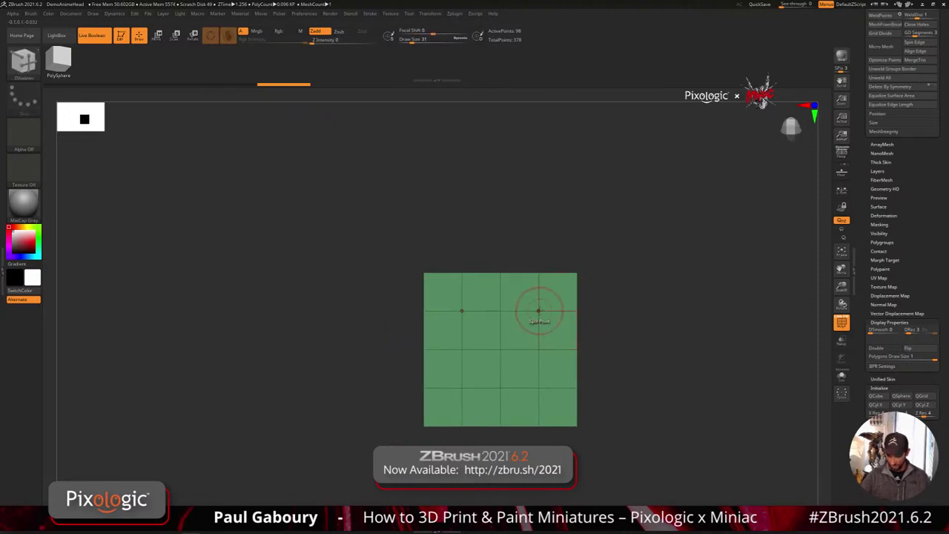
pyautogui.moveTo(539, 310); pyautogui.dragTo(561, 331)
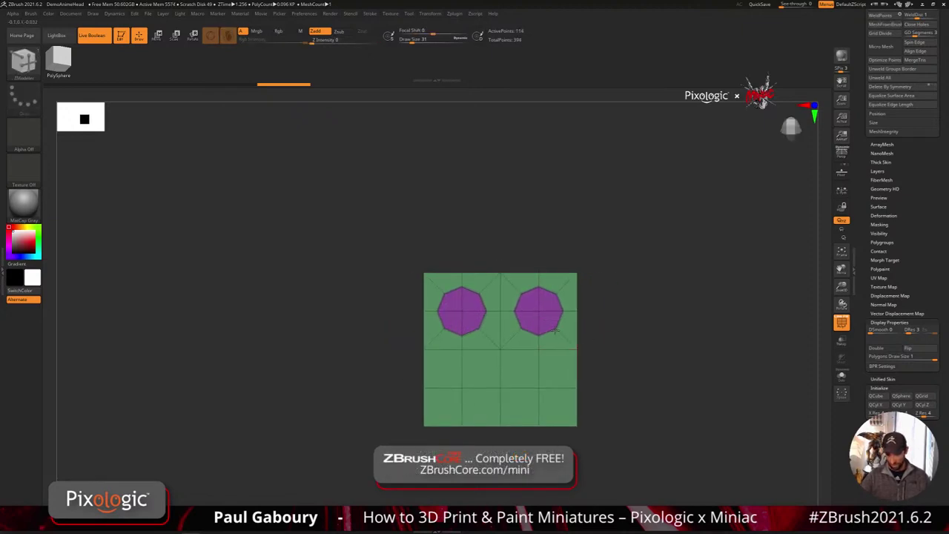
pyautogui.click(538, 386)
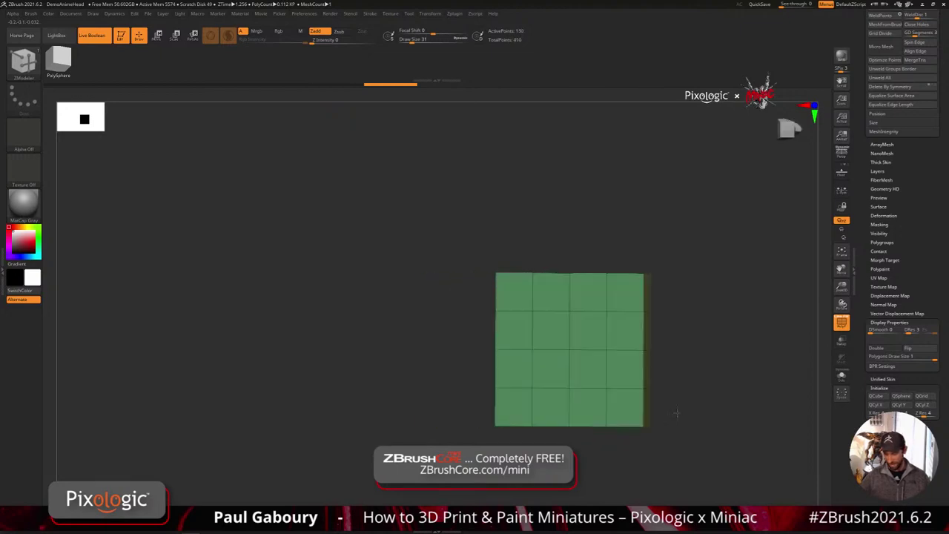
pyautogui.moveTo(609, 312); pyautogui.dragTo(608, 321)
pyautogui.click(607, 387)
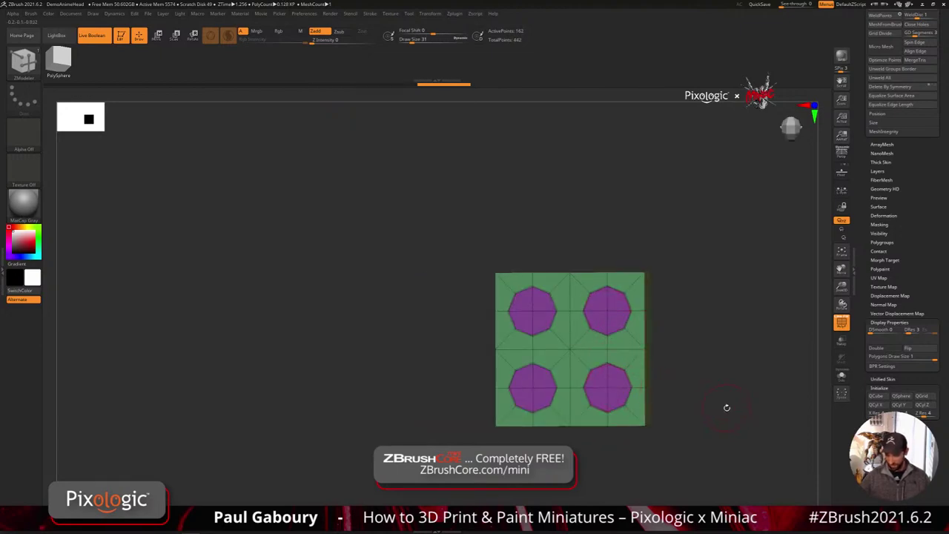
# - Set the polygon action to QMesh with Polygroup All as target and push the octagonal patches through the slab, opening four holes
pyautogui.moveTo(727, 407); pyautogui.dragTo(597, 428)
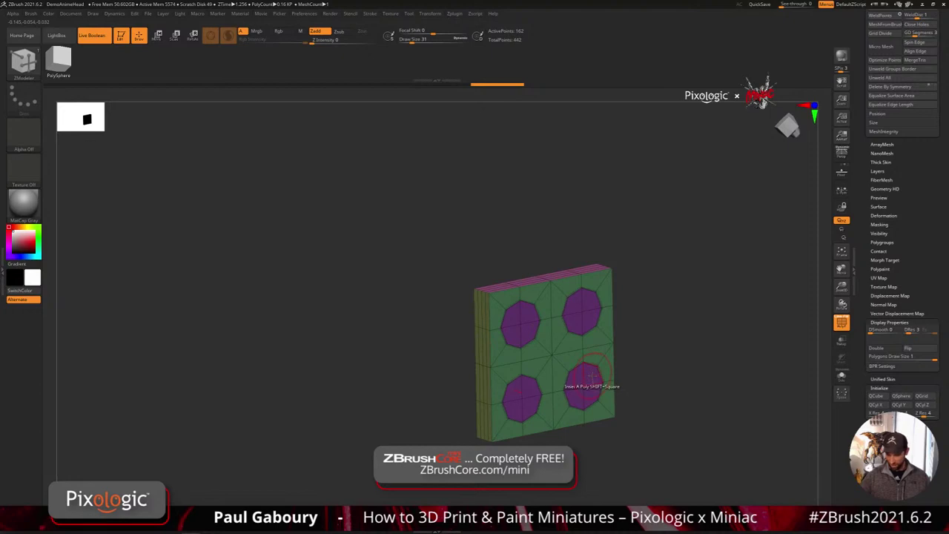
pyautogui.press('space')
pyautogui.click(591, 291)
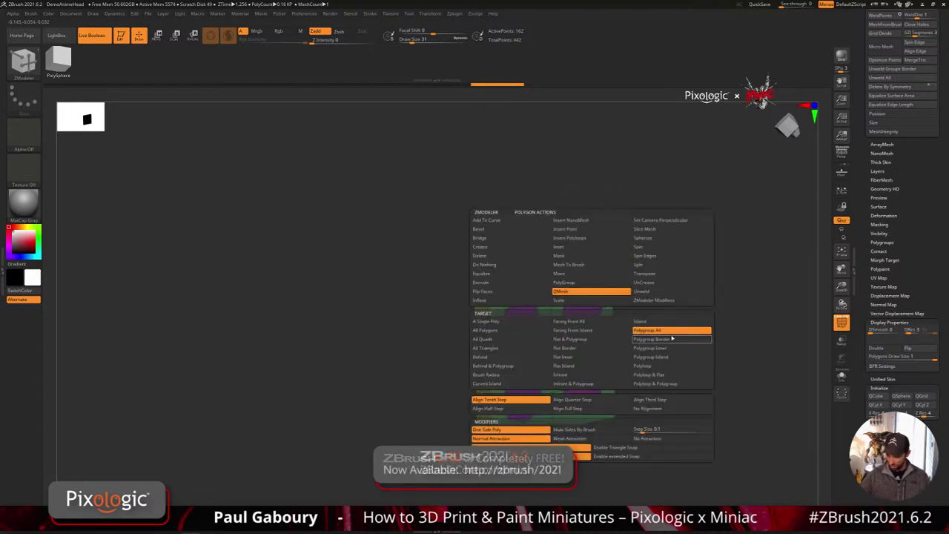
pyautogui.moveTo(592, 392); pyautogui.dragTo(570, 384)
pyautogui.moveTo(660, 394)
pyautogui.keyDown('shift'); pyautogui.mouseDown()
pyautogui.moveTo(677, 394)
pyautogui.moveTo(615, 374)
pyautogui.mouseUp(); pyautogui.keyUp('shift')
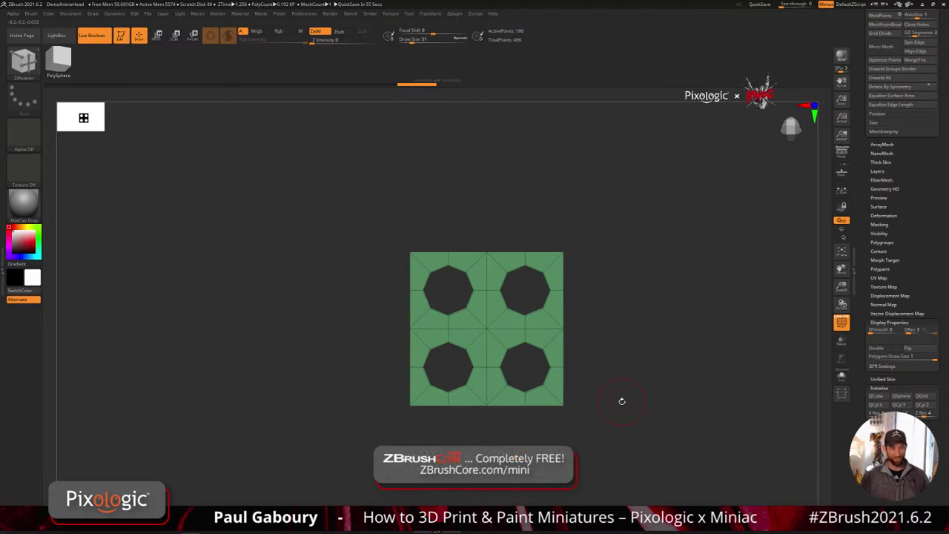
pyautogui.keyDown('alt'); pyautogui.moveTo(610, 385); pyautogui.dragTo(581, 333); pyautogui.keyUp('alt')
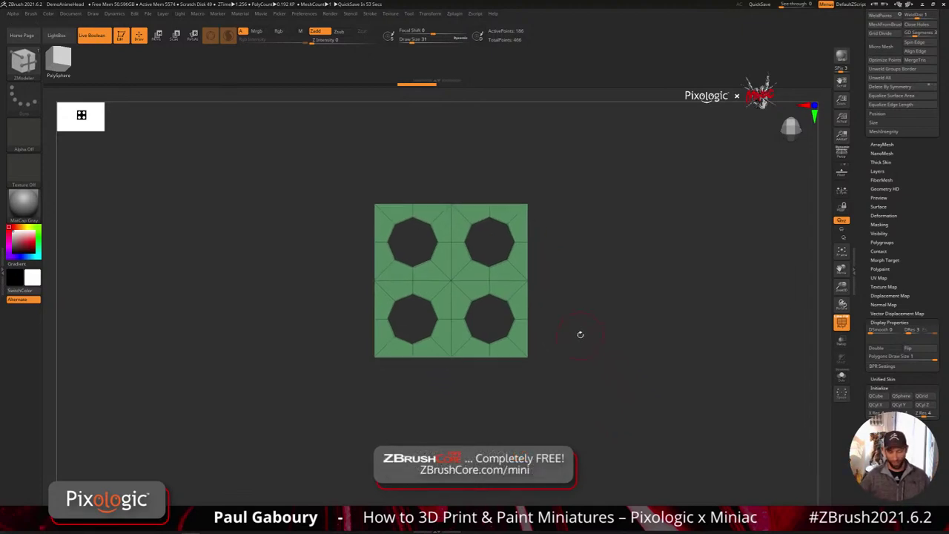
# - Isolate the slab's green face polygroup, mask it, and show the whole mesh again
pyautogui.moveTo(497, 407); pyautogui.dragTo(520, 407)
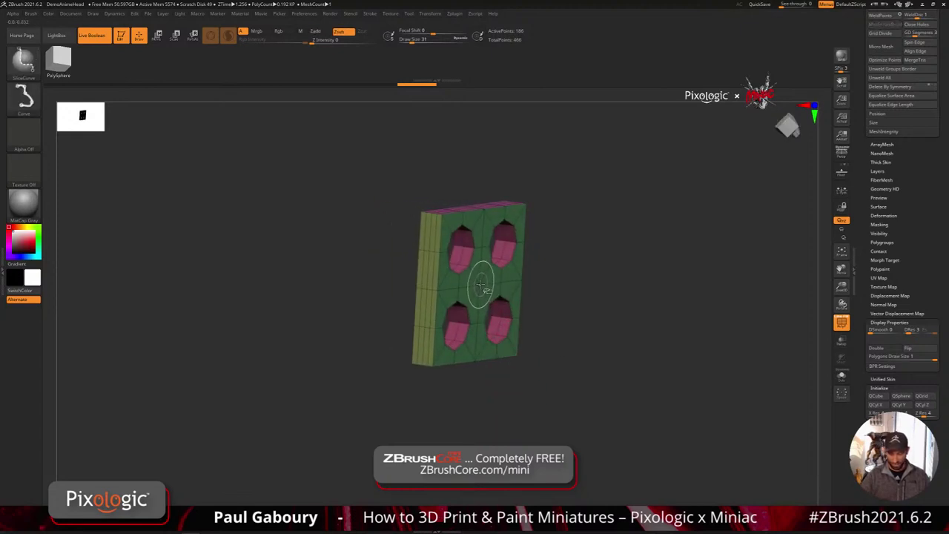
pyautogui.keyDown('ctrl'); pyautogui.keyDown('shift'); pyautogui.click(471, 263); pyautogui.keyUp('shift'); pyautogui.keyUp('ctrl')
pyautogui.moveTo(560, 338); pyautogui.dragTo(583, 371)
pyautogui.keyDown('ctrl'); pyautogui.keyDown('shift'); pyautogui.click(589, 361); pyautogui.keyUp('shift'); pyautogui.keyUp('ctrl')
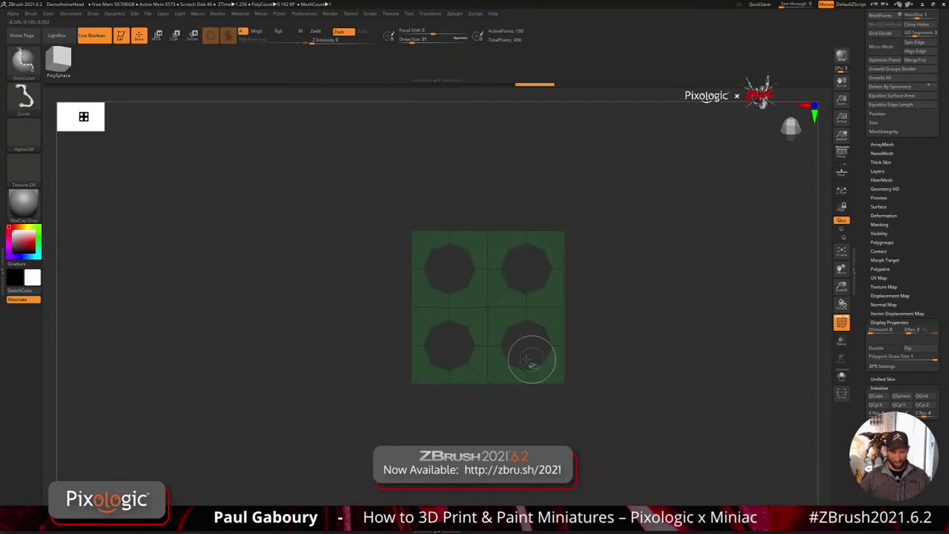
# - Choose the ClipCircleCenter brush and clip the slab's unmasked sides to a circle drawn from its centre
pyautogui.click(23, 59)
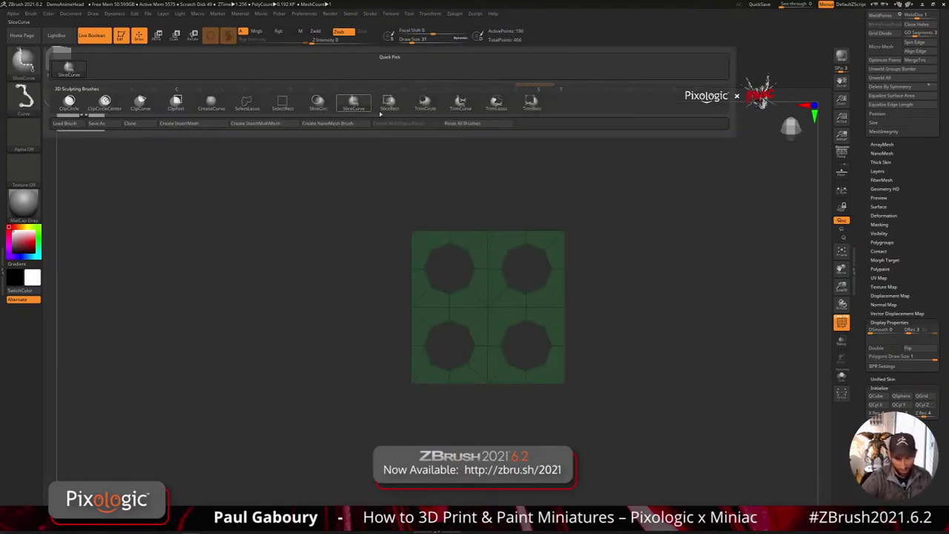
pyautogui.click(105, 102)
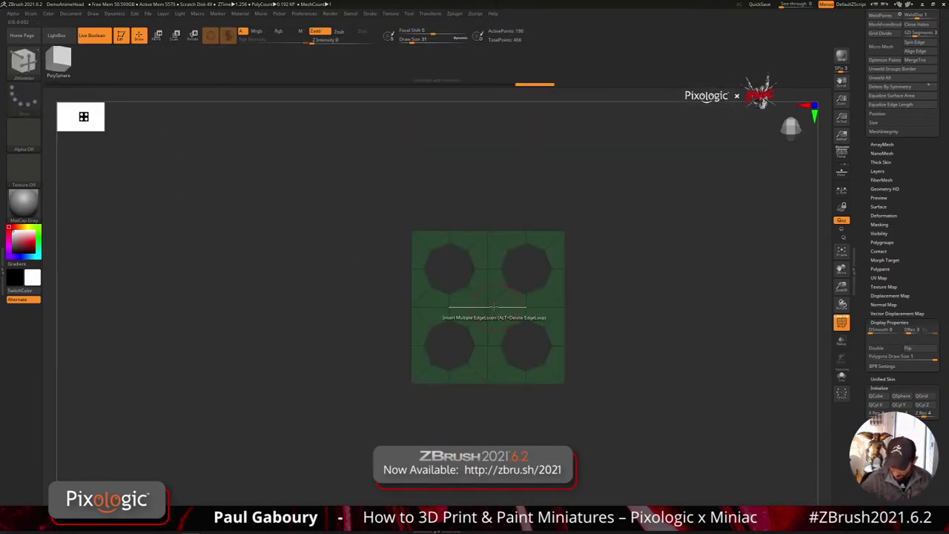
pyautogui.moveTo(488, 307)
pyautogui.keyDown('ctrl'); pyautogui.keyDown('shift'); pyautogui.mouseDown()
pyautogui.moveTo(619, 424)
pyautogui.moveTo(646, 398)
pyautogui.moveTo(660, 422)
pyautogui.moveTo(596, 429)
pyautogui.moveTo(625, 415)
pyautogui.mouseUp(); pyautogui.keyUp('shift'); pyautogui.keyUp('ctrl')
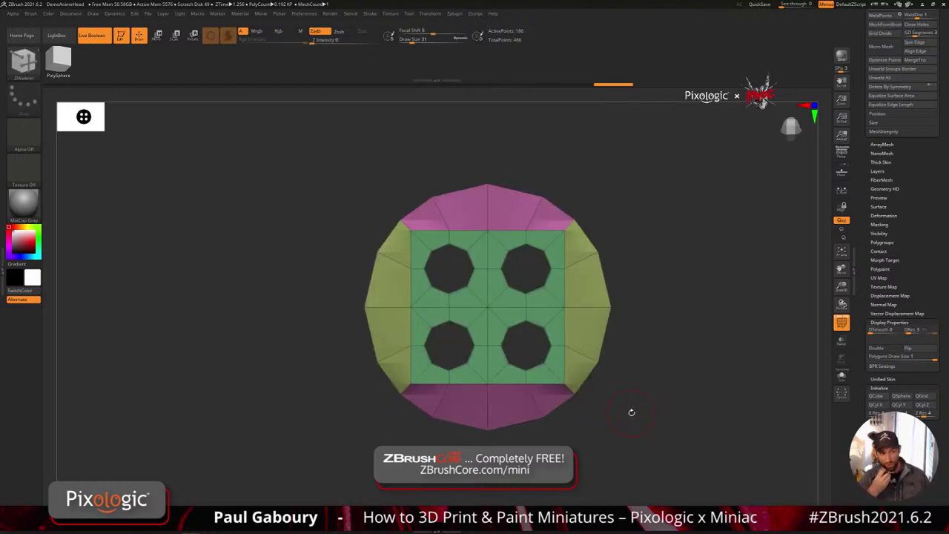
# - Undo the circular clip, clear the mask, and mask only the isolated hole walls before showing the whole slab
pyautogui.hotkey('ctrl', 'z')
pyautogui.hotkey('ctrl', 'z')
pyautogui.keyDown('ctrl'); pyautogui.moveTo(653, 380); pyautogui.dragTo(662, 387); pyautogui.keyUp('ctrl')
pyautogui.moveTo(662, 387); pyautogui.dragTo(690, 405)
pyautogui.keyDown('ctrl'); pyautogui.keyDown('shift'); pyautogui.click(530, 277); pyautogui.keyUp('shift'); pyautogui.keyUp('ctrl')
pyautogui.keyDown('ctrl'); pyautogui.click(629, 403); pyautogui.keyUp('ctrl')
pyautogui.keyDown('ctrl'); pyautogui.keyDown('shift'); pyautogui.click(628, 408); pyautogui.keyUp('shift'); pyautogui.keyUp('ctrl')
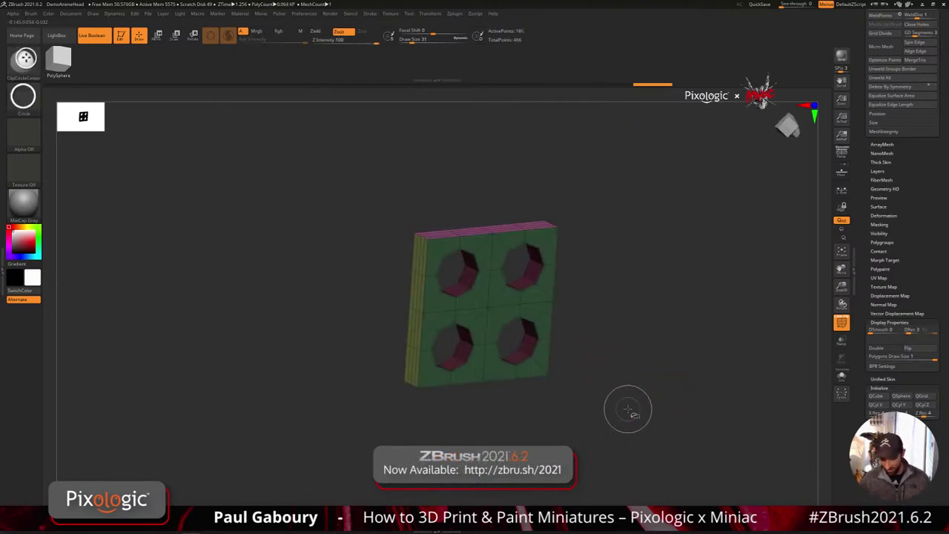
# - Clear and redo the mask on the hole walls, then clip the slab into a disc from its centre with ClipCircleCenter
pyautogui.moveTo(630, 414)
pyautogui.keyDown('ctrl'); pyautogui.mouseDown()
pyautogui.moveTo(639, 420)
pyautogui.moveTo(614, 400)
pyautogui.moveTo(625, 404)
pyautogui.mouseUp(); pyautogui.keyUp('ctrl')
pyautogui.keyDown('ctrl'); pyautogui.keyDown('shift'); pyautogui.click(530, 279); pyautogui.keyUp('shift'); pyautogui.keyUp('ctrl')
pyautogui.keyDown('ctrl'); pyautogui.click(621, 408); pyautogui.keyUp('ctrl')
pyautogui.keyDown('ctrl'); pyautogui.keyDown('shift'); pyautogui.click(625, 410); pyautogui.keyUp('shift'); pyautogui.keyUp('ctrl')
pyautogui.keyDown('ctrl'); pyautogui.click(627, 414); pyautogui.keyUp('ctrl')
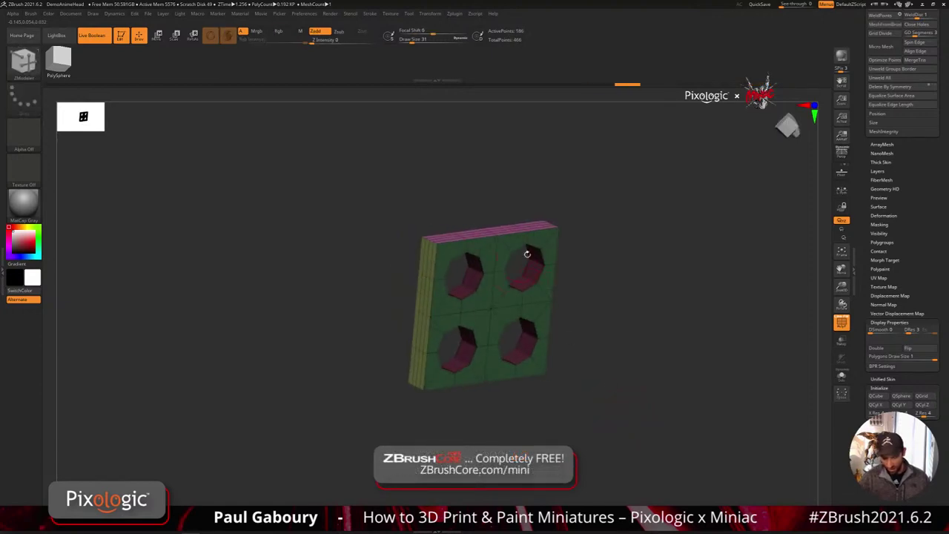
pyautogui.keyDown('shift'); pyautogui.moveTo(568, 352); pyautogui.dragTo(574, 362); pyautogui.keyUp('shift')
pyautogui.keyDown('ctrl'); pyautogui.keyDown('shift'); pyautogui.moveTo(475, 300); pyautogui.dragTo(592, 409); pyautogui.keyUp('shift'); pyautogui.keyUp('ctrl')
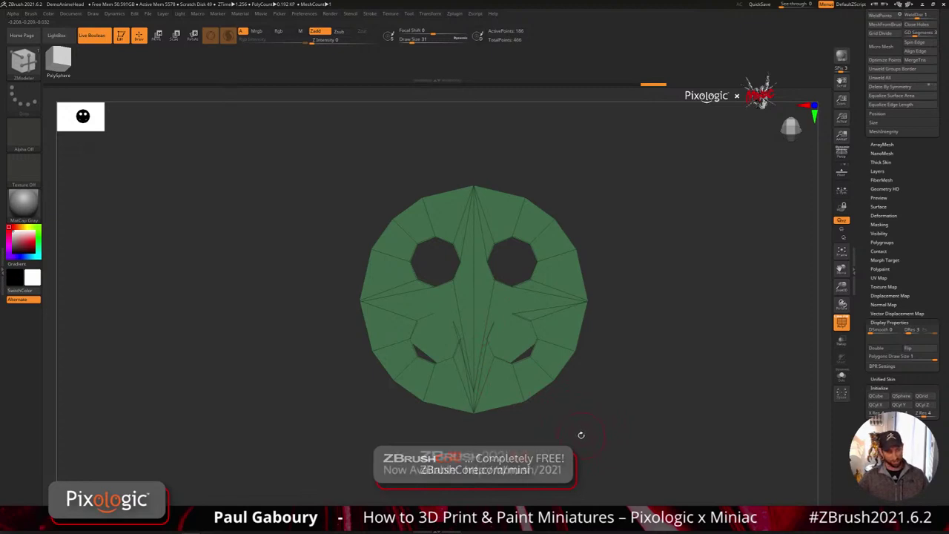
# - Undo the off-centre clip, clip the slab into a disc again from its exact centre, and inspect it without polyframe
pyautogui.hotkey('ctrl', 'z')
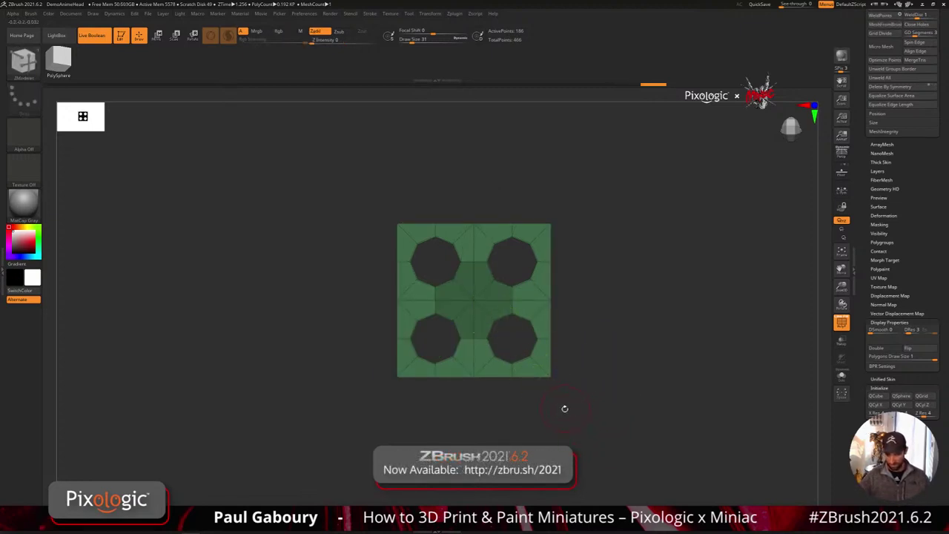
pyautogui.press('w')
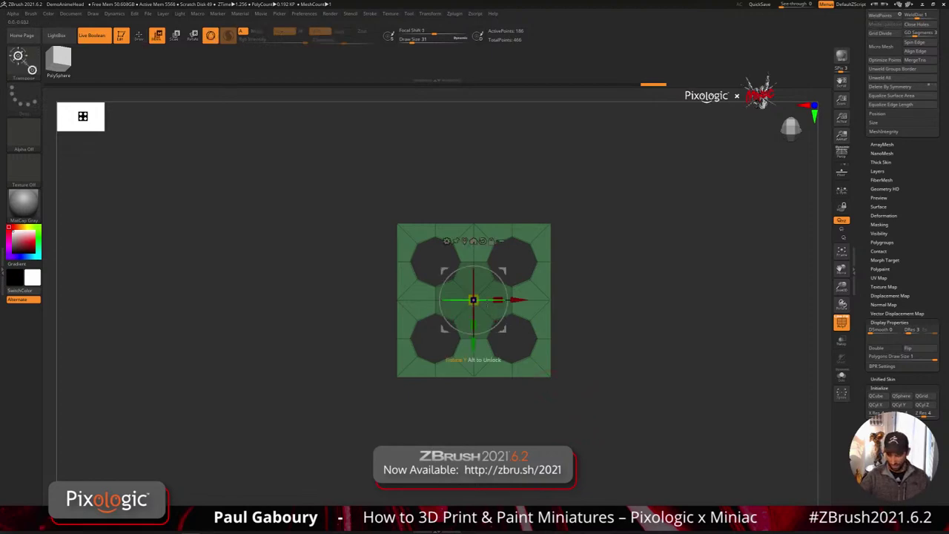
pyautogui.press('q')
pyautogui.keyDown('ctrl'); pyautogui.keyDown('shift'); pyautogui.moveTo(473, 299); pyautogui.dragTo(611, 414); pyautogui.keyUp('shift'); pyautogui.keyUp('ctrl')
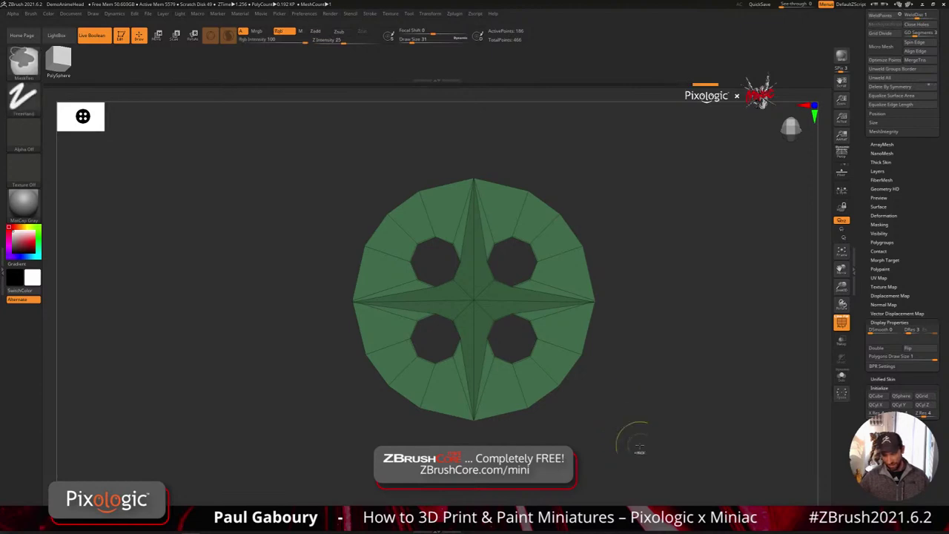
pyautogui.moveTo(636, 438)
pyautogui.keyDown('ctrl'); pyautogui.mouseDown(button='right')
pyautogui.moveTo(626, 421)
pyautogui.moveTo(631, 443)
pyautogui.mouseUp(button='right'); pyautogui.keyUp('ctrl')
pyautogui.hotkey('shift', 'f')
pyautogui.moveTo(628, 430)
pyautogui.mouseDown()
pyautogui.moveTo(616, 408)
pyautogui.moveTo(621, 416)
pyautogui.moveTo(627, 398)
pyautogui.moveTo(626, 434)
pyautogui.moveTo(623, 421)
pyautogui.mouseUp()
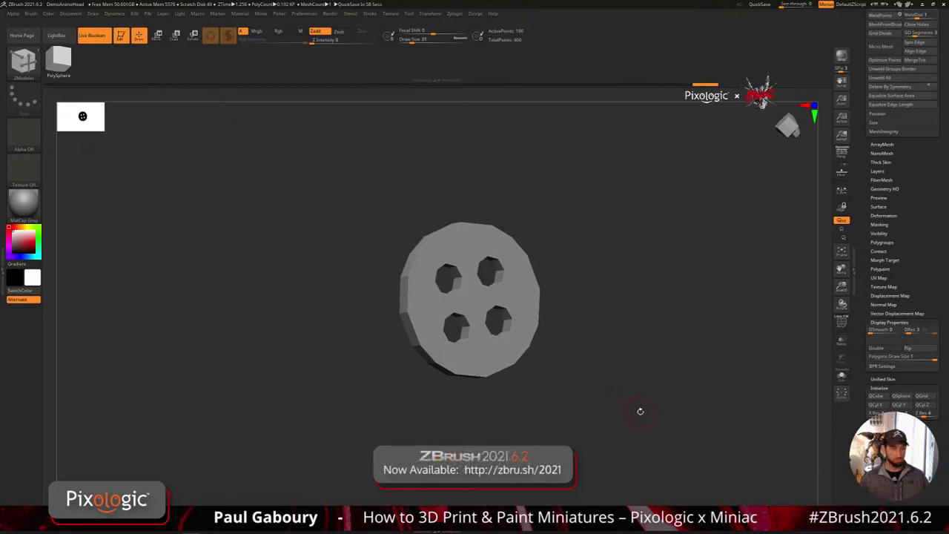
# - Undo the circular clip, show the polyframe, and set the ZModeler polygon action to Spherize
pyautogui.hotkey('ctrl', 'z')
pyautogui.hotkey('ctrl', 'z')
pyautogui.hotkey('shift', 'f')
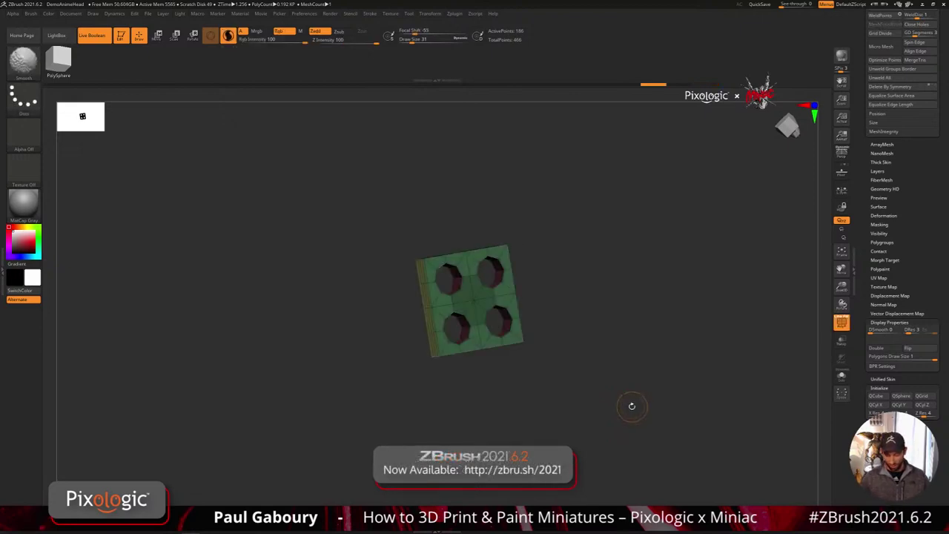
pyautogui.moveTo(631, 405)
pyautogui.keyDown('shift'); pyautogui.mouseDown()
pyautogui.moveTo(617, 388)
pyautogui.moveTo(622, 401)
pyautogui.mouseUp(); pyautogui.keyUp('shift')
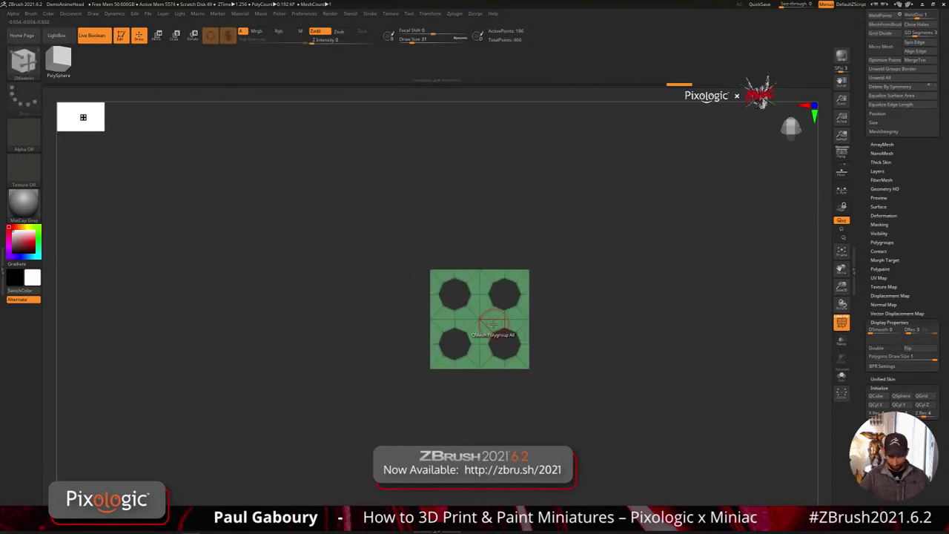
pyautogui.press('space')
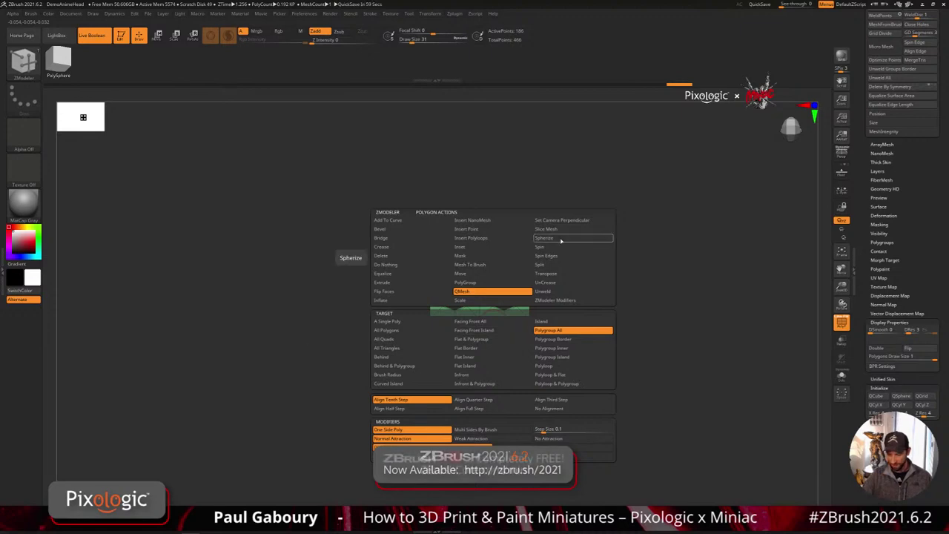
pyautogui.click(557, 239)
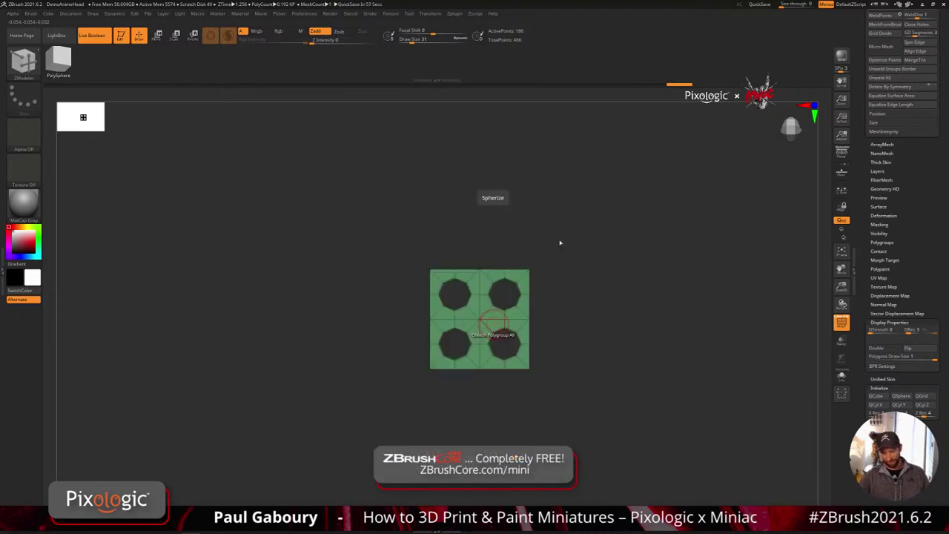
# - Isolate the slab's outer side faces without the front, back and hole walls, and assign them a single polygroup
pyautogui.moveTo(646, 405); pyautogui.dragTo(556, 426)
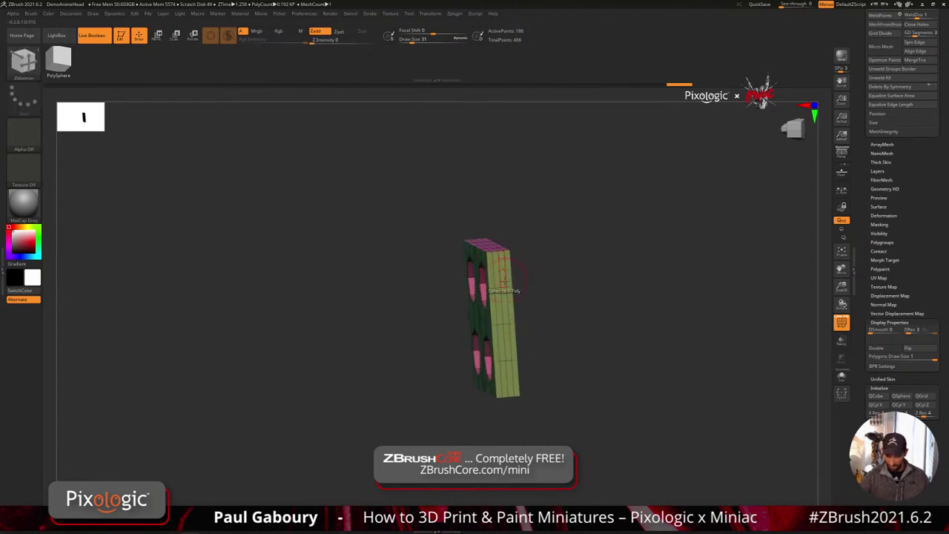
pyautogui.keyDown('ctrl'); pyautogui.keyDown('shift'); pyautogui.click(502, 252); pyautogui.keyUp('shift'); pyautogui.keyUp('ctrl')
pyautogui.keyDown('ctrl'); pyautogui.keyDown('shift'); pyautogui.moveTo(572, 345); pyautogui.dragTo(595, 378); pyautogui.keyUp('shift'); pyautogui.keyUp('ctrl')
pyautogui.moveTo(602, 375)
pyautogui.mouseDown()
pyautogui.moveTo(614, 304)
pyautogui.moveTo(564, 318)
pyautogui.moveTo(597, 319)
pyautogui.moveTo(662, 403)
pyautogui.moveTo(631, 415)
pyautogui.moveTo(649, 352)
pyautogui.moveTo(619, 355)
pyautogui.mouseUp()
pyautogui.hotkey('ctrl', 'w')
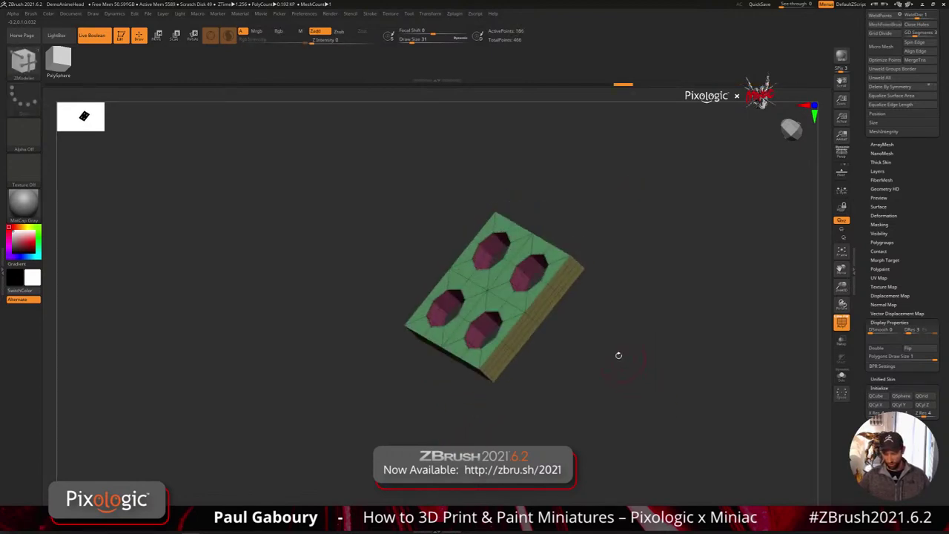
# - Apply Spherize with the Polygroup All target to the slab's outer sides to round the square into a disc
pyautogui.press('space')
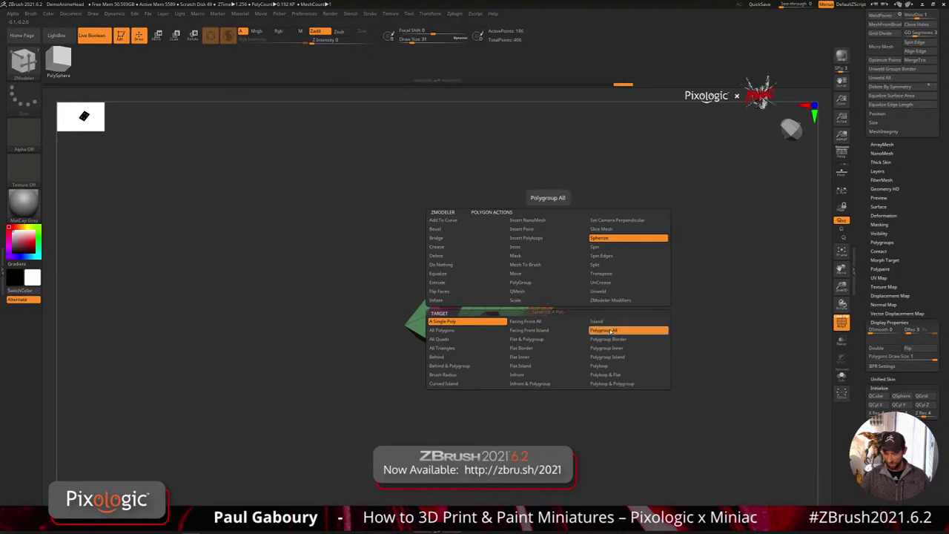
pyautogui.click(616, 328)
pyautogui.moveTo(543, 309); pyautogui.dragTo(636, 221)
pyautogui.moveTo(536, 305); pyautogui.dragTo(620, 235)
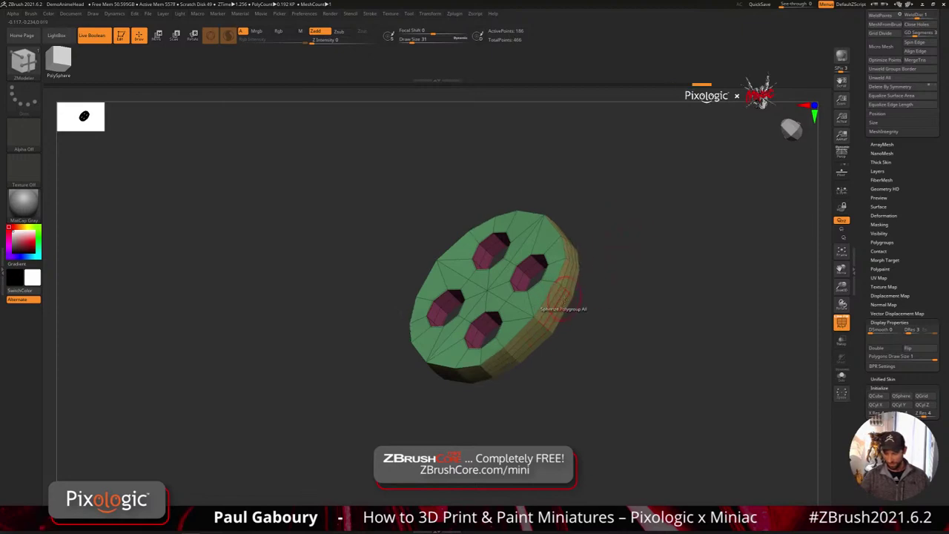
pyautogui.moveTo(564, 300)
pyautogui.mouseDown(button='right')
pyautogui.moveTo(589, 334)
pyautogui.moveTo(561, 303)
pyautogui.mouseUp(button='right')
pyautogui.moveTo(552, 306); pyautogui.dragTo(578, 264)
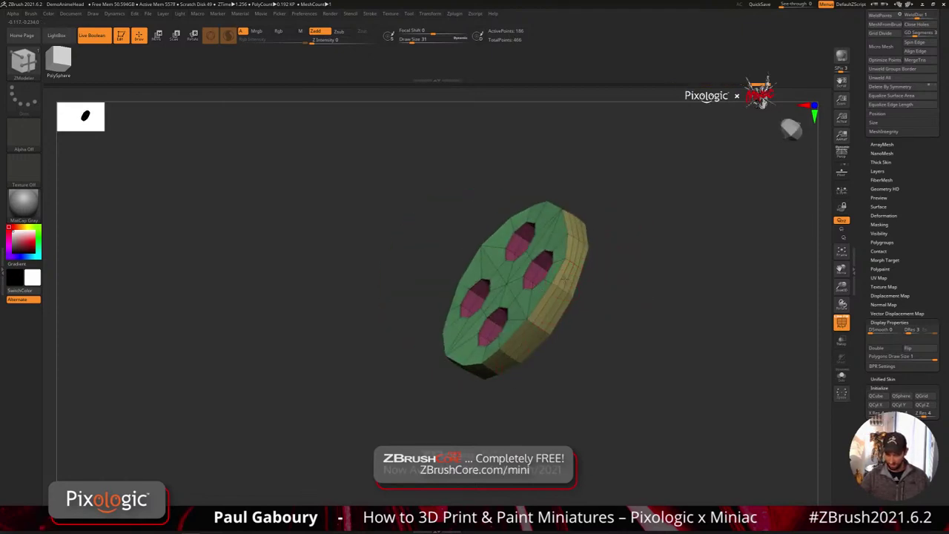
pyautogui.moveTo(603, 285); pyautogui.dragTo(622, 298, button='right')
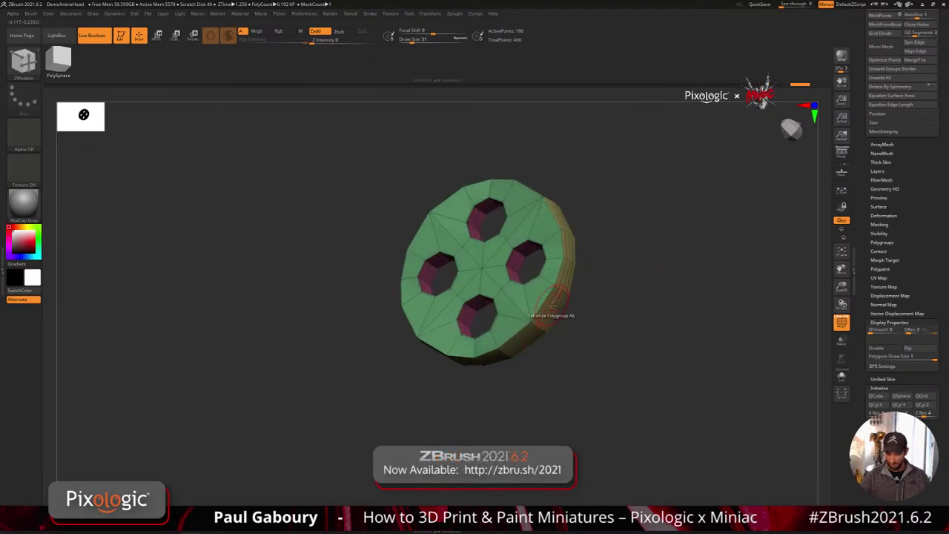
pyautogui.moveTo(581, 270); pyautogui.dragTo(655, 400, button='right')
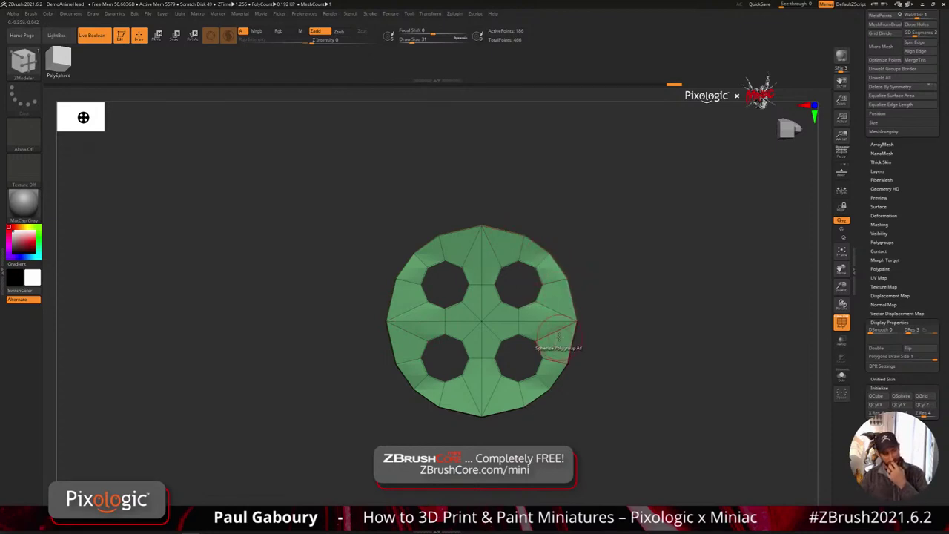
pyautogui.moveTo(557, 341); pyautogui.dragTo(574, 340, button='right')
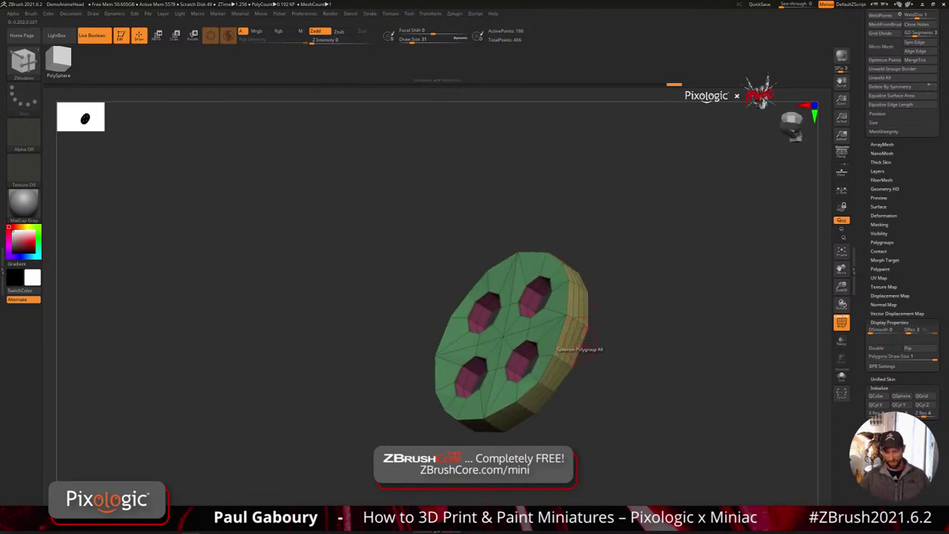
# - Switch the polygon action to QMesh with Polygroup All and extrude the disc's outer sides outward into a rim
pyautogui.press('space')
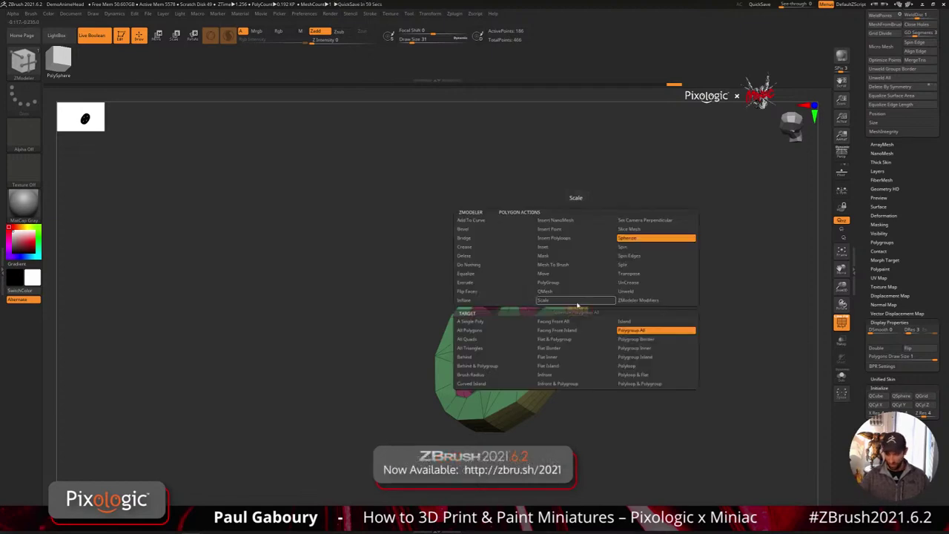
pyautogui.click(572, 294)
pyautogui.moveTo(577, 310); pyautogui.dragTo(594, 298)
pyautogui.moveTo(594, 298); pyautogui.dragTo(575, 316, button='right')
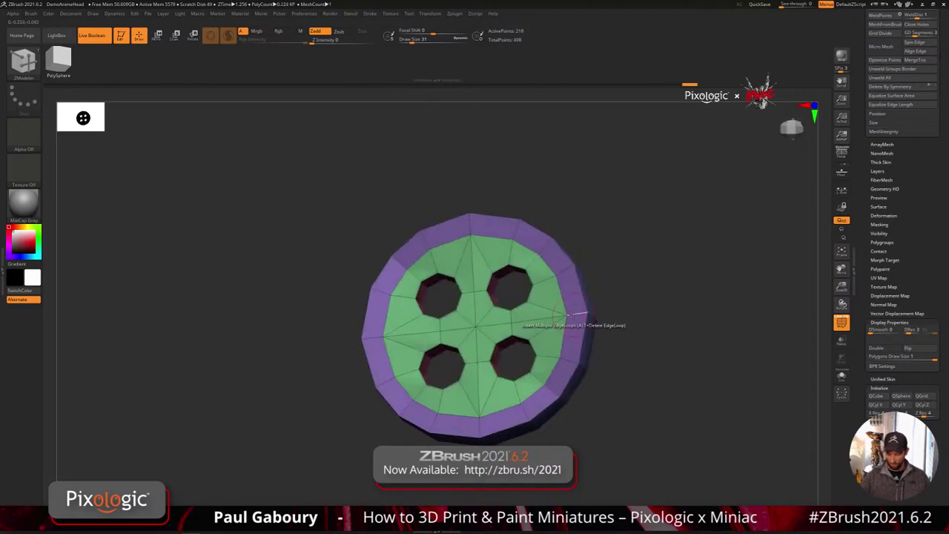
# - Target the front faces of the disc's purple rim with the QMesh Polygroup All action
pyautogui.press('space')
pyautogui.click(575, 309)
pyautogui.click(573, 300)
pyautogui.click(569, 345)
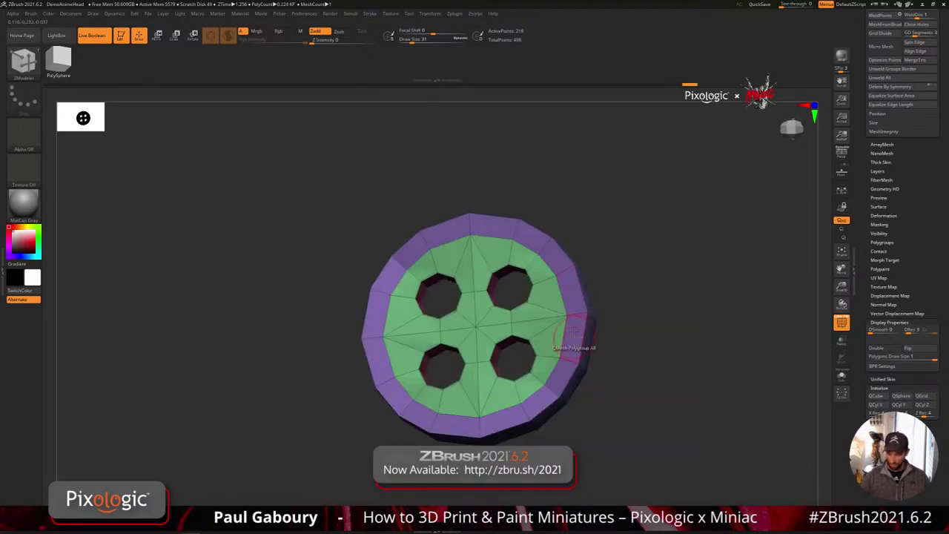
# - Turn on the dynamic subdivision preview for the button and check its smoothed shape with the wireframe hidden
pyautogui.press('d')
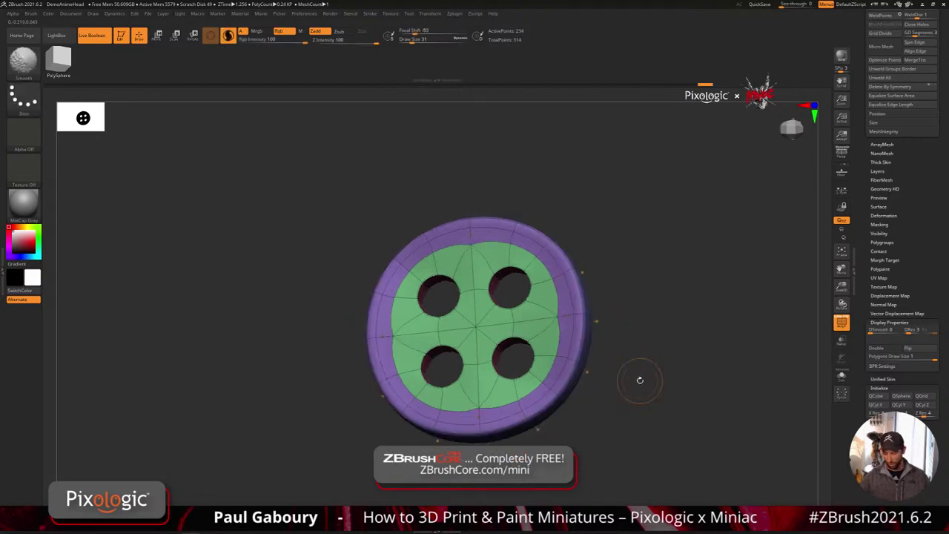
pyautogui.hotkey('shift', 'f')
pyautogui.moveTo(459, 406); pyautogui.dragTo(627, 416, button='right')
pyautogui.moveTo(626, 418); pyautogui.dragTo(590, 383)
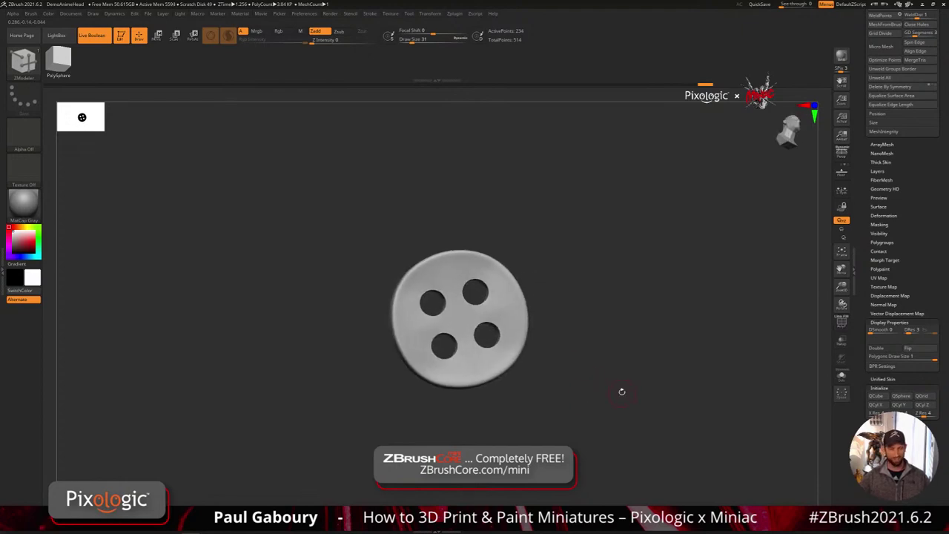
pyautogui.hotkey('shift', 'f')
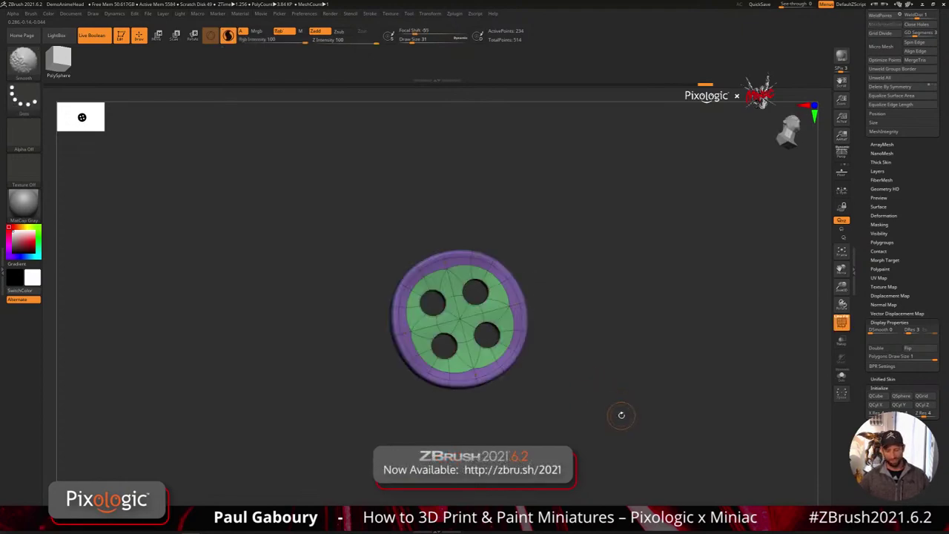
# - Mask everything except the button's inner face by isolating its polygroup, masking it, restoring full visibility and inverting the mask
pyautogui.keyDown('ctrl'); pyautogui.keyDown('shift'); pyautogui.click(466, 323); pyautogui.keyUp('shift'); pyautogui.keyUp('ctrl')
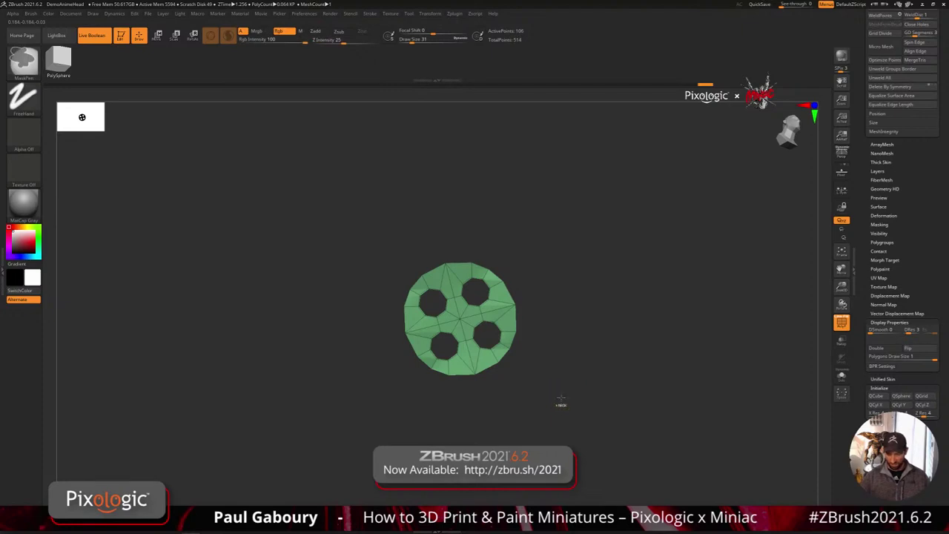
pyautogui.keyDown('ctrl'); pyautogui.click(562, 400); pyautogui.keyUp('ctrl')
pyautogui.keyDown('ctrl'); pyautogui.keyDown('shift'); pyautogui.click(561, 400); pyautogui.keyUp('shift'); pyautogui.keyUp('ctrl')
pyautogui.keyDown('ctrl'); pyautogui.click(558, 392); pyautogui.keyUp('ctrl')
# - Flatten the button's unmasked inner face from the side view with a straight vertical ClipCurve cut
pyautogui.keyDown('shift'); pyautogui.moveTo(557, 390); pyautogui.dragTo(574, 386); pyautogui.keyUp('shift')
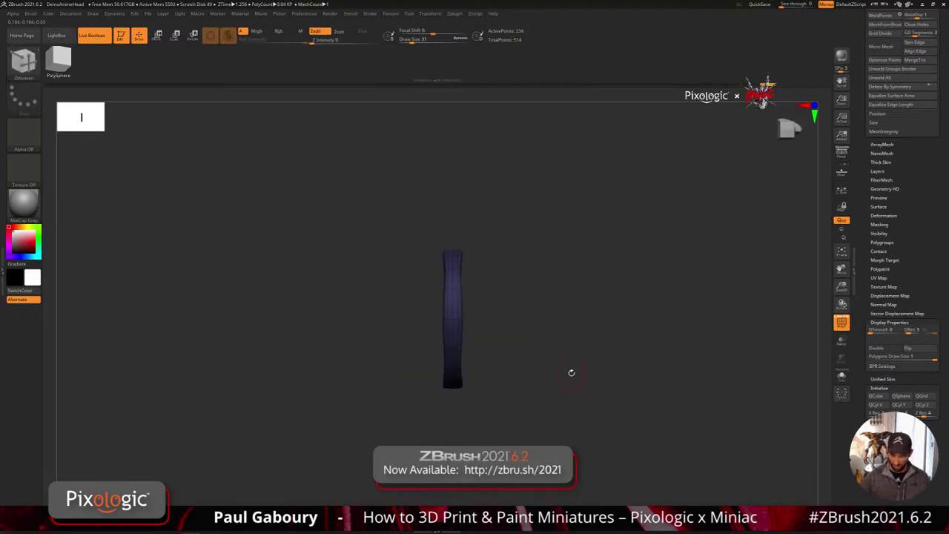
pyautogui.keyDown('ctrl'); pyautogui.keyDown('shift'); pyautogui.click(25, 58); pyautogui.keyUp('shift'); pyautogui.keyUp('ctrl')
pyautogui.click(176, 103)
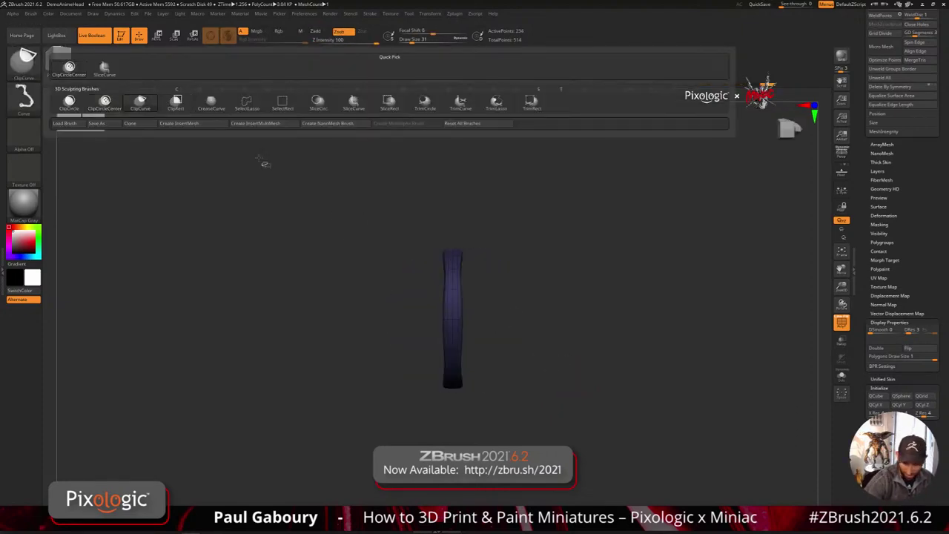
pyautogui.keyDown('ctrl'); pyautogui.keyDown('shift'); pyautogui.moveTo(457, 225); pyautogui.dragTo(456, 445); pyautogui.keyUp('shift'); pyautogui.keyUp('ctrl')
pyautogui.moveTo(586, 406)
pyautogui.mouseDown()
pyautogui.moveTo(514, 408)
pyautogui.moveTo(535, 371)
pyautogui.moveTo(569, 409)
pyautogui.mouseUp()
pyautogui.hotkey('shift', 'f')
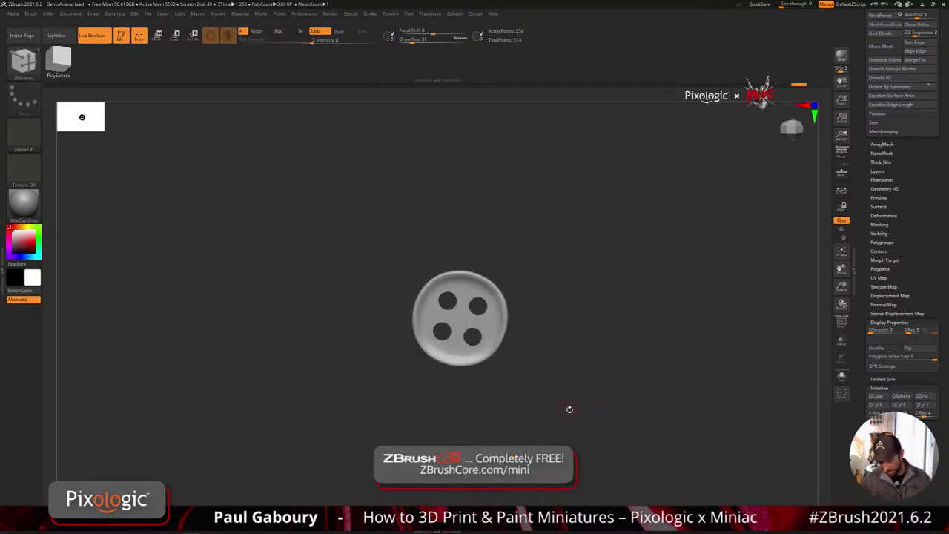
# - Crease the edge loop between the button's inner face and rim with ZModeler, using the EdgeLoop Complete target
pyautogui.press('g')
pyautogui.click(481, 256)
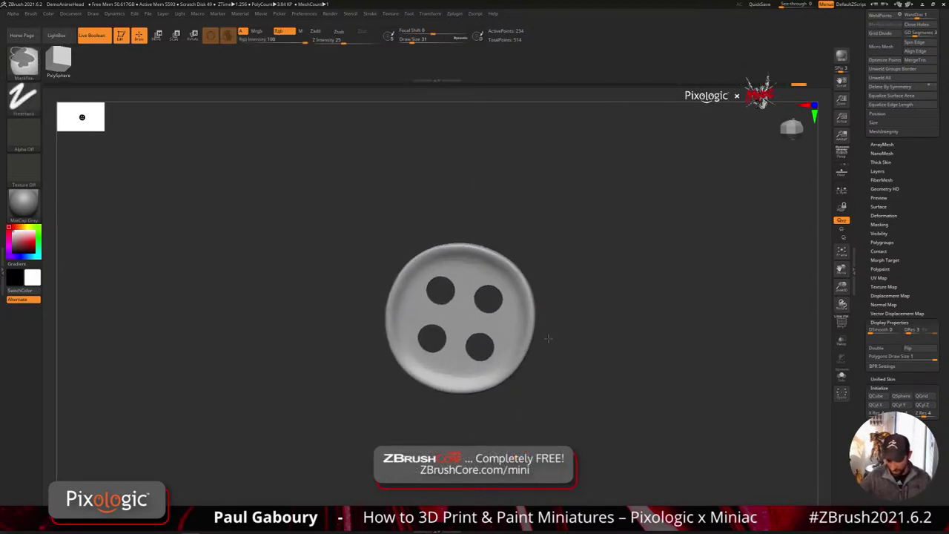
pyautogui.hotkey('shift', 'f')
pyautogui.press('f')
pyautogui.press('space')
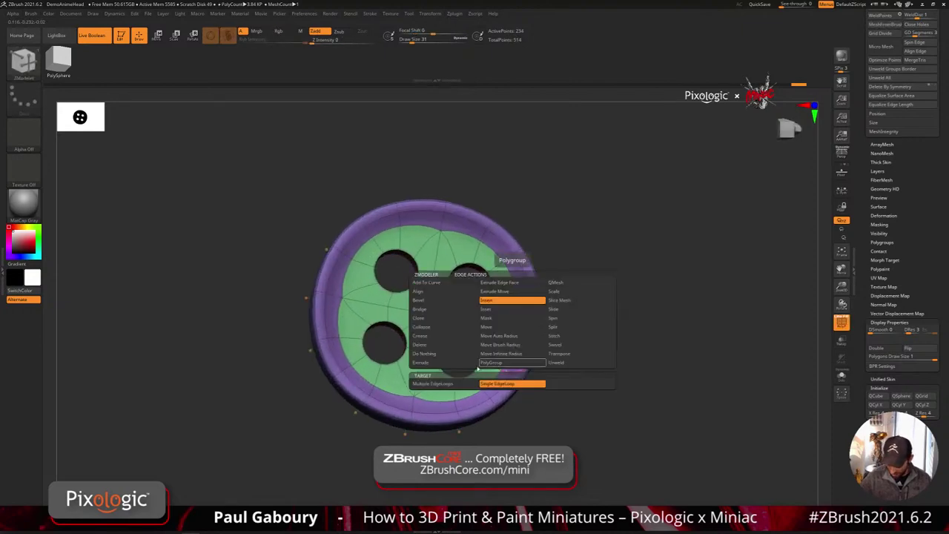
pyautogui.click(445, 340)
pyautogui.click(445, 393)
pyautogui.click(510, 358)
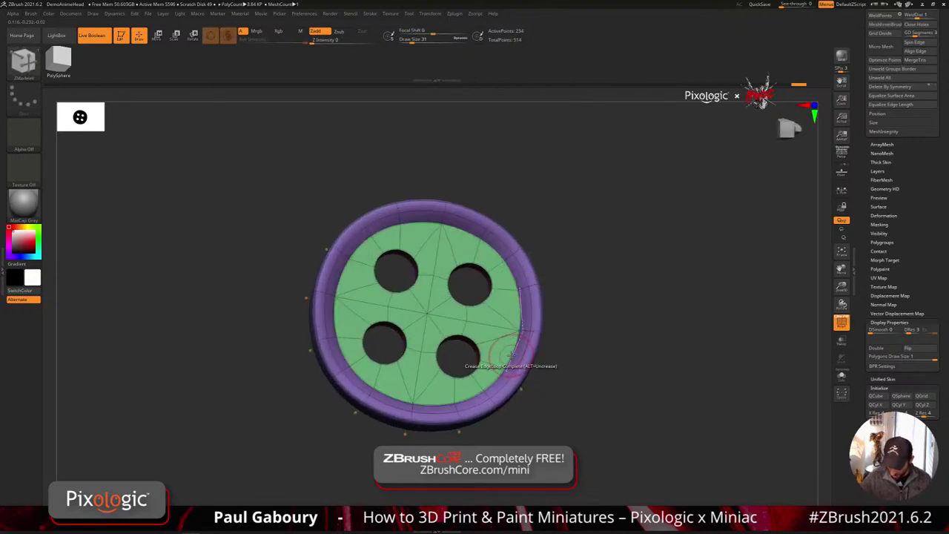
pyautogui.keyDown('alt'); pyautogui.moveTo(599, 408); pyautogui.dragTo(564, 386); pyautogui.keyUp('alt')
pyautogui.hotkey('shift', 'f')
pyautogui.moveTo(564, 386); pyautogui.dragTo(570, 418, button='right')
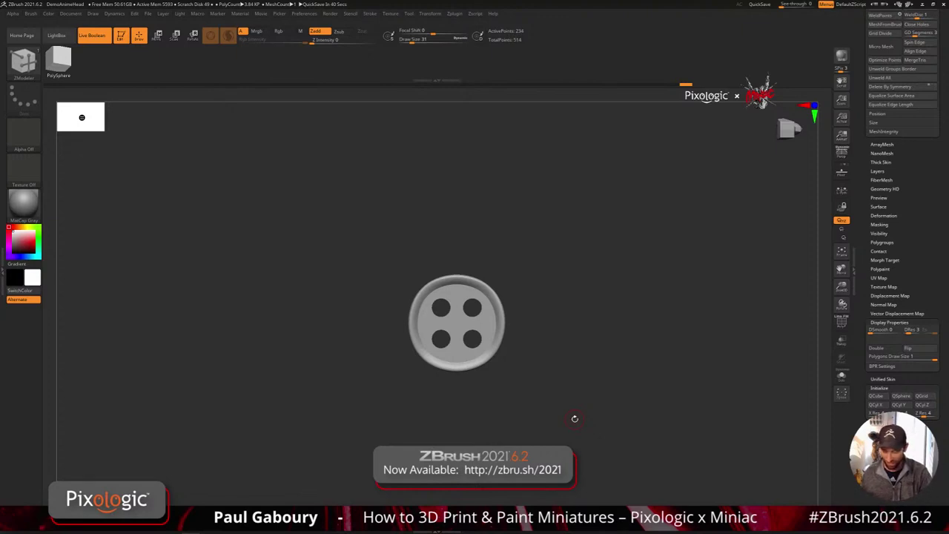
# - Choose MeshExtrude as the masking brush and set its stroke to Circle
pyautogui.moveTo(925, 260); pyautogui.dragTo(936, 417)
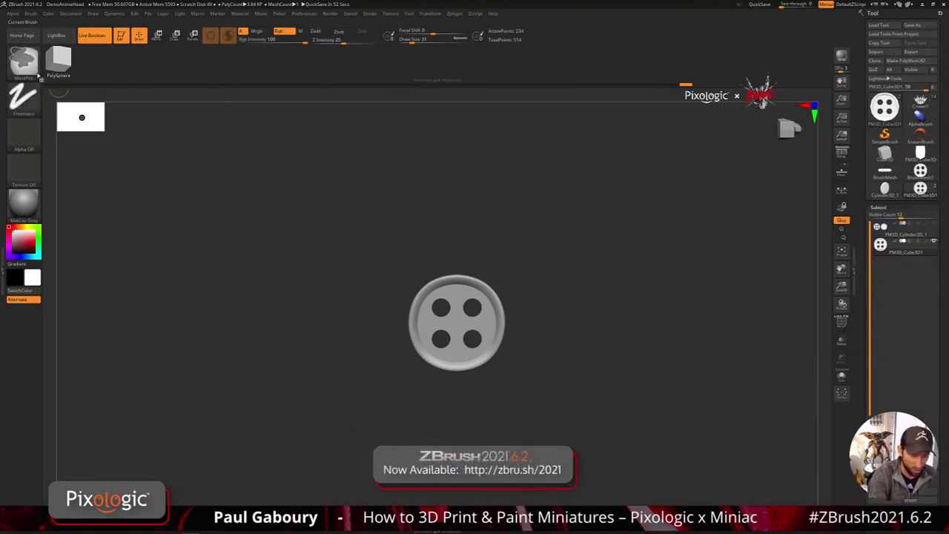
pyautogui.hotkey('ctrl', 'b')
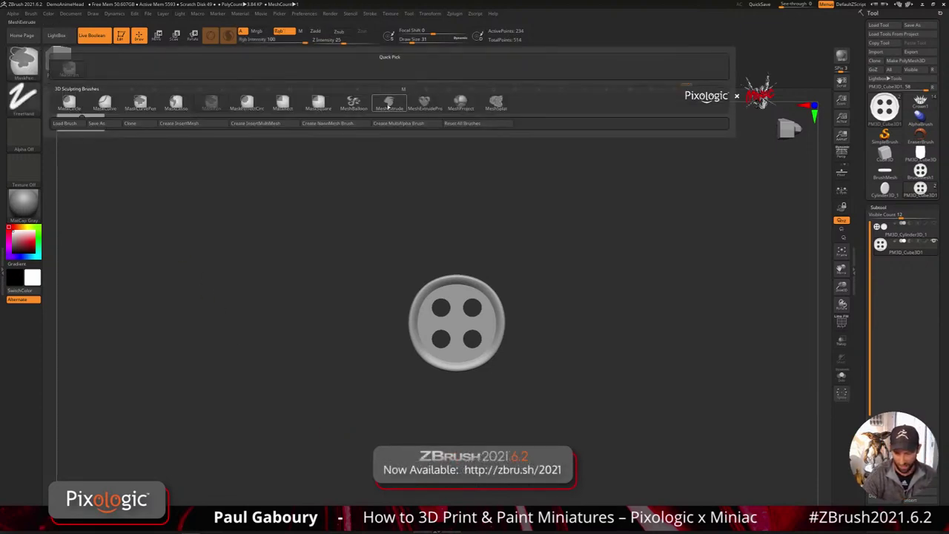
pyautogui.click(398, 109)
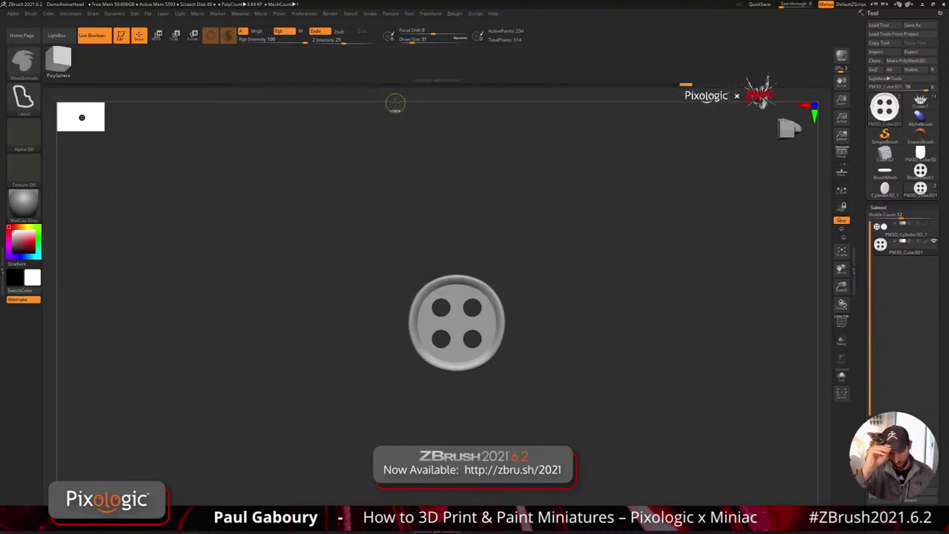
pyautogui.click(23, 97)
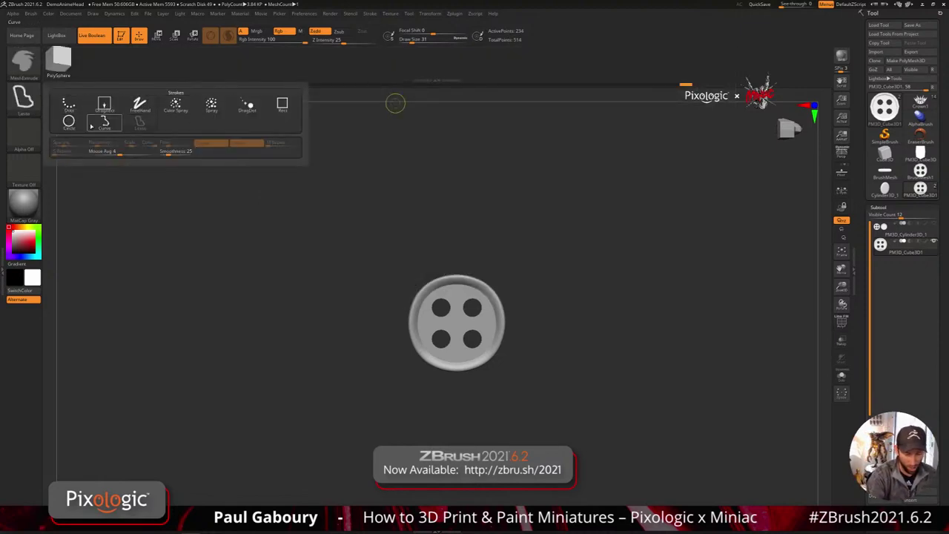
pyautogui.click(68, 122)
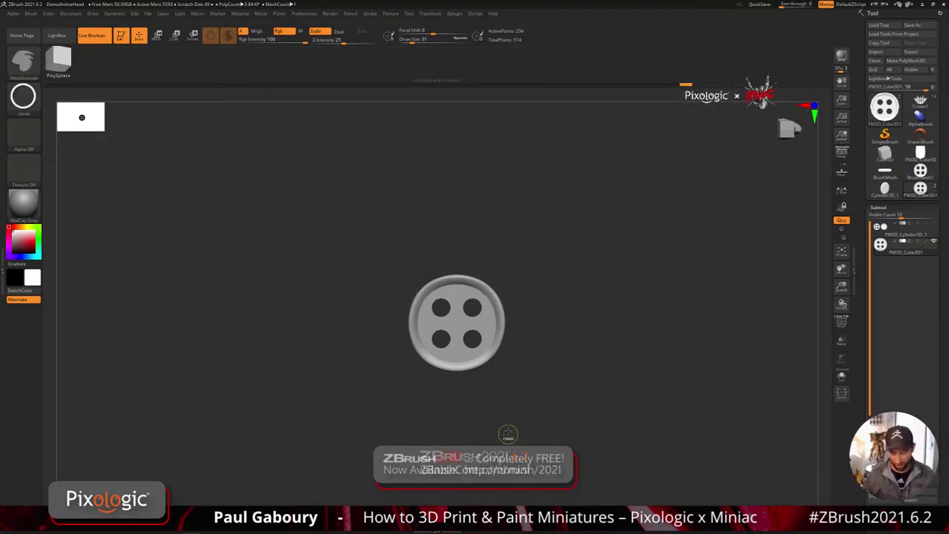
# - Extrude a circular disc centred on the button and try to draw a small circle on its upper-left area
pyautogui.moveTo(456, 323); pyautogui.dragTo(528, 384)
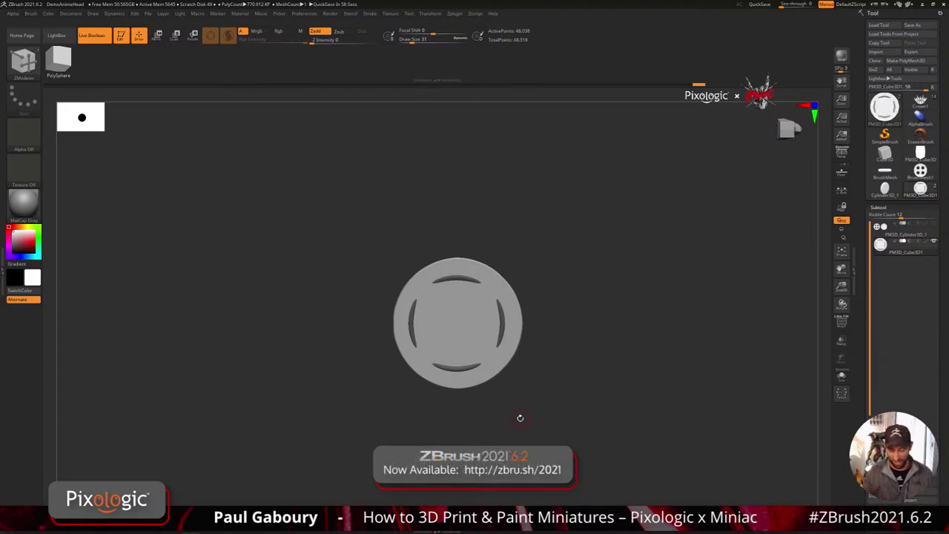
pyautogui.press('b')
pyautogui.press('m')
pyautogui.press('e')
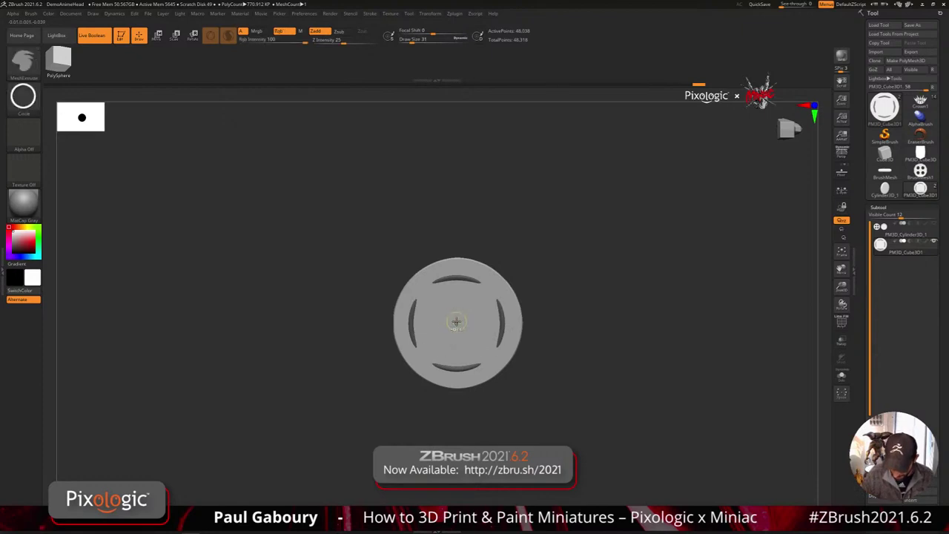
pyautogui.moveTo(456, 322)
pyautogui.mouseDown()
pyautogui.moveTo(477, 335)
pyautogui.moveTo(454, 314)
pyautogui.mouseUp()
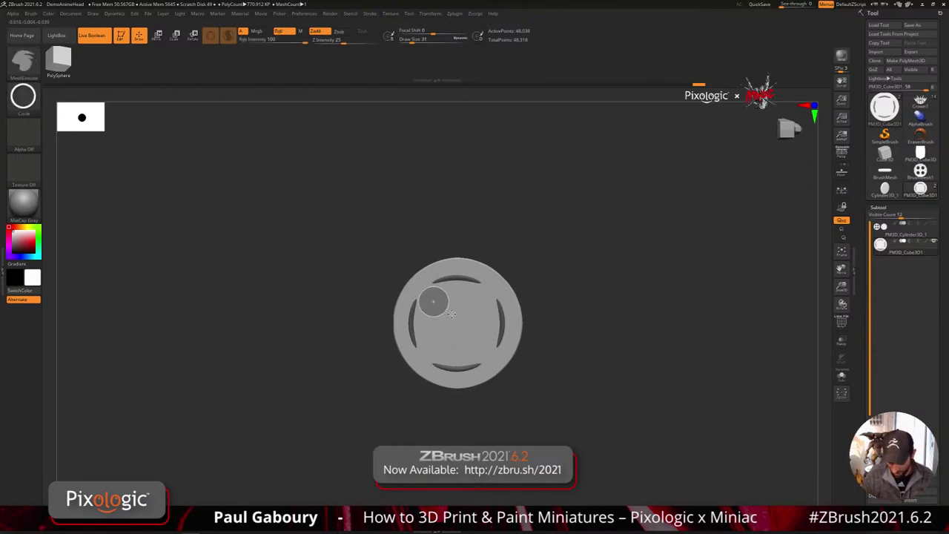
pyautogui.press('alt')
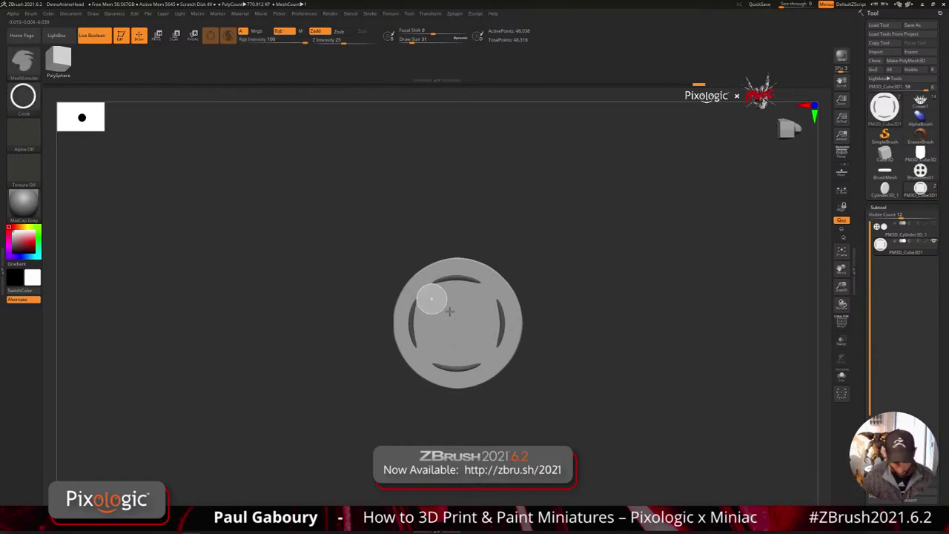
pyautogui.moveTo(469, 329); pyautogui.dragTo(469, 329)
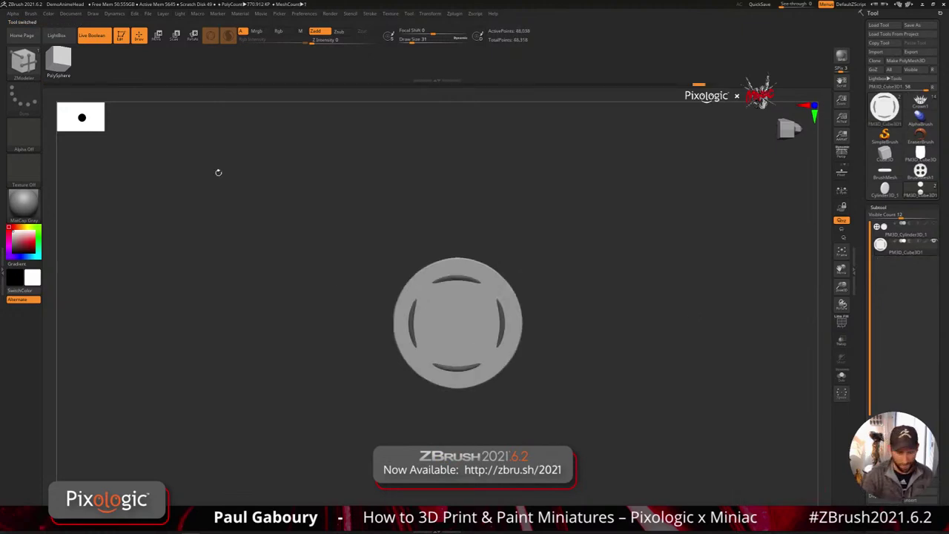
# - Turn off Live Boolean and draw a circle with MeshExtrude near the disc's centre
pyautogui.click(105, 39)
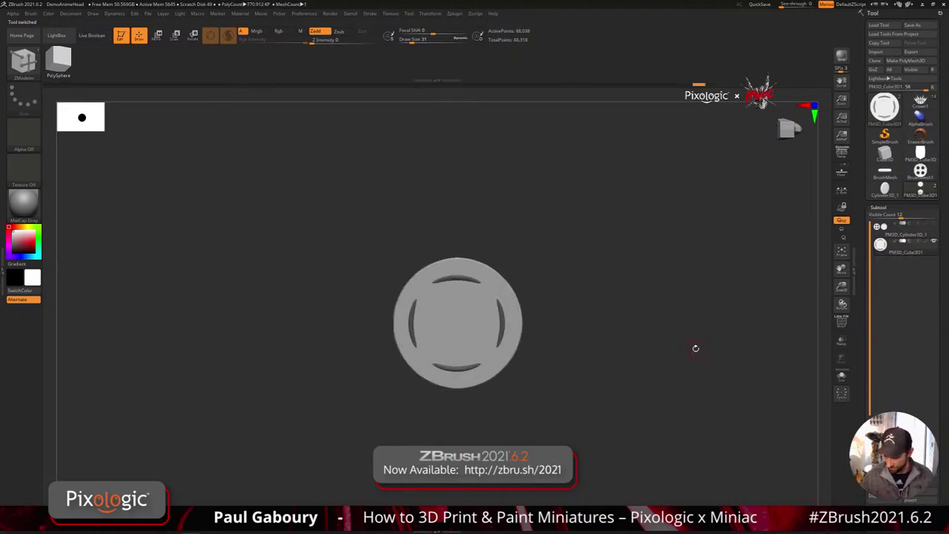
pyautogui.press('ctrl')
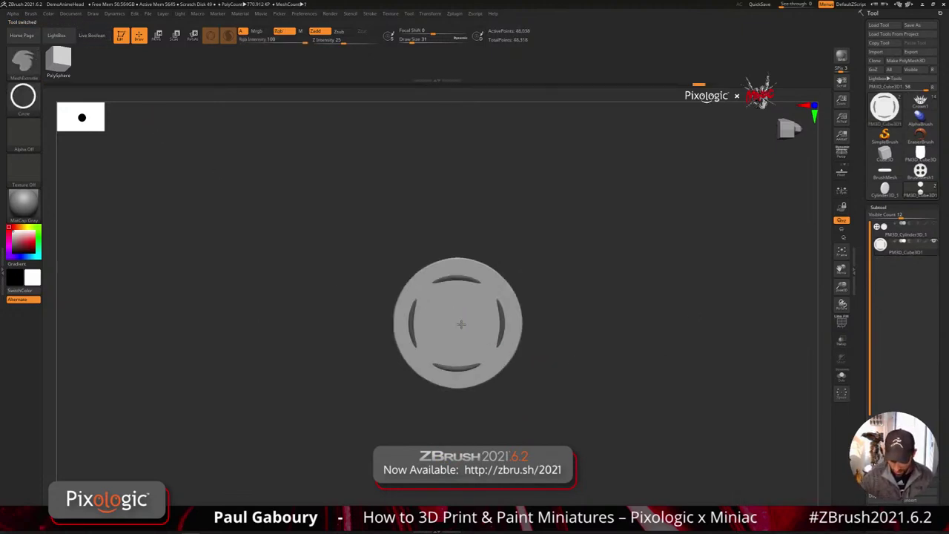
pyautogui.keyDown('ctrl'); pyautogui.moveTo(461, 324); pyautogui.dragTo(448, 315); pyautogui.keyUp('ctrl')
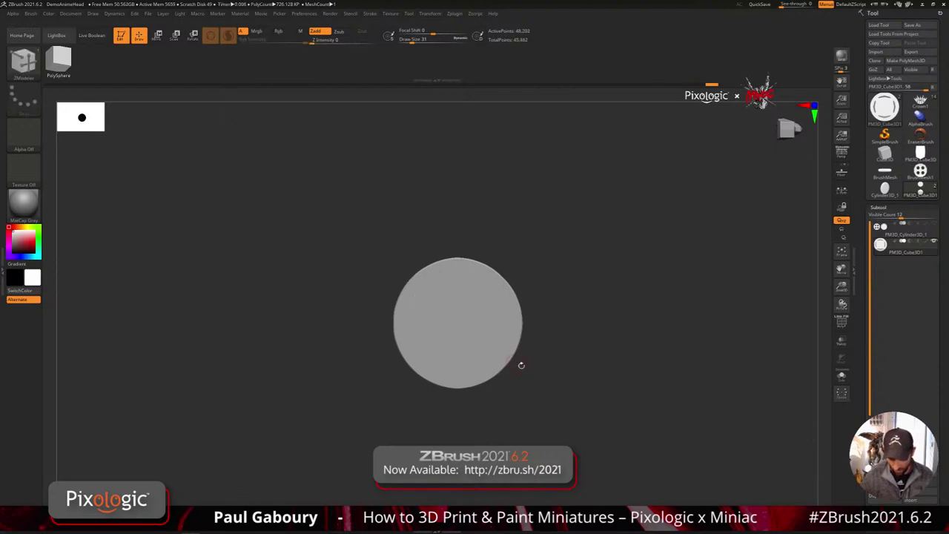
# - Undo the disc extrusion, redraw it slightly larger around the button, and try a small circle at its upper left
pyautogui.hotkey('ctrl', 'z')
pyautogui.hotkey('ctrl', 'z')
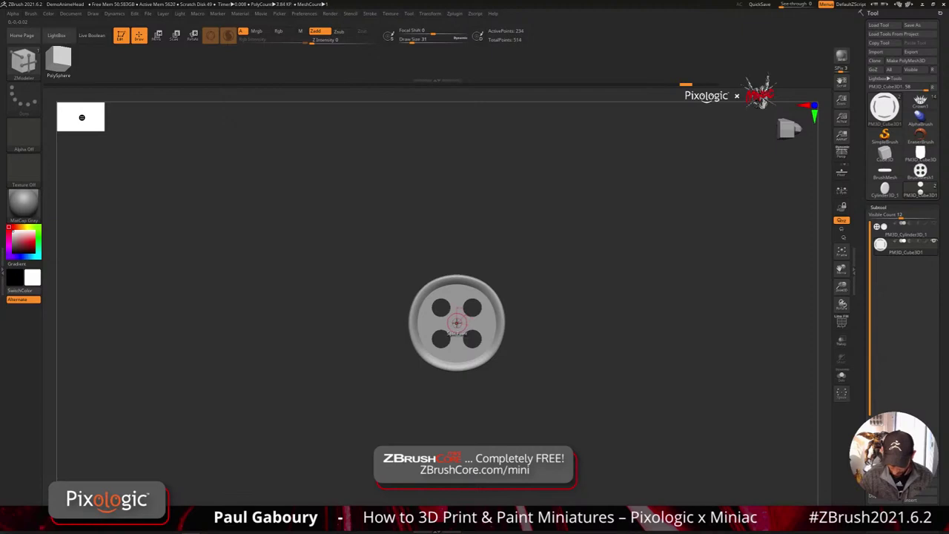
pyautogui.press('b')
pyautogui.press('m')
pyautogui.press('e')
pyautogui.hotkey('ctrl', 'shift', 'z')
pyautogui.hotkey('ctrl', 'shift', 'z')
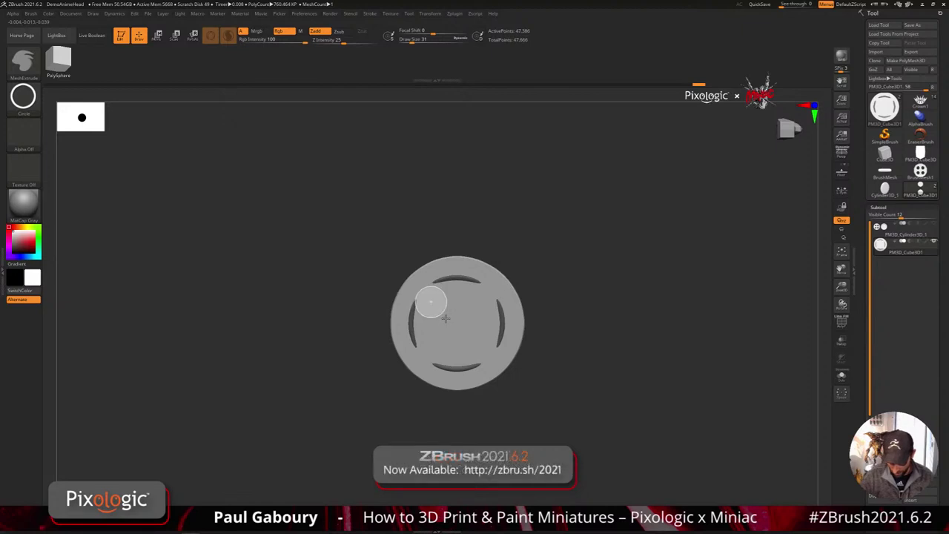
pyautogui.hotkey('ctrl', 'z')
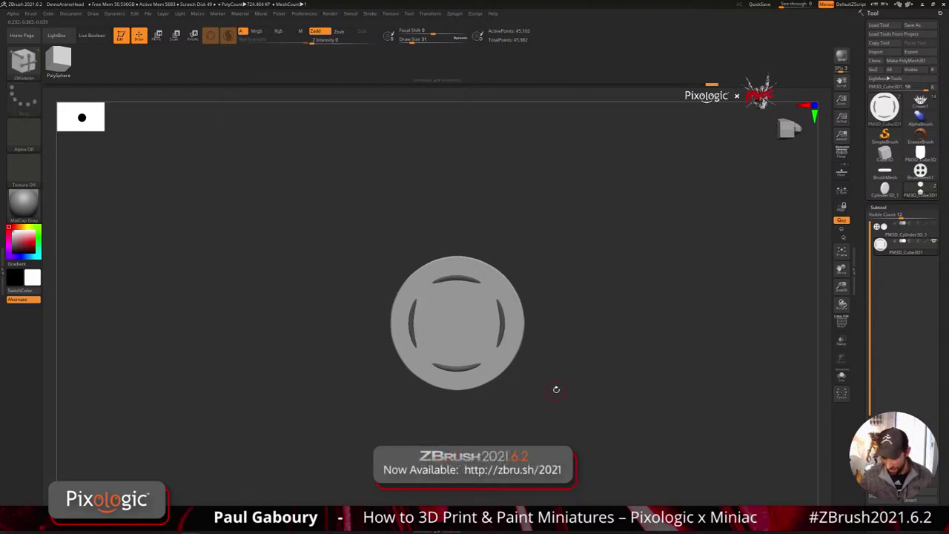
# - Show the polygroup wireframe and examine the small circles on the disc from an angle and from the front
pyautogui.hotkey('shift', 'f')
pyautogui.moveTo(566, 396)
pyautogui.mouseDown()
pyautogui.moveTo(598, 398)
pyautogui.moveTo(558, 384)
pyautogui.moveTo(564, 389)
pyautogui.mouseUp()
pyautogui.keyDown('ctrl'); pyautogui.moveTo(564, 388); pyautogui.dragTo(595, 431, button='right'); pyautogui.keyUp('ctrl')
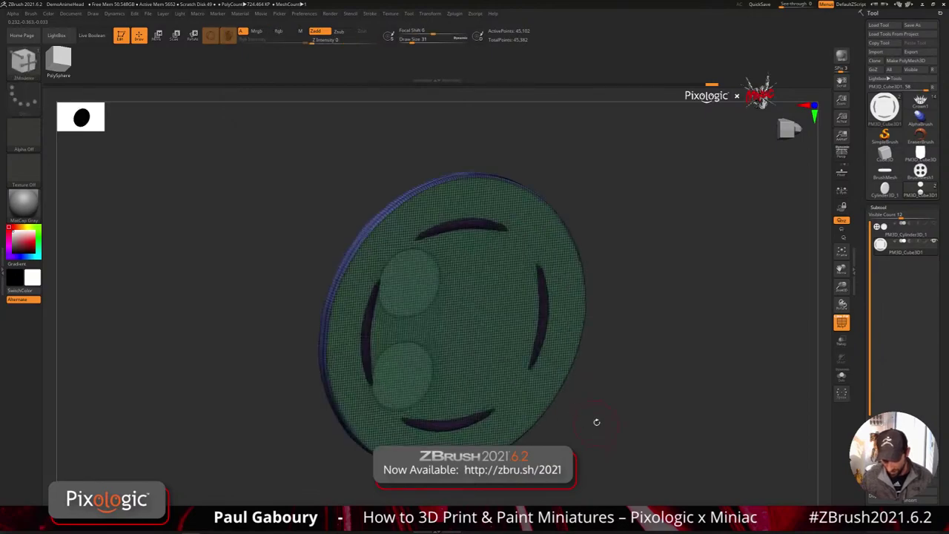
pyautogui.press('w')
pyautogui.keyDown('ctrl'); pyautogui.click(546, 387); pyautogui.keyUp('ctrl')
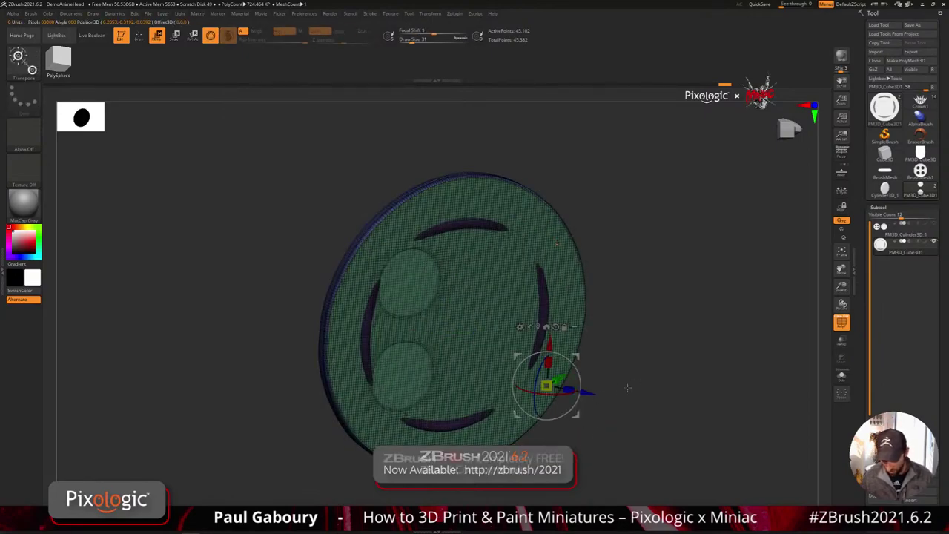
pyautogui.press('q')
pyautogui.moveTo(627, 388); pyautogui.dragTo(618, 382)
pyautogui.keyDown('ctrl'); pyautogui.moveTo(618, 381); pyautogui.dragTo(638, 452, button='right'); pyautogui.keyUp('ctrl')
pyautogui.press('b')
pyautogui.press('z')
pyautogui.press('m')
pyautogui.moveTo(326, 374)
pyautogui.mouseDown(button='right')
pyautogui.moveTo(545, 356)
pyautogui.moveTo(422, 408)
pyautogui.moveTo(422, 357)
pyautogui.mouseUp(button='right')
pyautogui.keyDown('alt'); pyautogui.moveTo(527, 386); pyautogui.dragTo(453, 370, button='right'); pyautogui.keyUp('alt')
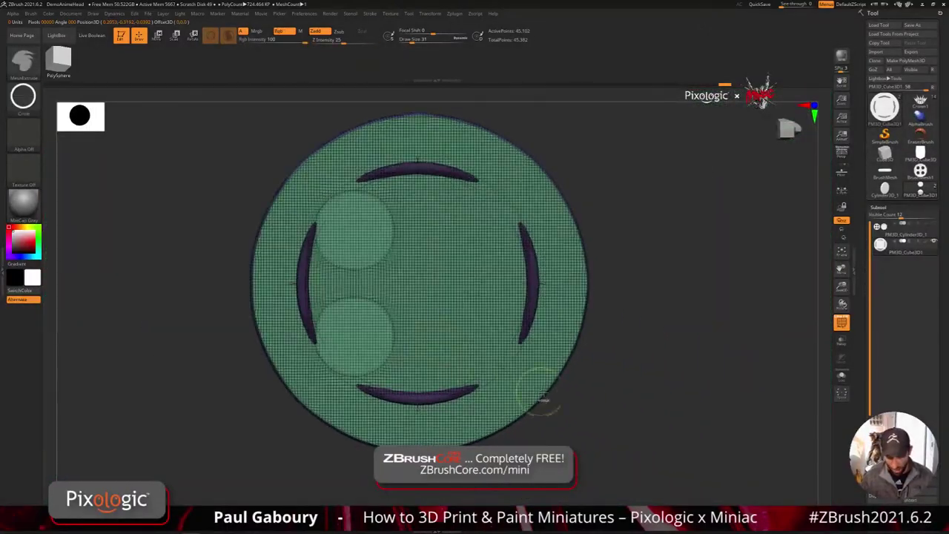
# - Undo the small circles on the disc and try another MeshExtrude circle over its right-hand slot
pyautogui.hotkey('ctrl', 'z')
pyautogui.hotkey('ctrl', 'z')
pyautogui.moveTo(605, 416)
pyautogui.keyDown('alt'); pyautogui.mouseDown(button='right')
pyautogui.moveTo(628, 432)
pyautogui.moveTo(600, 411)
pyautogui.mouseUp(button='right'); pyautogui.keyUp('alt')
pyautogui.keyDown('alt'); pyautogui.moveTo(599, 410); pyautogui.dragTo(605, 376, button='right'); pyautogui.keyUp('alt')
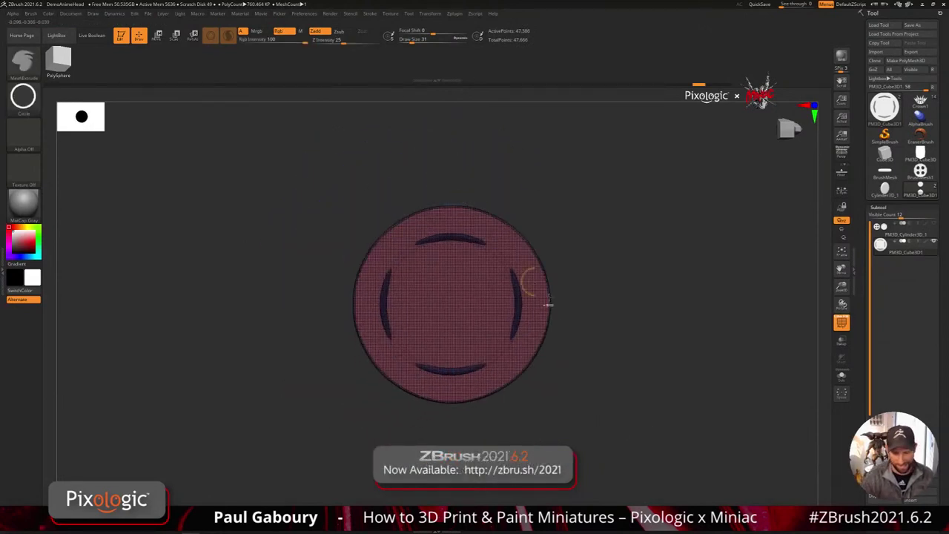
pyautogui.press('b')
pyautogui.press('z')
pyautogui.press('m')
pyautogui.press('b')
pyautogui.press('m')
pyautogui.press('e')
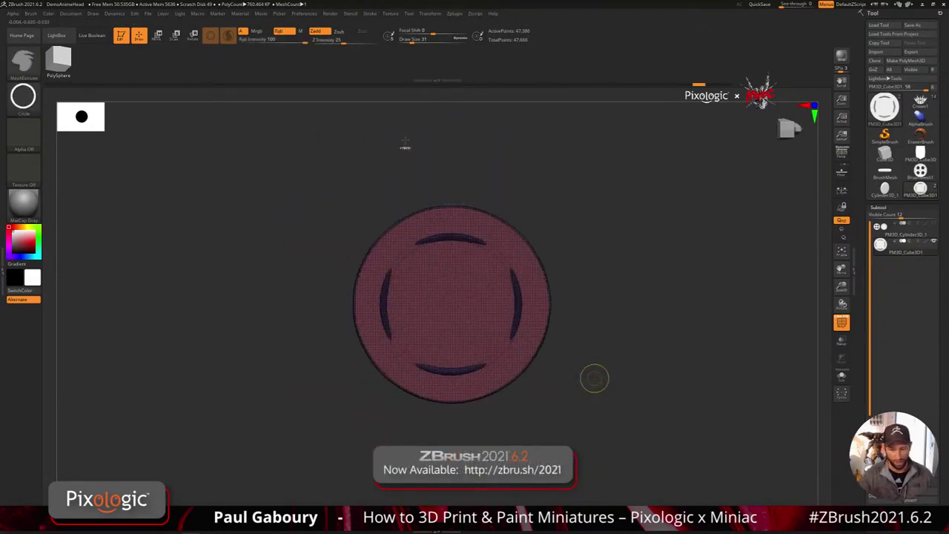
pyautogui.keyDown('ctrl'); pyautogui.moveTo(504, 298); pyautogui.dragTo(532, 326); pyautogui.keyUp('ctrl')
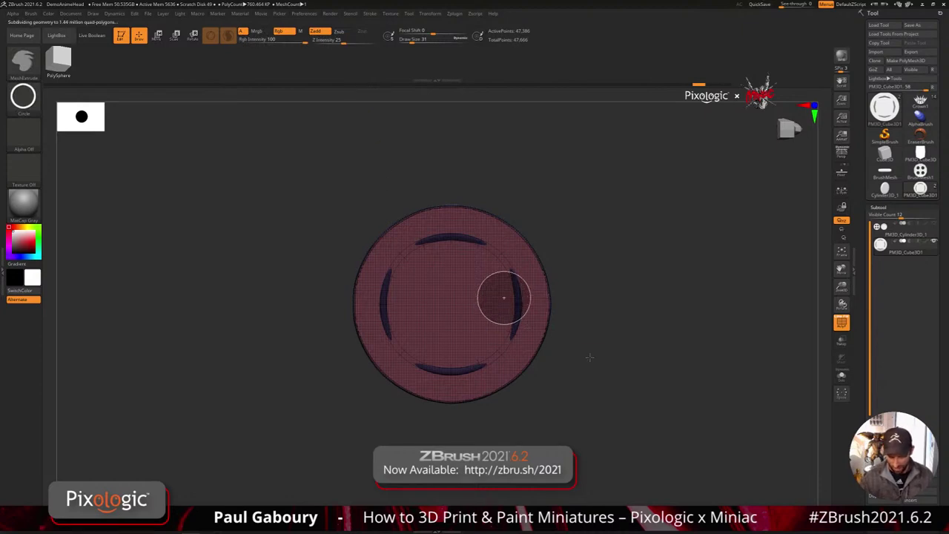
# - Set the MeshExtrude brush's Z Intensity to 92 and draw a small circle on the disc's upper-left area
pyautogui.moveTo(589, 356)
pyautogui.mouseDown()
pyautogui.moveTo(555, 380)
pyautogui.moveTo(586, 359)
pyautogui.mouseUp()
pyautogui.hotkey('ctrl', 'z')
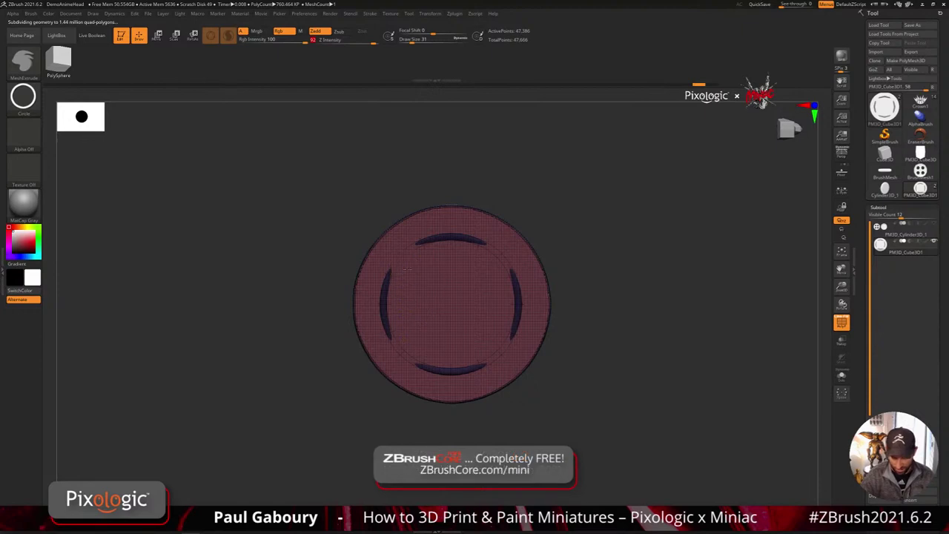
pyautogui.moveTo(404, 267); pyautogui.dragTo(421, 285)
pyautogui.press('b')
pyautogui.press('z')
pyautogui.press('m')
# - Undo the MeshExtrude disc on the four-hole button
pyautogui.moveTo(542, 373)
pyautogui.mouseDown()
pyautogui.moveTo(583, 373)
pyautogui.moveTo(554, 396)
pyautogui.moveTo(536, 395)
pyautogui.moveTo(538, 419)
pyautogui.mouseUp()
pyautogui.hotkey('ctrl', 'z')
pyautogui.hotkey('ctrl', 'z')
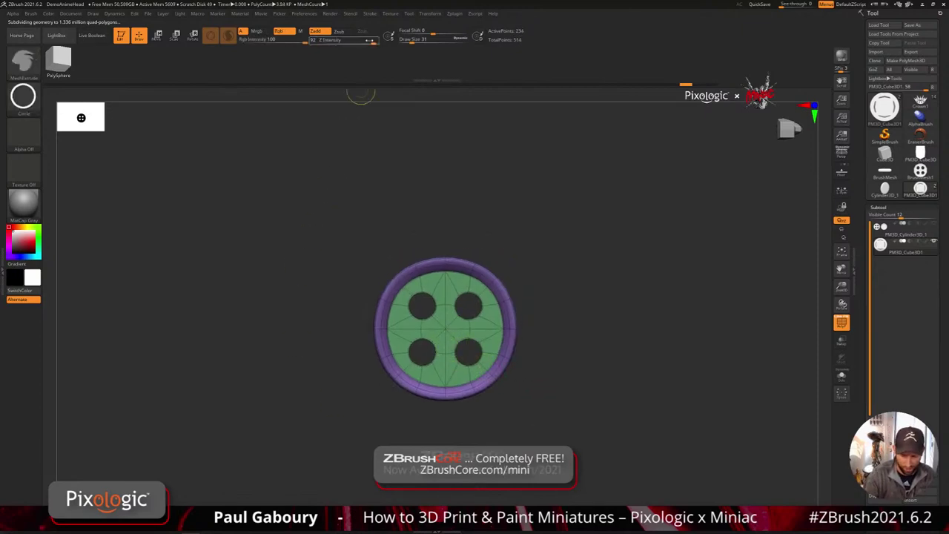
# - Draw a large MeshExtrude circle over the four-hole button at Z Intensity 26, and raise the brush's Z Intensity to 100
pyautogui.keyDown('ctrl'); pyautogui.click(345, 41); pyautogui.keyUp('ctrl')
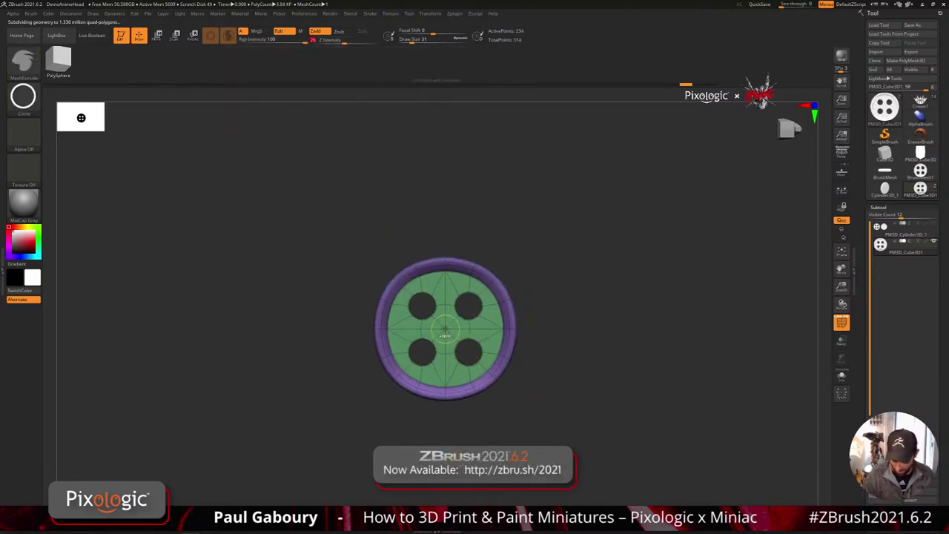
pyautogui.keyDown('ctrl'); pyautogui.keyDown('shift'); pyautogui.moveTo(445, 328); pyautogui.dragTo(548, 415); pyautogui.keyUp('shift'); pyautogui.keyUp('ctrl')
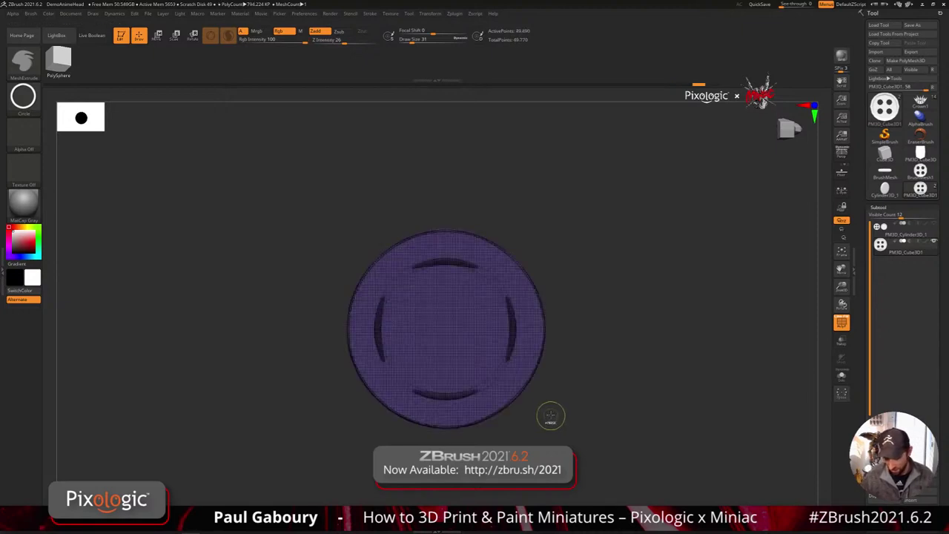
pyautogui.moveTo(346, 41); pyautogui.dragTo(358, 41)
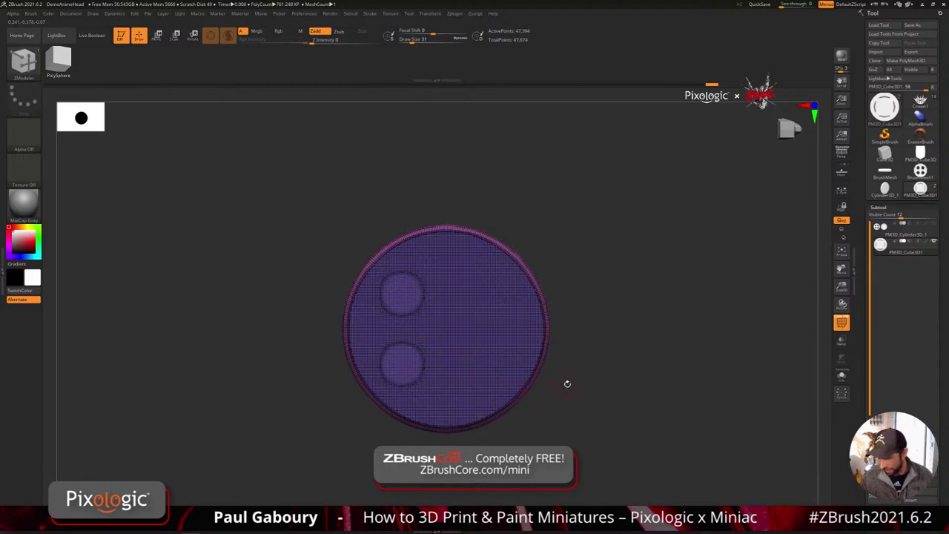
# - Turn the disc with two small circles sideways and try moving it along its depth axis with the Move gizmo
pyautogui.click(934, 223)
pyautogui.click(933, 223)
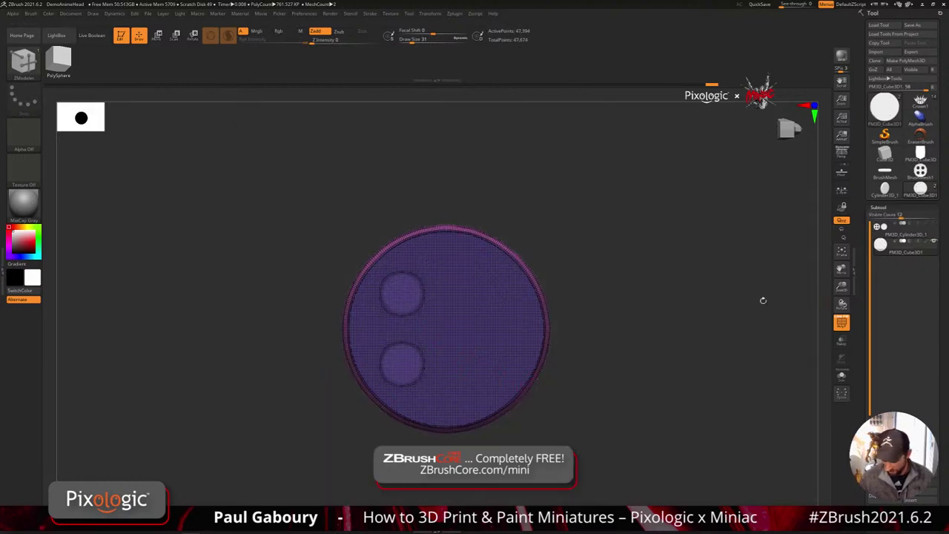
pyautogui.moveTo(763, 301); pyautogui.dragTo(575, 423)
pyautogui.press('w')
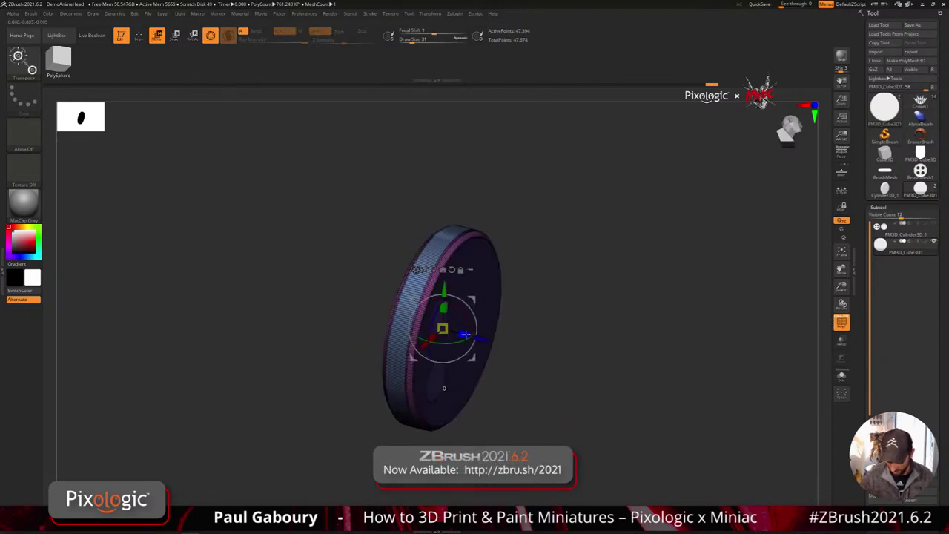
pyautogui.moveTo(465, 334)
pyautogui.mouseDown()
pyautogui.moveTo(566, 377)
pyautogui.moveTo(553, 410)
pyautogui.mouseUp()
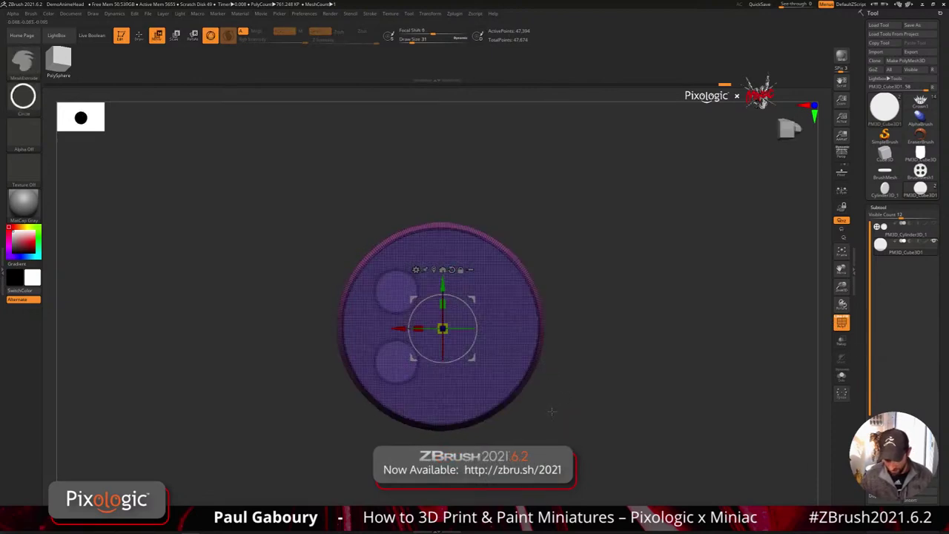
# - Undo the disc's move and its two small circles, and return to drawing mode
pyautogui.hotkey('ctrl', 'z')
pyautogui.hotkey('ctrl', 'z')
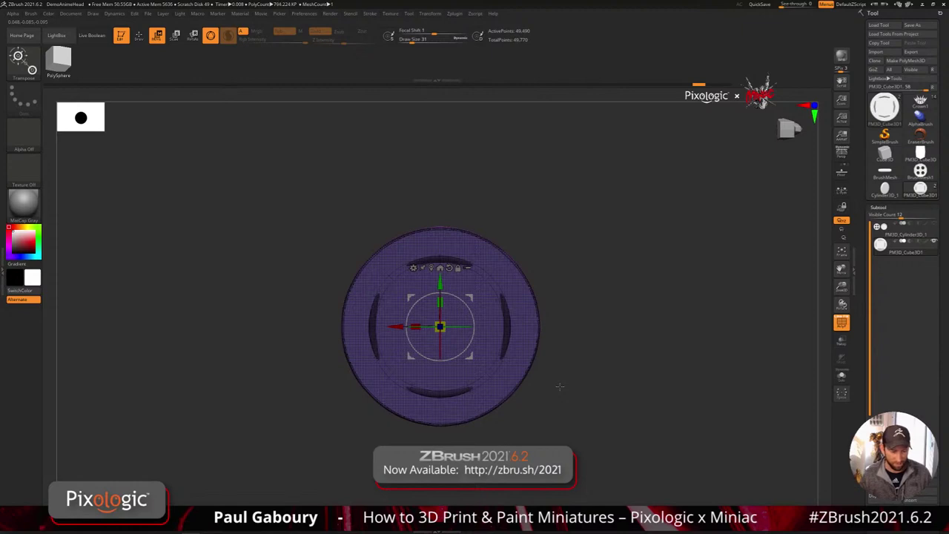
pyautogui.press('q')
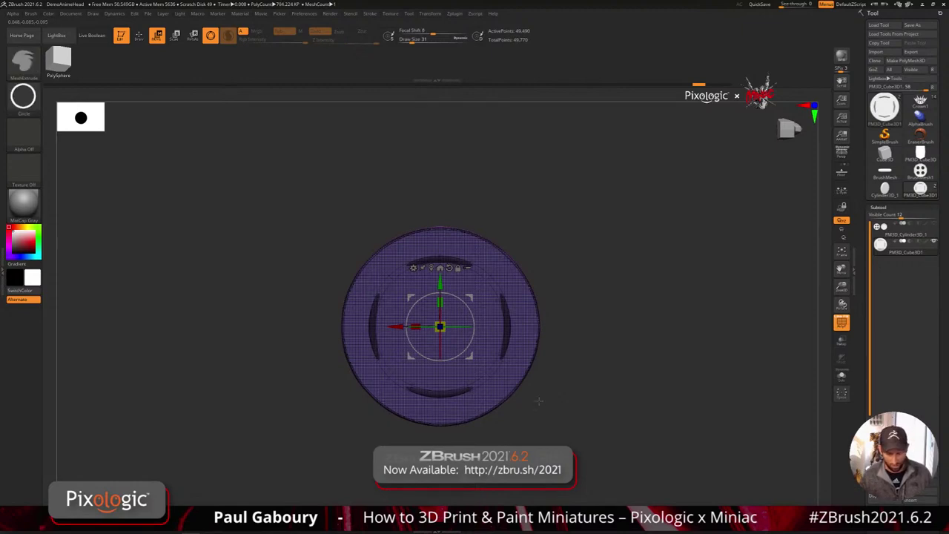
pyautogui.press('b')
pyautogui.press('z')
pyautogui.press('m')
pyautogui.press('q')
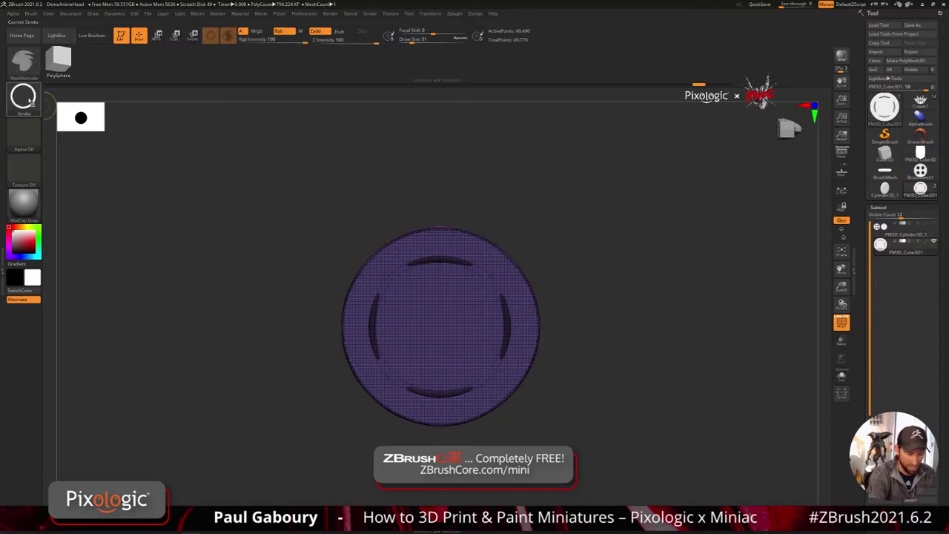
# - Switch the MeshExtrude stroke to Lasso and try freehand extrusions on the slotted disc's right half
pyautogui.keyDown('ctrl'); pyautogui.click(24, 99); pyautogui.keyUp('ctrl')
pyautogui.click(140, 122)
pyautogui.moveTo(429, 335)
pyautogui.mouseDown()
pyautogui.moveTo(459, 285)
pyautogui.moveTo(484, 362)
pyautogui.moveTo(475, 367)
pyautogui.mouseUp()
pyautogui.moveTo(439, 310)
pyautogui.keyDown('ctrl'); pyautogui.mouseDown()
pyautogui.moveTo(451, 275)
pyautogui.moveTo(475, 298)
pyautogui.mouseUp(); pyautogui.keyUp('ctrl')
pyautogui.keyDown('ctrl'); pyautogui.keyDown('alt'); pyautogui.moveTo(377, 344); pyautogui.dragTo(393, 346); pyautogui.keyUp('alt'); pyautogui.keyUp('ctrl')
# - Undo the Lasso extrusions and the large disc, going back to the four-hole button
pyautogui.hotkey('ctrl', 'z')
pyautogui.hotkey('ctrl', 'z')
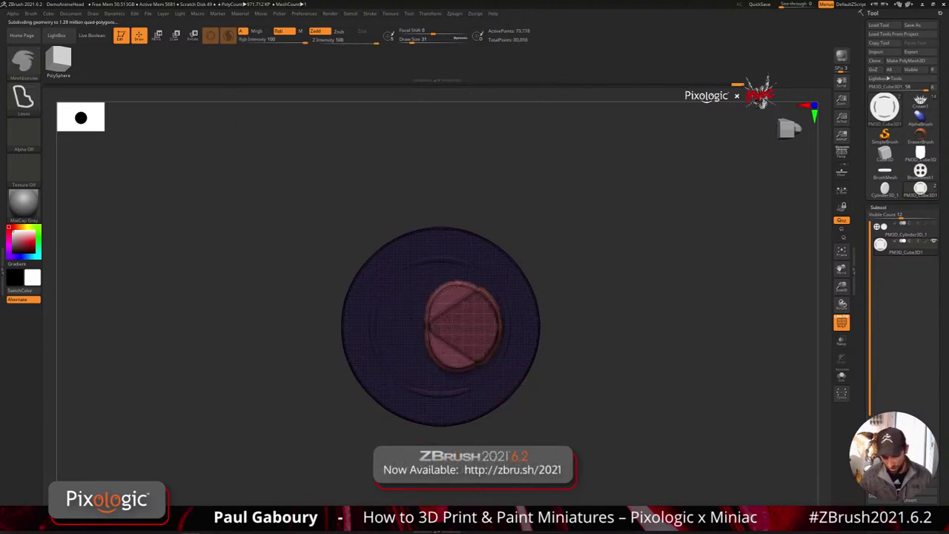
pyautogui.moveTo(417, 439)
pyautogui.mouseDown()
pyautogui.moveTo(496, 434)
pyautogui.moveTo(412, 440)
pyautogui.mouseUp()
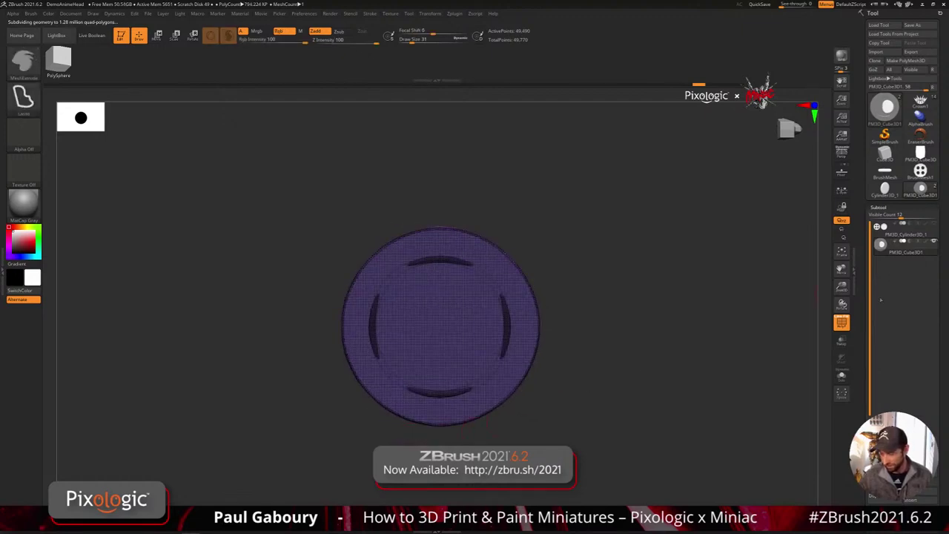
pyautogui.hotkey('ctrl', 'z')
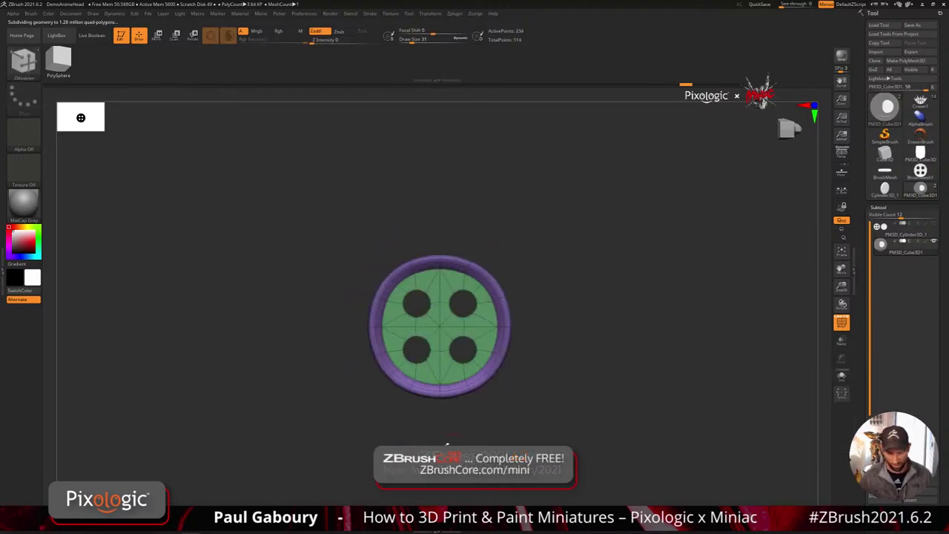
# - Set the MeshExtrude stroke to Circle and draw a disc from the button's centre that covers the whole button
pyautogui.click(23, 96)
pyautogui.click(68, 121)
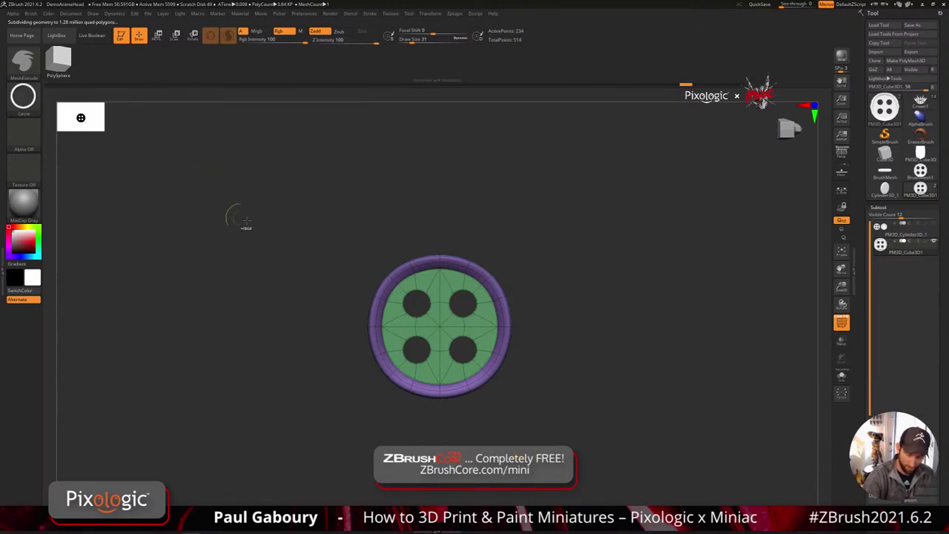
pyautogui.moveTo(440, 328); pyautogui.dragTo(528, 429)
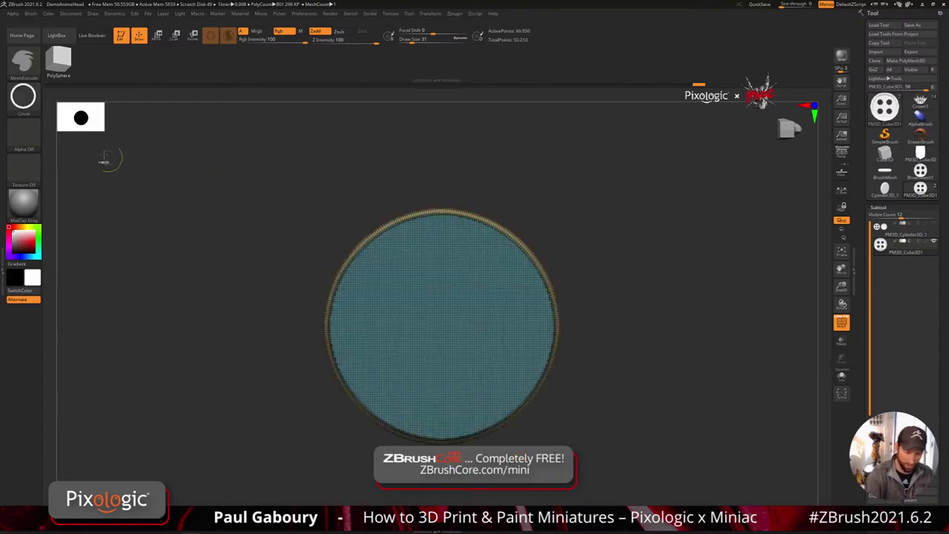
# - Try a freehand Lasso MeshExtrude shape on the disc's left half and undo it
pyautogui.click(23, 97)
pyautogui.click(138, 123)
pyautogui.moveTo(401, 322)
pyautogui.keyDown('ctrl'); pyautogui.mouseDown()
pyautogui.moveTo(413, 259)
pyautogui.moveTo(404, 327)
pyautogui.mouseUp(); pyautogui.keyUp('ctrl')
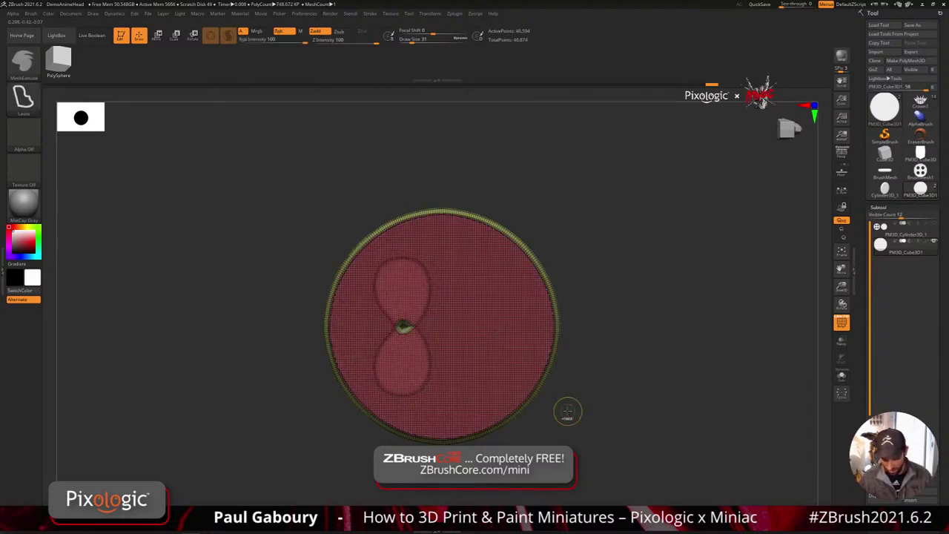
pyautogui.hotkey('ctrl', 'z')
# - Try a teardrop-shaped Lasso hole in the disc's upper-left area and undo it, returning to the MeshExtrude brush
pyautogui.moveTo(371, 312)
pyautogui.keyDown('ctrl'); pyautogui.mouseDown()
pyautogui.moveTo(417, 267)
pyautogui.moveTo(367, 315)
pyautogui.mouseUp(); pyautogui.keyUp('ctrl')
pyautogui.press('b')
pyautogui.press('z')
pyautogui.press('m')
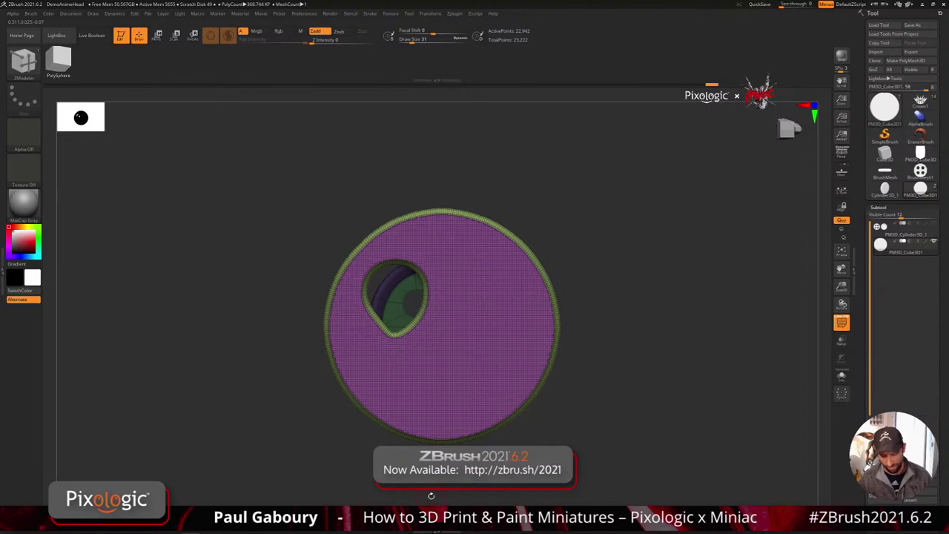
pyautogui.press('b')
pyautogui.press('m')
pyautogui.press('e')
pyautogui.hotkey('ctrl', 'z')
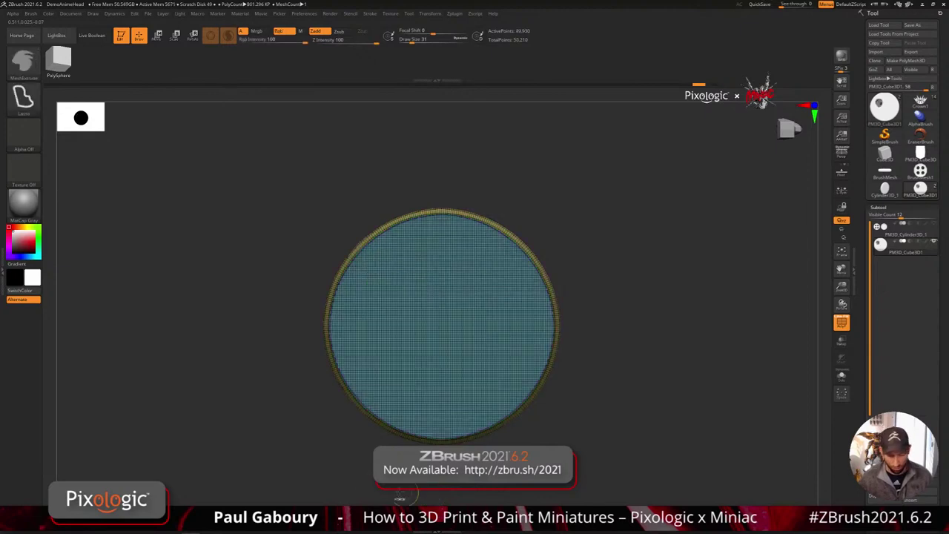
# - Switch the MeshExtrude stroke back to Circle and cut a round hole through the disc's upper-left area
pyautogui.keyDown('ctrl'); pyautogui.click(32, 102); pyautogui.keyUp('ctrl')
pyautogui.keyDown('ctrl'); pyautogui.click(68, 123); pyautogui.keyUp('ctrl')
pyautogui.keyDown('ctrl'); pyautogui.moveTo(397, 286); pyautogui.dragTo(422, 319); pyautogui.keyUp('ctrl')
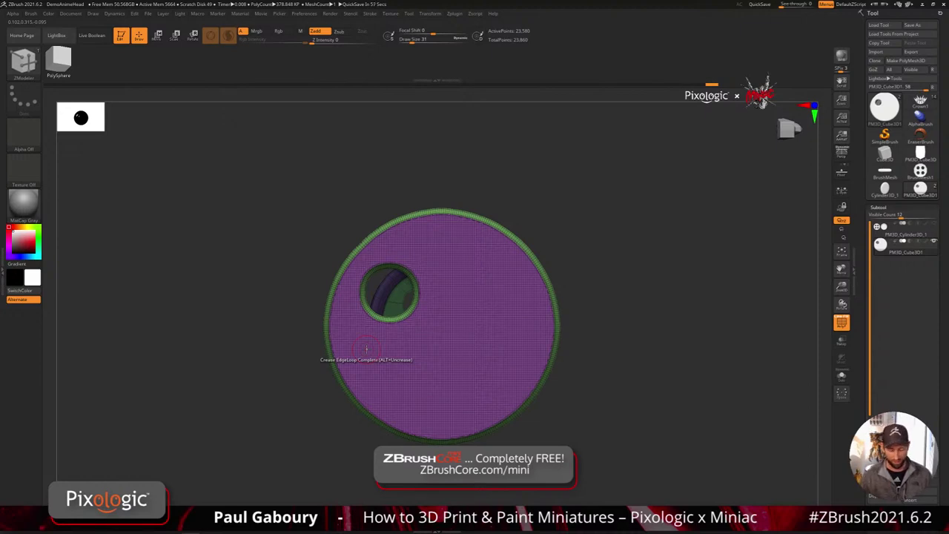
# - Duplicate the round hole in the disc's lower half with Mirror And Weld in the Modify Topology settings
pyautogui.click(896, 209)
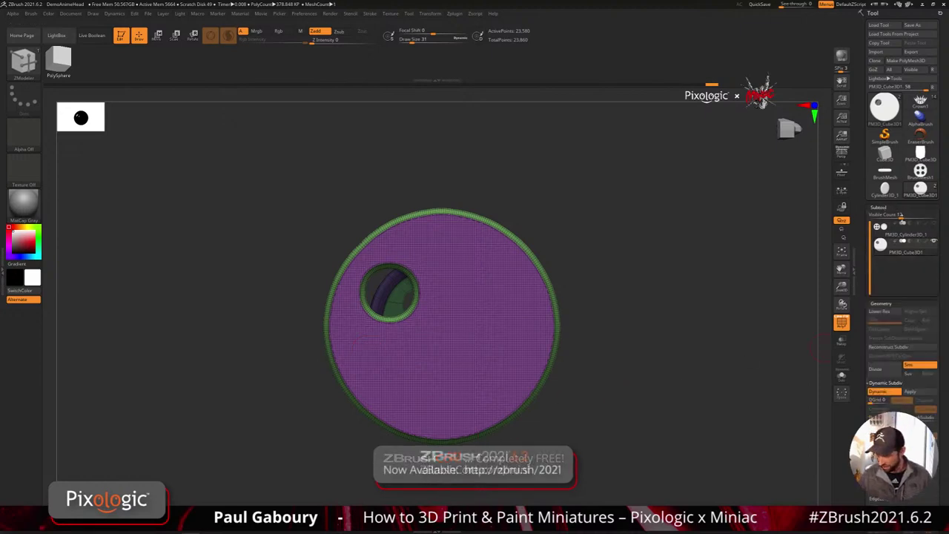
pyautogui.scroll(-5, 904, 312)
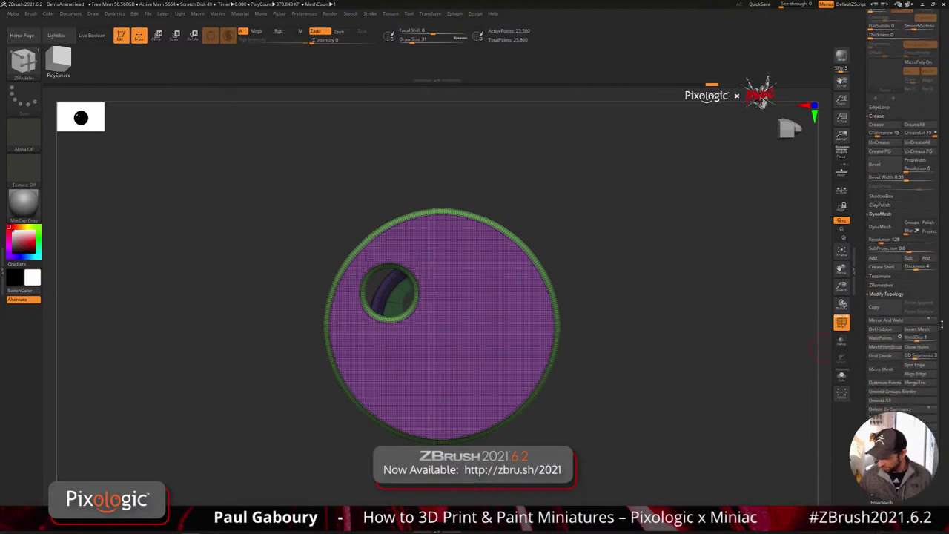
pyautogui.click(899, 319)
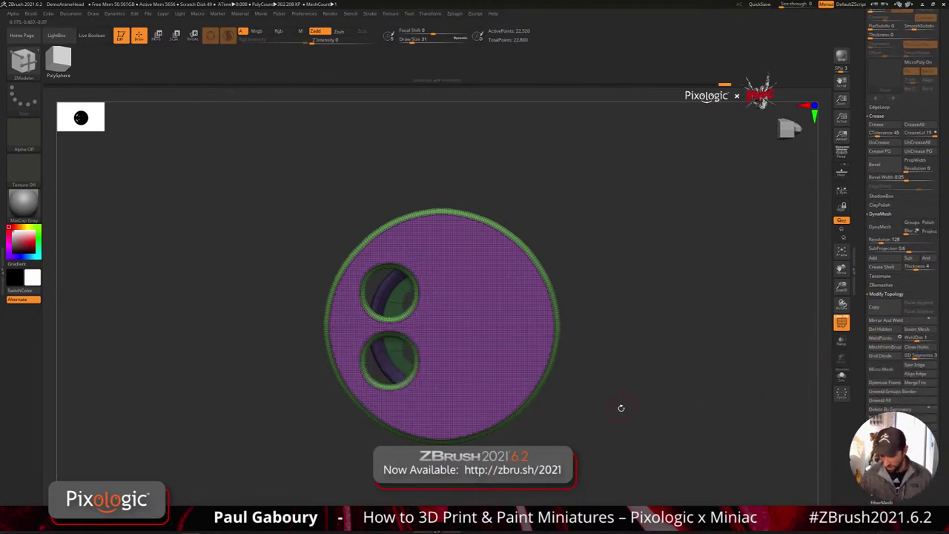
# - Turn the view so the two holes sit side by side and rotate the disc 180 degrees with the gizmo
pyautogui.moveTo(621, 407); pyautogui.dragTo(771, 135)
pyautogui.press('f')
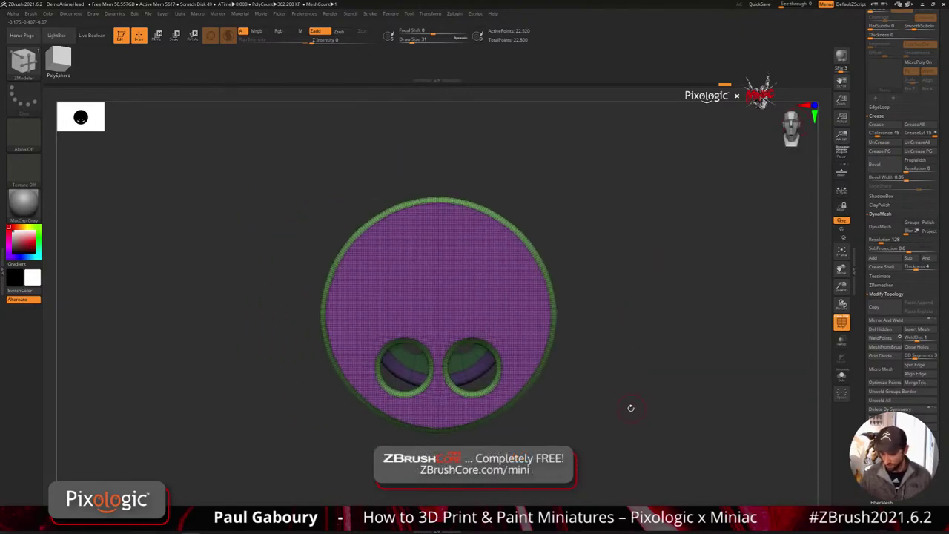
pyautogui.press('w')
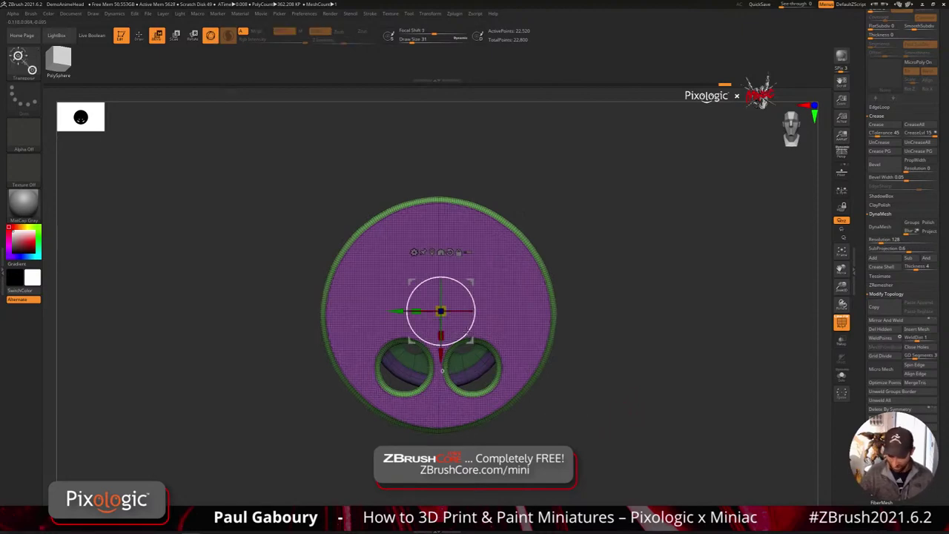
pyautogui.moveTo(471, 327); pyautogui.dragTo(359, 259)
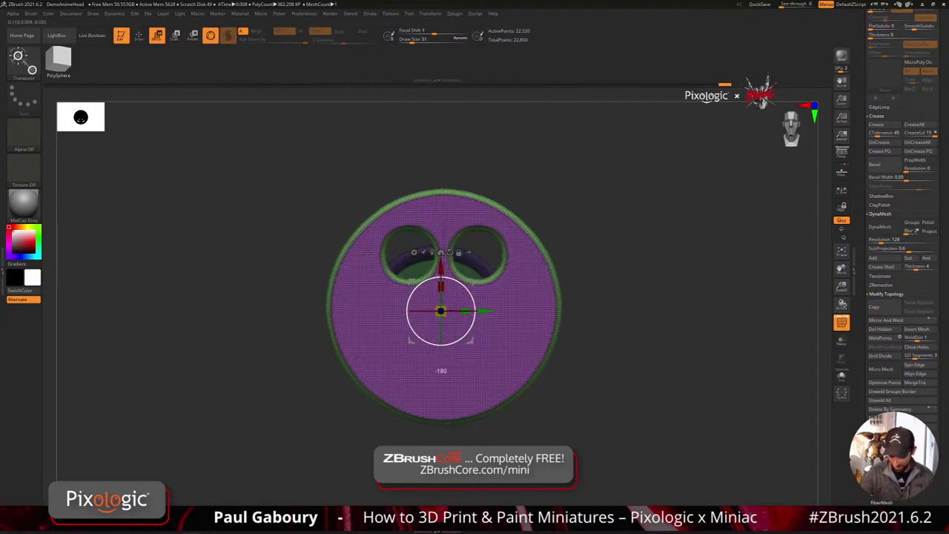
pyautogui.press('q')
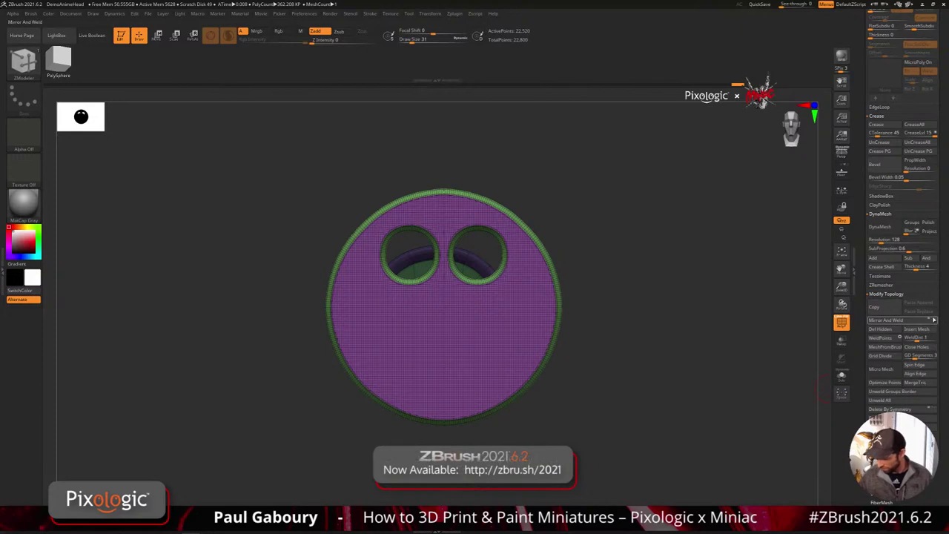
# - Try Mirror And Weld on the rotated two-hole disc, undo it and switch to the ZModeler brush
pyautogui.click(894, 321)
pyautogui.press('b')
pyautogui.press('m')
pyautogui.press('e')
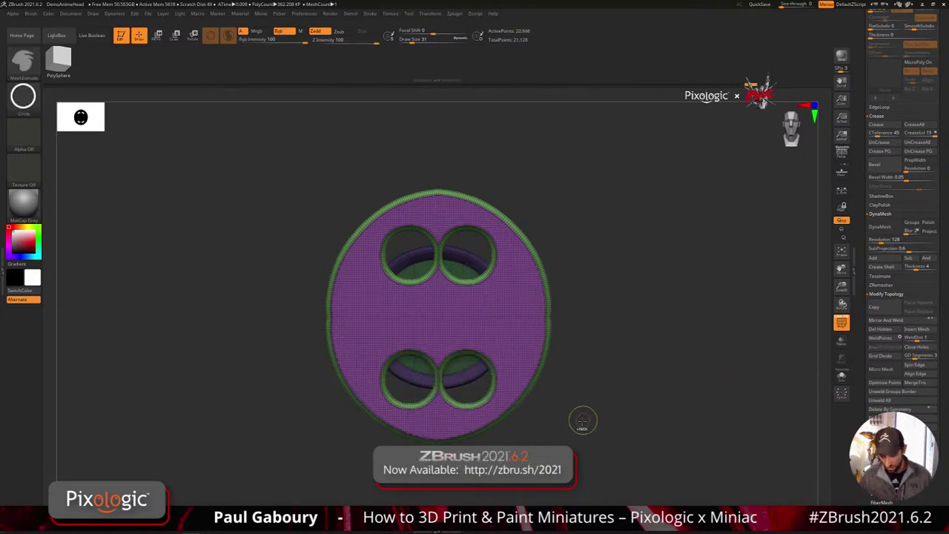
pyautogui.hotkey('ctrl', 'z')
pyautogui.press('b')
pyautogui.press('z')
pyautogui.press('m')
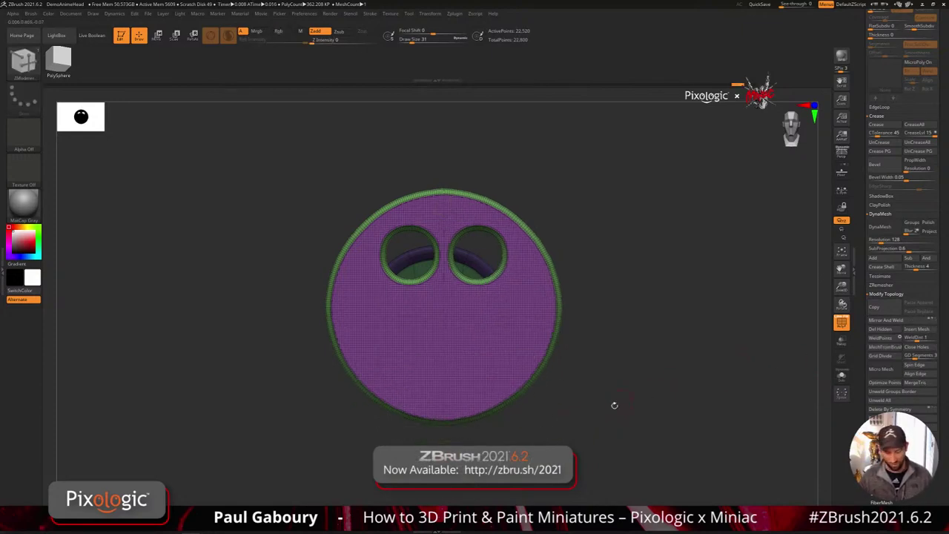
# - Recentre the disc with the gizmo and repeat Mirror And Weld to produce four holes
pyautogui.press('w')
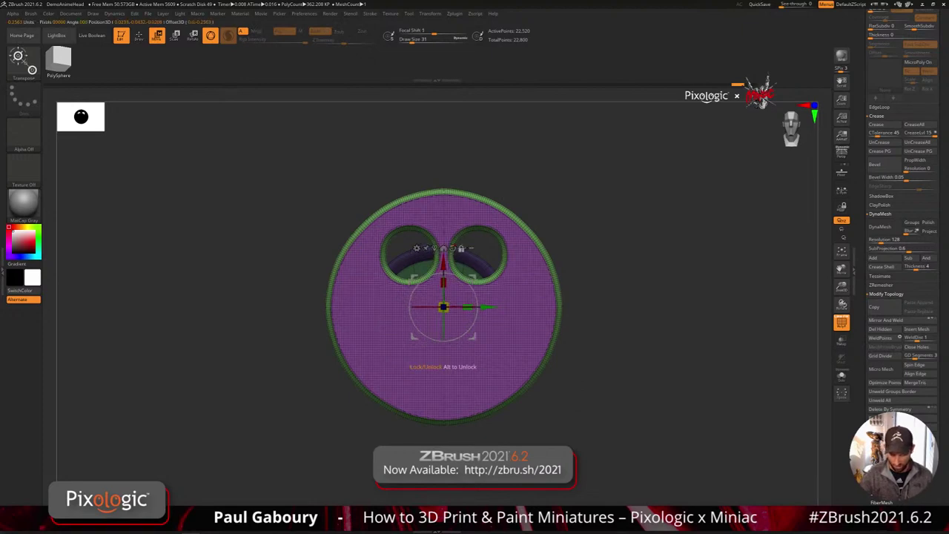
pyautogui.keyDown('alt'); pyautogui.moveTo(470, 259); pyautogui.dragTo(463, 270, button='right'); pyautogui.keyUp('alt')
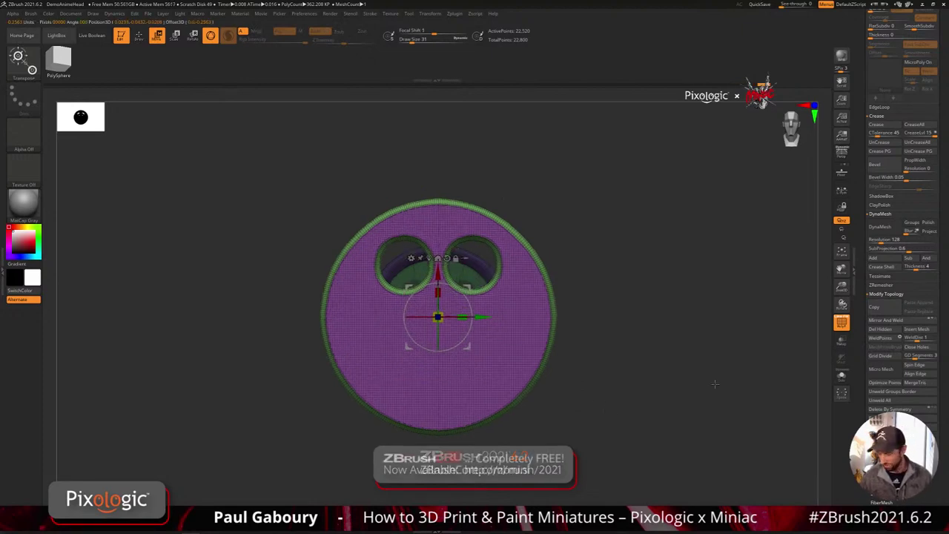
pyautogui.click(899, 322)
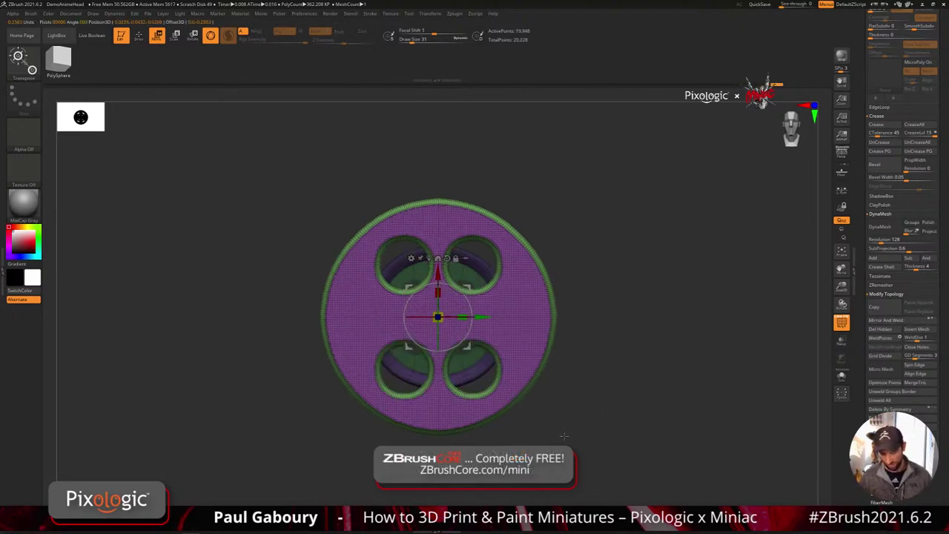
# - Undo the mirroring, recentring, rotation, holes and disc to go back to the four-hole button
pyautogui.hotkey('ctrl', 'z')
pyautogui.hotkey('ctrl', 'z')
pyautogui.hotkey('ctrl', 'z')
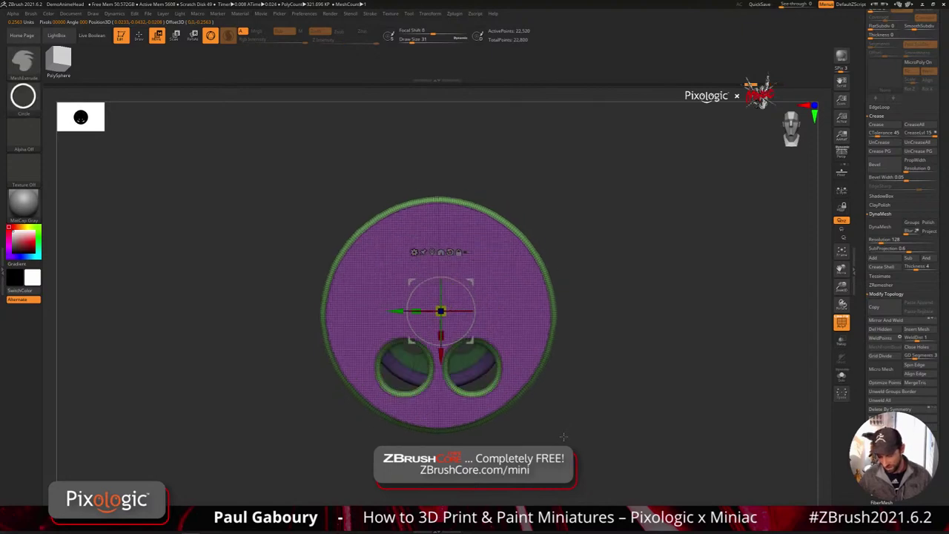
pyautogui.hotkey('ctrl', 'z')
pyautogui.hotkey('ctrl', 'z')
pyautogui.hotkey('ctrl', 'shift', 'z')
pyautogui.hotkey('ctrl', 'shift', 'z')
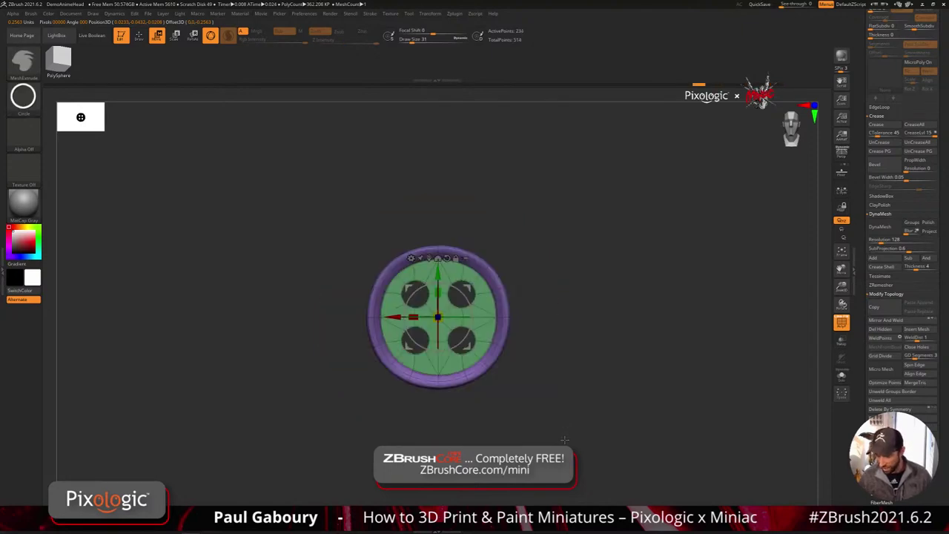
# - Draw a new circular MeshExtrude disc from the button's centre, covering the whole button
pyautogui.press('q')
pyautogui.press('b')
pyautogui.press('m')
pyautogui.press('e')
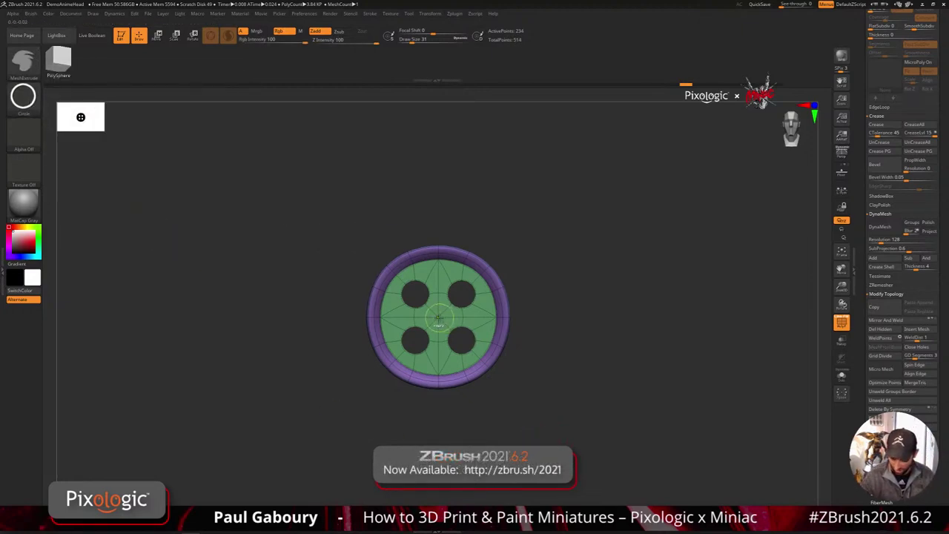
pyautogui.moveTo(438, 319)
pyautogui.mouseDown()
pyautogui.moveTo(539, 412)
pyautogui.moveTo(539, 437)
pyautogui.mouseUp()
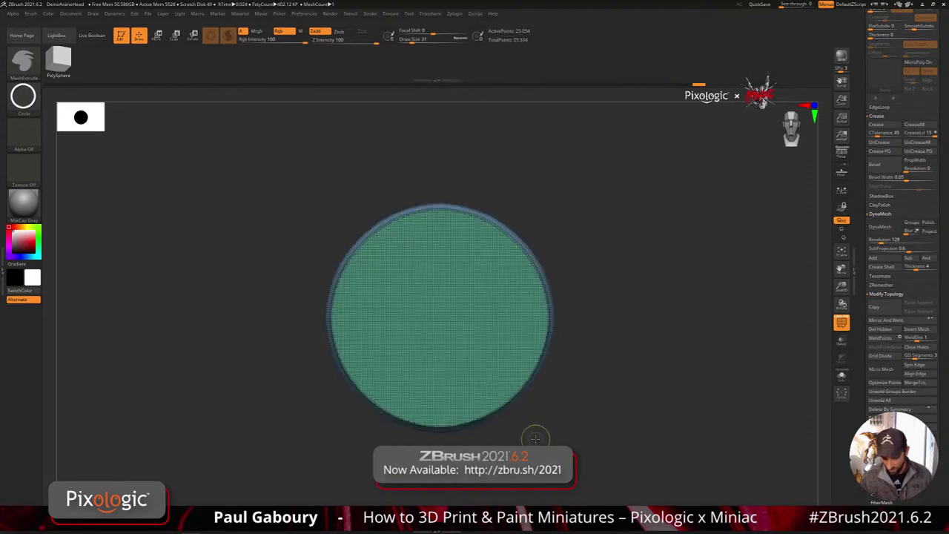
# - Activate symmetry and try cutting mirrored round holes in the new disc with the MeshExtrude brush
pyautogui.click(430, 14)
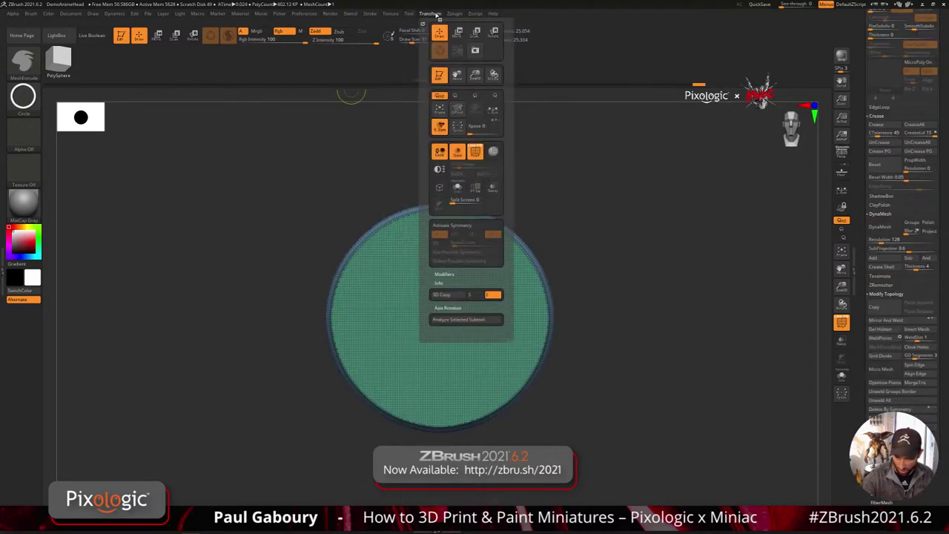
pyautogui.click(452, 224)
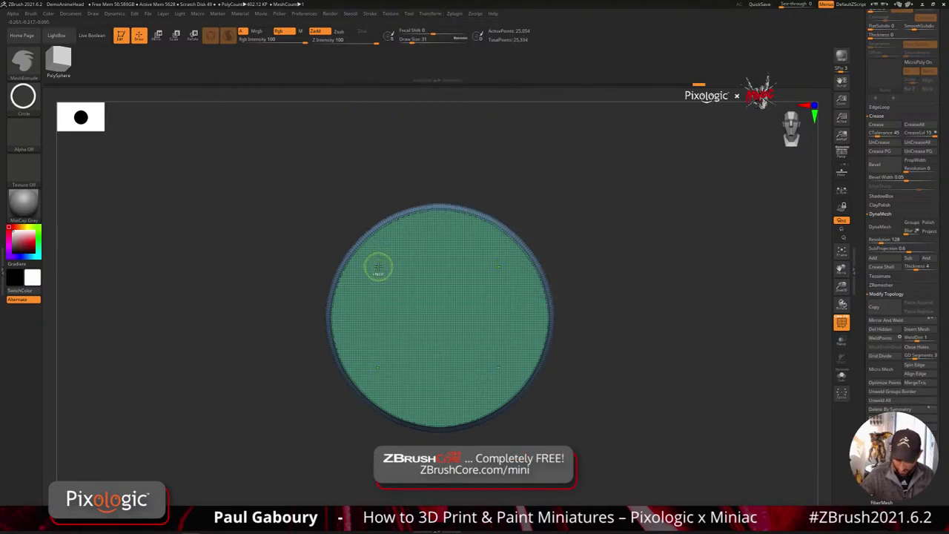
pyautogui.moveTo(385, 274); pyautogui.dragTo(419, 307)
pyautogui.moveTo(568, 393)
pyautogui.mouseDown()
pyautogui.moveTo(616, 385)
pyautogui.moveTo(559, 392)
pyautogui.mouseUp()
pyautogui.keyDown('ctrl'); pyautogui.moveTo(540, 354); pyautogui.dragTo(539, 337, button='right'); pyautogui.keyUp('ctrl')
# - Step through the undo history to the plain disc covering the button, without any holes
pyautogui.hotkey('ctrl', 'shift', 'z')
pyautogui.hotkey('ctrl', 'shift', 'z')
pyautogui.hotkey('ctrl', 'shift', 'z')
pyautogui.hotkey('ctrl', 'shift', 'z')
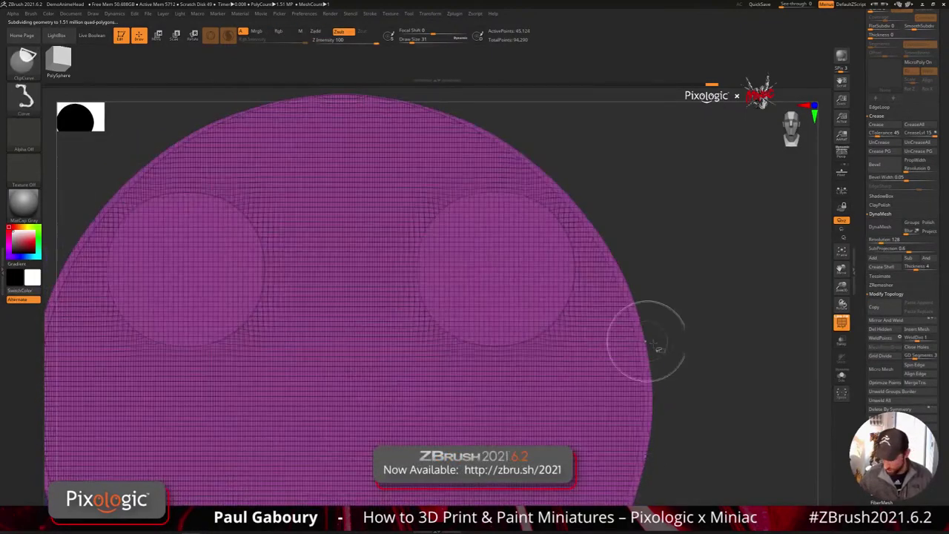
pyautogui.hotkey('ctrl', 'shift', 'z')
pyautogui.hotkey('ctrl', 'shift', 'z')
pyautogui.hotkey('ctrl', 'shift', 'z')
pyautogui.hotkey('ctrl', 'shift', 'z')
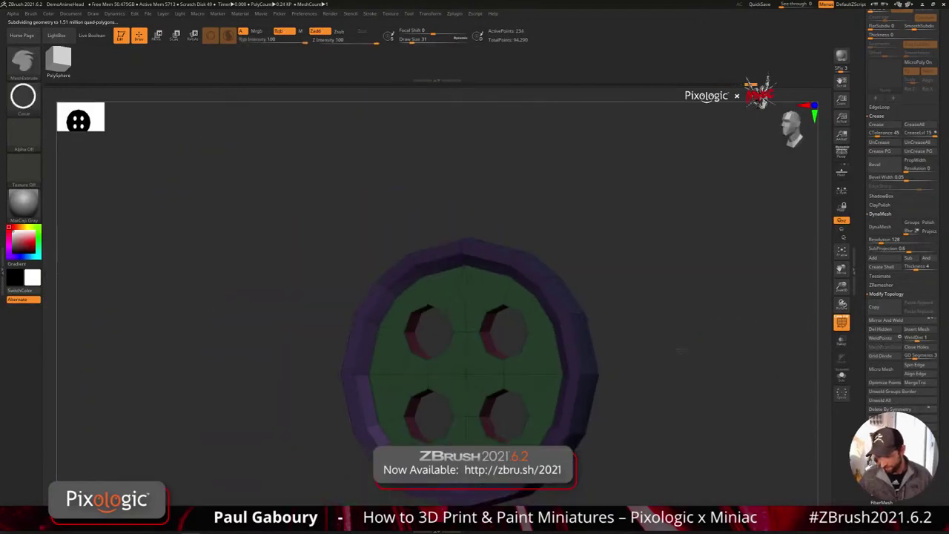
pyautogui.moveTo(681, 333); pyautogui.dragTo(637, 348)
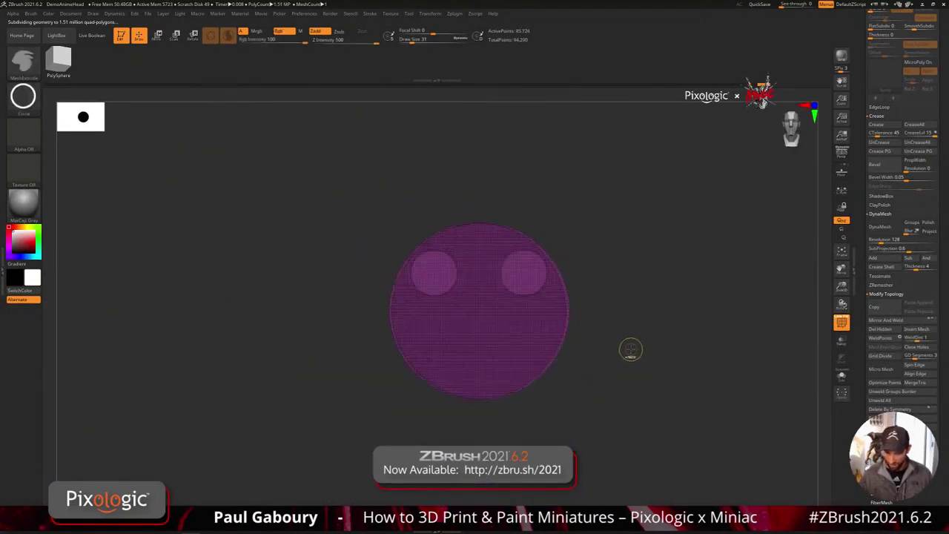
pyautogui.hotkey('shift', 'd')
pyautogui.keyDown('alt'); pyautogui.moveTo(629, 349); pyautogui.dragTo(561, 342, button='right'); pyautogui.keyUp('alt')
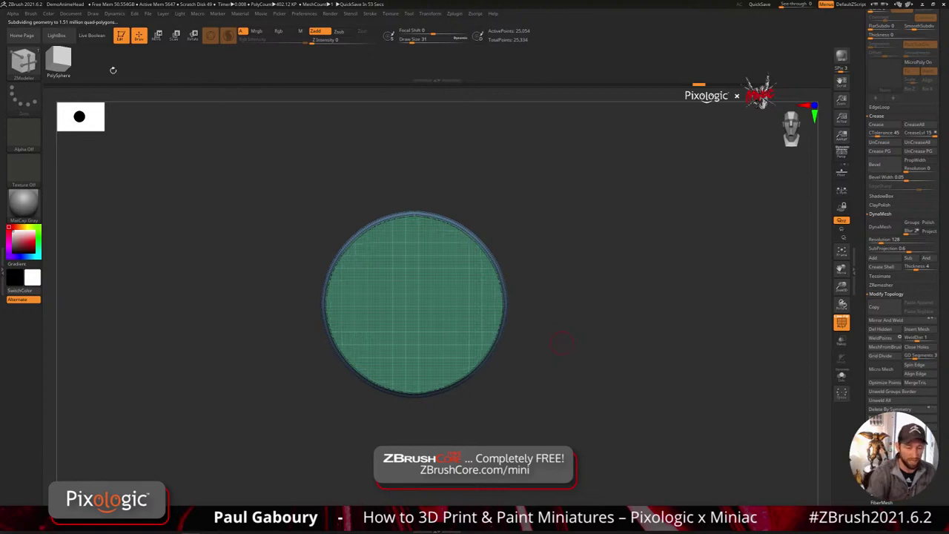
pyautogui.click(93, 14)
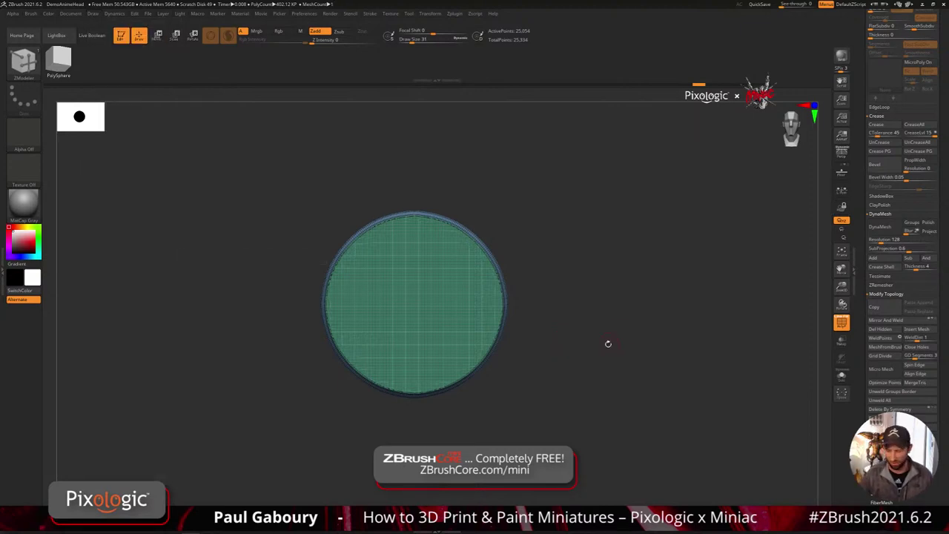
# - Switch to the Crown1 tool, frame the crown, enable Live Boolean and turn off the polyframe display
pyautogui.moveTo(860, 224); pyautogui.dragTo(865, 343)
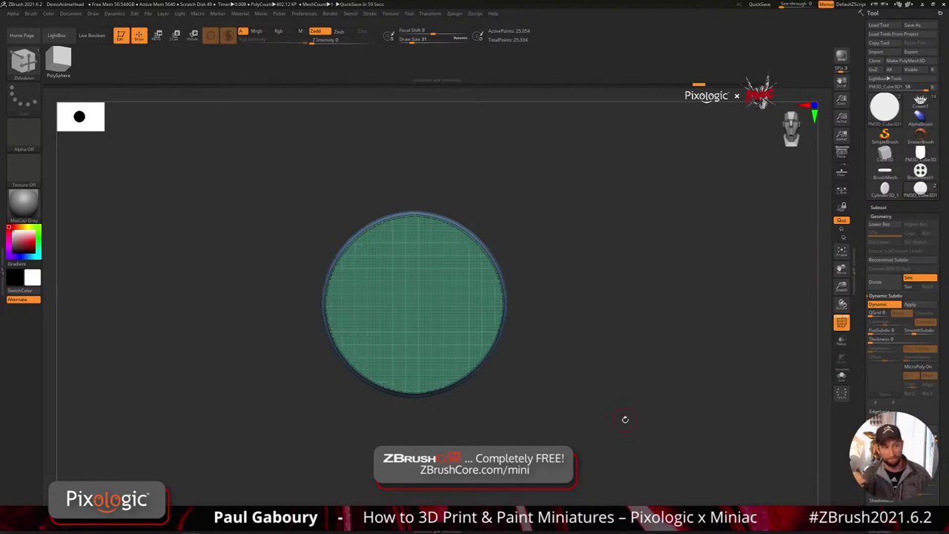
pyautogui.click(920, 102)
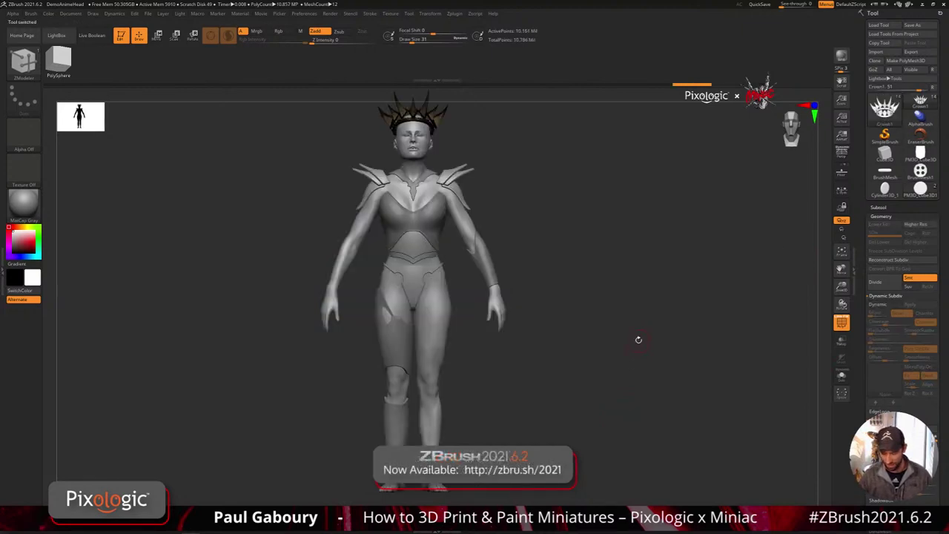
pyautogui.keyDown('alt'); pyautogui.moveTo(608, 312); pyautogui.dragTo(564, 402, button='right'); pyautogui.keyUp('alt')
pyautogui.moveTo(433, 245)
pyautogui.keyDown('ctrl'); pyautogui.mouseDown(button='right')
pyautogui.moveTo(456, 290)
pyautogui.moveTo(542, 391)
pyautogui.moveTo(544, 364)
pyautogui.mouseUp(button='right'); pyautogui.keyUp('ctrl')
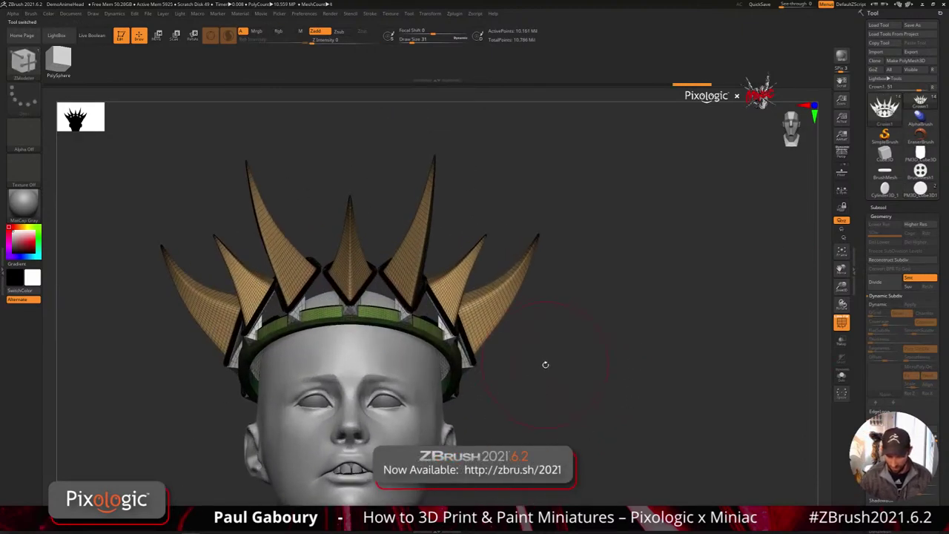
pyautogui.hotkey('shift', 's')
pyautogui.moveTo(542, 368); pyautogui.dragTo(539, 368)
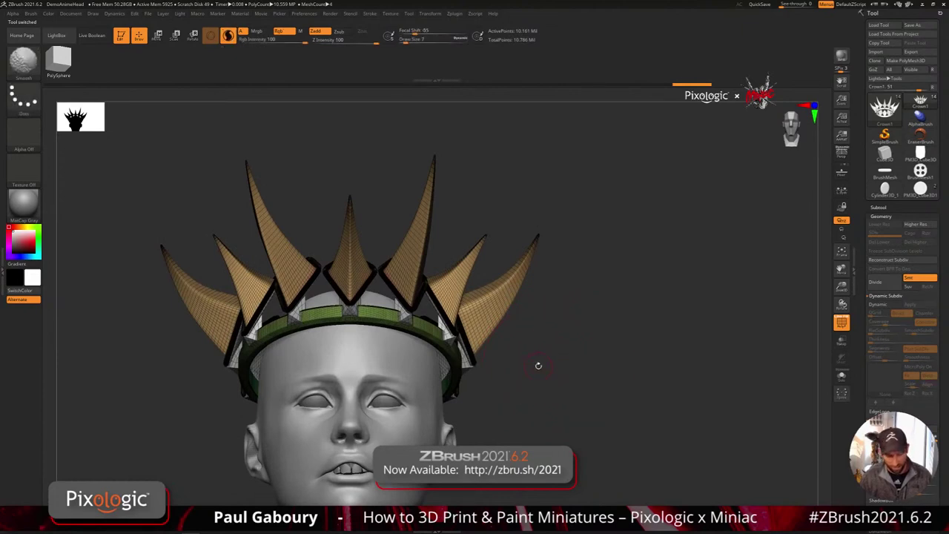
pyautogui.click(95, 36)
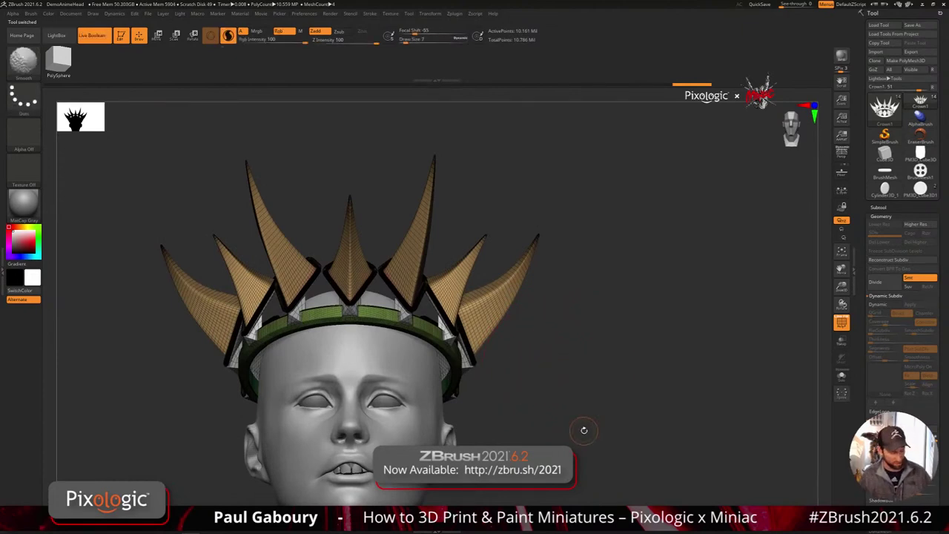
pyautogui.hotkey('shift', 'f')
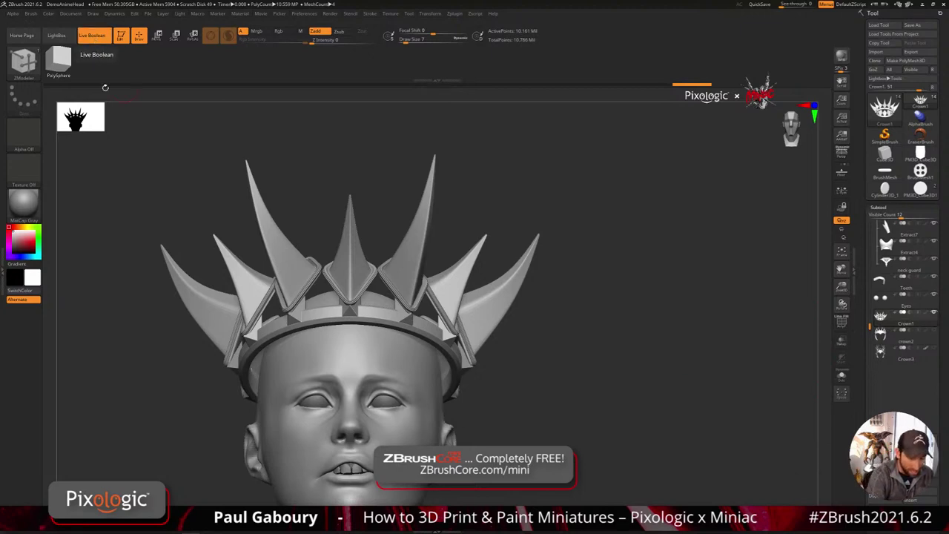
# - Cut through the crown's outermost spike with a circular MeshExtrude shape inserted as a subtractive subtool
pyautogui.press('ctrl')
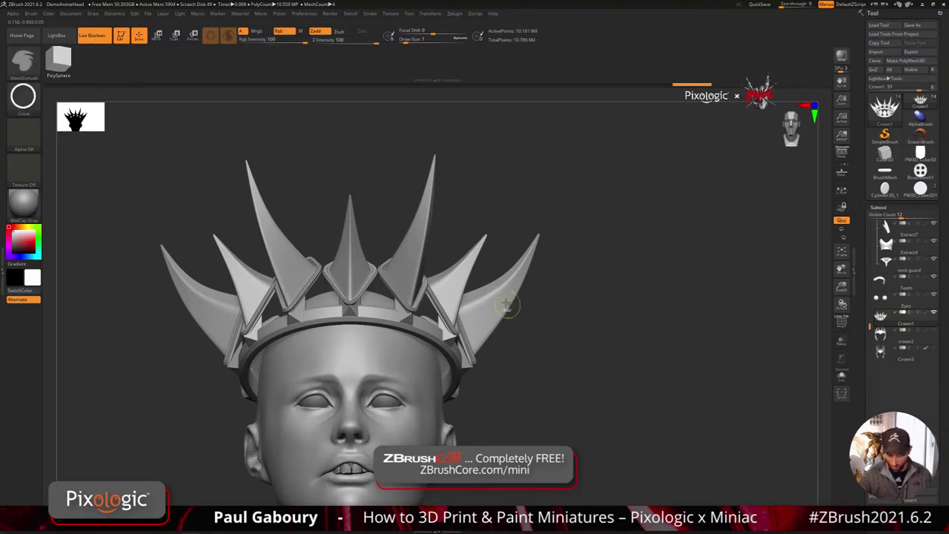
pyautogui.moveTo(500, 299)
pyautogui.keyDown('ctrl'); pyautogui.mouseDown()
pyautogui.moveTo(533, 333)
pyautogui.moveTo(526, 329)
pyautogui.mouseUp(); pyautogui.keyUp('ctrl')
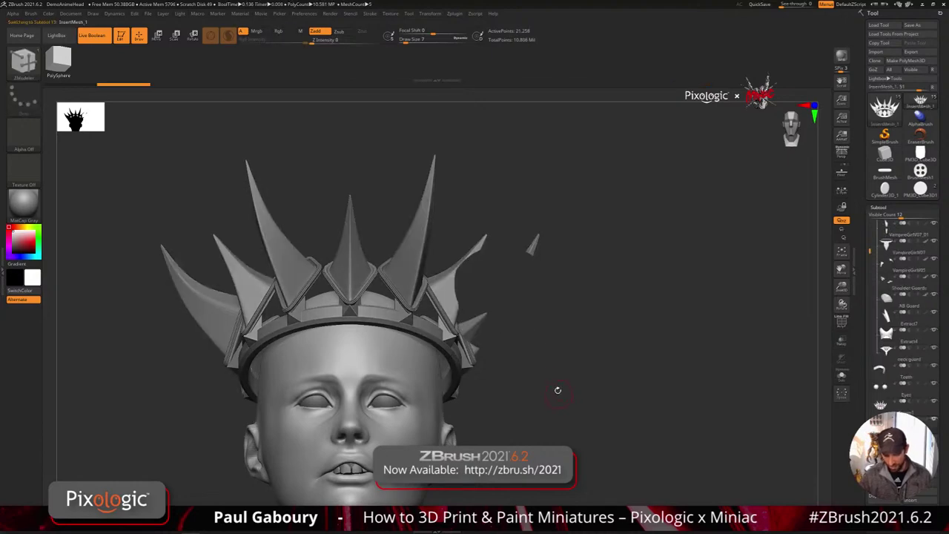
pyautogui.moveTo(528, 377); pyautogui.dragTo(640, 420)
# - Delete the InsertMesh_1 cutter subtool from the crown model and accept the irreversible deletion
pyautogui.moveTo(882, 423)
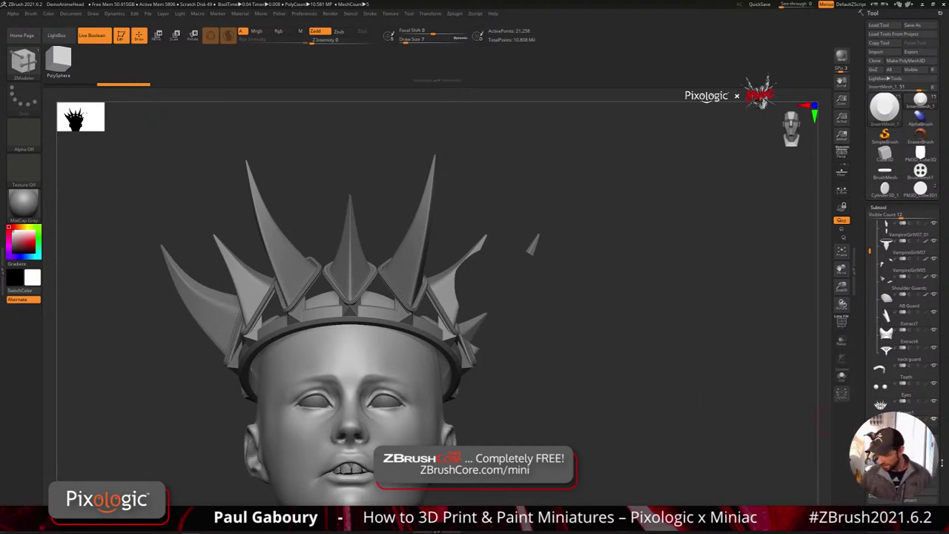
pyautogui.moveTo(864, 501); pyautogui.dragTo(865, 415)
pyautogui.click(878, 427)
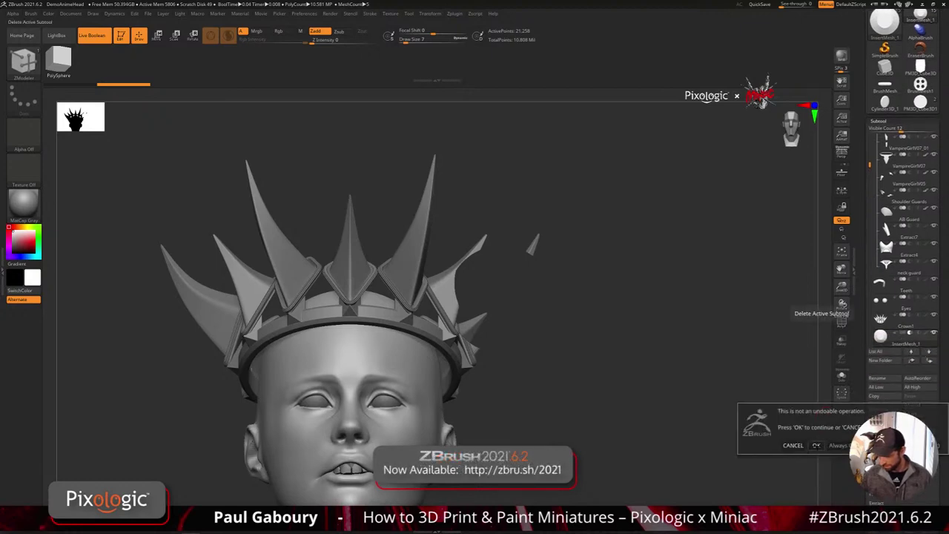
pyautogui.click(816, 446)
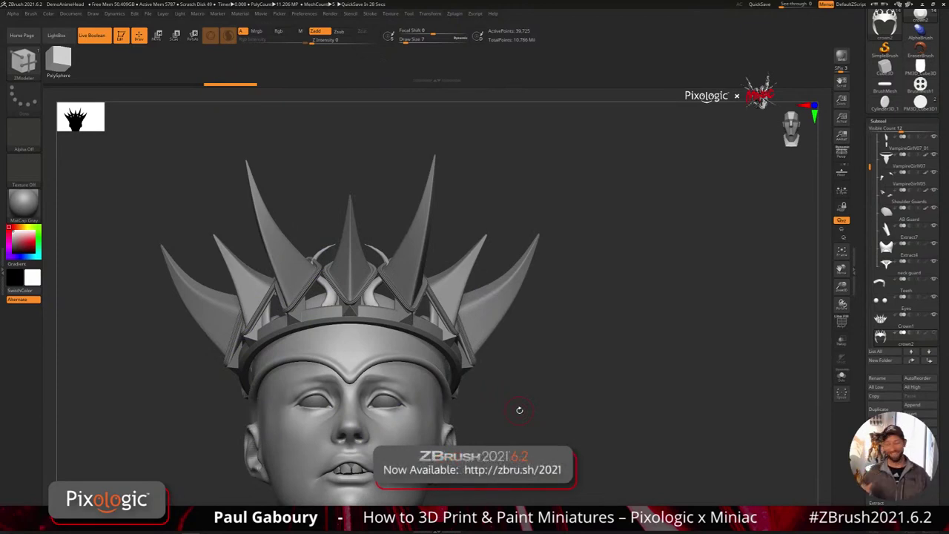
# - Switch to the shield-shaped PM3D_Cube3D tool, frame it from the front and show its polyframe
pyautogui.click(920, 69)
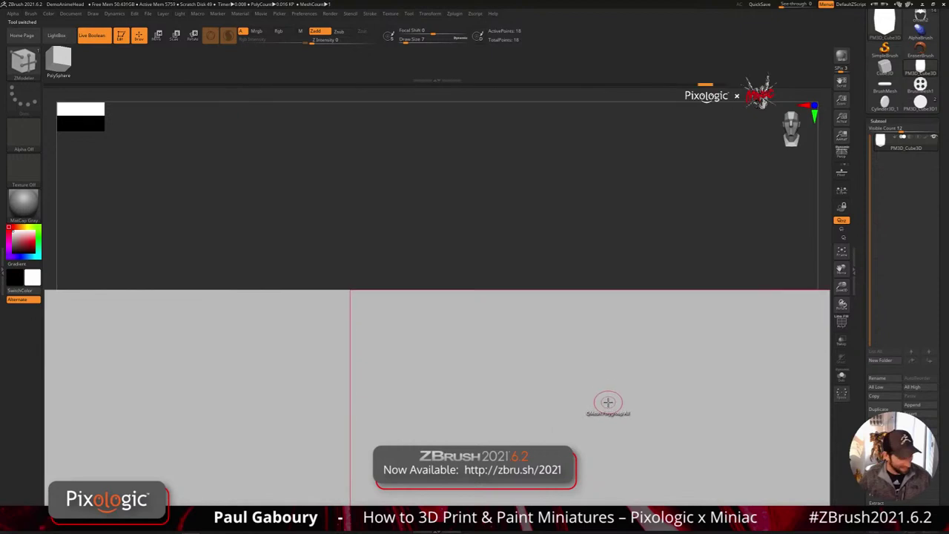
pyautogui.press('f')
pyautogui.moveTo(614, 400)
pyautogui.keyDown('ctrl'); pyautogui.mouseDown(button='right')
pyautogui.moveTo(591, 367)
pyautogui.moveTo(582, 379)
pyautogui.moveTo(592, 375)
pyautogui.mouseUp(button='right'); pyautogui.keyUp('ctrl')
pyautogui.keyDown('shift'); pyautogui.moveTo(591, 375); pyautogui.dragTo(557, 391); pyautogui.keyUp('shift')
pyautogui.hotkey('shift', 'f')
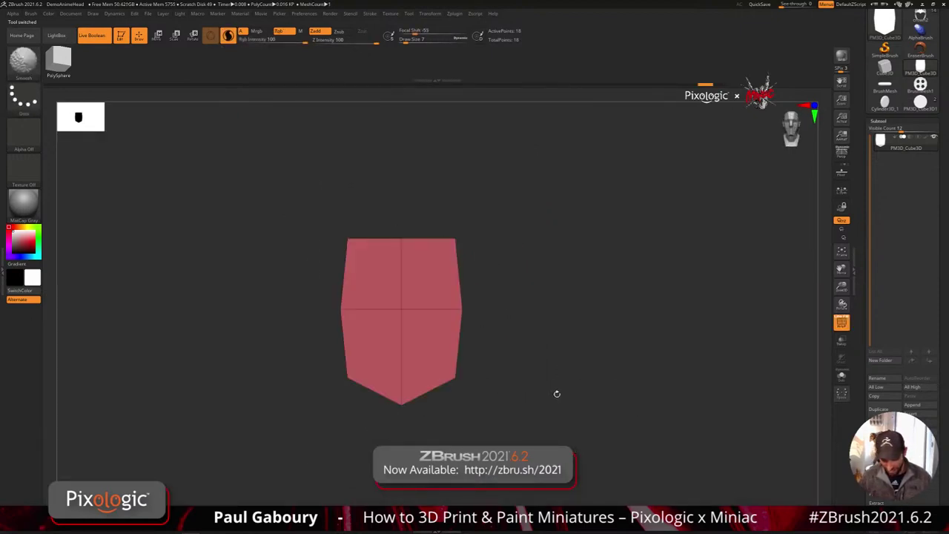
pyautogui.keyDown('ctrl'); pyautogui.moveTo(556, 396); pyautogui.dragTo(562, 398, button='right'); pyautogui.keyUp('ctrl')
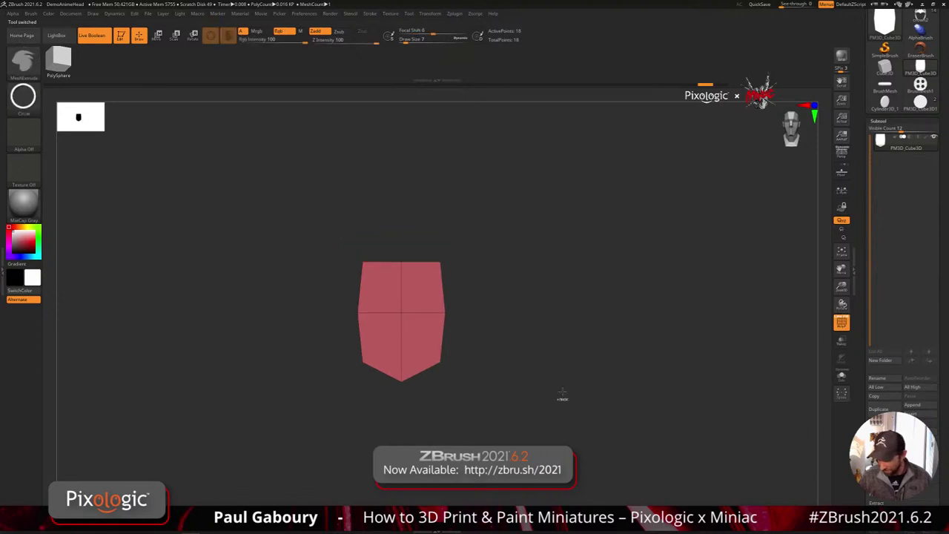
# - Enable Array Mesh on the shield-shaped block with Transpose, Lock Pos and Lock Size turned on
pyautogui.click(879, 121)
pyautogui.click(883, 131)
pyautogui.click(894, 131)
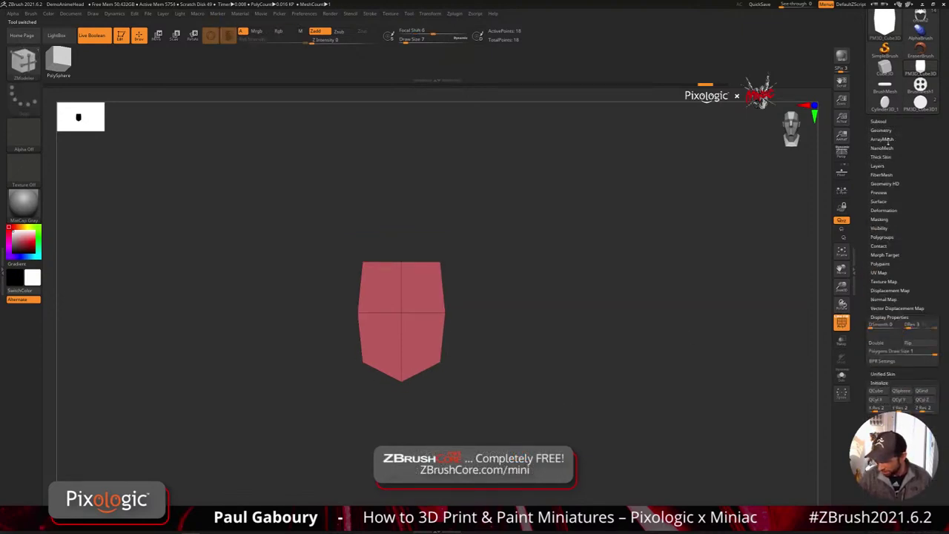
pyautogui.click(890, 140)
pyautogui.click(893, 165)
pyautogui.click(895, 175)
pyautogui.click(914, 175)
pyautogui.click(919, 165)
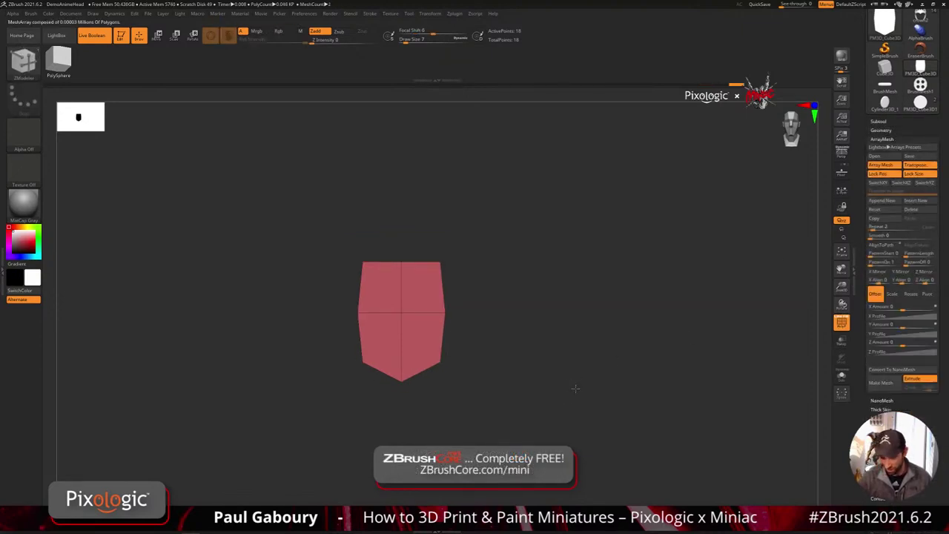
# - Set the array's repeat count to 6
pyautogui.moveTo(574, 388); pyautogui.dragTo(653, 409)
pyautogui.moveTo(672, 367); pyautogui.dragTo(640, 434)
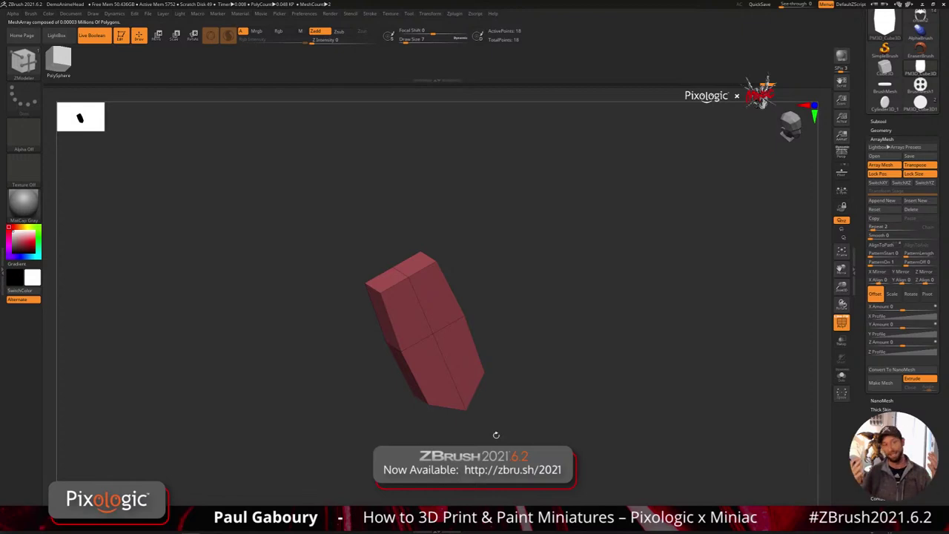
pyautogui.click(873, 227)
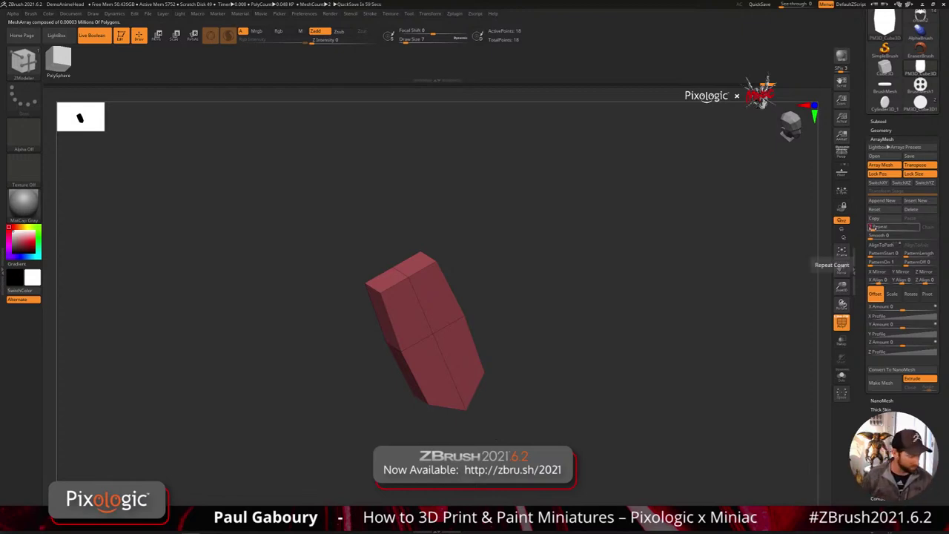
pyautogui.press('Return')
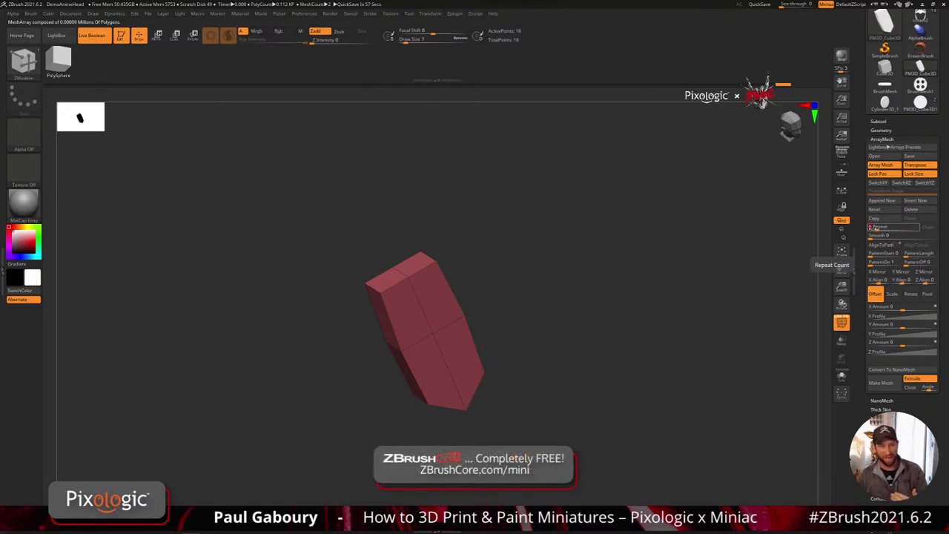
pyautogui.press('Return')
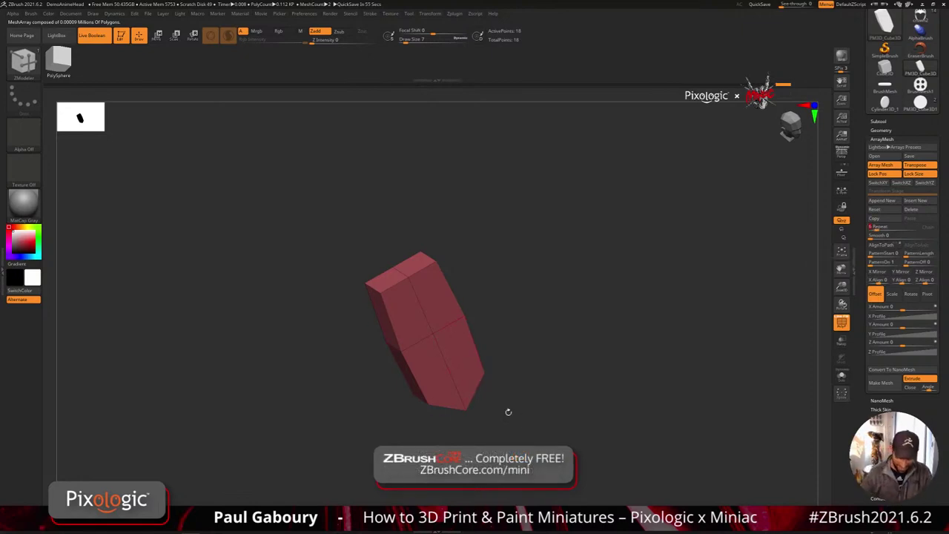
pyautogui.moveTo(508, 411); pyautogui.dragTo(548, 420)
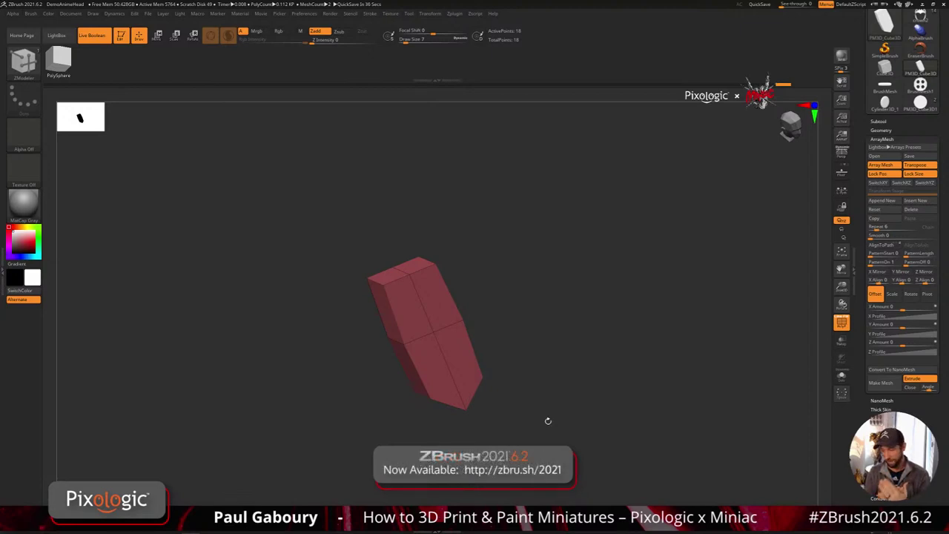
# - Set the array's Y rotation amount to 350 to fan the copies around the vertical axis
pyautogui.click(911, 293)
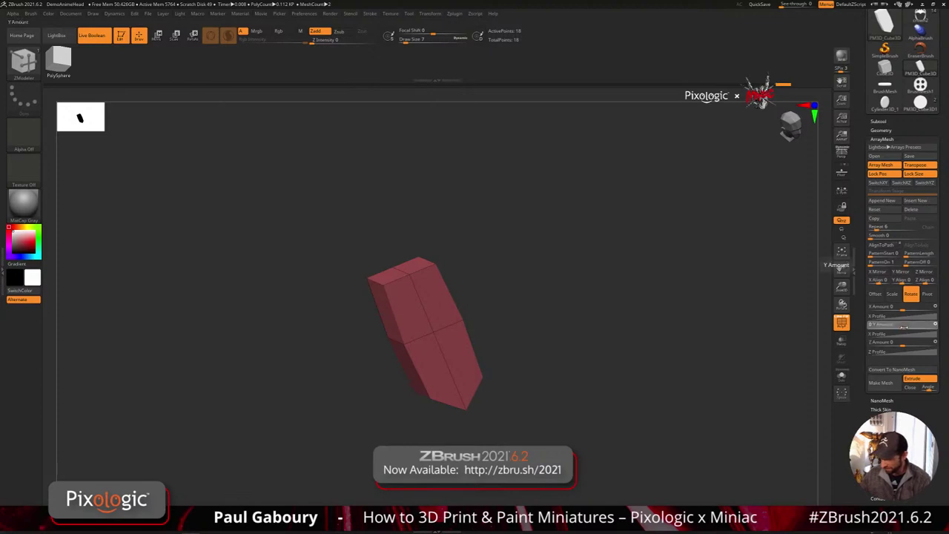
pyautogui.write('50')
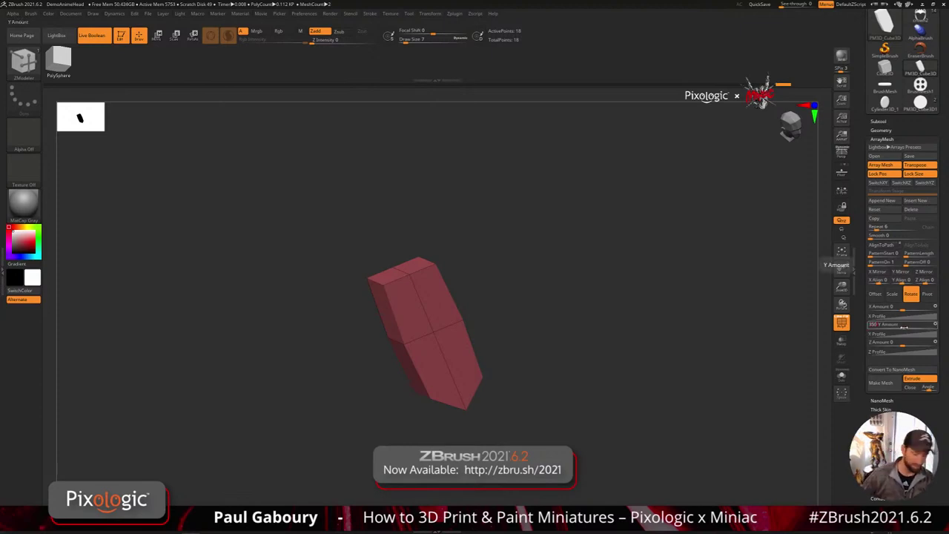
pyautogui.press('Return')
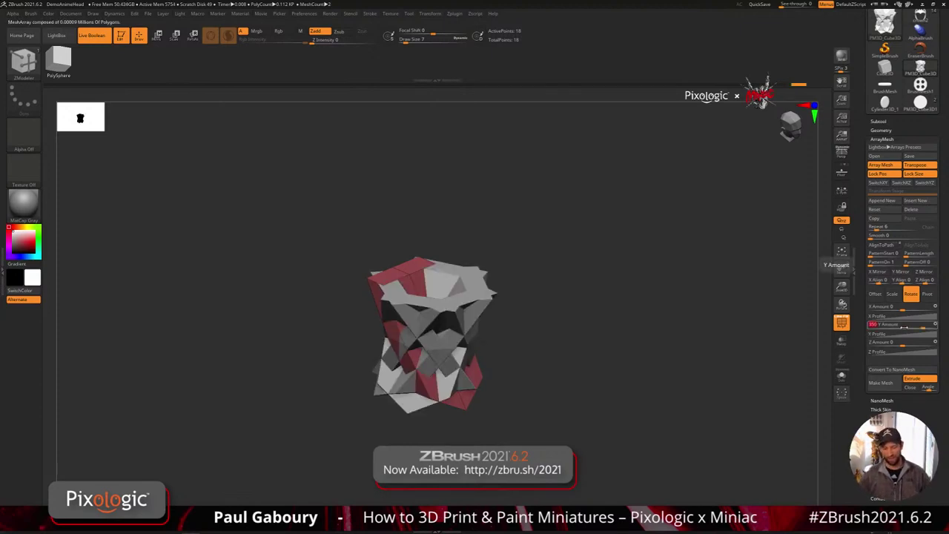
pyautogui.moveTo(583, 339); pyautogui.dragTo(589, 401)
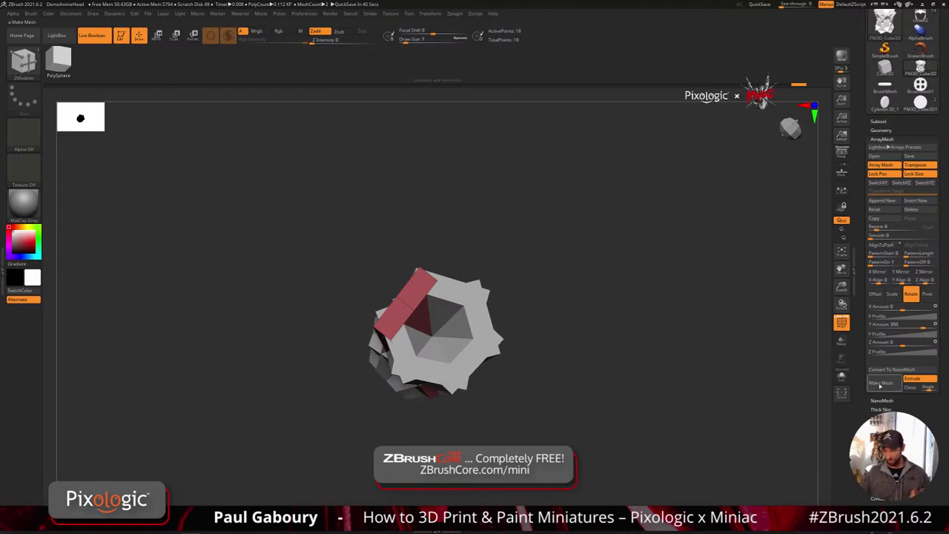
pyautogui.click(878, 418)
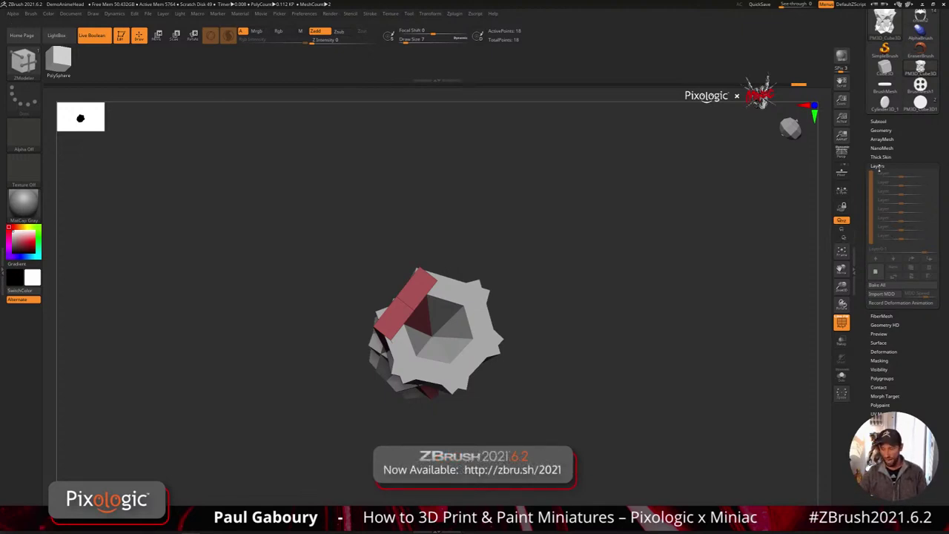
pyautogui.click(880, 166)
pyautogui.click(880, 122)
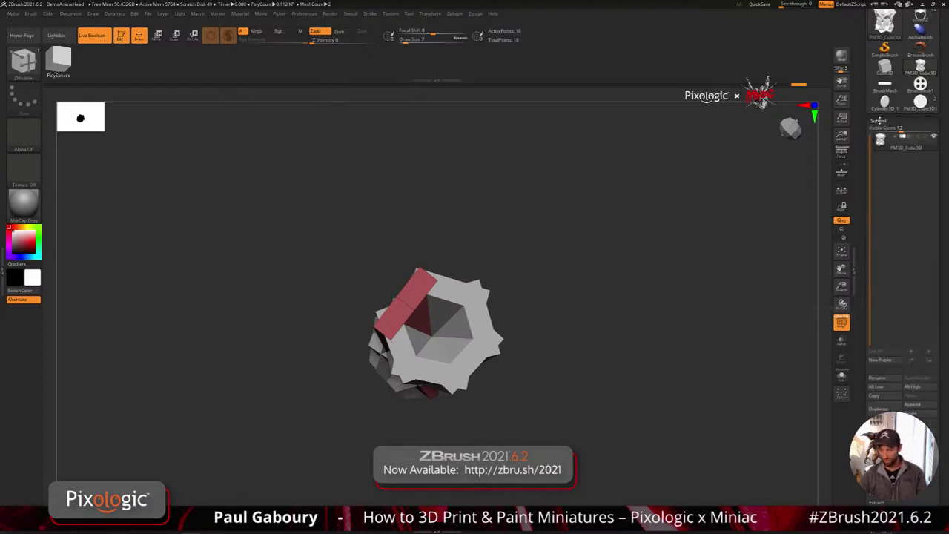
pyautogui.click(880, 121)
# - Activate the Move gizmo on the rotated array and reopen the ArrayMesh settings
pyautogui.press('w')
pyautogui.moveTo(526, 419)
pyautogui.mouseDown()
pyautogui.moveTo(535, 425)
pyautogui.moveTo(534, 406)
pyautogui.mouseUp()
pyautogui.click(882, 139)
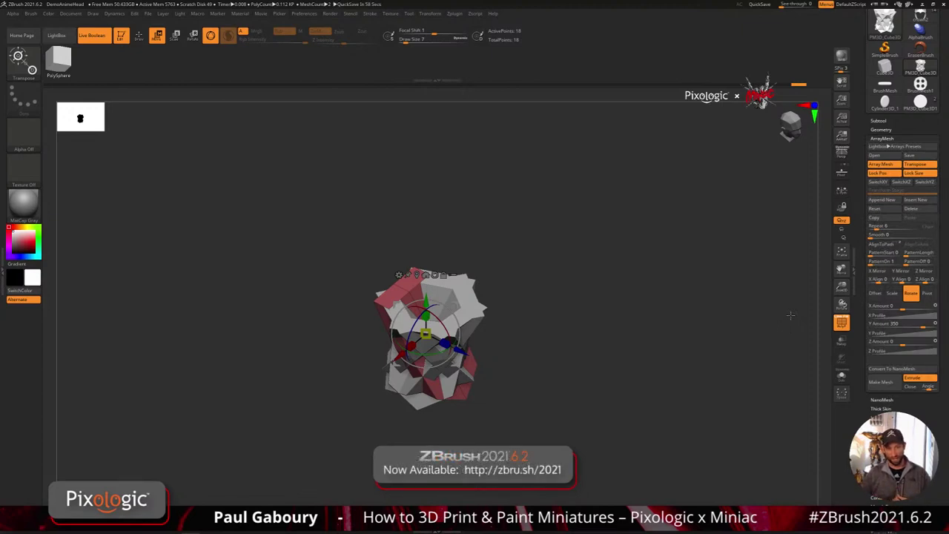
# - Turn off Lock Pos and Lock Size for the array
pyautogui.click(883, 174)
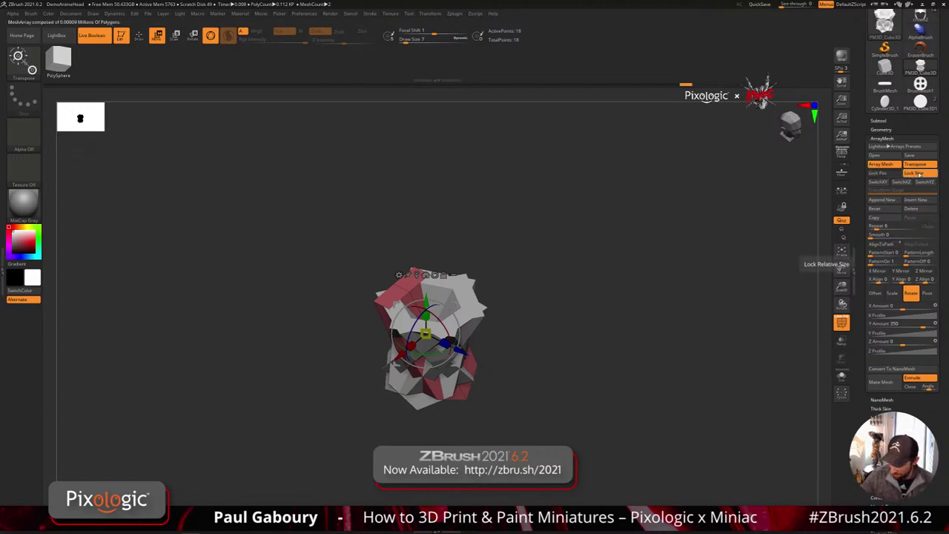
pyautogui.click(919, 174)
pyautogui.click(893, 174)
pyautogui.click(918, 175)
pyautogui.click(893, 174)
pyautogui.click(914, 174)
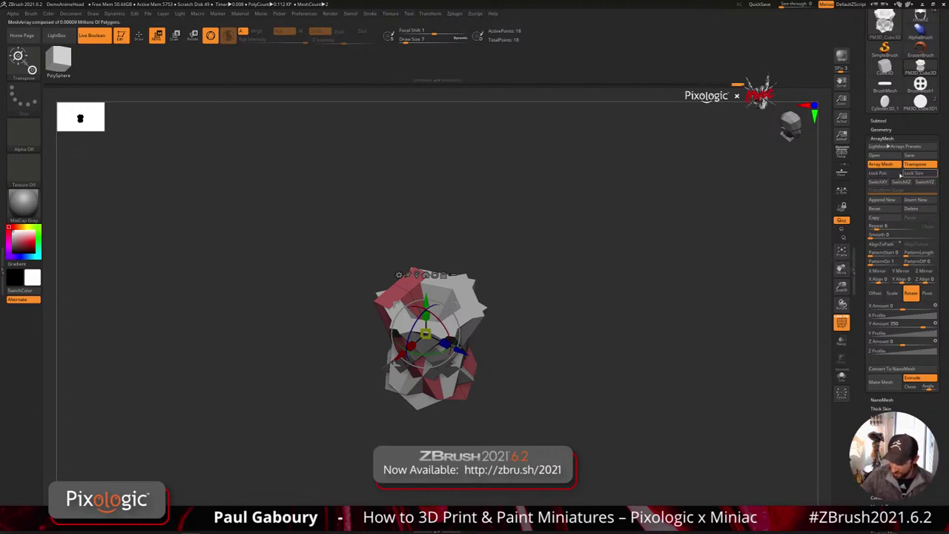
pyautogui.click(896, 174)
pyautogui.click(918, 174)
pyautogui.click(895, 174)
pyautogui.click(915, 174)
pyautogui.click(896, 174)
pyautogui.click(911, 174)
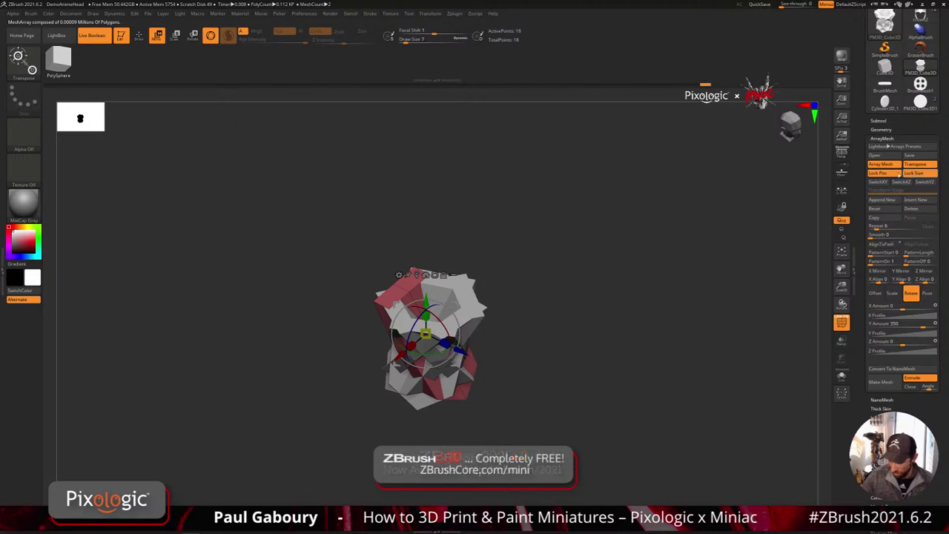
pyautogui.click(895, 174)
pyautogui.click(914, 174)
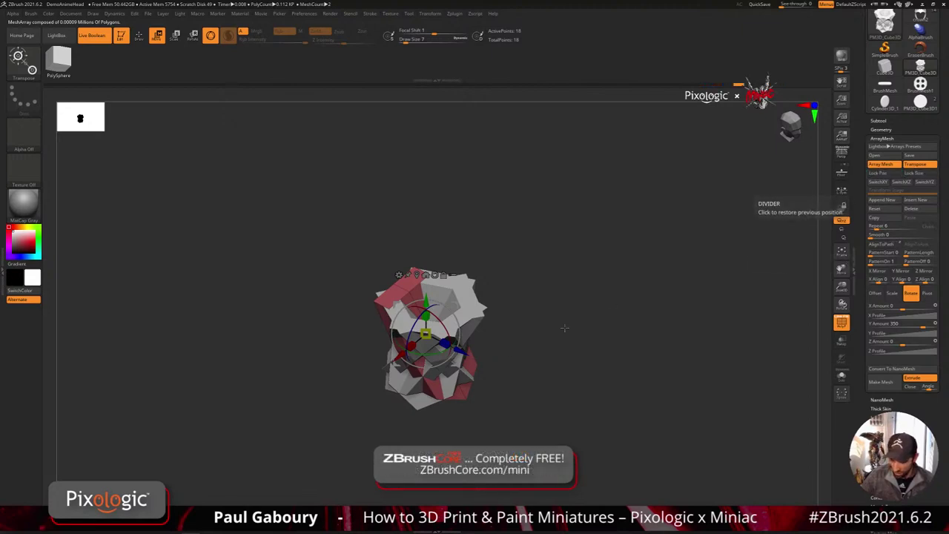
# - Undo the trial move of the array and set its Y rotation amount to 360
pyautogui.moveTo(460, 352); pyautogui.dragTo(451, 415)
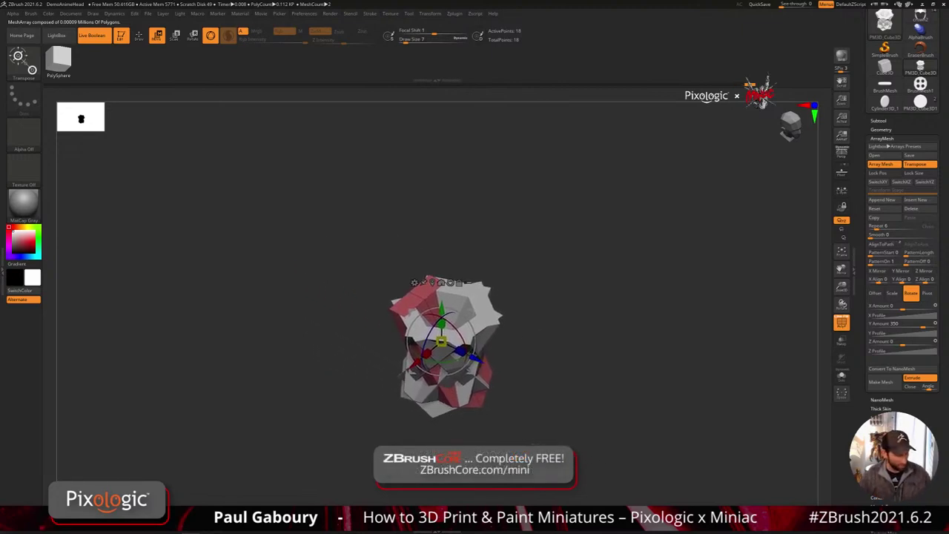
pyautogui.hotkey('ctrl', 'z')
pyautogui.click(920, 325)
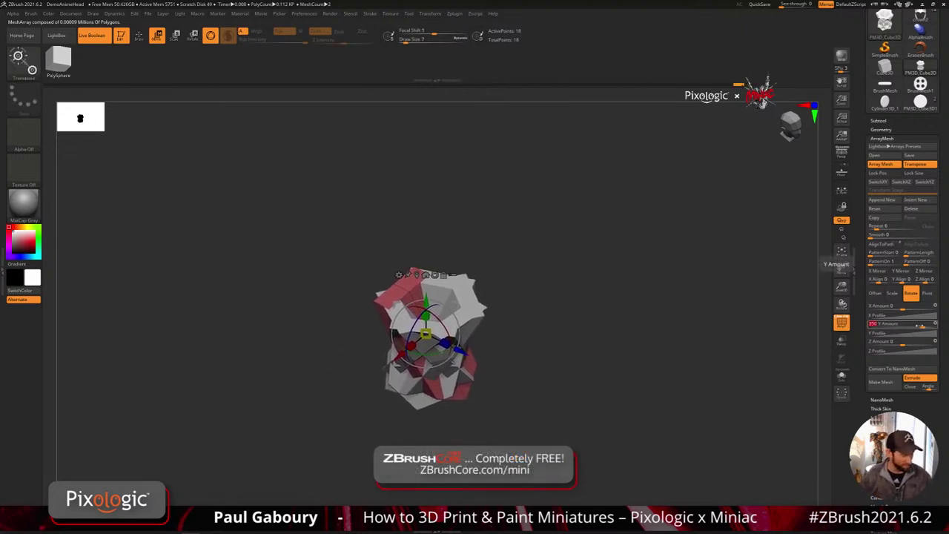
pyautogui.write('360')
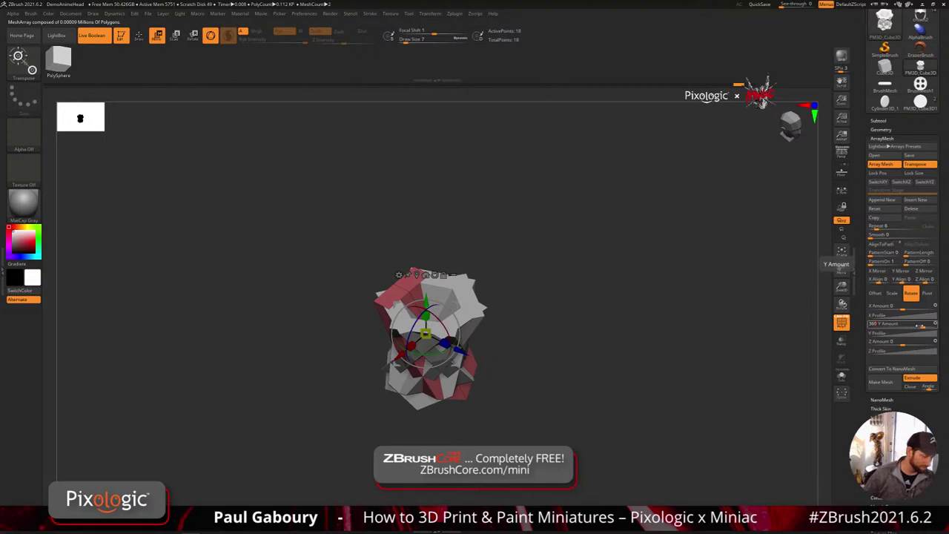
pyautogui.press('Return')
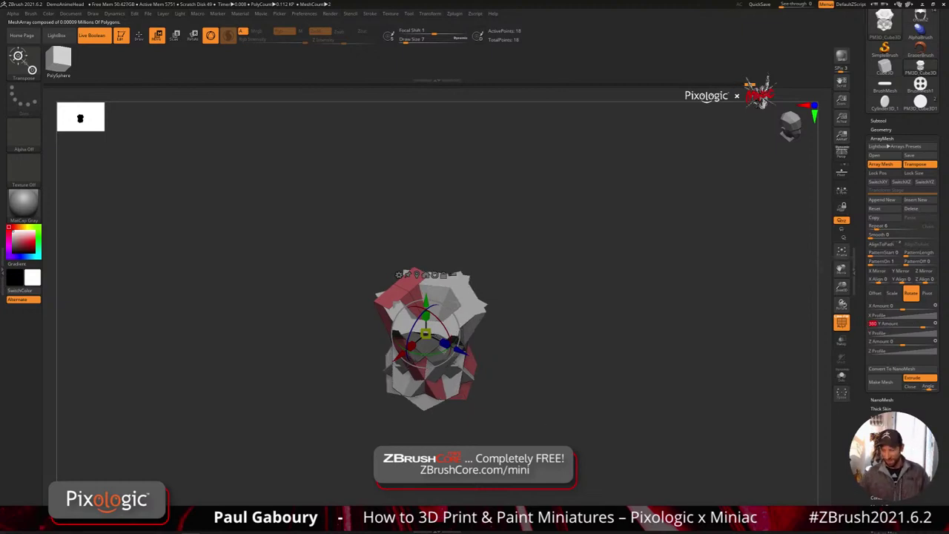
# - Enable Lock Pos and move the block outward along the gizmo's blue axis so the six copies spread into a ring
pyautogui.click(883, 173)
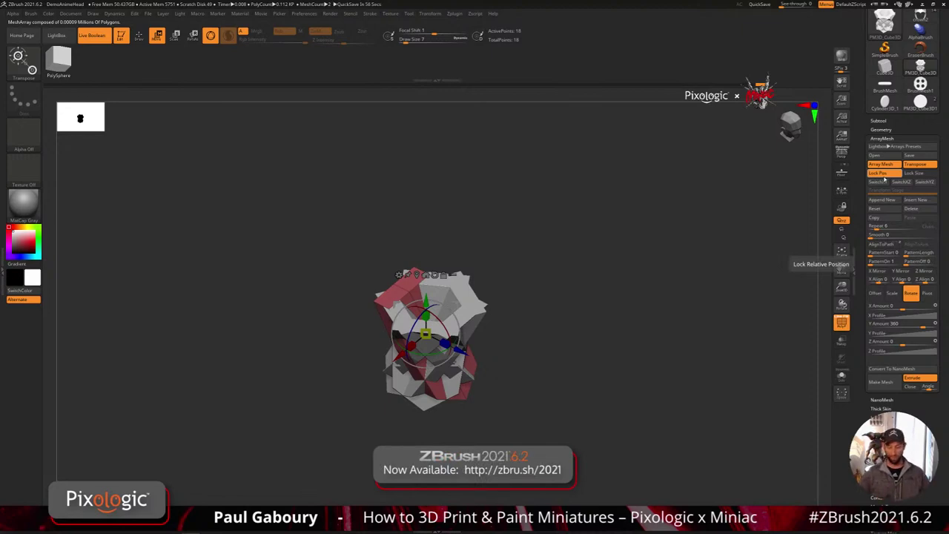
pyautogui.moveTo(460, 351); pyautogui.dragTo(467, 304)
pyautogui.moveTo(595, 426); pyautogui.dragTo(660, 423)
pyautogui.keyDown('shift'); pyautogui.moveTo(563, 365); pyautogui.dragTo(601, 417); pyautogui.keyUp('shift')
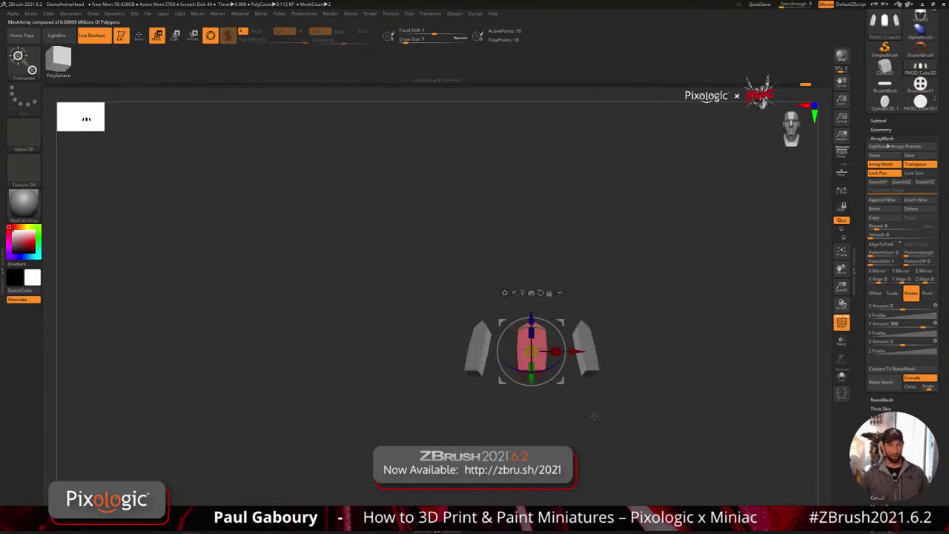
pyautogui.moveTo(594, 415); pyautogui.dragTo(641, 427)
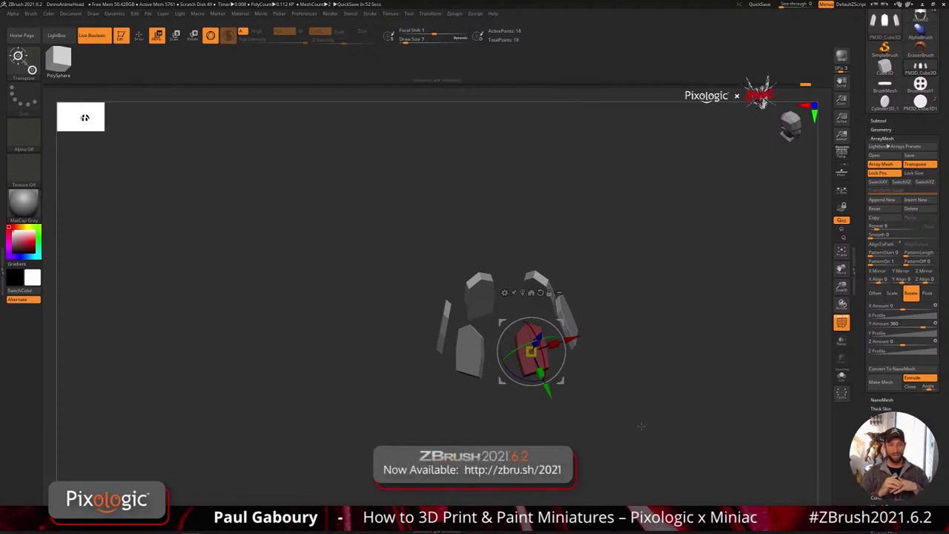
pyautogui.click(883, 139)
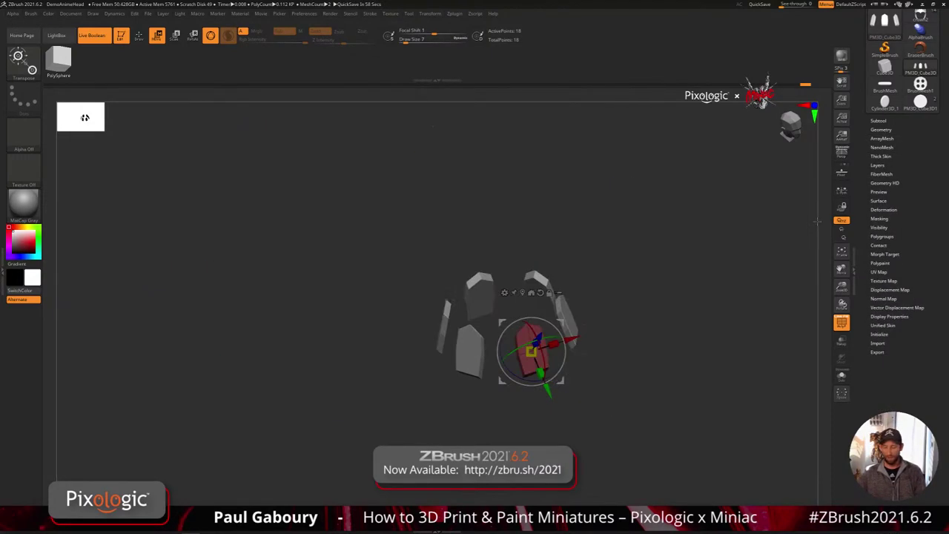
pyautogui.click(882, 165)
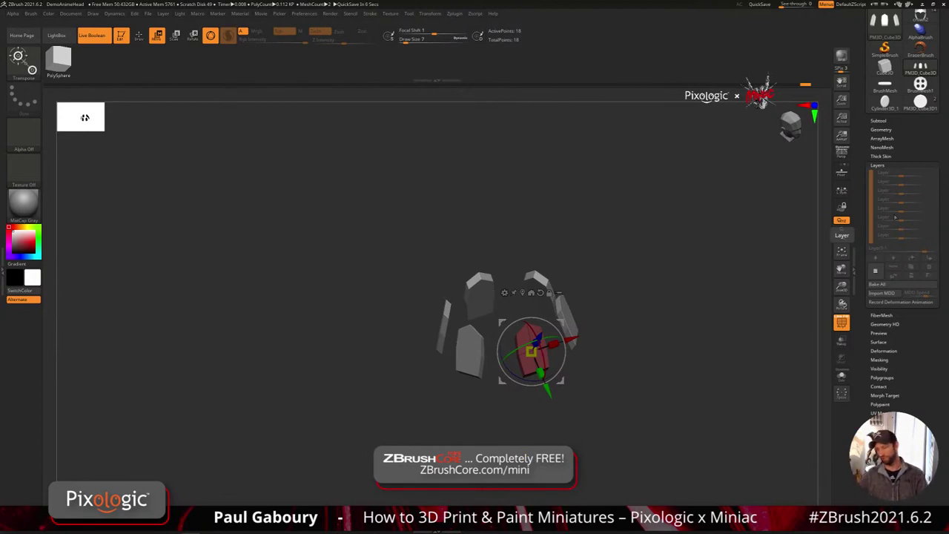
pyautogui.click(878, 165)
pyautogui.moveTo(926, 158); pyautogui.dragTo(926, 248)
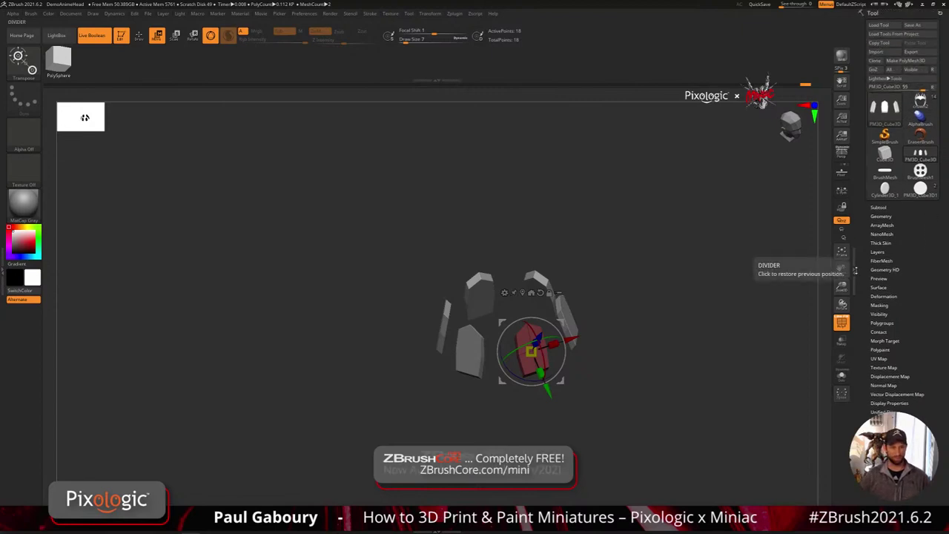
# - Inset the front face of the source block with ZModeler's Inset polygon action, using Flat Island as the target
pyautogui.press('q')
pyautogui.moveTo(595, 430); pyautogui.dragTo(572, 422)
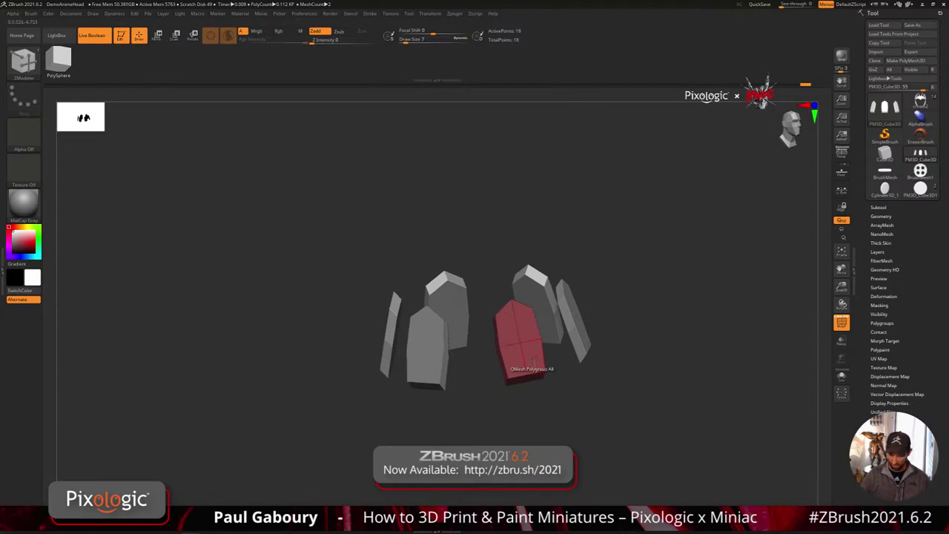
pyautogui.press('space')
pyautogui.click(532, 246)
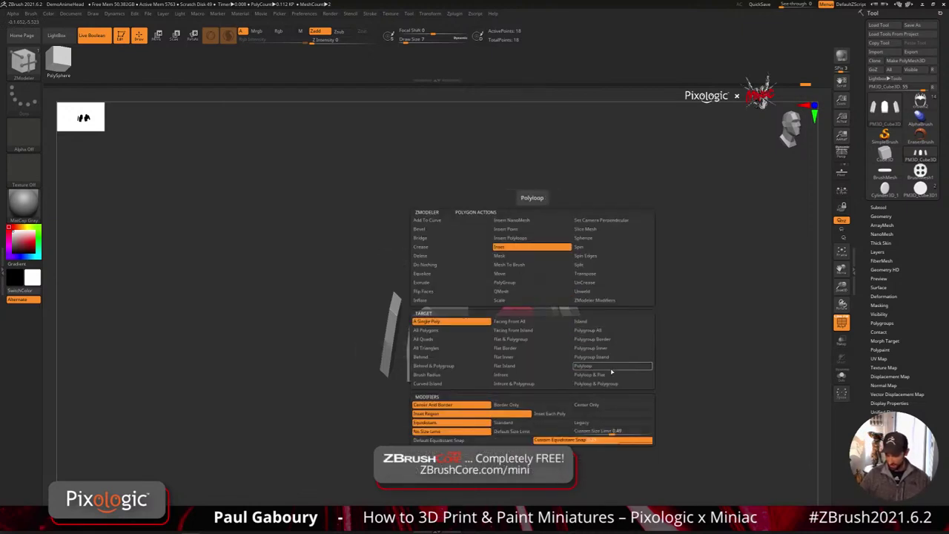
pyautogui.click(526, 369)
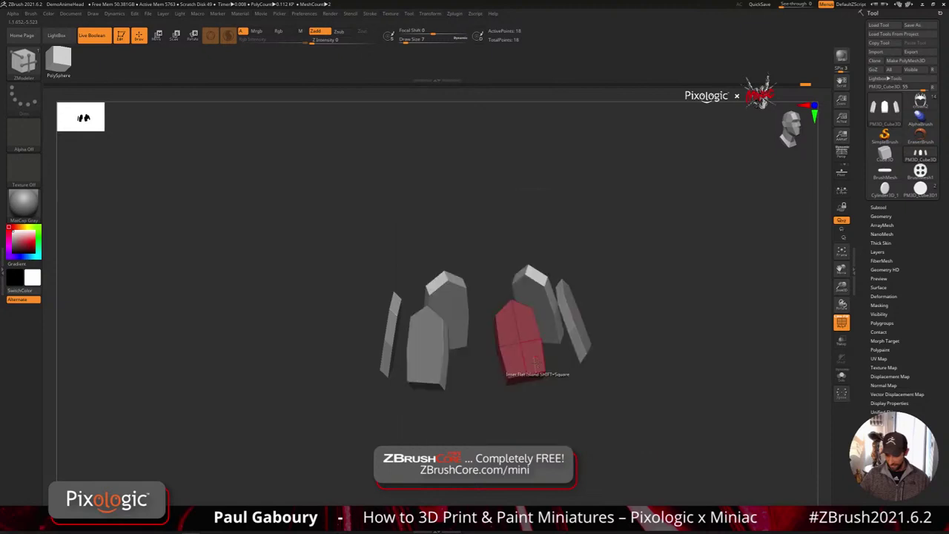
pyautogui.moveTo(533, 359); pyautogui.dragTo(541, 369)
# - Turn on Dynamic Subdivision for the arrayed blocks and open the Geometry settings
pyautogui.press('alt')
pyautogui.press('alt')
pyautogui.press('d')
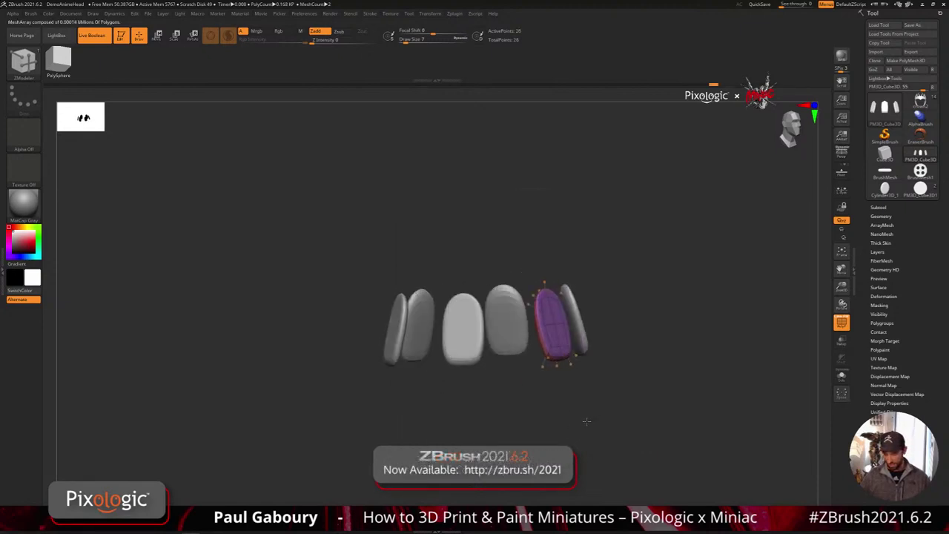
pyautogui.click(881, 215)
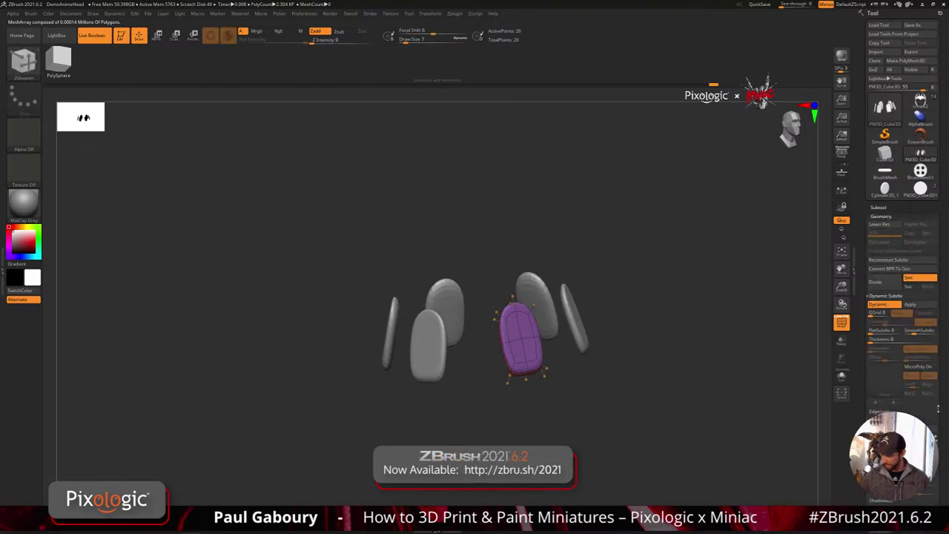
pyautogui.moveTo(655, 437); pyautogui.dragTo(626, 435, button='right')
pyautogui.moveTo(619, 438); pyautogui.dragTo(752, 405)
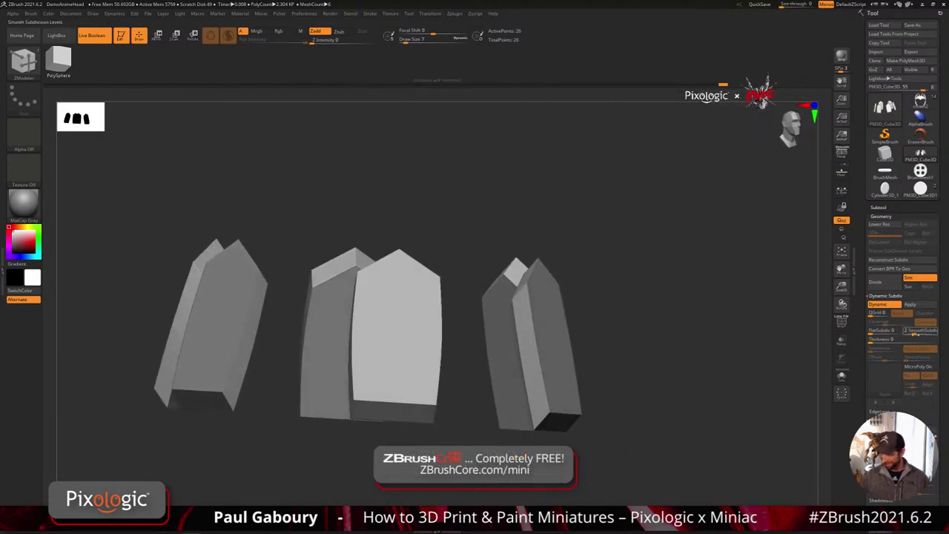
# - Set SmoothSubdiv to 4 and show the polyframe on the source block
pyautogui.click(920, 331)
pyautogui.write('4')
pyautogui.press('Return')
pyautogui.keyDown('ctrl'); pyautogui.moveTo(665, 454); pyautogui.dragTo(602, 436, button='right'); pyautogui.keyUp('ctrl')
pyautogui.hotkey('shift', 'f')
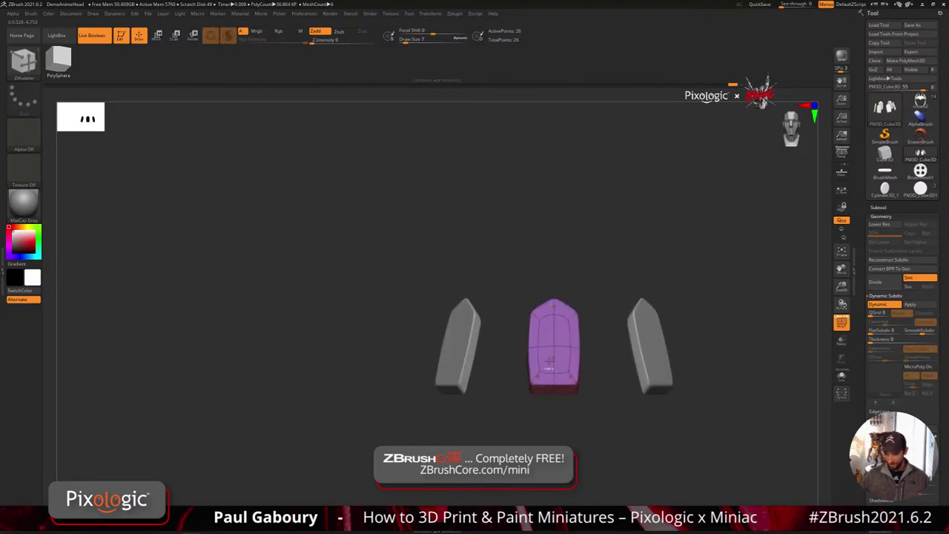
pyautogui.keyDown('ctrl'); pyautogui.moveTo(515, 338); pyautogui.dragTo(551, 355); pyautogui.keyUp('ctrl')
pyautogui.keyDown('ctrl'); pyautogui.moveTo(599, 406); pyautogui.dragTo(605, 413); pyautogui.keyUp('ctrl')
pyautogui.press('b')
pyautogui.press('z')
pyautogui.press('m')
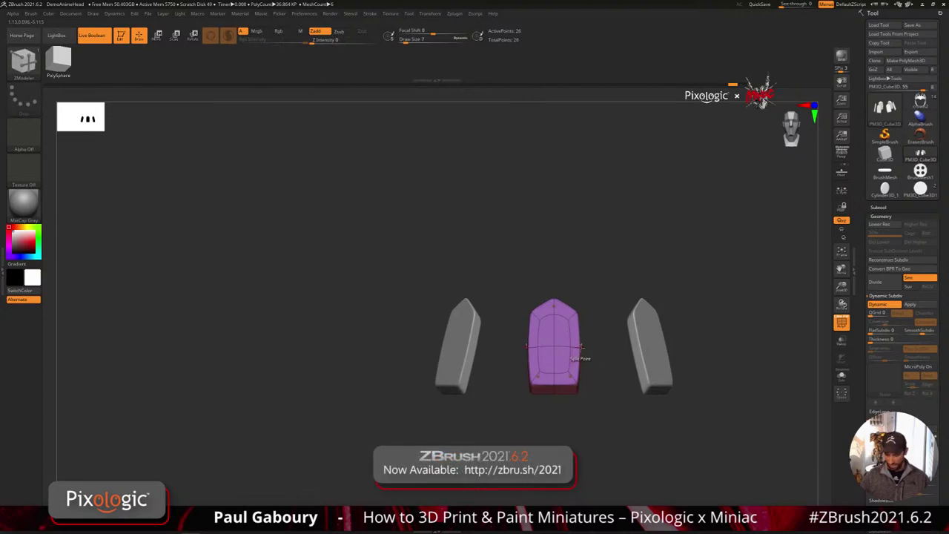
# - Choose MaskPen as the masking brush and mask the source block except for its mid-height side points
pyautogui.keyDown('ctrl'); pyautogui.click(24, 64); pyautogui.keyUp('ctrl')
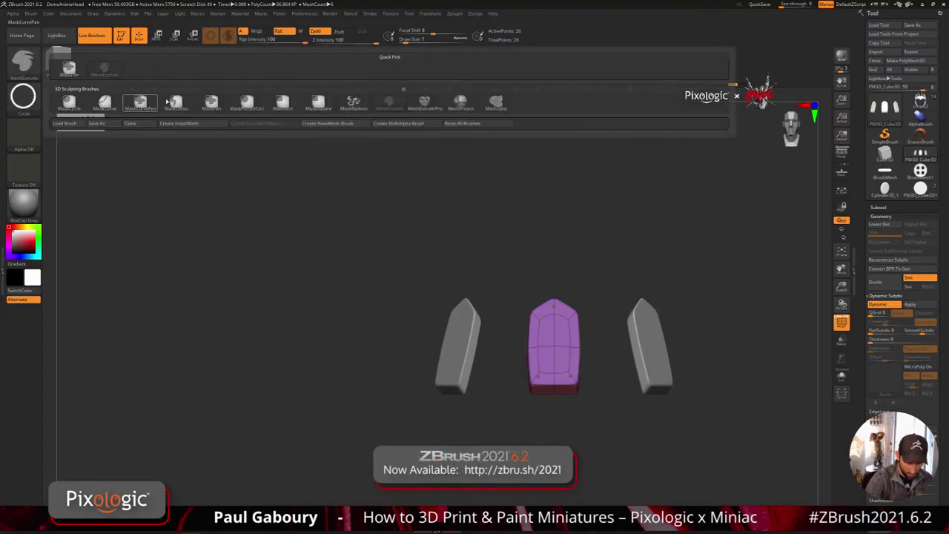
pyautogui.press('p')
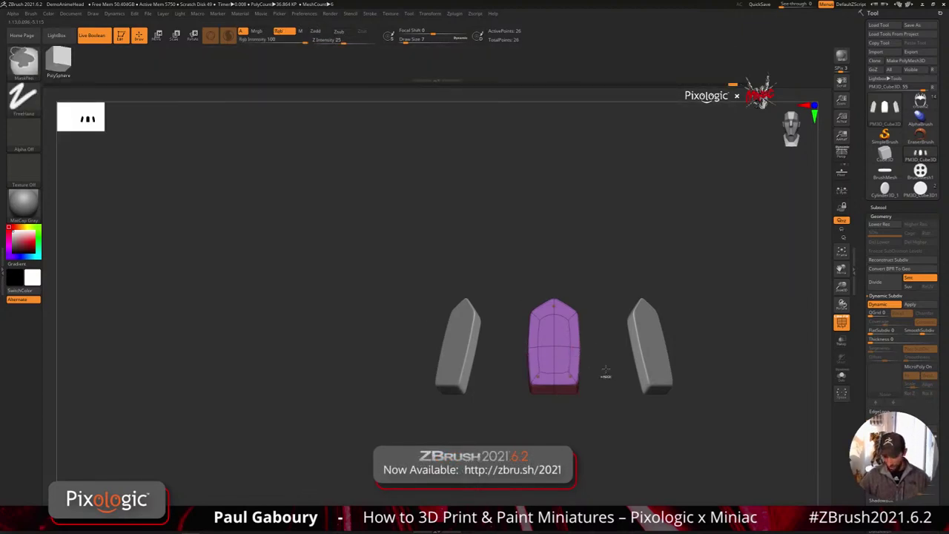
pyautogui.keyDown('ctrl'); pyautogui.moveTo(606, 369); pyautogui.dragTo(646, 353); pyautogui.keyUp('ctrl')
pyautogui.keyDown('ctrl'); pyautogui.click(598, 367); pyautogui.keyUp('ctrl')
# - Try widening the middle of each shield by moving the unmasked side points outward along the gizmo's red axis
pyautogui.press('w')
pyautogui.moveTo(604, 424)
pyautogui.mouseDown()
pyautogui.moveTo(652, 429)
pyautogui.moveTo(646, 471)
pyautogui.moveTo(711, 439)
pyautogui.mouseUp()
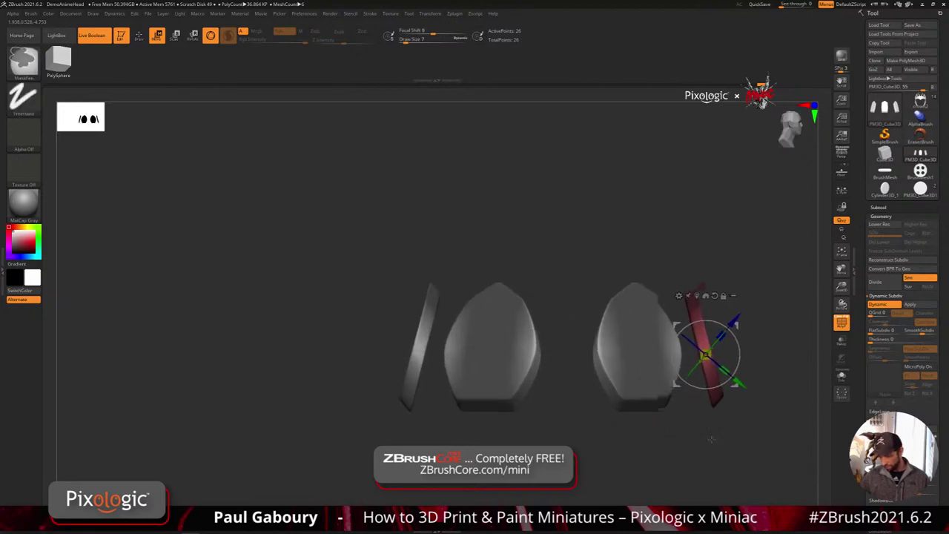
pyautogui.keyDown('ctrl'); pyautogui.moveTo(712, 439); pyautogui.dragTo(690, 434, button='right'); pyautogui.keyUp('ctrl')
pyautogui.keyDown('shift'); pyautogui.moveTo(689, 435); pyautogui.dragTo(651, 431, button='right'); pyautogui.keyUp('shift')
pyautogui.moveTo(519, 318); pyautogui.dragTo(479, 387, button='right')
pyautogui.moveTo(589, 400); pyautogui.dragTo(595, 401)
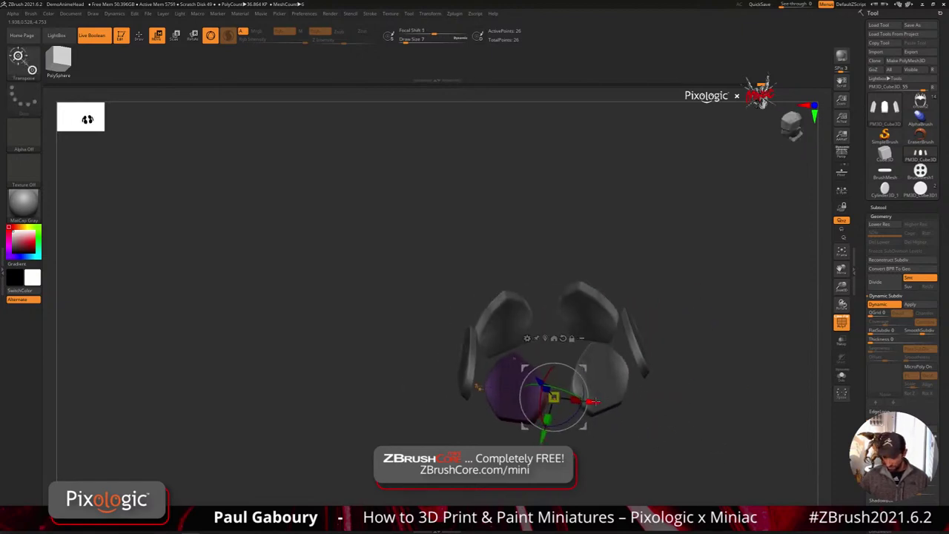
pyautogui.press('ctrl')
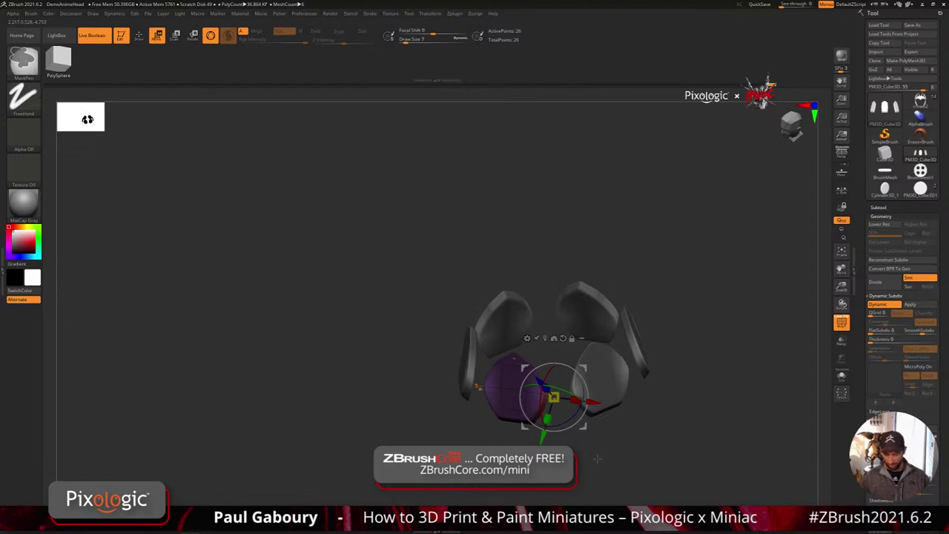
pyautogui.moveTo(599, 459)
pyautogui.mouseDown()
pyautogui.moveTo(616, 447)
pyautogui.moveTo(631, 471)
pyautogui.moveTo(663, 381)
pyautogui.mouseUp()
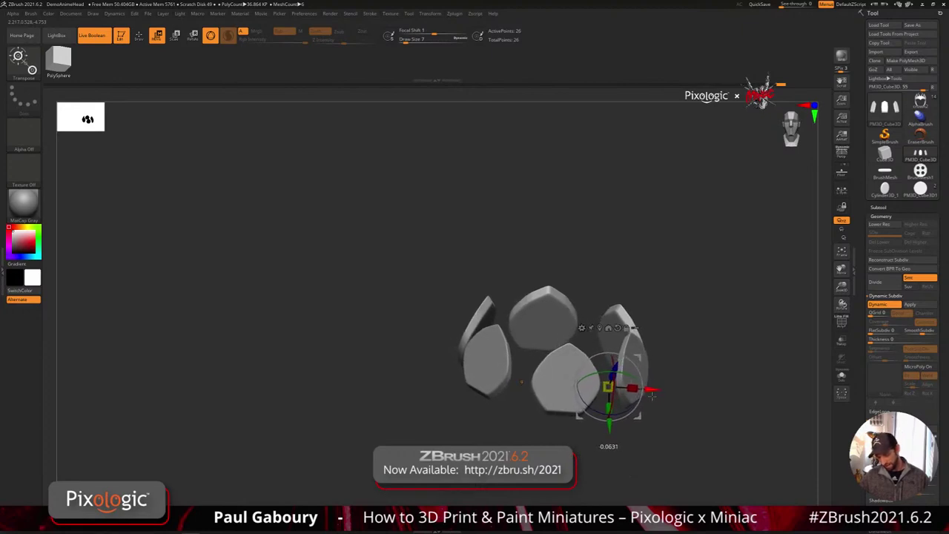
pyautogui.keyDown('ctrl'); pyautogui.moveTo(652, 396); pyautogui.dragTo(663, 435, button='right'); pyautogui.keyUp('ctrl')
pyautogui.moveTo(651, 420)
pyautogui.mouseDown()
pyautogui.moveTo(714, 395)
pyautogui.moveTo(689, 434)
pyautogui.moveTo(647, 446)
pyautogui.moveTo(655, 445)
pyautogui.moveTo(648, 429)
pyautogui.mouseUp()
# - Return to Draw mode with the polyframe shown and isolate the front-face polygroup of the source block
pyautogui.press('q')
pyautogui.hotkey('shift', 'f')
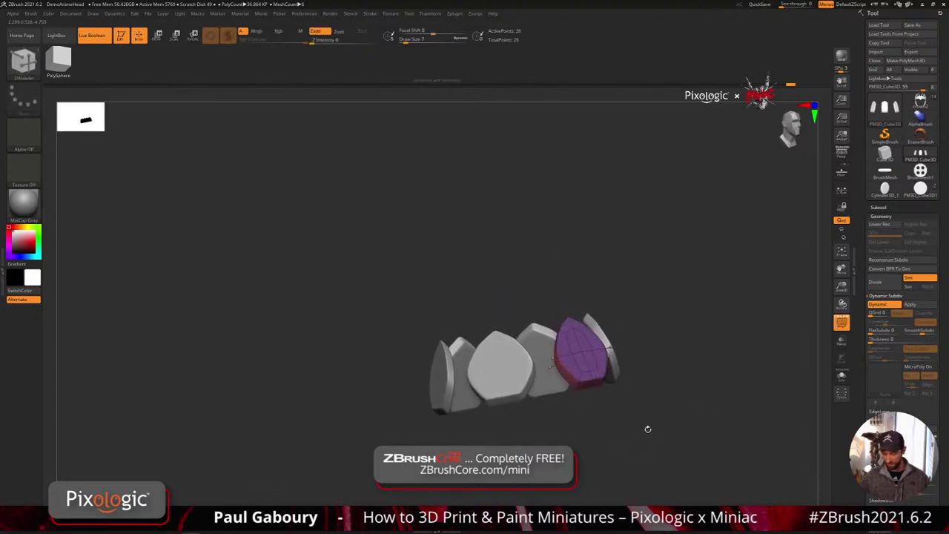
pyautogui.keyDown('ctrl'); pyautogui.keyDown('shift'); pyautogui.click(589, 364); pyautogui.keyUp('shift'); pyautogui.keyUp('ctrl')
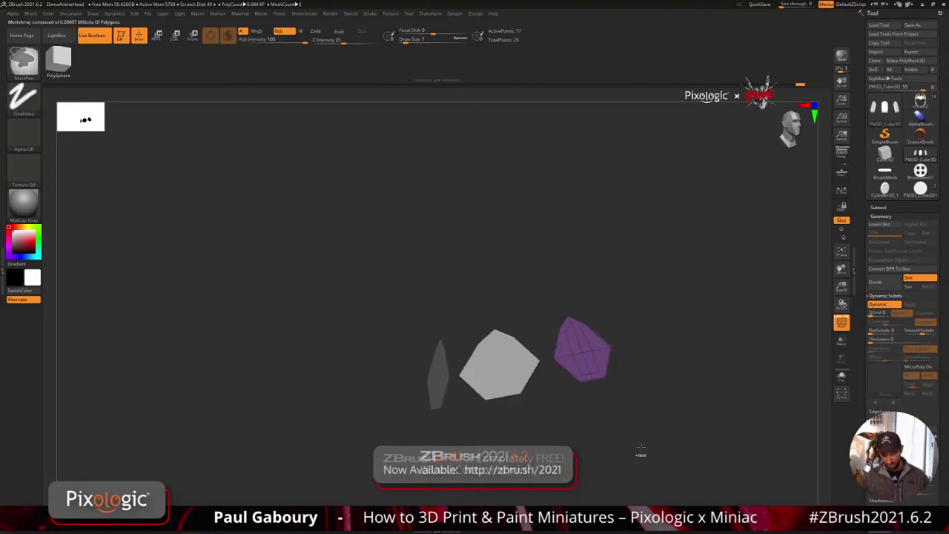
pyautogui.moveTo(647, 438); pyautogui.dragTo(641, 439)
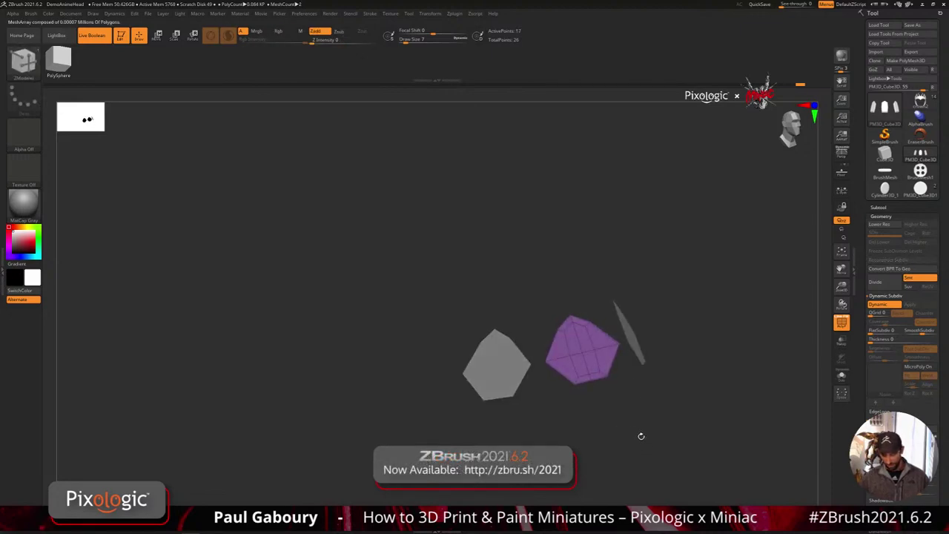
# - Undo the polygroup isolation and the side-point widening, and snap to the front view
pyautogui.hotkey('ctrl', 'z')
pyautogui.hotkey('ctrl', 'z')
pyautogui.hotkey('ctrl', 'z')
pyautogui.hotkey('ctrl', 'z')
pyautogui.hotkey('ctrl', 'z')
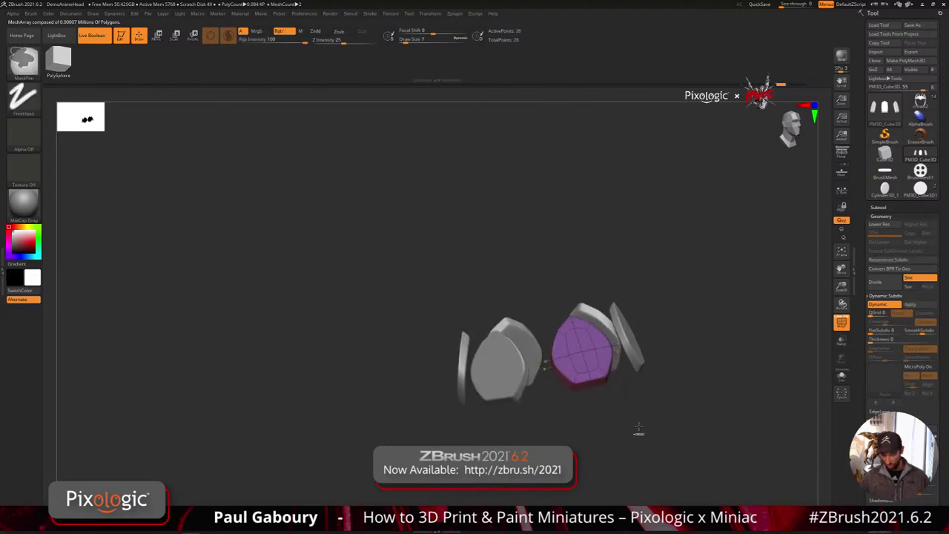
pyautogui.keyDown('shift'); pyautogui.moveTo(638, 429); pyautogui.dragTo(619, 358); pyautogui.keyUp('shift')
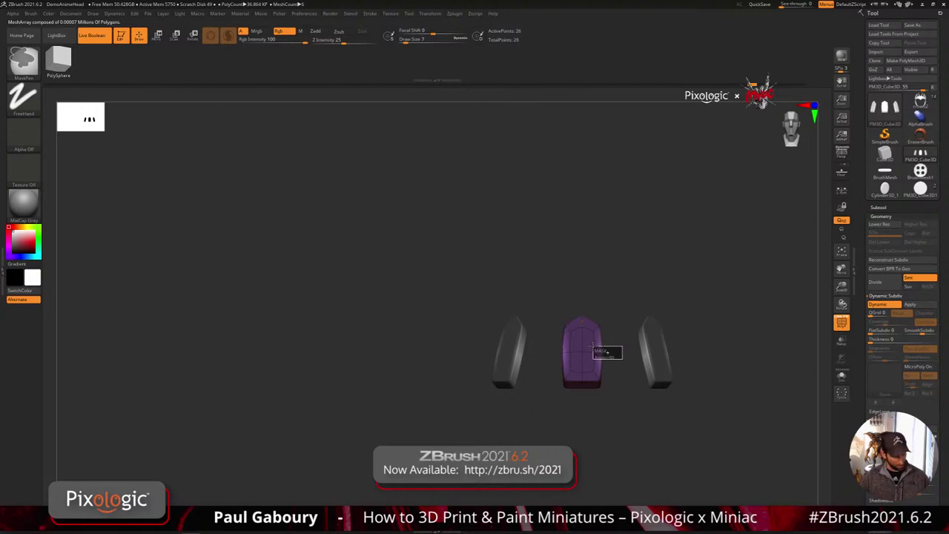
# - Move the unmasked side points outward along the gizmo's red axis to widen the block's middle, and hide the polyframe
pyautogui.press('w')
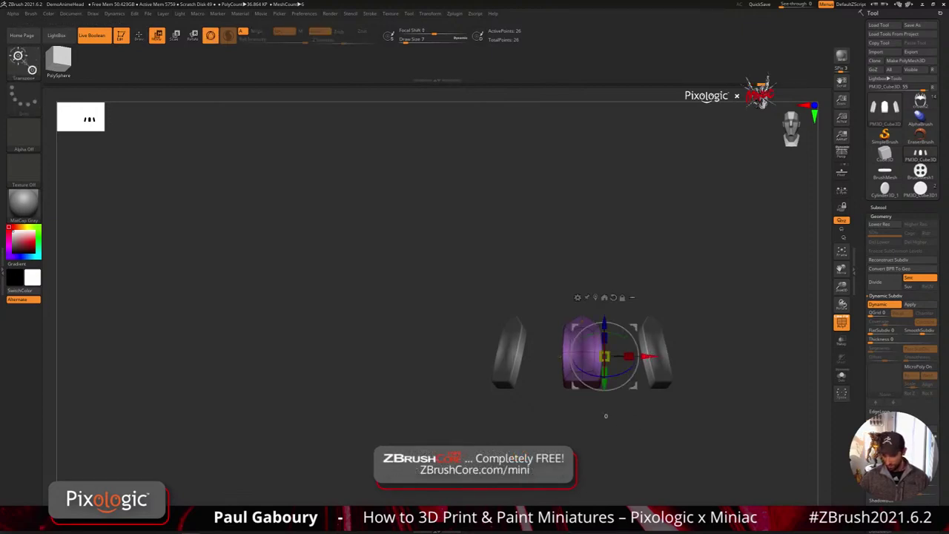
pyautogui.moveTo(649, 357); pyautogui.dragTo(669, 356)
pyautogui.hotkey('shift', 'f')
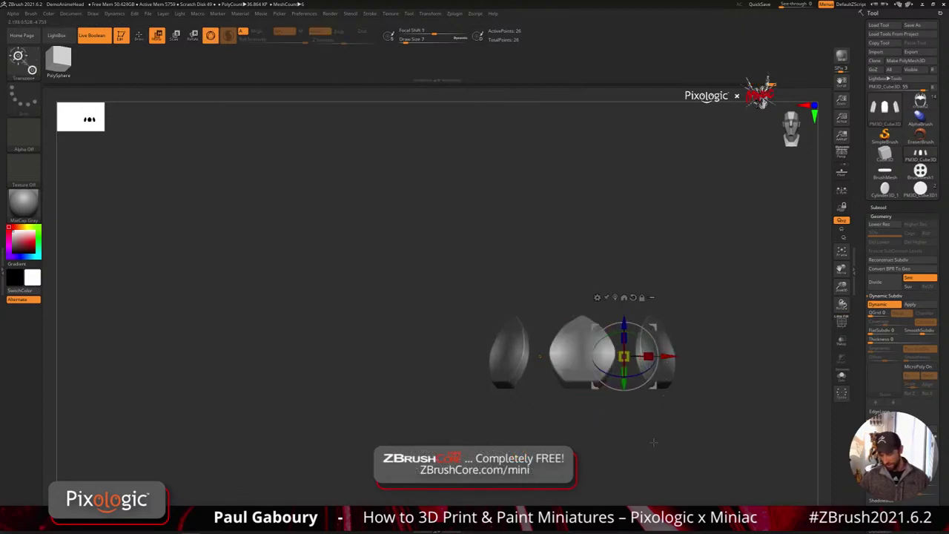
# - Show the polyframe and give the inner polygons of the source block's front face their own polygroup, leaving the whole block visible
pyautogui.moveTo(654, 443)
pyautogui.mouseDown()
pyautogui.moveTo(668, 468)
pyautogui.moveTo(651, 451)
pyautogui.mouseUp()
pyautogui.press('q')
pyautogui.hotkey('shift', 'f')
pyautogui.keyDown('ctrl'); pyautogui.keyDown('shift'); pyautogui.click(623, 364); pyautogui.keyUp('shift'); pyautogui.keyUp('ctrl')
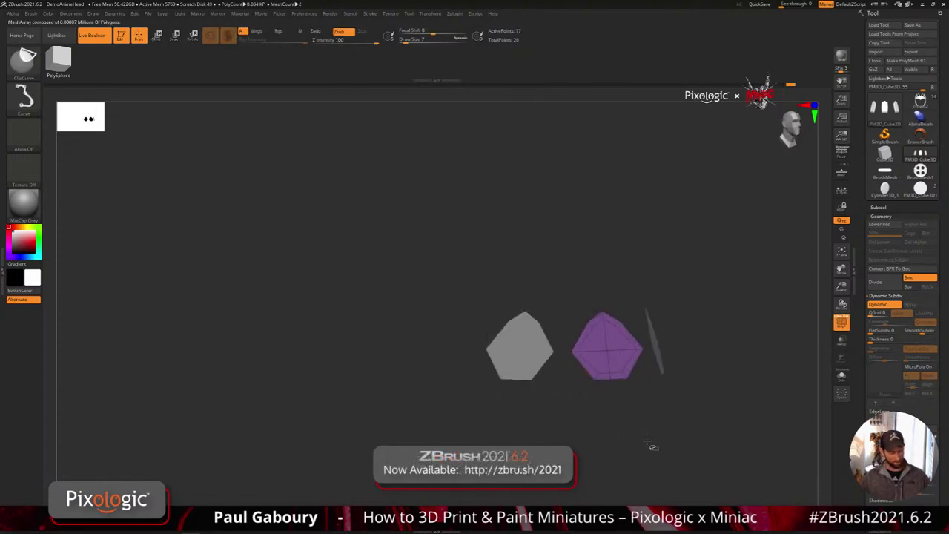
pyautogui.hotkey('ctrl', 'shift', 's')
pyautogui.hotkey('ctrl', 'w')
pyautogui.keyDown('ctrl'); pyautogui.keyDown('shift'); pyautogui.click(646, 445); pyautogui.keyUp('shift'); pyautogui.keyUp('ctrl')
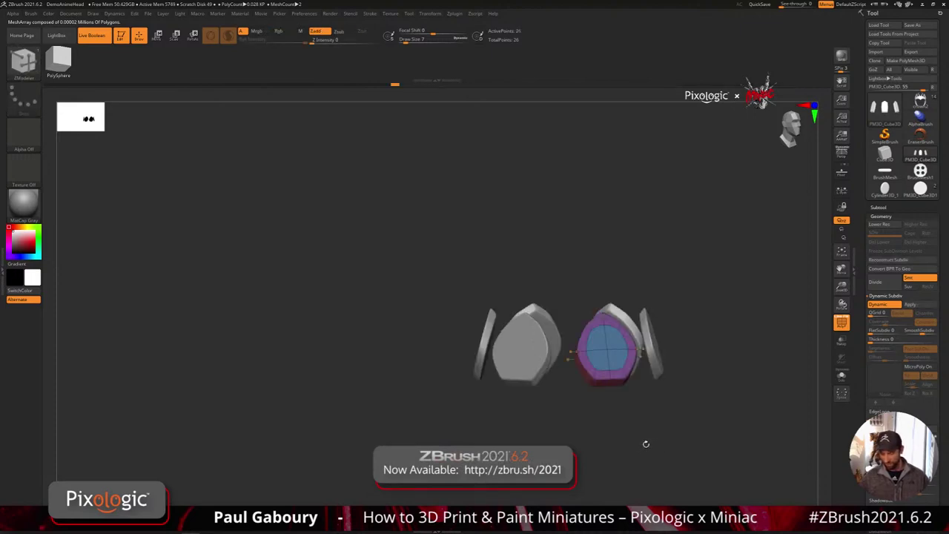
# - Set ZModeler's polygon action to QMesh with the Polygroup All target and extrude the block's inner polygroup outward
pyautogui.moveTo(646, 444); pyautogui.dragTo(668, 439)
pyautogui.press('space')
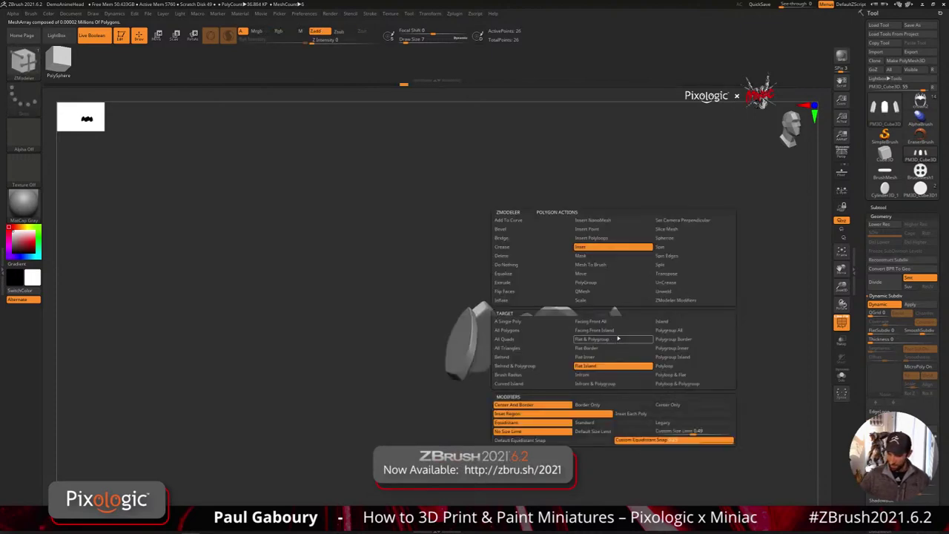
pyautogui.click(611, 292)
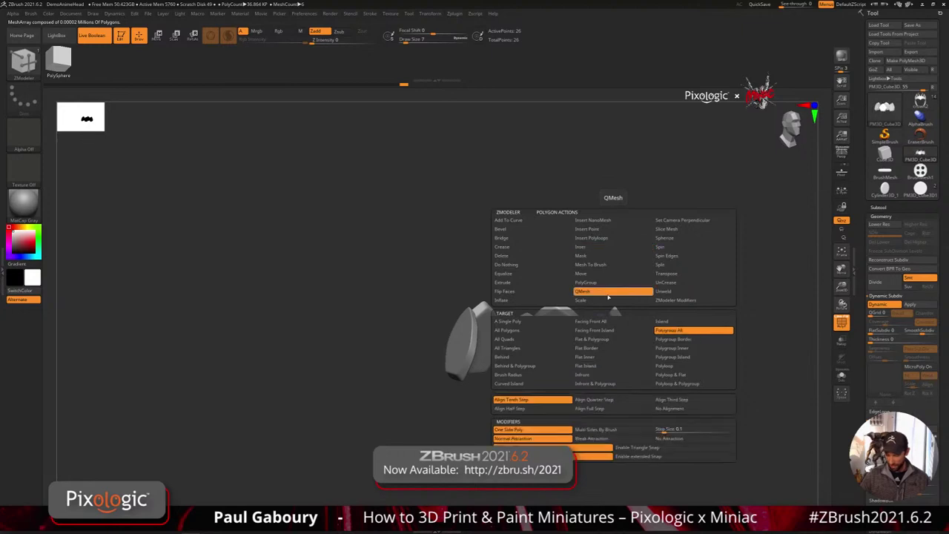
pyautogui.moveTo(598, 359); pyautogui.dragTo(657, 392)
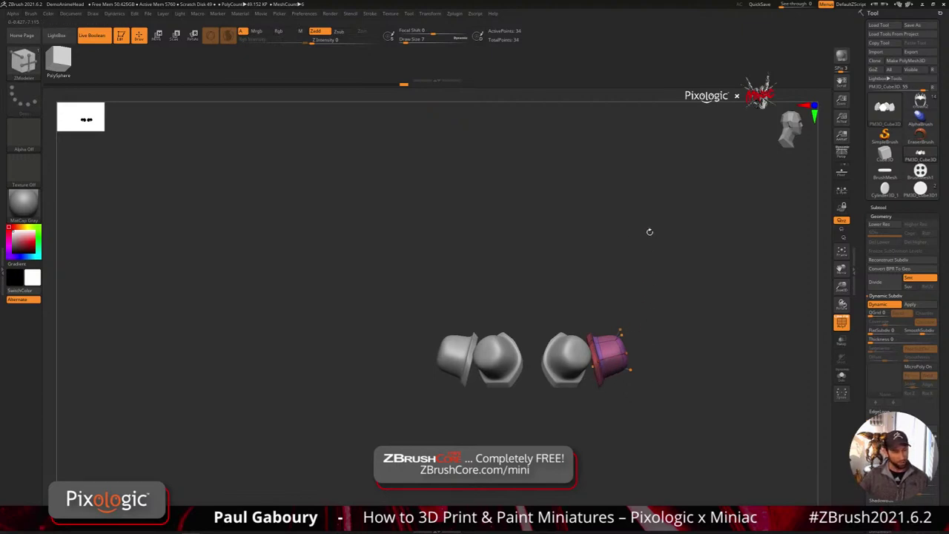
# - Mask the block's base, shrink the extrusion's unmasked end to a point and raise it into a spike, and hide the polyframe
pyautogui.keyDown('ctrl'); pyautogui.moveTo(671, 400); pyautogui.dragTo(631, 285); pyautogui.keyUp('ctrl')
pyautogui.keyDown('ctrl'); pyautogui.click(659, 365); pyautogui.keyUp('ctrl')
pyautogui.press('w')
pyautogui.keyDown('alt'); pyautogui.click(606, 306); pyautogui.keyUp('alt')
pyautogui.click(599, 252)
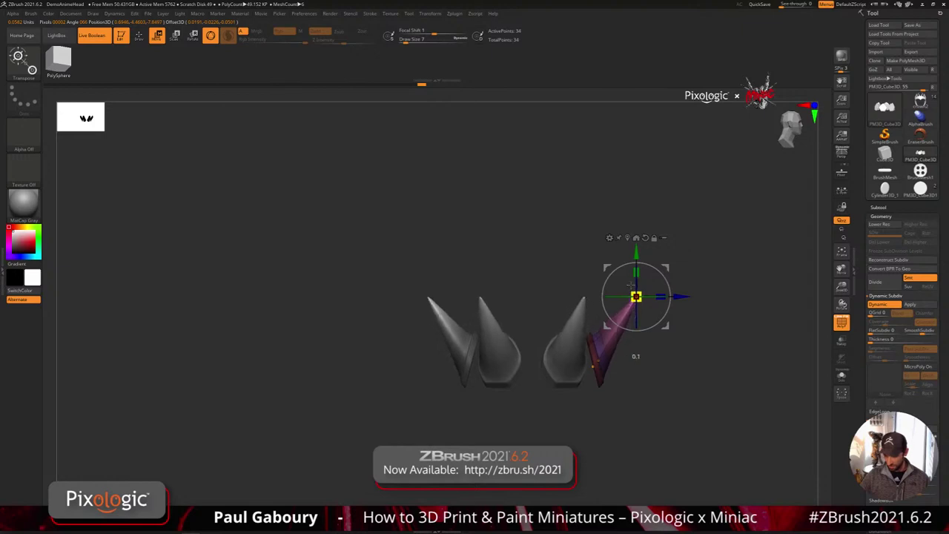
pyautogui.moveTo(679, 407)
pyautogui.mouseDown(button='right')
pyautogui.moveTo(646, 432)
pyautogui.moveTo(630, 430)
pyautogui.mouseUp(button='right')
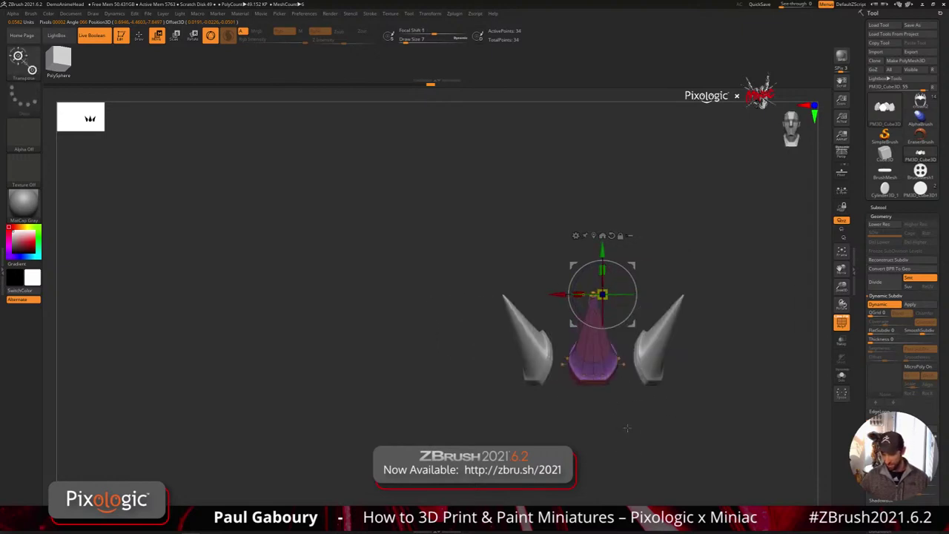
pyautogui.press('q')
pyautogui.keyDown('alt'); pyautogui.moveTo(653, 428); pyautogui.dragTo(568, 416); pyautogui.keyUp('alt')
pyautogui.hotkey('shift', 'f')
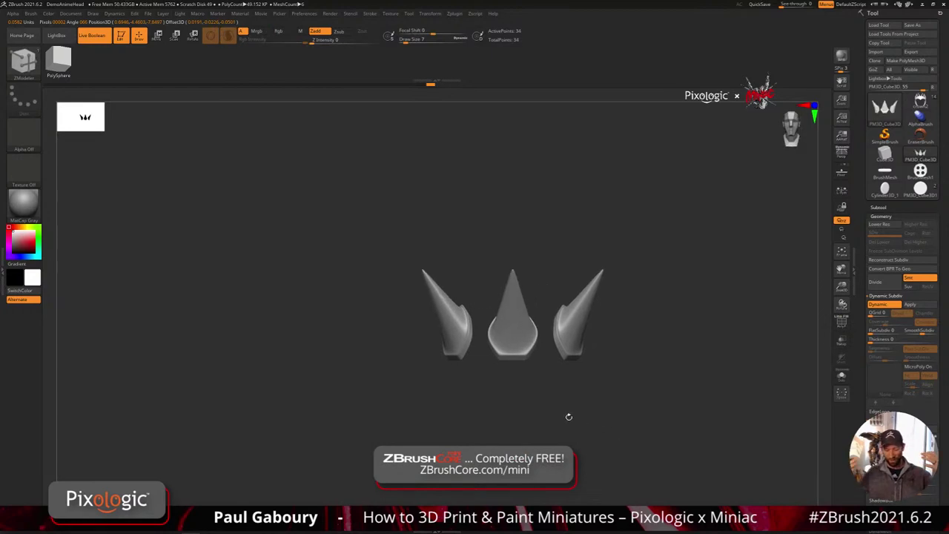
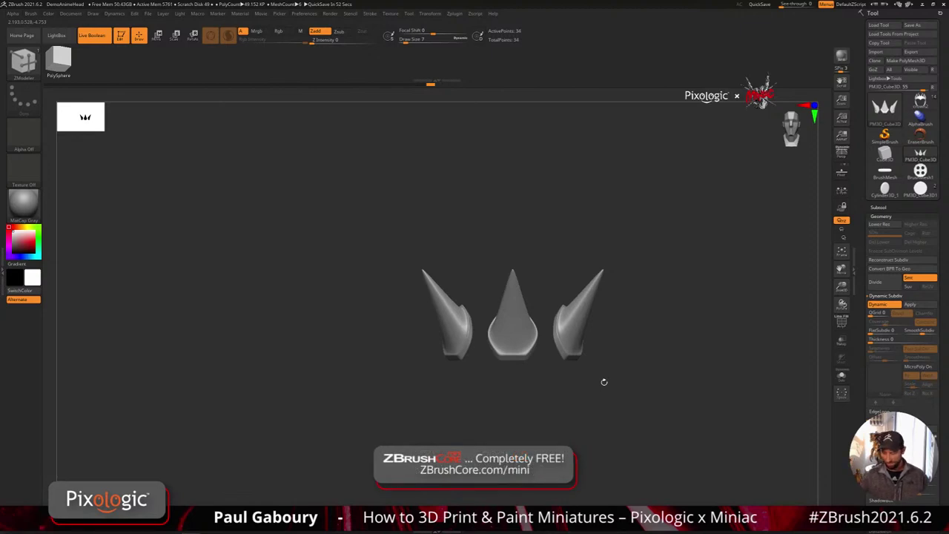
# - Undo the spike shaping and the QMesh extrusion to return to the flat shield block
pyautogui.hotkey('ctrl', 'z')
pyautogui.hotkey('ctrl', 'z')
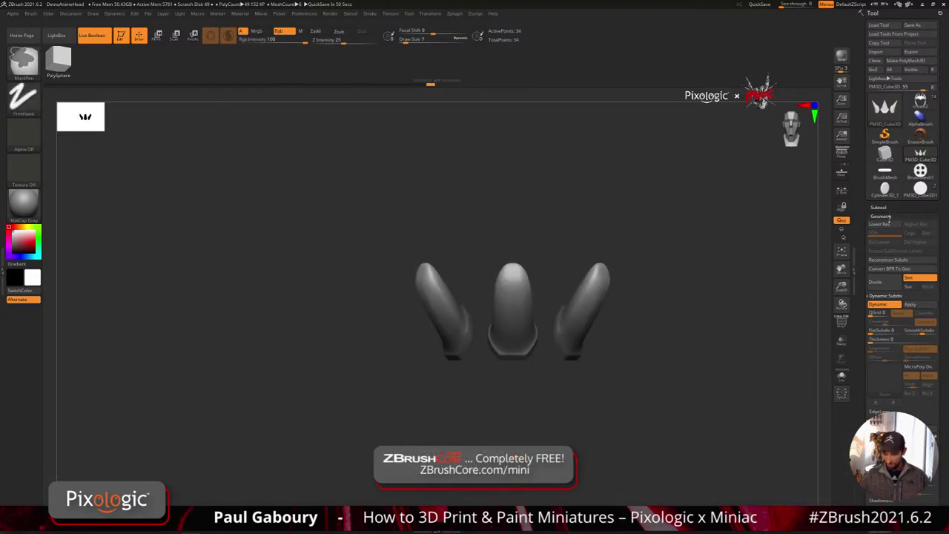
pyautogui.hotkey('ctrl', 'z')
pyautogui.hotkey('ctrl', 'z')
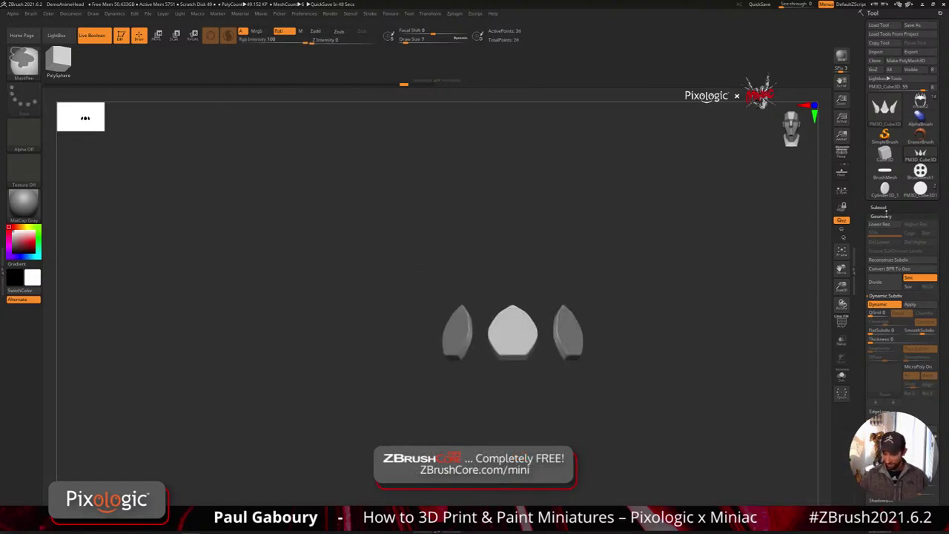
# - Show the polyframe and duplicate the shield array twice as additional subtools
pyautogui.click(880, 208)
pyautogui.hotkey('shift', 'f')
pyautogui.moveTo(674, 414); pyautogui.dragTo(693, 417)
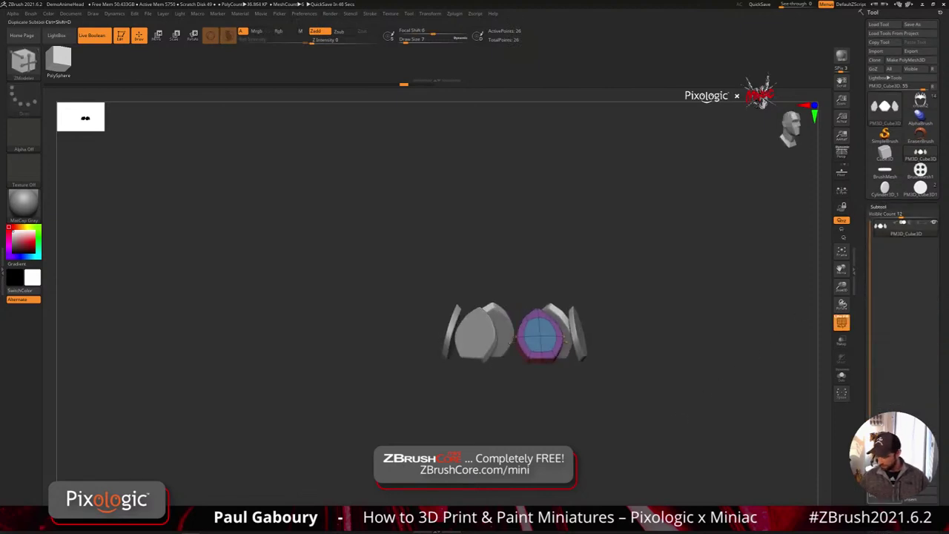
pyautogui.click(841, 393)
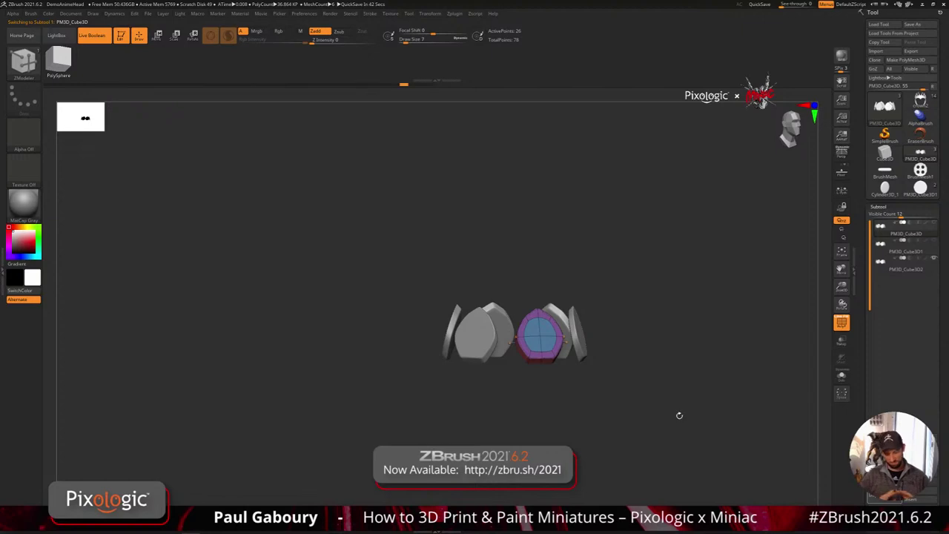
# - Select the third subtool, PM3D_Cube3D2, and extrude the source block's inner polygroup far outward with QMesh Polygroup All
pyautogui.moveTo(593, 399); pyautogui.dragTo(651, 408)
pyautogui.keyDown('ctrl'); pyautogui.moveTo(598, 332); pyautogui.dragTo(629, 348, button='right'); pyautogui.keyUp('ctrl')
pyautogui.moveTo(629, 338); pyautogui.dragTo(722, 303)
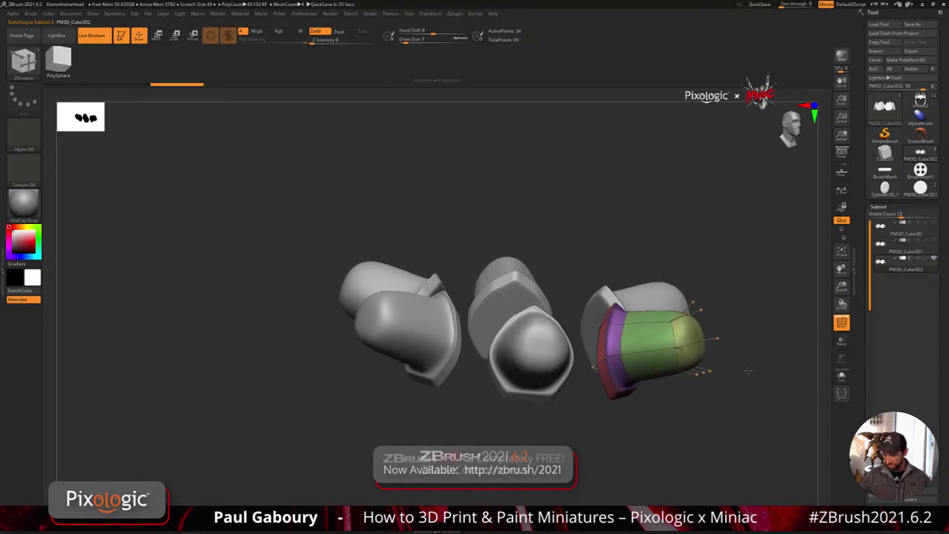
# - Mask the block's base from the side view, center the gizmo on the unmasked end of the extrusion, and scale that end to a point
pyautogui.keyDown('shift'); pyautogui.moveTo(710, 361); pyautogui.dragTo(676, 379); pyautogui.keyUp('shift')
pyautogui.keyDown('ctrl'); pyautogui.moveTo(702, 409); pyautogui.dragTo(609, 278); pyautogui.keyUp('ctrl')
pyautogui.press('w')
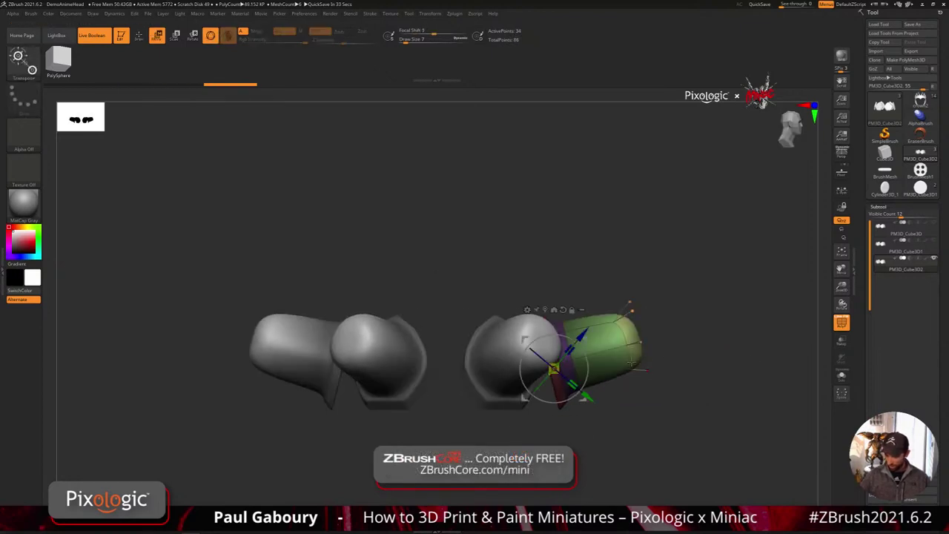
pyautogui.click(546, 310)
pyautogui.moveTo(644, 341); pyautogui.dragTo(622, 320)
pyautogui.keyDown('shift'); pyautogui.moveTo(706, 388); pyautogui.dragTo(669, 390); pyautogui.keyUp('shift')
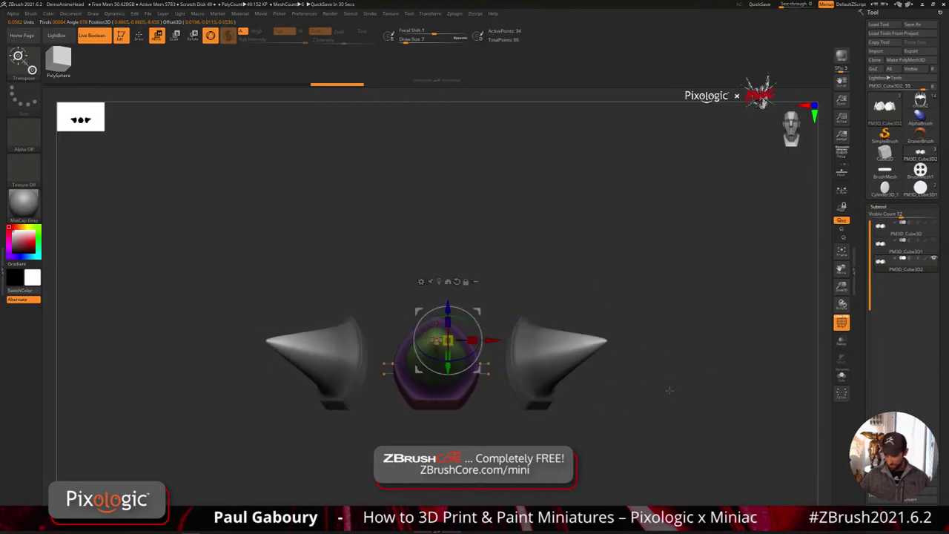
# - Realign the gizmo and move the spike's tip upward, clear the mask, and return to Draw mode
pyautogui.click(447, 281)
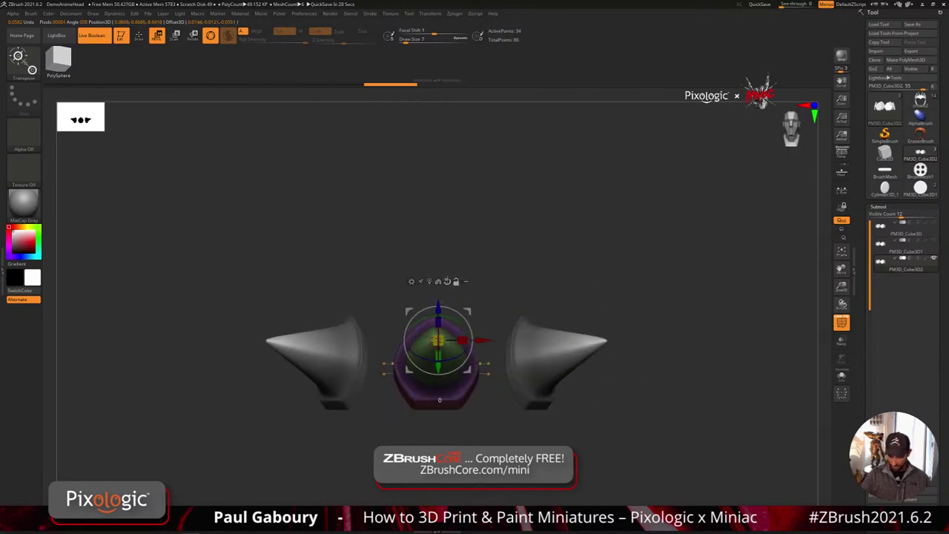
pyautogui.moveTo(439, 276); pyautogui.dragTo(443, 227)
pyautogui.moveTo(538, 437)
pyautogui.keyDown('ctrl'); pyautogui.mouseDown()
pyautogui.moveTo(553, 451)
pyautogui.moveTo(594, 446)
pyautogui.moveTo(574, 435)
pyautogui.moveTo(608, 433)
pyautogui.moveTo(593, 442)
pyautogui.mouseUp(); pyautogui.keyUp('ctrl')
pyautogui.press('q')
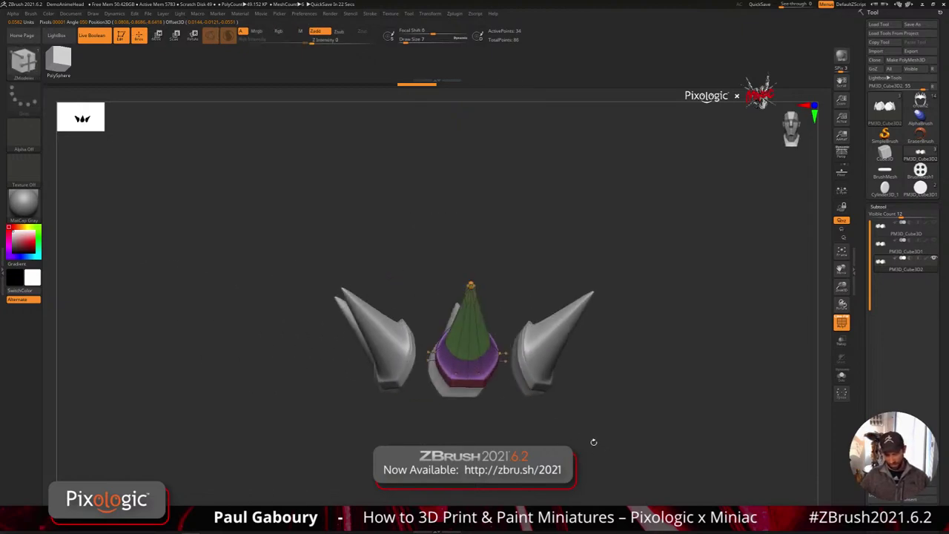
# - Compare the spikes with the dynamic subdivision preview off and on, and examine them with the polyframe hidden and shown
pyautogui.keyDown('ctrl'); pyautogui.moveTo(592, 442); pyautogui.dragTo(591, 482, button='right'); pyautogui.keyUp('ctrl')
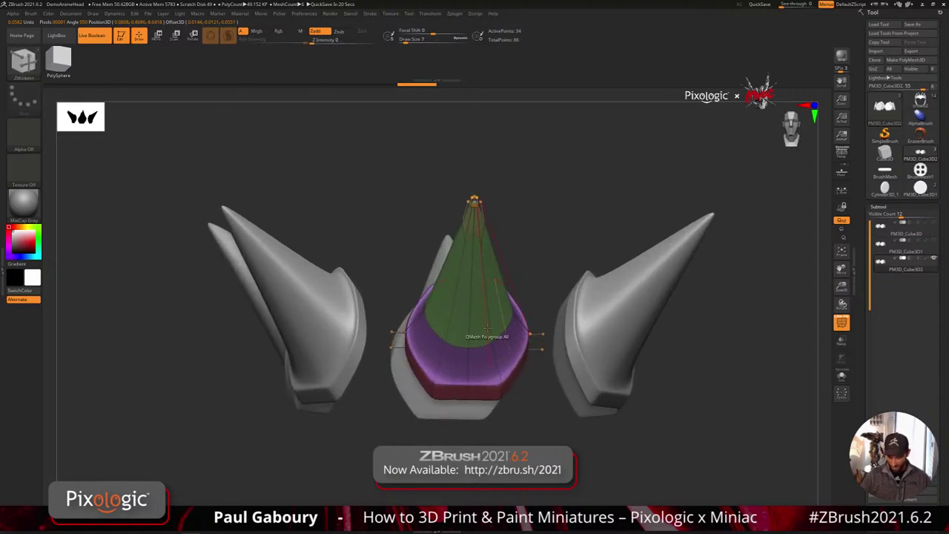
pyautogui.hotkey('shift', 'd')
pyautogui.press('space')
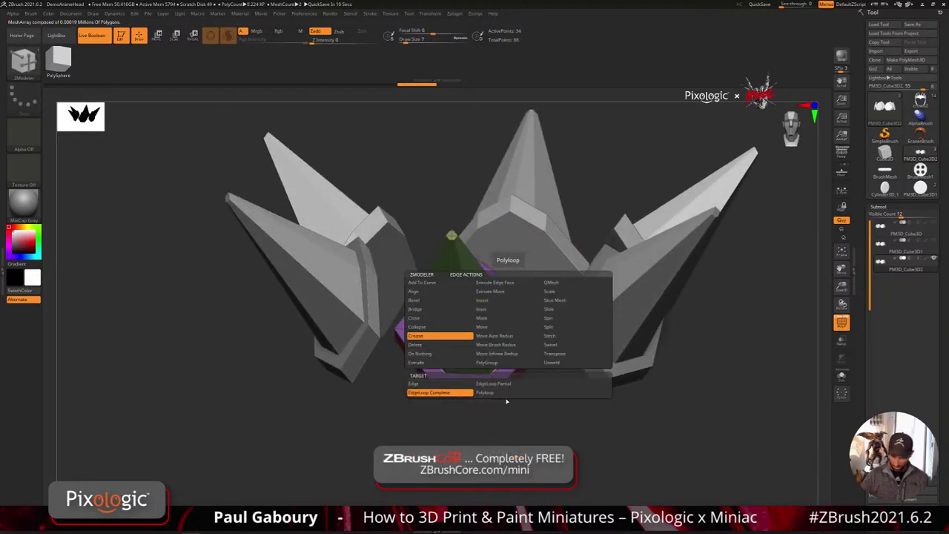
pyautogui.press('d')
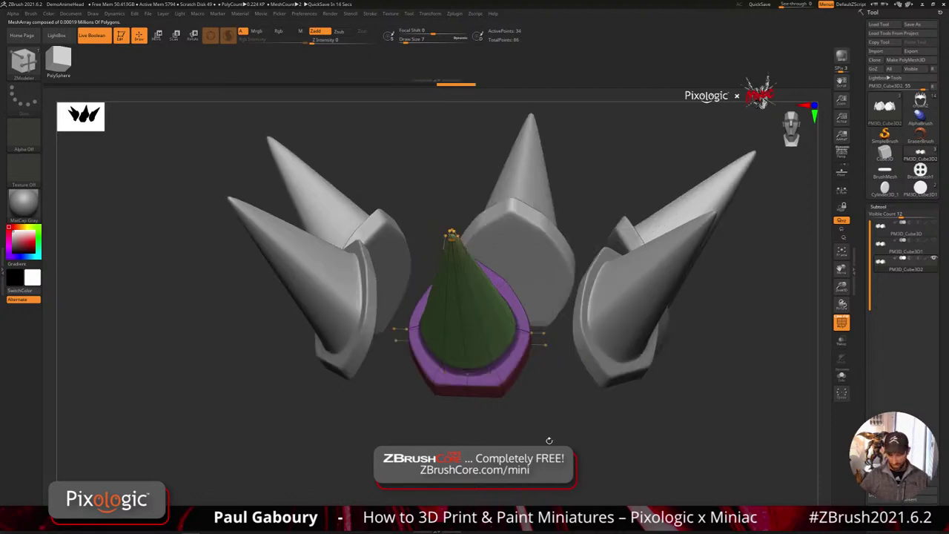
pyautogui.keyDown('ctrl'); pyautogui.moveTo(549, 439); pyautogui.dragTo(548, 410, button='right'); pyautogui.keyUp('ctrl')
pyautogui.moveTo(548, 409); pyautogui.dragTo(559, 409)
pyautogui.hotkey('shift', 'f')
pyautogui.hotkey('shift', 'f')
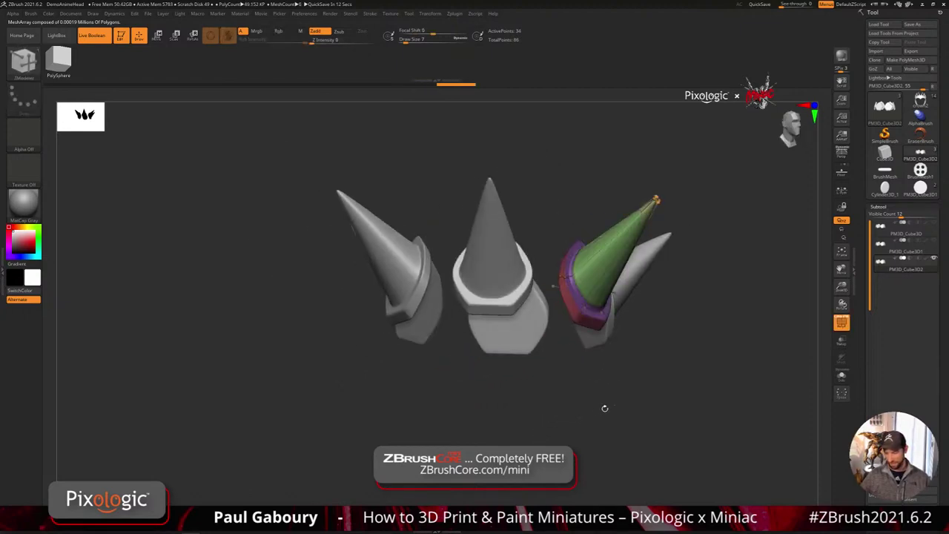
pyautogui.moveTo(603, 407); pyautogui.dragTo(531, 474, button='right')
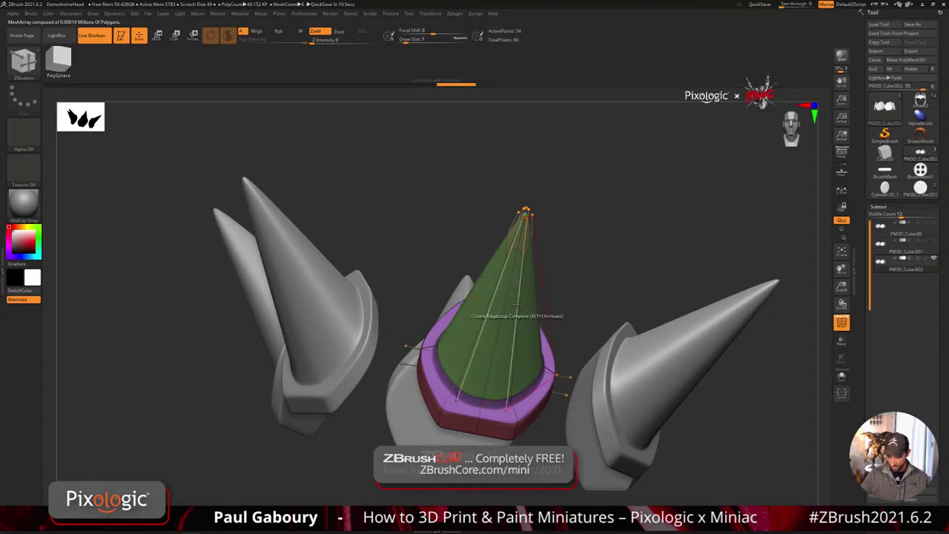
# - Set ZModeler's edge action to Crease with the Edge target and crease lengthwise edges on the front of the source spike
pyautogui.press('space')
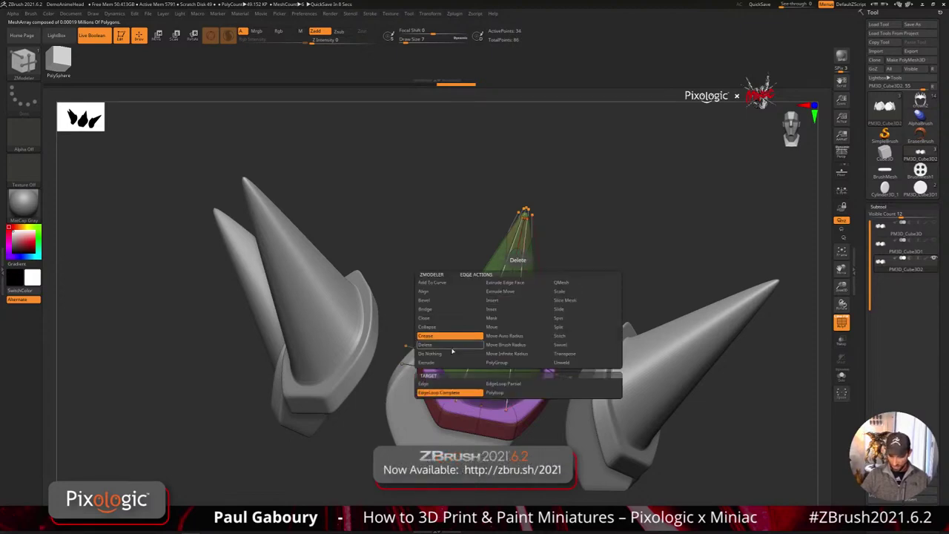
pyautogui.click(560, 282)
pyautogui.click(445, 392)
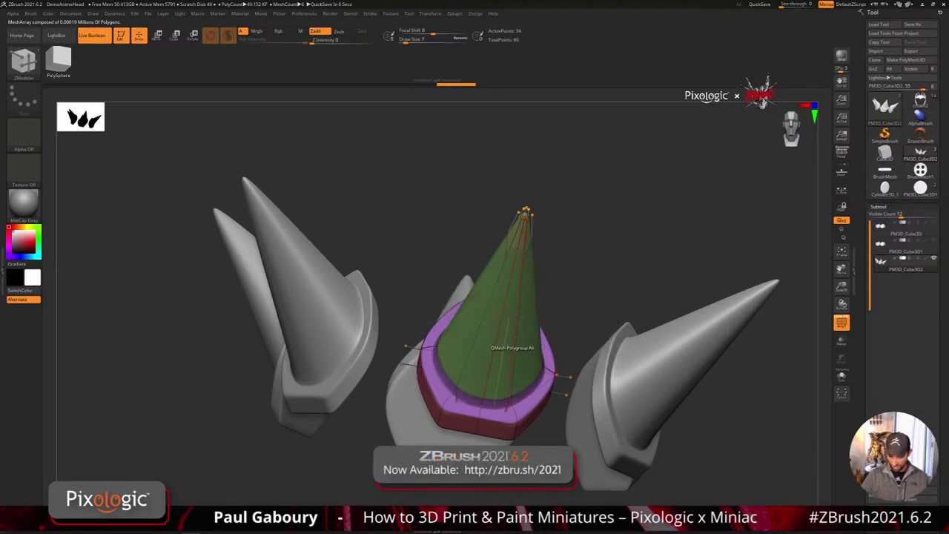
pyautogui.click(519, 290)
pyautogui.keyDown('ctrl'); pyautogui.moveTo(514, 406); pyautogui.dragTo(548, 341, button='right'); pyautogui.keyUp('ctrl')
pyautogui.moveTo(549, 341); pyautogui.dragTo(518, 332, button='right')
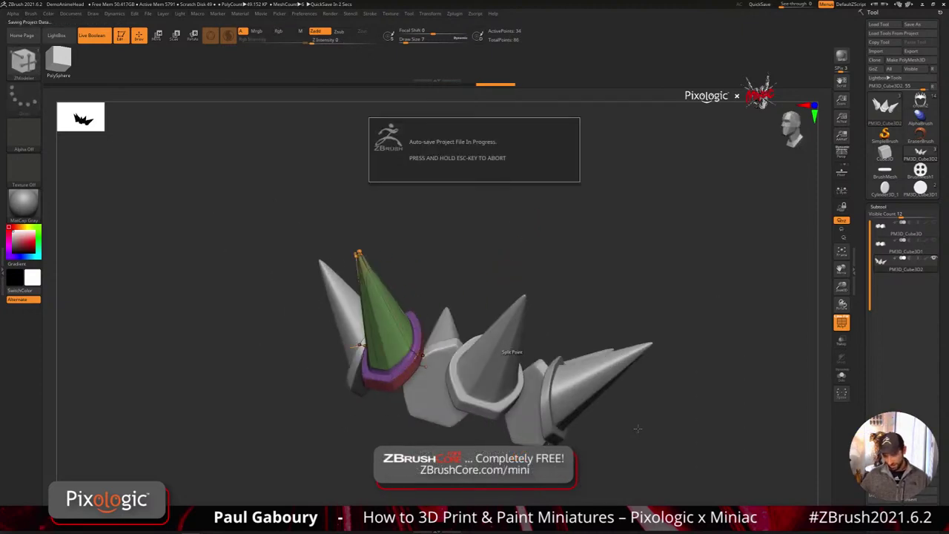
pyautogui.moveTo(637, 428); pyautogui.dragTo(637, 429)
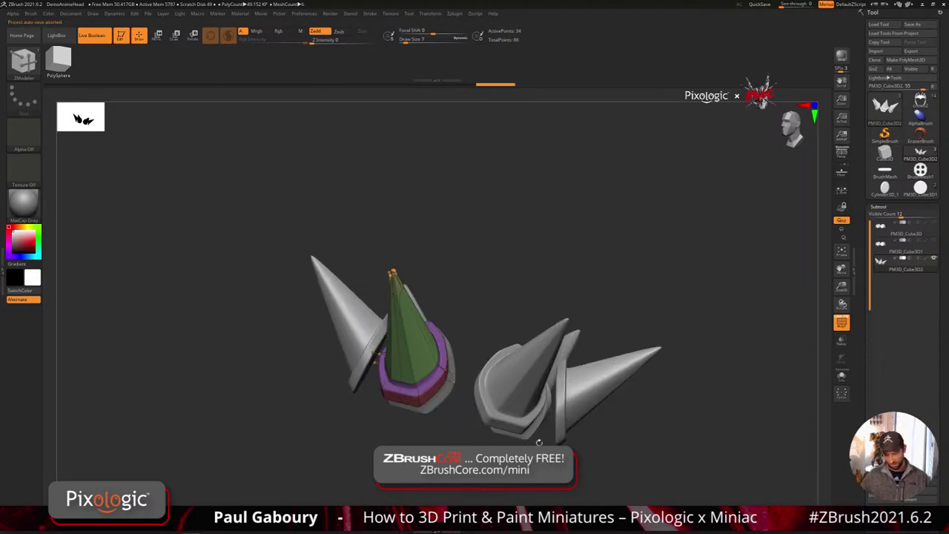
# - Crease another of the source spike's lengthwise edges with the subdivision preview off, and turn the preview back on
pyautogui.hotkey('shift', 'd')
pyautogui.moveTo(424, 334); pyautogui.dragTo(433, 405, button='right')
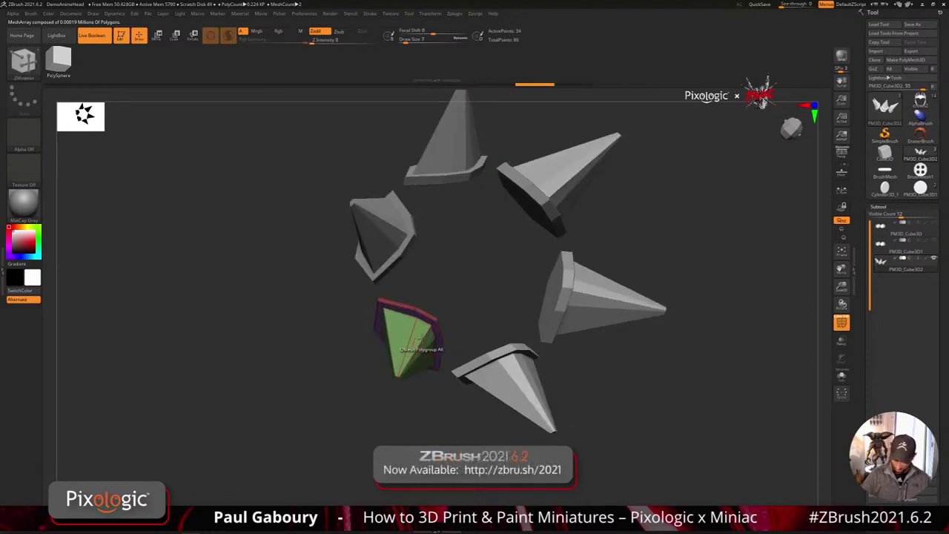
pyautogui.keyDown('ctrl'); pyautogui.moveTo(426, 331); pyautogui.dragTo(430, 404, button='right'); pyautogui.keyUp('ctrl')
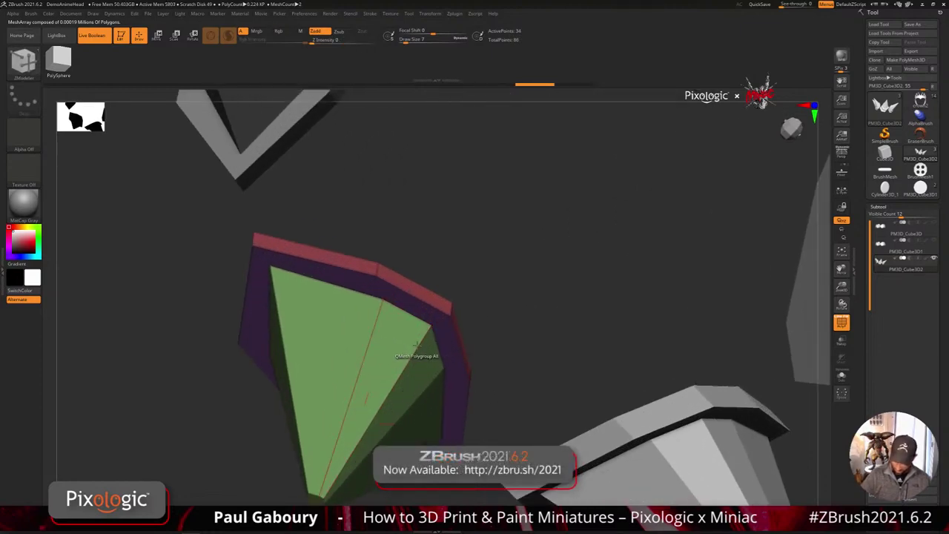
pyautogui.moveTo(408, 363); pyautogui.dragTo(443, 331)
pyautogui.moveTo(447, 333); pyautogui.dragTo(382, 370, button='right')
pyautogui.press('d')
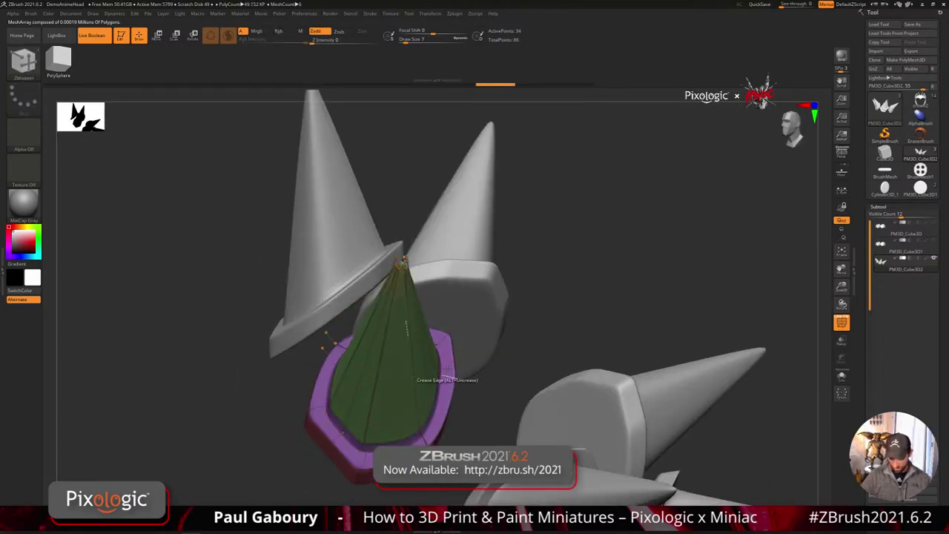
pyautogui.moveTo(447, 364); pyautogui.dragTo(408, 376)
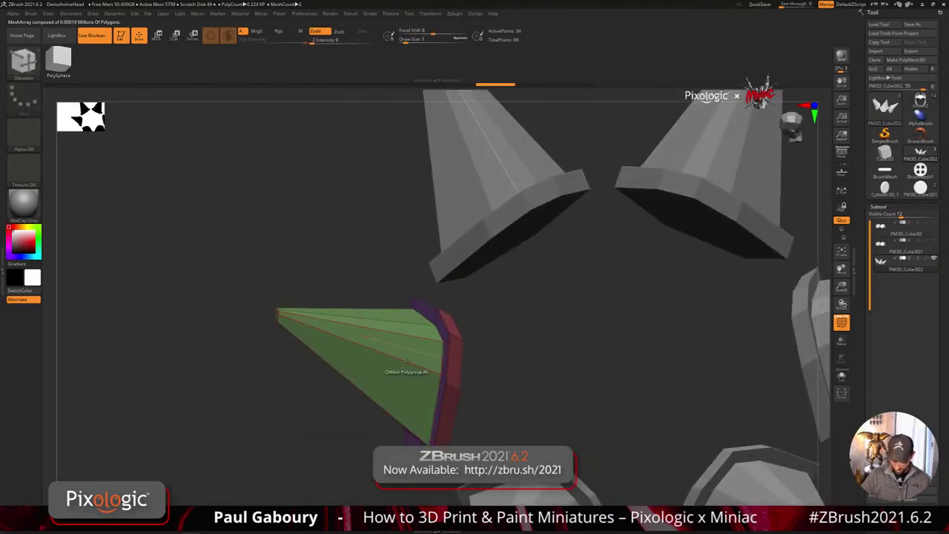
pyautogui.press('d')
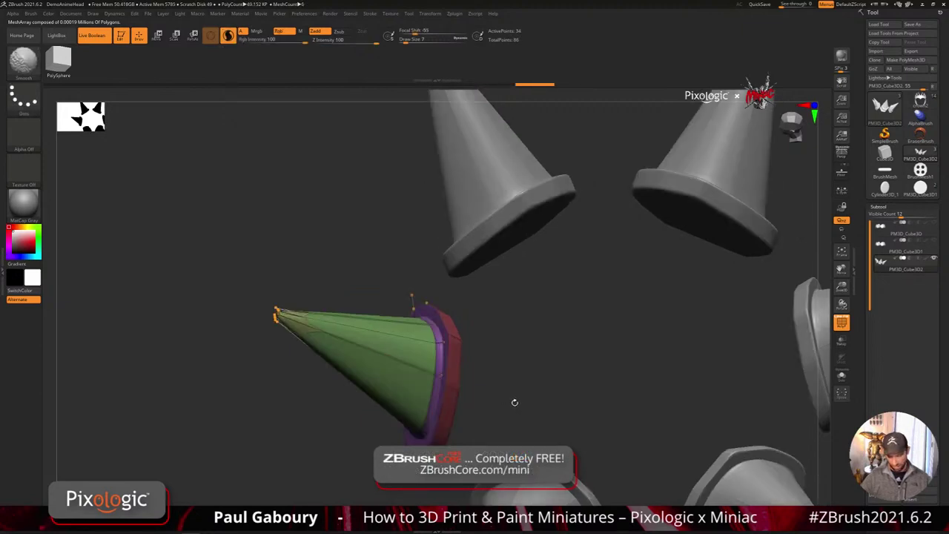
# - Crease a further lengthwise edge on the source spike, restore the smooth subdivision preview, and hide the polyframe
pyautogui.hotkey('shift', 'f')
pyautogui.keyDown('ctrl'); pyautogui.moveTo(513, 403); pyautogui.dragTo(560, 383, button='right'); pyautogui.keyUp('ctrl')
pyautogui.moveTo(560, 382)
pyautogui.mouseDown()
pyautogui.moveTo(682, 408)
pyautogui.moveTo(543, 379)
pyautogui.mouseUp()
pyautogui.hotkey('shift', 'f')
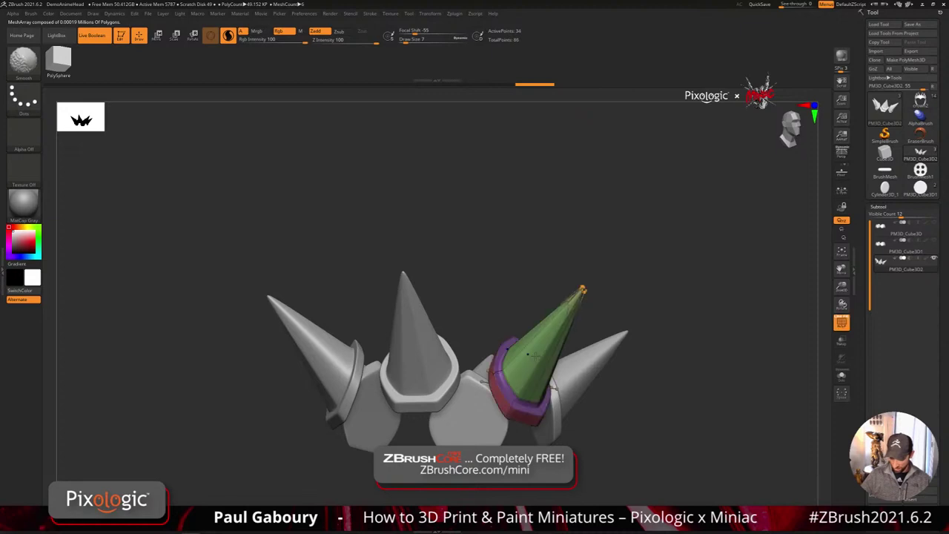
pyautogui.hotkey('shift', 'd')
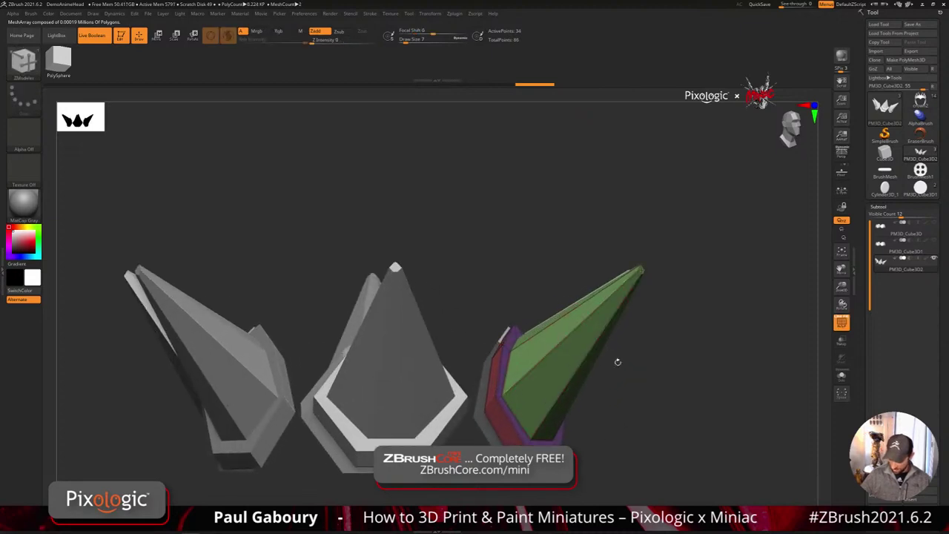
pyautogui.press('d')
pyautogui.keyDown('ctrl'); pyautogui.moveTo(678, 419); pyautogui.dragTo(644, 416, button='right'); pyautogui.keyUp('ctrl')
pyautogui.hotkey('shift', 'f')
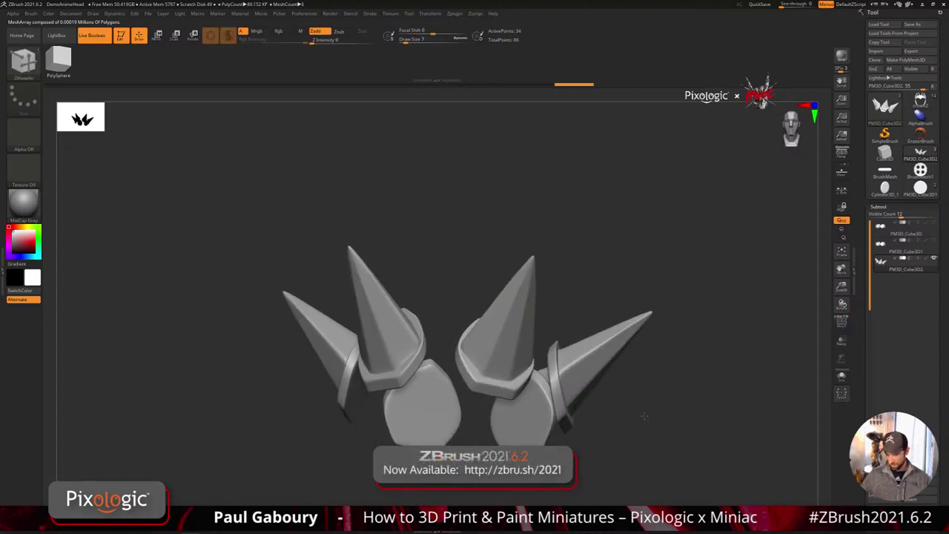
# - Make the second shield array subtool, PM3D_Cube3D1, the active one
pyautogui.moveTo(644, 417)
pyautogui.mouseDown()
pyautogui.moveTo(620, 425)
pyautogui.moveTo(666, 440)
pyautogui.moveTo(646, 336)
pyautogui.moveTo(648, 383)
pyautogui.moveTo(638, 381)
pyautogui.mouseUp()
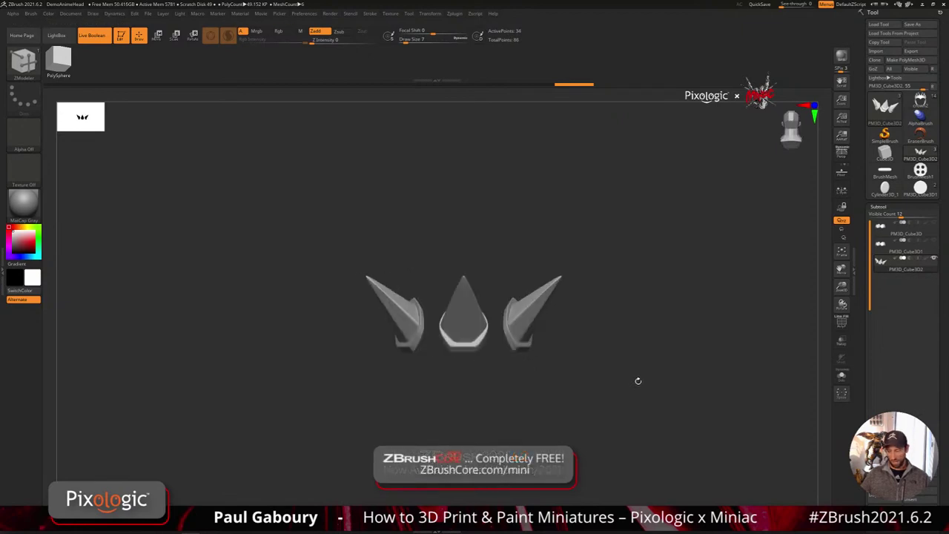
pyautogui.click(906, 247)
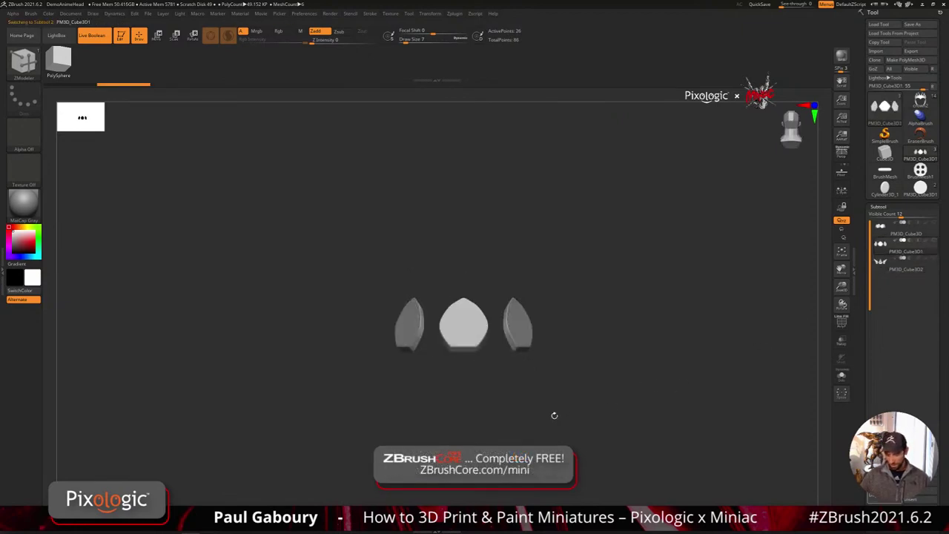
pyautogui.moveTo(554, 416); pyautogui.dragTo(531, 373)
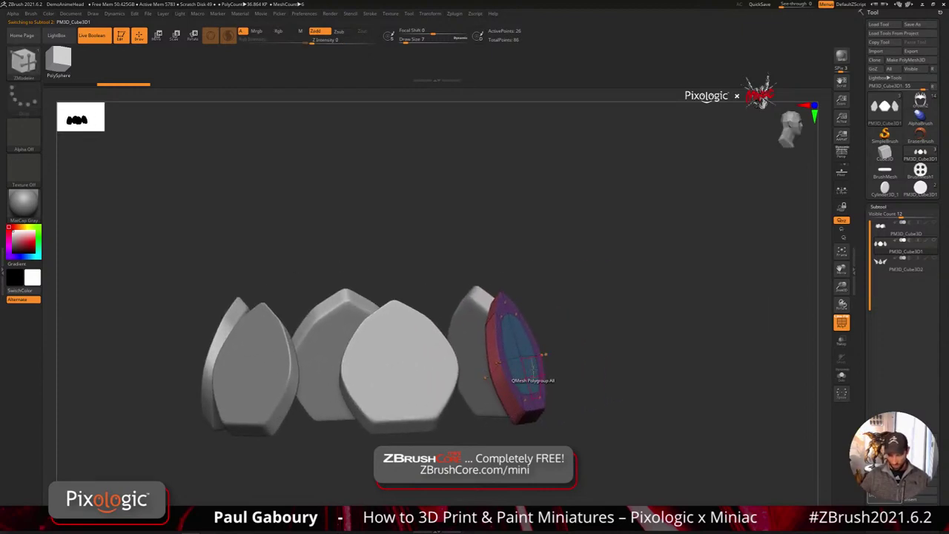
# - Pull the source shield's front polygroup out with QMesh as a detached panel, and mask everything except that panel
pyautogui.moveTo(532, 371); pyautogui.dragTo(627, 366)
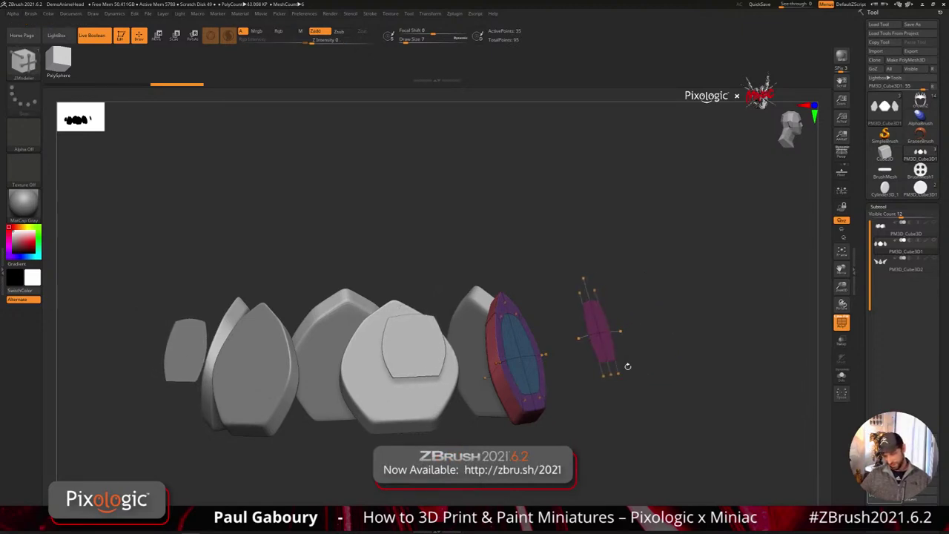
pyautogui.keyDown('ctrl'); pyautogui.moveTo(669, 437); pyautogui.dragTo(562, 224); pyautogui.keyUp('ctrl')
pyautogui.keyDown('ctrl'); pyautogui.click(606, 281); pyautogui.keyUp('ctrl')
pyautogui.press('w')
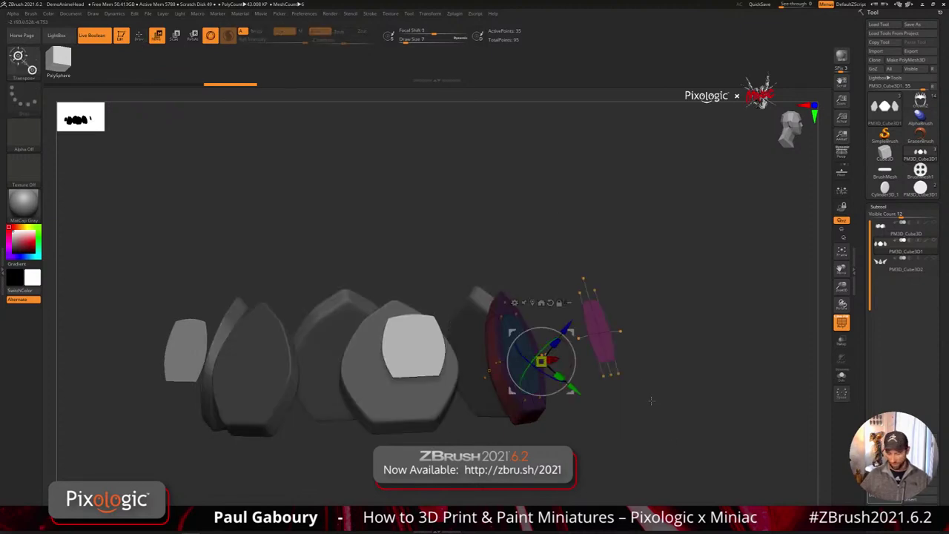
# - Centre the Gizmo on the detached panel and scale the panel down uniformly
pyautogui.click(533, 303)
pyautogui.moveTo(686, 334); pyautogui.dragTo(640, 373)
pyautogui.click(598, 265)
pyautogui.keyDown('shift'); pyautogui.moveTo(651, 415); pyautogui.dragTo(660, 392); pyautogui.keyUp('shift')
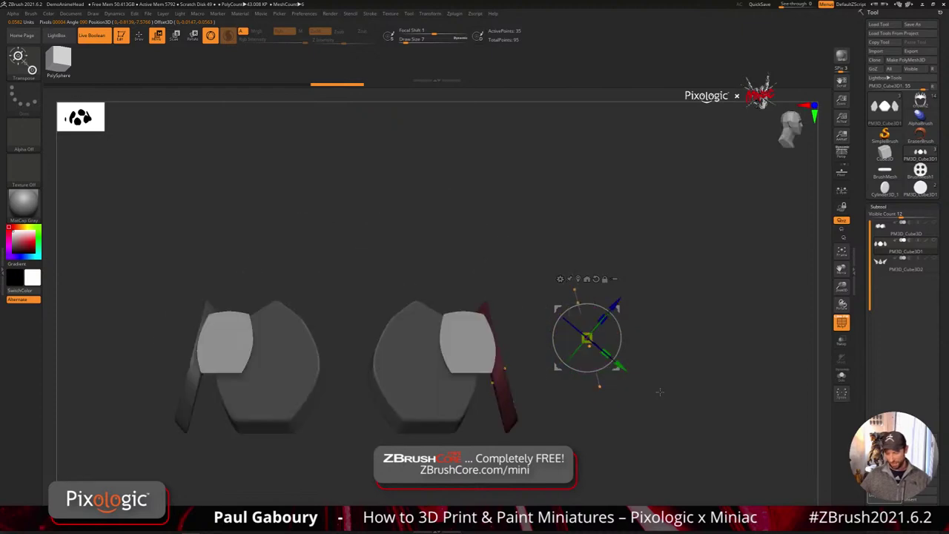
pyautogui.moveTo(597, 336); pyautogui.dragTo(579, 361)
pyautogui.keyDown('shift'); pyautogui.moveTo(631, 413); pyautogui.dragTo(625, 401); pyautogui.keyUp('shift')
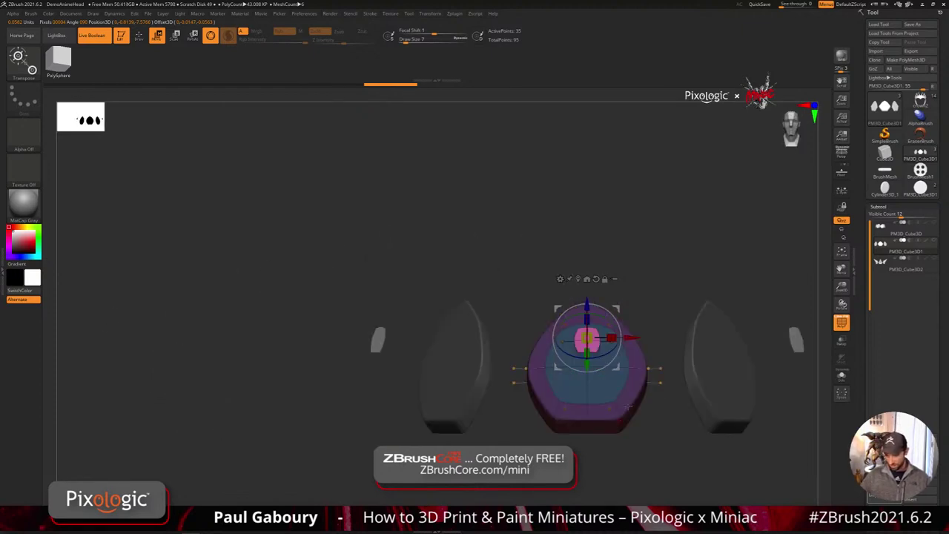
pyautogui.moveTo(587, 339); pyautogui.dragTo(583, 351)
pyautogui.moveTo(549, 420); pyautogui.dragTo(619, 409)
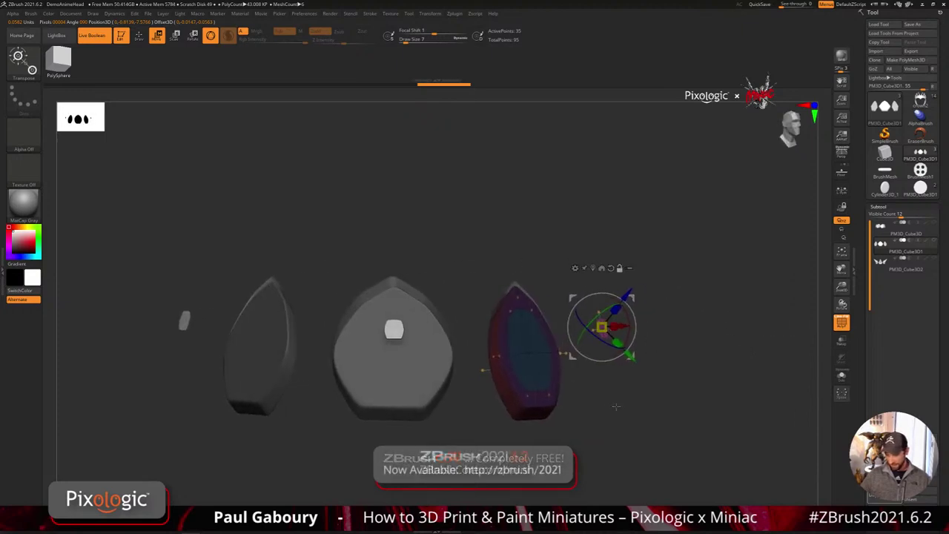
# - Undo the panel's scaling, the Gizmo changes, the masking and the QMesh extraction
pyautogui.hotkey('ctrl', 'z')
pyautogui.hotkey('ctrl', 'z')
pyautogui.hotkey('ctrl', 'z')
pyautogui.hotkey('ctrl', 'z')
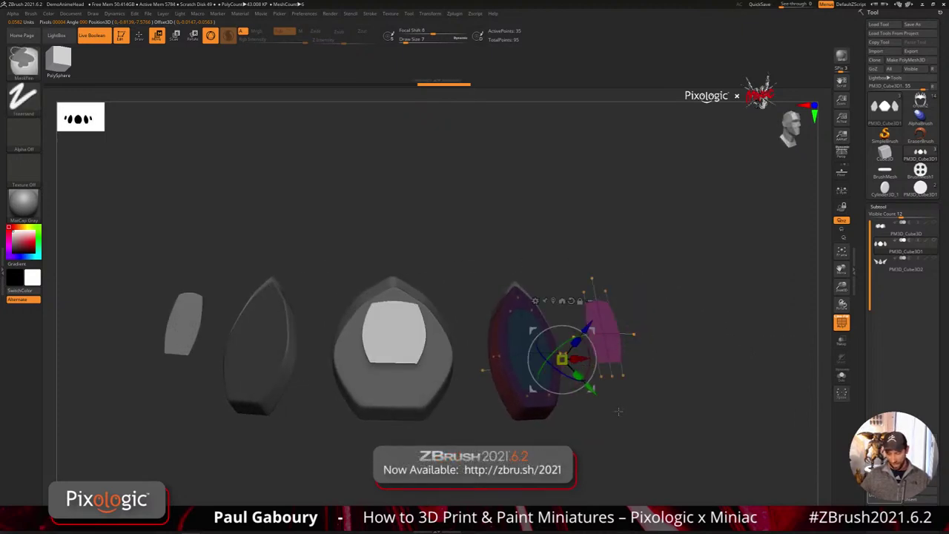
pyautogui.hotkey('ctrl', 'z')
pyautogui.hotkey('ctrl', 'z')
pyautogui.hotkey('ctrl', 'z')
pyautogui.moveTo(617, 415)
pyautogui.mouseDown()
pyautogui.moveTo(623, 426)
pyautogui.moveTo(621, 419)
pyautogui.mouseUp()
# - Pull a detached panel out of the source shield's front polygroup with QMesh, and mask the shield behind it
pyautogui.press('q')
pyautogui.moveTo(549, 346); pyautogui.dragTo(595, 338)
pyautogui.moveTo(618, 428)
pyautogui.mouseDown()
pyautogui.moveTo(705, 423)
pyautogui.moveTo(632, 430)
pyautogui.mouseUp()
pyautogui.moveTo(660, 431)
pyautogui.keyDown('shift'); pyautogui.mouseDown()
pyautogui.moveTo(631, 414)
pyautogui.moveTo(534, 242)
pyautogui.mouseUp(); pyautogui.keyUp('shift')
pyautogui.moveTo(674, 379)
pyautogui.mouseDown()
pyautogui.moveTo(663, 419)
pyautogui.moveTo(652, 407)
pyautogui.moveTo(671, 397)
pyautogui.mouseUp()
pyautogui.press('w')
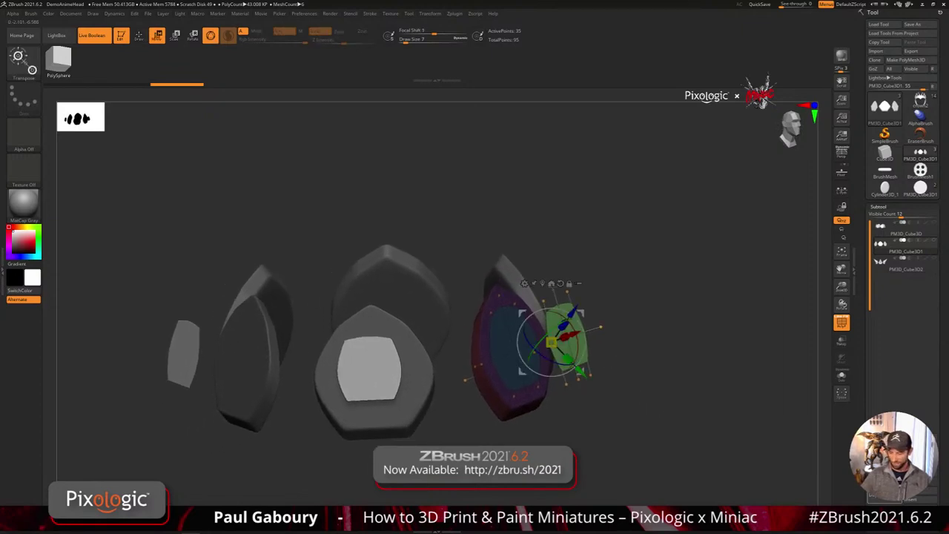
# - Centre the Gizmo on the unmasked panel, scale it down, and give it thickness to form a small block
pyautogui.click(543, 283)
pyautogui.moveTo(565, 332); pyautogui.dragTo(584, 332)
pyautogui.press('q')
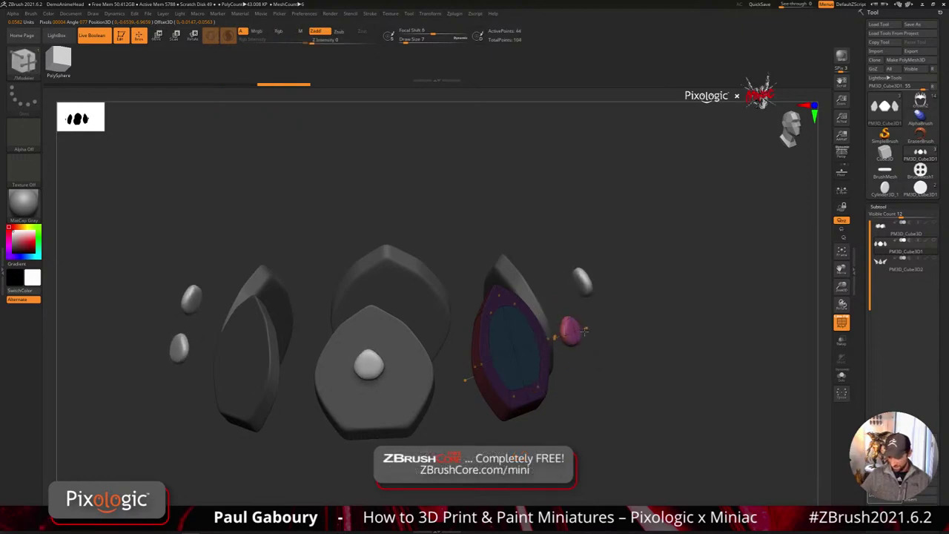
# - Rotate the small block and raise it above and outside the source shield in side view, and clear the mask
pyautogui.press('w')
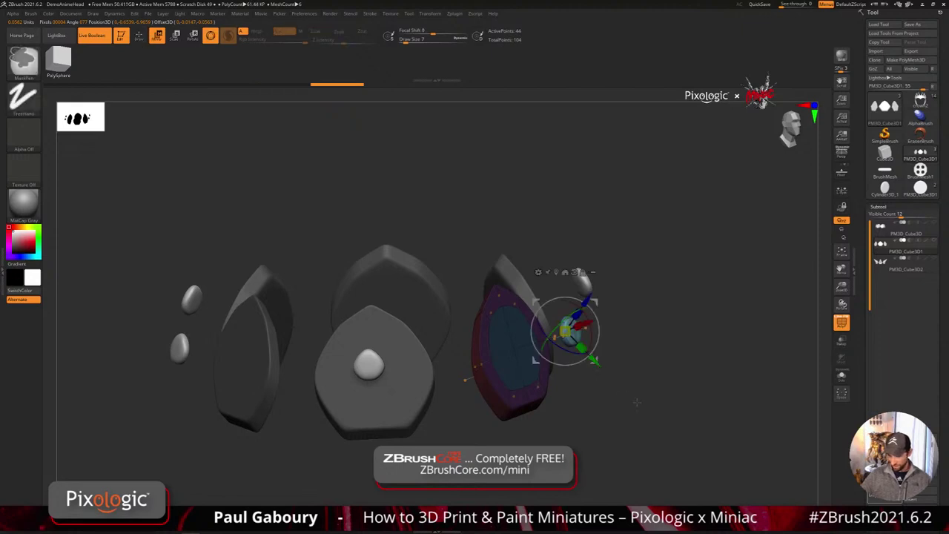
pyautogui.keyDown('ctrl'); pyautogui.click(636, 397); pyautogui.keyUp('ctrl')
pyautogui.keyDown('ctrl'); pyautogui.click(635, 396); pyautogui.keyUp('ctrl')
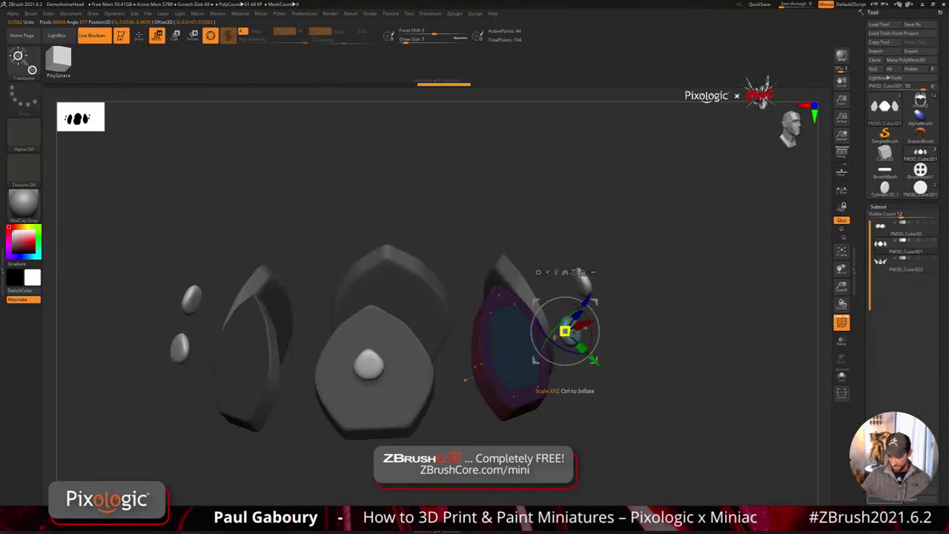
pyautogui.keyDown('shift'); pyautogui.moveTo(632, 395); pyautogui.dragTo(617, 386); pyautogui.keyUp('shift')
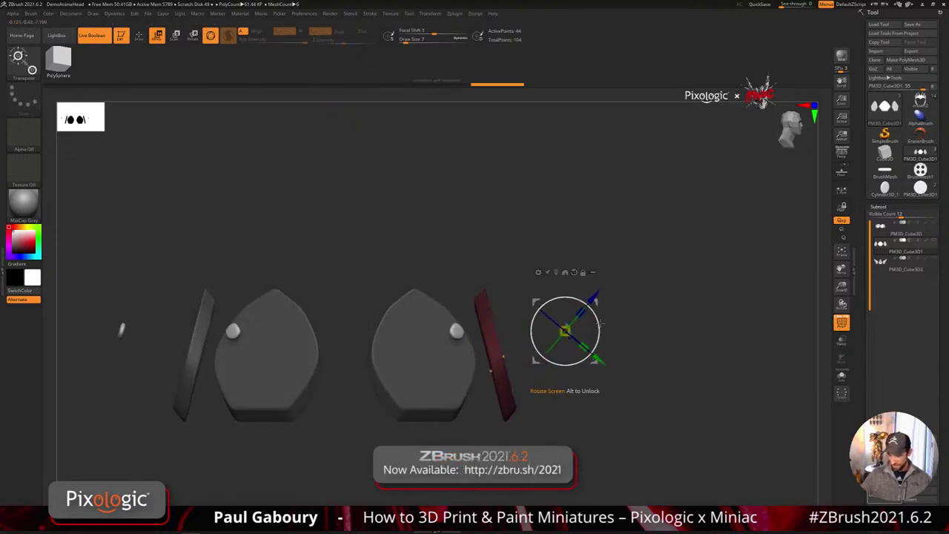
pyautogui.keyDown('alt'); pyautogui.click(574, 272); pyautogui.keyUp('alt')
pyautogui.keyDown('ctrl'); pyautogui.moveTo(630, 353); pyautogui.dragTo(633, 381, button='right'); pyautogui.keyUp('ctrl')
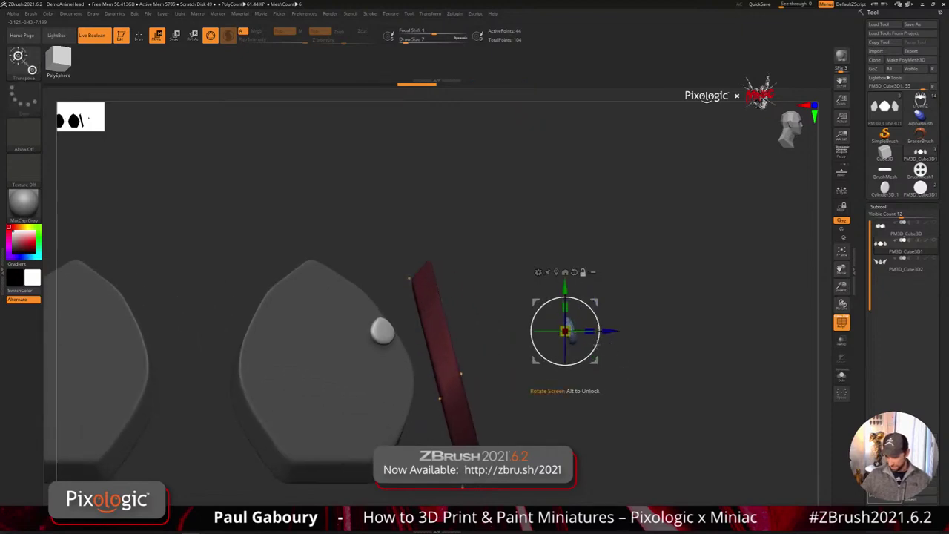
pyautogui.moveTo(596, 344)
pyautogui.mouseDown()
pyautogui.moveTo(612, 205)
pyautogui.moveTo(601, 167)
pyautogui.mouseUp()
pyautogui.hotkey('ctrl', 'z')
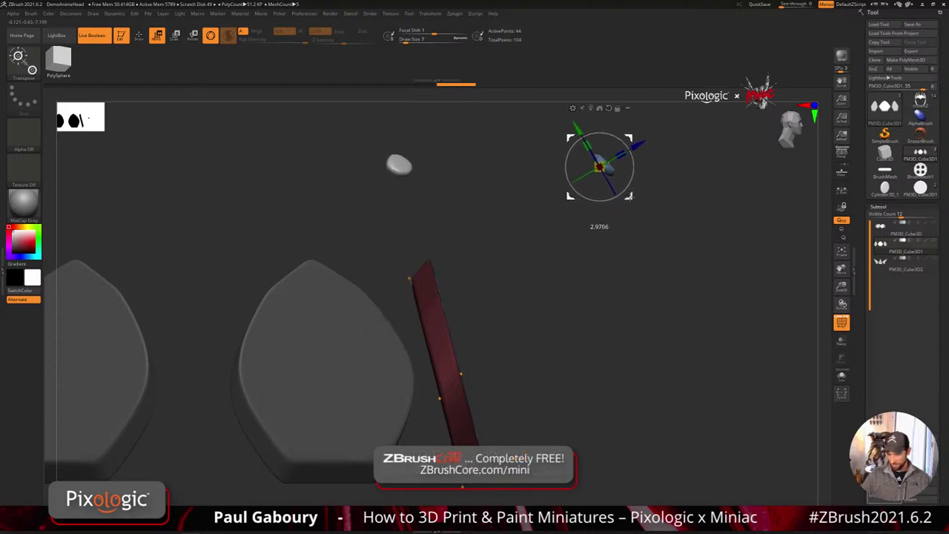
pyautogui.keyDown('ctrl'); pyautogui.moveTo(629, 356); pyautogui.dragTo(632, 365); pyautogui.keyUp('ctrl')
pyautogui.keyDown('ctrl'); pyautogui.moveTo(632, 365); pyautogui.dragTo(631, 378, button='right'); pyautogui.keyUp('ctrl')
# - Return to Draw mode and turn off the dynamic subdivision preview to show the low-poly shields and blocks
pyautogui.press('q')
pyautogui.moveTo(632, 379); pyautogui.dragTo(490, 347)
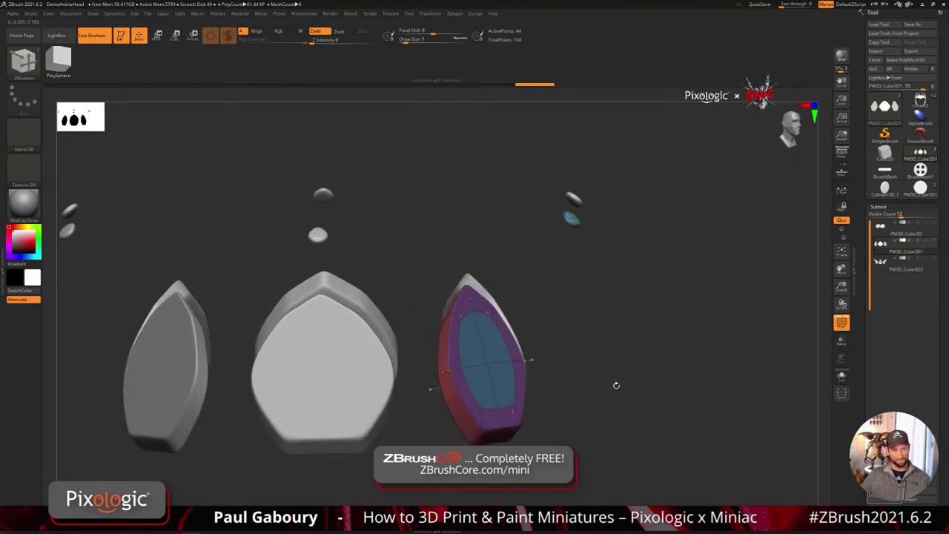
pyautogui.hotkey('shift', 'f')
pyautogui.hotkey('shift', 'd')
pyautogui.moveTo(617, 384); pyautogui.dragTo(628, 382)
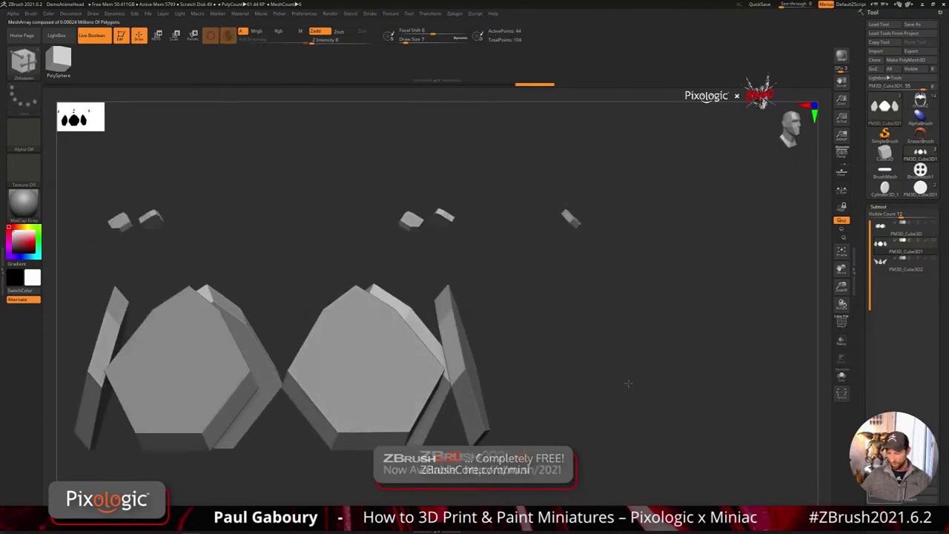
pyautogui.hotkey('ctrl', 'z')
pyautogui.hotkey('ctrl', 'z')
pyautogui.hotkey('ctrl', 'z')
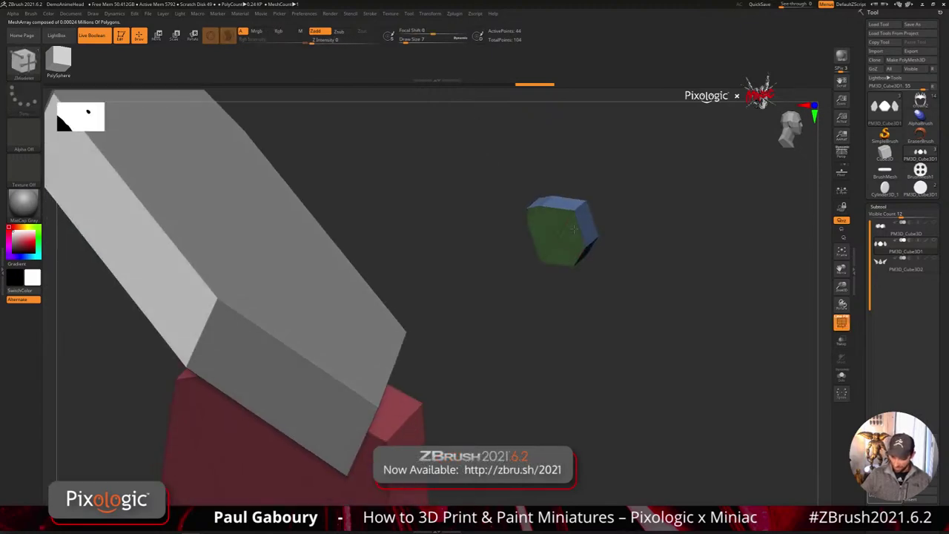
# - Set ZModeler's polygon action to Delete with the Flat Island target and delete the small block's face towards the shield
pyautogui.press('space')
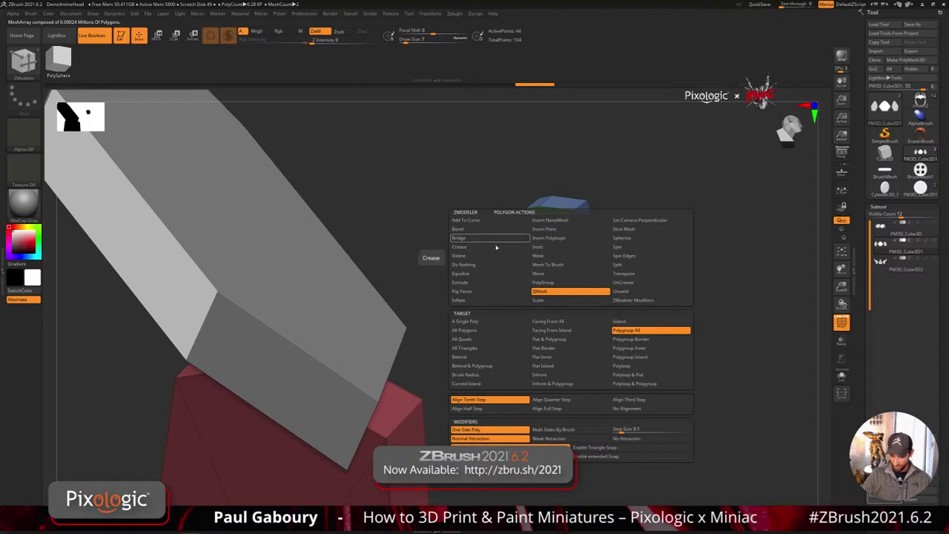
pyautogui.click(525, 257)
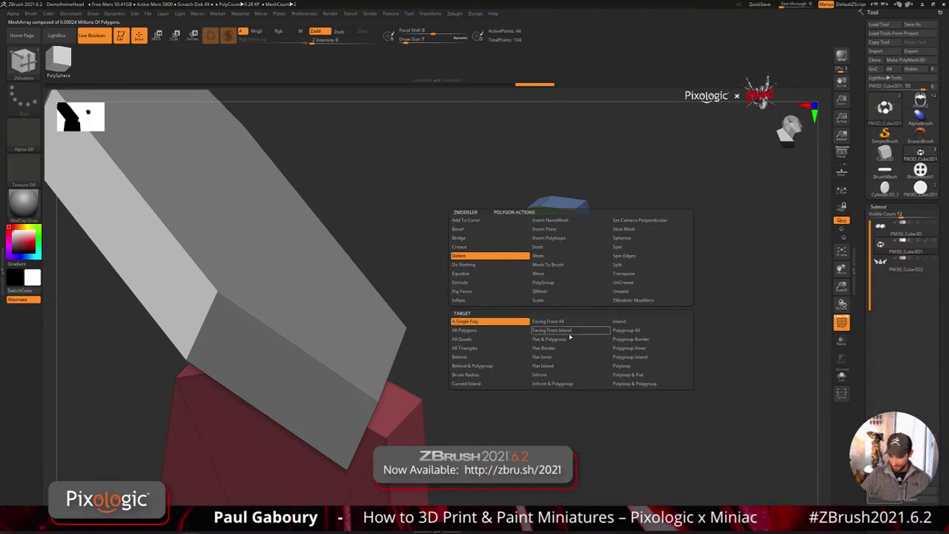
pyautogui.click(567, 243)
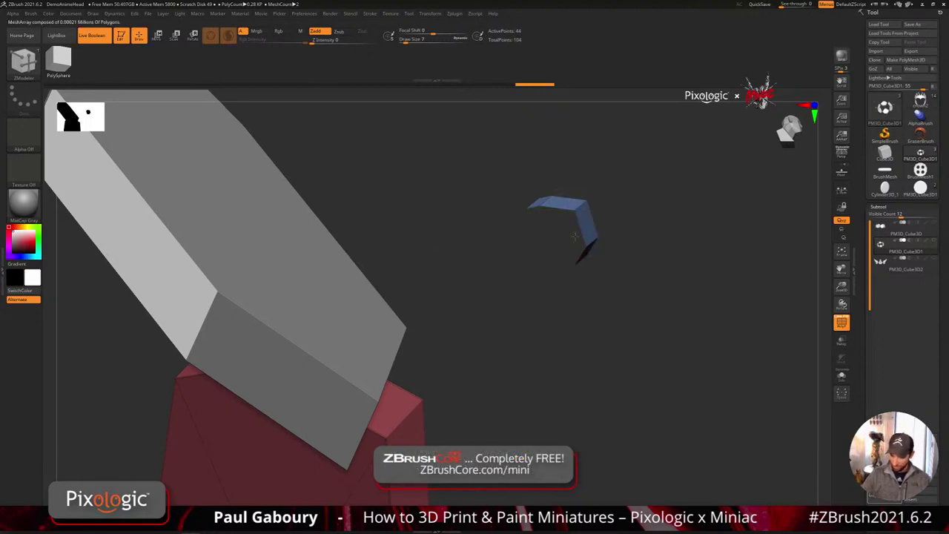
# - Change the Delete target to Polygroup All and remove the source shield's inner front face
pyautogui.moveTo(604, 318); pyautogui.dragTo(580, 307)
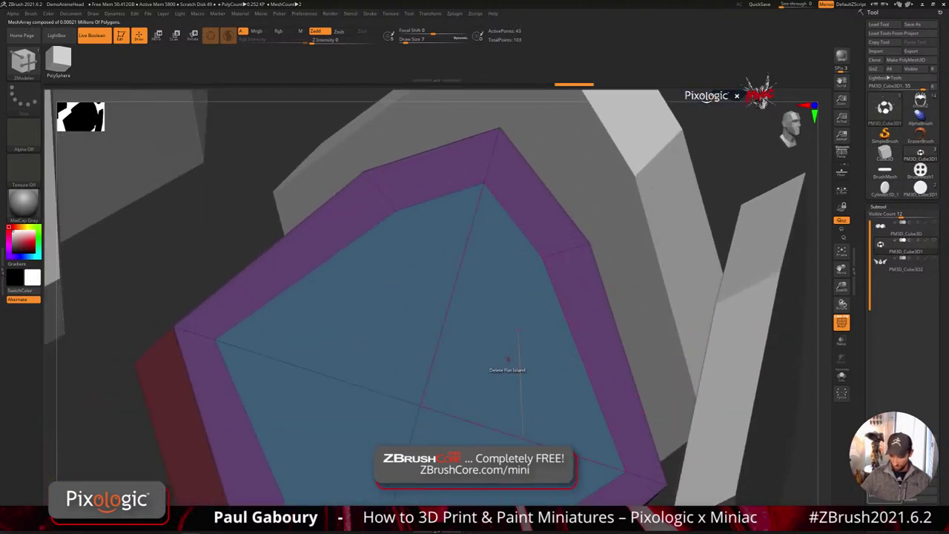
pyautogui.press('space')
pyautogui.click(586, 333)
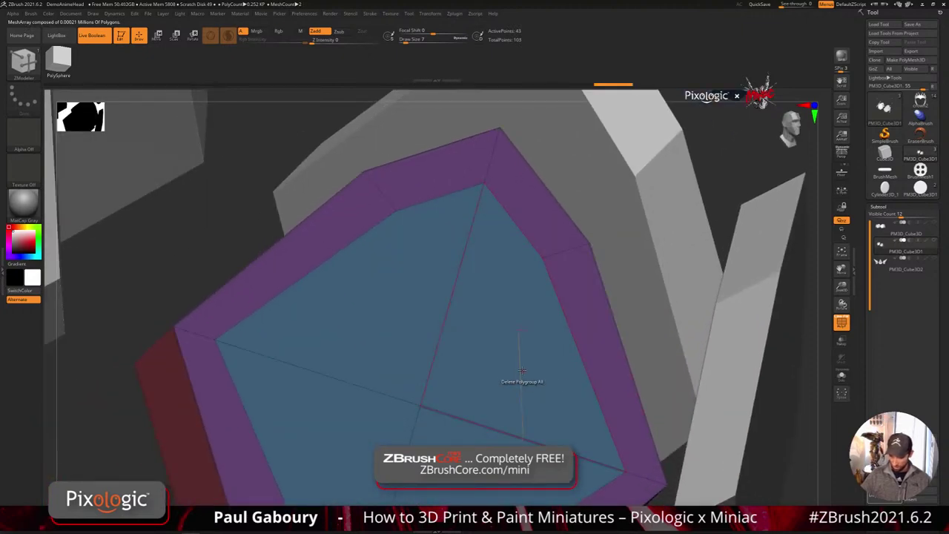
pyautogui.click(522, 370)
# - Turn on double-sided display for the active subtool in its display properties
pyautogui.moveTo(522, 370); pyautogui.dragTo(497, 336)
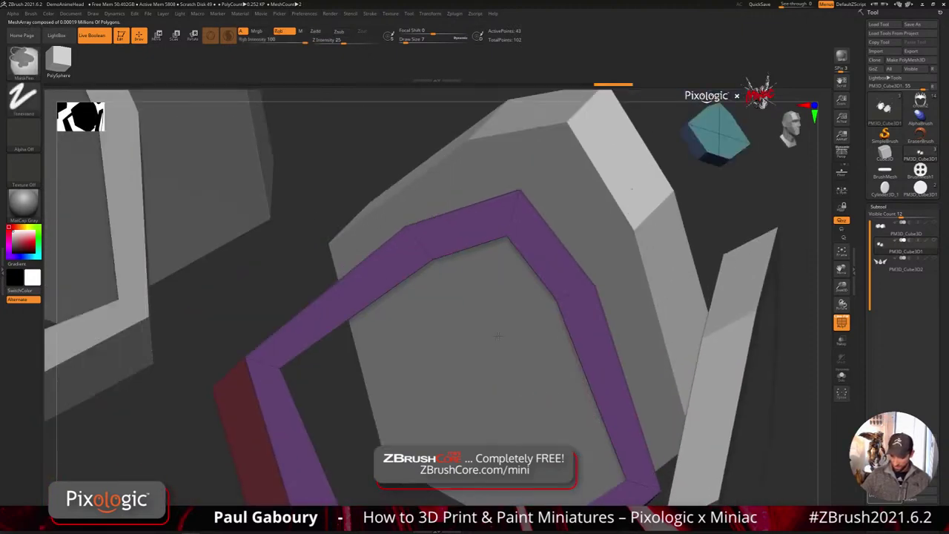
pyautogui.keyDown('ctrl'); pyautogui.moveTo(498, 336); pyautogui.dragTo(453, 208, button='right'); pyautogui.keyUp('ctrl')
pyautogui.click(891, 208)
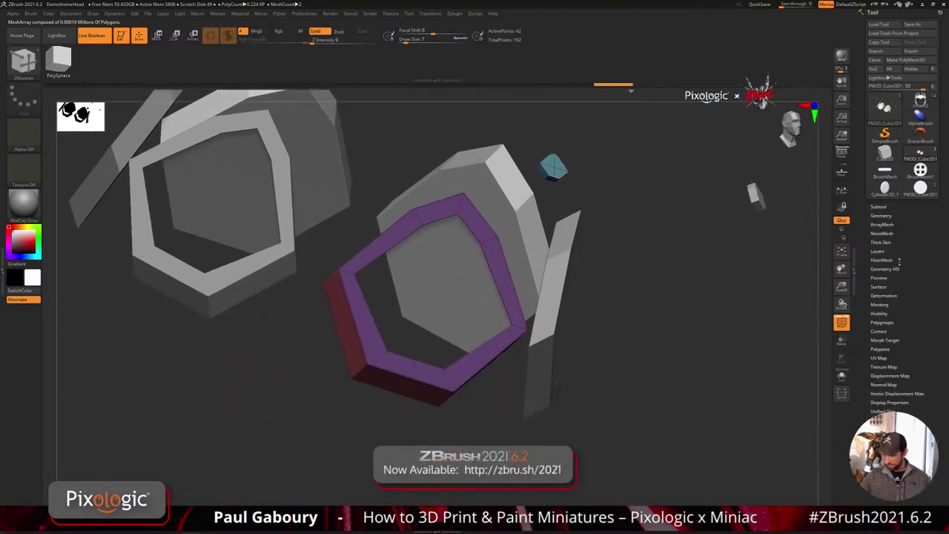
pyautogui.keyDown('shift'); pyautogui.click(893, 404); pyautogui.keyUp('shift')
pyautogui.click(882, 419)
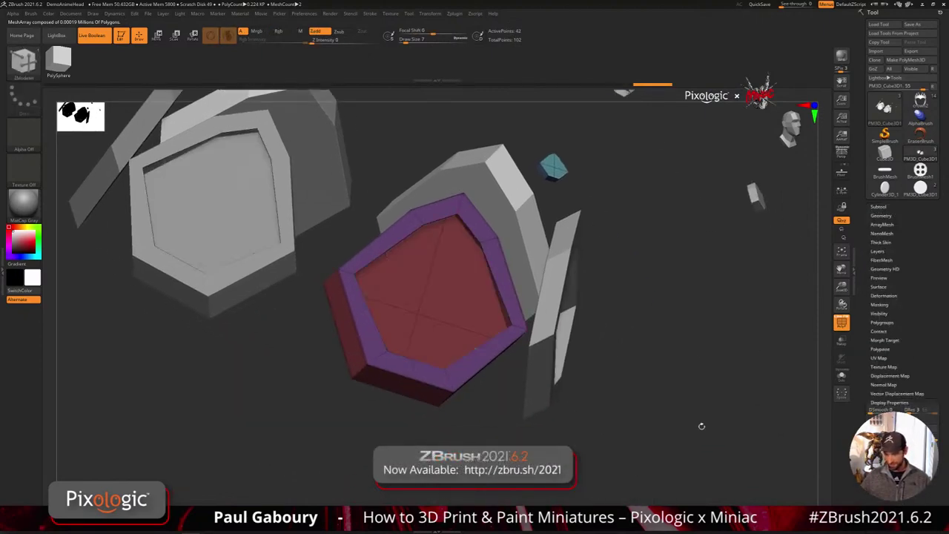
# - Set ZModeler's edge action to Bridge with the Two Holes target and the Arcs option
pyautogui.moveTo(701, 424); pyautogui.dragTo(623, 381)
pyautogui.moveTo(515, 382); pyautogui.dragTo(634, 239)
pyautogui.moveTo(622, 371); pyautogui.dragTo(590, 371)
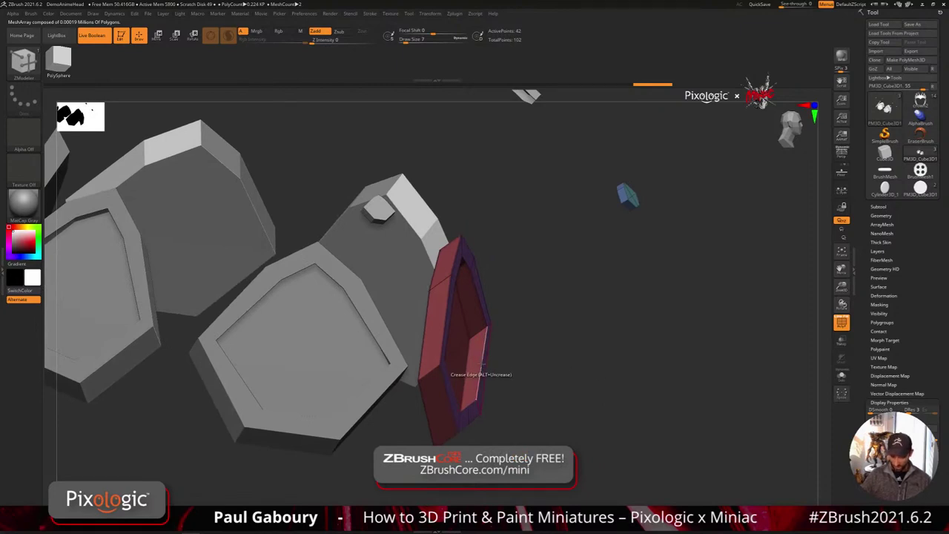
pyautogui.press('space')
pyautogui.click(412, 308)
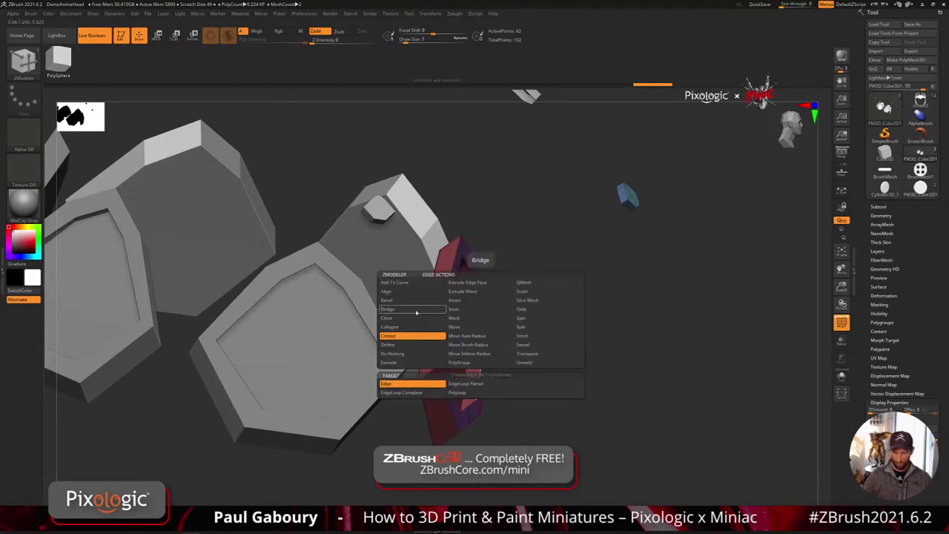
pyautogui.click(481, 383)
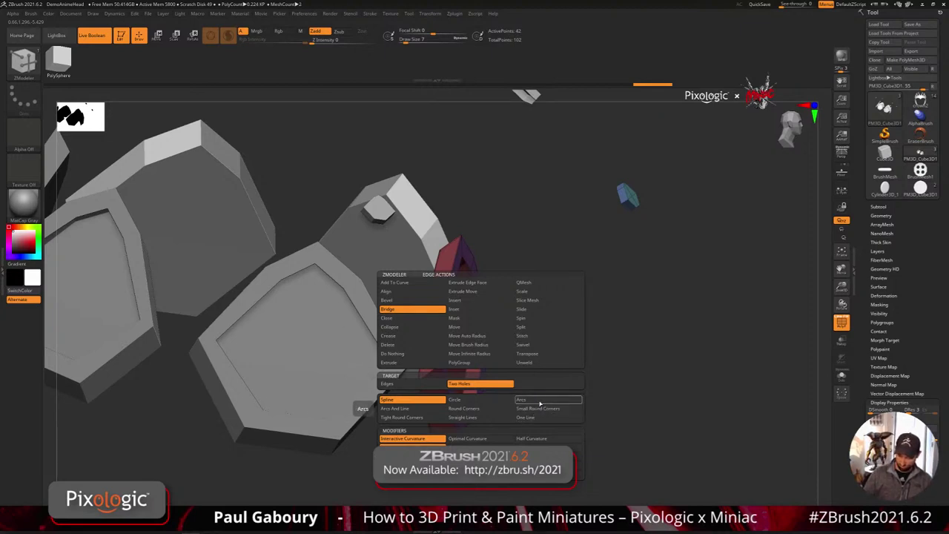
pyautogui.click(528, 400)
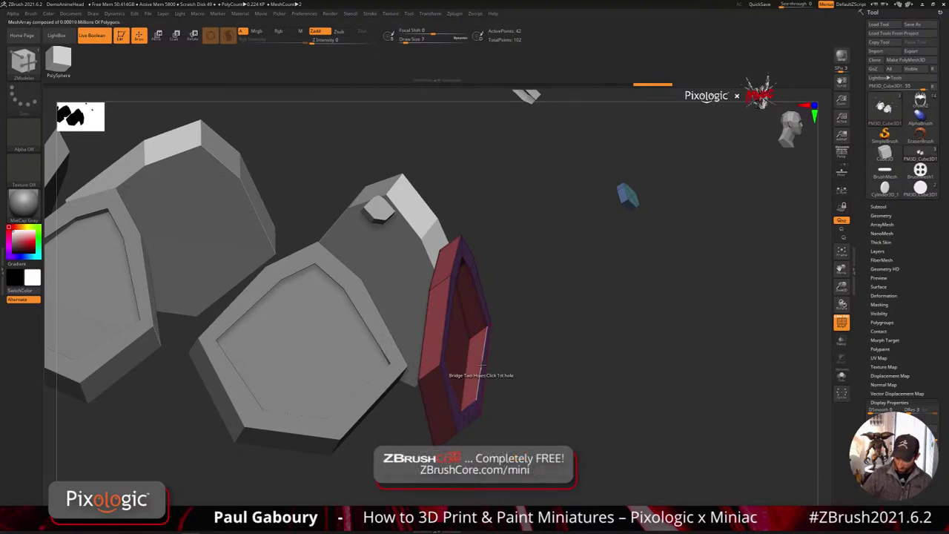
# - Bridge the shield's opening to the small block's opening as a curved horn, restore the smooth preview, and hide the polyframe
pyautogui.moveTo(621, 237); pyautogui.dragTo(698, 236)
pyautogui.keyDown('ctrl'); pyautogui.moveTo(696, 235); pyautogui.dragTo(605, 430, button='right'); pyautogui.keyUp('ctrl')
pyautogui.moveTo(604, 431); pyautogui.dragTo(555, 387)
pyautogui.moveTo(555, 387)
pyautogui.keyDown('ctrl'); pyautogui.mouseDown(button='right')
pyautogui.moveTo(635, 385)
pyautogui.moveTo(602, 430)
pyautogui.moveTo(589, 396)
pyautogui.moveTo(568, 407)
pyautogui.moveTo(614, 408)
pyautogui.mouseUp(button='right'); pyautogui.keyUp('ctrl')
pyautogui.press('d')
pyautogui.hotkey('shift', 'f')
pyautogui.moveTo(613, 407); pyautogui.dragTo(598, 360)
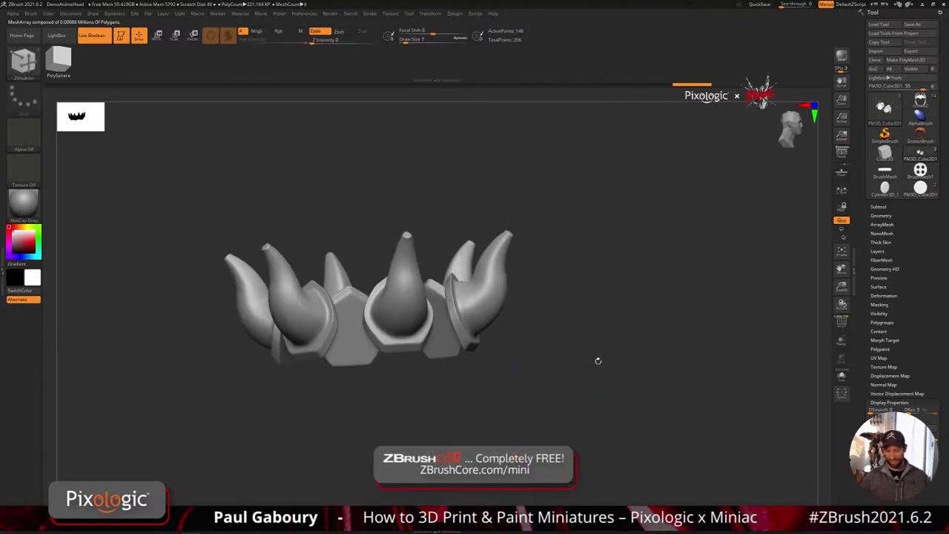
# - Show the polyframe, isolate the end polygroup of the source horn, and mask everything except the horn's tip
pyautogui.keyDown('alt'); pyautogui.moveTo(528, 243); pyautogui.dragTo(569, 317, button='right'); pyautogui.keyUp('alt')
pyautogui.hotkey('shift', 'f')
pyautogui.moveTo(513, 291); pyautogui.dragTo(515, 338, button='right')
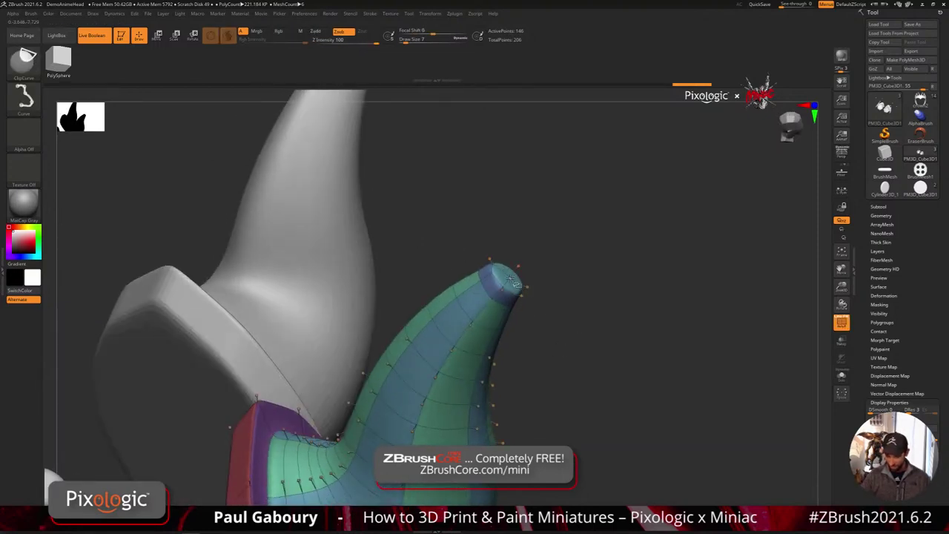
pyautogui.keyDown('ctrl'); pyautogui.keyDown('shift'); pyautogui.click(510, 279); pyautogui.keyUp('shift'); pyautogui.keyUp('ctrl')
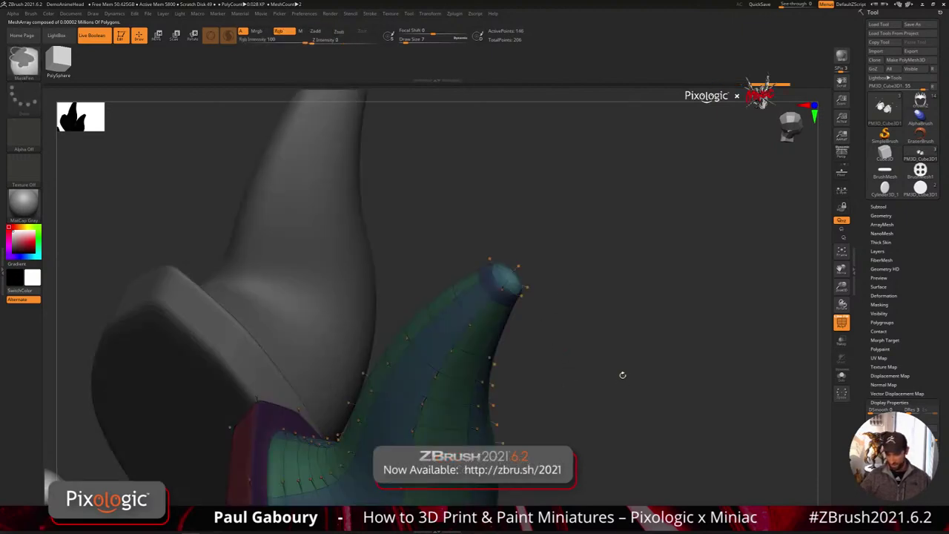
# - Centre the Gizmo on the horn's unmasked tip and pull the tip outward and upward into a longer point
pyautogui.press('w')
pyautogui.moveTo(616, 387); pyautogui.dragTo(667, 292, button='right')
pyautogui.click(607, 248)
pyautogui.keyDown('shift'); pyautogui.moveTo(667, 293); pyautogui.dragTo(646, 316, button='right'); pyautogui.keyUp('shift')
pyautogui.moveTo(617, 241); pyautogui.dragTo(667, 193)
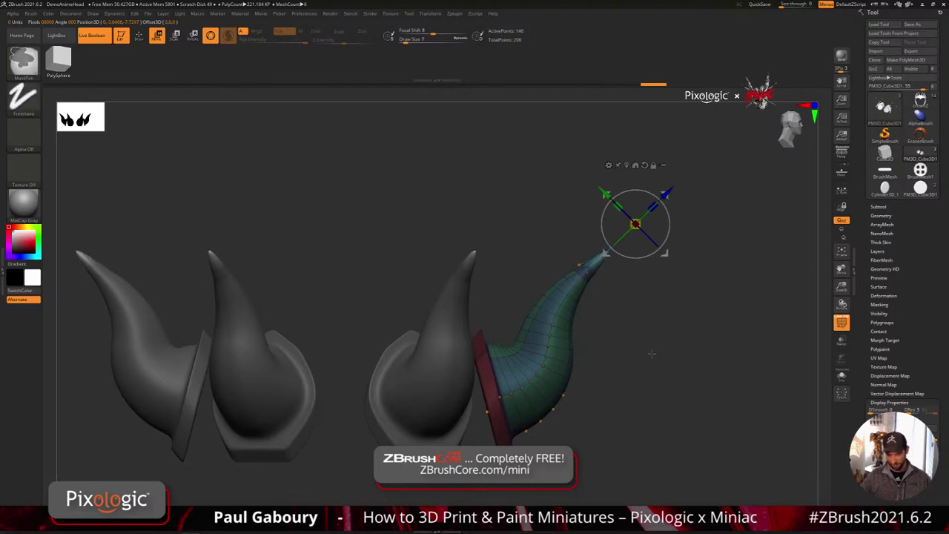
# - Clear the mask on the horn, return to Draw mode, and show the unsmoothed mesh with its polyframe
pyautogui.keyDown('ctrl'); pyautogui.moveTo(653, 356); pyautogui.dragTo(673, 393); pyautogui.keyUp('ctrl')
pyautogui.hotkey('shift', 'f')
pyautogui.moveTo(681, 405); pyautogui.dragTo(665, 343, button='right')
pyautogui.press('q')
pyautogui.hotkey('shift', 'f')
pyautogui.moveTo(664, 342)
pyautogui.keyDown('alt'); pyautogui.mouseDown()
pyautogui.moveTo(597, 375)
pyautogui.moveTo(625, 363)
pyautogui.moveTo(636, 286)
pyautogui.mouseUp(); pyautogui.keyUp('alt')
pyautogui.hotkey('shift', 'f')
pyautogui.hotkey('shift', 'f')
pyautogui.hotkey('shift', 'd')
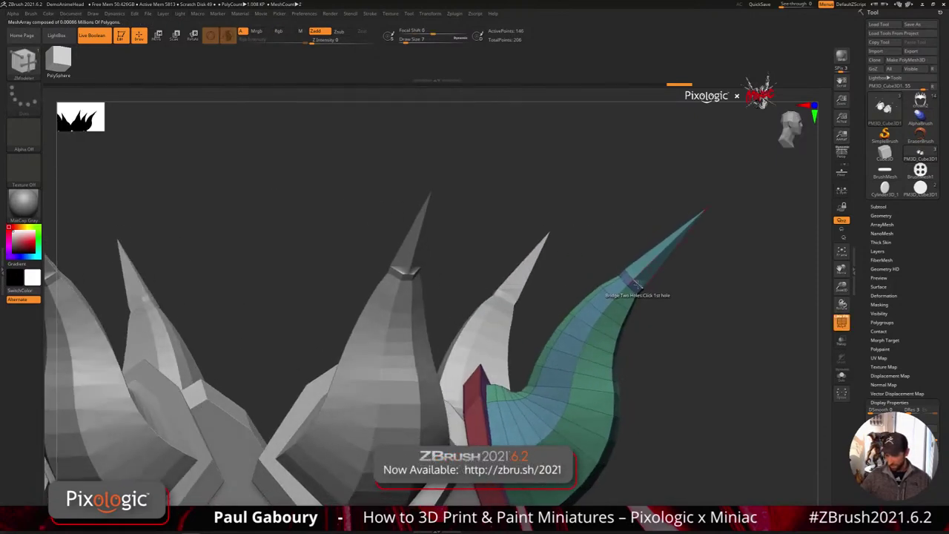
# - Set ZModeler's edge action to Slide with EdgeLoop Complete and slide the loop near the horn's end toward its tip under smooth preview
pyautogui.press('space')
pyautogui.click(684, 309)
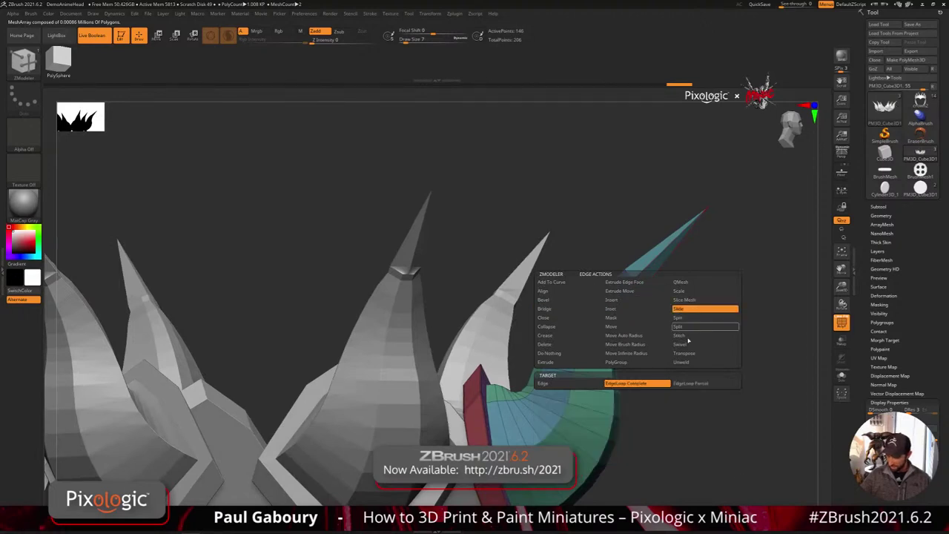
pyautogui.press('d')
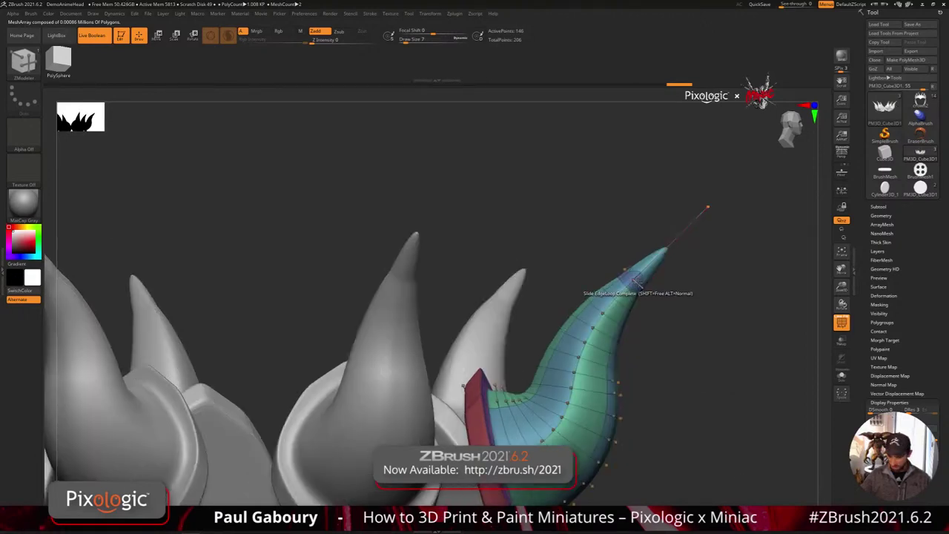
pyautogui.moveTo(636, 283); pyautogui.dragTo(659, 265)
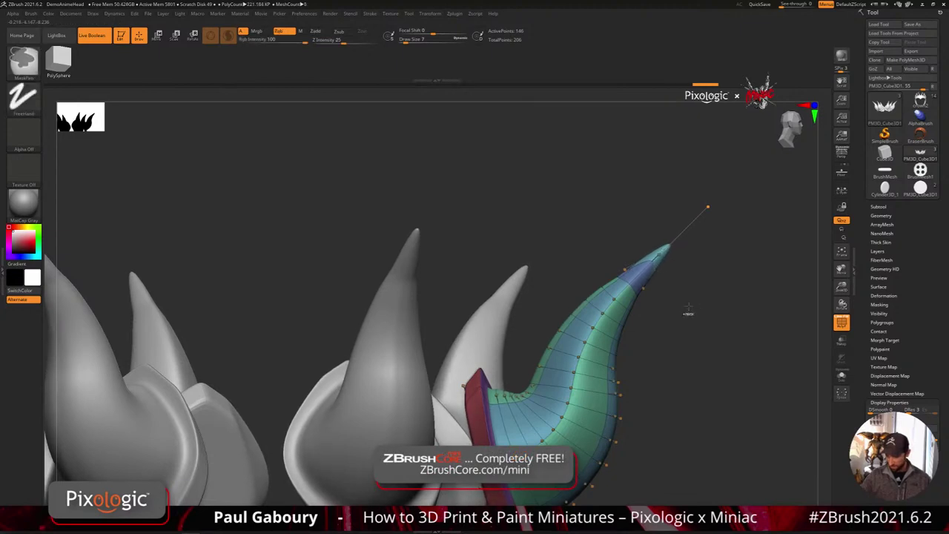
pyautogui.hotkey('shift', 'd')
pyautogui.press('space')
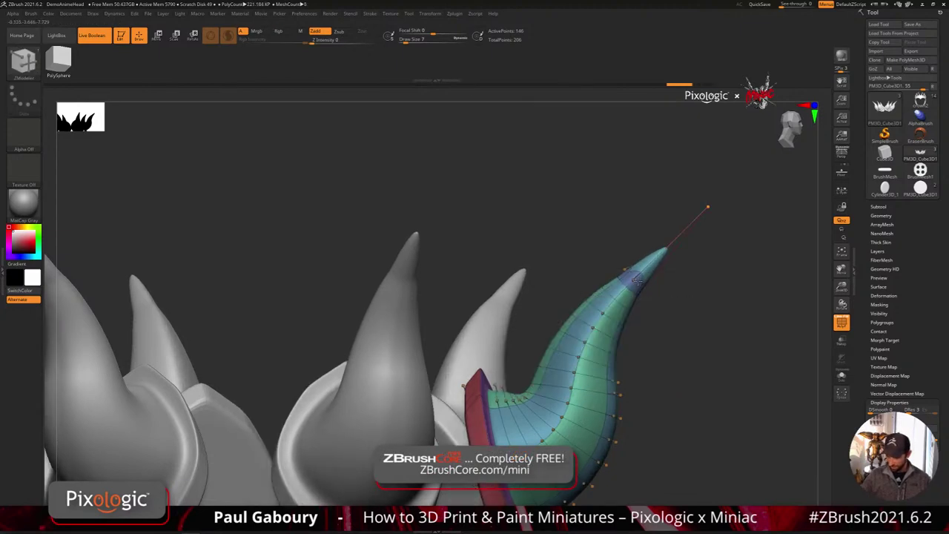
pyautogui.moveTo(653, 292); pyautogui.dragTo(604, 289)
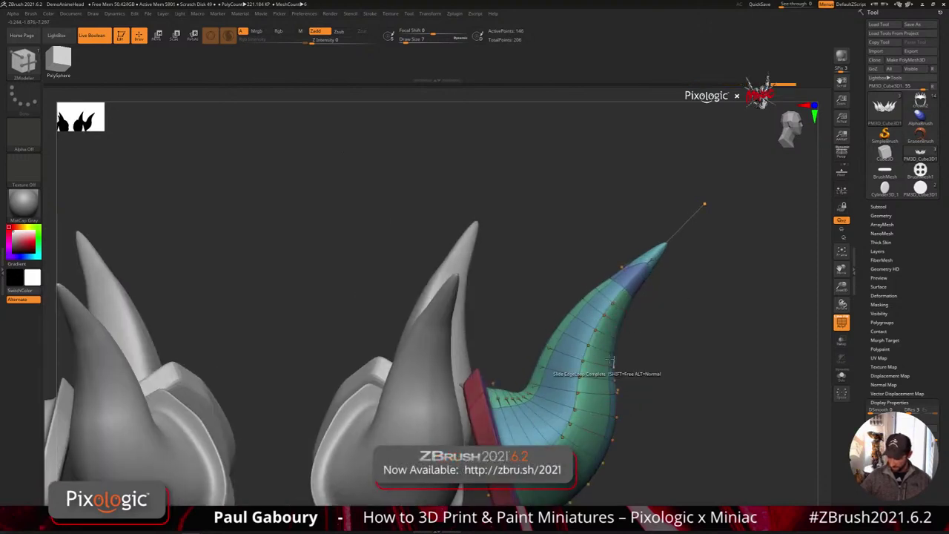
# - Set ZModeler's edge action to Insert and delete alternate edge loops along the horn's curve to simplify it
pyautogui.press('space')
pyautogui.click(608, 306)
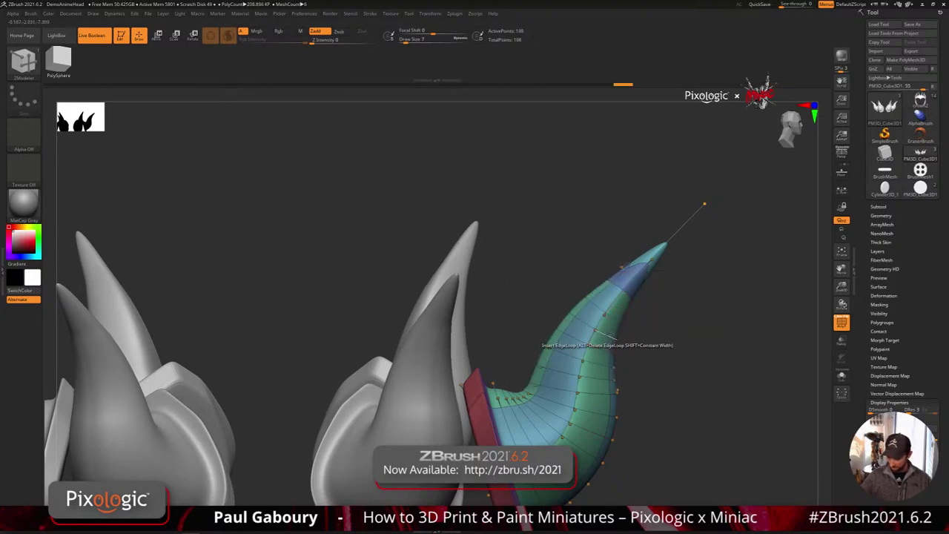
pyautogui.keyDown('alt'); pyautogui.click(596, 379); pyautogui.keyUp('alt')
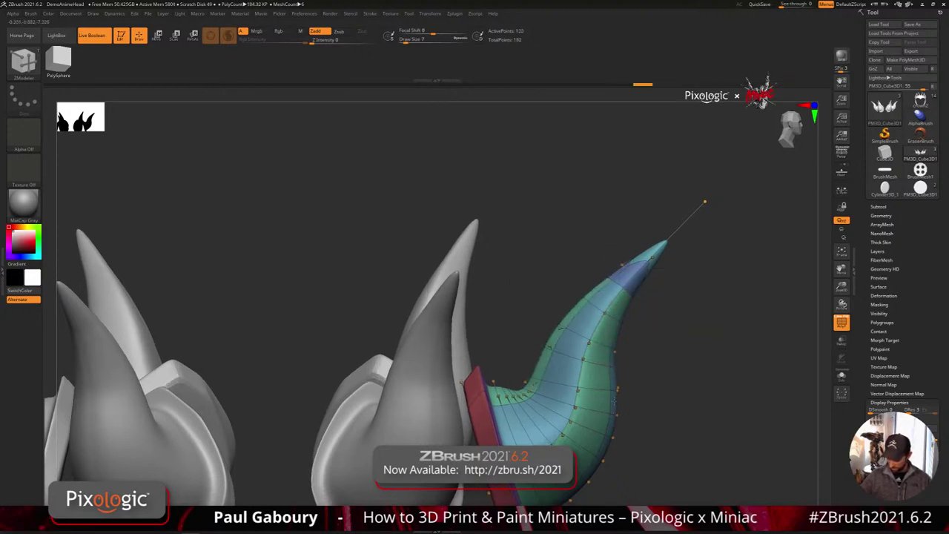
pyautogui.keyDown('alt'); pyautogui.moveTo(593, 423); pyautogui.dragTo(595, 393, button='right'); pyautogui.keyUp('alt')
pyautogui.keyDown('alt'); pyautogui.click(595, 403); pyautogui.keyUp('alt')
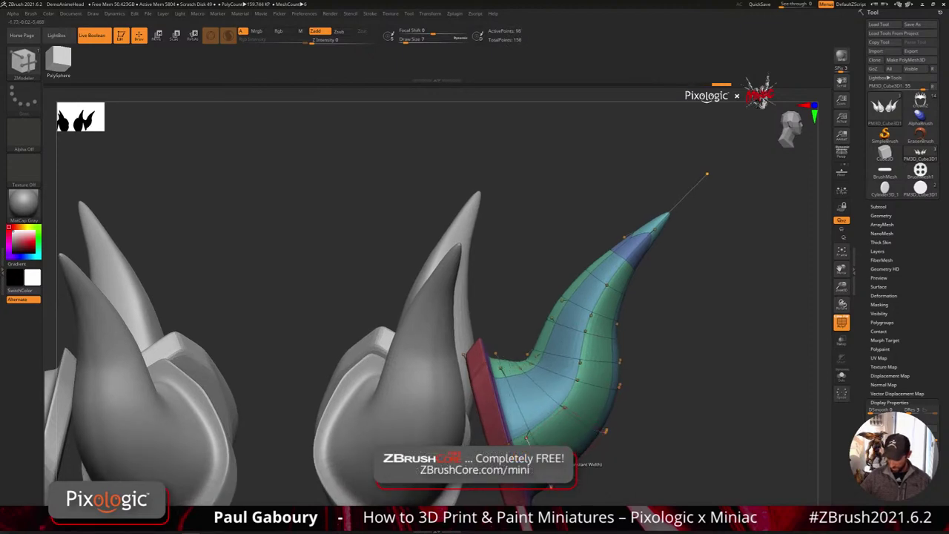
pyautogui.moveTo(659, 414)
pyautogui.mouseDown(button='right')
pyautogui.moveTo(631, 405)
pyautogui.moveTo(620, 431)
pyautogui.moveTo(582, 433)
pyautogui.moveTo(608, 423)
pyautogui.moveTo(507, 341)
pyautogui.mouseUp(button='right')
pyautogui.moveTo(555, 412)
pyautogui.mouseDown(button='right')
pyautogui.moveTo(593, 416)
pyautogui.moveTo(580, 402)
pyautogui.moveTo(653, 378)
pyautogui.moveTo(664, 428)
pyautogui.moveTo(569, 426)
pyautogui.moveTo(608, 431)
pyautogui.moveTo(586, 415)
pyautogui.moveTo(562, 430)
pyautogui.moveTo(581, 434)
pyautogui.mouseUp(button='right')
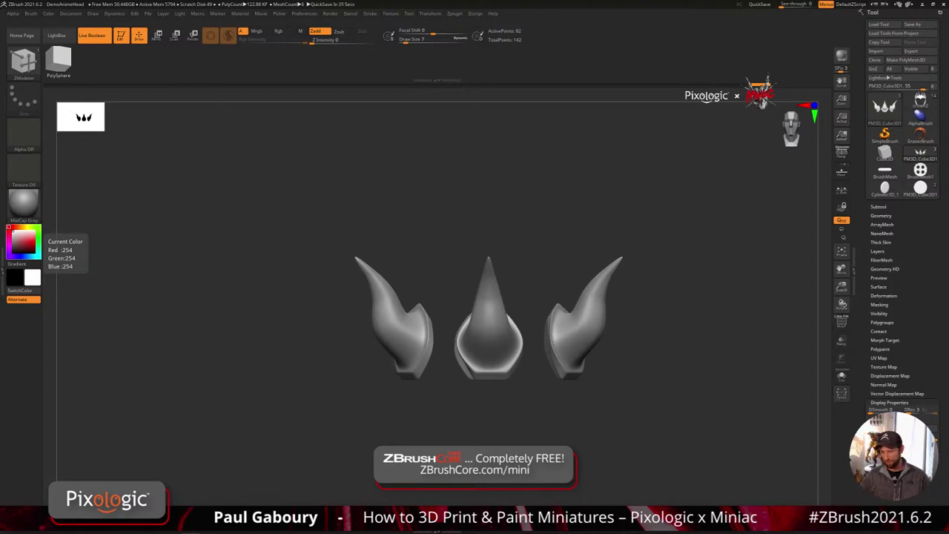
# - Append the PM3D_Cylinder3D1 lattice crown as a new subtool and inspect its repeating arches
pyautogui.click(878, 207)
pyautogui.moveTo(943, 343); pyautogui.dragTo(943, 275)
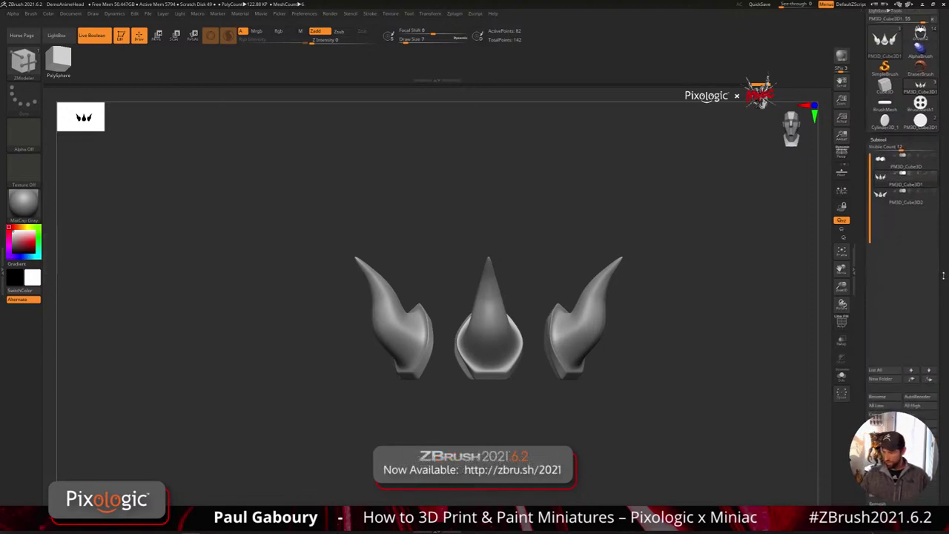
pyautogui.scroll(-1, 943, 276)
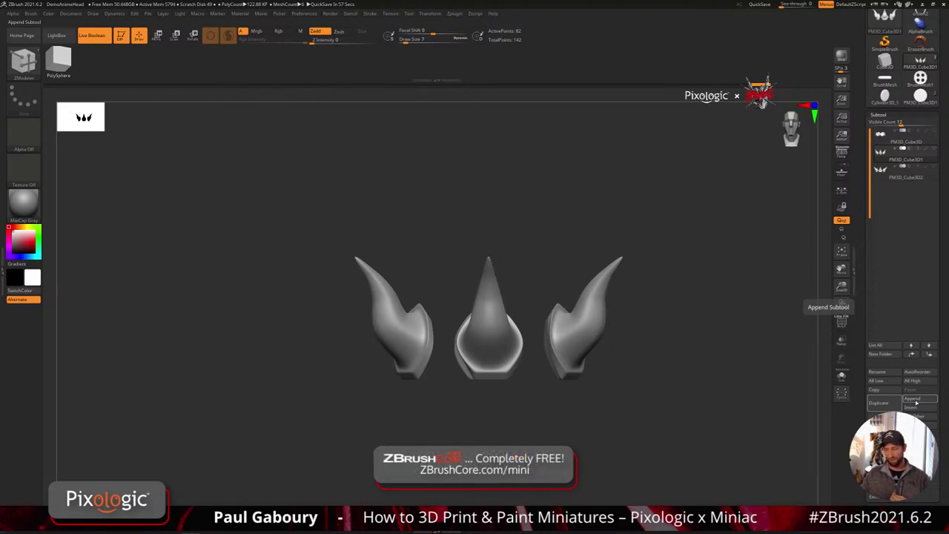
pyautogui.scroll(5, 936, 329)
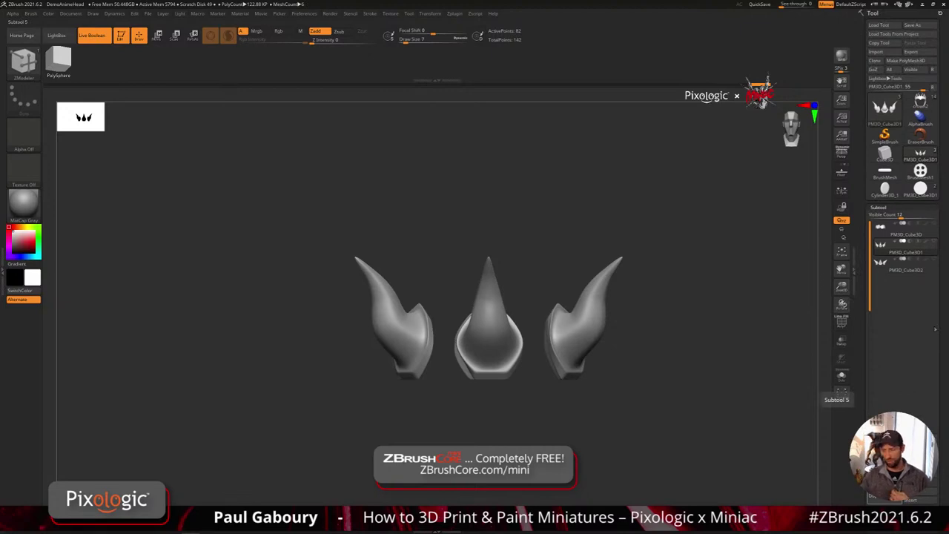
pyautogui.moveTo(889, 157)
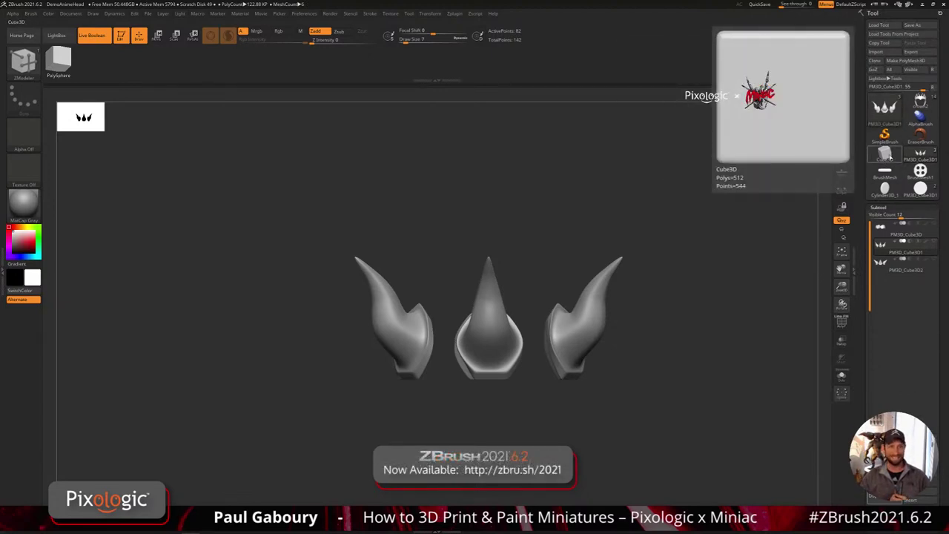
pyautogui.moveTo(887, 178)
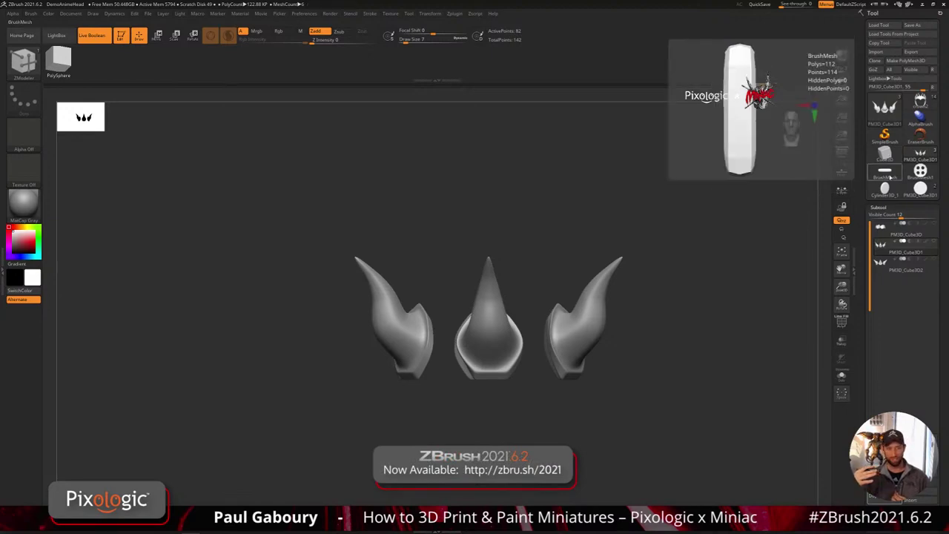
pyautogui.moveTo(943, 364); pyautogui.dragTo(943, 304)
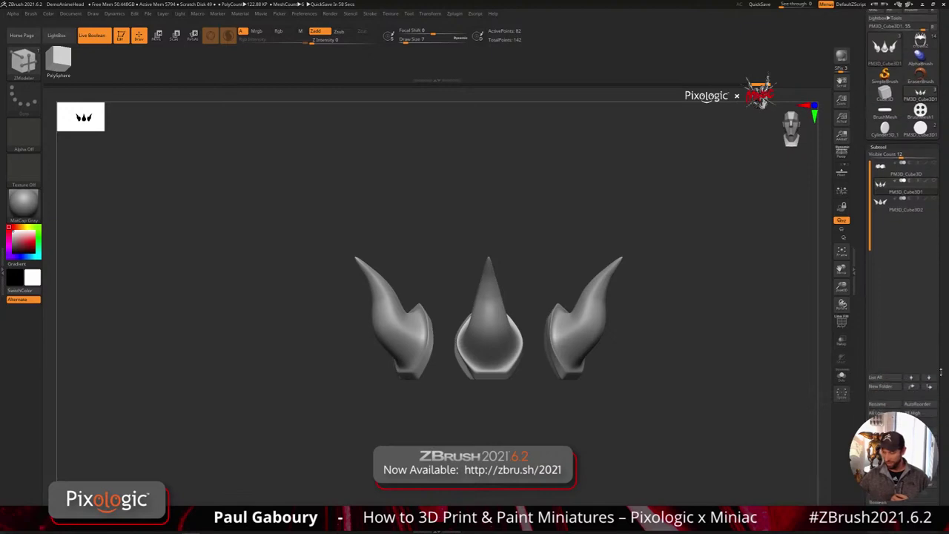
pyautogui.click(919, 448)
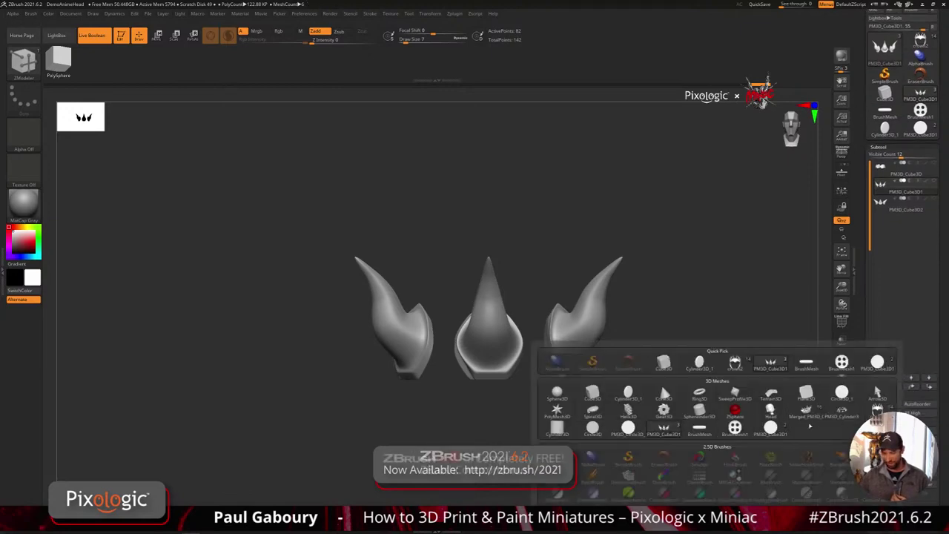
pyautogui.moveTo(794, 423)
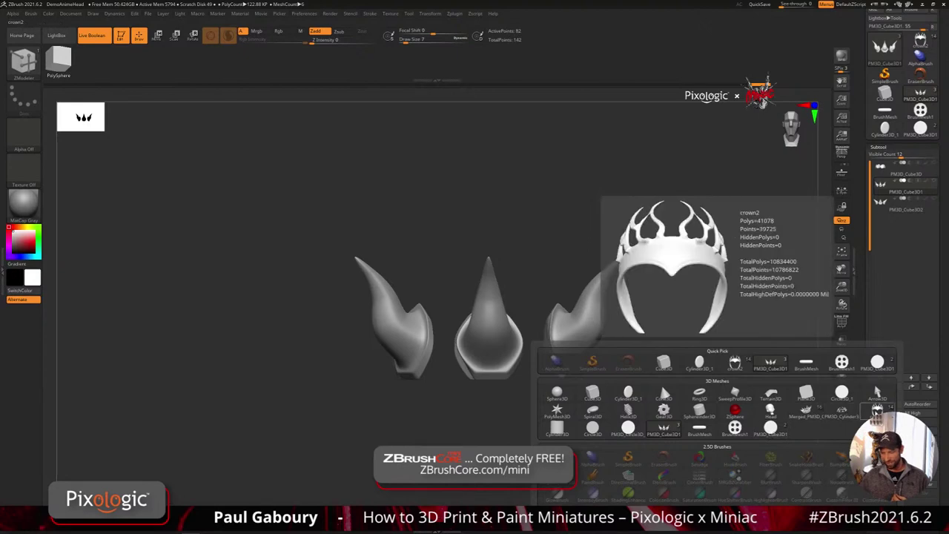
pyautogui.click(840, 416)
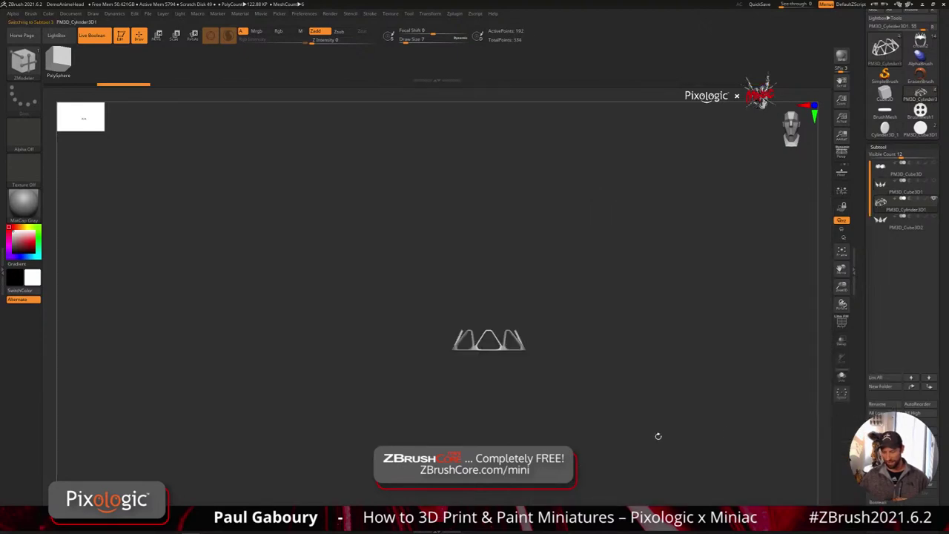
pyautogui.moveTo(641, 439); pyautogui.dragTo(606, 424, button='right')
pyautogui.keyDown('alt'); pyautogui.moveTo(607, 424); pyautogui.dragTo(583, 441, button='right'); pyautogui.keyUp('alt')
# - Delete the appended PM3D_Cylinder3D1 subtool and frame the array of creased spikes
pyautogui.moveTo(884, 209)
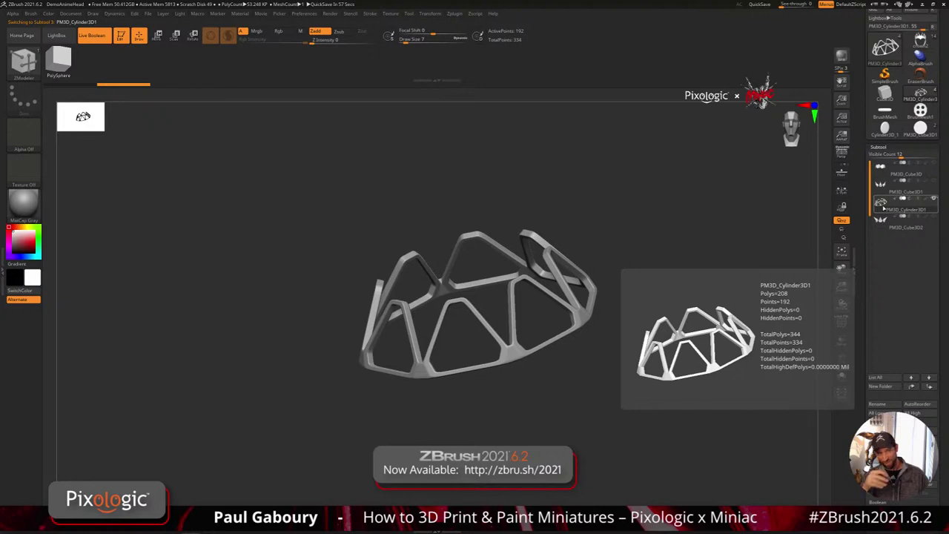
pyautogui.click(842, 340)
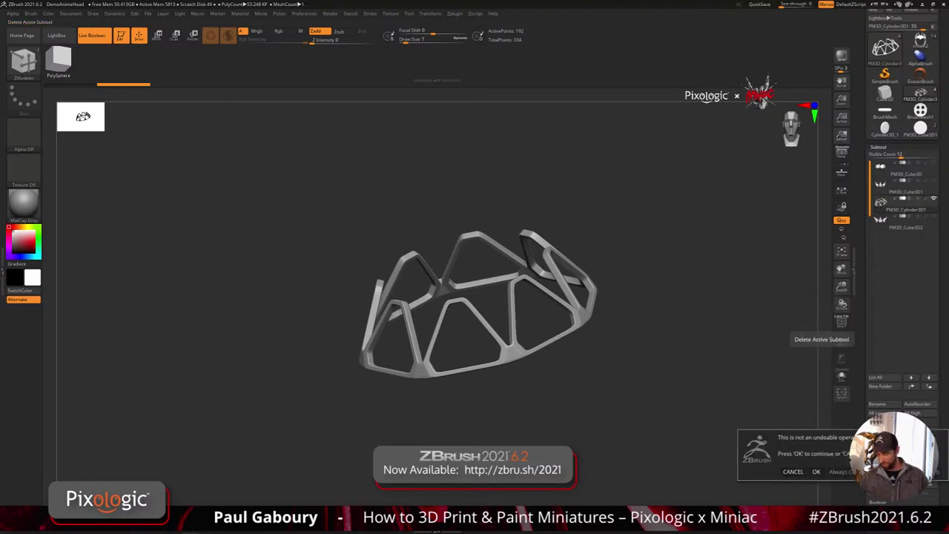
pyautogui.click(814, 457)
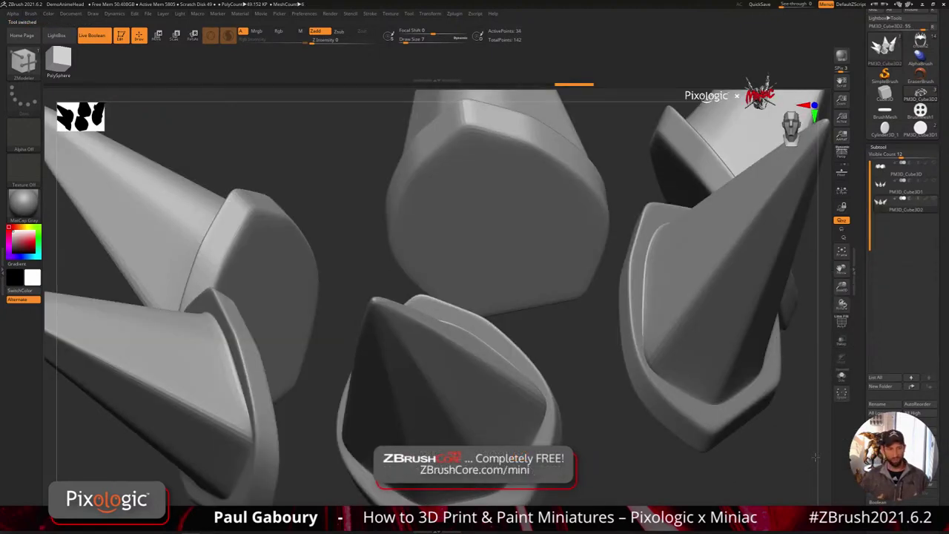
pyautogui.keyDown('alt'); pyautogui.moveTo(649, 478); pyautogui.dragTo(608, 430); pyautogui.keyUp('alt')
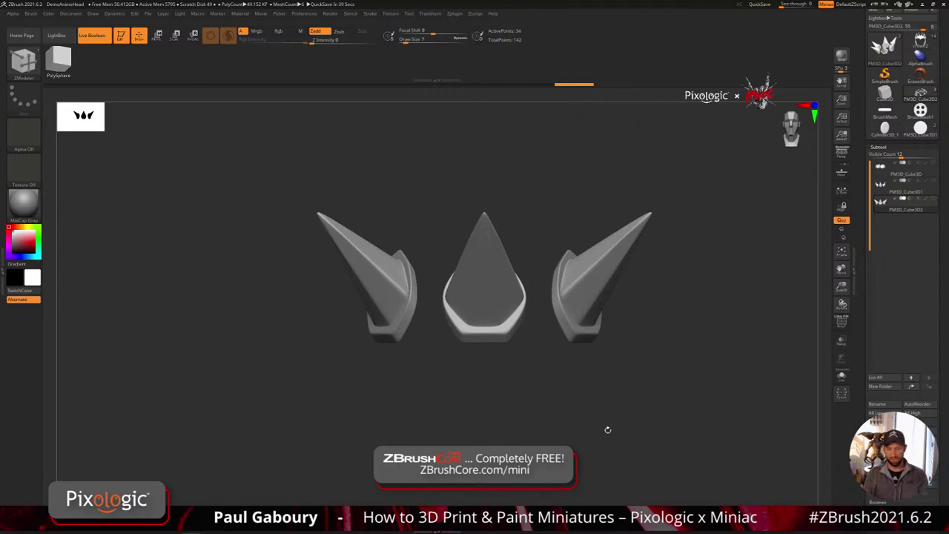
pyautogui.moveTo(674, 355); pyautogui.dragTo(621, 411)
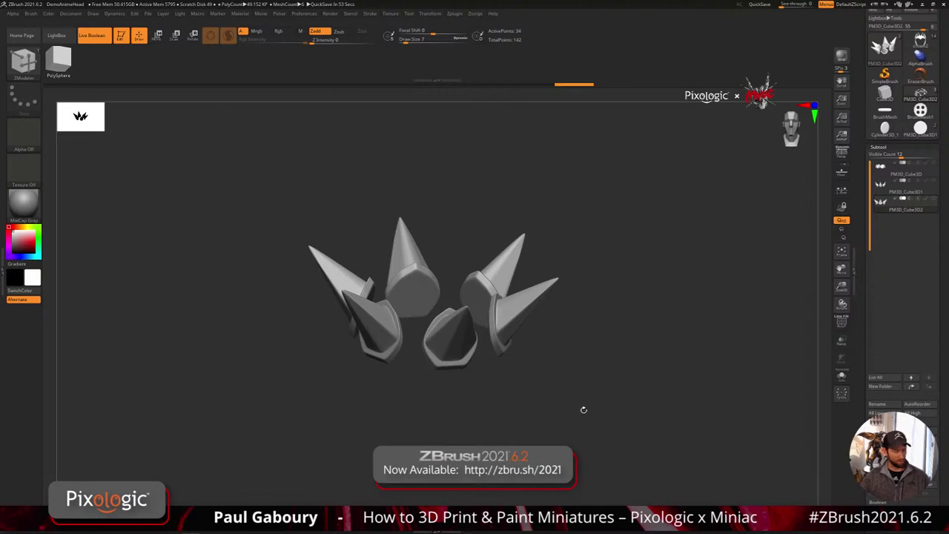
# - Show the polyframe from the front and turn off ArrayMesh on the creased spikes so only the source spike is displayed
pyautogui.hotkey('shift', 'f')
pyautogui.keyDown('shift'); pyautogui.moveTo(584, 413); pyautogui.dragTo(572, 398); pyautogui.keyUp('shift')
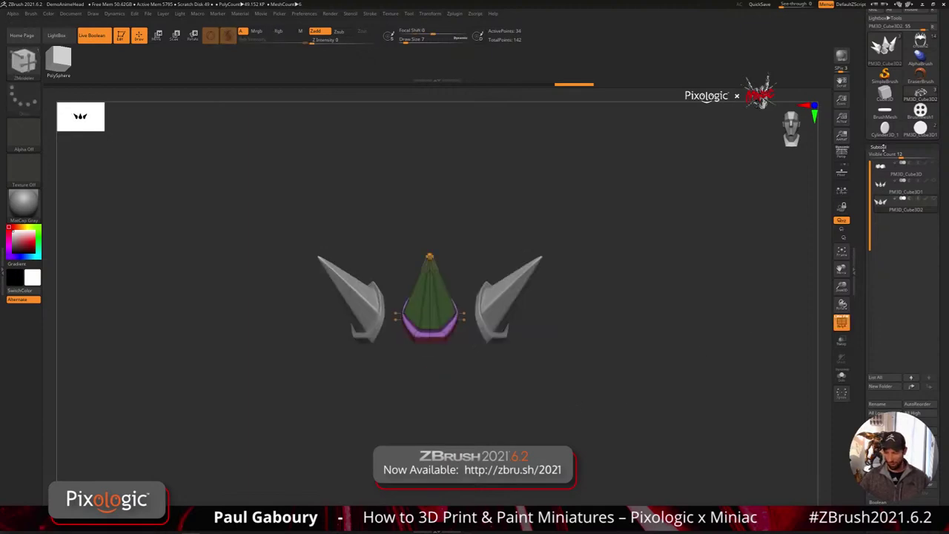
pyautogui.click(879, 148)
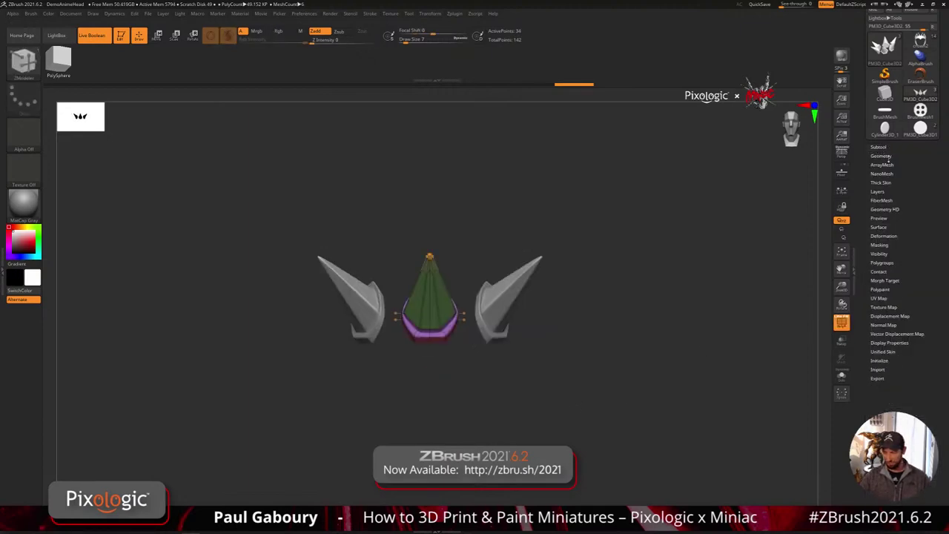
pyautogui.click(885, 165)
pyautogui.click(894, 190)
pyautogui.click(890, 190)
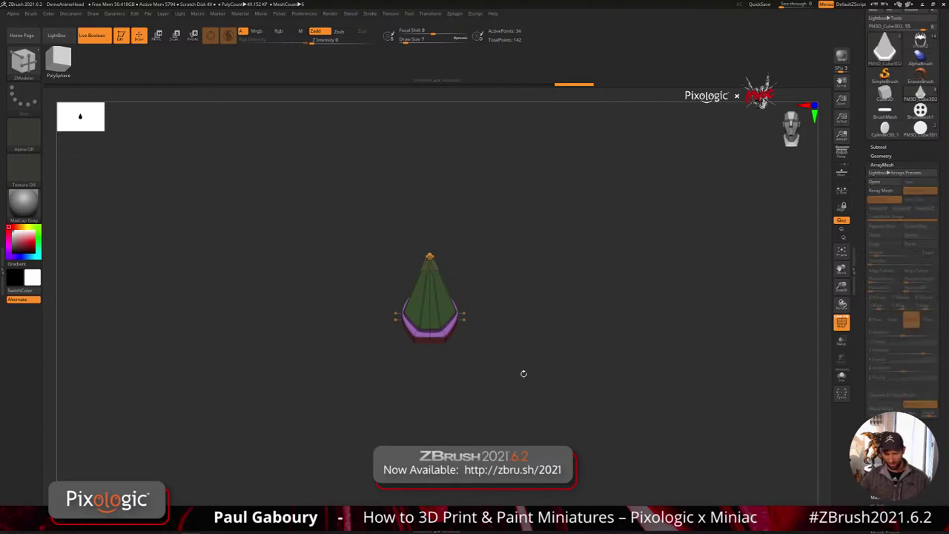
# - Create a new InsertMesh brush from the spike and return to the ZModeler brush
pyautogui.moveTo(523, 375); pyautogui.dragTo(507, 355)
pyautogui.press('space')
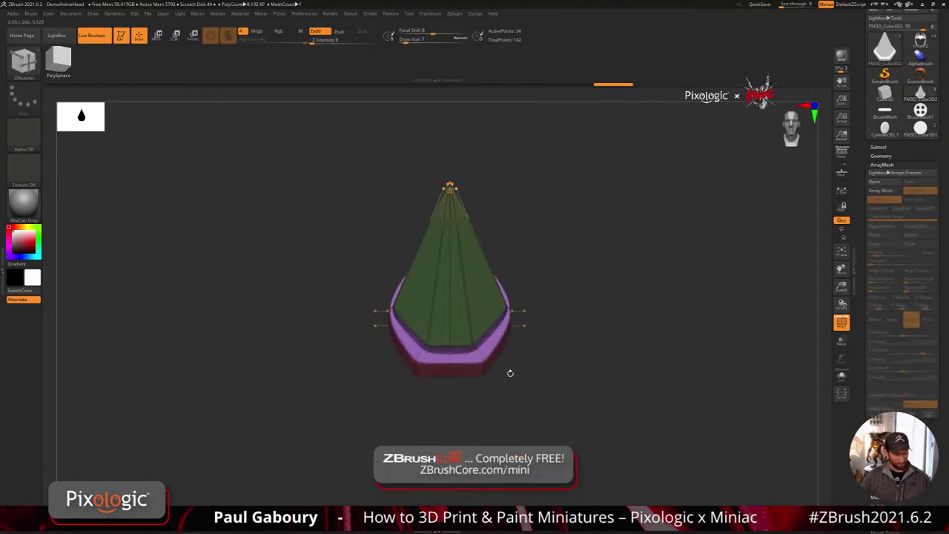
pyautogui.press('b')
pyautogui.click(509, 236)
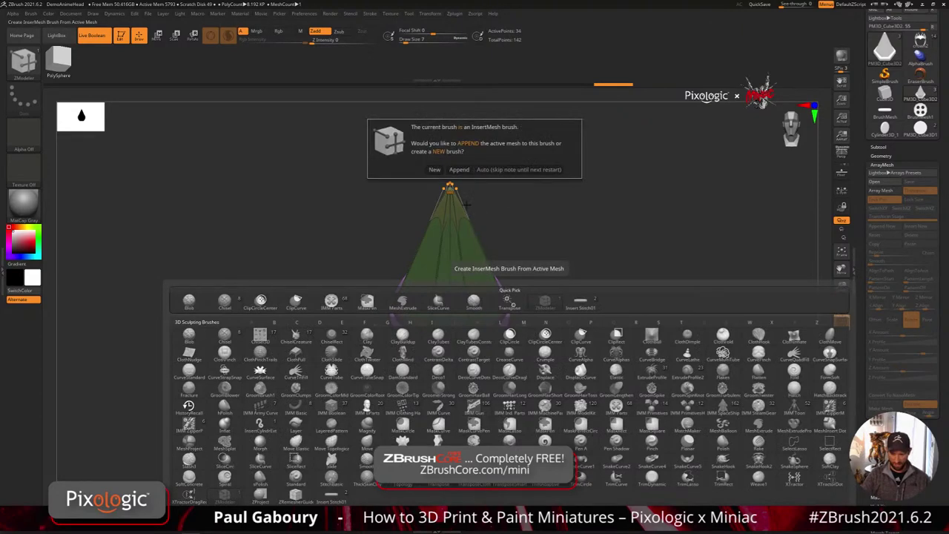
pyautogui.click(435, 169)
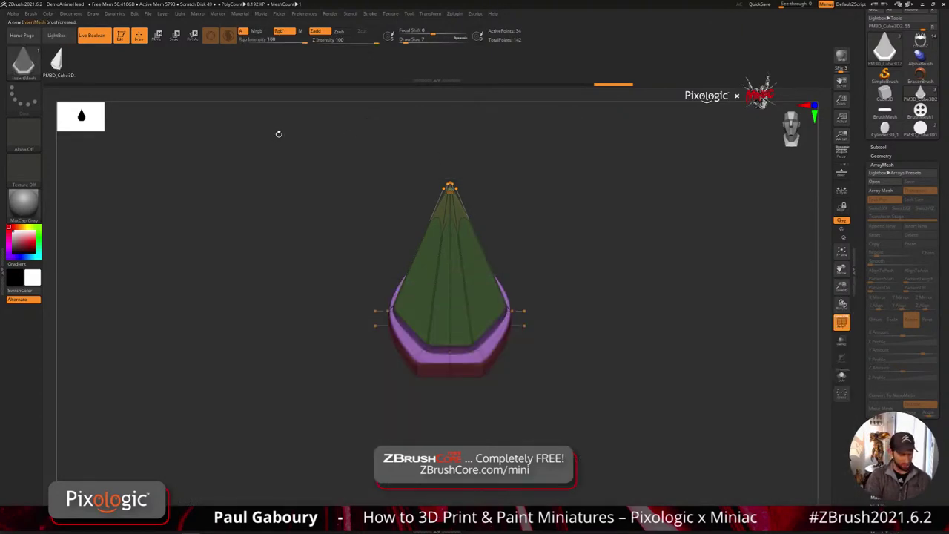
pyautogui.press('b')
pyautogui.press('z')
pyautogui.press('m')
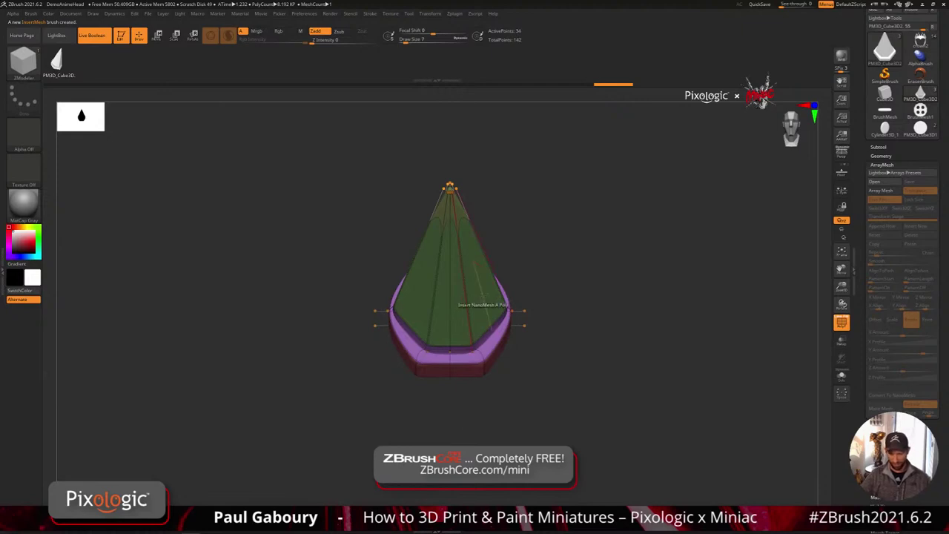
# - Try inserting the spike as a NanoMesh on single polygons of its cone and base, then undo both insertions
pyautogui.moveTo(485, 296); pyautogui.dragTo(488, 297)
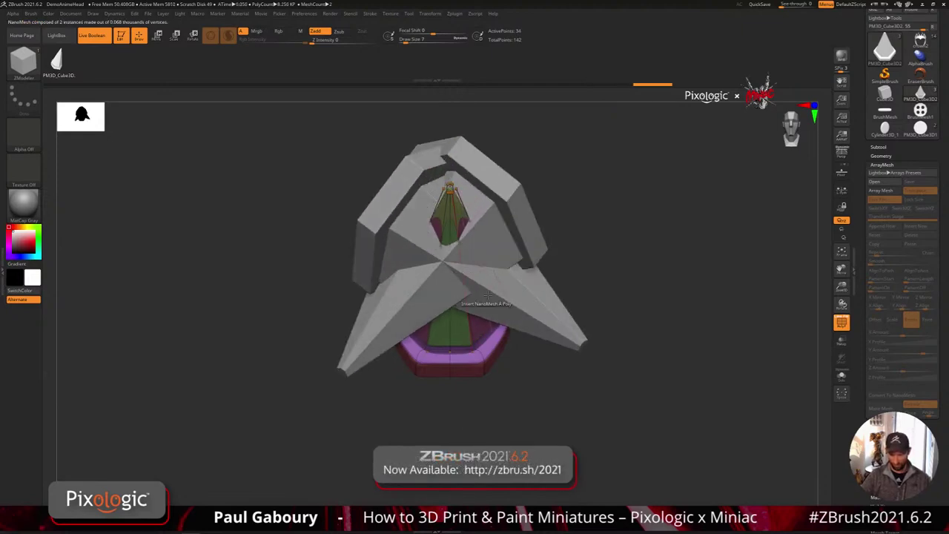
pyautogui.hotkey('ctrl', 'z')
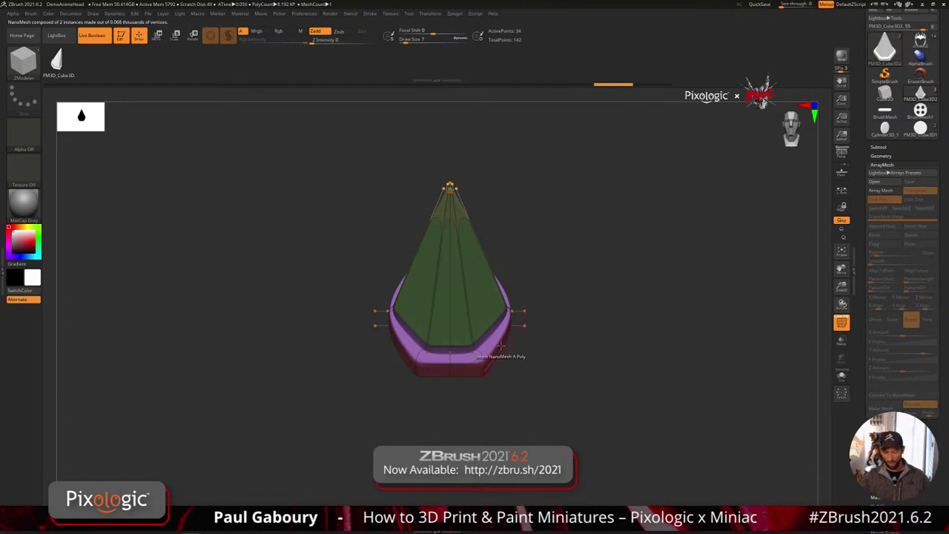
pyautogui.moveTo(485, 356); pyautogui.dragTo(512, 358)
pyautogui.keyDown('ctrl'); pyautogui.moveTo(599, 417); pyautogui.dragTo(597, 385, button='right'); pyautogui.keyUp('ctrl')
pyautogui.moveTo(597, 386)
pyautogui.mouseDown(button='right')
pyautogui.moveTo(628, 395)
pyautogui.moveTo(586, 435)
pyautogui.mouseUp(button='right')
pyautogui.hotkey('ctrl', 'z')
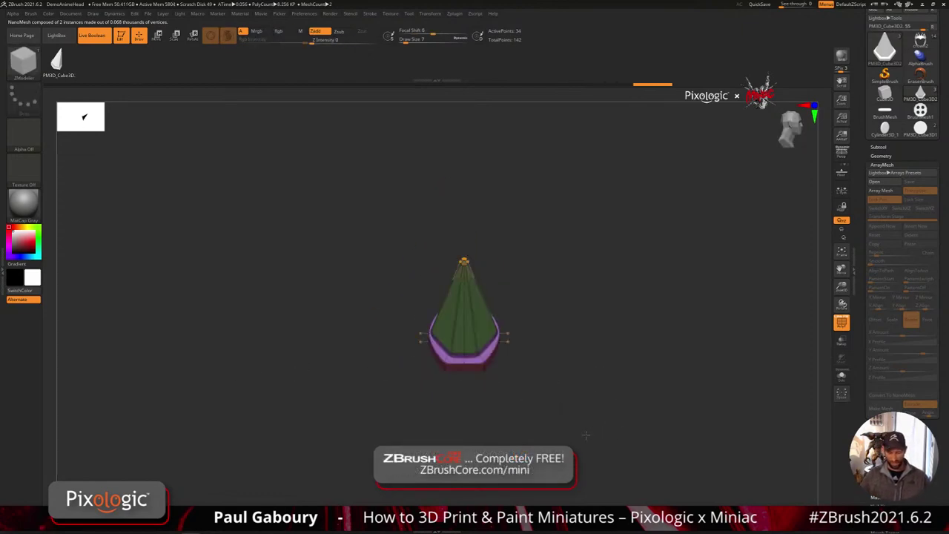
pyautogui.hotkey('ctrl', 'z')
pyautogui.moveTo(583, 432); pyautogui.dragTo(611, 421)
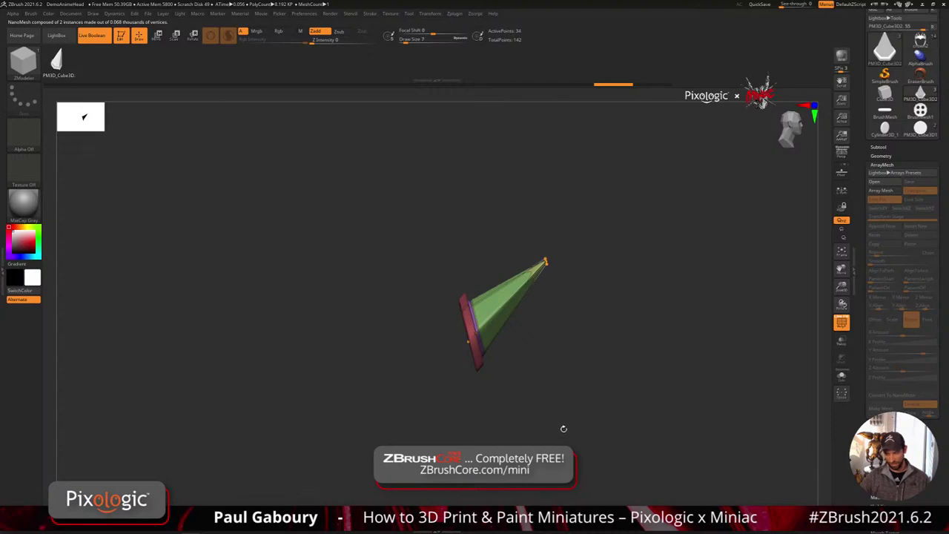
# - Turn the spike to a straight front view and add it to the ZModeler brush as an insert mesh
pyautogui.moveTo(889, 486); pyautogui.dragTo(889, 452)
pyautogui.keyDown('shift'); pyautogui.click(883, 454); pyautogui.keyUp('shift')
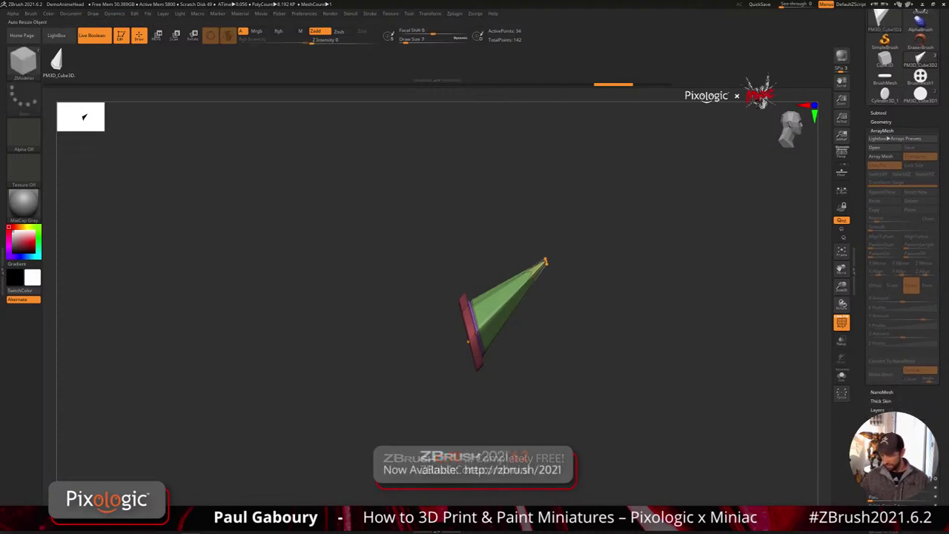
pyautogui.keyDown('alt'); pyautogui.moveTo(313, 337); pyautogui.dragTo(312, 285); pyautogui.keyUp('alt')
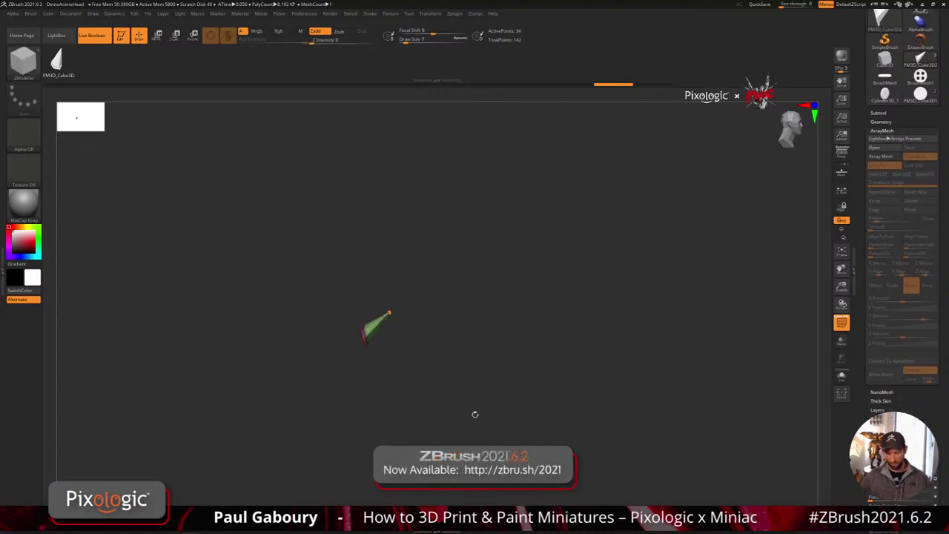
pyautogui.keyDown('ctrl'); pyautogui.moveTo(475, 414); pyautogui.dragTo(509, 430, button='right'); pyautogui.keyUp('ctrl')
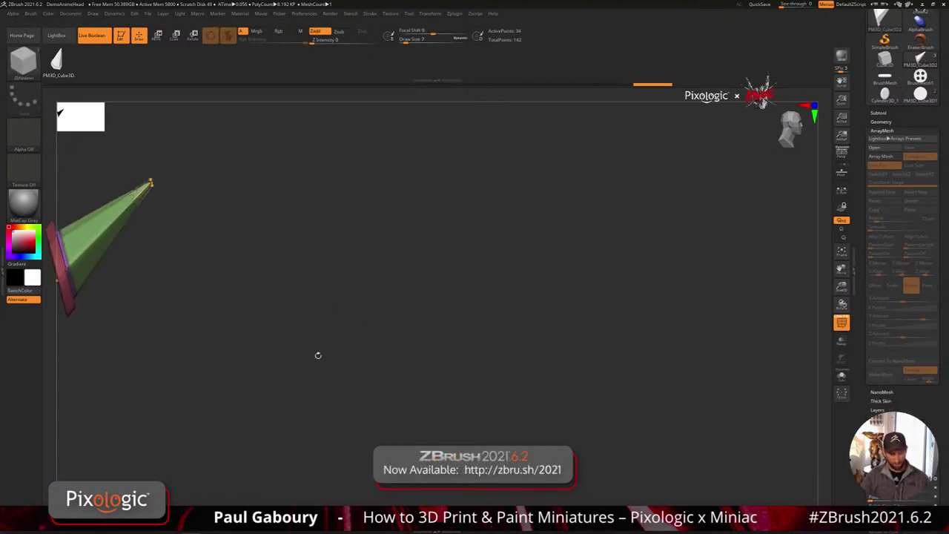
pyautogui.keyDown('alt'); pyautogui.moveTo(318, 356); pyautogui.dragTo(581, 396); pyautogui.keyUp('alt')
pyautogui.keyDown('ctrl'); pyautogui.moveTo(445, 308); pyautogui.dragTo(430, 327, button='right'); pyautogui.keyUp('ctrl')
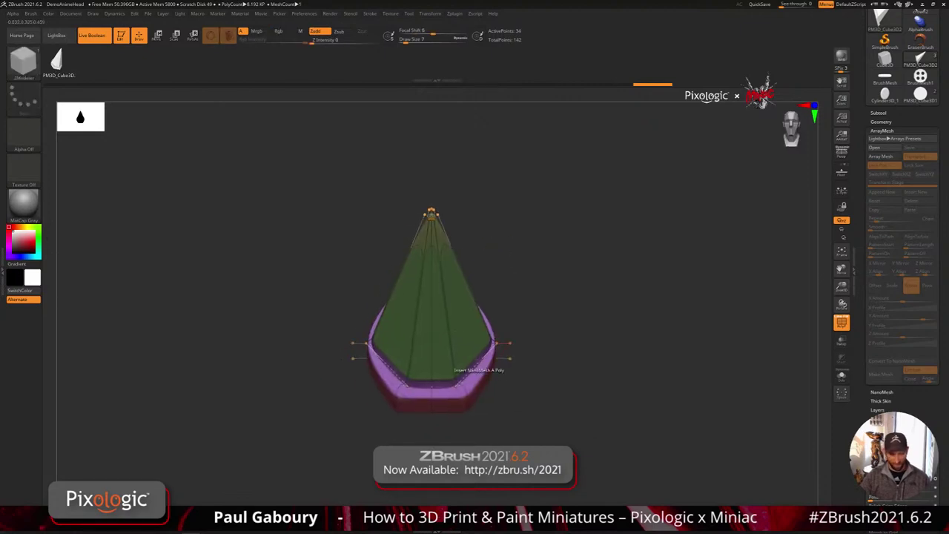
pyautogui.press('b')
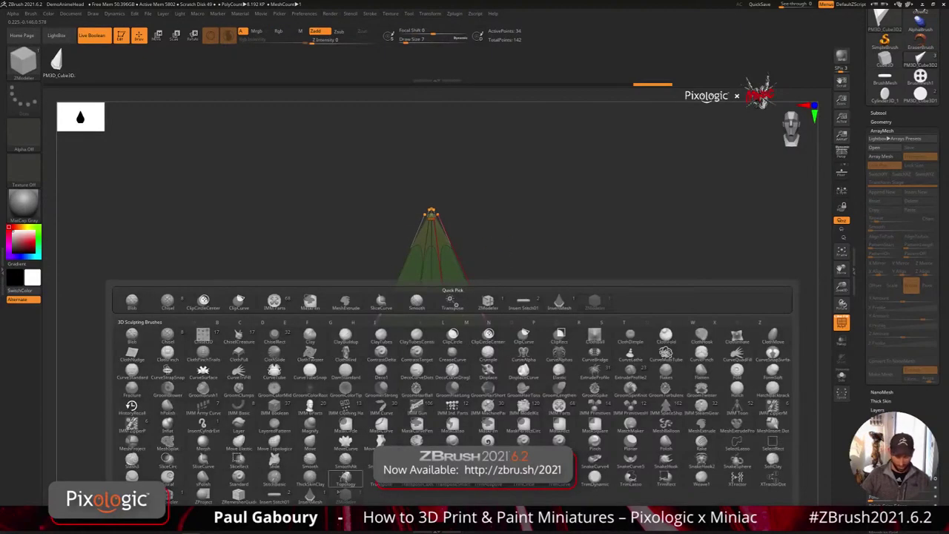
pyautogui.click(332, 459)
pyautogui.click(33, 14)
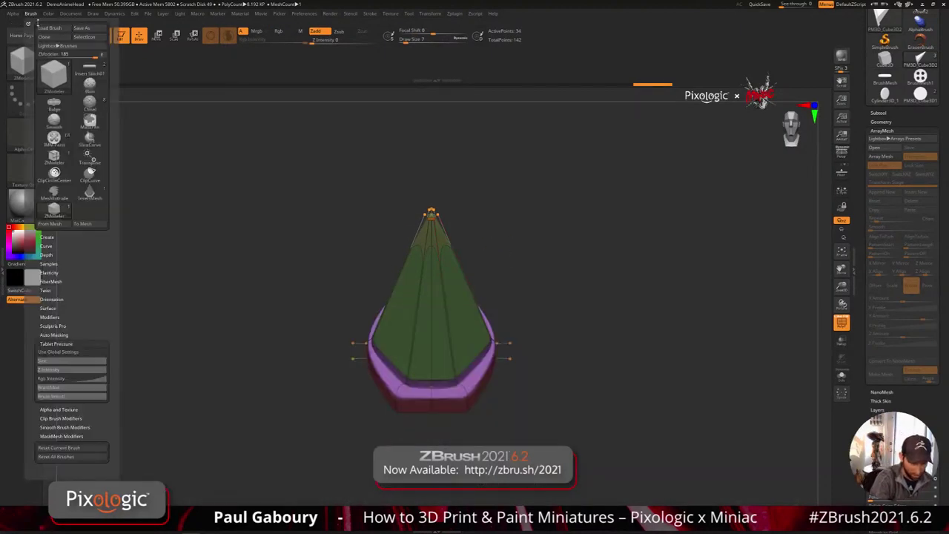
pyautogui.click(82, 225)
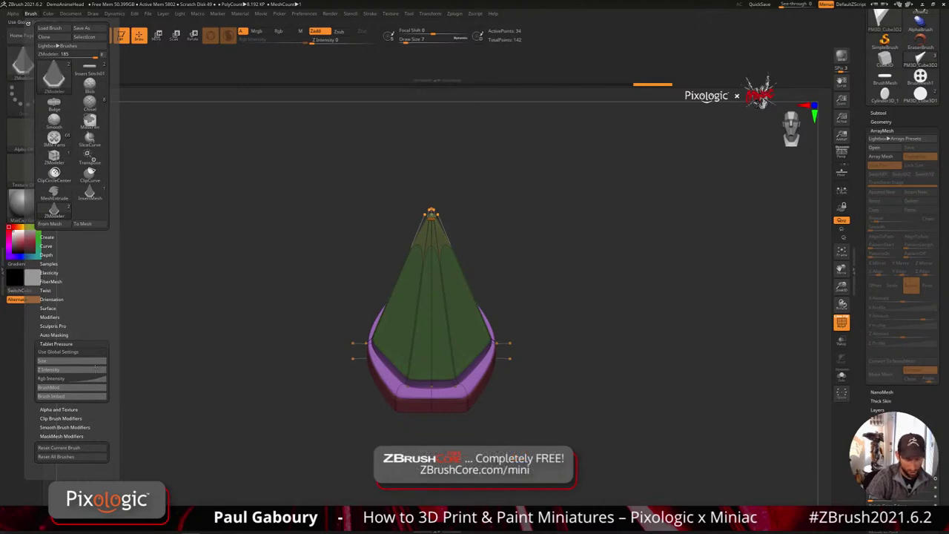
# - Try inserting the front-facing spike as a NanoMesh on the cone and base polygons, undoing each insertion
pyautogui.moveTo(461, 317); pyautogui.dragTo(501, 294)
pyautogui.moveTo(551, 358); pyautogui.dragTo(522, 354)
pyautogui.hotkey('ctrl', 'z')
pyautogui.moveTo(461, 328); pyautogui.dragTo(476, 326)
pyautogui.hotkey('ctrl', 'z')
pyautogui.moveTo(482, 377); pyautogui.dragTo(504, 358)
pyautogui.moveTo(557, 422); pyautogui.dragTo(538, 442)
pyautogui.hotkey('ctrl', 'z')
pyautogui.keyDown('ctrl'); pyautogui.moveTo(538, 442); pyautogui.dragTo(517, 411, button='right'); pyautogui.keyUp('ctrl')
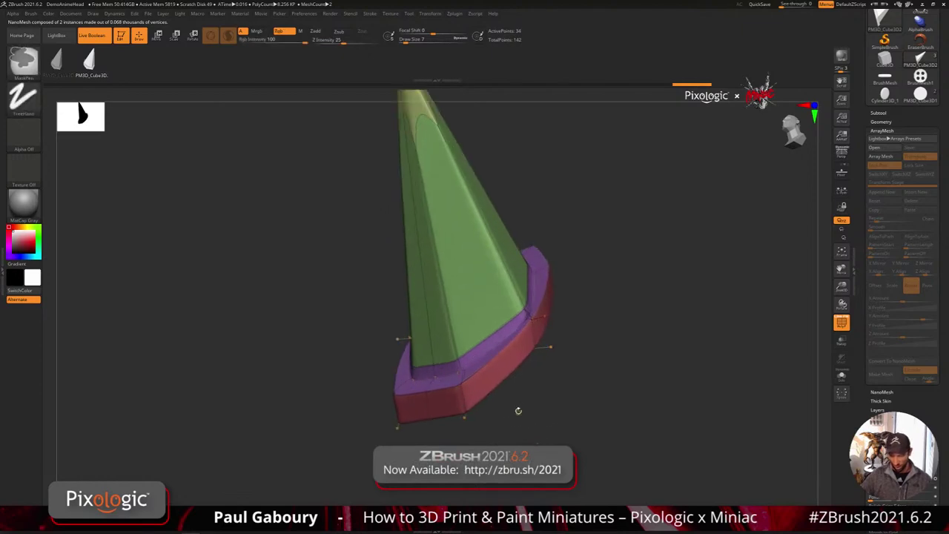
# - Insert the spike as a NanoMesh with the Polygroup All target on the base's outer rim and hide the polyframe
pyautogui.press('space')
pyautogui.click(563, 330)
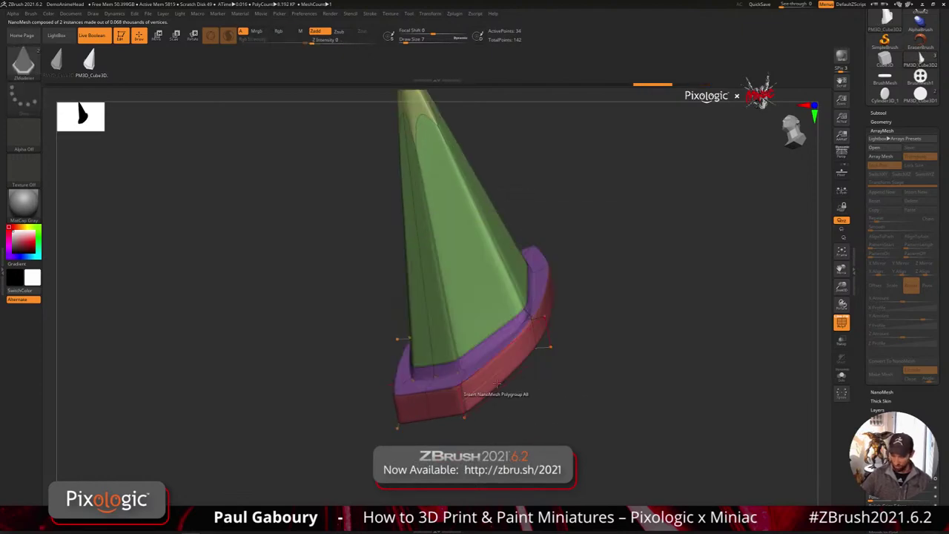
pyautogui.click(504, 369)
pyautogui.moveTo(504, 379); pyautogui.dragTo(510, 388)
pyautogui.moveTo(544, 431); pyautogui.dragTo(603, 437)
pyautogui.hotkey('shift', 'f')
pyautogui.keyDown('ctrl'); pyautogui.moveTo(586, 458); pyautogui.dragTo(581, 420, button='right'); pyautogui.keyUp('ctrl')
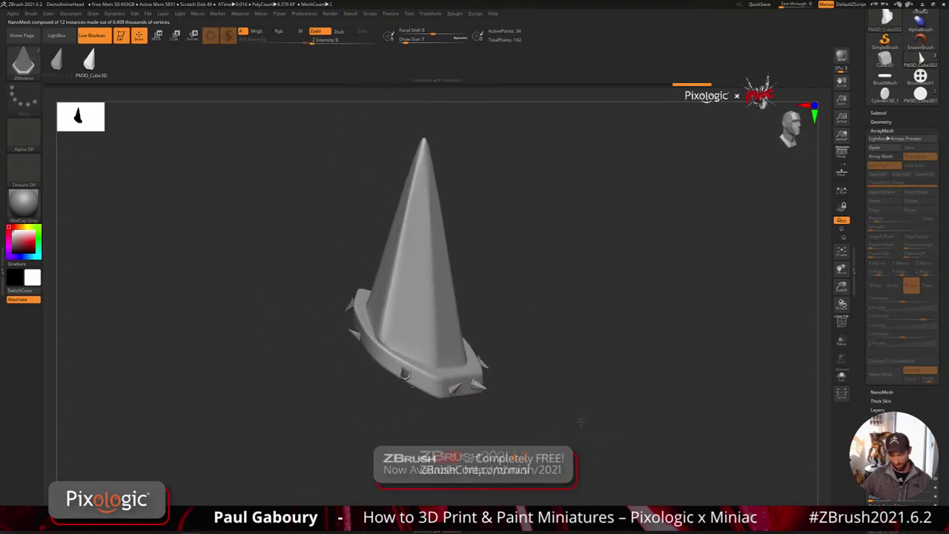
pyautogui.moveTo(581, 420)
pyautogui.mouseDown()
pyautogui.moveTo(619, 428)
pyautogui.moveTo(678, 393)
pyautogui.moveTo(596, 465)
pyautogui.moveTo(625, 447)
pyautogui.moveTo(581, 496)
pyautogui.moveTo(630, 402)
pyautogui.moveTo(635, 424)
pyautogui.moveTo(630, 419)
pyautogui.mouseUp()
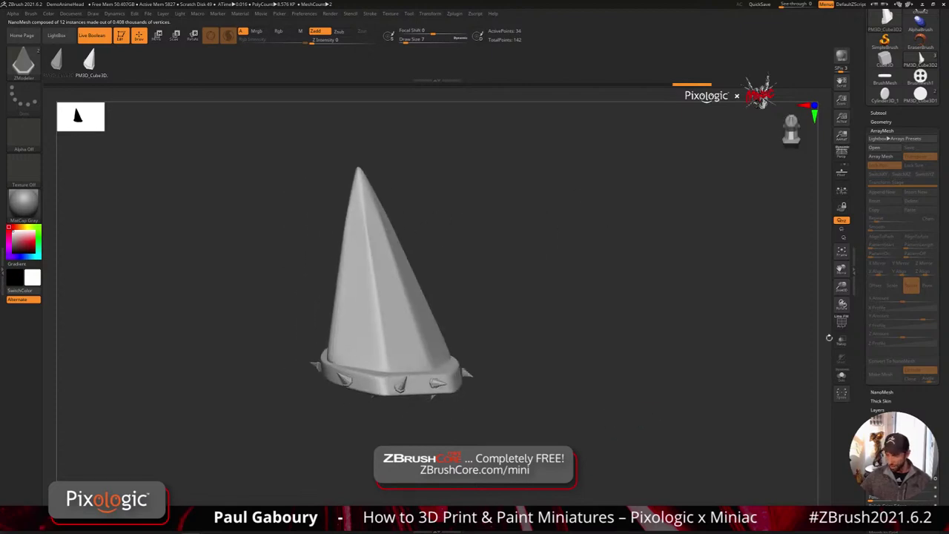
# - Open the NanoMesh settings, preview the selected NanoMesh and undo the polygroup insertion
pyautogui.click(890, 130)
pyautogui.click(890, 137)
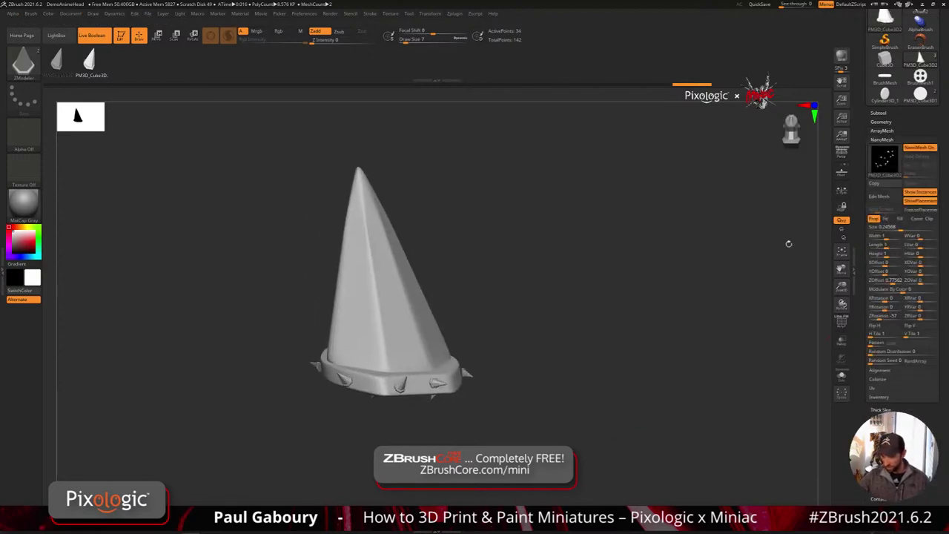
pyautogui.moveTo(884, 158)
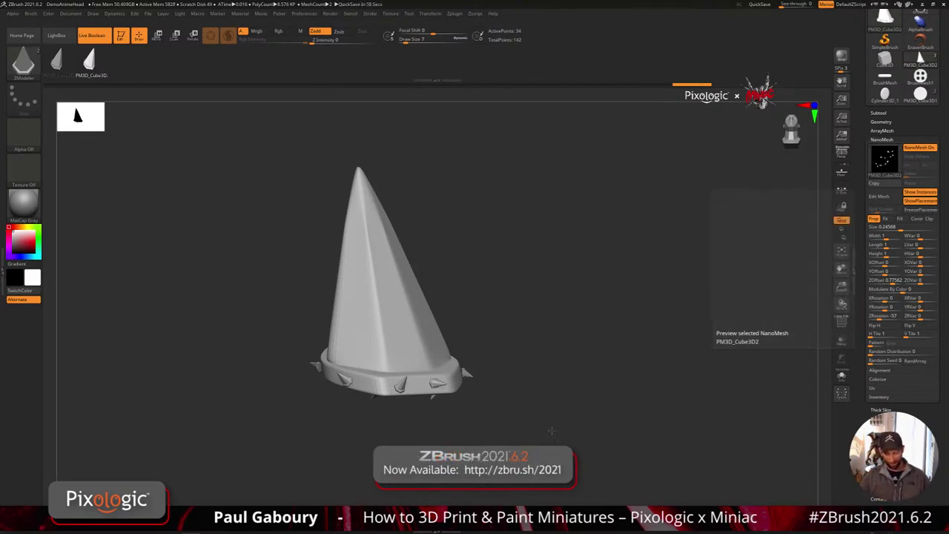
pyautogui.moveTo(551, 431)
pyautogui.mouseDown()
pyautogui.moveTo(551, 379)
pyautogui.moveTo(542, 439)
pyautogui.mouseUp()
pyautogui.hotkey('ctrl', 'z')
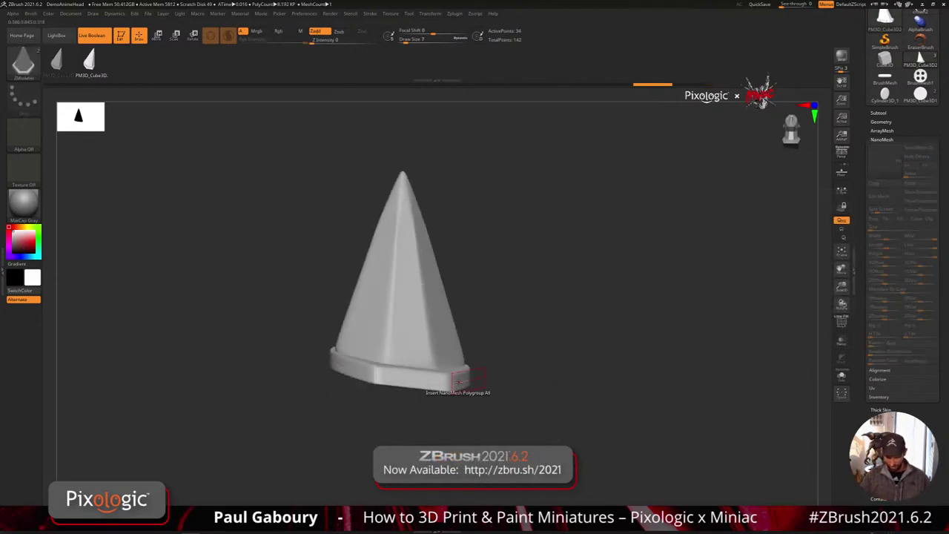
# - Insert the spike as a NanoMesh along the polyloop around the base's side, at a size of 0.42476
pyautogui.press('space')
pyautogui.click(536, 368)
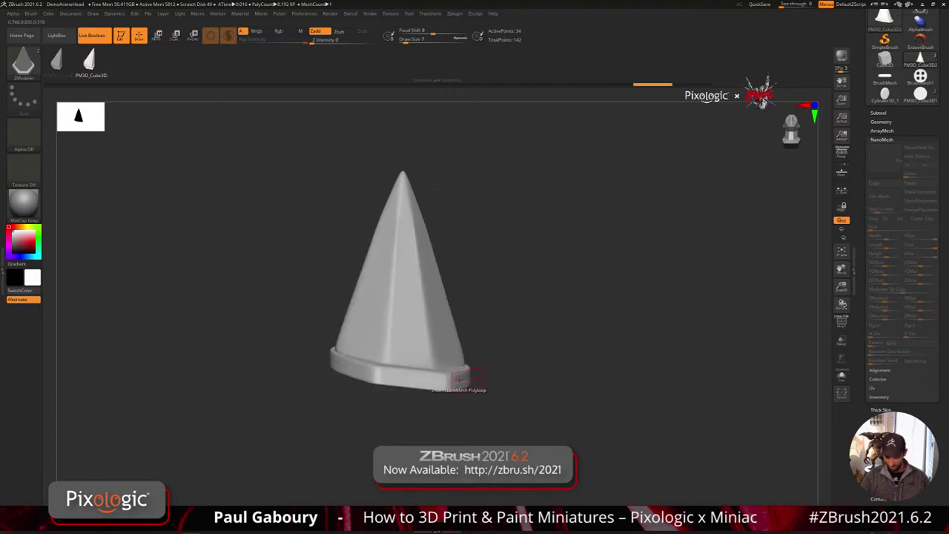
pyautogui.hotkey('ctrl', 'shift', 'z')
pyautogui.moveTo(496, 421); pyautogui.dragTo(535, 442)
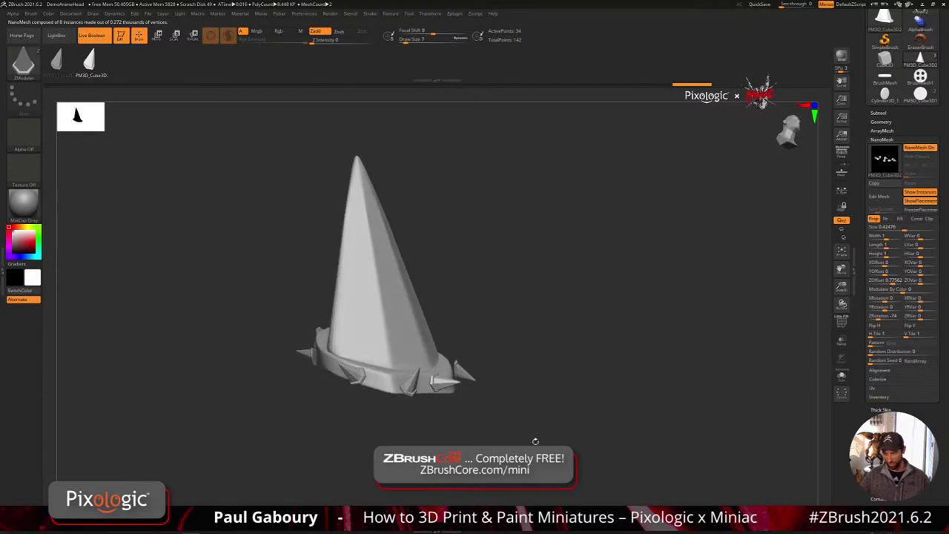
# - Set the NanoMesh spikes' Z rotation to 0 and X rotation to -28
pyautogui.moveTo(884, 158)
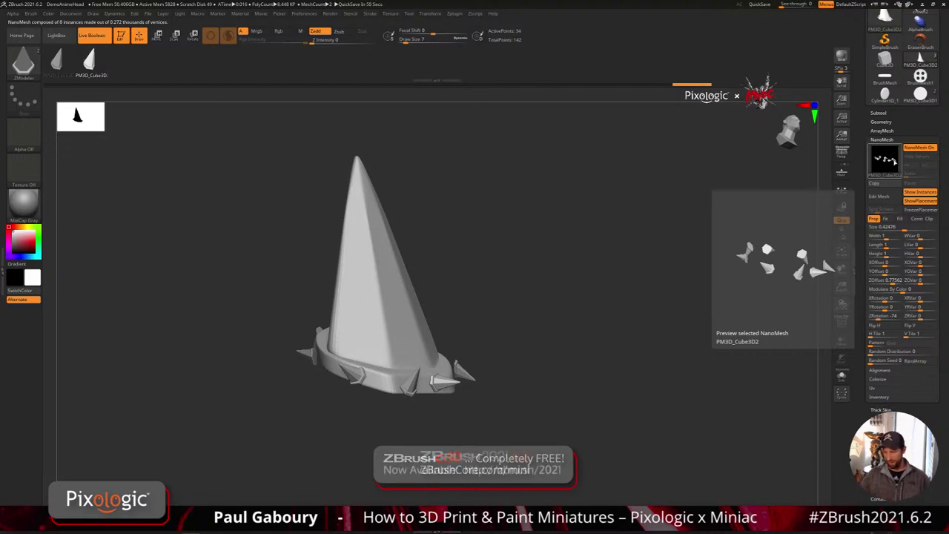
pyautogui.moveTo(880, 316); pyautogui.dragTo(891, 317)
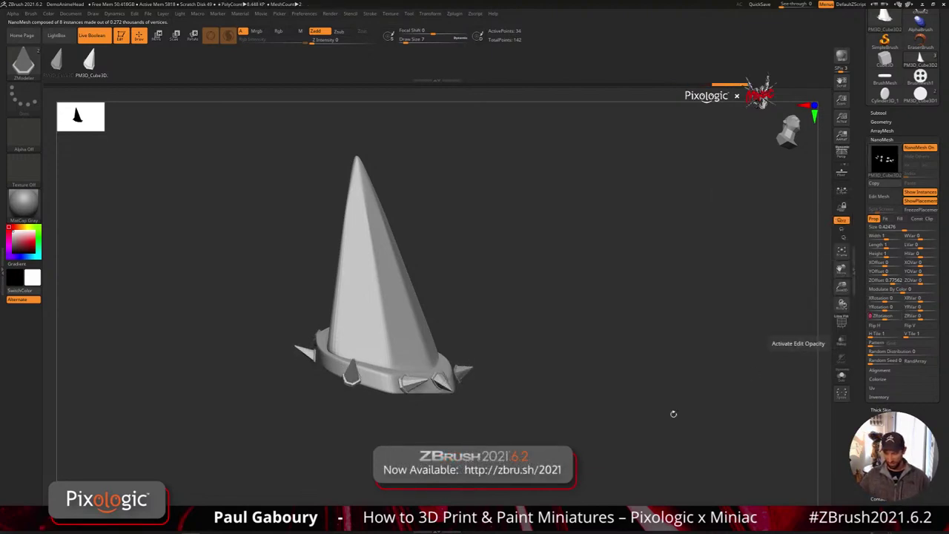
pyautogui.moveTo(579, 454); pyautogui.dragTo(580, 431)
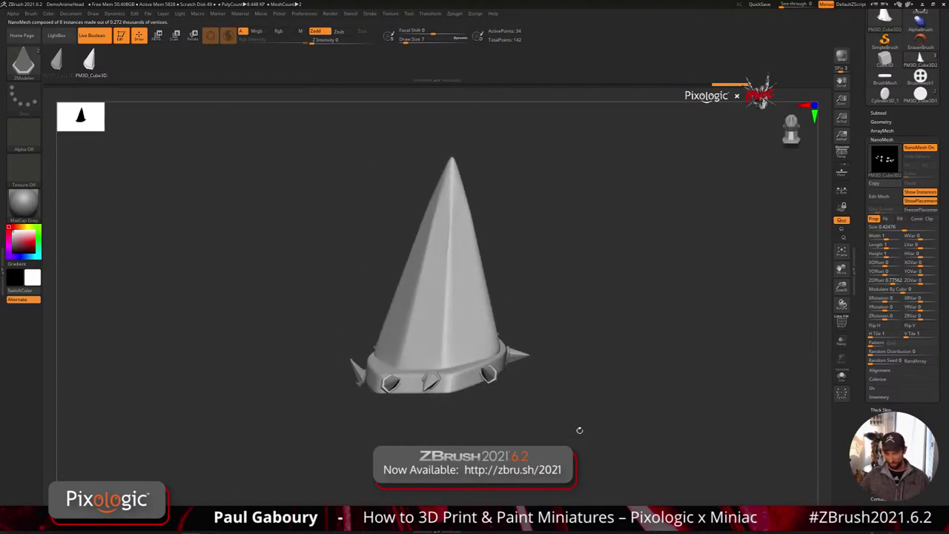
pyautogui.moveTo(885, 306); pyautogui.dragTo(894, 298)
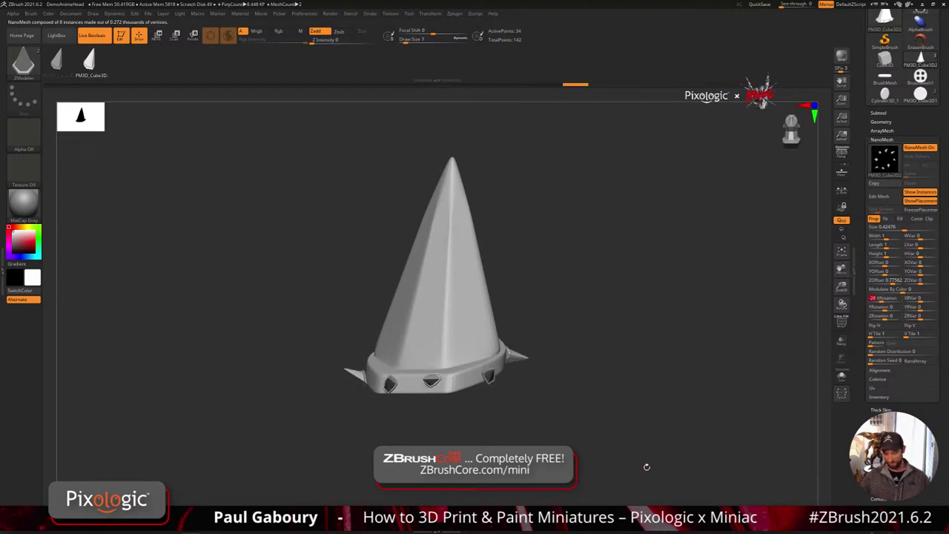
pyautogui.moveTo(646, 468); pyautogui.dragTo(490, 444)
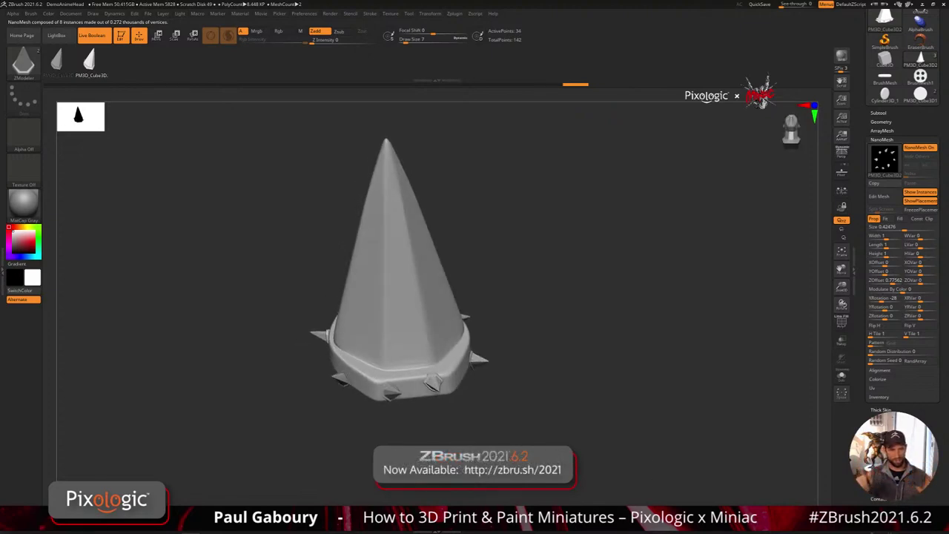
# - Try the point order, long edge, short edge and normal alignments on the NanoMesh spikes, ending on Align By Point Order
pyautogui.moveTo(585, 451); pyautogui.dragTo(665, 397)
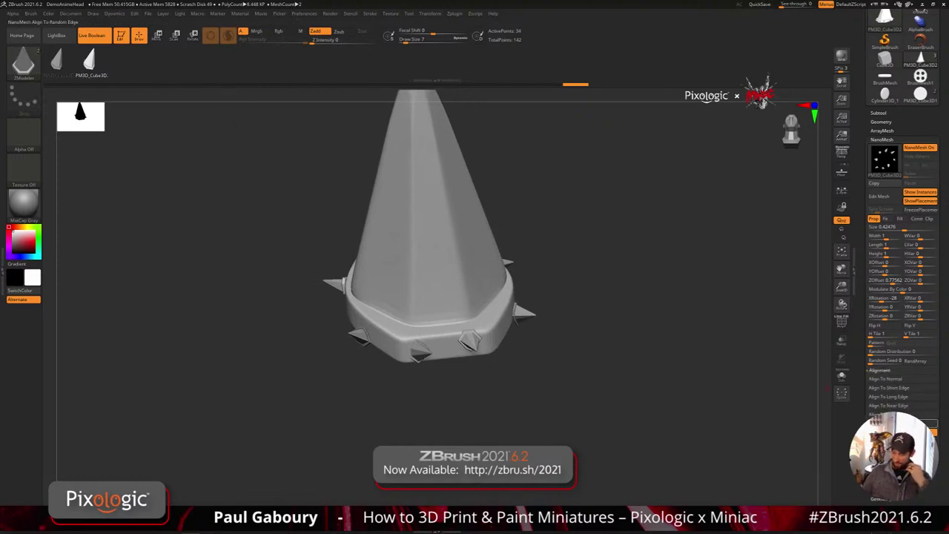
pyautogui.click(888, 415)
pyautogui.click(889, 415)
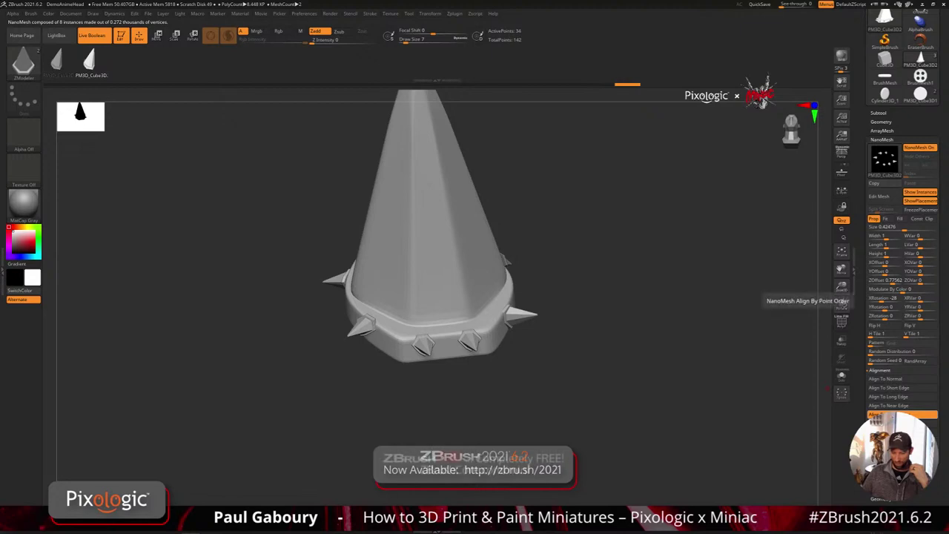
pyautogui.moveTo(730, 412)
pyautogui.mouseDown()
pyautogui.moveTo(676, 420)
pyautogui.moveTo(663, 448)
pyautogui.moveTo(708, 436)
pyautogui.moveTo(695, 406)
pyautogui.moveTo(723, 402)
pyautogui.mouseUp()
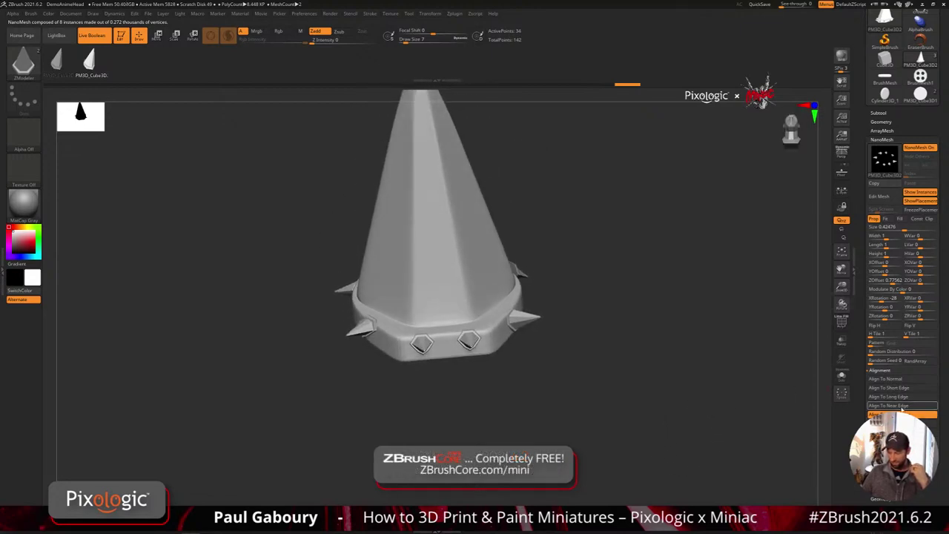
pyautogui.click(903, 397)
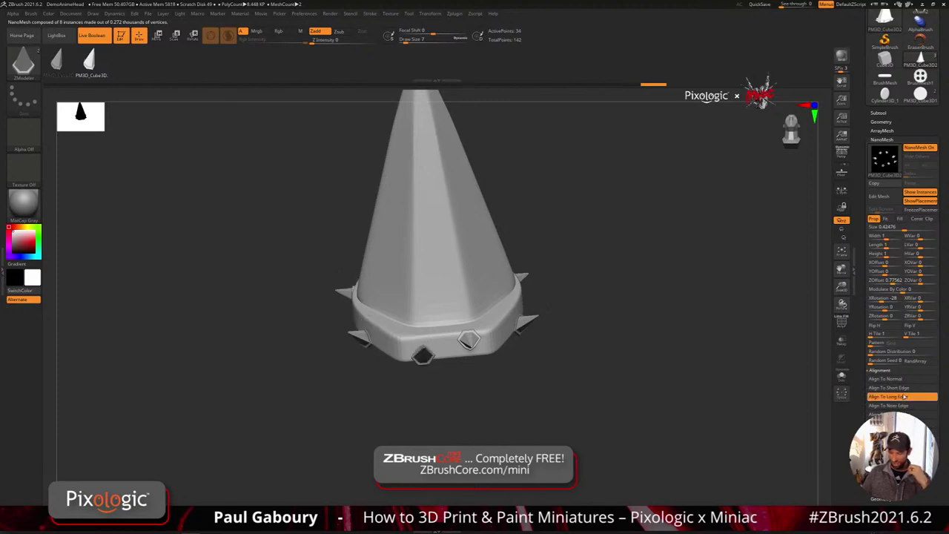
pyautogui.click(904, 389)
pyautogui.click(901, 380)
pyautogui.moveTo(668, 418); pyautogui.dragTo(801, 394)
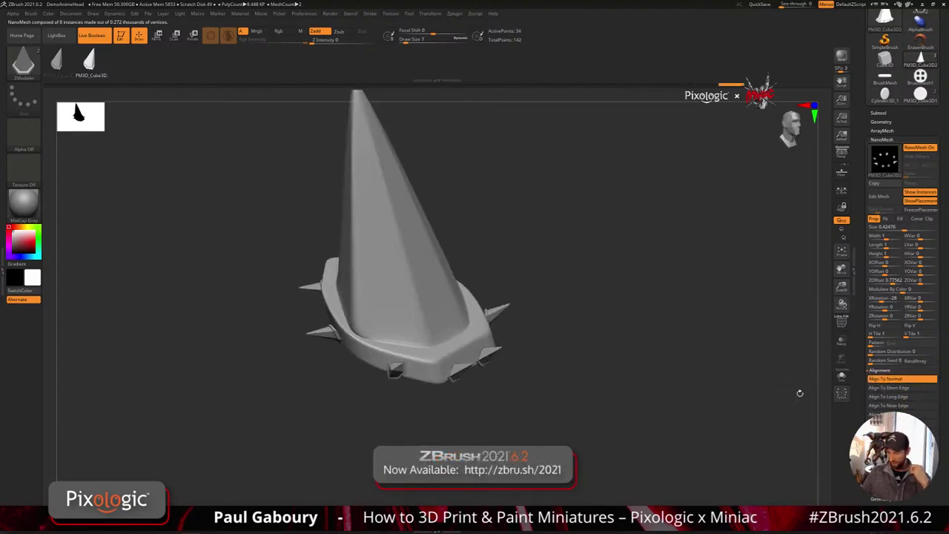
pyautogui.click(903, 415)
pyautogui.moveTo(670, 425); pyautogui.dragTo(664, 407)
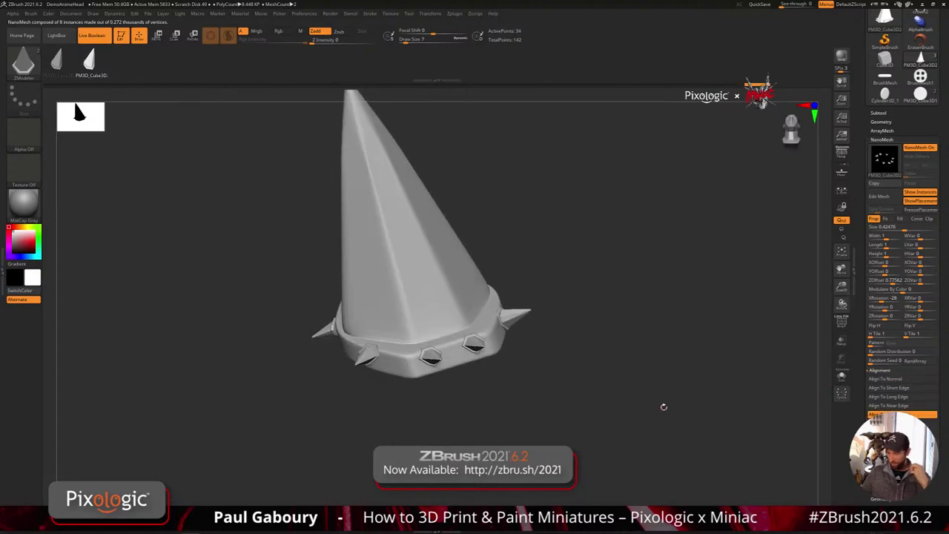
# - Align the NanoMesh spikes to the normal, with Z rotation 12 and Z offset 0.4176
pyautogui.moveTo(888, 317); pyautogui.dragTo(896, 319)
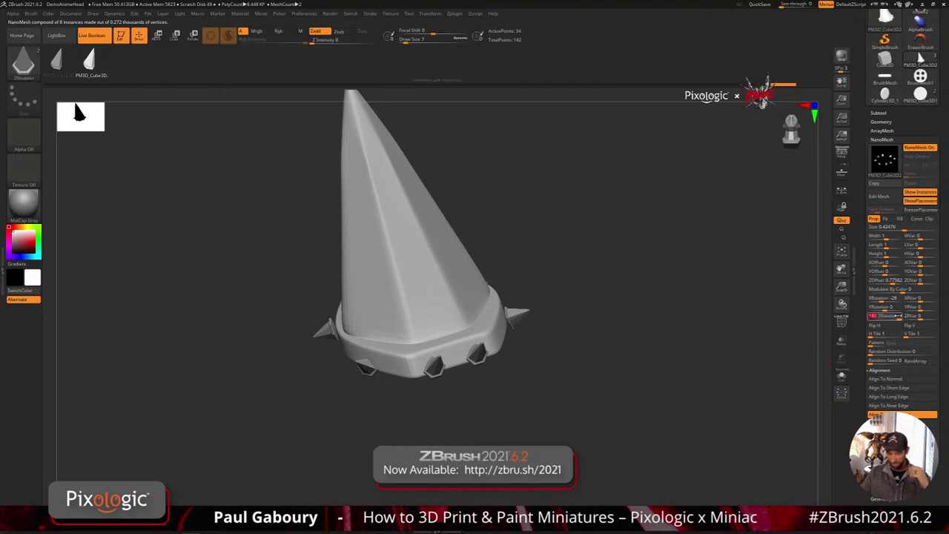
pyautogui.moveTo(657, 428)
pyautogui.mouseDown()
pyautogui.moveTo(684, 437)
pyautogui.moveTo(670, 428)
pyautogui.mouseUp()
pyautogui.click(880, 379)
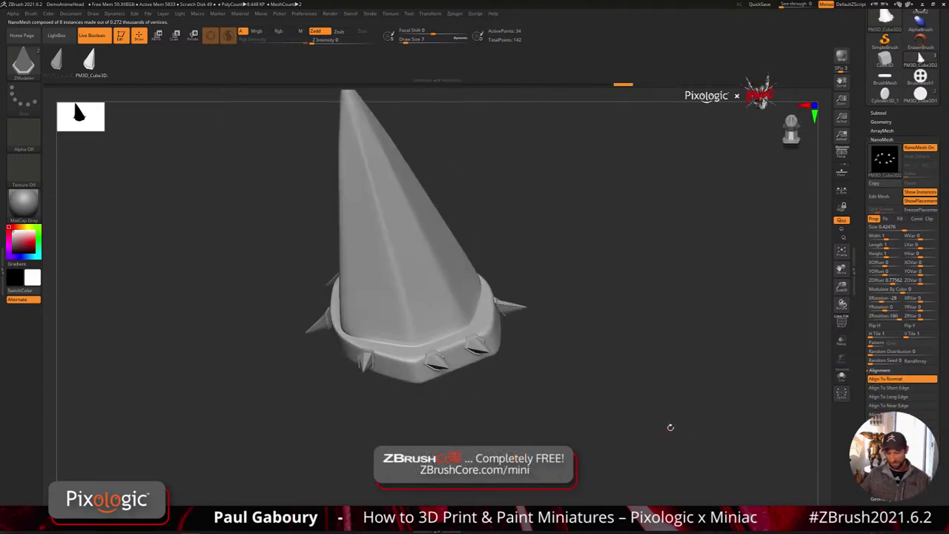
pyautogui.moveTo(897, 317); pyautogui.dragTo(885, 319)
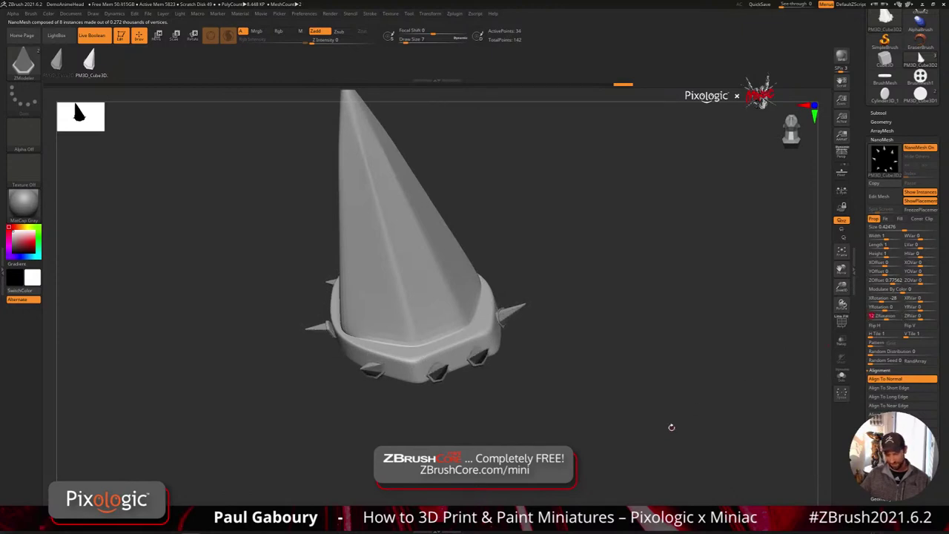
pyautogui.moveTo(671, 427); pyautogui.dragTo(690, 432)
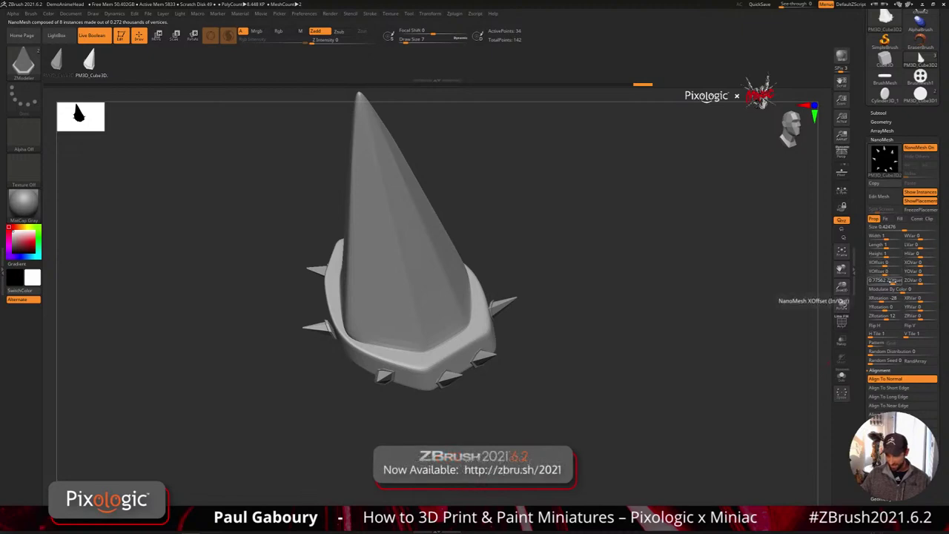
pyautogui.moveTo(893, 281); pyautogui.dragTo(892, 281)
pyautogui.moveTo(644, 430); pyautogui.dragTo(611, 440)
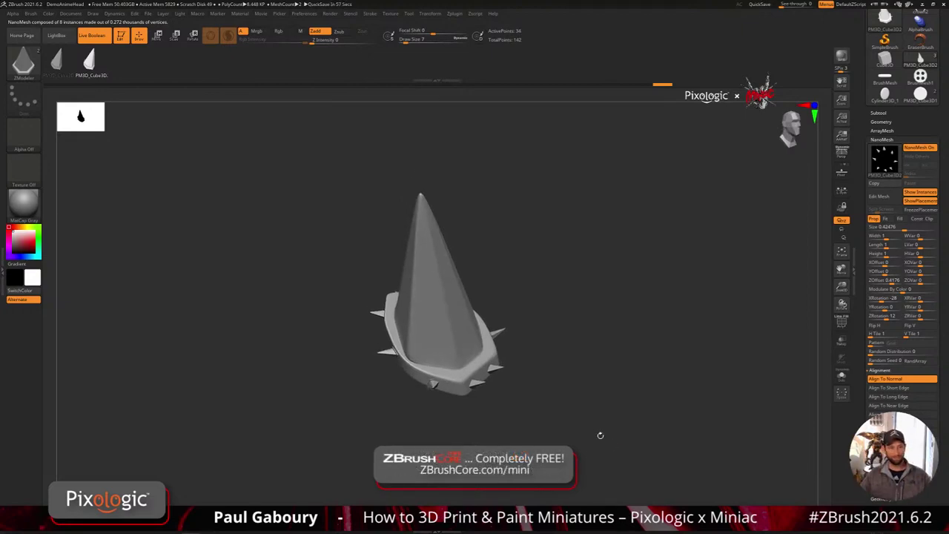
# - Undo all alignment, rotation and offset changes and the NanoMesh insertion around the spike's base
pyautogui.hotkey('ctrl', 'z')
pyautogui.hotkey('ctrl', 'z')
pyautogui.hotkey('ctrl', 'z')
pyautogui.hotkey('ctrl', 'z')
pyautogui.hotkey('ctrl', 'z')
pyautogui.hotkey('ctrl', 'z')
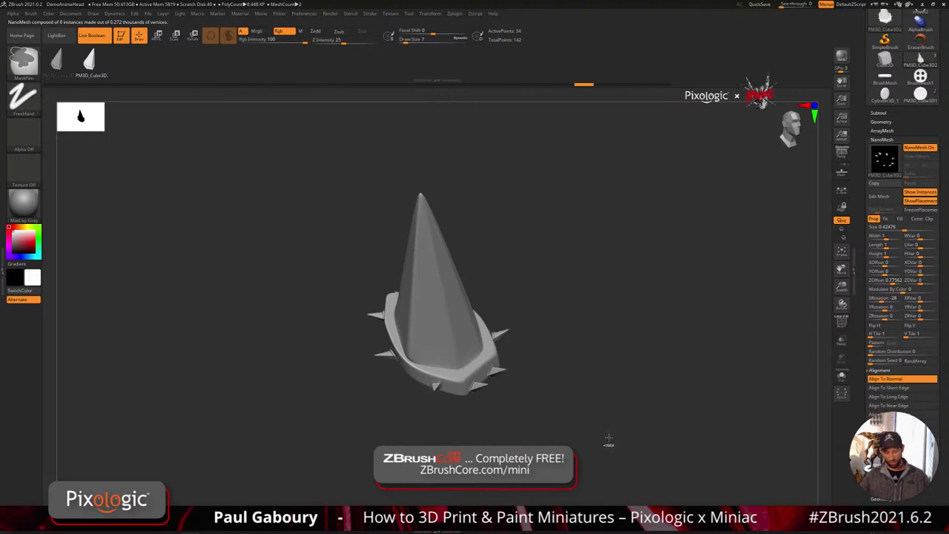
pyautogui.hotkey('ctrl', 'z')
pyautogui.hotkey('ctrl', 'z')
pyautogui.hotkey('ctrl', 'z')
pyautogui.hotkey('ctrl', 'z')
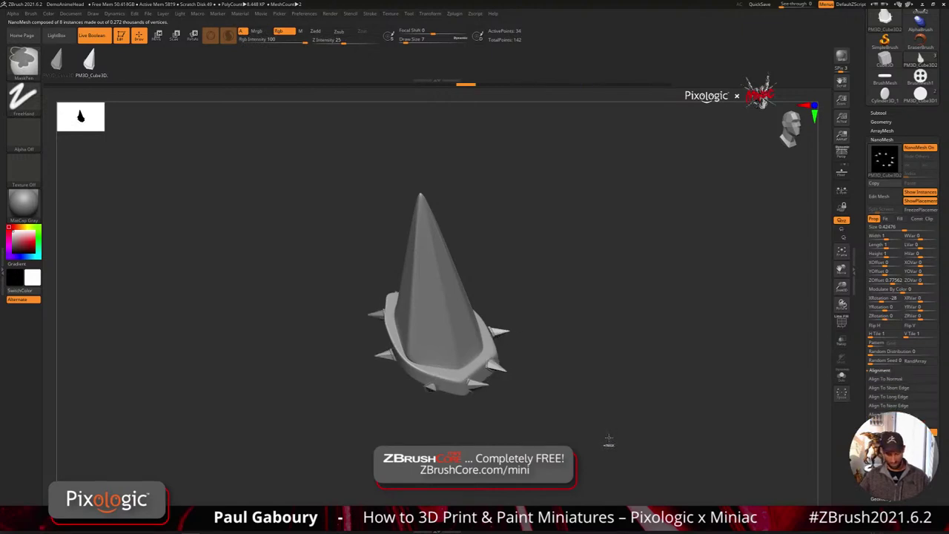
pyautogui.hotkey('ctrl', 'z')
pyautogui.hotkey('ctrl', 'z')
pyautogui.hotkey('ctrl', 'z')
pyautogui.hotkey('ctrl', 'z')
pyautogui.keyDown('ctrl'); pyautogui.moveTo(608, 444); pyautogui.dragTo(519, 415, button='right'); pyautogui.keyUp('ctrl')
pyautogui.hotkey('ctrl', 'z')
pyautogui.hotkey('ctrl', 'z')
pyautogui.hotkey('ctrl', 'z')
# - Turn Array Mesh back on for the spike and show its polyframe
pyautogui.keyDown('shift'); pyautogui.moveTo(518, 415); pyautogui.dragTo(586, 447); pyautogui.keyUp('shift')
pyautogui.click(882, 131)
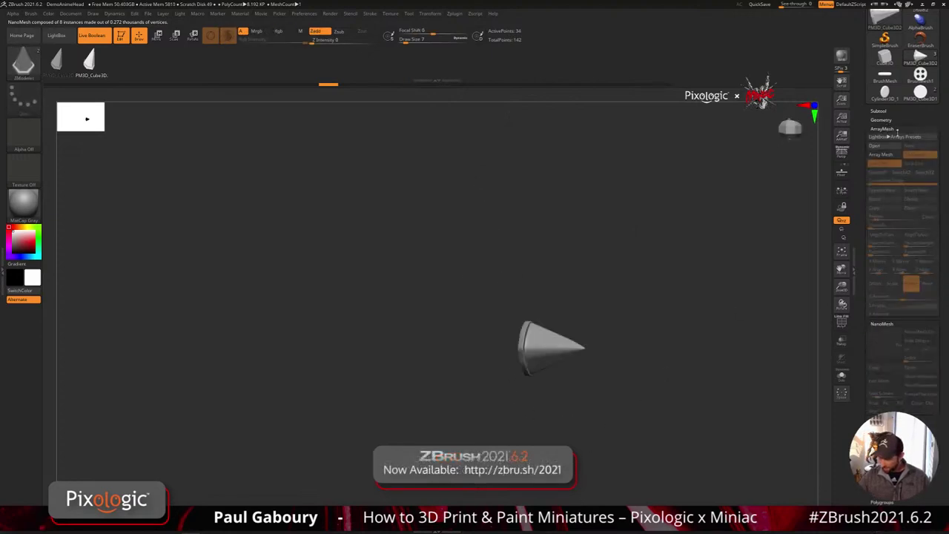
pyautogui.click(883, 154)
pyautogui.moveTo(699, 364); pyautogui.dragTo(614, 385)
pyautogui.keyDown('ctrl'); pyautogui.moveTo(614, 385); pyautogui.dragTo(530, 445, button='right'); pyautogui.keyUp('ctrl')
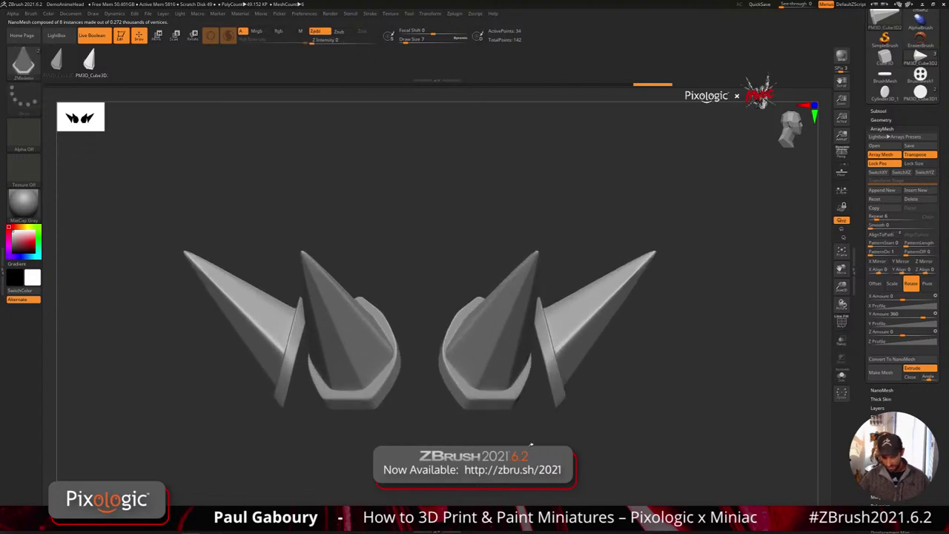
pyautogui.hotkey('shift', 'f')
pyautogui.moveTo(530, 445); pyautogui.dragTo(563, 436)
pyautogui.keyDown('ctrl'); pyautogui.moveTo(562, 436); pyautogui.dragTo(550, 453, button='right'); pyautogui.keyUp('ctrl')
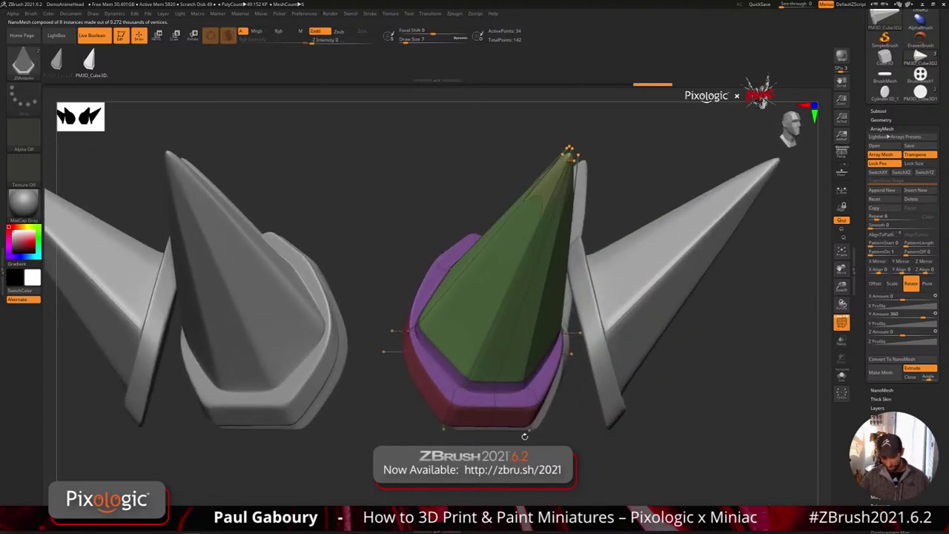
# - Turn off the dynamic subdivision preview and insert an edge loop around the spike's base ring with ZModeler
pyautogui.hotkey('shift', 'd')
pyautogui.moveTo(550, 445); pyautogui.dragTo(586, 386)
pyautogui.keyDown('ctrl'); pyautogui.moveTo(586, 386); pyautogui.dragTo(558, 408, button='right'); pyautogui.keyUp('ctrl')
pyautogui.press('b')
pyautogui.press('z')
pyautogui.press('m')
pyautogui.press('space')
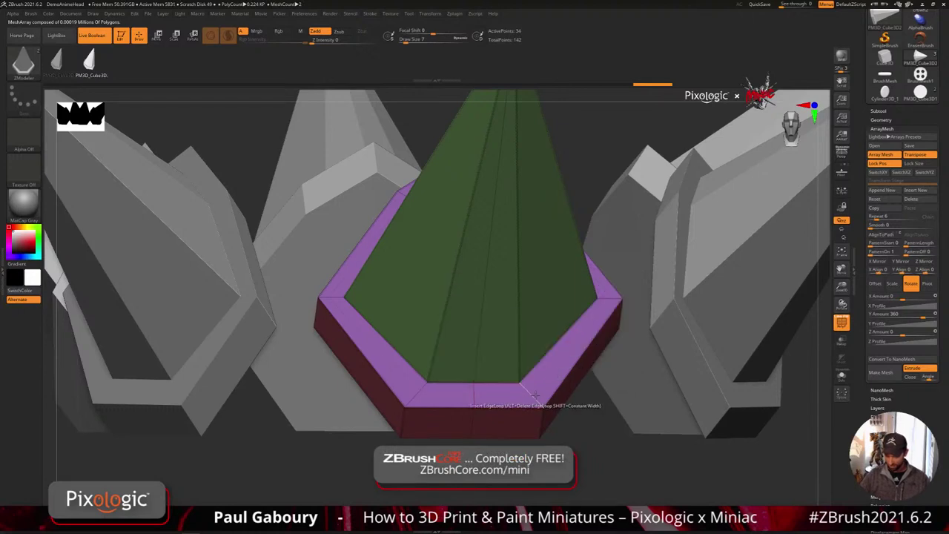
# - QMesh the inner polyloop of the base ring to cut a groove around the spike, and preview the array smoothed
pyautogui.press('space')
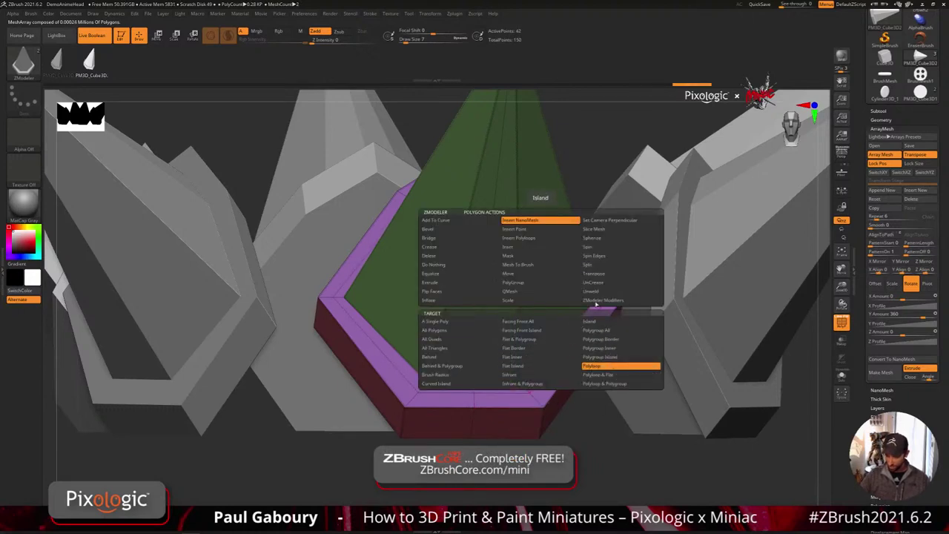
pyautogui.click(533, 291)
pyautogui.click(610, 361)
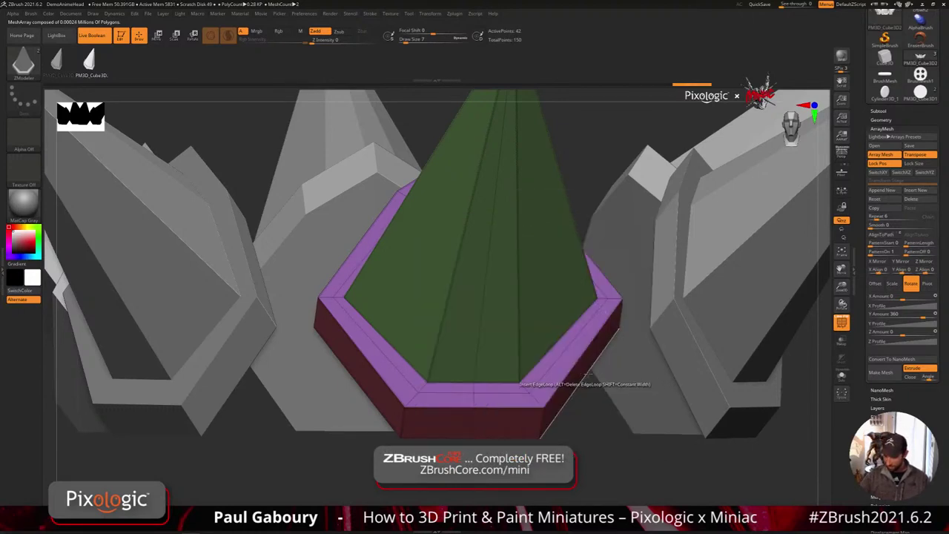
pyautogui.moveTo(646, 384); pyautogui.dragTo(686, 383)
pyautogui.moveTo(525, 387); pyautogui.dragTo(556, 377)
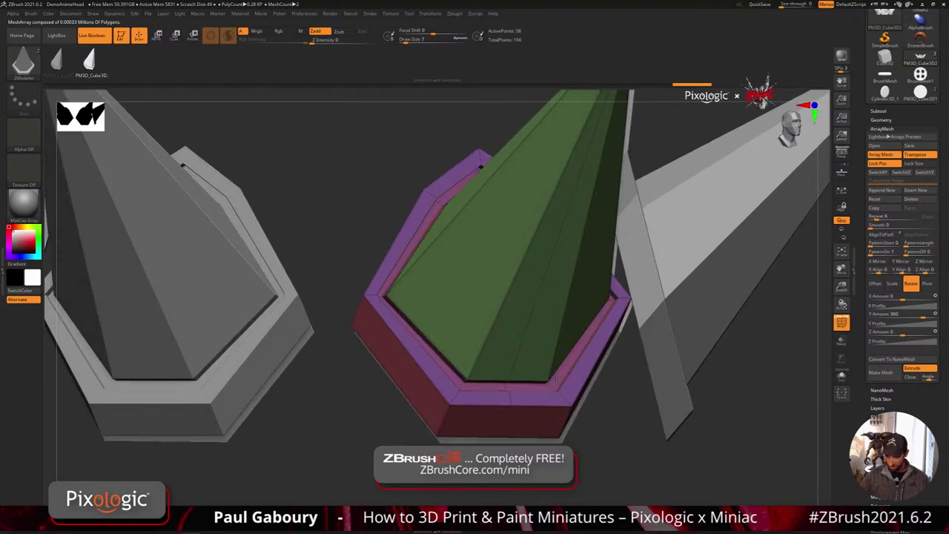
pyautogui.press('f')
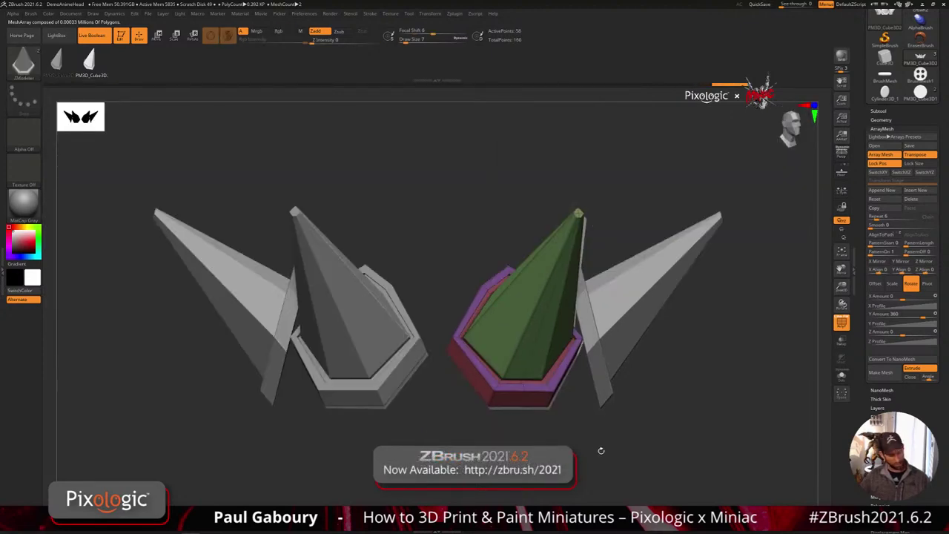
pyautogui.moveTo(599, 449); pyautogui.dragTo(577, 440, button='right')
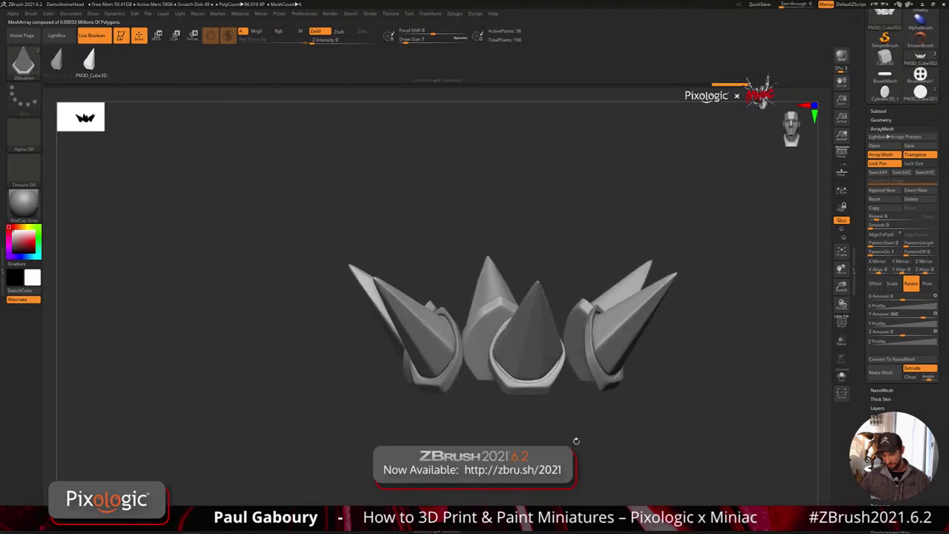
# - Set the ZModeler edge action to Crease with the EdgeLoop Complete target and crease edge loops on the spike and base ring
pyautogui.keyDown('ctrl'); pyautogui.moveTo(554, 370); pyautogui.dragTo(591, 433, button='right'); pyautogui.keyUp('ctrl')
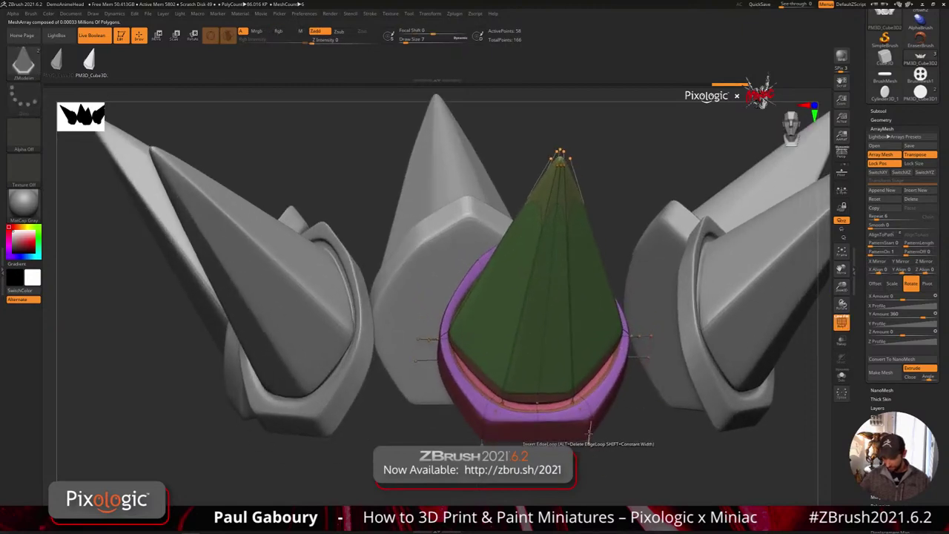
pyautogui.press('space')
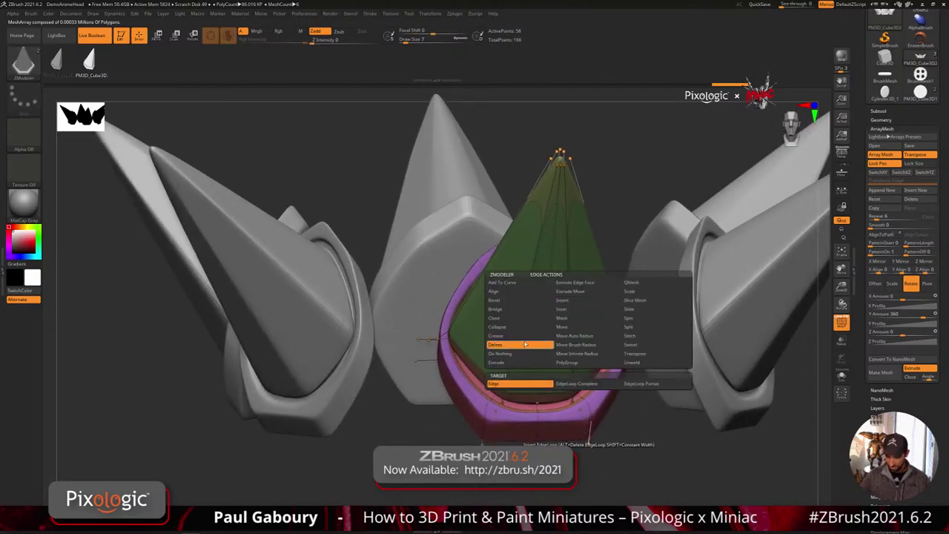
pyautogui.click(519, 336)
pyautogui.click(524, 394)
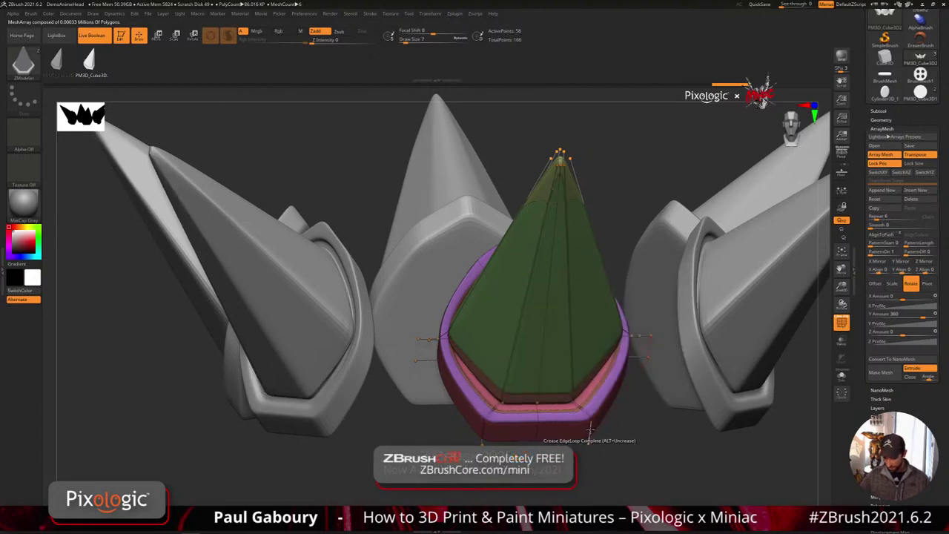
pyautogui.moveTo(524, 394); pyautogui.dragTo(517, 369, button='right')
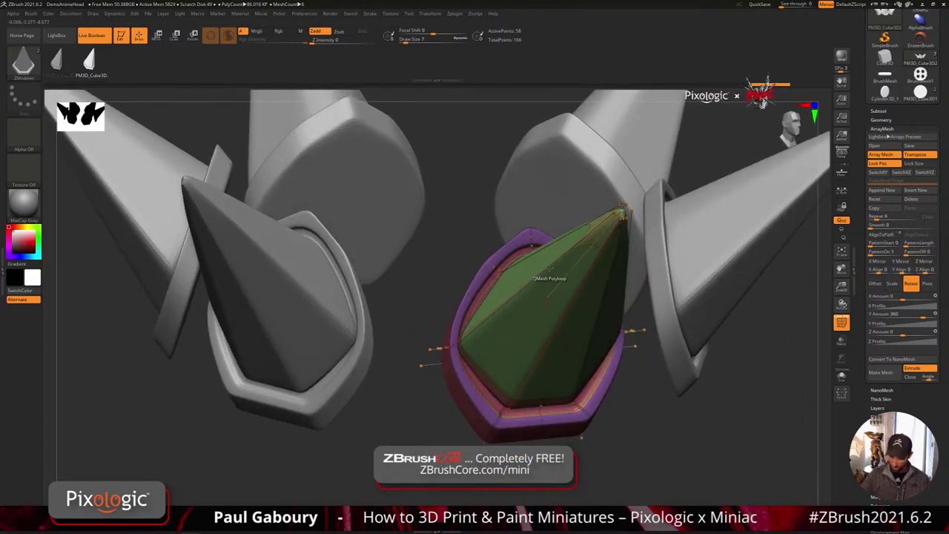
pyautogui.moveTo(442, 357); pyautogui.dragTo(479, 351, button='right')
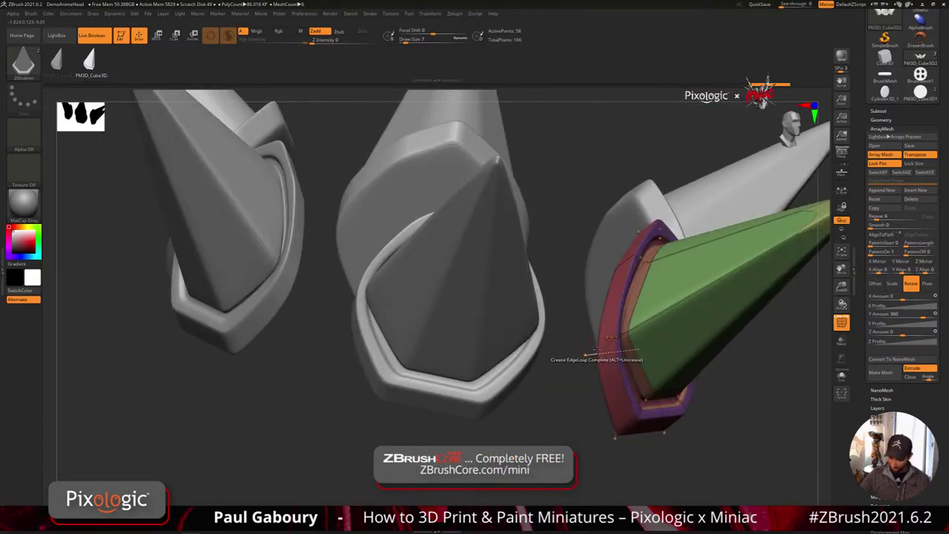
# - Crease further edge loops on the spike and its base, comparing the unsmoothed and smoothed array
pyautogui.hotkey('shift', 'd')
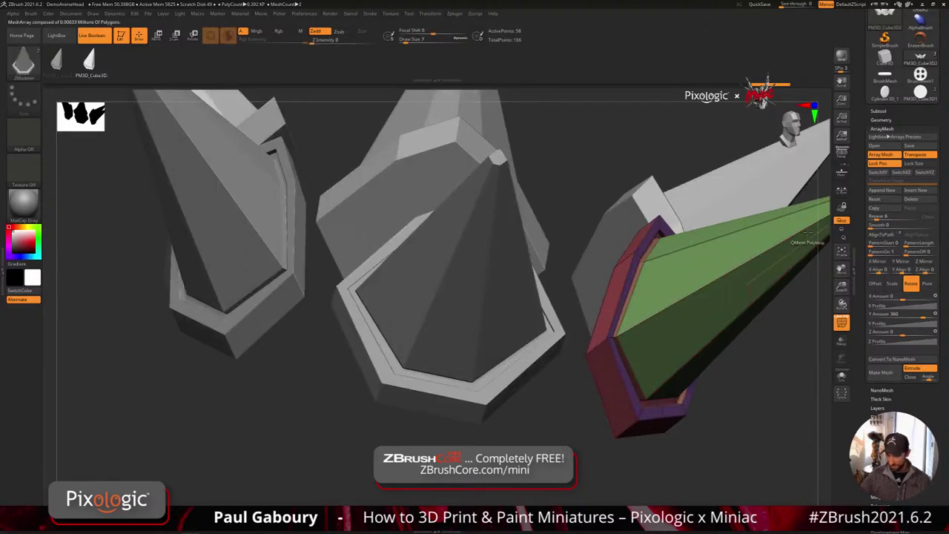
pyautogui.moveTo(808, 233); pyautogui.dragTo(614, 313, button='right')
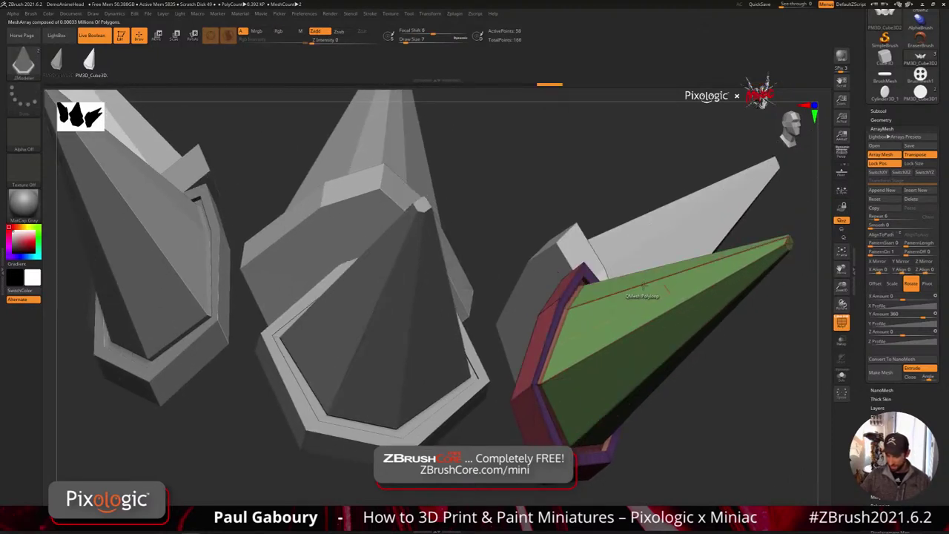
pyautogui.click(683, 302)
pyautogui.press('d')
pyautogui.moveTo(724, 434)
pyautogui.keyDown('ctrl'); pyautogui.mouseDown(button='right')
pyautogui.moveTo(688, 404)
pyautogui.moveTo(572, 411)
pyautogui.moveTo(601, 436)
pyautogui.moveTo(533, 410)
pyautogui.mouseUp(button='right'); pyautogui.keyUp('ctrl')
pyautogui.hotkey('shift', 'f')
pyautogui.hotkey('shift', 'f')
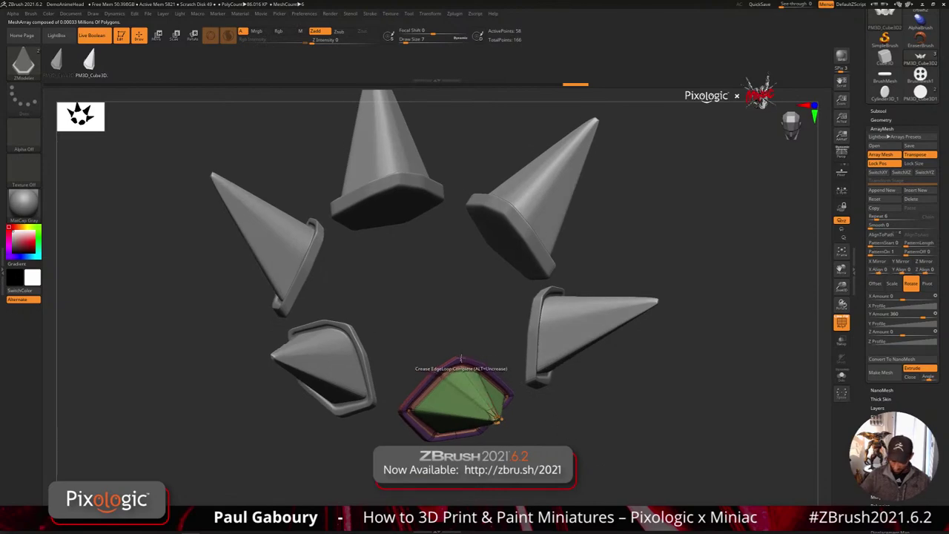
pyautogui.moveTo(461, 359)
pyautogui.mouseDown(button='right')
pyautogui.moveTo(458, 380)
pyautogui.moveTo(462, 359)
pyautogui.moveTo(493, 419)
pyautogui.moveTo(544, 396)
pyautogui.moveTo(509, 371)
pyautogui.mouseUp(button='right')
pyautogui.click(454, 343)
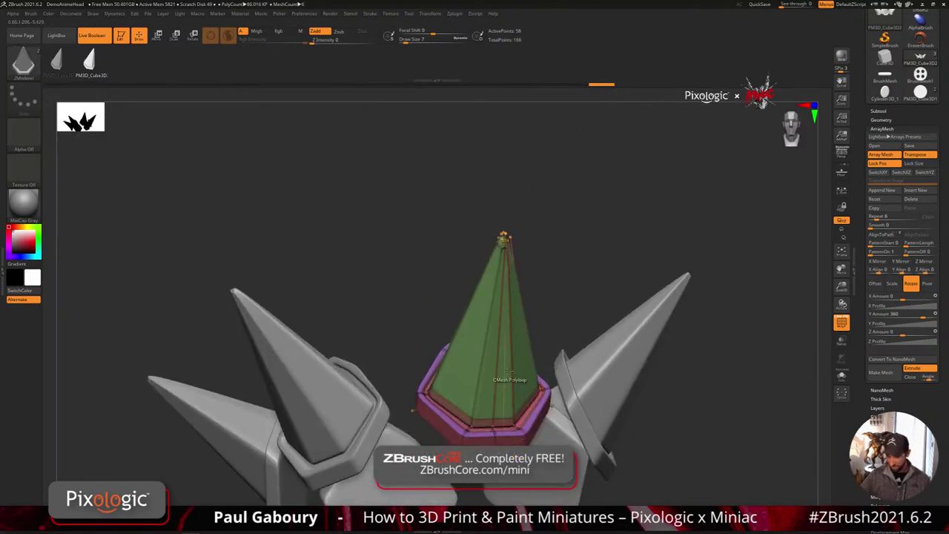
# - Apply Crease All to the spike mesh and check the smoothed array with the polyframe off and on
pyautogui.press('shift')
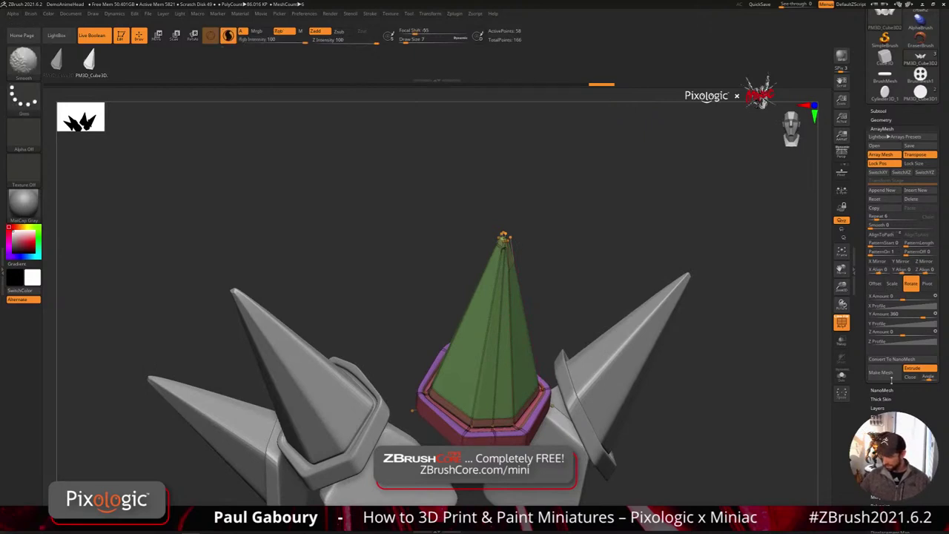
pyautogui.click(886, 120)
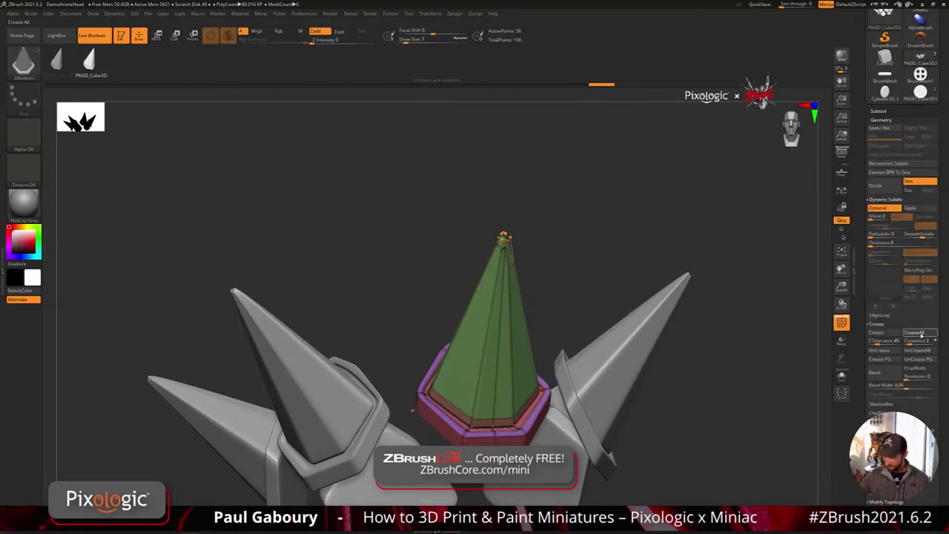
pyautogui.press('f')
pyautogui.hotkey('shift', 'f')
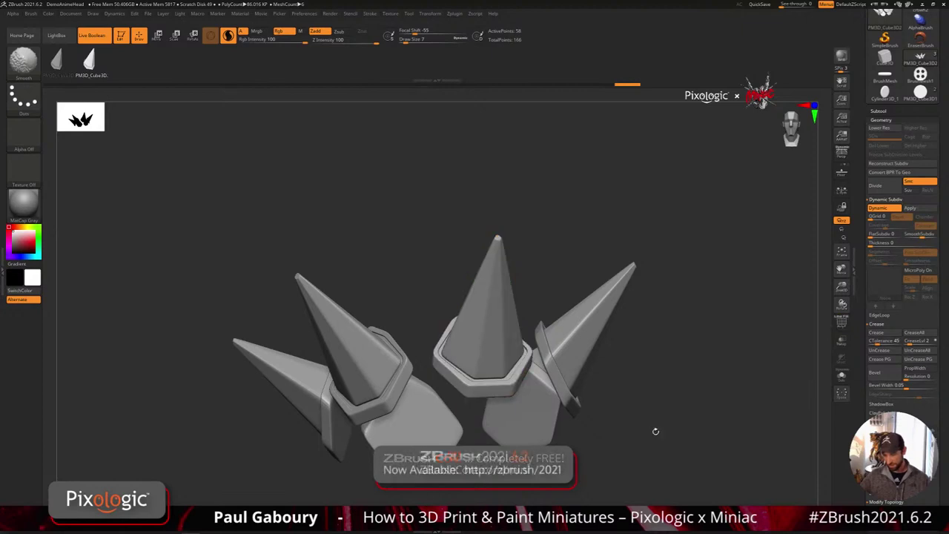
pyautogui.moveTo(656, 431)
pyautogui.keyDown('alt'); pyautogui.mouseDown()
pyautogui.moveTo(615, 403)
pyautogui.moveTo(595, 437)
pyautogui.moveTo(643, 455)
pyautogui.moveTo(587, 445)
pyautogui.mouseUp(); pyautogui.keyUp('alt')
pyautogui.press('f')
pyautogui.hotkey('shift', 'f')
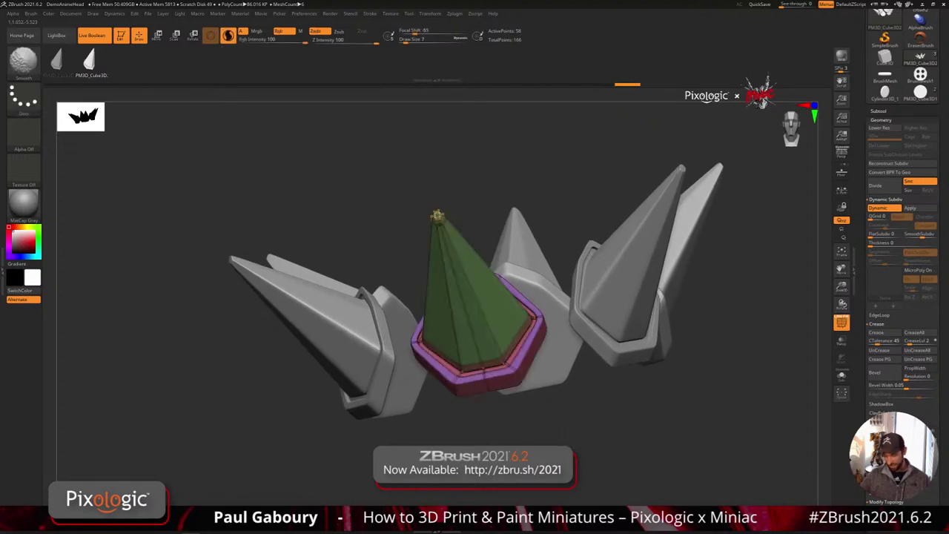
# - Turn off dynamic subdivision and isolate the base ring by hiding the spike and the groove
pyautogui.keyDown('ctrl'); pyautogui.moveTo(509, 359); pyautogui.dragTo(526, 384, button='right'); pyautogui.keyUp('ctrl')
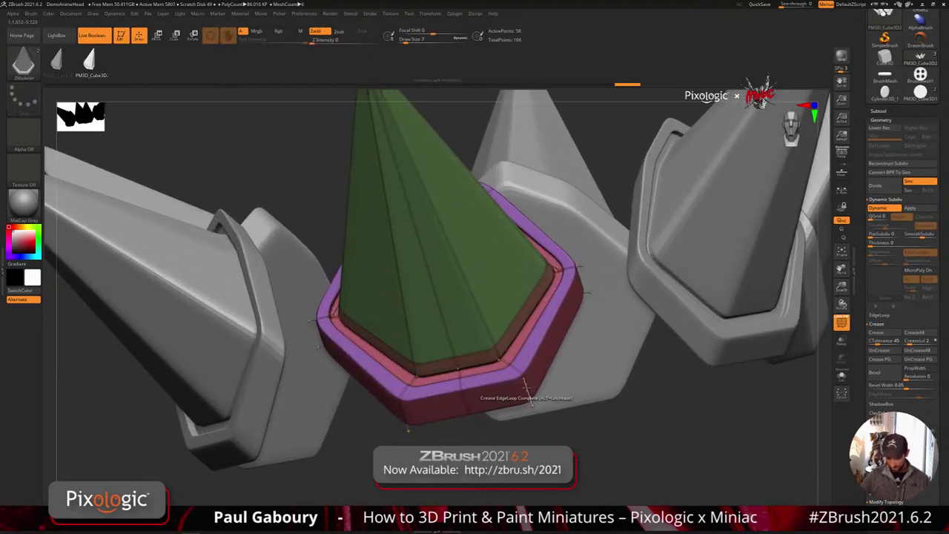
pyautogui.hotkey('shift', 'd')
pyautogui.keyDown('ctrl'); pyautogui.keyDown('shift'); pyautogui.click(532, 385); pyautogui.keyUp('shift'); pyautogui.keyUp('ctrl')
pyautogui.keyDown('ctrl'); pyautogui.moveTo(562, 423); pyautogui.dragTo(555, 446, button='right'); pyautogui.keyUp('ctrl')
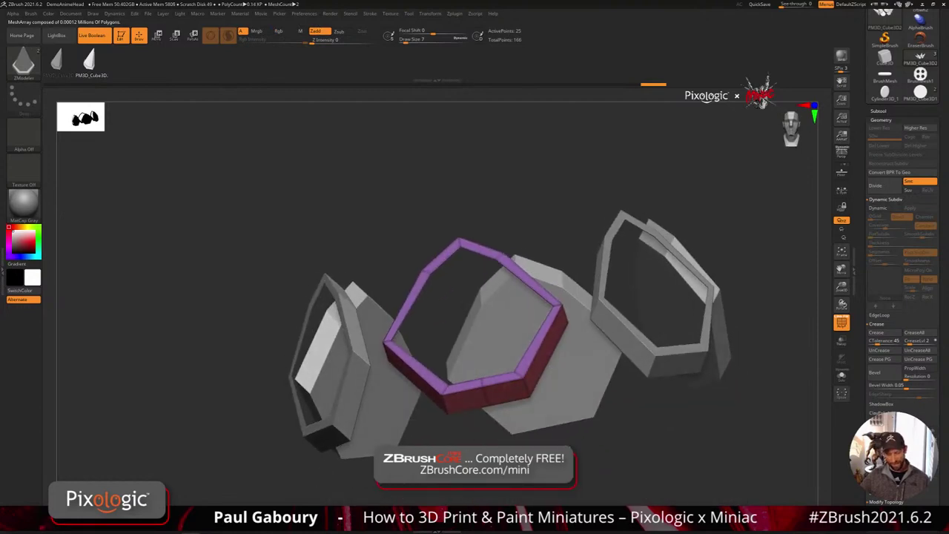
# - Select the ExtrudeProfile2 brush and frame the isolated ring's borders with curves using Frame Mesh set to Border
pyautogui.press('b')
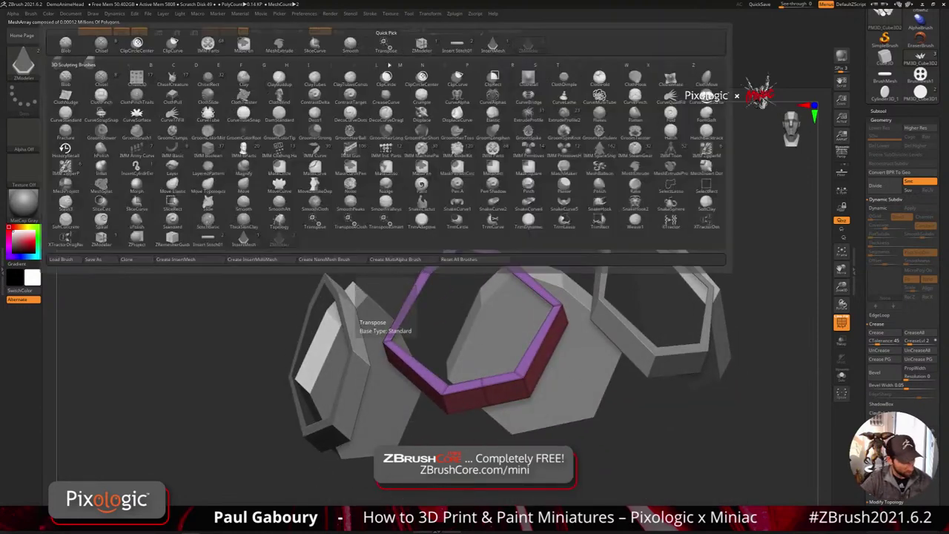
pyautogui.press('e')
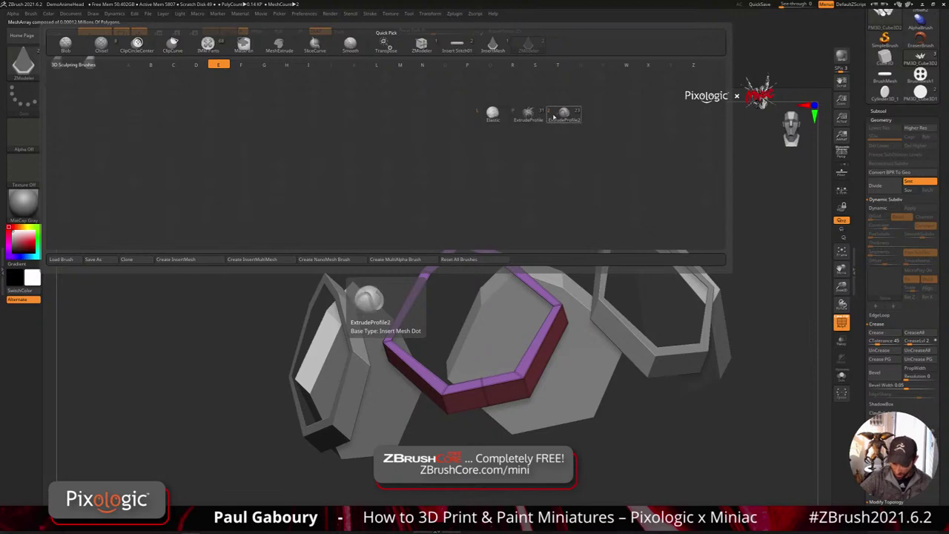
pyautogui.click(562, 115)
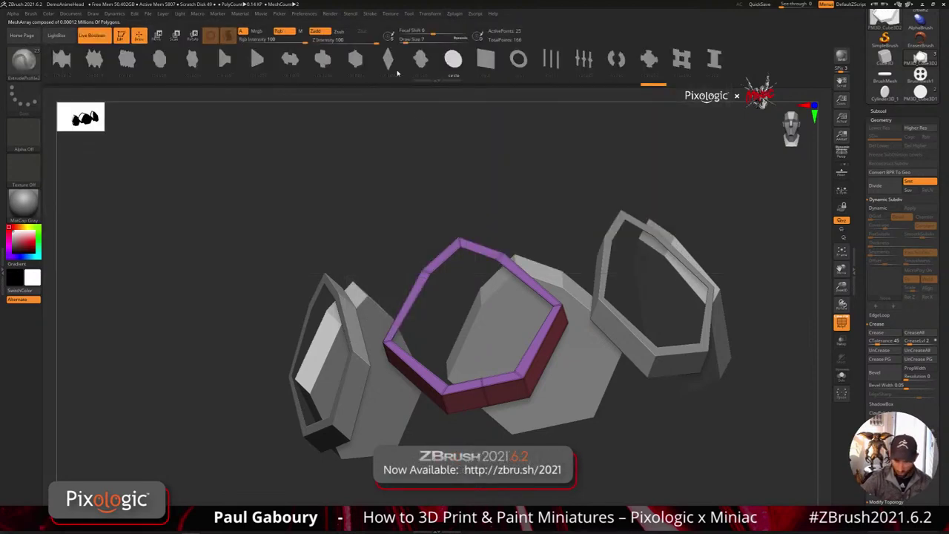
pyautogui.click(409, 14)
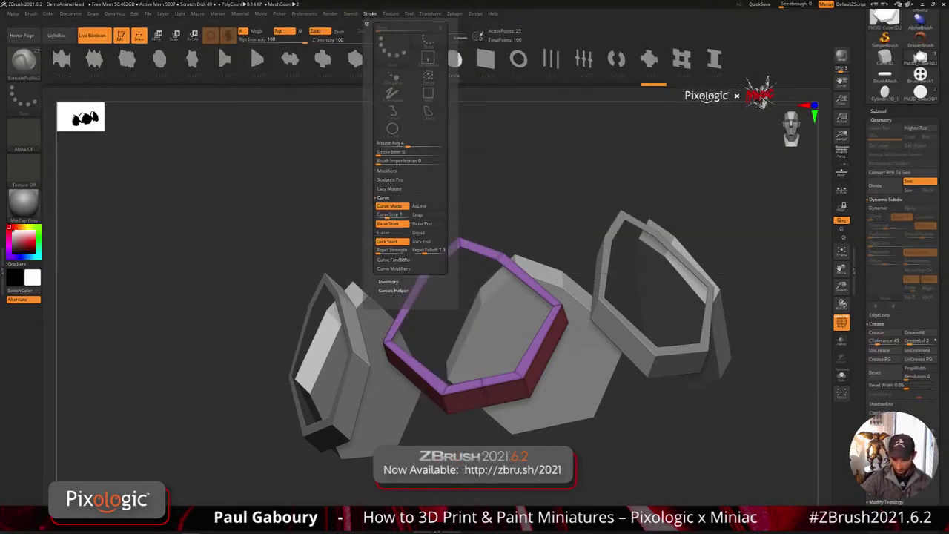
pyautogui.click(402, 259)
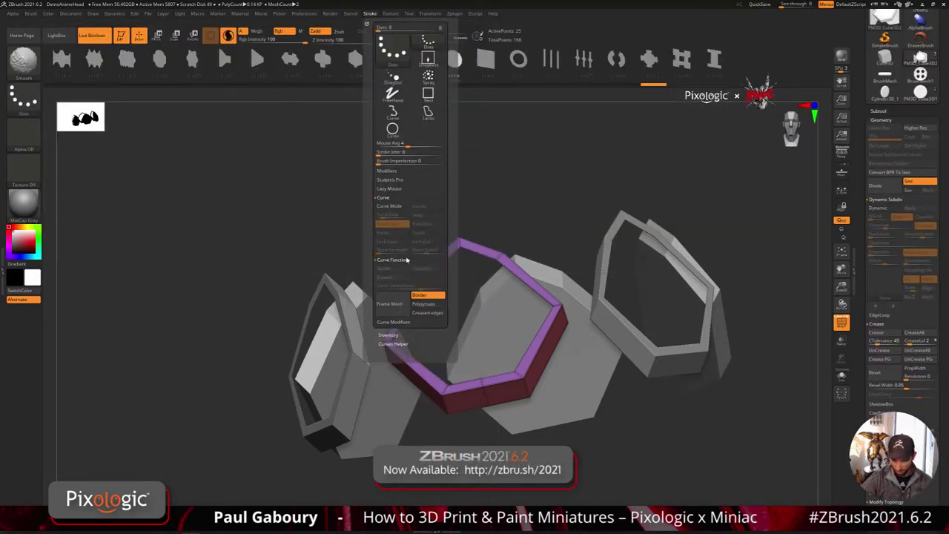
pyautogui.click(400, 312)
# - Unhide the whole spike, set the draw size to 128 and apply the circle profile along the ring's curve
pyautogui.click(557, 413)
pyautogui.click(527, 353)
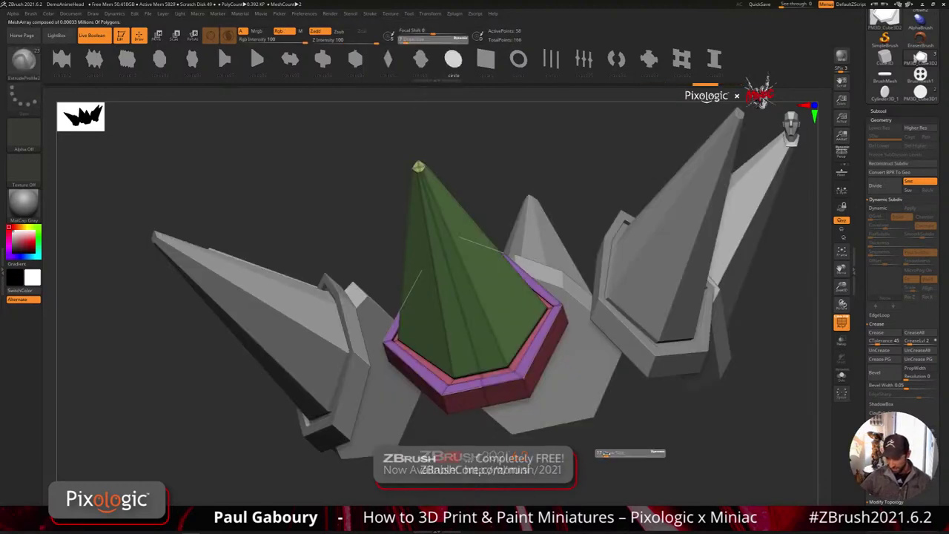
pyautogui.moveTo(621, 455); pyautogui.dragTo(623, 455)
pyautogui.click(539, 342)
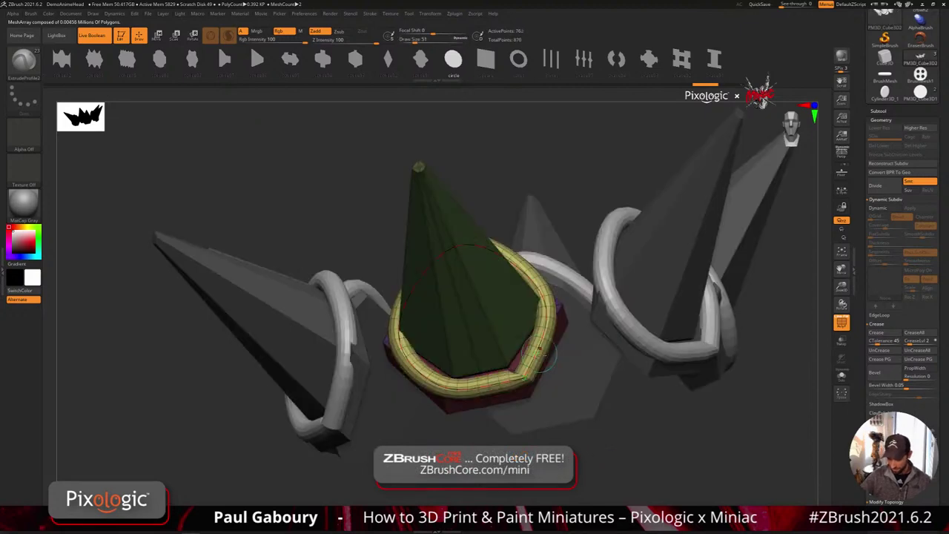
pyautogui.moveTo(606, 458)
pyautogui.keyDown('ctrl'); pyautogui.mouseDown(button='right')
pyautogui.moveTo(590, 464)
pyautogui.moveTo(585, 454)
pyautogui.mouseUp(button='right'); pyautogui.keyUp('ctrl')
pyautogui.hotkey('ctrl', 'z')
pyautogui.hotkey('ctrl', 'shift', 'z')
pyautogui.moveTo(558, 424)
pyautogui.mouseDown(button='right')
pyautogui.moveTo(598, 428)
pyautogui.moveTo(608, 413)
pyautogui.moveTo(586, 372)
pyautogui.mouseUp(button='right')
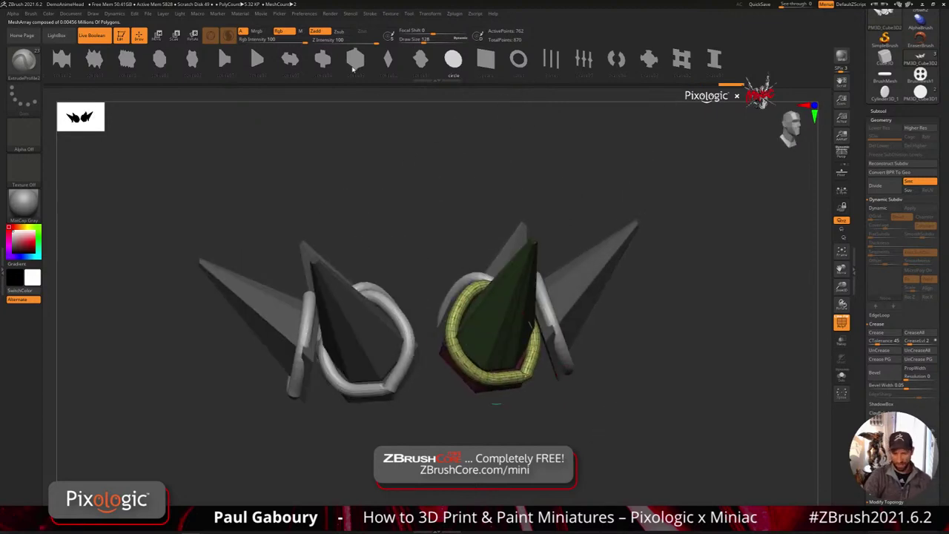
# - Switch the extrude profile to scribe05, apply it to the ring's curve and view the trim across the array
pyautogui.click(290, 60)
pyautogui.click(474, 362)
pyautogui.moveTo(592, 420); pyautogui.dragTo(586, 431, button='right')
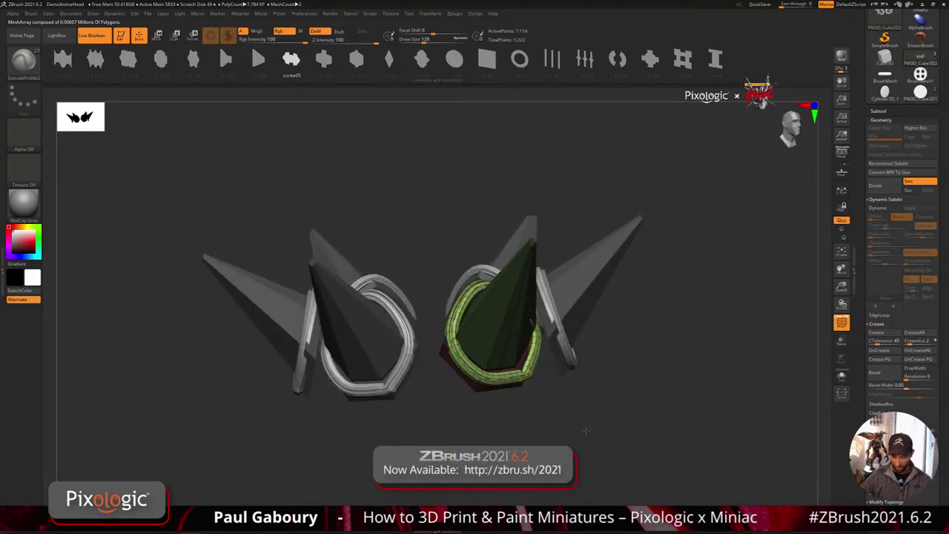
pyautogui.moveTo(585, 430)
pyautogui.mouseDown()
pyautogui.moveTo(595, 443)
pyautogui.moveTo(583, 447)
pyautogui.moveTo(594, 435)
pyautogui.mouseUp()
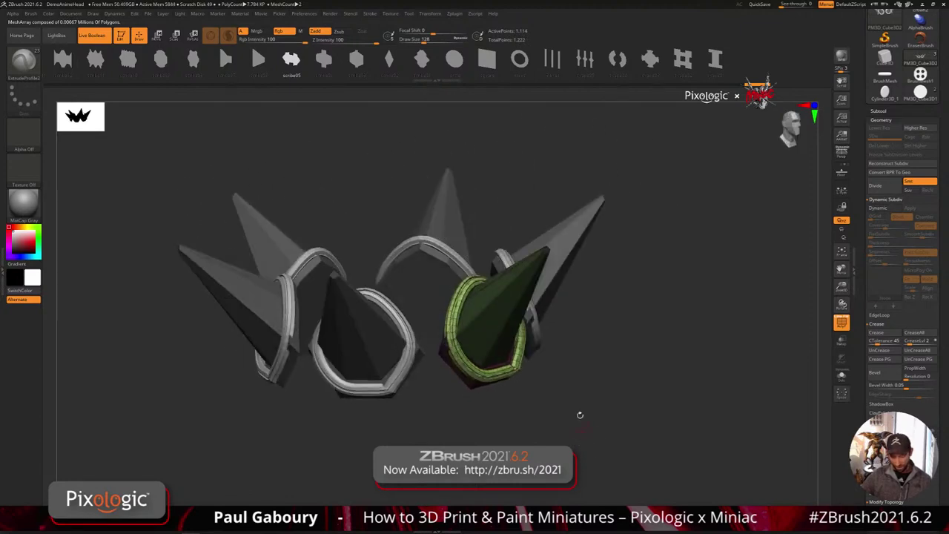
pyautogui.moveTo(548, 433)
pyautogui.keyDown('ctrl'); pyautogui.mouseDown(button='right')
pyautogui.moveTo(602, 432)
pyautogui.moveTo(598, 422)
pyautogui.mouseUp(button='right'); pyautogui.keyUp('ctrl')
pyautogui.moveTo(618, 453); pyautogui.dragTo(595, 439, button='right')
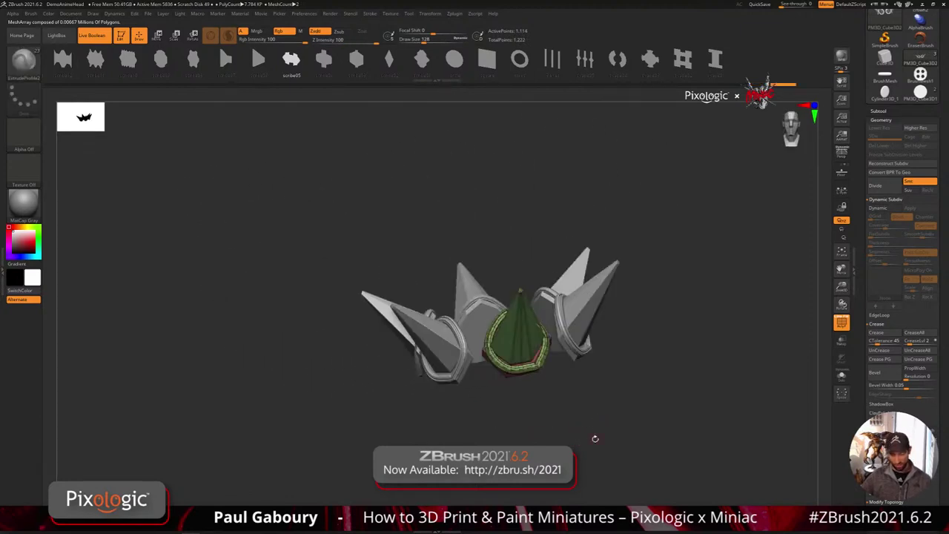
# - Undo the scribe05 trim extrusion on the base ring and restore the complete plain spike
pyautogui.press('shift')
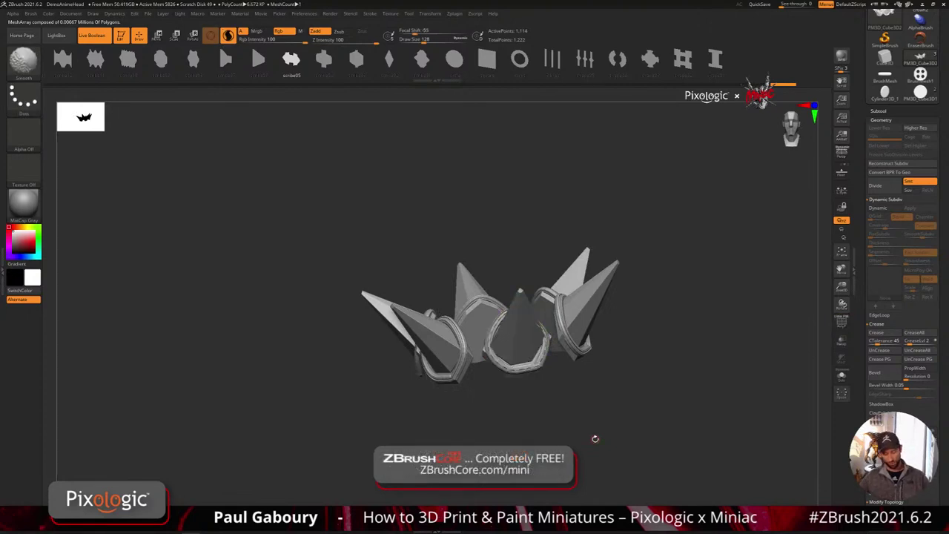
pyautogui.hotkey('ctrl', 'z')
pyautogui.hotkey('ctrl', 'z')
pyautogui.hotkey('ctrl', 'z')
pyautogui.hotkey('ctrl', 'z')
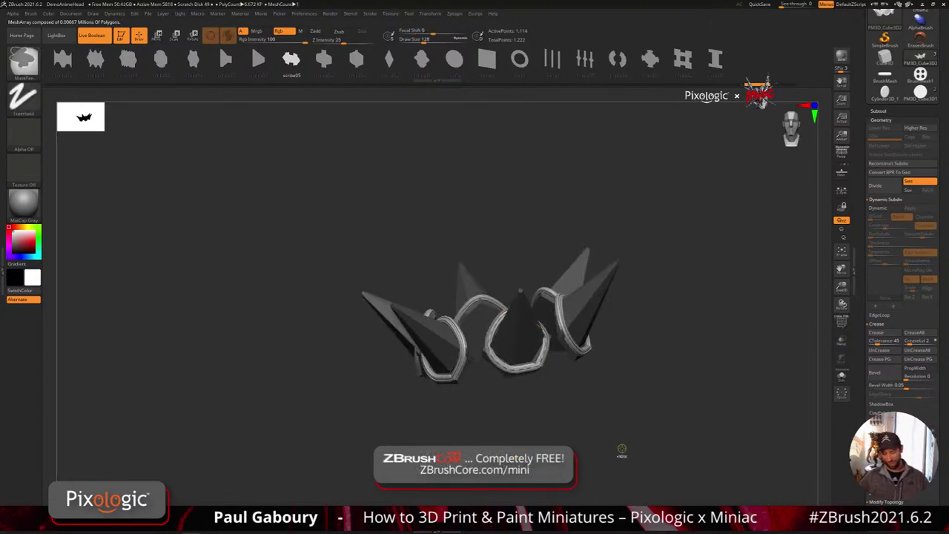
pyautogui.keyDown('ctrl'); pyautogui.keyDown('shift'); pyautogui.click(629, 450); pyautogui.keyUp('shift'); pyautogui.keyUp('ctrl')
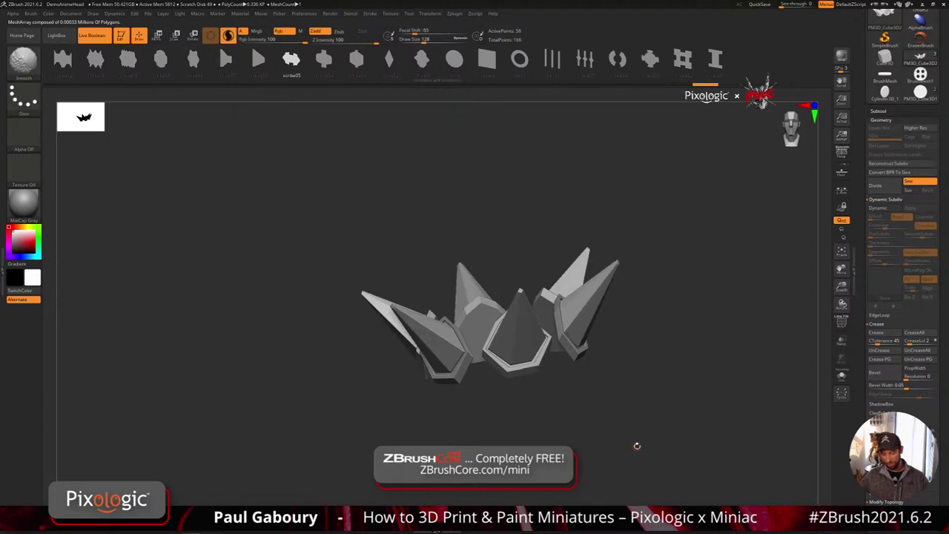
# - Turn on the polyframe display and duplicate the arrayed spike subtool
pyautogui.hotkey('shift', 'f')
pyautogui.click(879, 112)
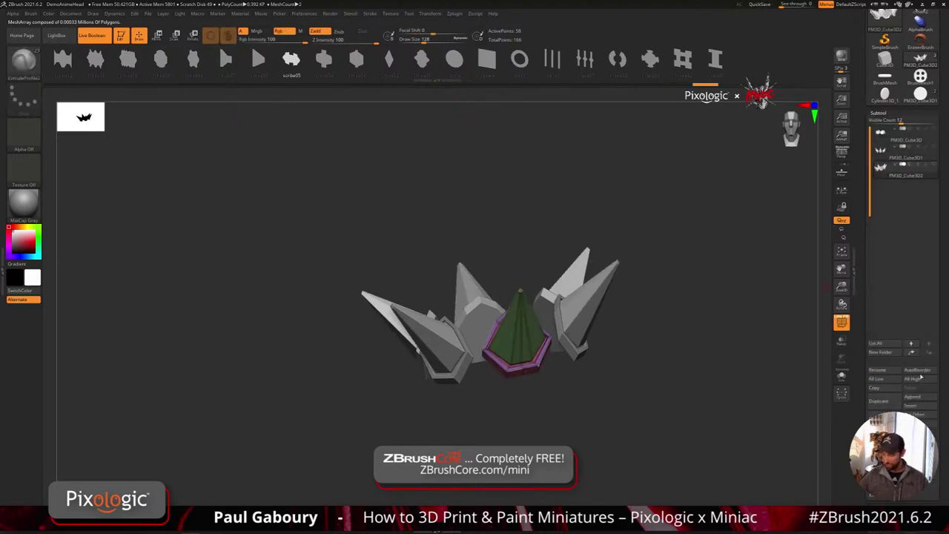
pyautogui.click(881, 401)
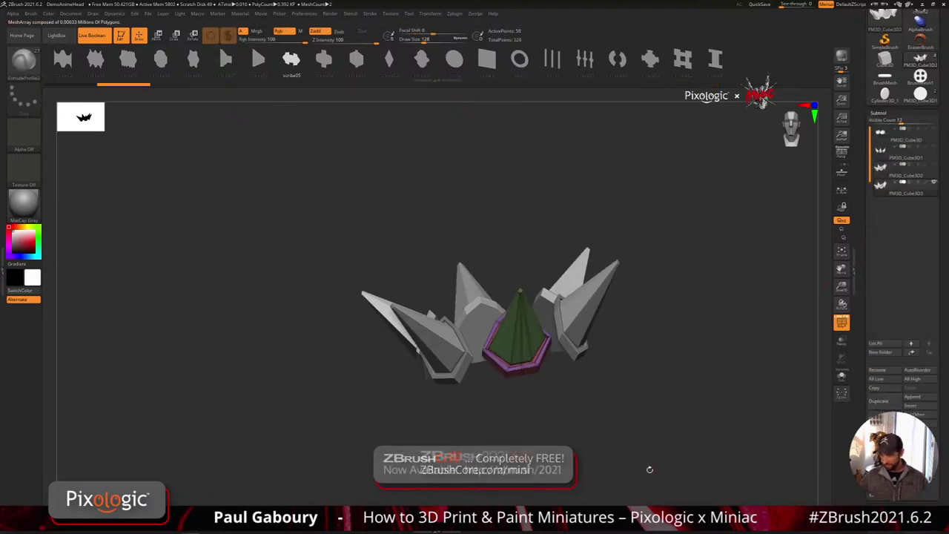
# - Turn on dynamic subdivision for the duplicated spike, apply it as real geometry and divide the mesh once more
pyautogui.scroll(-10, 914, 371)
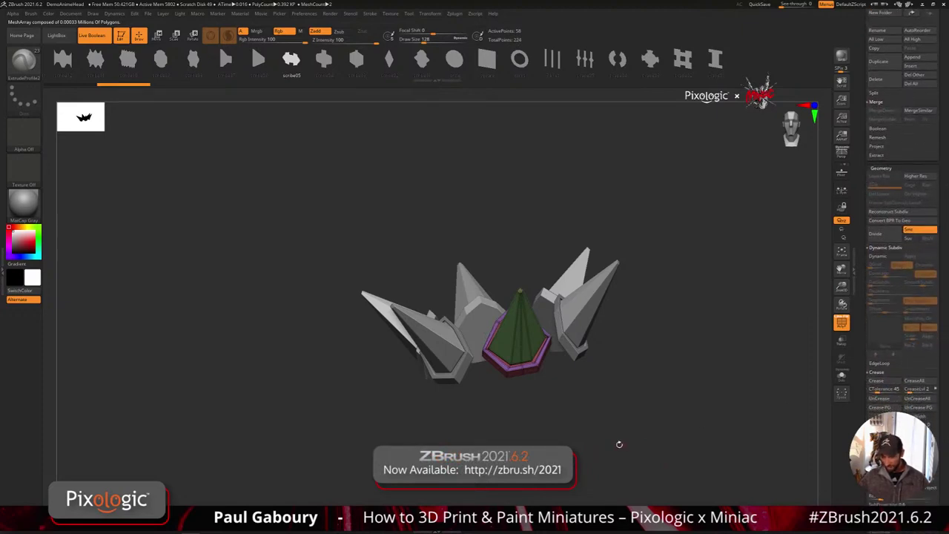
pyautogui.hotkey('shift', 'd')
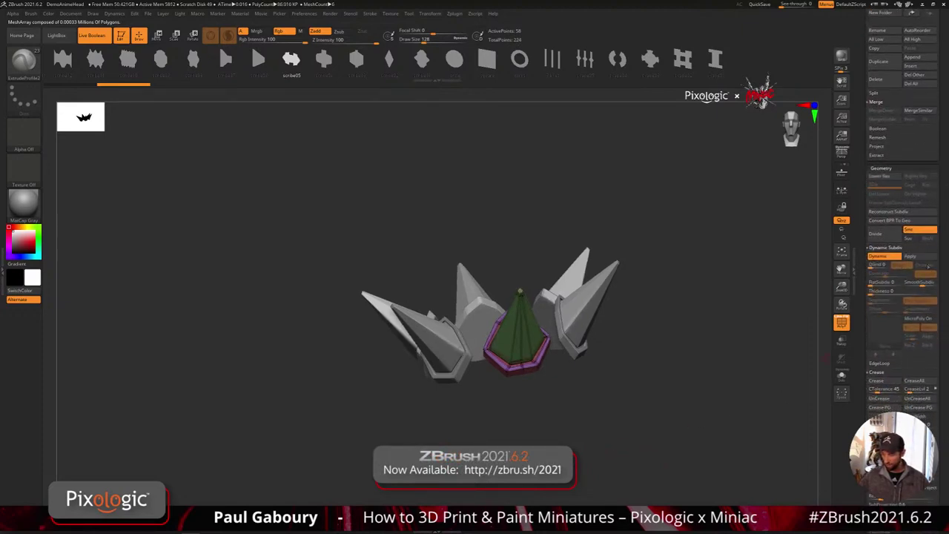
pyautogui.click(922, 256)
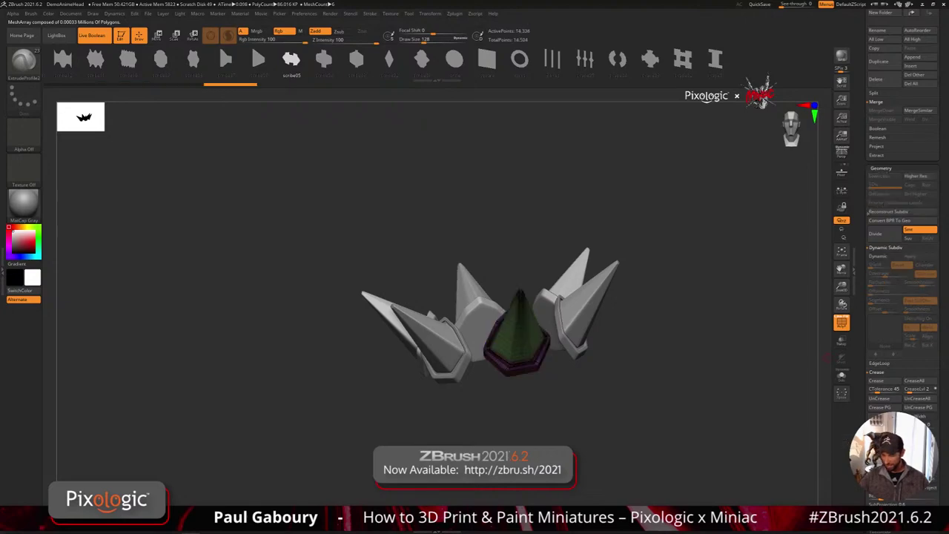
pyautogui.press('f')
pyautogui.moveTo(607, 446)
pyautogui.mouseDown()
pyautogui.moveTo(602, 466)
pyautogui.moveTo(586, 408)
pyautogui.mouseUp()
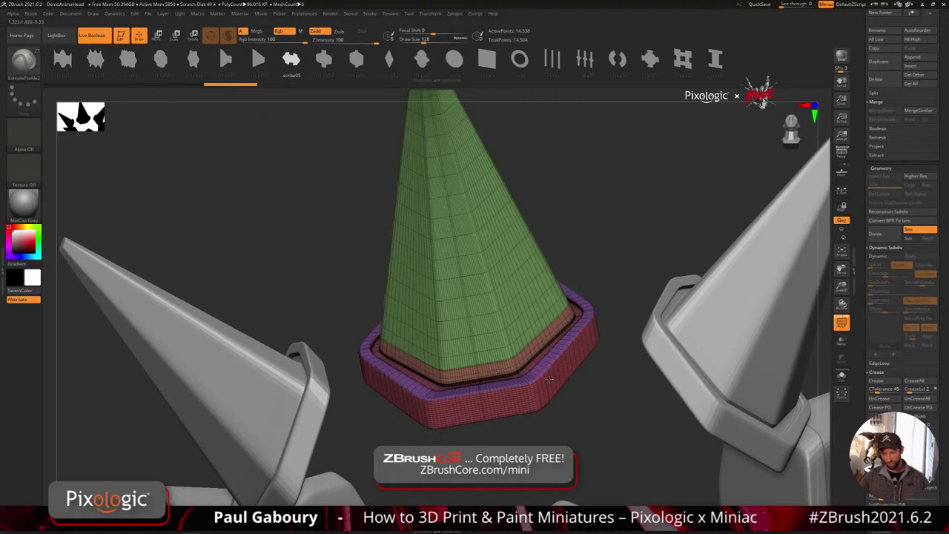
pyautogui.press('ctrl')
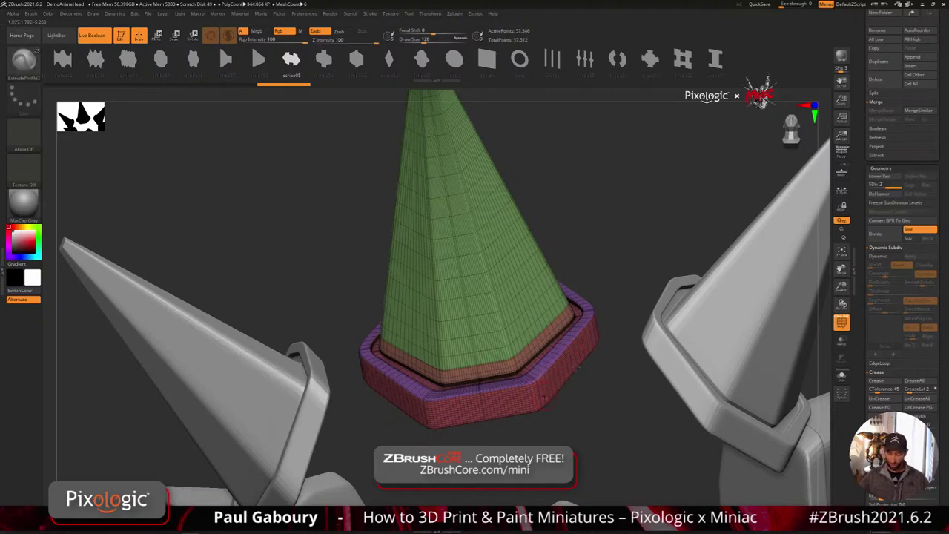
# - Isolate the duplicate's base ring and delete its lower subdivision levels and the hidden spike geometry
pyautogui.keyDown('ctrl'); pyautogui.moveTo(579, 365); pyautogui.dragTo(551, 333, button='right'); pyautogui.keyUp('ctrl')
pyautogui.keyDown('ctrl'); pyautogui.keyDown('shift'); pyautogui.click(565, 361); pyautogui.keyUp('shift'); pyautogui.keyUp('ctrl')
pyautogui.moveTo(944, 486); pyautogui.dragTo(945, 384)
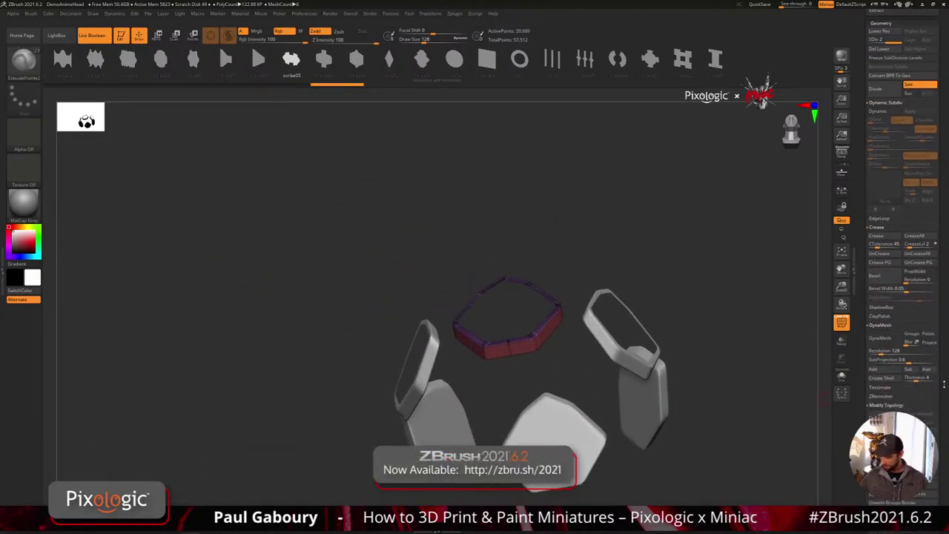
pyautogui.scroll(-2, 897, 385)
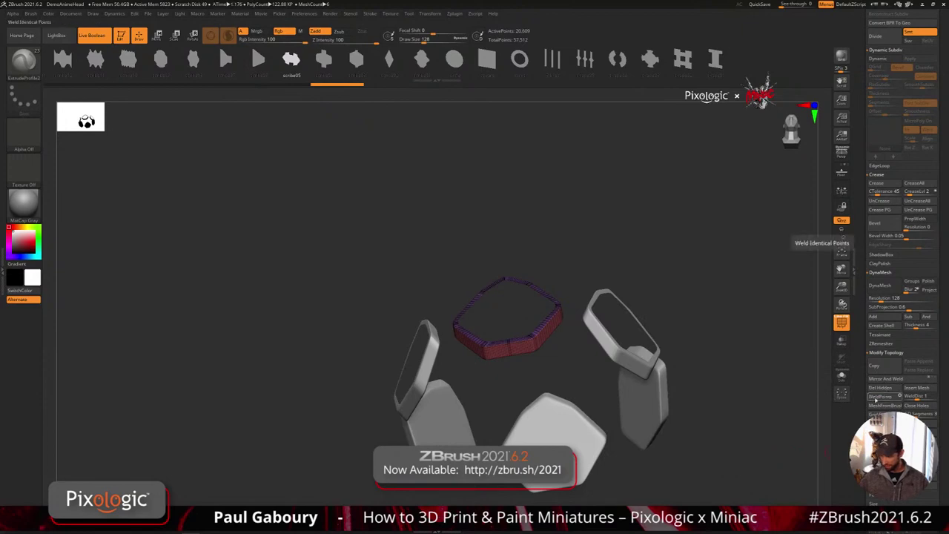
pyautogui.scroll(7, 890, 334)
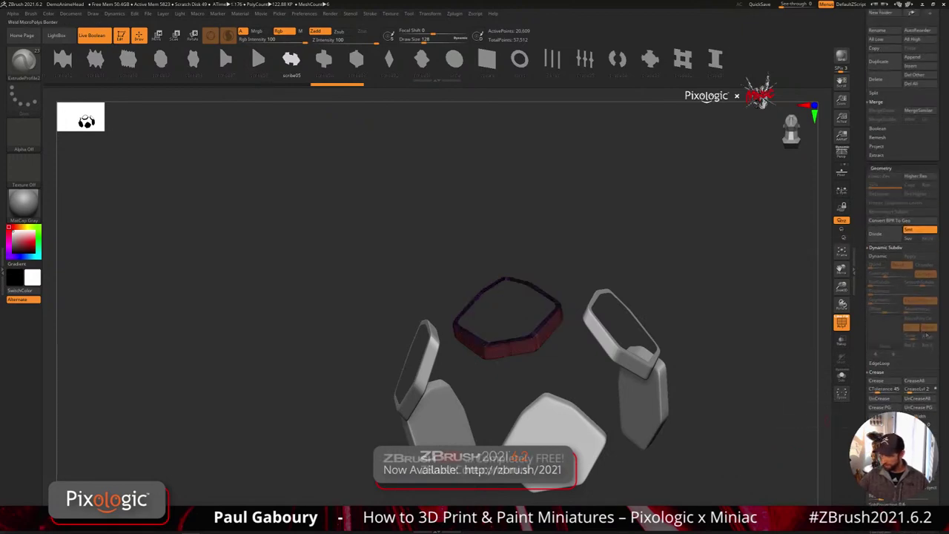
pyautogui.scroll(-5, 891, 206)
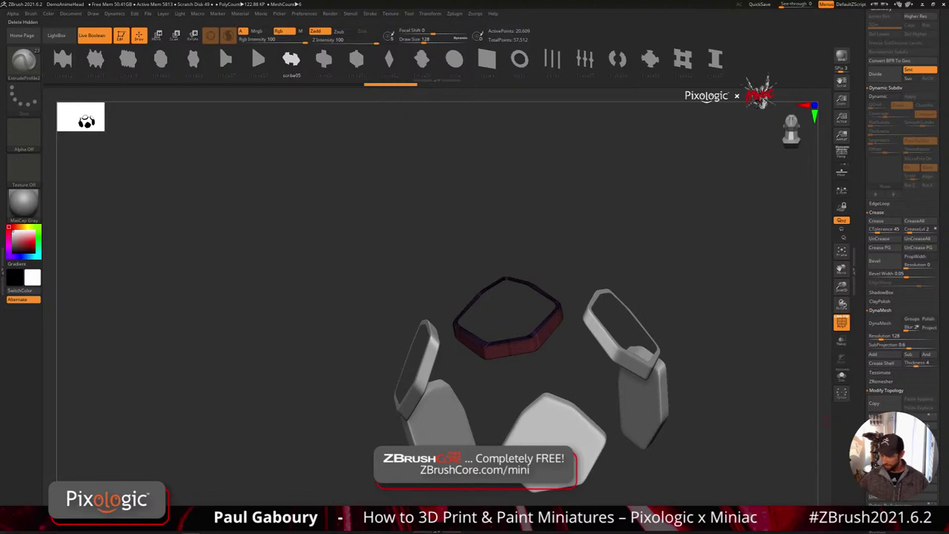
# - Frame the ring with a curve along its polygroup edge using Frame Mesh set to Polygroups only
pyautogui.moveTo(704, 455)
pyautogui.mouseDown(button='right')
pyautogui.moveTo(601, 391)
pyautogui.moveTo(602, 417)
pyautogui.moveTo(537, 371)
pyautogui.mouseUp(button='right')
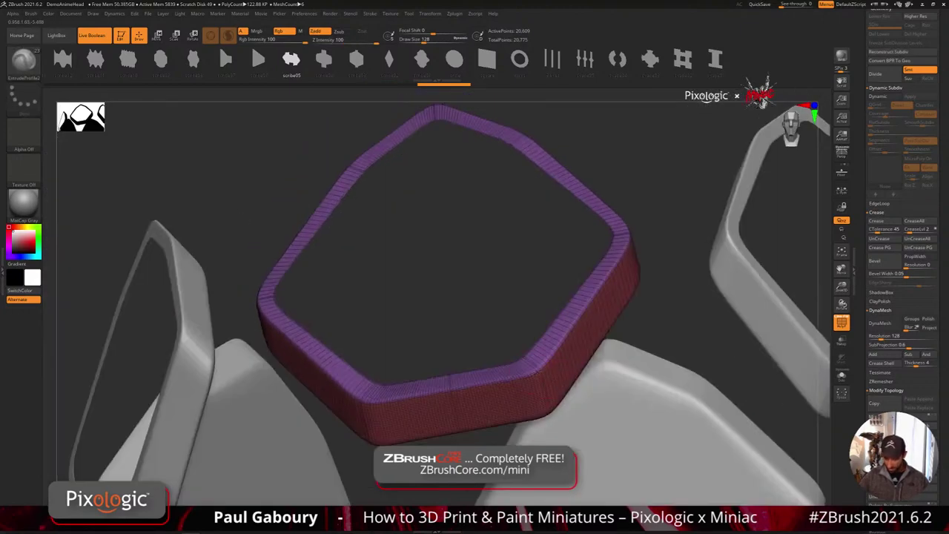
pyautogui.keyDown('alt'); pyautogui.moveTo(594, 290); pyautogui.dragTo(527, 293, button='right'); pyautogui.keyUp('alt')
pyautogui.moveTo(413, 92)
pyautogui.mouseDown(button='right')
pyautogui.moveTo(415, 77)
pyautogui.moveTo(424, 86)
pyautogui.mouseUp(button='right')
pyautogui.click(370, 14)
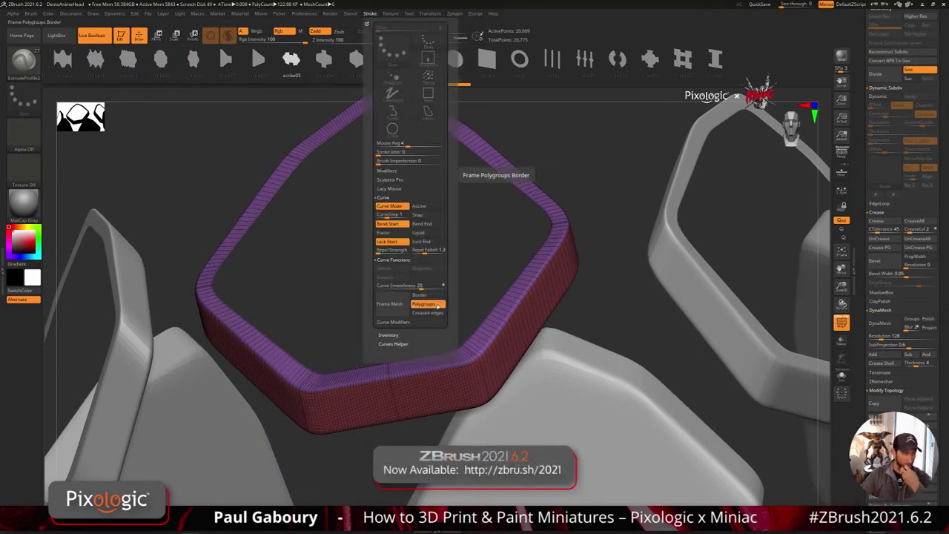
pyautogui.click(398, 307)
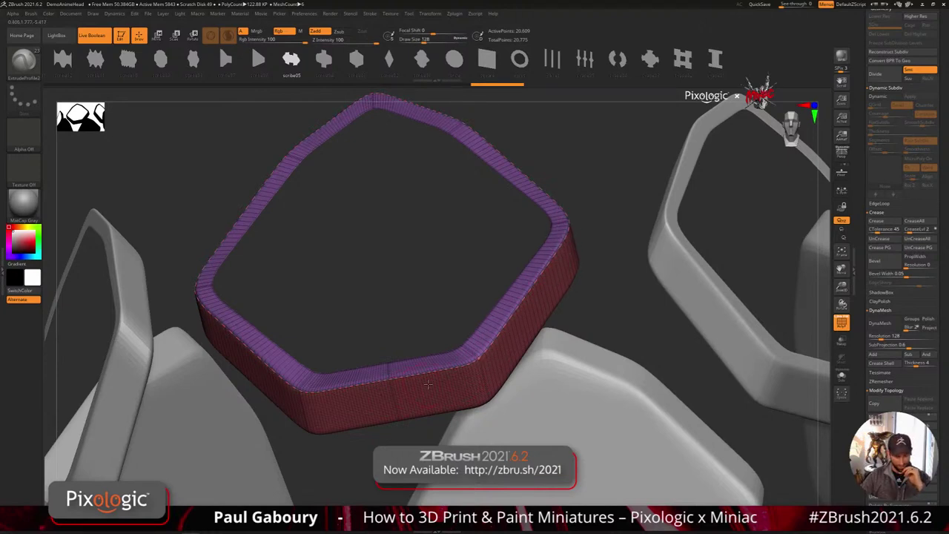
# - Apply the scribe05 profile along the ring's polygroup curve with the draw size reduced to about 68
pyautogui.press('[')
pyautogui.press('[')
pyautogui.press('[')
pyautogui.press('[')
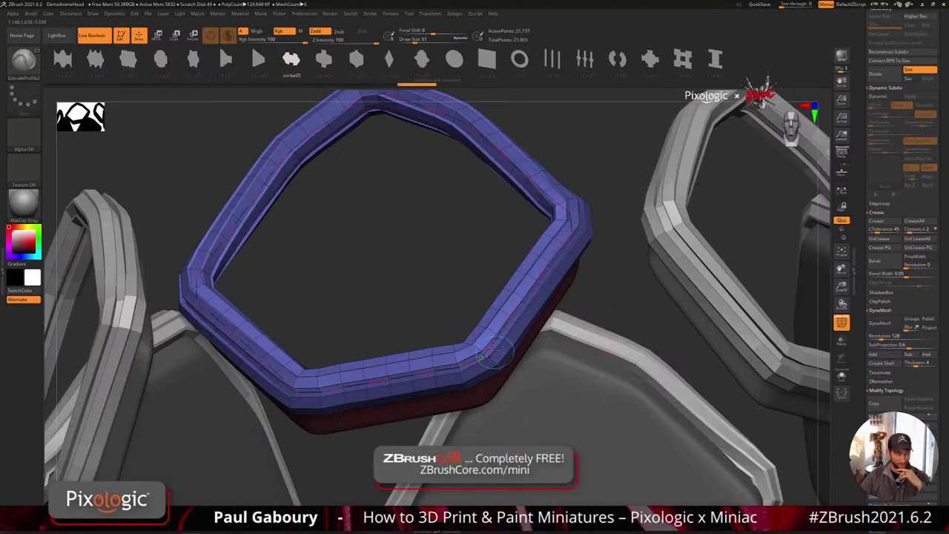
pyautogui.press('s')
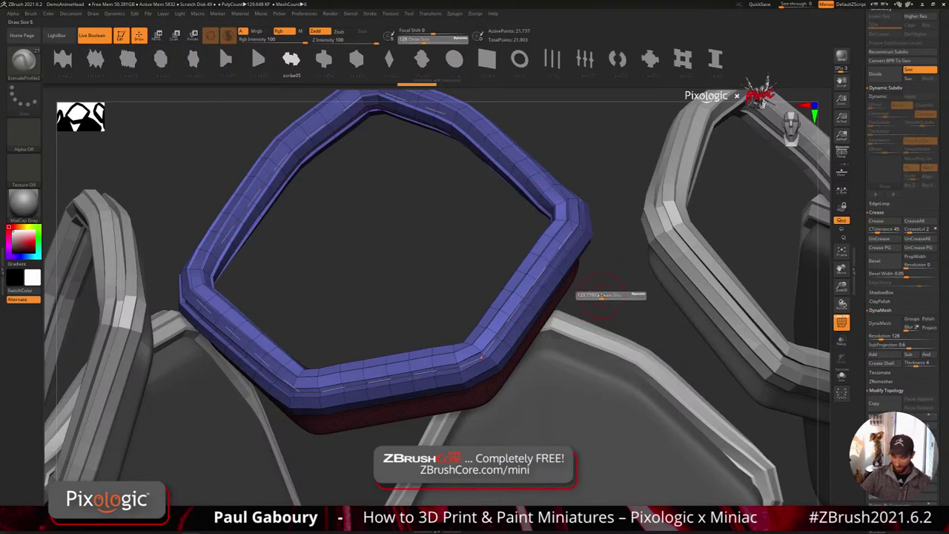
pyautogui.moveTo(597, 295); pyautogui.dragTo(596, 296)
pyautogui.click(532, 289)
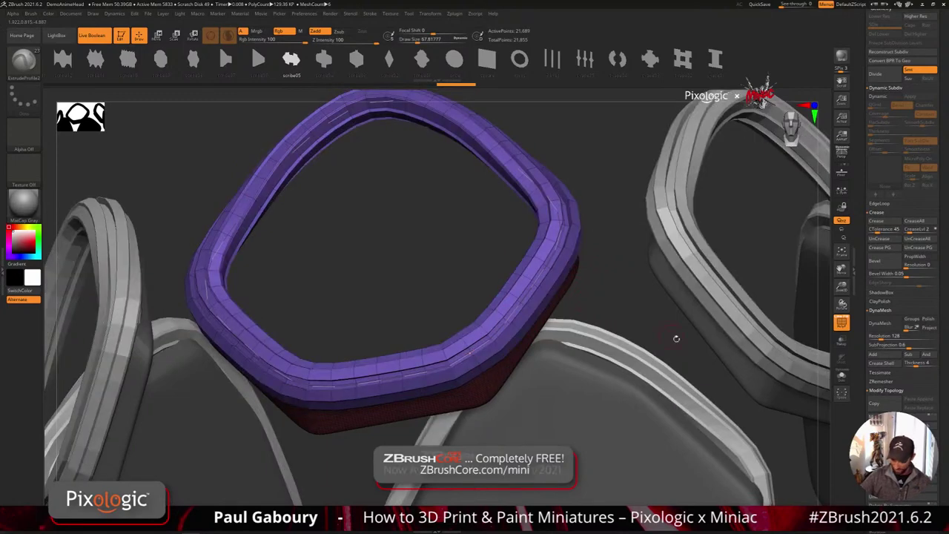
# - Make the original PM3D_Cube3D2 spike subtool visible again and view the trim around the spikes' bases
pyautogui.keyDown('ctrl'); pyautogui.moveTo(675, 337); pyautogui.dragTo(562, 310, button='right'); pyautogui.keyUp('ctrl')
pyautogui.moveTo(563, 310); pyautogui.dragTo(573, 380)
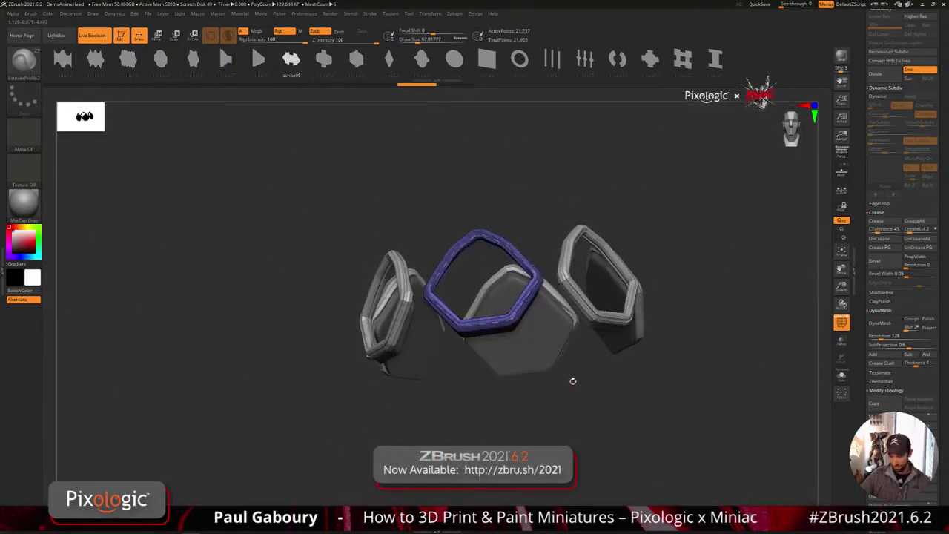
pyautogui.moveTo(942, 230); pyautogui.dragTo(940, 353)
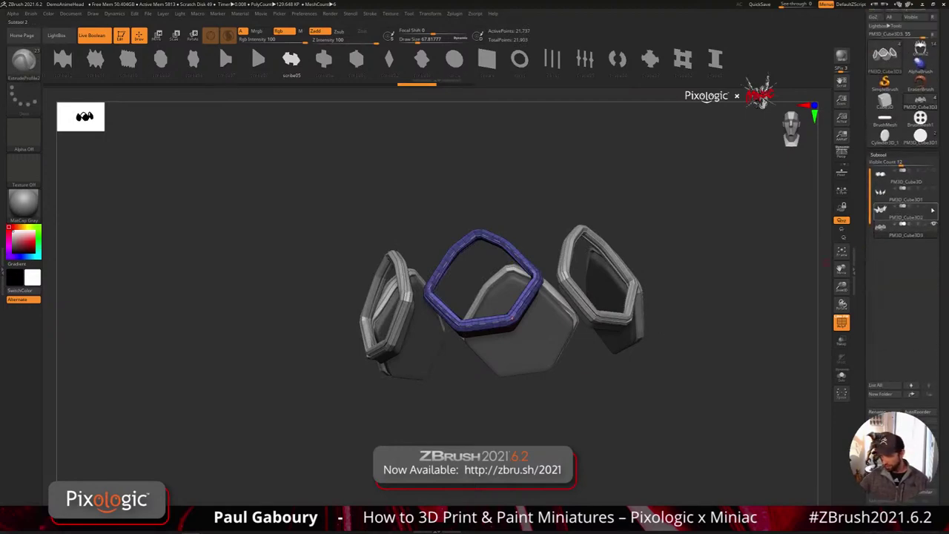
pyautogui.click(933, 207)
pyautogui.moveTo(775, 320); pyautogui.dragTo(586, 439)
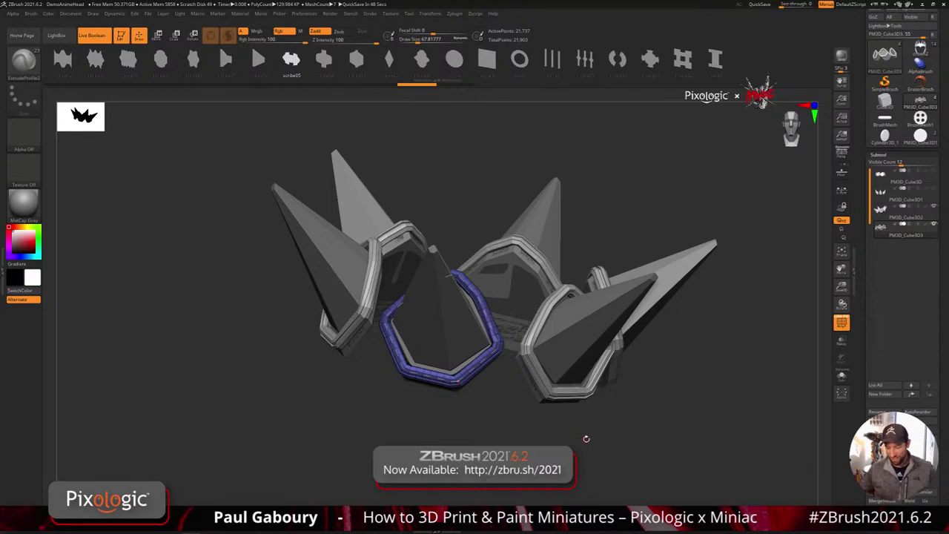
# - Try the scribe12 and scribe02 profiles on the trim's curve and settle on scribe05
pyautogui.click(72, 65)
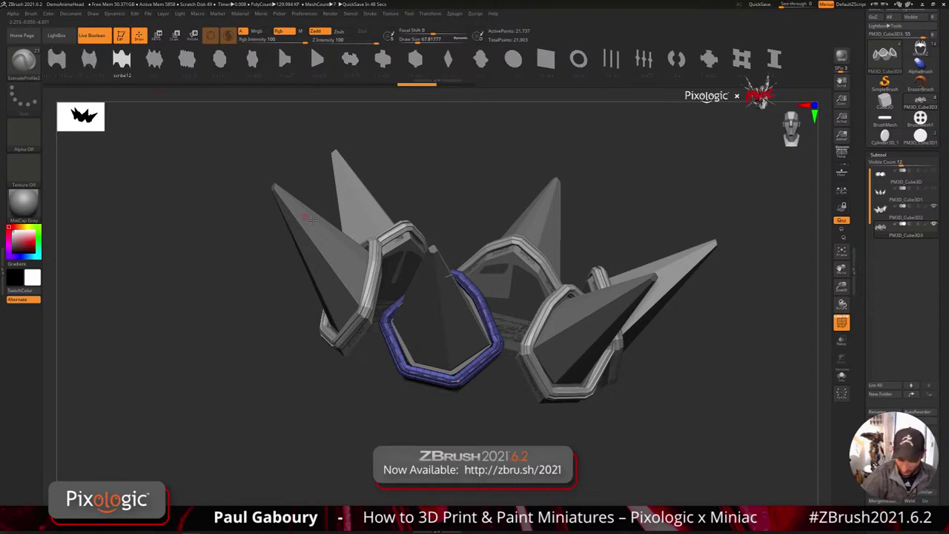
pyautogui.moveTo(501, 424); pyautogui.dragTo(479, 183)
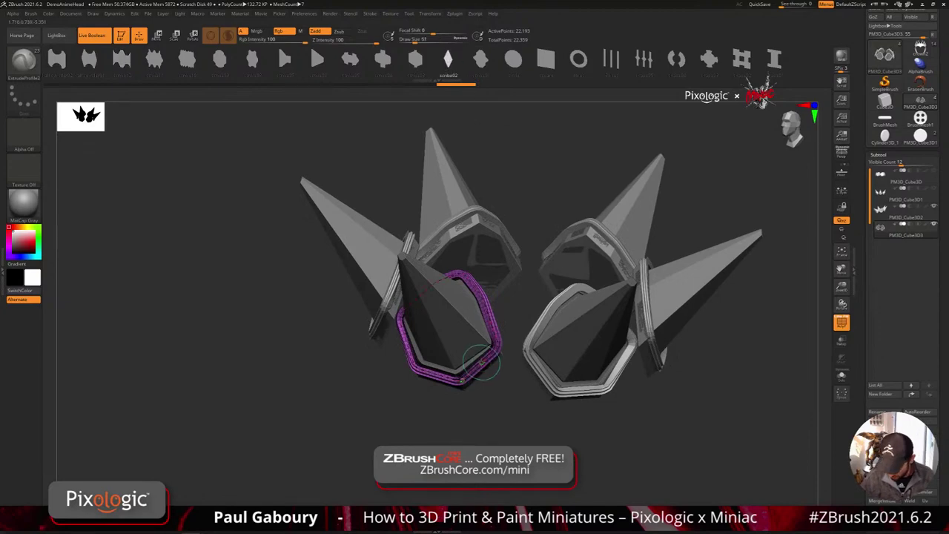
pyautogui.moveTo(498, 417)
pyautogui.mouseDown()
pyautogui.moveTo(523, 357)
pyautogui.moveTo(451, 250)
pyautogui.mouseUp()
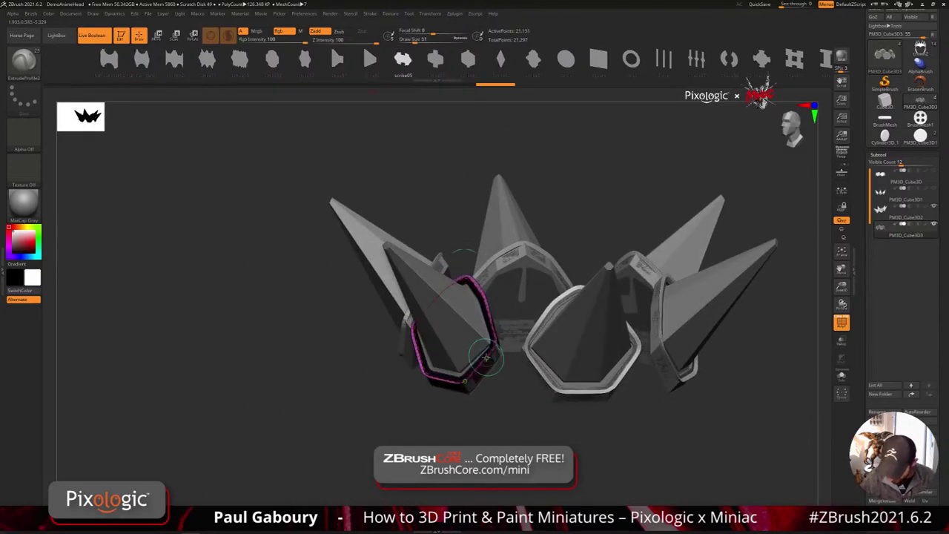
pyautogui.click(487, 357)
pyautogui.moveTo(495, 407); pyautogui.dragTo(512, 437, button='right')
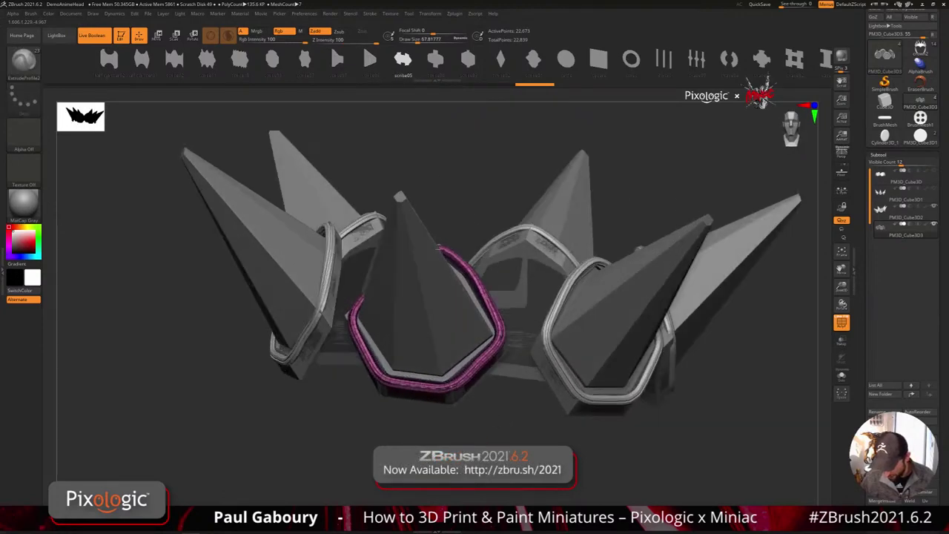
# - Isolate the extruded trim by hiding the duplicated ring and delete the hidden ring geometry
pyautogui.moveTo(438, 249)
pyautogui.mouseDown()
pyautogui.moveTo(489, 438)
pyautogui.moveTo(468, 417)
pyautogui.mouseUp()
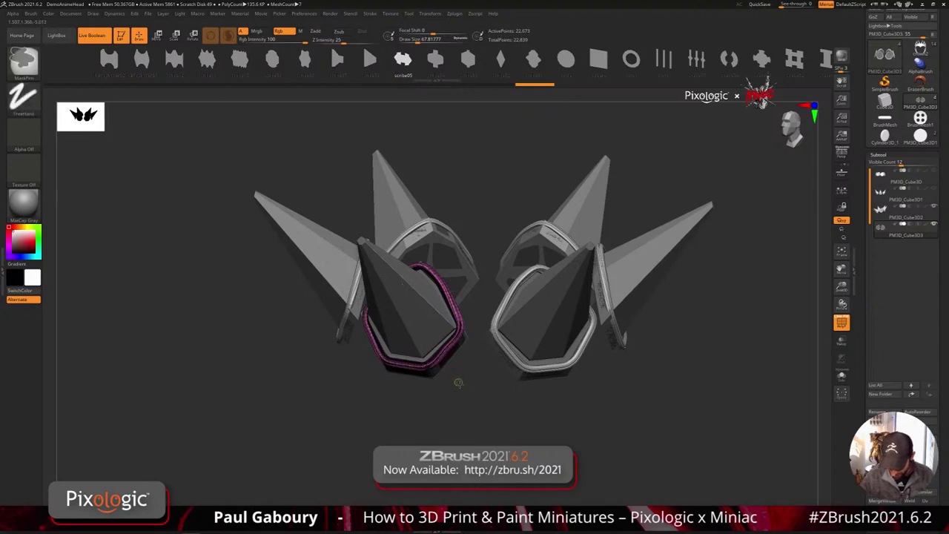
pyautogui.keyDown('ctrl'); pyautogui.moveTo(458, 384); pyautogui.dragTo(462, 415, button='right'); pyautogui.keyUp('ctrl')
pyautogui.keyDown('ctrl'); pyautogui.keyDown('shift'); pyautogui.click(478, 361); pyautogui.keyUp('shift'); pyautogui.keyUp('ctrl')
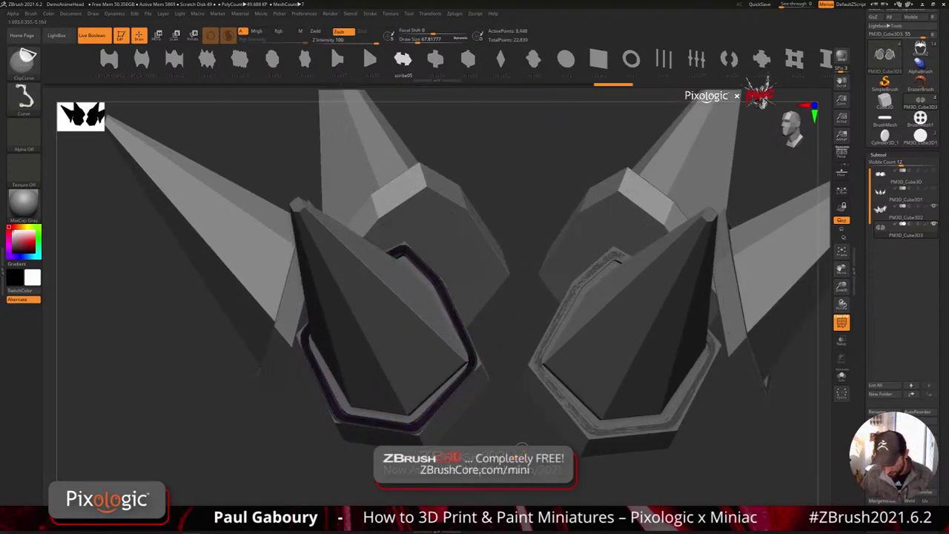
pyautogui.keyDown('ctrl'); pyautogui.keyDown('shift'); pyautogui.click(523, 447); pyautogui.keyUp('shift'); pyautogui.keyUp('ctrl')
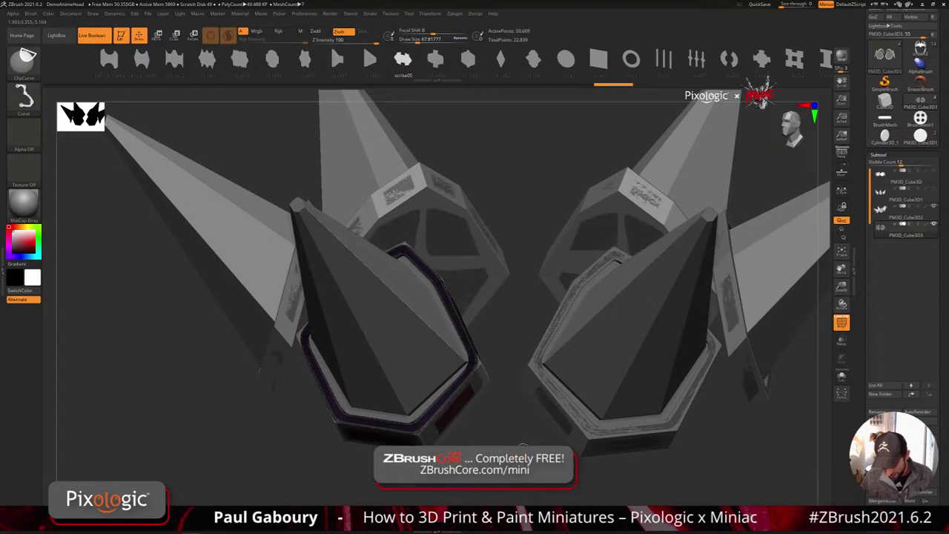
pyautogui.hotkey('ctrl', 'shift', 'i')
pyautogui.moveTo(522, 447); pyautogui.dragTo(356, 390, button='right')
pyautogui.moveTo(356, 391); pyautogui.dragTo(486, 418)
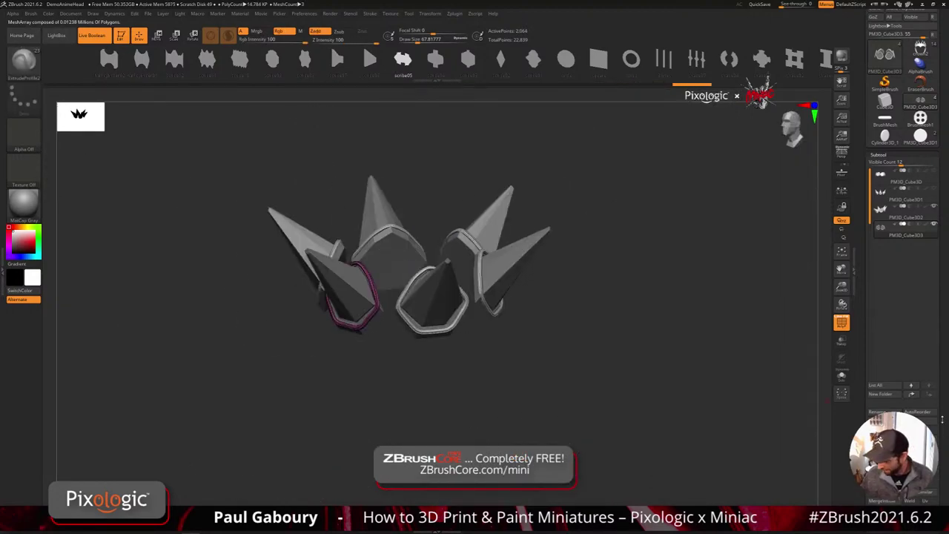
pyautogui.scroll(-10, 912, 371)
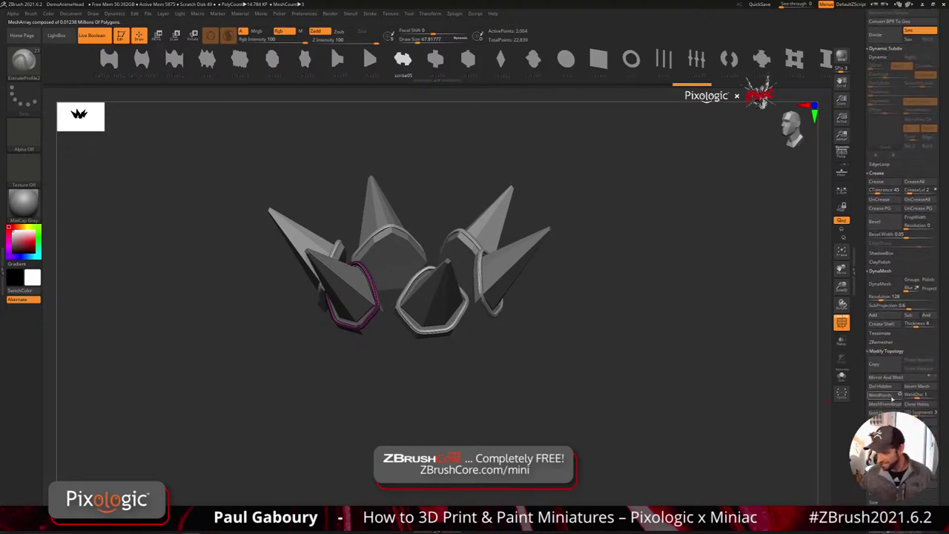
pyautogui.click(884, 387)
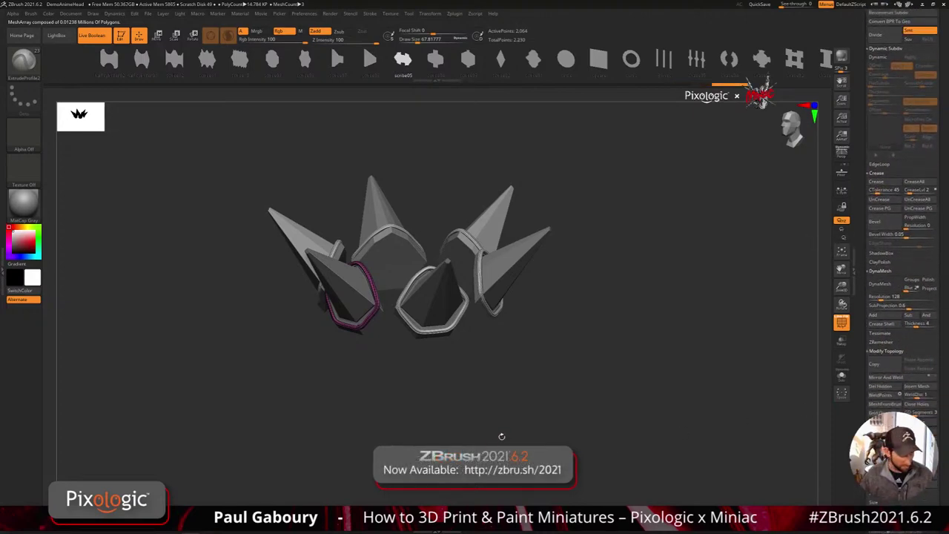
# - Turn on dynamic subdivision for the trim and the spikes, hide the polyframe and inspect the smoothed array
pyautogui.press('d')
pyautogui.hotkey('shift', 'f')
pyautogui.moveTo(503, 439); pyautogui.dragTo(464, 419)
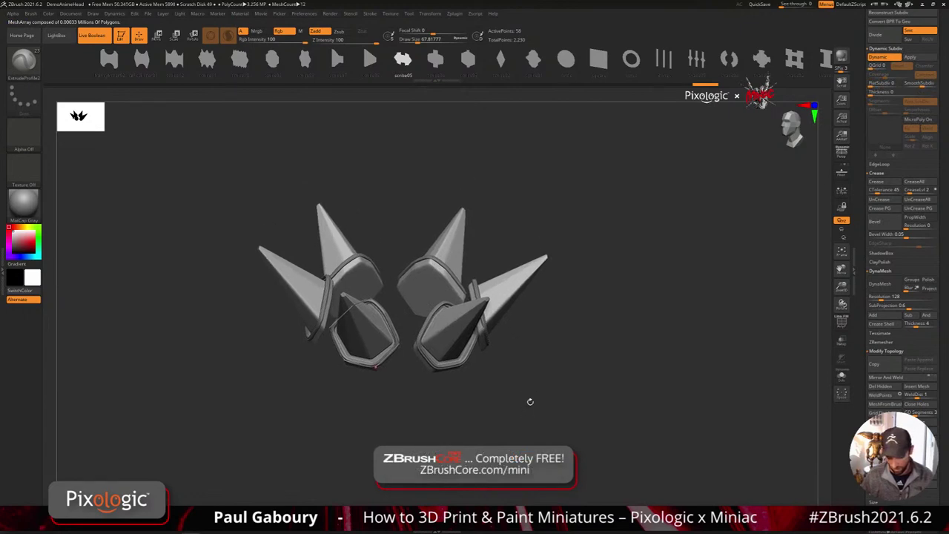
pyautogui.moveTo(488, 388)
pyautogui.mouseDown()
pyautogui.moveTo(553, 395)
pyautogui.moveTo(523, 410)
pyautogui.moveTo(541, 408)
pyautogui.moveTo(537, 401)
pyautogui.mouseUp()
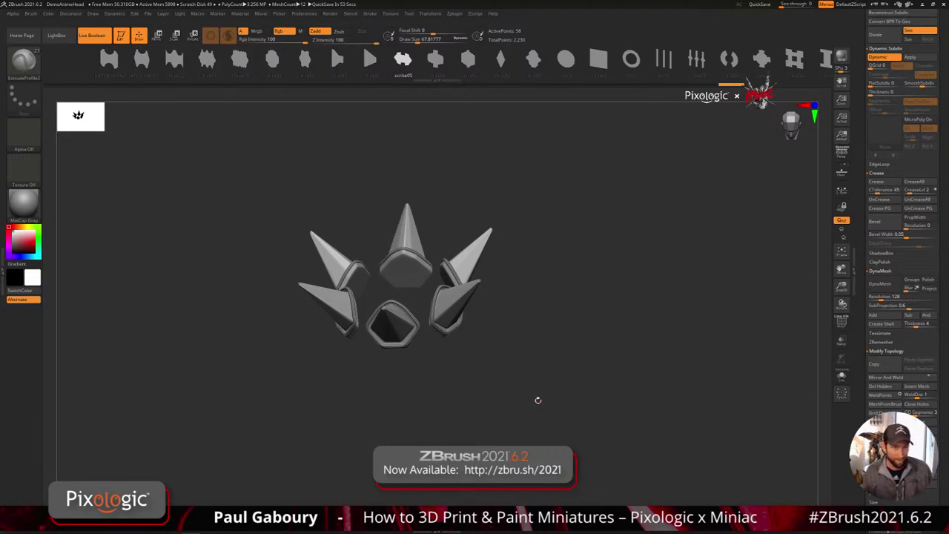
# - Duplicate the arrayed spike subtool PM3D_Cube3D2 and uniformly scale the copy's source spike down
pyautogui.scroll(15, 942, 272)
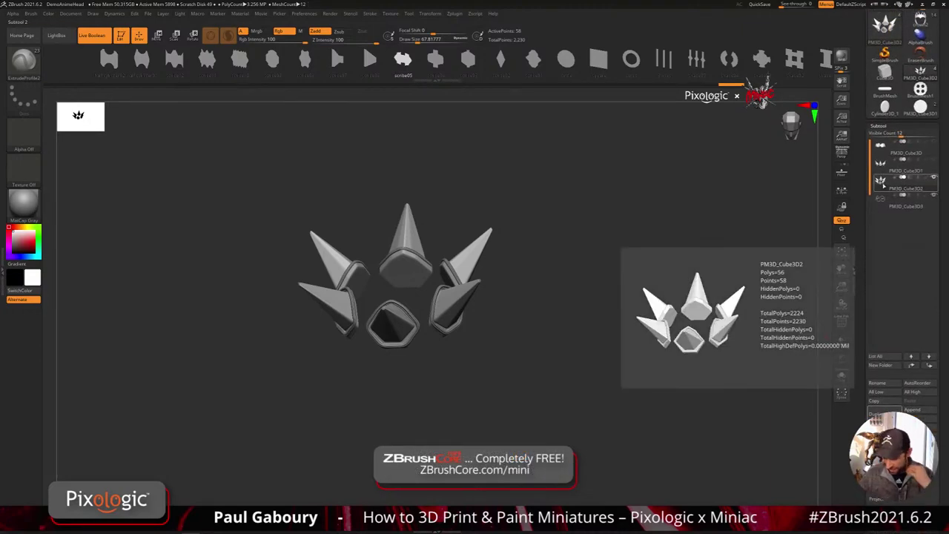
pyautogui.click(881, 413)
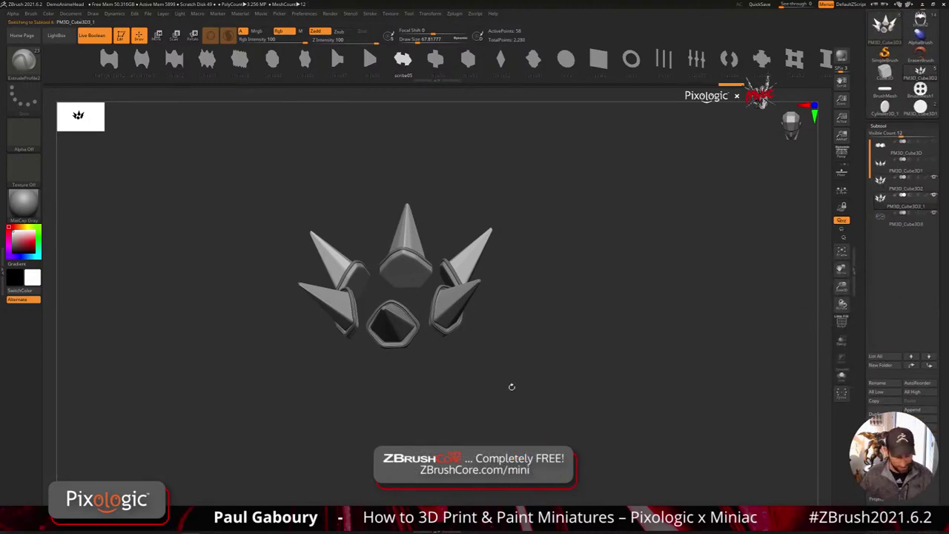
pyautogui.moveTo(509, 403); pyautogui.dragTo(519, 383)
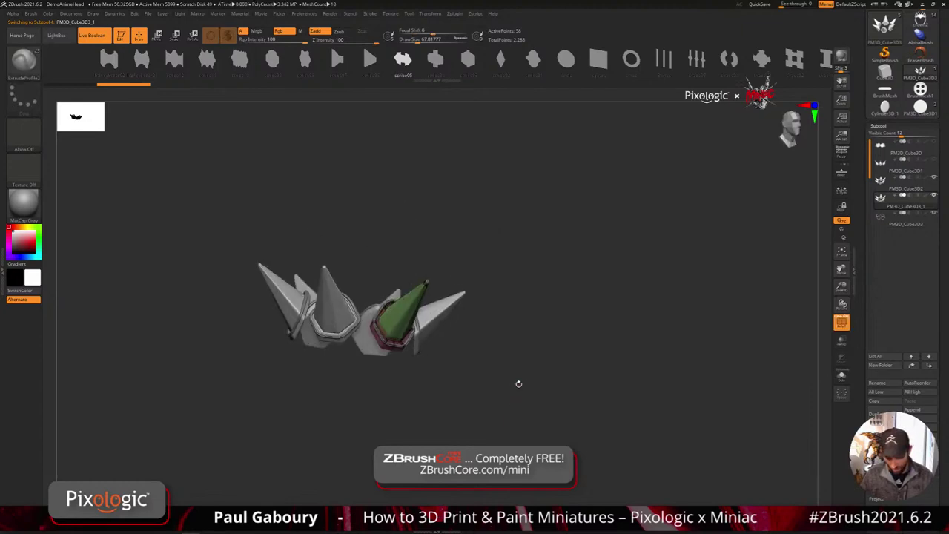
pyautogui.press('w')
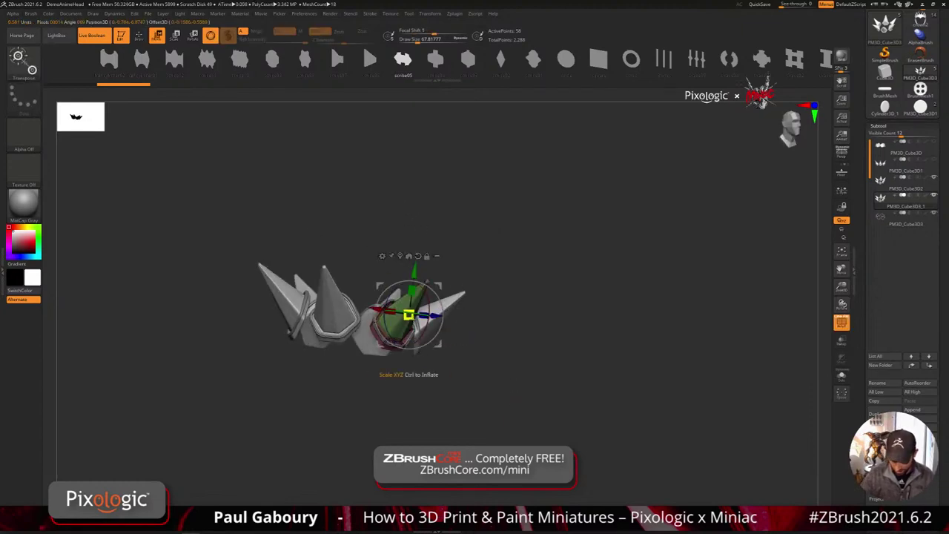
pyautogui.moveTo(409, 315); pyautogui.dragTo(416, 343)
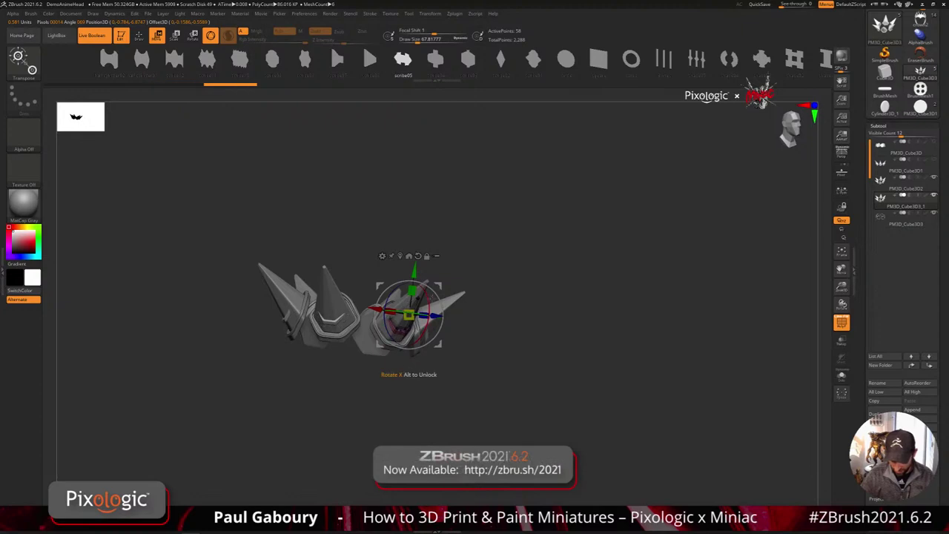
# - Rotate the small spike about X and shift it so its array points outward from the large spikes' bases
pyautogui.moveTo(429, 299); pyautogui.dragTo(430, 310)
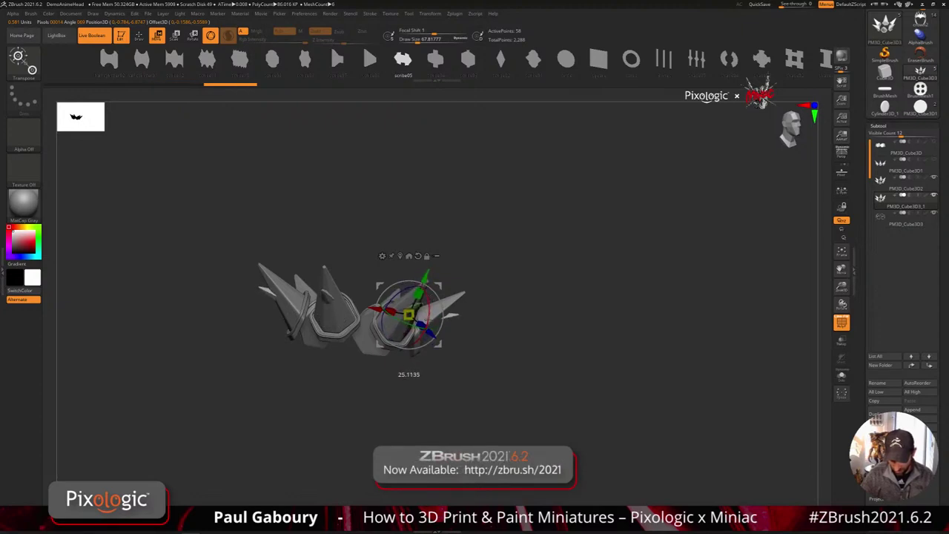
pyautogui.moveTo(425, 275); pyautogui.dragTo(419, 290)
pyautogui.keyDown('ctrl'); pyautogui.moveTo(461, 424); pyautogui.dragTo(460, 395, button='right'); pyautogui.keyUp('ctrl')
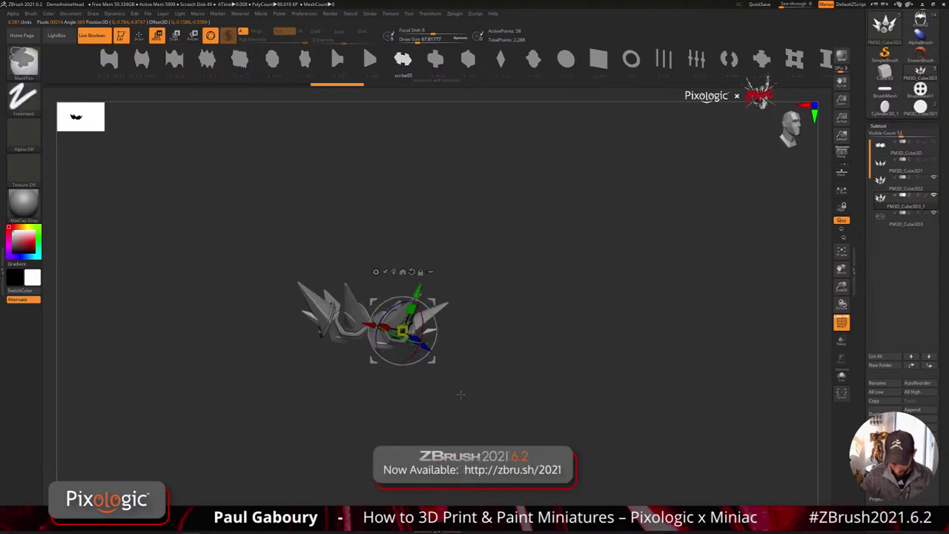
pyautogui.moveTo(460, 394); pyautogui.dragTo(469, 342)
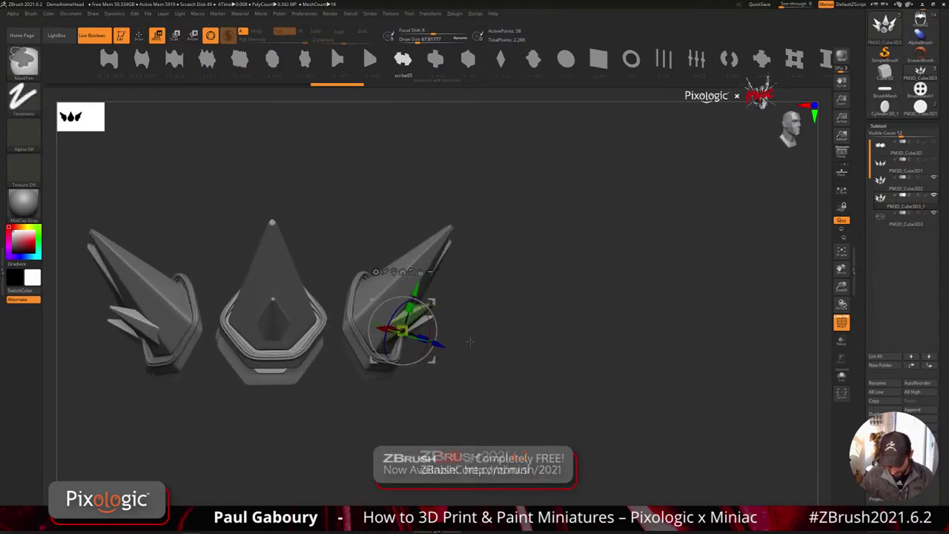
pyautogui.moveTo(429, 311); pyautogui.dragTo(431, 337)
pyautogui.keyDown('ctrl'); pyautogui.moveTo(519, 400); pyautogui.dragTo(514, 377, button='right'); pyautogui.keyUp('ctrl')
pyautogui.moveTo(515, 377); pyautogui.dragTo(442, 393, button='right')
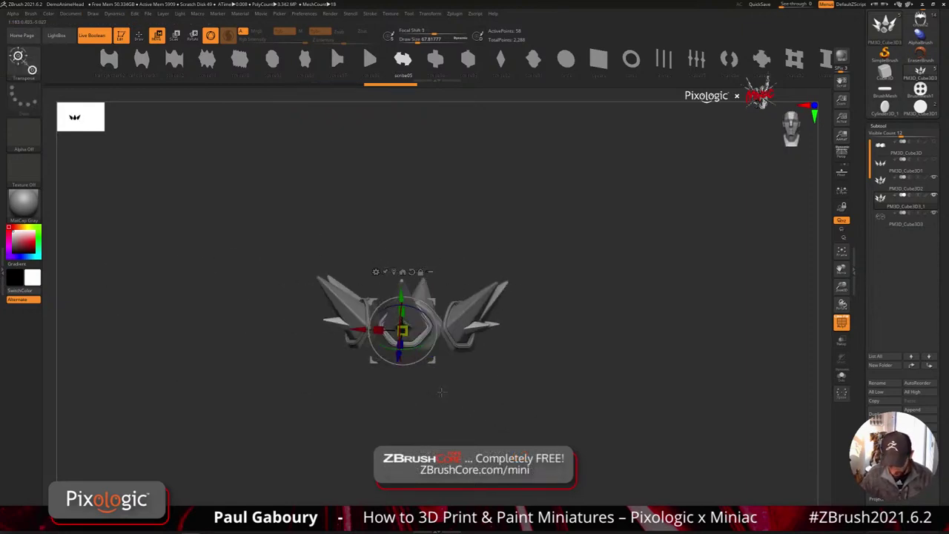
pyautogui.moveTo(440, 392)
pyautogui.mouseDown()
pyautogui.moveTo(473, 420)
pyautogui.moveTo(545, 425)
pyautogui.moveTo(462, 411)
pyautogui.moveTo(479, 373)
pyautogui.moveTo(538, 382)
pyautogui.moveTo(541, 333)
pyautogui.moveTo(494, 346)
pyautogui.moveTo(481, 363)
pyautogui.moveTo(481, 401)
pyautogui.mouseUp()
pyautogui.press('q')
pyautogui.keyDown('ctrl'); pyautogui.moveTo(480, 400); pyautogui.dragTo(502, 421, button='right'); pyautogui.keyUp('ctrl')
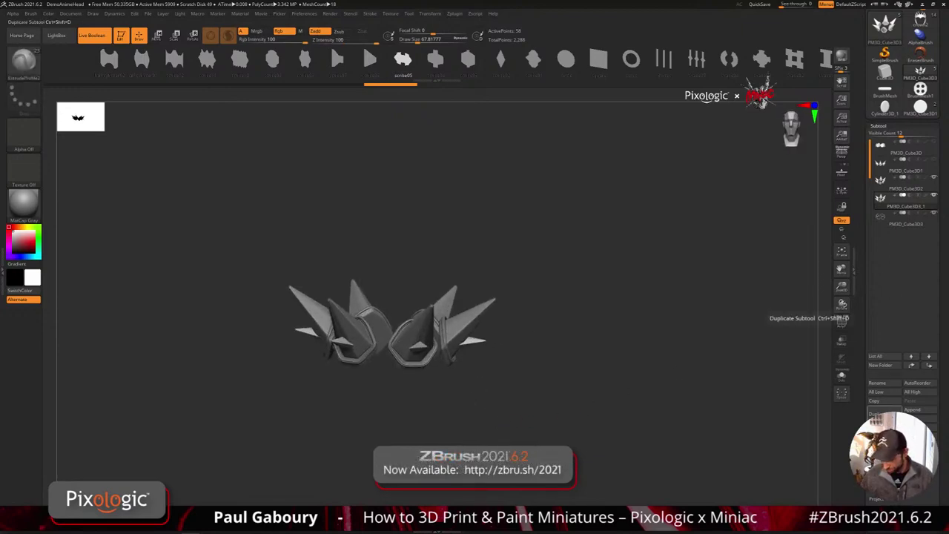
# - Duplicate the small-spike array and rotate the copy around the array's center with the Transpose line, placing its spikes between the large ones
pyautogui.click(877, 413)
pyautogui.moveTo(550, 366); pyautogui.dragTo(540, 390)
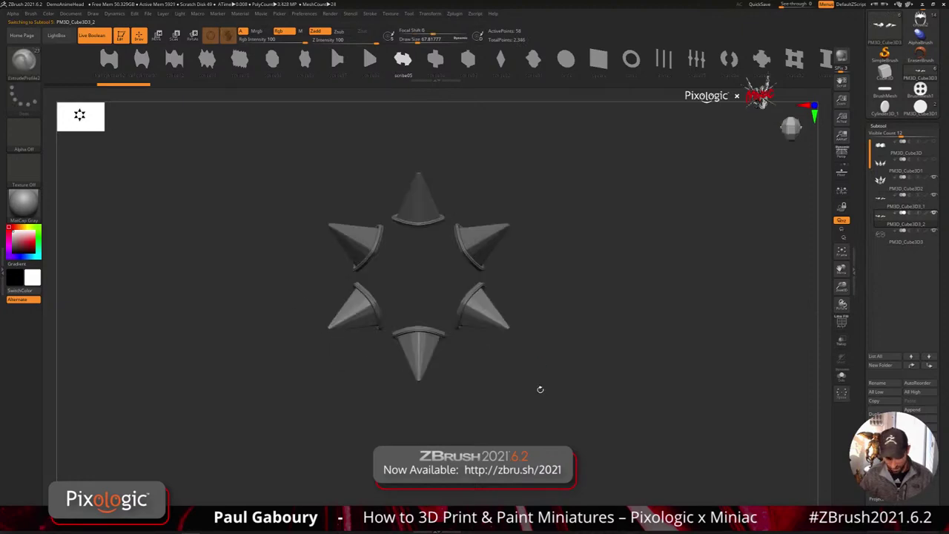
pyautogui.press('w')
pyautogui.press('y')
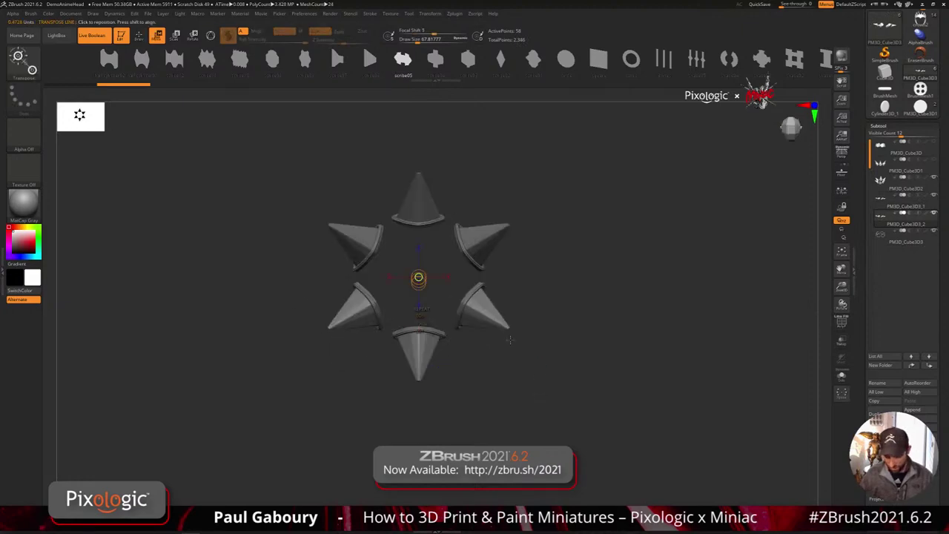
pyautogui.moveTo(436, 281); pyautogui.dragTo(443, 428)
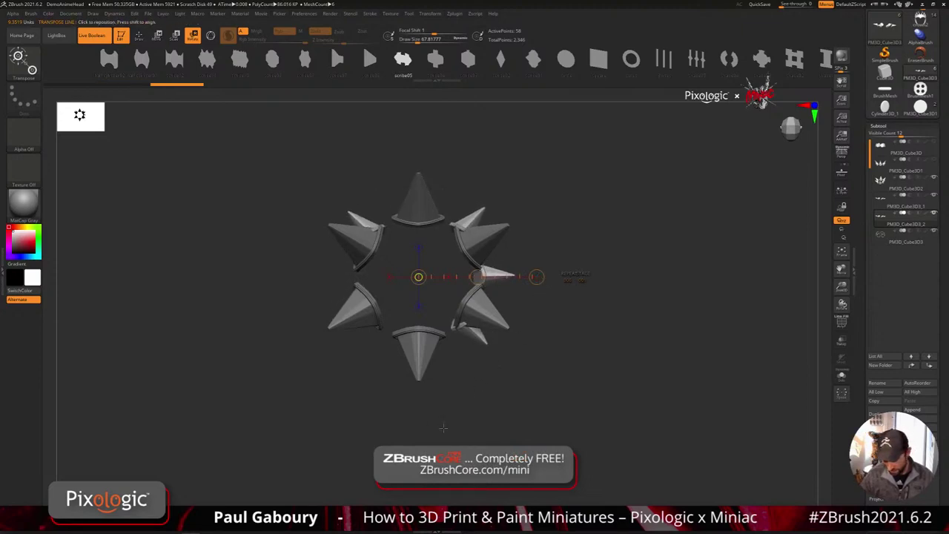
pyautogui.moveTo(537, 277); pyautogui.dragTo(331, 164)
# - Open the ArrayMesh settings of the second small-spike copy at its Y rotation amount
pyautogui.moveTo(613, 393); pyautogui.dragTo(584, 378)
pyautogui.click(906, 127)
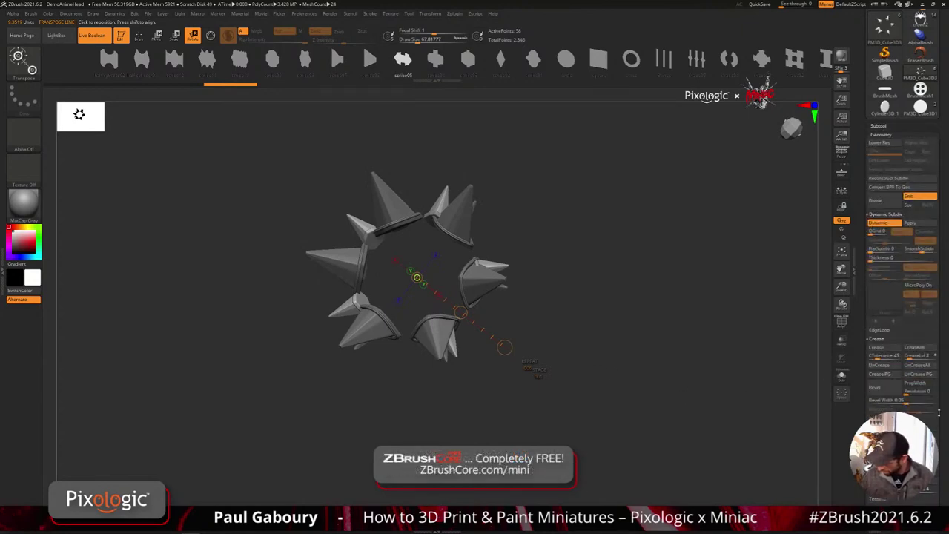
pyautogui.scroll(-10, 939, 412)
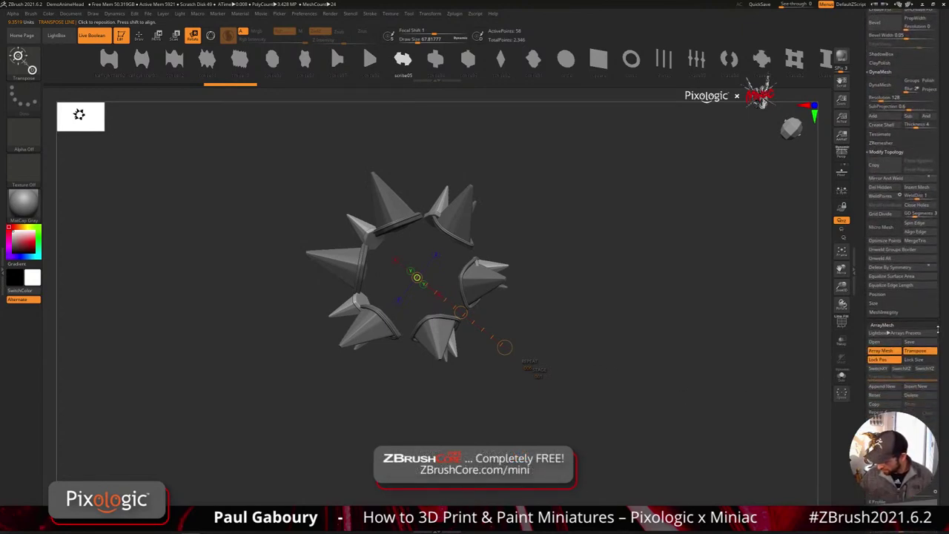
pyautogui.scroll(-5, 901, 282)
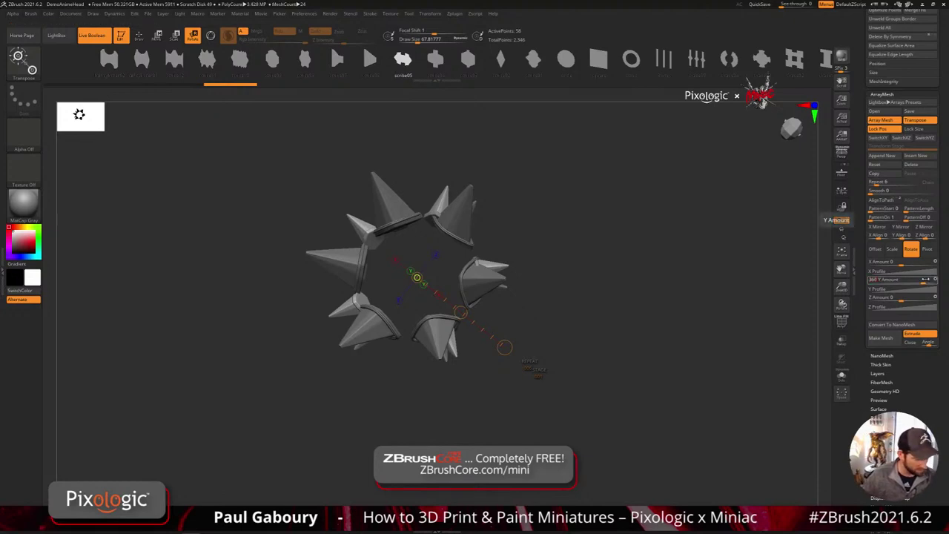
# - Set the array mesh's Y rotation amount to 360 and its repeat count to 12
pyautogui.moveTo(924, 280); pyautogui.dragTo(923, 279)
pyautogui.moveTo(529, 362)
pyautogui.mouseDown()
pyautogui.moveTo(614, 313)
pyautogui.moveTo(613, 370)
pyautogui.moveTo(579, 397)
pyautogui.moveTo(570, 455)
pyautogui.moveTo(544, 445)
pyautogui.moveTo(514, 404)
pyautogui.moveTo(504, 426)
pyautogui.moveTo(588, 360)
pyautogui.moveTo(573, 394)
pyautogui.moveTo(554, 386)
pyautogui.mouseUp()
pyautogui.press('q')
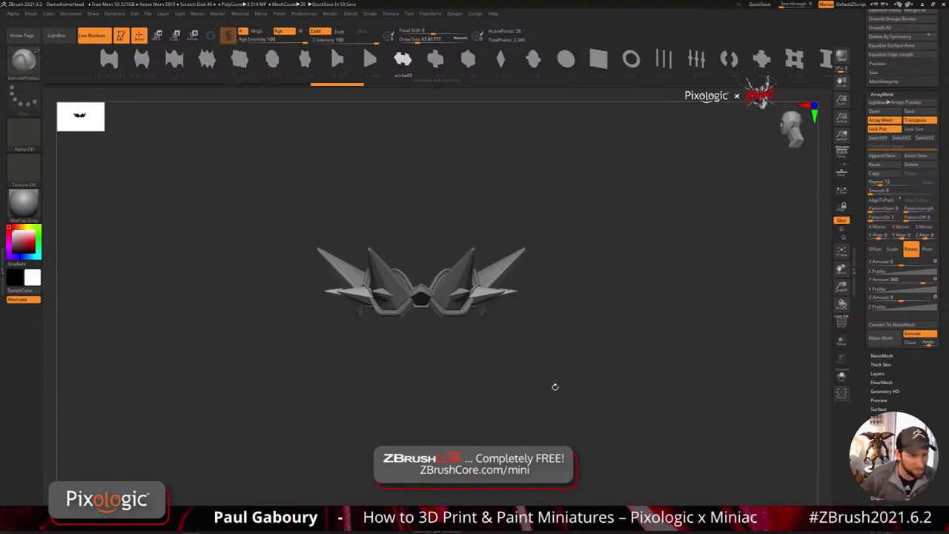
pyautogui.moveTo(577, 375)
pyautogui.mouseDown()
pyautogui.moveTo(566, 386)
pyautogui.moveTo(570, 405)
pyautogui.moveTo(557, 403)
pyautogui.moveTo(553, 421)
pyautogui.moveTo(558, 385)
pyautogui.moveTo(577, 386)
pyautogui.moveTo(572, 374)
pyautogui.mouseUp()
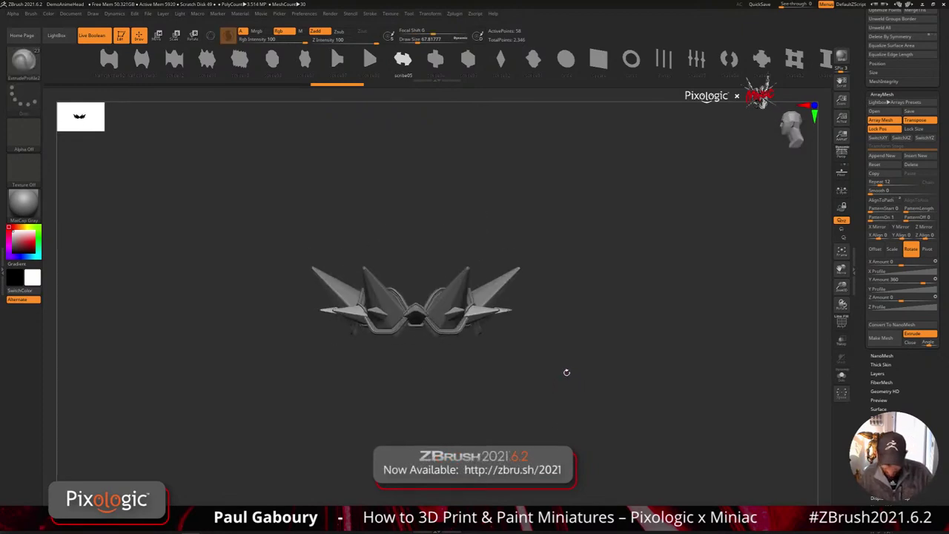
# - Turn on the polyframe display and use the Gizmo to scale the arrayed small spike so its copies sit closer to the crown's plates
pyautogui.hotkey('shift', 'f')
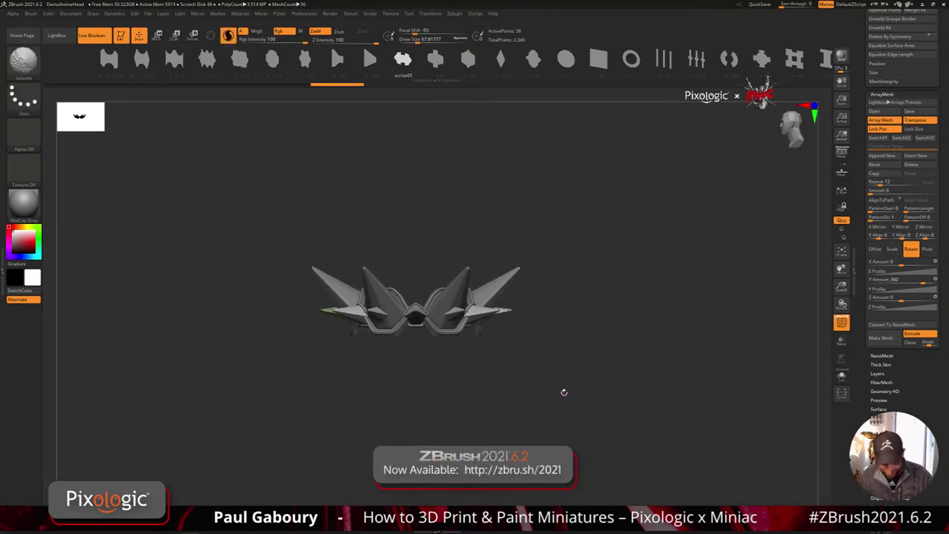
pyautogui.press('w')
pyautogui.moveTo(564, 392); pyautogui.dragTo(585, 390)
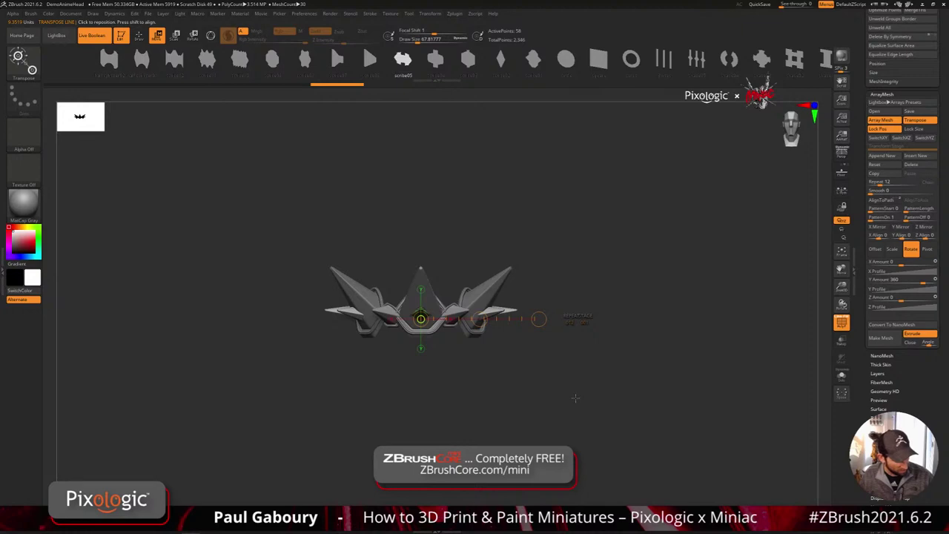
pyautogui.press('y')
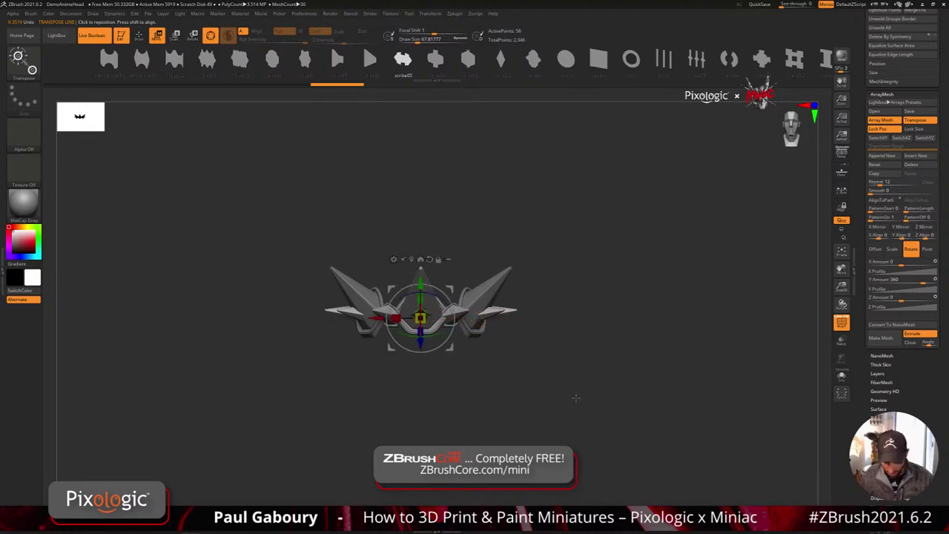
pyautogui.keyDown('ctrl'); pyautogui.moveTo(475, 361); pyautogui.dragTo(476, 391, button='right'); pyautogui.keyUp('ctrl')
pyautogui.moveTo(420, 318); pyautogui.dragTo(417, 327)
pyautogui.keyDown('ctrl'); pyautogui.moveTo(498, 426); pyautogui.dragTo(522, 409, button='right'); pyautogui.keyUp('ctrl')
pyautogui.moveTo(522, 408); pyautogui.dragTo(488, 413)
pyautogui.moveTo(488, 413); pyautogui.dragTo(489, 353, button='right')
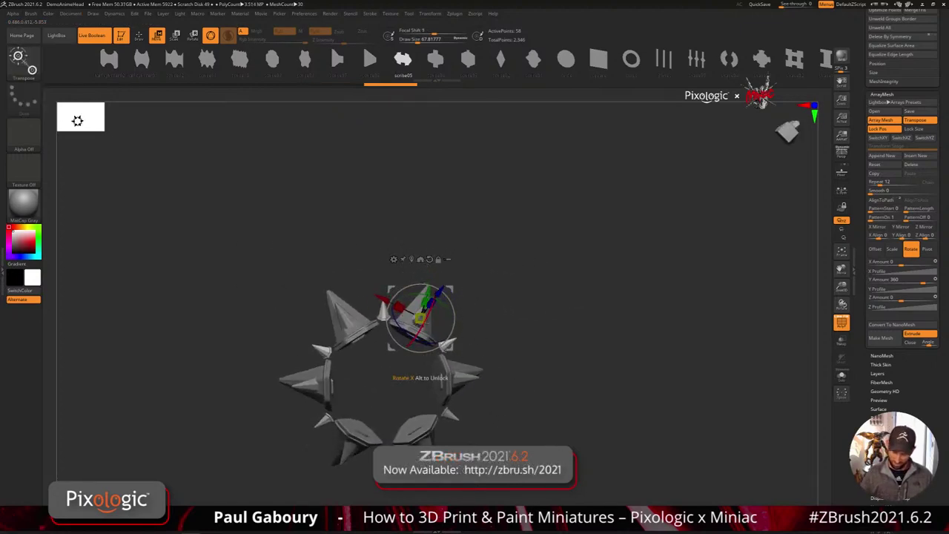
pyautogui.moveTo(420, 317); pyautogui.dragTo(424, 308)
pyautogui.keyDown('shift'); pyautogui.moveTo(538, 356); pyautogui.dragTo(539, 409); pyautogui.keyUp('shift')
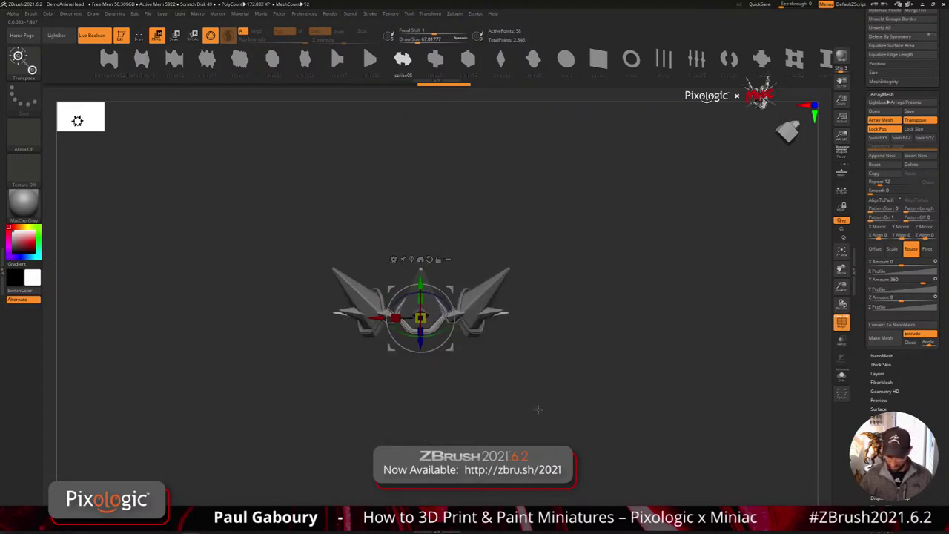
# - Fine-tune the size and placement of the arrayed small spikes between the crown's large plates with the Gizmo
pyautogui.keyDown('ctrl'); pyautogui.moveTo(420, 319); pyautogui.dragTo(467, 320); pyautogui.keyUp('ctrl')
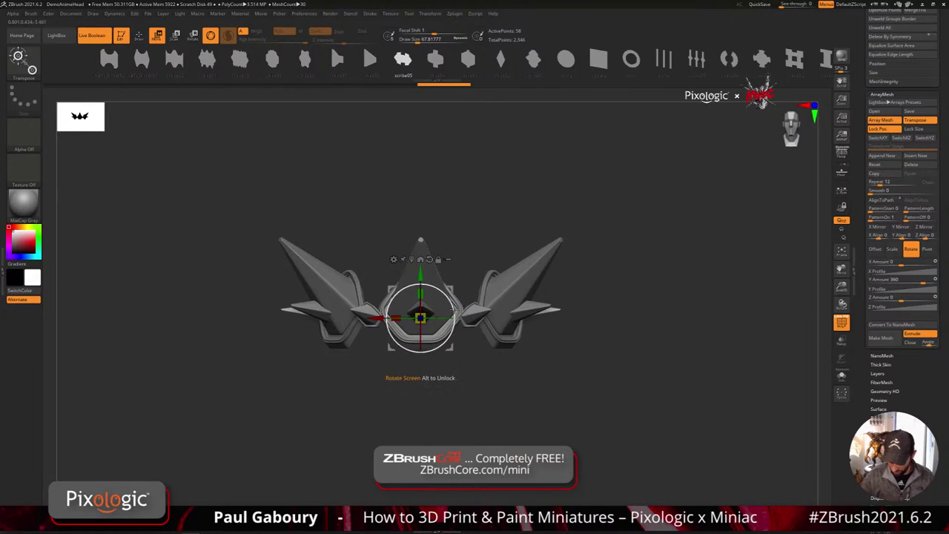
pyautogui.moveTo(405, 378); pyautogui.dragTo(512, 392)
pyautogui.moveTo(494, 401); pyautogui.dragTo(495, 395)
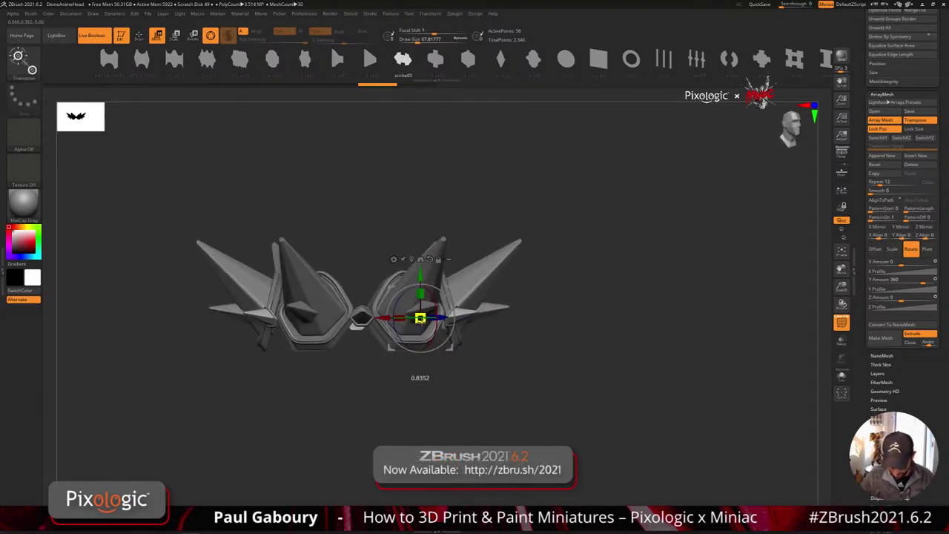
pyautogui.moveTo(421, 319)
pyautogui.mouseDown()
pyautogui.moveTo(419, 297)
pyautogui.moveTo(421, 328)
pyautogui.mouseUp()
pyautogui.moveTo(357, 343); pyautogui.dragTo(462, 379)
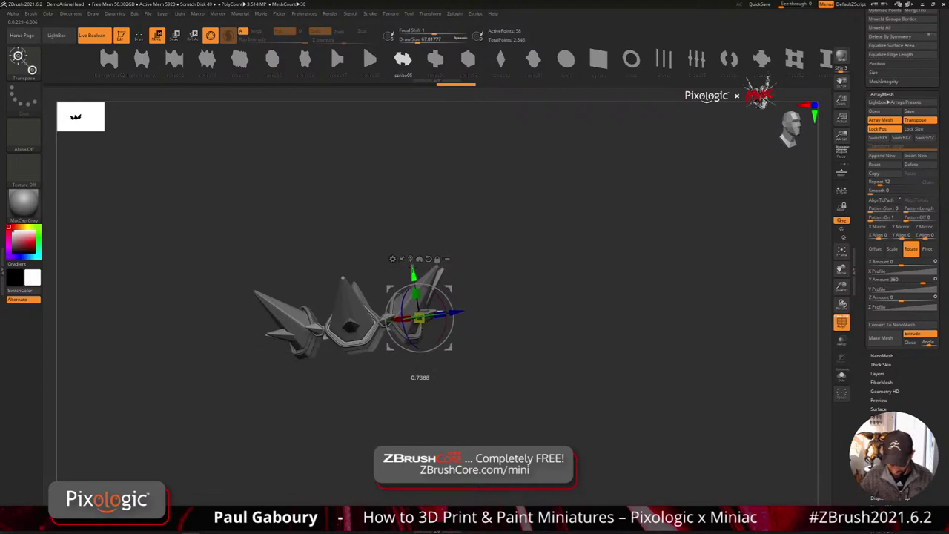
# - Insert a cube as a new subtool and place it last in the subtool list
pyautogui.scroll(15, 940, 171)
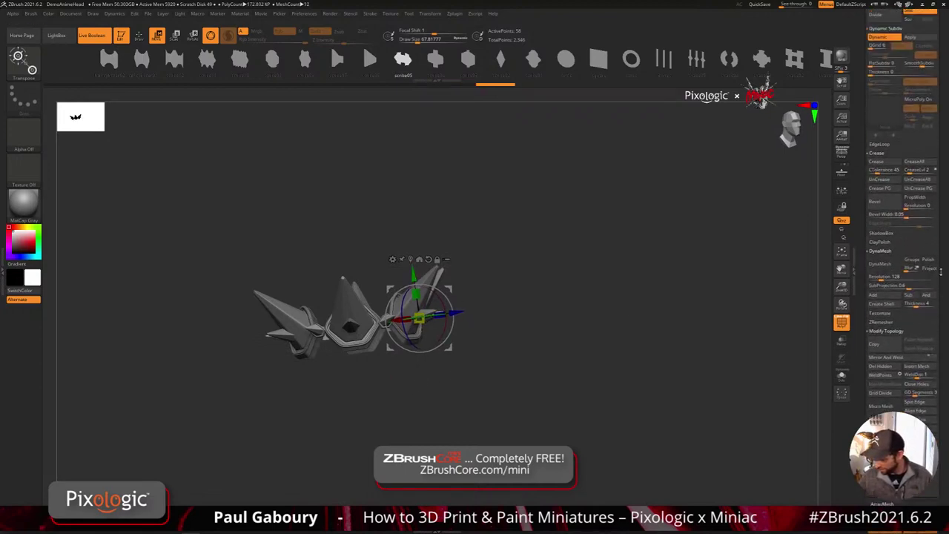
pyautogui.click(888, 208)
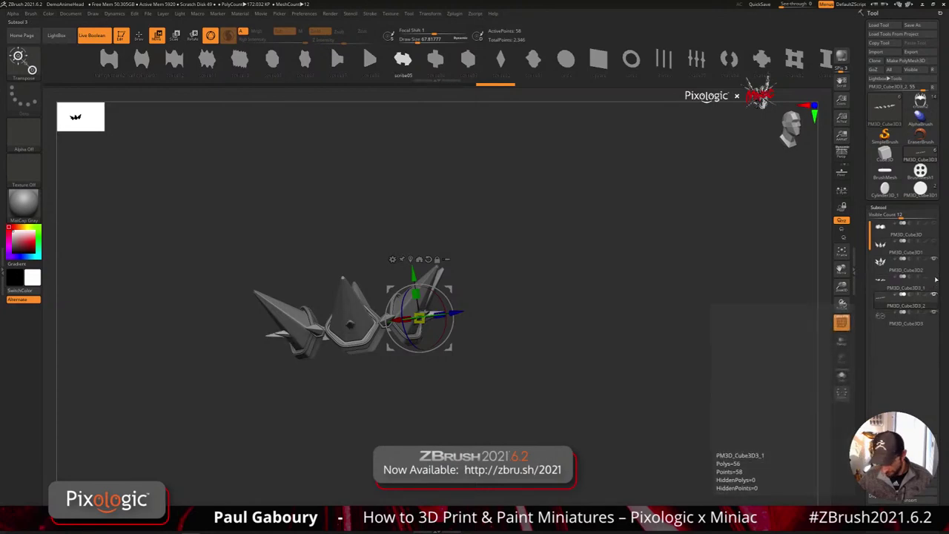
pyautogui.moveTo(777, 312)
pyautogui.mouseDown()
pyautogui.moveTo(547, 398)
pyautogui.moveTo(563, 403)
pyautogui.moveTo(595, 352)
pyautogui.moveTo(524, 377)
pyautogui.moveTo(511, 401)
pyautogui.moveTo(541, 408)
pyautogui.moveTo(565, 394)
pyautogui.moveTo(539, 394)
pyautogui.moveTo(549, 409)
pyautogui.moveTo(541, 435)
pyautogui.moveTo(547, 383)
pyautogui.mouseUp()
pyautogui.press('q')
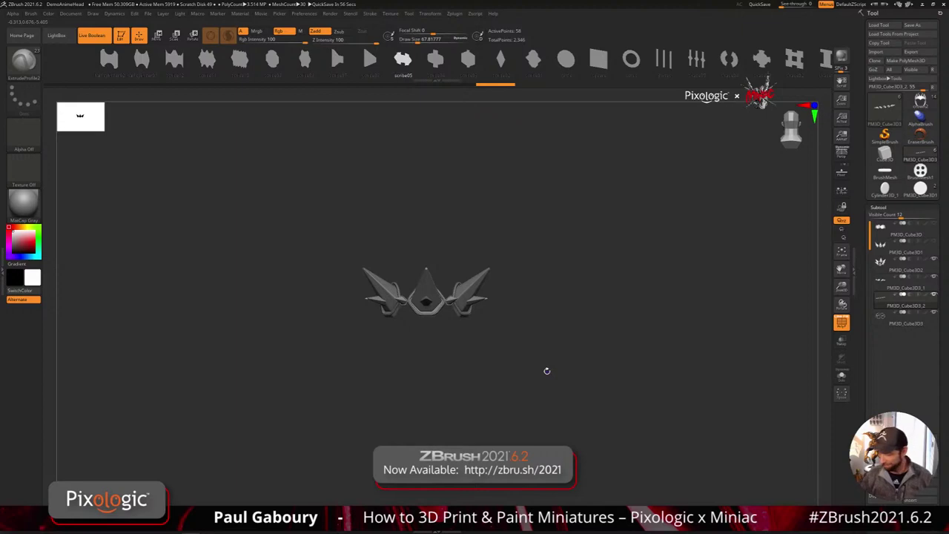
pyautogui.moveTo(943, 422); pyautogui.dragTo(942, 360)
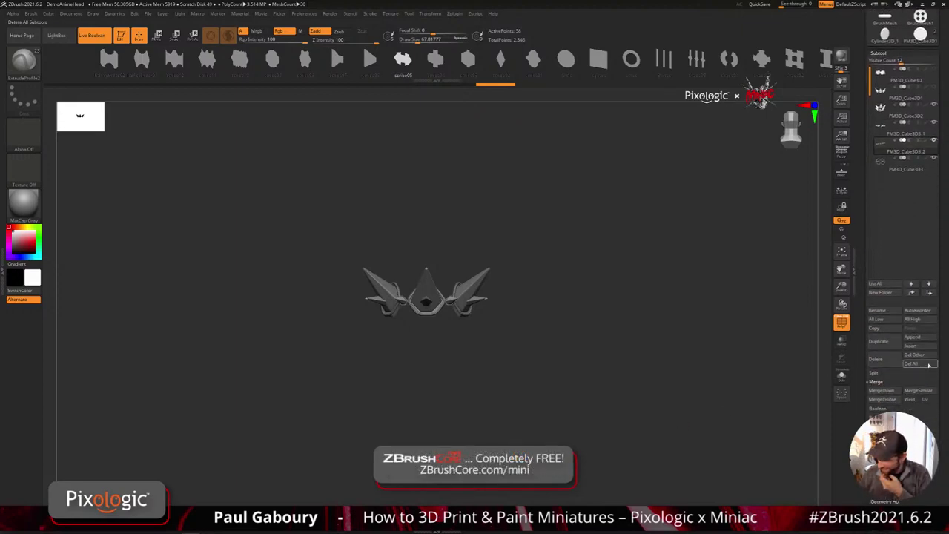
pyautogui.click(921, 346)
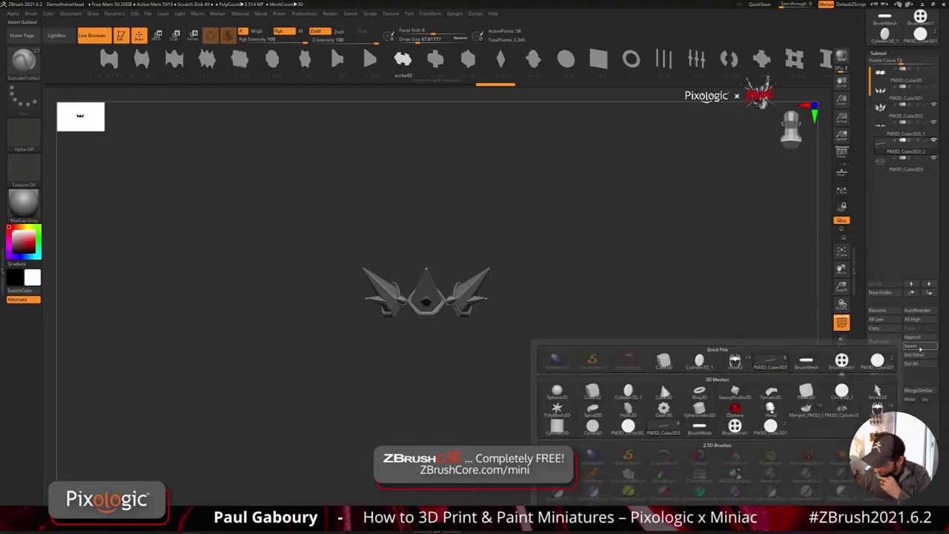
pyautogui.click(630, 394)
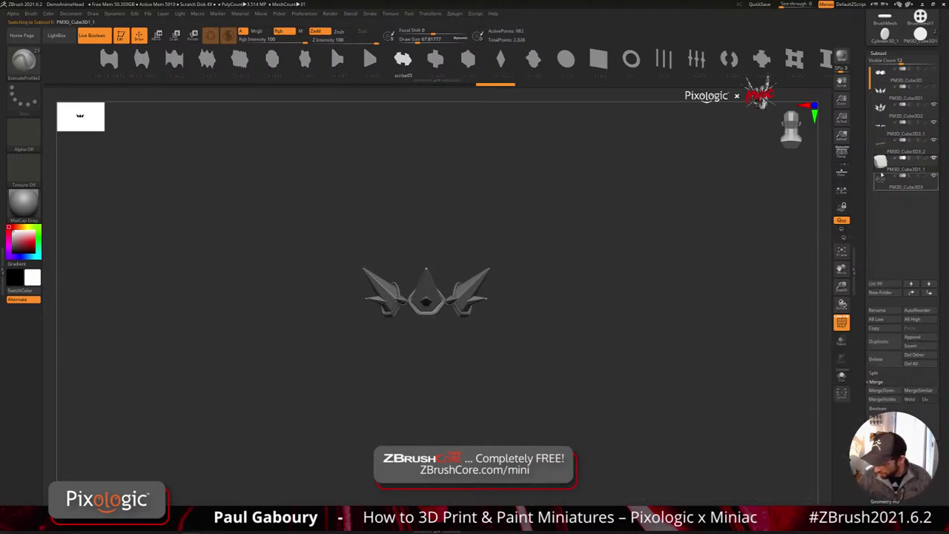
pyautogui.moveTo(549, 379); pyautogui.dragTo(512, 371)
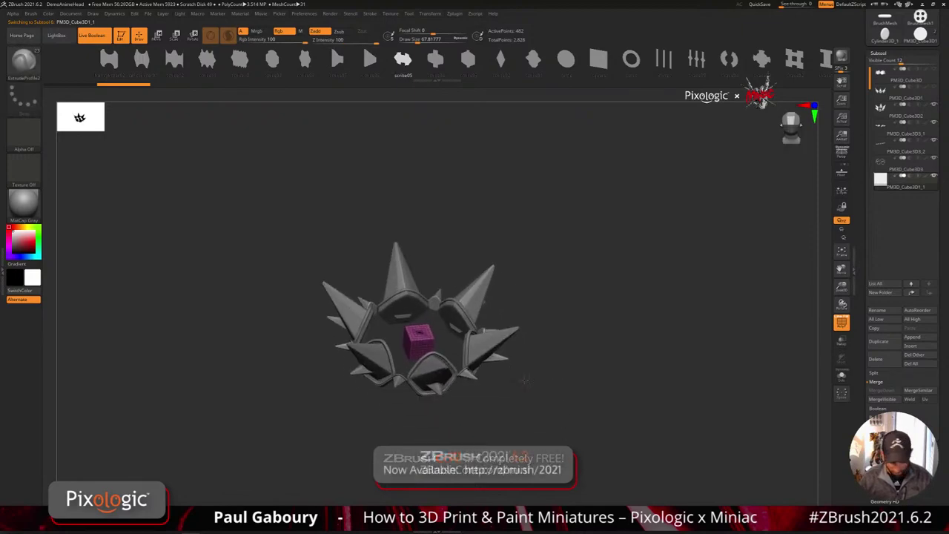
# - Convert the inserted cube into a Cylinder 3D primitive, rotate it 90 degrees and scale it up inside the crown
pyautogui.press('w')
pyautogui.click(392, 283)
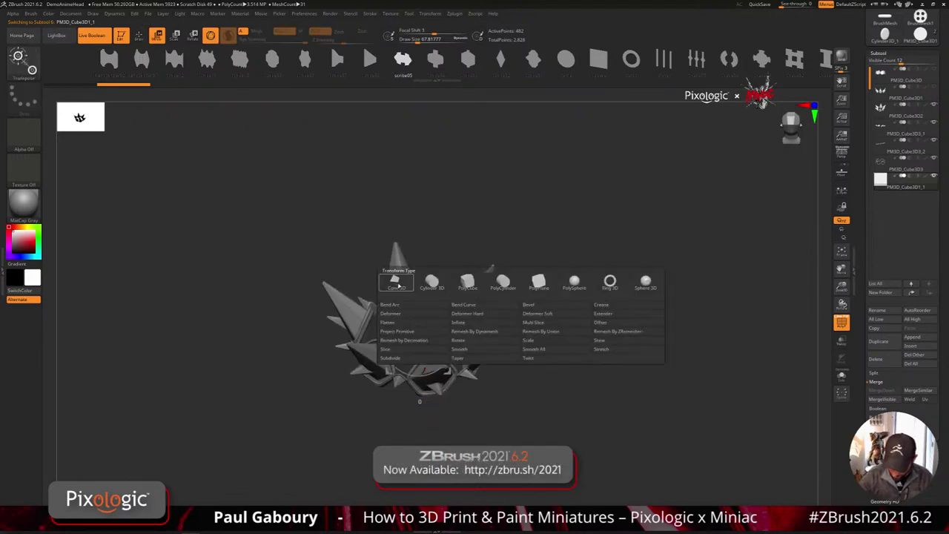
pyautogui.click(434, 283)
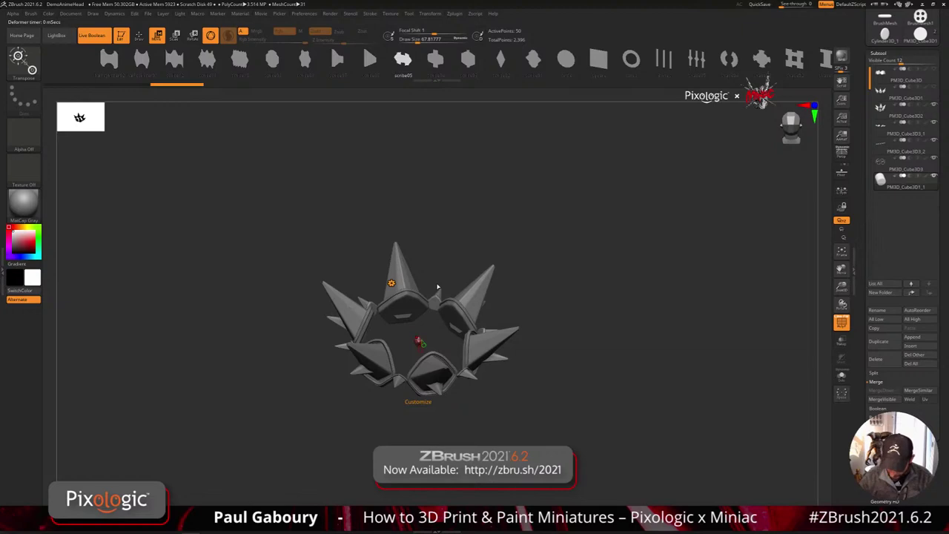
pyautogui.keyDown('ctrl'); pyautogui.moveTo(473, 425); pyautogui.dragTo(491, 460, button='right'); pyautogui.keyUp('ctrl')
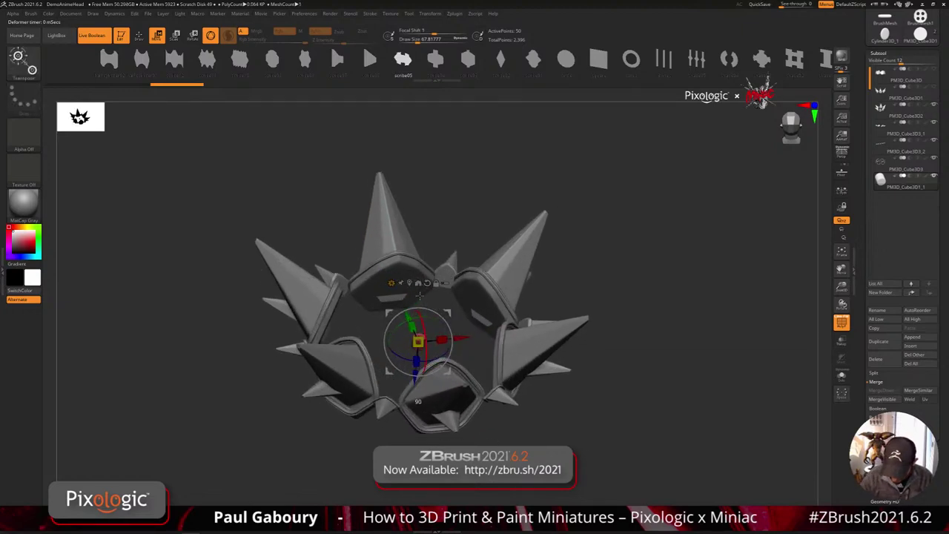
pyautogui.keyDown('ctrl'); pyautogui.moveTo(420, 296); pyautogui.dragTo(420, 337, button='right'); pyautogui.keyUp('ctrl')
pyautogui.moveTo(418, 342); pyautogui.dragTo(604, 400)
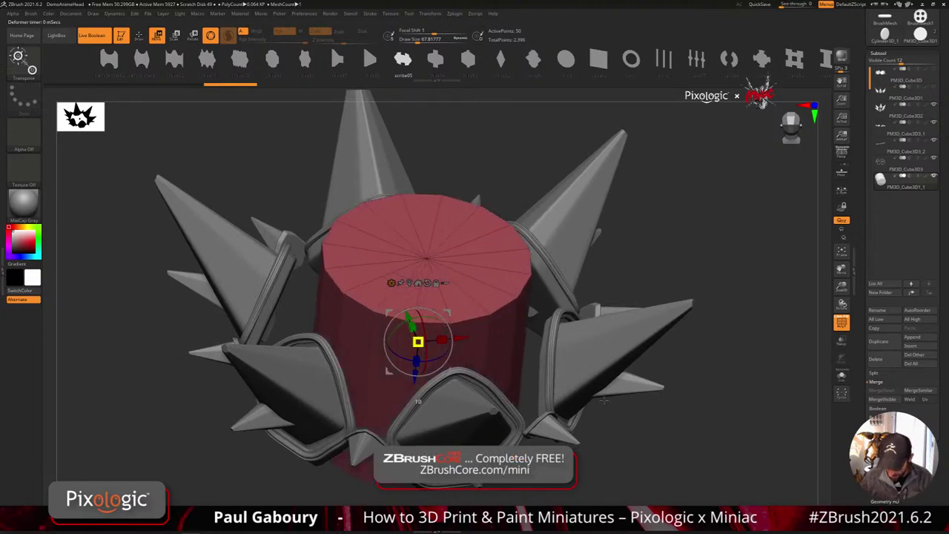
pyautogui.keyDown('ctrl'); pyautogui.moveTo(510, 381); pyautogui.dragTo(480, 339, button='right'); pyautogui.keyUp('ctrl')
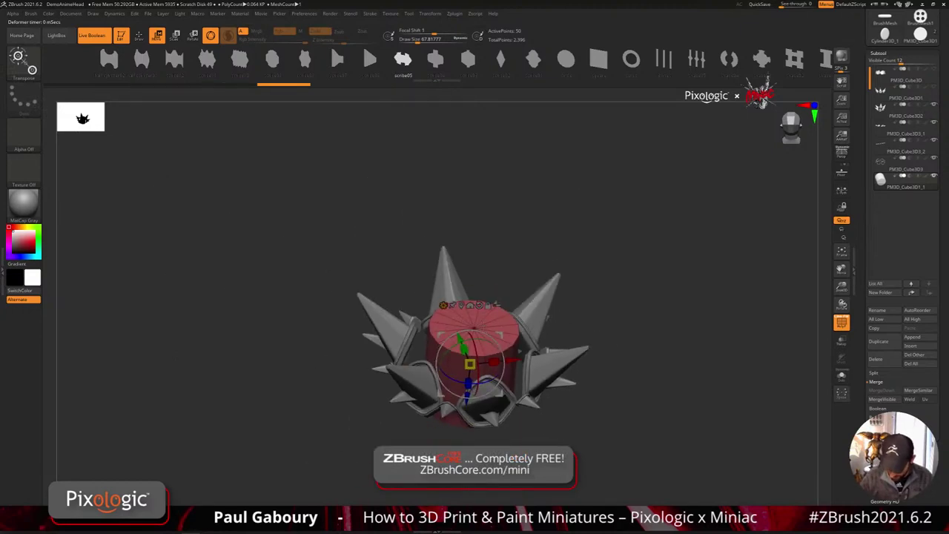
# - Hollow out the cylinder into an open tube by enlarging its inner radius
pyautogui.press('q')
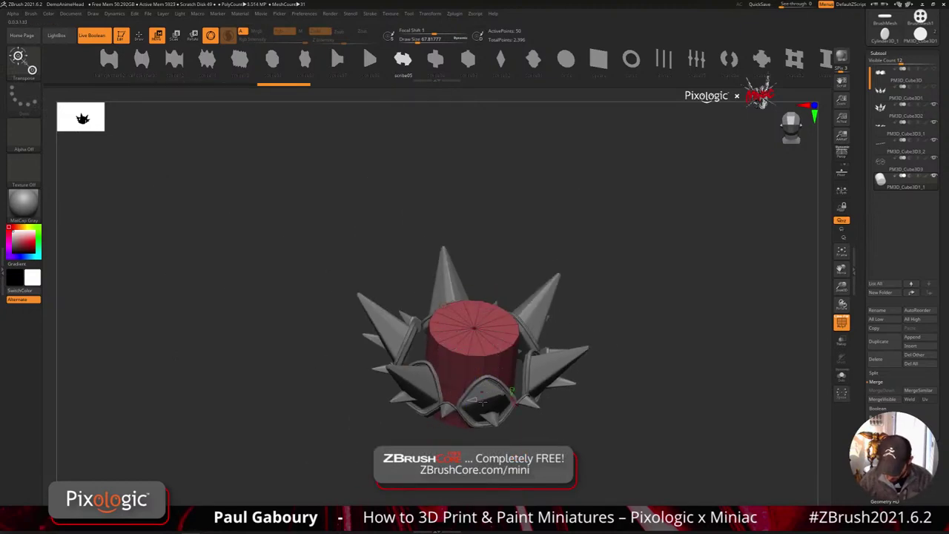
pyautogui.moveTo(483, 402); pyautogui.dragTo(493, 398)
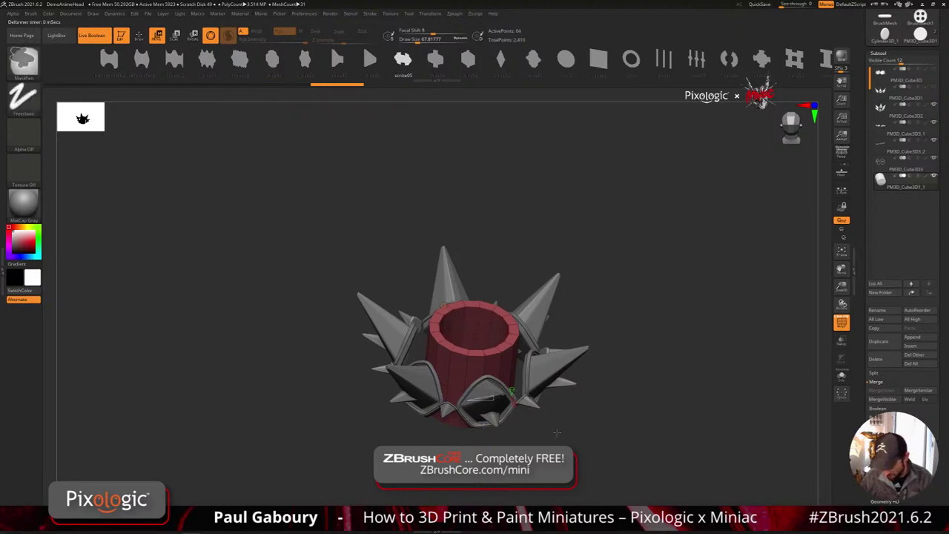
pyautogui.keyDown('ctrl'); pyautogui.moveTo(556, 435); pyautogui.dragTo(546, 428, button='right'); pyautogui.keyUp('ctrl')
pyautogui.moveTo(546, 428); pyautogui.dragTo(535, 400, button='right')
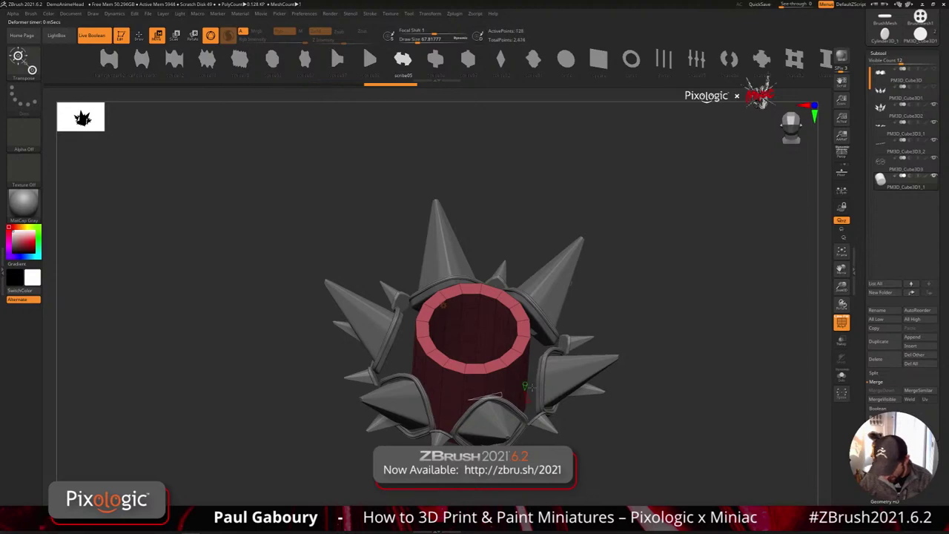
pyautogui.keyDown('alt'); pyautogui.moveTo(553, 461); pyautogui.dragTo(535, 431, button='right'); pyautogui.keyUp('alt')
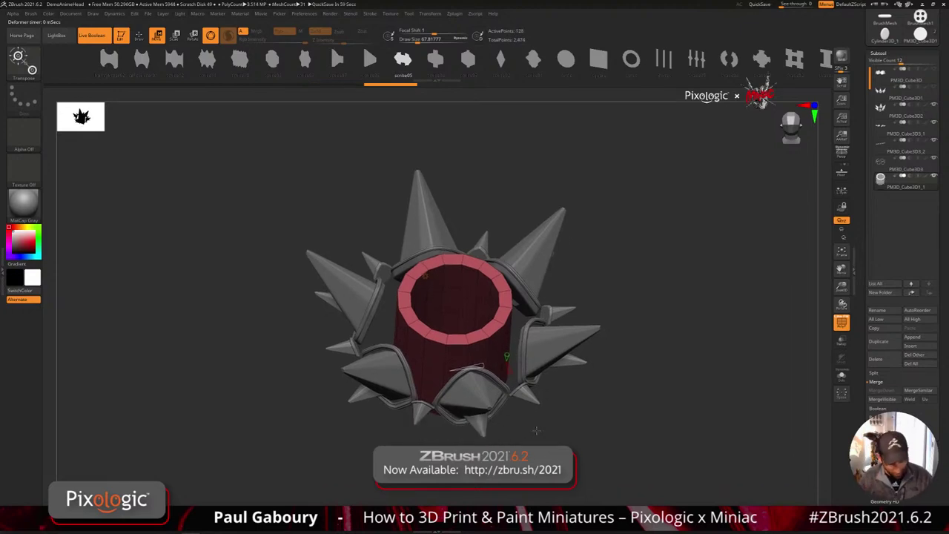
# - Change the tube into a Ring 3D primitive and scale it to meet the inner faces of the crown's plates
pyautogui.click(425, 276)
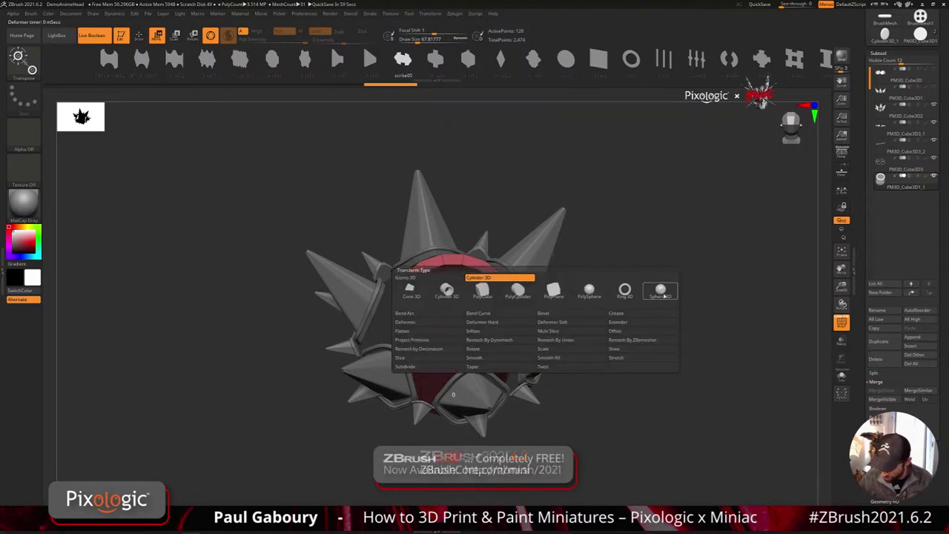
pyautogui.click(625, 290)
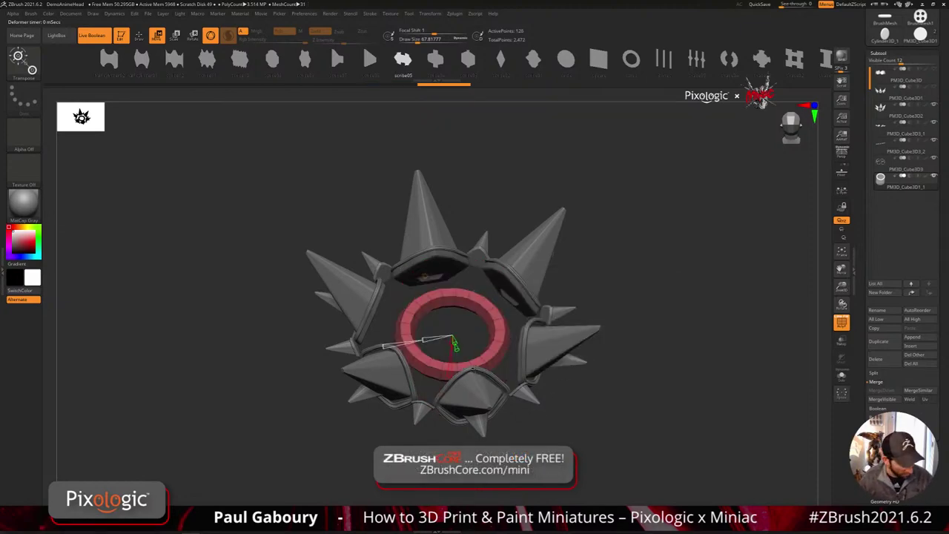
pyautogui.press('y')
pyautogui.moveTo(475, 354); pyautogui.dragTo(487, 360)
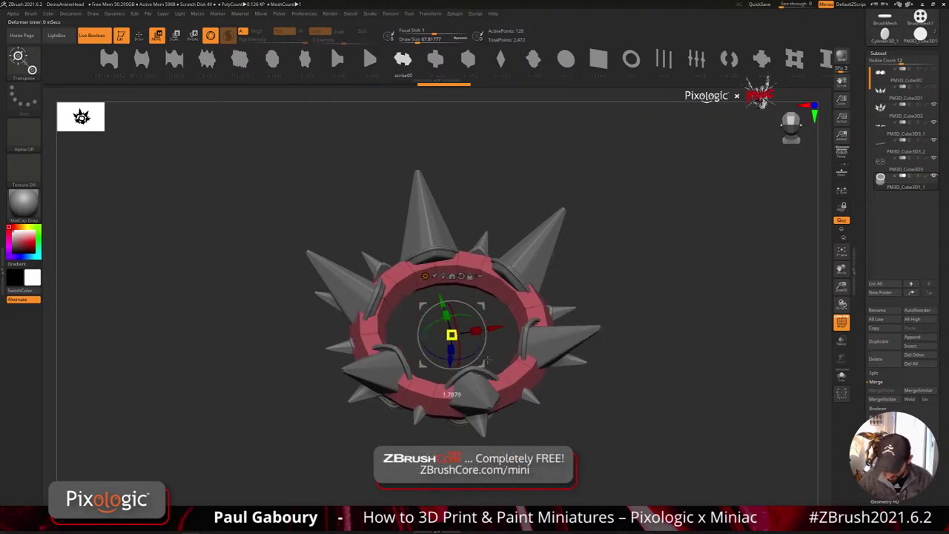
pyautogui.keyDown('ctrl'); pyautogui.moveTo(519, 371); pyautogui.dragTo(550, 393, button='right'); pyautogui.keyUp('ctrl')
pyautogui.moveTo(550, 393); pyautogui.dragTo(584, 413, button='right')
pyautogui.moveTo(453, 335); pyautogui.dragTo(450, 329)
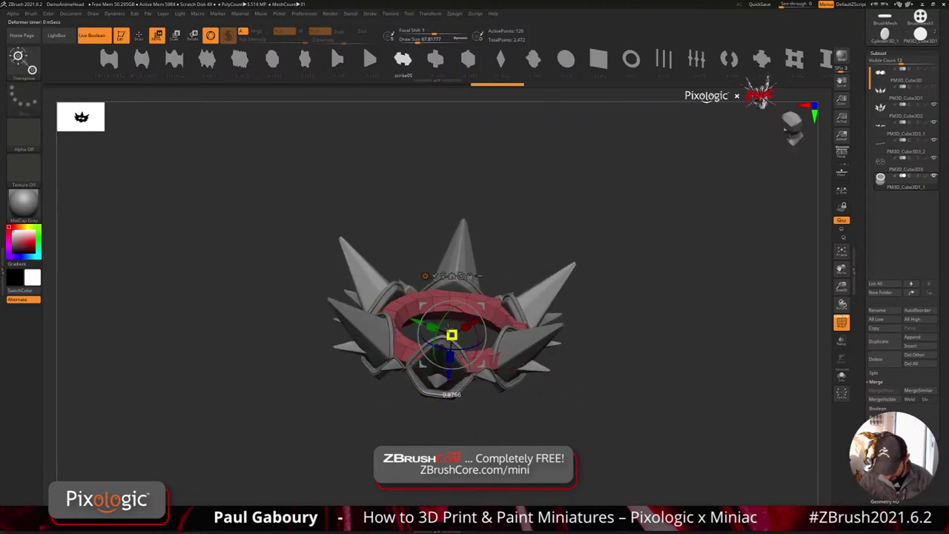
pyautogui.moveTo(545, 401); pyautogui.dragTo(548, 444, button='right')
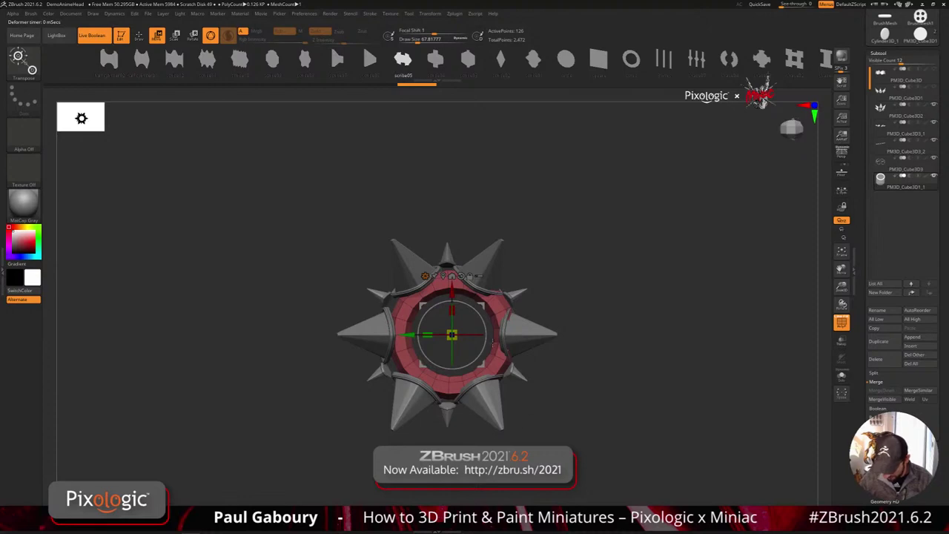
pyautogui.moveTo(459, 340); pyautogui.dragTo(458, 338)
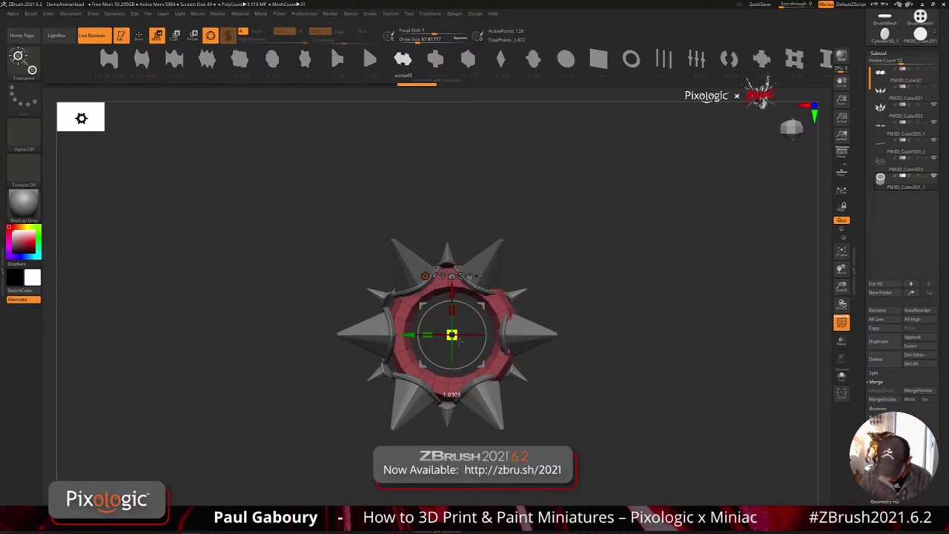
# - Slim the ring's cross-section to a narrow band along the plates and adjust its SDivide divisions
pyautogui.moveTo(543, 411); pyautogui.dragTo(573, 415)
pyautogui.moveTo(573, 415); pyautogui.dragTo(585, 422, button='right')
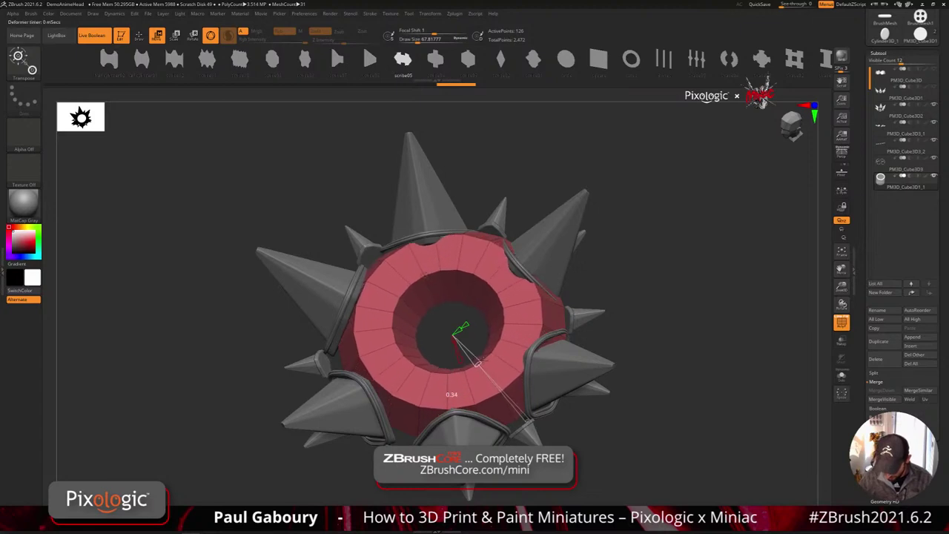
pyautogui.moveTo(478, 362); pyautogui.dragTo(490, 378)
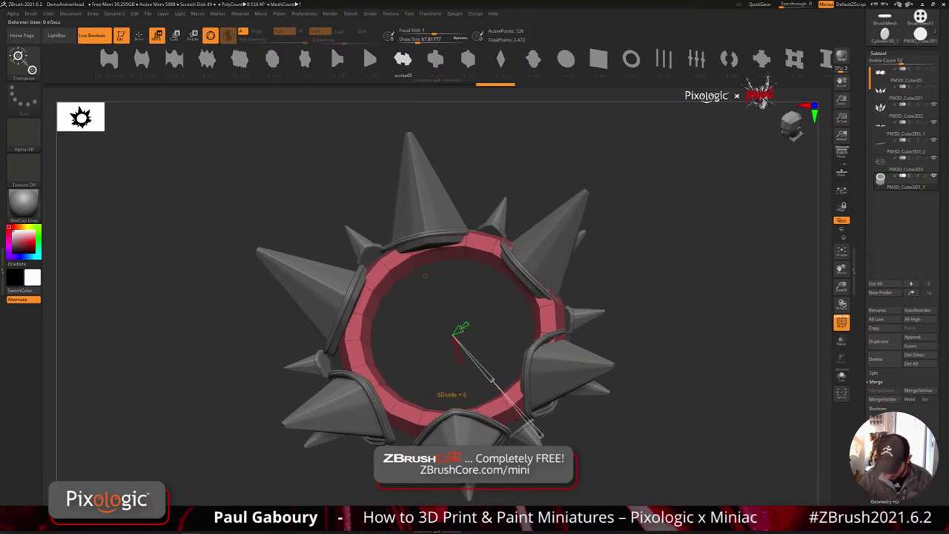
pyautogui.moveTo(459, 331); pyautogui.dragTo(471, 320)
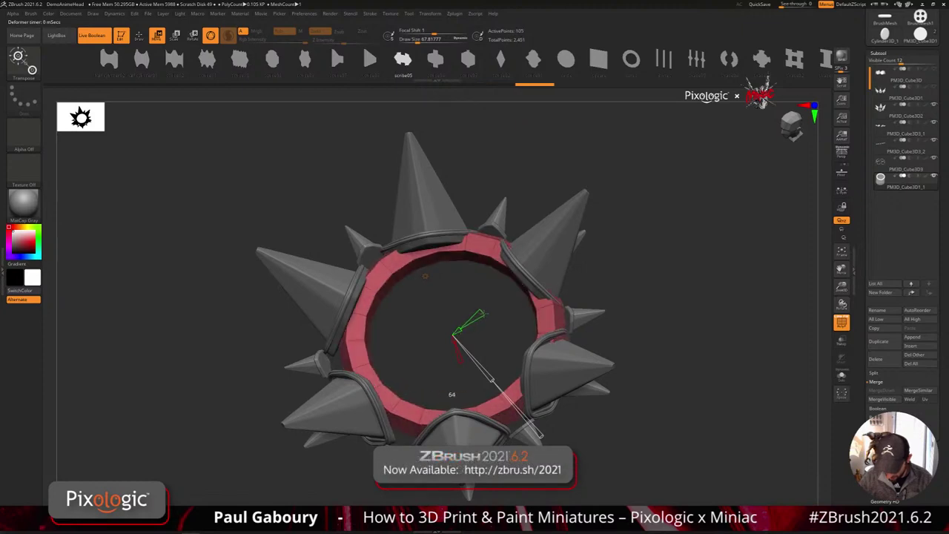
# - Set the ring primitive's cross-section divisions to 3 to simplify the band inside the crown
pyautogui.moveTo(463, 332); pyautogui.dragTo(454, 337)
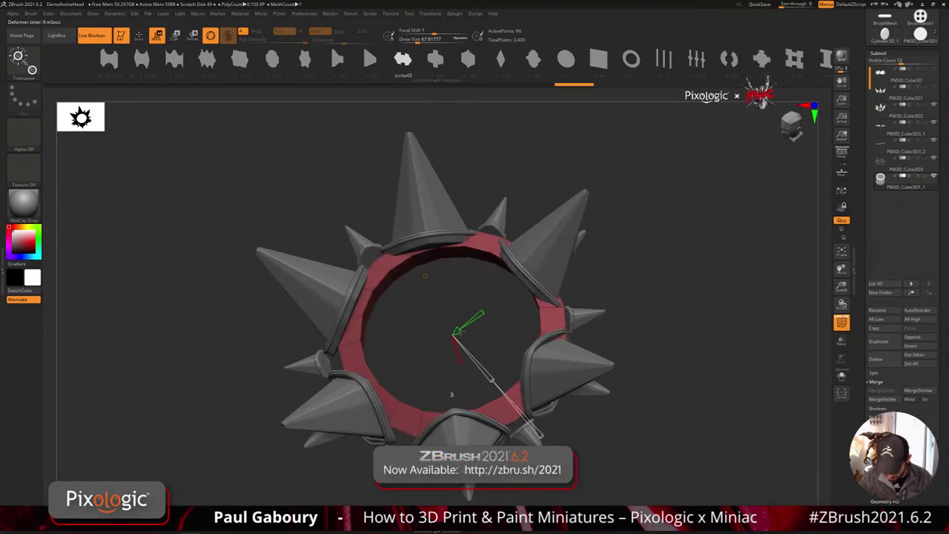
pyautogui.moveTo(548, 367); pyautogui.dragTo(527, 372)
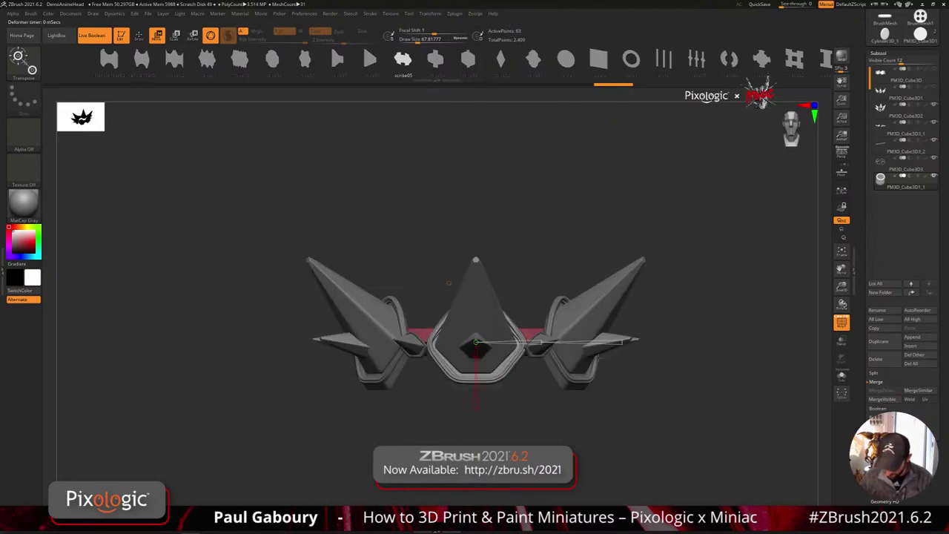
pyautogui.moveTo(476, 391); pyautogui.dragTo(582, 408)
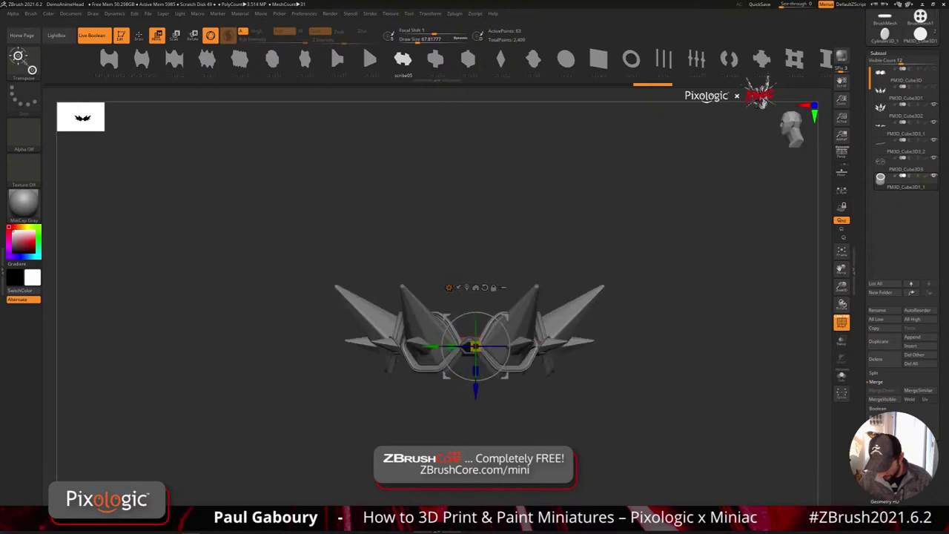
# - Apply the Extender deformer to the ring and extend it downward into a tall band below the plates
pyautogui.keyDown('alt'); pyautogui.moveTo(500, 443); pyautogui.dragTo(511, 456); pyautogui.keyUp('alt')
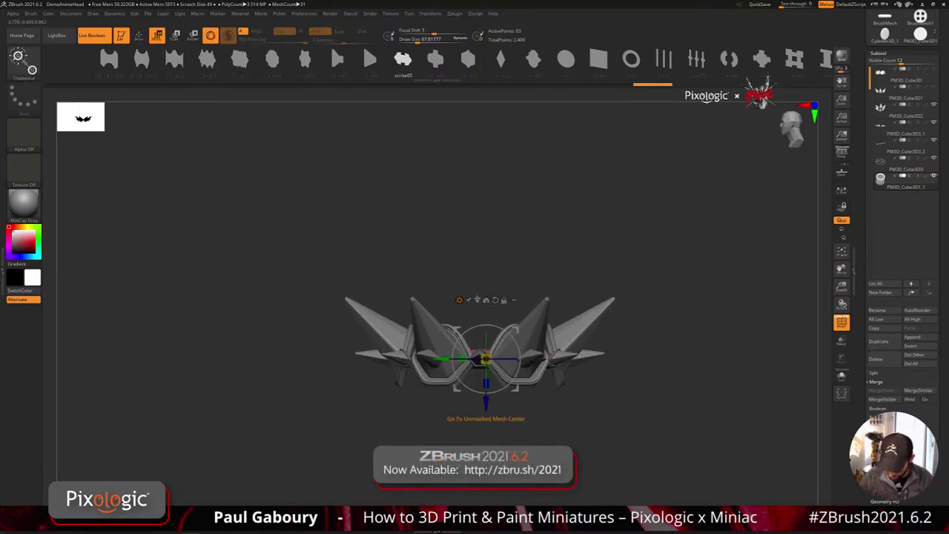
pyautogui.click(458, 300)
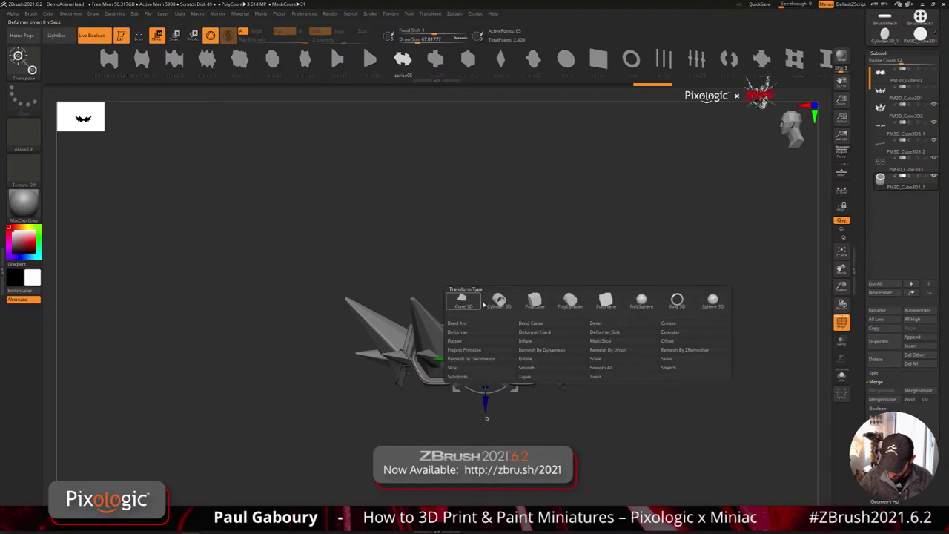
pyautogui.click(695, 335)
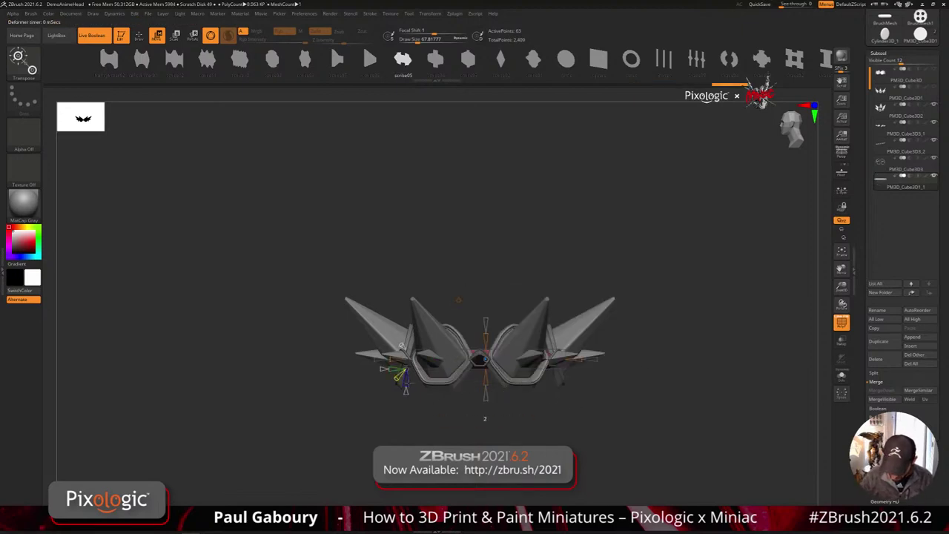
pyautogui.moveTo(485, 393); pyautogui.dragTo(487, 396)
pyautogui.keyDown('ctrl'); pyautogui.moveTo(594, 424); pyautogui.dragTo(558, 413, button='right'); pyautogui.keyUp('ctrl')
pyautogui.moveTo(557, 412); pyautogui.dragTo(588, 421, button='right')
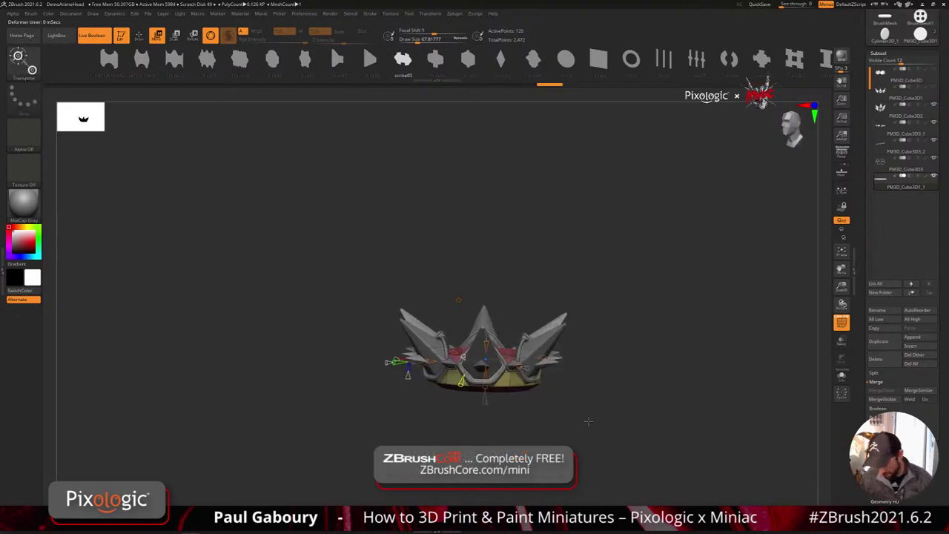
pyautogui.moveTo(587, 423); pyautogui.dragTo(620, 445)
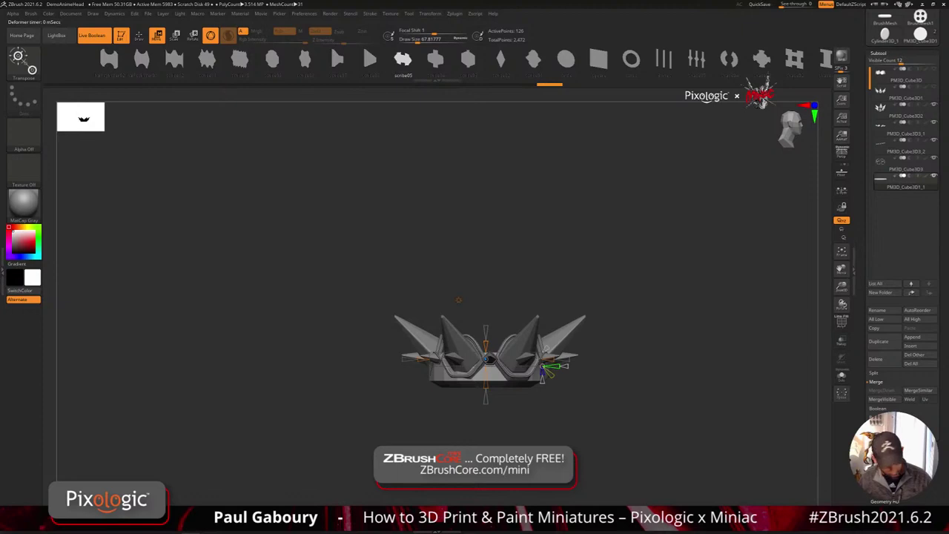
# - Scale the extended band down slightly so that it tucks in behind the crown's plates
pyautogui.press('q')
pyautogui.moveTo(557, 421)
pyautogui.mouseDown()
pyautogui.moveTo(600, 416)
pyautogui.moveTo(589, 416)
pyautogui.moveTo(584, 401)
pyautogui.moveTo(619, 452)
pyautogui.moveTo(348, 375)
pyautogui.mouseUp()
pyautogui.press('w')
pyautogui.moveTo(512, 439); pyautogui.dragTo(541, 436)
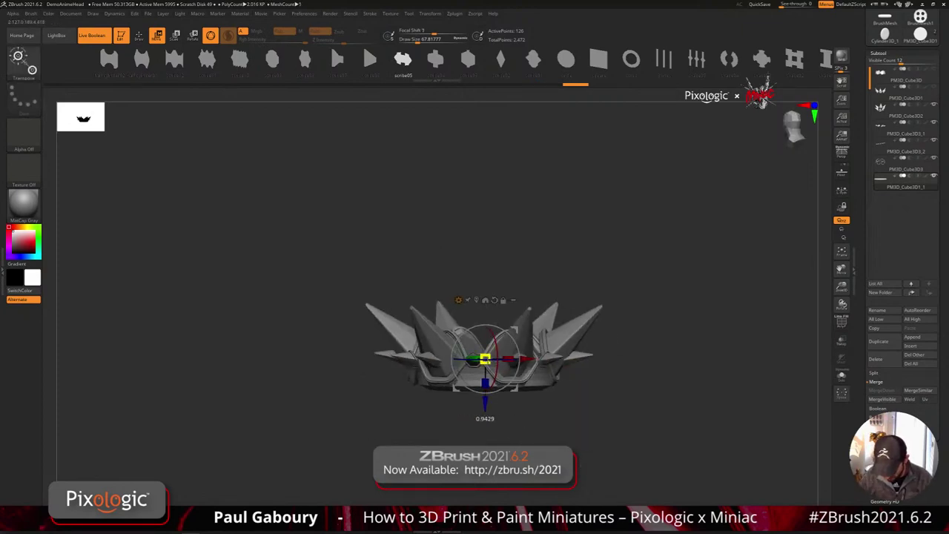
pyautogui.moveTo(529, 428)
pyautogui.mouseDown()
pyautogui.moveTo(519, 425)
pyautogui.moveTo(526, 343)
pyautogui.moveTo(524, 439)
pyautogui.moveTo(532, 413)
pyautogui.moveTo(555, 411)
pyautogui.mouseUp()
pyautogui.press('q')
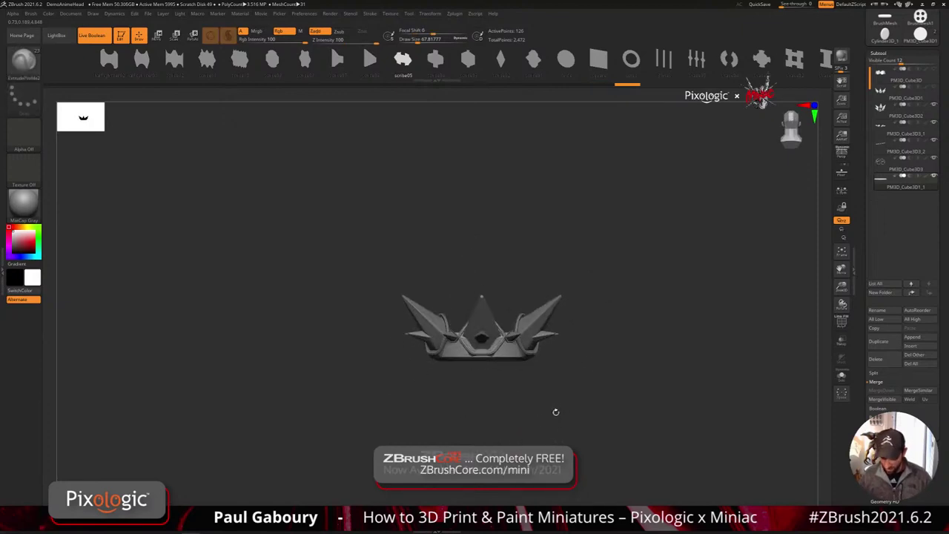
pyautogui.press('w')
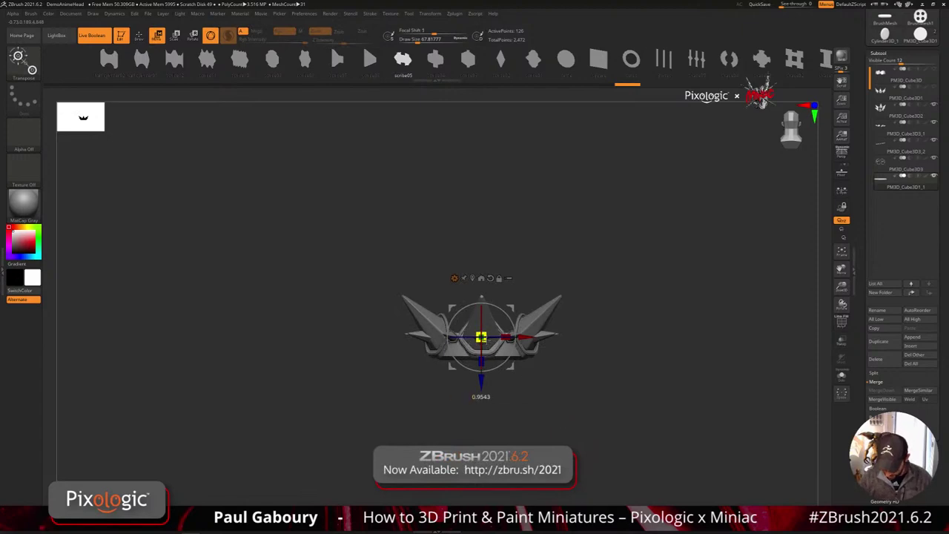
pyautogui.press('q')
pyautogui.moveTo(551, 408)
pyautogui.mouseDown()
pyautogui.moveTo(553, 416)
pyautogui.moveTo(552, 392)
pyautogui.mouseUp()
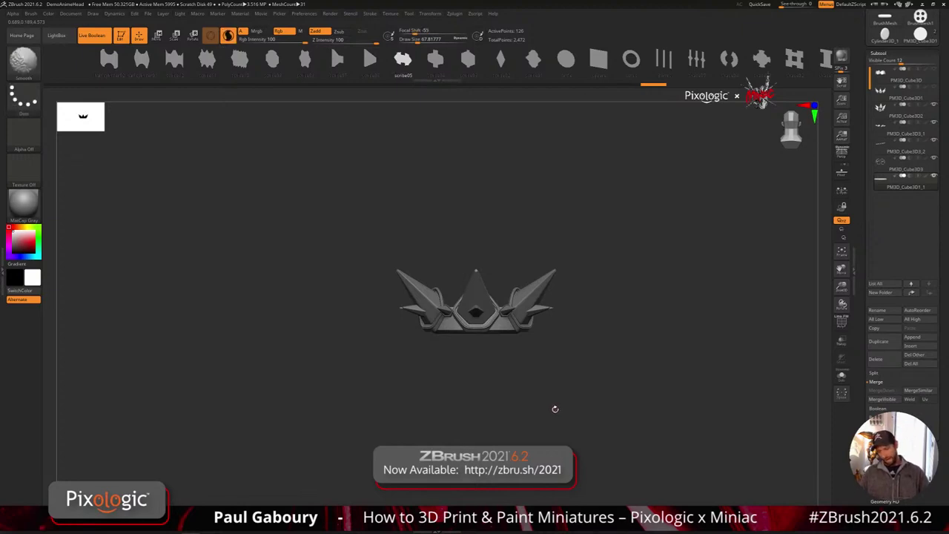
# - Show the band's polyframe and set the ZModeler polygon action to QMesh
pyautogui.hotkey('shift', 'f')
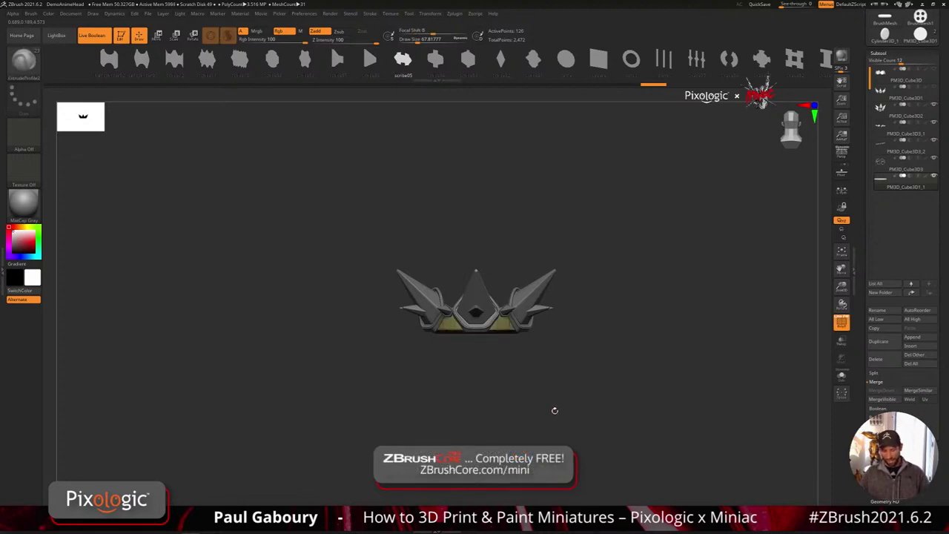
pyautogui.keyDown('ctrl'); pyautogui.moveTo(508, 347); pyautogui.dragTo(542, 362, button='right'); pyautogui.keyUp('ctrl')
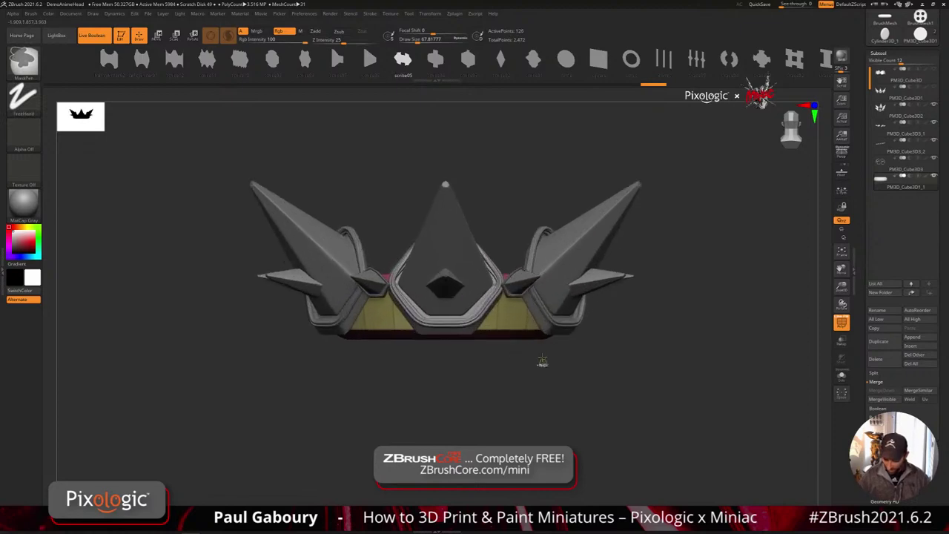
pyautogui.press('b')
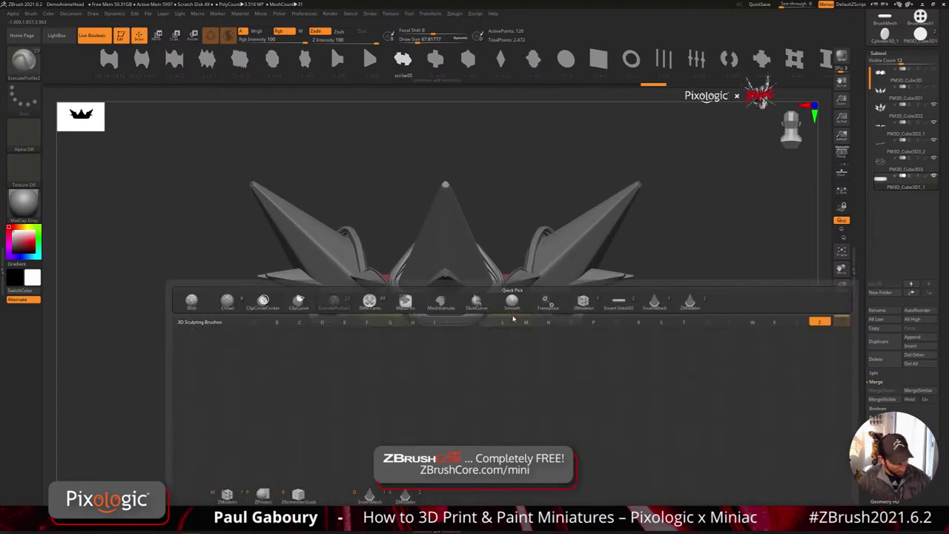
pyautogui.press('z')
pyautogui.press('m')
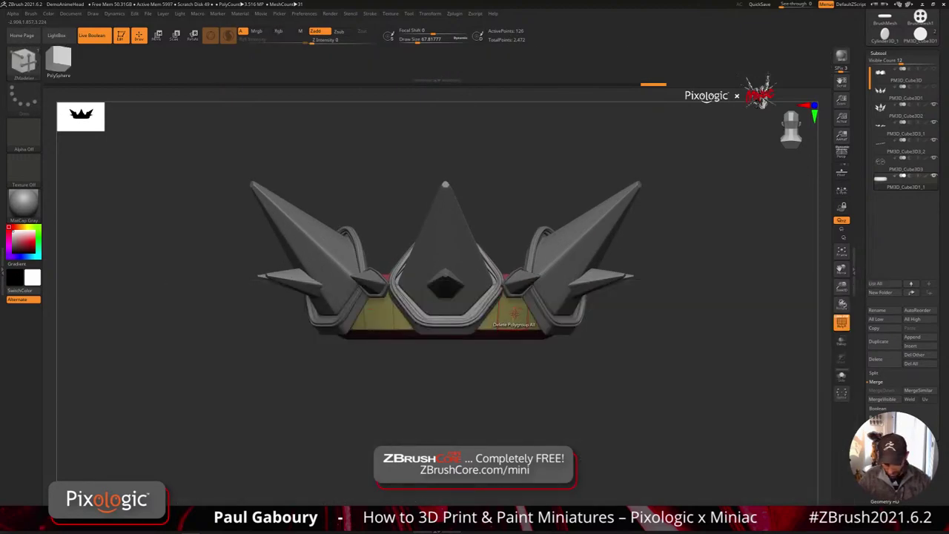
pyautogui.press('space')
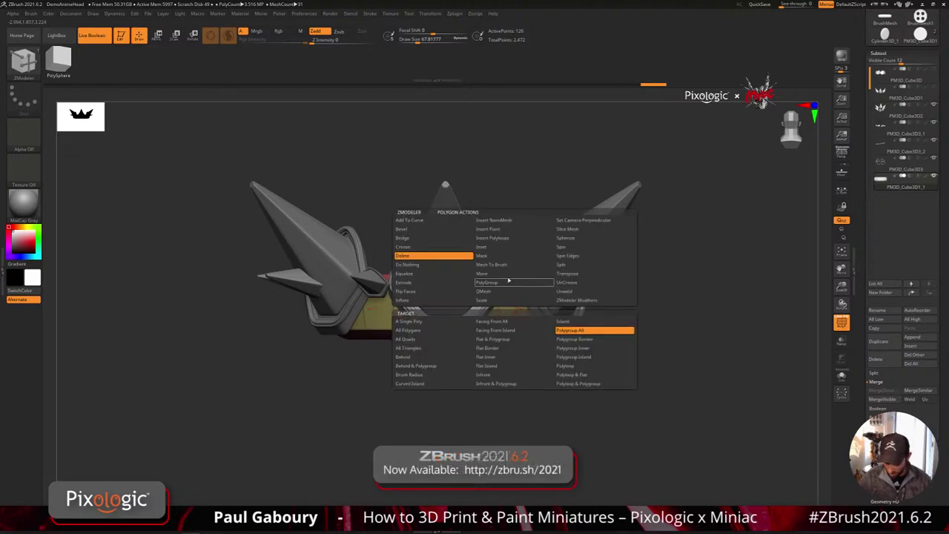
pyautogui.click(509, 292)
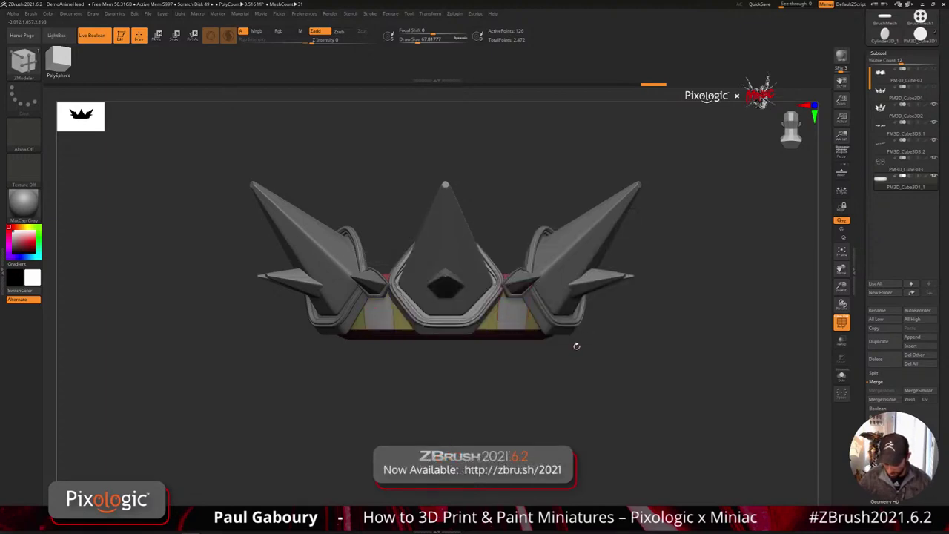
pyautogui.moveTo(515, 314); pyautogui.dragTo(641, 324, button='right')
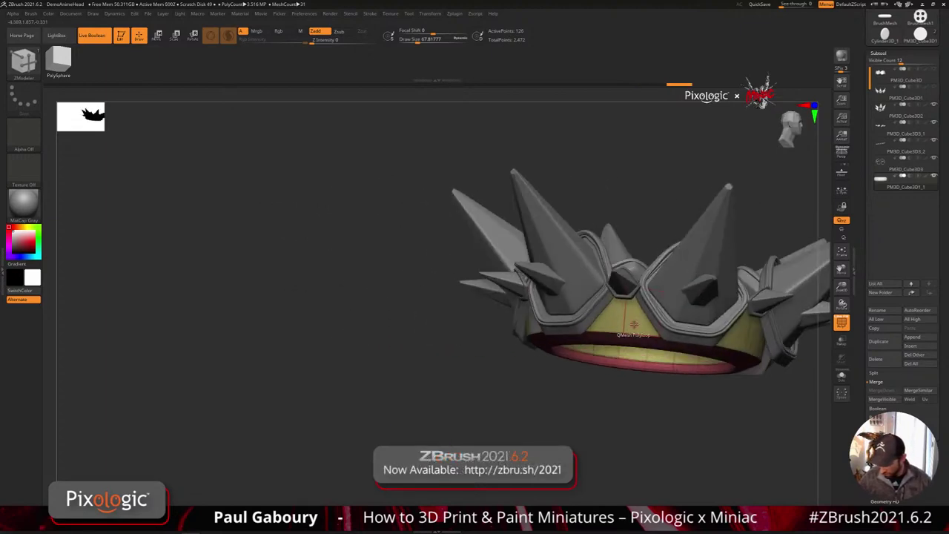
# - Try raising the marked band polygons between the plates with QMesh, using A Single Poly as the target
pyautogui.keyDown('alt'); pyautogui.click(638, 324); pyautogui.keyUp('alt')
pyautogui.keyDown('alt'); pyautogui.moveTo(717, 382); pyautogui.dragTo(543, 419, button='right'); pyautogui.keyUp('alt')
pyautogui.keyDown('alt'); pyautogui.click(641, 325); pyautogui.keyUp('alt')
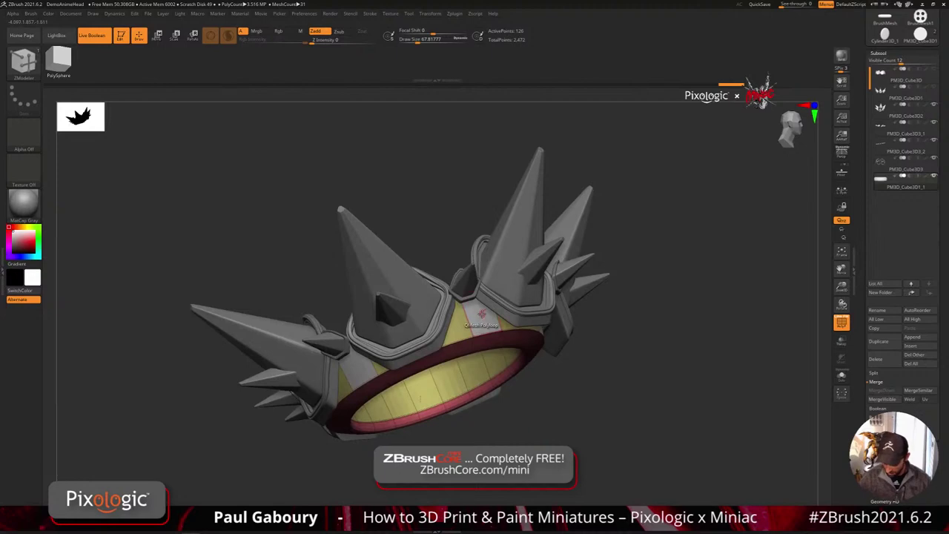
pyautogui.press('space')
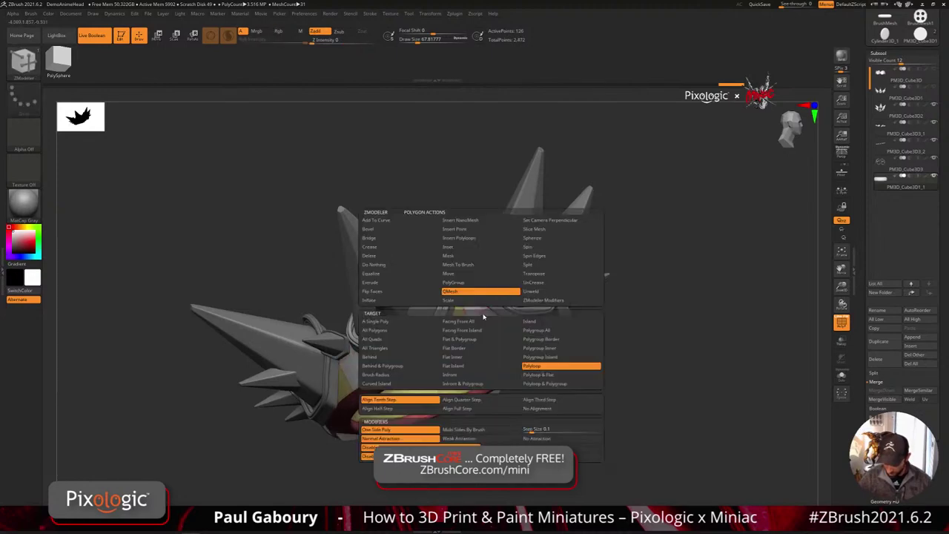
pyautogui.click(420, 324)
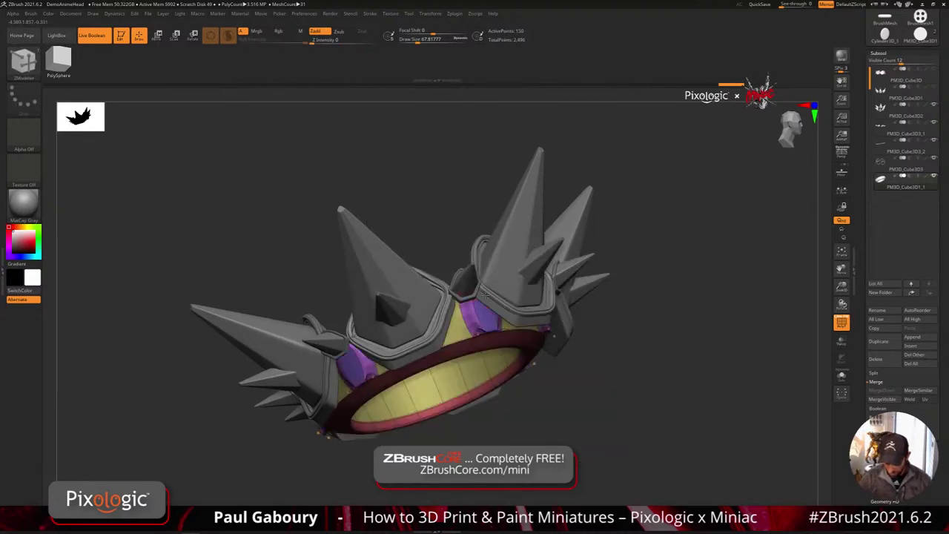
pyautogui.click(484, 304)
# - Hide the polyframe and smooth the band with Dynamic Subdiv at crease level 2
pyautogui.hotkey('shift', 'f')
pyautogui.moveTo(569, 383)
pyautogui.keyDown('ctrl'); pyautogui.mouseDown(button='right')
pyautogui.moveTo(566, 396)
pyautogui.moveTo(572, 383)
pyautogui.moveTo(539, 403)
pyautogui.moveTo(591, 384)
pyautogui.moveTo(621, 350)
pyautogui.moveTo(584, 384)
pyautogui.moveTo(567, 383)
pyautogui.mouseUp(button='right'); pyautogui.keyUp('ctrl')
pyautogui.scroll(-2, 896, 383)
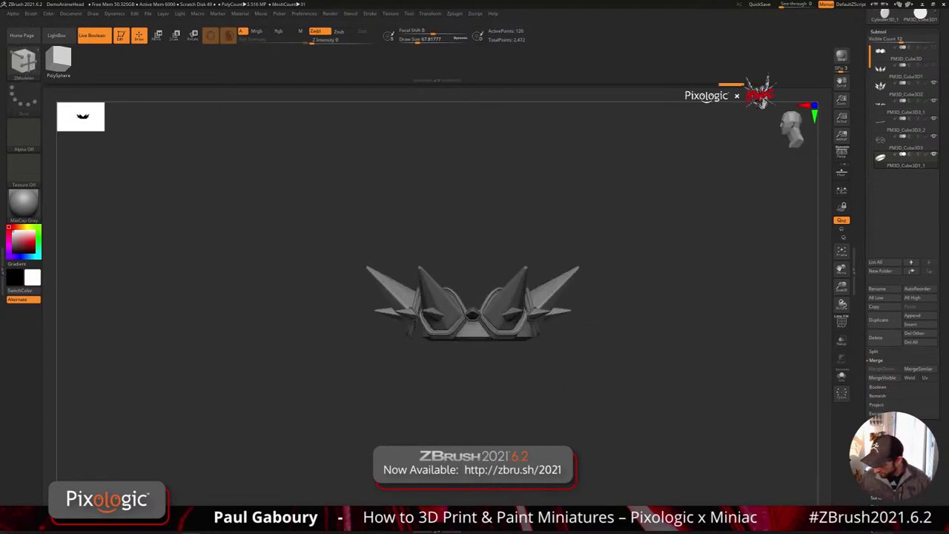
pyautogui.scroll(-3, 944, 381)
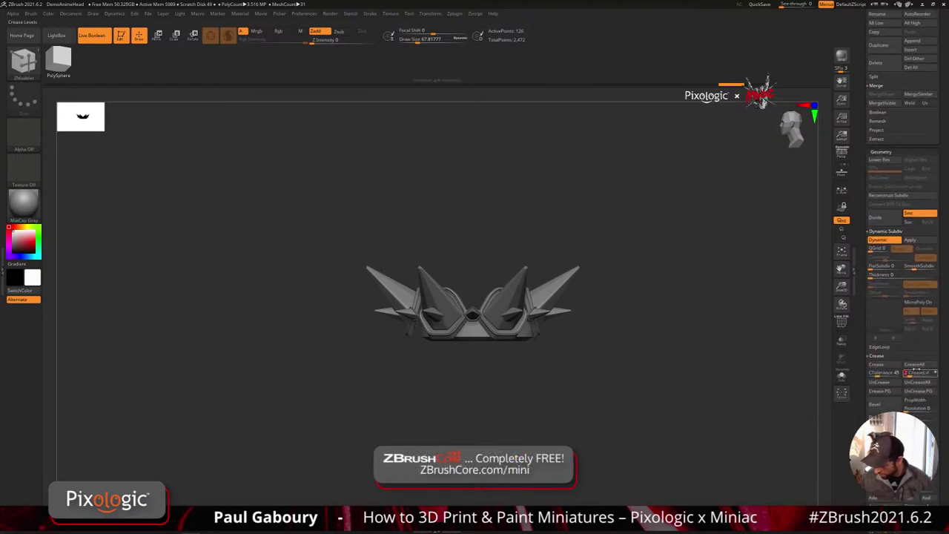
pyautogui.moveTo(800, 304); pyautogui.dragTo(611, 401)
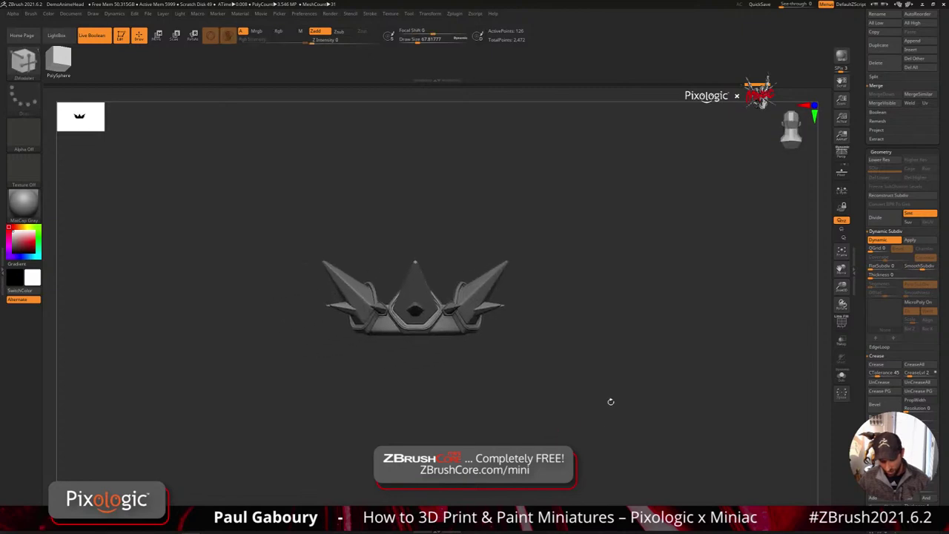
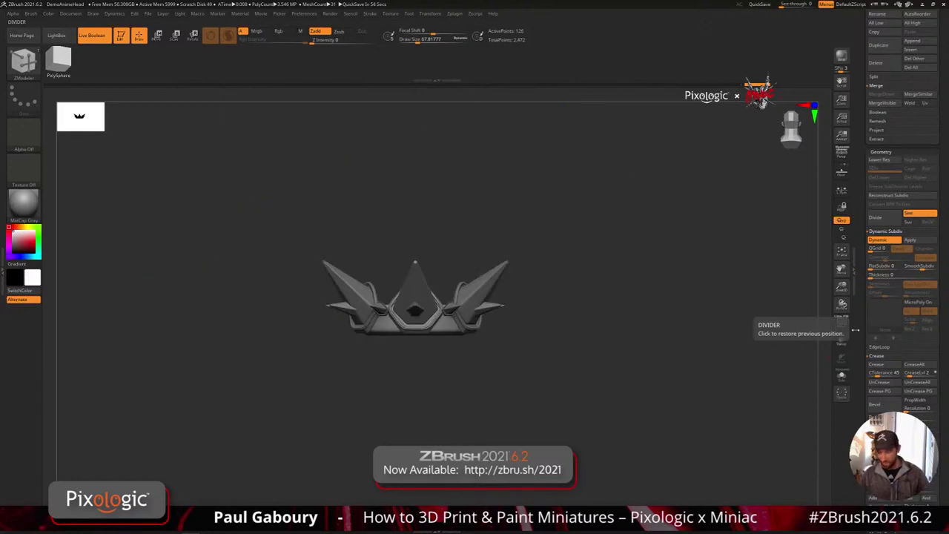
# - Switch to the Cube3D tool and convert it to a PolyMesh3D
pyautogui.scroll(10, 864, 274)
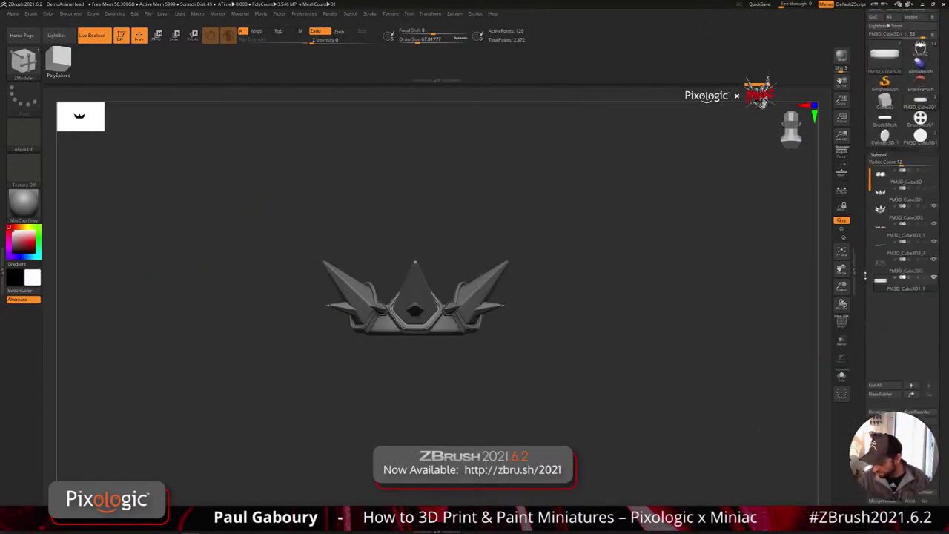
pyautogui.scroll(3, 864, 274)
pyautogui.moveTo(763, 356); pyautogui.dragTo(572, 424)
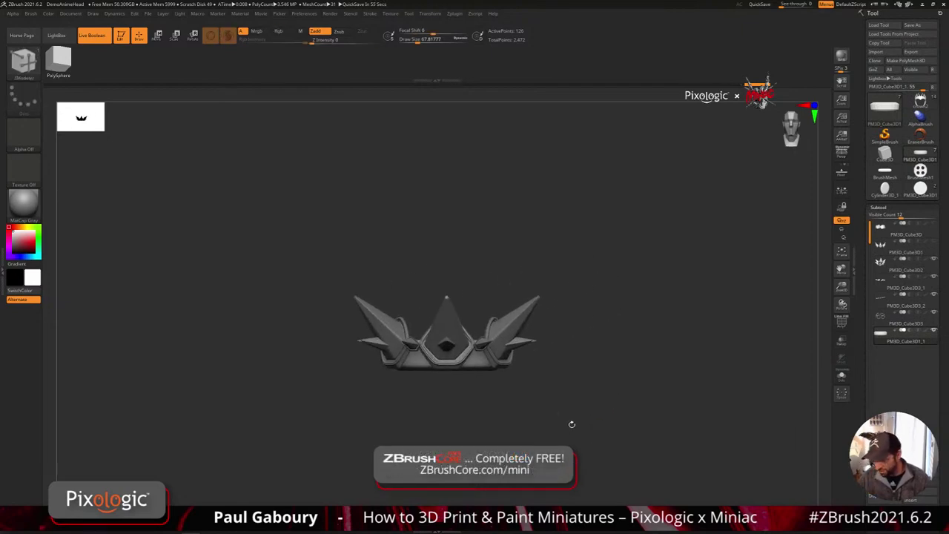
pyautogui.click(885, 154)
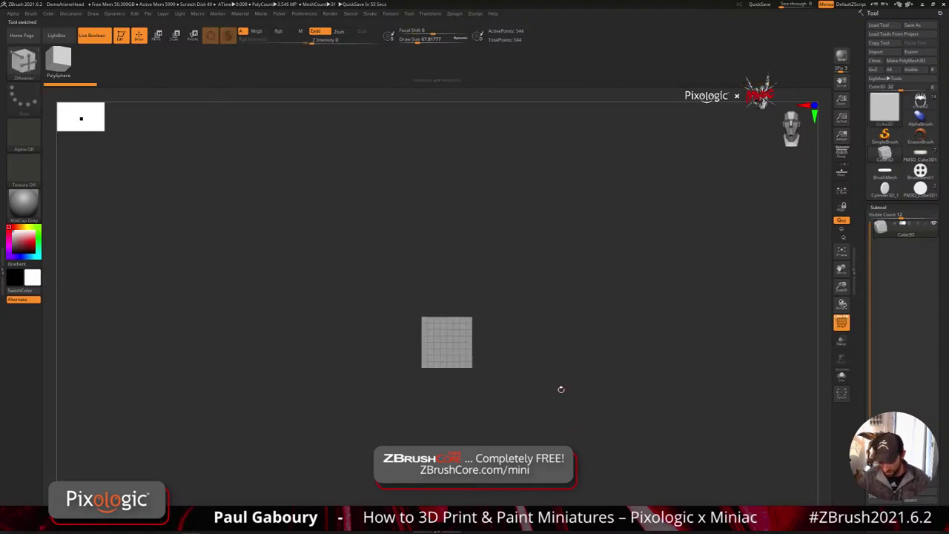
pyautogui.click(914, 60)
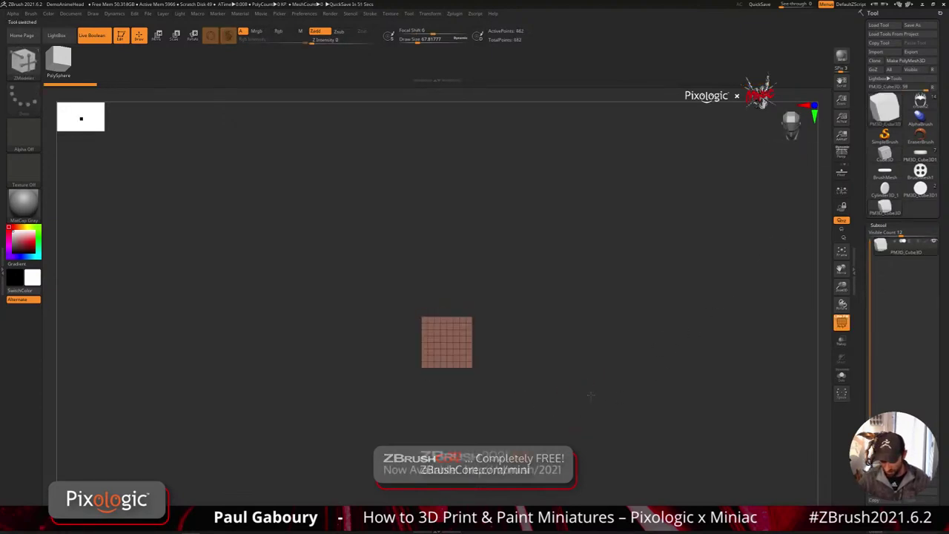
# - Scale the cube along its vertical axis into a tall bar, viewed straight from the front
pyautogui.moveTo(935, 363); pyautogui.dragTo(934, 236)
pyautogui.press('w')
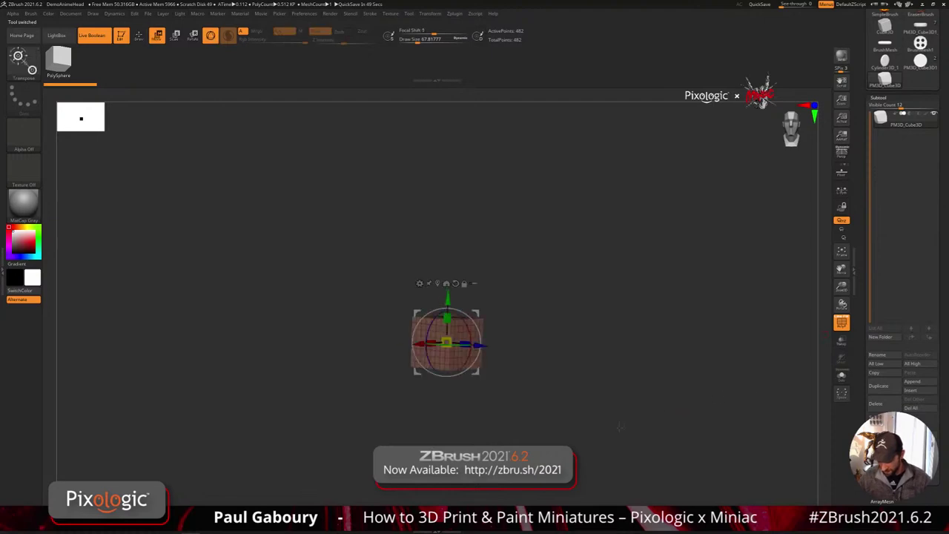
pyautogui.keyDown('shift'); pyautogui.moveTo(621, 425); pyautogui.dragTo(656, 423); pyautogui.keyUp('shift')
pyautogui.moveTo(471, 342); pyautogui.dragTo(451, 217)
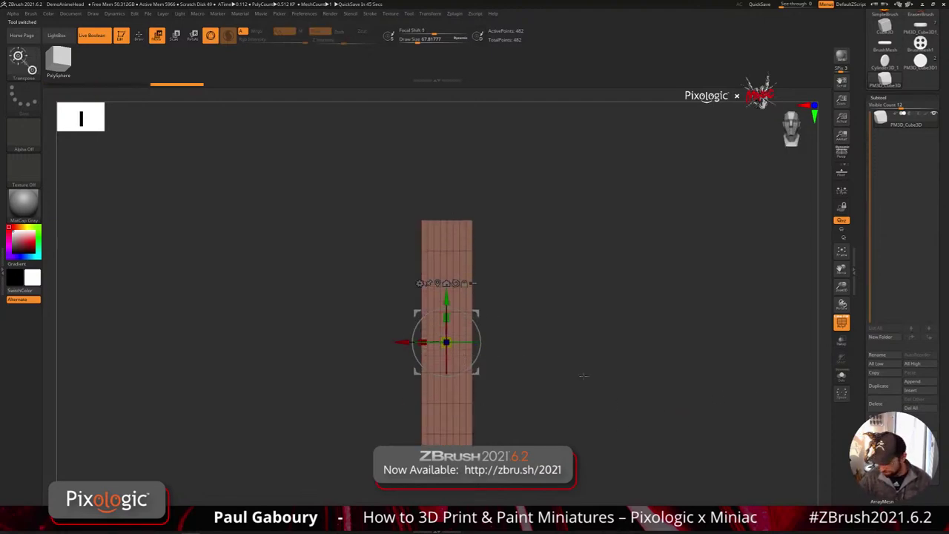
# - Convert the tall bar to a DynaMesh at resolution 128
pyautogui.scroll(-5, 944, 411)
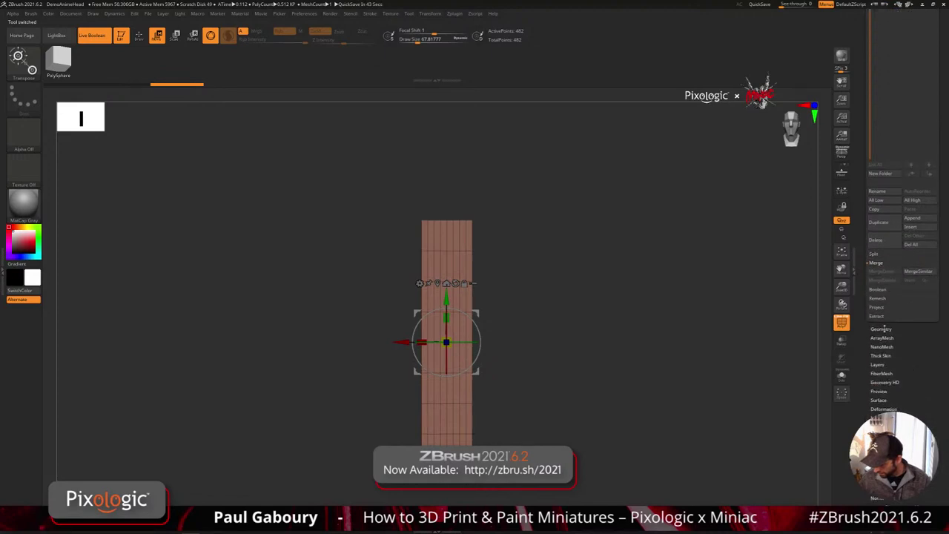
pyautogui.click(881, 328)
pyautogui.scroll(-9, 939, 387)
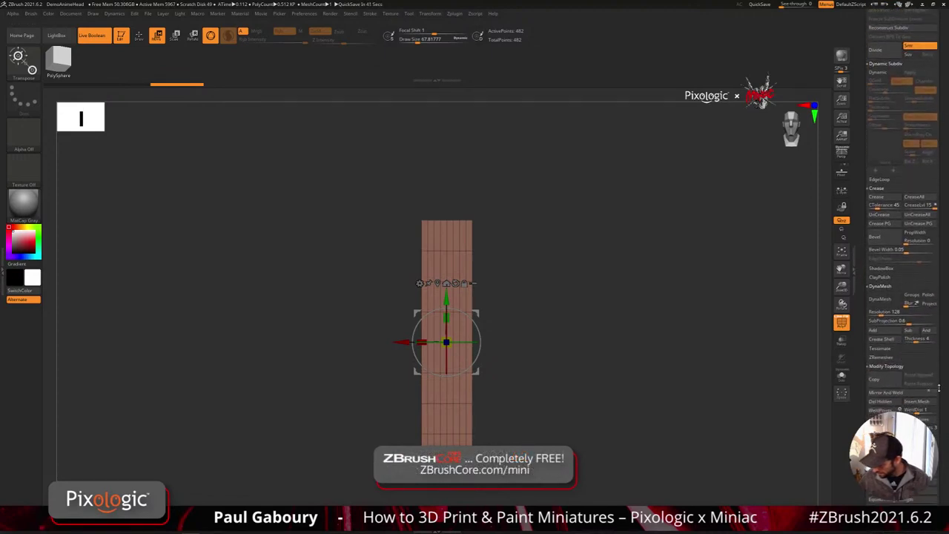
pyautogui.moveTo(939, 387); pyautogui.dragTo(938, 383)
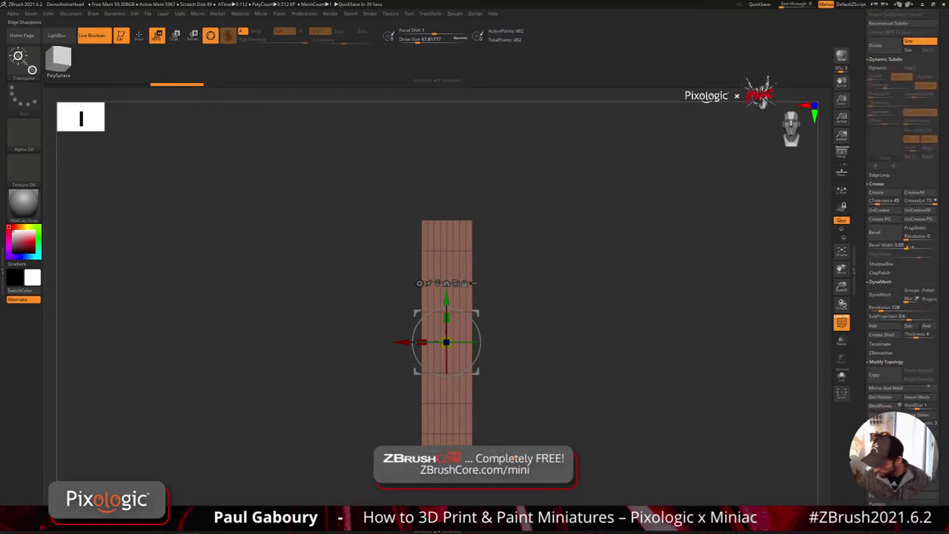
pyautogui.click(879, 184)
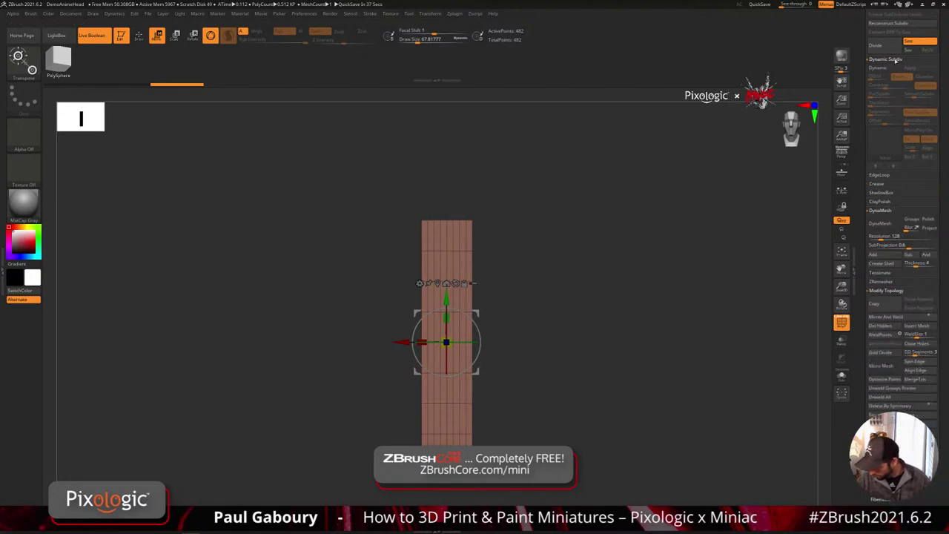
pyautogui.click(894, 60)
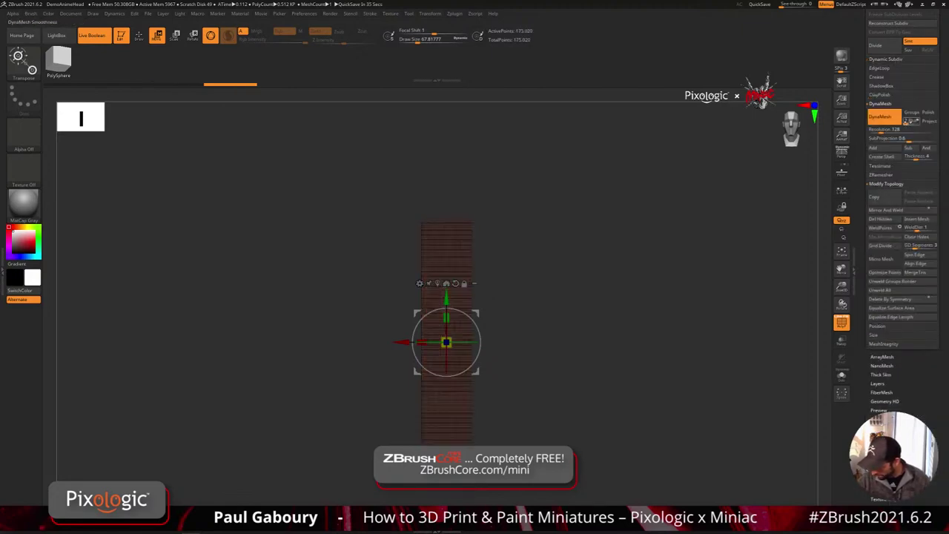
pyautogui.click(880, 117)
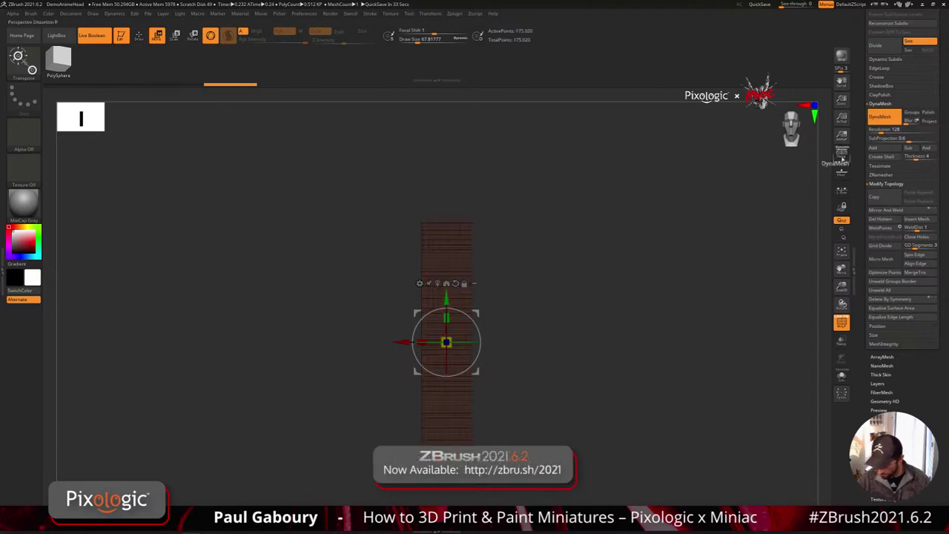
pyautogui.hotkey('shift', 'f')
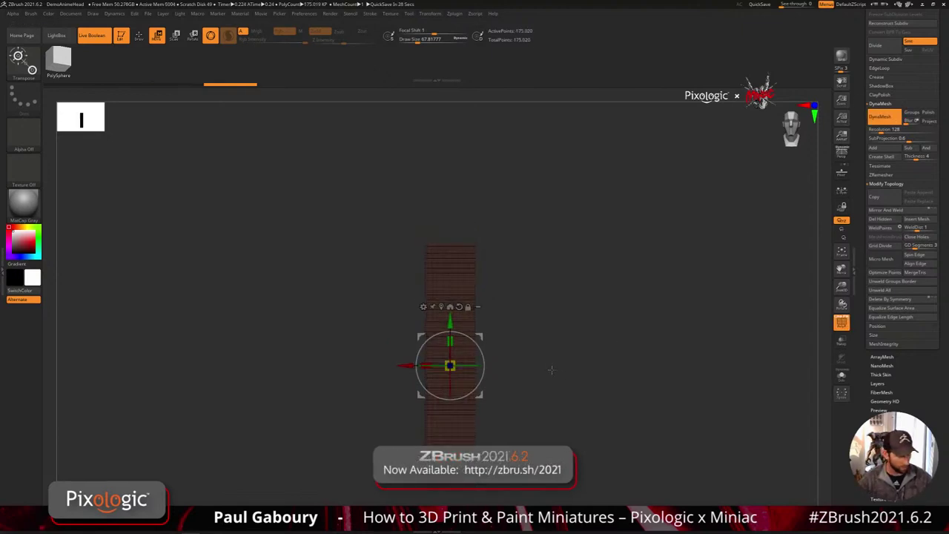
# - Switch to the ZModeler brush and cut the bar's upper end diagonally into a symmetrical point
pyautogui.press('q')
pyautogui.press('b')
pyautogui.press('z')
pyautogui.press('m')
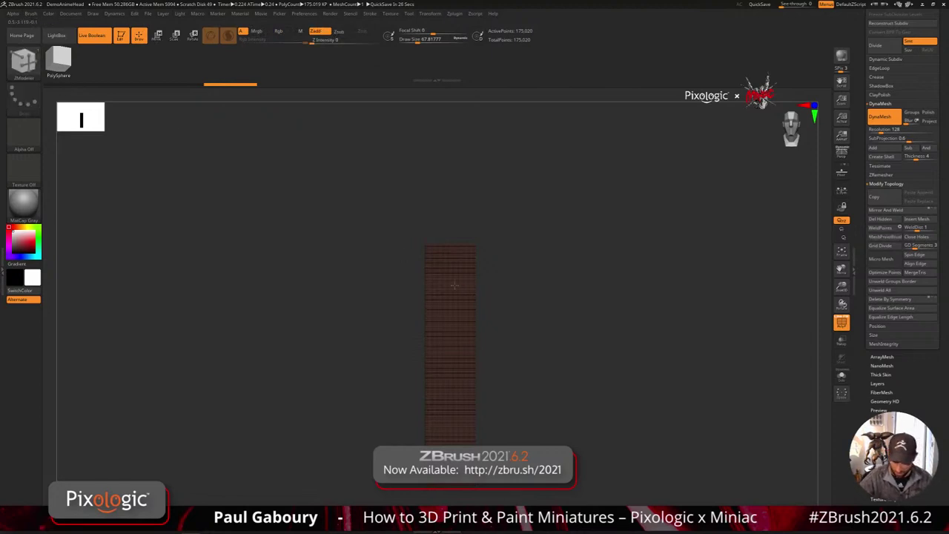
pyautogui.moveTo(413, 382)
pyautogui.keyDown('ctrl'); pyautogui.keyDown('shift'); pyautogui.mouseDown()
pyautogui.moveTo(437, 260)
pyautogui.moveTo(479, 191)
pyautogui.moveTo(459, 200)
pyautogui.moveTo(464, 193)
pyautogui.mouseUp(); pyautogui.keyUp('shift'); pyautogui.keyUp('ctrl')
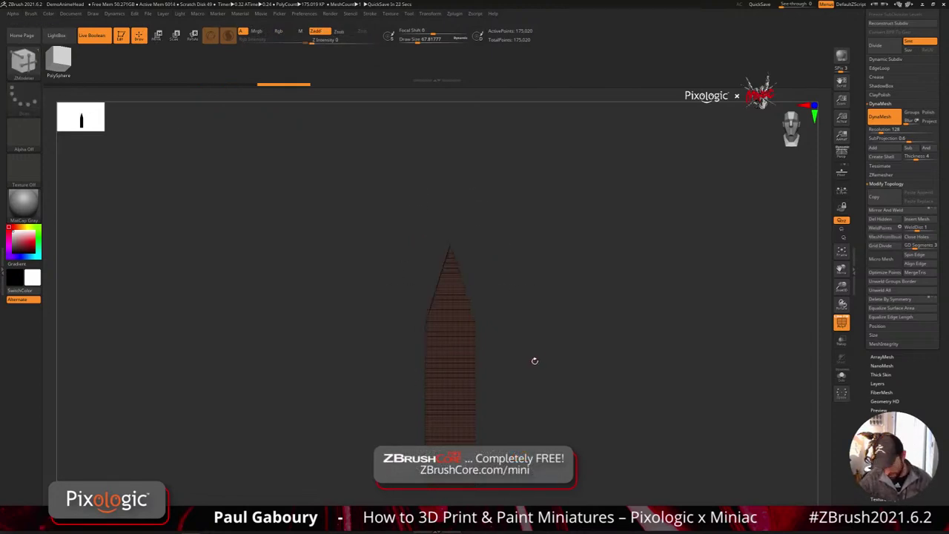
# - Enlarge the brush to a draw size of about 262, smooth the pointed bar's edges, and hide the polyframe
pyautogui.press('s')
pyautogui.moveTo(499, 319); pyautogui.dragTo(502, 309)
pyautogui.press('s')
pyautogui.moveTo(436, 329)
pyautogui.keyDown('shift'); pyautogui.mouseDown()
pyautogui.moveTo(424, 327)
pyautogui.moveTo(456, 319)
pyautogui.moveTo(450, 285)
pyautogui.mouseUp(); pyautogui.keyUp('shift')
pyautogui.moveTo(424, 365)
pyautogui.keyDown('shift'); pyautogui.mouseDown()
pyautogui.moveTo(454, 407)
pyautogui.moveTo(448, 415)
pyautogui.mouseUp(); pyautogui.keyUp('shift')
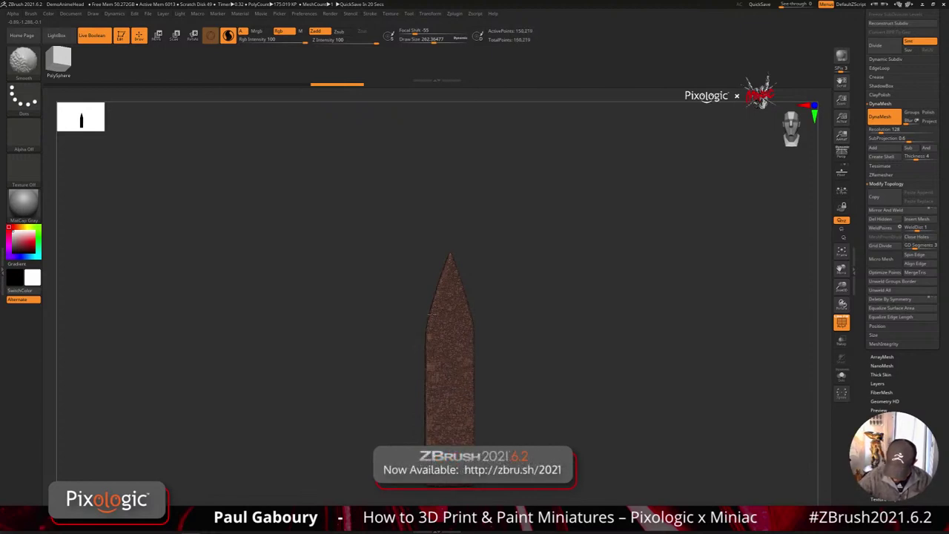
pyautogui.hotkey('shift', 'f')
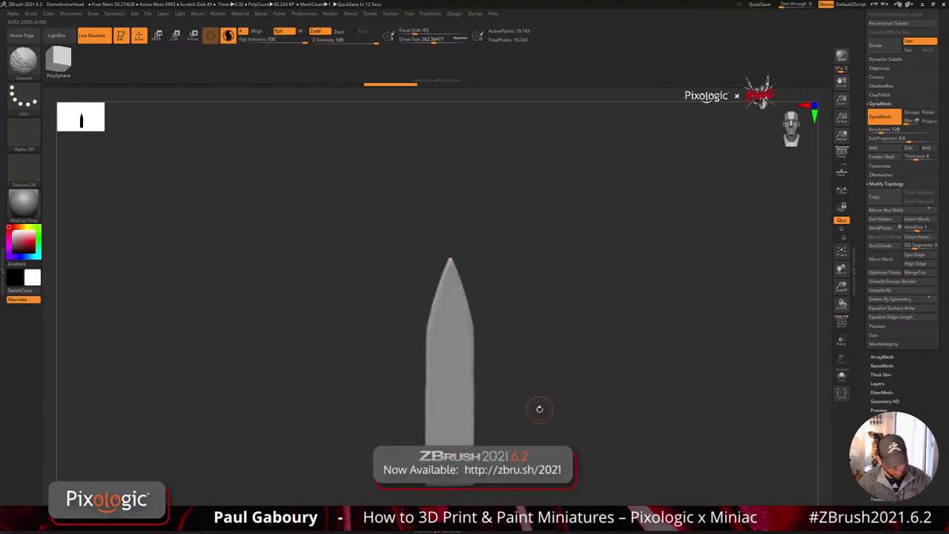
pyautogui.moveTo(539, 409)
pyautogui.keyDown('ctrl'); pyautogui.mouseDown(button='right')
pyautogui.moveTo(534, 426)
pyautogui.moveTo(547, 380)
pyautogui.mouseUp(button='right'); pyautogui.keyUp('ctrl')
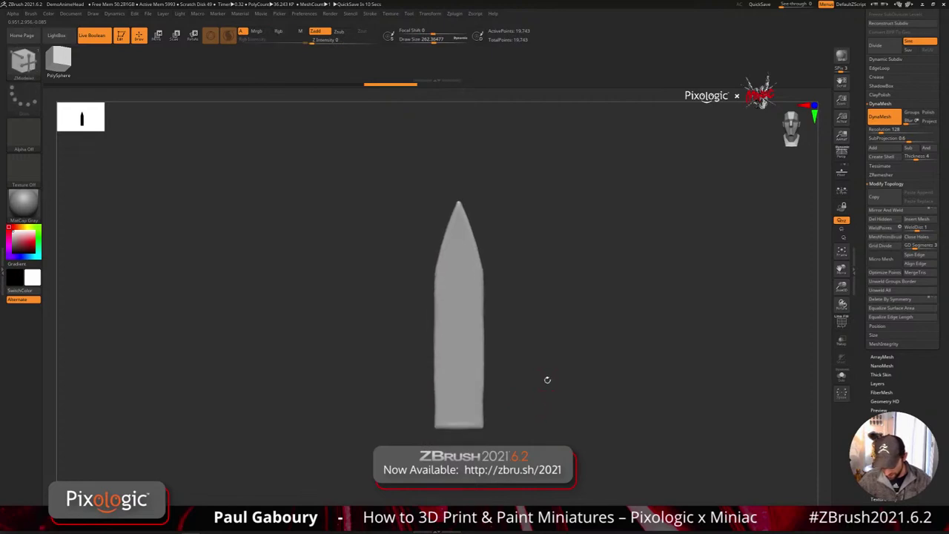
# - Apply the Deformer to the pointed bar and pull its lowest control points inward to narrow the base
pyautogui.press('w')
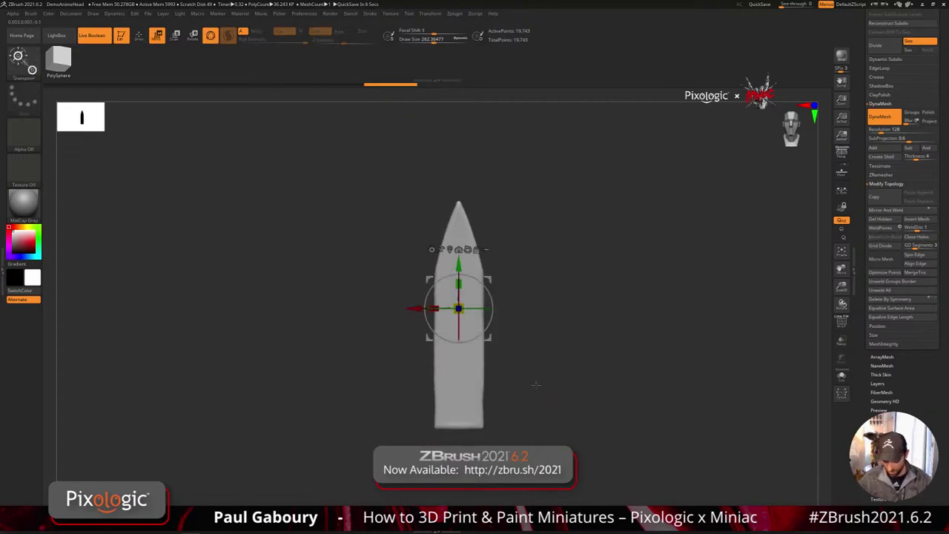
pyautogui.click(452, 278)
pyautogui.click(468, 282)
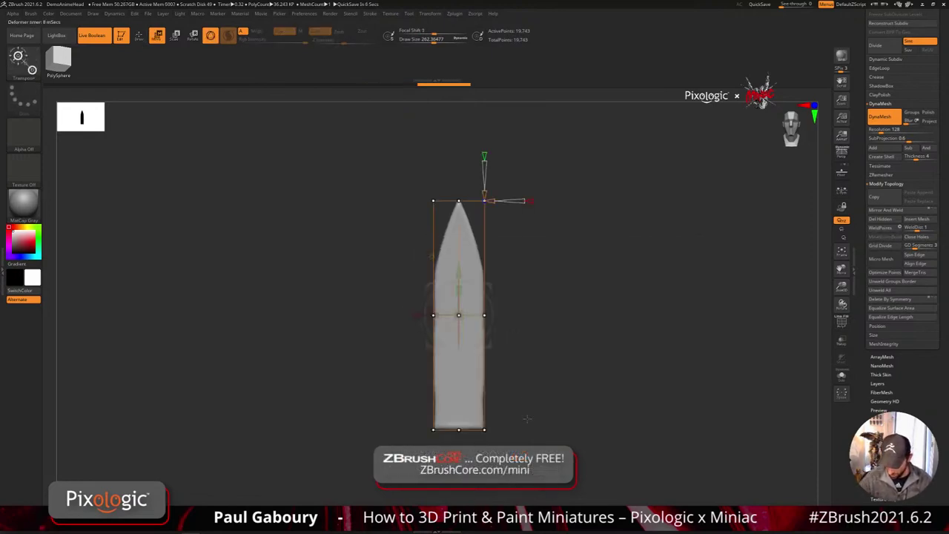
pyautogui.keyDown('ctrl'); pyautogui.moveTo(386, 484); pyautogui.dragTo(454, 406); pyautogui.keyUp('ctrl')
pyautogui.moveTo(387, 431); pyautogui.dragTo(399, 432)
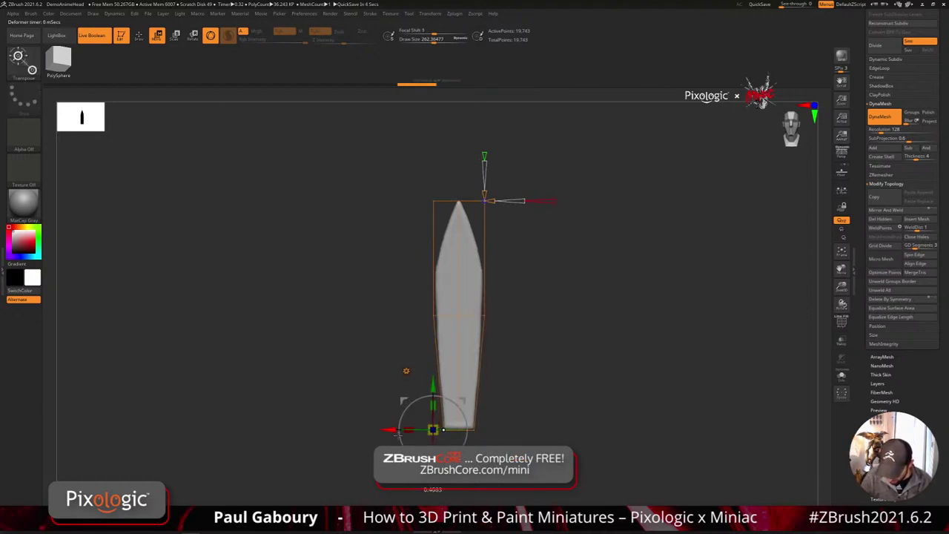
# - Abort the auto-save and push the Deformer's middle control points outward to widen the blade's centre, viewed from the back
pyautogui.keyDown('ctrl'); pyautogui.moveTo(415, 310); pyautogui.dragTo(377, 387); pyautogui.keyUp('ctrl')
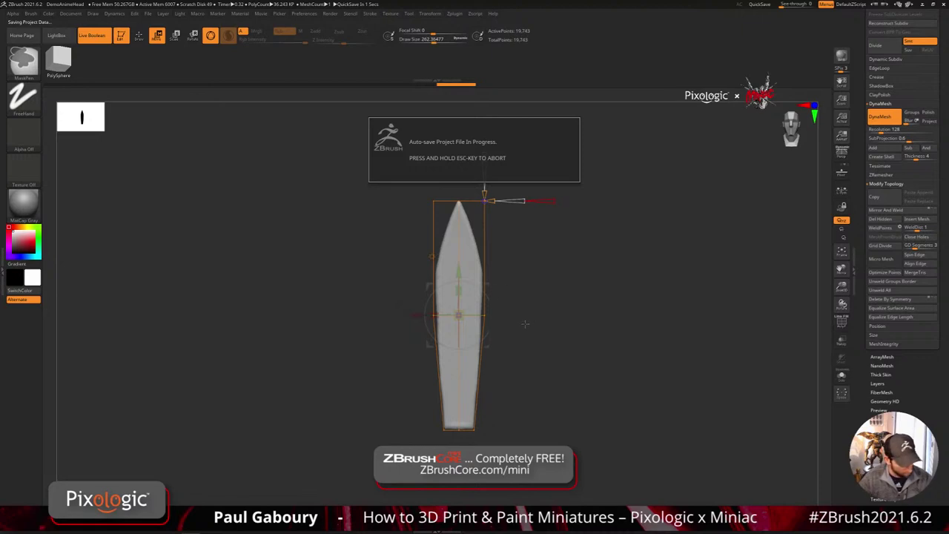
pyautogui.press('Escape')
pyautogui.moveTo(525, 326); pyautogui.dragTo(438, 377)
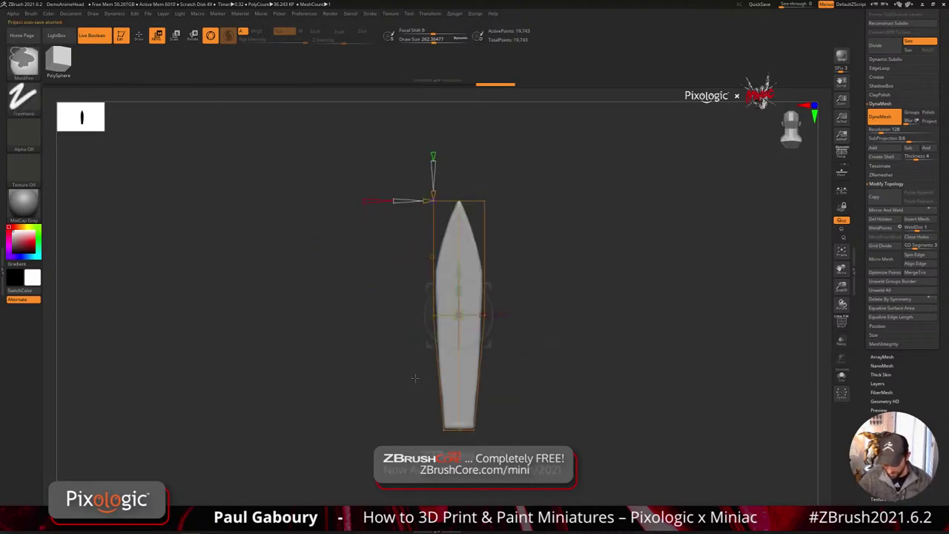
pyautogui.keyDown('ctrl'); pyautogui.moveTo(368, 391); pyautogui.dragTo(446, 287); pyautogui.keyUp('ctrl')
pyautogui.keyDown('ctrl'); pyautogui.click(543, 350); pyautogui.keyUp('ctrl')
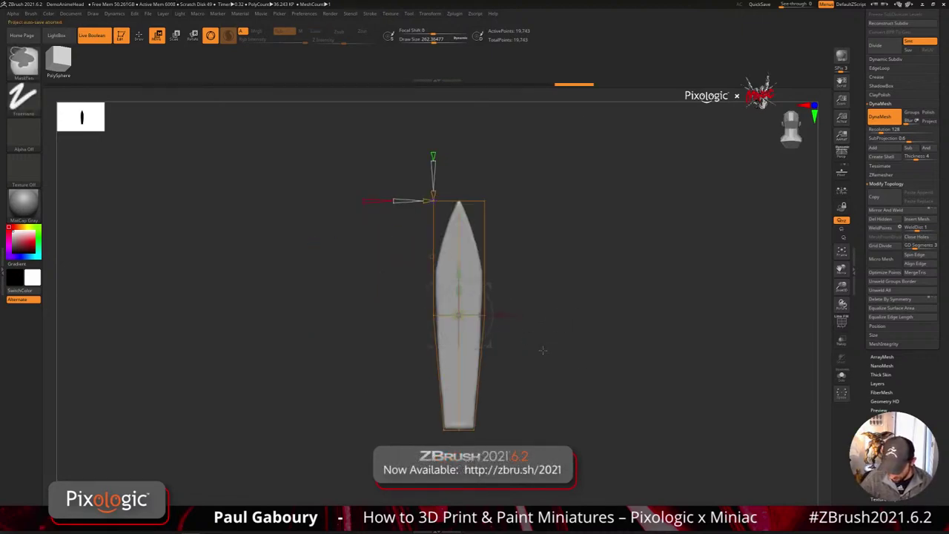
pyautogui.keyDown('ctrl'); pyautogui.moveTo(542, 347); pyautogui.dragTo(481, 291); pyautogui.keyUp('ctrl')
pyautogui.moveTo(522, 315); pyautogui.dragTo(546, 321)
# - Try stretching the blade's tip upward by raising the Deformer's uppermost control points
pyautogui.keyDown('alt'); pyautogui.moveTo(564, 233); pyautogui.dragTo(442, 178); pyautogui.keyUp('alt')
pyautogui.keyDown('ctrl'); pyautogui.click(564, 267); pyautogui.keyUp('ctrl')
pyautogui.keyDown('ctrl'); pyautogui.click(565, 260); pyautogui.keyUp('ctrl')
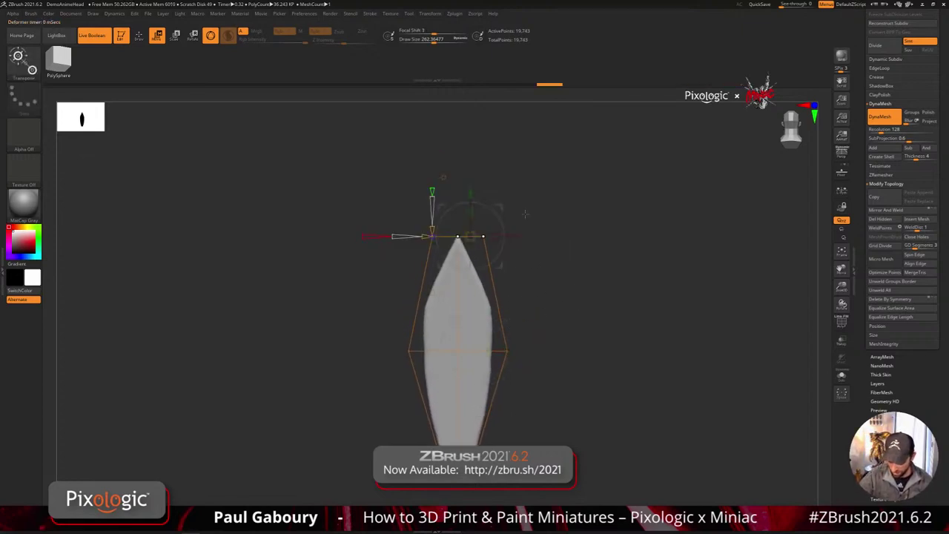
pyautogui.keyDown('alt'); pyautogui.moveTo(525, 213); pyautogui.dragTo(525, 248); pyautogui.keyUp('alt')
pyautogui.moveTo(470, 228); pyautogui.dragTo(470, 100)
pyautogui.moveTo(534, 327)
pyautogui.keyDown('alt'); pyautogui.mouseDown()
pyautogui.moveTo(532, 287)
pyautogui.moveTo(548, 328)
pyautogui.mouseUp(); pyautogui.keyUp('alt')
pyautogui.moveTo(459, 229); pyautogui.dragTo(457, 189)
pyautogui.press('q')
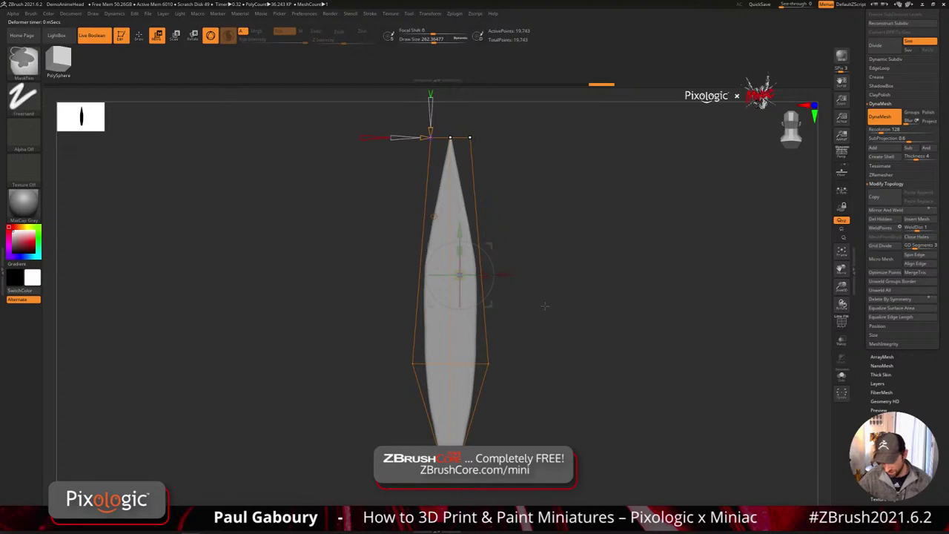
pyautogui.hotkey('ctrl', 'z')
pyautogui.press('w')
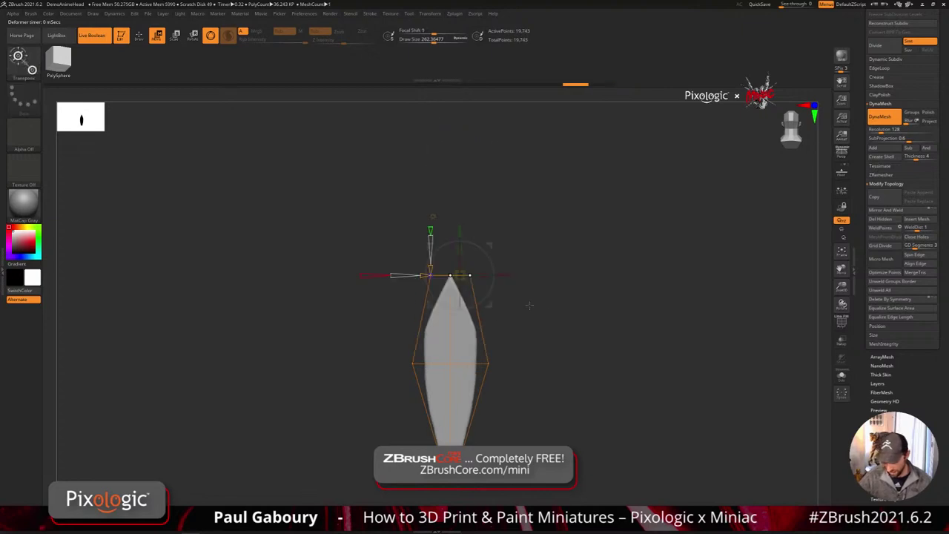
# - Accept the current deformation and stretch the blade's tip upward with a new Deformer cage that has more vertical divisions
pyautogui.click(433, 217)
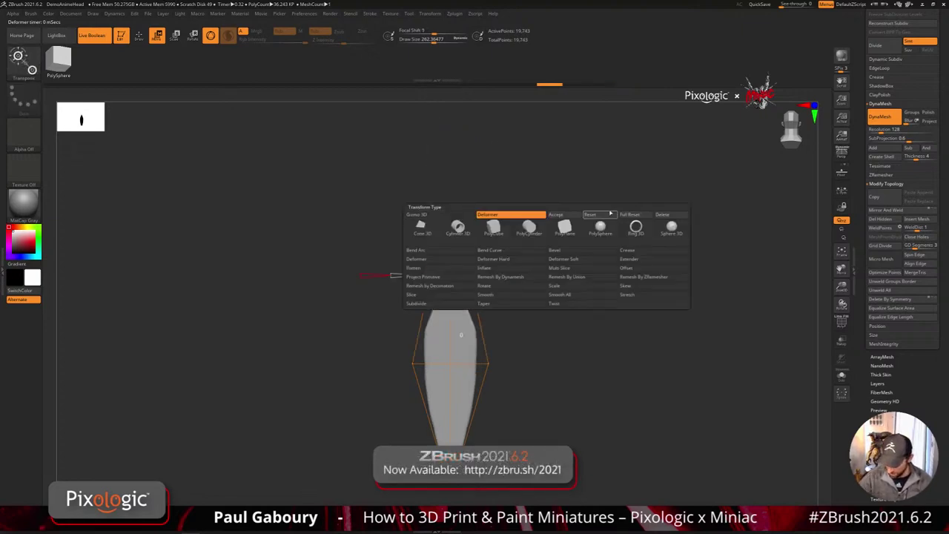
pyautogui.click(565, 214)
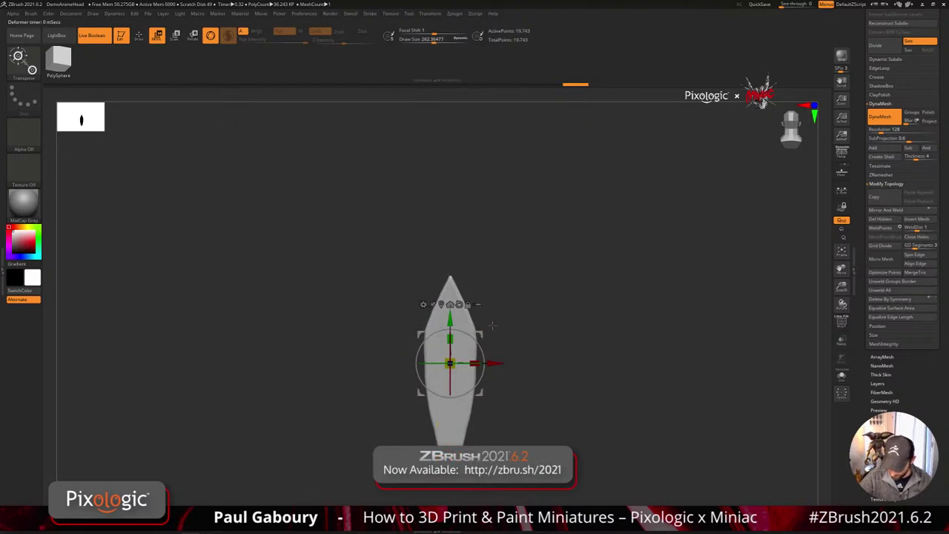
pyautogui.click(424, 304)
pyautogui.click(438, 340)
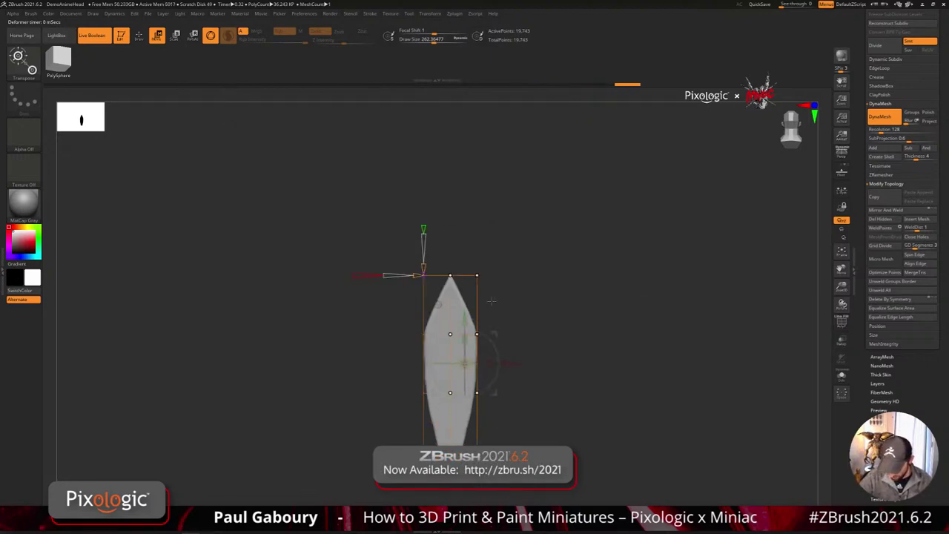
pyautogui.moveTo(566, 358)
pyautogui.keyDown('ctrl'); pyautogui.mouseDown()
pyautogui.moveTo(509, 320)
pyautogui.moveTo(472, 231)
pyautogui.moveTo(425, 215)
pyautogui.moveTo(440, 186)
pyautogui.moveTo(447, 123)
pyautogui.moveTo(461, 159)
pyautogui.mouseUp(); pyautogui.keyUp('ctrl')
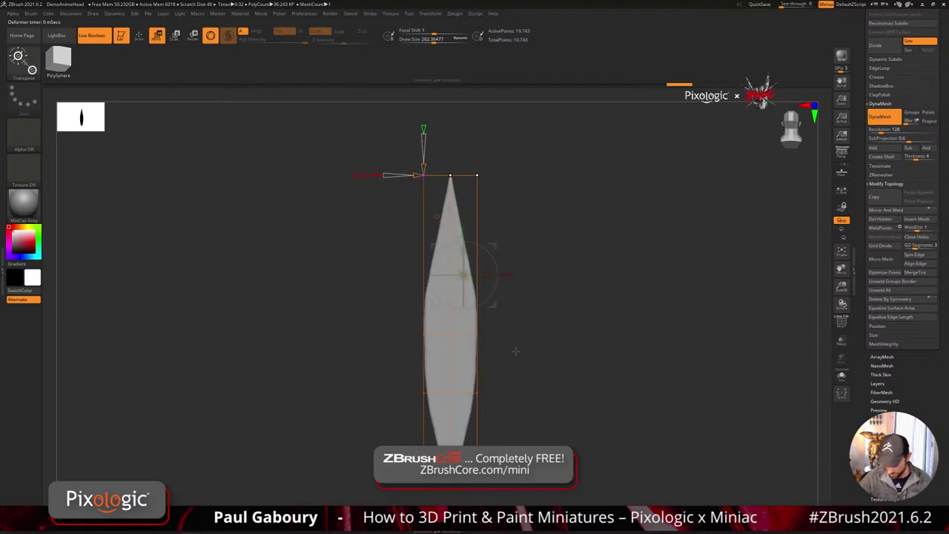
pyautogui.keyDown('ctrl'); pyautogui.moveTo(517, 359); pyautogui.dragTo(537, 392); pyautogui.keyUp('ctrl')
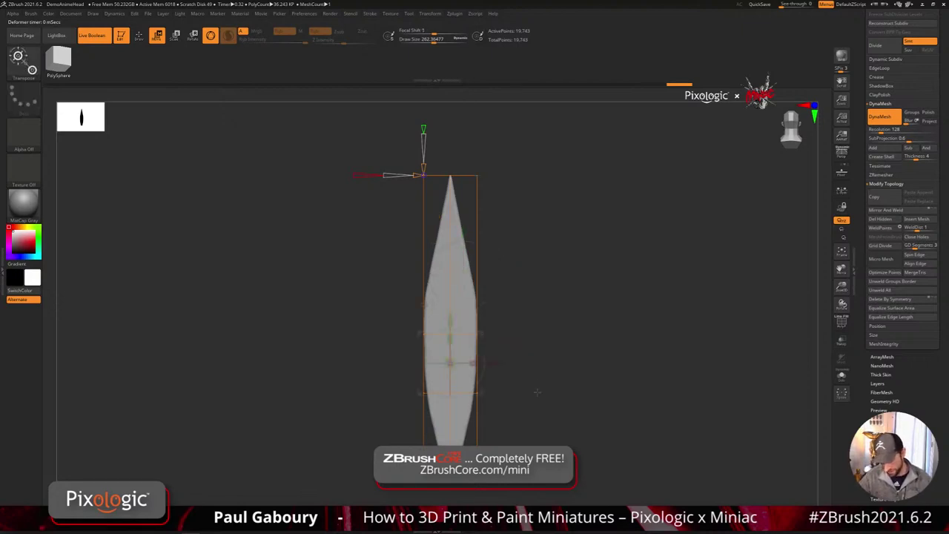
pyautogui.press('ctrl')
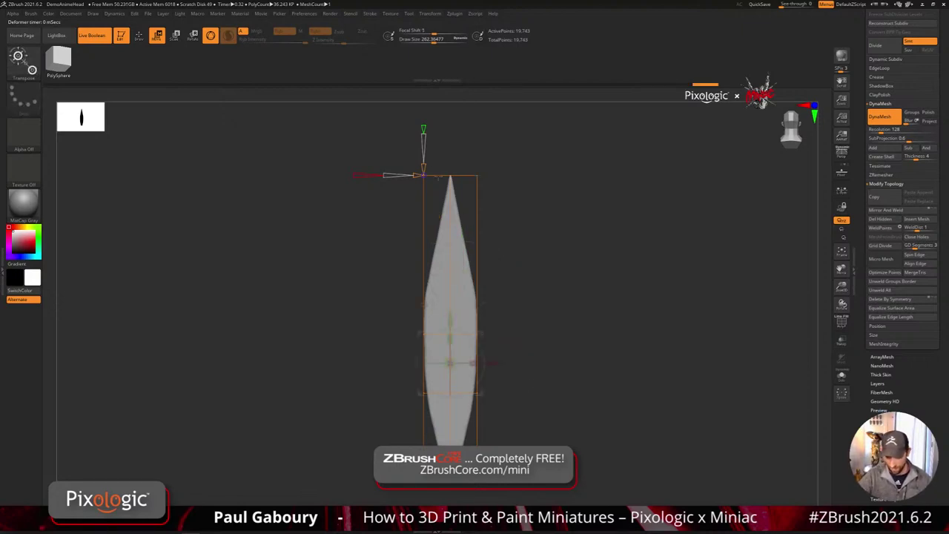
pyautogui.keyDown('alt'); pyautogui.moveTo(517, 205); pyautogui.dragTo(527, 226); pyautogui.keyUp('alt')
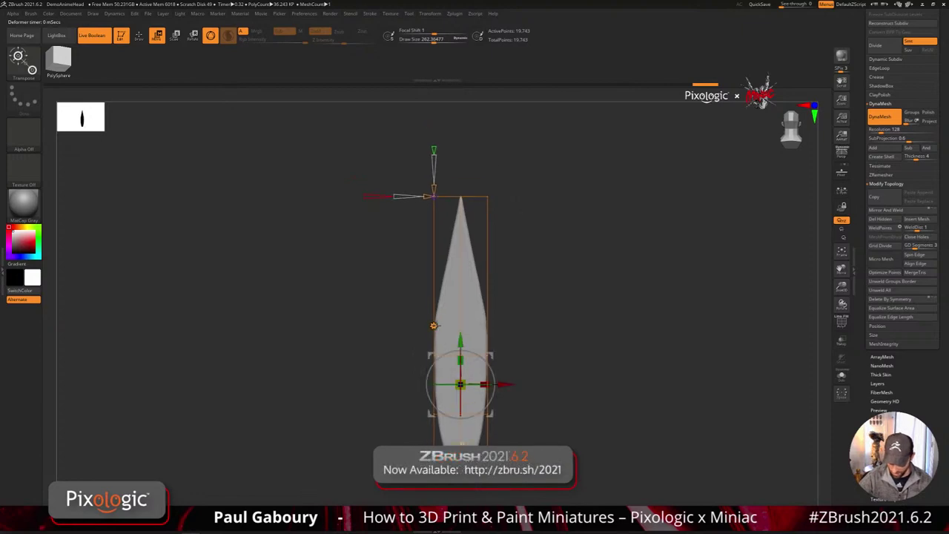
# - Accept the stretched tip and place a fresh Deformer cage around the blade
pyautogui.click(436, 324)
pyautogui.click(570, 327)
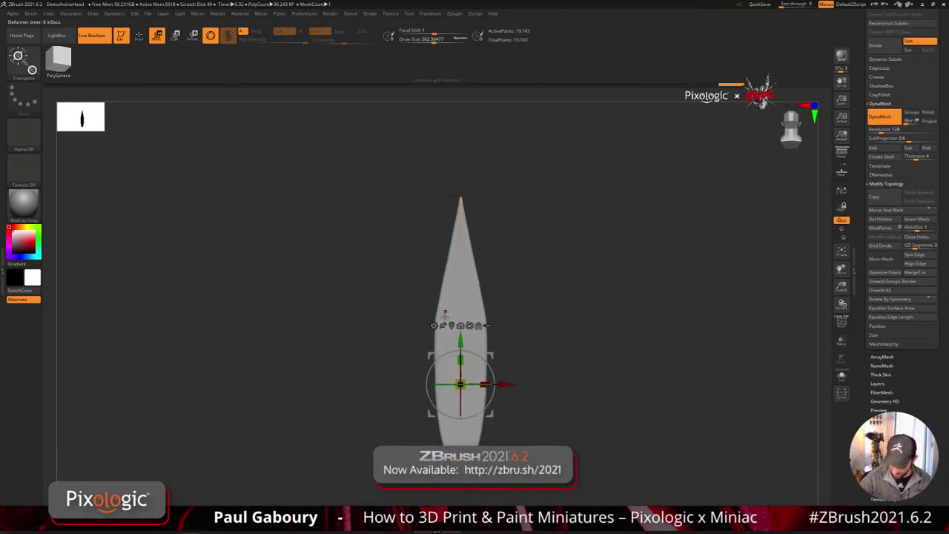
pyautogui.click(436, 325)
pyautogui.click(460, 356)
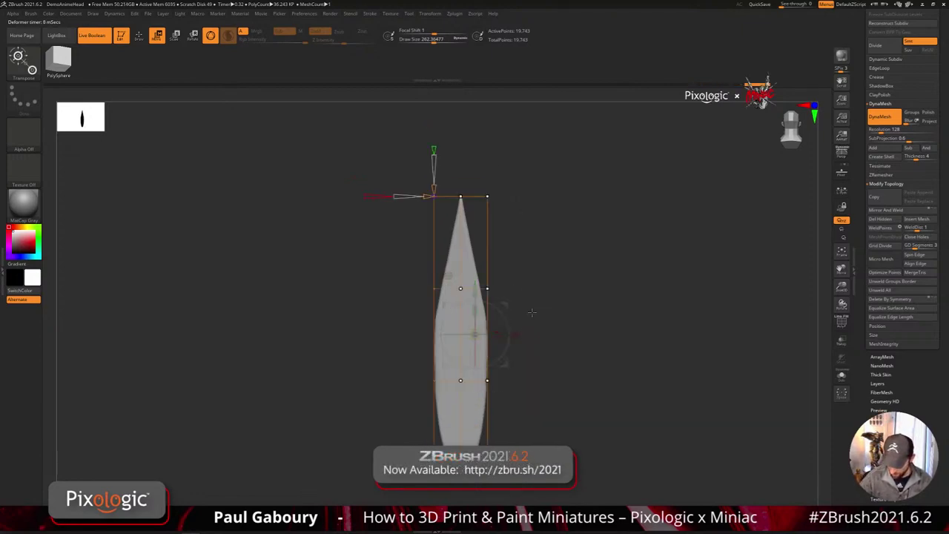
# - Try widening the blade below the tip by moving the cage's upper inner row outward
pyautogui.keyDown('ctrl'); pyautogui.moveTo(540, 314); pyautogui.dragTo(476, 260); pyautogui.keyUp('ctrl')
pyautogui.moveTo(534, 289); pyautogui.dragTo(555, 290)
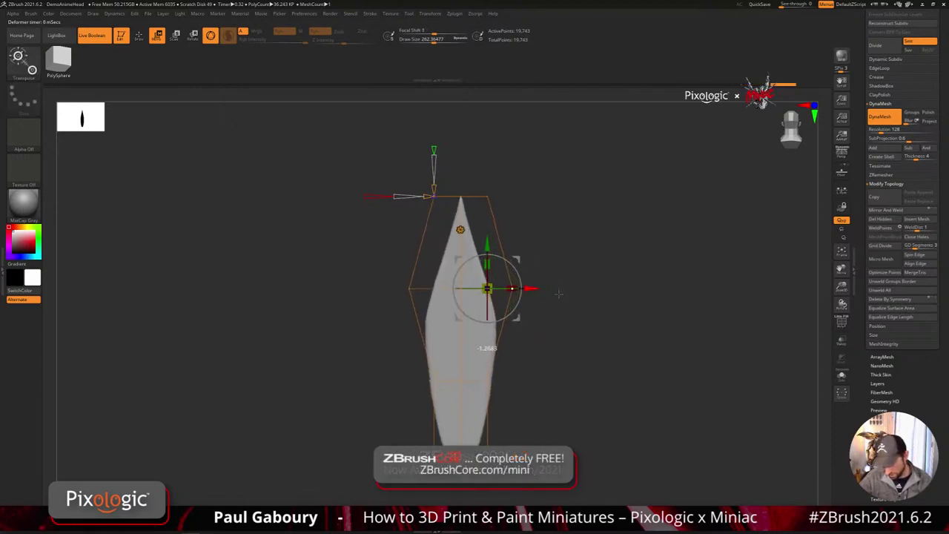
pyautogui.press('ctrl')
pyautogui.hotkey('ctrl', 'z')
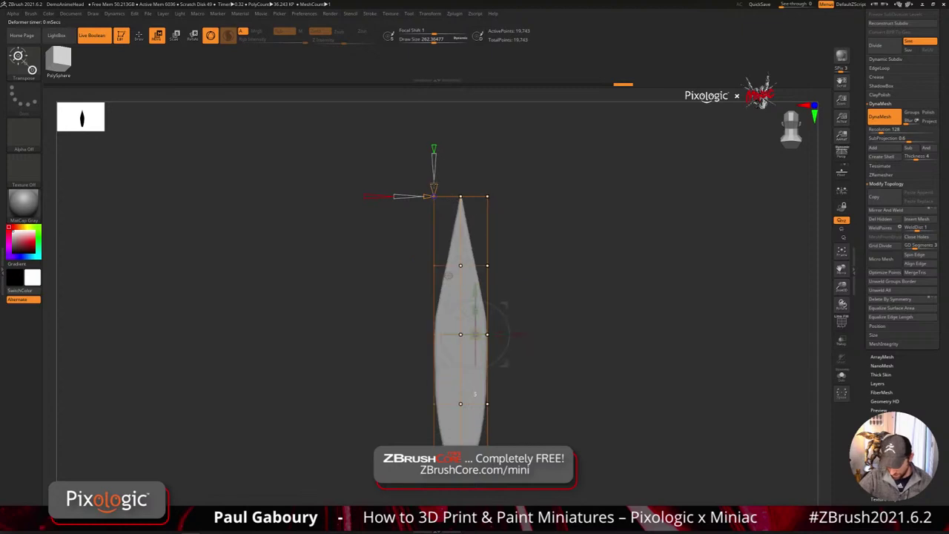
# - Widen the blade below its tip by moving the Deformer cage's rows above the middle outward
pyautogui.moveTo(433, 187); pyautogui.dragTo(433, 183)
pyautogui.keyDown('ctrl'); pyautogui.moveTo(572, 319); pyautogui.dragTo(482, 251); pyautogui.keyUp('ctrl')
pyautogui.moveTo(531, 288); pyautogui.dragTo(539, 289)
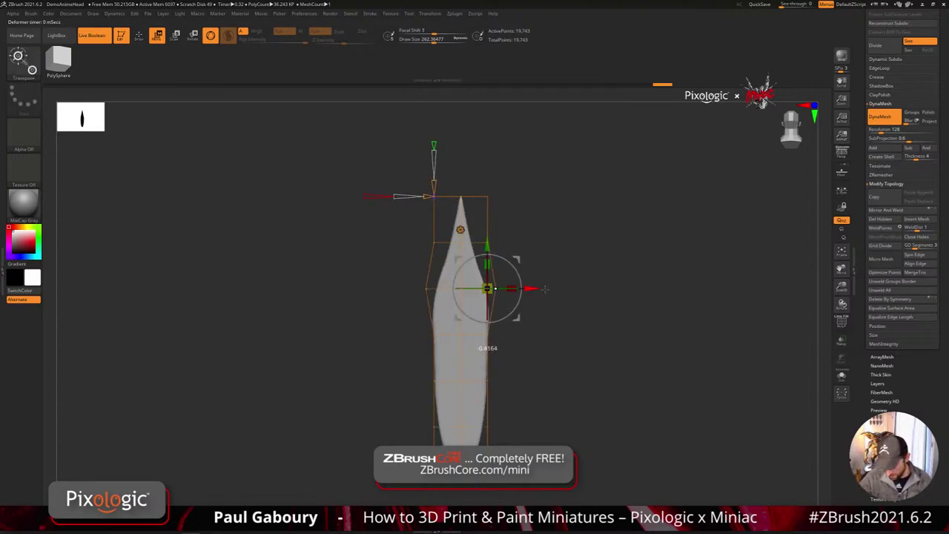
pyautogui.keyDown('ctrl'); pyautogui.moveTo(539, 362); pyautogui.dragTo(480, 263); pyautogui.keyUp('ctrl')
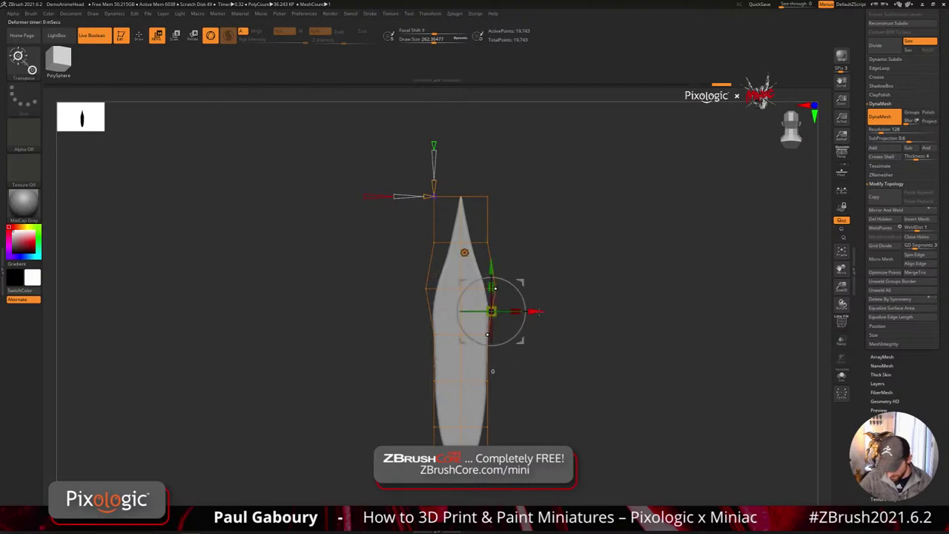
pyautogui.moveTo(538, 311); pyautogui.dragTo(545, 312)
# - Widen the blade's belly by moving the cage's middle and lower-middle rows farther outward
pyautogui.keyDown('ctrl'); pyautogui.moveTo(545, 413); pyautogui.dragTo(475, 358); pyautogui.keyUp('ctrl')
pyautogui.moveTo(526, 381); pyautogui.dragTo(534, 383)
pyautogui.keyDown('ctrl'); pyautogui.moveTo(559, 354); pyautogui.dragTo(485, 310); pyautogui.keyUp('ctrl')
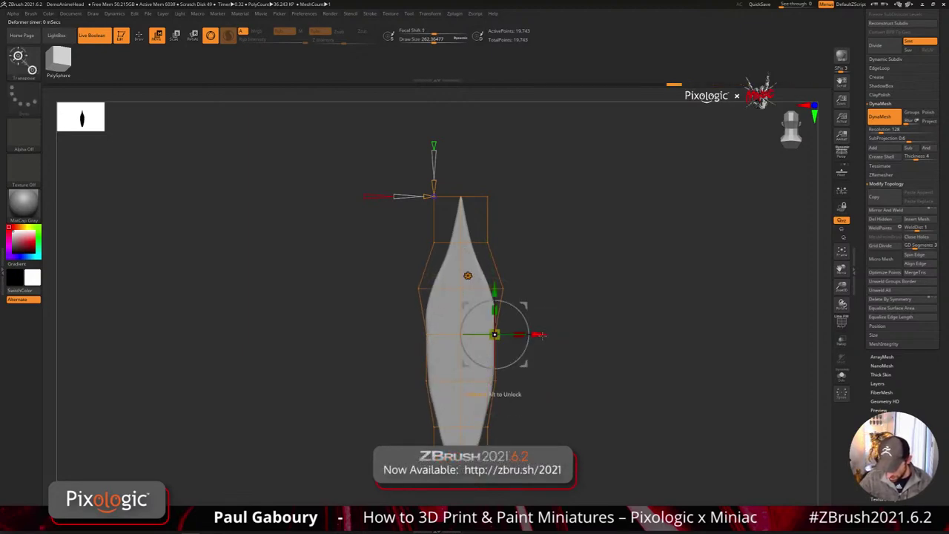
pyautogui.moveTo(543, 335); pyautogui.dragTo(548, 336)
pyautogui.press('q')
# - Broaden the blade's shoulders by moving the cage rows just below the tip outward, and accept the deformation
pyautogui.keyDown('ctrl'); pyautogui.moveTo(542, 264); pyautogui.dragTo(546, 240); pyautogui.keyUp('ctrl')
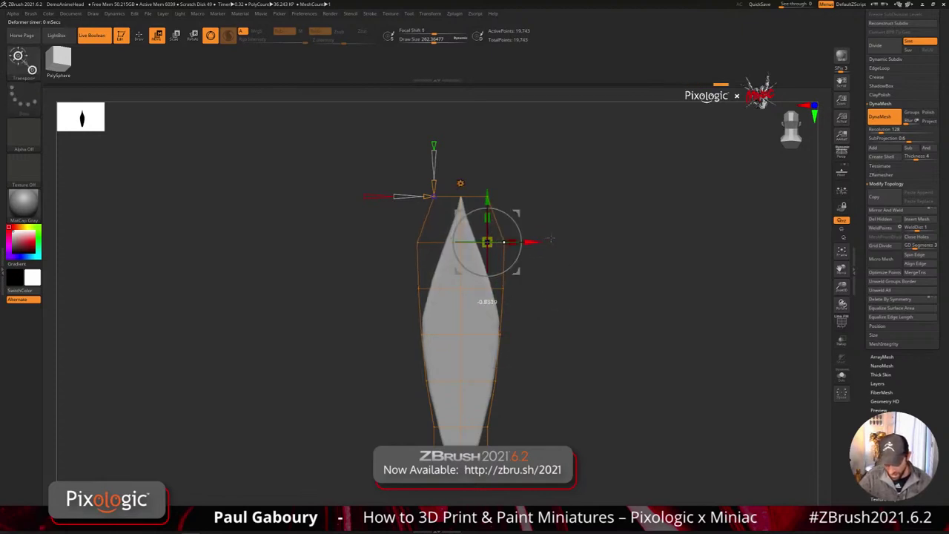
pyautogui.press('q')
pyautogui.press('w')
pyautogui.click(502, 289)
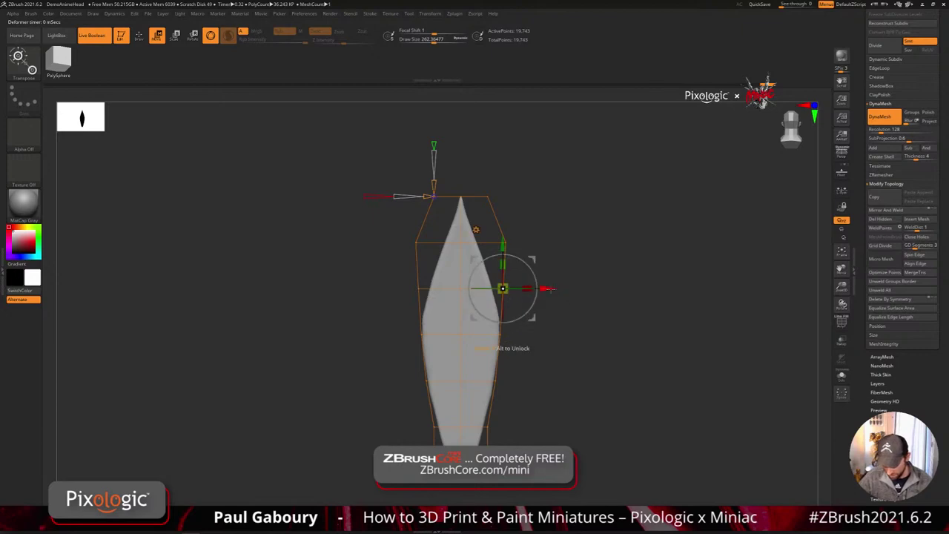
pyautogui.moveTo(546, 288); pyautogui.dragTo(550, 289)
pyautogui.moveTo(561, 362)
pyautogui.keyDown('ctrl'); pyautogui.mouseDown()
pyautogui.moveTo(575, 388)
pyautogui.moveTo(563, 386)
pyautogui.moveTo(559, 379)
pyautogui.moveTo(589, 371)
pyautogui.moveTo(538, 381)
pyautogui.mouseUp(); pyautogui.keyUp('ctrl')
pyautogui.press('q')
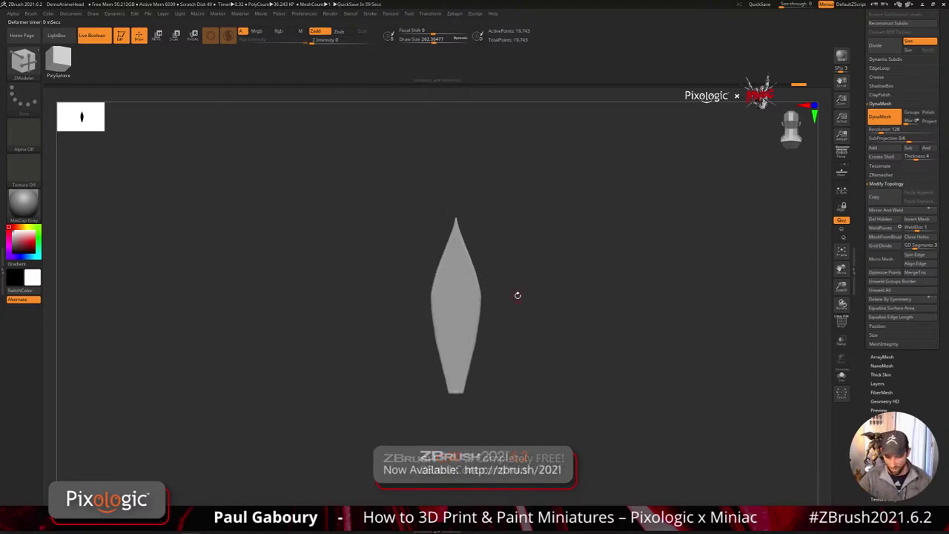
# - Round out the blade's narrow tip by moving the cage's uppermost two rows outward, and accept the deformation
pyautogui.keyDown('alt'); pyautogui.moveTo(457, 215); pyautogui.dragTo(476, 200); pyautogui.keyUp('alt')
pyautogui.press('w')
pyautogui.moveTo(528, 230); pyautogui.dragTo(583, 230)
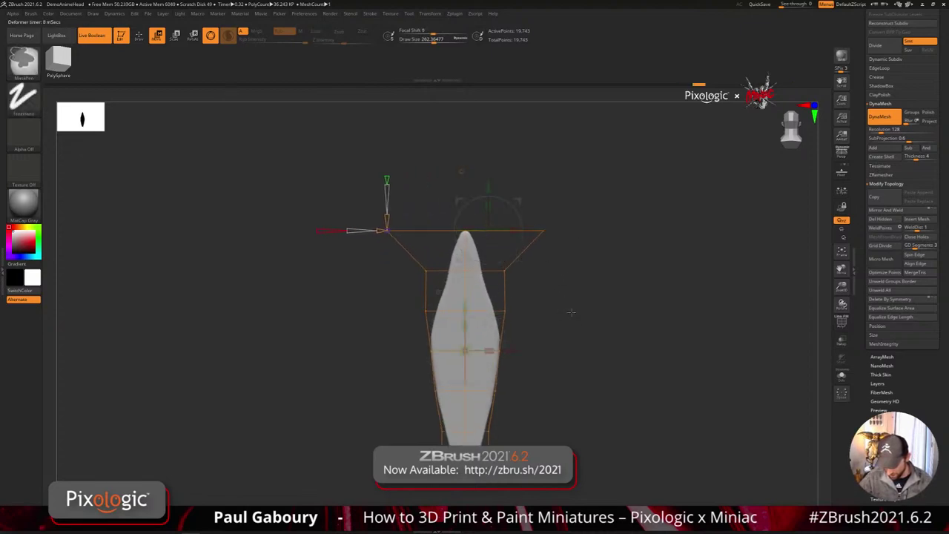
pyautogui.keyDown('ctrl'); pyautogui.moveTo(567, 295); pyautogui.dragTo(497, 249); pyautogui.keyUp('ctrl')
pyautogui.moveTo(547, 271); pyautogui.dragTo(563, 270)
pyautogui.keyDown('ctrl'); pyautogui.moveTo(550, 321); pyautogui.dragTo(571, 362); pyautogui.keyUp('ctrl')
pyautogui.press('q')
pyautogui.keyDown('ctrl'); pyautogui.moveTo(571, 364); pyautogui.dragTo(568, 372, button='right'); pyautogui.keyUp('ctrl')
pyautogui.keyDown('alt'); pyautogui.moveTo(566, 373); pyautogui.dragTo(563, 339); pyautogui.keyUp('alt')
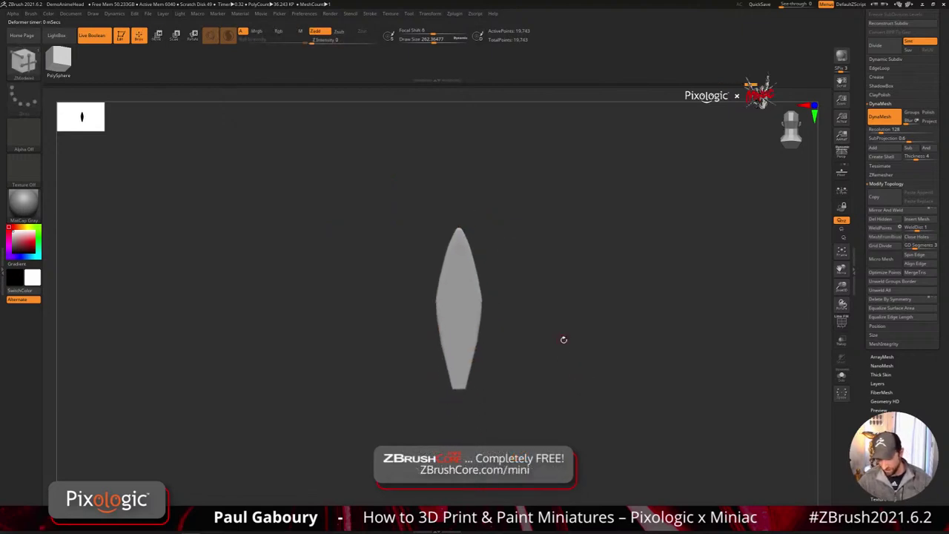
# - Show the blade's polygon wireframe and remesh it with ZRemesher at a target polygon count of 1
pyautogui.hotkey('shift', 'f')
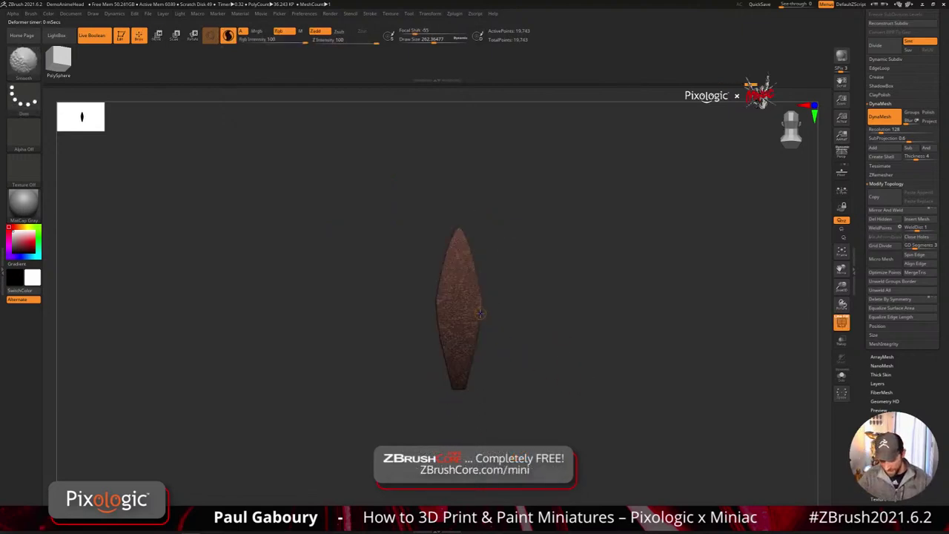
pyautogui.press('space')
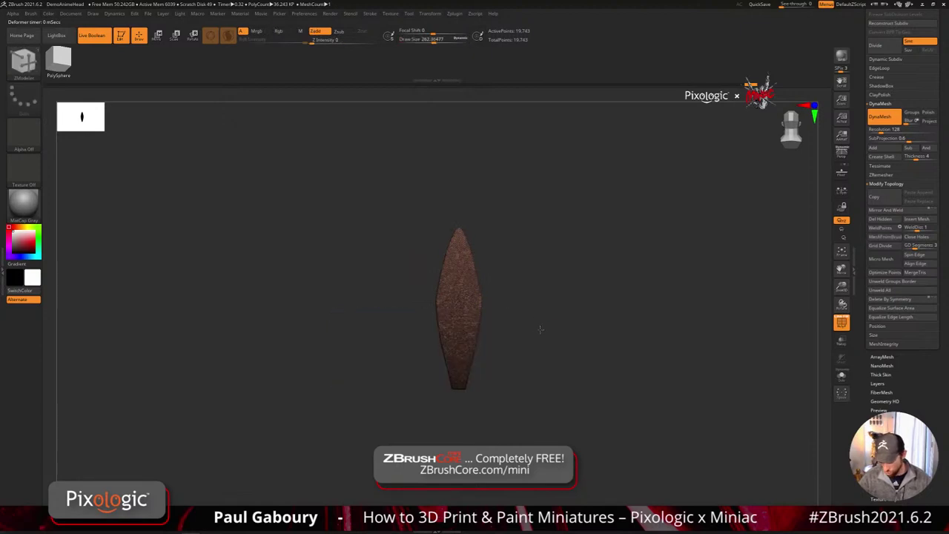
pyautogui.click(883, 116)
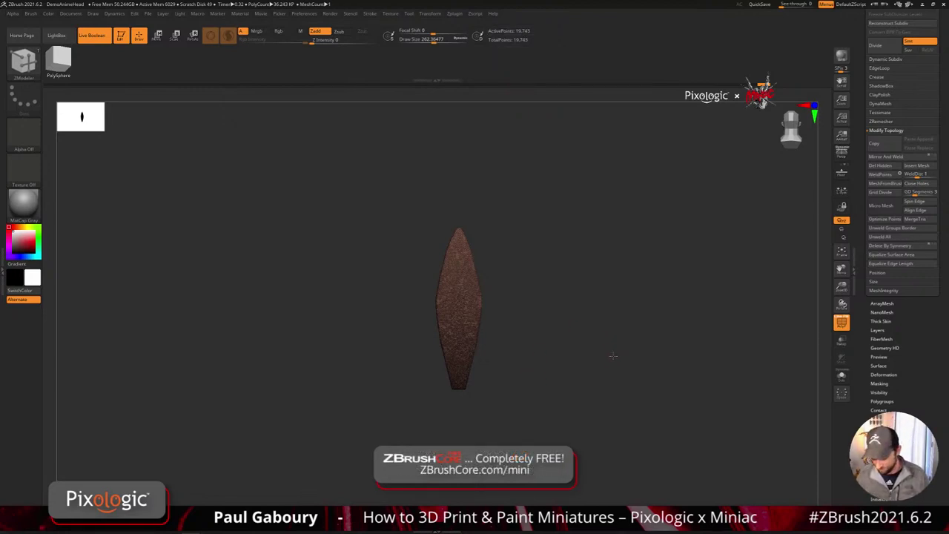
pyautogui.moveTo(605, 353)
pyautogui.mouseDown()
pyautogui.moveTo(632, 356)
pyautogui.moveTo(536, 345)
pyautogui.moveTo(528, 326)
pyautogui.mouseUp()
pyautogui.click(881, 121)
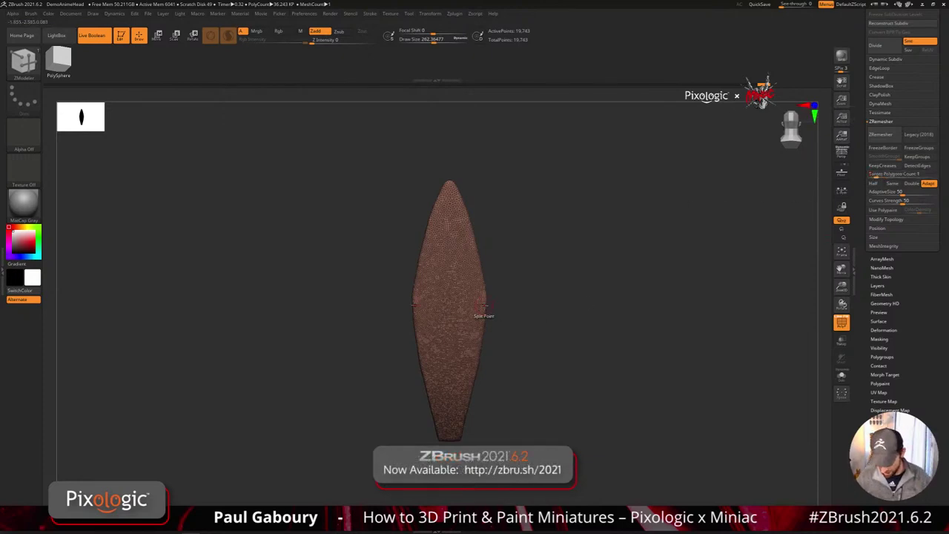
pyautogui.click(882, 134)
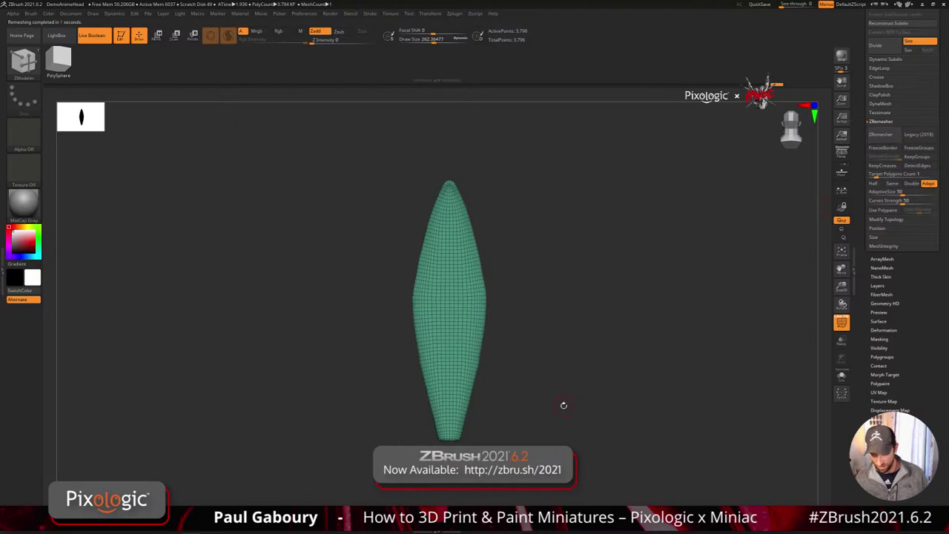
pyautogui.moveTo(564, 405)
pyautogui.mouseDown()
pyautogui.moveTo(600, 396)
pyautogui.moveTo(572, 396)
pyautogui.mouseUp()
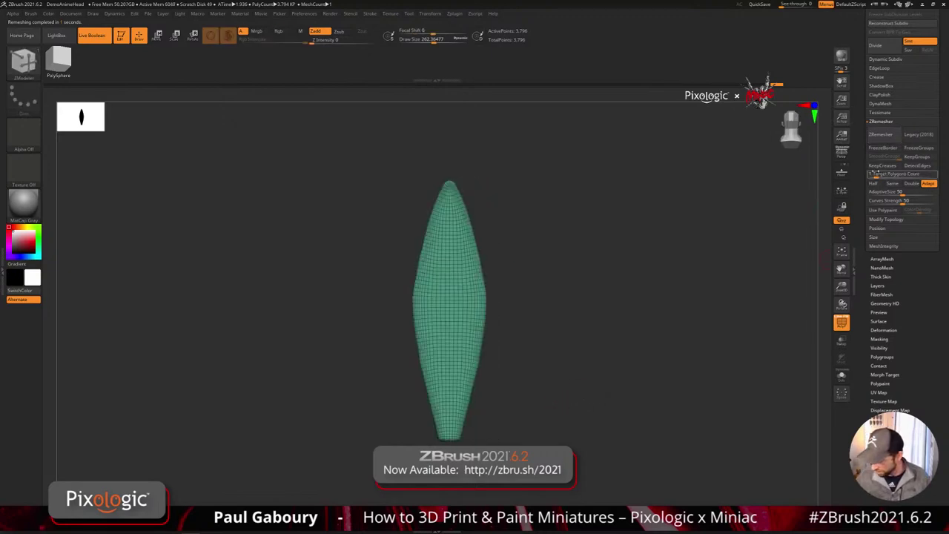
# - Remesh the blade with ZRemesher again at a target polygon count of 0.1
pyautogui.moveTo(875, 175); pyautogui.dragTo(872, 175)
pyautogui.click(881, 134)
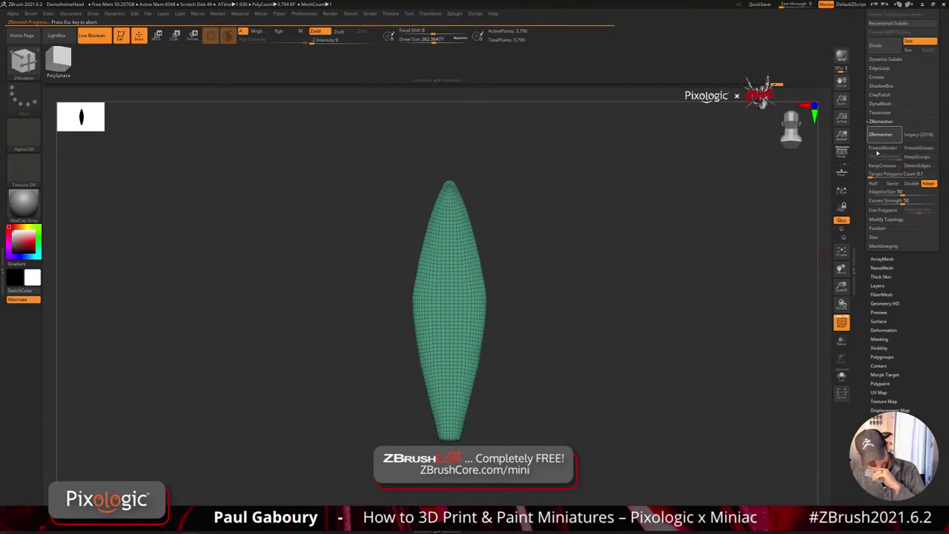
pyautogui.moveTo(577, 371)
pyautogui.keyDown('shift'); pyautogui.mouseDown()
pyautogui.moveTo(635, 364)
pyautogui.moveTo(567, 380)
pyautogui.moveTo(553, 373)
pyautogui.mouseUp(); pyautogui.keyUp('shift')
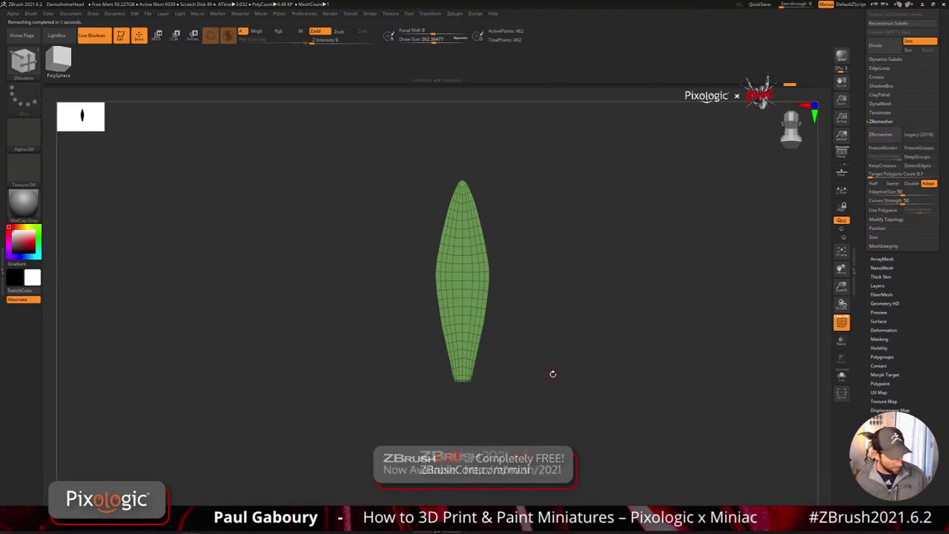
# - Duplicate the blade downward within the same mesh and replace the copy with a Cylinder 3D primitive
pyautogui.press('w')
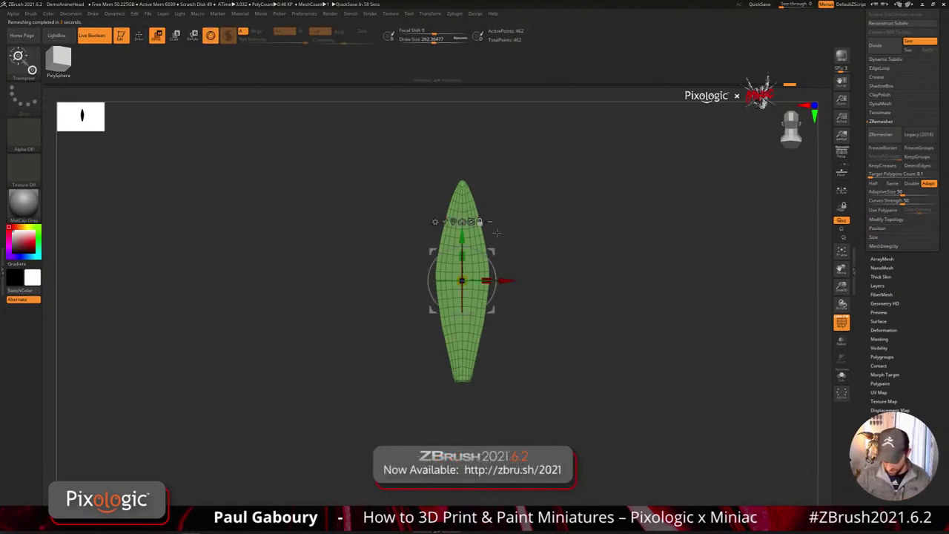
pyautogui.keyDown('ctrl'); pyautogui.moveTo(462, 237); pyautogui.dragTo(462, 286); pyautogui.keyUp('ctrl')
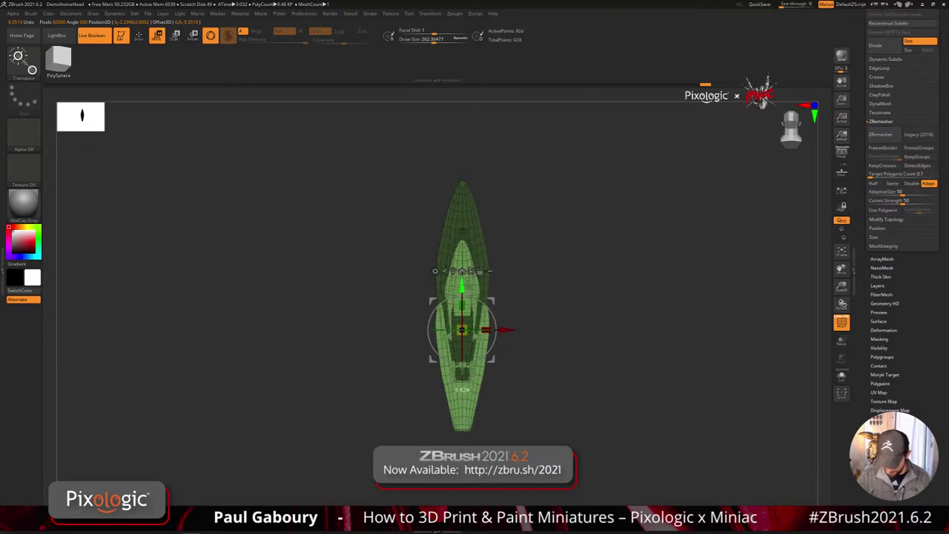
pyautogui.keyDown('shift'); pyautogui.moveTo(512, 348); pyautogui.dragTo(531, 298, button='right'); pyautogui.keyUp('shift')
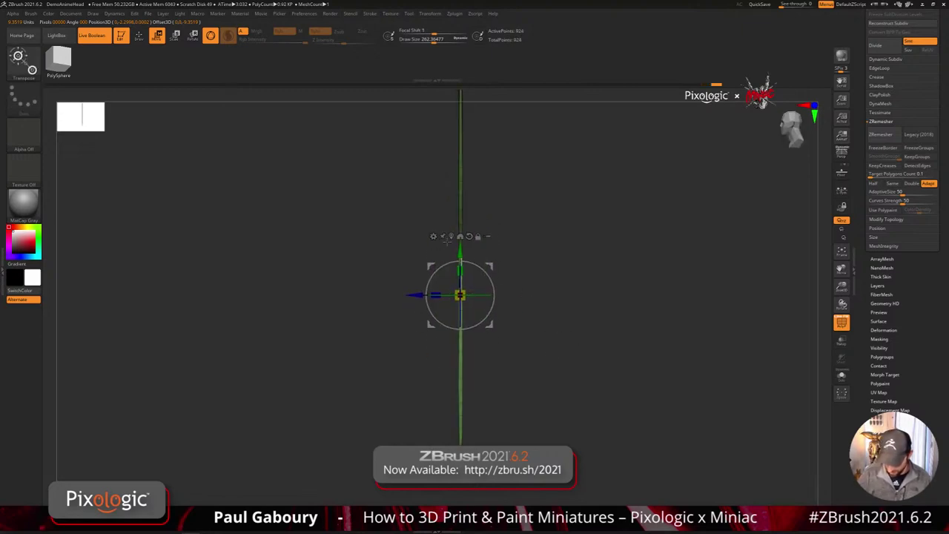
pyautogui.click(434, 236)
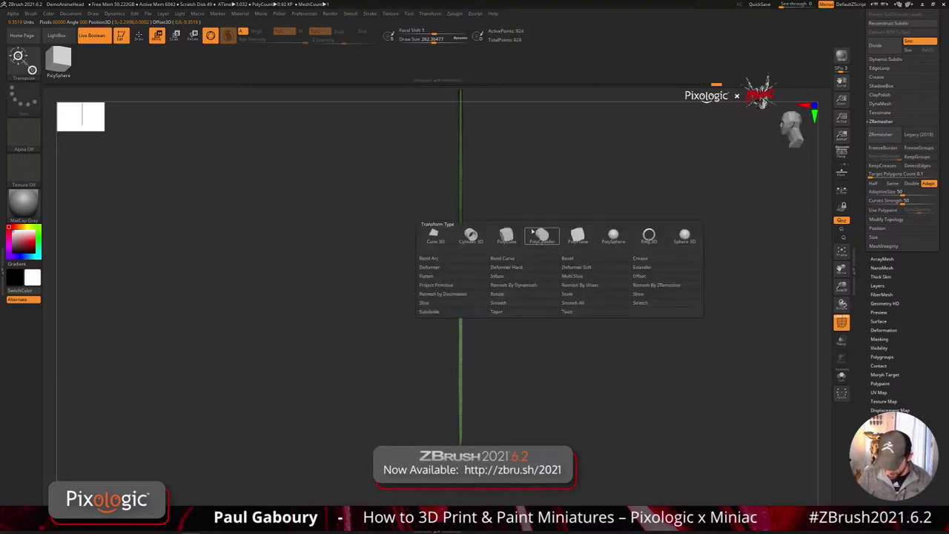
pyautogui.click(471, 236)
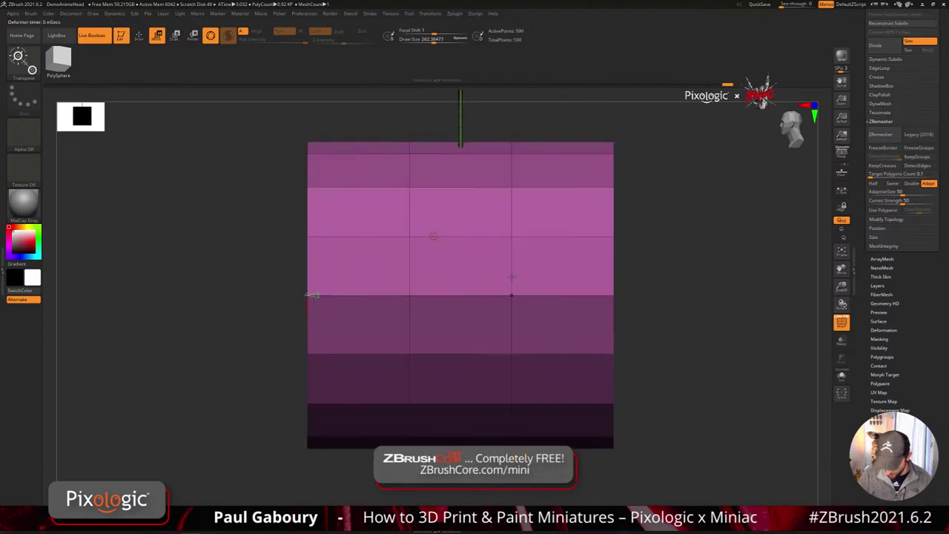
# - Add more divisions along the cylinder's length and rotate it upright, in line with the blade
pyautogui.moveTo(512, 277); pyautogui.dragTo(457, 284, button='right')
pyautogui.moveTo(450, 284); pyautogui.dragTo(425, 285)
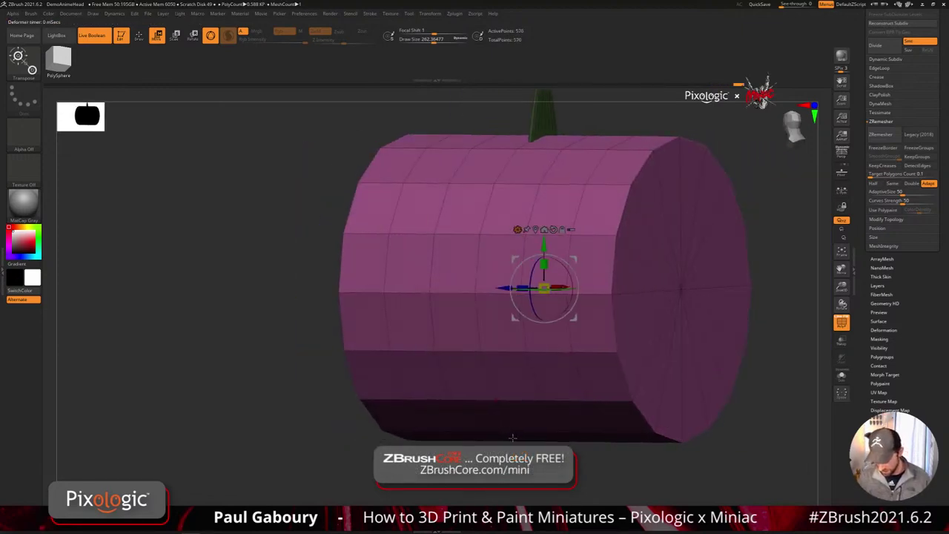
pyautogui.keyDown('shift'); pyautogui.moveTo(512, 437); pyautogui.dragTo(535, 435, button='right'); pyautogui.keyUp('shift')
pyautogui.keyDown('shift'); pyautogui.moveTo(575, 312); pyautogui.dragTo(596, 245); pyautogui.keyUp('shift')
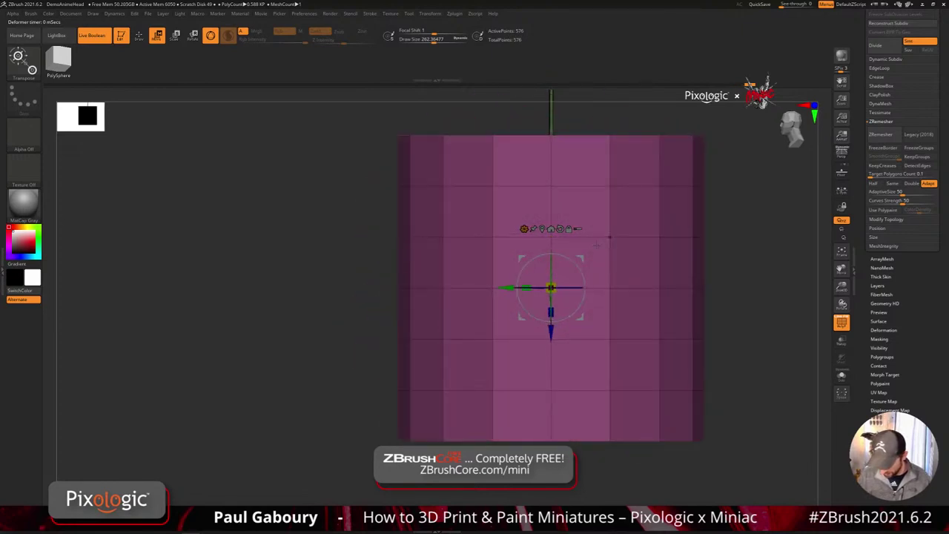
pyautogui.keyDown('ctrl'); pyautogui.moveTo(703, 341); pyautogui.dragTo(686, 324, button='right'); pyautogui.keyUp('ctrl')
pyautogui.keyDown('shift'); pyautogui.moveTo(686, 324); pyautogui.dragTo(633, 324, button='right'); pyautogui.keyUp('shift')
pyautogui.keyDown('alt'); pyautogui.moveTo(739, 333); pyautogui.dragTo(531, 328, button='right'); pyautogui.keyUp('alt')
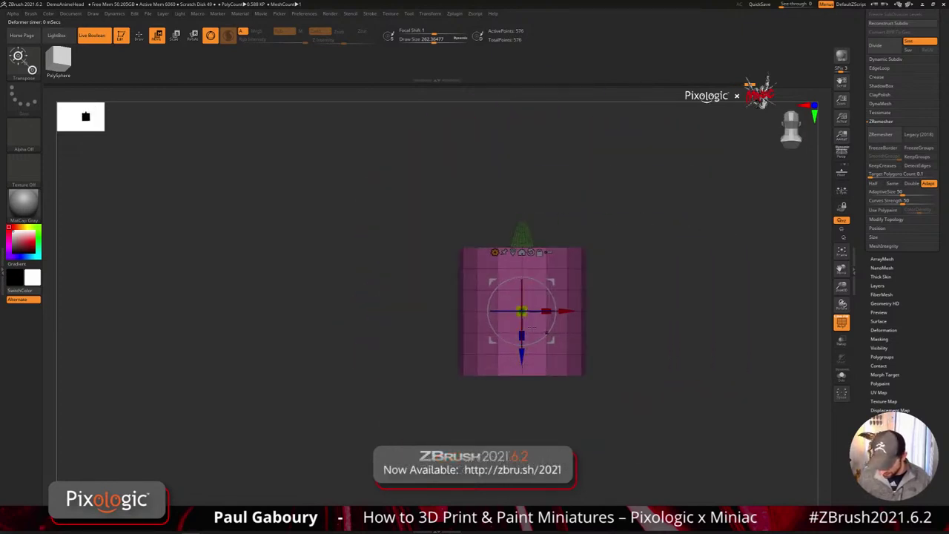
# - Scale the cylinder into a slim, elongated shaft that encloses the blade's base
pyautogui.moveTo(522, 311); pyautogui.dragTo(490, 319)
pyautogui.keyDown('shift'); pyautogui.moveTo(511, 319); pyautogui.dragTo(608, 360, button='right'); pyautogui.keyUp('shift')
pyautogui.moveTo(522, 312); pyautogui.dragTo(508, 307)
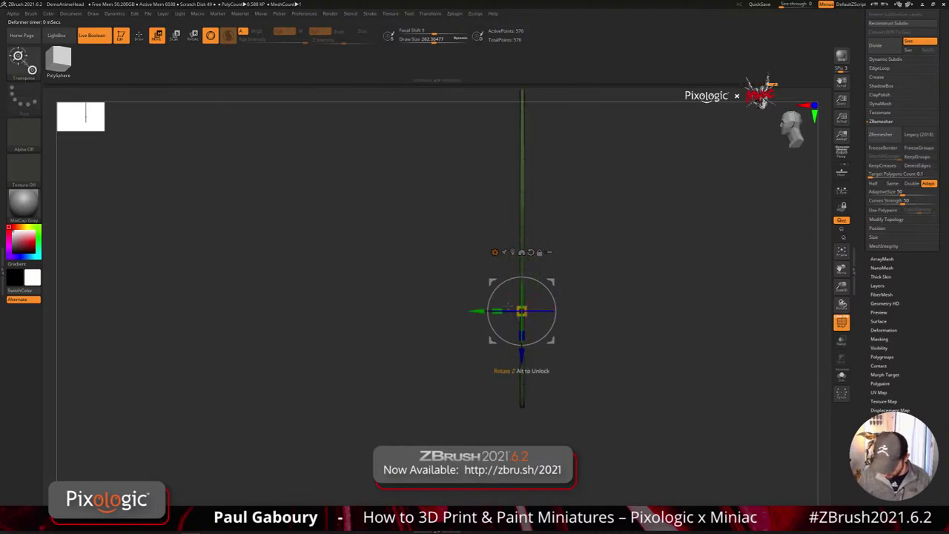
pyautogui.keyDown('alt'); pyautogui.moveTo(508, 306); pyautogui.dragTo(500, 263, button='right'); pyautogui.keyUp('alt')
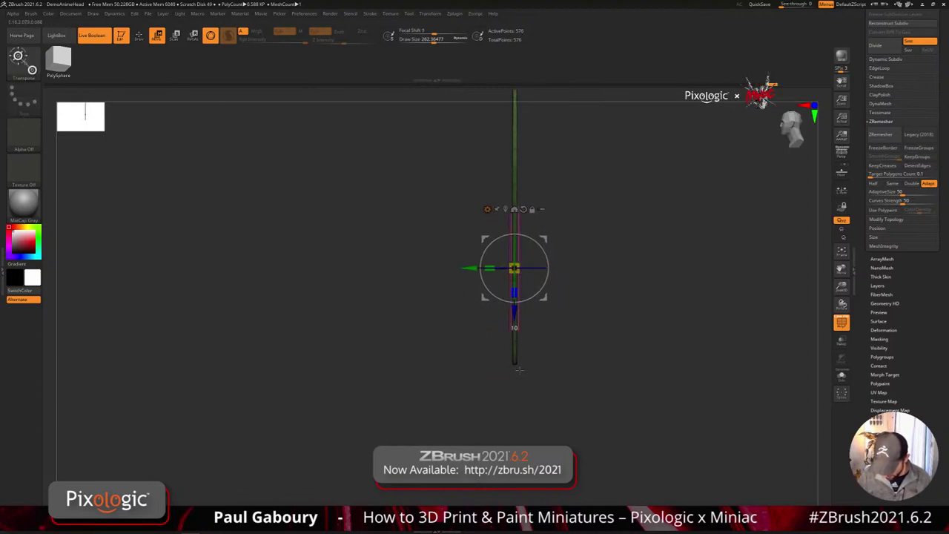
pyautogui.moveTo(524, 349); pyautogui.dragTo(529, 366)
pyautogui.keyDown('ctrl'); pyautogui.moveTo(529, 367); pyautogui.dragTo(574, 303, button='right'); pyautogui.keyUp('ctrl')
pyautogui.keyDown('ctrl'); pyautogui.moveTo(573, 302); pyautogui.dragTo(573, 415, button='right'); pyautogui.keyUp('ctrl')
pyautogui.moveTo(574, 416); pyautogui.dragTo(563, 392)
pyautogui.keyDown('shift'); pyautogui.moveTo(575, 351); pyautogui.dragTo(596, 344, button='right'); pyautogui.keyUp('shift')
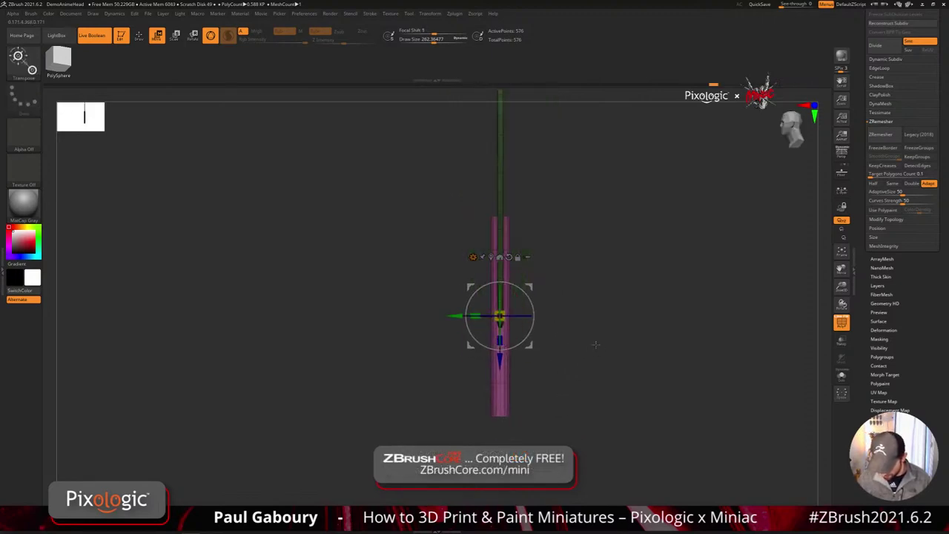
# - Mask everything but the shaft's upper end and scale that end down to a point around the blade
pyautogui.moveTo(574, 469)
pyautogui.keyDown('ctrl'); pyautogui.mouseDown()
pyautogui.moveTo(447, 315)
pyautogui.moveTo(443, 230)
pyautogui.mouseUp(); pyautogui.keyUp('ctrl')
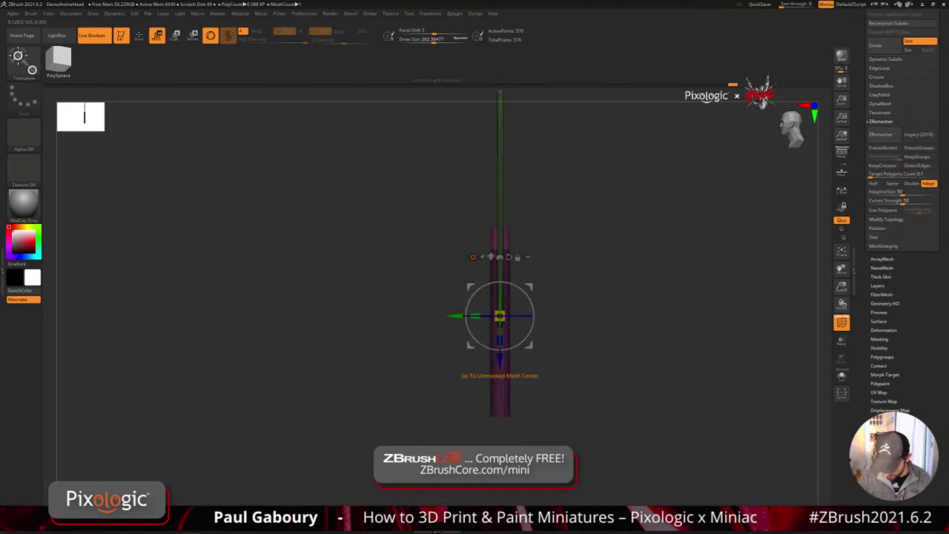
pyautogui.moveTo(504, 319); pyautogui.dragTo(501, 229)
pyautogui.moveTo(564, 284)
pyautogui.mouseDown(button='right')
pyautogui.moveTo(538, 278)
pyautogui.moveTo(550, 286)
pyautogui.mouseUp(button='right')
pyautogui.moveTo(550, 286); pyautogui.dragTo(557, 265)
# - Isolate the shaft, leave only its ring below the point unmasked, and scale that ring down to lengthen the taper
pyautogui.press('q')
pyautogui.keyDown('ctrl'); pyautogui.keyDown('shift'); pyautogui.click(508, 252); pyautogui.keyUp('shift'); pyautogui.keyUp('ctrl')
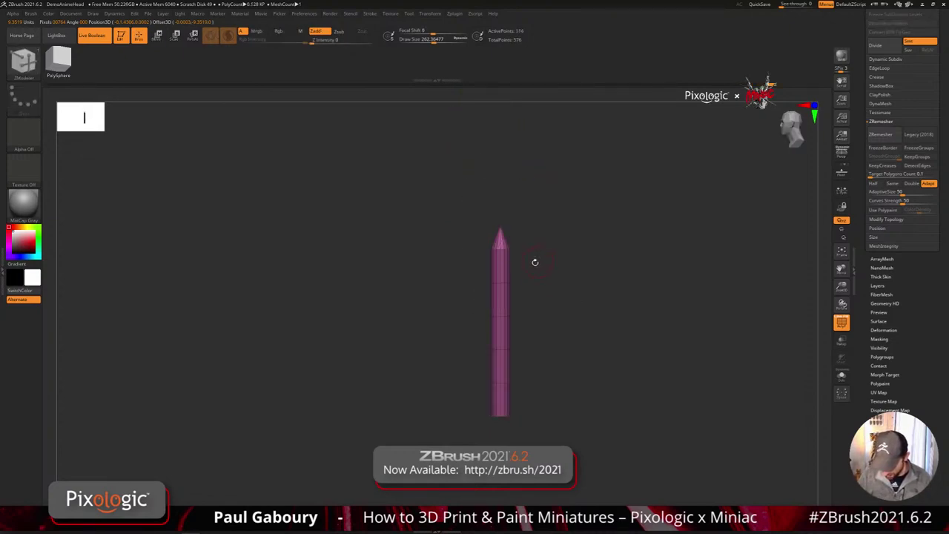
pyautogui.keyDown('ctrl'); pyautogui.moveTo(465, 240); pyautogui.dragTo(539, 256); pyautogui.keyUp('ctrl')
pyautogui.keyDown('ctrl'); pyautogui.keyDown('shift'); pyautogui.click(565, 287); pyautogui.keyUp('shift'); pyautogui.keyUp('ctrl')
pyautogui.keyDown('ctrl'); pyautogui.click(567, 289); pyautogui.keyUp('ctrl')
pyautogui.press('w')
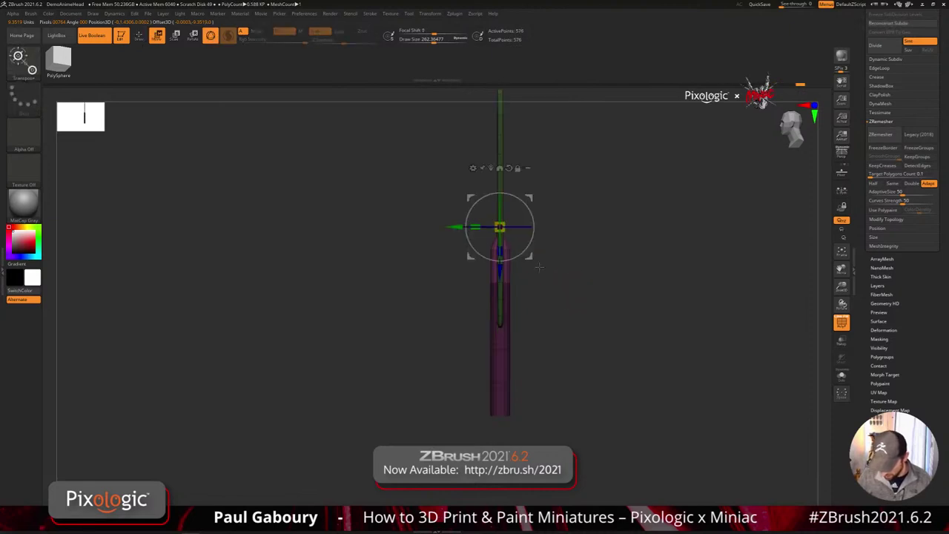
pyautogui.click(490, 168)
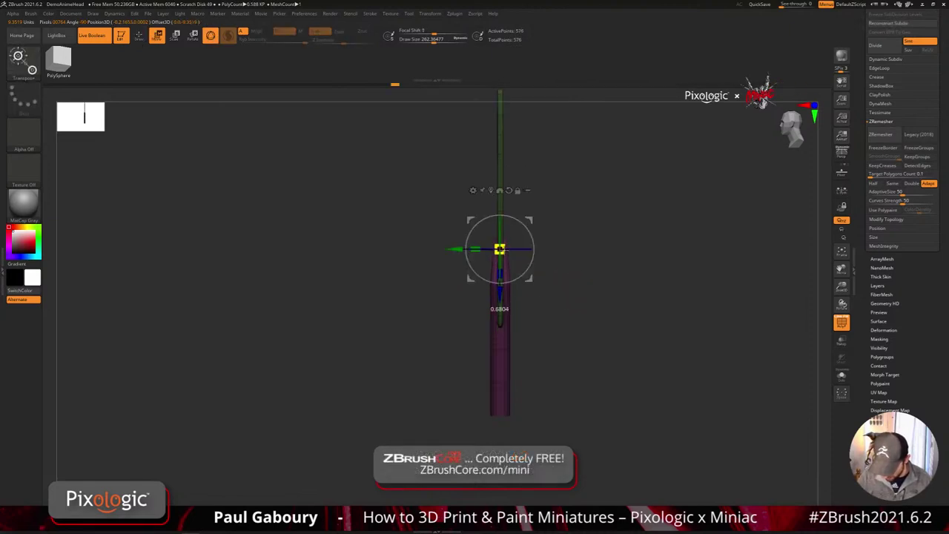
# - Mask all but the lower part of the shaft and scale it down around its own center
pyautogui.keyDown('ctrl'); pyautogui.click(551, 397); pyautogui.keyUp('ctrl')
pyautogui.keyDown('ctrl'); pyautogui.moveTo(524, 448); pyautogui.dragTo(464, 325); pyautogui.keyUp('ctrl')
pyautogui.keyDown('ctrl'); pyautogui.click(540, 282); pyautogui.keyUp('ctrl')
pyautogui.click(490, 190)
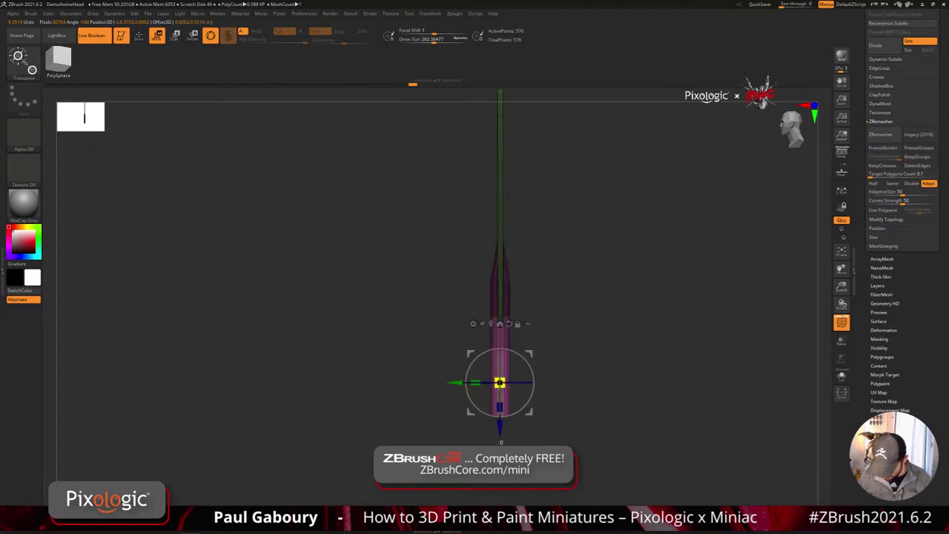
# - Narrow the shaft's bottom end by scaling down only its lowest ring, and clear the mask
pyautogui.keyDown('ctrl'); pyautogui.moveTo(568, 352); pyautogui.dragTo(577, 372); pyautogui.keyUp('ctrl')
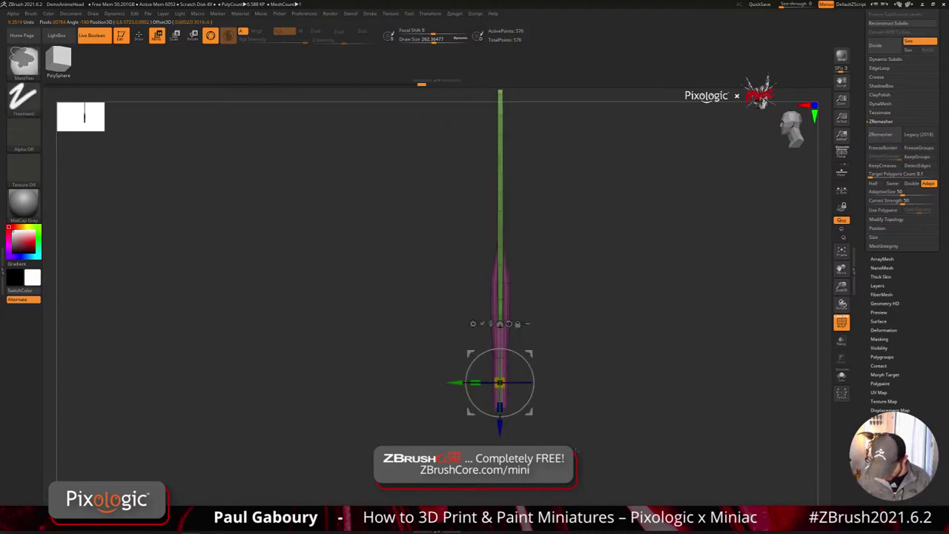
pyautogui.keyDown('ctrl'); pyautogui.click(464, 404); pyautogui.keyUp('ctrl')
pyautogui.keyDown('ctrl'); pyautogui.moveTo(571, 444); pyautogui.dragTo(500, 408); pyautogui.keyUp('ctrl')
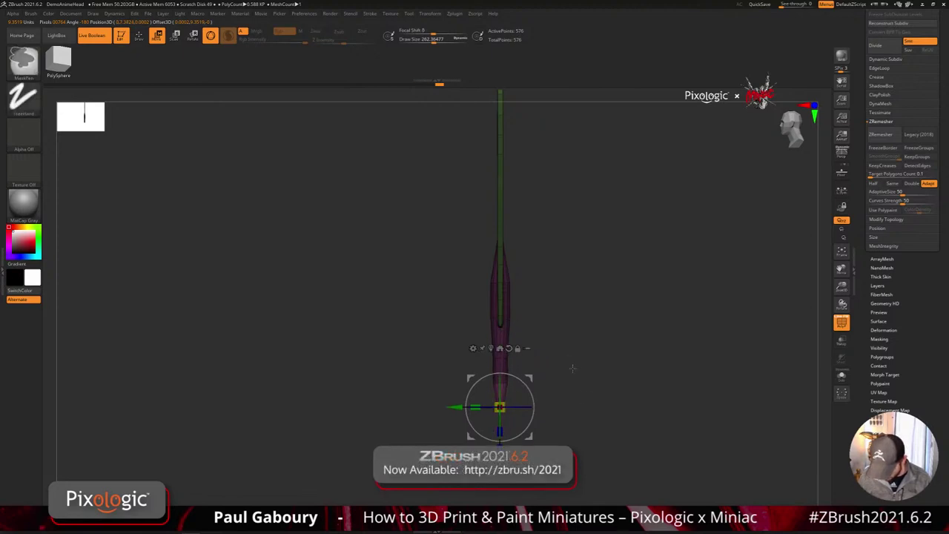
pyautogui.keyDown('ctrl'); pyautogui.moveTo(572, 368); pyautogui.dragTo(574, 378); pyautogui.keyUp('ctrl')
# - Try to isolate the shaft's bottom end with an inverted mask
pyautogui.keyDown('ctrl'); pyautogui.moveTo(573, 402); pyautogui.dragTo(470, 363); pyautogui.keyUp('ctrl')
pyautogui.keyDown('ctrl'); pyautogui.click(469, 362); pyautogui.keyUp('ctrl')
pyautogui.hotkey('ctrl', 'z')
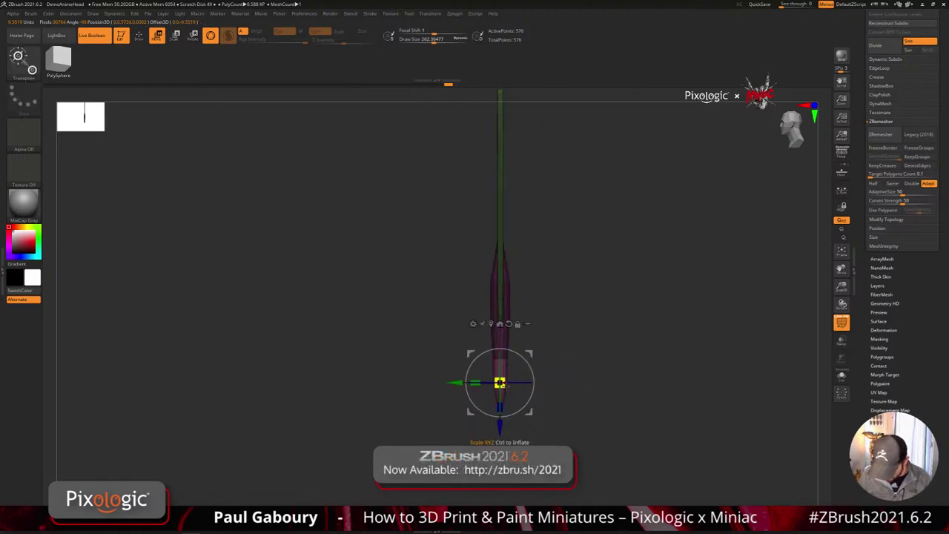
# - Examine the tapered shaft against the blade, including the shaft isolated, and show the whole mesh again with its wireframe
pyautogui.press('q')
pyautogui.moveTo(592, 382)
pyautogui.mouseDown()
pyautogui.moveTo(565, 393)
pyautogui.moveTo(580, 417)
pyautogui.moveTo(558, 386)
pyautogui.mouseUp()
pyautogui.keyDown('ctrl'); pyautogui.moveTo(557, 386); pyautogui.dragTo(560, 400, button='right'); pyautogui.keyUp('ctrl')
pyautogui.keyDown('alt'); pyautogui.moveTo(559, 401); pyautogui.dragTo(541, 326, button='right'); pyautogui.keyUp('alt')
pyautogui.hotkey('shift', 'f')
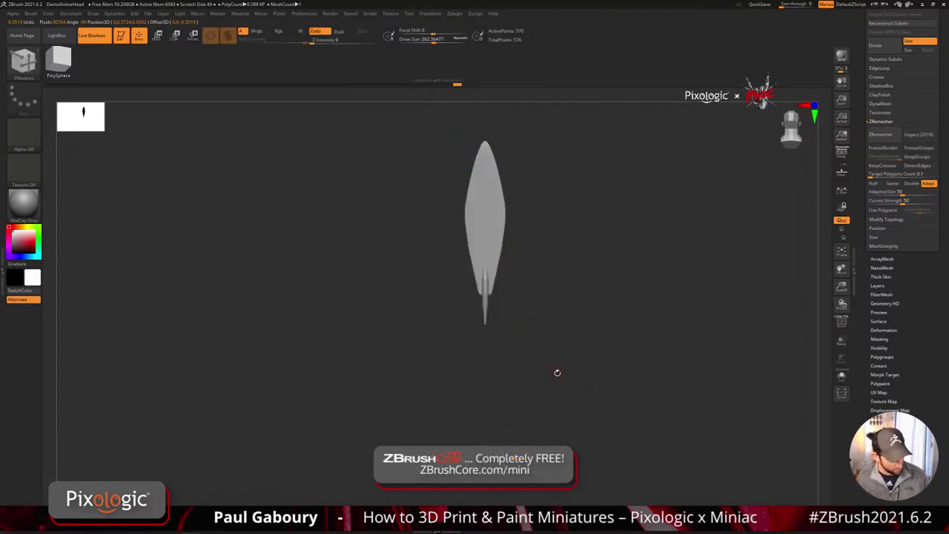
pyautogui.press('d')
pyautogui.keyDown('alt'); pyautogui.moveTo(561, 366); pyautogui.dragTo(530, 398, button='right'); pyautogui.keyUp('alt')
pyautogui.keyDown('ctrl'); pyautogui.moveTo(530, 397); pyautogui.dragTo(526, 381, button='right'); pyautogui.keyUp('ctrl')
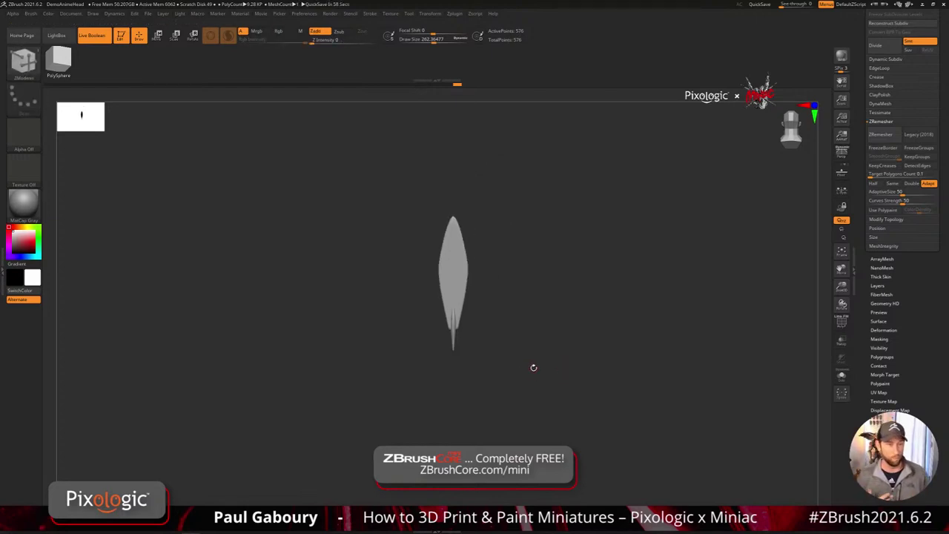
pyautogui.keyDown('shift'); pyautogui.moveTo(460, 347); pyautogui.dragTo(477, 339); pyautogui.keyUp('shift')
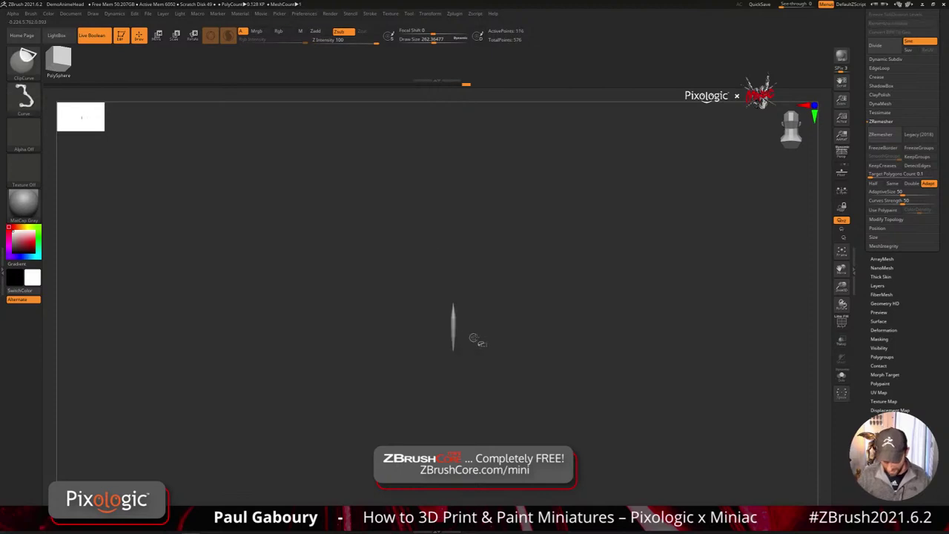
pyautogui.keyDown('ctrl'); pyautogui.moveTo(494, 334); pyautogui.dragTo(538, 395, button='right'); pyautogui.keyUp('ctrl')
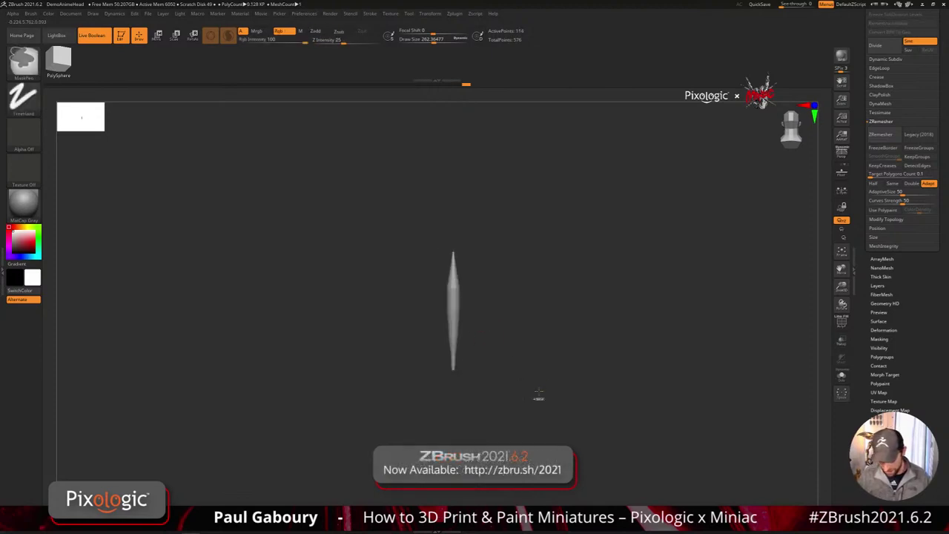
pyautogui.hotkey('shift', 'f')
pyautogui.keyDown('ctrl'); pyautogui.keyDown('shift'); pyautogui.click(523, 346); pyautogui.keyUp('shift'); pyautogui.keyUp('ctrl')
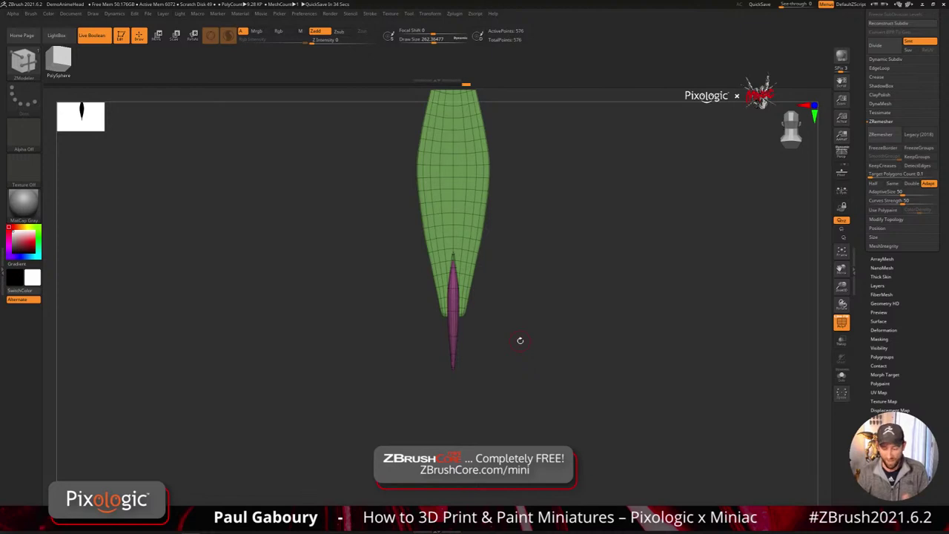
# - Mask everything except the lower part of the shaft, move that part down to lengthen the shaft, and hide the wireframe
pyautogui.keyDown('ctrl'); pyautogui.moveTo(405, 445); pyautogui.dragTo(495, 323); pyautogui.keyUp('ctrl')
pyautogui.keyDown('ctrl'); pyautogui.click(506, 313); pyautogui.keyUp('ctrl')
pyautogui.press('w')
pyautogui.moveTo(454, 398); pyautogui.dragTo(454, 467)
pyautogui.hotkey('shift', 'f')
pyautogui.press('q')
pyautogui.moveTo(545, 382); pyautogui.dragTo(522, 359, button='right')
pyautogui.press('w')
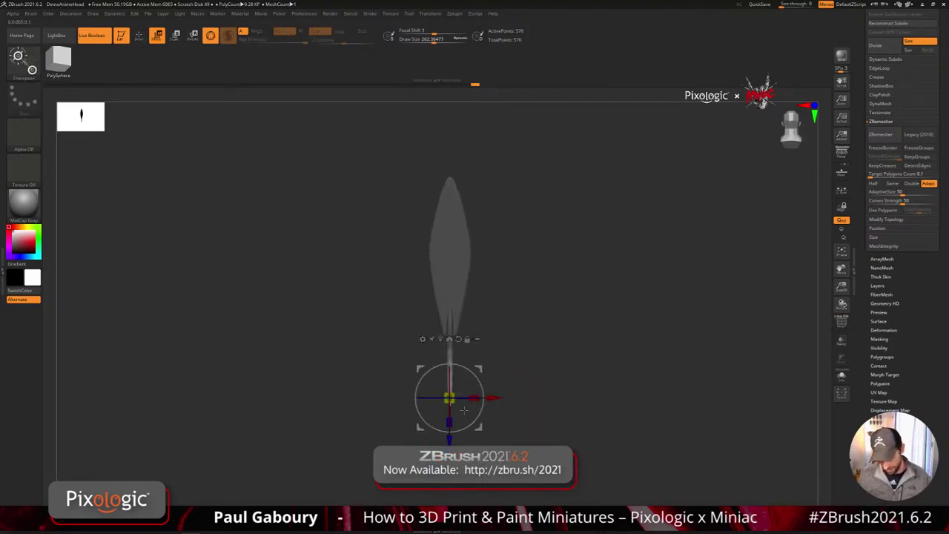
pyautogui.moveTo(566, 383)
pyautogui.keyDown('alt'); pyautogui.mouseDown(button='right')
pyautogui.moveTo(561, 408)
pyautogui.moveTo(532, 380)
pyautogui.moveTo(592, 380)
pyautogui.moveTo(531, 374)
pyautogui.mouseUp(button='right'); pyautogui.keyUp('alt')
pyautogui.press('q')
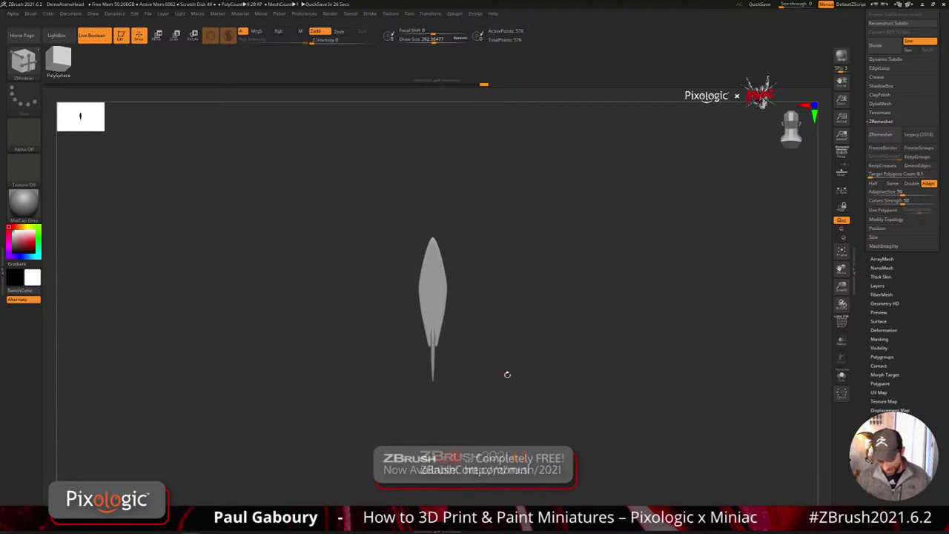
# - Frame the blade with its wireframe shown and look through the project files in LightBox
pyautogui.press('f')
pyautogui.hotkey('shift', 'f')
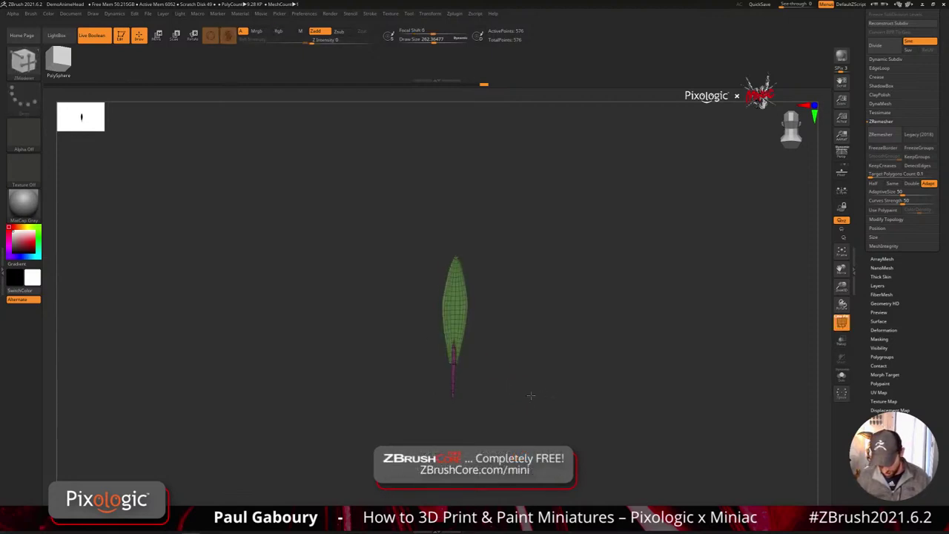
pyautogui.scroll(5, 931, 403)
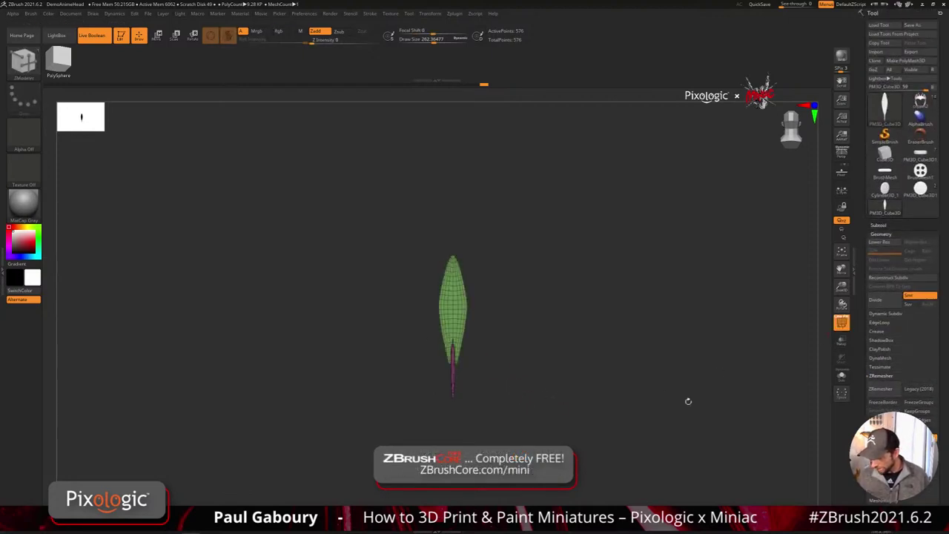
pyautogui.press(',')
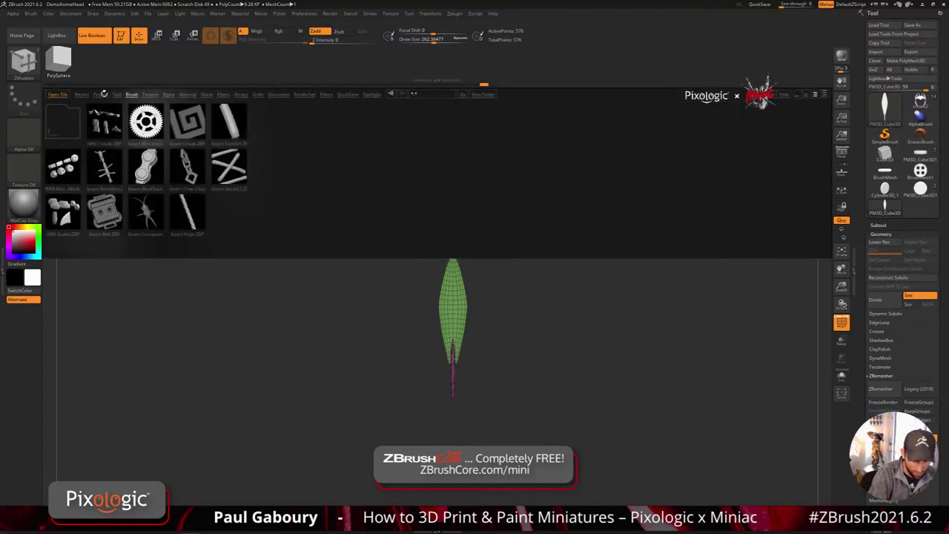
pyautogui.click(100, 94)
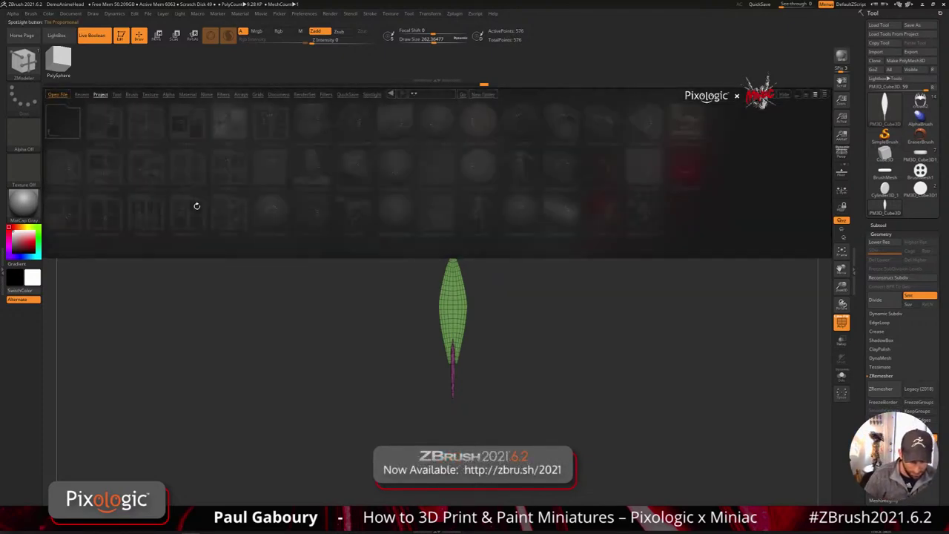
pyautogui.click(230, 208)
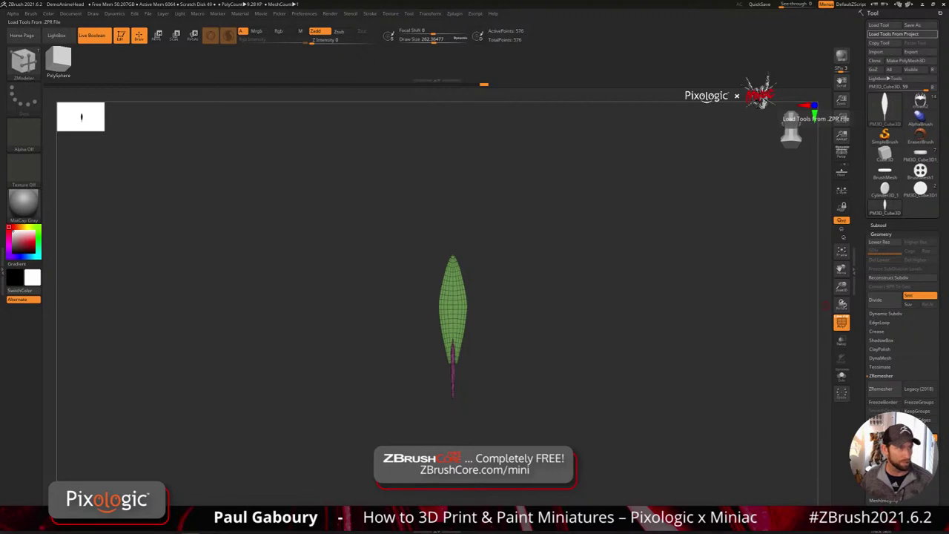
# - Load the tool from the Finch_ZSpheres.ZPR project in the ZeeZoo folder of ZProjects
pyautogui.click(894, 34)
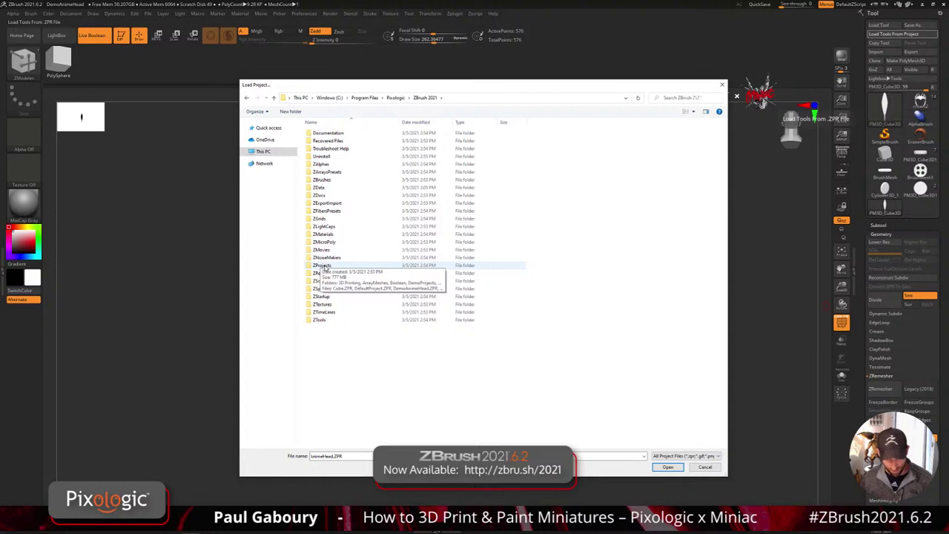
pyautogui.doubleClick(323, 267)
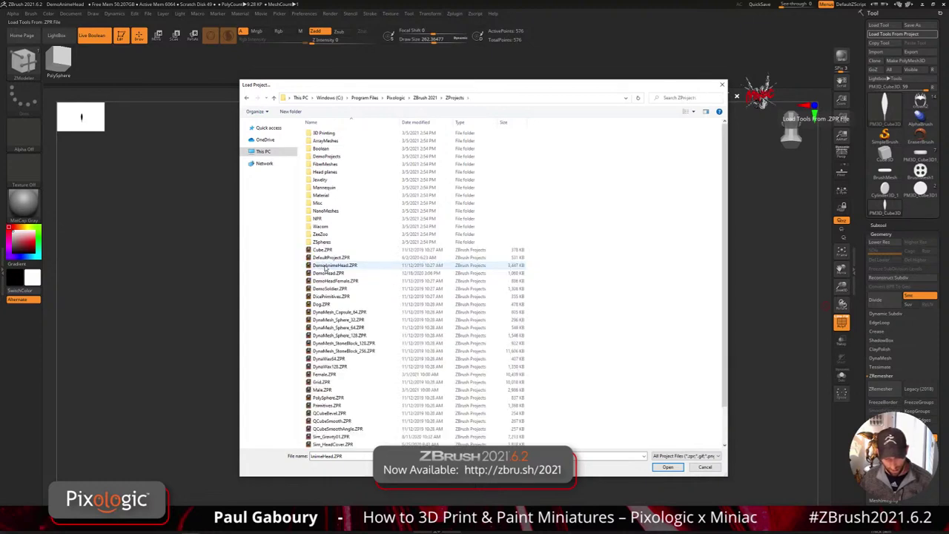
pyautogui.doubleClick(347, 234)
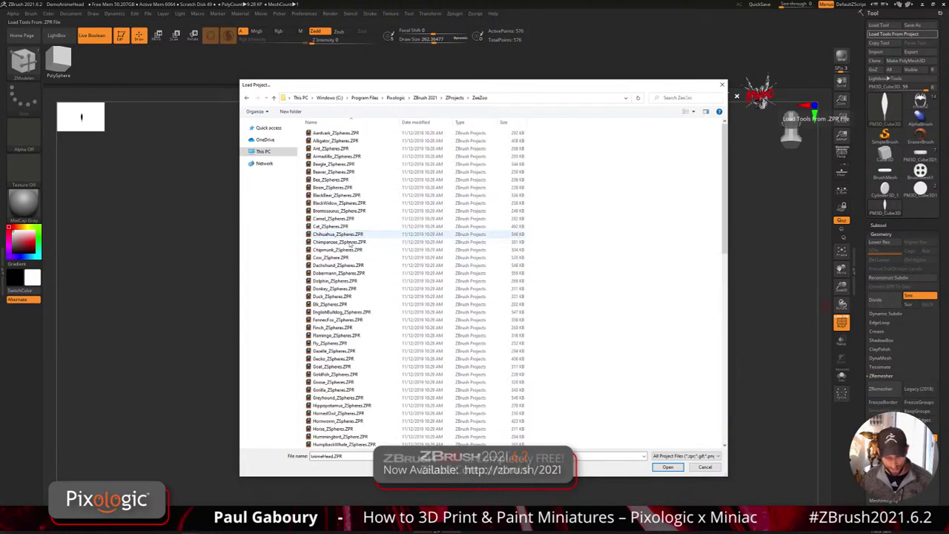
pyautogui.scroll(-10, 350, 244)
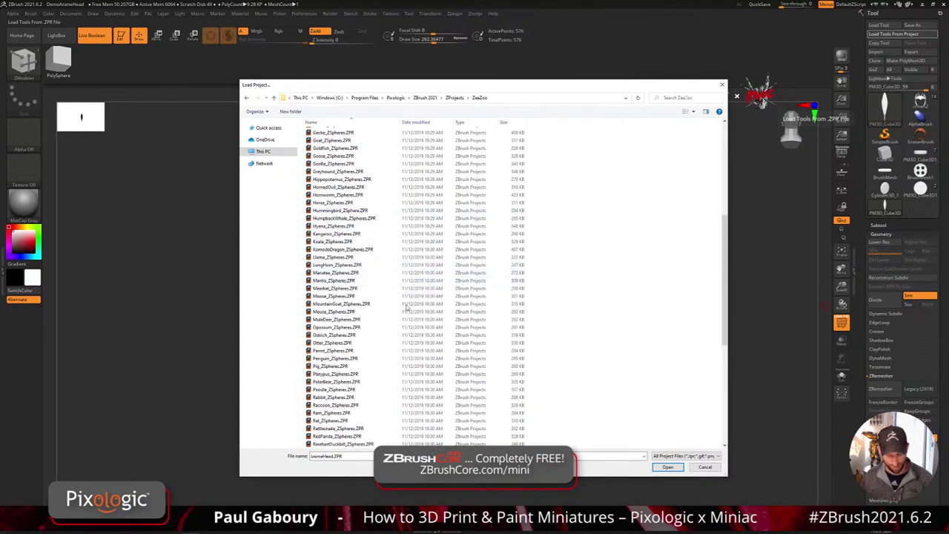
pyautogui.scroll(4, 373, 321)
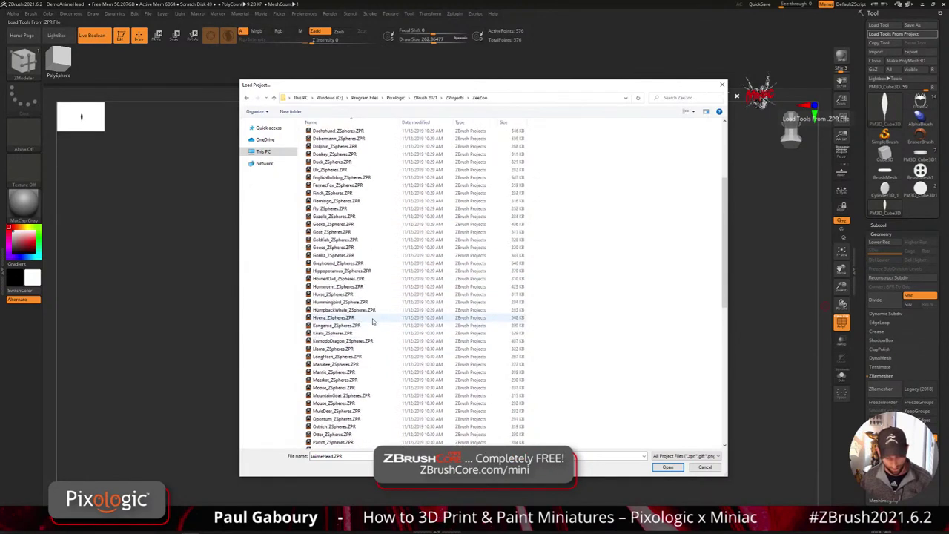
pyautogui.scroll(6, 373, 322)
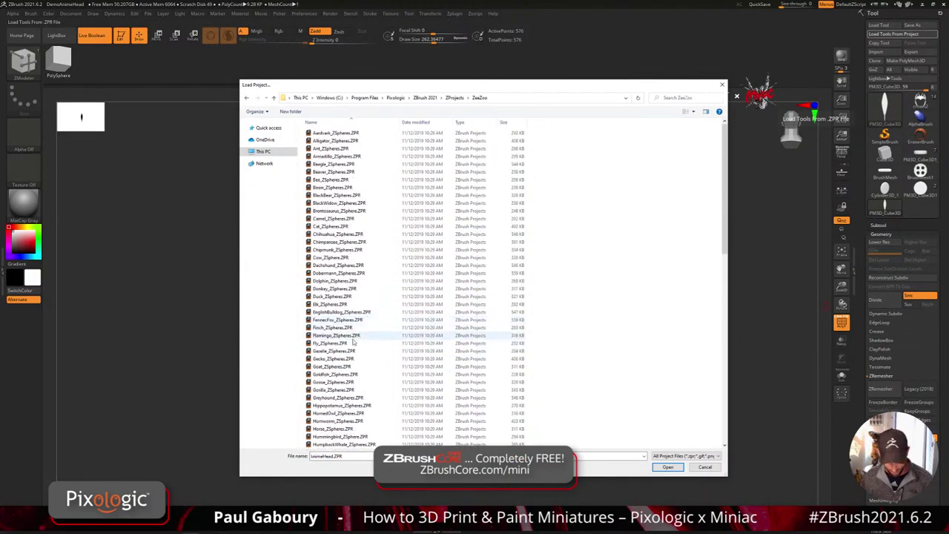
pyautogui.click(322, 328)
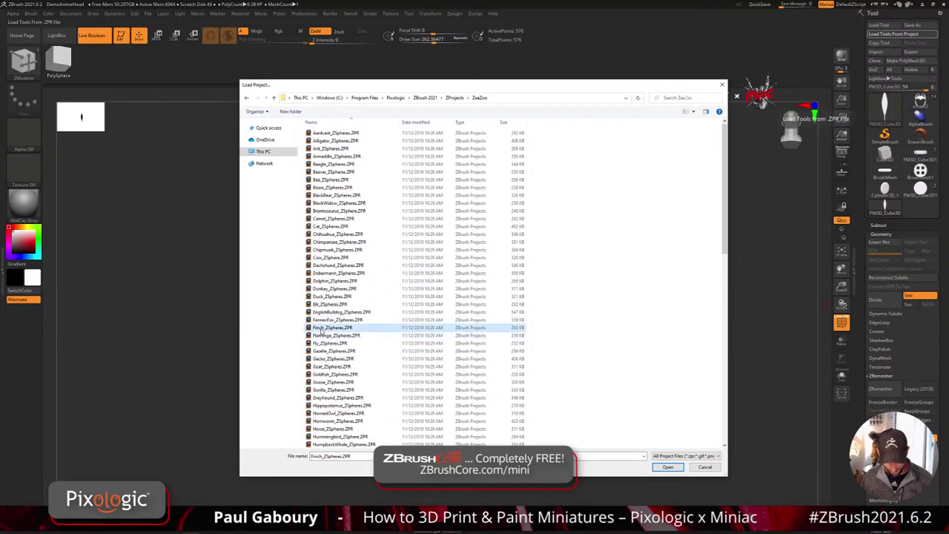
pyautogui.click(668, 467)
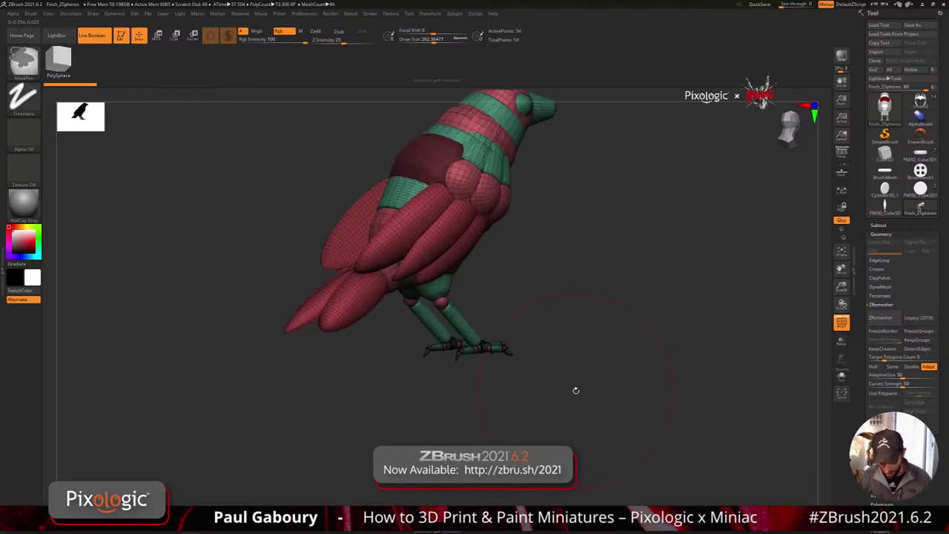
# - Set the brush draw size to 35 for the finch, keeping its wireframe shown
pyautogui.press('s')
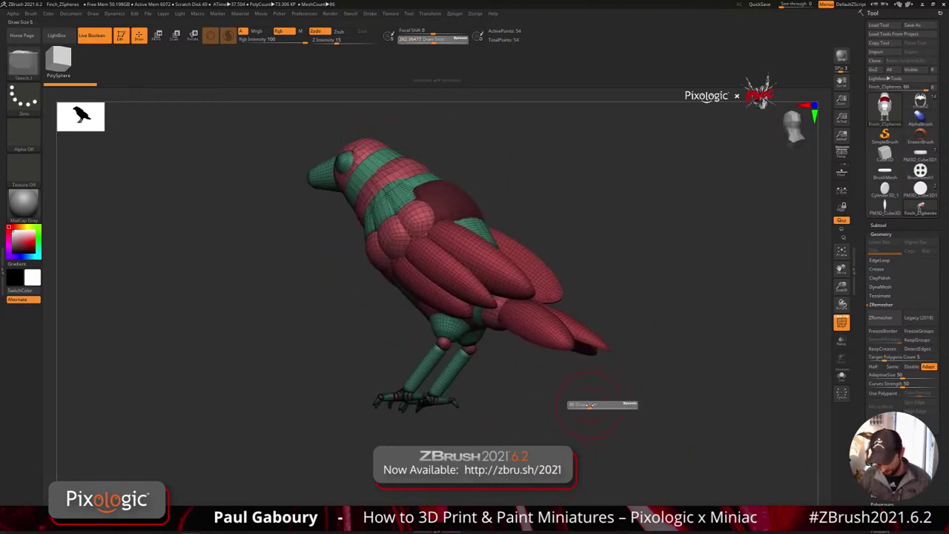
pyautogui.moveTo(586, 404)
pyautogui.mouseDown()
pyautogui.moveTo(604, 383)
pyautogui.moveTo(589, 394)
pyautogui.mouseUp()
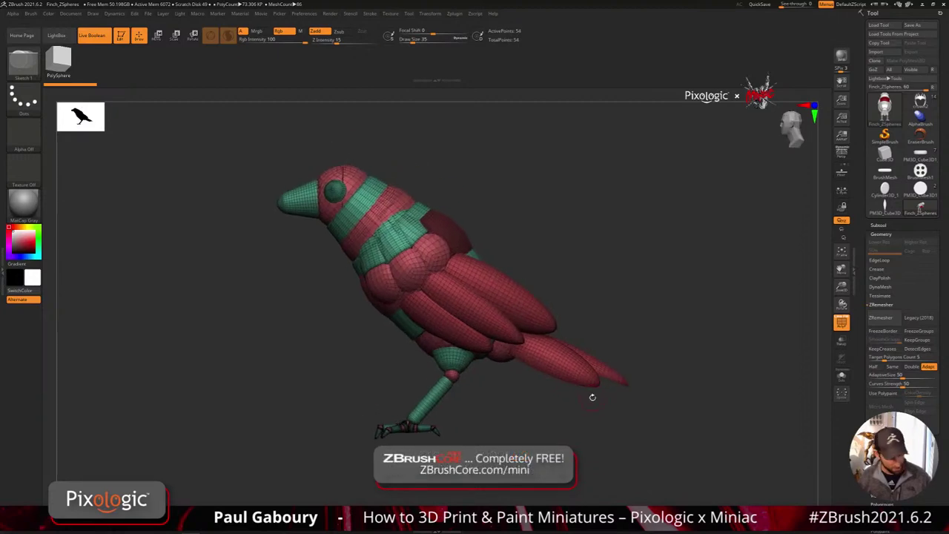
pyautogui.hotkey('shift', 'f')
pyautogui.hotkey('shift', 'f')
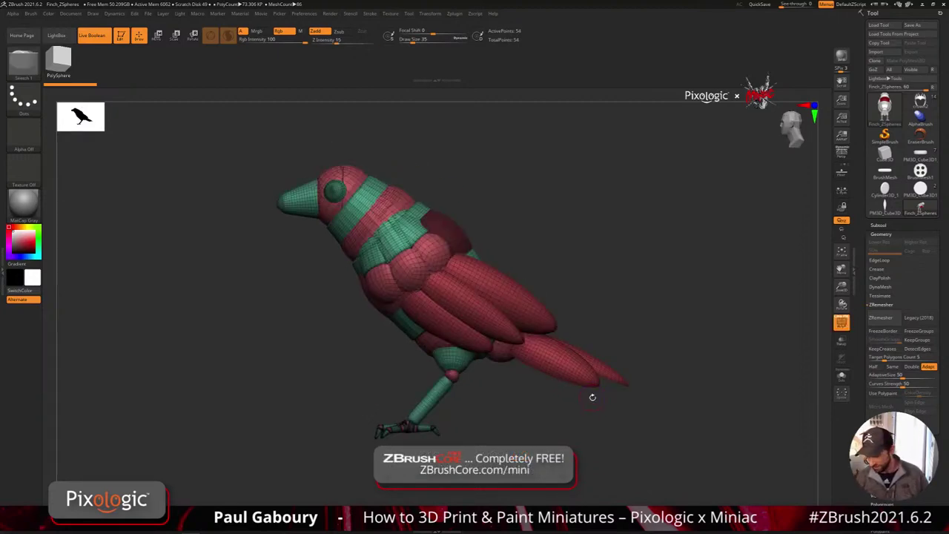
# - Turn off classic skinning in the finch's Adaptive Skin settings and preview the skin
pyautogui.click(881, 235)
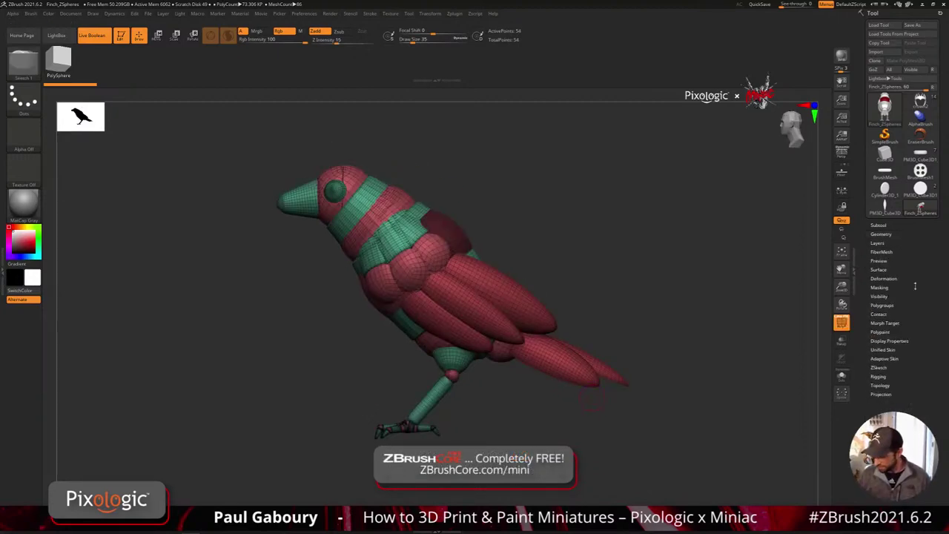
pyautogui.keyDown('shift'); pyautogui.click(883, 377); pyautogui.keyUp('shift')
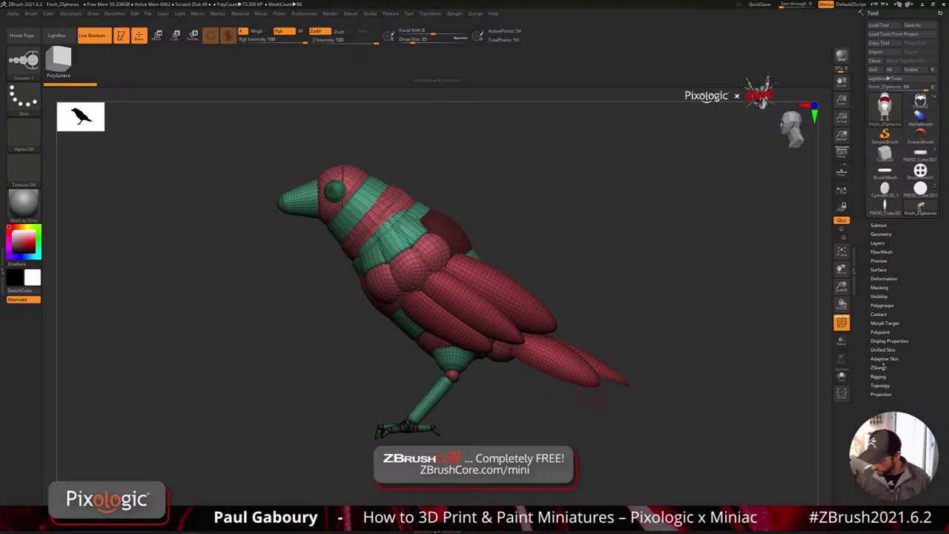
pyautogui.click(884, 359)
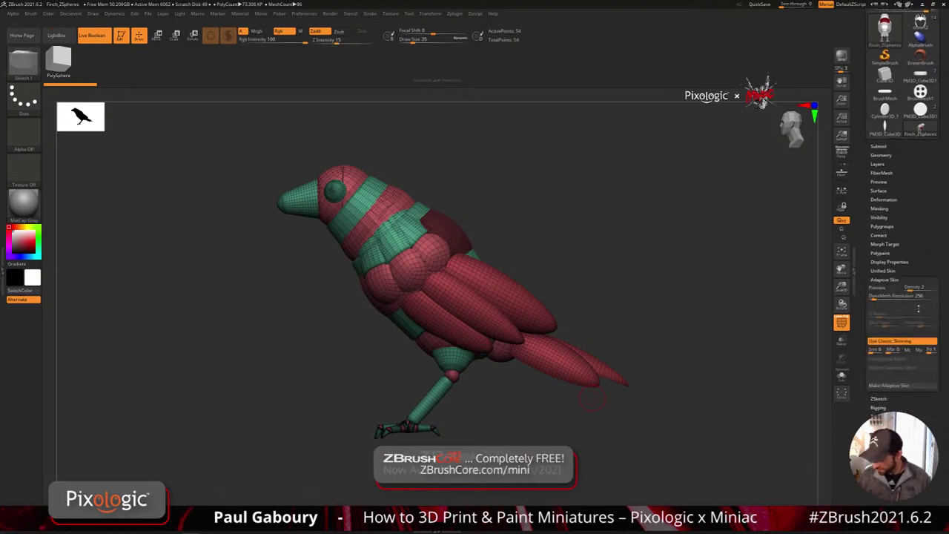
pyautogui.click(898, 341)
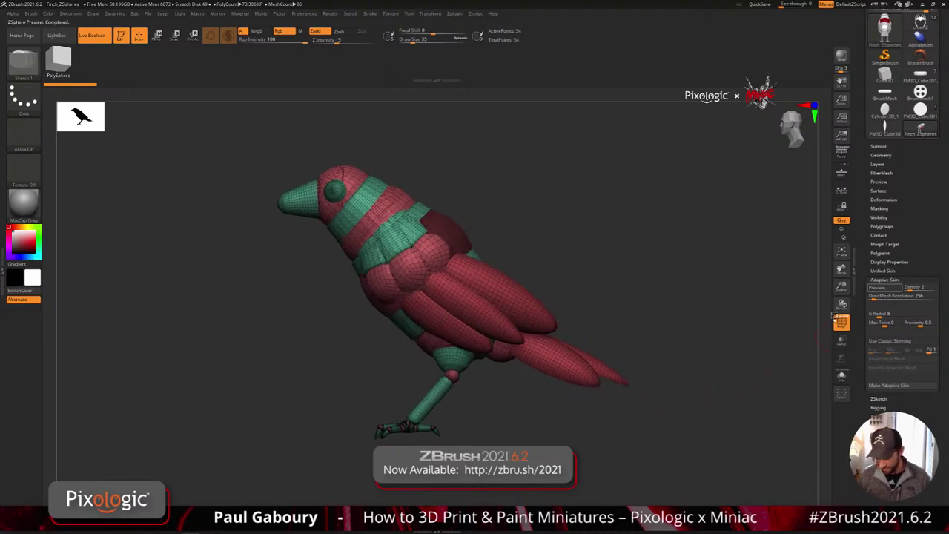
pyautogui.press('a')
pyautogui.moveTo(608, 428)
pyautogui.mouseDown()
pyautogui.moveTo(566, 432)
pyautogui.moveTo(599, 418)
pyautogui.mouseUp()
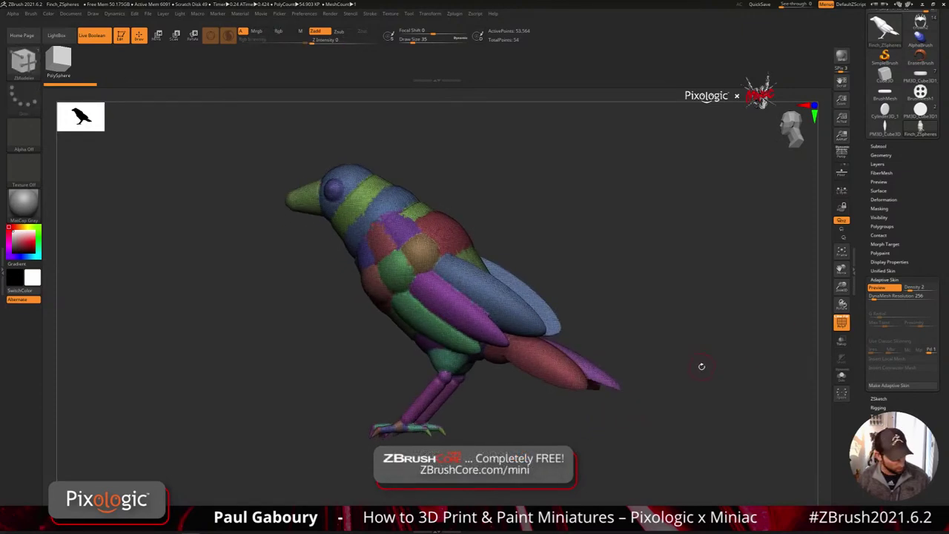
# - Set the adaptive skin's DynaMesh resolution to 0 and preview the finch's skin from behind
pyautogui.press('a')
pyautogui.moveTo(875, 298); pyautogui.dragTo(869, 297)
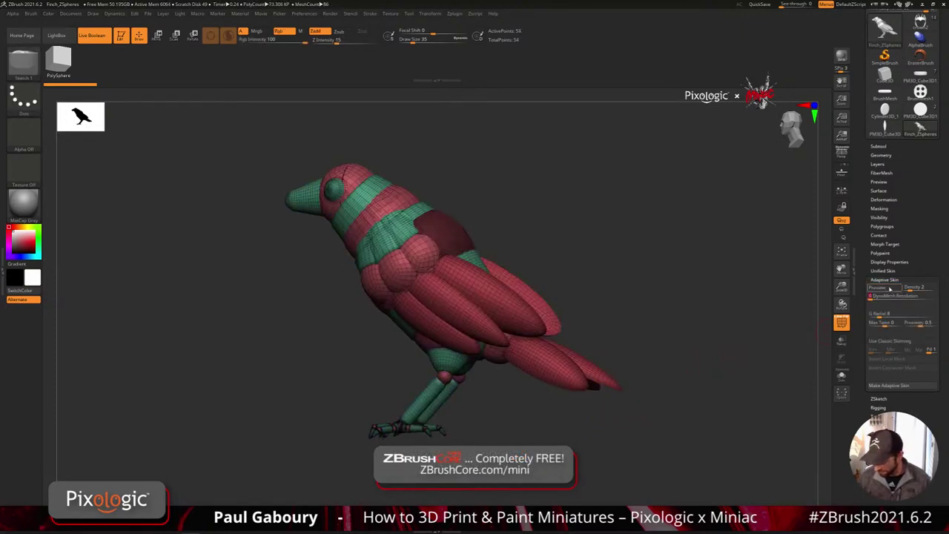
pyautogui.moveTo(605, 420); pyautogui.dragTo(538, 374, button='right')
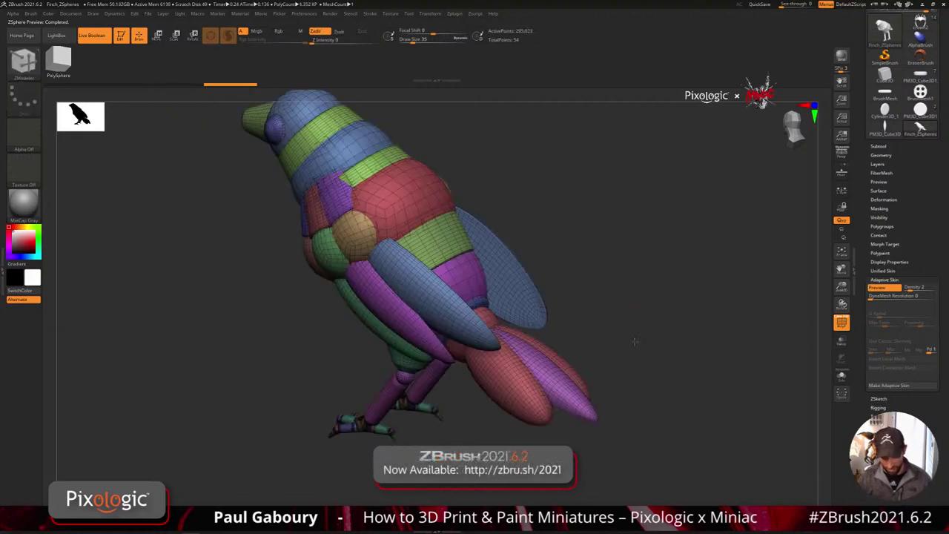
pyautogui.moveTo(635, 342); pyautogui.dragTo(802, 335)
# - Leave the skin preview, set the DynaMesh resolution to 256, and preview the finch's adaptive skin again
pyautogui.click(885, 289)
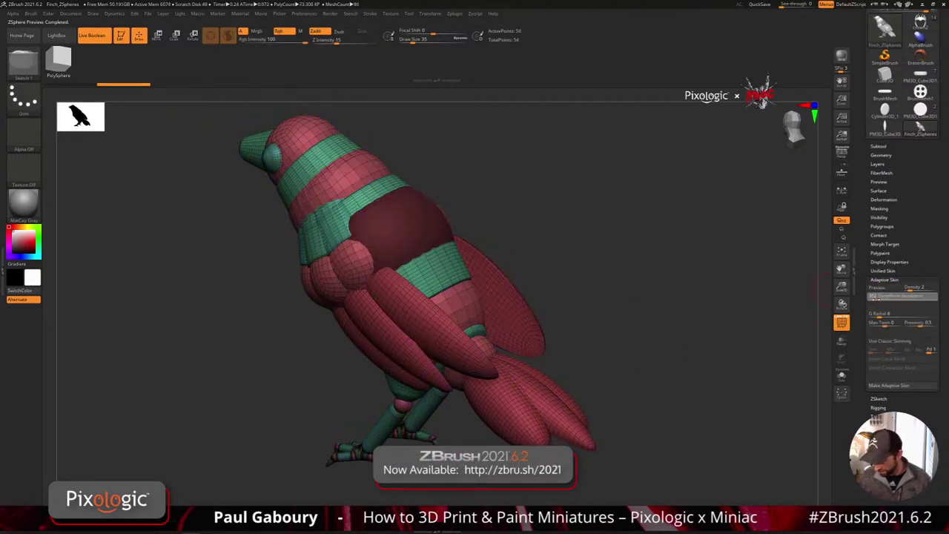
pyautogui.write('256')
pyautogui.press('Return')
pyautogui.press('a')
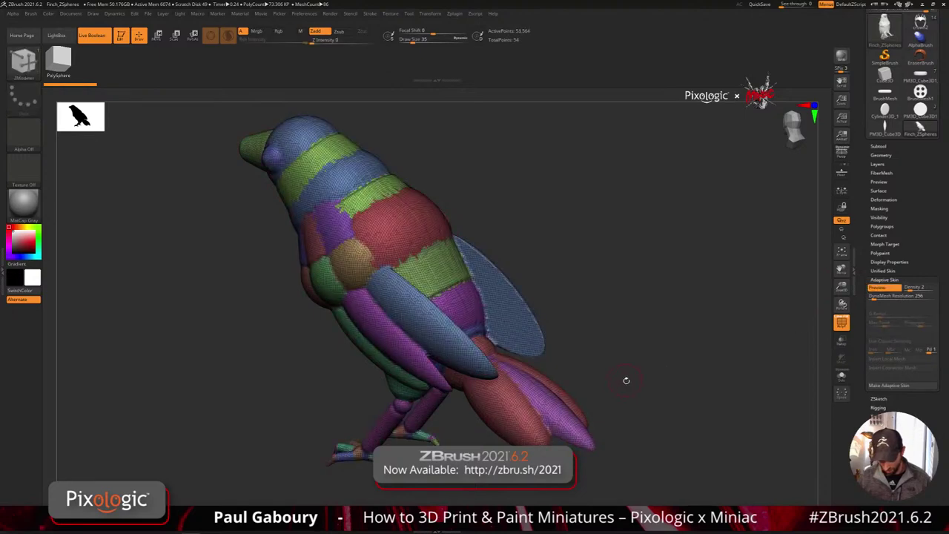
# - Paint a mask over the finch's back between the wings, from the neck down to the base of the tail
pyautogui.moveTo(626, 379)
pyautogui.mouseDown()
pyautogui.moveTo(602, 333)
pyautogui.moveTo(604, 375)
pyautogui.mouseUp()
pyautogui.moveTo(451, 249)
pyautogui.keyDown('ctrl'); pyautogui.mouseDown()
pyautogui.moveTo(455, 299)
pyautogui.moveTo(443, 359)
pyautogui.moveTo(413, 204)
pyautogui.moveTo(421, 182)
pyautogui.moveTo(454, 177)
pyautogui.moveTo(419, 184)
pyautogui.mouseUp(); pyautogui.keyUp('ctrl')
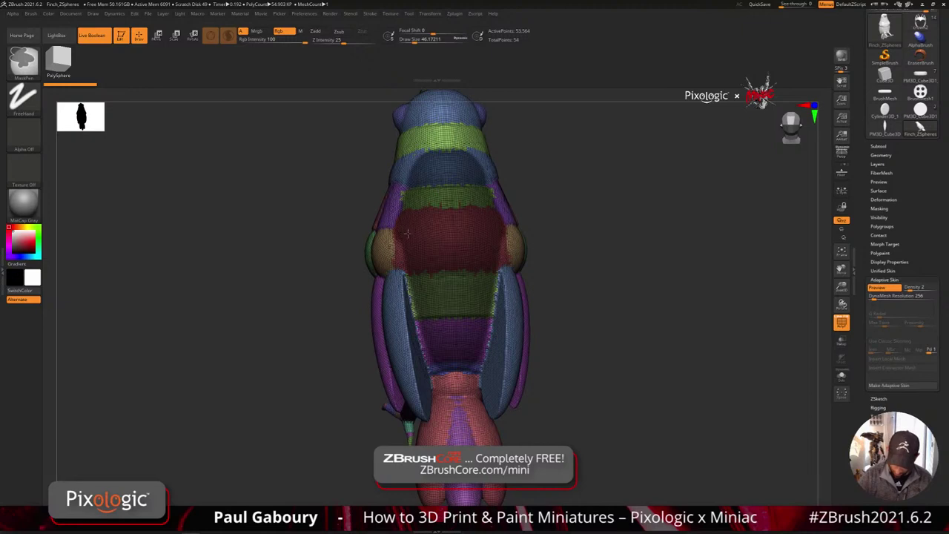
pyautogui.moveTo(401, 275)
pyautogui.keyDown('ctrl'); pyautogui.mouseDown()
pyautogui.moveTo(436, 357)
pyautogui.moveTo(461, 371)
pyautogui.mouseUp(); pyautogui.keyUp('ctrl')
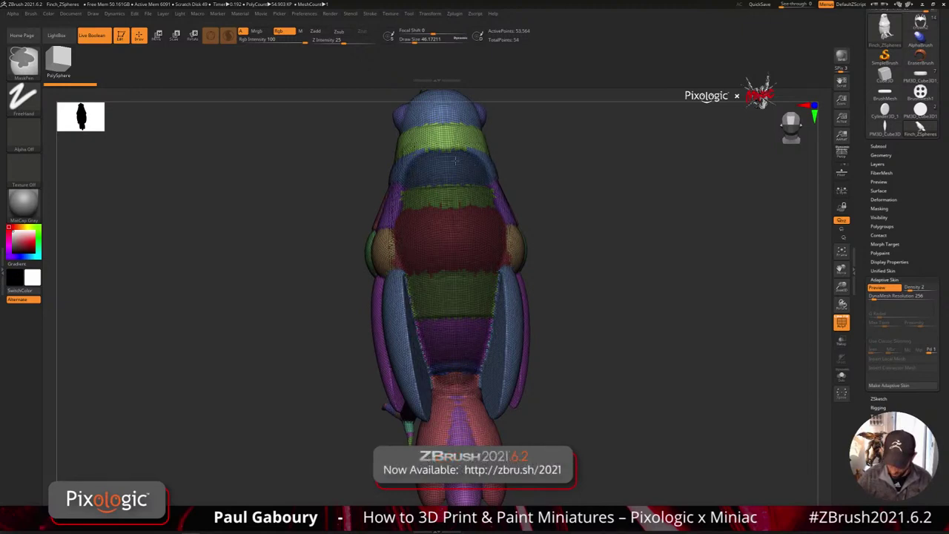
# - Hide the polyframe, make an adaptive skin from the ZSphere finch, and switch to the new skin mesh
pyautogui.moveTo(540, 347); pyautogui.dragTo(602, 348)
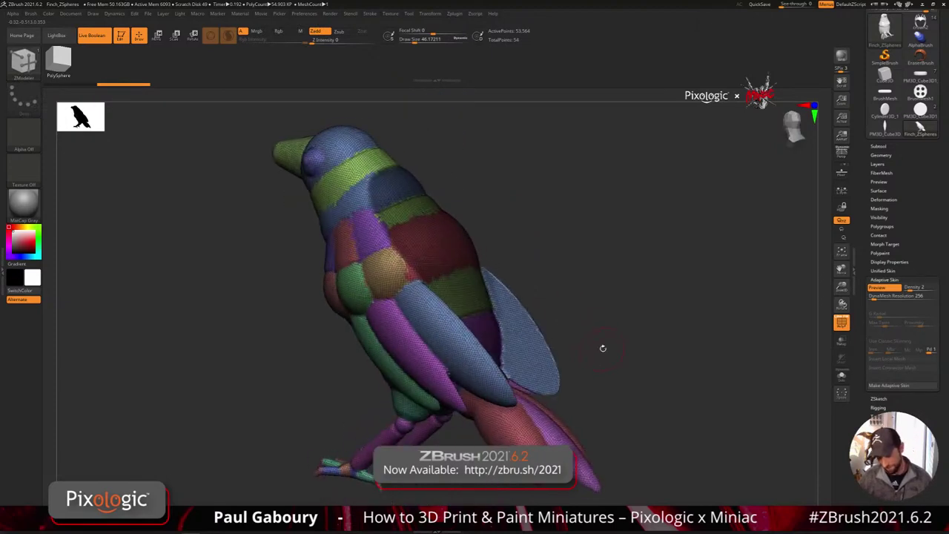
pyautogui.hotkey('shift', 'f')
pyautogui.keyDown('ctrl'); pyautogui.moveTo(623, 360); pyautogui.dragTo(594, 373, button='right'); pyautogui.keyUp('ctrl')
pyautogui.moveTo(594, 373); pyautogui.dragTo(615, 364)
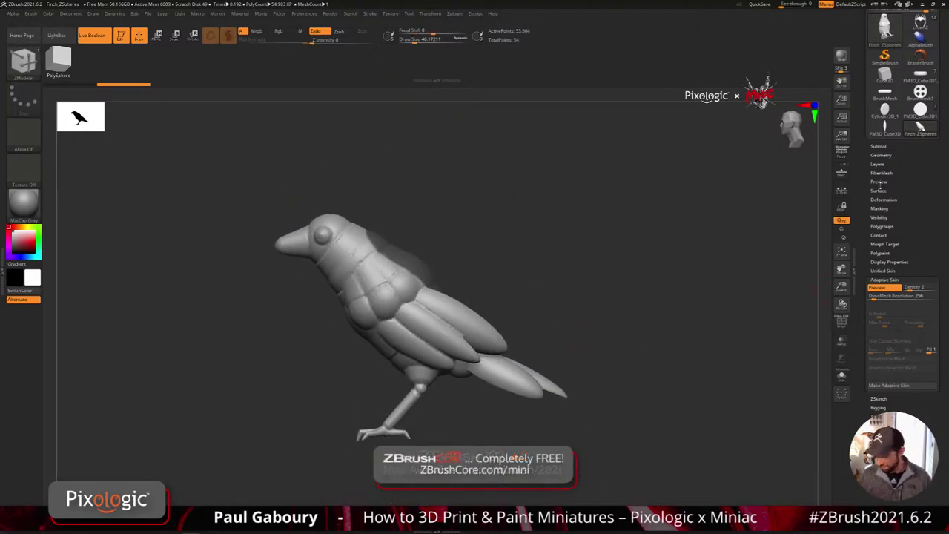
pyautogui.moveTo(924, 199); pyautogui.dragTo(925, 217)
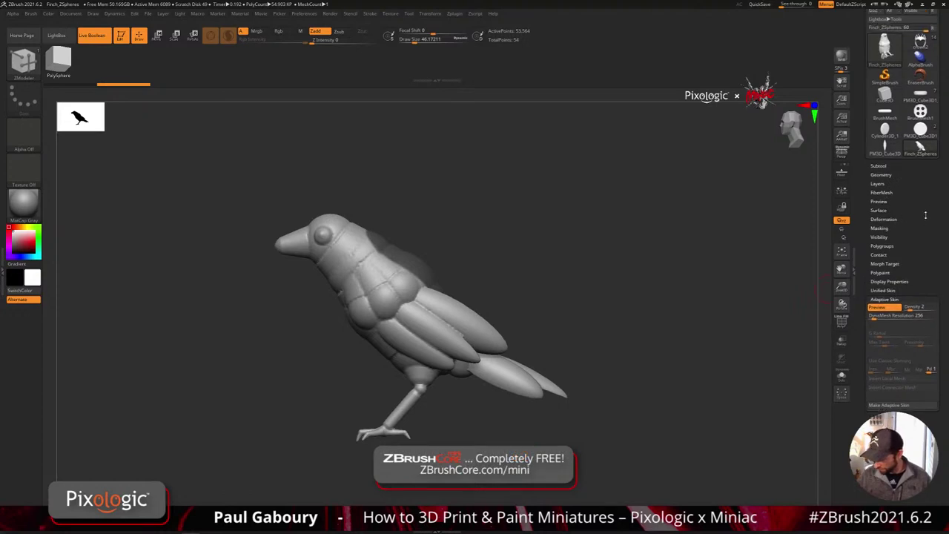
pyautogui.click(903, 400)
pyautogui.click(924, 149)
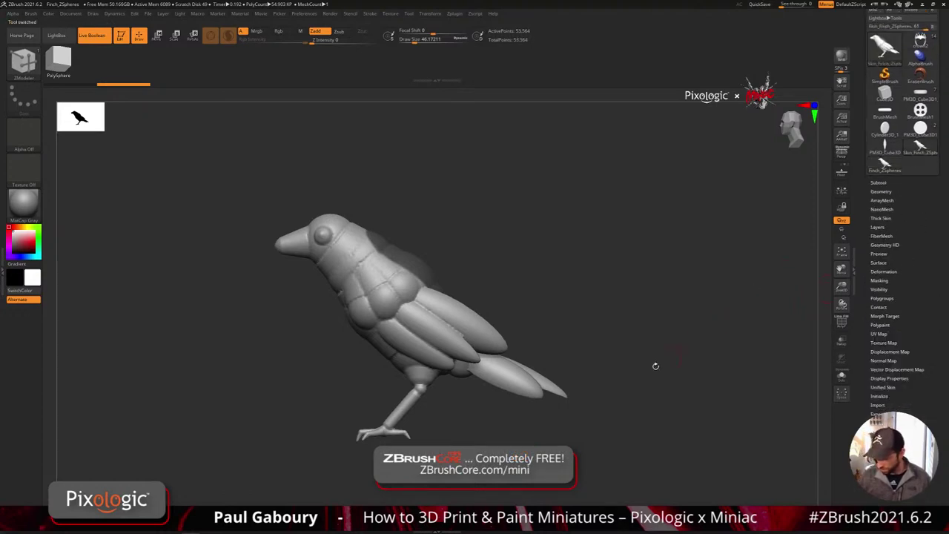
# - Generate a FiberMesh preview on the masked back of the skinned finch
pyautogui.moveTo(656, 367); pyautogui.dragTo(636, 369)
pyautogui.hotkey('shift', 'f')
pyautogui.hotkey('shift', 'f')
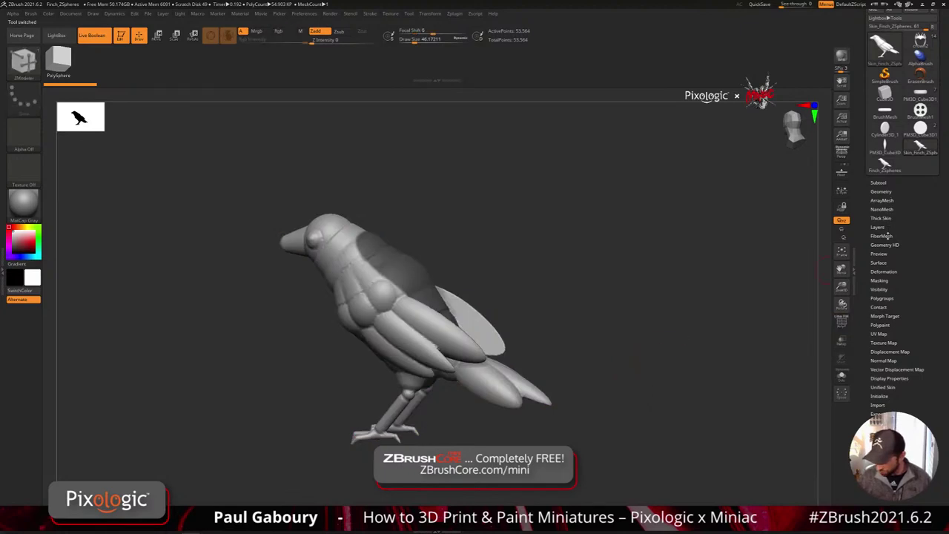
pyautogui.click(883, 236)
pyautogui.click(888, 263)
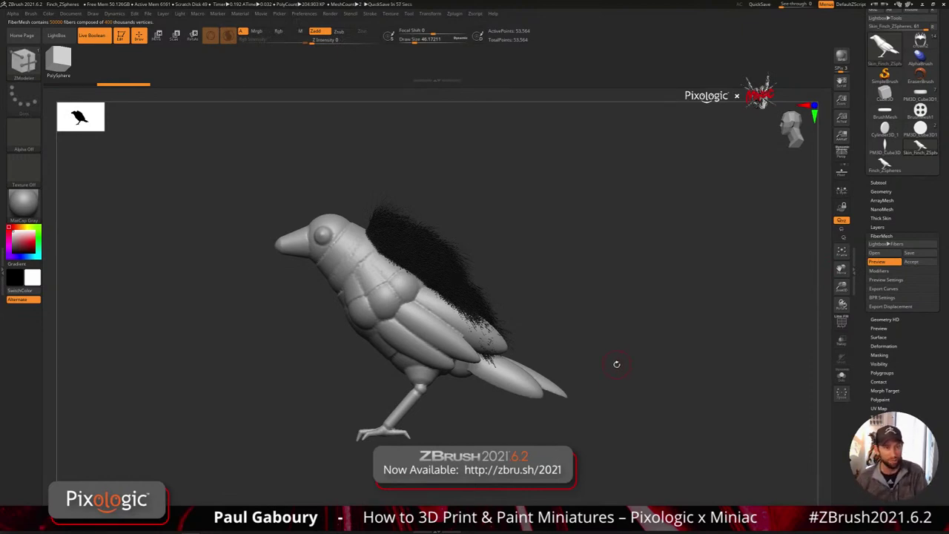
# - Set the FiberMesh modifiers' MaxFibers to 1 and view the thinned fibers up close
pyautogui.click(885, 272)
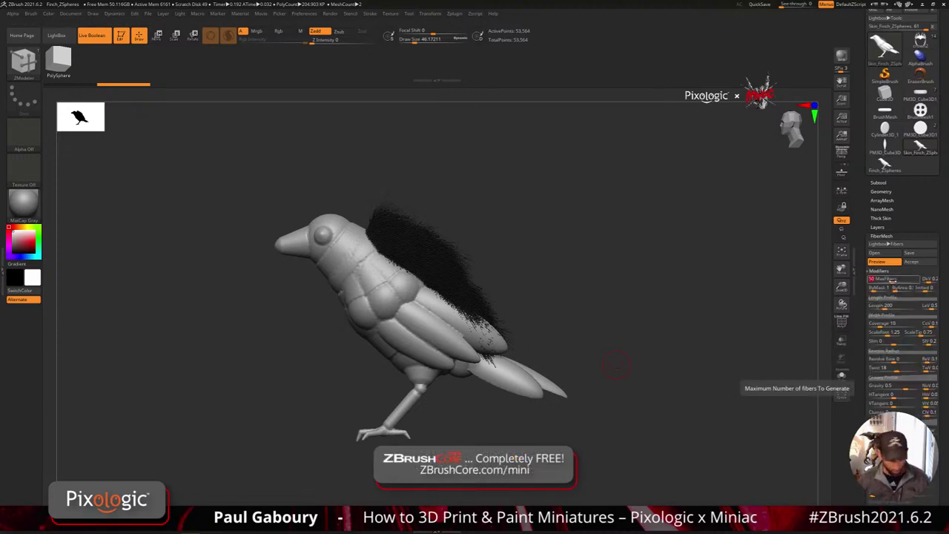
pyautogui.click(890, 280)
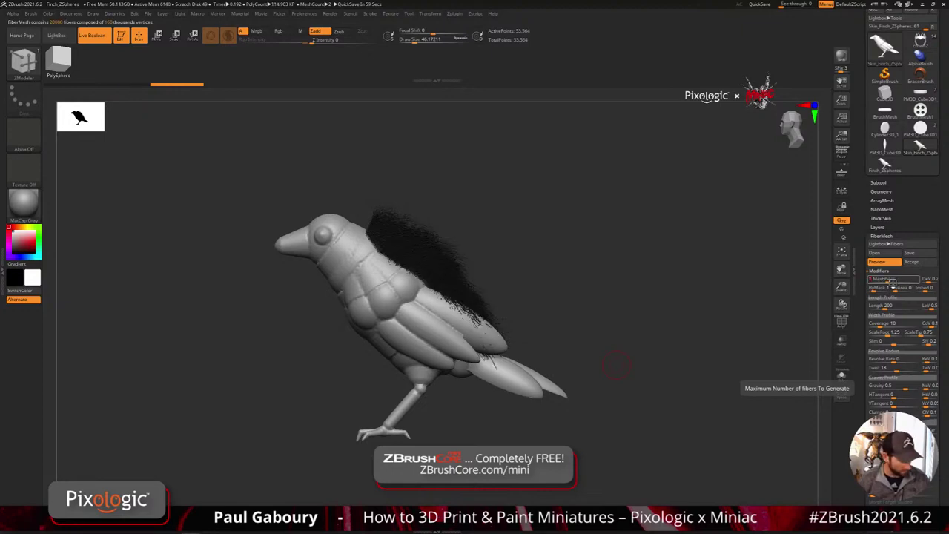
pyautogui.press('Return')
pyautogui.moveTo(621, 341); pyautogui.dragTo(629, 387, button='right')
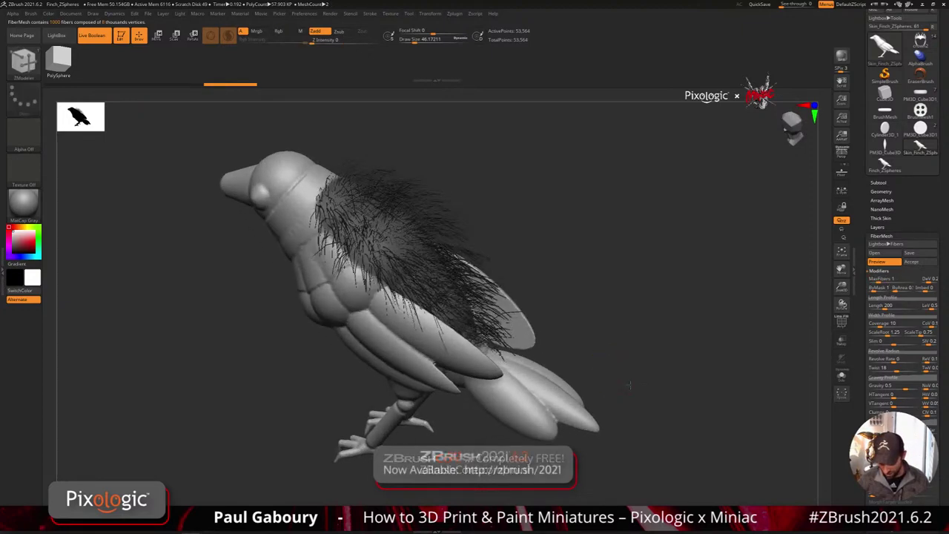
pyautogui.moveTo(629, 385); pyautogui.dragTo(633, 378)
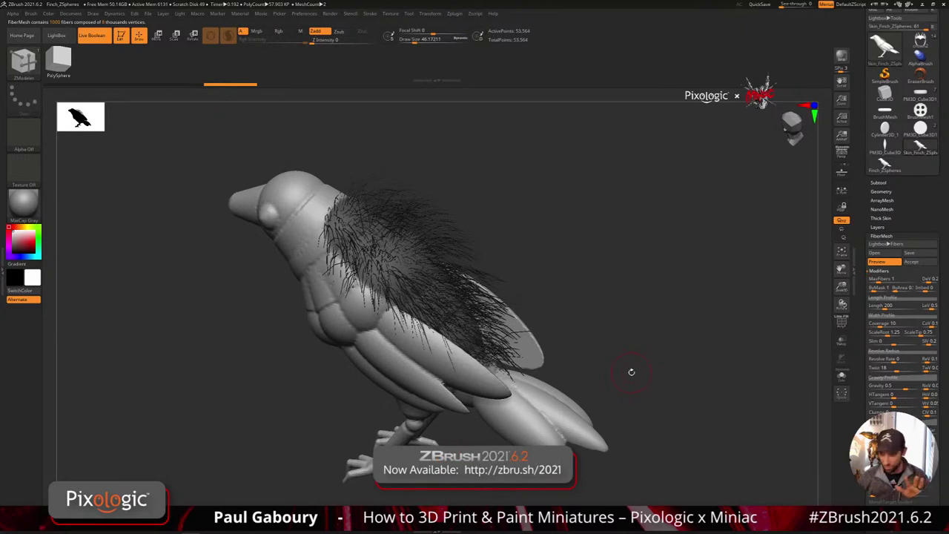
# - Set the fibers' Coverage to 5000 and raise their Gravity to 0.73553
pyautogui.press('Return')
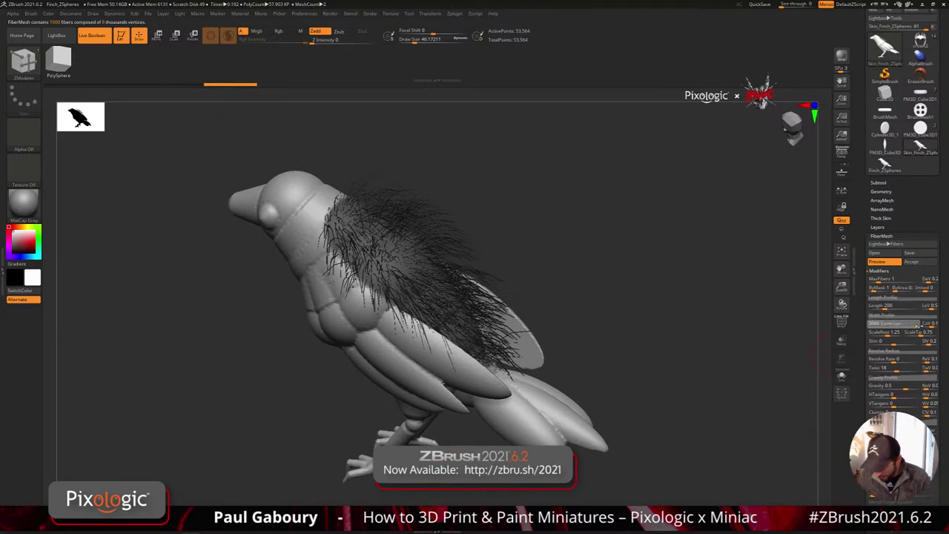
pyautogui.click(917, 324)
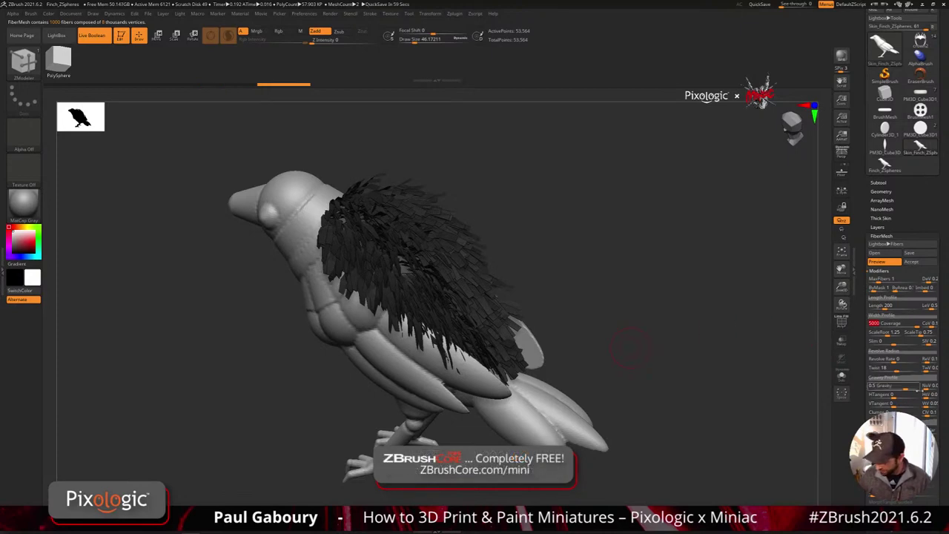
pyautogui.click(910, 388)
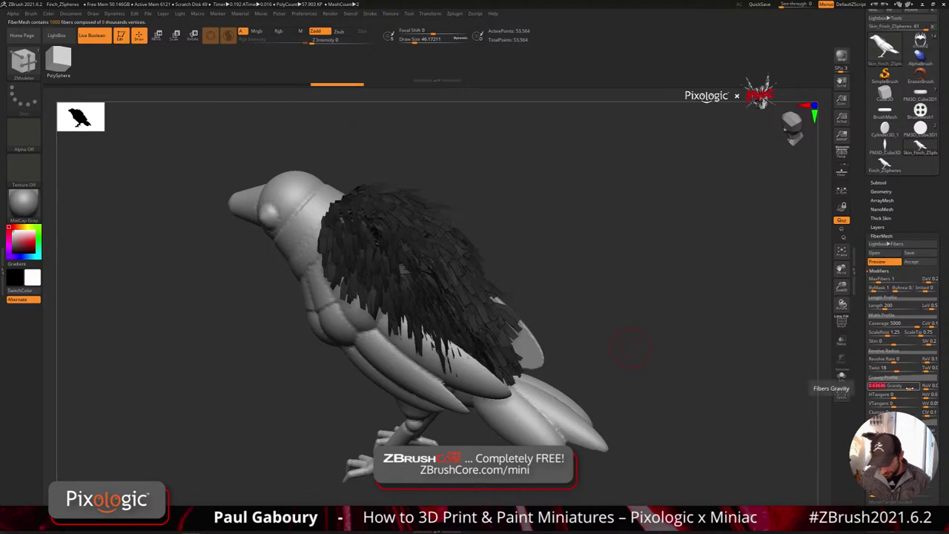
pyautogui.moveTo(910, 387); pyautogui.dragTo(919, 387)
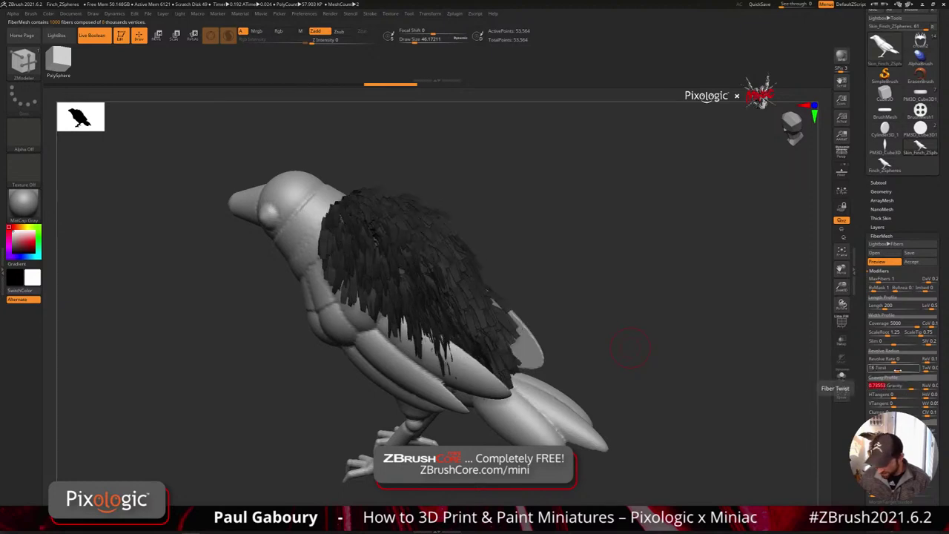
# - Set the fibers' Twist to 2 and view the finch's back from above
pyautogui.click(897, 369)
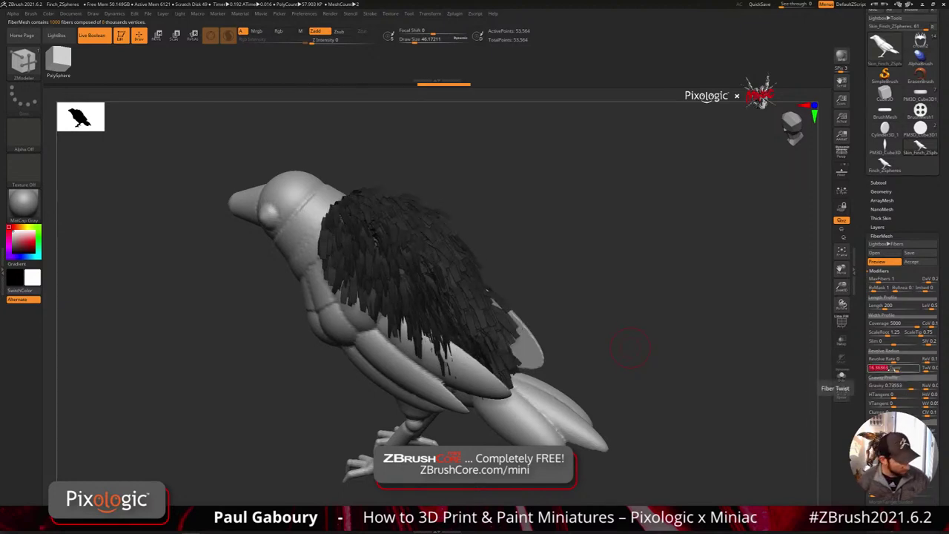
pyautogui.write('2')
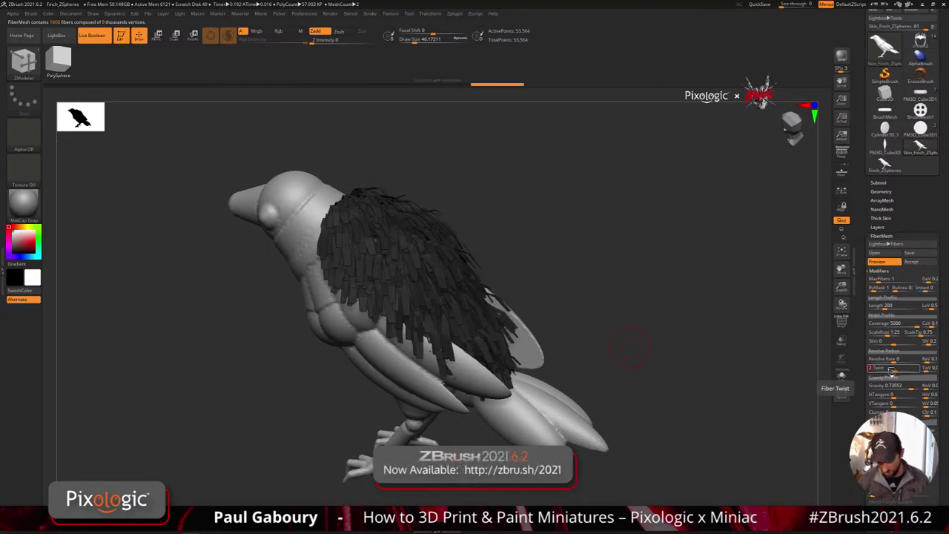
pyautogui.moveTo(672, 393); pyautogui.dragTo(589, 349)
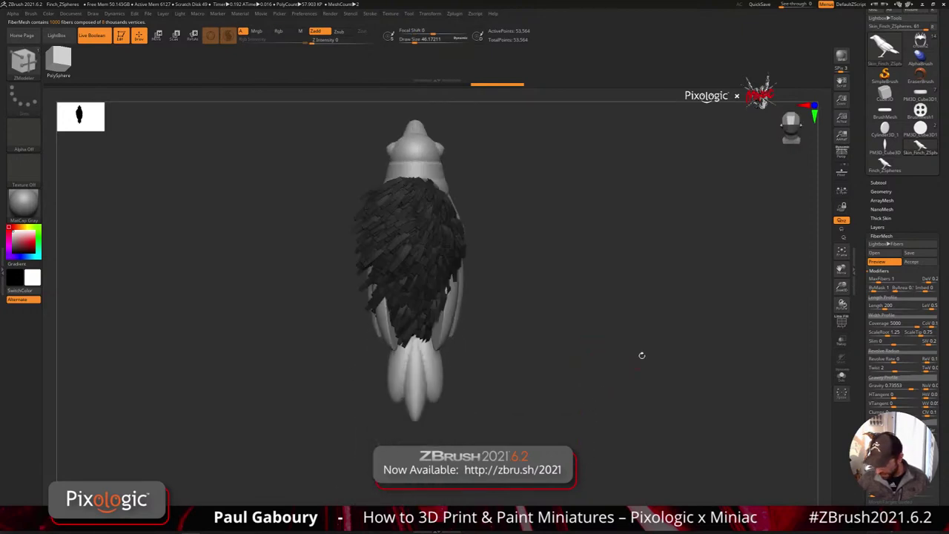
# - Reduce MaxFibers to 0.7726 while checking how densely the fibers cover the back
pyautogui.click(879, 281)
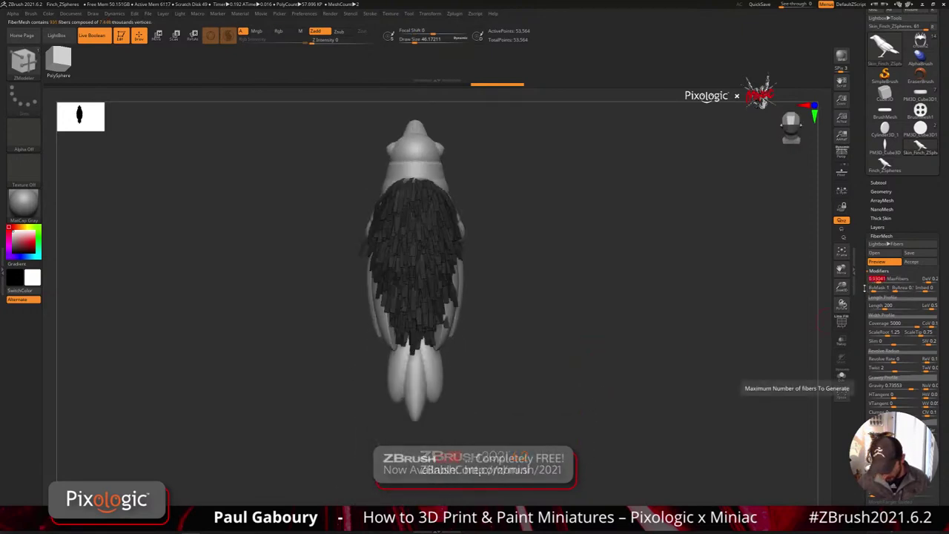
pyautogui.moveTo(605, 428); pyautogui.dragTo(721, 307)
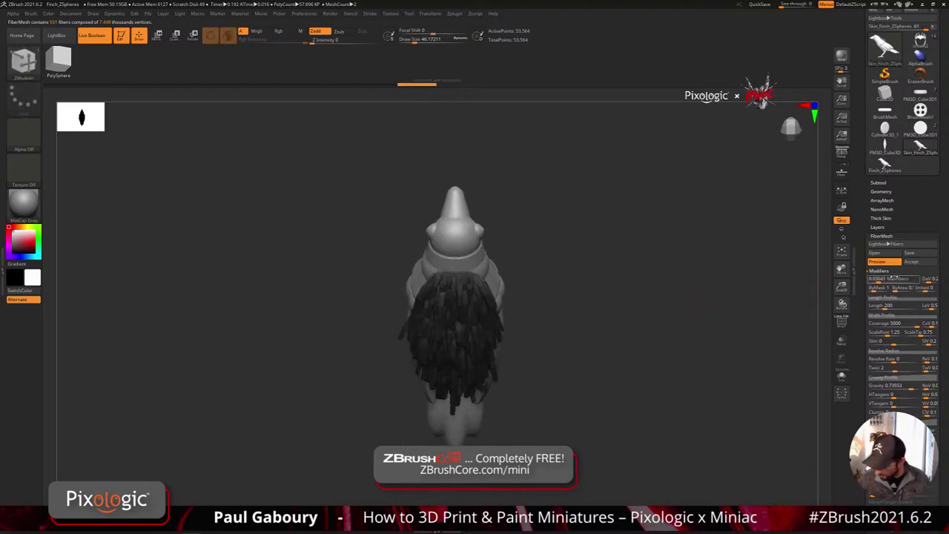
pyautogui.moveTo(627, 413); pyautogui.dragTo(629, 393)
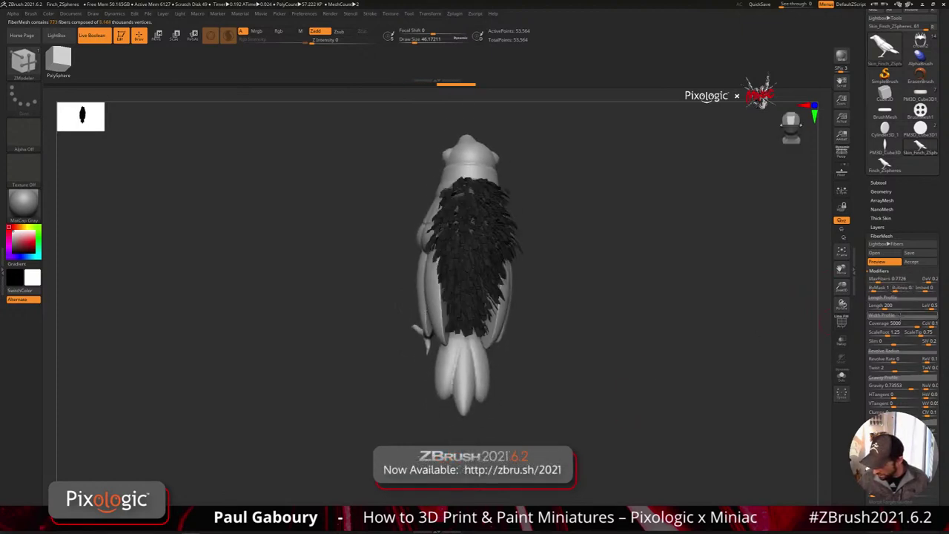
pyautogui.keyDown('shift'); pyautogui.moveTo(774, 340); pyautogui.dragTo(784, 338); pyautogui.keyUp('shift')
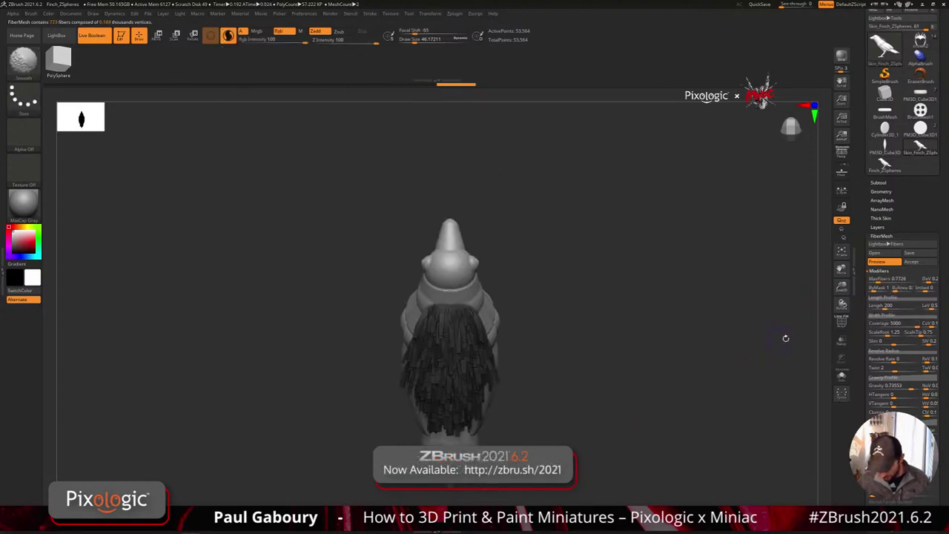
# - Raise the start and end points of the fibers' Width Profile curve to widen the fibers from root to tip
pyautogui.click(916, 316)
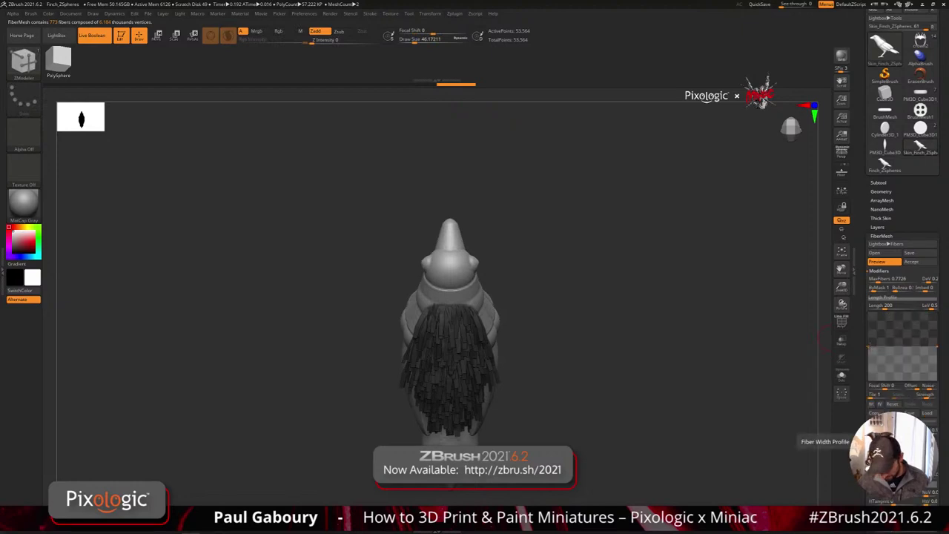
pyautogui.moveTo(869, 345); pyautogui.dragTo(873, 321)
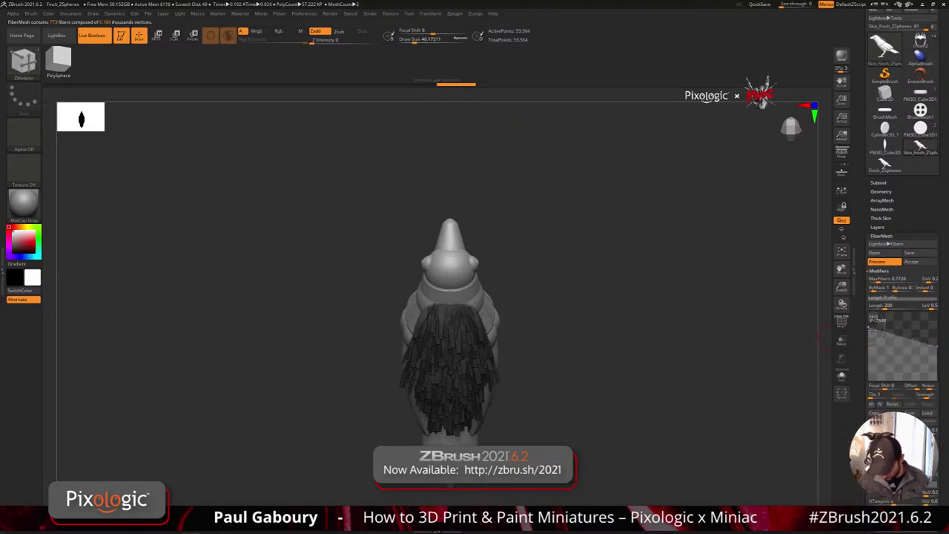
pyautogui.moveTo(938, 345); pyautogui.dragTo(938, 327)
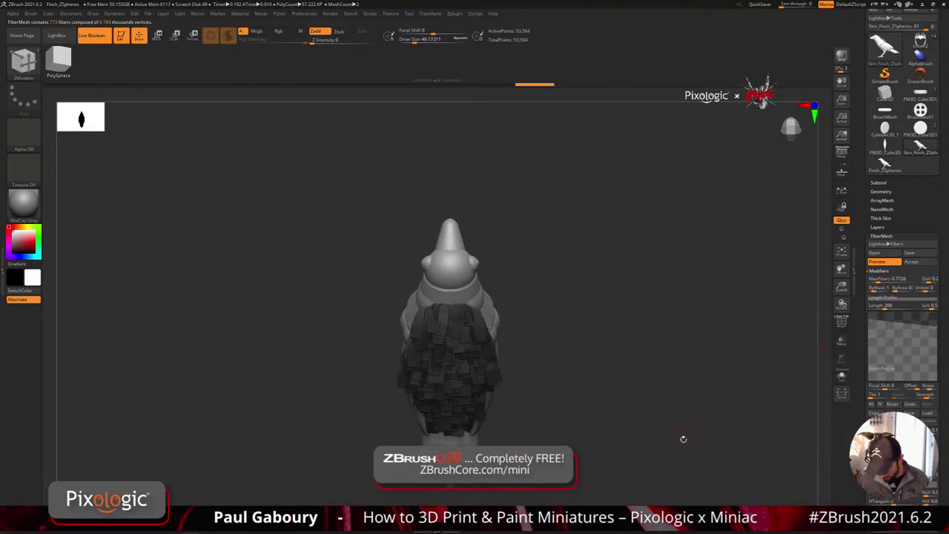
pyautogui.moveTo(683, 441); pyautogui.dragTo(687, 419)
pyautogui.moveTo(938, 415); pyautogui.dragTo(936, 314)
pyautogui.moveTo(614, 432); pyautogui.dragTo(674, 361)
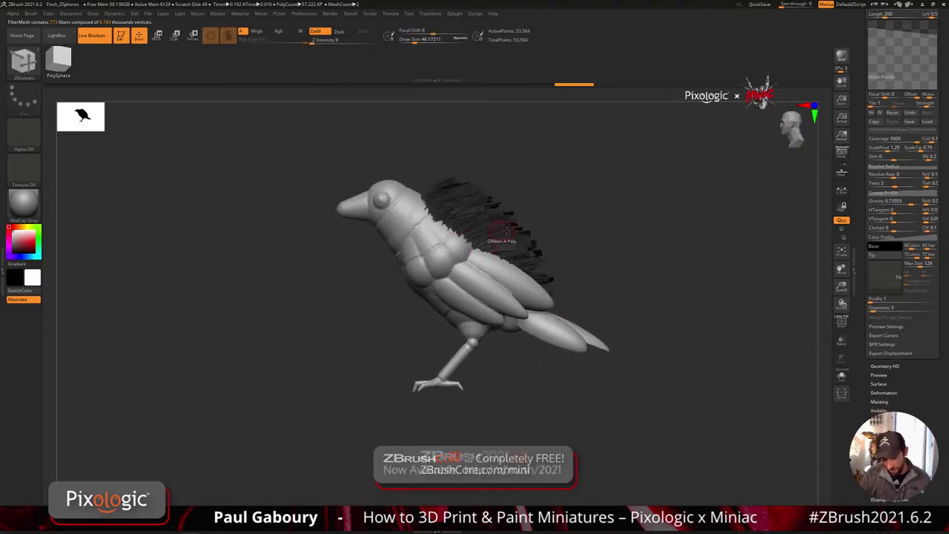
# - Increase the number of segments per fiber to 15 and view the finch from the side
pyautogui.moveTo(670, 299)
pyautogui.keyDown('shift'); pyautogui.mouseDown()
pyautogui.moveTo(633, 375)
pyautogui.moveTo(631, 353)
pyautogui.mouseUp(); pyautogui.keyUp('shift')
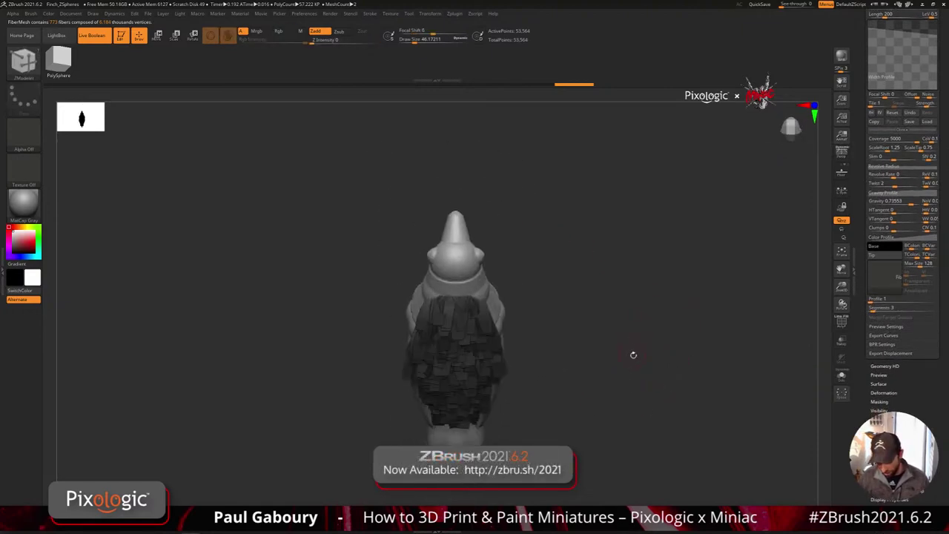
pyautogui.moveTo(876, 309); pyautogui.dragTo(887, 311)
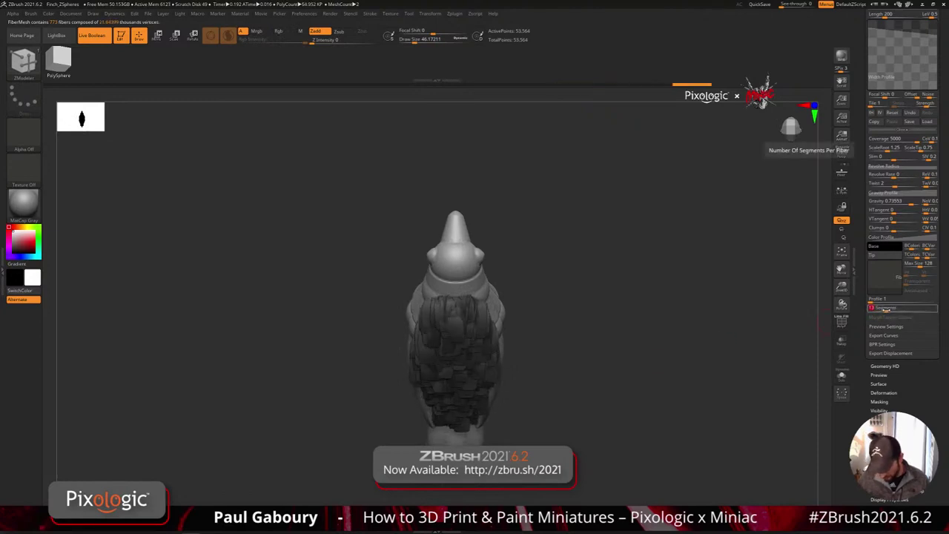
pyautogui.moveTo(790, 127)
pyautogui.mouseDown()
pyautogui.moveTo(656, 386)
pyautogui.moveTo(689, 365)
pyautogui.moveTo(678, 369)
pyautogui.moveTo(671, 356)
pyautogui.moveTo(675, 365)
pyautogui.moveTo(710, 313)
pyautogui.moveTo(678, 397)
pyautogui.mouseUp()
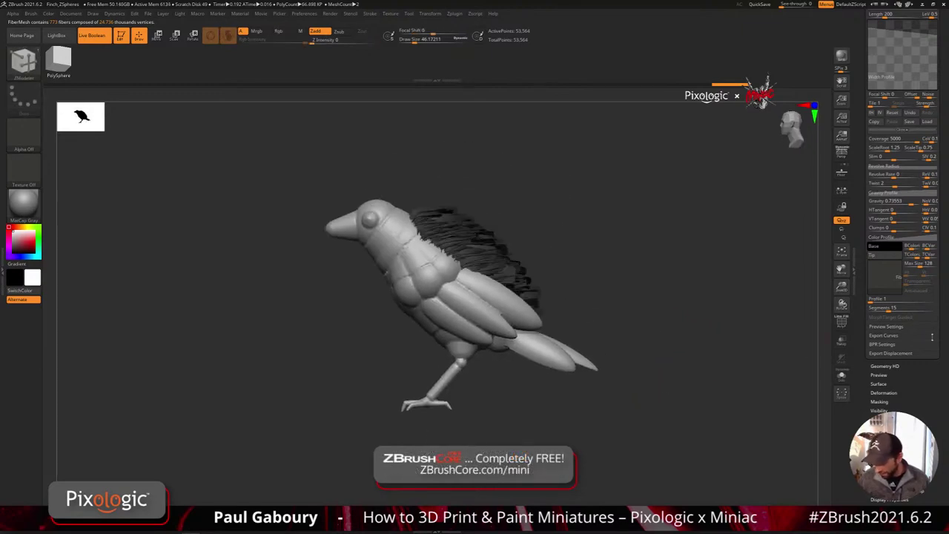
# - Try Gravity values of 0.55371, 0.70247 and 0.4876 on the back fibers, checking each from several angles
pyautogui.moveTo(867, 252); pyautogui.dragTo(867, 349)
pyautogui.moveTo(913, 300); pyautogui.dragTo(907, 299)
pyautogui.moveTo(693, 357)
pyautogui.keyDown('shift'); pyautogui.mouseDown()
pyautogui.moveTo(703, 349)
pyautogui.moveTo(676, 286)
pyautogui.moveTo(696, 292)
pyautogui.moveTo(701, 332)
pyautogui.moveTo(593, 256)
pyautogui.mouseUp(); pyautogui.keyUp('shift')
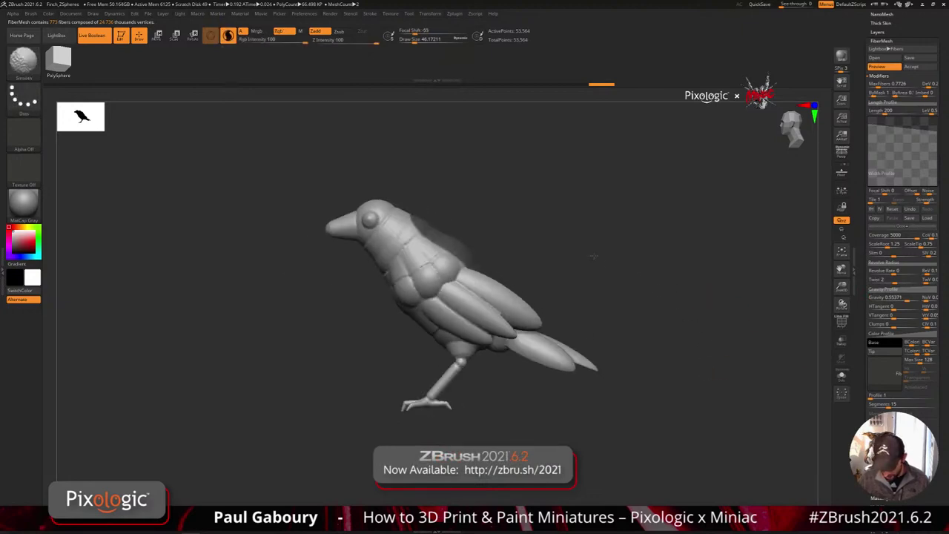
pyautogui.moveTo(506, 282); pyautogui.dragTo(517, 373)
pyautogui.moveTo(907, 300); pyautogui.dragTo(910, 298)
pyautogui.moveTo(594, 334); pyautogui.dragTo(633, 363)
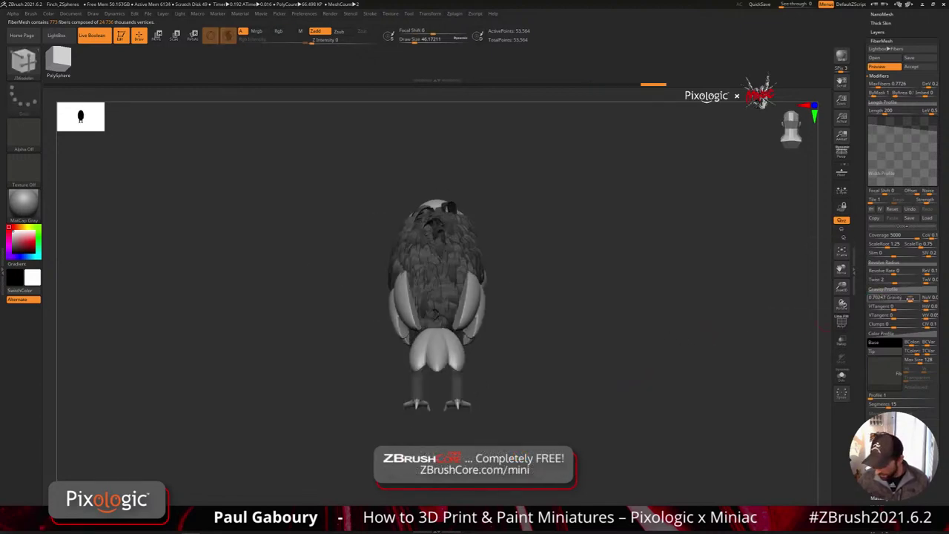
pyautogui.moveTo(910, 300); pyautogui.dragTo(906, 299)
pyautogui.keyDown('shift'); pyautogui.moveTo(606, 363); pyautogui.dragTo(621, 407); pyautogui.keyUp('shift')
pyautogui.moveTo(907, 299); pyautogui.dragTo(904, 299)
pyautogui.moveTo(650, 412); pyautogui.dragTo(676, 322)
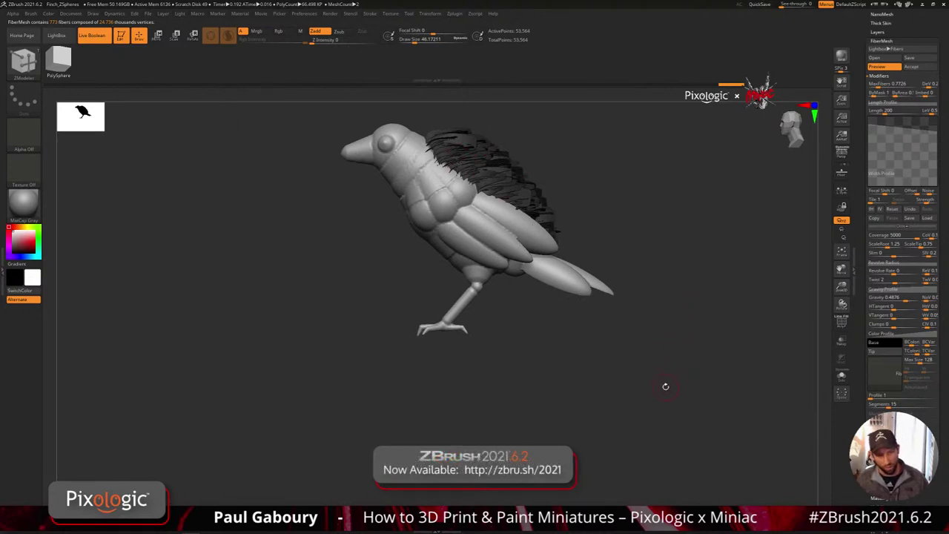
# - Set the fibers' Gravity to 0.47107 and check how they lie along the back from above and the side
pyautogui.moveTo(678, 382); pyautogui.dragTo(624, 379)
pyautogui.keyDown('alt'); pyautogui.moveTo(726, 215); pyautogui.dragTo(730, 253); pyautogui.keyUp('alt')
pyautogui.click(794, 128)
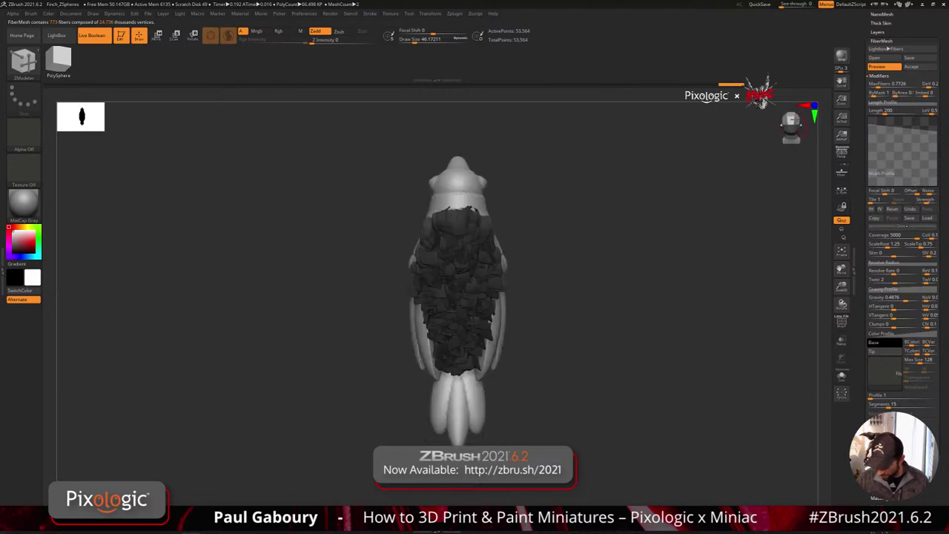
pyautogui.click(793, 127)
pyautogui.click(792, 127)
pyautogui.click(793, 127)
pyautogui.click(792, 127)
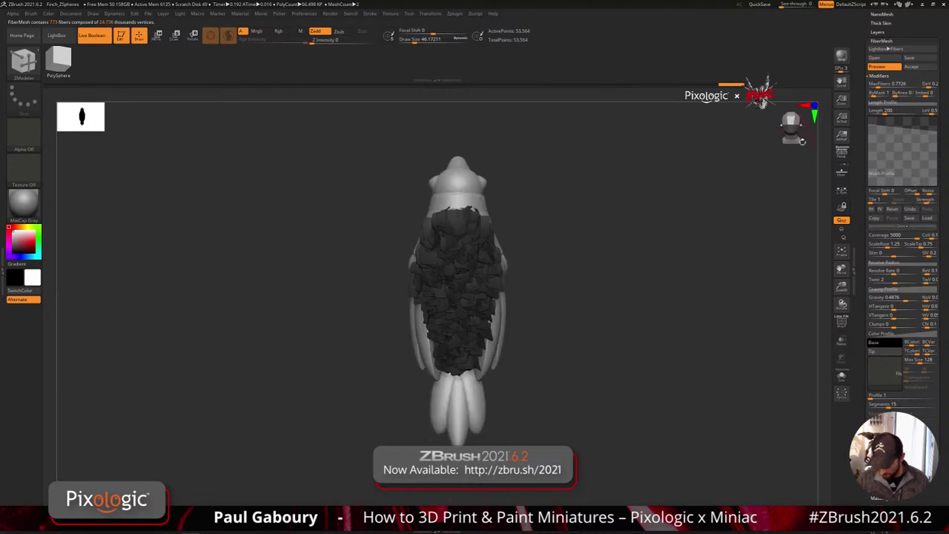
pyautogui.click(905, 299)
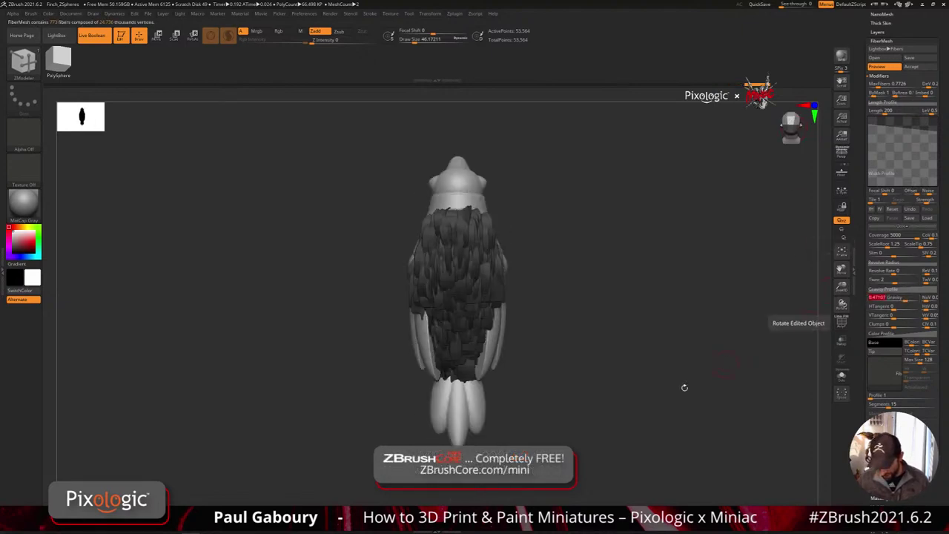
pyautogui.moveTo(684, 387); pyautogui.dragTo(643, 395)
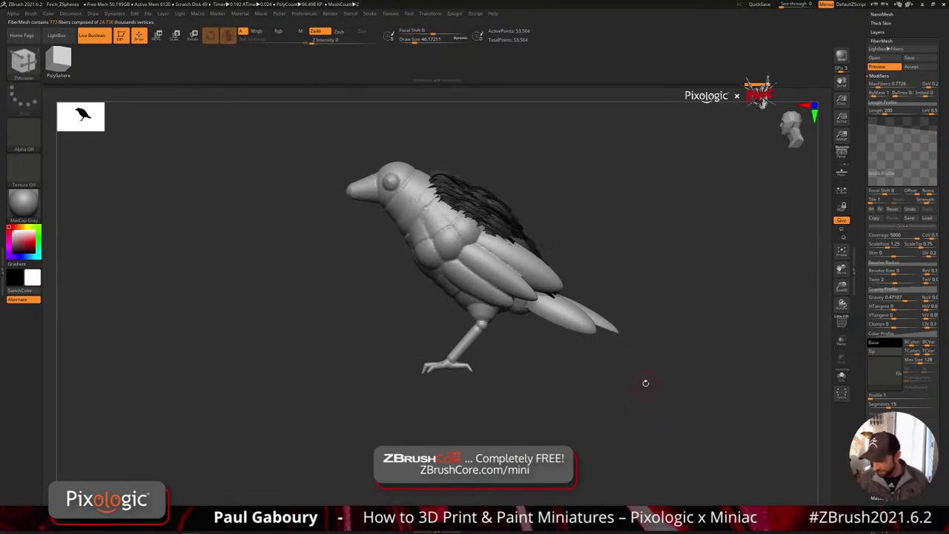
# - Accept the back fiber preview as real geometry, select the resulting fiber object and open the subtool list
pyautogui.moveTo(645, 383); pyautogui.dragTo(616, 413)
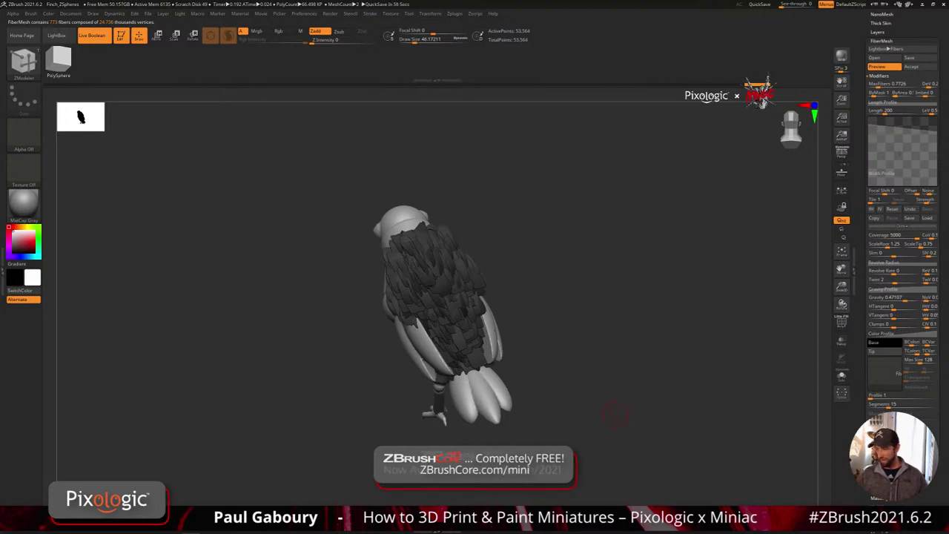
pyautogui.scroll(5, 905, 223)
pyautogui.click(920, 265)
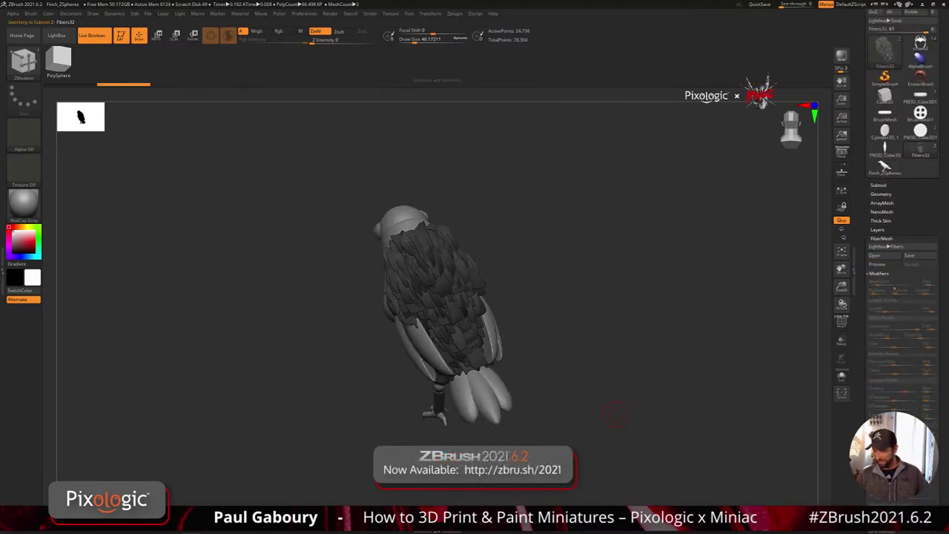
pyautogui.click(878, 184)
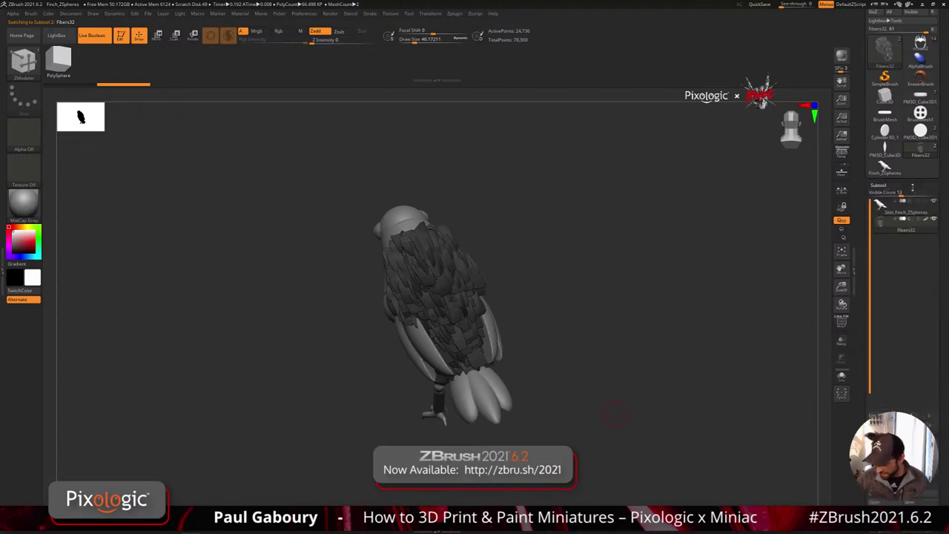
pyautogui.moveTo(891, 225)
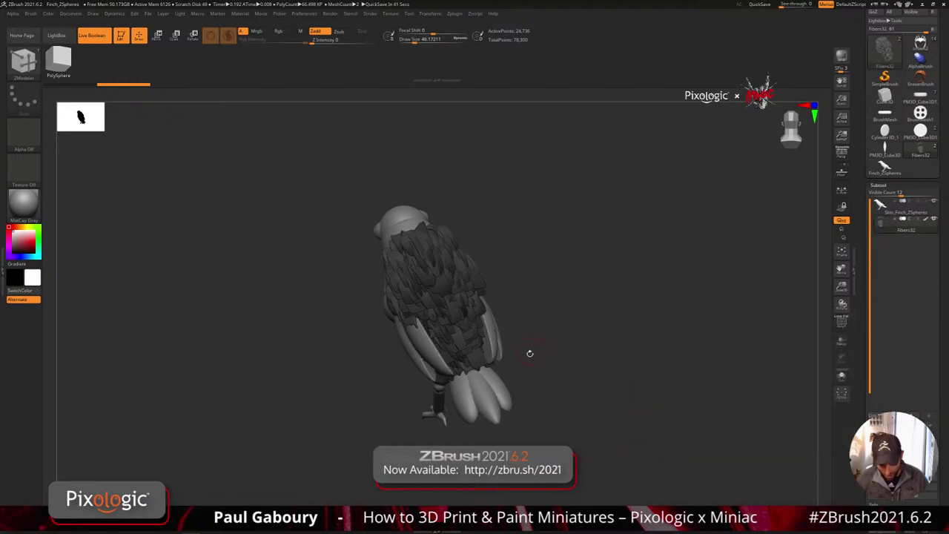
# - Inspect the polygroups of the accepted fibers with a temporary PolyFrame display from a slightly different angle
pyautogui.hotkey('shift', 'f')
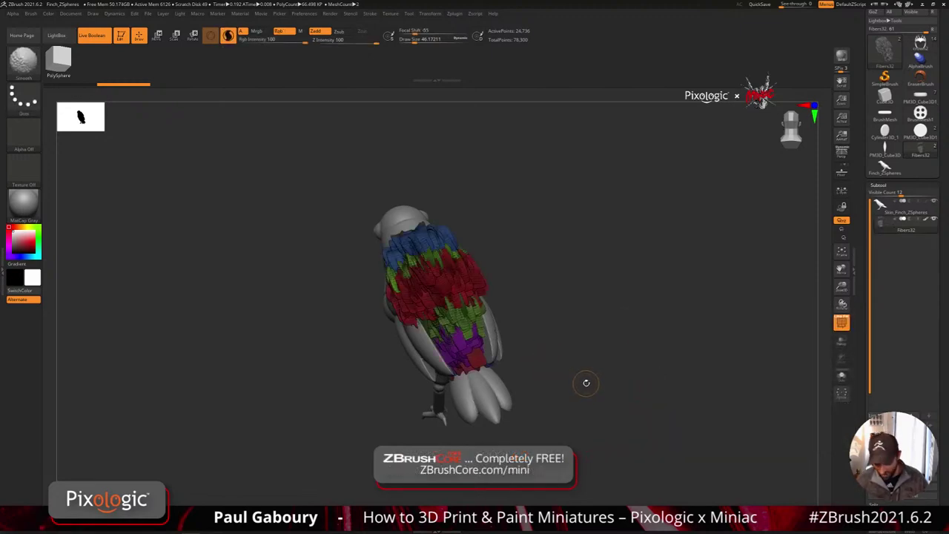
pyautogui.moveTo(536, 316)
pyautogui.mouseDown()
pyautogui.moveTo(590, 399)
pyautogui.moveTo(598, 364)
pyautogui.moveTo(643, 386)
pyautogui.mouseUp()
pyautogui.hotkey('shift', 'f')
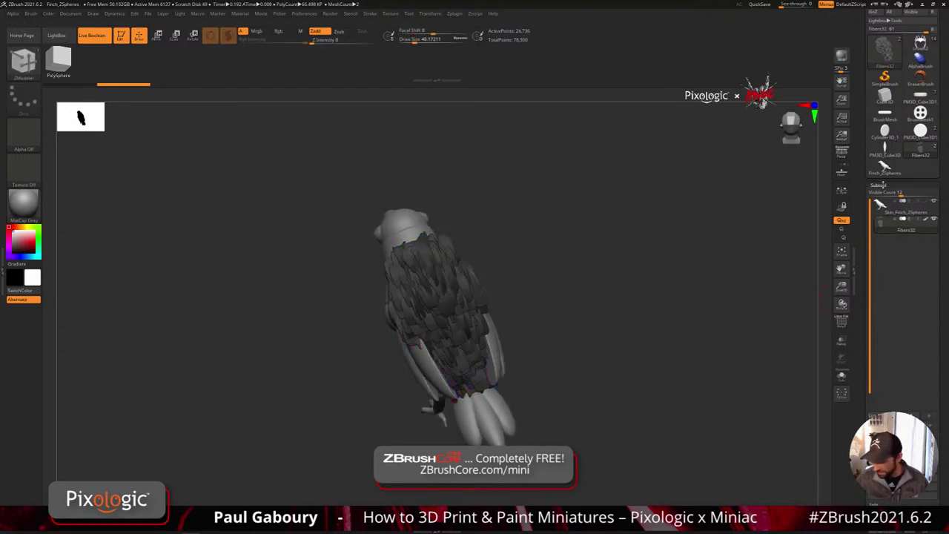
# - Assign the feather model PM3D_Cube3D as the MicroMesh that replaces the polygons of the back fibers
pyautogui.click(882, 184)
pyautogui.scroll(2, 887, 225)
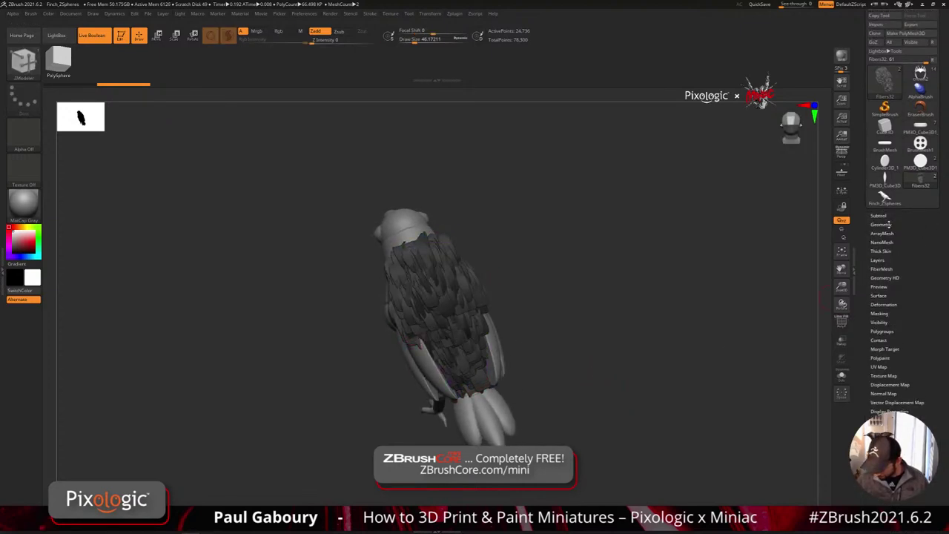
pyautogui.click(882, 224)
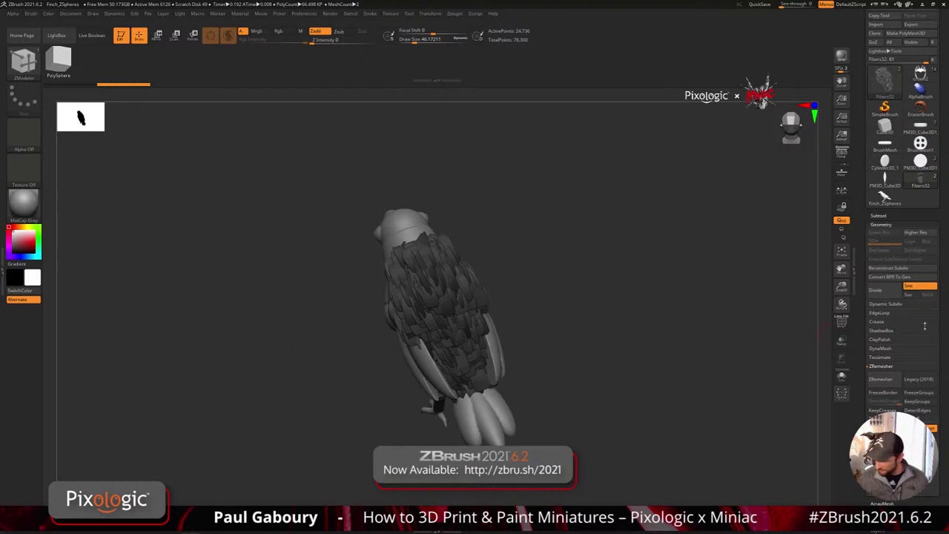
pyautogui.click(882, 366)
pyautogui.click(886, 376)
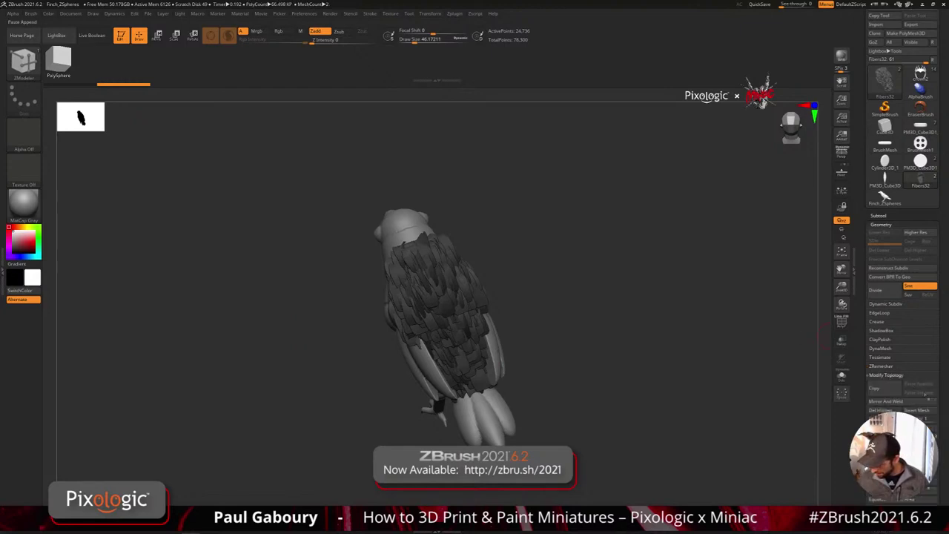
pyautogui.scroll(-2, 944, 404)
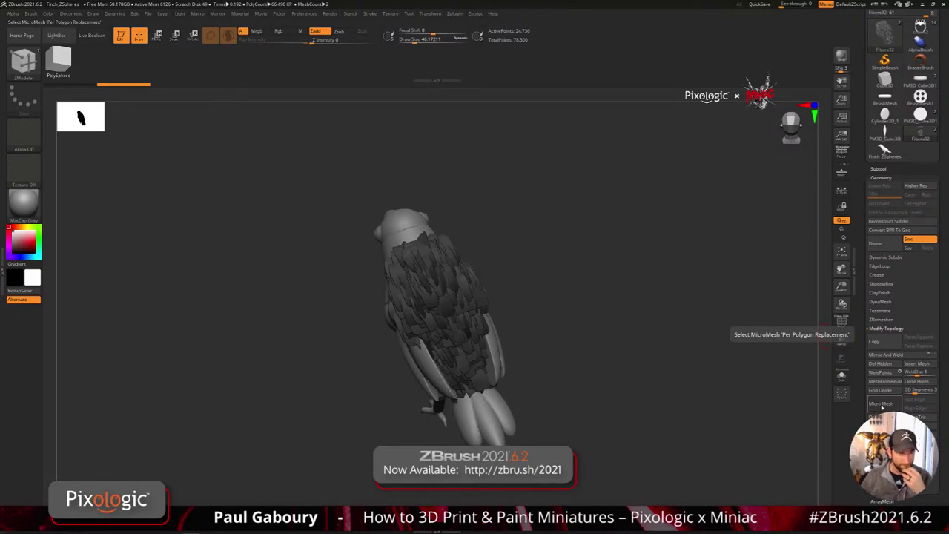
pyautogui.click(882, 405)
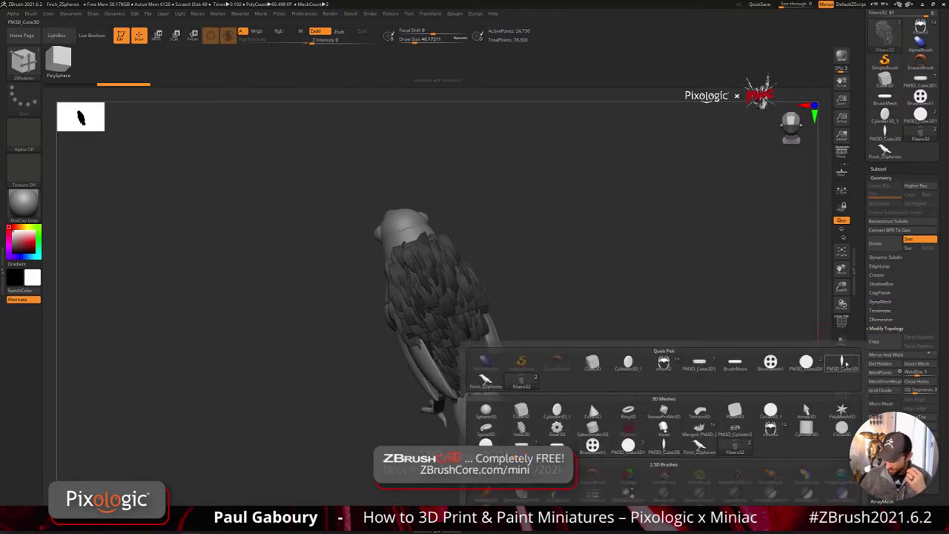
pyautogui.click(843, 361)
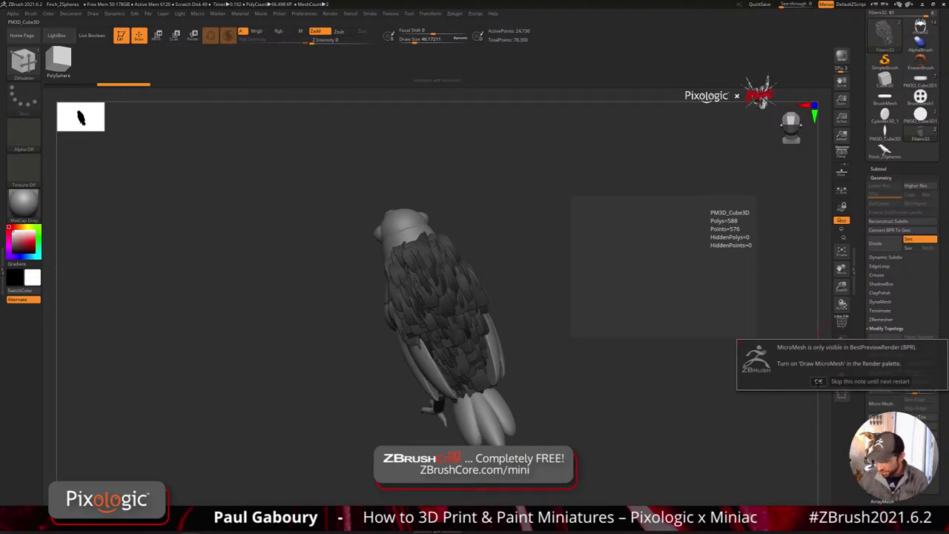
pyautogui.click(819, 381)
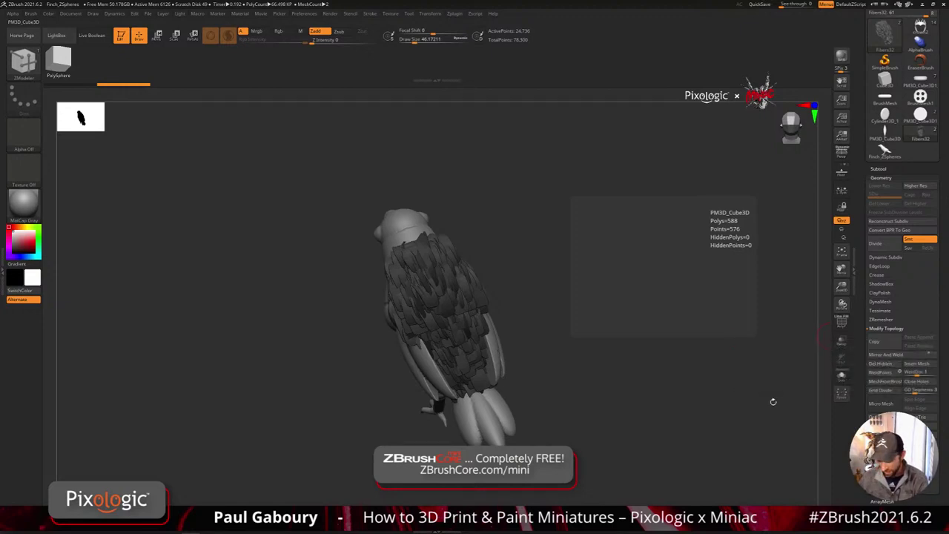
# - Turn on Draw MicroMesh in the render properties and make a BPR render of the finch's back from a closer angle
pyautogui.click(333, 14)
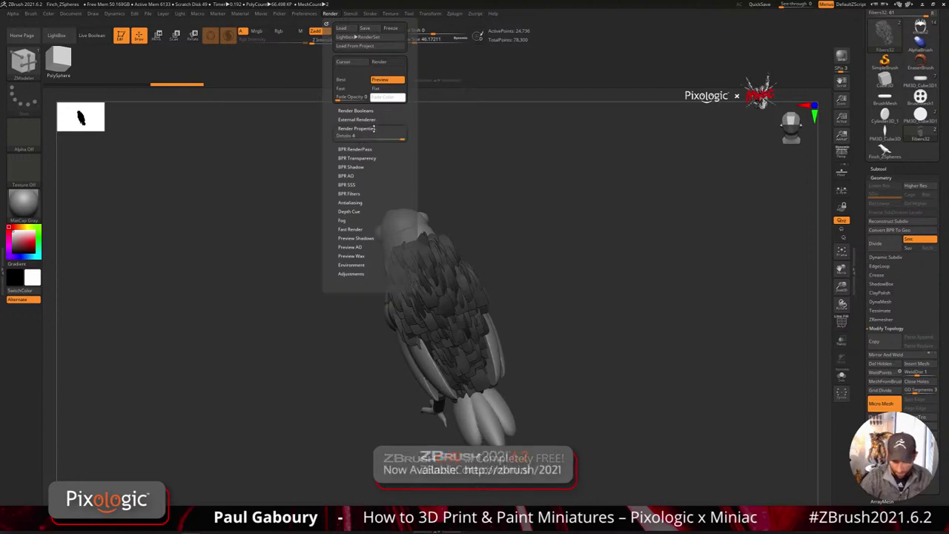
pyautogui.click(371, 128)
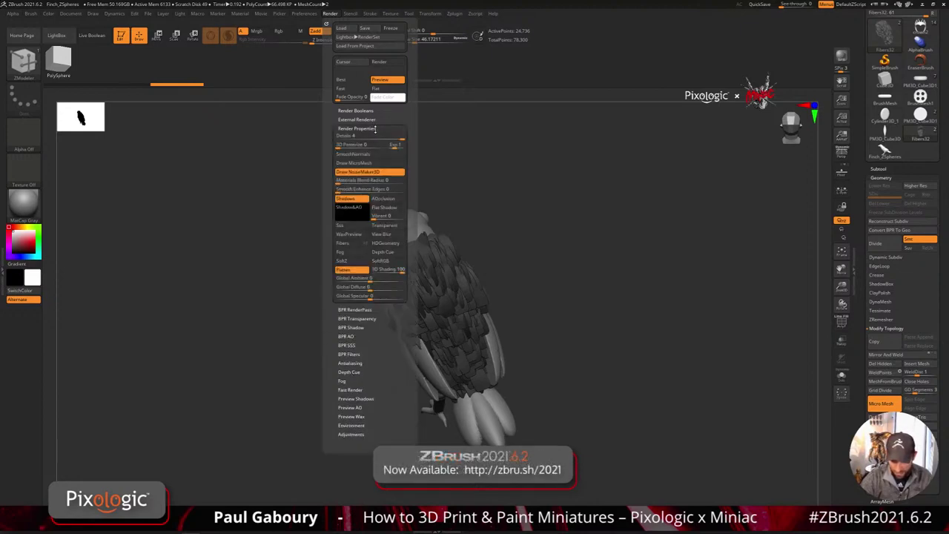
pyautogui.click(393, 164)
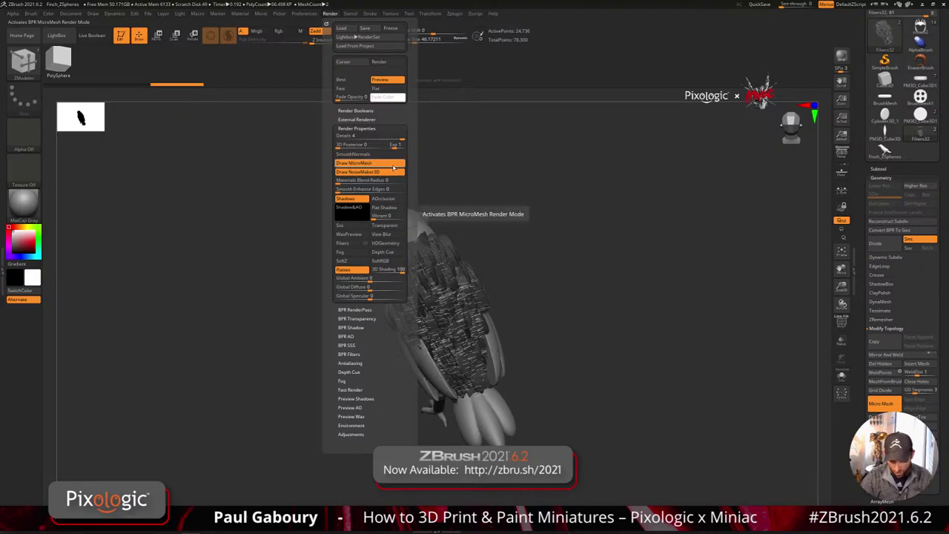
pyautogui.moveTo(587, 384); pyautogui.dragTo(557, 378)
pyautogui.moveTo(494, 386)
pyautogui.keyDown('ctrl'); pyautogui.mouseDown(button='right')
pyautogui.moveTo(547, 413)
pyautogui.moveTo(496, 417)
pyautogui.mouseUp(button='right'); pyautogui.keyUp('ctrl')
pyautogui.moveTo(496, 418); pyautogui.dragTo(626, 402)
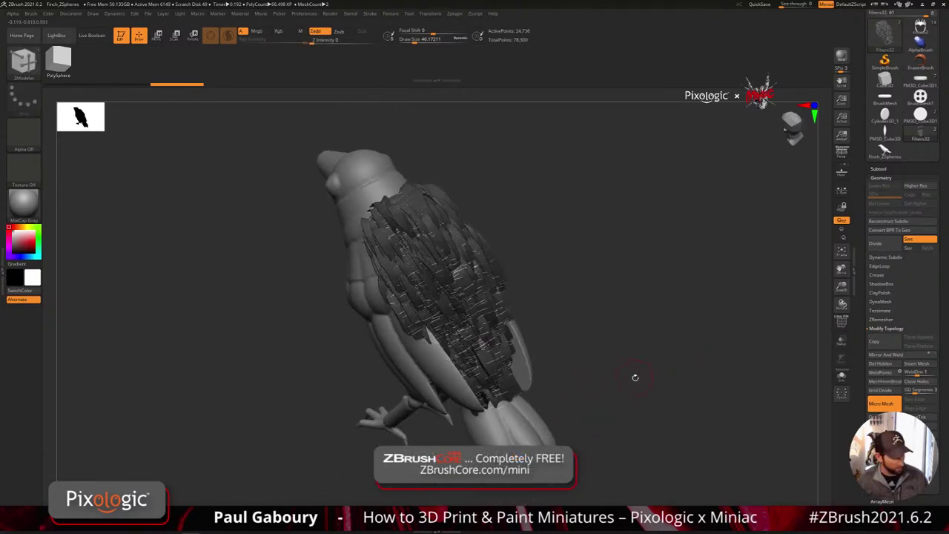
pyautogui.hotkey('shift', 'r')
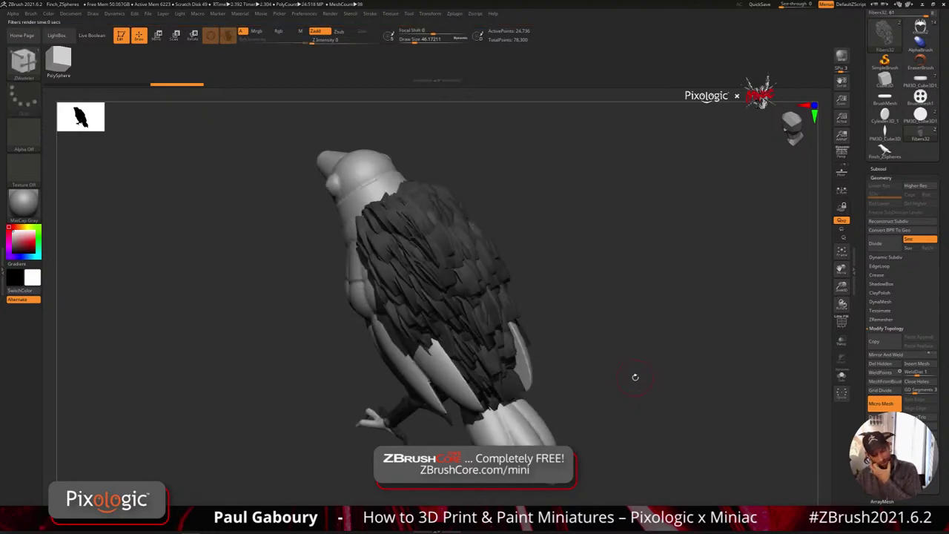
pyautogui.click(646, 417)
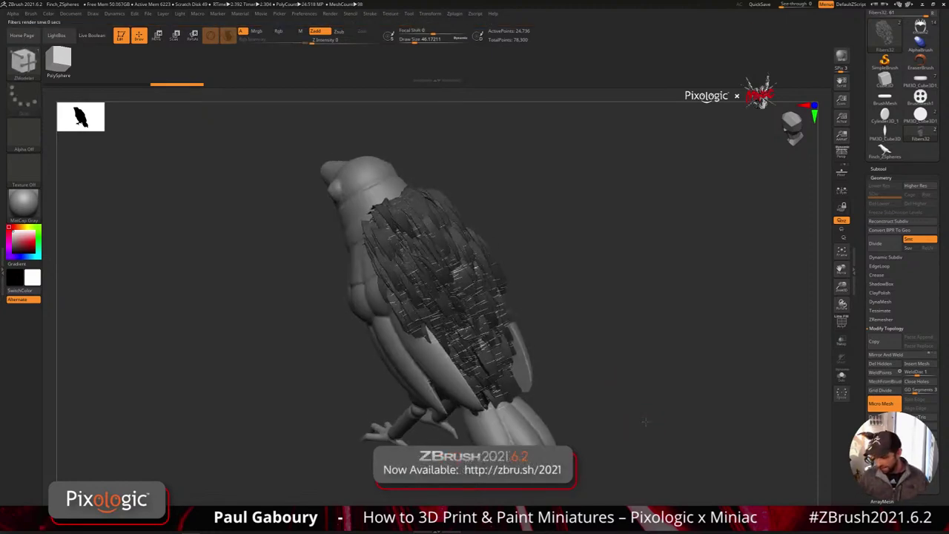
# - Look through the FiberMesh settings, including BPR sides per fiber, and render the back fibers again
pyautogui.scroll(-2, 947, 468)
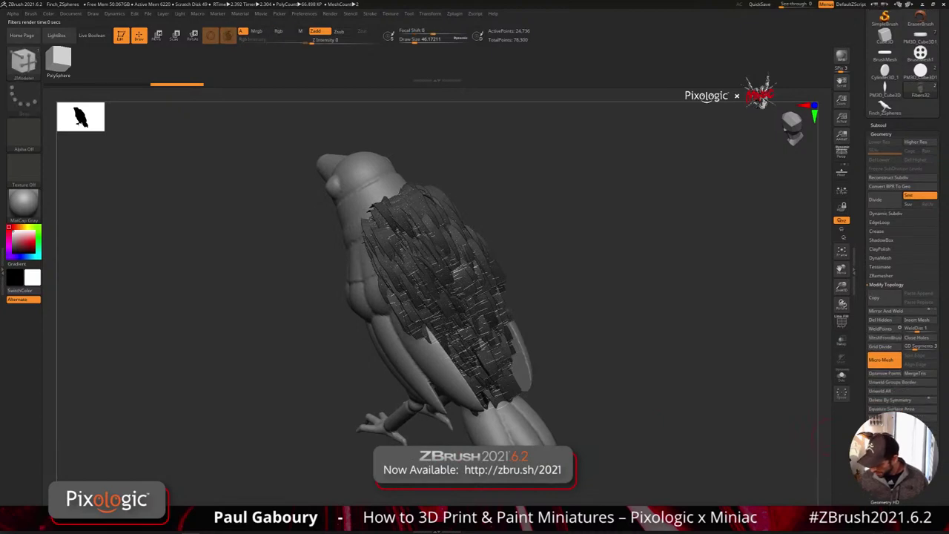
pyautogui.click(882, 135)
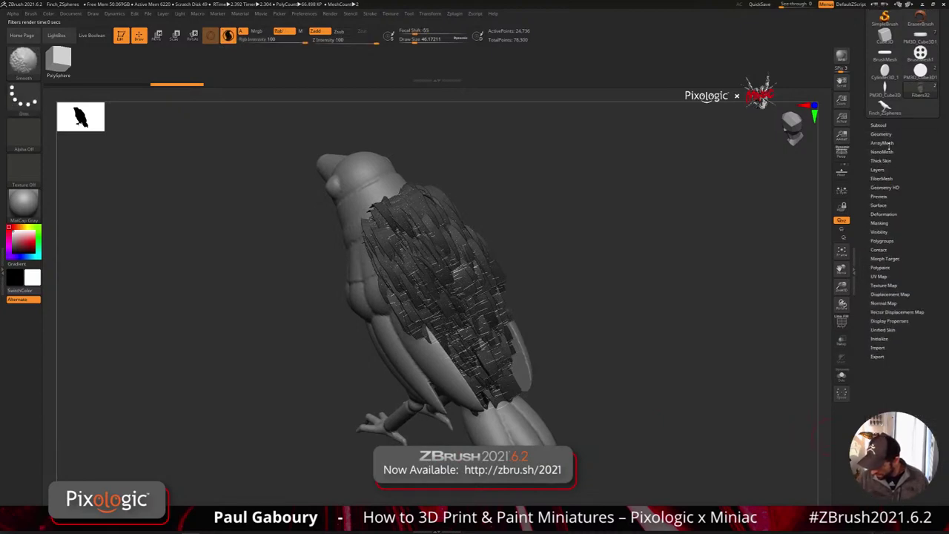
pyautogui.click(883, 178)
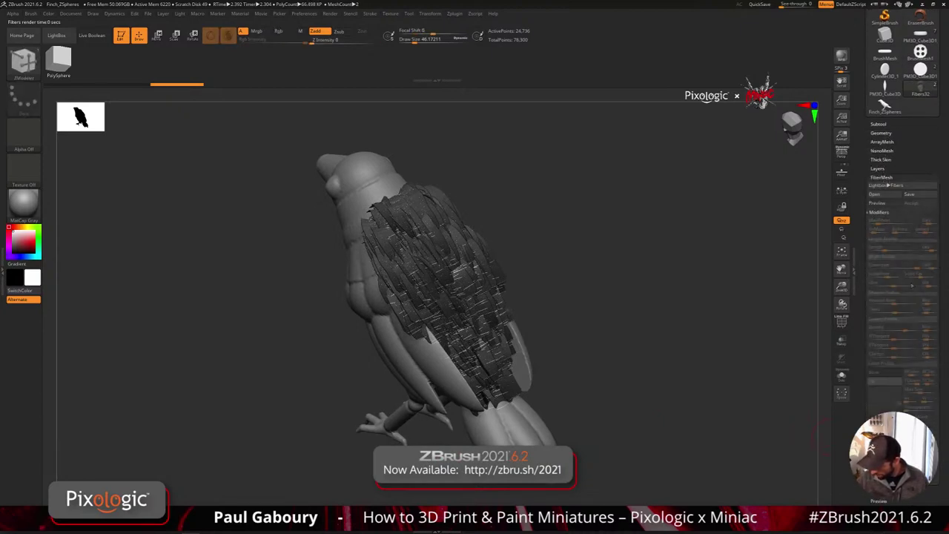
pyautogui.press('shift')
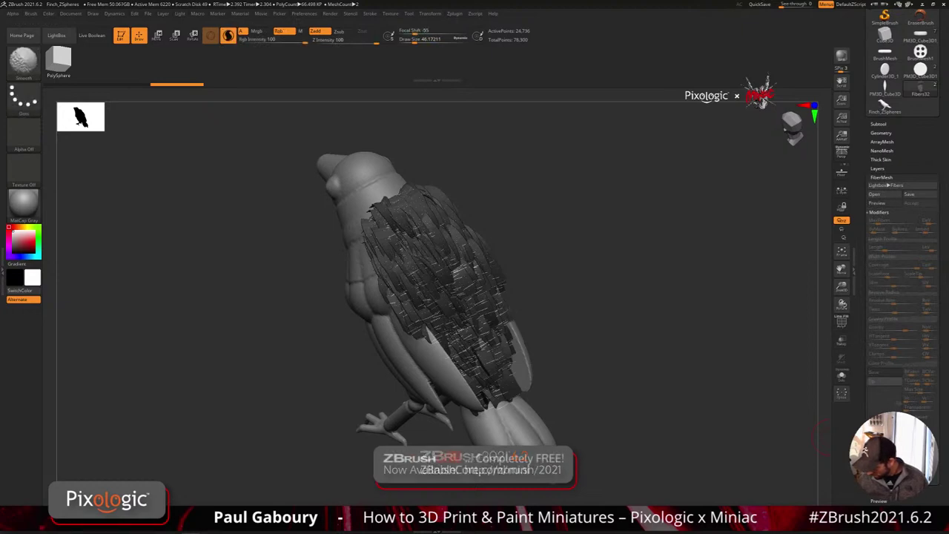
pyautogui.moveTo(941, 492); pyautogui.dragTo(941, 437)
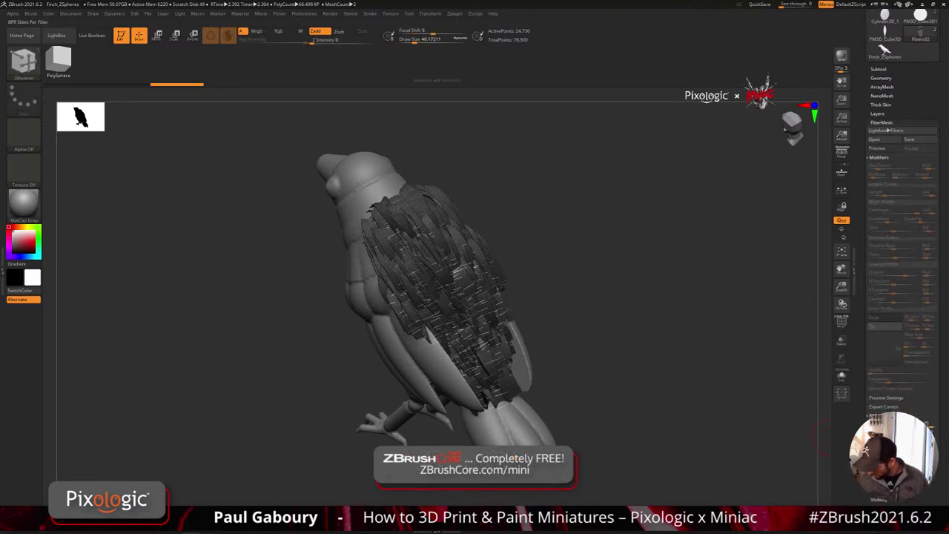
pyautogui.press('shift')
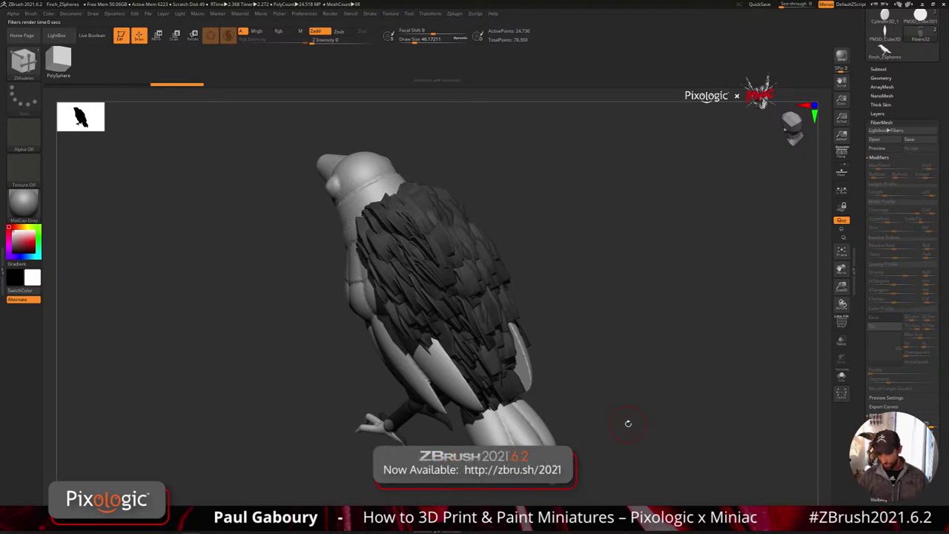
pyautogui.moveTo(943, 326); pyautogui.dragTo(944, 382)
# - Switch to the feather model and rotate it a quarter turn so that it lies horizontally
pyautogui.moveTo(660, 388); pyautogui.dragTo(707, 402)
pyautogui.click(885, 90)
pyautogui.moveTo(645, 407)
pyautogui.keyDown('ctrl'); pyautogui.mouseDown(button='right')
pyautogui.moveTo(601, 362)
pyautogui.moveTo(627, 375)
pyautogui.moveTo(566, 344)
pyautogui.moveTo(559, 368)
pyautogui.moveTo(555, 361)
pyautogui.mouseUp(button='right'); pyautogui.keyUp('ctrl')
pyautogui.press('w')
pyautogui.click(453, 431)
pyautogui.moveTo(492, 382); pyautogui.dragTo(541, 279)
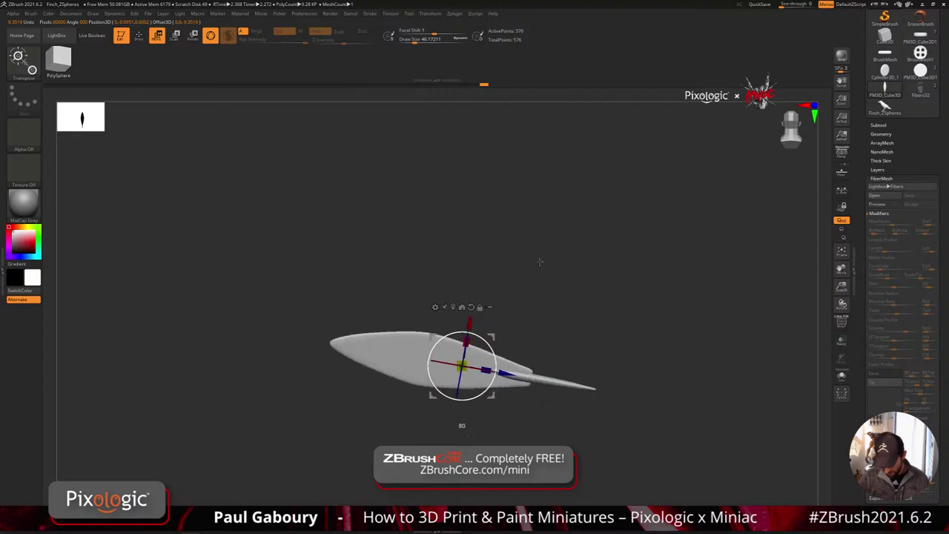
pyautogui.moveTo(536, 242); pyautogui.dragTo(534, 234)
pyautogui.press('q')
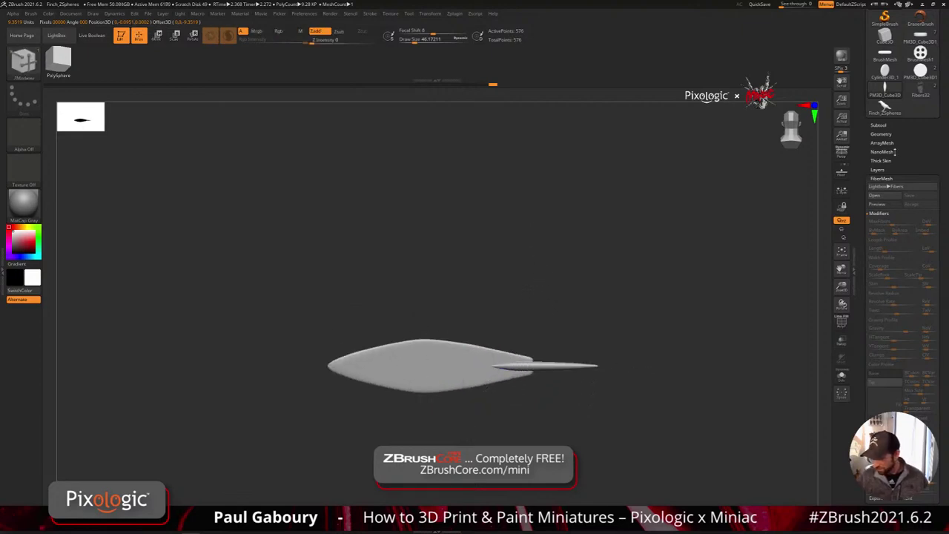
# - Return to the finch's fibers, reassign the rotated feather PM3D_Cube3D as their MicroMesh and make a BPR render
pyautogui.click(932, 97)
pyautogui.moveTo(630, 363); pyautogui.dragTo(591, 419, button='right')
pyautogui.moveTo(591, 418); pyautogui.dragTo(628, 408)
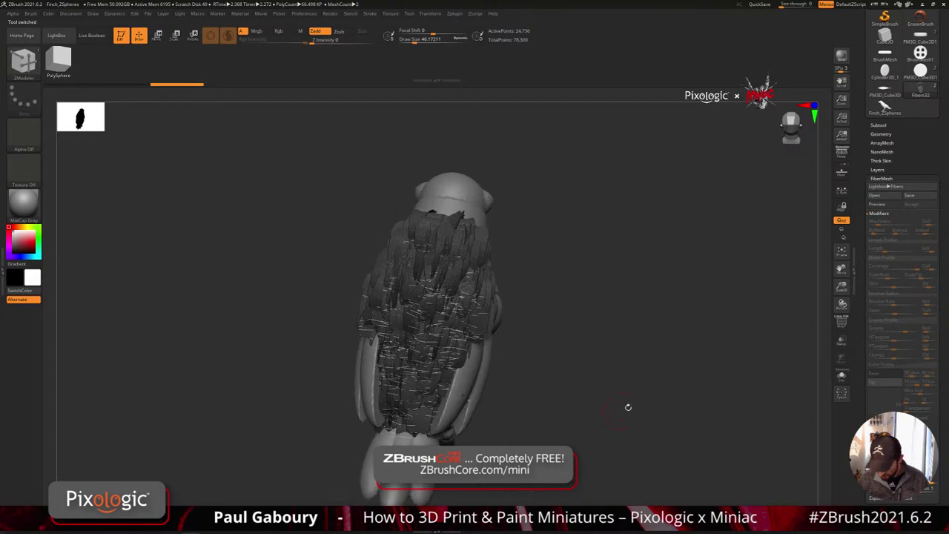
pyautogui.click(881, 133)
pyautogui.click(885, 360)
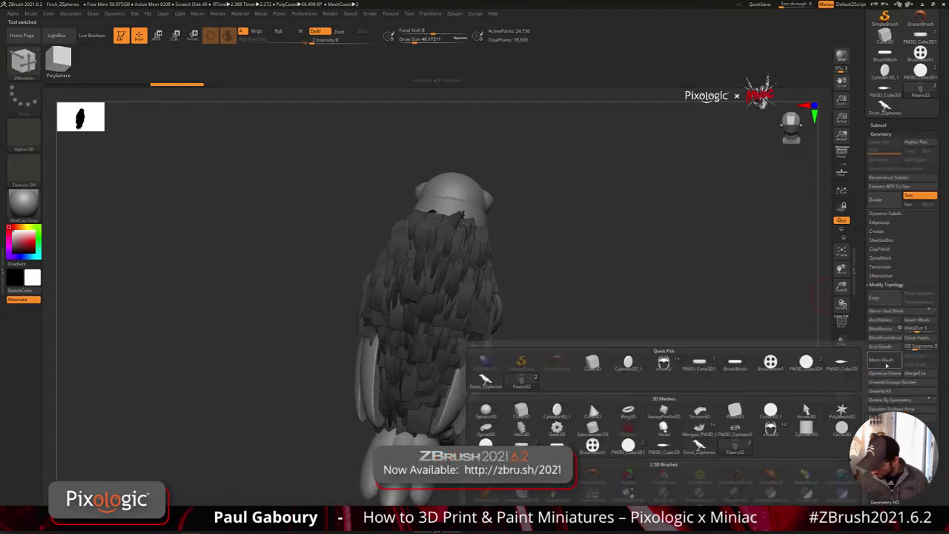
pyautogui.click(843, 364)
pyautogui.keyDown('ctrl'); pyautogui.moveTo(574, 411); pyautogui.dragTo(520, 370, button='right'); pyautogui.keyUp('ctrl')
pyautogui.hotkey('shift', 'ctrl', 'r')
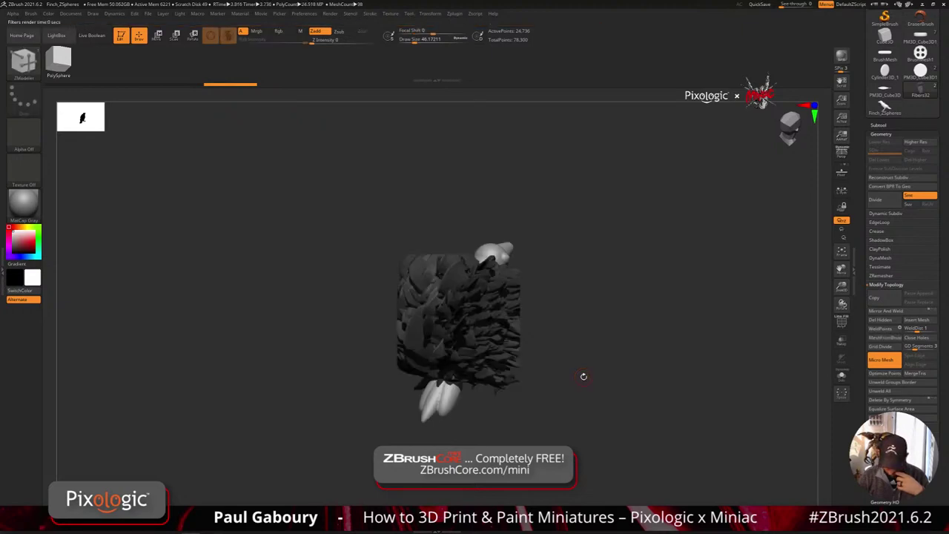
# - Render the finch from another angle and examine the fibers on its back close up
pyautogui.moveTo(583, 376); pyautogui.dragTo(602, 392)
pyautogui.press('space')
pyautogui.hotkey('shift', 'r')
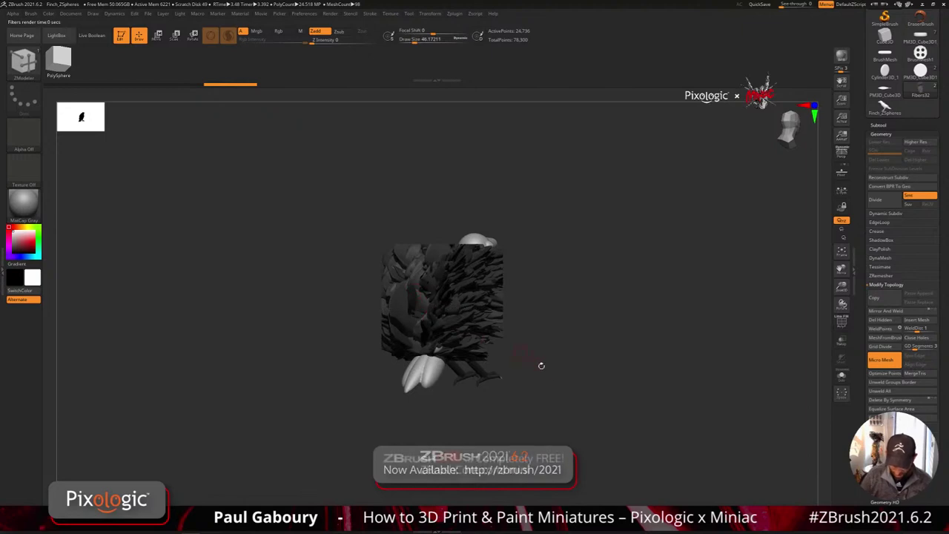
pyautogui.moveTo(608, 434); pyautogui.dragTo(579, 403)
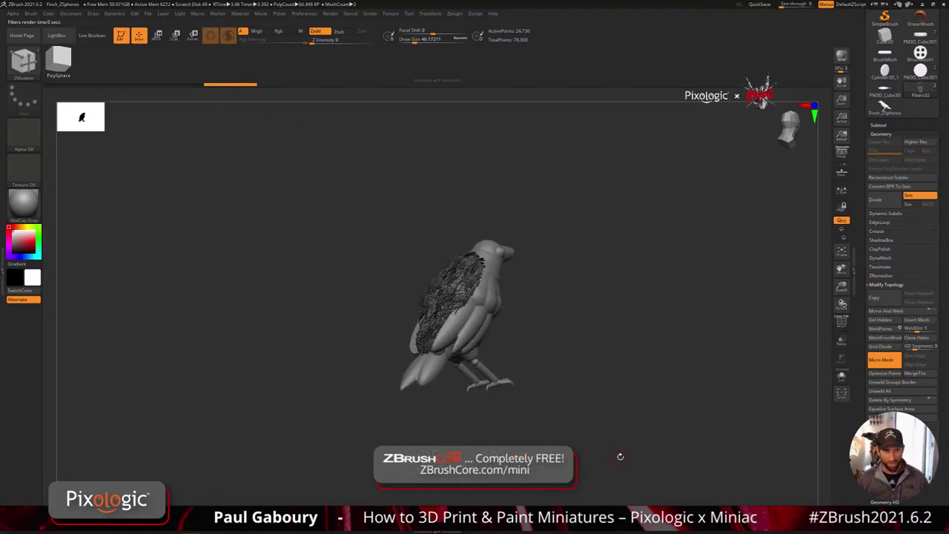
pyautogui.keyDown('ctrl'); pyautogui.moveTo(468, 300); pyautogui.dragTo(492, 240, button='right'); pyautogui.keyUp('ctrl')
pyautogui.keyDown('ctrl'); pyautogui.moveTo(445, 349); pyautogui.dragTo(468, 296, button='right'); pyautogui.keyUp('ctrl')
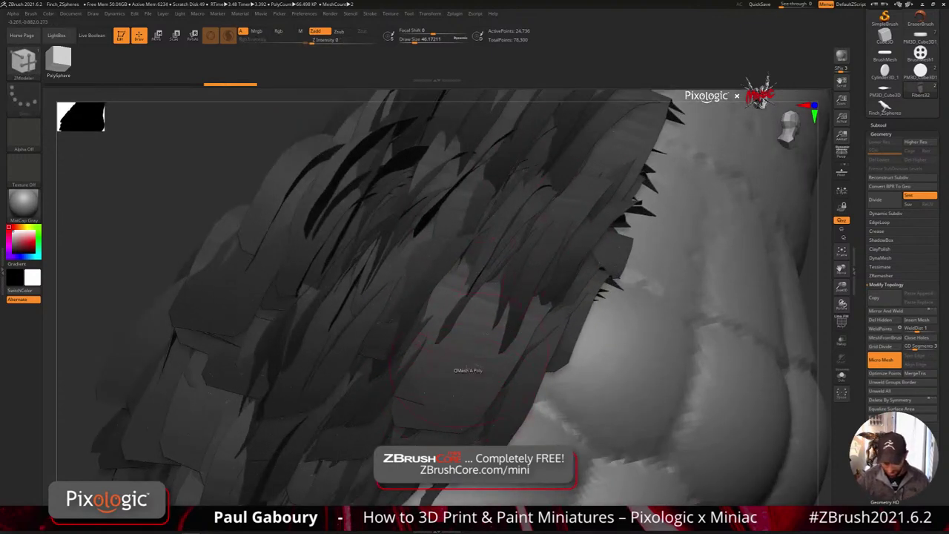
pyautogui.moveTo(467, 381)
pyautogui.keyDown('ctrl'); pyautogui.mouseDown(button='right')
pyautogui.moveTo(482, 360)
pyautogui.moveTo(510, 350)
pyautogui.mouseUp(button='right'); pyautogui.keyUp('ctrl')
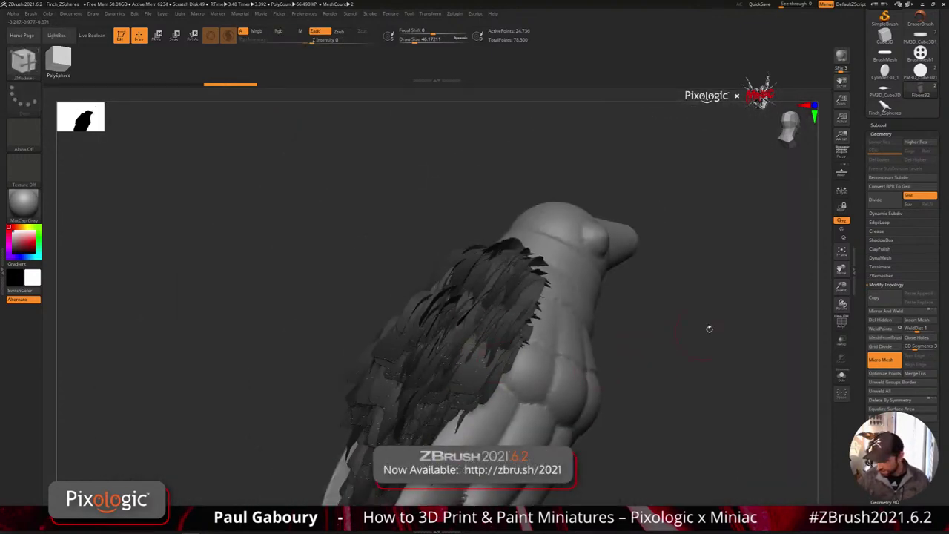
# - Switch to the feather model PM3D_Cube3D and scale it across its width to make the blade clearly broader
pyautogui.click(885, 90)
pyautogui.moveTo(702, 400)
pyautogui.keyDown('ctrl'); pyautogui.mouseDown(button='right')
pyautogui.moveTo(564, 383)
pyautogui.moveTo(625, 410)
pyautogui.moveTo(588, 349)
pyautogui.mouseUp(button='right'); pyautogui.keyUp('ctrl')
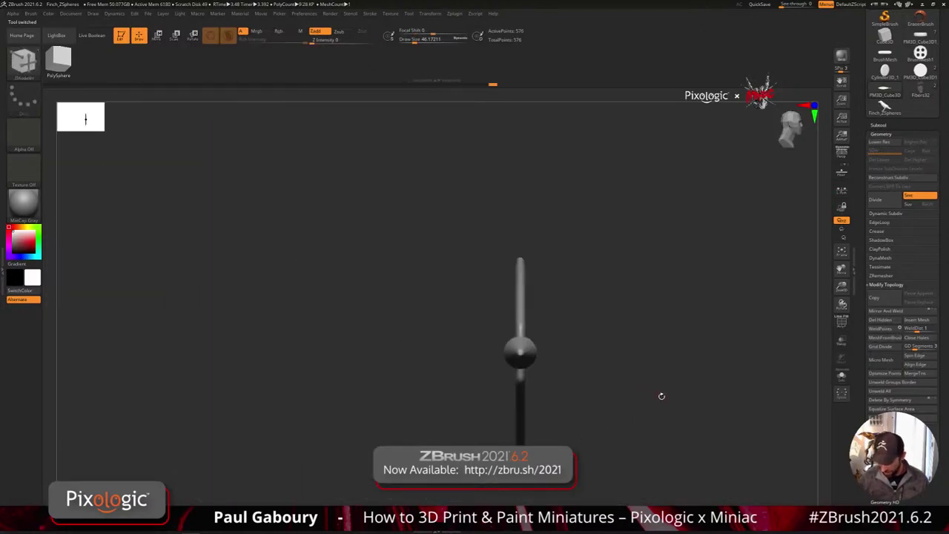
pyautogui.moveTo(661, 396)
pyautogui.mouseDown(button='right')
pyautogui.moveTo(705, 409)
pyautogui.moveTo(553, 350)
pyautogui.moveTo(508, 314)
pyautogui.mouseUp(button='right')
pyautogui.moveTo(939, 370); pyautogui.dragTo(940, 263)
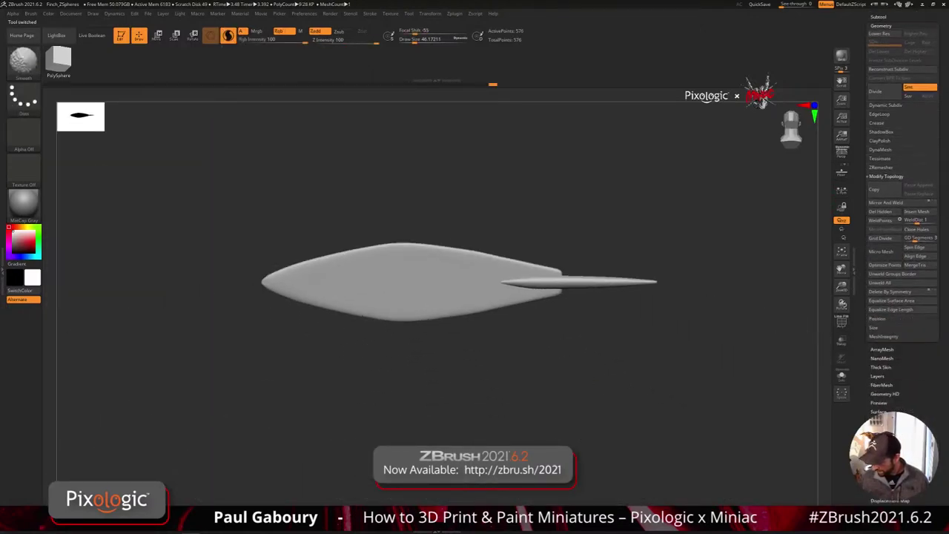
pyautogui.press('f')
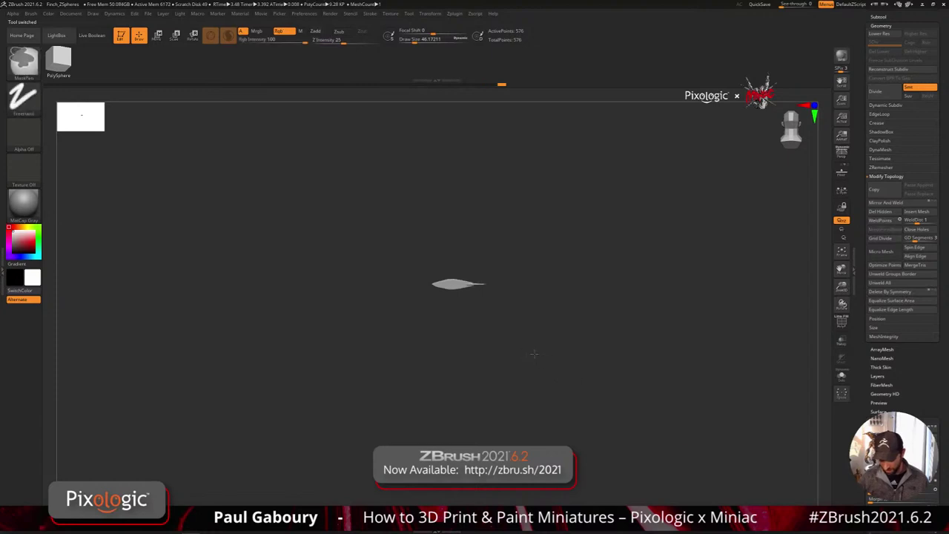
pyautogui.keyDown('ctrl'); pyautogui.moveTo(534, 354); pyautogui.dragTo(588, 390, button='right'); pyautogui.keyUp('ctrl')
pyautogui.keyDown('alt'); pyautogui.moveTo(589, 390); pyautogui.dragTo(585, 400, button='right'); pyautogui.keyUp('alt')
pyautogui.press('f')
pyautogui.press('w')
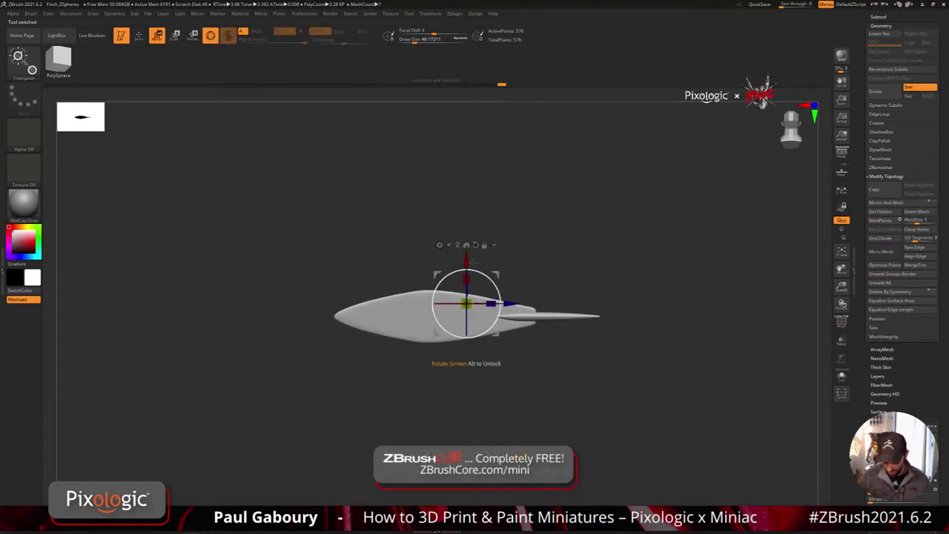
pyautogui.moveTo(468, 291); pyautogui.dragTo(472, 254)
pyautogui.moveTo(468, 291); pyautogui.dragTo(484, 236)
pyautogui.press('q')
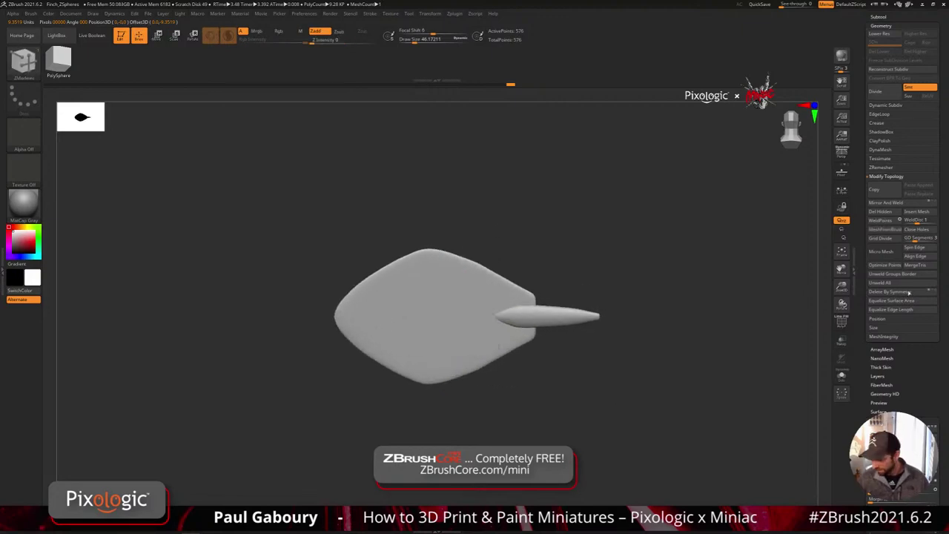
# - Return to the finch's fibers, reassign the widened feather PM3D_Cube3D as their MicroMesh and make a BPR render
pyautogui.scroll(3, 945, 319)
pyautogui.scroll(3, 946, 319)
pyautogui.click(919, 209)
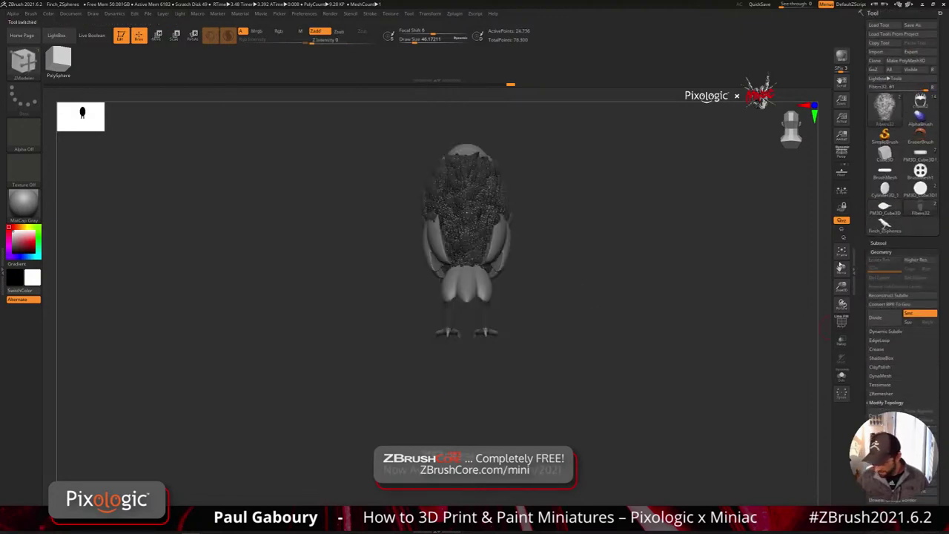
pyautogui.moveTo(749, 382); pyautogui.dragTo(652, 390, button='right')
pyautogui.keyDown('alt'); pyautogui.moveTo(553, 248); pyautogui.dragTo(570, 349, button='right'); pyautogui.keyUp('alt')
pyautogui.moveTo(570, 349); pyautogui.dragTo(655, 388)
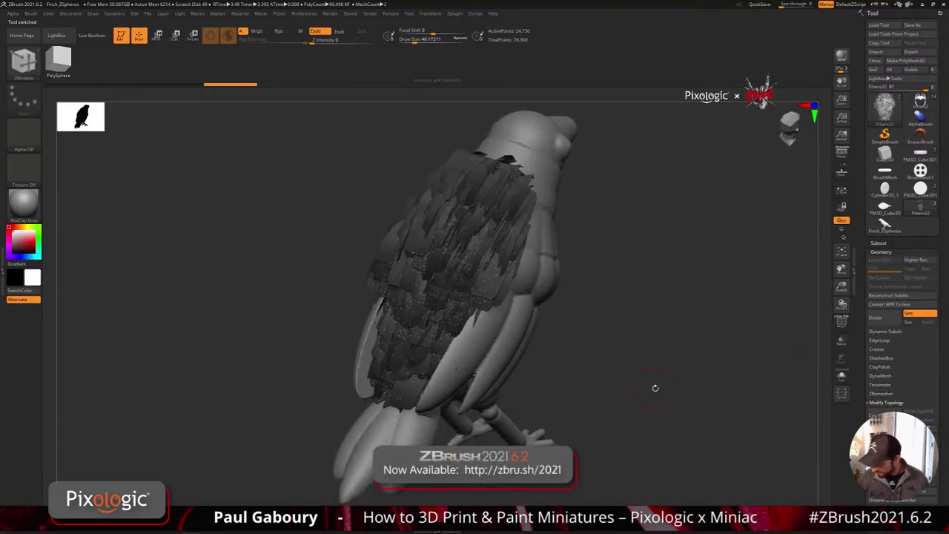
pyautogui.click(887, 451)
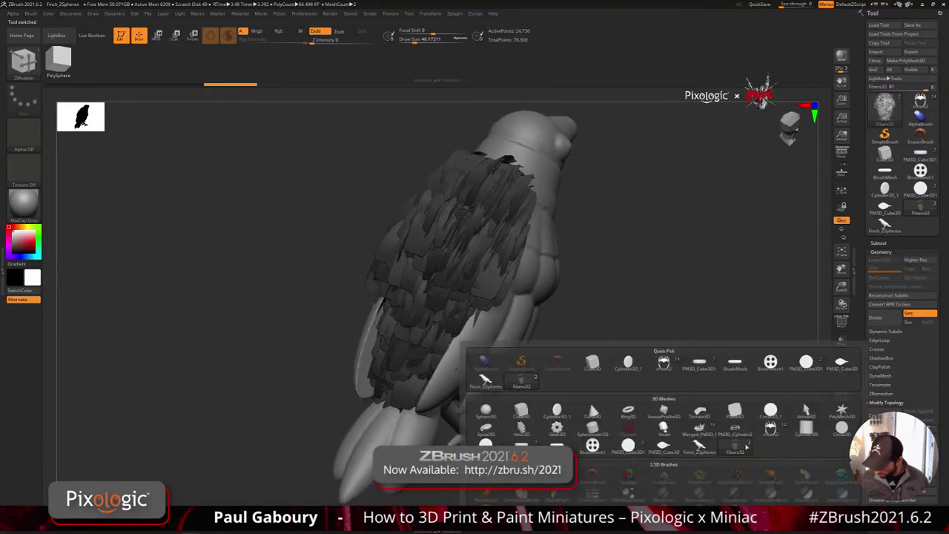
pyautogui.click(663, 445)
pyautogui.moveTo(663, 445); pyautogui.dragTo(638, 384)
pyautogui.hotkey('shift', 'r')
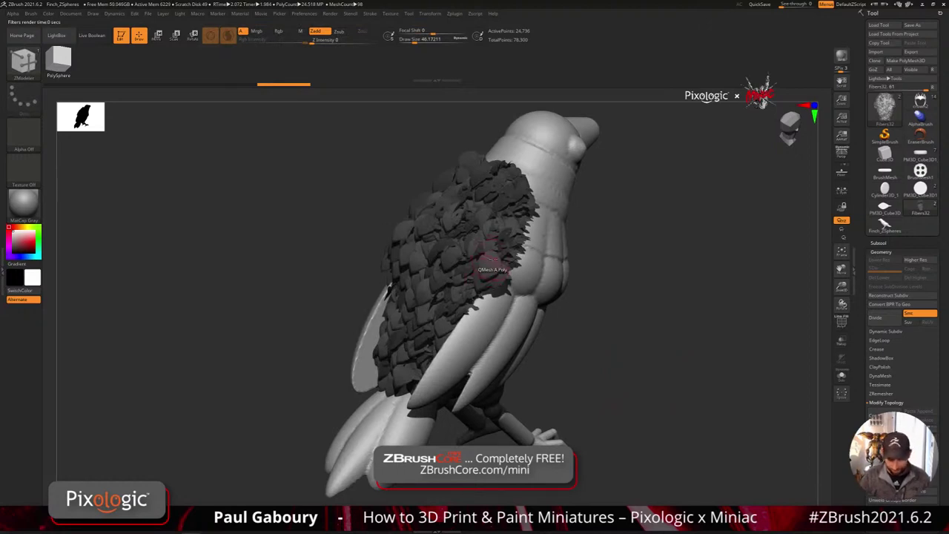
# - Show the finch's subtool list and turn off the polypaint display of the Fibers32 subtool
pyautogui.keyDown('shift'); pyautogui.click(882, 243); pyautogui.keyUp('shift')
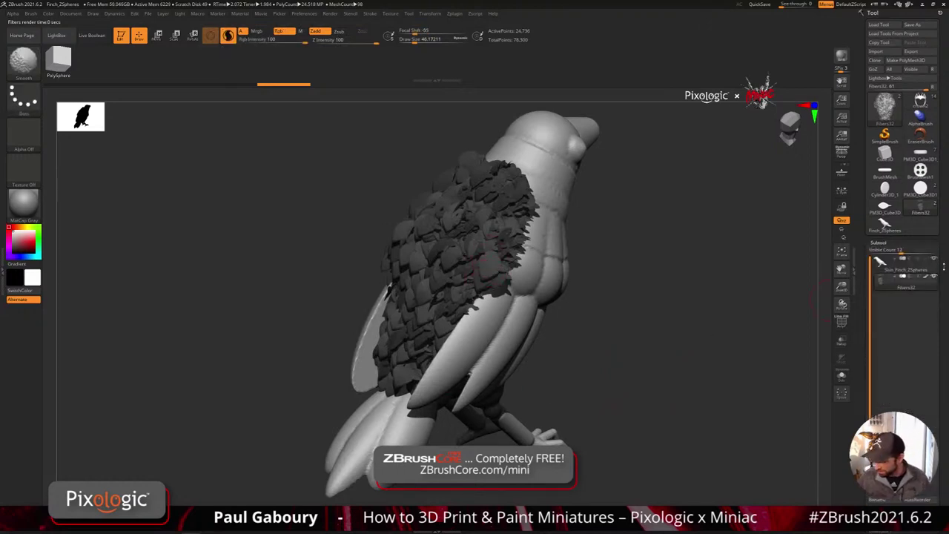
pyautogui.keyDown('shift'); pyautogui.click(926, 276); pyautogui.keyUp('shift')
pyautogui.press('shift')
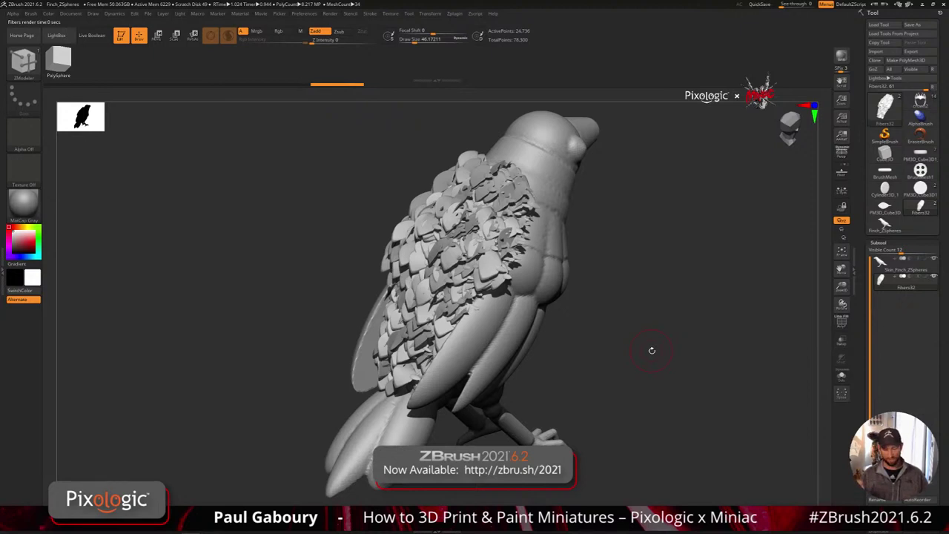
# - Switch back to the feather model and stretch it along its length to make it longer and more slender
pyautogui.click(885, 208)
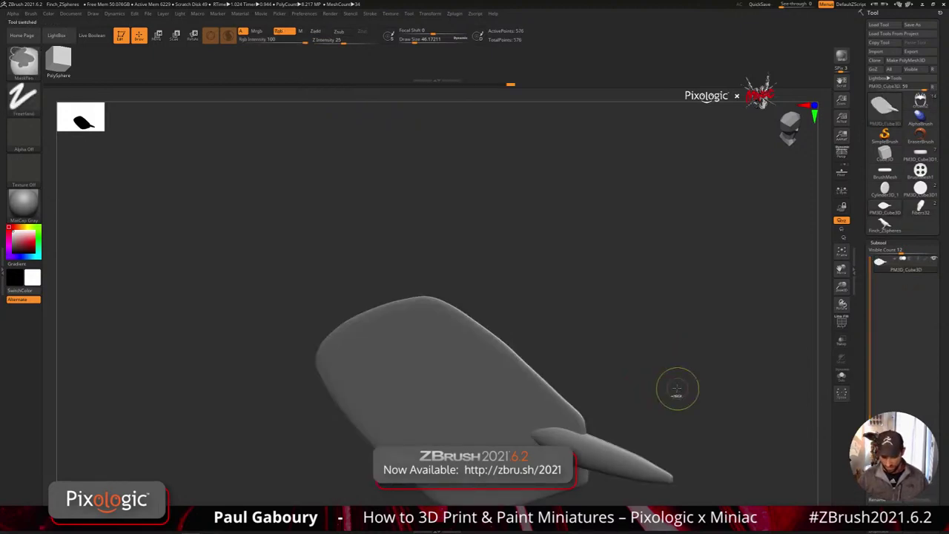
pyautogui.keyDown('shift'); pyautogui.moveTo(675, 391); pyautogui.dragTo(677, 304); pyautogui.keyUp('shift')
pyautogui.press('w')
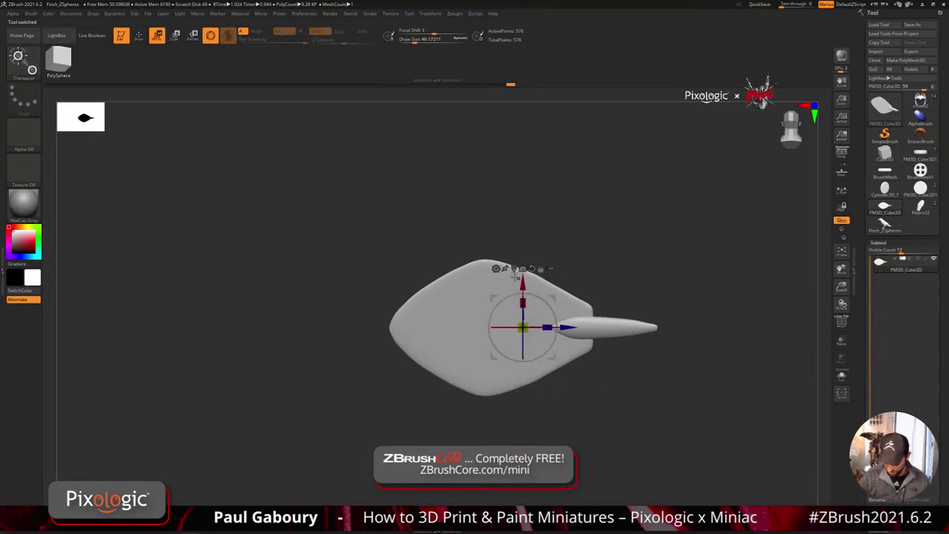
pyautogui.moveTo(546, 327); pyautogui.dragTo(630, 363)
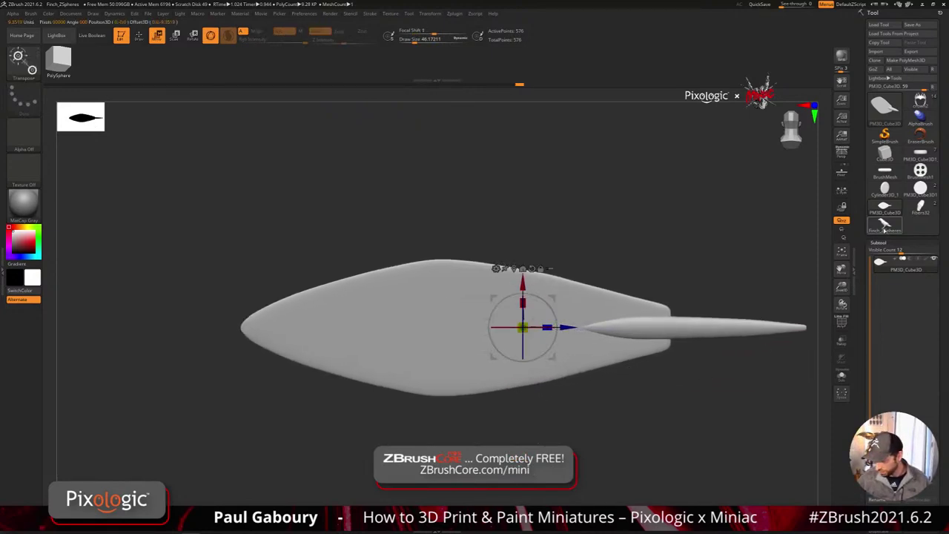
# - Return to the finch's Fibers32 and reassign the lengthened feather PM3D_Cube3D as their MicroMesh
pyautogui.click(921, 206)
pyautogui.moveTo(945, 390); pyautogui.dragTo(946, 351)
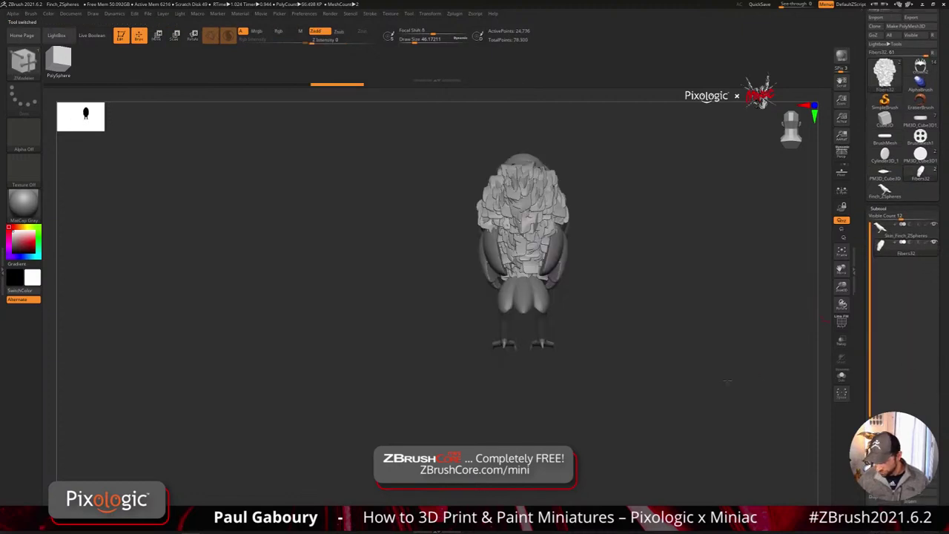
pyautogui.moveTo(728, 381); pyautogui.dragTo(721, 416)
pyautogui.moveTo(944, 428); pyautogui.dragTo(944, 381)
pyautogui.scroll(-5, 944, 382)
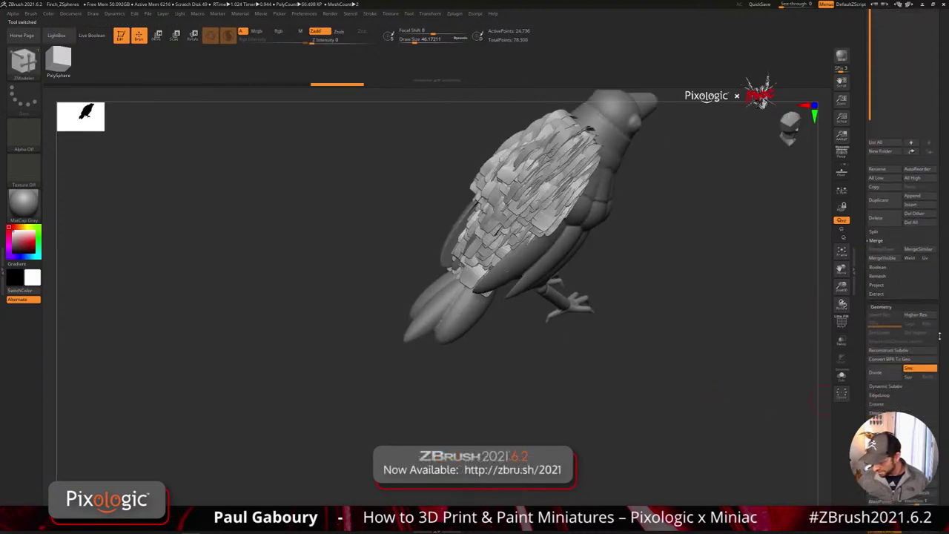
pyautogui.click(882, 400)
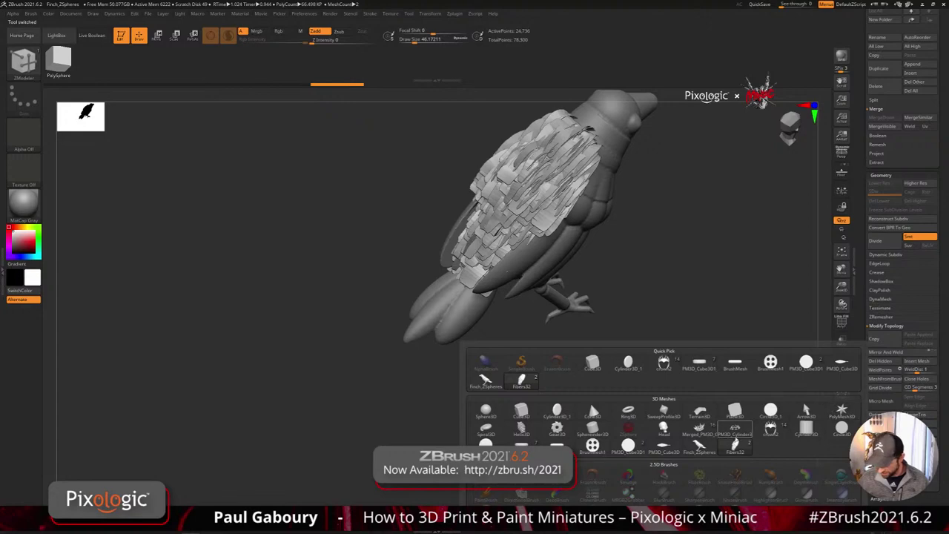
pyautogui.click(664, 442)
# - Examine the back fibers close up with their polyframe shown, hide it again and make a BPR render
pyautogui.hotkey('shift', 'f')
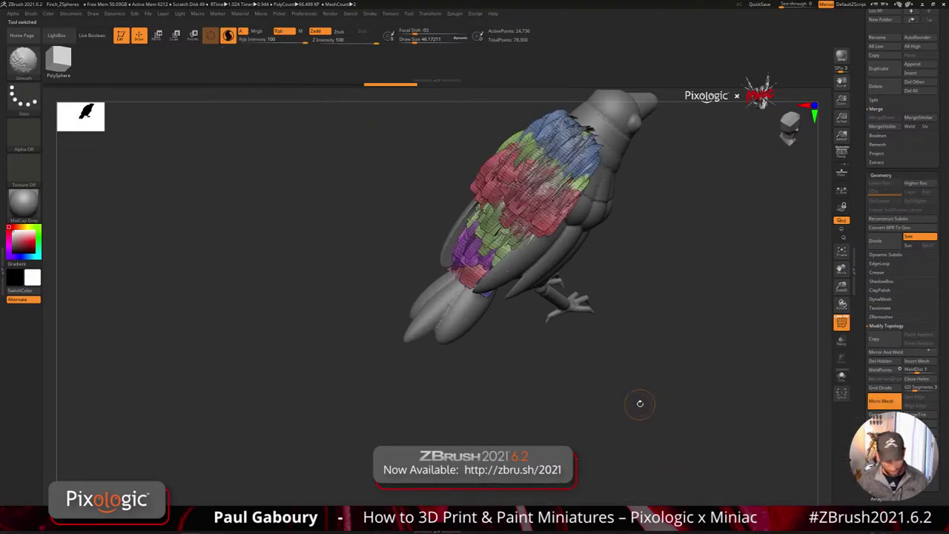
pyautogui.keyDown('alt'); pyautogui.moveTo(640, 402); pyautogui.dragTo(623, 410, button='right'); pyautogui.keyUp('alt')
pyautogui.scroll(-5, 622, 400)
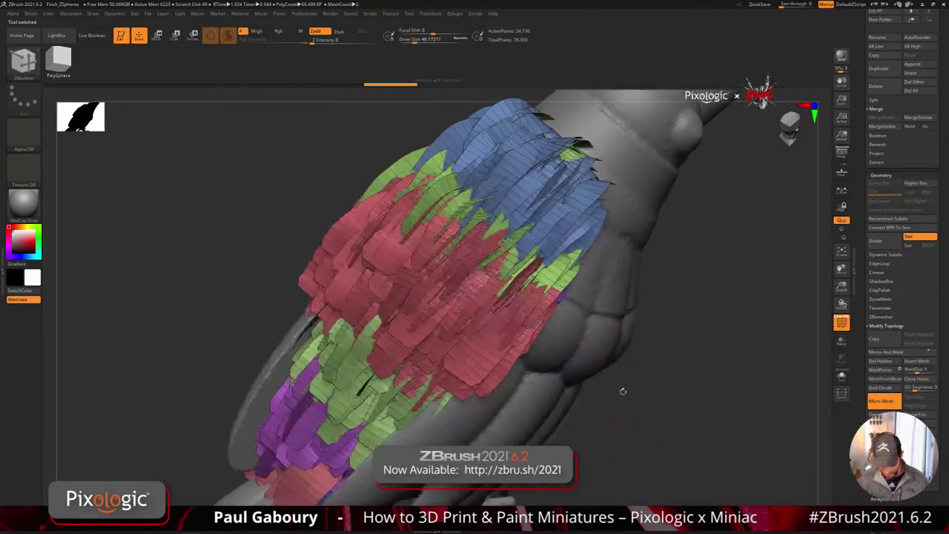
pyautogui.hotkey('shift', 'f')
pyautogui.hotkey('shift', 'r')
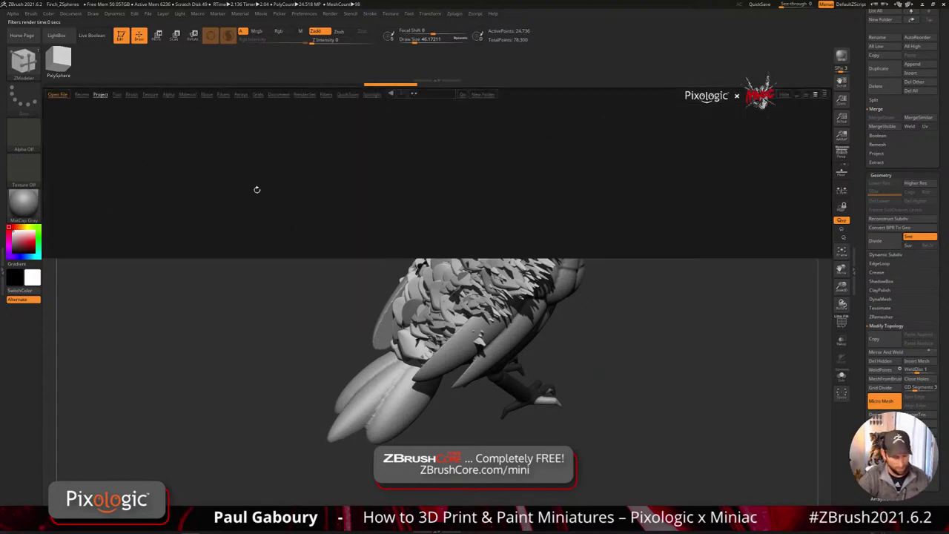
# - Browse the sample projects in LightBox, including the DemoProjects and Misc folders, for a MicroMesh example, and close LightBox
pyautogui.click(100, 95)
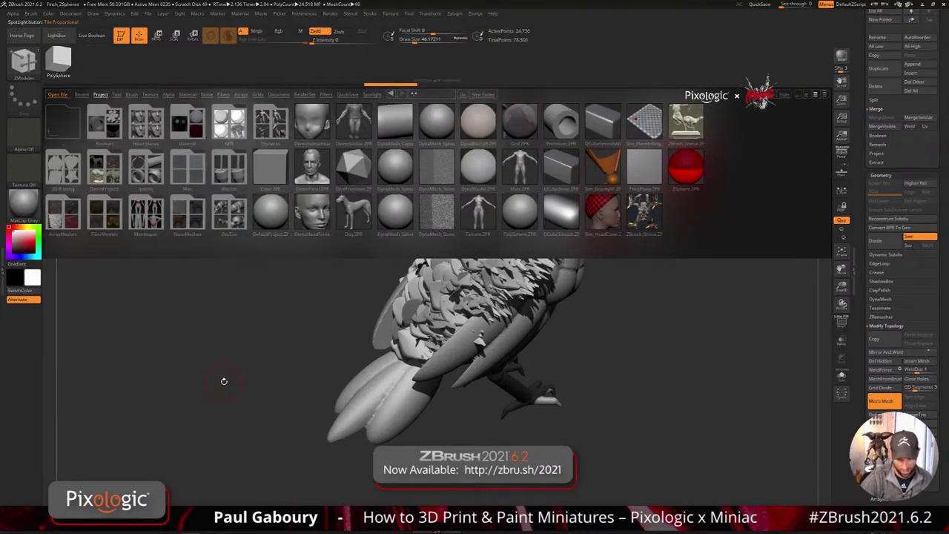
pyautogui.doubleClick(119, 172)
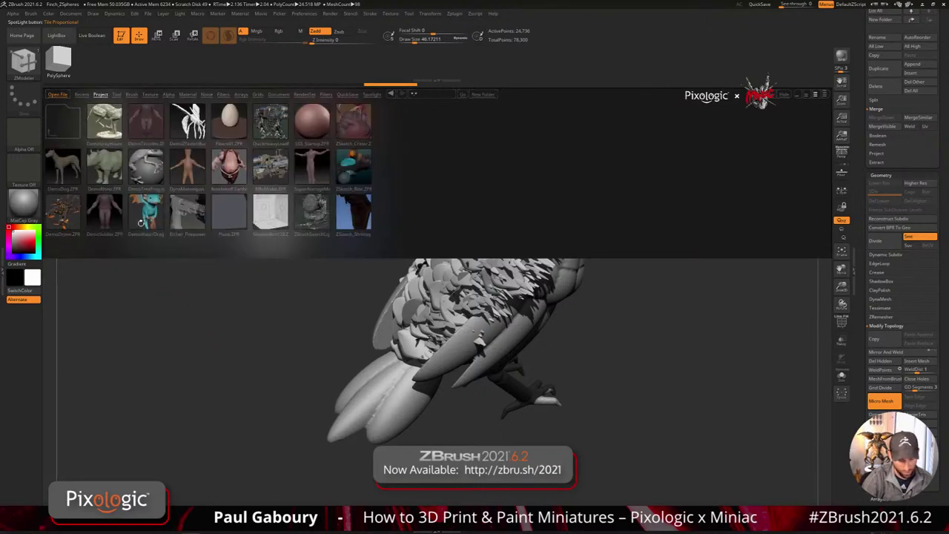
pyautogui.click(72, 124)
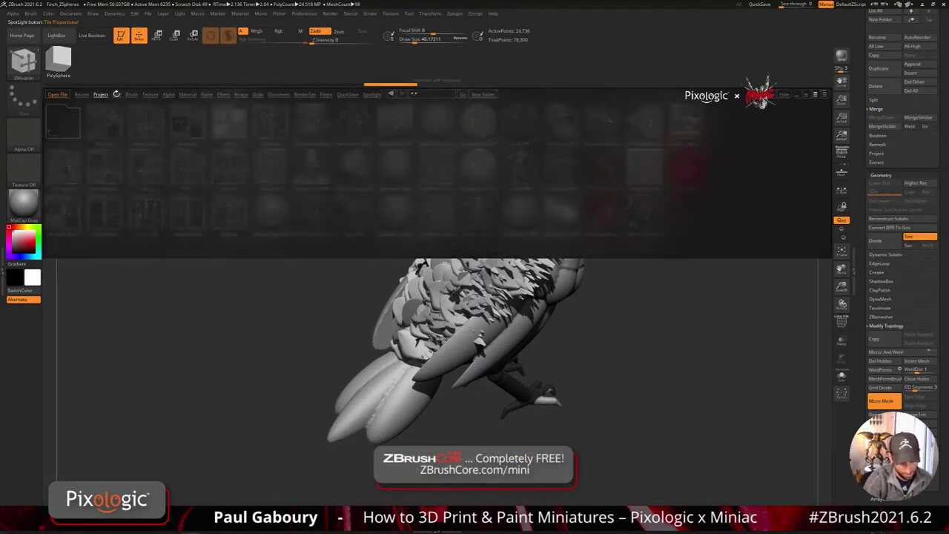
pyautogui.click(117, 94)
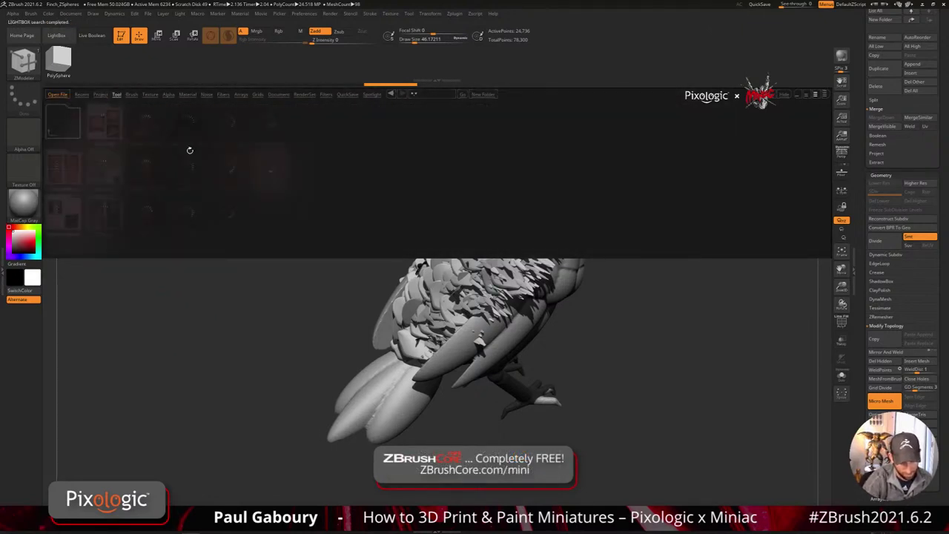
pyautogui.click(101, 95)
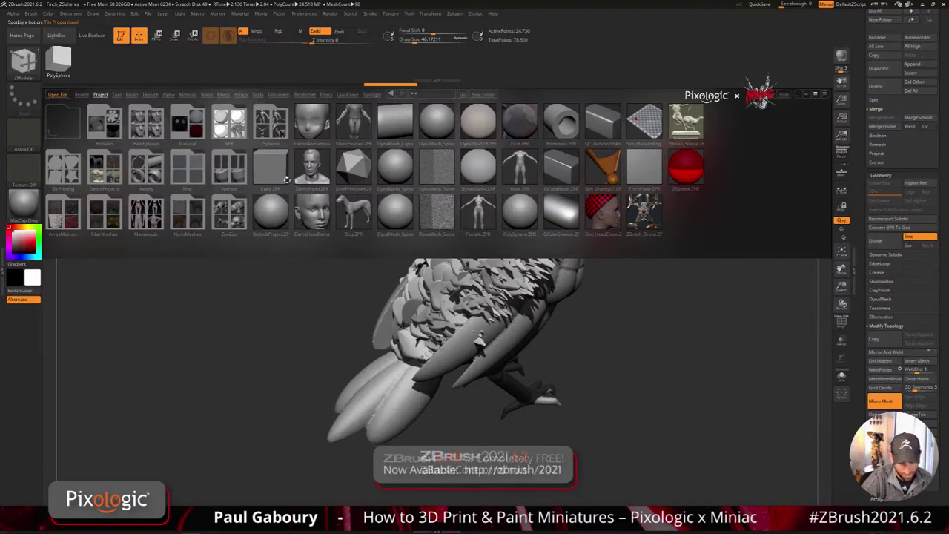
pyautogui.click(191, 175)
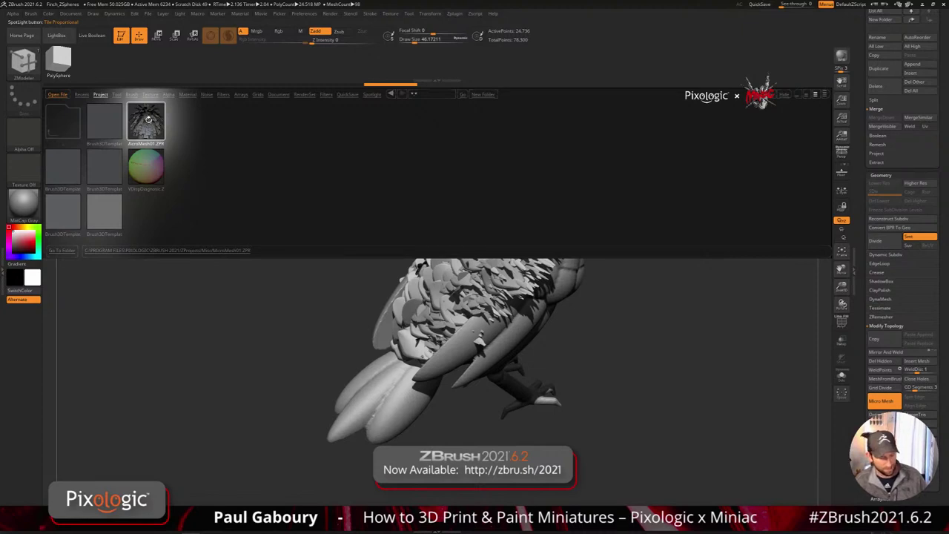
pyautogui.press(',')
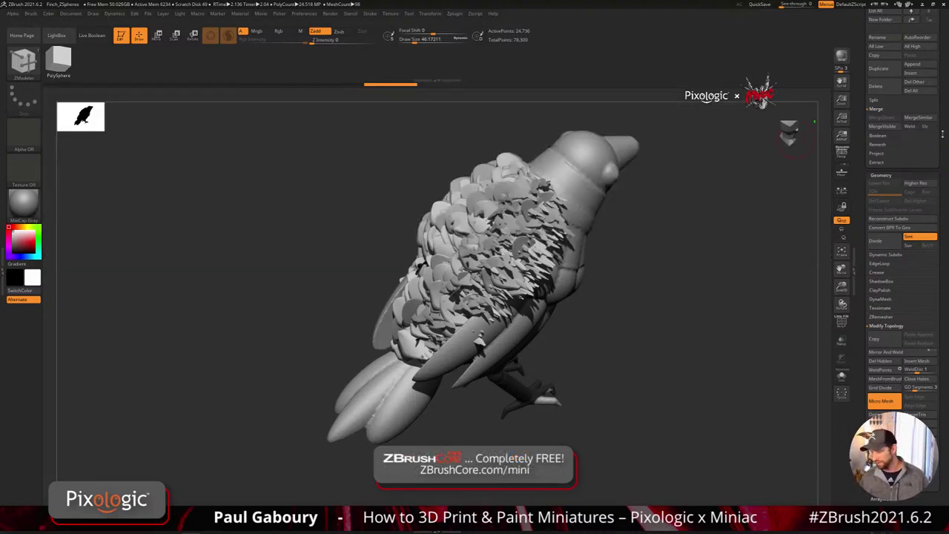
# - Load the tools from the project MicroMesh01.ZPR in the ZProjects Misc folder
pyautogui.moveTo(942, 133); pyautogui.dragTo(948, 252)
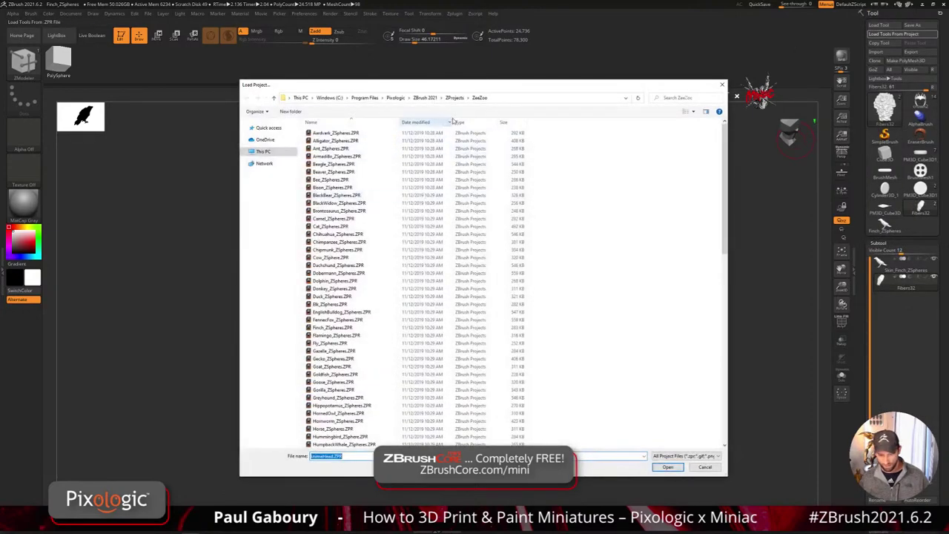
pyautogui.click(455, 98)
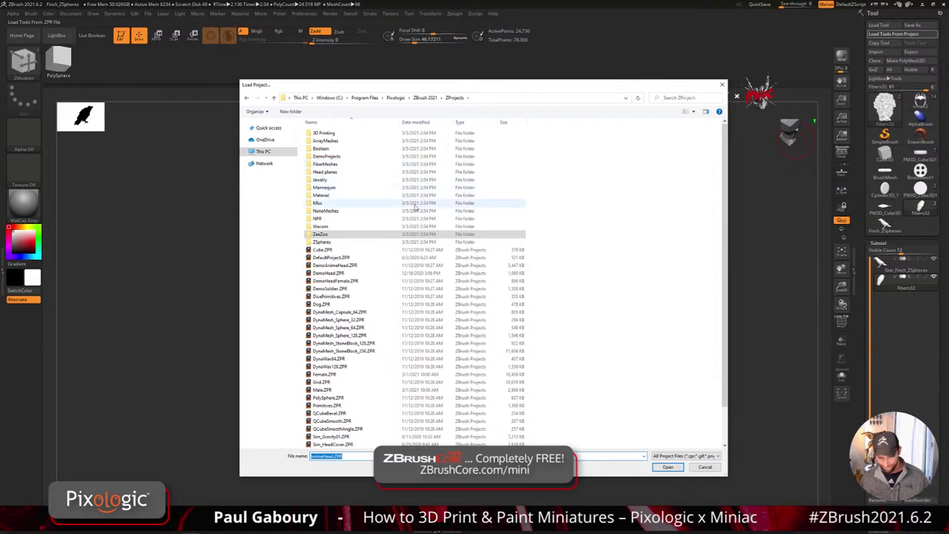
pyautogui.click(344, 157)
pyautogui.doubleClick(344, 158)
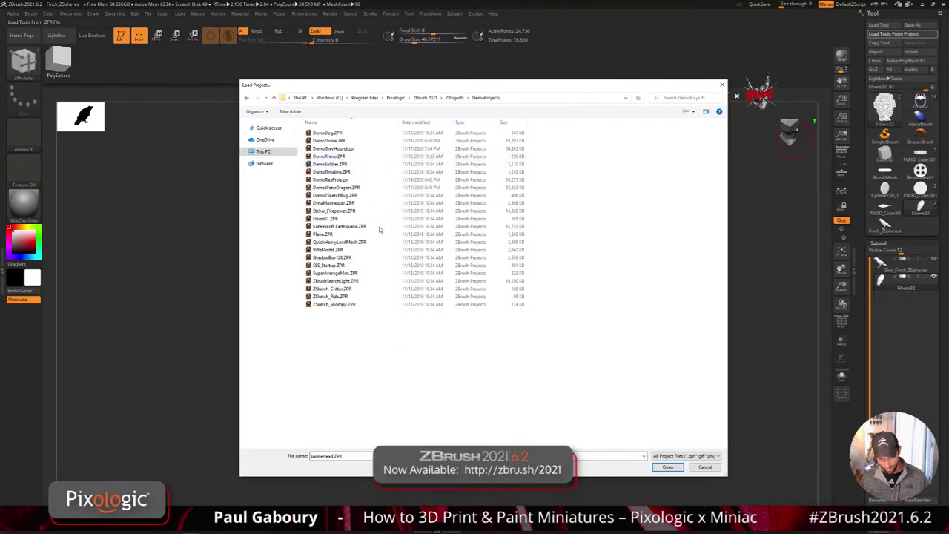
pyautogui.click(452, 98)
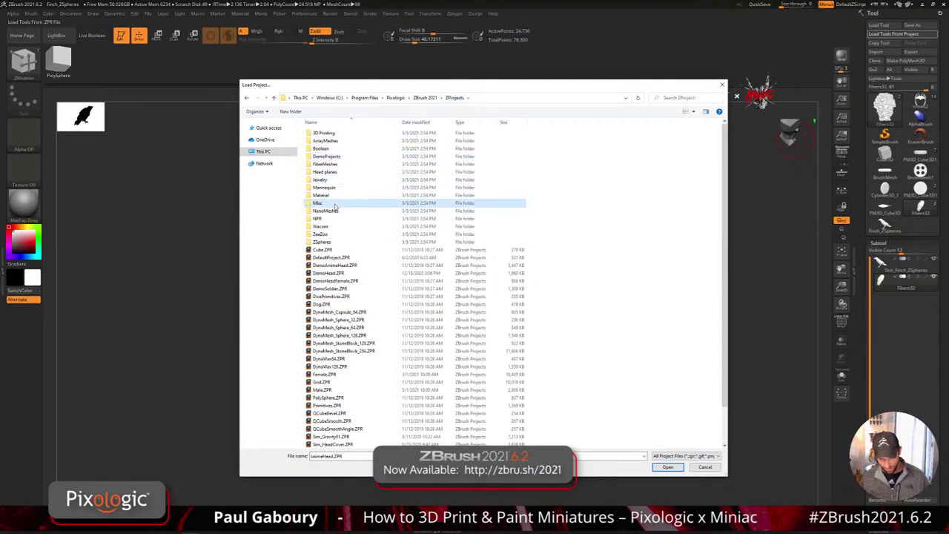
pyautogui.doubleClick(357, 199)
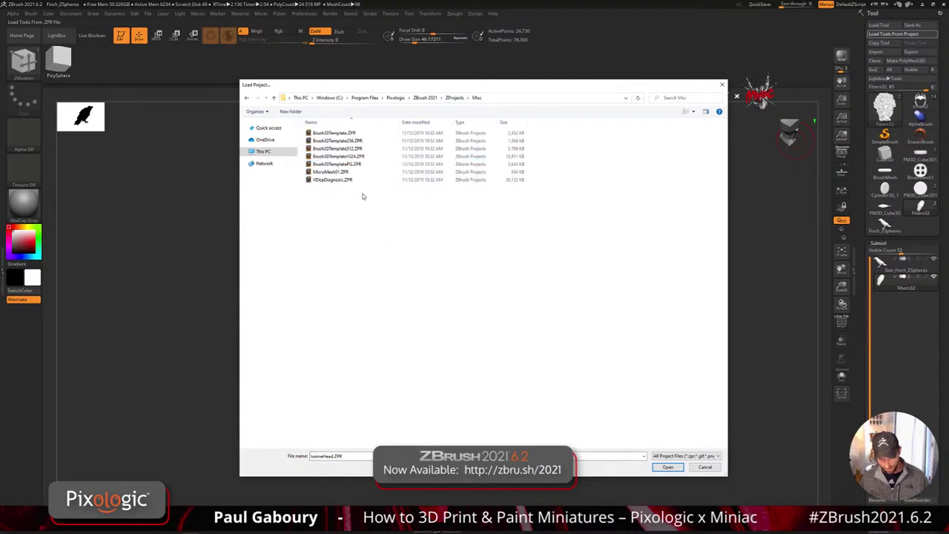
pyautogui.click(332, 173)
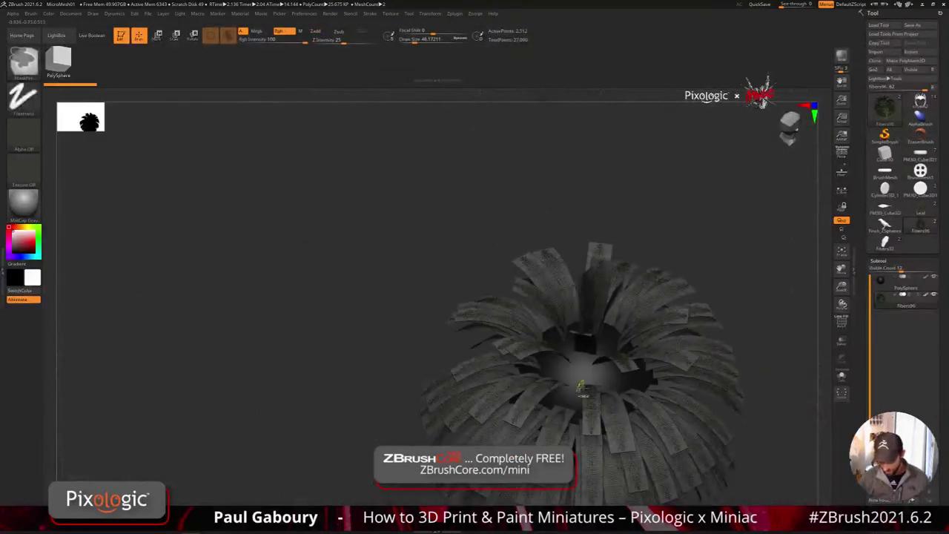
# - Frame the example's fiber-covered sphere, check the Leaf tool used as its MicroMesh and make a BPR render
pyautogui.moveTo(582, 389)
pyautogui.keyDown('alt'); pyautogui.mouseDown(button='right')
pyautogui.moveTo(481, 278)
pyautogui.moveTo(508, 249)
pyautogui.moveTo(542, 347)
pyautogui.moveTo(532, 401)
pyautogui.moveTo(531, 343)
pyautogui.mouseUp(button='right'); pyautogui.keyUp('alt')
pyautogui.moveTo(924, 211)
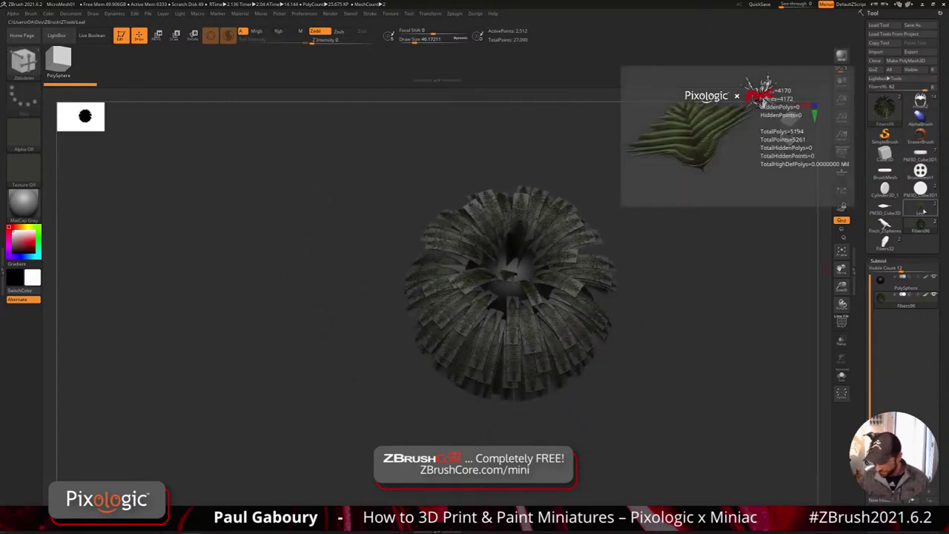
pyautogui.hotkey('shift', 'r')
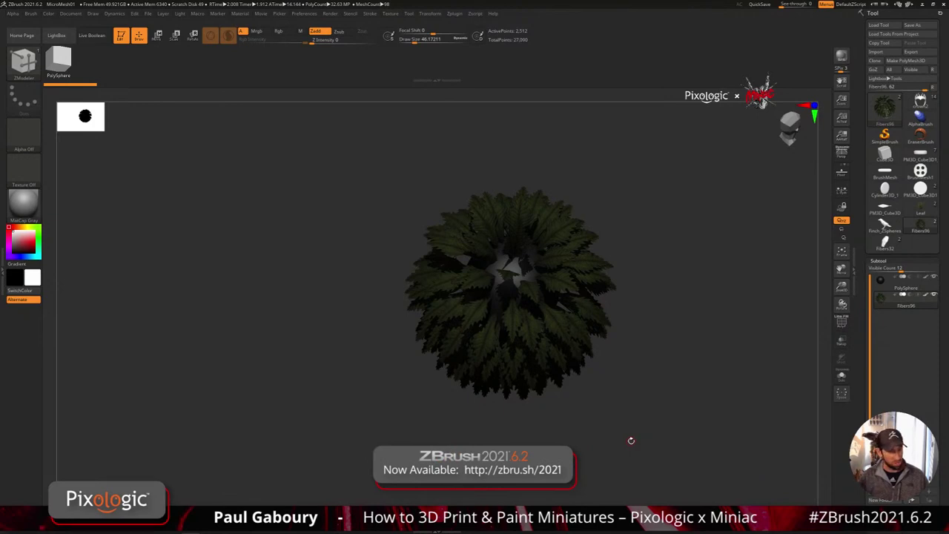
# - Switch to the feather tool PM3D_Cube3D, show its polyframe and stand the feather upright in a straight front view
pyautogui.click(885, 208)
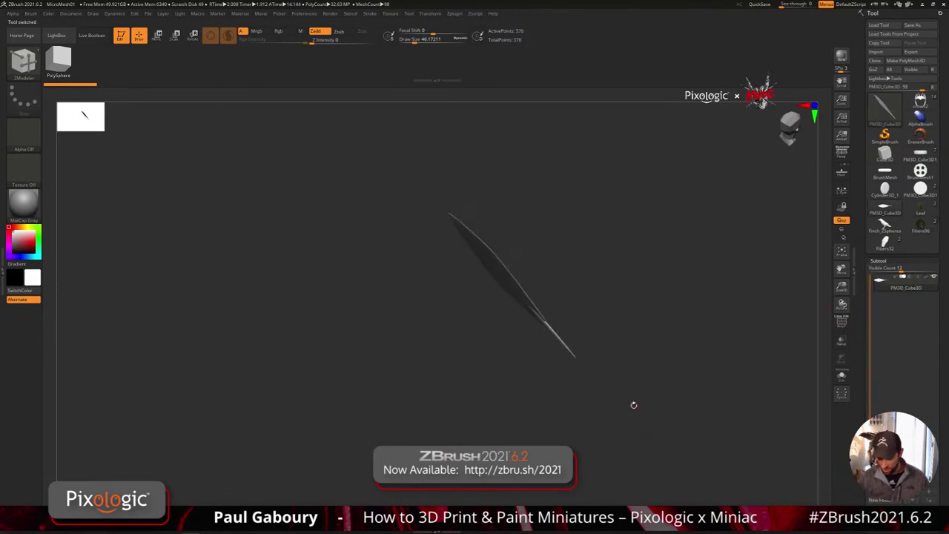
pyautogui.keyDown('shift'); pyautogui.moveTo(633, 405); pyautogui.dragTo(647, 370); pyautogui.keyUp('shift')
pyautogui.hotkey('shift', 'f')
pyautogui.hotkey('ctrl', 'z')
pyautogui.hotkey('ctrl', 'z')
pyautogui.hotkey('ctrl', 'z')
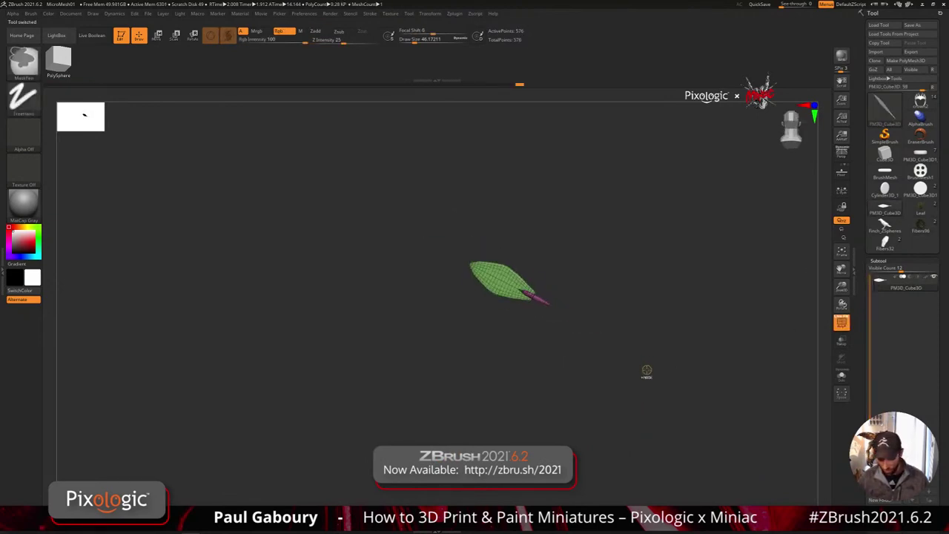
pyautogui.moveTo(642, 380)
pyautogui.mouseDown()
pyautogui.moveTo(623, 423)
pyautogui.moveTo(557, 350)
pyautogui.moveTo(546, 398)
pyautogui.mouseUp()
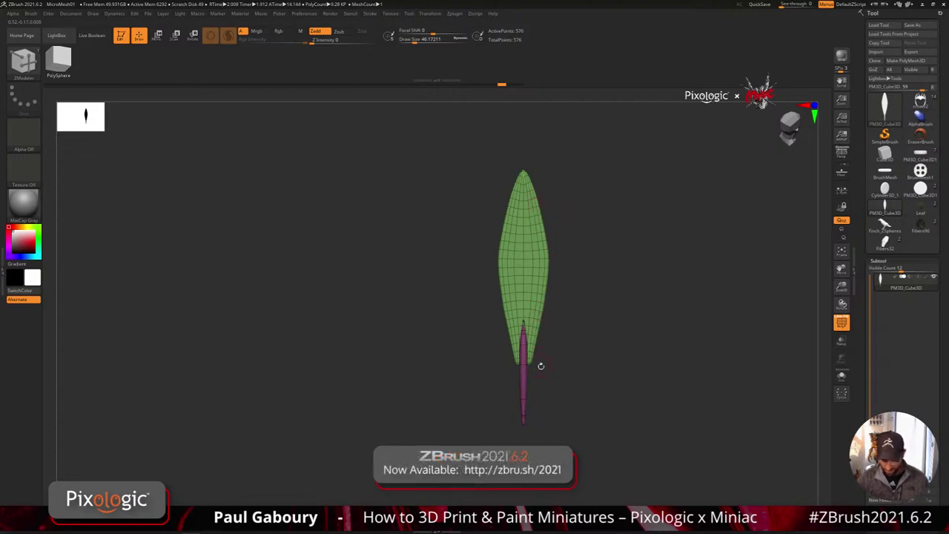
pyautogui.moveTo(605, 404); pyautogui.dragTo(575, 410)
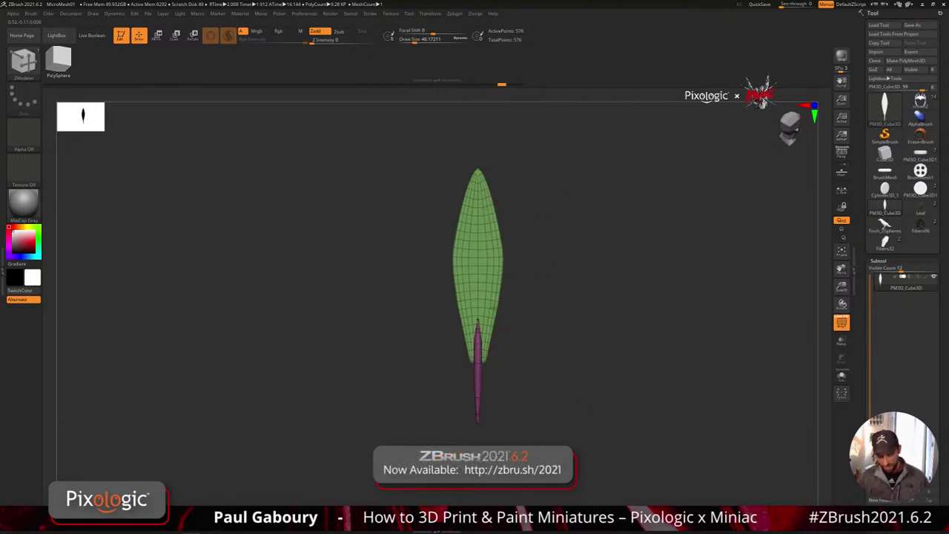
# - Assign separate polygroups to the feather's lower section with the quill and to the middle band of the blade
pyautogui.moveTo(511, 446)
pyautogui.keyDown('ctrl'); pyautogui.keyDown('shift'); pyautogui.mouseDown()
pyautogui.moveTo(456, 368)
pyautogui.moveTo(417, 281)
pyautogui.mouseUp(); pyautogui.keyUp('shift'); pyautogui.keyUp('ctrl')
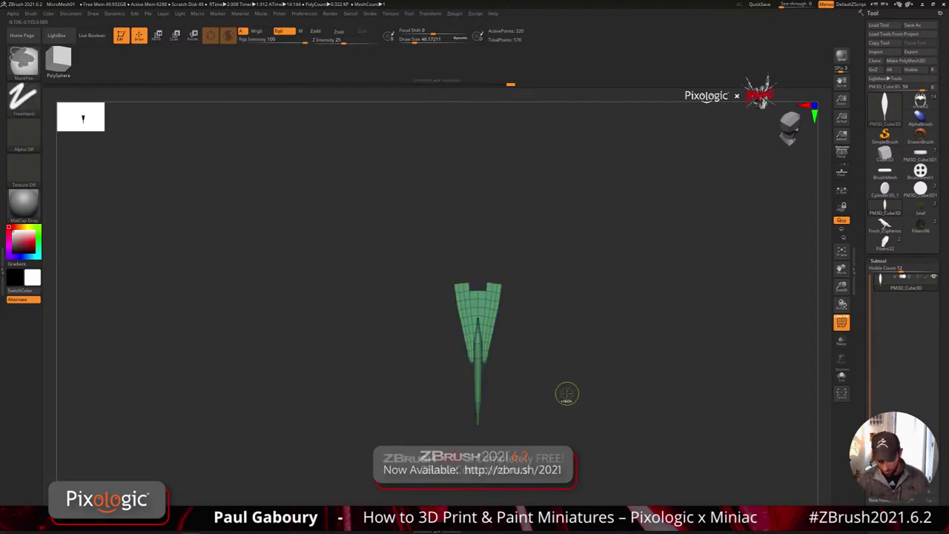
pyautogui.hotkey('ctrl', 'z')
pyautogui.keyDown('ctrl'); pyautogui.keyDown('shift'); pyautogui.moveTo(430, 239); pyautogui.dragTo(550, 297); pyautogui.keyUp('shift'); pyautogui.keyUp('ctrl')
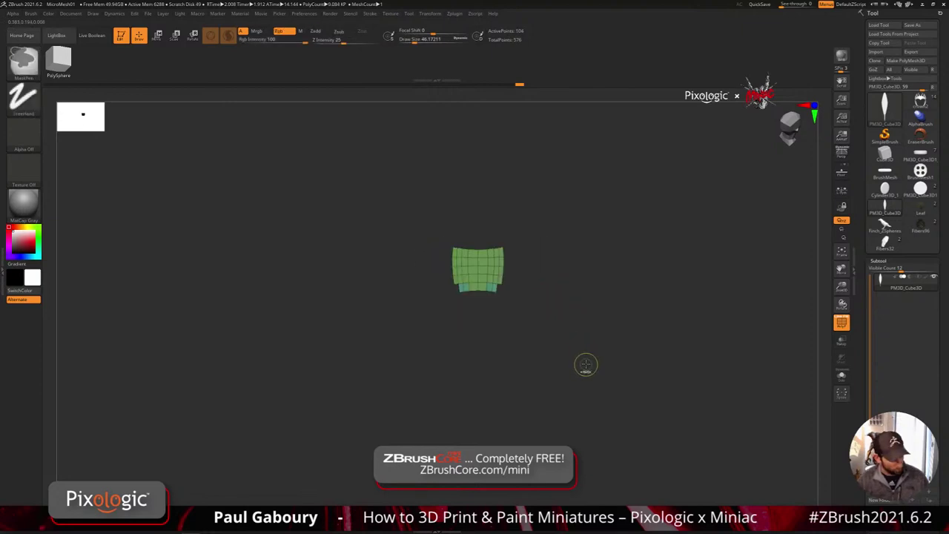
pyautogui.hotkey('ctrl', 'w')
pyautogui.keyDown('ctrl'); pyautogui.keyDown('shift'); pyautogui.click(586, 364); pyautogui.keyUp('shift'); pyautogui.keyUp('ctrl')
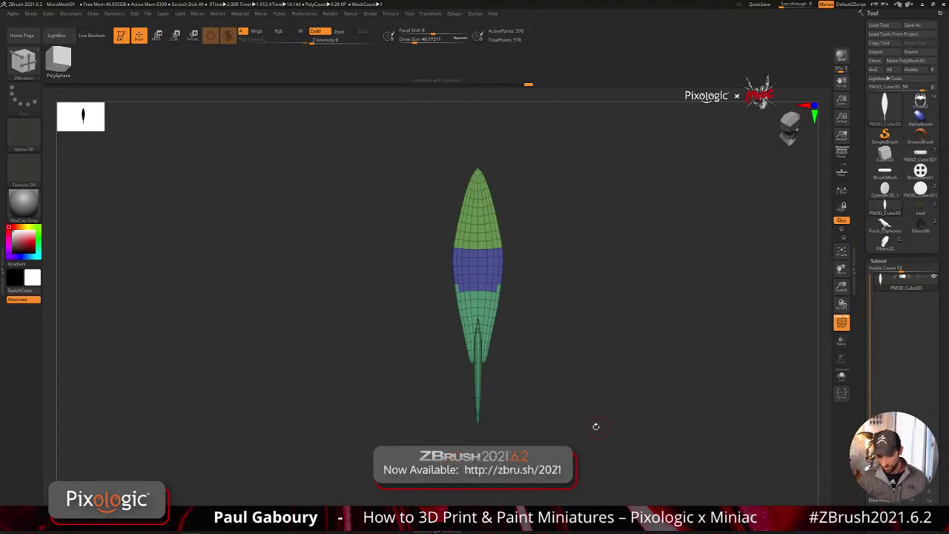
# - Isolate the feather's quill and split the hidden blade into its own subtool
pyautogui.keyDown('alt'); pyautogui.moveTo(596, 426); pyautogui.dragTo(589, 364); pyautogui.keyUp('alt')
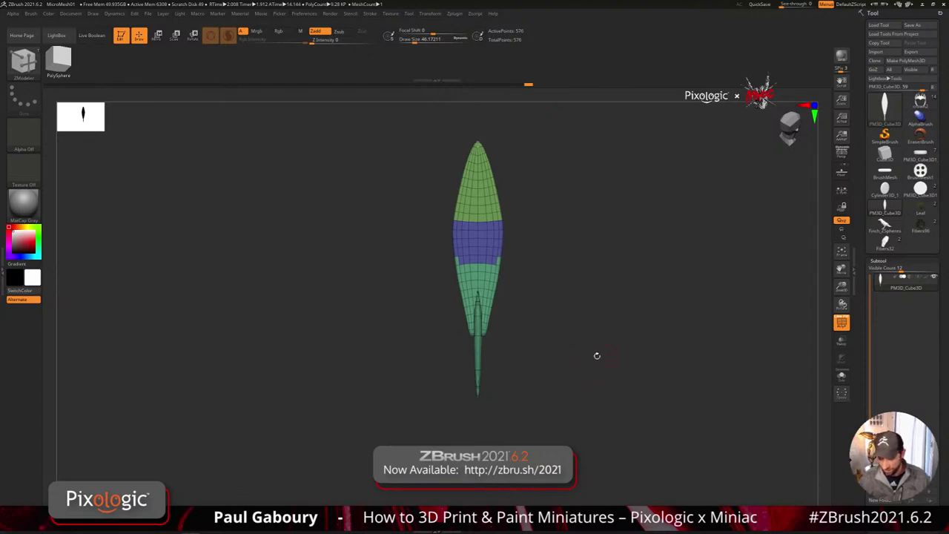
pyautogui.keyDown('ctrl'); pyautogui.keyDown('shift'); pyautogui.click(478, 366); pyautogui.keyUp('shift'); pyautogui.keyUp('ctrl')
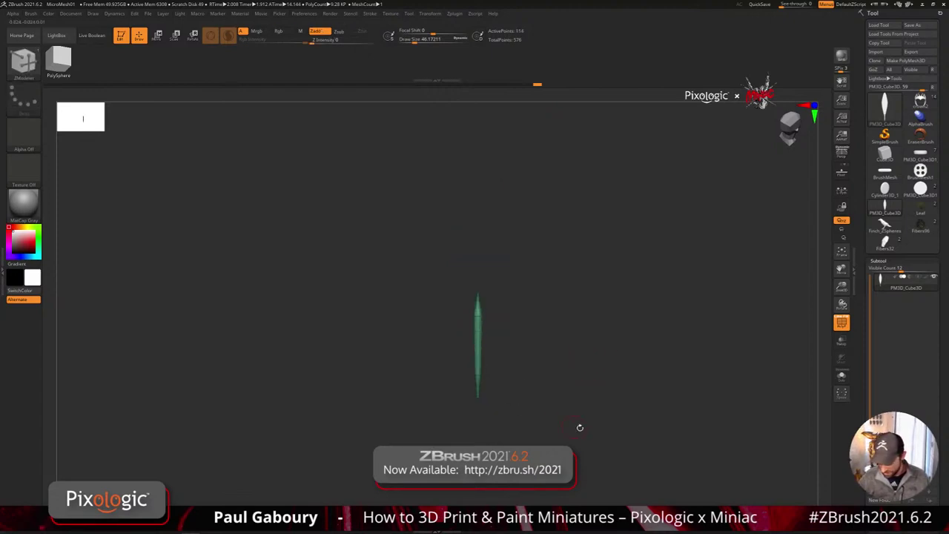
pyautogui.scroll(-5, 890, 337)
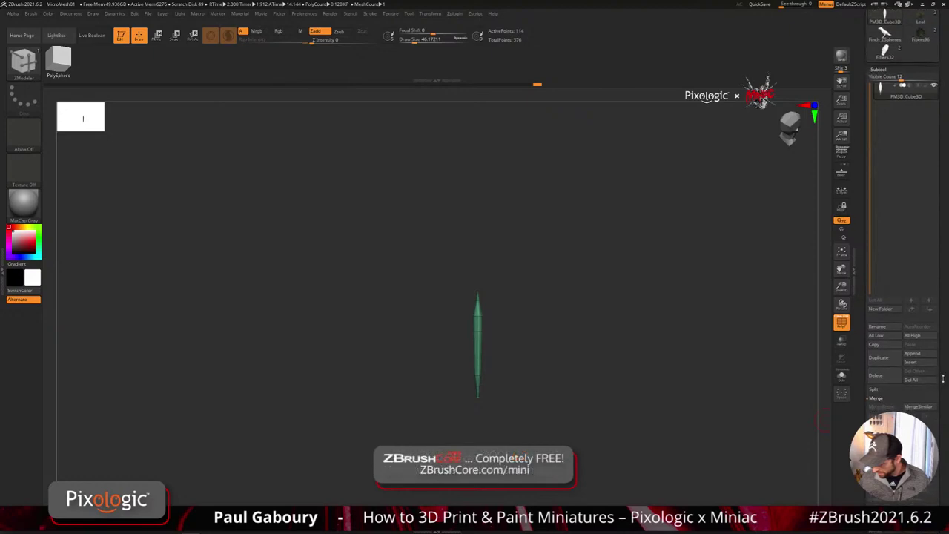
pyautogui.click(874, 389)
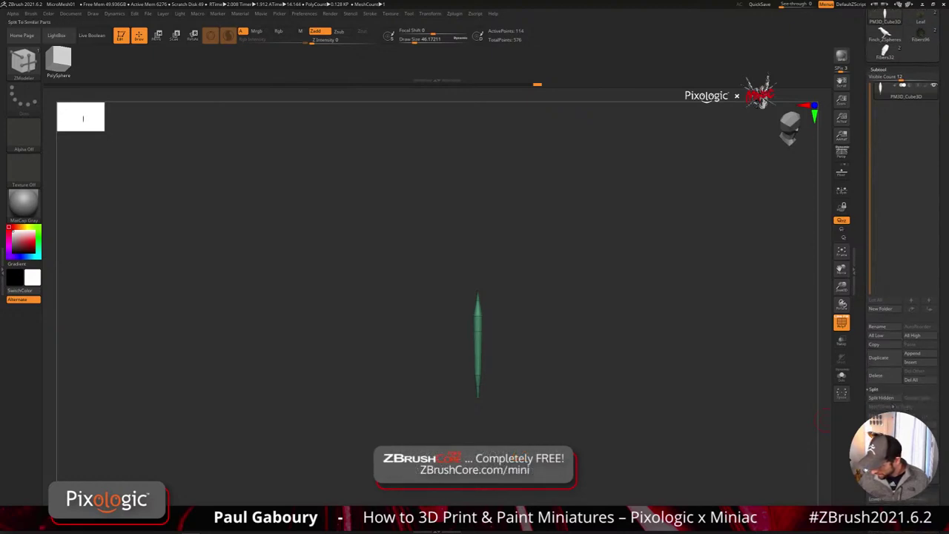
pyautogui.click(881, 398)
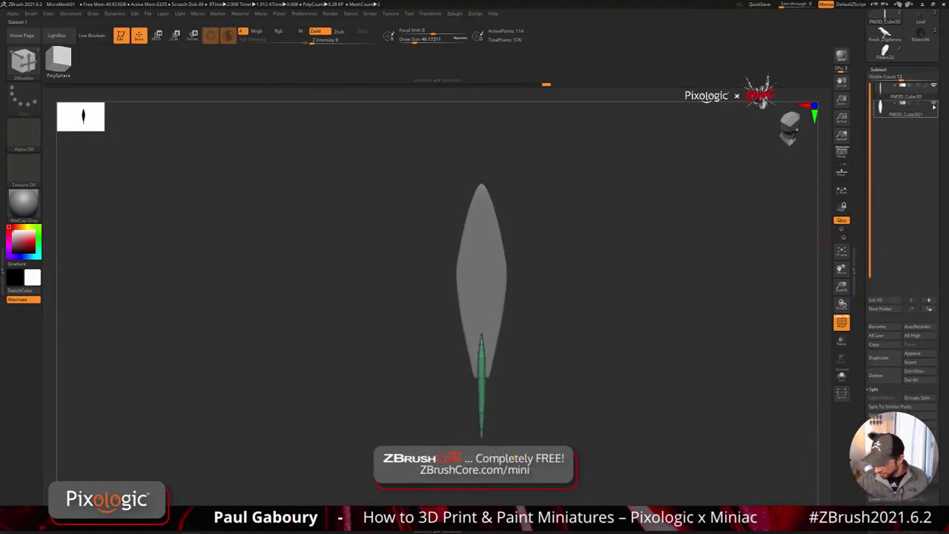
# - Hide the blade subtool, duplicate the quill mesh in place with the gizmo and replace the copy with a cube primitive
pyautogui.click(934, 103)
pyautogui.press('w')
pyautogui.moveTo(494, 311); pyautogui.dragTo(517, 299)
pyautogui.click(485, 253)
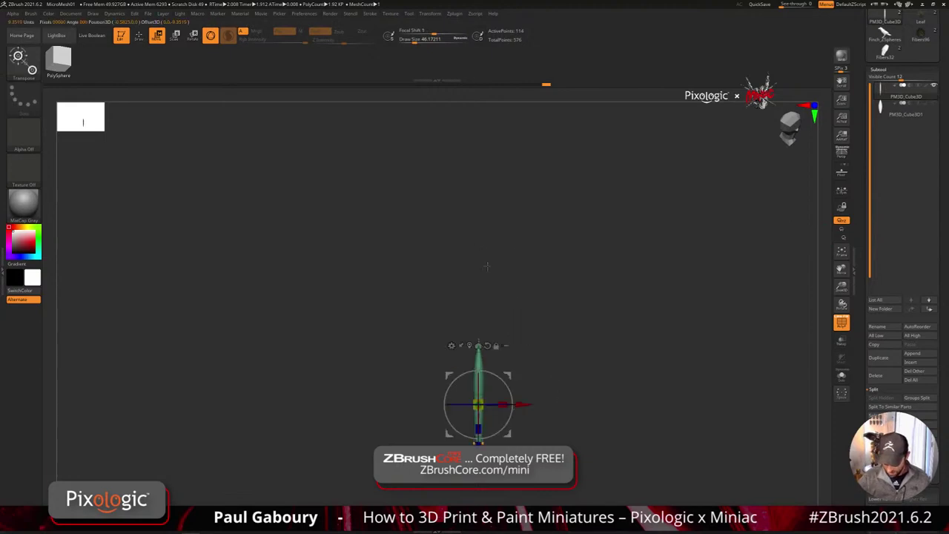
pyautogui.keyDown('alt'); pyautogui.moveTo(487, 267); pyautogui.dragTo(496, 225); pyautogui.keyUp('alt')
pyautogui.keyDown('ctrl'); pyautogui.moveTo(491, 404); pyautogui.dragTo(502, 362); pyautogui.keyUp('ctrl')
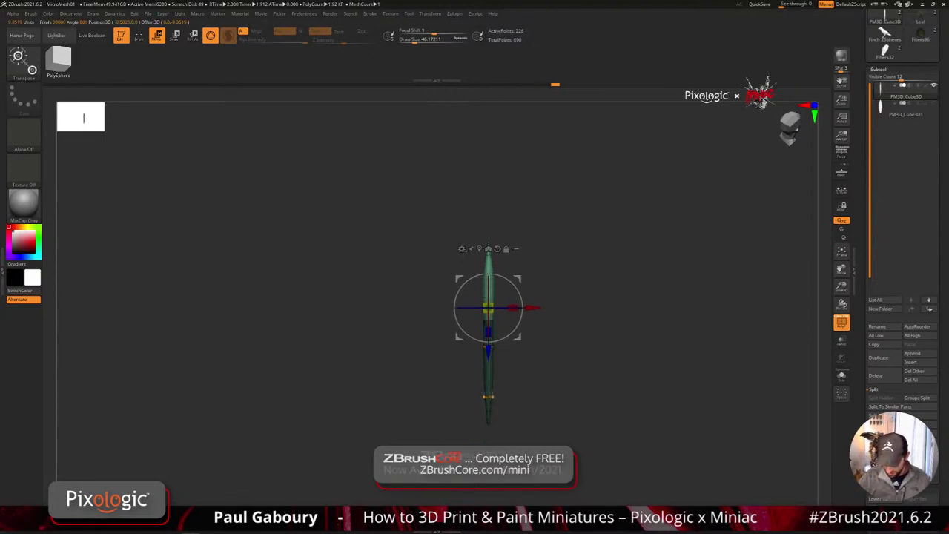
pyautogui.click(461, 249)
pyautogui.click(540, 253)
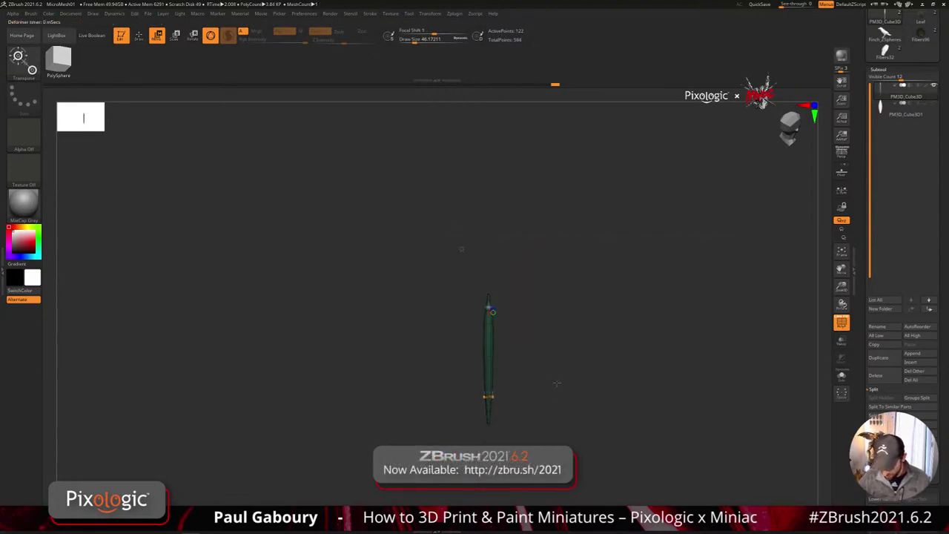
# - Enlarge the cube around the quill's upper end and narrow its width
pyautogui.moveTo(488, 308); pyautogui.dragTo(574, 375)
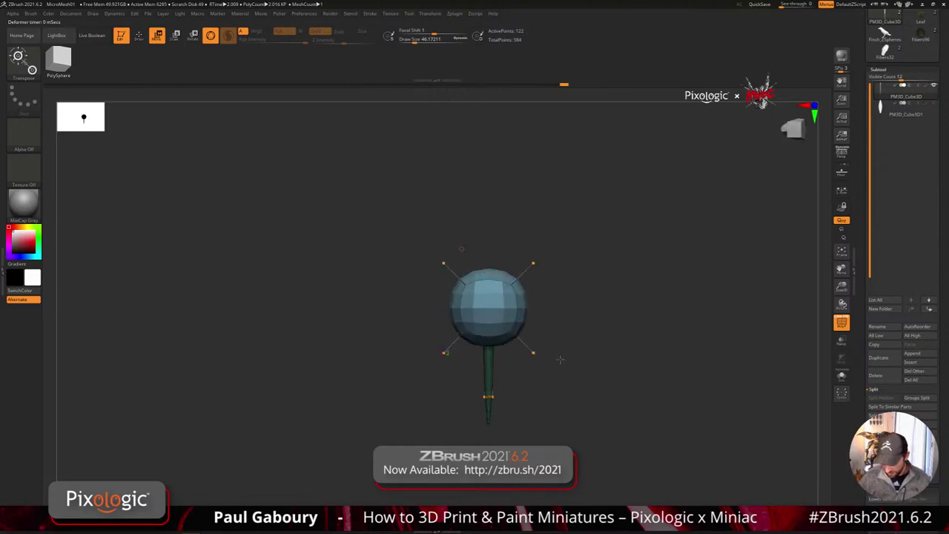
pyautogui.keyDown('alt'); pyautogui.moveTo(489, 358); pyautogui.dragTo(564, 342); pyautogui.keyUp('alt')
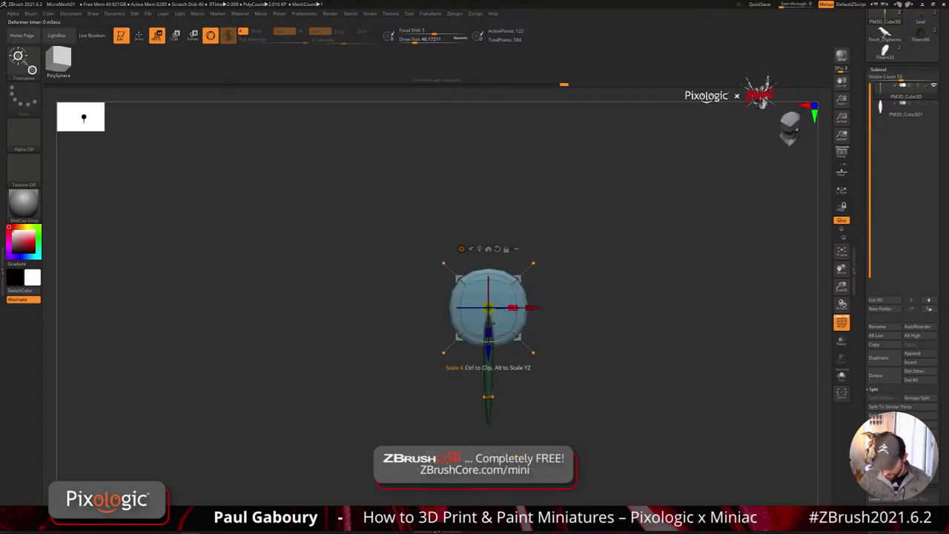
pyautogui.moveTo(513, 308); pyautogui.dragTo(476, 363)
pyautogui.keyDown('alt'); pyautogui.moveTo(564, 384); pyautogui.dragTo(567, 407); pyautogui.keyUp('alt')
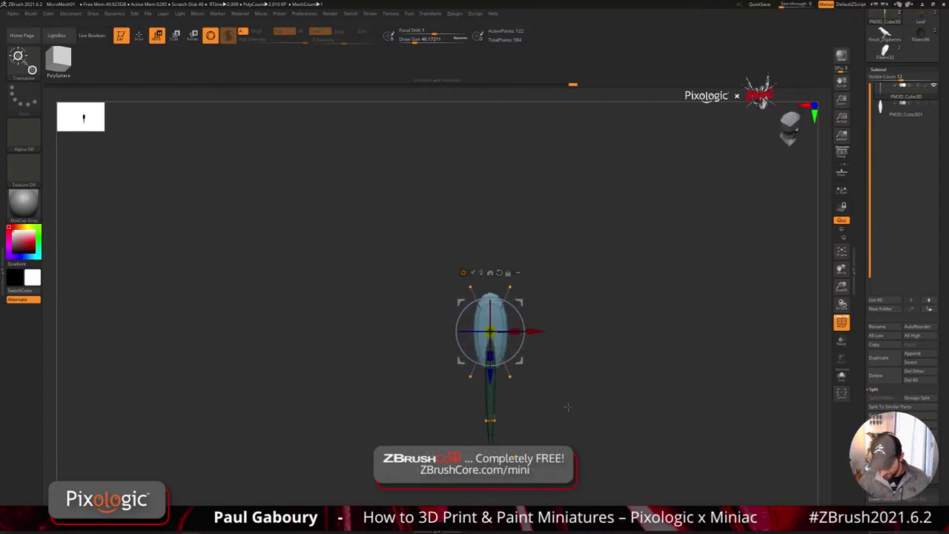
# - Stretch the cube lengthwise beyond the quill's tip and turn off its dynamic subdivision smoothing
pyautogui.hotkey('shift', 'f')
pyautogui.hotkey('shift', 'f')
pyautogui.press('q')
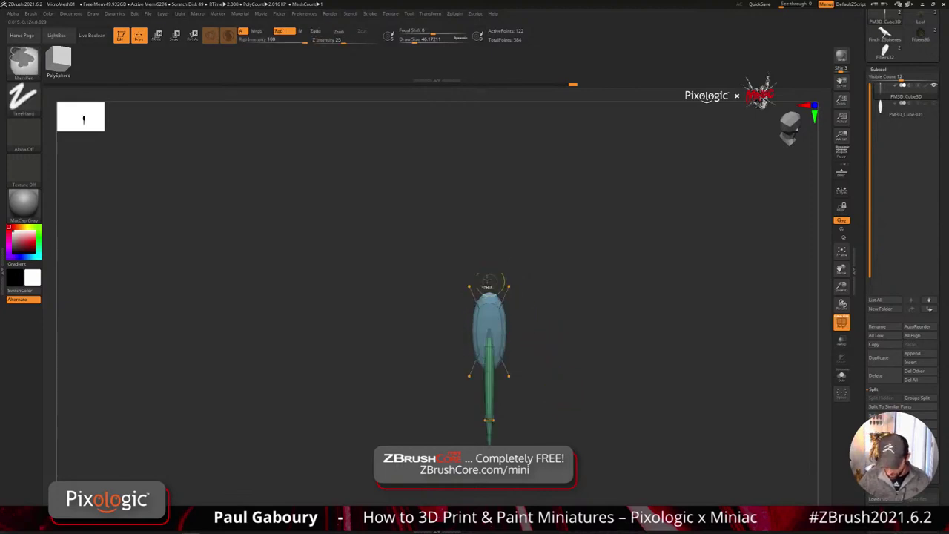
pyautogui.press('w')
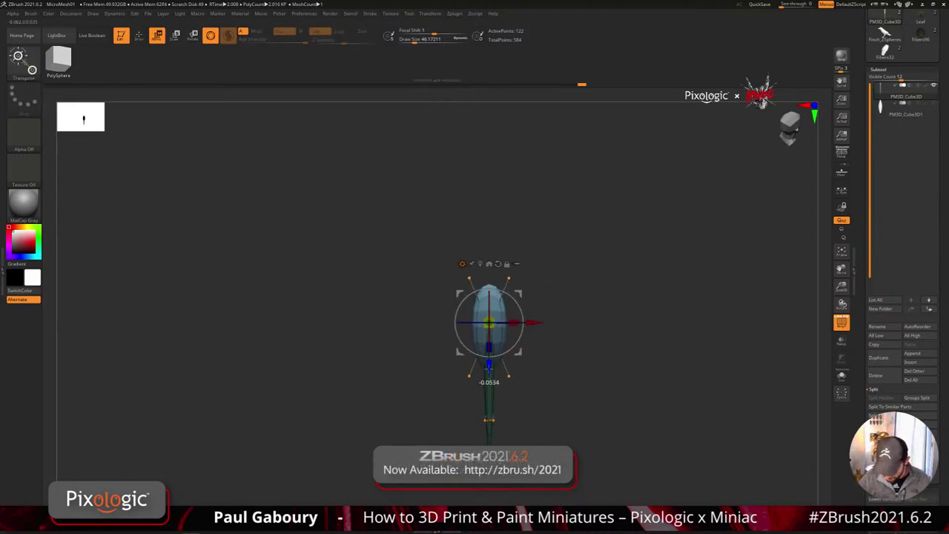
pyautogui.press('q')
pyautogui.hotkey('shift', 'f')
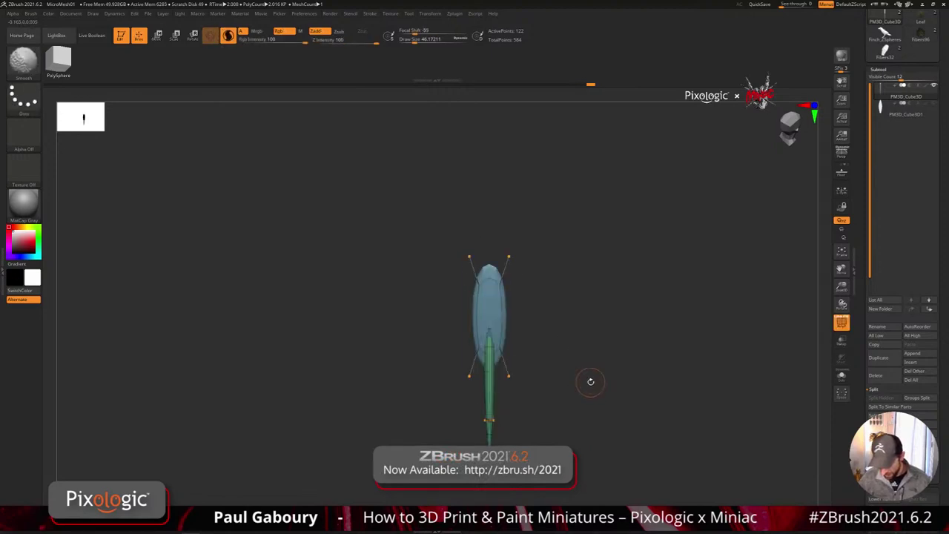
pyautogui.hotkey('shift', 'd')
pyautogui.keyDown('shift'); pyautogui.moveTo(570, 378); pyautogui.dragTo(561, 369); pyautogui.keyUp('shift')
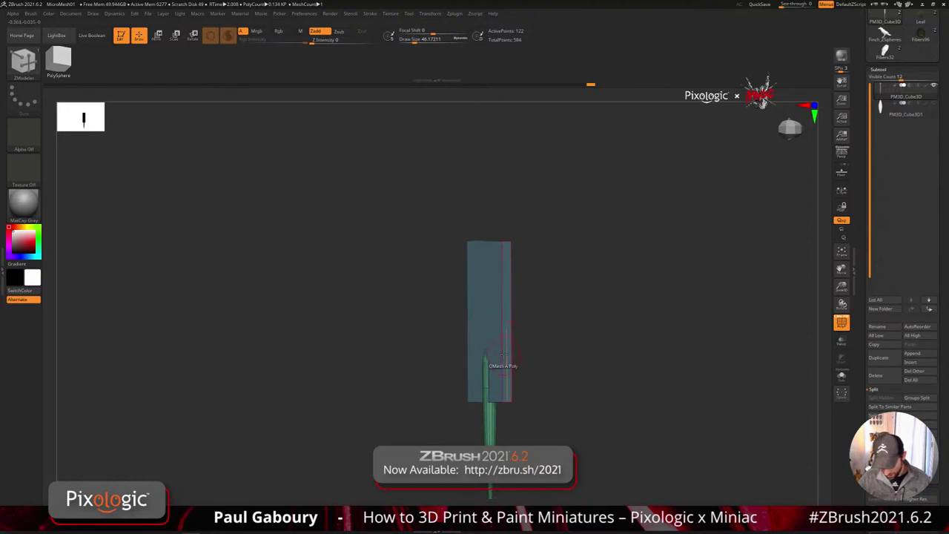
# - Insert two single edge loops that divide the box into three sections, and multiple evenly spaced loops across the middle section
pyautogui.press('space')
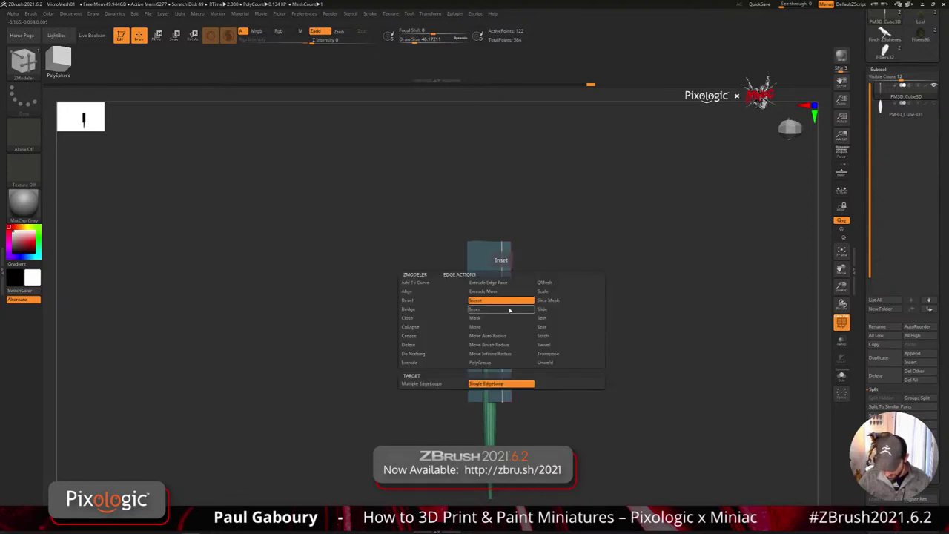
pyautogui.click(502, 343)
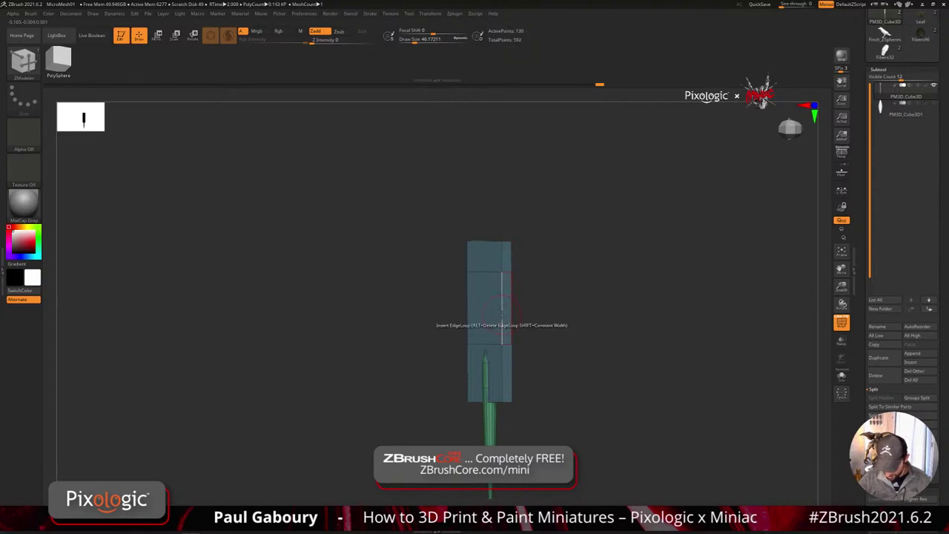
pyautogui.press('space')
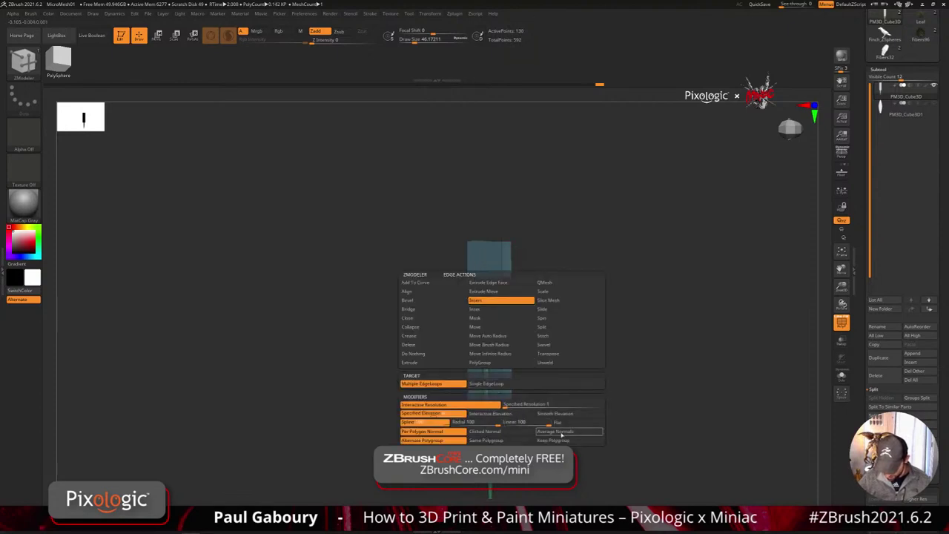
pyautogui.click(502, 305)
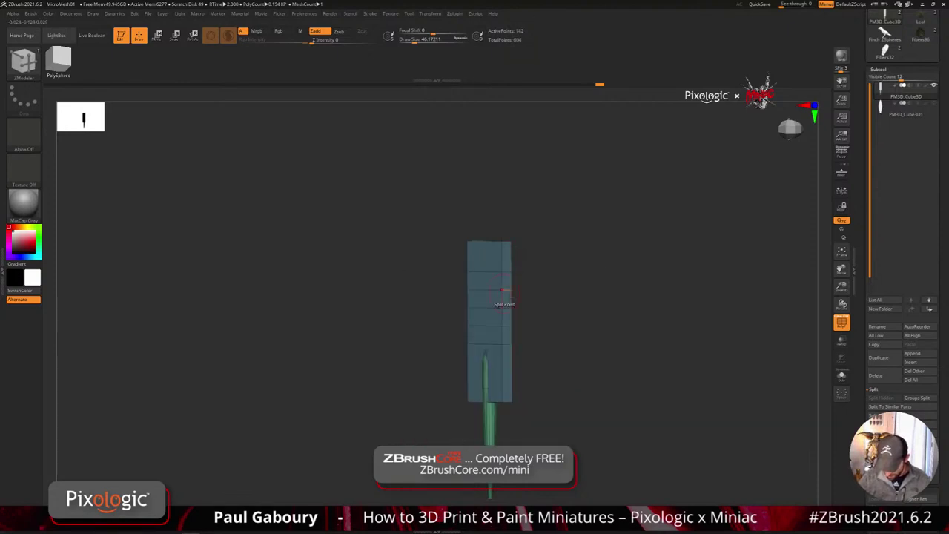
pyautogui.moveTo(548, 332)
pyautogui.keyDown('shift'); pyautogui.mouseDown()
pyautogui.moveTo(551, 341)
pyautogui.moveTo(549, 331)
pyautogui.mouseUp(); pyautogui.keyUp('shift')
# - Give the box's lower section and its top section separate polygroups from the middle, and show the whole mesh again
pyautogui.keyDown('ctrl'); pyautogui.keyDown('shift'); pyautogui.moveTo(543, 503); pyautogui.dragTo(424, 373); pyautogui.keyUp('shift'); pyautogui.keyUp('ctrl')
pyautogui.hotkey('ctrl', 'shift', 'x')
pyautogui.moveTo(604, 408)
pyautogui.mouseDown()
pyautogui.moveTo(610, 425)
pyautogui.moveTo(589, 409)
pyautogui.mouseUp()
pyautogui.keyDown('ctrl'); pyautogui.click(601, 415); pyautogui.keyUp('ctrl')
pyautogui.keyDown('ctrl'); pyautogui.keyDown('shift'); pyautogui.click(603, 420); pyautogui.keyUp('shift'); pyautogui.keyUp('ctrl')
pyautogui.keyDown('ctrl'); pyautogui.keyDown('shift'); pyautogui.moveTo(435, 172); pyautogui.dragTo(559, 264); pyautogui.keyUp('shift'); pyautogui.keyUp('ctrl')
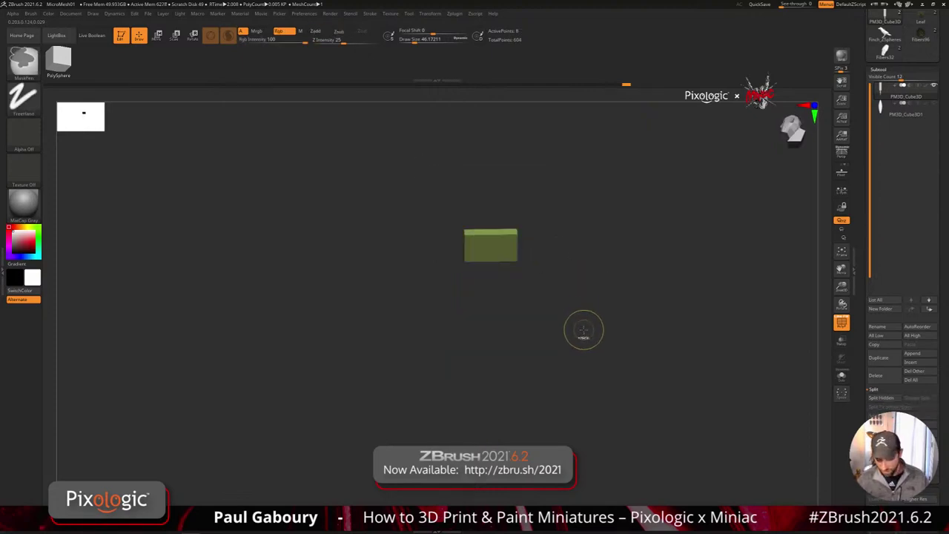
pyautogui.keyDown('ctrl'); pyautogui.keyDown('shift'); pyautogui.click(594, 338); pyautogui.keyUp('shift'); pyautogui.keyUp('ctrl')
# - Mask everything except the box's top end and scale that end inward along X to form a tapered tip
pyautogui.keyDown('shift'); pyautogui.moveTo(593, 328); pyautogui.dragTo(604, 360); pyautogui.keyUp('shift')
pyautogui.keyDown('ctrl'); pyautogui.moveTo(437, 221); pyautogui.dragTo(562, 291); pyautogui.keyUp('ctrl')
pyautogui.press('w')
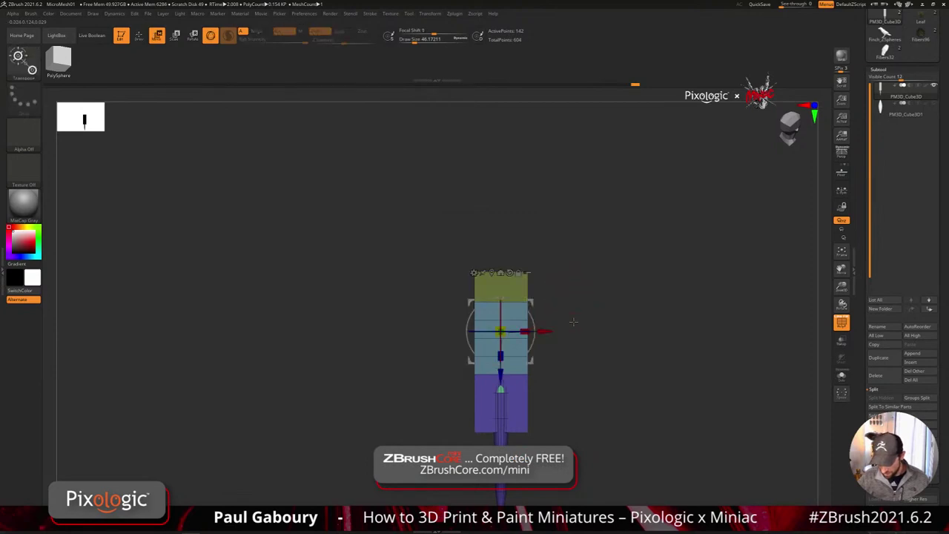
pyautogui.hotkey('ctrl', 'i')
pyautogui.moveTo(527, 332); pyautogui.dragTo(512, 332)
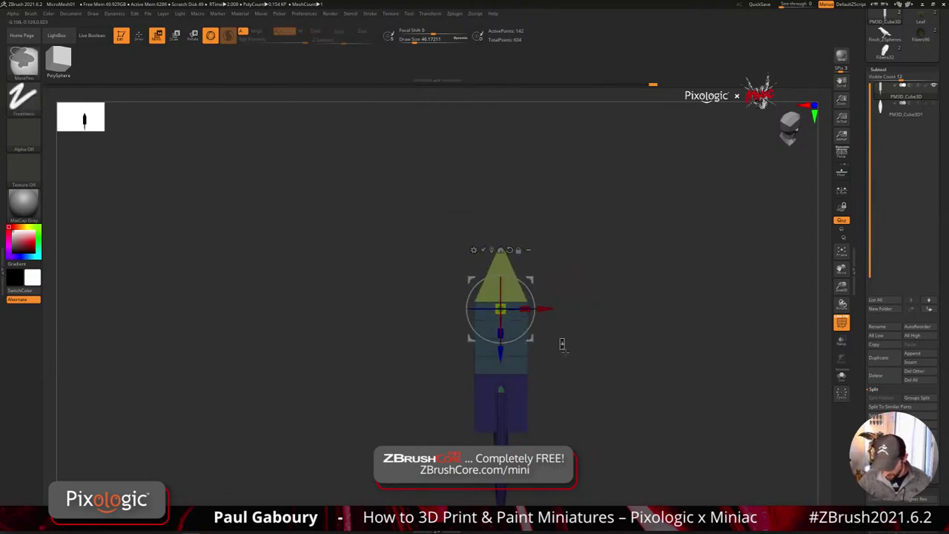
# - Isolate the lower section with the quill, merge both into one polygroup and unhide the rest of the mesh
pyautogui.press('q')
pyautogui.moveTo(565, 383); pyautogui.dragTo(564, 357, button='right')
pyautogui.moveTo(565, 357)
pyautogui.keyDown('ctrl'); pyautogui.mouseDown(button='right')
pyautogui.moveTo(511, 371)
pyautogui.moveTo(493, 362)
pyautogui.moveTo(515, 364)
pyautogui.mouseUp(button='right'); pyautogui.keyUp('ctrl')
pyautogui.keyDown('ctrl'); pyautogui.keyDown('shift'); pyautogui.click(509, 360); pyautogui.keyUp('shift'); pyautogui.keyUp('ctrl')
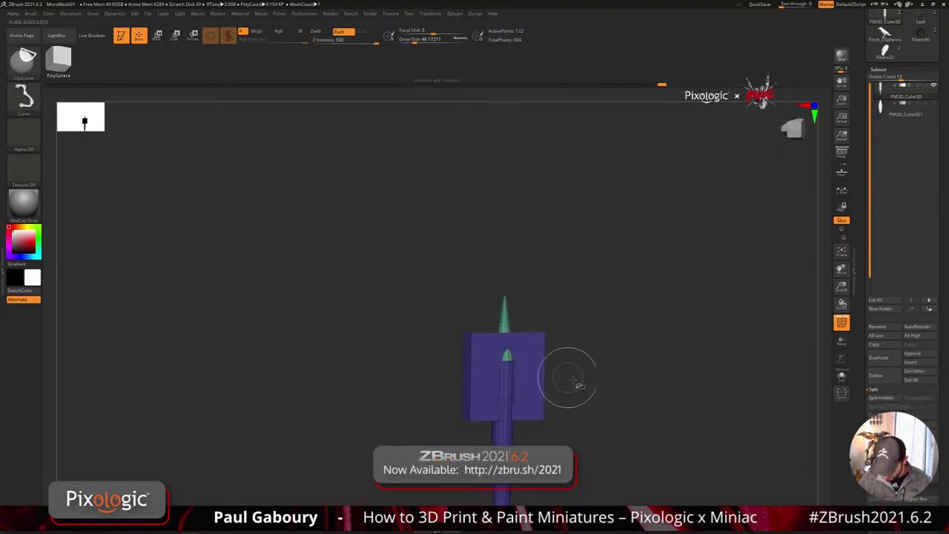
pyautogui.keyDown('ctrl'); pyautogui.keyDown('shift'); pyautogui.click(606, 399); pyautogui.keyUp('shift'); pyautogui.keyUp('ctrl')
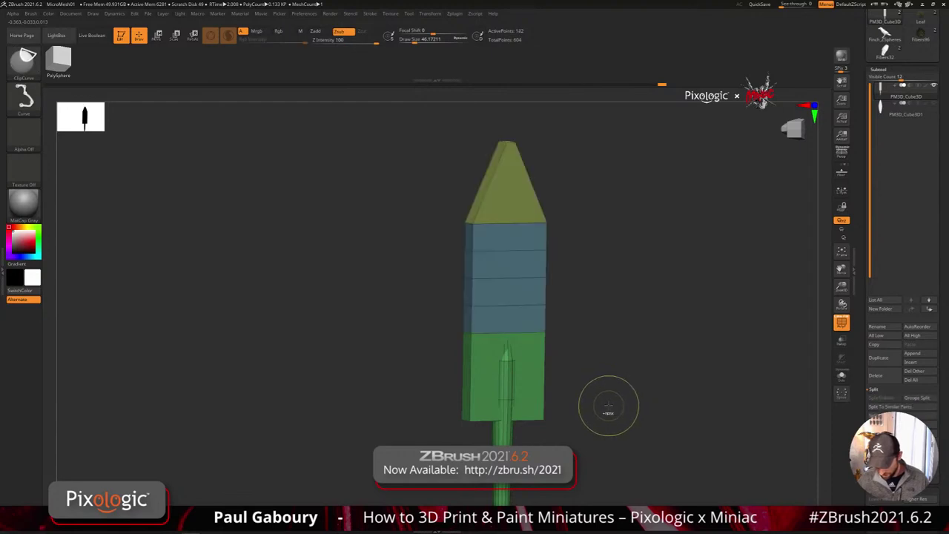
# - Face the three-section block feather straight on and create a new InsertMesh brush from it
pyautogui.moveTo(580, 400); pyautogui.dragTo(574, 375)
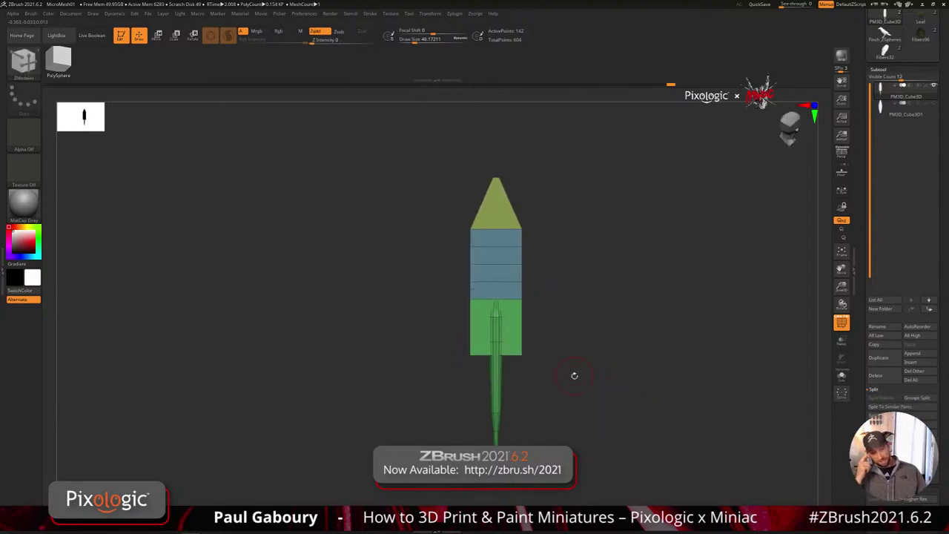
pyautogui.moveTo(574, 375); pyautogui.dragTo(593, 379)
pyautogui.press('b')
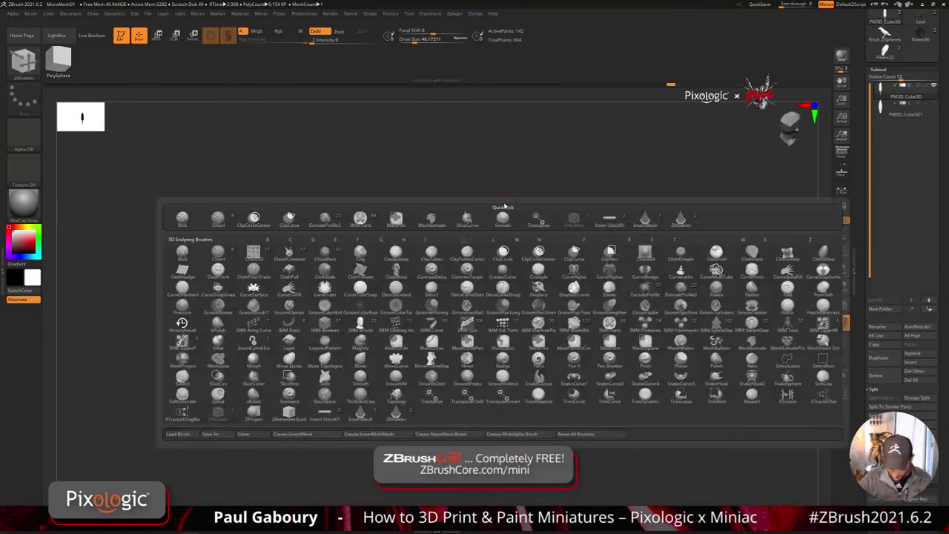
pyautogui.click(319, 435)
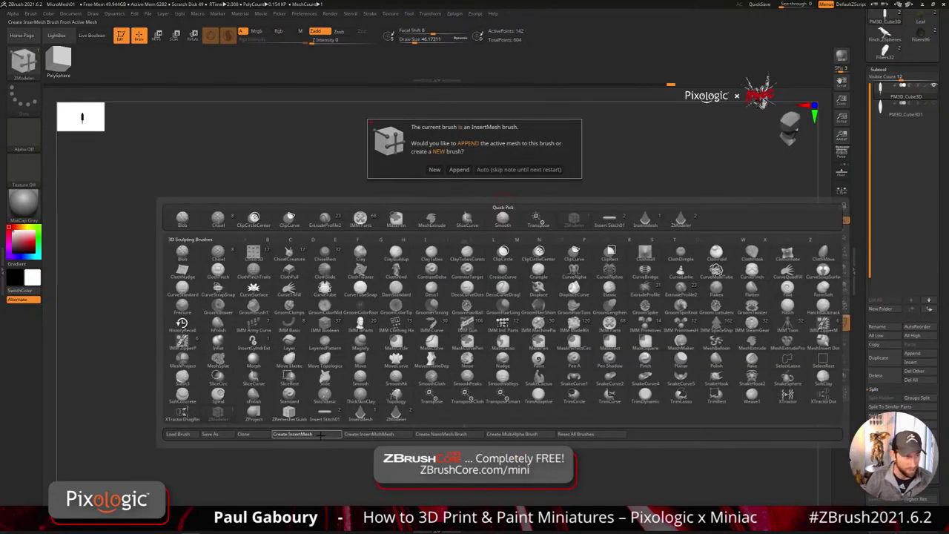
pyautogui.click(434, 170)
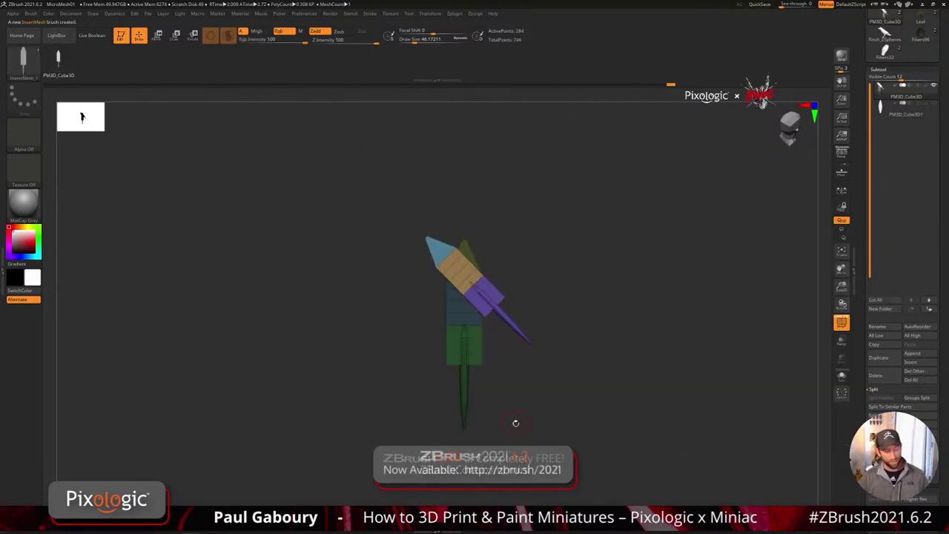
# - Undo the last feather insertion, turn on Curve Mode for the InsertMesh brush and draw a long S-curved strip beside the block feather
pyautogui.hotkey('ctrl', 'z')
pyautogui.click(369, 13)
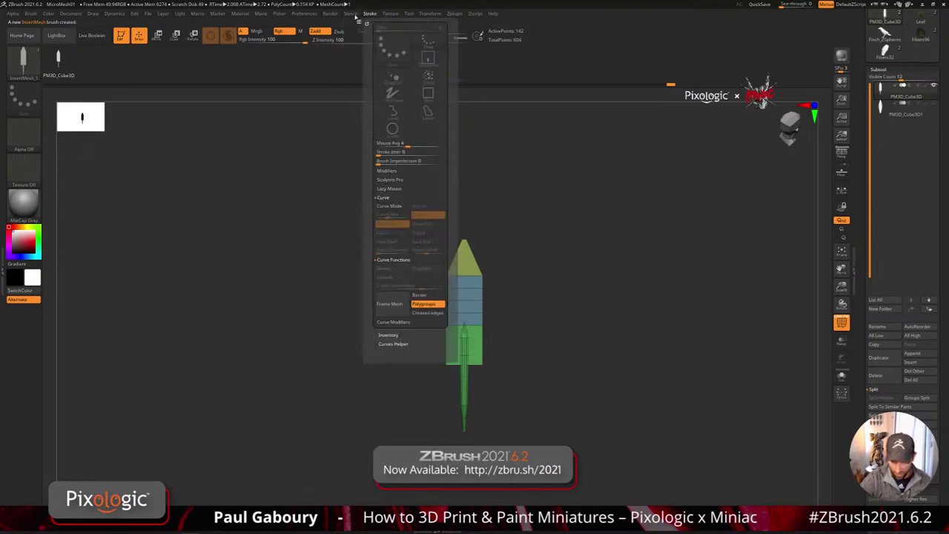
pyautogui.click(392, 206)
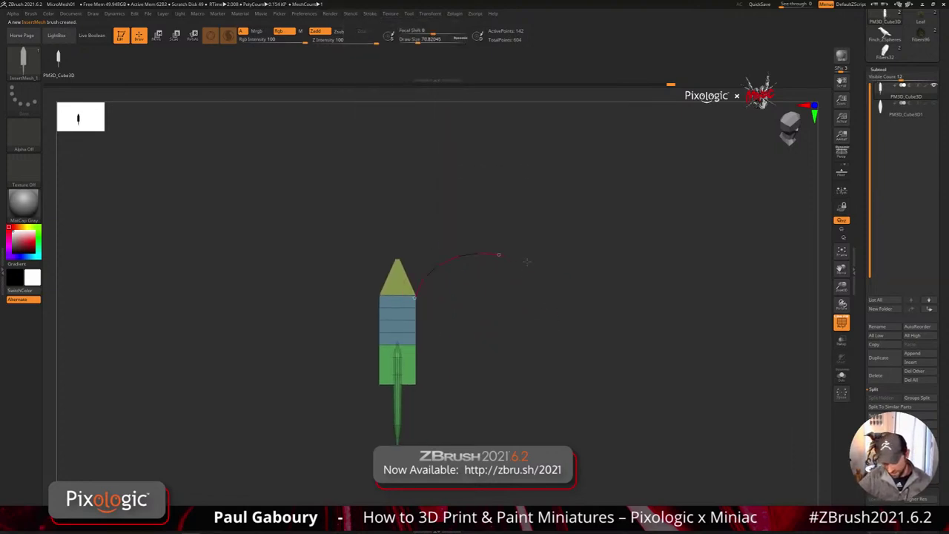
pyautogui.moveTo(527, 261); pyautogui.dragTo(702, 169)
# - Pull the ends and middle of the curve to bend the feather strip into a hook shape
pyautogui.moveTo(416, 297); pyautogui.dragTo(476, 384)
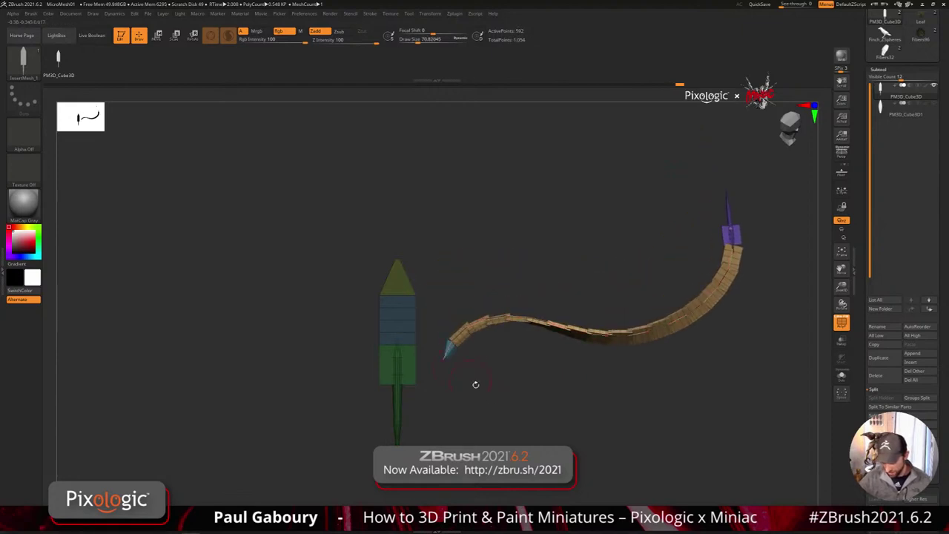
pyautogui.moveTo(701, 304); pyautogui.dragTo(575, 287)
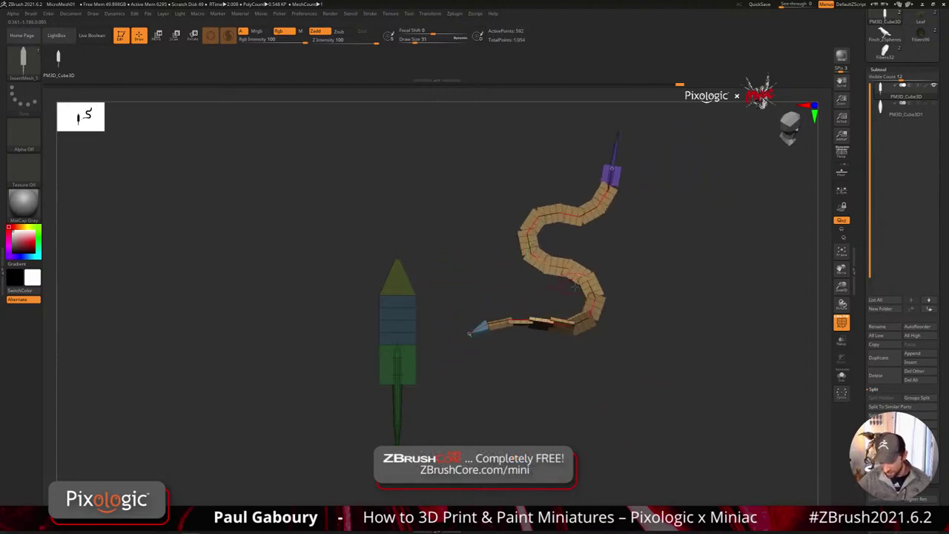
pyautogui.click(597, 412)
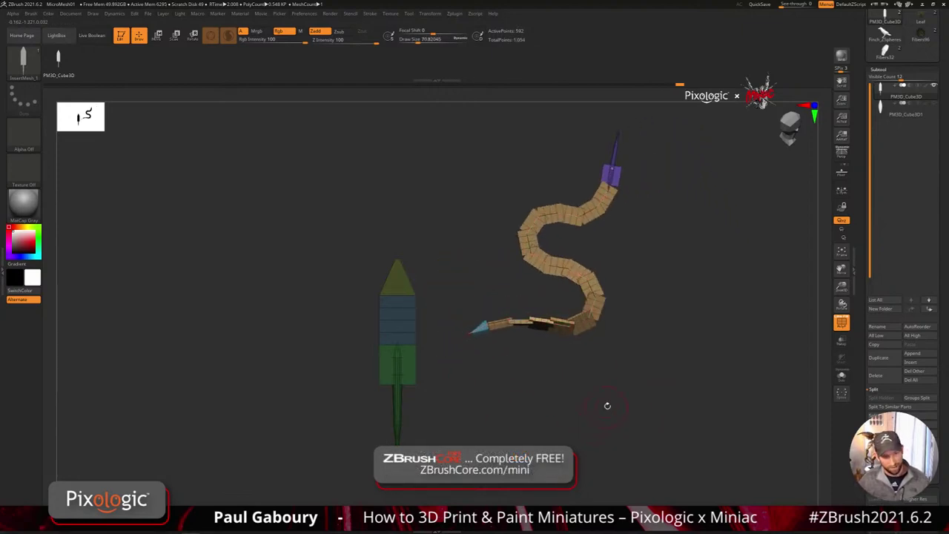
pyautogui.keyDown('alt'); pyautogui.moveTo(608, 405); pyautogui.dragTo(593, 402); pyautogui.keyUp('alt')
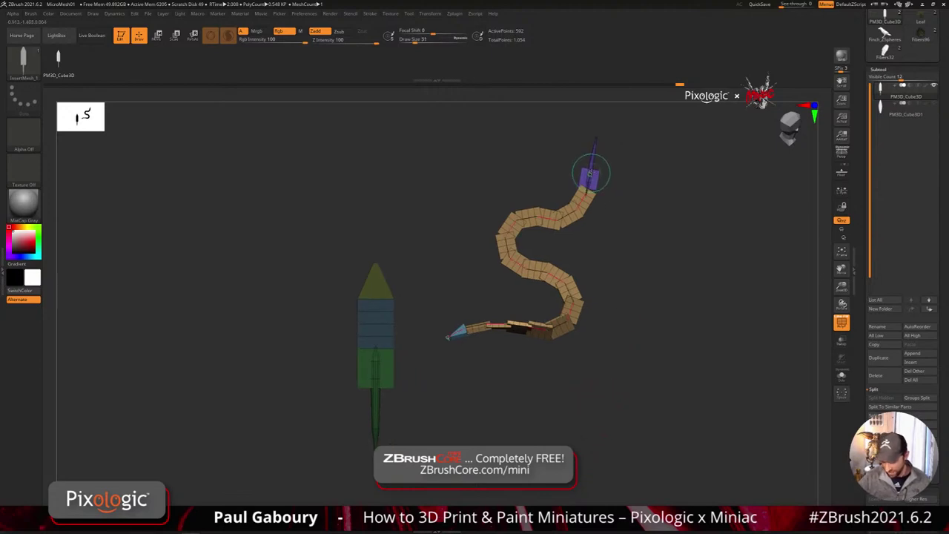
pyautogui.moveTo(590, 171); pyautogui.dragTo(614, 397)
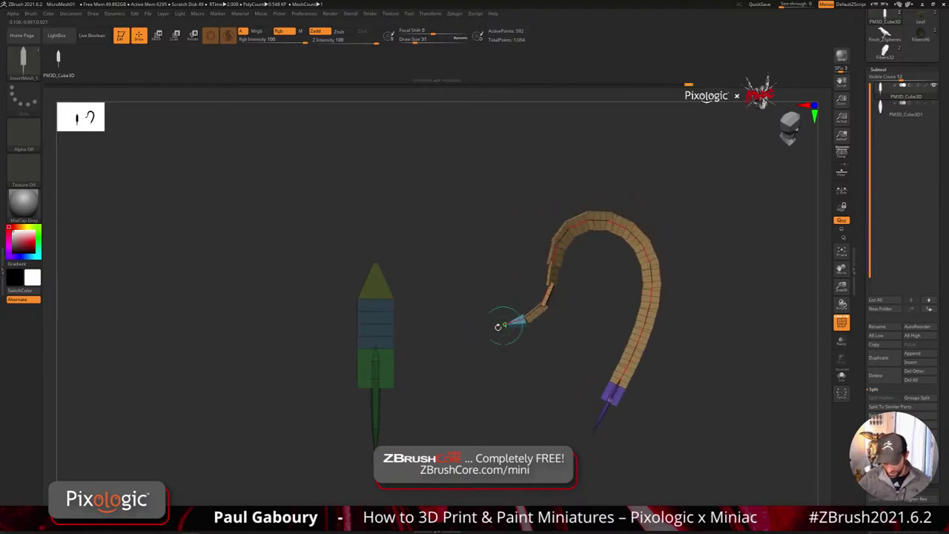
pyautogui.click(497, 345)
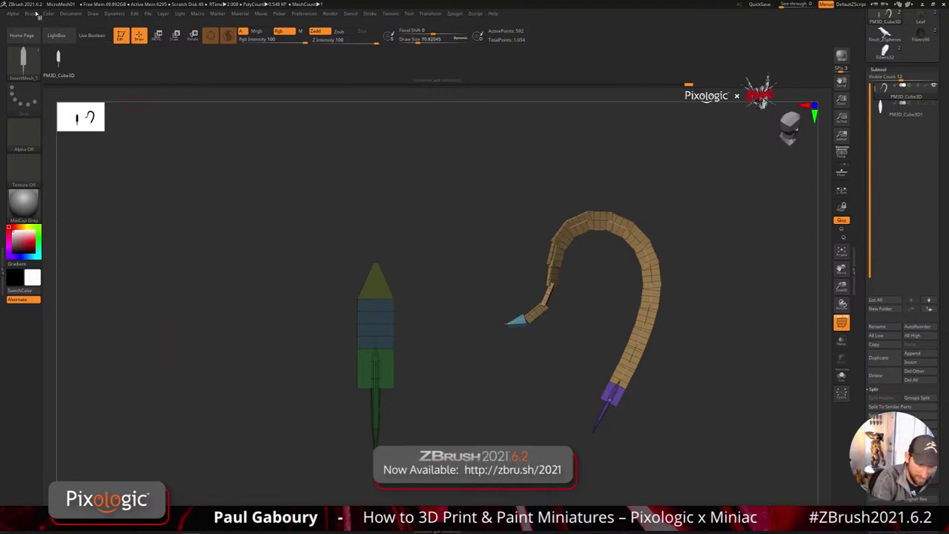
# - Enable Weld Points in the InsertMesh brush's modifiers and move the curve's end to rebuild the feather strip
pyautogui.click(32, 13)
pyautogui.click(103, 55)
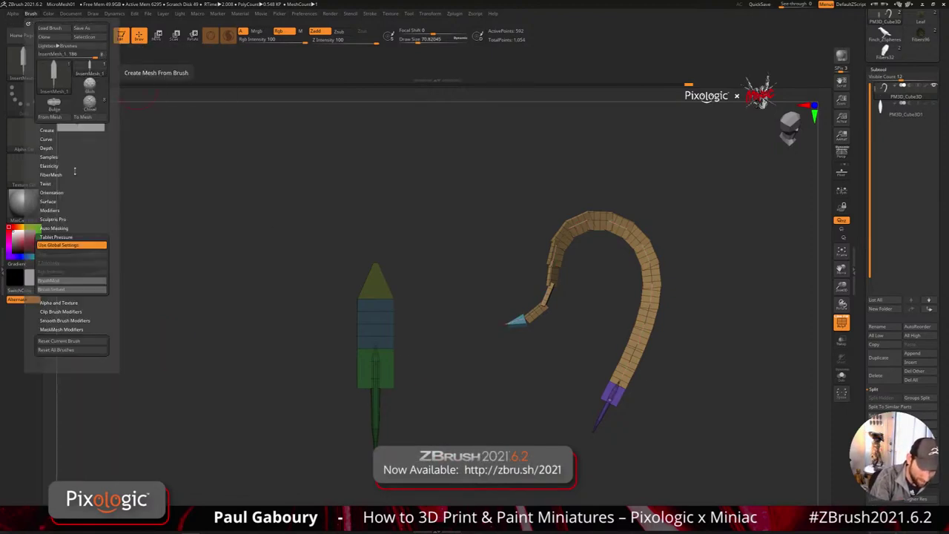
pyautogui.click(52, 209)
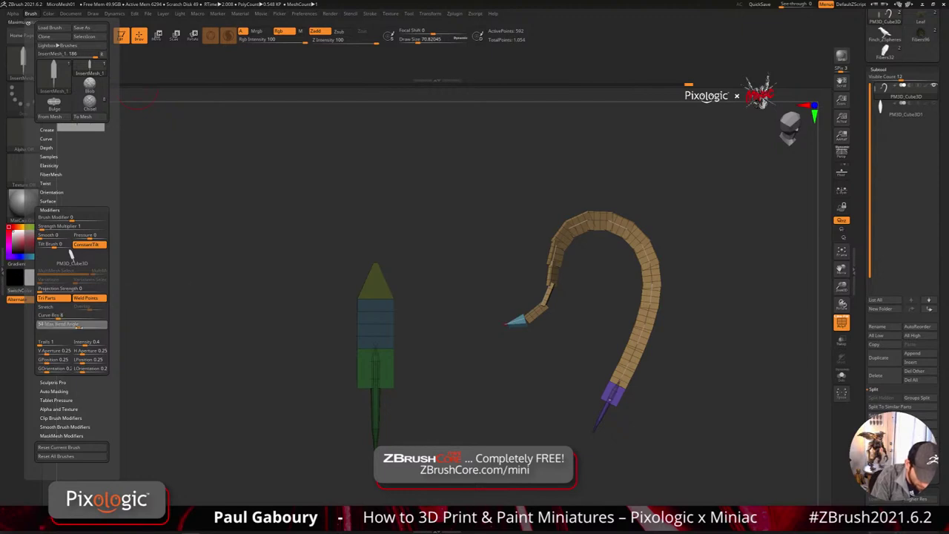
pyautogui.moveTo(614, 412); pyautogui.dragTo(640, 374)
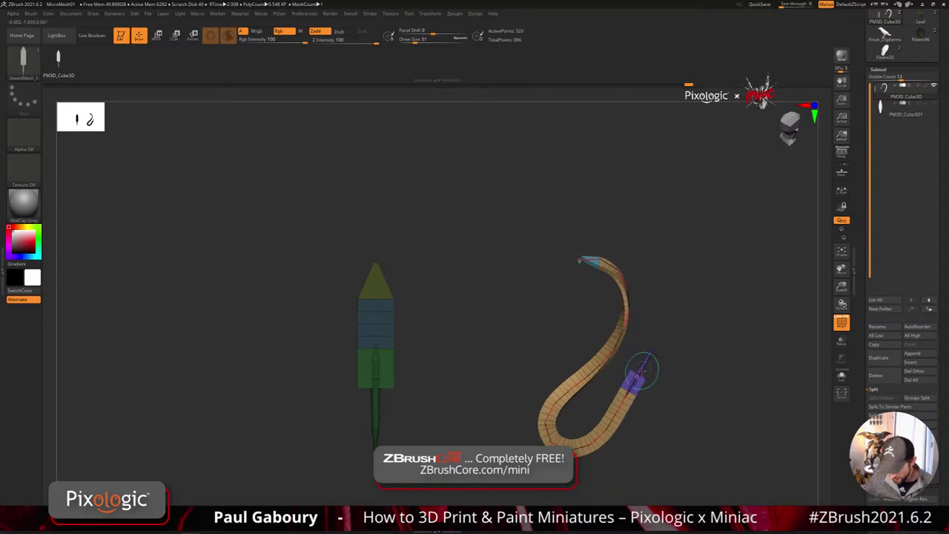
# - Draw two short curved strips from the block feather's side and smooth the mesh with Dynamic Subdivision
pyautogui.moveTo(389, 340)
pyautogui.mouseDown()
pyautogui.moveTo(459, 310)
pyautogui.moveTo(460, 266)
pyautogui.mouseUp()
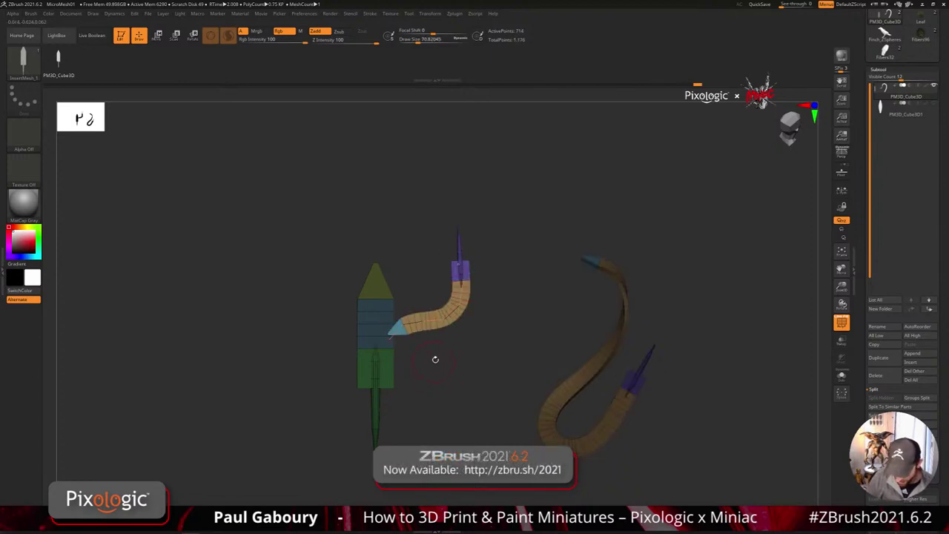
pyautogui.moveTo(446, 443); pyautogui.dragTo(519, 433)
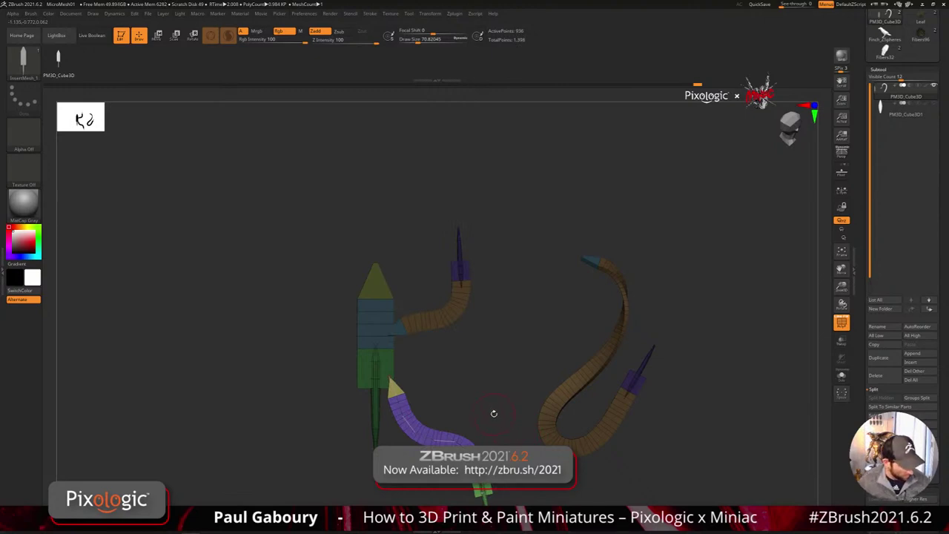
pyautogui.press('d')
pyautogui.keyDown('alt'); pyautogui.moveTo(496, 417); pyautogui.dragTo(488, 367); pyautogui.keyUp('alt')
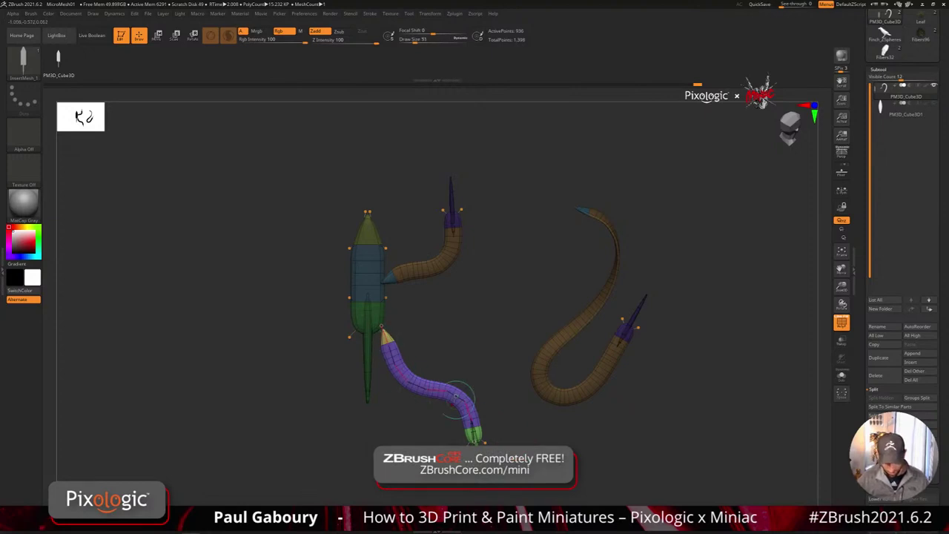
# - Undo the added strips and curve edits back to the first S-curved strip
pyautogui.hotkey('ctrl', 'z')
pyautogui.hotkey('ctrl', 'z')
pyautogui.hotkey('ctrl', 'z')
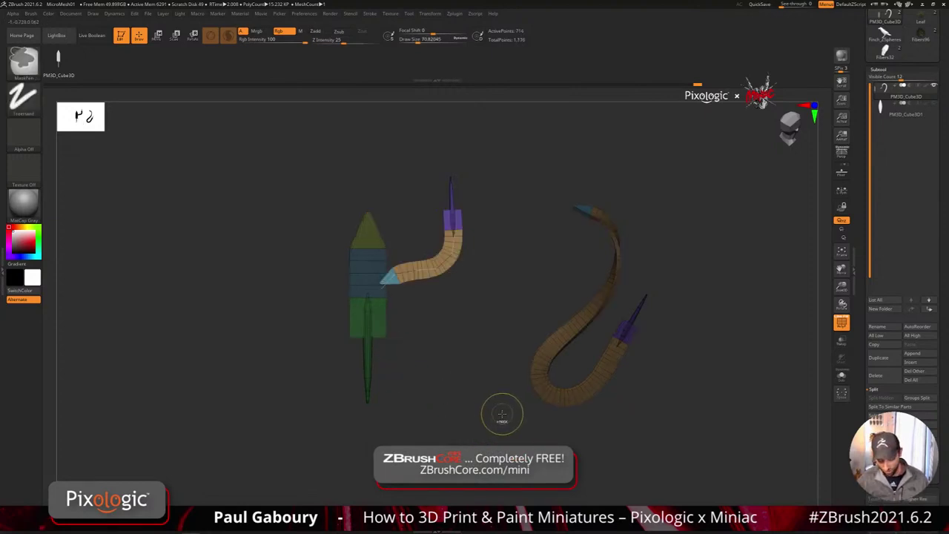
pyautogui.hotkey('ctrl', 'z')
pyautogui.hotkey('ctrl', 'z')
pyautogui.hotkey('ctrl', 'z')
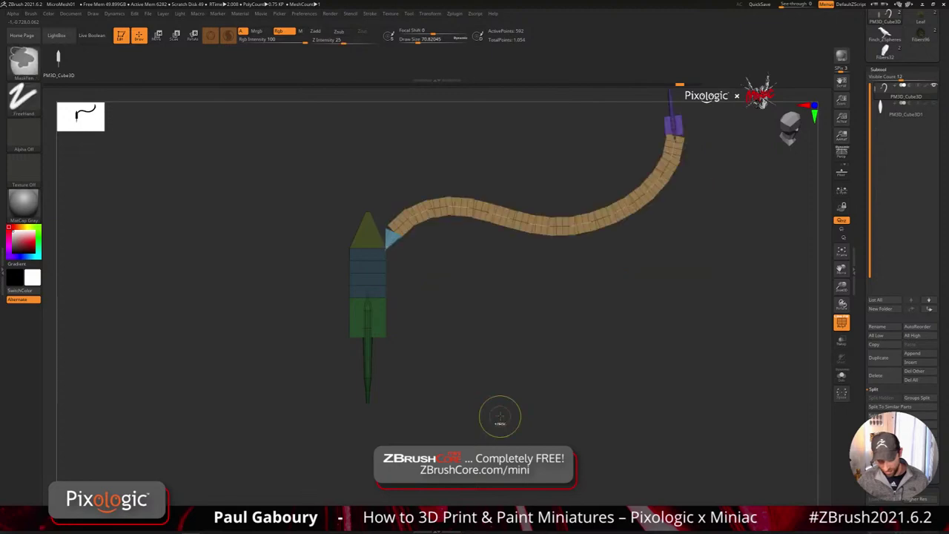
# - Draw a long, nearly straight strip from the block feather's lower section and apply the Size curve modifier to taper it
pyautogui.moveTo(507, 319); pyautogui.dragTo(714, 292)
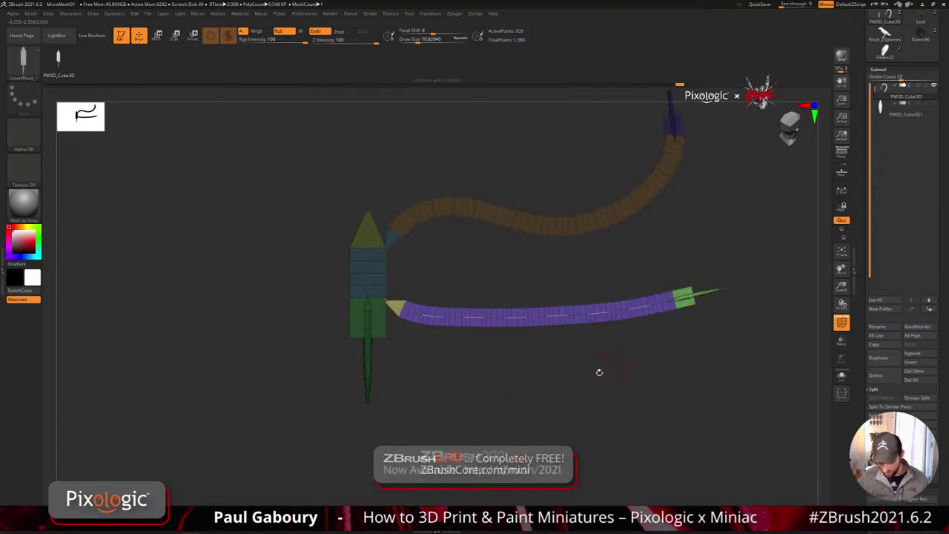
pyautogui.click(647, 348)
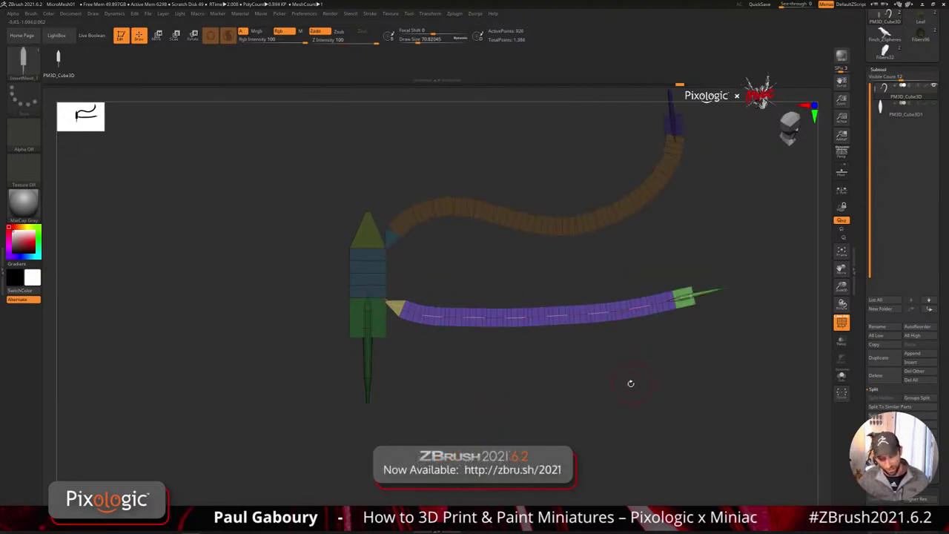
pyautogui.click(371, 14)
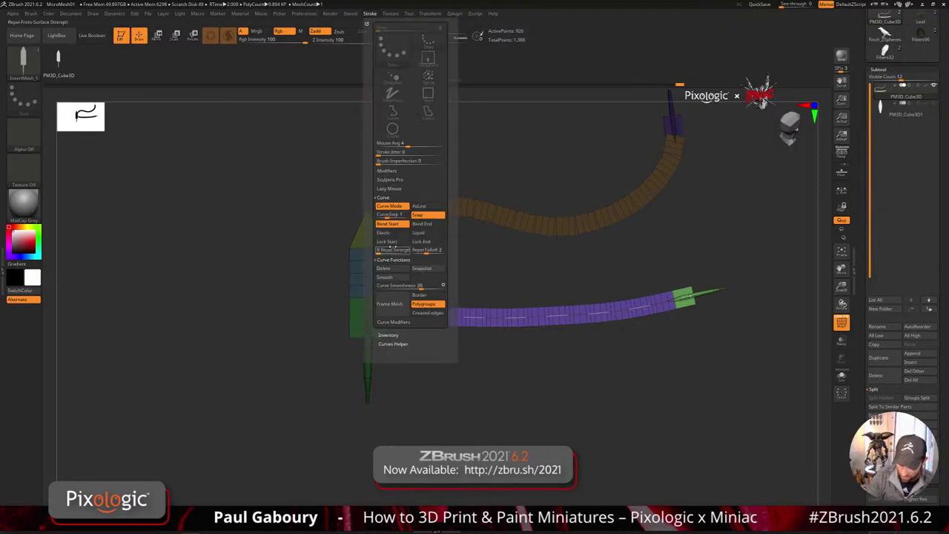
pyautogui.click(393, 259)
pyautogui.click(391, 198)
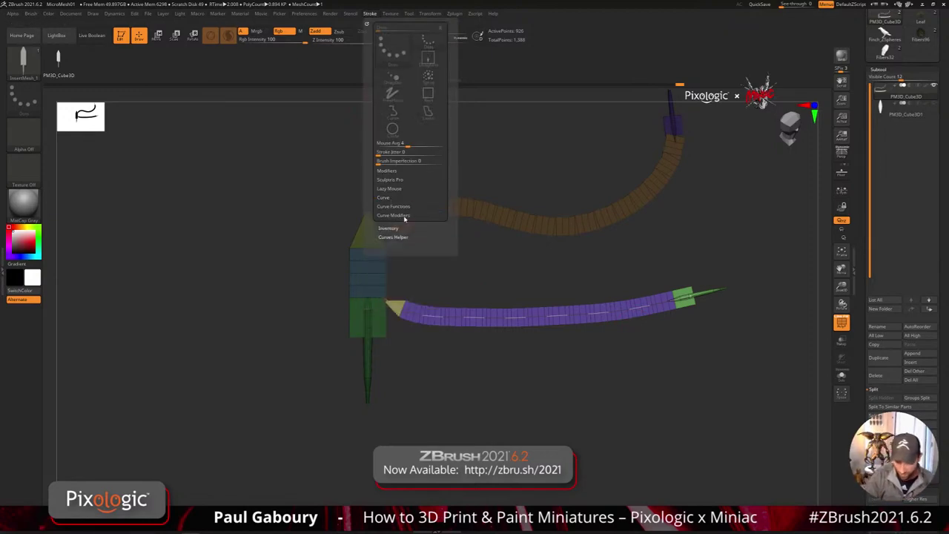
pyautogui.click(404, 216)
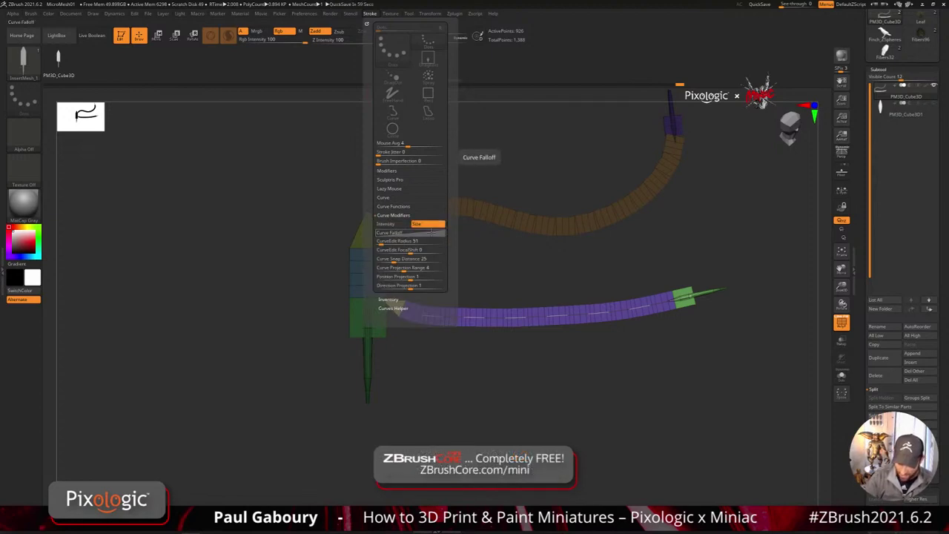
pyautogui.click(433, 229)
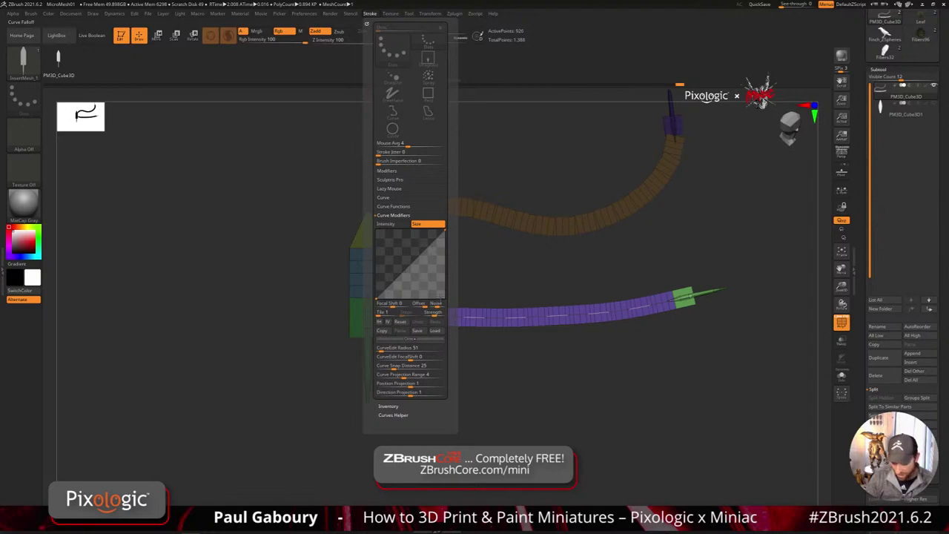
pyautogui.click(693, 296)
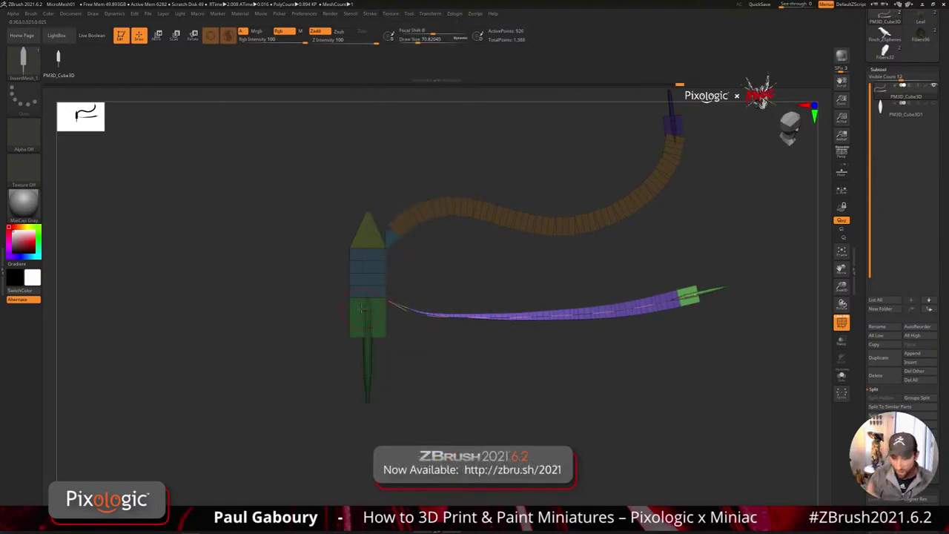
# - Reshape the Curve Falloff so strips taper at the start and swell mid-length, and draw another strip above the tapered one
pyautogui.click(370, 15)
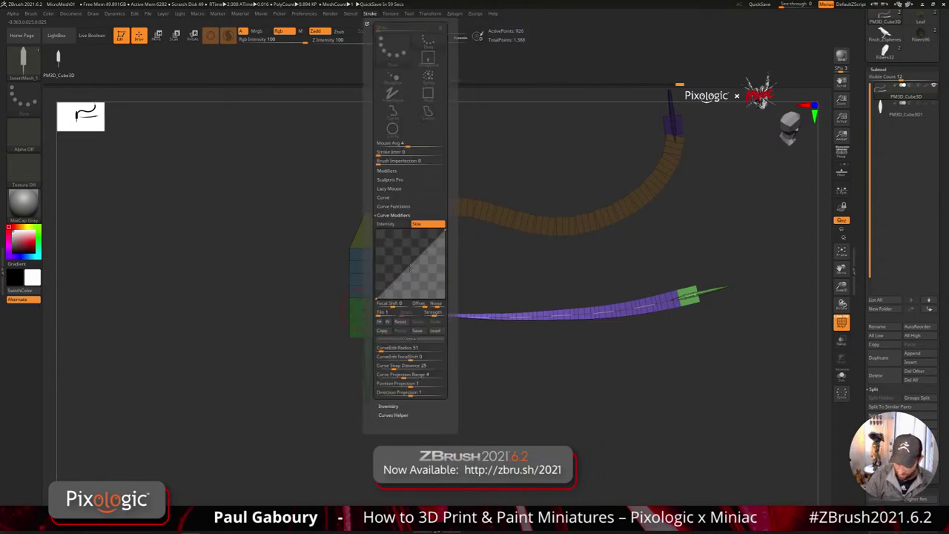
pyautogui.moveTo(410, 269); pyautogui.dragTo(447, 243)
pyautogui.click(595, 314)
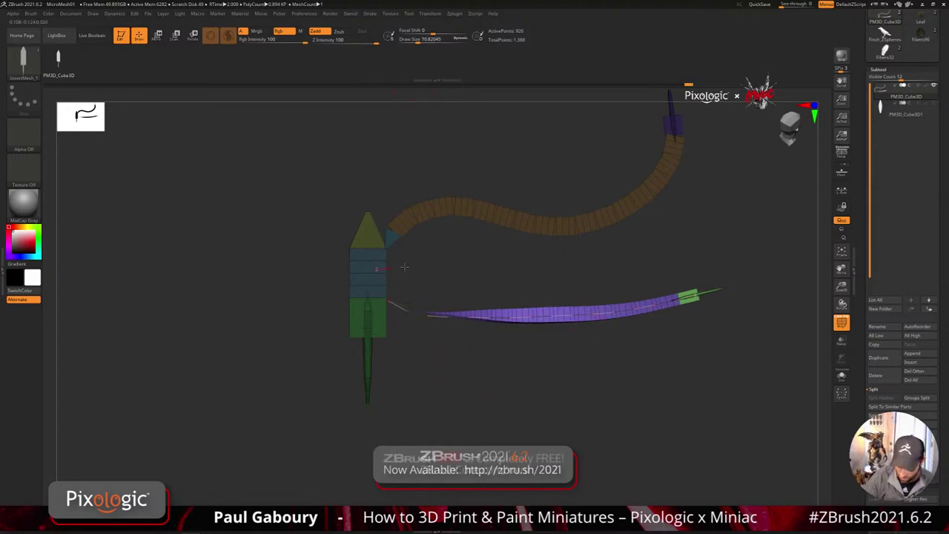
pyautogui.moveTo(376, 268); pyautogui.dragTo(688, 246)
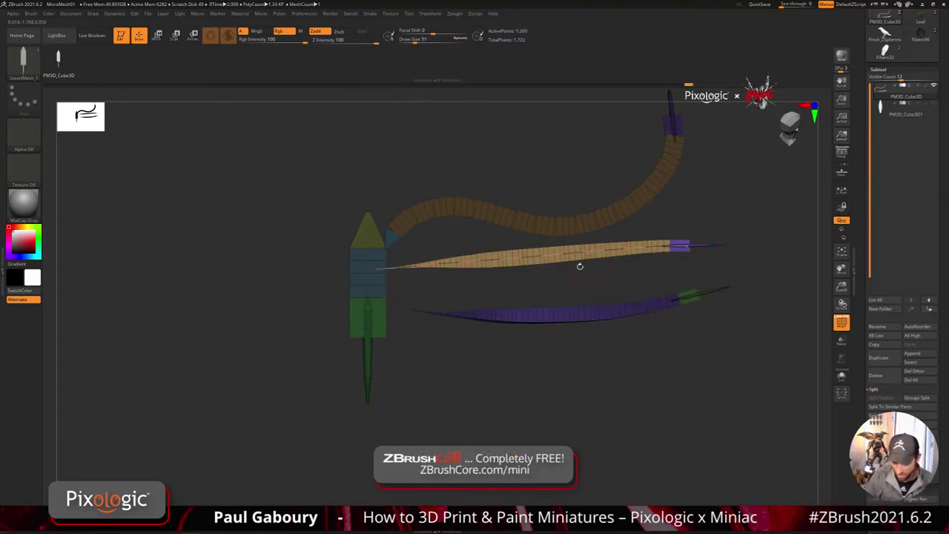
# - Lower the far end of the Curve Falloff, broaden its peak into a plateau and update the upper strip
pyautogui.click(370, 14)
pyautogui.moveTo(406, 239); pyautogui.dragTo(448, 291)
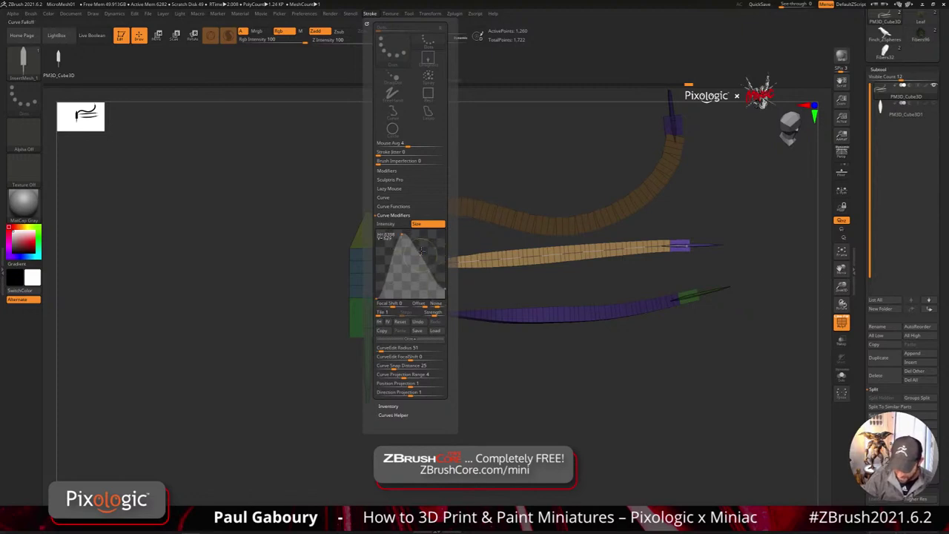
pyautogui.moveTo(422, 251)
pyautogui.mouseDown()
pyautogui.moveTo(429, 241)
pyautogui.moveTo(390, 238)
pyautogui.mouseUp()
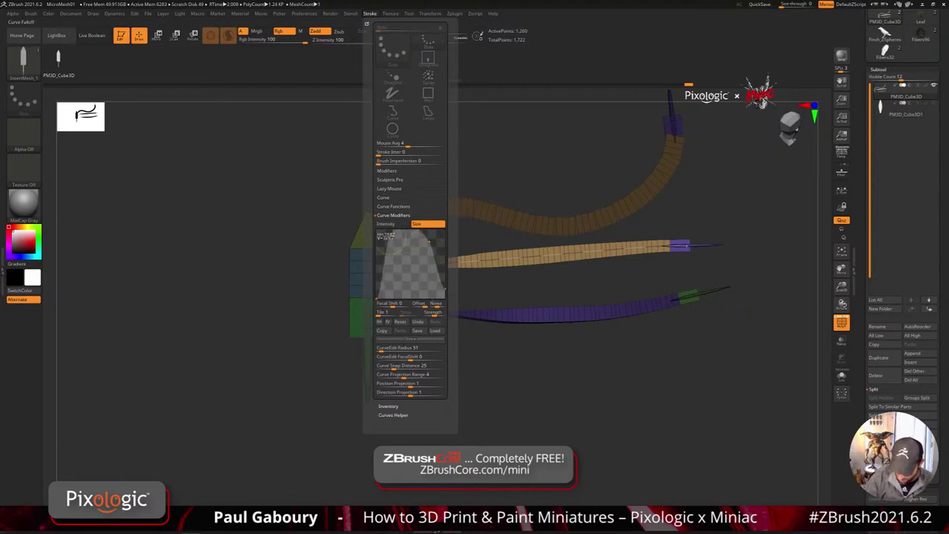
pyautogui.click(542, 255)
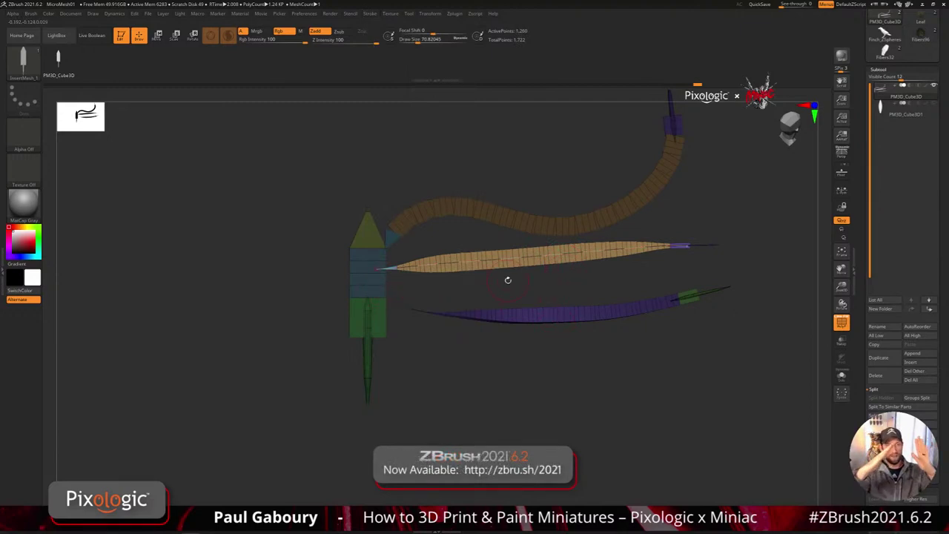
# - Refine the Curve Falloff into a narrower bell with a gradual start and apply it to the upper strip
pyautogui.click(369, 14)
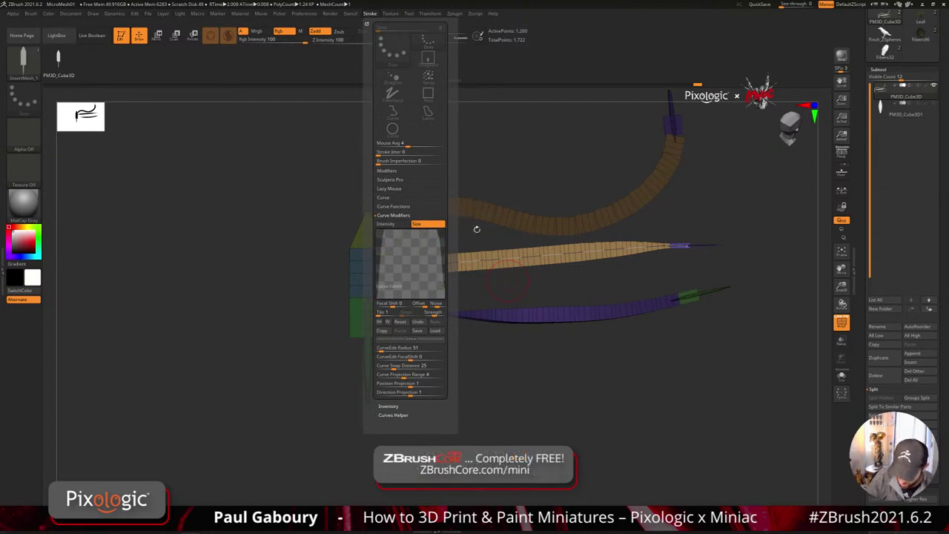
pyautogui.click(368, 14)
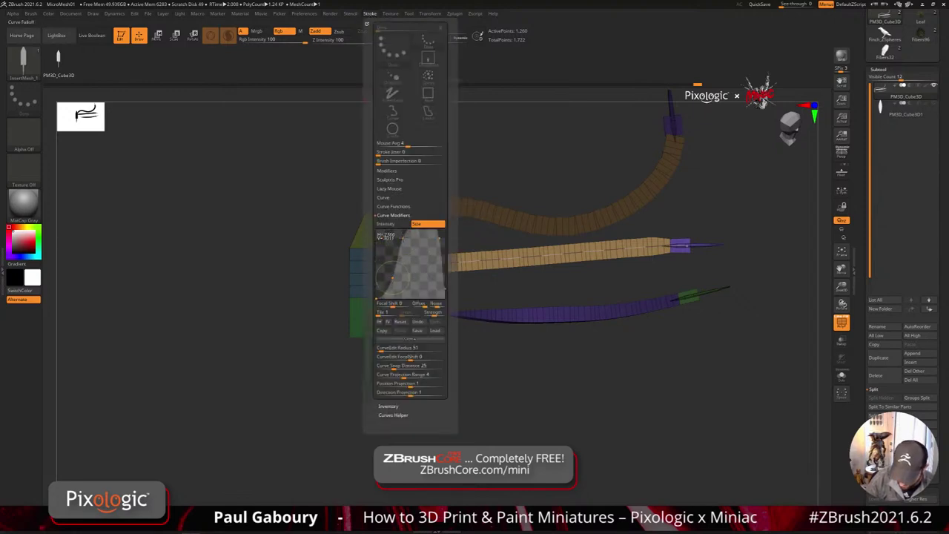
pyautogui.moveTo(440, 240); pyautogui.dragTo(423, 244)
pyautogui.click(534, 255)
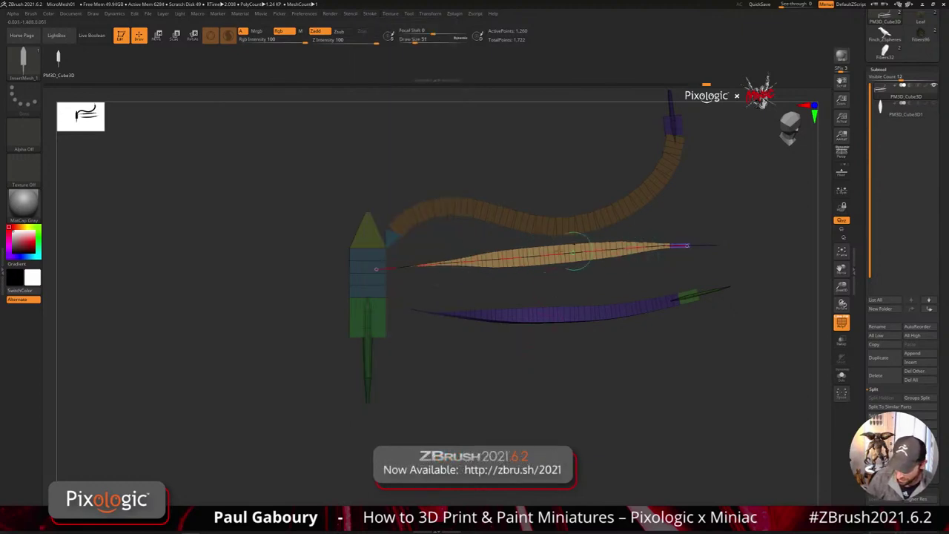
pyautogui.click(371, 13)
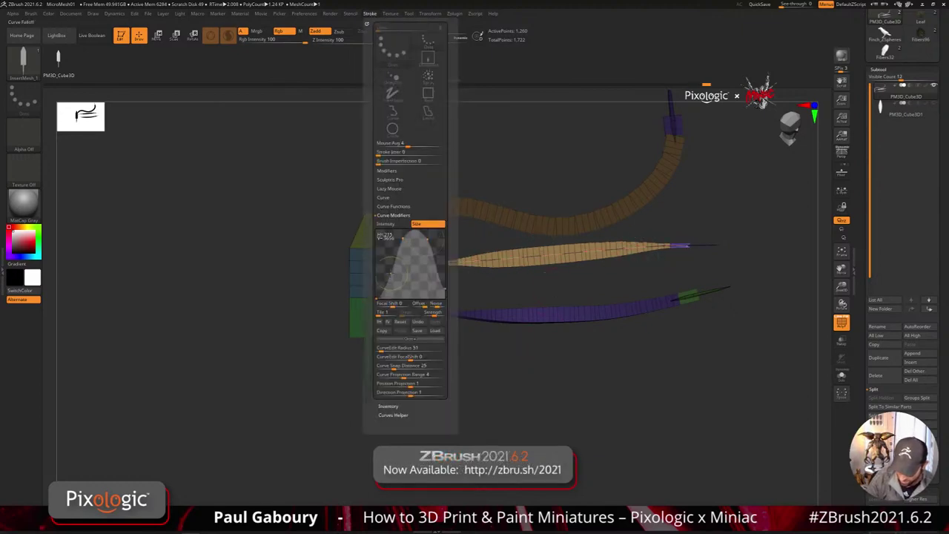
pyautogui.click(555, 254)
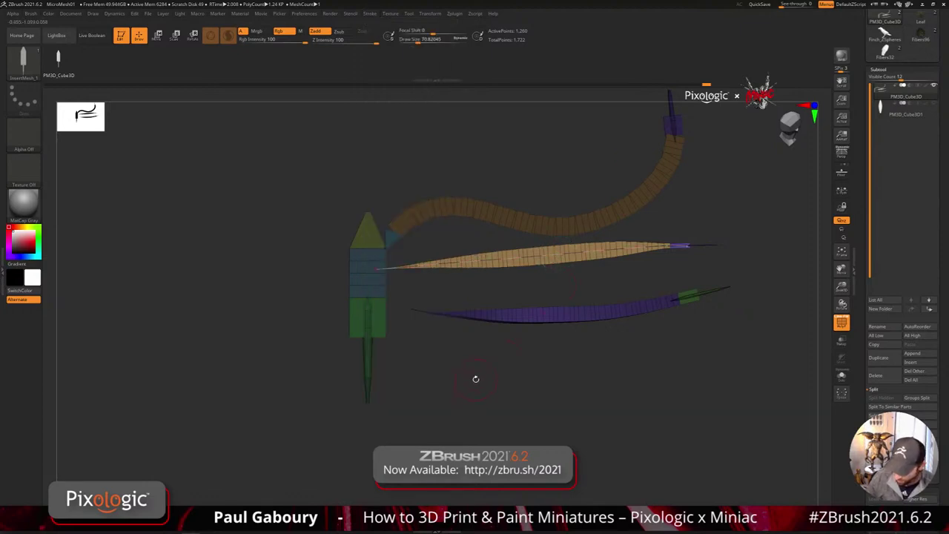
# - Draw a short curved feather below the strips and display the mesh with Dynamic Subdivision and no polyframe
pyautogui.moveTo(443, 363)
pyautogui.mouseDown()
pyautogui.moveTo(502, 365)
pyautogui.moveTo(537, 352)
pyautogui.moveTo(493, 426)
pyautogui.moveTo(478, 367)
pyautogui.moveTo(477, 387)
pyautogui.mouseUp()
pyautogui.moveTo(470, 421); pyautogui.dragTo(565, 438)
pyautogui.press('d')
pyautogui.hotkey('shift', 'f')
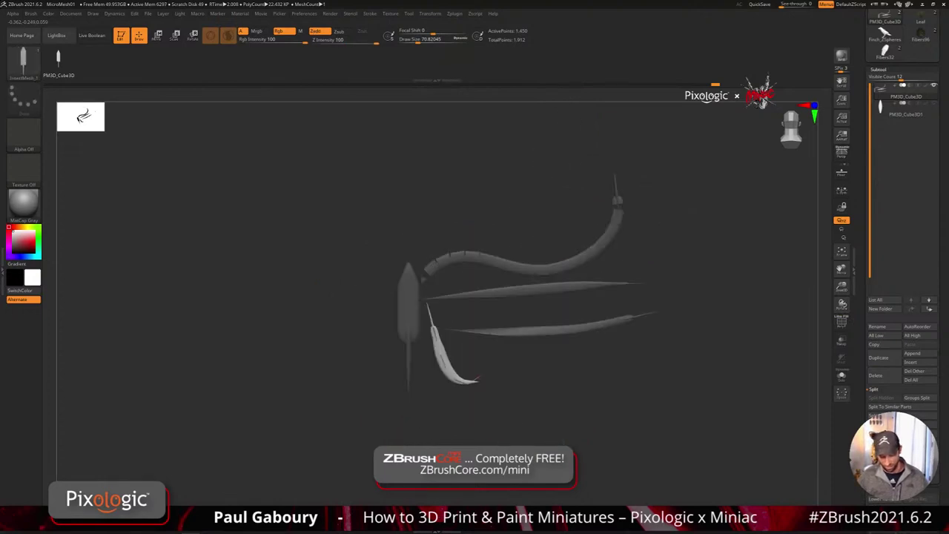
# - Load a Sphere3D primitive, convert it to a PolyMesh3D and display its polyframe
pyautogui.moveTo(477, 379); pyautogui.dragTo(403, 390)
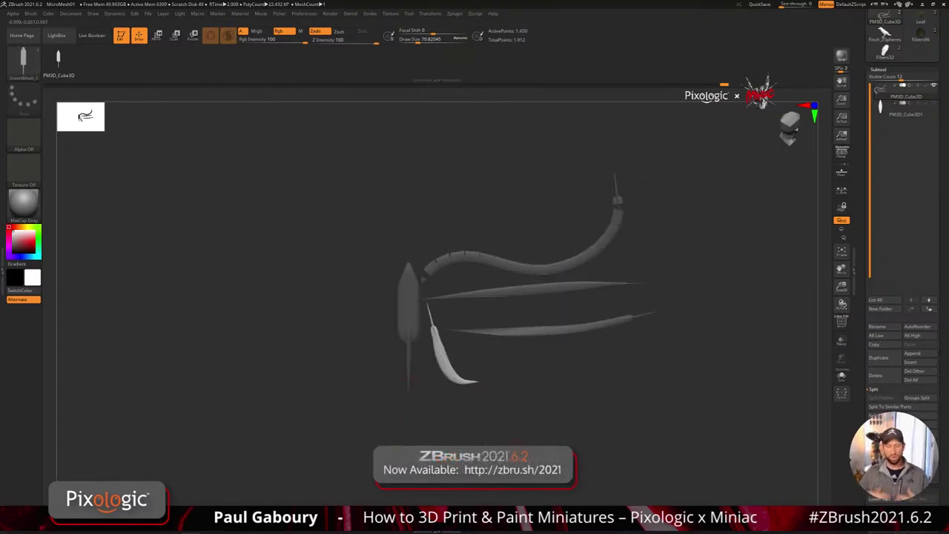
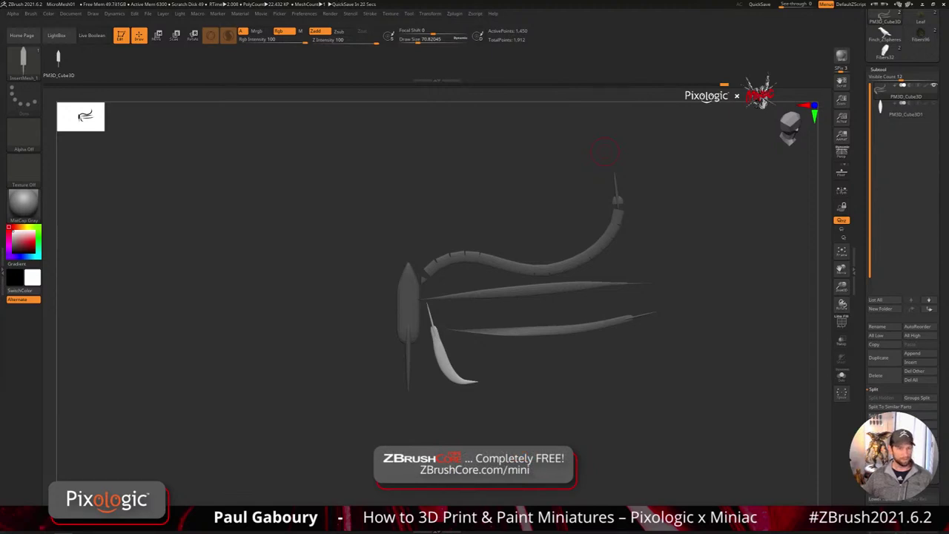
pyautogui.moveTo(861, 315); pyautogui.dragTo(864, 507)
pyautogui.click(885, 111)
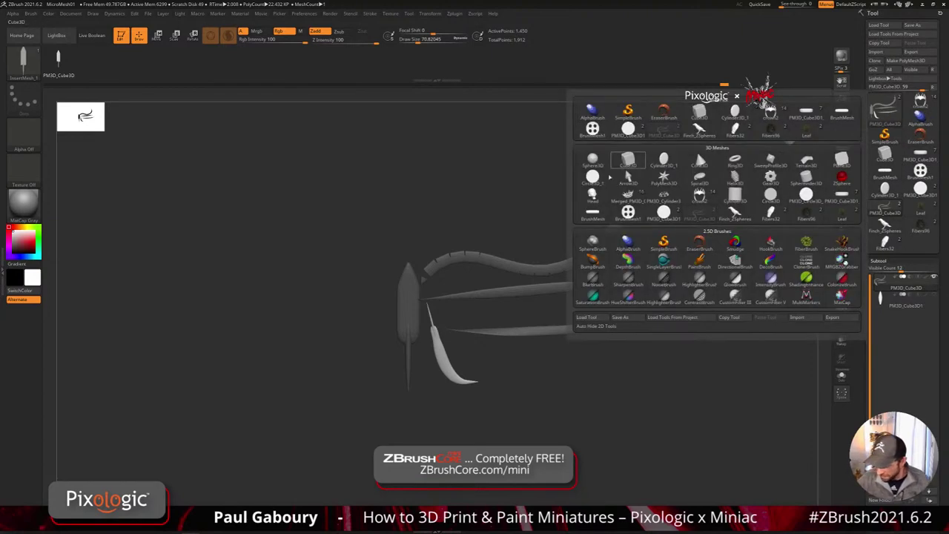
pyautogui.click(592, 159)
pyautogui.click(911, 61)
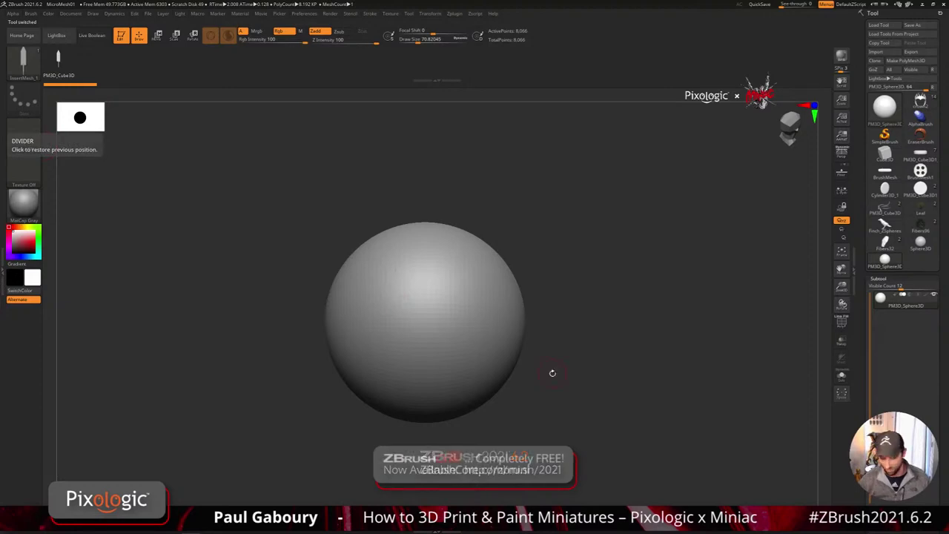
pyautogui.hotkey('shift', 'f')
pyautogui.moveTo(548, 382); pyautogui.dragTo(646, 338)
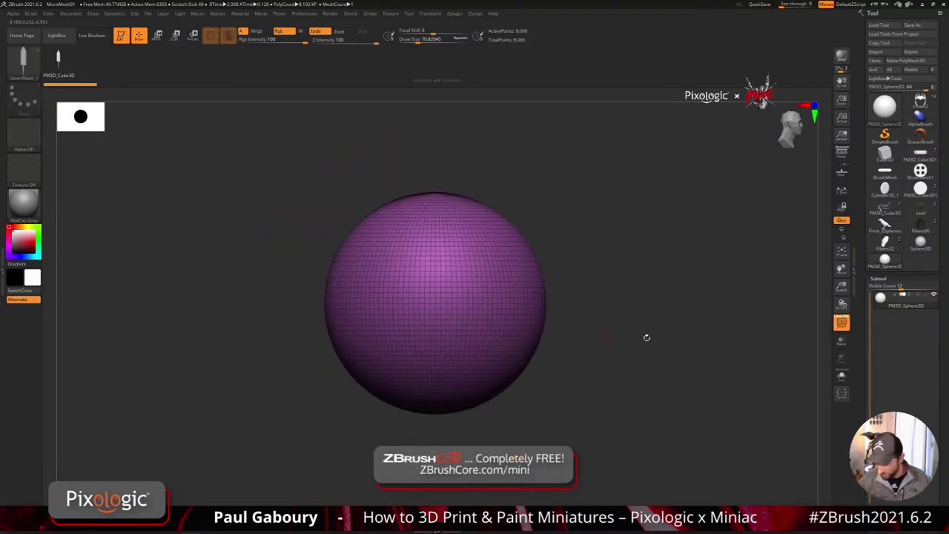
# - Preview FiberMesh fibers over the whole sphere
pyautogui.click(879, 279)
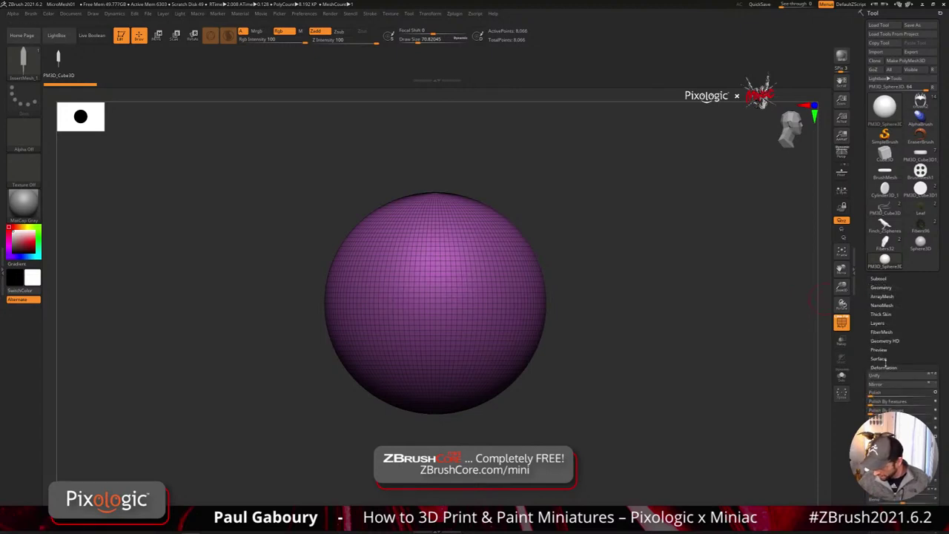
pyautogui.click(883, 366)
pyautogui.click(882, 331)
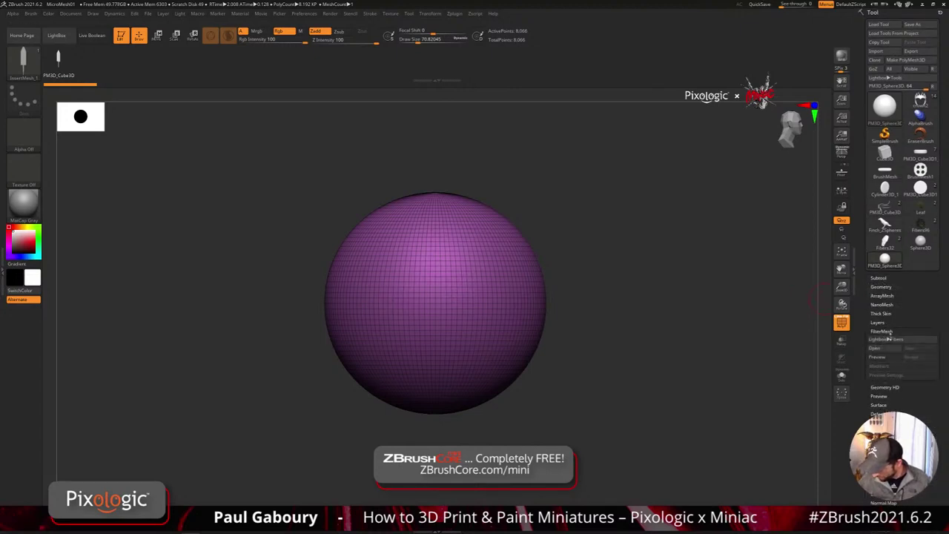
pyautogui.click(885, 356)
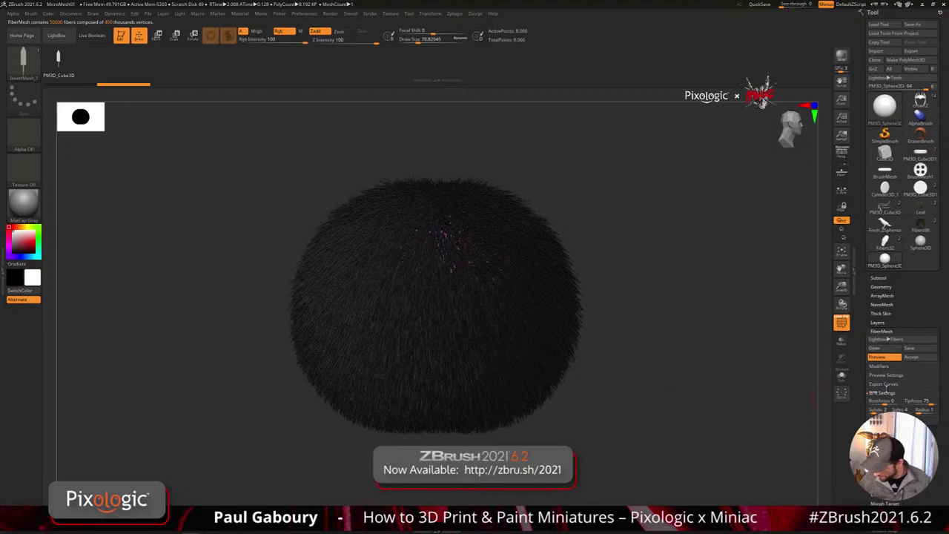
# - Reduce the FiberMesh MaxFibers to about 0.93 and widen the fibers with a Coverage of 5000
pyautogui.click(880, 365)
pyautogui.scroll(-2, 933, 367)
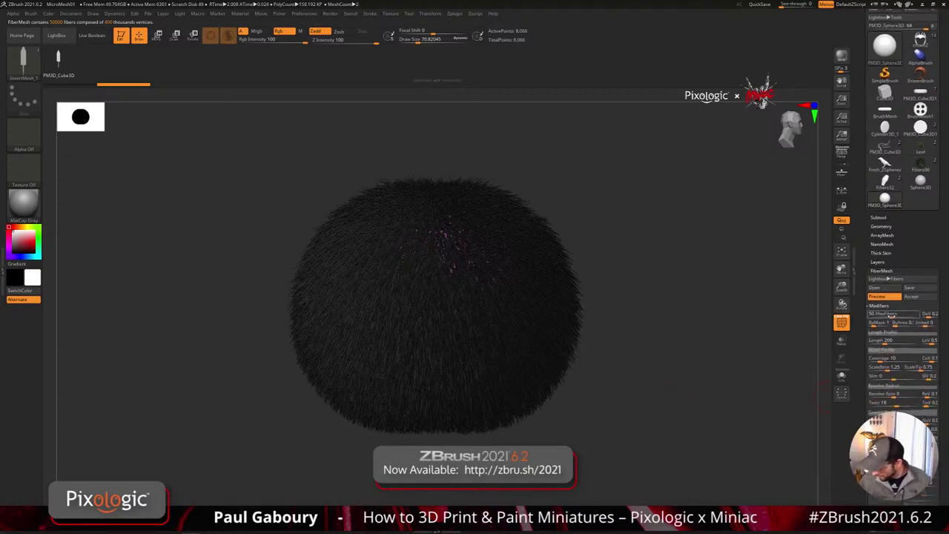
pyautogui.click(880, 315)
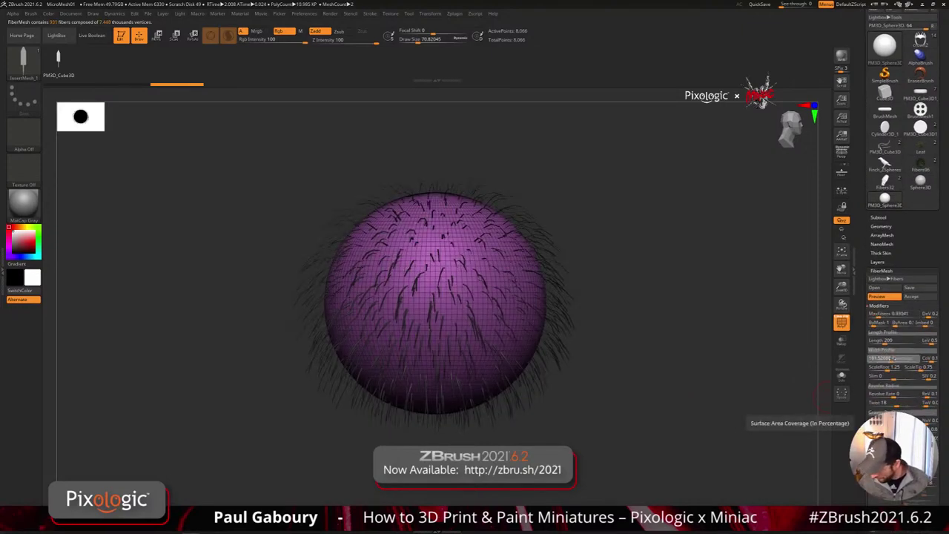
pyautogui.moveTo(883, 360); pyautogui.dragTo(921, 362)
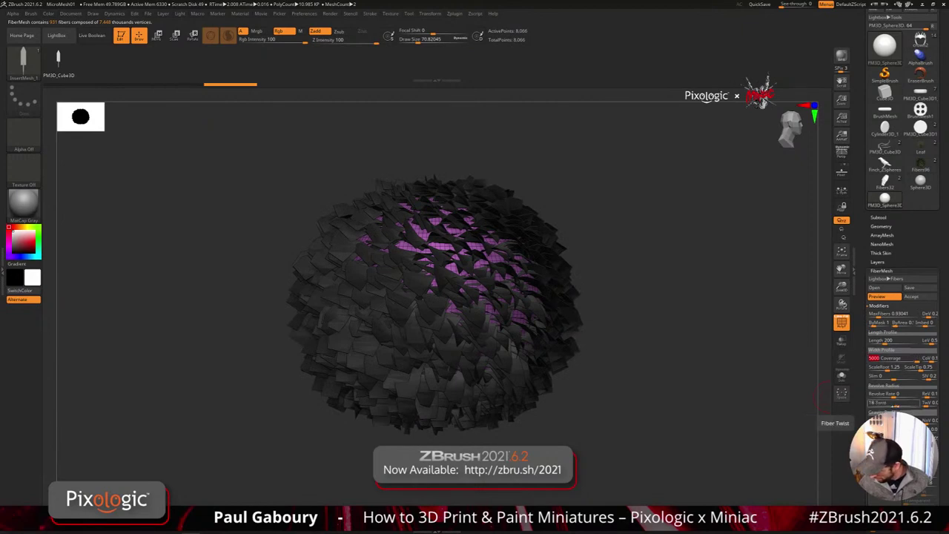
# - Set the fibers' Twist to 0 and increase their Segments to 11
pyautogui.click(892, 403)
pyautogui.write('0')
pyautogui.press('Return')
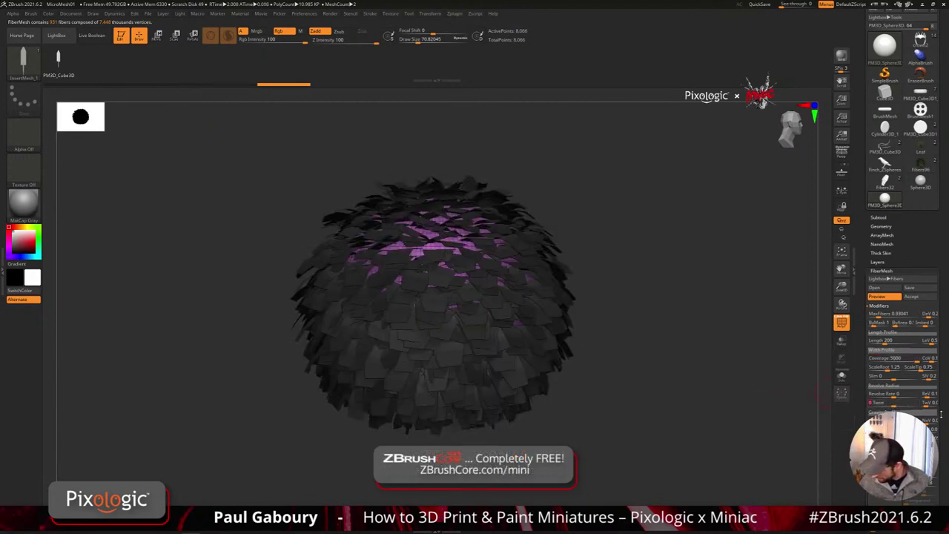
pyautogui.moveTo(941, 430); pyautogui.dragTo(942, 364)
pyautogui.click(879, 314)
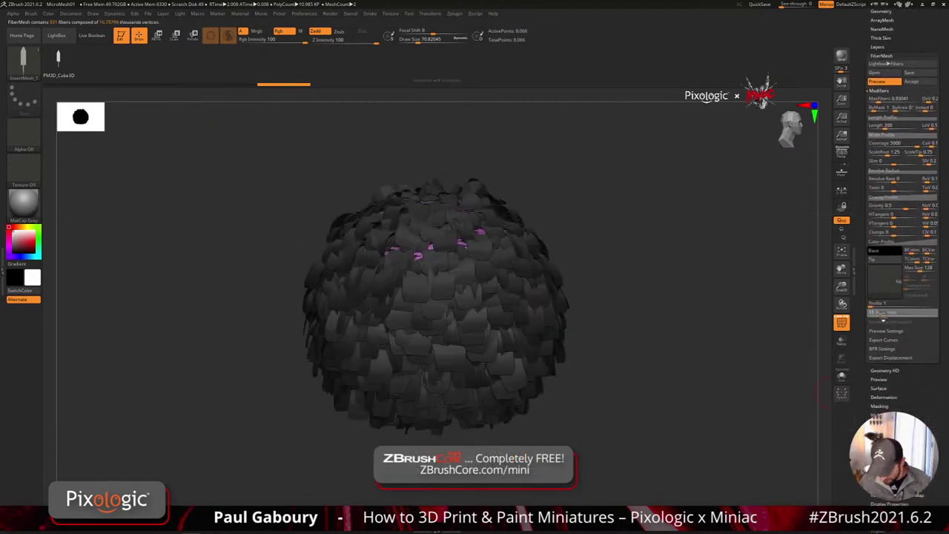
# - Lengthen the fibers to about 766 and reduce MaxFibers to about 0.26
pyautogui.scroll(3, 890, 296)
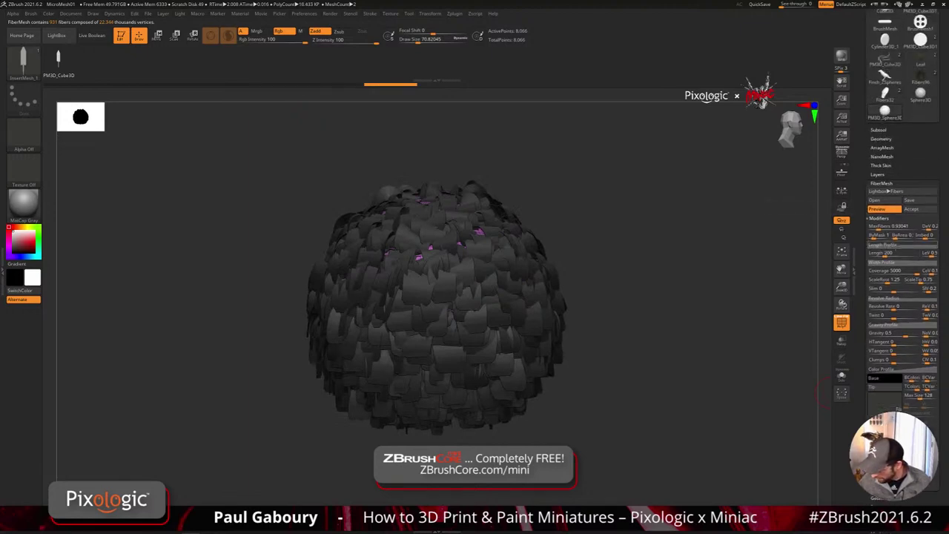
pyautogui.moveTo(887, 254); pyautogui.dragTo(899, 254)
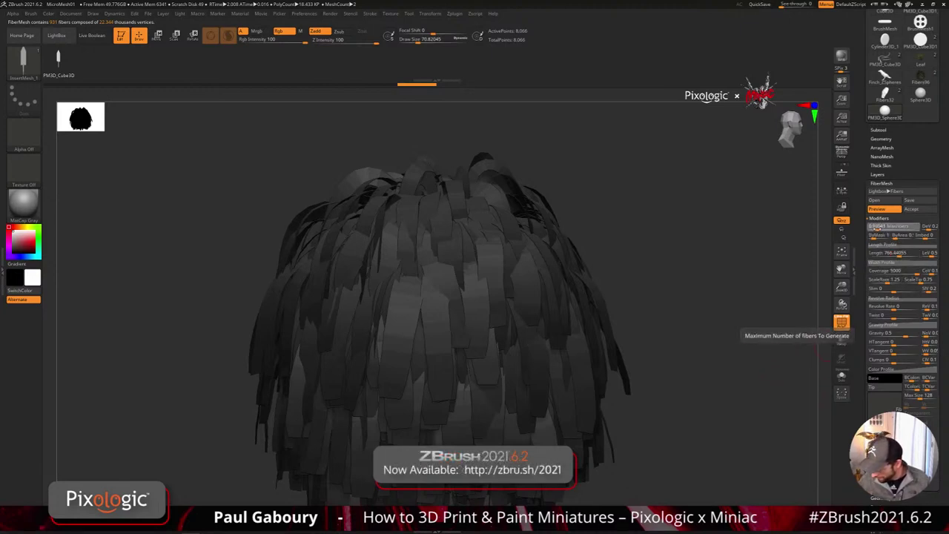
pyautogui.moveTo(879, 229); pyautogui.dragTo(876, 229)
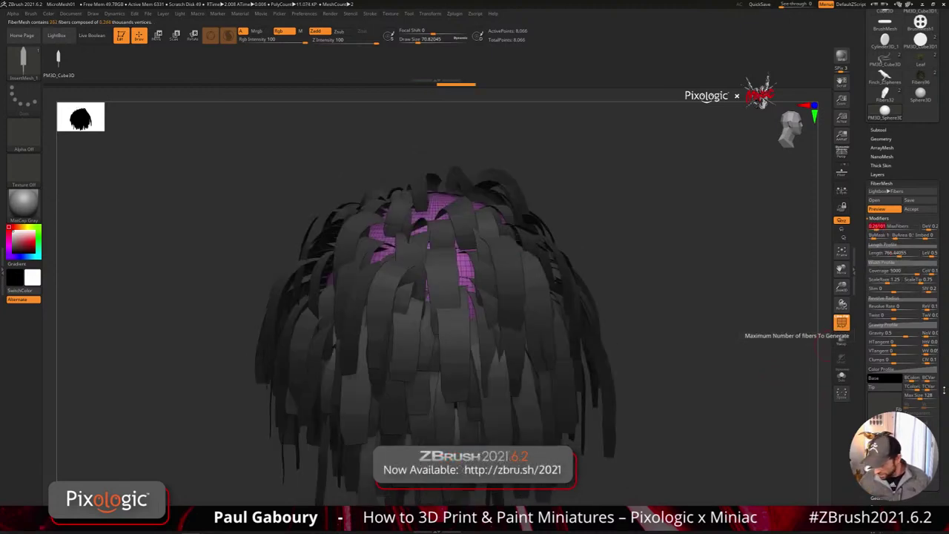
# - Import the brown feather image on a black background as the FiberMesh texture
pyautogui.scroll(-3, 884, 342)
pyautogui.click(887, 332)
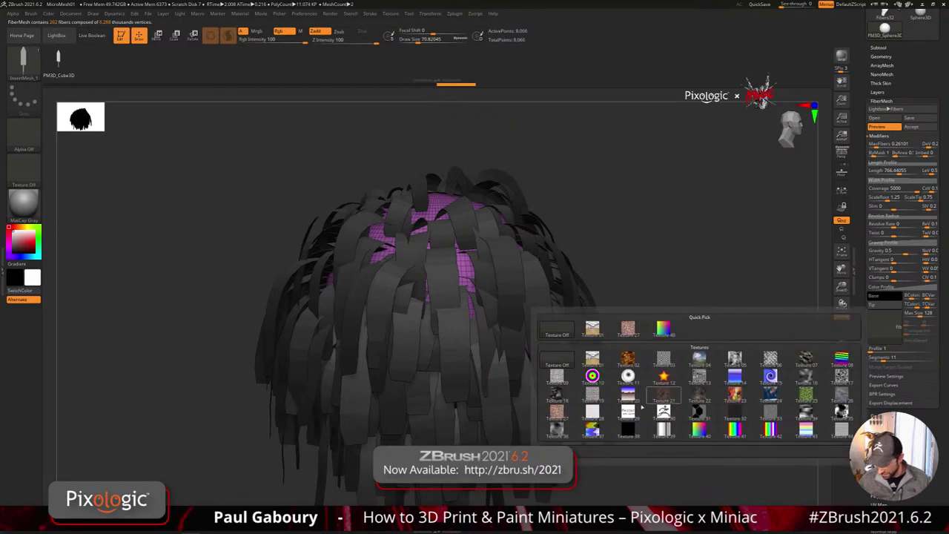
pyautogui.click(700, 317)
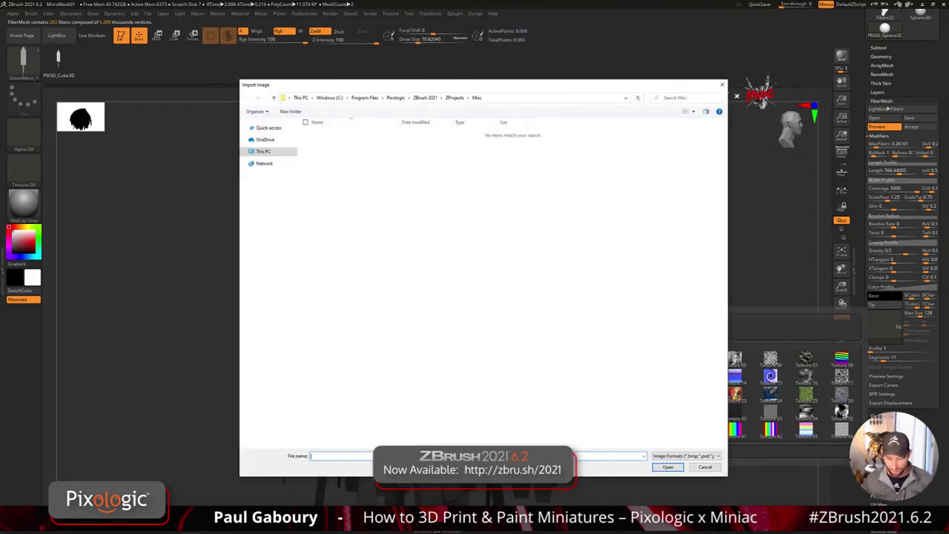
pyautogui.moveTo(586, 87); pyautogui.dragTo(0, 6)
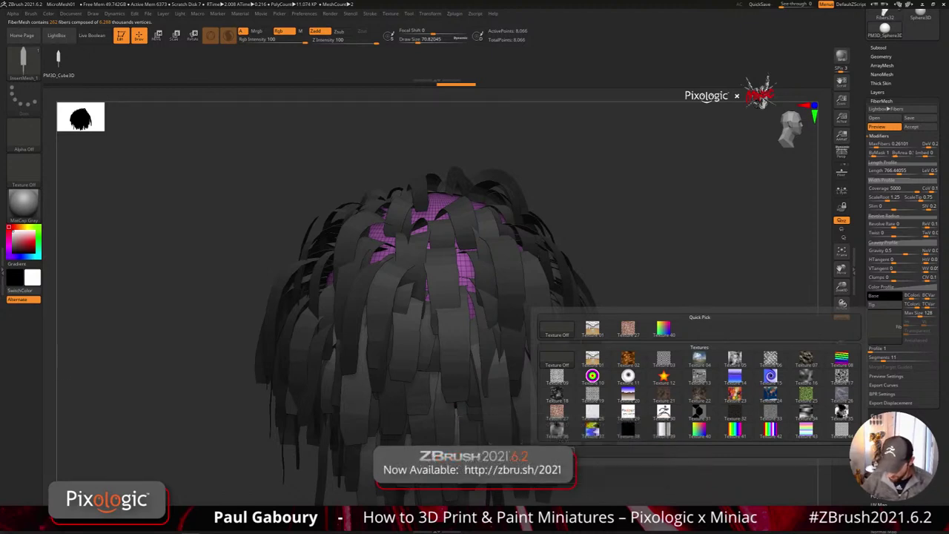
pyautogui.click(533, 478)
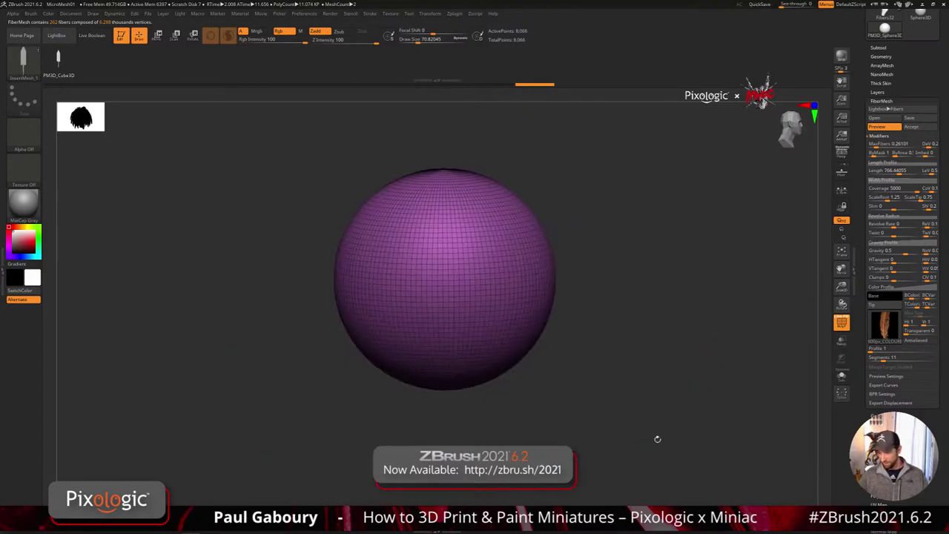
# - Raise the FiberMesh texture's Transparency to cut away the black background around the feathers
pyautogui.moveTo(658, 439); pyautogui.dragTo(658, 437)
pyautogui.moveTo(774, 403); pyautogui.dragTo(772, 405)
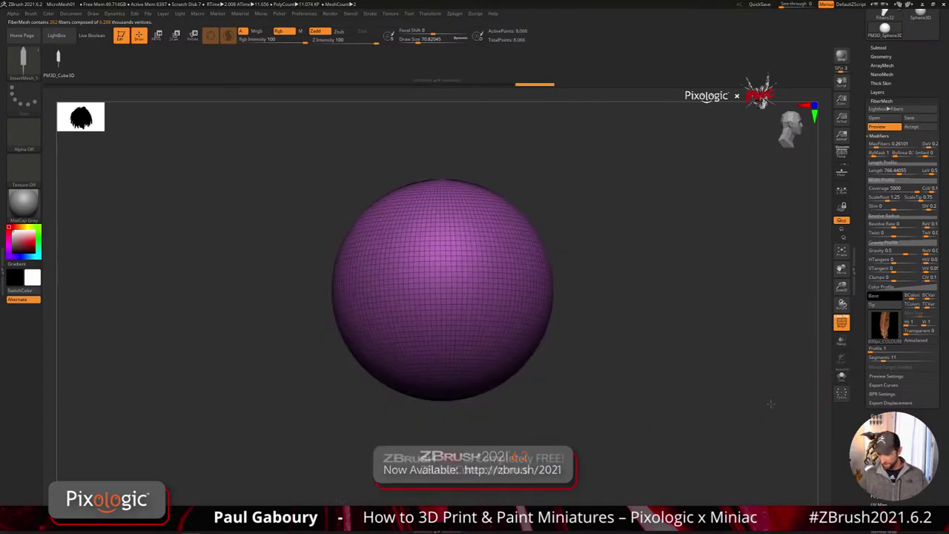
pyautogui.moveTo(771, 404); pyautogui.dragTo(767, 410, button='right')
pyautogui.moveTo(907, 334); pyautogui.dragTo(913, 335)
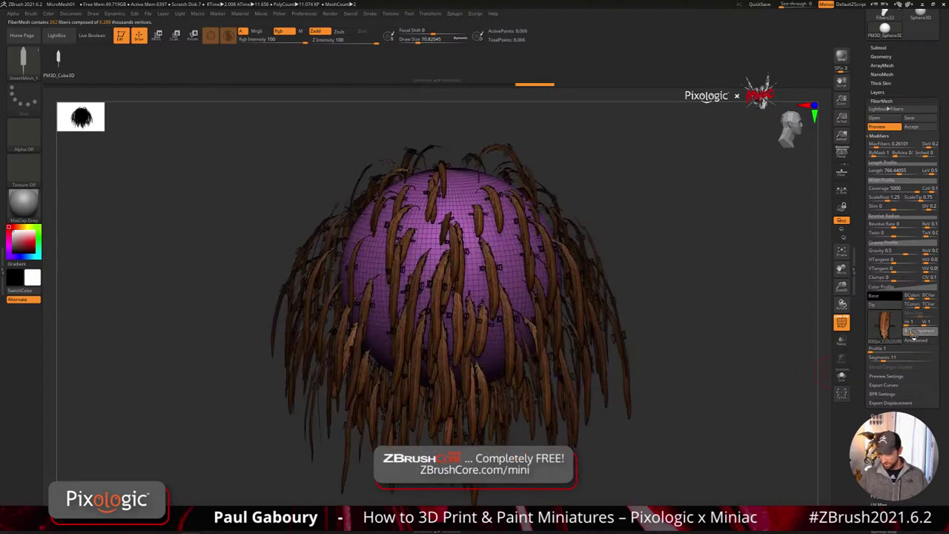
pyautogui.click(922, 335)
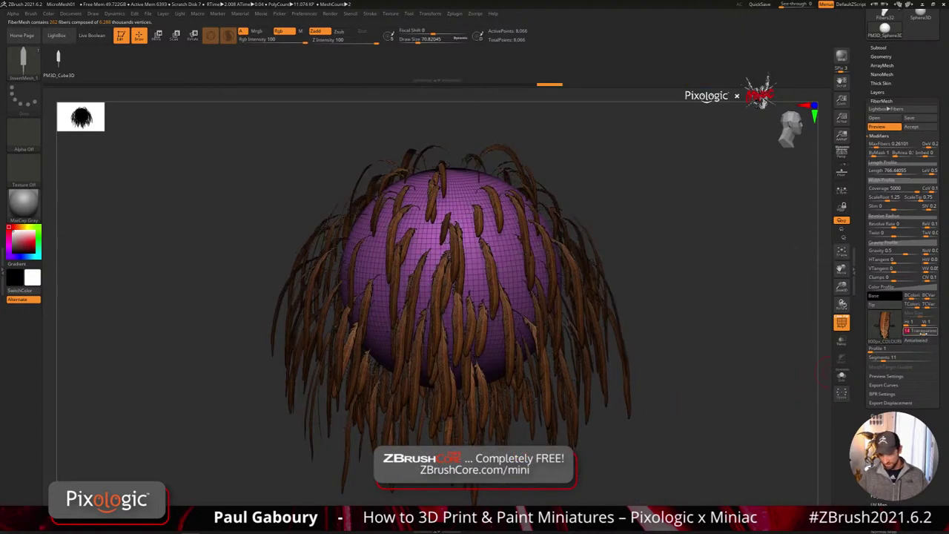
# - Set the fibre texture's transparency to 20
pyautogui.click(934, 334)
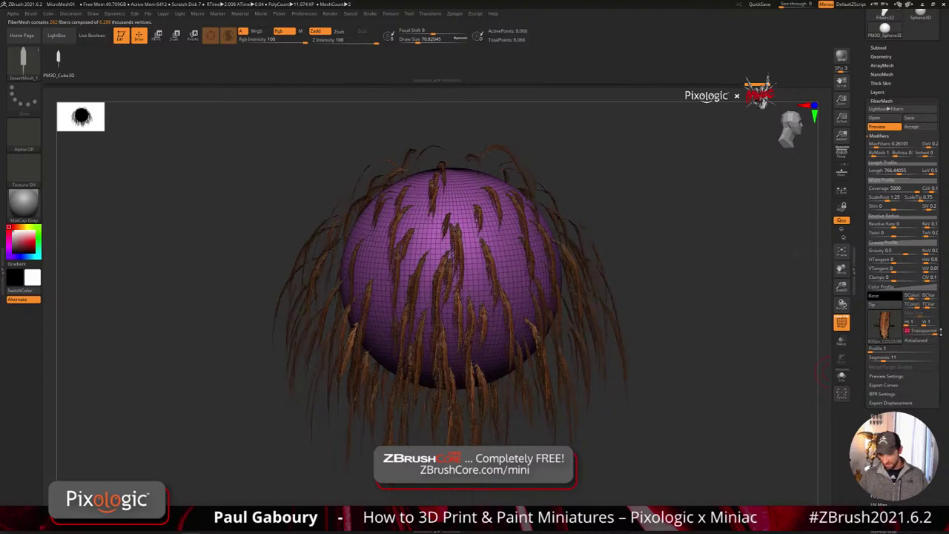
pyautogui.click(932, 334)
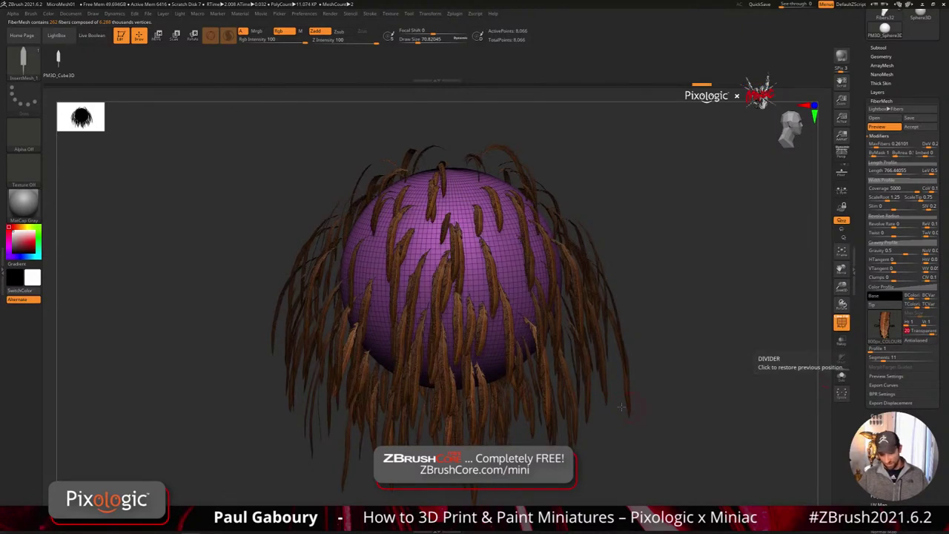
pyautogui.moveTo(655, 413); pyautogui.dragTo(672, 398)
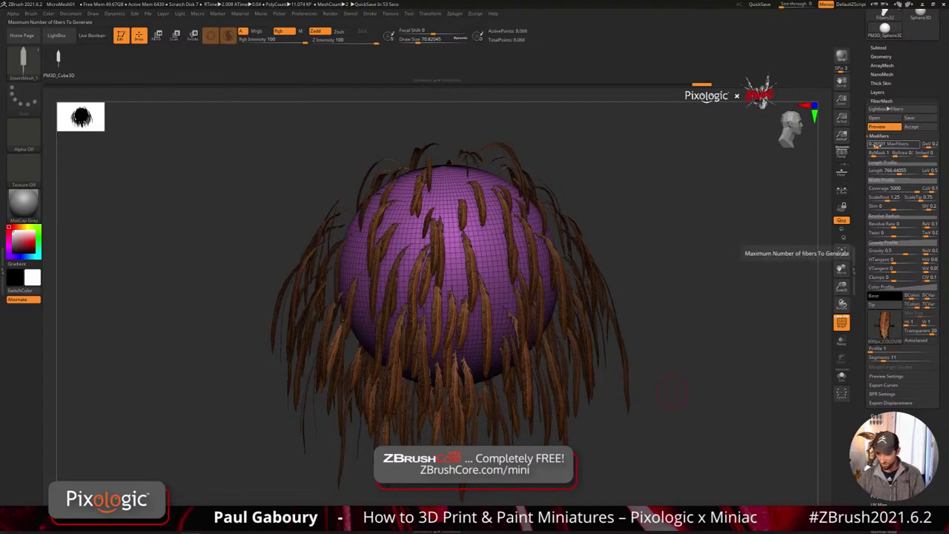
# - Set MaxFibers to 0.51804 and raise both the length variation and the coverage variation to 1
pyautogui.moveTo(878, 149); pyautogui.dragTo(877, 146)
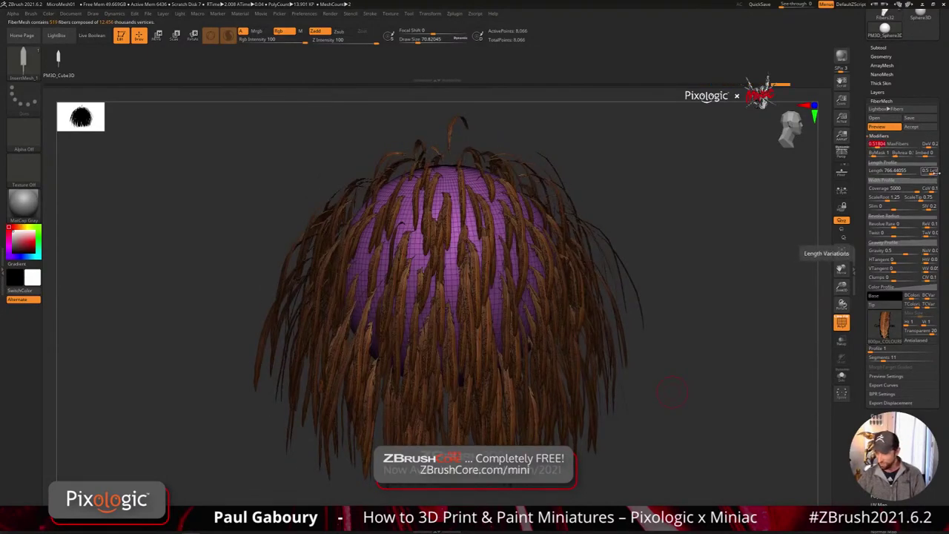
pyautogui.moveTo(933, 172); pyautogui.dragTo(941, 173)
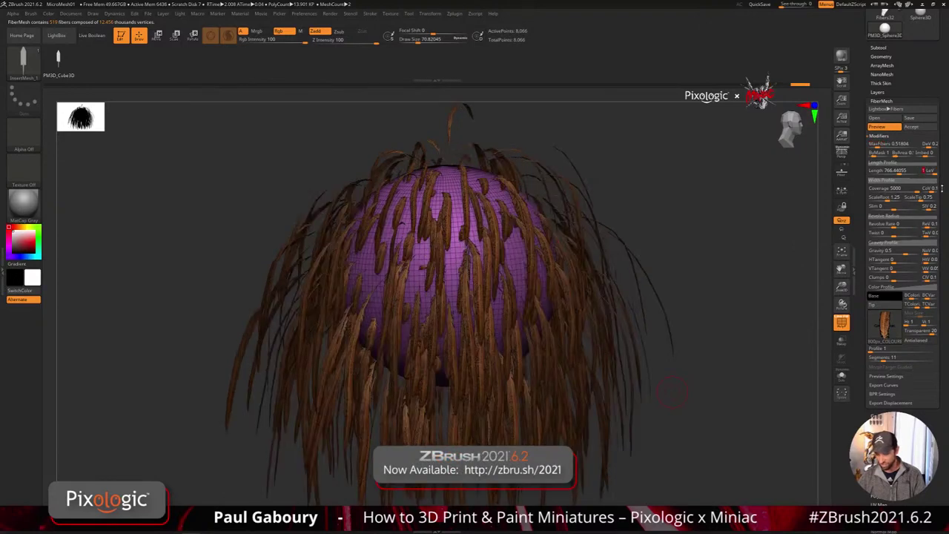
pyautogui.click(938, 189)
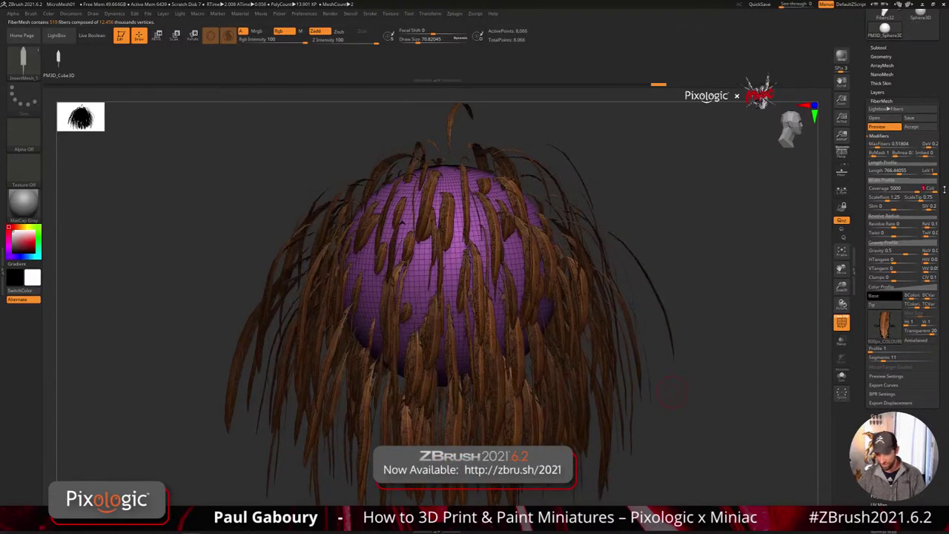
pyautogui.click(934, 198)
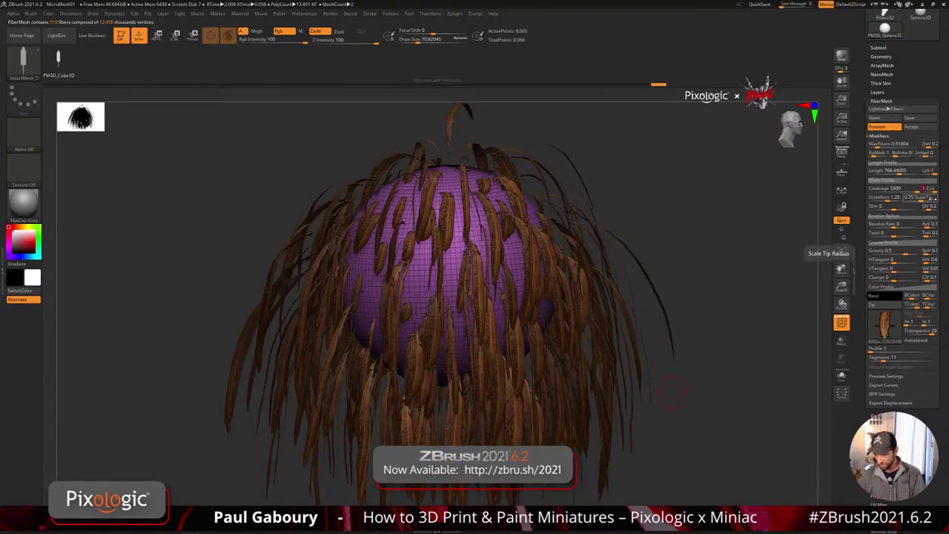
# - Reshape the fibres' width profile into a flat curve at full height from root to tip
pyautogui.click(883, 180)
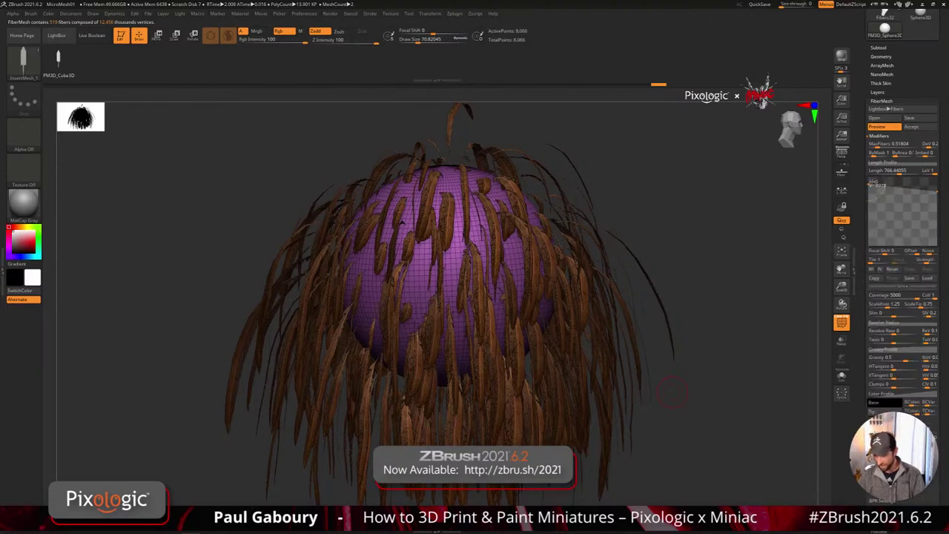
pyautogui.moveTo(870, 184); pyautogui.dragTo(869, 177)
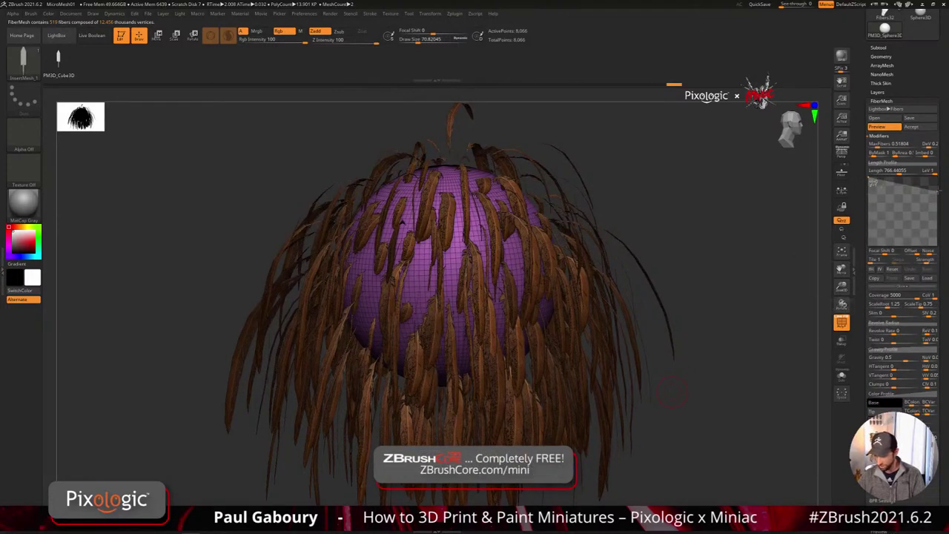
pyautogui.moveTo(939, 191); pyautogui.dragTo(939, 175)
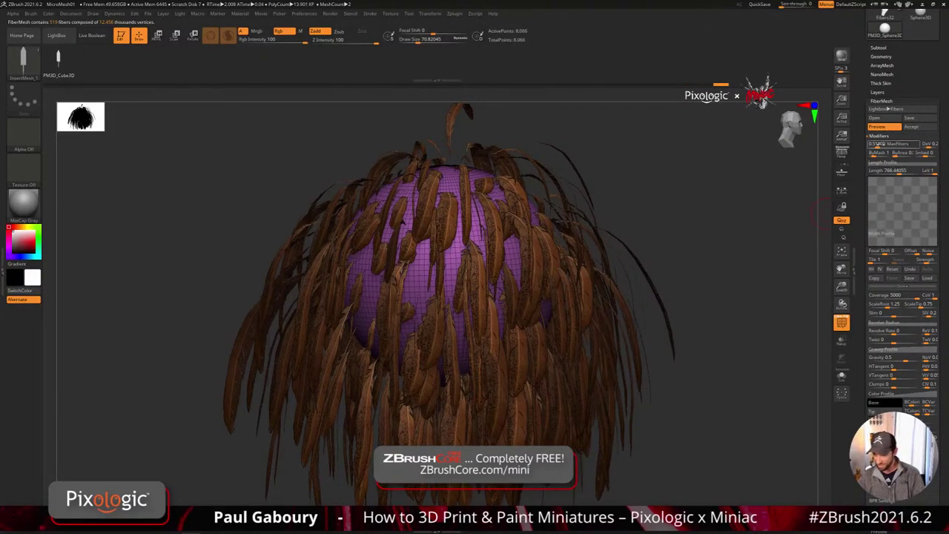
# - Increase MaxFibers to 1.11127 and reduce the fibre gravity to 0.27272
pyautogui.moveTo(877, 144); pyautogui.dragTo(881, 145)
pyautogui.click(879, 144)
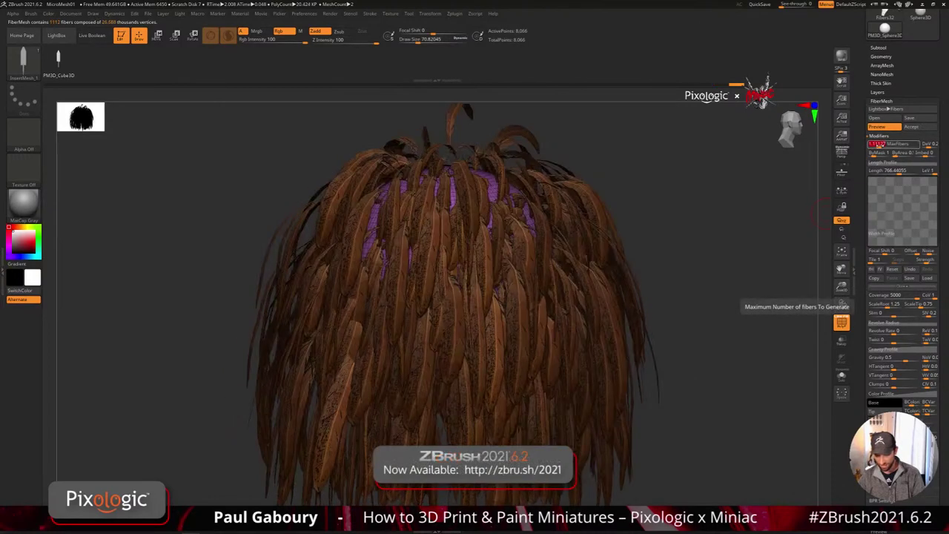
pyautogui.moveTo(905, 359); pyautogui.dragTo(899, 358)
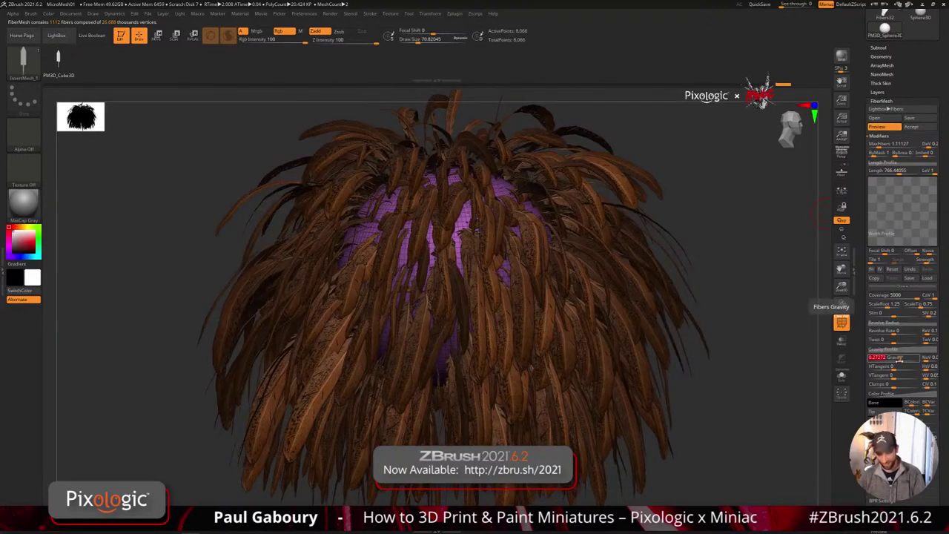
# - Hide the polyframe and make BPR renders of the feather-covered sphere
pyautogui.hotkey('shift', 'r')
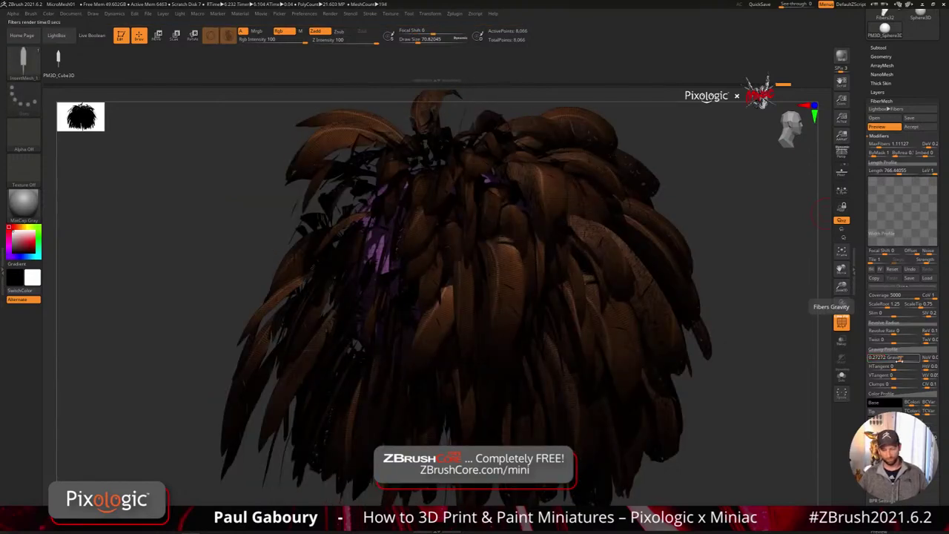
pyautogui.hotkey('shift', 'f')
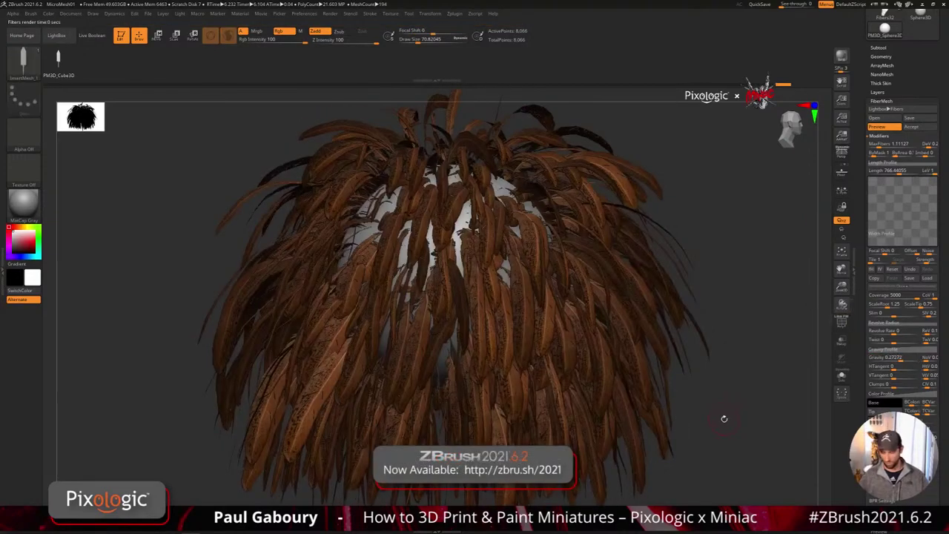
pyautogui.keyDown('ctrl'); pyautogui.moveTo(724, 417); pyautogui.dragTo(659, 373, button='right'); pyautogui.keyUp('ctrl')
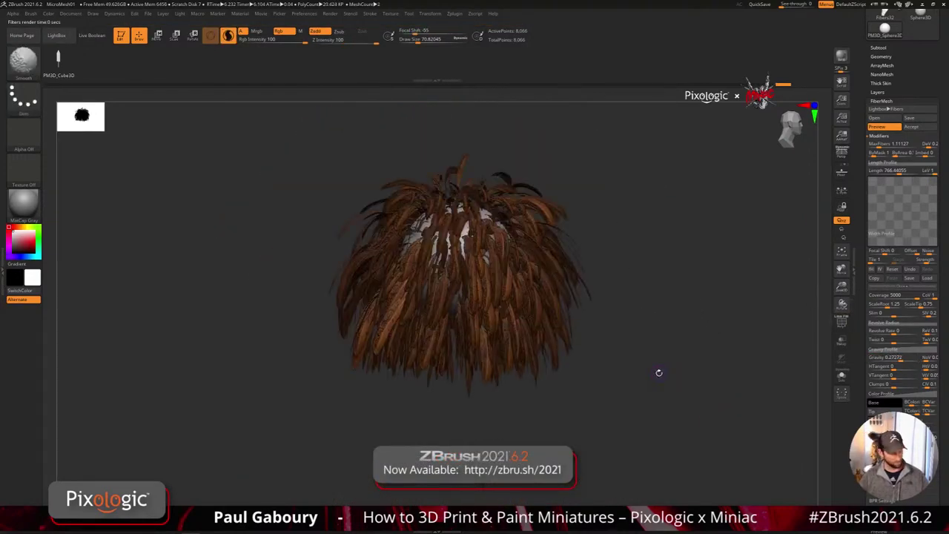
pyautogui.hotkey('shift', 'r')
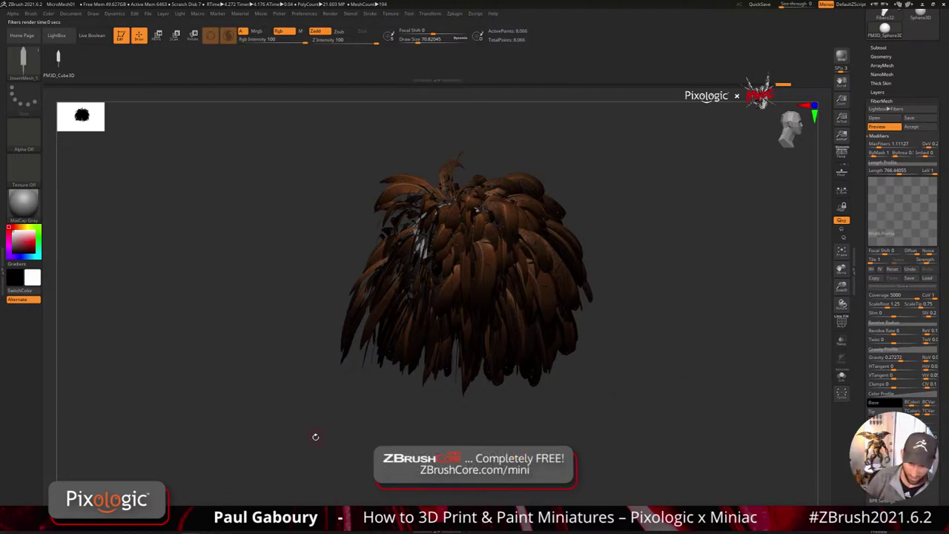
# - Inspect the BPR Shadow settings and render the feather-covered sphere once more
pyautogui.click(330, 14)
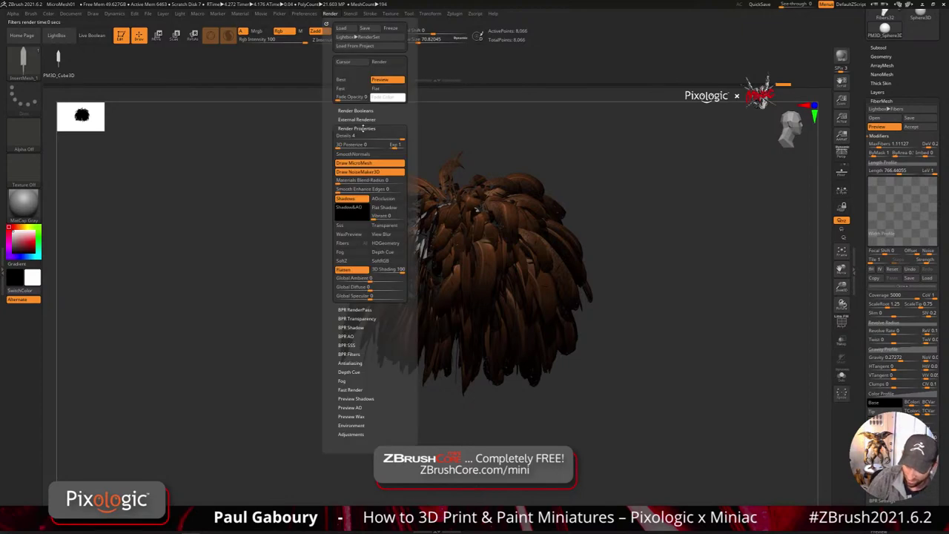
pyautogui.click(370, 128)
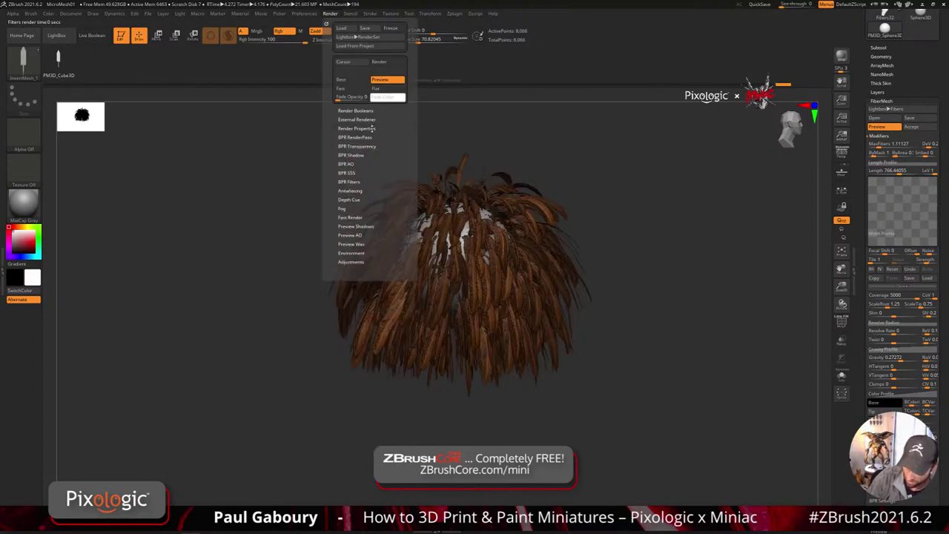
pyautogui.click(362, 156)
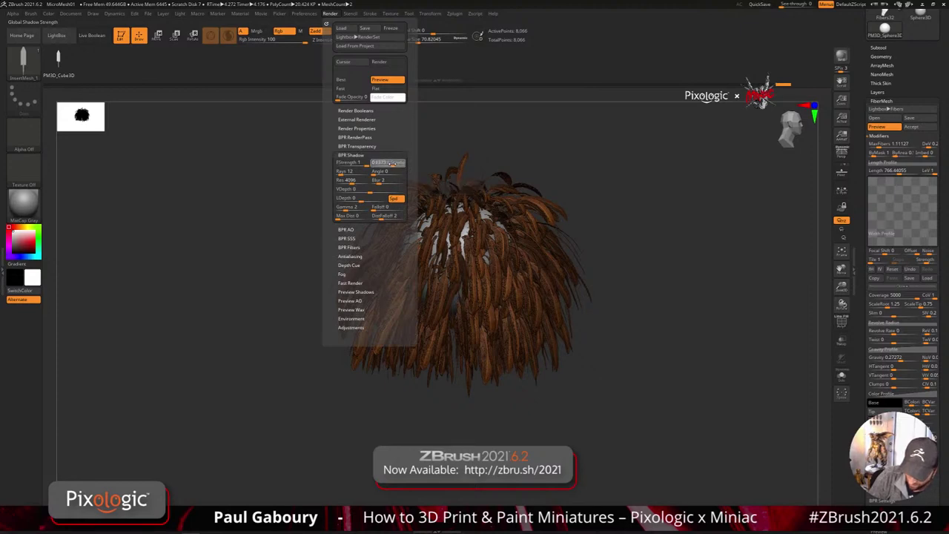
pyautogui.click(844, 59)
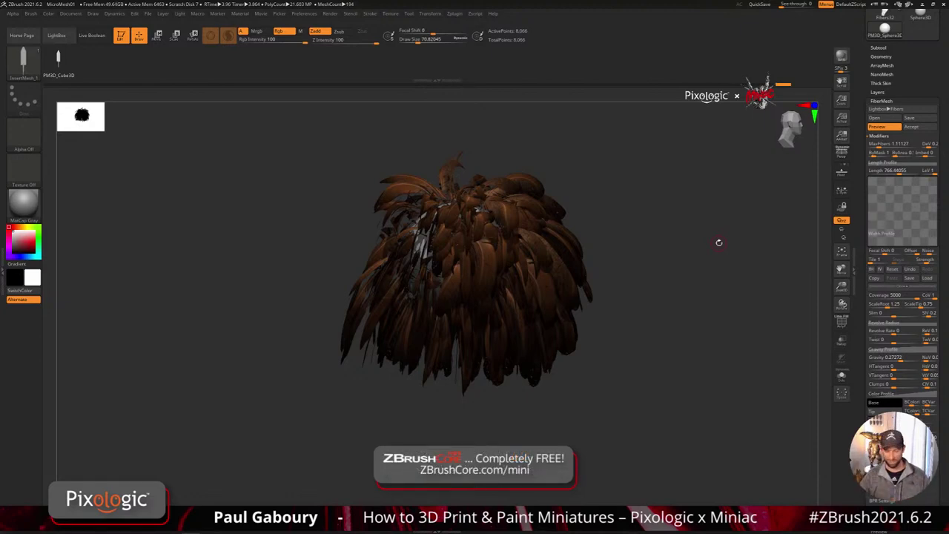
pyautogui.moveTo(637, 408); pyautogui.dragTo(605, 397)
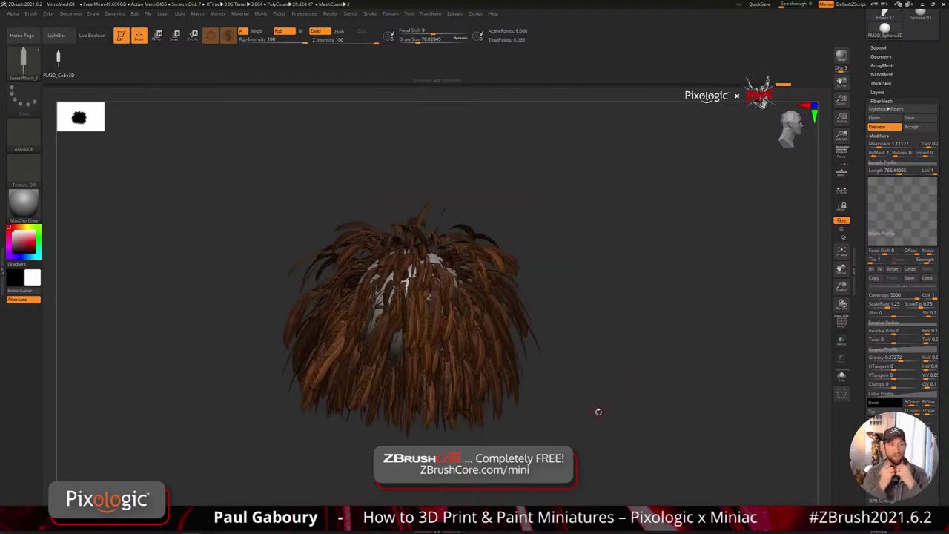
# - Load the Insert Rope brush from the LightBox brush library
pyautogui.press(',')
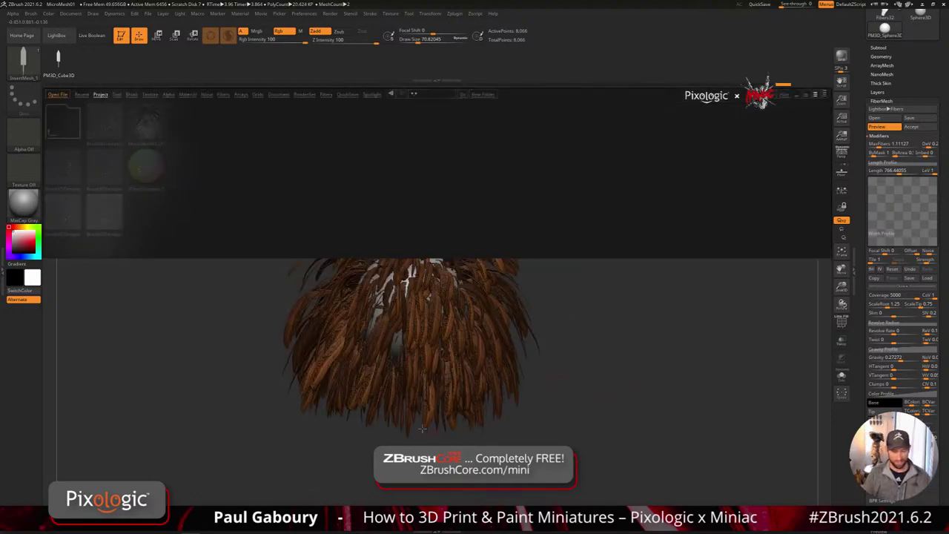
pyautogui.click(131, 94)
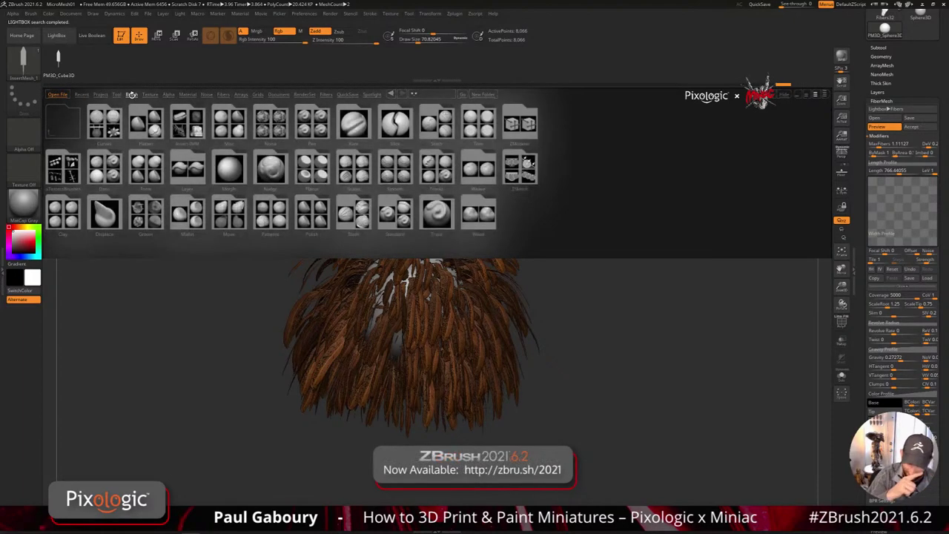
pyautogui.doubleClick(69, 169)
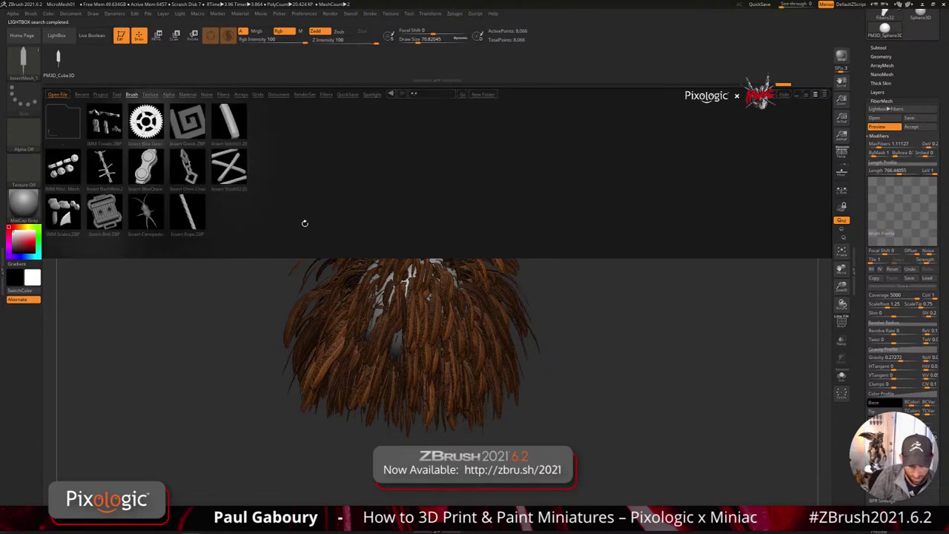
pyautogui.click(191, 215)
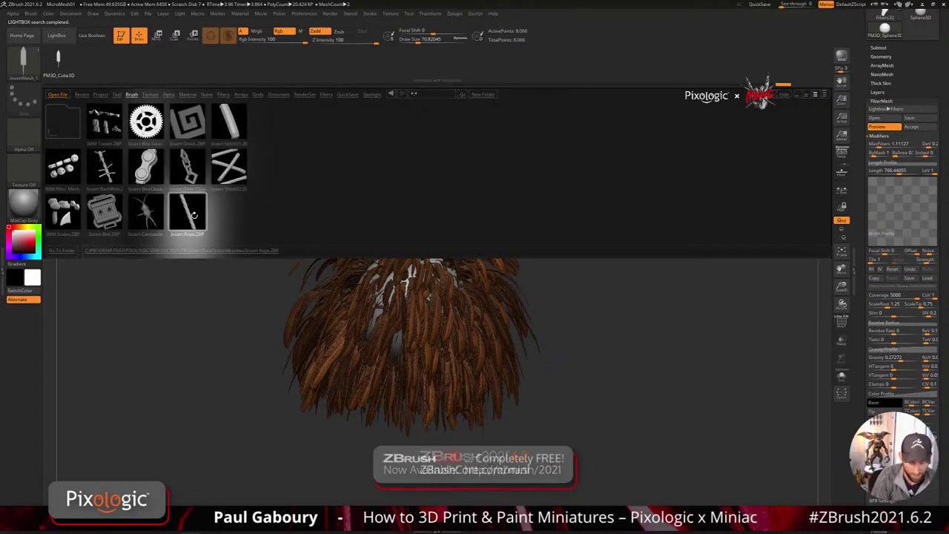
pyautogui.doubleClick(192, 215)
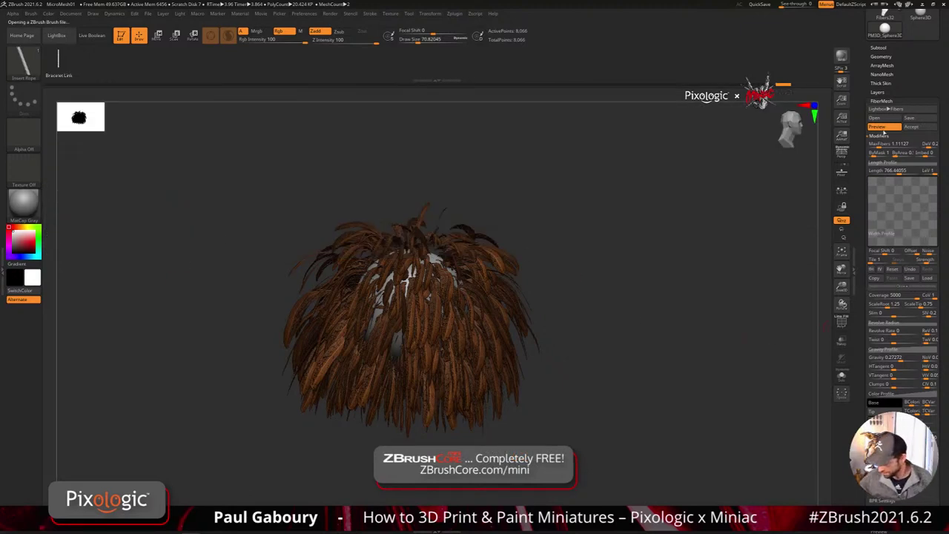
# - Turn off the FiberMesh preview and draw a long, wavy rope curve outward from the sphere
pyautogui.click(877, 127)
pyautogui.click(883, 101)
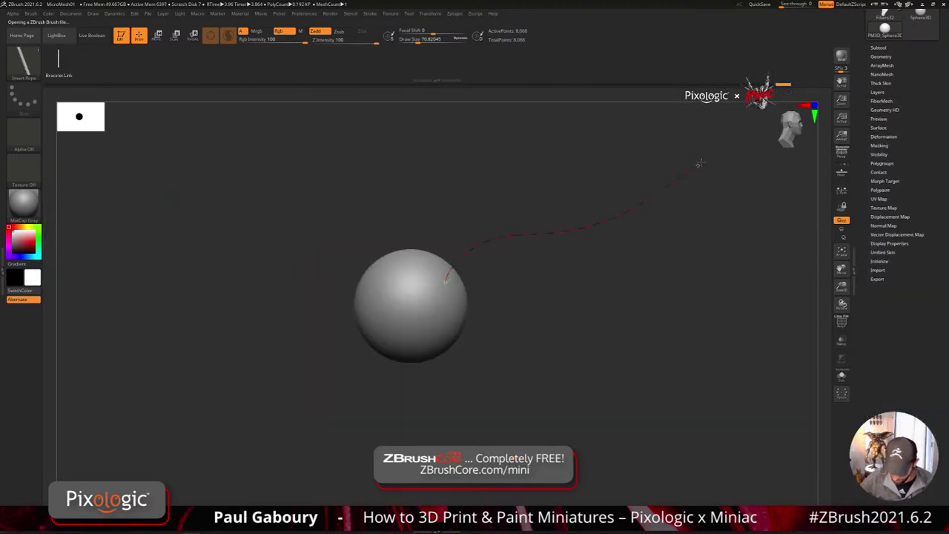
pyautogui.moveTo(699, 163); pyautogui.dragTo(698, 164)
# - Increase the draw size to about 468 and update the rope curve with the thicker size
pyautogui.press('s')
pyautogui.moveTo(600, 305); pyautogui.dragTo(616, 304)
pyautogui.click(556, 233)
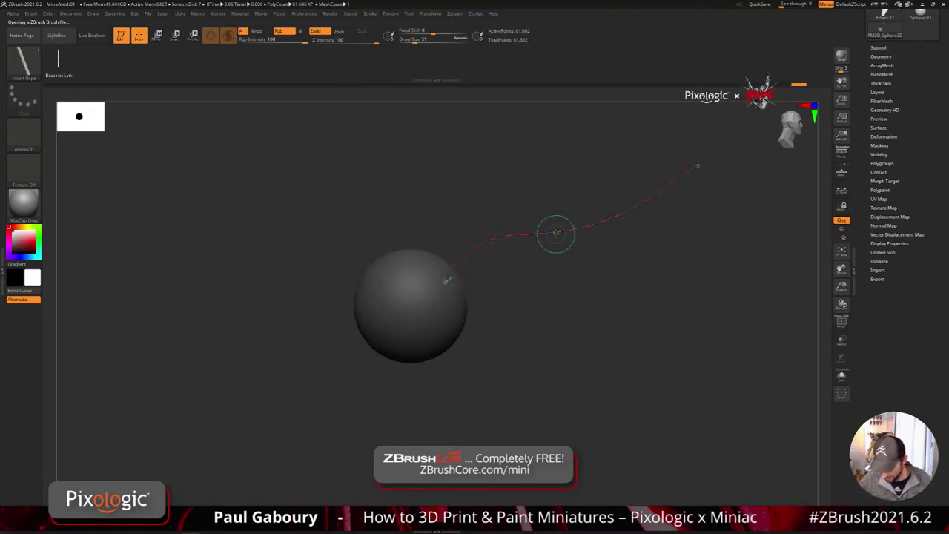
pyautogui.press('s')
pyautogui.moveTo(557, 272); pyautogui.dragTo(566, 272)
pyautogui.click(562, 232)
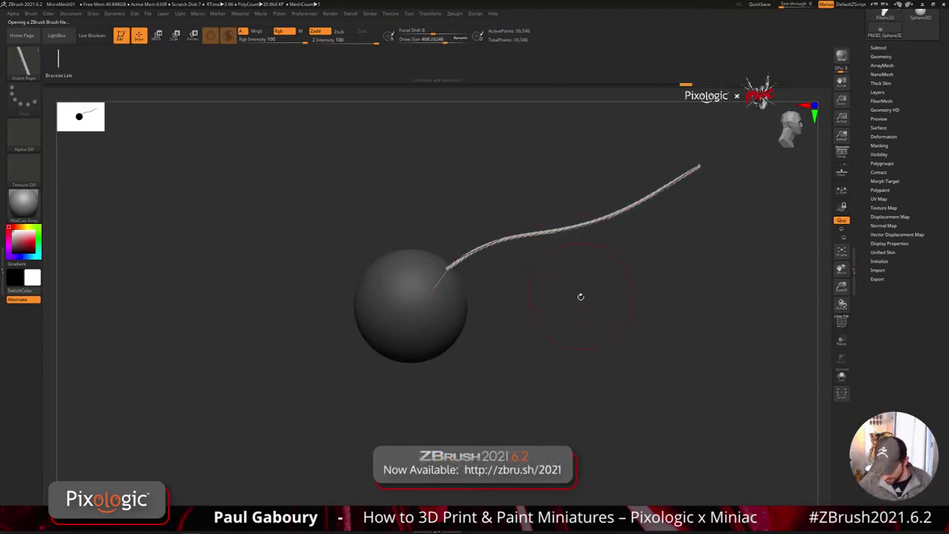
pyautogui.keyDown('ctrl'); pyautogui.moveTo(570, 314); pyautogui.dragTo(596, 339, button='right'); pyautogui.keyUp('ctrl')
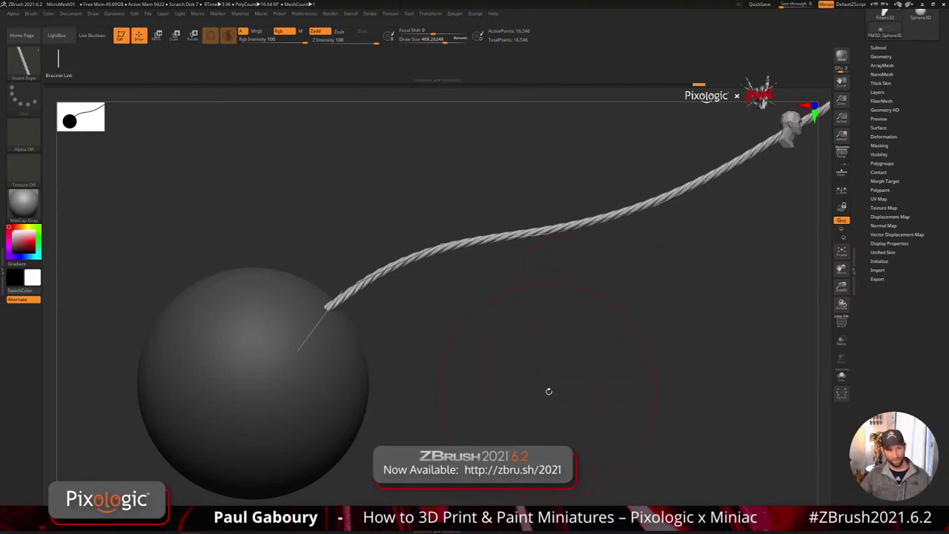
pyautogui.keyDown('ctrl'); pyautogui.moveTo(549, 391); pyautogui.dragTo(526, 381, button='right'); pyautogui.keyUp('ctrl')
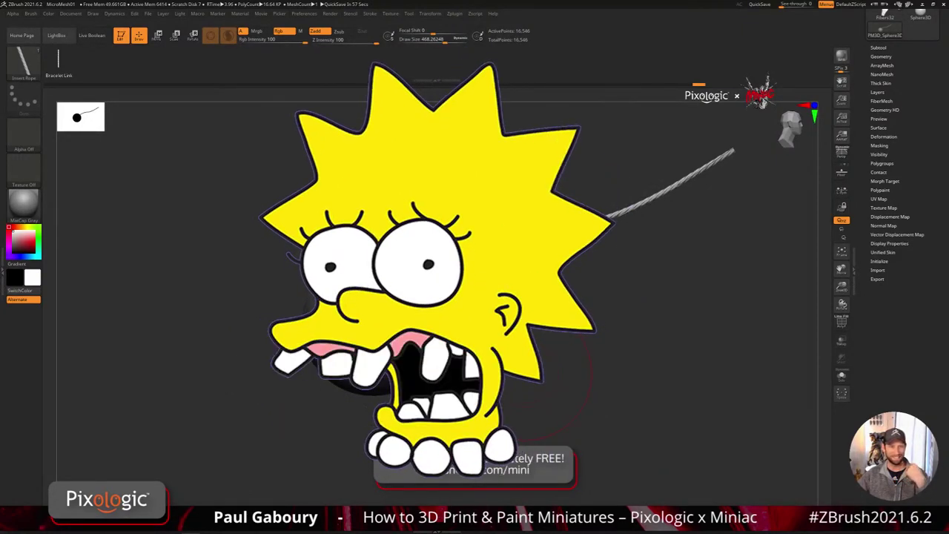
# - Reduce the draw size to about 182 and extract the Insert Rope brush's geometry as a separate mesh tool
pyautogui.press('s')
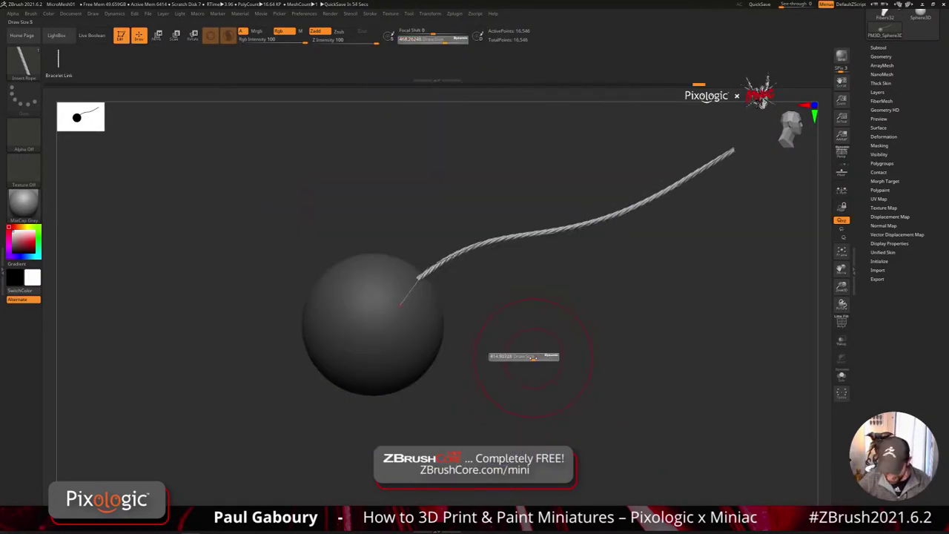
pyautogui.moveTo(538, 357); pyautogui.dragTo(519, 357)
pyautogui.click(30, 13)
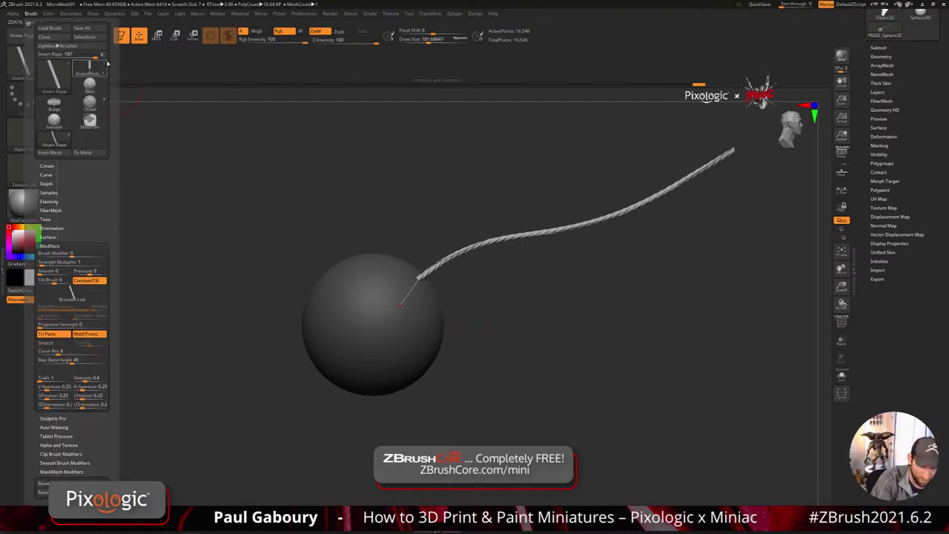
pyautogui.click(95, 117)
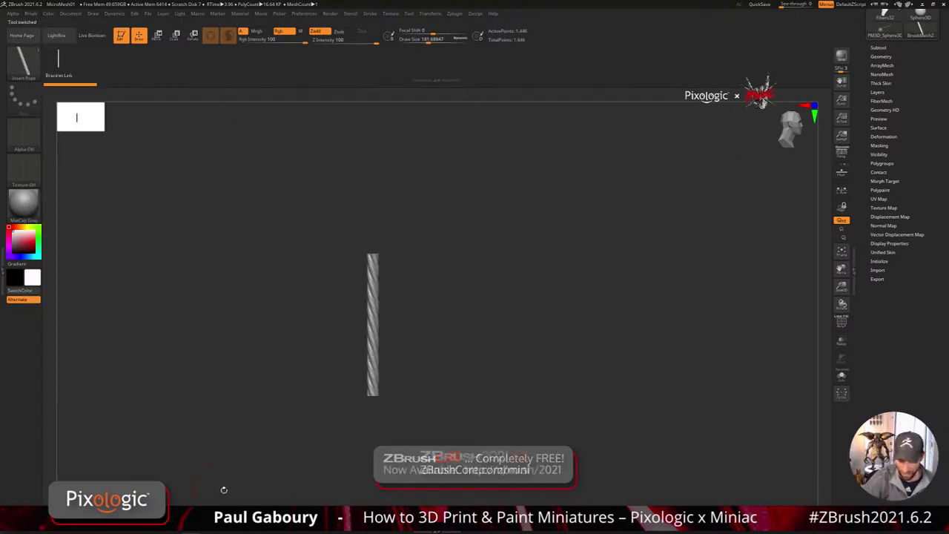
# - Display the polyframe on the extracted rope segment and examine its topology up close
pyautogui.keyDown('alt'); pyautogui.moveTo(507, 413); pyautogui.dragTo(645, 398); pyautogui.keyUp('alt')
pyautogui.hotkey('shift', 'f')
pyautogui.moveTo(577, 326)
pyautogui.keyDown('ctrl'); pyautogui.mouseDown(button='right')
pyautogui.moveTo(554, 364)
pyautogui.moveTo(582, 381)
pyautogui.mouseUp(button='right'); pyautogui.keyUp('ctrl')
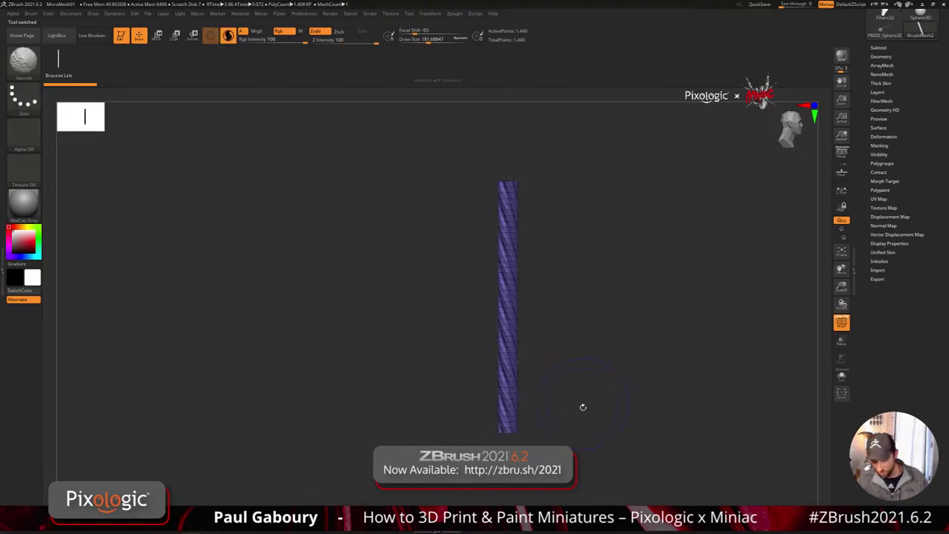
# - Try to lengthen the rope segment by duplicating it along its length in Move mode, and undo the duplication
pyautogui.moveTo(583, 407); pyautogui.dragTo(631, 339)
pyautogui.keyDown('alt'); pyautogui.moveTo(632, 360); pyautogui.dragTo(508, 379, button='right'); pyautogui.keyUp('alt')
pyautogui.keyDown('ctrl'); pyautogui.moveTo(508, 378); pyautogui.dragTo(423, 408, button='right'); pyautogui.keyUp('ctrl')
pyautogui.press('s')
pyautogui.press('w')
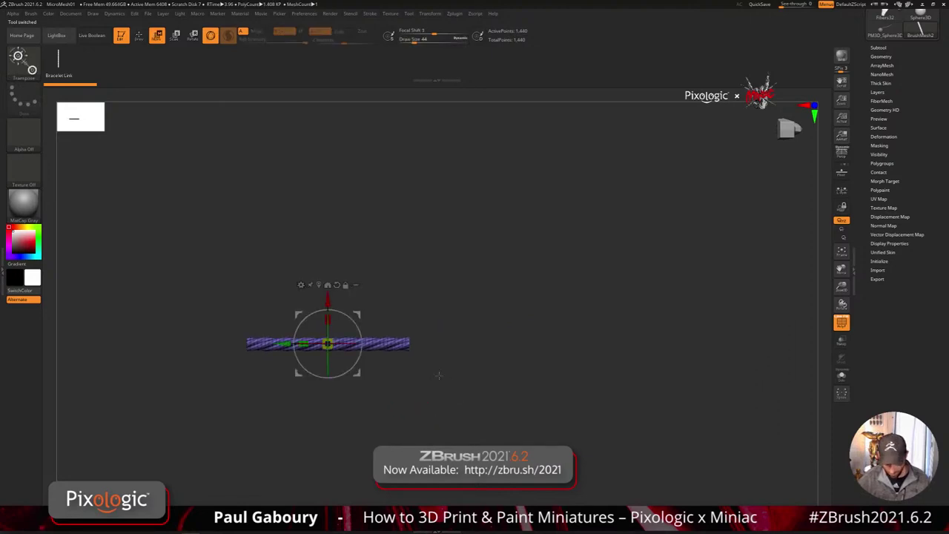
pyautogui.keyDown('ctrl'); pyautogui.moveTo(285, 343); pyautogui.dragTo(665, 381); pyautogui.keyUp('ctrl')
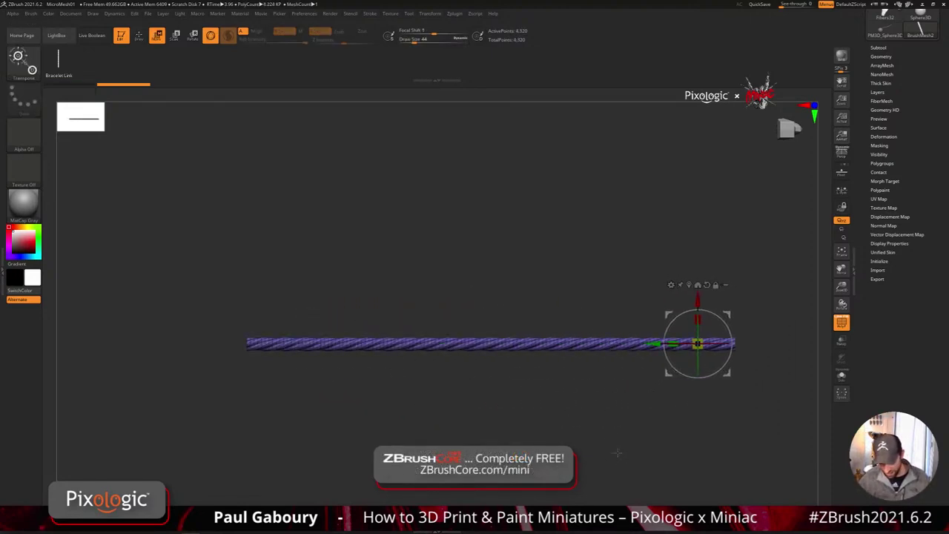
pyautogui.hotkey('ctrl', 'z')
pyautogui.hotkey('ctrl', 'z')
# - Append the PM3D_Cube3D1 mesh as a subtool to the rope segment and convert it to a sphere primitive
pyautogui.keyDown('alt'); pyautogui.moveTo(558, 421); pyautogui.dragTo(677, 402, button='right'); pyautogui.keyUp('alt')
pyautogui.keyDown('ctrl'); pyautogui.moveTo(677, 402); pyautogui.dragTo(616, 425, button='right'); pyautogui.keyUp('ctrl')
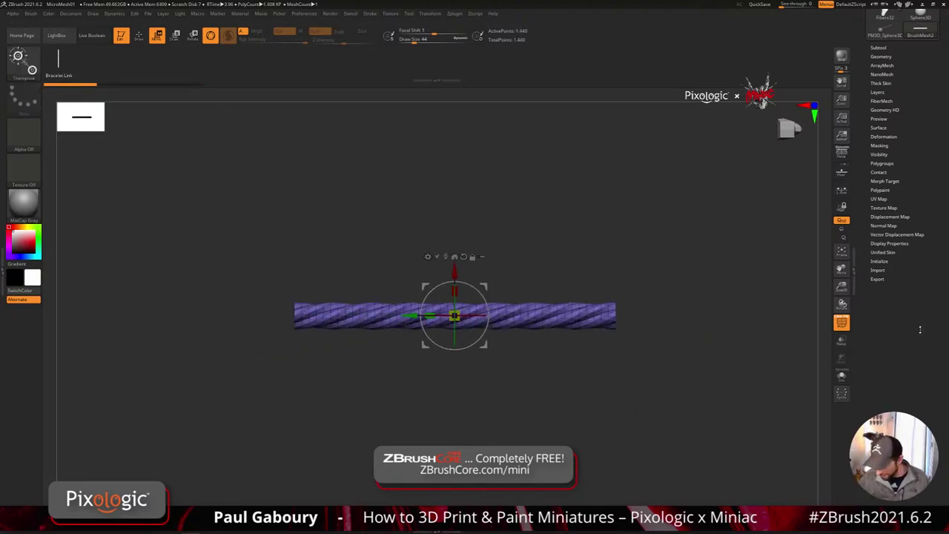
pyautogui.moveTo(921, 330); pyautogui.dragTo(924, 445)
pyautogui.click(881, 279)
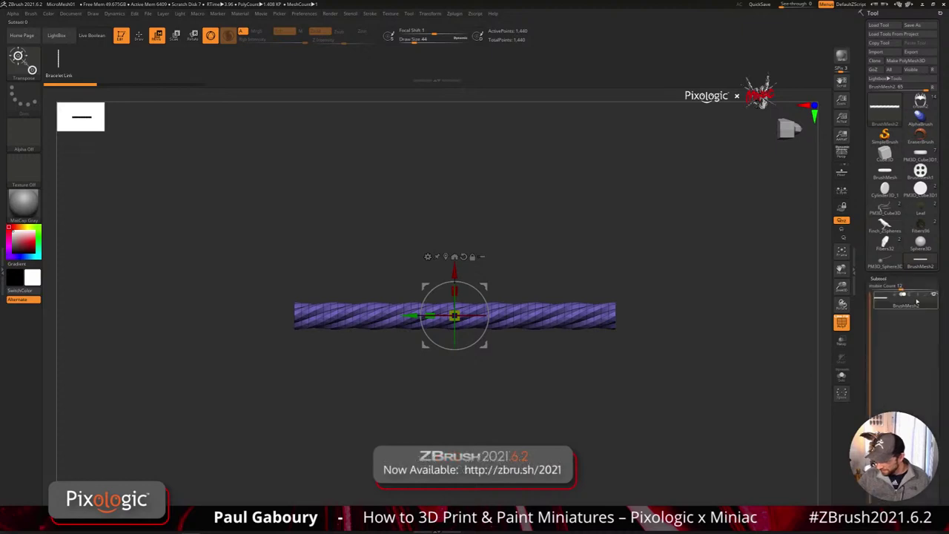
pyautogui.scroll(-4, 930, 341)
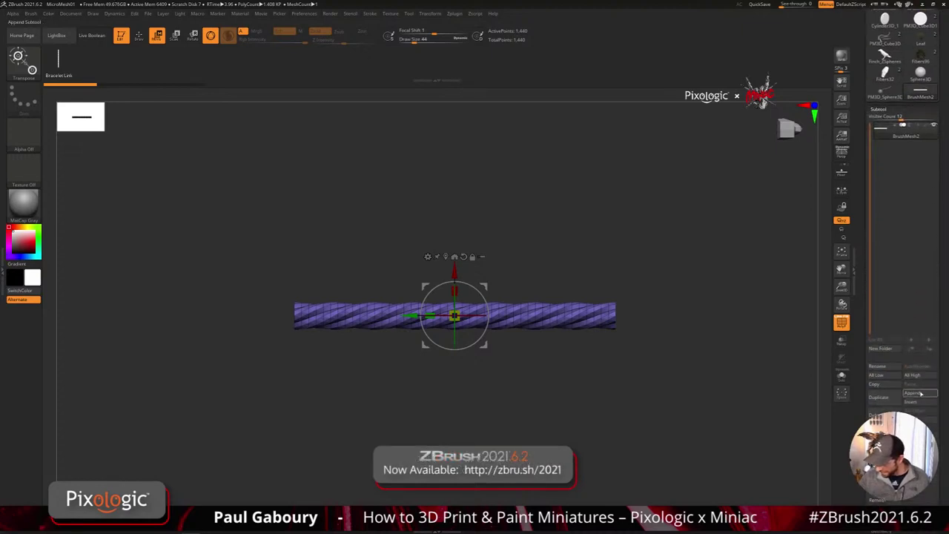
pyautogui.click(919, 394)
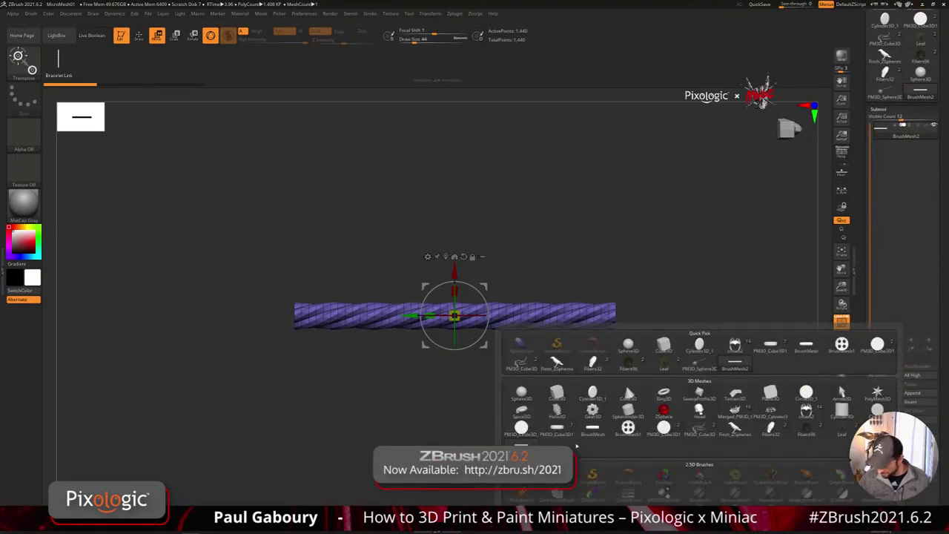
pyautogui.click(557, 428)
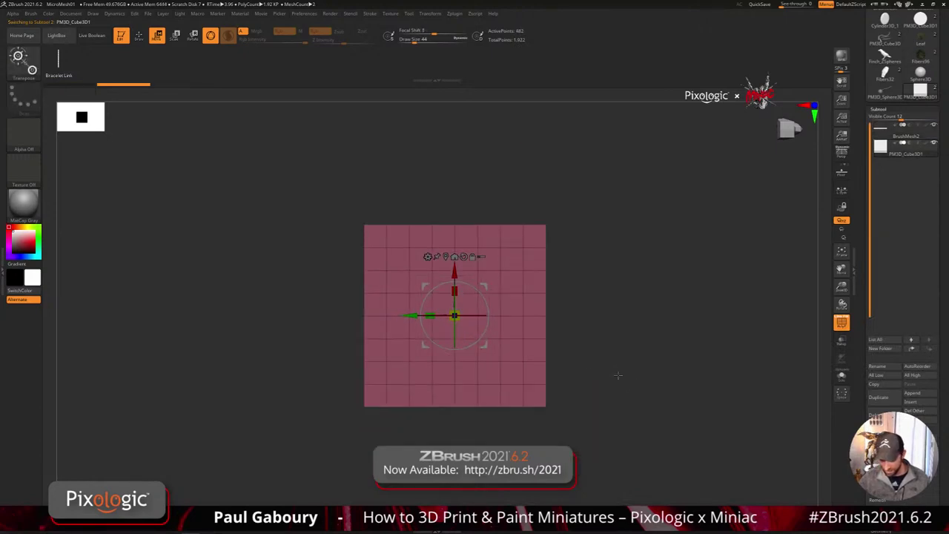
pyautogui.click(428, 256)
pyautogui.click(684, 257)
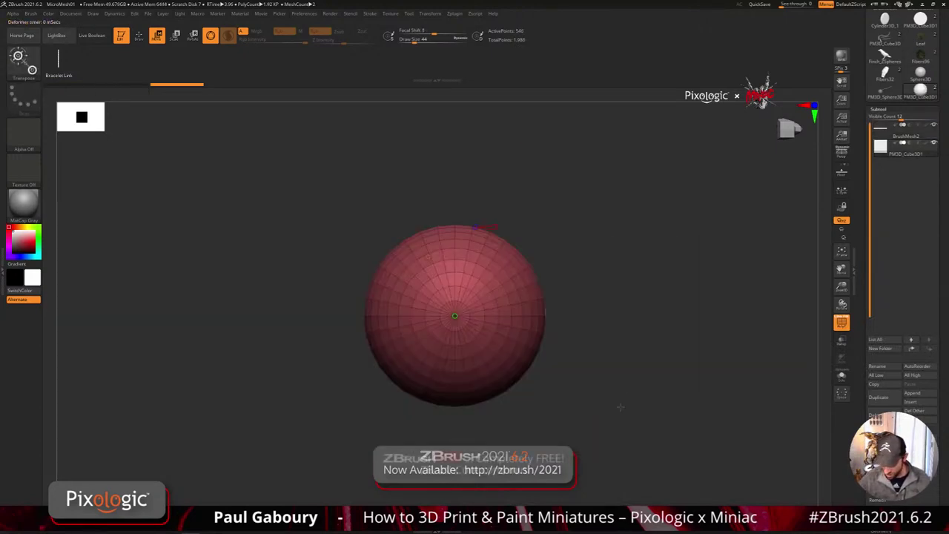
# - Rotate the sphere 90 degrees so its poles line up with the rope and scale it down to bead size
pyautogui.moveTo(619, 407); pyautogui.dragTo(593, 453)
pyautogui.moveTo(481, 335); pyautogui.dragTo(558, 170)
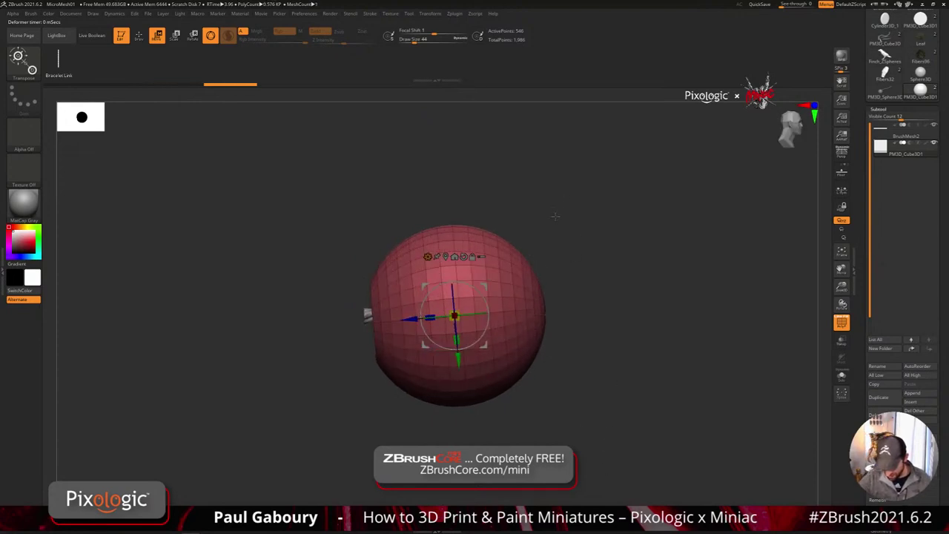
pyautogui.hotkey('ctrl', 'z')
pyautogui.moveTo(487, 327); pyautogui.dragTo(501, 207)
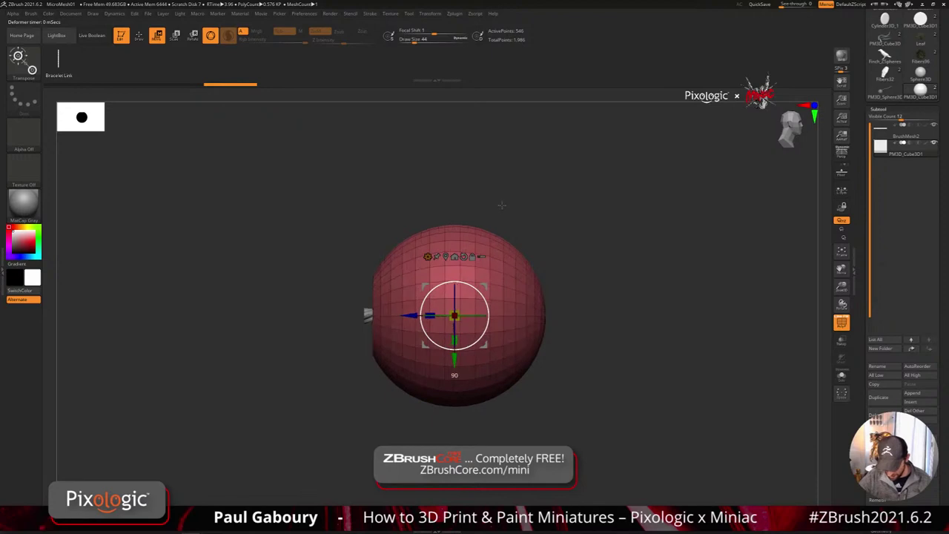
pyautogui.moveTo(457, 318); pyautogui.dragTo(454, 369)
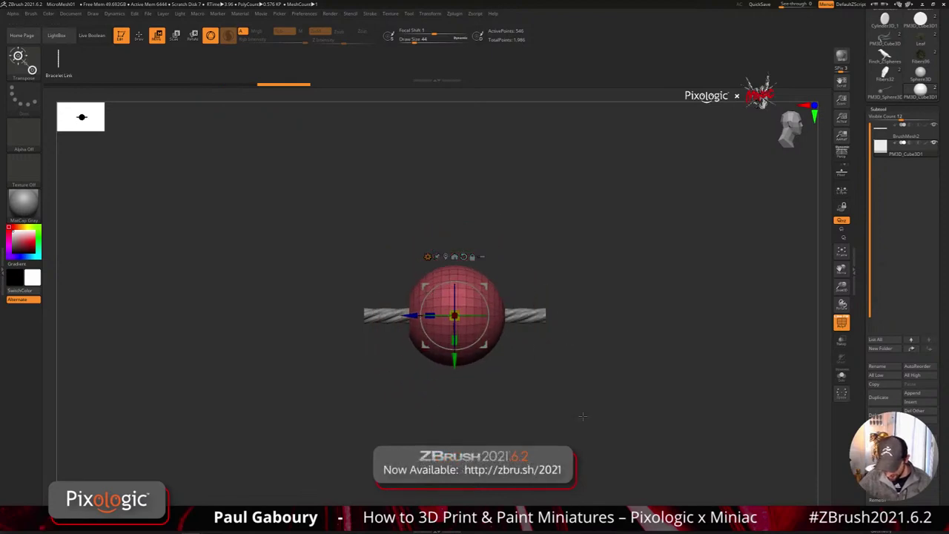
# - Adjust the sphere primitive's openings where the rope passes through and lower its division count
pyautogui.moveTo(582, 416); pyautogui.dragTo(585, 370)
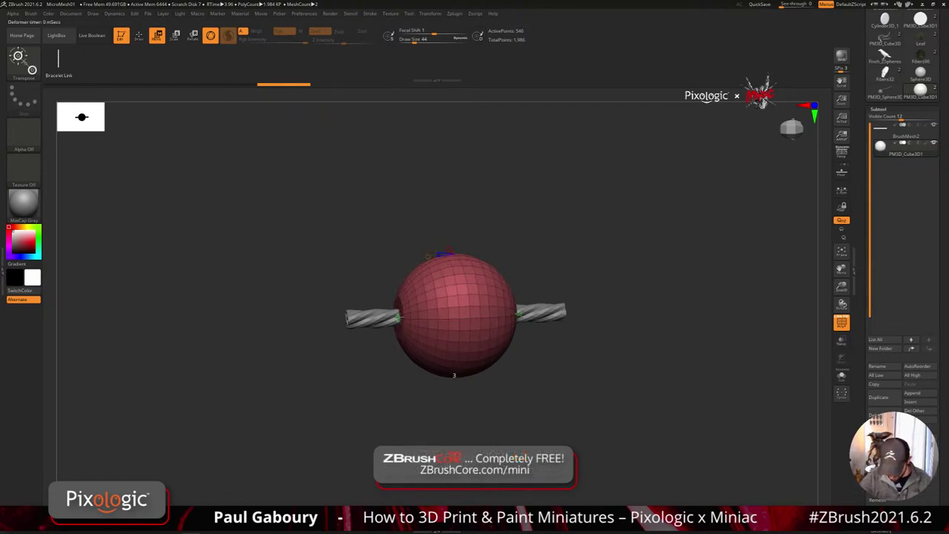
pyautogui.moveTo(584, 370); pyautogui.dragTo(576, 359)
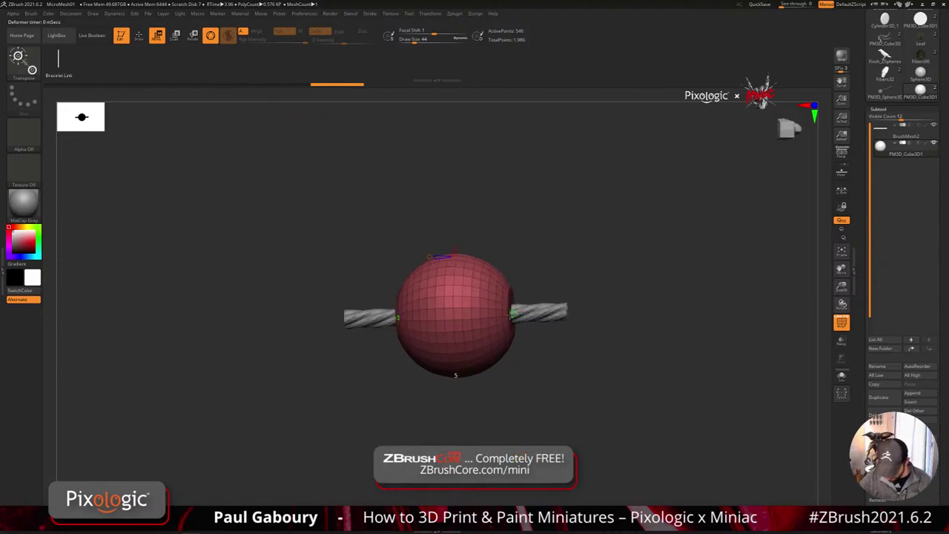
pyautogui.moveTo(595, 389); pyautogui.dragTo(578, 379)
pyautogui.moveTo(458, 252)
pyautogui.mouseDown()
pyautogui.moveTo(457, 243)
pyautogui.moveTo(457, 259)
pyautogui.moveTo(448, 260)
pyautogui.mouseUp()
pyautogui.moveTo(593, 385); pyautogui.dragTo(552, 437)
pyautogui.moveTo(434, 235); pyautogui.dragTo(431, 236)
pyautogui.moveTo(571, 397); pyautogui.dragTo(597, 430)
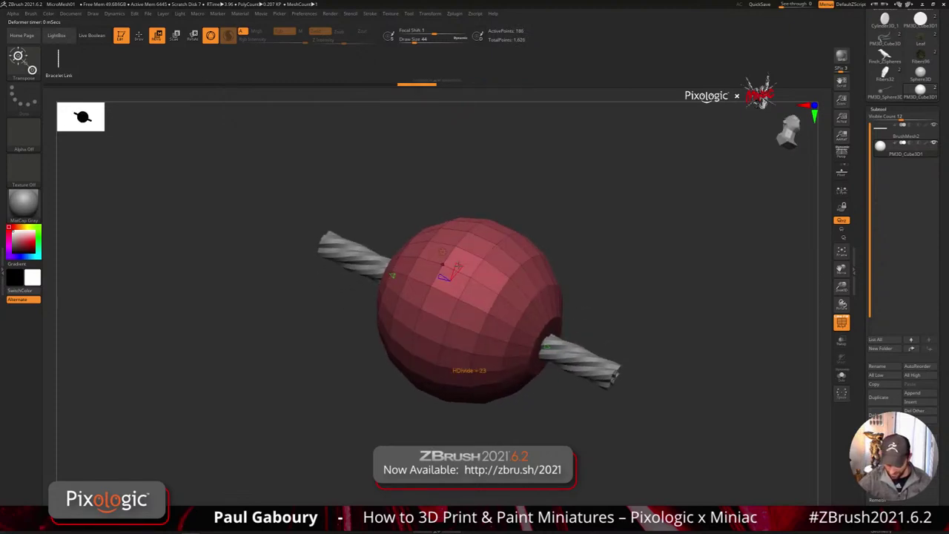
# - Reduce the sphere primitive's divisions further to get a coarse, low-poly bead
pyautogui.moveTo(443, 265); pyautogui.dragTo(446, 270)
pyautogui.moveTo(568, 256); pyautogui.dragTo(650, 242)
pyautogui.keyDown('ctrl'); pyautogui.moveTo(651, 243); pyautogui.dragTo(597, 374, button='right'); pyautogui.keyUp('ctrl')
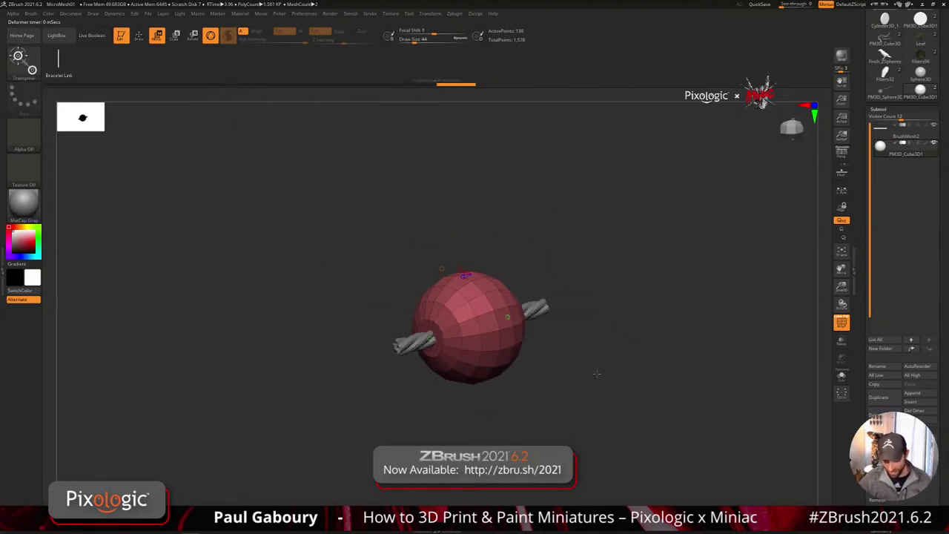
pyautogui.moveTo(597, 374)
pyautogui.mouseDown()
pyautogui.moveTo(603, 366)
pyautogui.moveTo(589, 383)
pyautogui.mouseUp()
pyautogui.moveTo(465, 362); pyautogui.dragTo(467, 363)
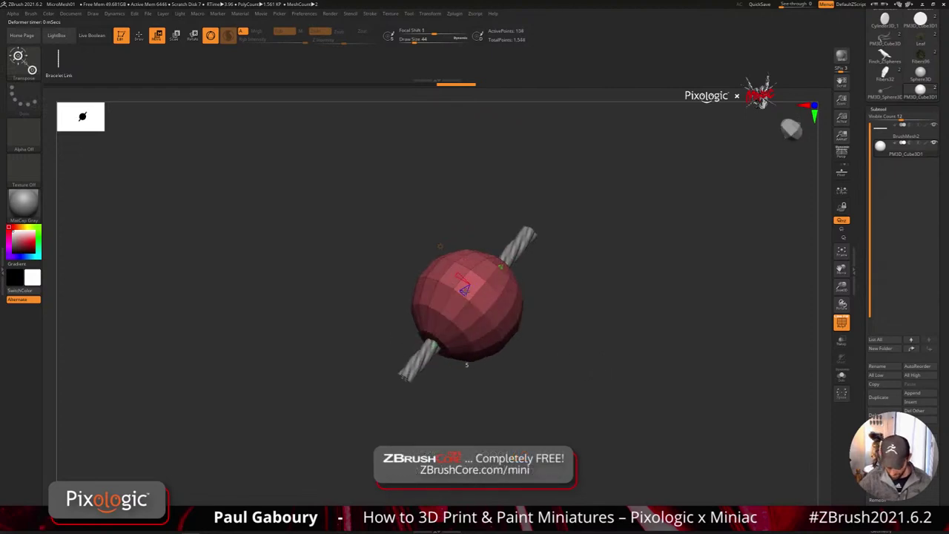
pyautogui.moveTo(465, 290); pyautogui.dragTo(461, 277)
pyautogui.moveTo(562, 369)
pyautogui.mouseDown()
pyautogui.moveTo(574, 359)
pyautogui.moveTo(579, 382)
pyautogui.moveTo(579, 368)
pyautogui.mouseUp()
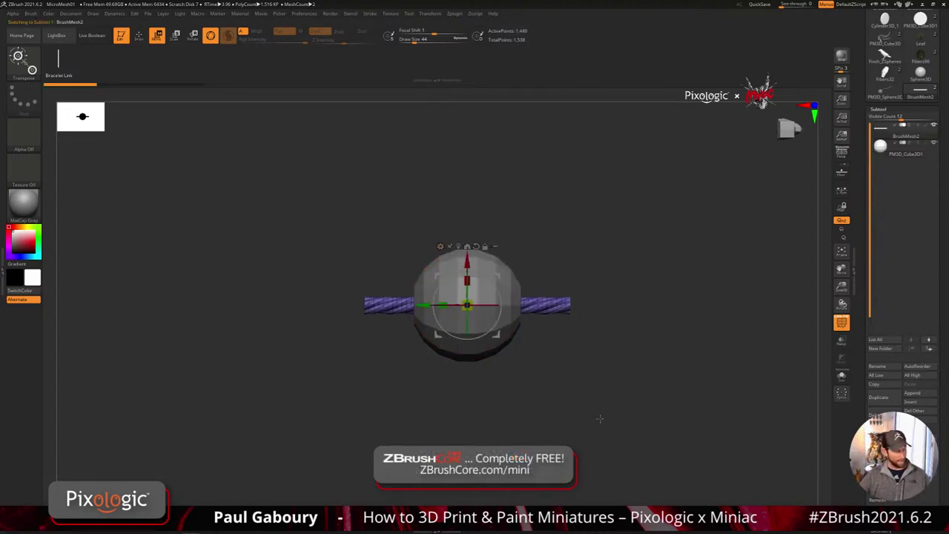
# - Return to Draw mode and make the PM3D_Cube3D1 bead the active subtool
pyautogui.press('q')
pyautogui.keyDown('alt'); pyautogui.moveTo(635, 405); pyautogui.dragTo(549, 404); pyautogui.keyUp('alt')
pyautogui.click(881, 151)
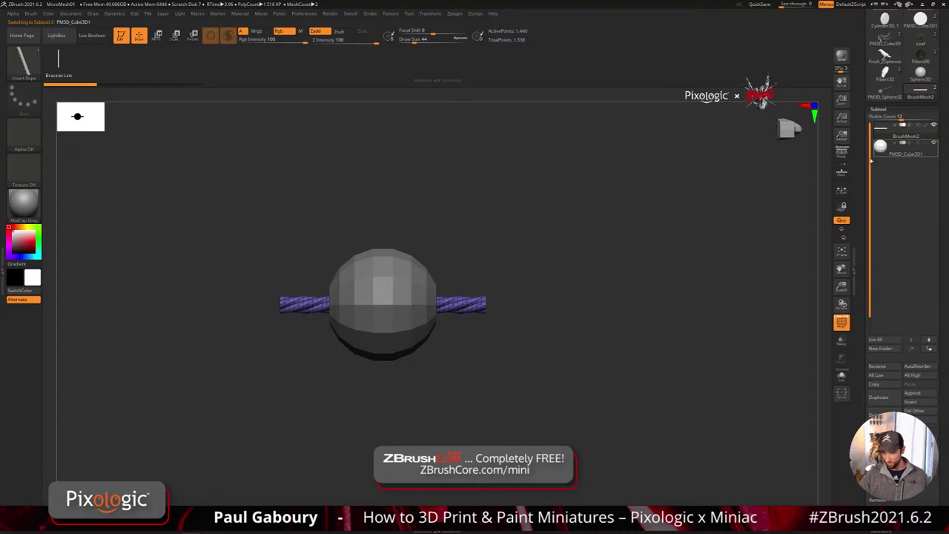
pyautogui.moveTo(678, 375)
pyautogui.mouseDown()
pyautogui.moveTo(602, 381)
pyautogui.moveTo(675, 389)
pyautogui.mouseUp()
pyautogui.press('c')
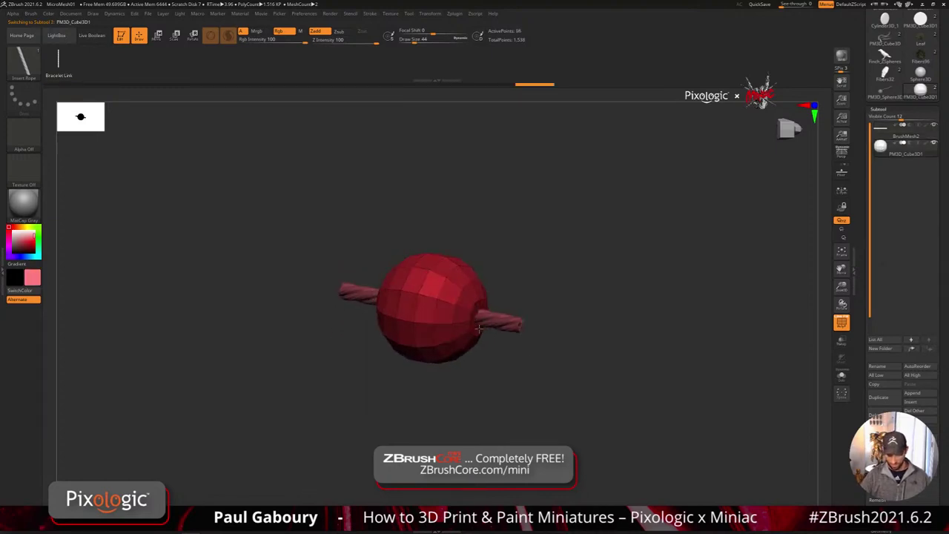
pyautogui.moveTo(479, 328); pyautogui.dragTo(480, 327, button='right')
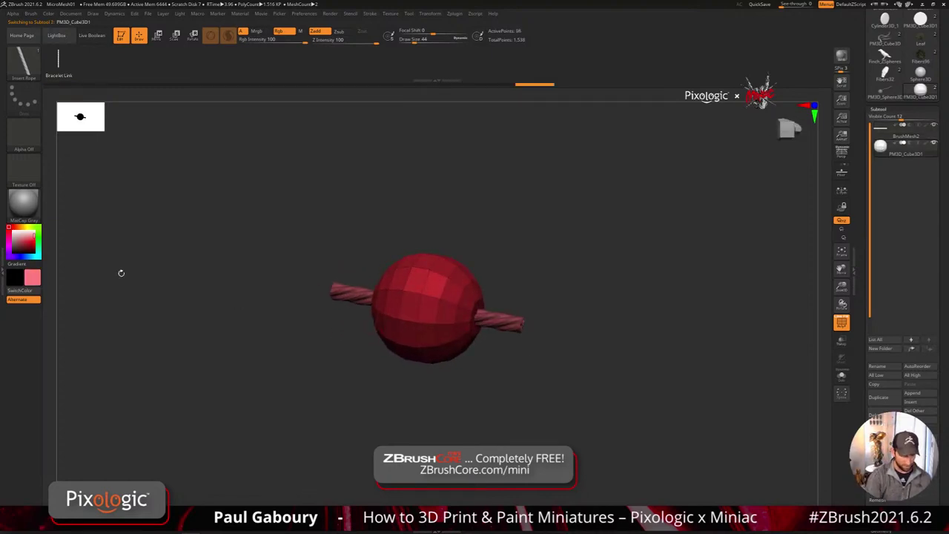
pyautogui.click(13, 231)
pyautogui.moveTo(511, 324); pyautogui.dragTo(467, 321, button='right')
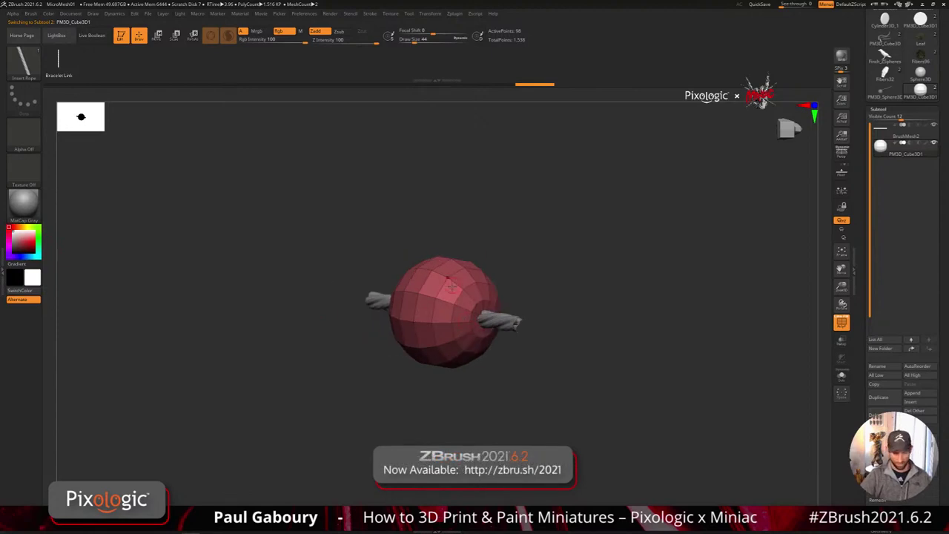
# - Select the ZModeler brush for editing the bead and view the model from the side
pyautogui.press('b')
pyautogui.press('z')
pyautogui.press('m')
pyautogui.press(',')
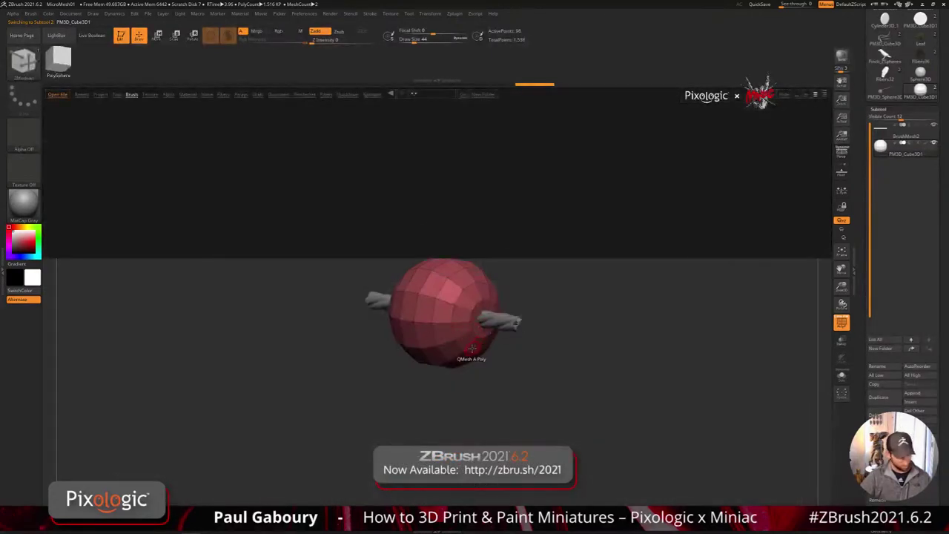
pyautogui.press(',')
pyautogui.keyDown('shift'); pyautogui.moveTo(519, 406); pyautogui.dragTo(546, 379); pyautogui.keyUp('shift')
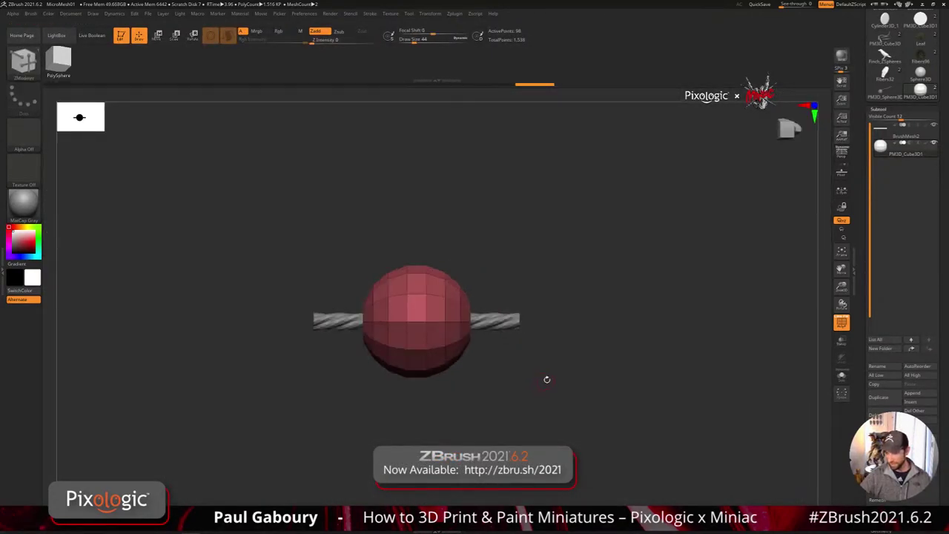
pyautogui.moveTo(620, 364); pyautogui.dragTo(598, 419)
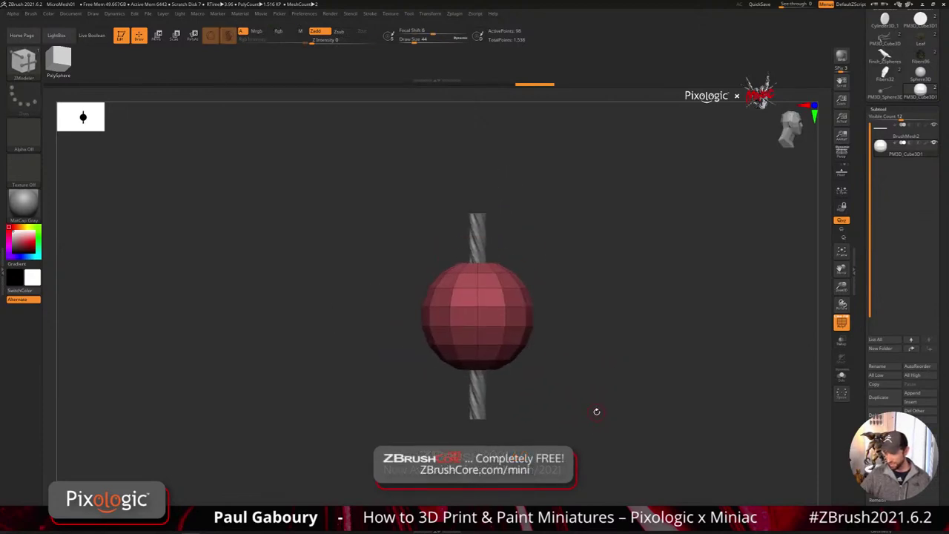
# - Rotate the bead and the rope together by 90 degrees in the side view so the rope lies horizontally
pyautogui.press('w')
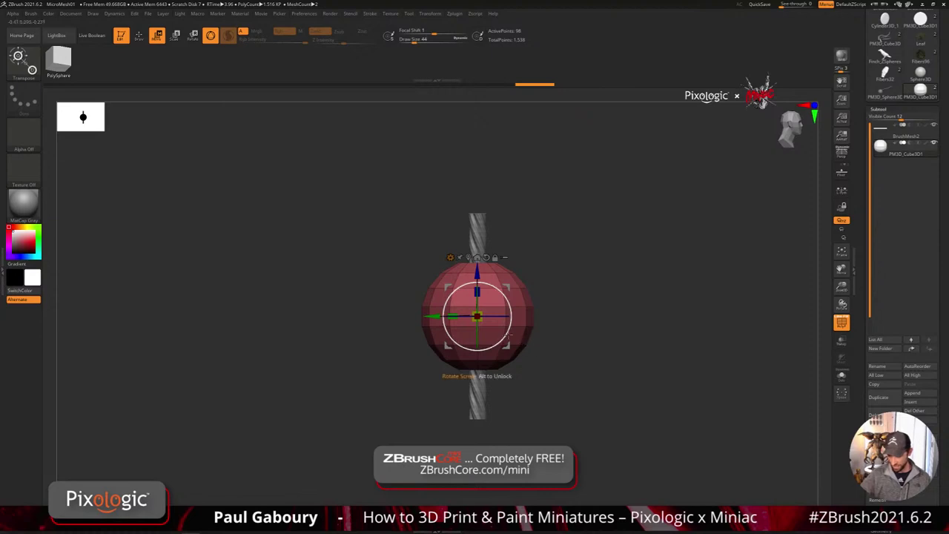
pyautogui.moveTo(506, 298); pyautogui.dragTo(539, 248)
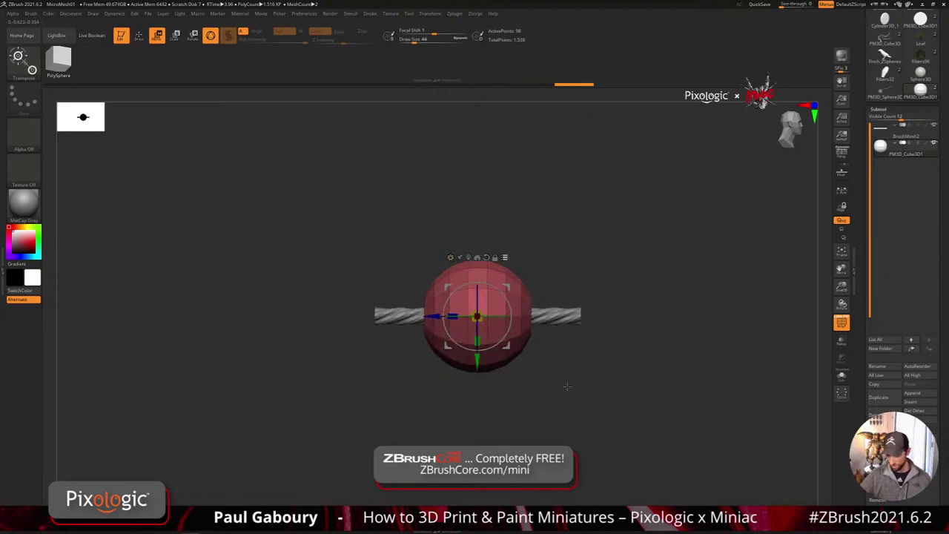
pyautogui.press('q')
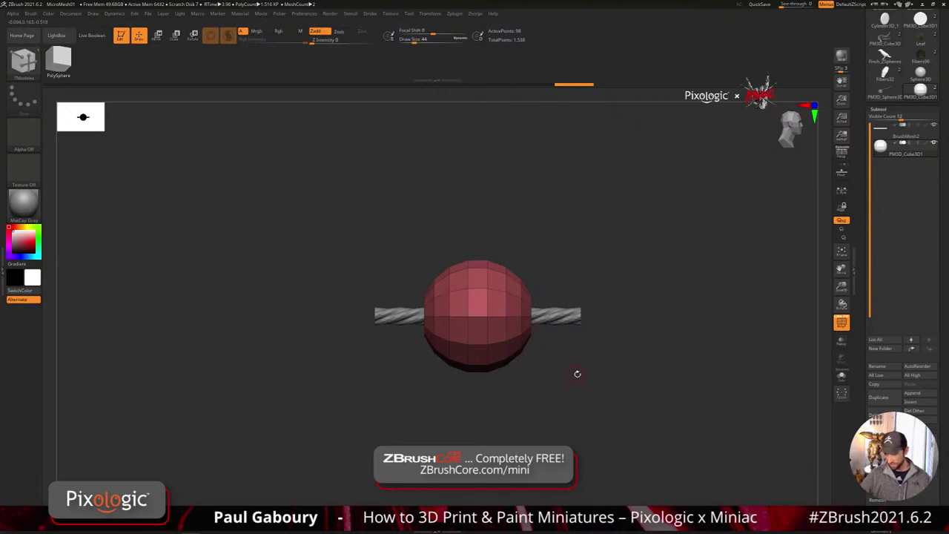
pyautogui.moveTo(578, 376); pyautogui.dragTo(559, 386)
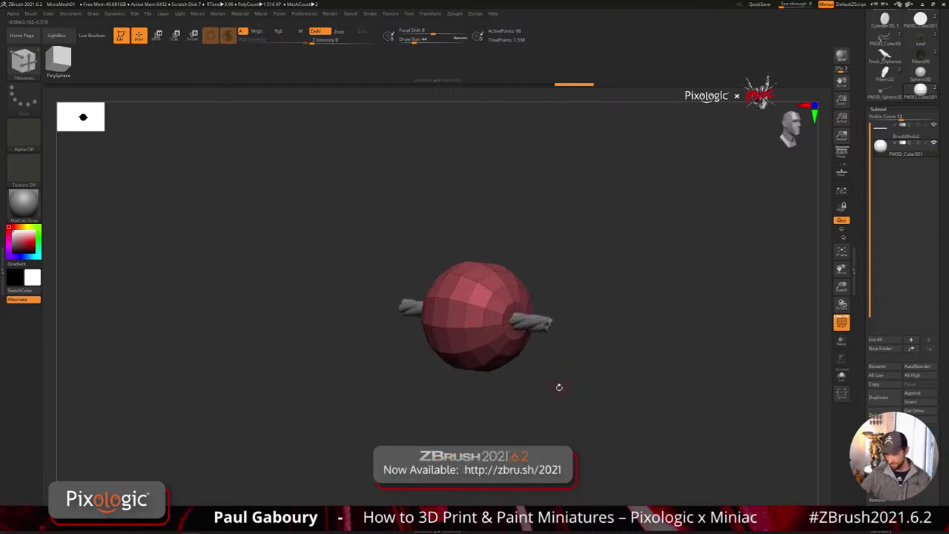
pyautogui.keyDown('ctrl'); pyautogui.moveTo(509, 348); pyautogui.dragTo(501, 302, button='right'); pyautogui.keyUp('ctrl')
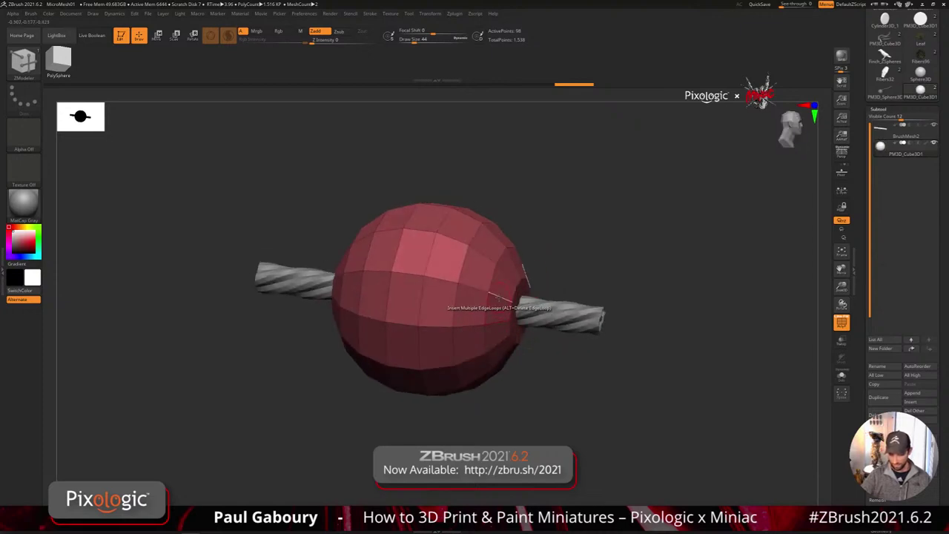
# - Rotate the bead and rope together by 90 degrees in the top view so the rope runs sideways across the front view
pyautogui.keyDown('shift'); pyautogui.moveTo(595, 383); pyautogui.dragTo(636, 434); pyautogui.keyUp('shift')
pyautogui.press('w')
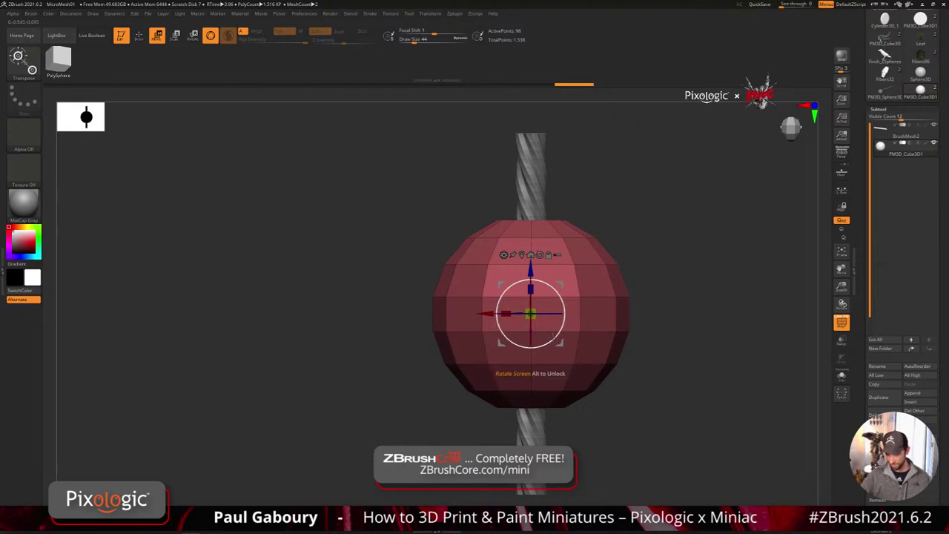
pyautogui.keyDown('shift'); pyautogui.moveTo(556, 337); pyautogui.dragTo(598, 251); pyautogui.keyUp('shift')
pyautogui.moveTo(623, 382)
pyautogui.mouseDown()
pyautogui.moveTo(630, 392)
pyautogui.moveTo(553, 363)
pyautogui.mouseUp()
pyautogui.press('q')
pyautogui.press('w')
pyautogui.press('q')
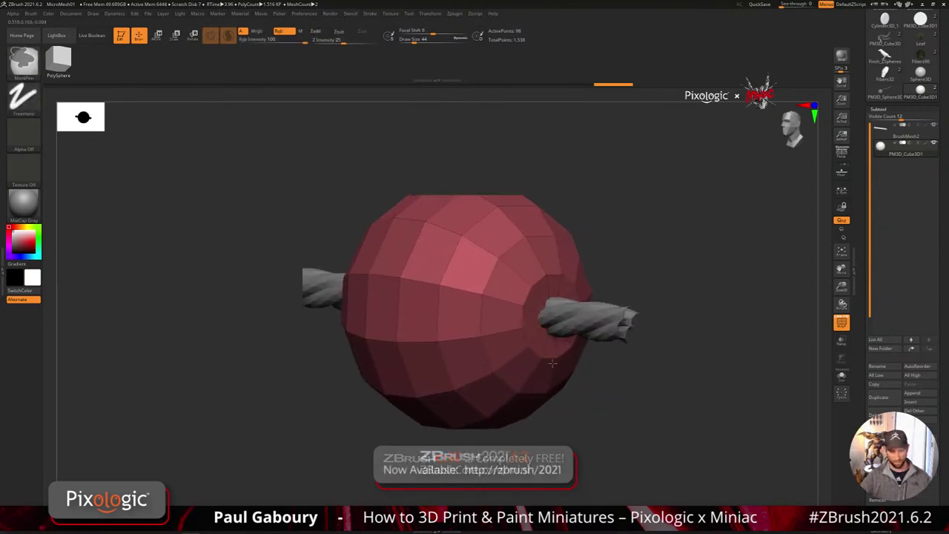
# - Set the ZModeler edge Insert target to Single EdgeLoop and insert edge loops on the bead's end around the rope
pyautogui.keyDown('ctrl'); pyautogui.moveTo(553, 364); pyautogui.dragTo(539, 363, button='right'); pyautogui.keyUp('ctrl')
pyautogui.press('space')
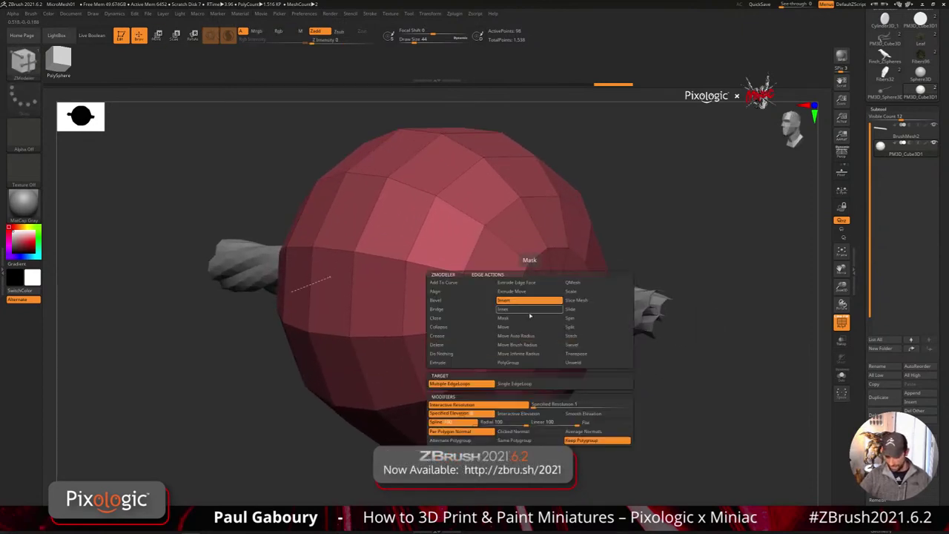
pyautogui.click(533, 386)
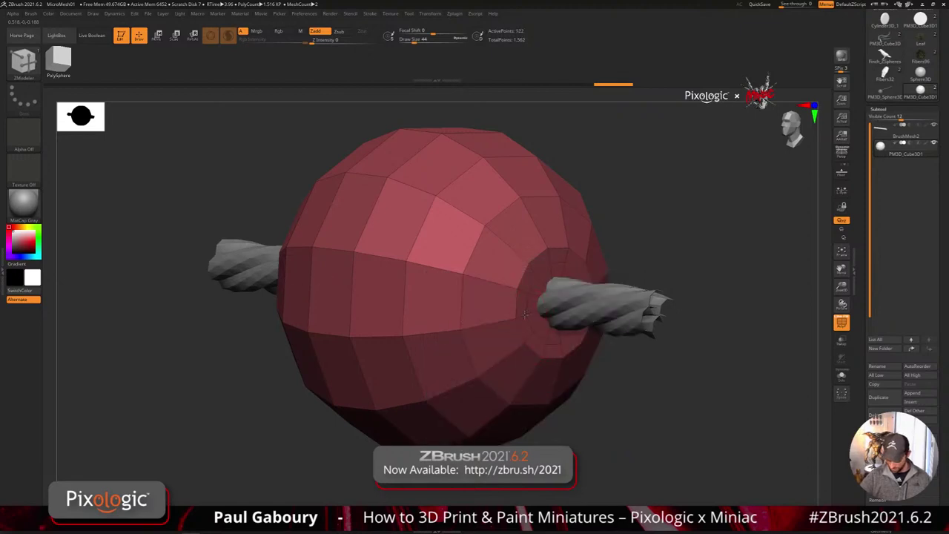
pyautogui.click(531, 310)
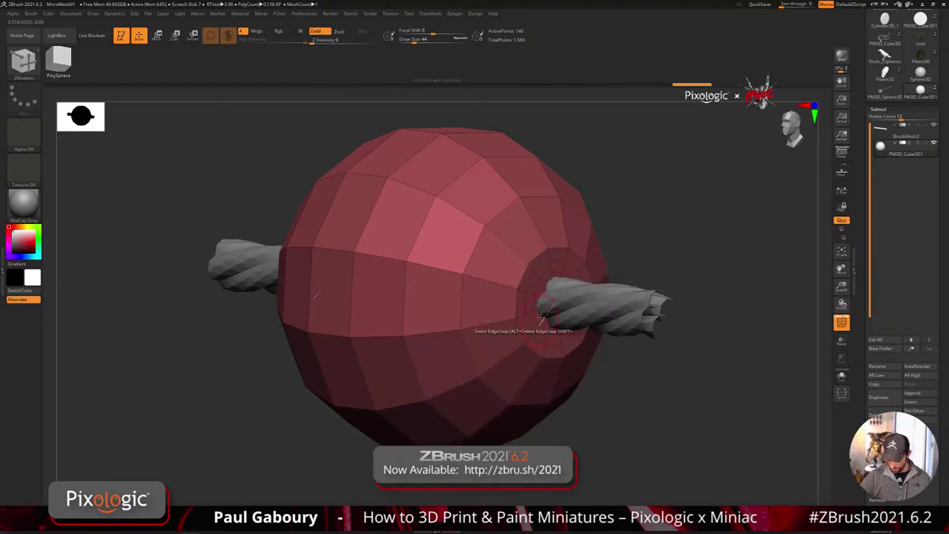
pyautogui.keyDown('shift'); pyautogui.moveTo(613, 374); pyautogui.dragTo(586, 377); pyautogui.keyUp('shift')
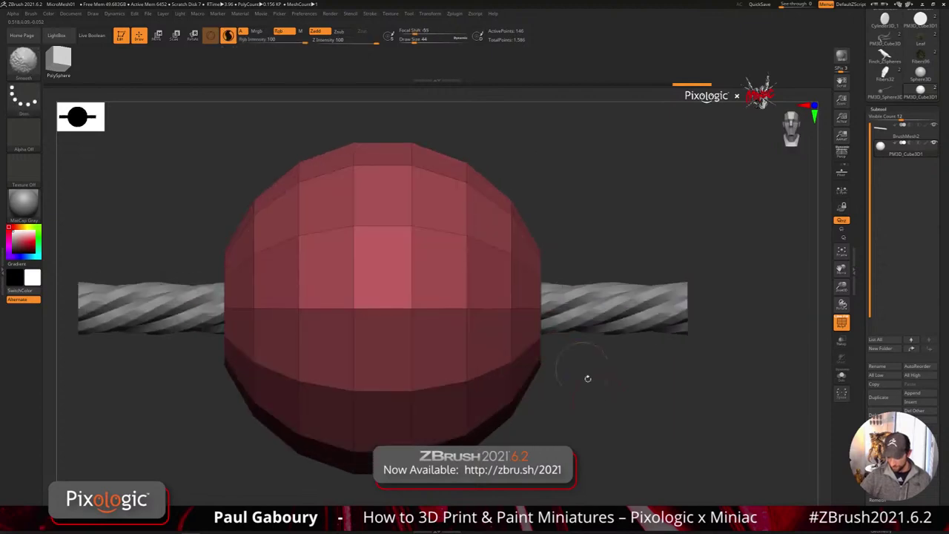
# - Isolate the faces around the bead's rope ends, assign the outer ring and inner cap to separate polygroups, and unhide the whole bead
pyautogui.keyDown('ctrl'); pyautogui.keyDown('shift'); pyautogui.moveTo(604, 408); pyautogui.dragTo(532, 222); pyautogui.keyUp('shift'); pyautogui.keyUp('ctrl')
pyautogui.moveTo(625, 362); pyautogui.dragTo(608, 388)
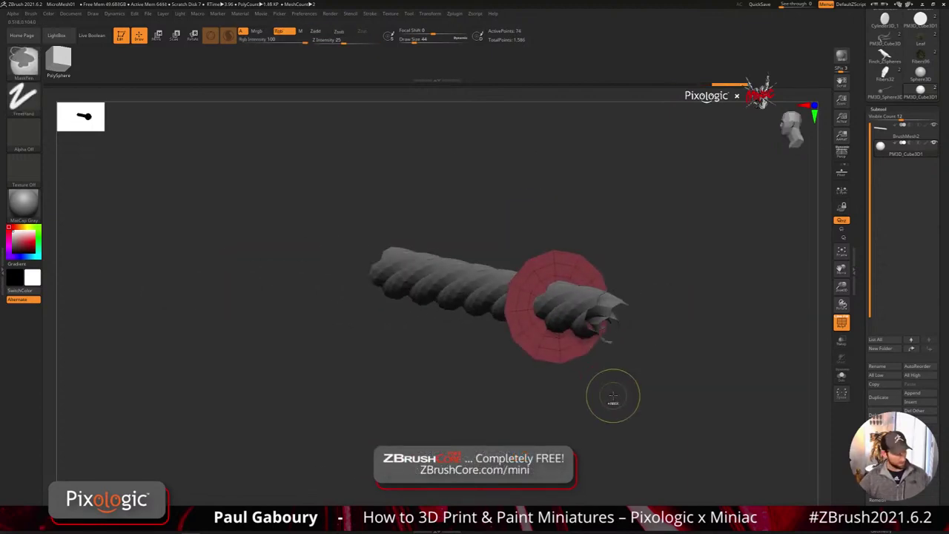
pyautogui.hotkey('ctrl', 'w')
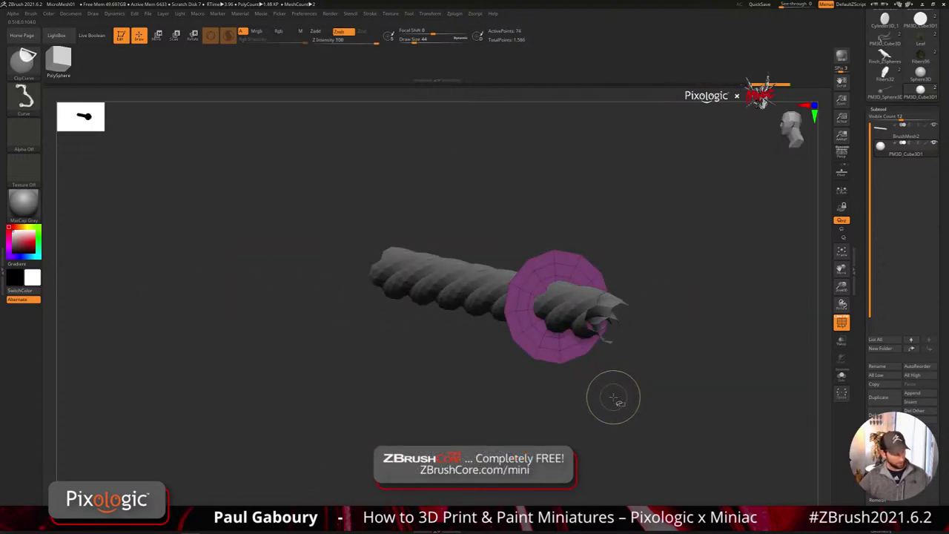
pyautogui.hotkey('ctrl', 'shift', 's')
pyautogui.hotkey('ctrl', 'shift', 's')
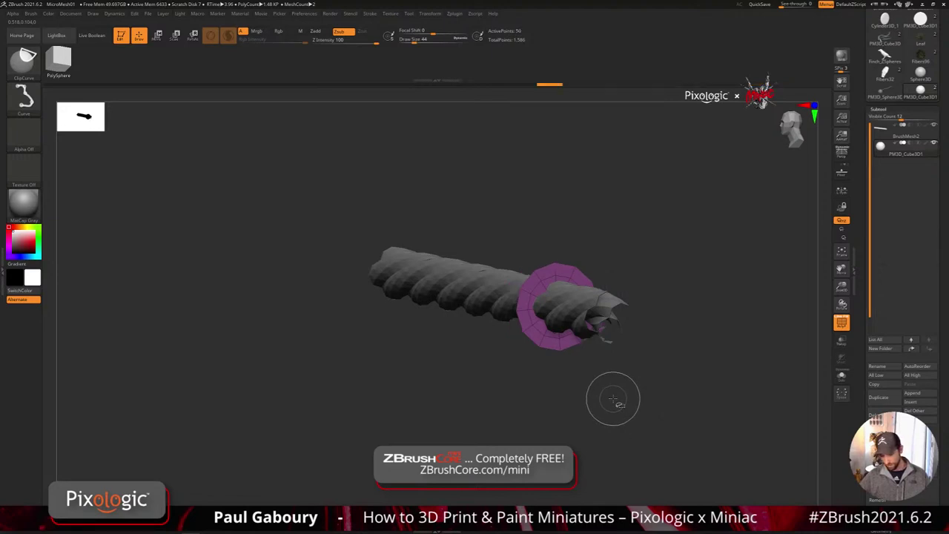
pyautogui.keyDown('ctrl'); pyautogui.keyDown('shift'); pyautogui.click(614, 396); pyautogui.keyUp('shift'); pyautogui.keyUp('ctrl')
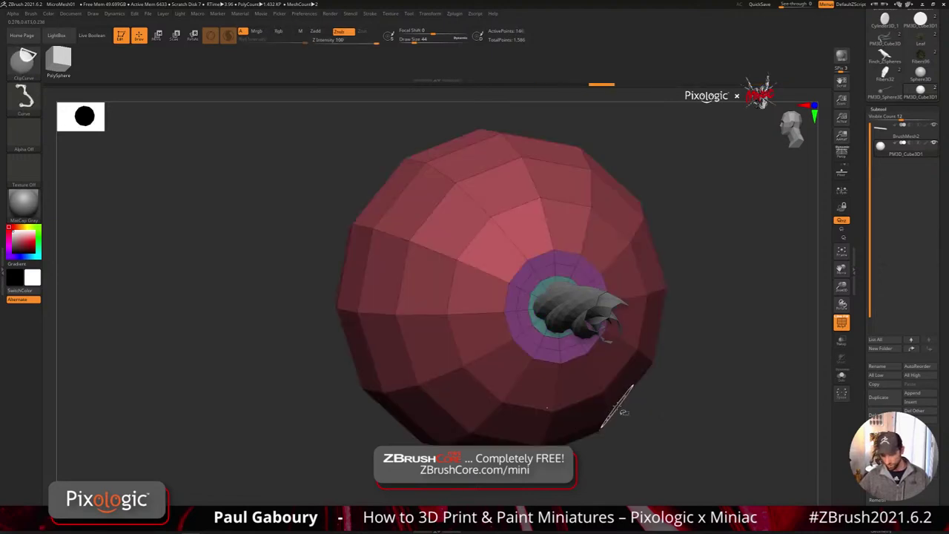
# - Hide the rope, set the ZModeler polygon QMesh target to Polygroup All, and push the bead's end cap inward to form a hole
pyautogui.press('d')
pyautogui.moveTo(614, 411); pyautogui.dragTo(660, 409)
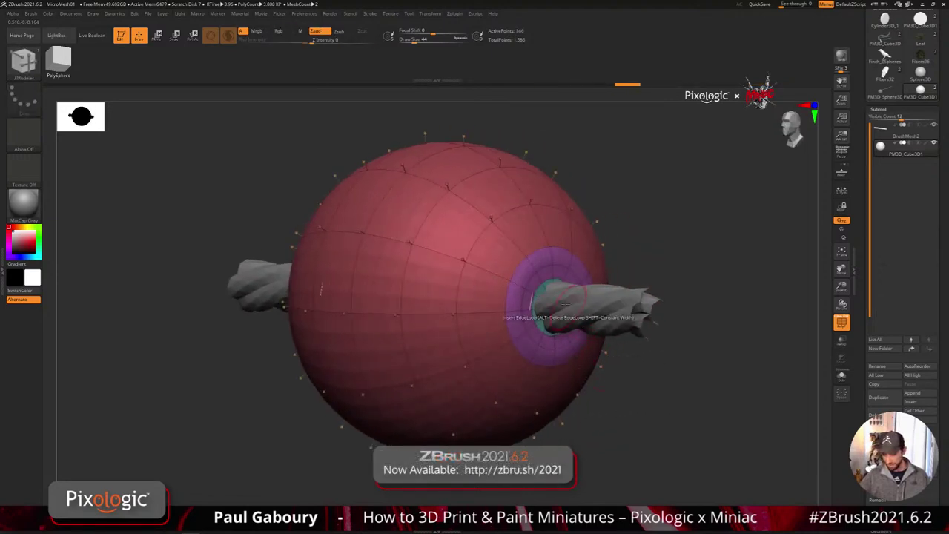
pyautogui.click(934, 124)
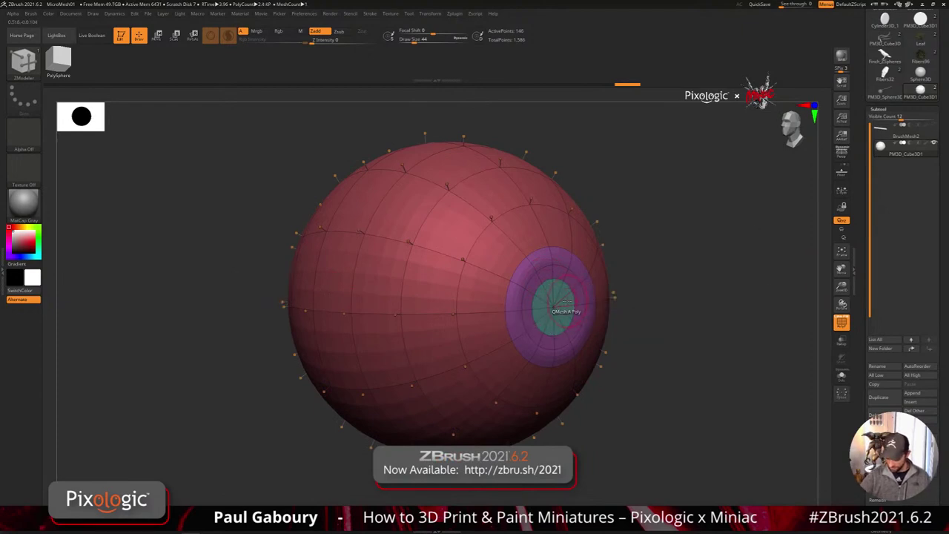
pyautogui.press('space')
pyautogui.click(624, 330)
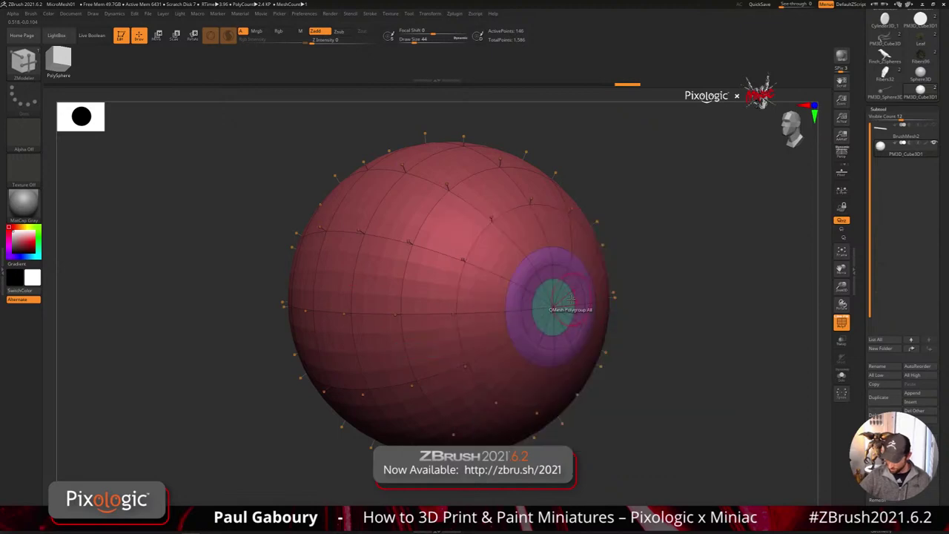
pyautogui.moveTo(567, 297); pyautogui.dragTo(535, 308)
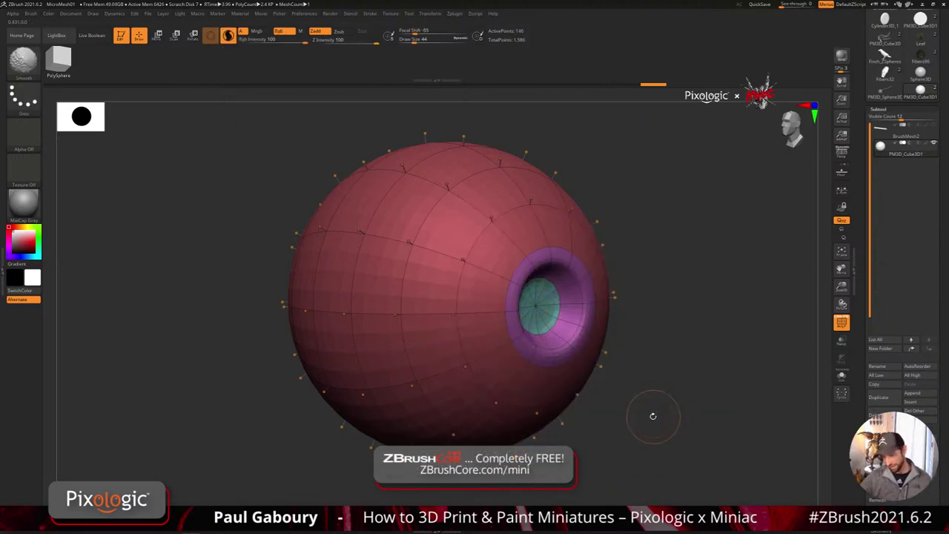
# - Turn off the polyframe and show the rope again to check how it passes through the bead's hole
pyautogui.hotkey('shift', 'f')
pyautogui.keyDown('ctrl'); pyautogui.moveTo(655, 419); pyautogui.dragTo(635, 411, button='right'); pyautogui.keyUp('ctrl')
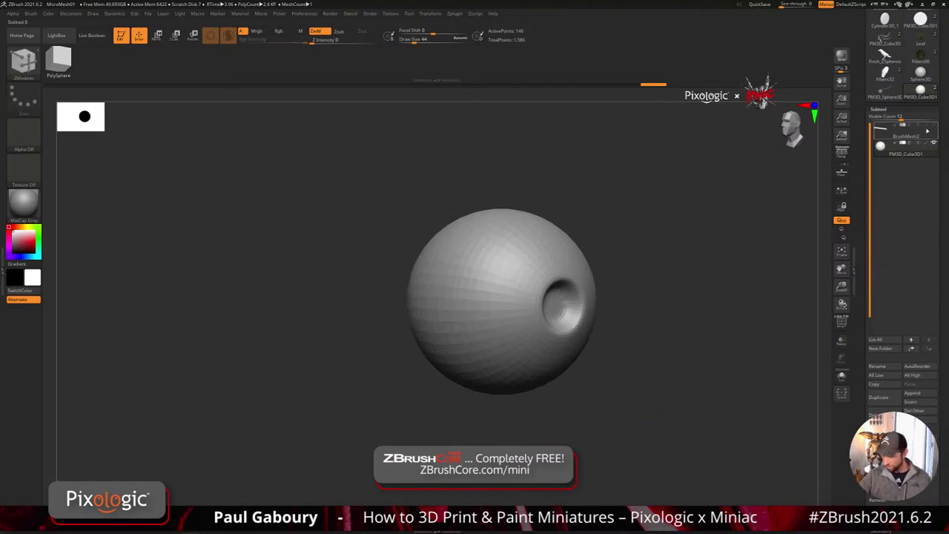
pyautogui.click(933, 125)
pyautogui.keyDown('ctrl'); pyautogui.moveTo(712, 346); pyautogui.dragTo(676, 372, button='right'); pyautogui.keyUp('ctrl')
pyautogui.moveTo(677, 373); pyautogui.dragTo(692, 390, button='right')
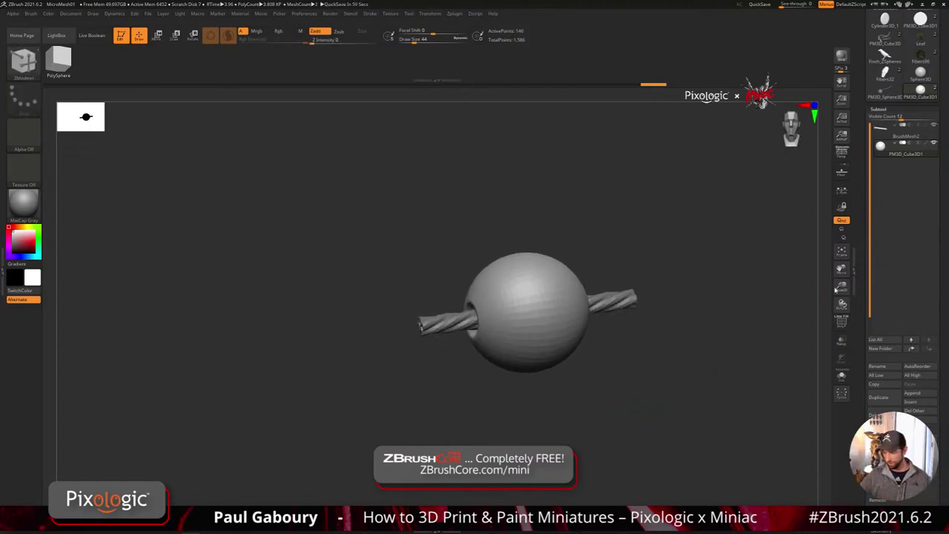
# - Turn off the smooth subdivision preview and try an edge QMesh on the inner rim of the bead's hole
pyautogui.hotkey('shift', 'f')
pyautogui.moveTo(642, 405); pyautogui.dragTo(601, 435, button='right')
pyautogui.hotkey('shift', 'f')
pyautogui.hotkey('shift', 'f')
pyautogui.hotkey('shift', 'd')
pyautogui.keyDown('ctrl'); pyautogui.moveTo(580, 328); pyautogui.dragTo(601, 314, button='right'); pyautogui.keyUp('ctrl')
pyautogui.press('space')
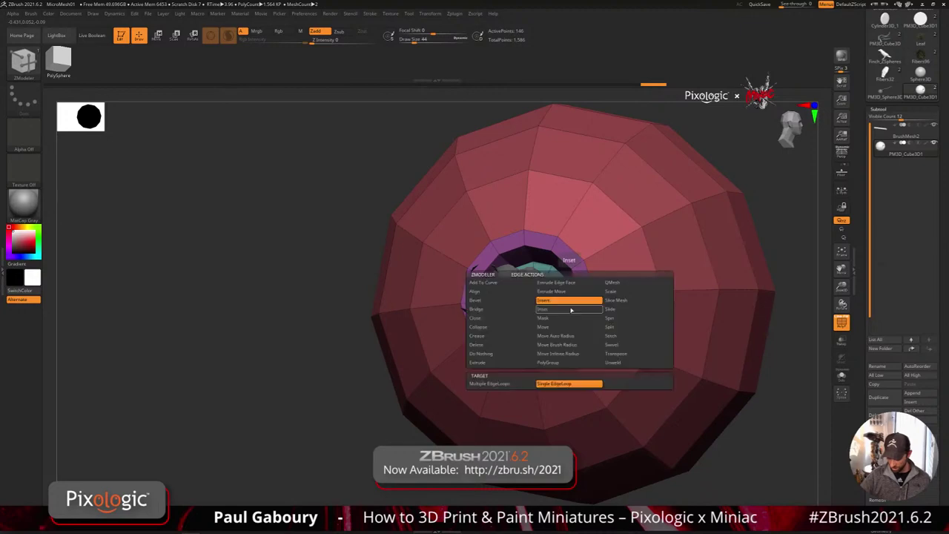
pyautogui.click(612, 283)
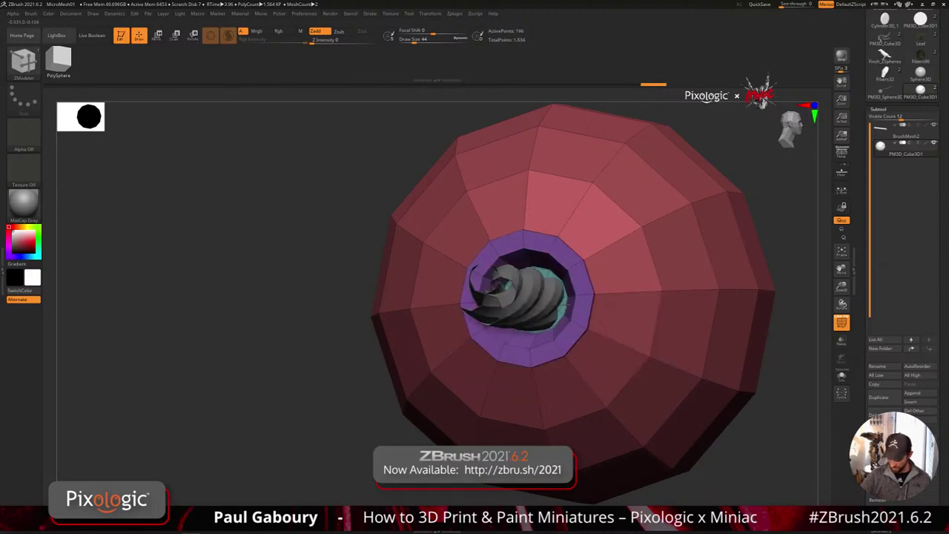
pyautogui.moveTo(559, 305); pyautogui.dragTo(562, 319)
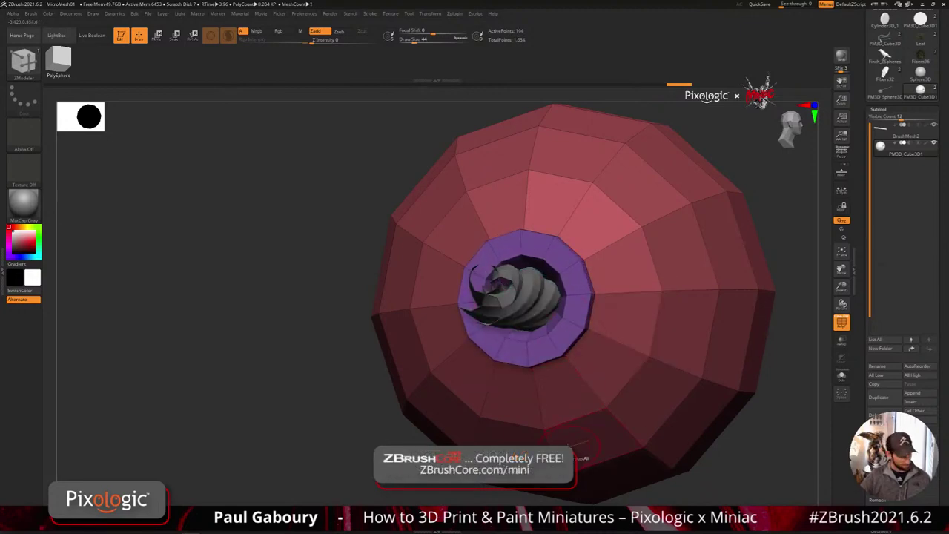
pyautogui.press('d')
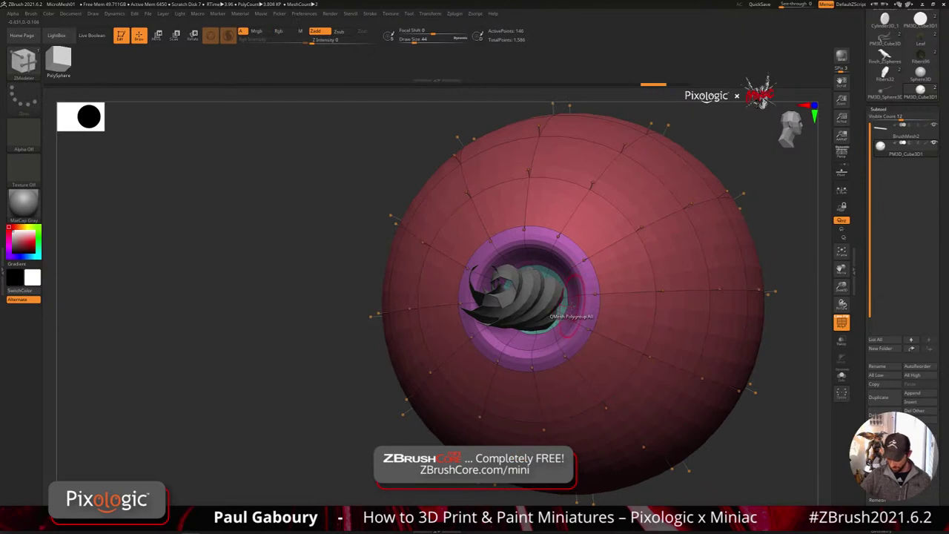
# - Slide the complete edge loop at the bead's hole inward toward the rope and check the smoothed bead
pyautogui.hotkey('shift', 'f')
pyautogui.hotkey('shift', 'f')
pyautogui.hotkey('shift', 'd')
pyautogui.moveTo(561, 305); pyautogui.dragTo(572, 305, button='right')
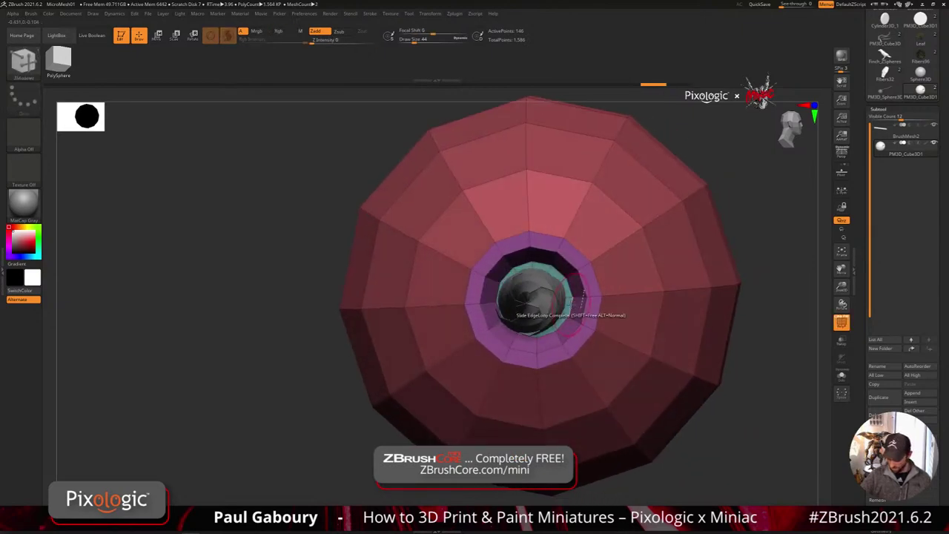
pyautogui.moveTo(572, 305); pyautogui.dragTo(552, 307)
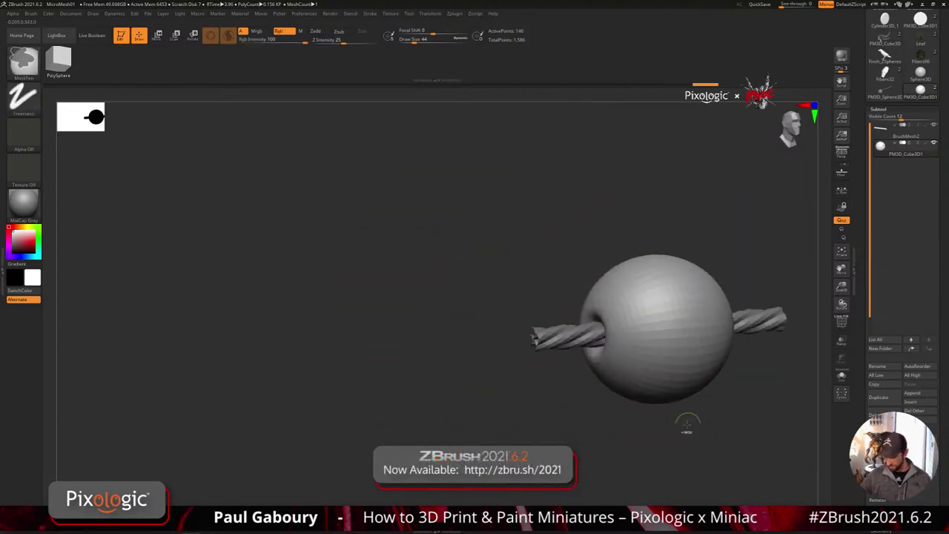
pyautogui.moveTo(687, 424)
pyautogui.keyDown('alt'); pyautogui.mouseDown()
pyautogui.moveTo(571, 390)
pyautogui.moveTo(591, 438)
pyautogui.moveTo(568, 411)
pyautogui.moveTo(577, 410)
pyautogui.moveTo(558, 400)
pyautogui.mouseUp(); pyautogui.keyUp('alt')
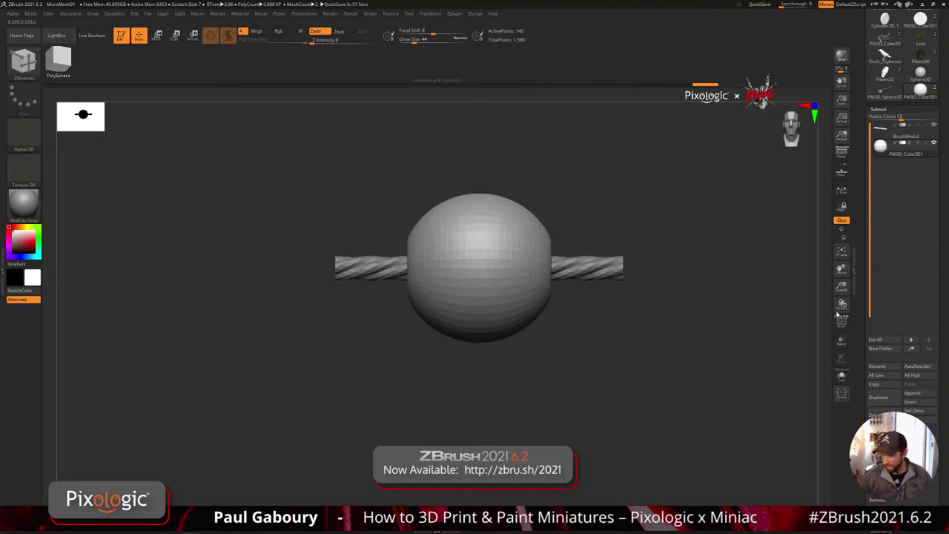
# - Display the polyframe on the rope and bead subtools and assign the whole bead to a single polygroup
pyautogui.click(906, 132)
pyautogui.hotkey('shift', 'f')
pyautogui.moveTo(661, 457); pyautogui.dragTo(646, 411)
pyautogui.press('b')
pyautogui.press('p')
pyautogui.press('a')
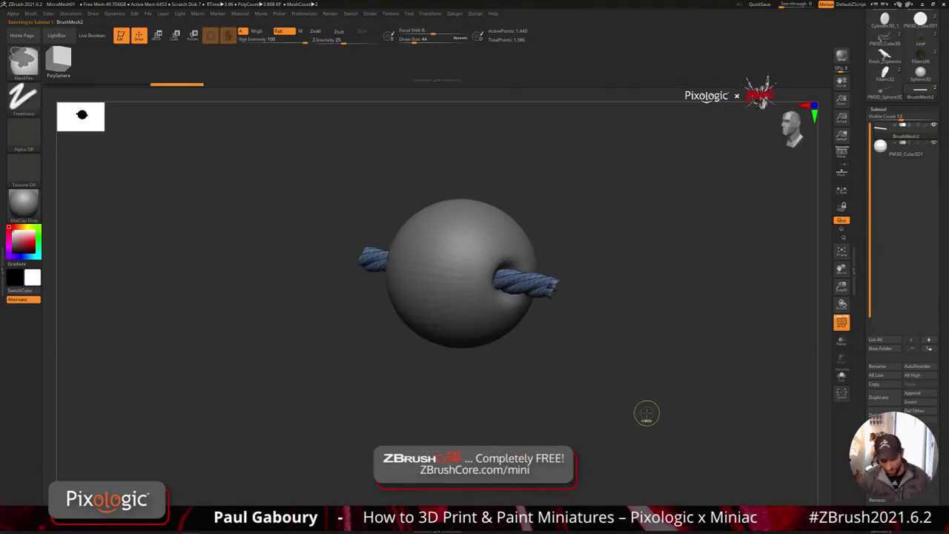
pyautogui.press('b')
pyautogui.press('z')
pyautogui.press('m')
pyautogui.press('Down')
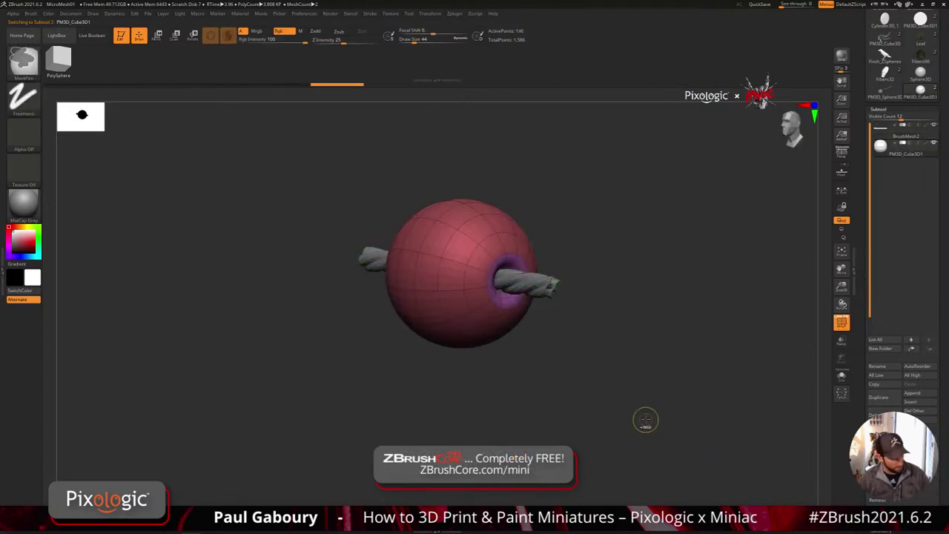
pyautogui.hotkey('ctrl', 'w')
# - Select the ZModeler brush and the rope subtool, and merge the bead below into the rope subtool
pyautogui.press('b')
pyautogui.press('z')
pyautogui.press('m')
pyautogui.hotkey('alt', 'Up')
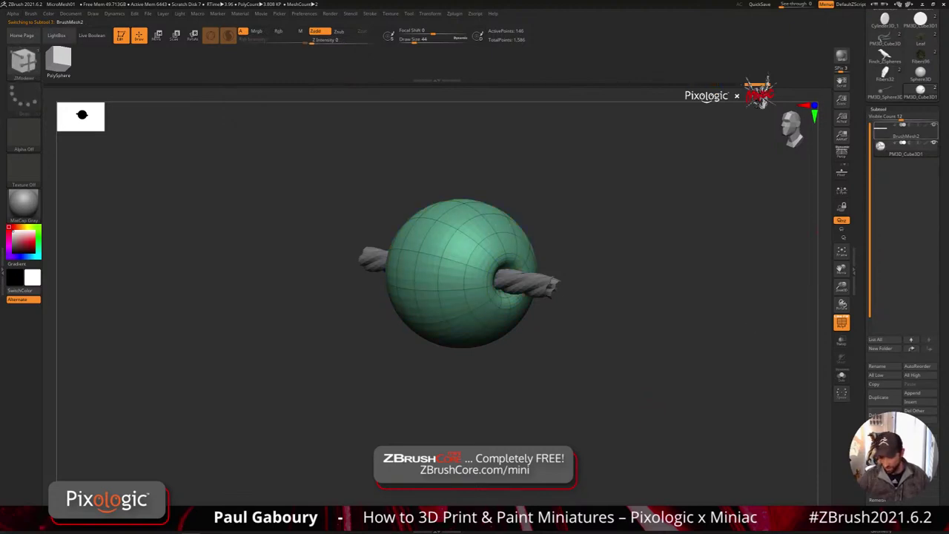
pyautogui.hotkey('alt', 'Up')
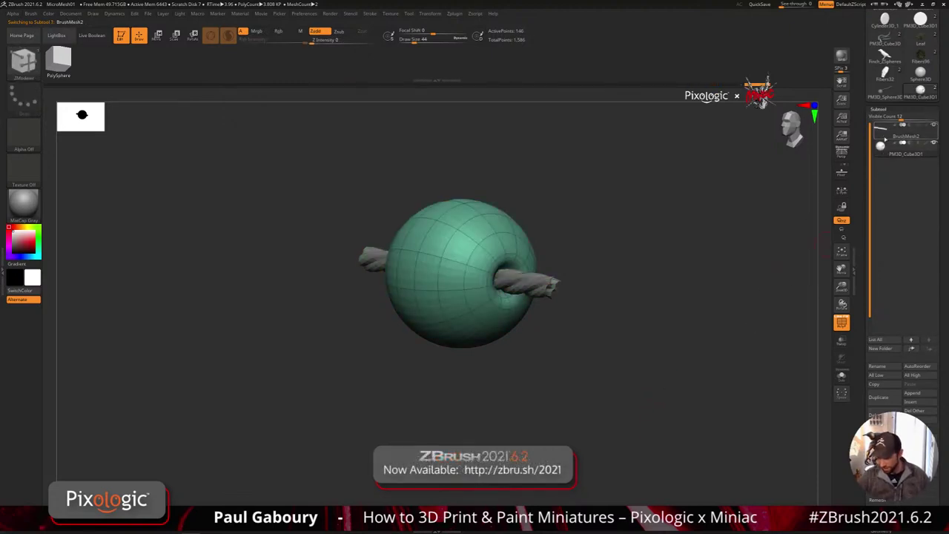
pyautogui.moveTo(944, 402); pyautogui.dragTo(944, 393)
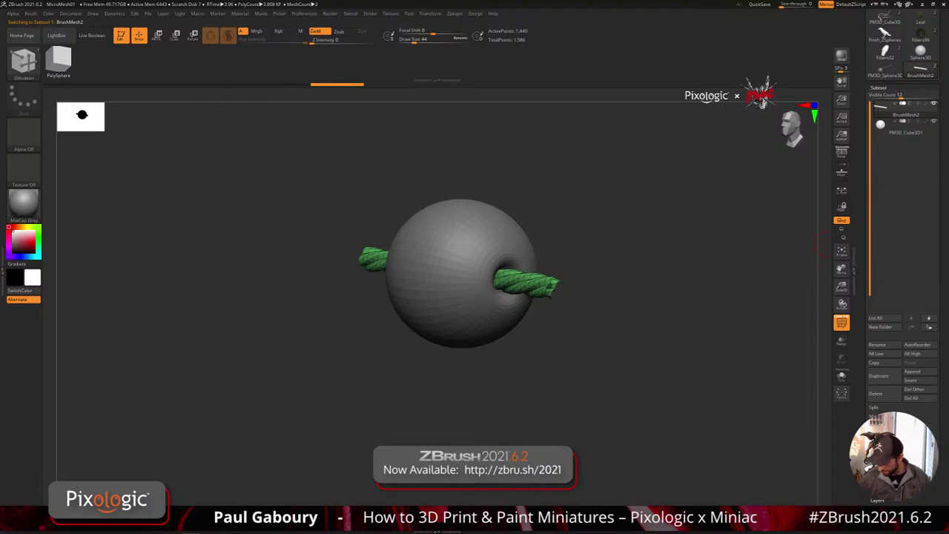
pyautogui.click(884, 425)
pyautogui.click(816, 444)
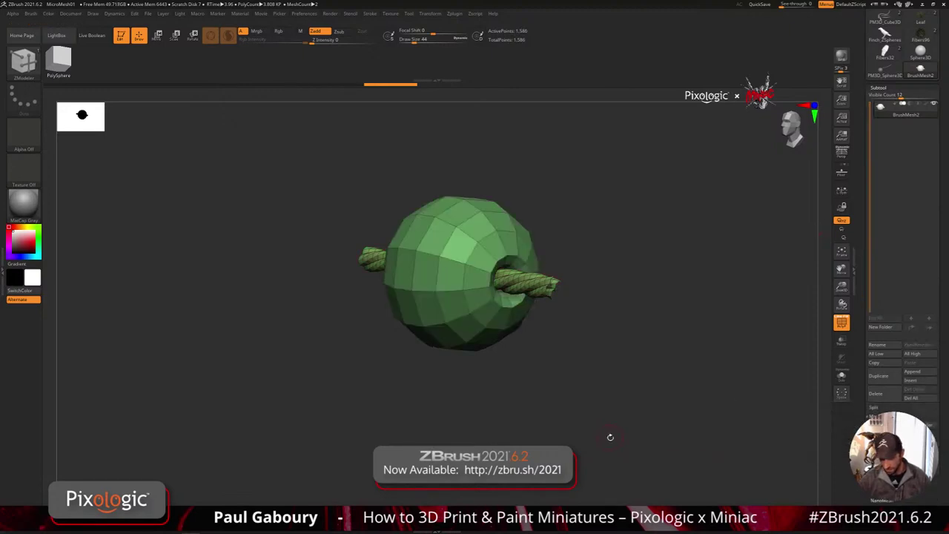
# - Create a new InsertMesh brush from the merged bead and rope with the rope vertical in view, and set the draw size to 140
pyautogui.moveTo(611, 438)
pyautogui.keyDown('shift'); pyautogui.mouseDown()
pyautogui.moveTo(648, 413)
pyautogui.moveTo(620, 425)
pyautogui.mouseUp(); pyautogui.keyUp('shift')
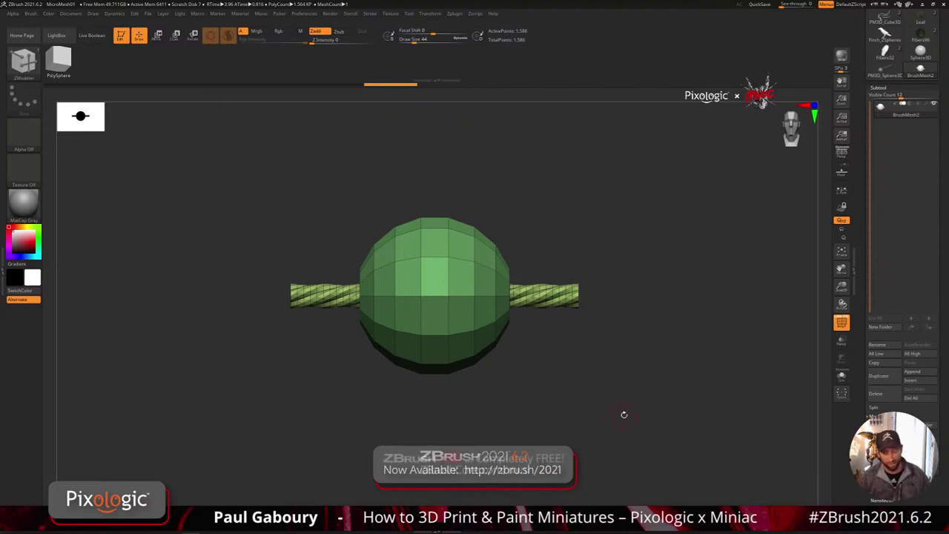
pyautogui.moveTo(623, 413)
pyautogui.keyDown('shift'); pyautogui.mouseDown()
pyautogui.moveTo(581, 334)
pyautogui.moveTo(646, 377)
pyautogui.moveTo(611, 354)
pyautogui.mouseUp(); pyautogui.keyUp('shift')
pyautogui.press('s')
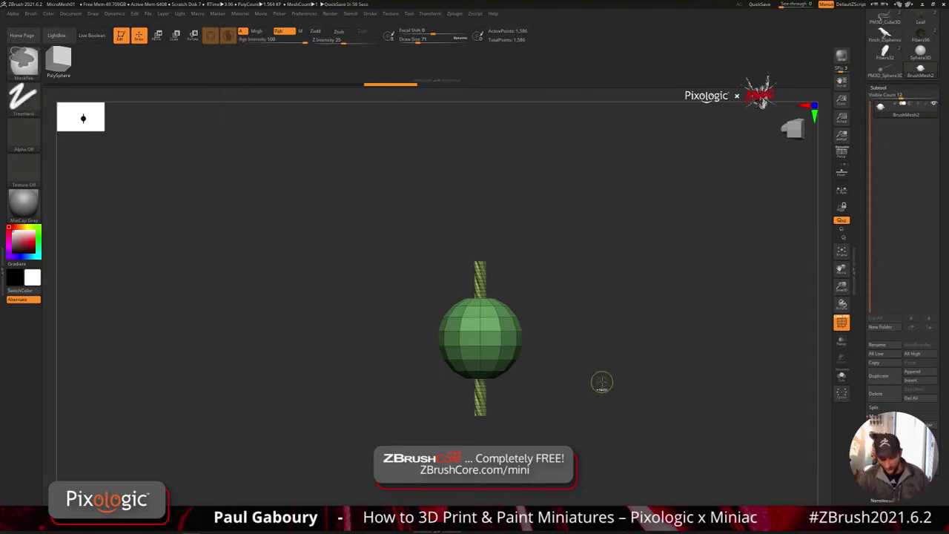
pyautogui.moveTo(602, 381)
pyautogui.keyDown('alt'); pyautogui.mouseDown()
pyautogui.moveTo(594, 396)
pyautogui.moveTo(569, 336)
pyautogui.mouseUp(); pyautogui.keyUp('alt')
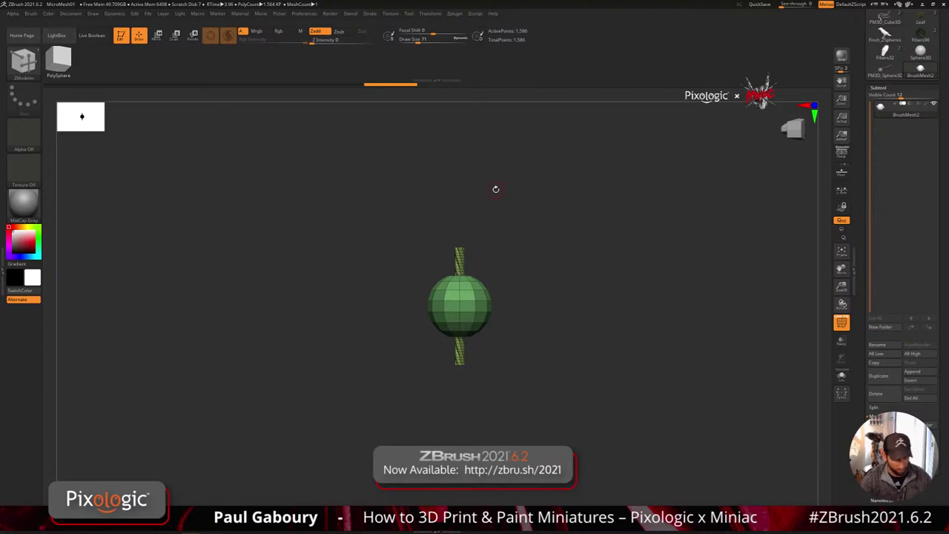
pyautogui.press('b')
pyautogui.click(293, 416)
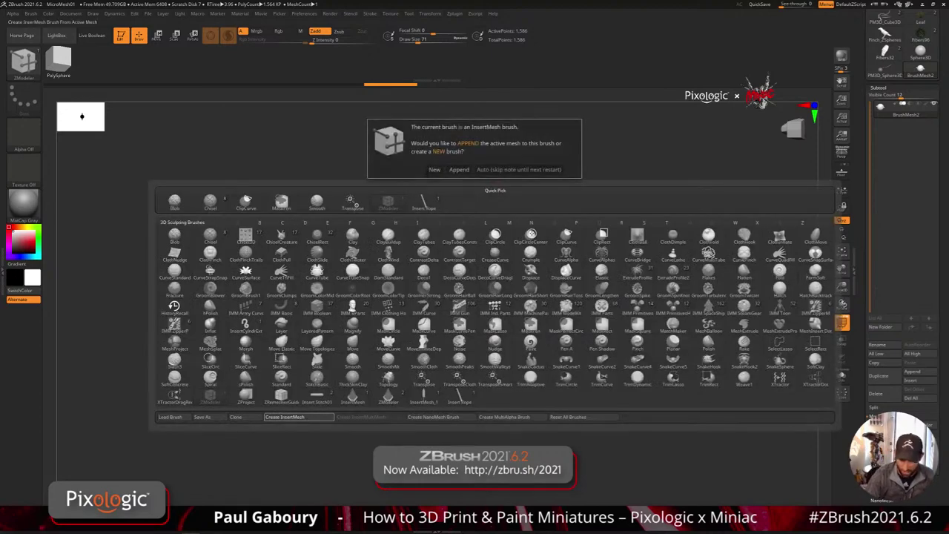
pyautogui.click(434, 169)
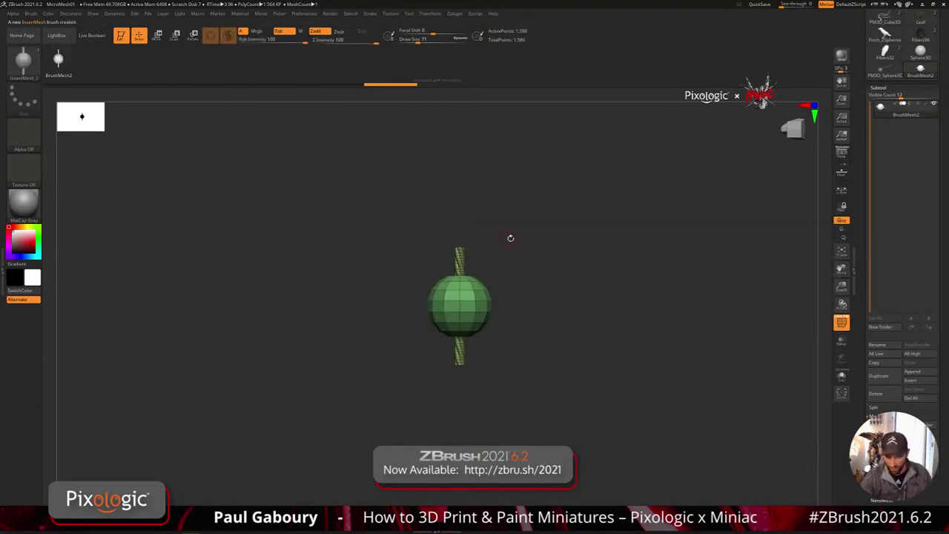
pyautogui.press('s')
pyautogui.moveTo(511, 238); pyautogui.dragTo(518, 238)
# - Try inserting a single bead from the model's edge with the new InsertMesh brush and undo it
pyautogui.moveTo(488, 298); pyautogui.dragTo(533, 439)
pyautogui.hotkey('ctrl', 'z')
pyautogui.keyDown('alt'); pyautogui.moveTo(589, 390); pyautogui.dragTo(511, 426); pyautogui.keyUp('alt')
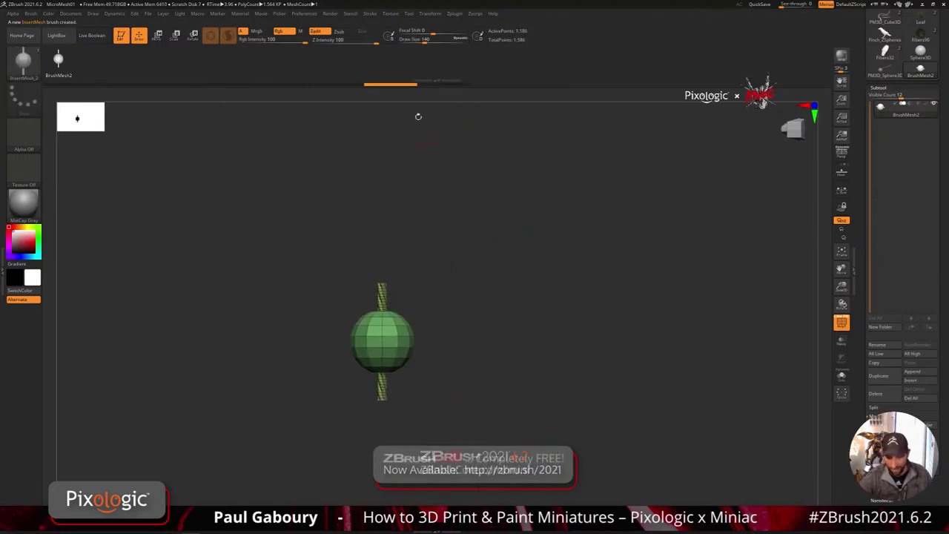
# - Enable Curve Mode for the InsertMesh brush and draw an S-shaped strand of beads beside the source bead
pyautogui.click(370, 15)
pyautogui.click(391, 215)
pyautogui.click(385, 198)
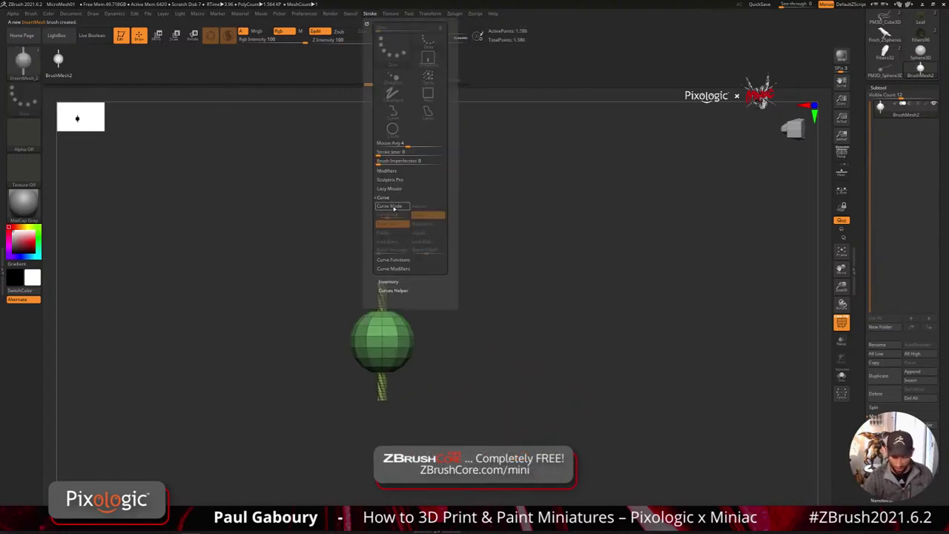
pyautogui.click(393, 207)
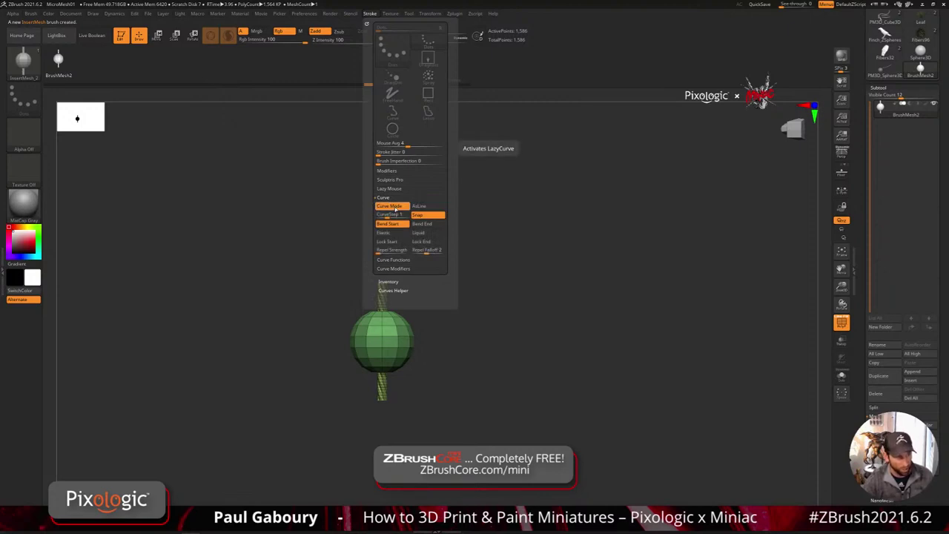
pyautogui.moveTo(549, 270); pyautogui.dragTo(754, 171)
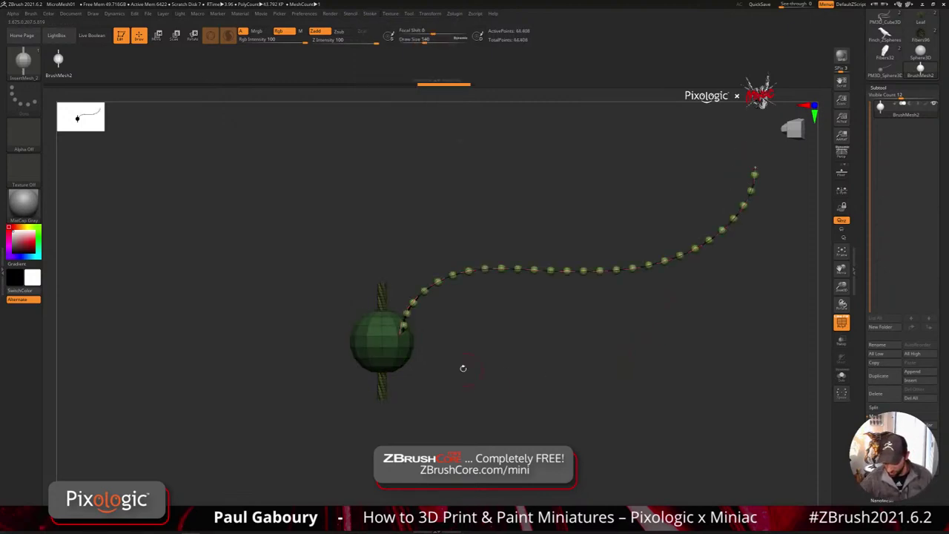
# - Move the bead strand away from the source bead, pull its middle into a tighter bend, and inspect the connected beads up close
pyautogui.moveTo(393, 322)
pyautogui.mouseDown()
pyautogui.moveTo(487, 372)
pyautogui.moveTo(438, 354)
pyautogui.mouseUp()
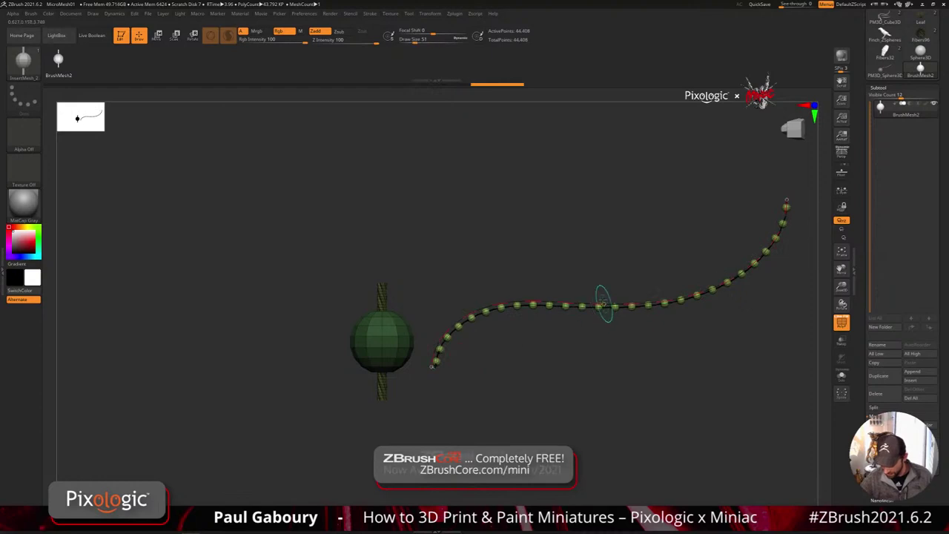
pyautogui.moveTo(604, 305); pyautogui.dragTo(534, 233)
pyautogui.keyDown('ctrl'); pyautogui.moveTo(609, 279); pyautogui.dragTo(624, 315, button='right'); pyautogui.keyUp('ctrl')
pyautogui.keyDown('alt'); pyautogui.moveTo(656, 304); pyautogui.dragTo(633, 404, button='right'); pyautogui.keyUp('alt')
pyautogui.keyDown('ctrl'); pyautogui.moveTo(498, 254); pyautogui.dragTo(532, 327, button='right'); pyautogui.keyUp('ctrl')
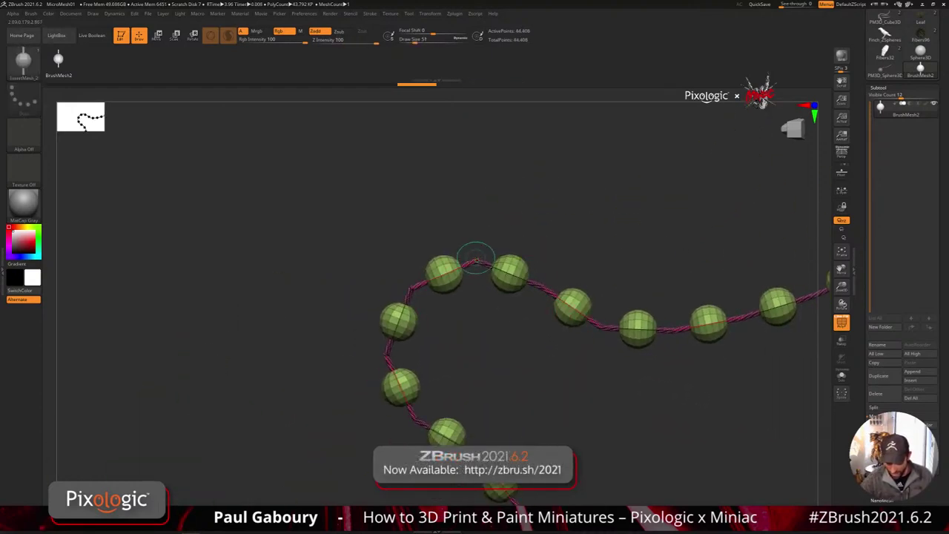
pyautogui.keyDown('ctrl'); pyautogui.moveTo(539, 417); pyautogui.dragTo(506, 319, button='right'); pyautogui.keyUp('ctrl')
pyautogui.keyDown('alt'); pyautogui.moveTo(550, 359); pyautogui.dragTo(544, 335, button='right'); pyautogui.keyUp('alt')
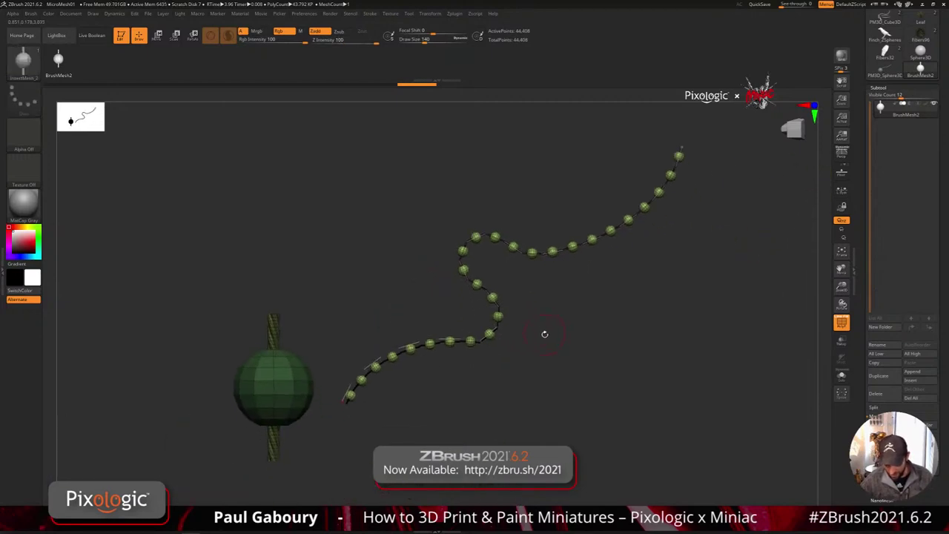
# - Adjust the brush's Curve Res modifier and pull the lower bend of the bead strand slightly outward
pyautogui.click(31, 14)
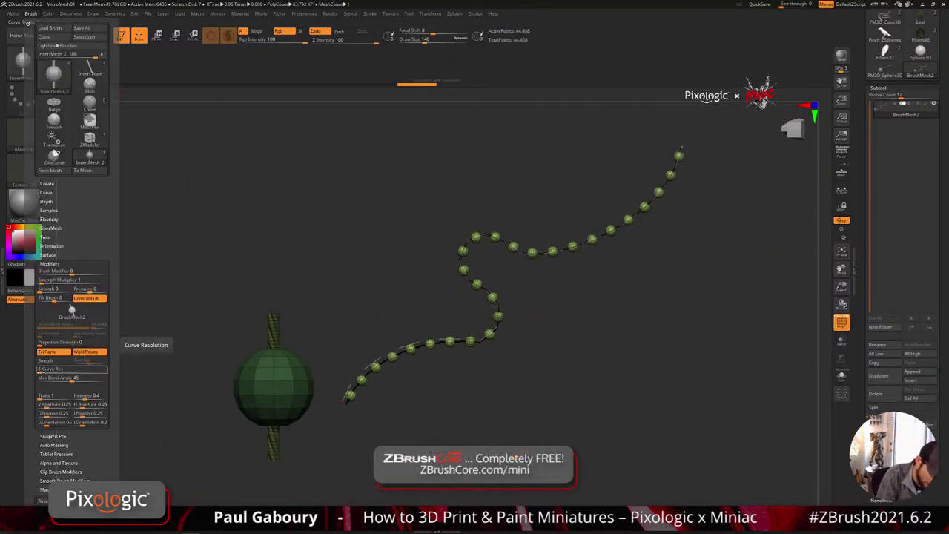
pyautogui.press('Return')
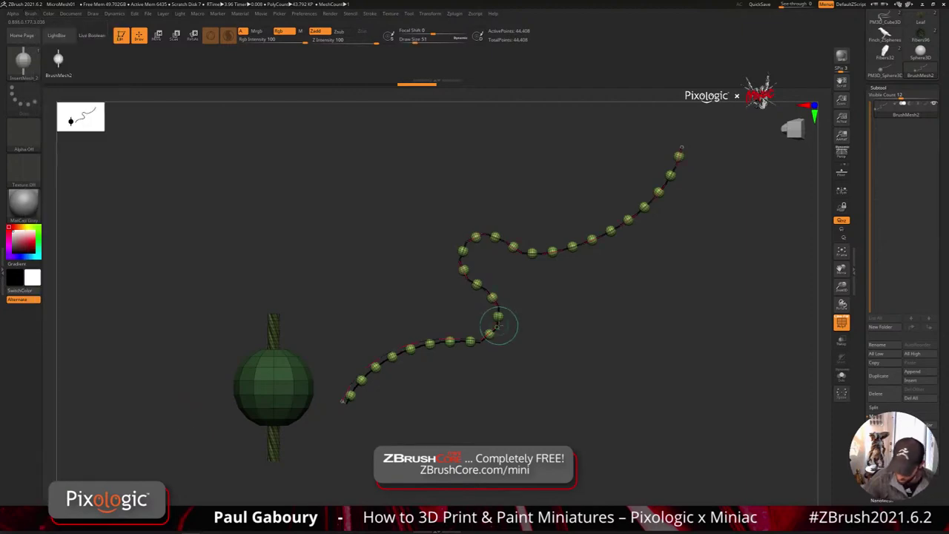
pyautogui.moveTo(498, 326); pyautogui.dragTo(516, 343)
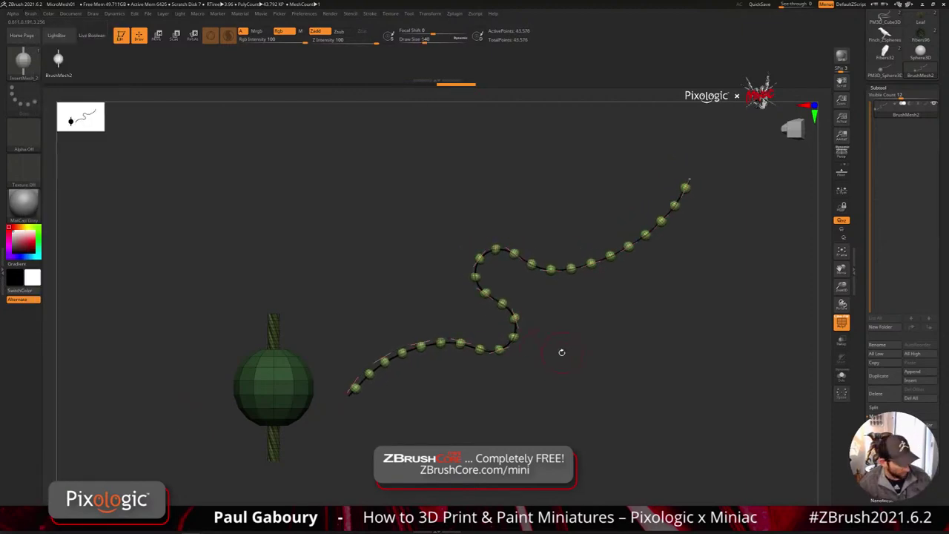
# - Turn off PolyFrame and draw a long, looping bead strand that curves up and around to the source bead
pyautogui.hotkey('shift', 'f')
pyautogui.moveTo(569, 352); pyautogui.dragTo(569, 373, button='right')
pyautogui.keyDown('ctrl'); pyautogui.moveTo(575, 300); pyautogui.dragTo(557, 307, button='right'); pyautogui.keyUp('ctrl')
pyautogui.moveTo(519, 338)
pyautogui.mouseDown(button='right')
pyautogui.moveTo(564, 368)
pyautogui.moveTo(568, 351)
pyautogui.moveTo(594, 364)
pyautogui.moveTo(578, 362)
pyautogui.mouseUp(button='right')
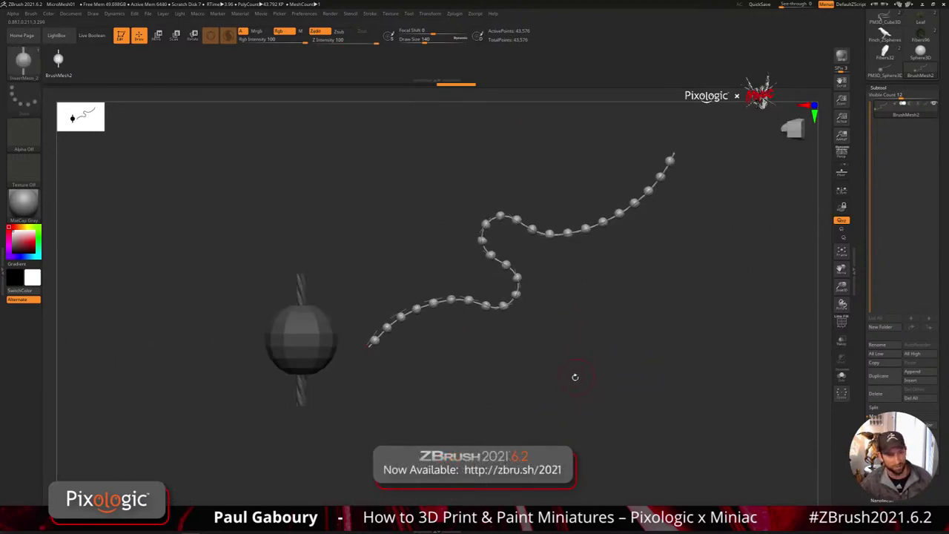
pyautogui.keyDown('ctrl'); pyautogui.moveTo(576, 377); pyautogui.dragTo(555, 411, button='right'); pyautogui.keyUp('ctrl')
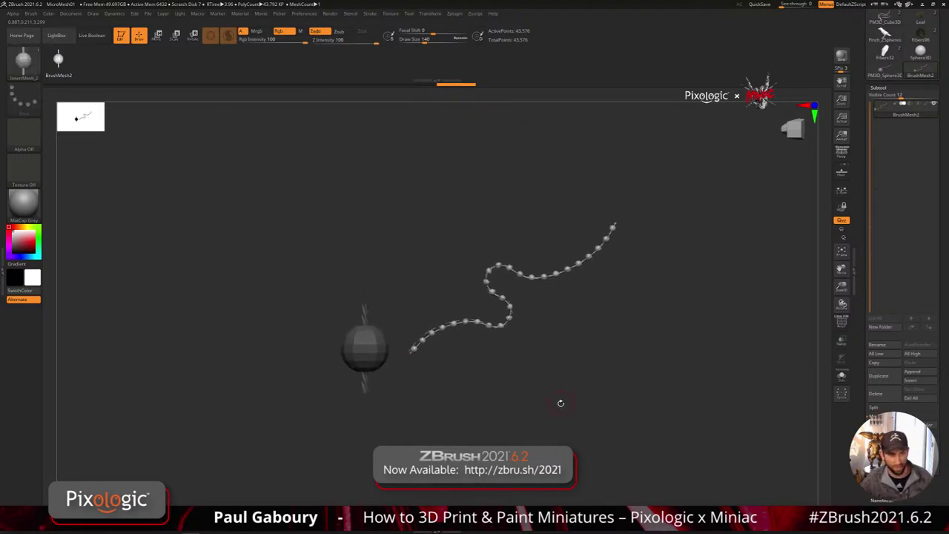
pyautogui.moveTo(200, 244); pyautogui.dragTo(304, 402)
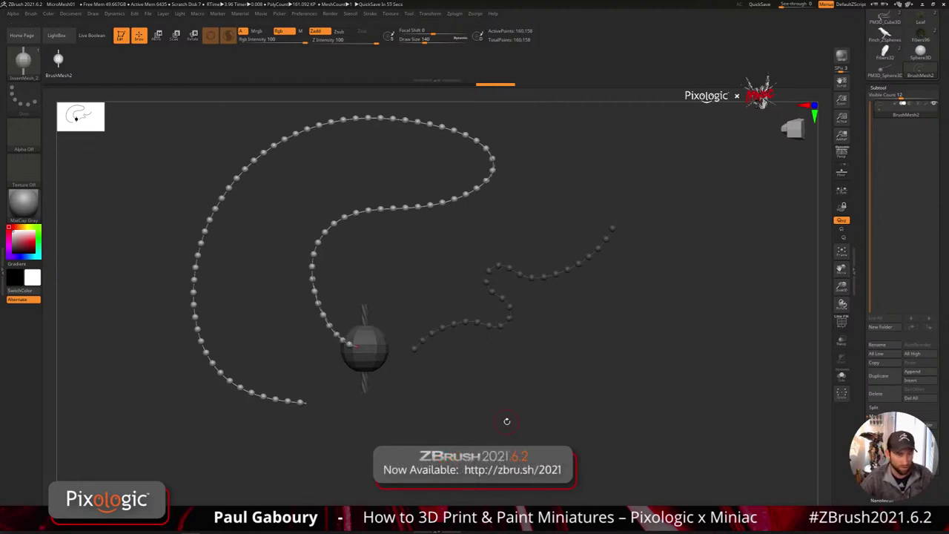
# - Load the DemoHead.ZTL tool from the LightBox tool library
pyautogui.moveTo(860, 240); pyautogui.dragTo(860, 395)
pyautogui.press(',')
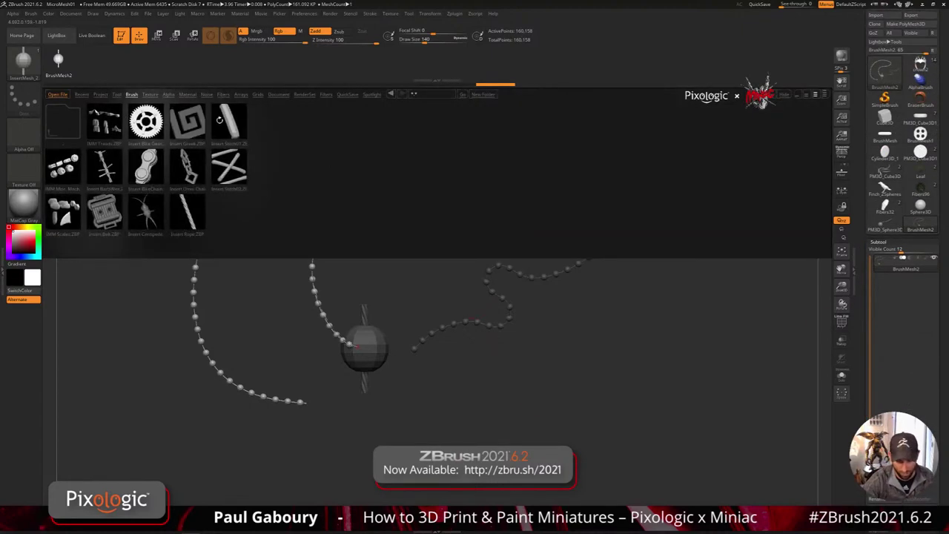
pyautogui.click(115, 94)
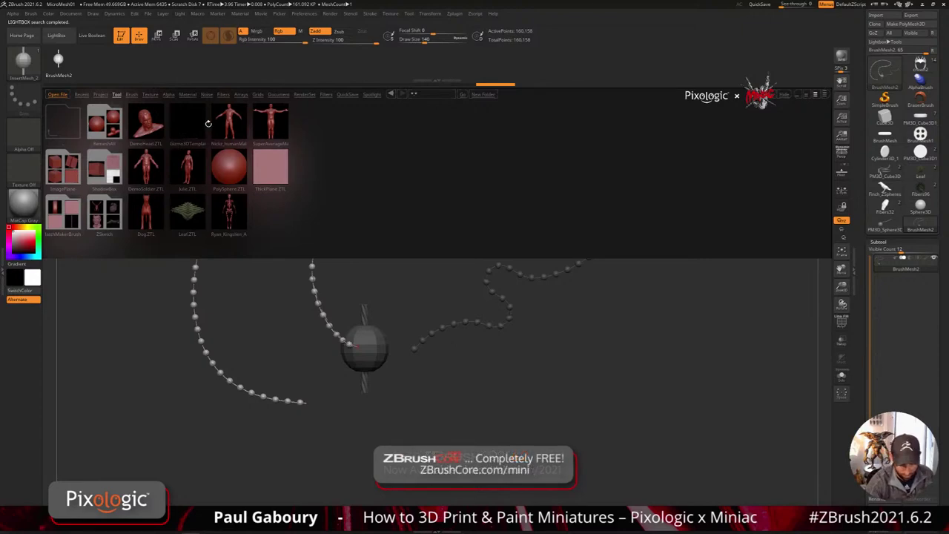
pyautogui.click(117, 94)
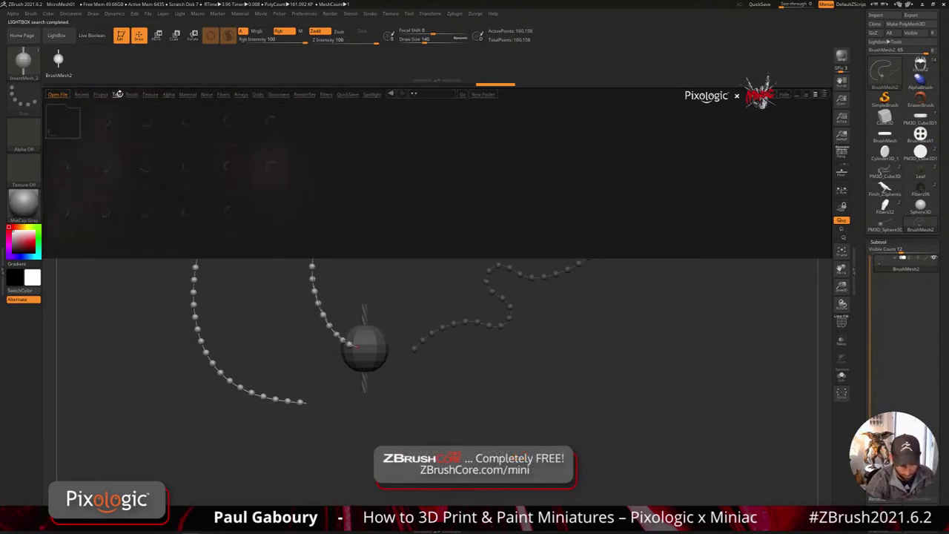
pyautogui.click(99, 94)
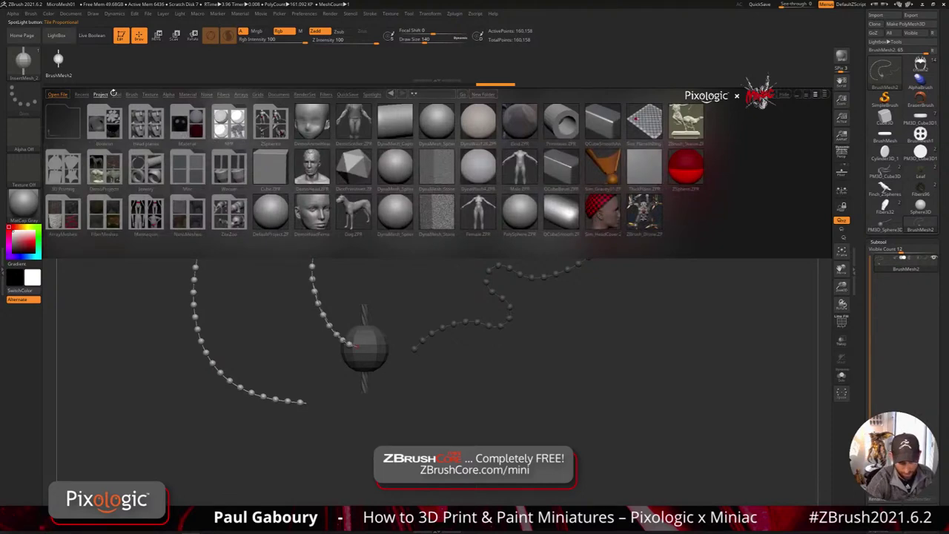
pyautogui.click(117, 94)
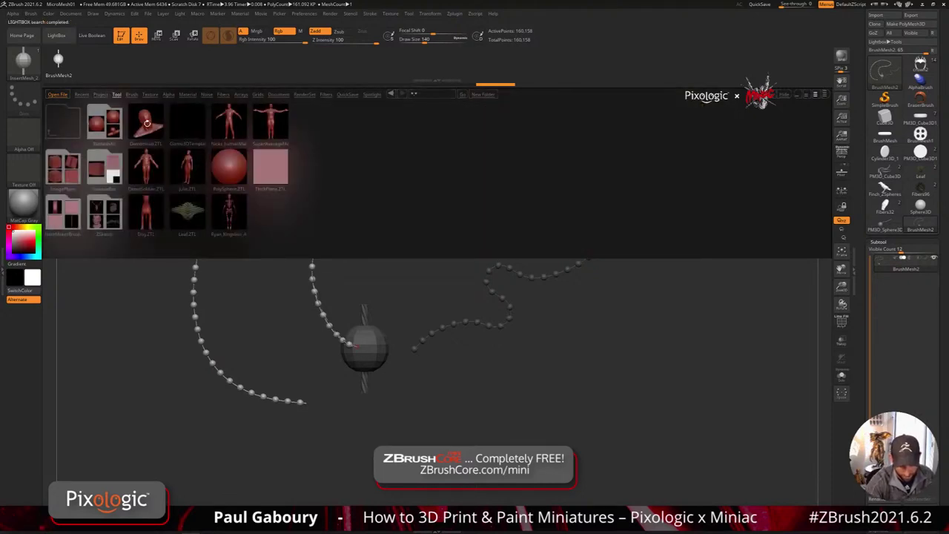
pyautogui.doubleClick(146, 122)
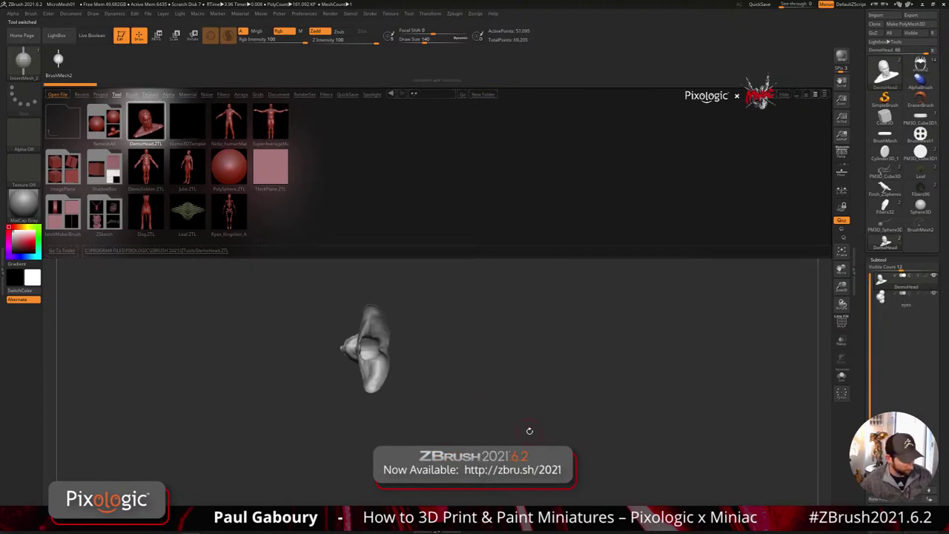
# - Stand the head upright at a three-quarter angle, raise it to subdivision level 5, and set the draw size to 74
pyautogui.press(',')
pyautogui.moveTo(529, 431); pyautogui.dragTo(528, 486, button='right')
pyautogui.keyDown('alt'); pyautogui.moveTo(386, 374); pyautogui.dragTo(562, 400, button='right'); pyautogui.keyUp('alt')
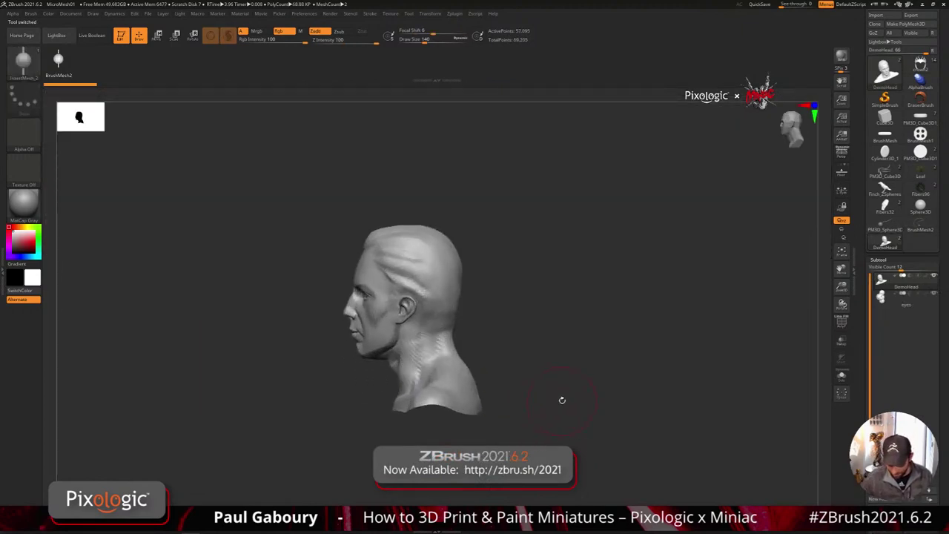
pyautogui.press('ctrl')
pyautogui.moveTo(562, 403); pyautogui.dragTo(589, 396)
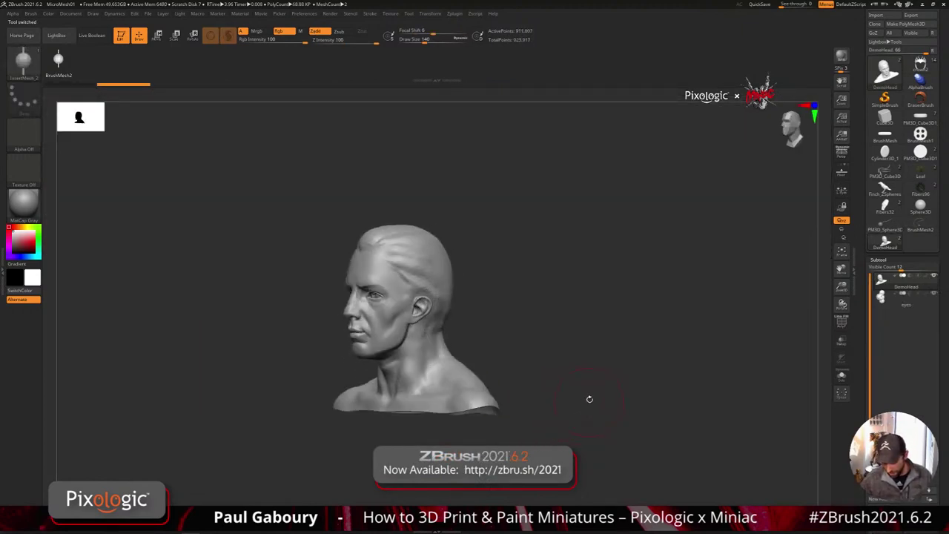
pyautogui.press('s')
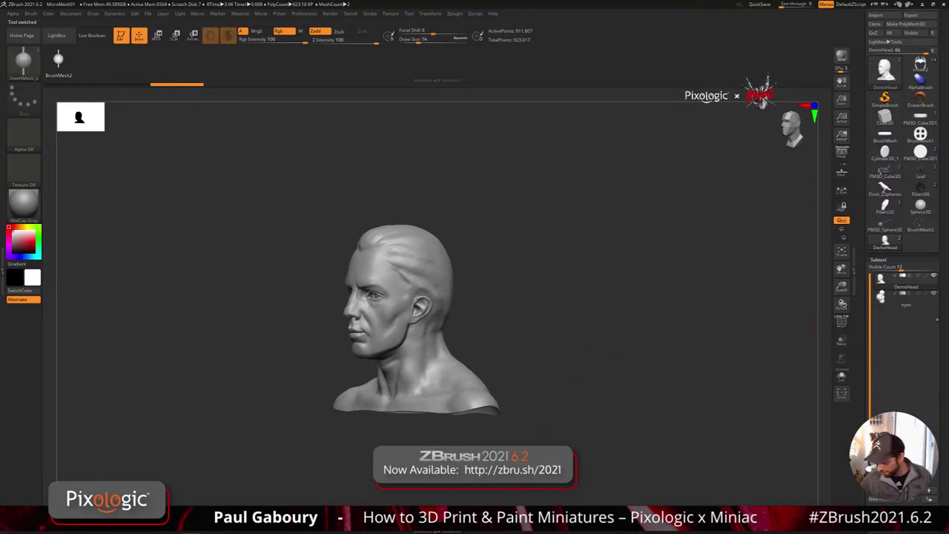
# - Duplicate the DemoHead subtool and remove the lower subdivision levels from the copy
pyautogui.moveTo(940, 318); pyautogui.dragTo(942, 251)
pyautogui.click(879, 341)
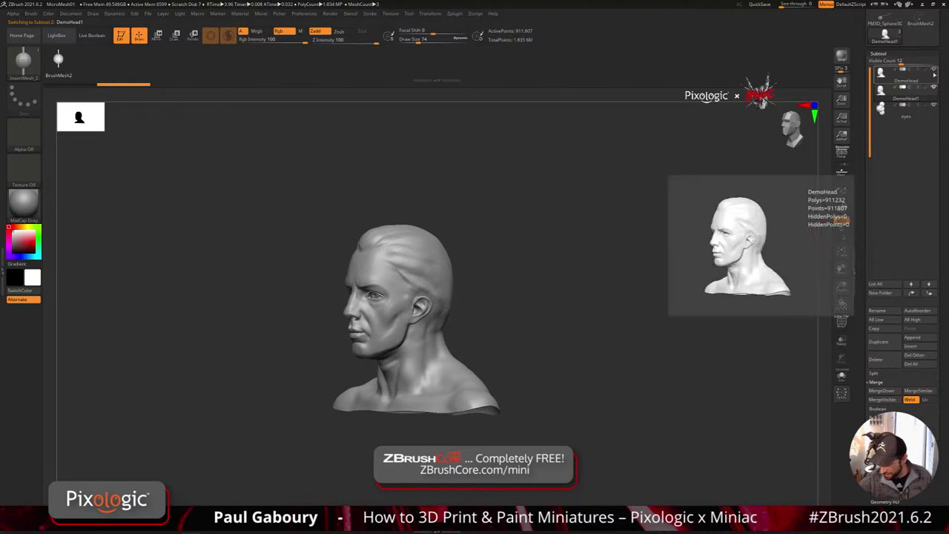
pyautogui.moveTo(883, 445); pyautogui.dragTo(884, 386)
pyautogui.click(882, 388)
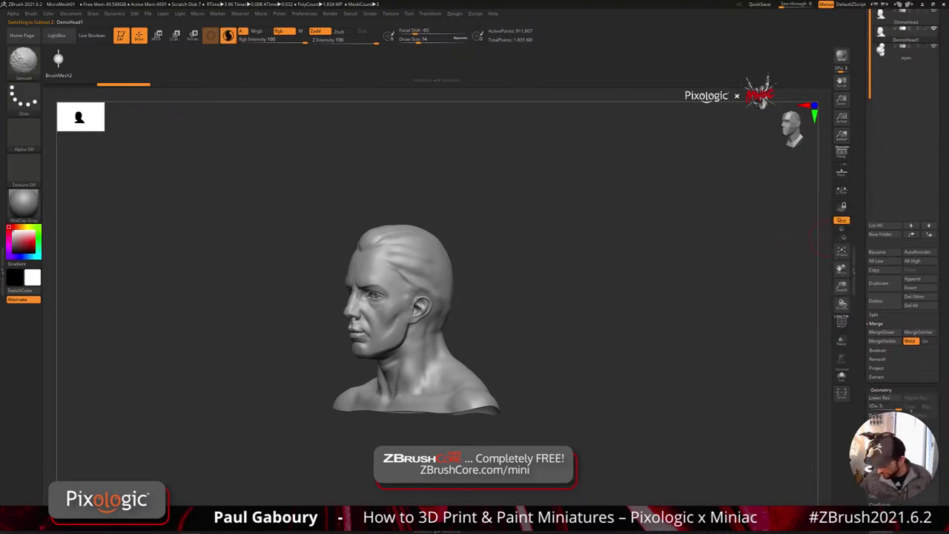
# - Enlarge the bust in view and reduce the bead brush's draw size to 33
pyautogui.keyDown('alt'); pyautogui.moveTo(484, 382); pyautogui.dragTo(492, 397, button='right'); pyautogui.keyUp('alt')
pyautogui.keyDown('ctrl'); pyautogui.moveTo(492, 397); pyautogui.dragTo(460, 389, button='right'); pyautogui.keyUp('ctrl')
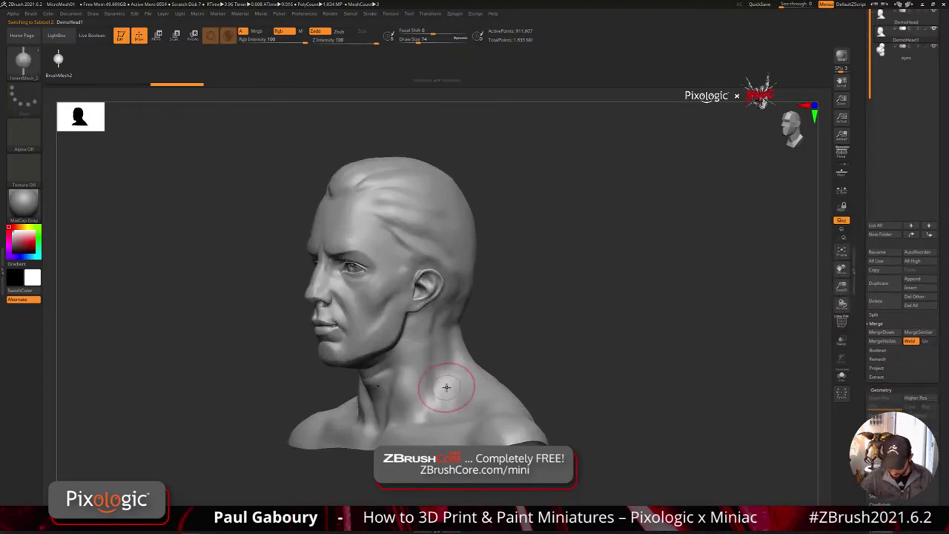
pyautogui.press('s')
pyautogui.moveTo(445, 388); pyautogui.dragTo(439, 387)
# - Try drawing bead strands across the side of the neck in profile view and undo them
pyautogui.moveTo(383, 398); pyautogui.dragTo(487, 350)
pyautogui.moveTo(553, 388)
pyautogui.mouseDown()
pyautogui.moveTo(554, 368)
pyautogui.moveTo(565, 406)
pyautogui.moveTo(587, 385)
pyautogui.moveTo(521, 385)
pyautogui.mouseUp()
pyautogui.hotkey('ctrl', 'z')
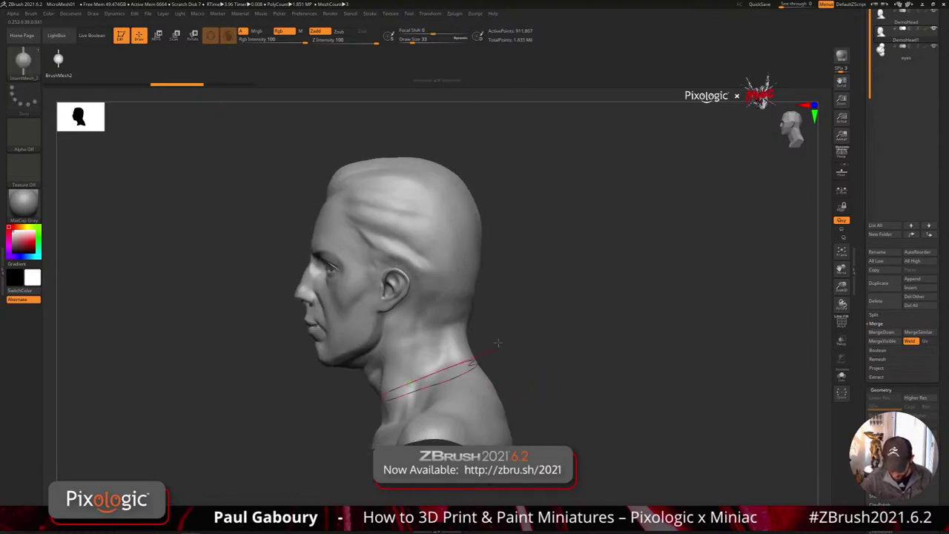
pyautogui.moveTo(499, 342)
pyautogui.mouseDown()
pyautogui.moveTo(521, 340)
pyautogui.moveTo(515, 320)
pyautogui.mouseUp()
pyautogui.hotkey('ctrl', 'z')
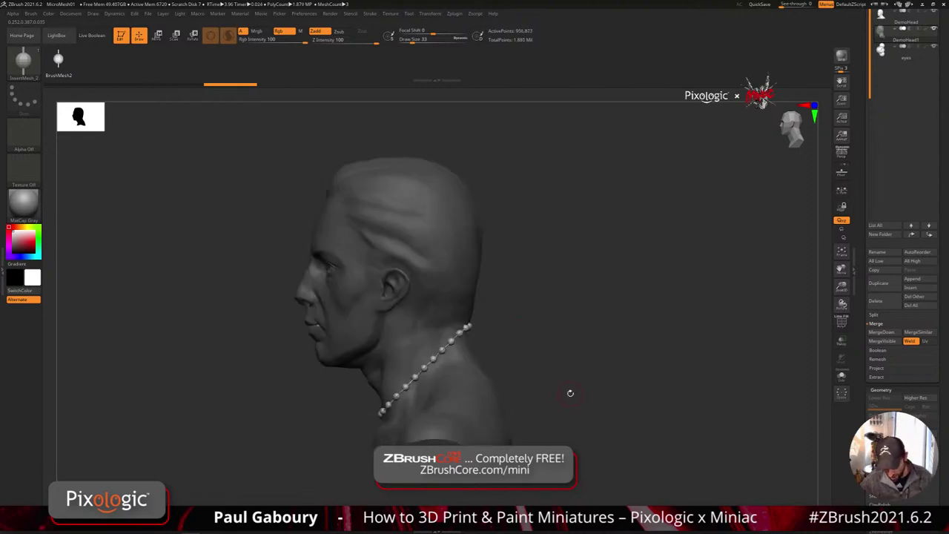
pyautogui.moveTo(570, 393)
pyautogui.mouseDown()
pyautogui.moveTo(607, 383)
pyautogui.moveTo(547, 378)
pyautogui.mouseUp()
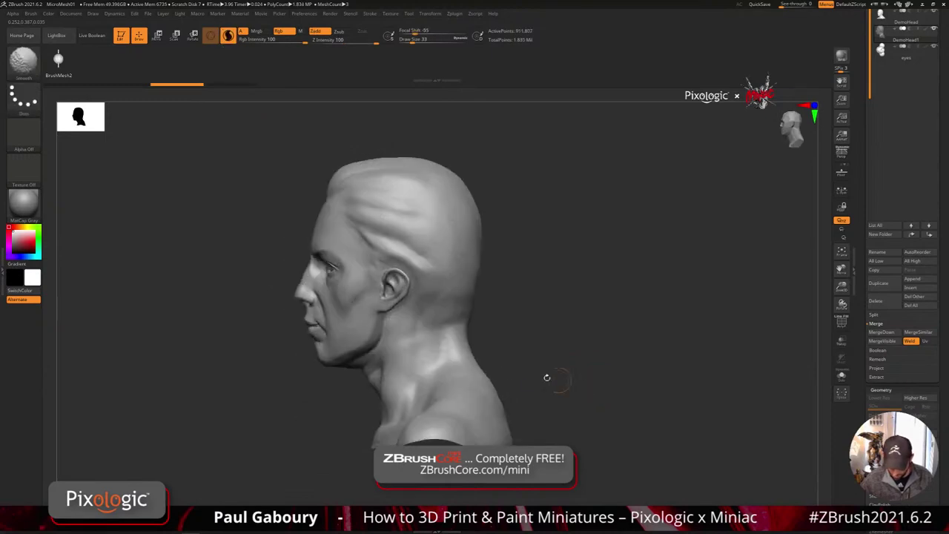
# - Try a steeper strand from the throat past the nape, check it from the front, and undo it
pyautogui.keyDown('shift'); pyautogui.moveTo(408, 369); pyautogui.dragTo(566, 295); pyautogui.keyUp('shift')
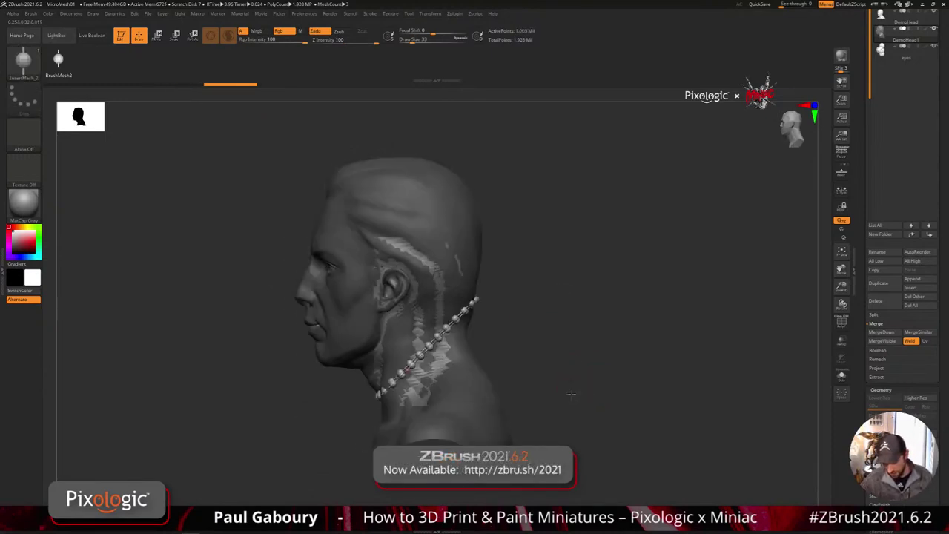
pyautogui.moveTo(568, 391)
pyautogui.mouseDown()
pyautogui.moveTo(587, 390)
pyautogui.moveTo(589, 373)
pyautogui.mouseUp()
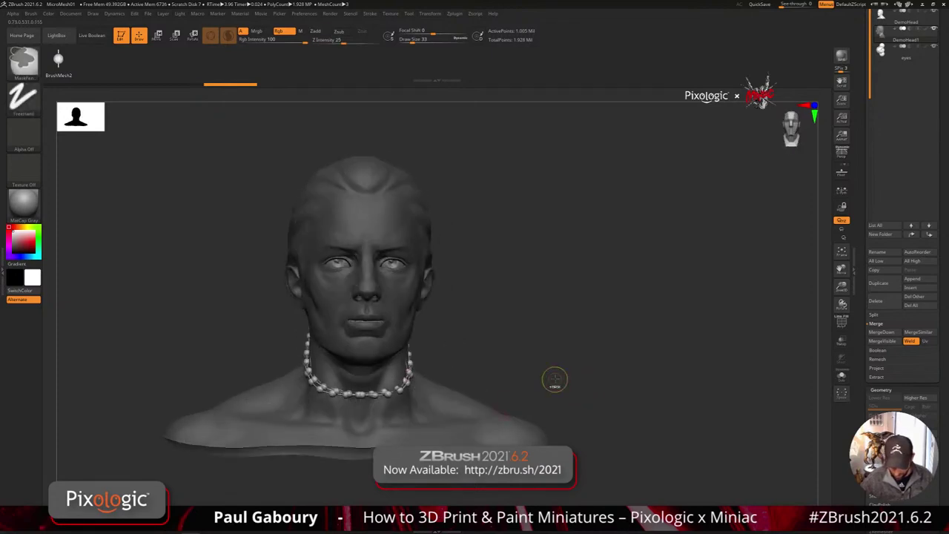
pyautogui.hotkey('ctrl', 'z')
pyautogui.hotkey('ctrl', 'z')
# - Try drawing a bead strand on the duplicate head from a rear three-quarter view
pyautogui.moveTo(512, 395); pyautogui.dragTo(435, 392)
pyautogui.moveTo(941, 344); pyautogui.dragTo(941, 395)
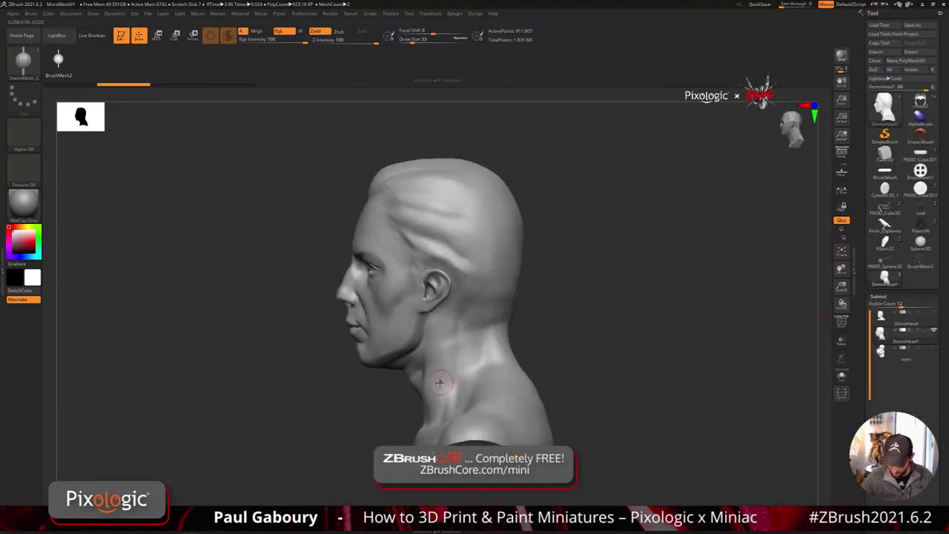
pyautogui.moveTo(606, 311)
pyautogui.mouseDown()
pyautogui.moveTo(619, 335)
pyautogui.moveTo(627, 247)
pyautogui.mouseUp()
pyautogui.moveTo(603, 401); pyautogui.dragTo(464, 440)
pyautogui.moveTo(545, 378); pyautogui.dragTo(602, 357)
pyautogui.moveTo(610, 432)
pyautogui.mouseDown()
pyautogui.moveTo(550, 387)
pyautogui.moveTo(546, 319)
pyautogui.moveTo(555, 403)
pyautogui.mouseUp()
pyautogui.hotkey('ctrl', 'z')
# - Switch from the duplicate head to the original DemoHead subtool
pyautogui.moveTo(937, 460); pyautogui.dragTo(937, 210)
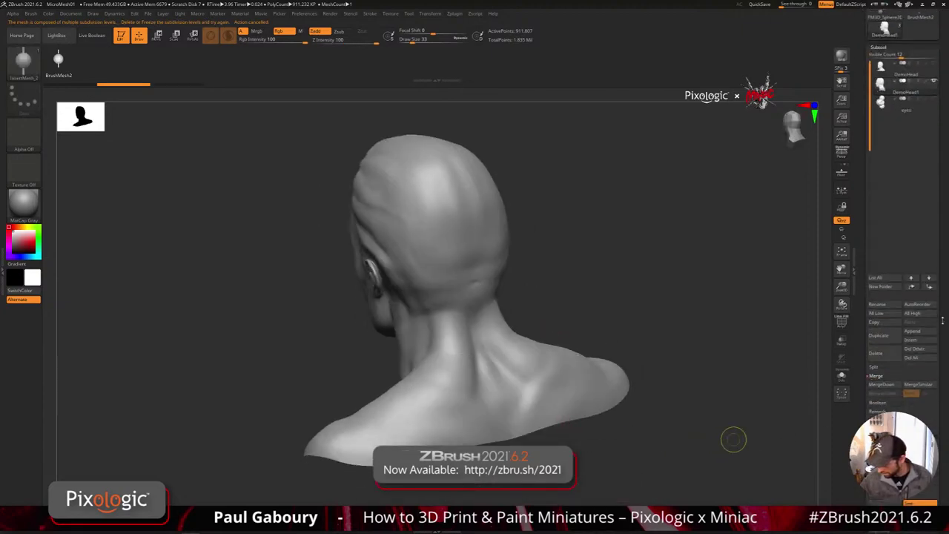
pyautogui.moveTo(937, 438)
pyautogui.mouseDown()
pyautogui.moveTo(937, 302)
pyautogui.moveTo(938, 311)
pyautogui.mouseUp()
pyautogui.scroll(4, 938, 312)
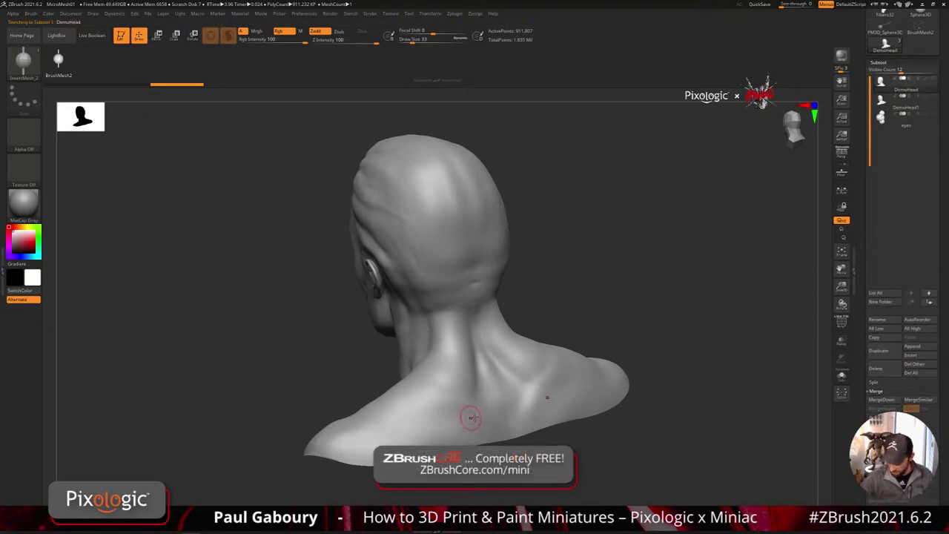
# - Try bead strands across the upper back and the back of the neck and undo them
pyautogui.moveTo(399, 428); pyautogui.dragTo(565, 376)
pyautogui.hotkey('ctrl', 'z')
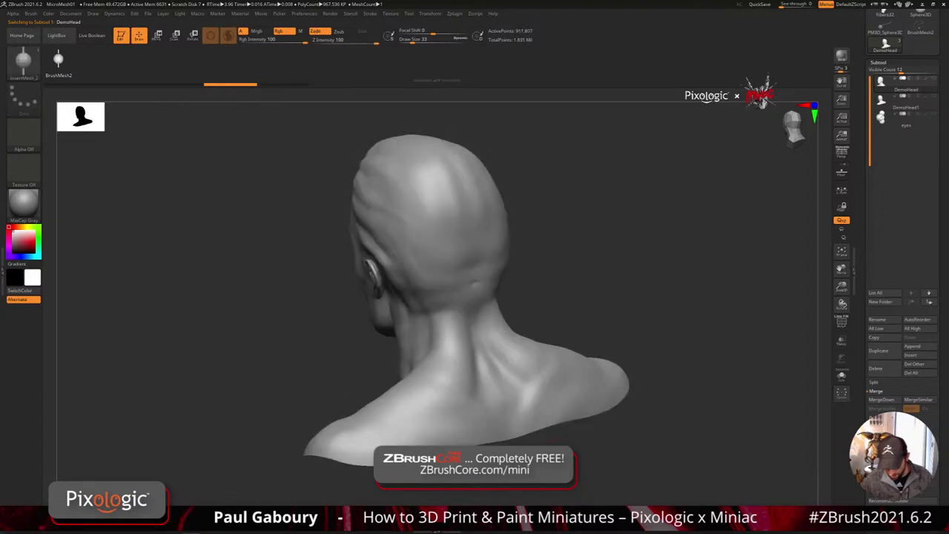
pyautogui.keyDown('shift'); pyautogui.moveTo(653, 312); pyautogui.dragTo(564, 326); pyautogui.keyUp('shift')
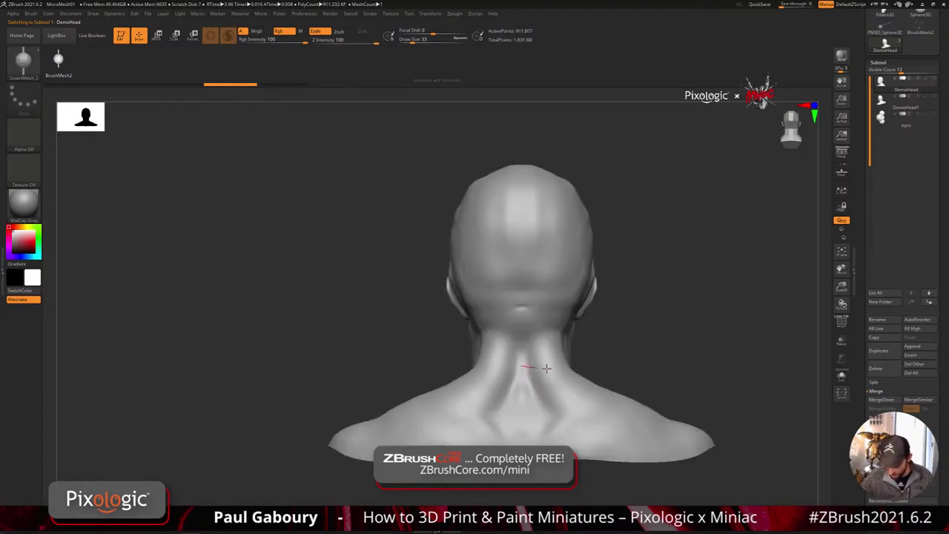
pyautogui.moveTo(689, 358)
pyautogui.keyDown('shift'); pyautogui.mouseDown()
pyautogui.moveTo(701, 377)
pyautogui.moveTo(687, 386)
pyautogui.moveTo(685, 407)
pyautogui.moveTo(669, 399)
pyautogui.moveTo(601, 409)
pyautogui.moveTo(627, 395)
pyautogui.moveTo(637, 373)
pyautogui.moveTo(625, 380)
pyautogui.moveTo(630, 372)
pyautogui.mouseUp(); pyautogui.keyUp('shift')
pyautogui.hotkey('ctrl', 'z')
pyautogui.hotkey('ctrl', 'z')
# - Turn on PolyFrame and split the head and shoulders into separate polygroups with a slanted SliceCurve cut through the neck
pyautogui.hotkey('shift', 'f')
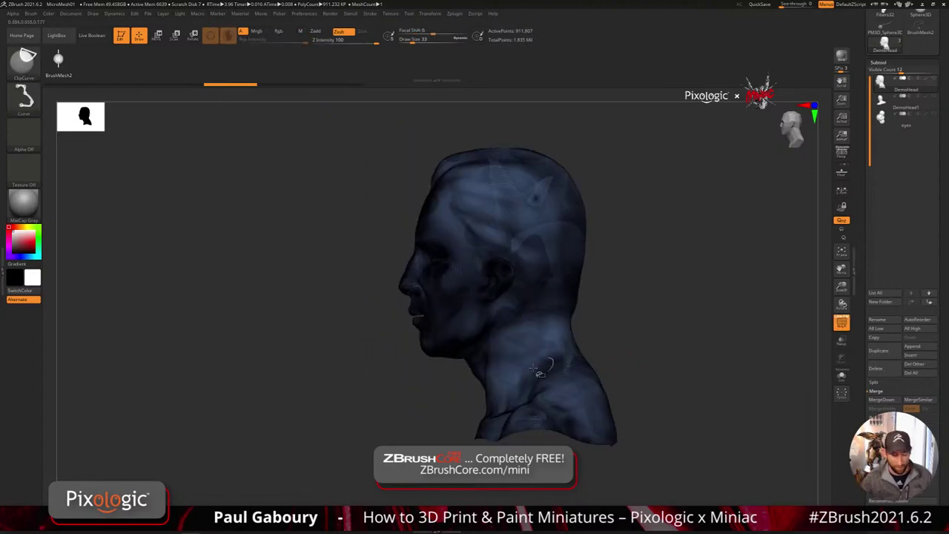
pyautogui.keyDown('ctrl'); pyautogui.keyDown('shift'); pyautogui.click(24, 62); pyautogui.keyUp('shift'); pyautogui.keyUp('ctrl')
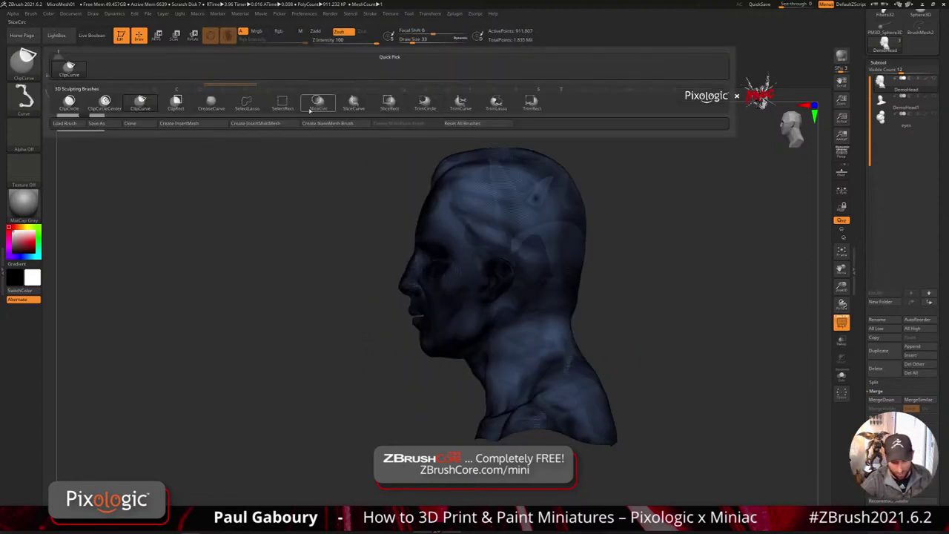
pyautogui.keyDown('ctrl'); pyautogui.keyDown('shift'); pyautogui.click(356, 105); pyautogui.keyUp('shift'); pyautogui.keyUp('ctrl')
pyautogui.keyDown('alt'); pyautogui.moveTo(558, 393); pyautogui.dragTo(488, 374, button='right'); pyautogui.keyUp('alt')
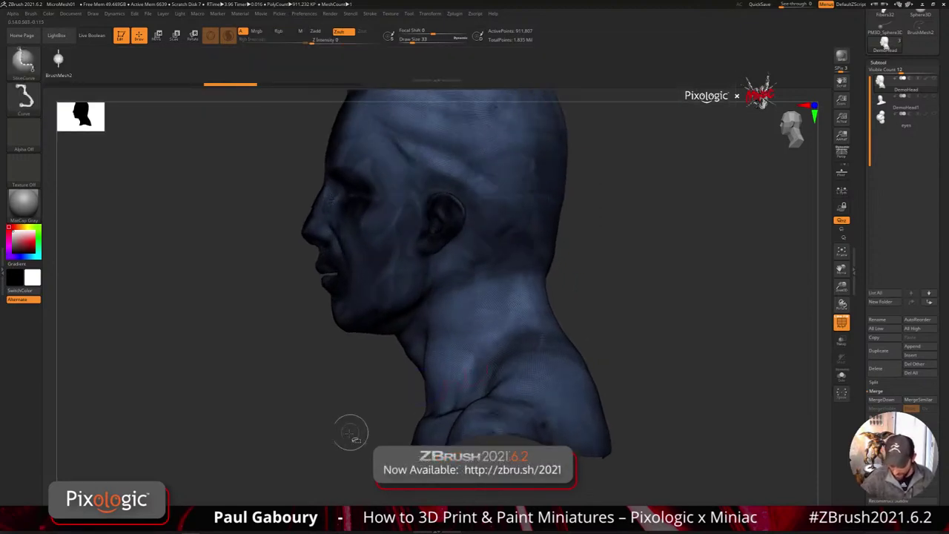
pyautogui.moveTo(355, 440)
pyautogui.keyDown('ctrl'); pyautogui.keyDown('shift'); pyautogui.mouseDown()
pyautogui.moveTo(534, 319)
pyautogui.moveTo(638, 300)
pyautogui.moveTo(617, 277)
pyautogui.mouseUp(); pyautogui.keyUp('shift'); pyautogui.keyUp('ctrl')
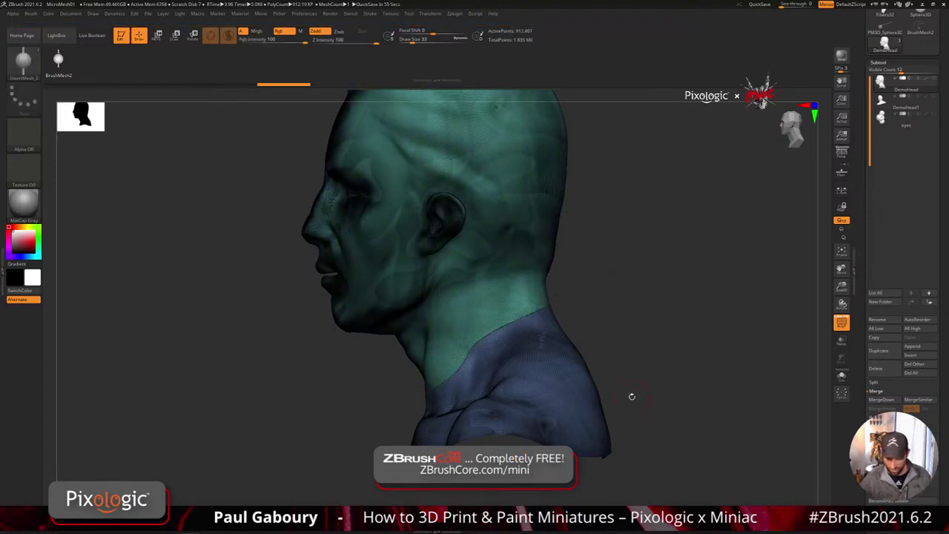
# - Frame the mesh with a curve along the neck's polygroup boundary, using only the Polygroups option
pyautogui.moveTo(648, 381)
pyautogui.mouseDown()
pyautogui.moveTo(734, 383)
pyautogui.moveTo(665, 376)
pyautogui.mouseUp()
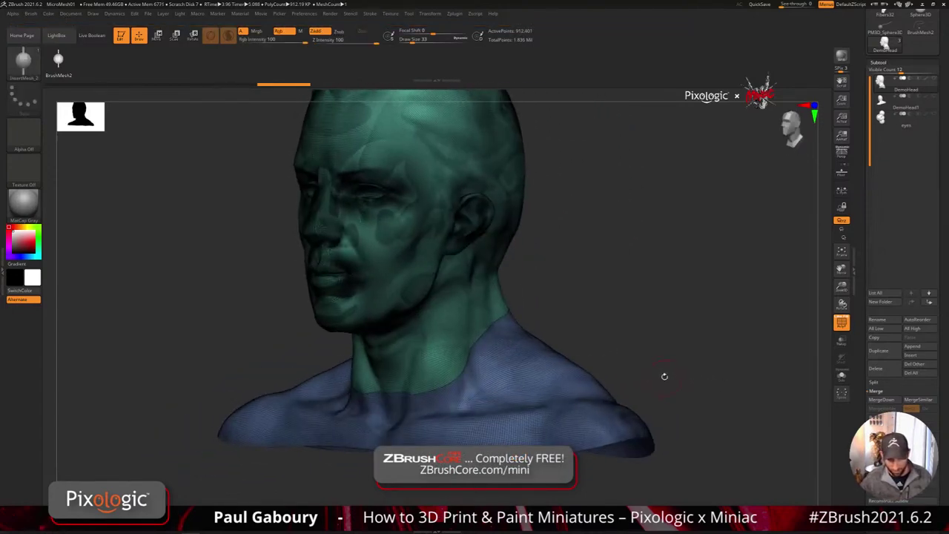
pyautogui.click(370, 14)
pyautogui.click(393, 206)
pyautogui.click(426, 250)
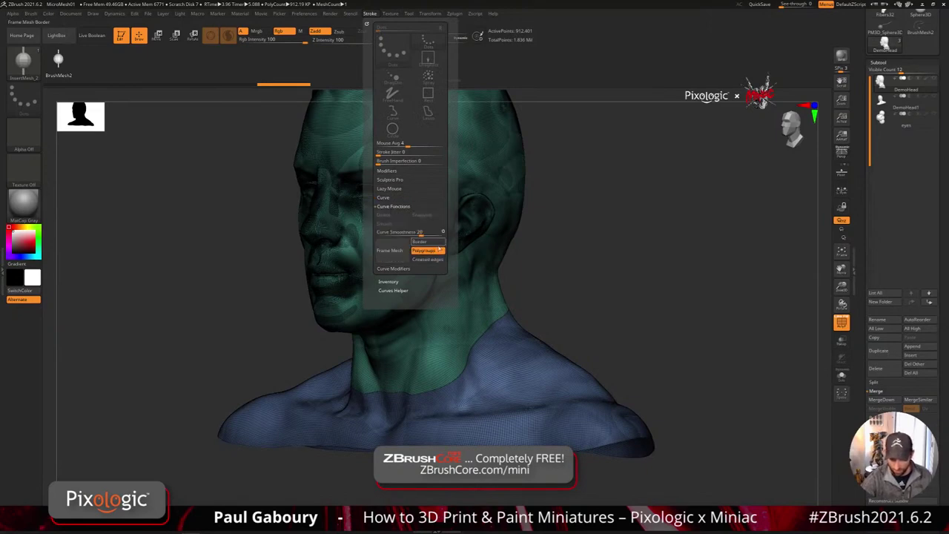
pyautogui.click(390, 251)
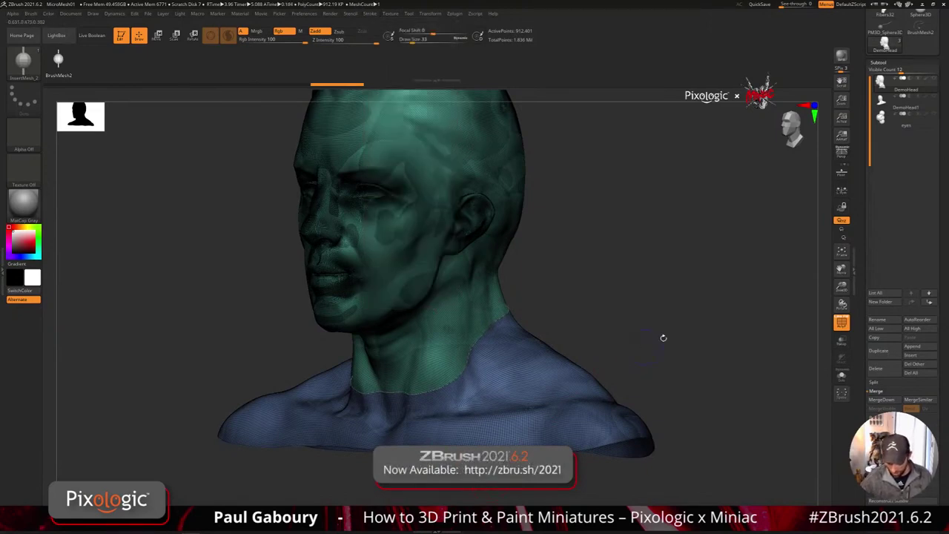
# - Turn off PolyFrame and apply the bead-strand brush to the boundary curve around the neck
pyautogui.hotkey('shift', 'f')
pyautogui.moveTo(674, 333)
pyautogui.mouseDown()
pyautogui.moveTo(671, 297)
pyautogui.moveTo(682, 352)
pyautogui.moveTo(685, 326)
pyautogui.mouseUp()
pyautogui.click(478, 338)
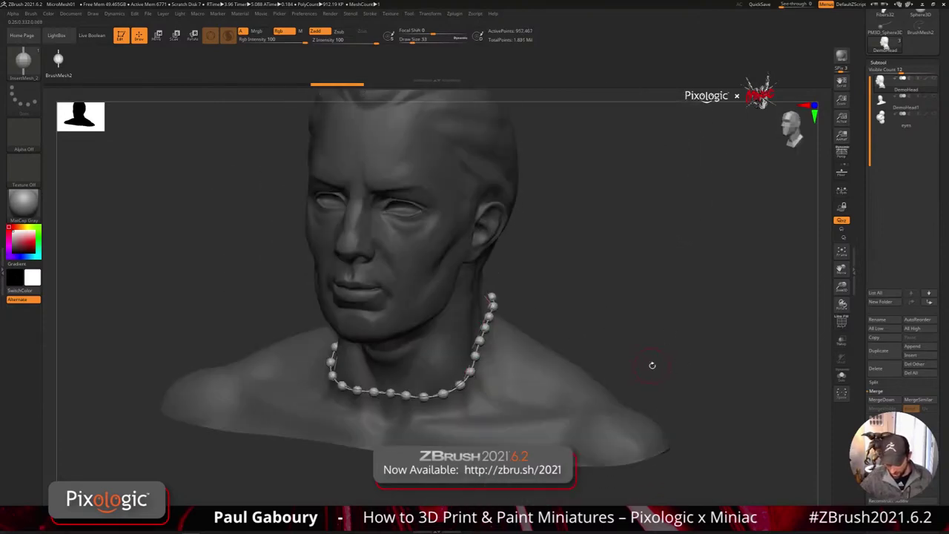
pyautogui.moveTo(652, 365)
pyautogui.mouseDown()
pyautogui.moveTo(560, 404)
pyautogui.moveTo(655, 359)
pyautogui.moveTo(637, 363)
pyautogui.mouseUp()
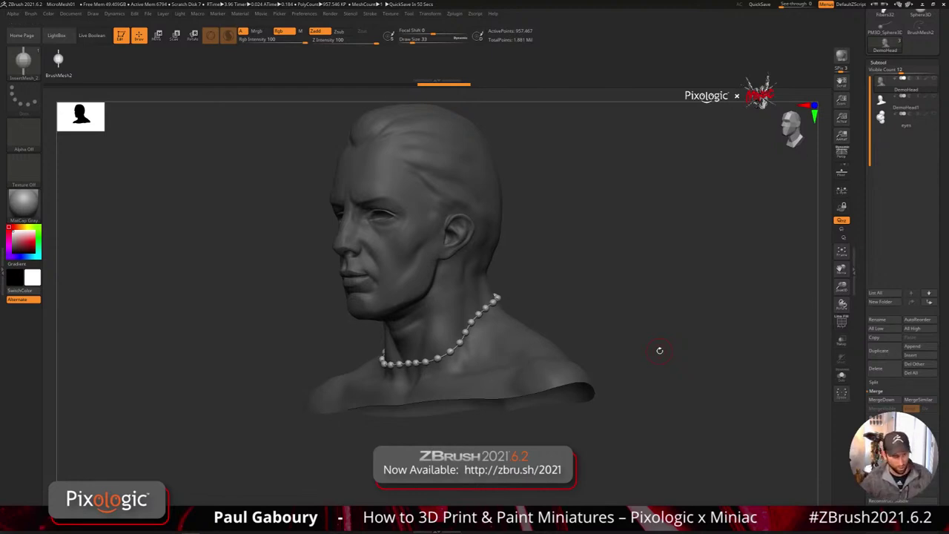
pyautogui.moveTo(543, 381); pyautogui.dragTo(547, 398, button='right')
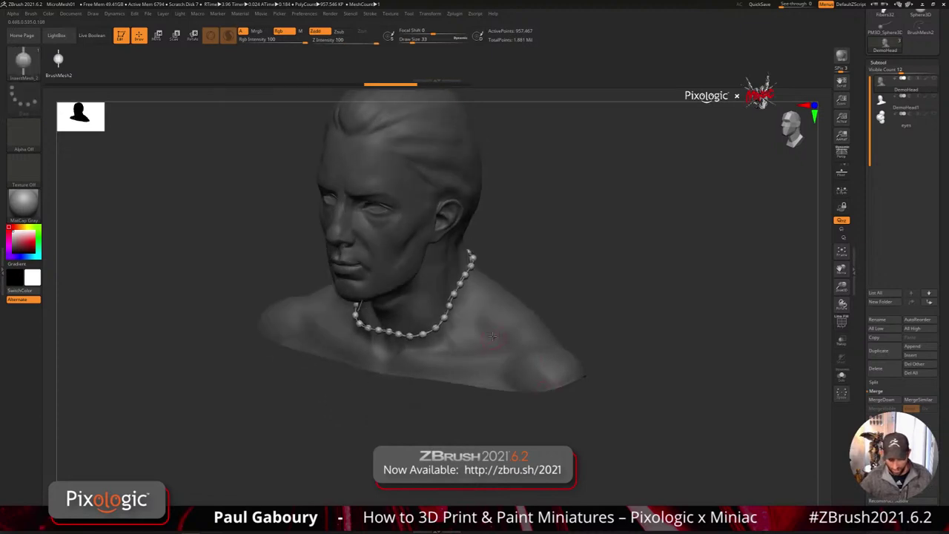
# - Undo the bead necklace placed around the neck
pyautogui.click(442, 319)
pyautogui.moveTo(505, 432)
pyautogui.mouseDown(button='right')
pyautogui.moveTo(473, 431)
pyautogui.moveTo(480, 436)
pyautogui.mouseUp(button='right')
pyautogui.hotkey('ctrl', 'z')
pyautogui.hotkey('ctrl', 'z')
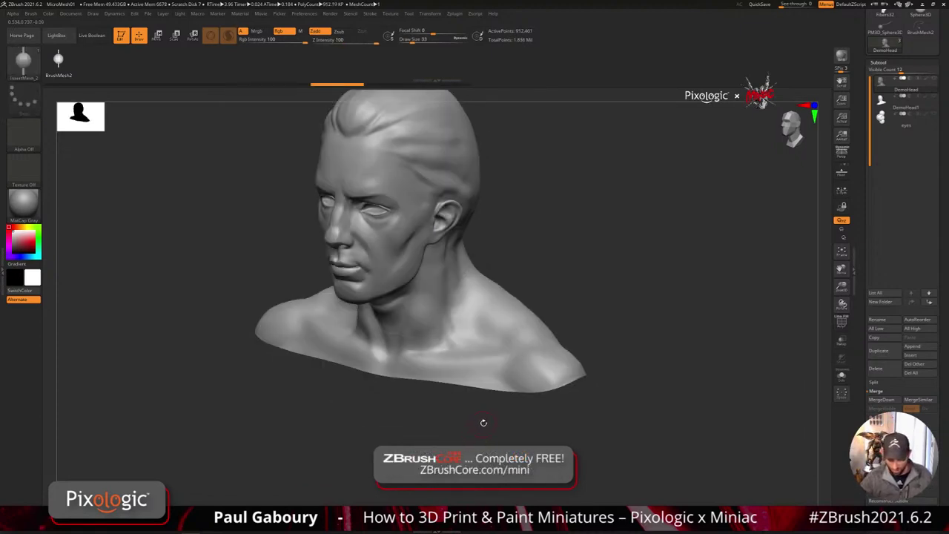
# - Draw a bead strand over the shoulder, from the base of the neck to the shoulder's outer edge
pyautogui.moveTo(478, 299); pyautogui.dragTo(489, 318)
pyautogui.moveTo(557, 438); pyautogui.dragTo(559, 443)
pyautogui.moveTo(559, 442); pyautogui.dragTo(576, 456, button='right')
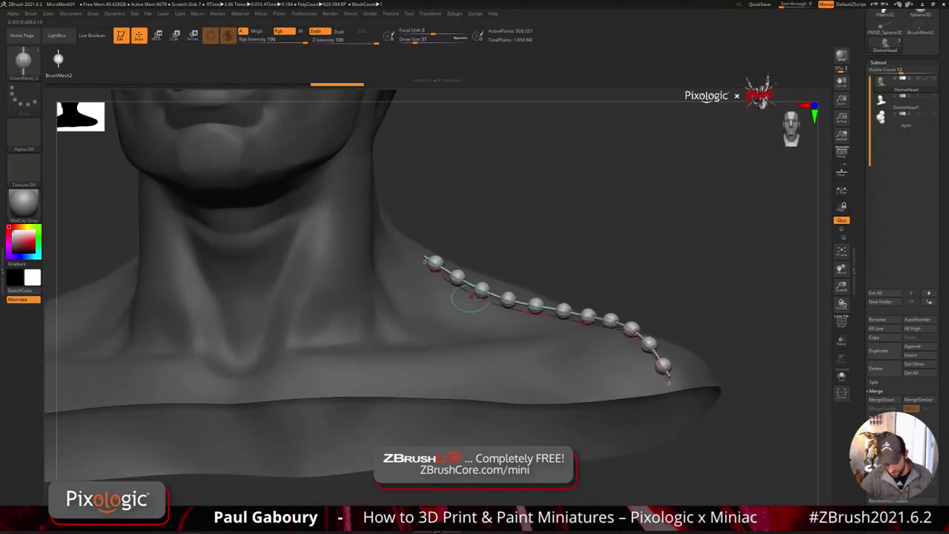
pyautogui.press('f')
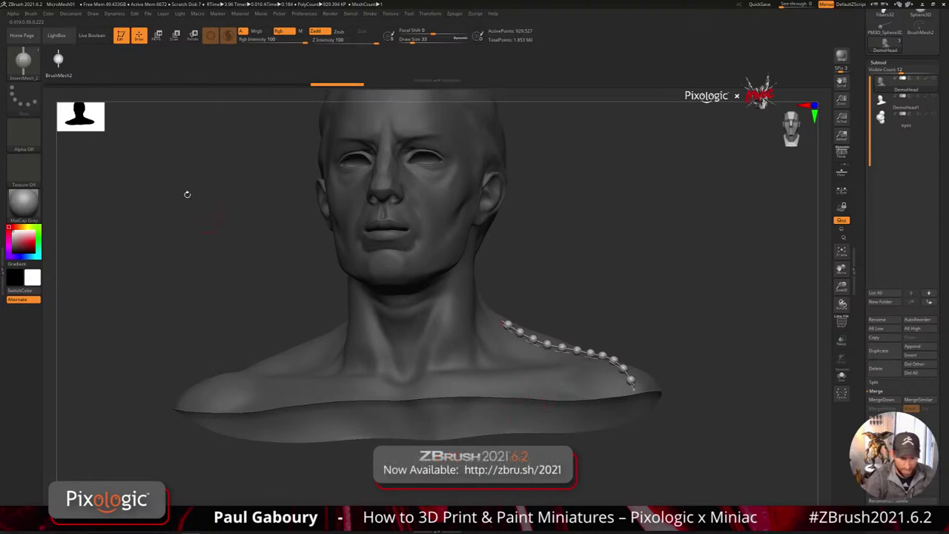
# - Set the bead brush's Imbed depth to 0 and update the shoulder strand with it
pyautogui.click(31, 14)
pyautogui.click(103, 56)
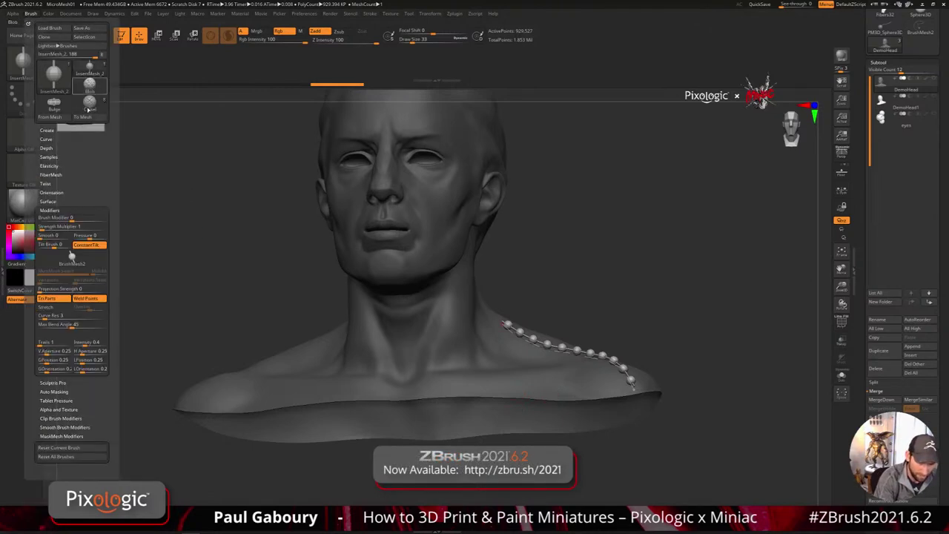
pyautogui.click(47, 148)
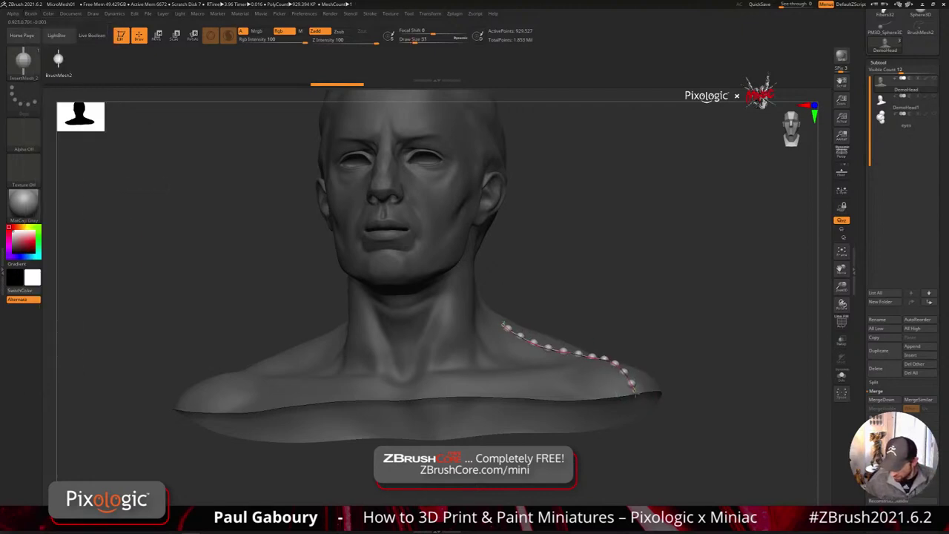
pyautogui.moveTo(693, 391); pyautogui.dragTo(693, 416)
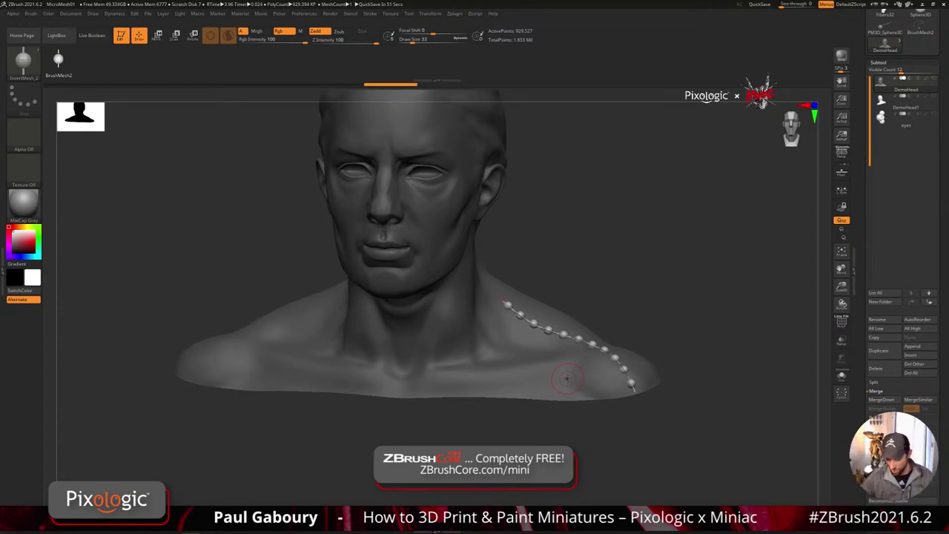
pyautogui.moveTo(565, 360)
pyautogui.keyDown('ctrl'); pyautogui.mouseDown(button='right')
pyautogui.moveTo(543, 301)
pyautogui.moveTo(575, 317)
pyautogui.mouseUp(button='right'); pyautogui.keyUp('ctrl')
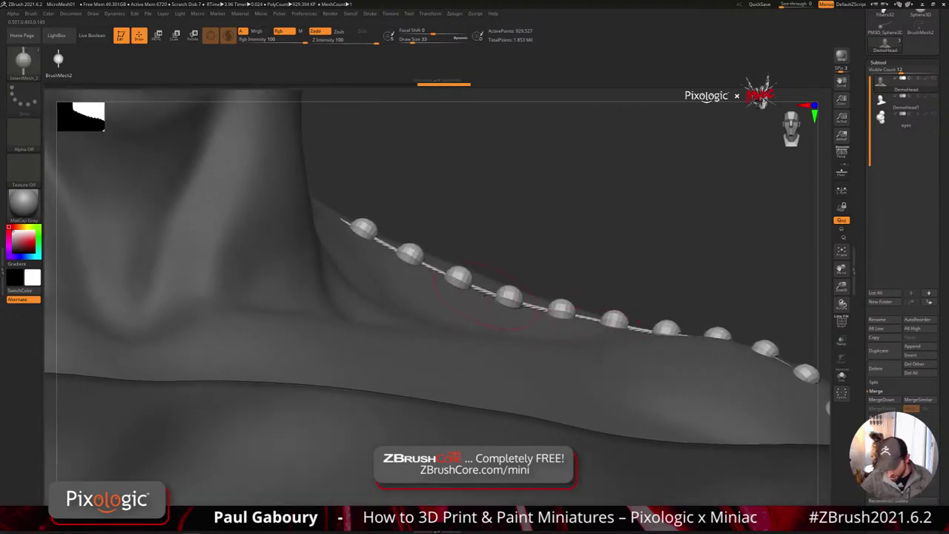
pyautogui.moveTo(592, 377)
pyautogui.keyDown('ctrl'); pyautogui.mouseDown(button='right')
pyautogui.moveTo(582, 349)
pyautogui.moveTo(526, 413)
pyautogui.moveTo(485, 408)
pyautogui.mouseUp(button='right'); pyautogui.keyUp('ctrl')
# - Raise the bead brush's Imbed depth to its maximum and draw a bead strand across the upper chest
pyautogui.click(32, 14)
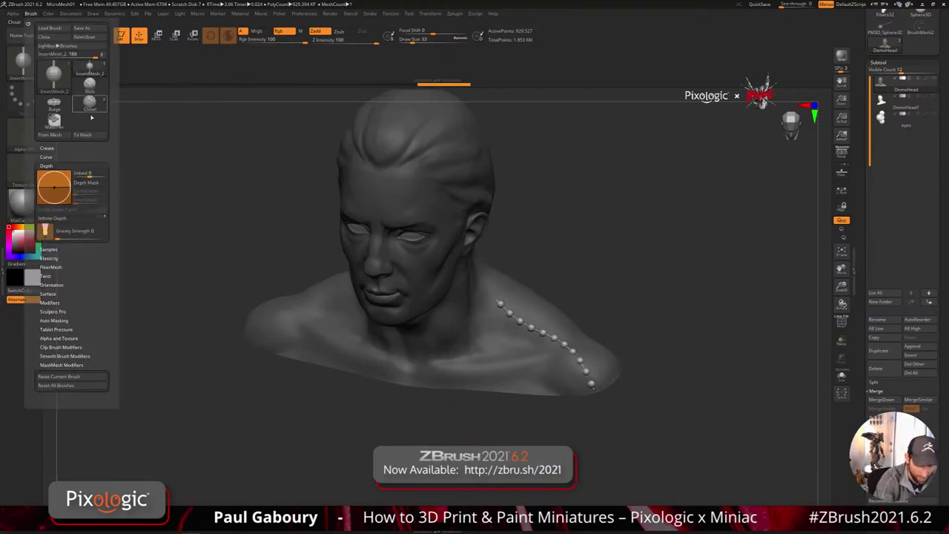
pyautogui.moveTo(92, 175); pyautogui.dragTo(106, 174)
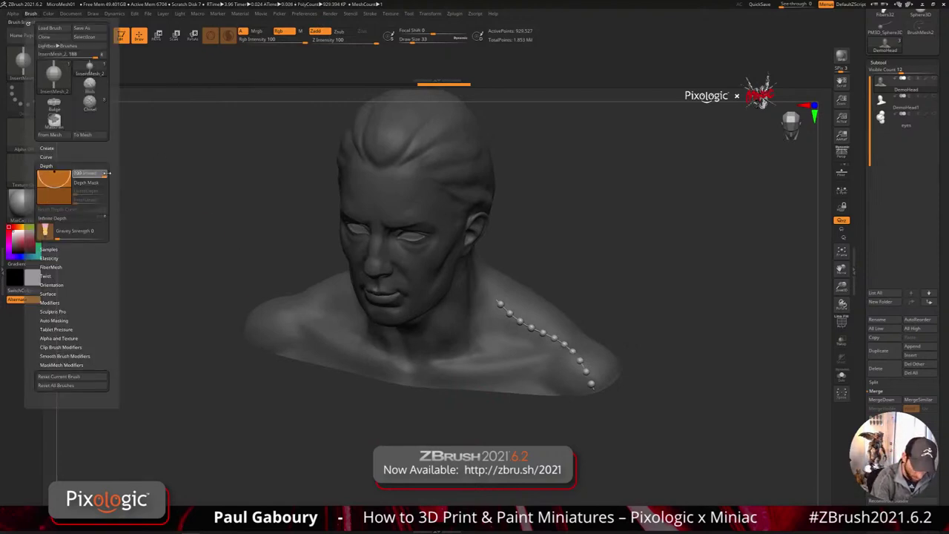
pyautogui.moveTo(494, 439)
pyautogui.mouseDown()
pyautogui.moveTo(512, 420)
pyautogui.moveTo(502, 398)
pyautogui.moveTo(506, 430)
pyautogui.mouseUp()
pyautogui.keyDown('alt'); pyautogui.moveTo(525, 407); pyautogui.dragTo(528, 449, button='right'); pyautogui.keyUp('alt')
pyautogui.keyDown('ctrl'); pyautogui.moveTo(579, 474); pyautogui.dragTo(605, 440, button='right'); pyautogui.keyUp('ctrl')
pyautogui.moveTo(605, 439); pyautogui.dragTo(646, 386)
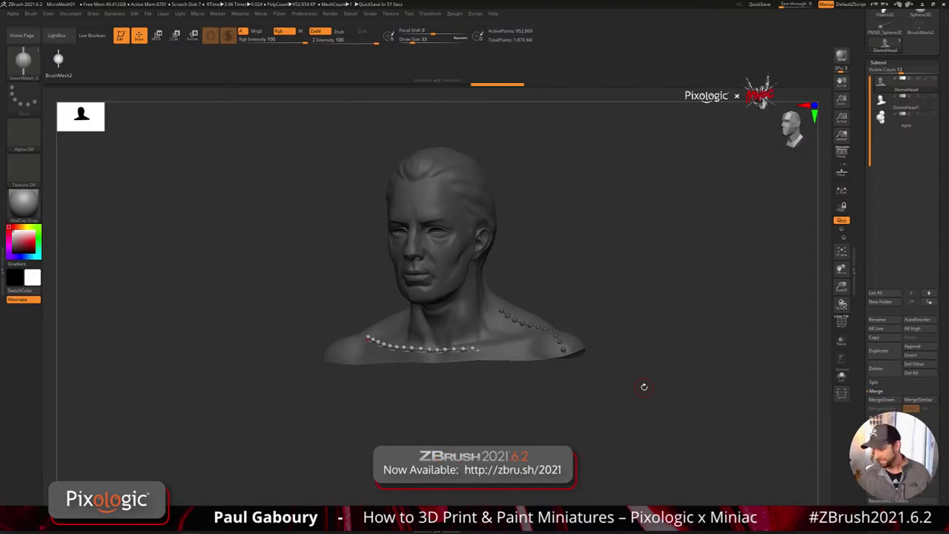
# - Switch to the crowned vampire figure tool and hide its large spiked crown subtool
pyautogui.moveTo(940, 246); pyautogui.dragTo(941, 474)
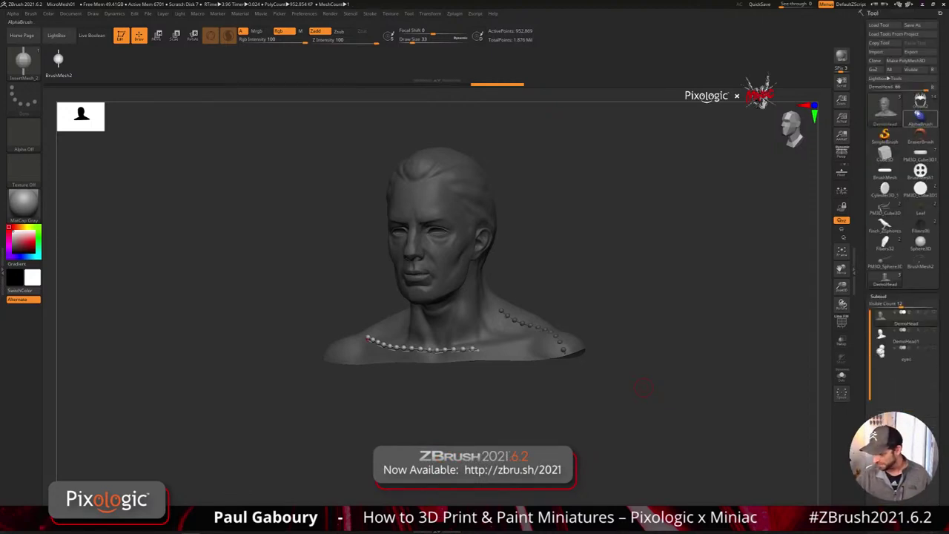
pyautogui.click(919, 108)
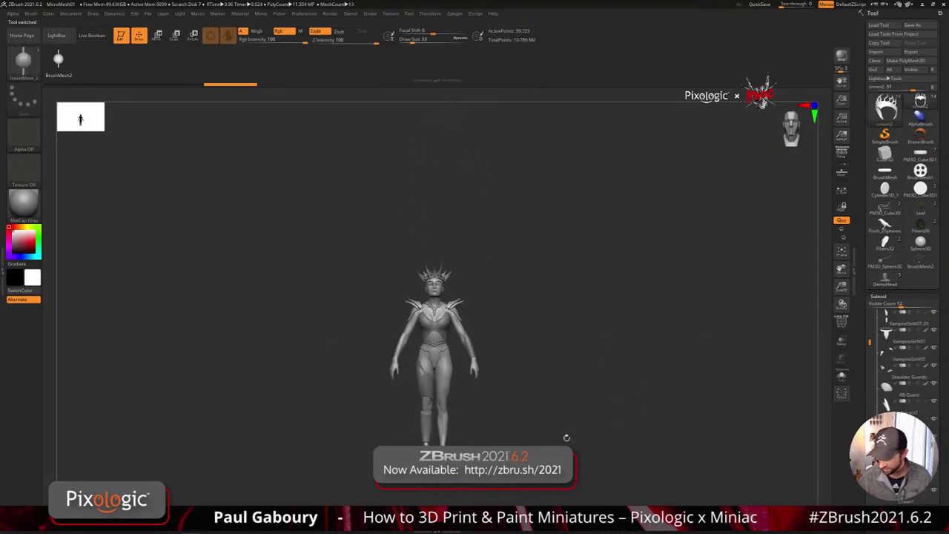
pyautogui.moveTo(567, 438)
pyautogui.keyDown('ctrl'); pyautogui.mouseDown(button='right')
pyautogui.moveTo(635, 412)
pyautogui.moveTo(651, 387)
pyautogui.mouseUp(button='right'); pyautogui.keyUp('ctrl')
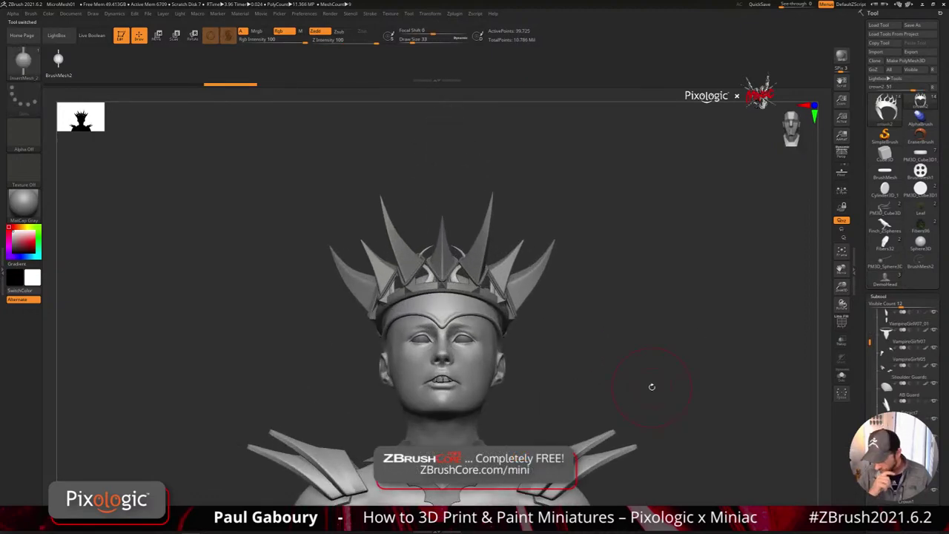
pyautogui.scroll(-2, 904, 356)
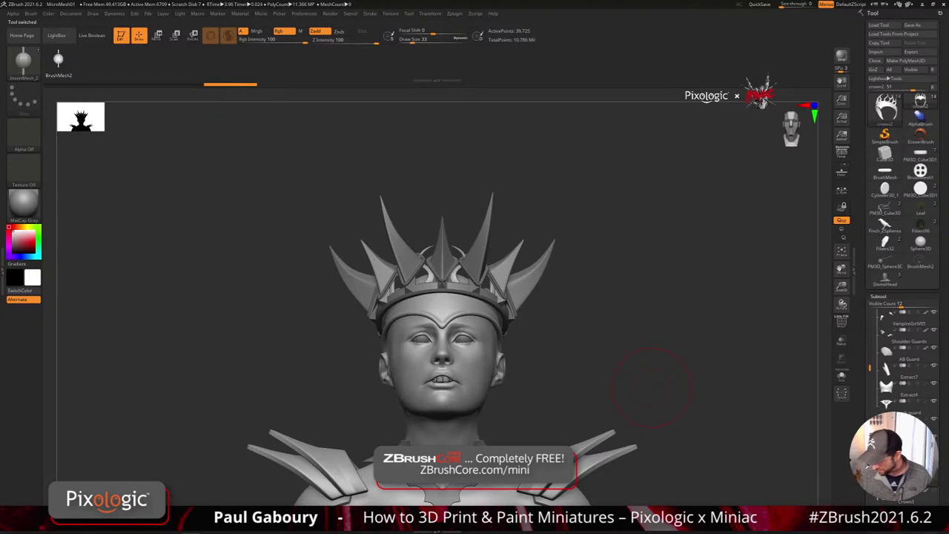
pyautogui.click(934, 490)
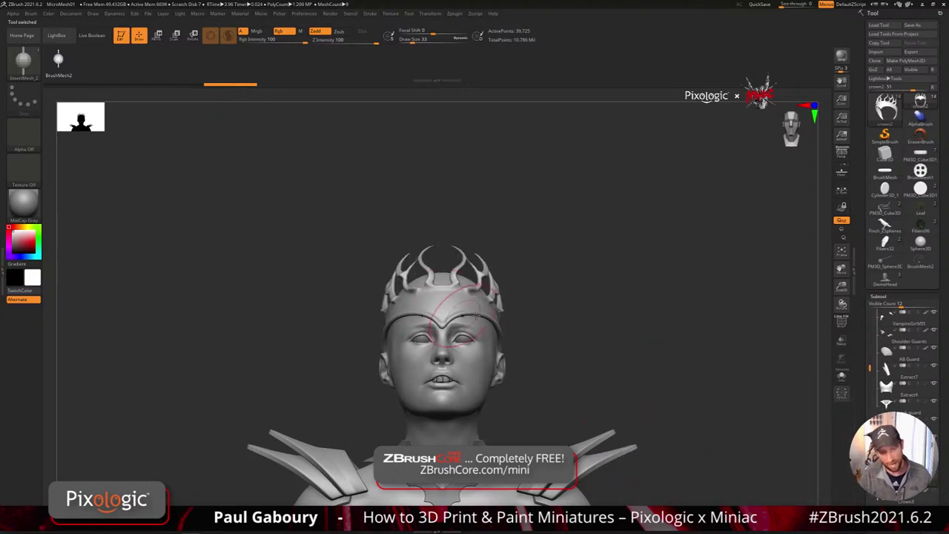
# - Set the draw size to 7 and make the VampireGirlV07 body the active subtool
pyautogui.press('s')
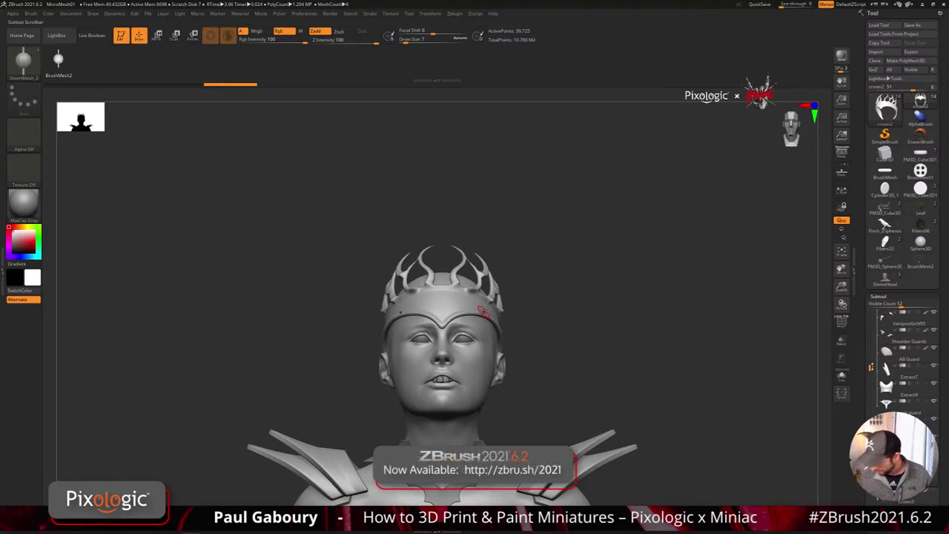
pyautogui.moveTo(871, 367); pyautogui.dragTo(873, 312)
pyautogui.click(907, 337)
pyautogui.click(906, 338)
pyautogui.keyDown('alt'); pyautogui.moveTo(582, 398); pyautogui.dragTo(592, 430); pyautogui.keyUp('alt')
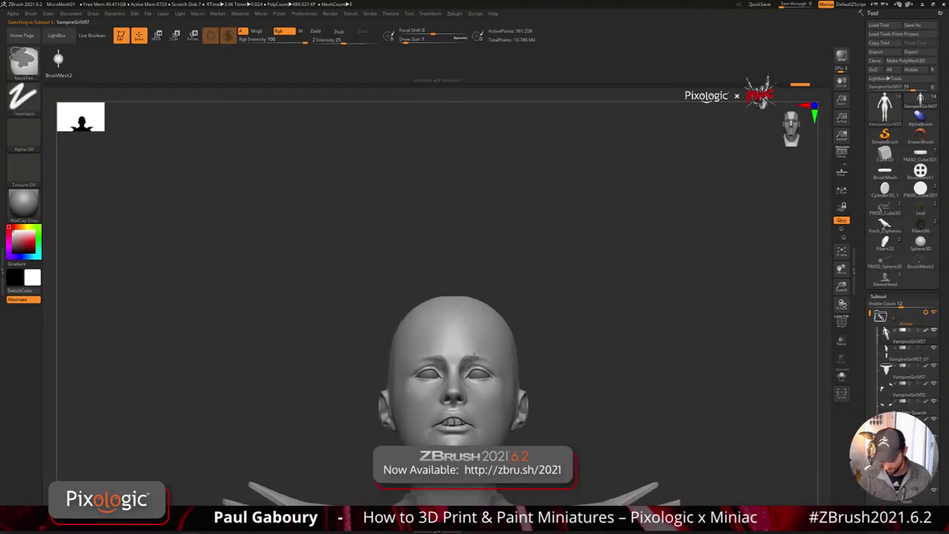
pyautogui.keyDown('ctrl'); pyautogui.moveTo(475, 356); pyautogui.dragTo(576, 366, button='right'); pyautogui.keyUp('ctrl')
pyautogui.hotkey('shift', 'f')
pyautogui.hotkey('shift', 'f')
# - Insert a Sphere3D as a new subtool below the VampireGirlV07 body
pyautogui.moveTo(945, 408); pyautogui.dragTo(945, 371)
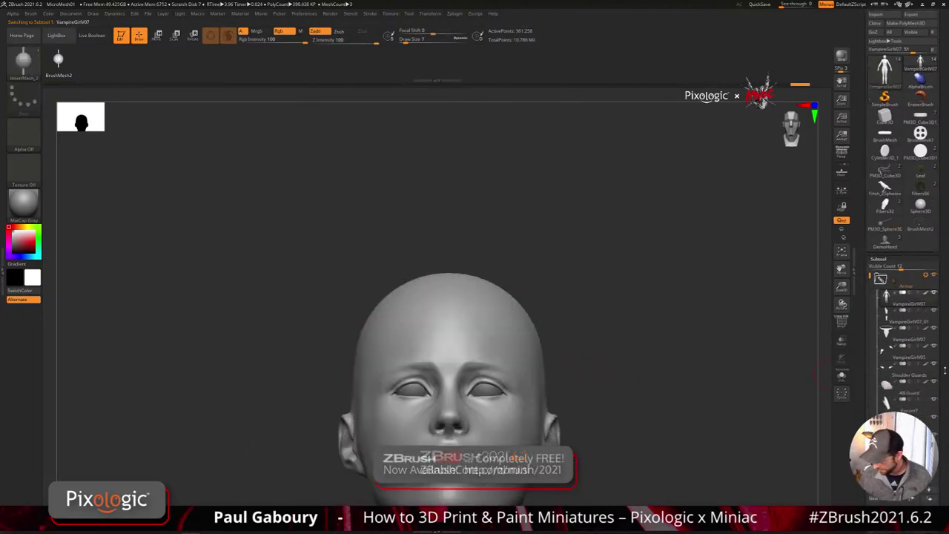
pyautogui.scroll(-3, 946, 356)
pyautogui.scroll(-5, 946, 395)
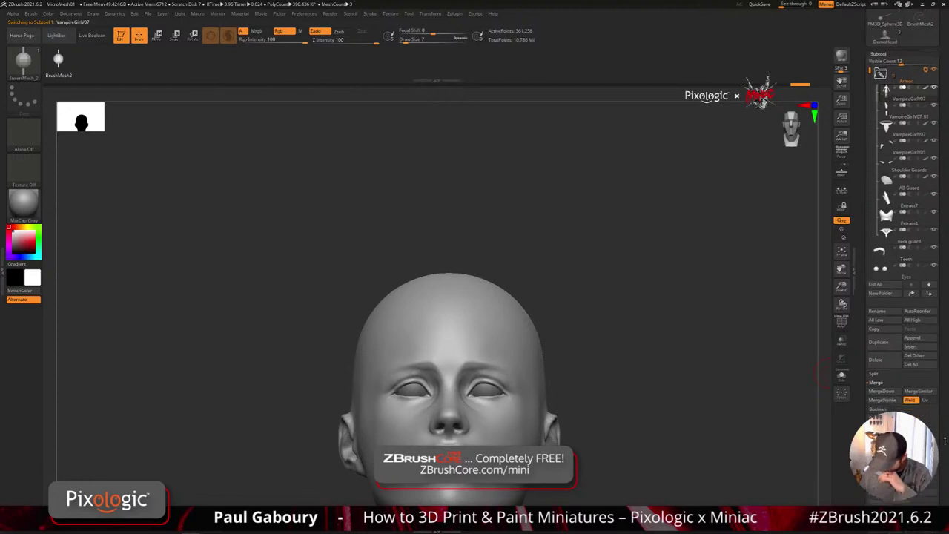
pyautogui.scroll(-2, 946, 391)
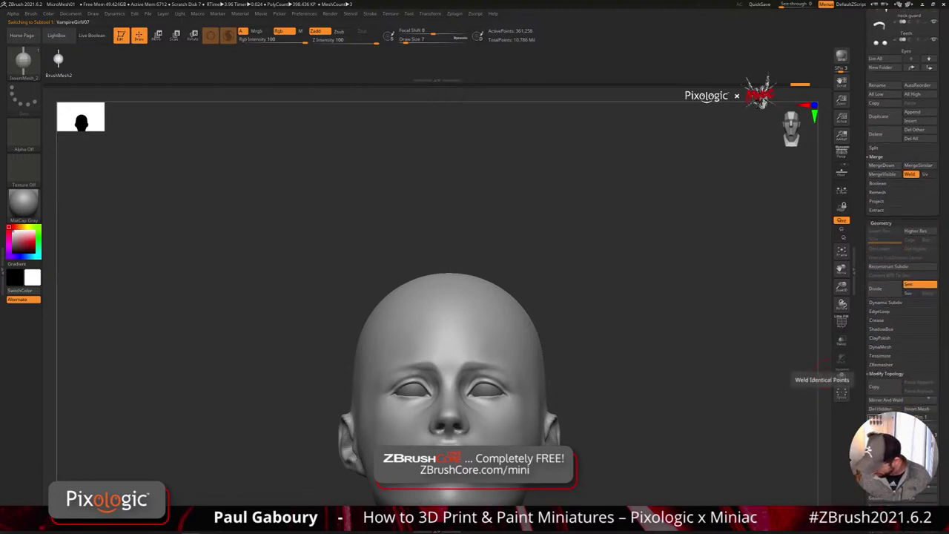
pyautogui.scroll(6, 946, 408)
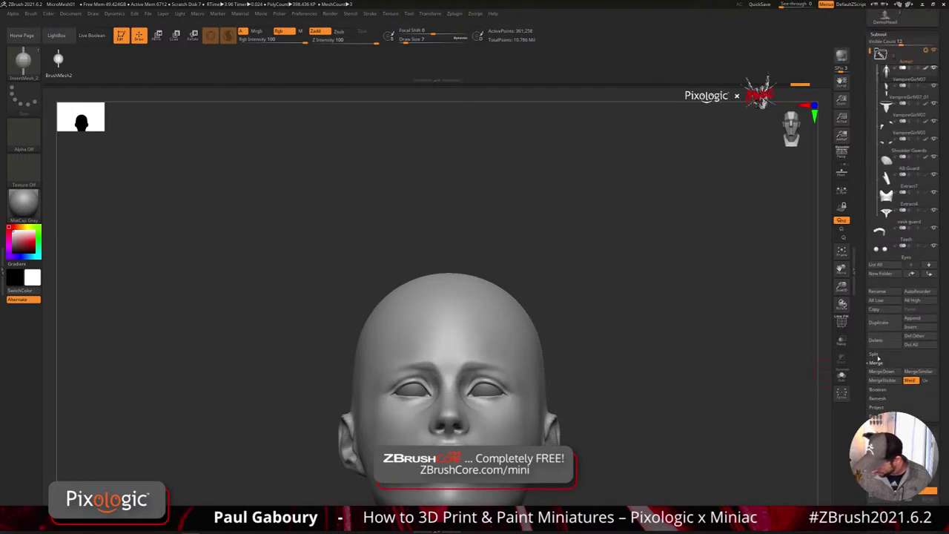
pyautogui.click(911, 327)
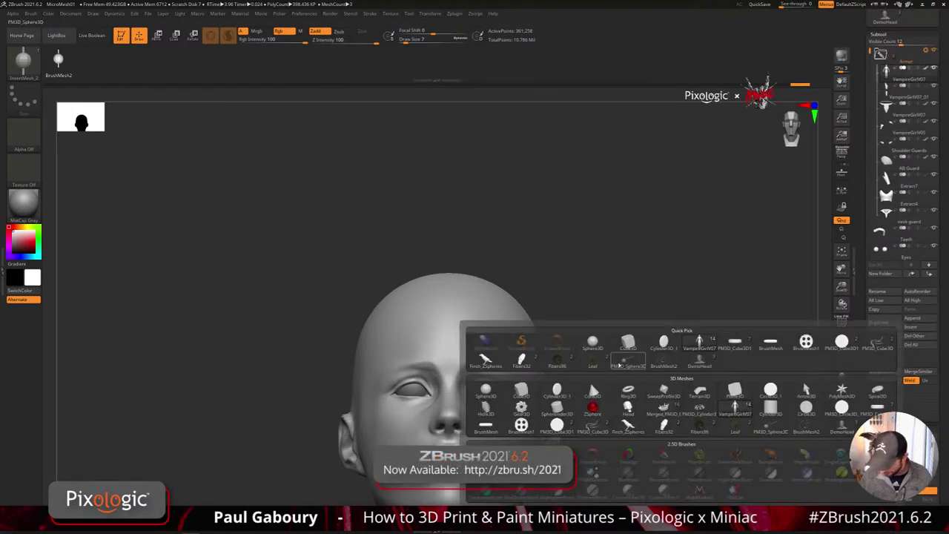
pyautogui.click(593, 342)
pyautogui.moveTo(946, 286); pyautogui.dragTo(945, 360)
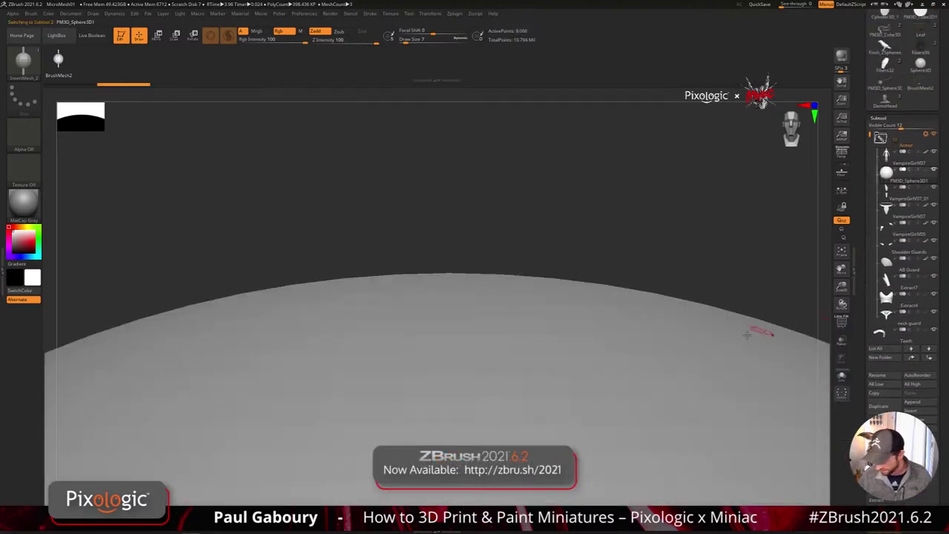
pyautogui.keyDown('ctrl'); pyautogui.moveTo(645, 370); pyautogui.dragTo(540, 319, button='right'); pyautogui.keyUp('ctrl')
# - Replace the inserted sphere with a PolyPlane through the transform gizmo and show PolyFrame
pyautogui.press('w')
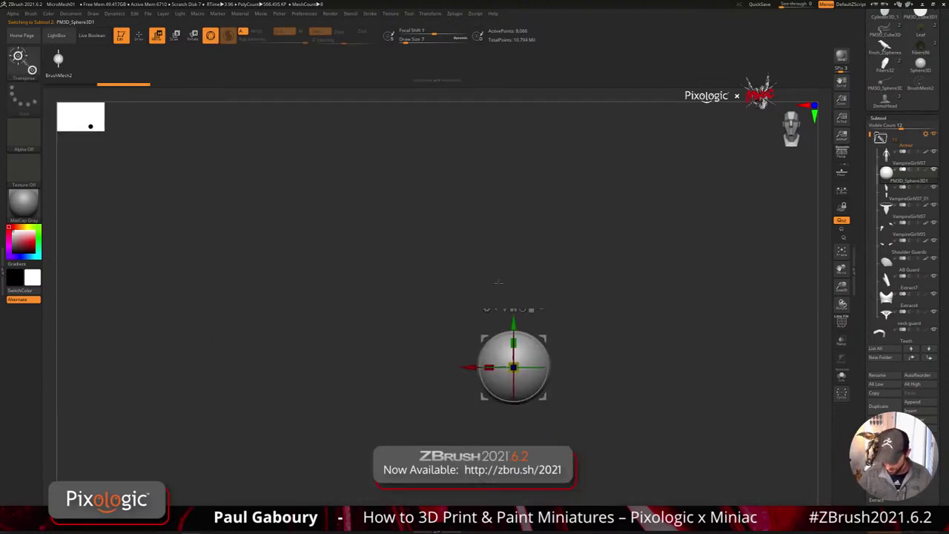
pyautogui.click(469, 281)
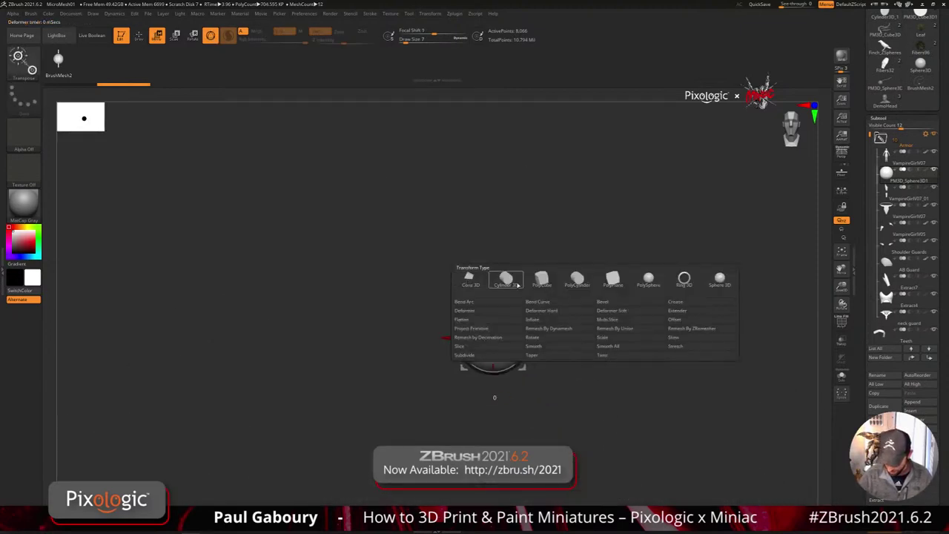
pyautogui.click(610, 280)
pyautogui.press('w')
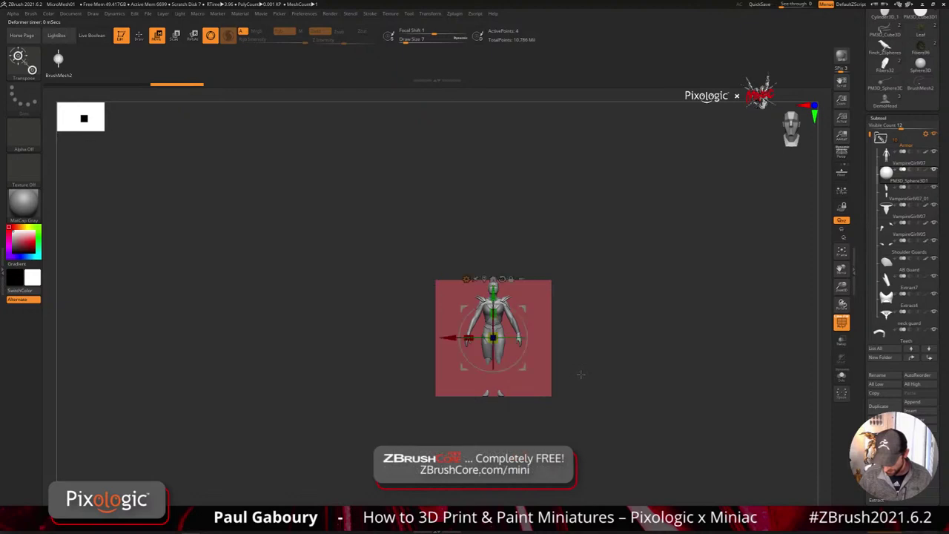
# - Scale the plane down and raise it above the figure's head
pyautogui.moveTo(493, 338); pyautogui.dragTo(480, 347)
pyautogui.moveTo(493, 284); pyautogui.dragTo(493, 212)
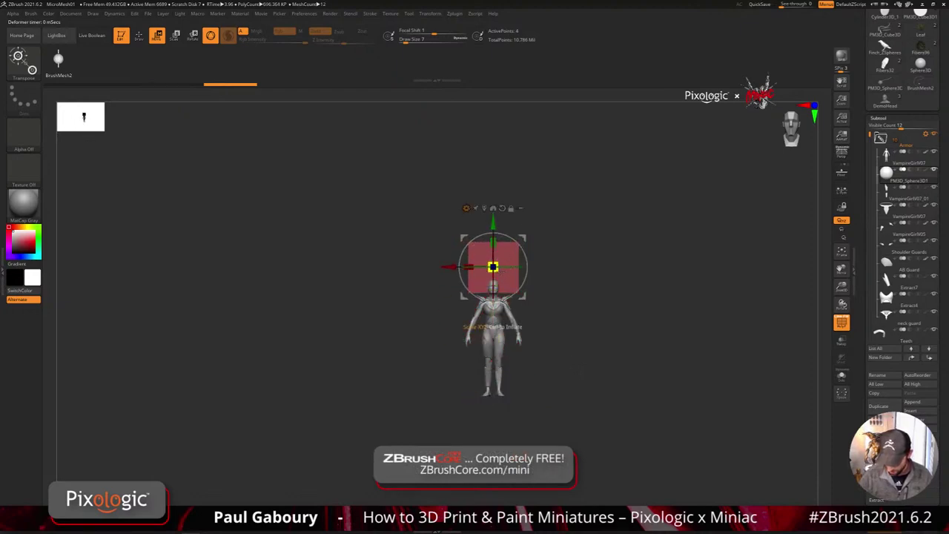
pyautogui.moveTo(493, 267); pyautogui.dragTo(475, 281)
pyautogui.keyDown('ctrl'); pyautogui.moveTo(605, 300); pyautogui.dragTo(565, 298, button='right'); pyautogui.keyUp('ctrl')
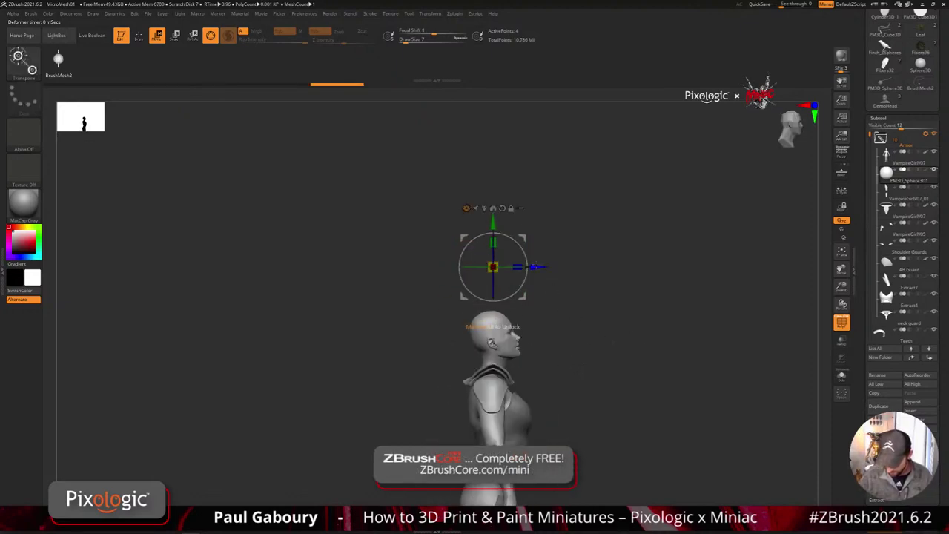
# - Move the plane forward and down until it meets the figure's forehead
pyautogui.moveTo(535, 266); pyautogui.dragTo(570, 267)
pyautogui.moveTo(528, 224); pyautogui.dragTo(528, 275)
pyautogui.keyDown('shift'); pyautogui.moveTo(668, 335); pyautogui.dragTo(661, 360, button='right'); pyautogui.keyUp('shift')
pyautogui.moveTo(562, 321); pyautogui.dragTo(545, 321)
# - Shrink the plane and position it just in front of the middle of the figure's forehead
pyautogui.hotkey('ctrl', 'shift', 'z')
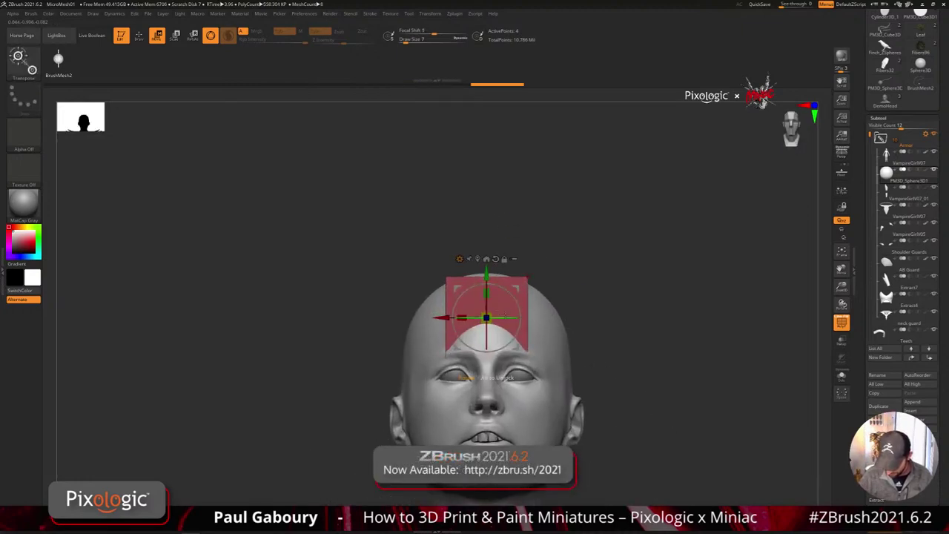
pyautogui.hotkey('ctrl', 'z')
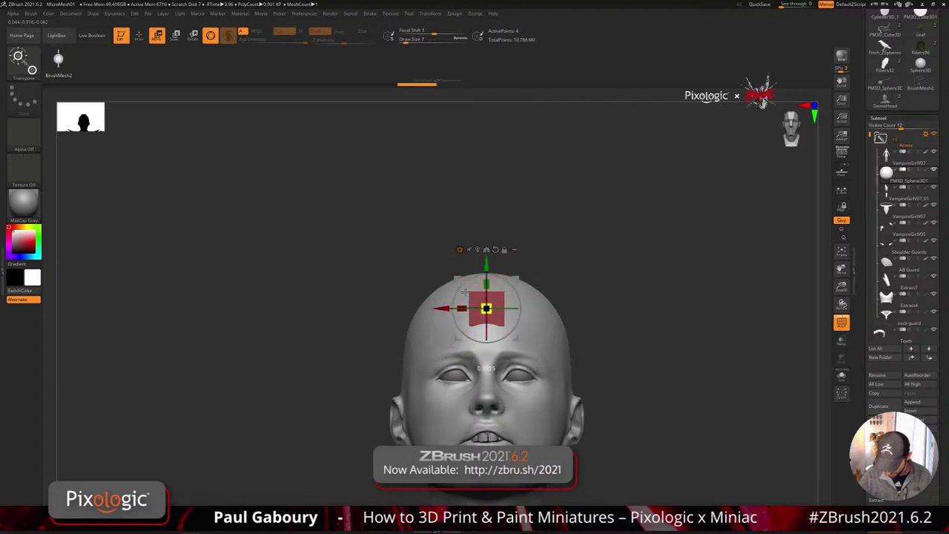
pyautogui.hotkey('ctrl', 'shift', 'z')
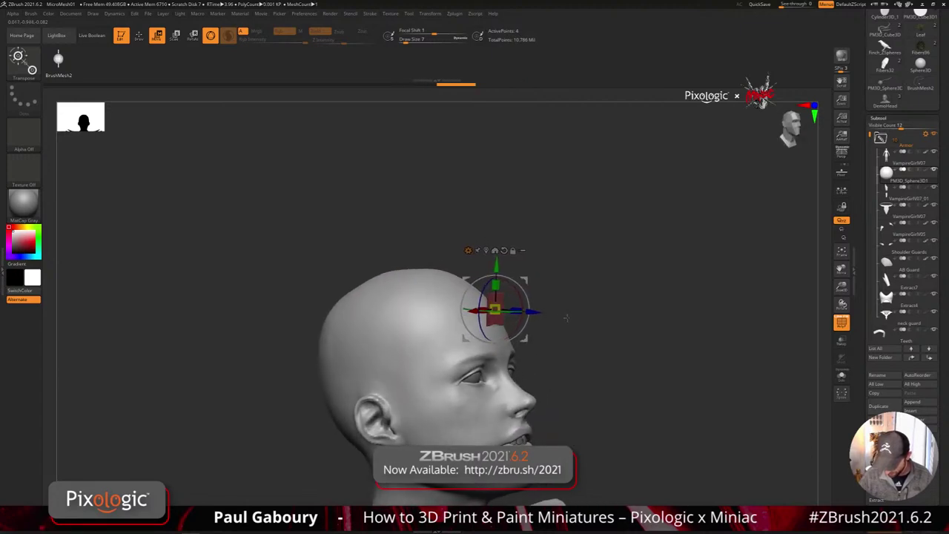
pyautogui.moveTo(567, 318); pyautogui.dragTo(564, 313)
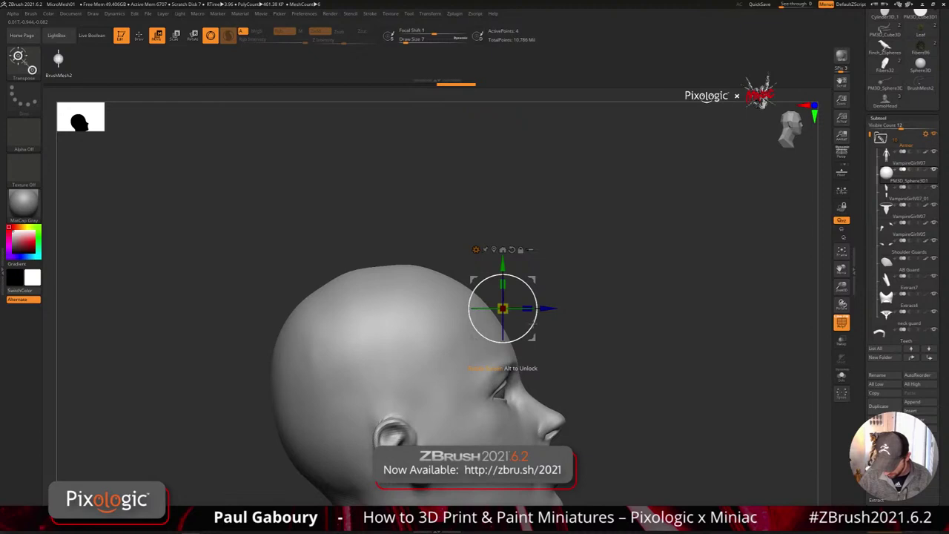
pyautogui.moveTo(537, 315)
pyautogui.mouseDown()
pyautogui.moveTo(543, 301)
pyautogui.moveTo(533, 287)
pyautogui.moveTo(544, 324)
pyautogui.moveTo(665, 351)
pyautogui.moveTo(608, 336)
pyautogui.mouseUp()
pyautogui.press('q')
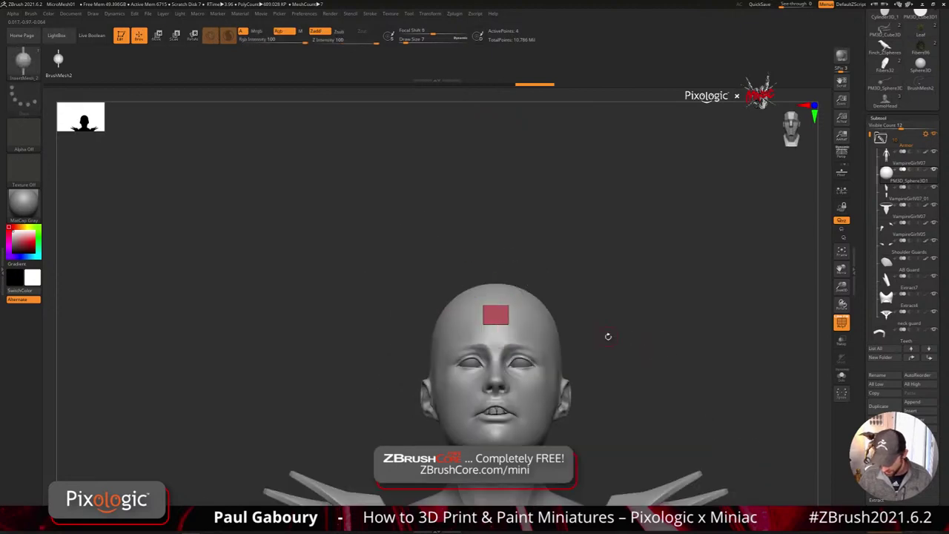
# - Turn on Dynamic Subdiv for the forehead plane and set its SmoothSubdiv level to 0
pyautogui.click(879, 118)
pyautogui.click(881, 126)
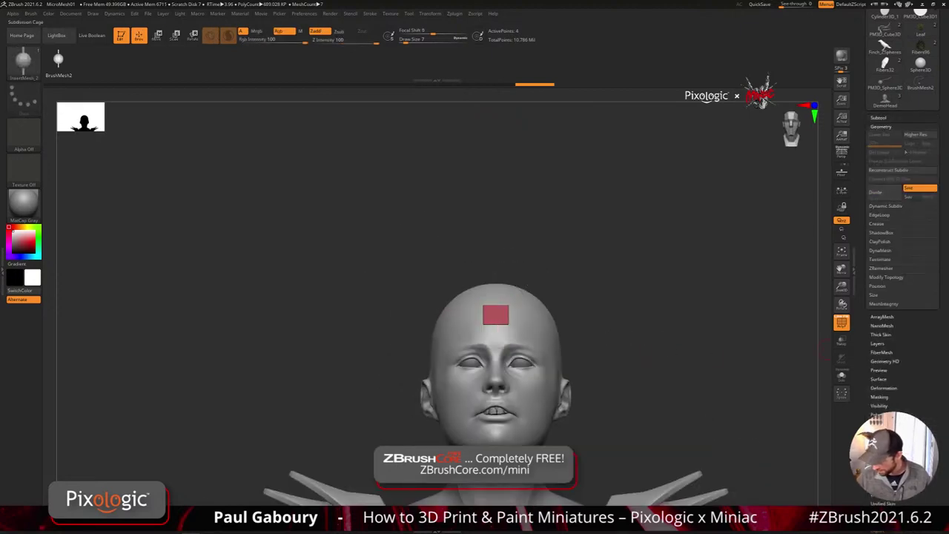
pyautogui.click(888, 206)
pyautogui.click(882, 214)
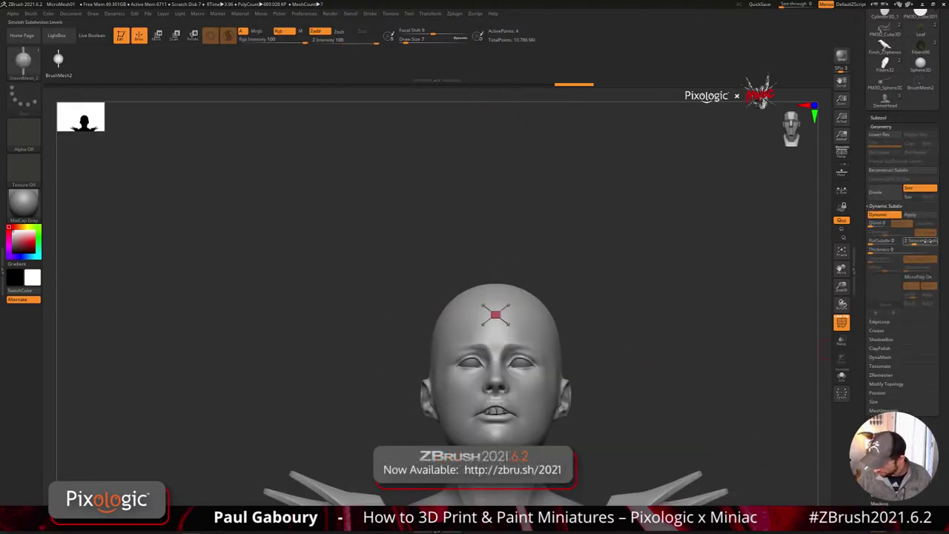
pyautogui.moveTo(913, 243); pyautogui.dragTo(910, 243)
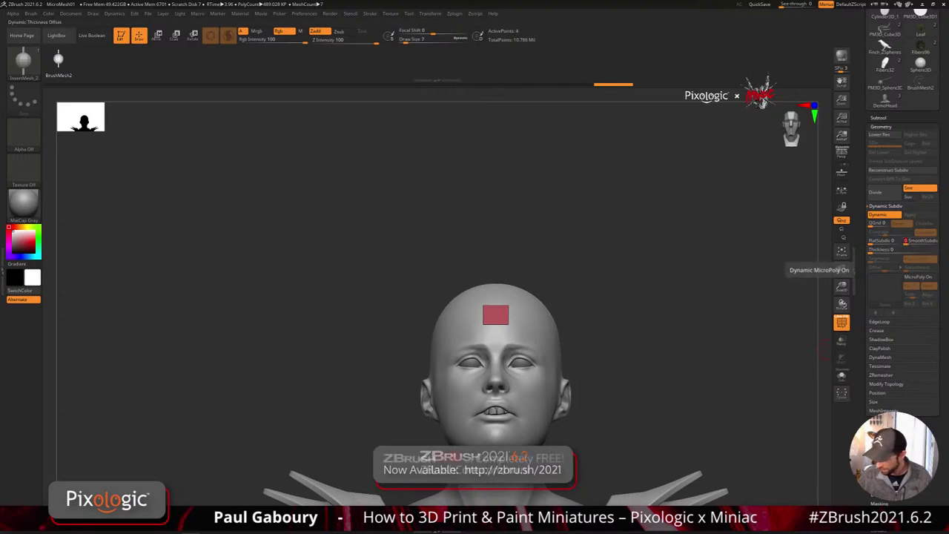
# - Give the forehead plane a dynamic thickness of about 0.0049 and check it from the side and front
pyautogui.moveTo(879, 250); pyautogui.dragTo(889, 250)
pyautogui.moveTo(705, 317)
pyautogui.mouseDown()
pyautogui.moveTo(715, 322)
pyautogui.moveTo(707, 331)
pyautogui.mouseUp()
pyautogui.keyDown('ctrl'); pyautogui.moveTo(707, 331); pyautogui.dragTo(710, 351, button='right'); pyautogui.keyUp('ctrl')
pyautogui.moveTo(889, 250); pyautogui.dragTo(887, 250)
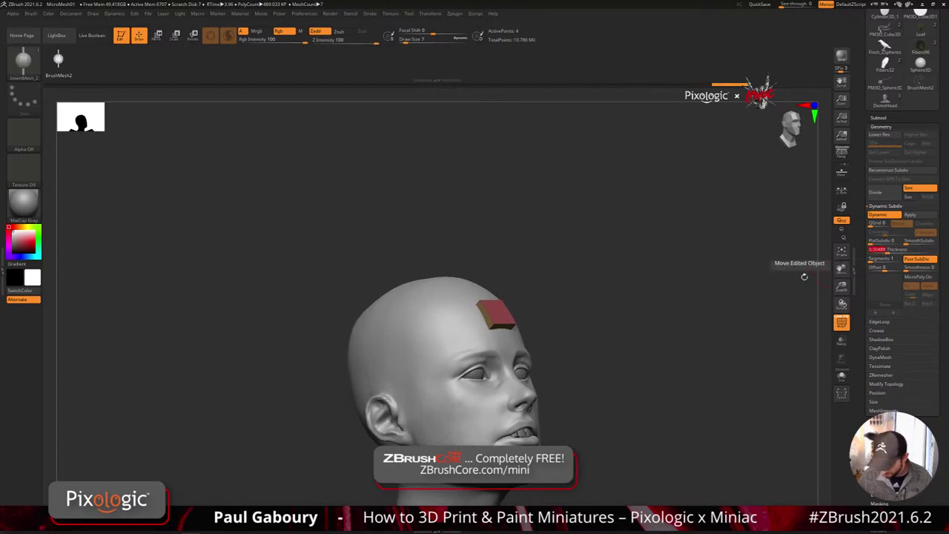
pyautogui.press('w')
pyautogui.moveTo(582, 347)
pyautogui.mouseDown()
pyautogui.moveTo(597, 345)
pyautogui.moveTo(581, 360)
pyautogui.mouseUp()
pyautogui.press('q')
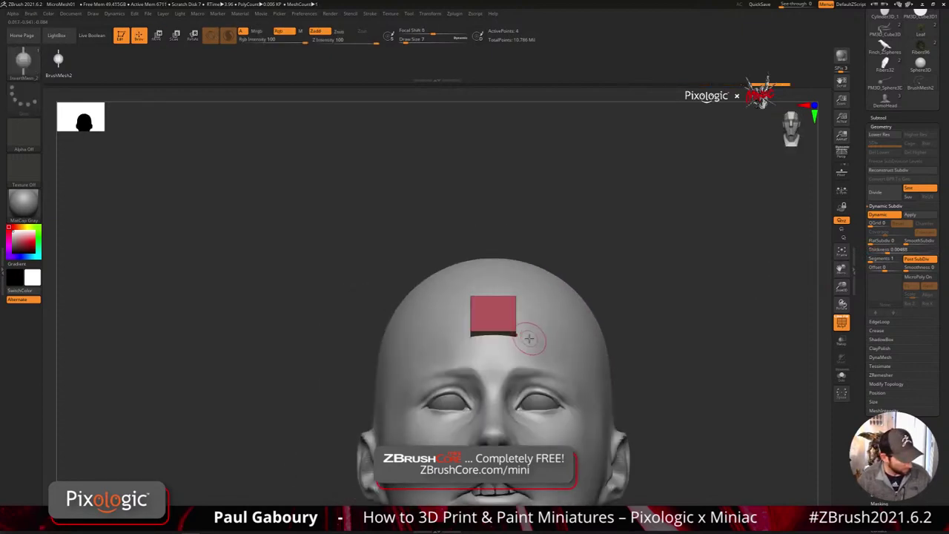
# - Switch to the ZModeler brush and set its edge action to Extrude with the Edge/EdgeLoop target
pyautogui.press('b')
pyautogui.press('z')
pyautogui.press('m')
pyautogui.moveTo(529, 340)
pyautogui.mouseDown(button='right')
pyautogui.moveTo(517, 314)
pyautogui.moveTo(530, 318)
pyautogui.mouseUp(button='right')
pyautogui.press('space')
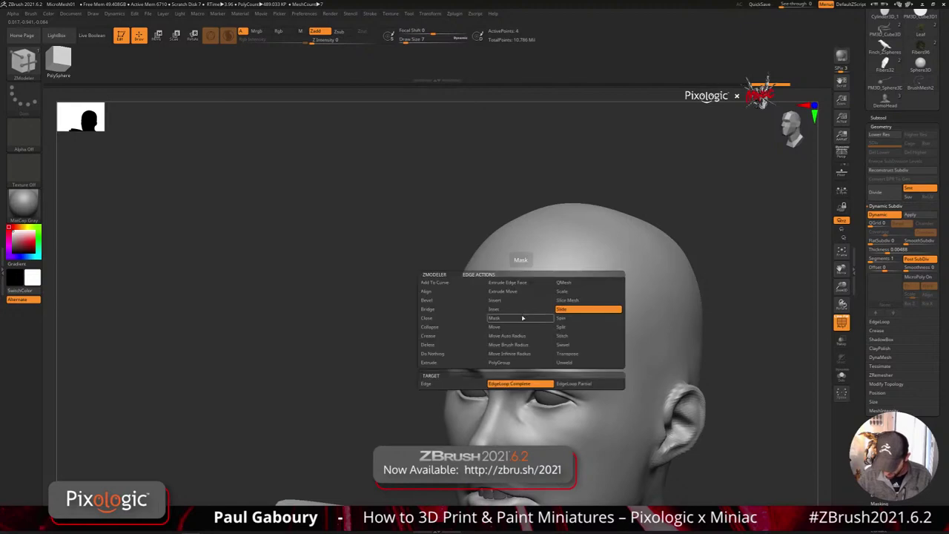
pyautogui.click(466, 364)
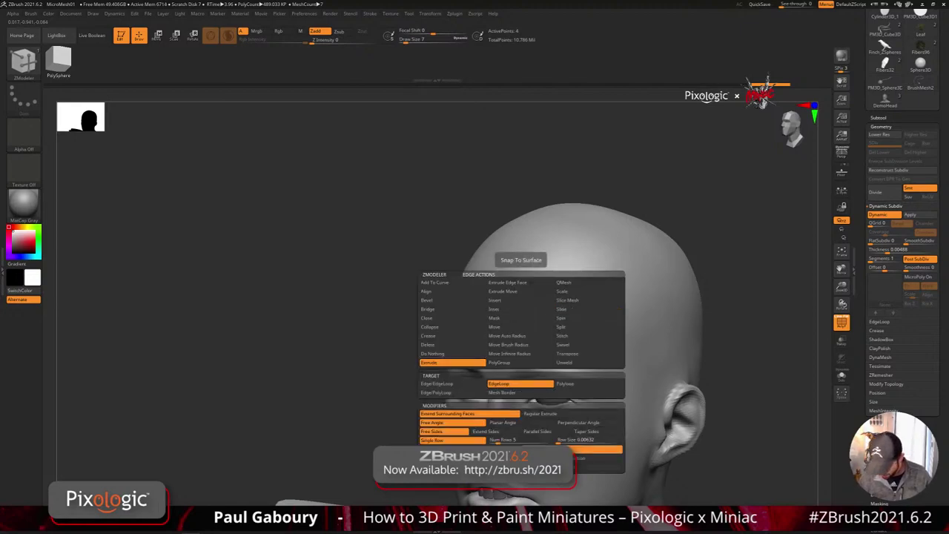
pyautogui.click(461, 384)
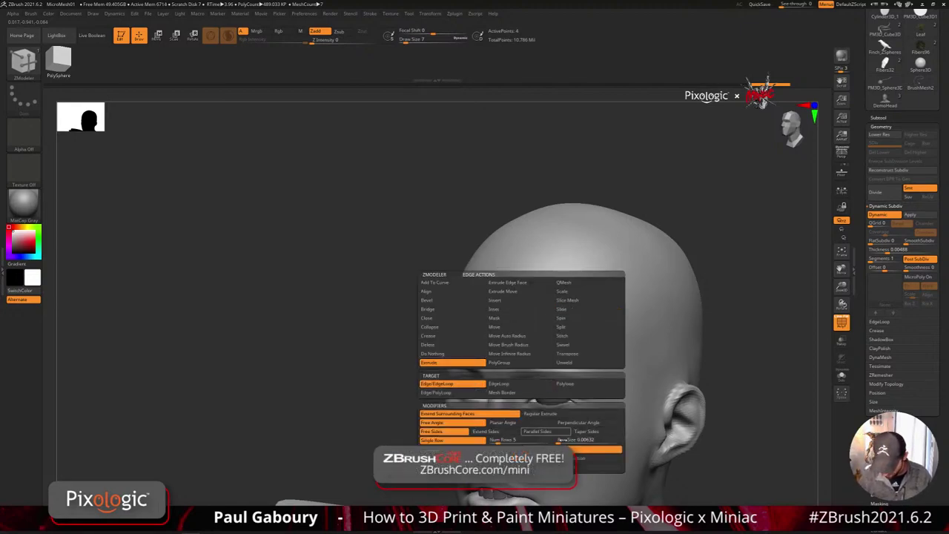
pyautogui.press('space')
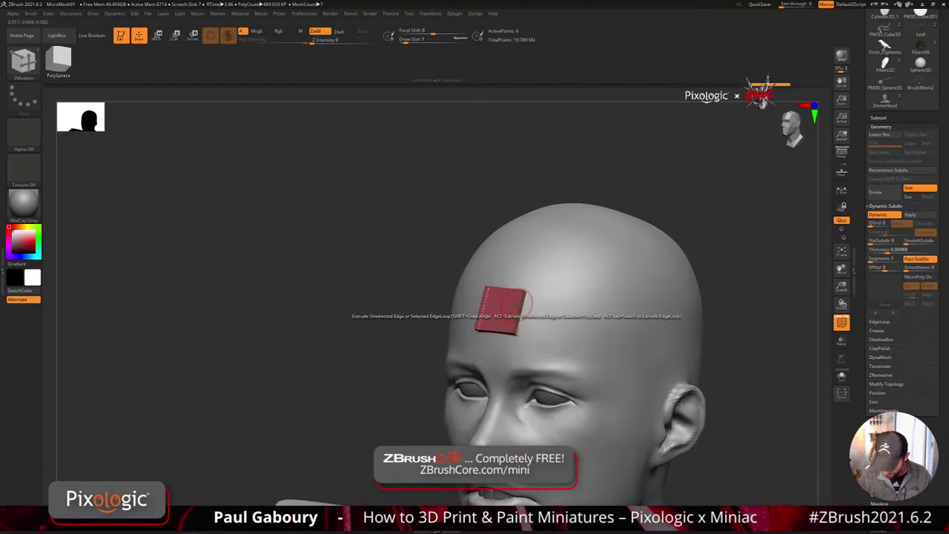
# - Set the ZModeler point action to Move with Snap To Surface and the polygon action to Do Nothing
pyautogui.press('space')
pyautogui.click(505, 308)
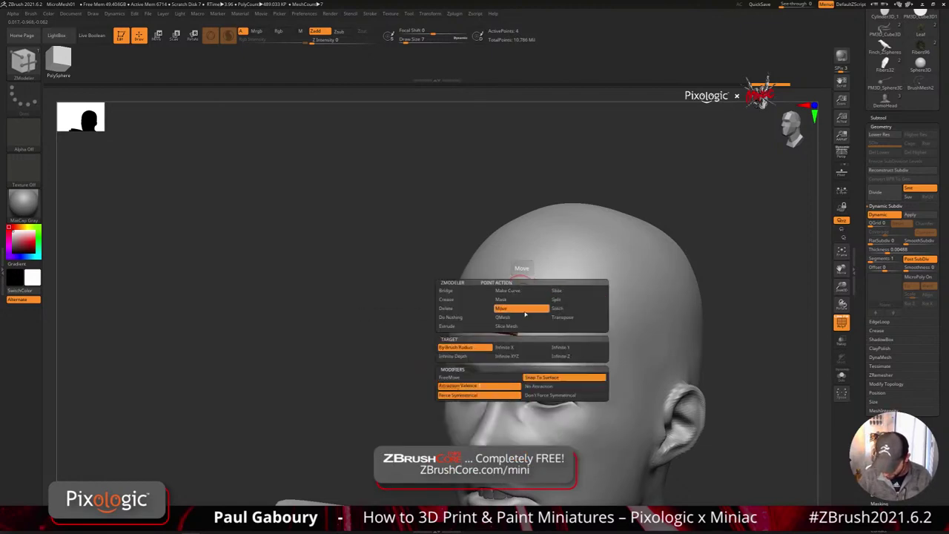
pyautogui.click(558, 378)
pyautogui.press('space')
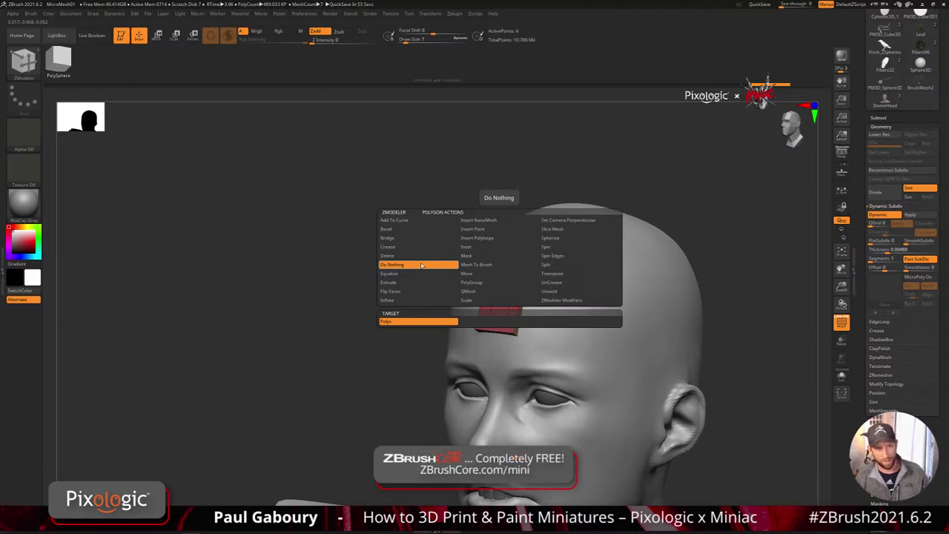
pyautogui.click(421, 265)
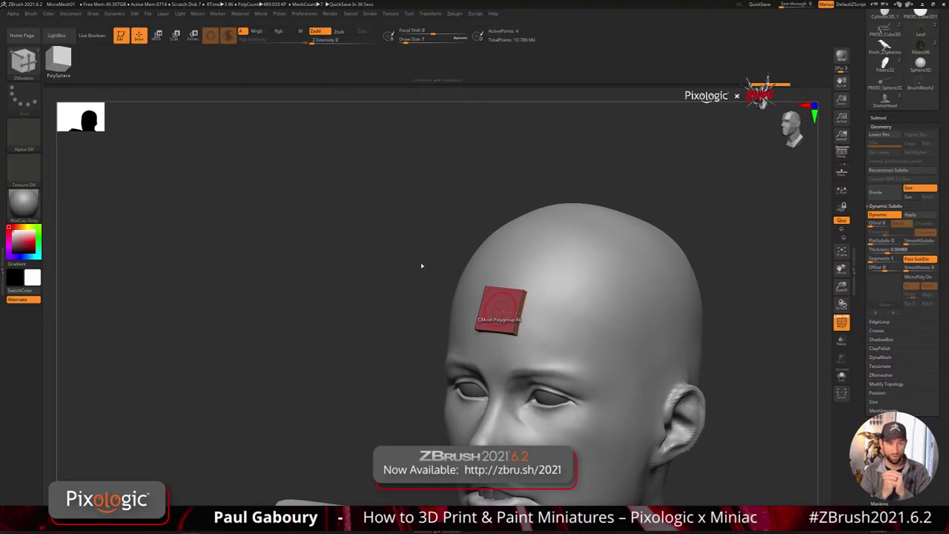
# - Switch the active tool from the forehead plane to the BrushMesh2 bead model
pyautogui.moveTo(941, 78); pyautogui.dragTo(942, 236)
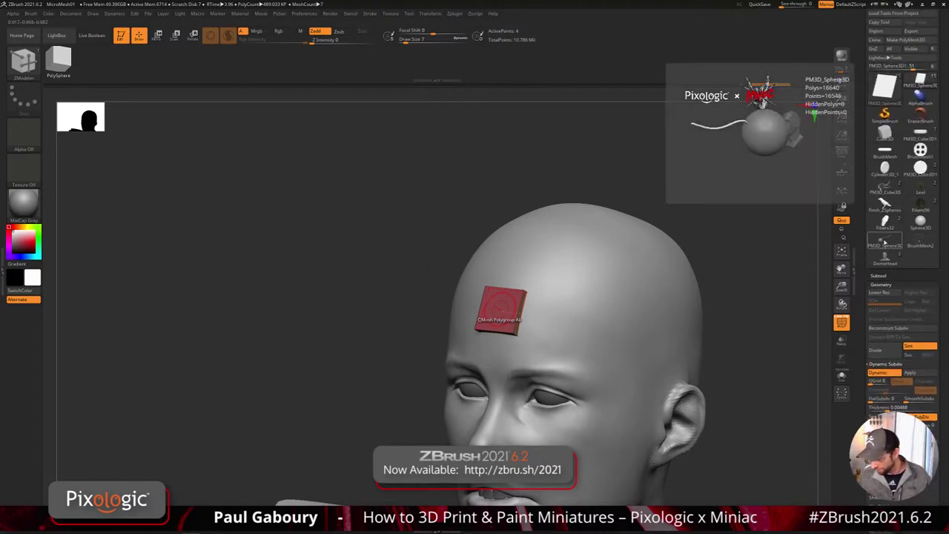
pyautogui.click(885, 243)
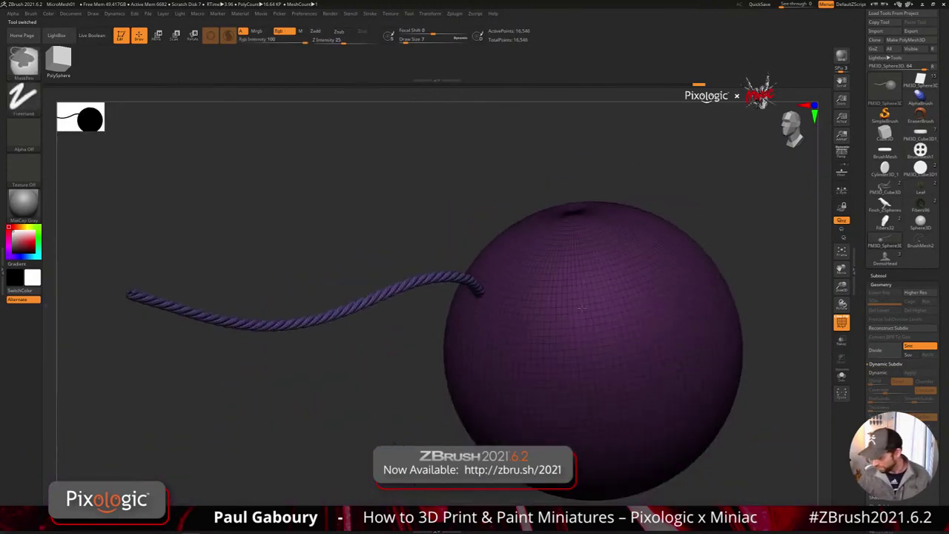
pyautogui.click(885, 87)
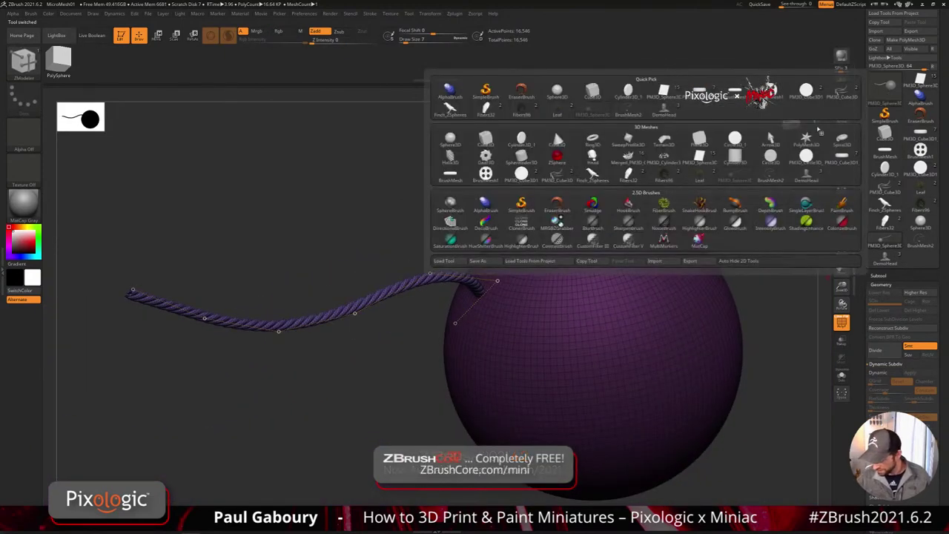
pyautogui.click(807, 173)
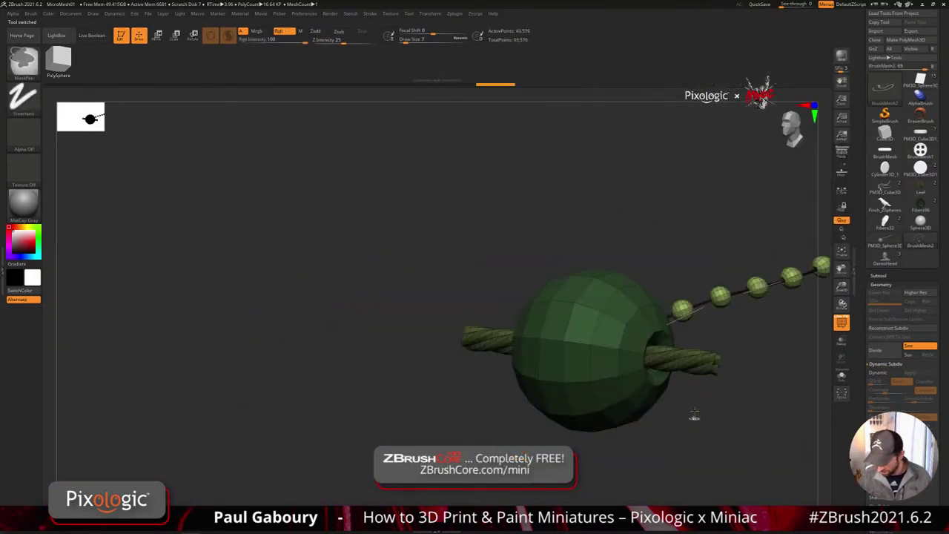
# - Undo the bead strand on BrushMesh2 back to the single bead with its straight cord, seen from the front
pyautogui.hotkey('ctrl', 'z')
pyautogui.hotkey('ctrl', 'z')
pyautogui.hotkey('ctrl', 'z')
pyautogui.hotkey('ctrl', 'z')
pyautogui.moveTo(698, 413)
pyautogui.keyDown('shift'); pyautogui.mouseDown()
pyautogui.moveTo(710, 423)
pyautogui.moveTo(587, 396)
pyautogui.mouseUp(); pyautogui.keyUp('shift')
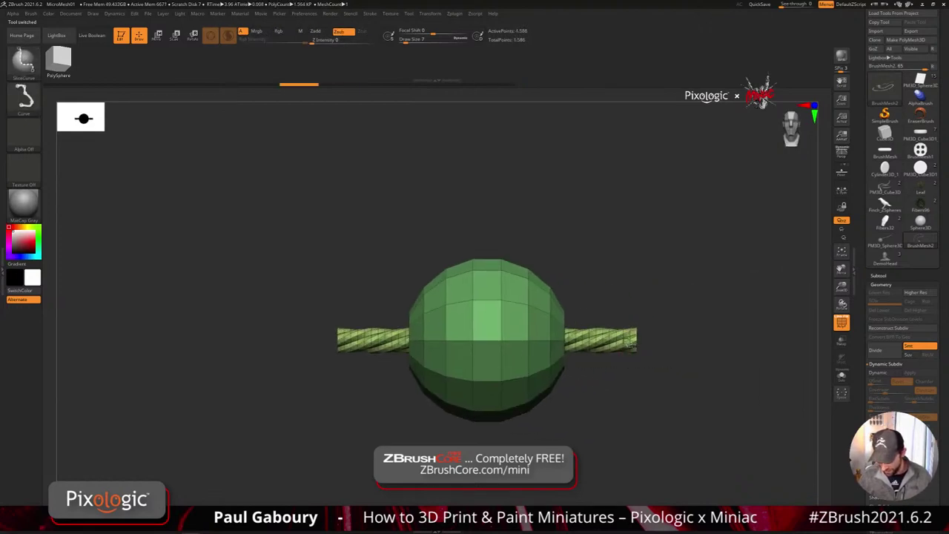
# - Mask the bead, shorten the cord along its length so it barely protrudes at both ends, and clear the mask
pyautogui.keyDown('ctrl'); pyautogui.keyDown('shift'); pyautogui.click(623, 345); pyautogui.keyUp('shift'); pyautogui.keyUp('ctrl')
pyautogui.keyDown('ctrl'); pyautogui.click(636, 403); pyautogui.keyUp('ctrl')
pyautogui.keyDown('ctrl'); pyautogui.keyDown('shift'); pyautogui.click(635, 404); pyautogui.keyUp('shift'); pyautogui.keyUp('ctrl')
pyautogui.keyDown('ctrl'); pyautogui.click(635, 405); pyautogui.keyUp('ctrl')
pyautogui.press('w')
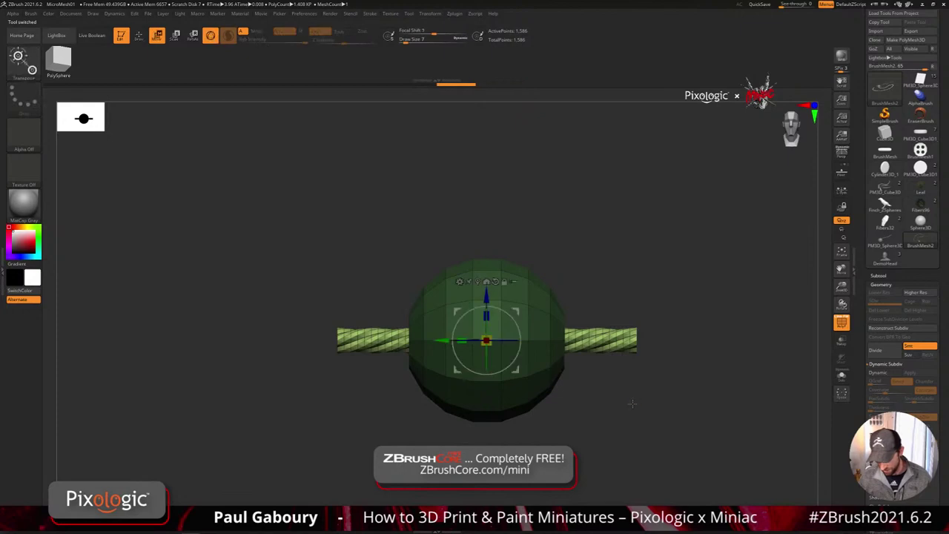
pyautogui.moveTo(462, 342); pyautogui.dragTo(509, 355)
pyautogui.keyDown('ctrl'); pyautogui.moveTo(586, 406); pyautogui.dragTo(591, 416); pyautogui.keyUp('ctrl')
pyautogui.press('q')
pyautogui.moveTo(591, 415)
pyautogui.mouseDown()
pyautogui.moveTo(528, 402)
pyautogui.moveTo(534, 392)
pyautogui.mouseUp()
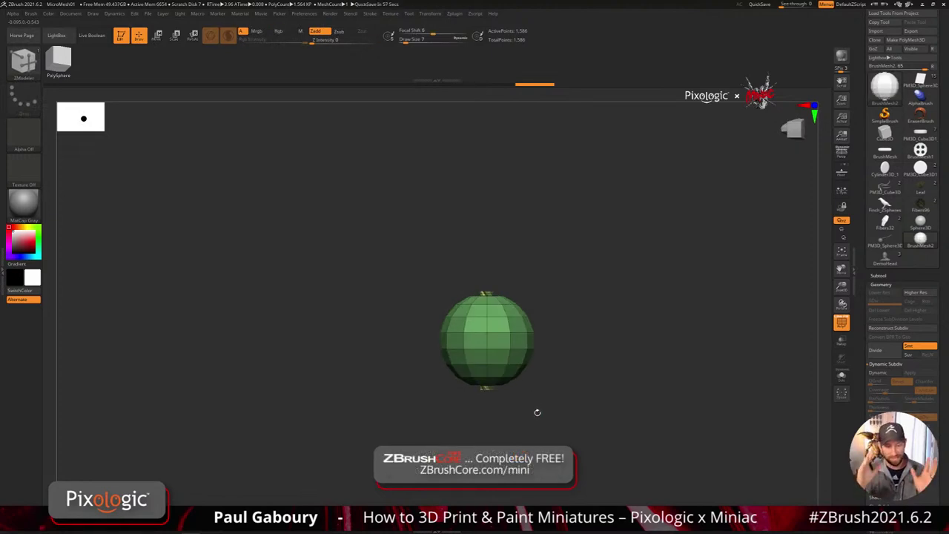
# - Select the InsertMesh_2 brush and append the short-cord bead to it as a second insert mesh
pyautogui.press('b')
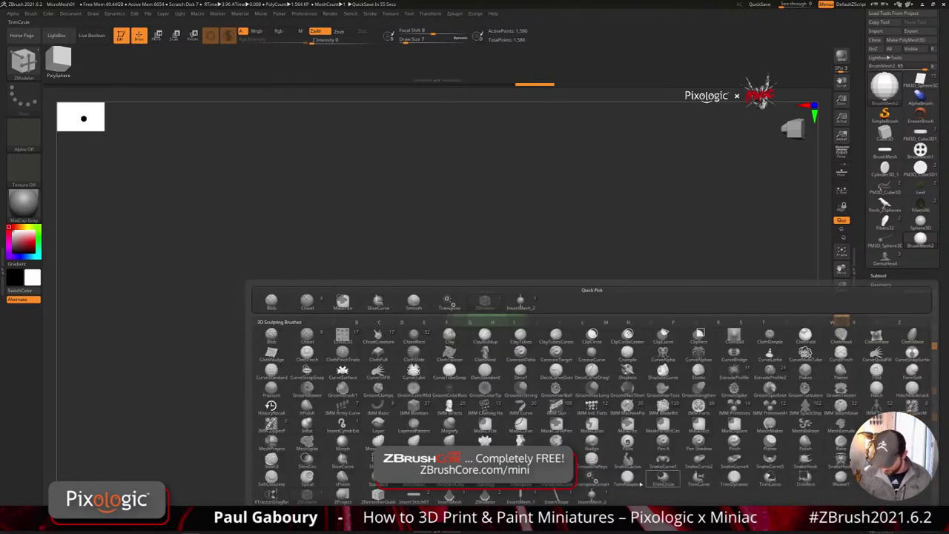
pyautogui.click(585, 499)
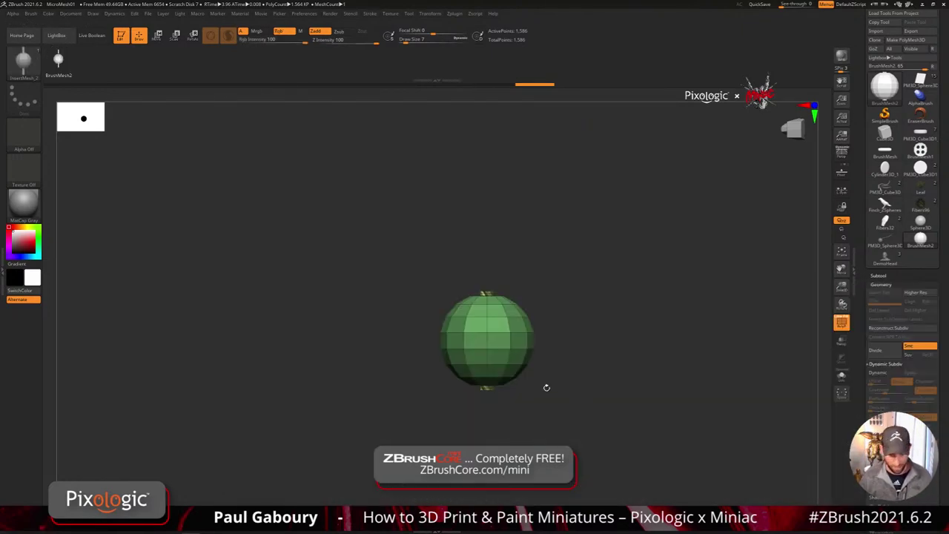
pyautogui.press('f')
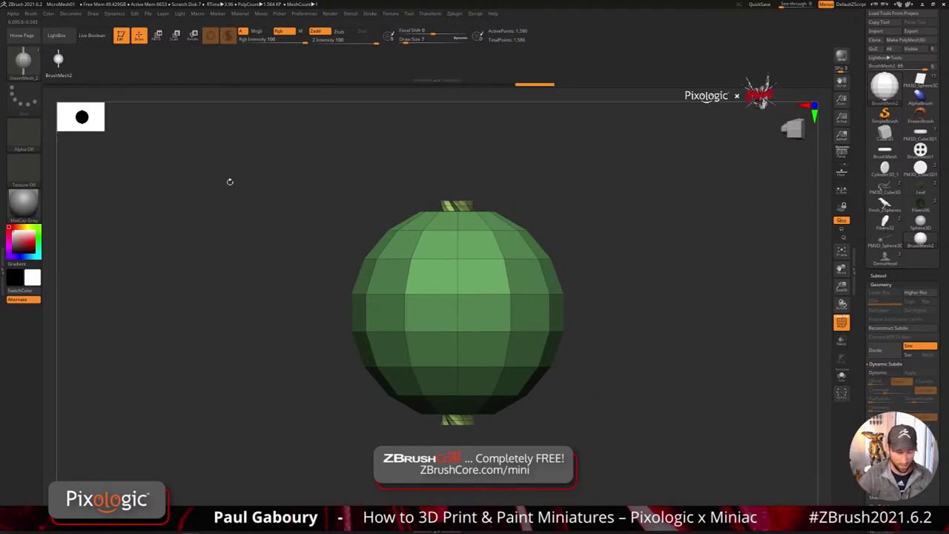
pyautogui.click(32, 15)
pyautogui.click(63, 172)
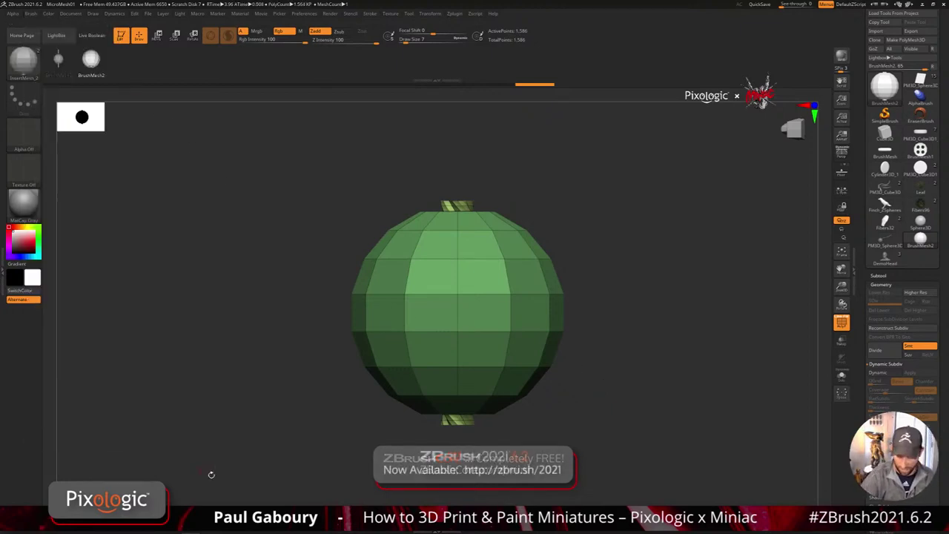
# - Set the draw size to 51 and draw a curved strand of the short-cord beads outward from the large bead
pyautogui.keyDown('alt'); pyautogui.moveTo(609, 301); pyautogui.dragTo(569, 323); pyautogui.keyUp('alt')
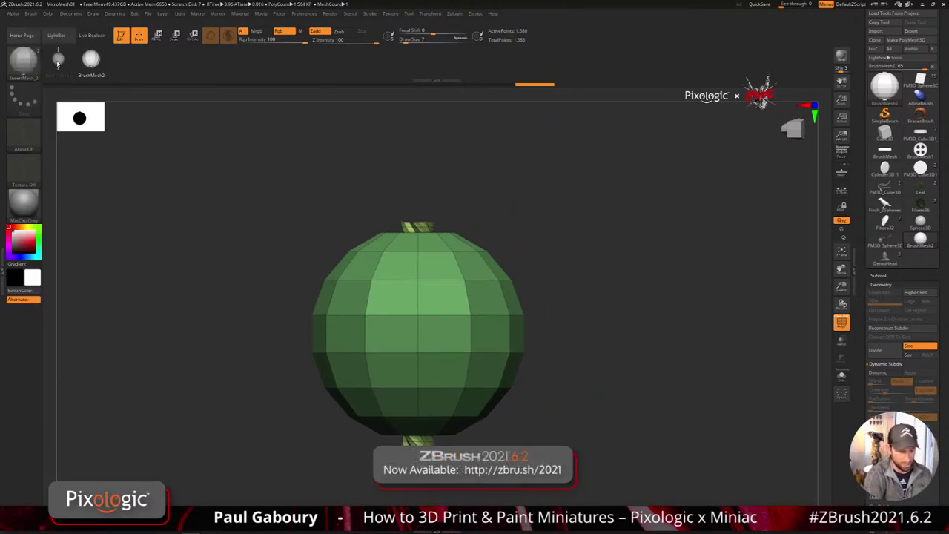
pyautogui.click(60, 64)
pyautogui.press('s')
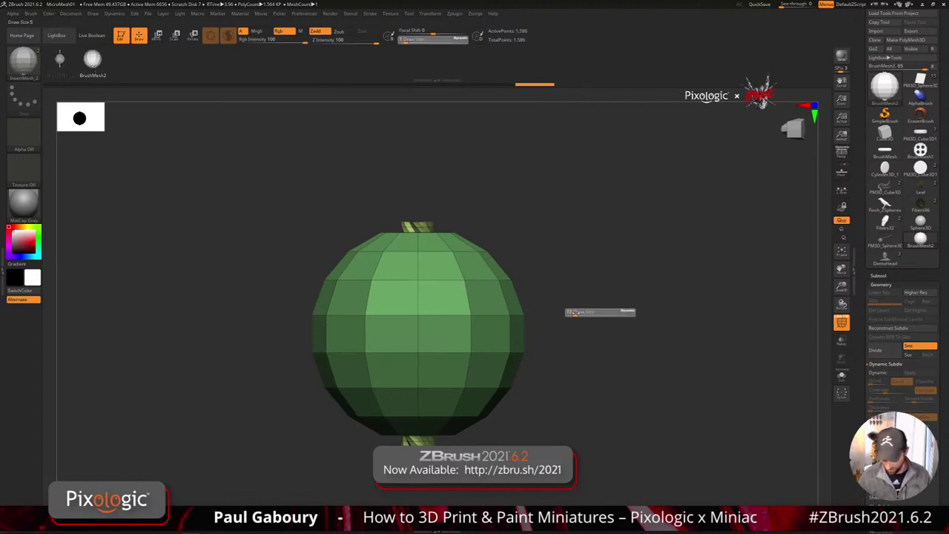
pyautogui.moveTo(584, 313); pyautogui.dragTo(583, 313)
pyautogui.moveTo(512, 288); pyautogui.dragTo(738, 176)
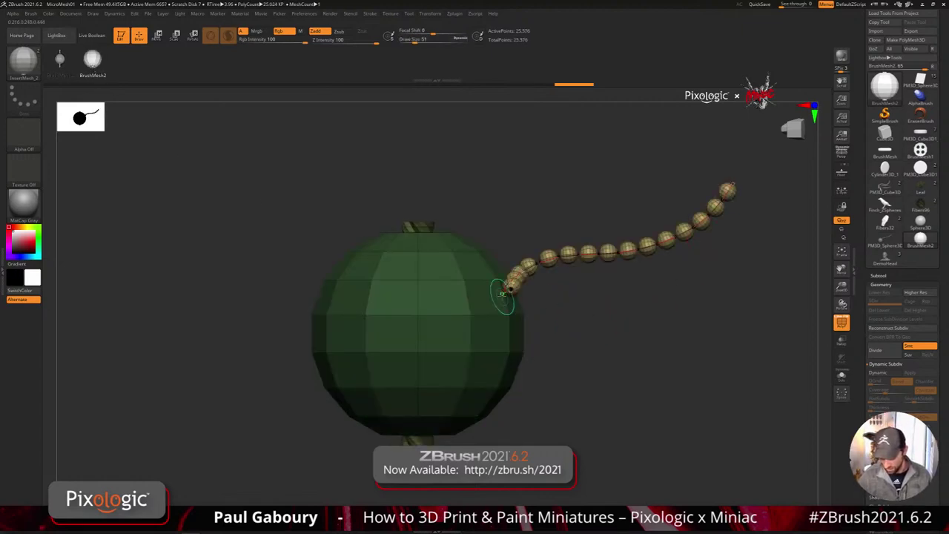
# - Move the short-cord strand aside and apply the original long-cord bead mesh to the remaining curve
pyautogui.moveTo(507, 292); pyautogui.dragTo(562, 352)
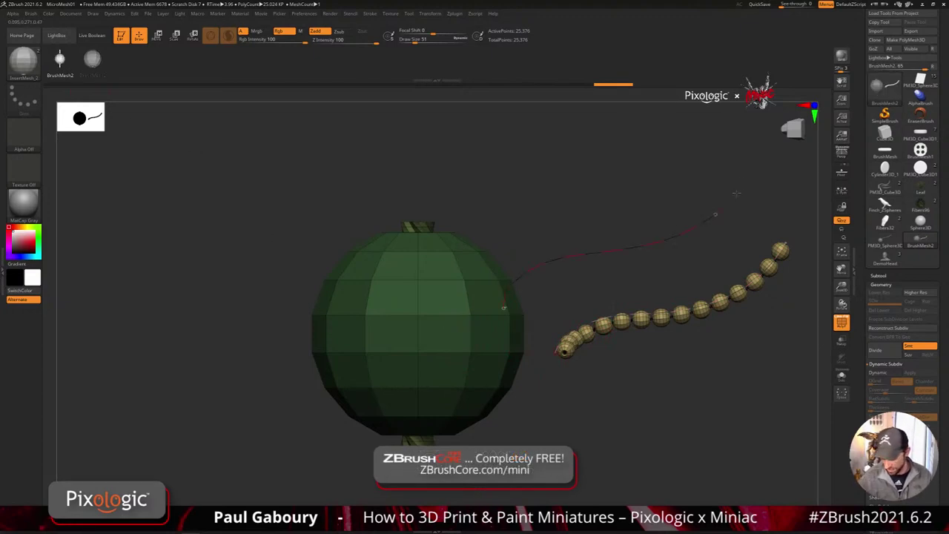
pyautogui.moveTo(737, 193); pyautogui.dragTo(738, 191)
pyautogui.keyDown('alt'); pyautogui.moveTo(643, 408); pyautogui.dragTo(548, 394); pyautogui.keyUp('alt')
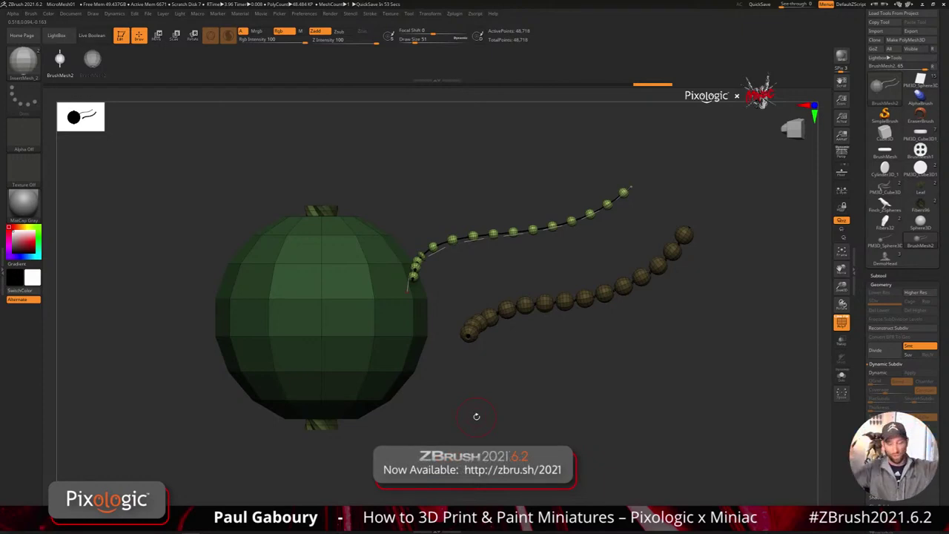
# - Set the brush's curve step to 2 and draw a strand of long-cord beads from the large bead's underside
pyautogui.moveTo(502, 373); pyautogui.dragTo(544, 364)
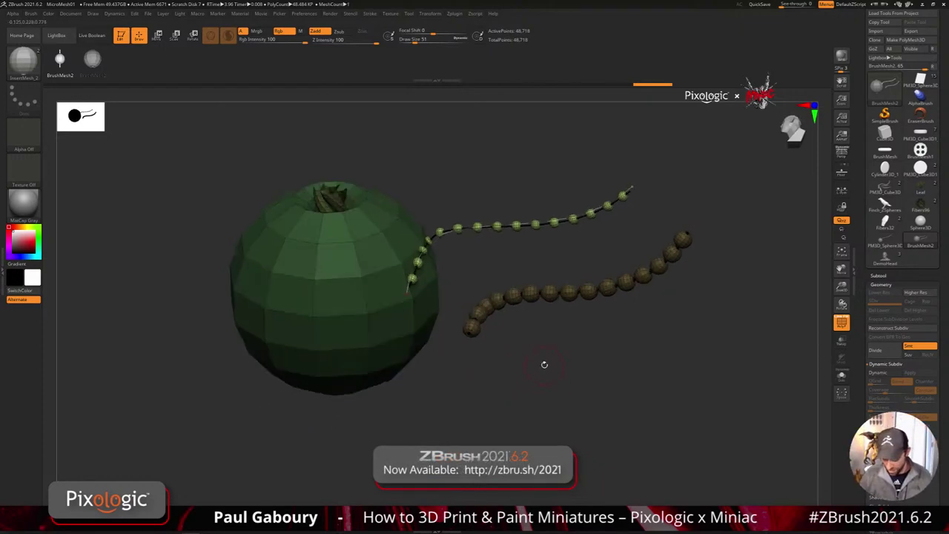
pyautogui.moveTo(499, 389); pyautogui.dragTo(487, 386)
pyautogui.click(370, 14)
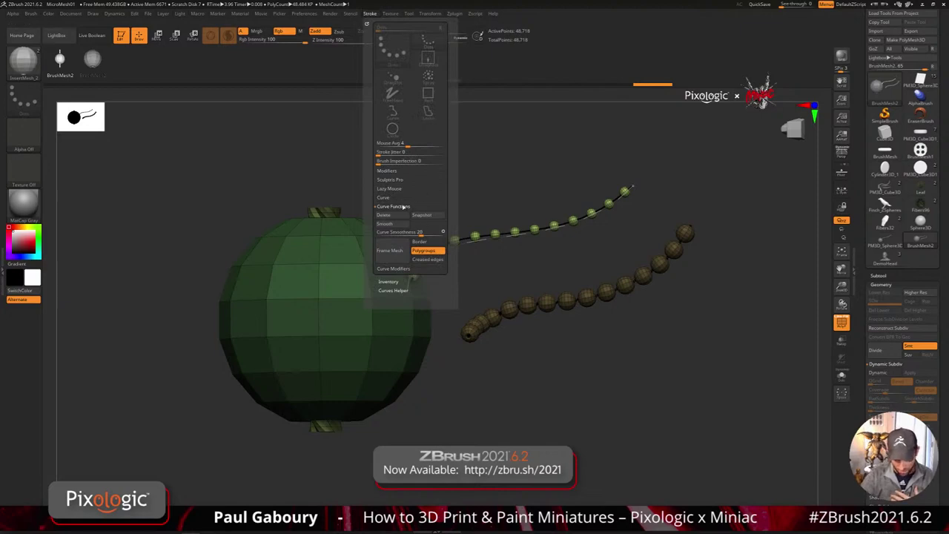
pyautogui.click(383, 197)
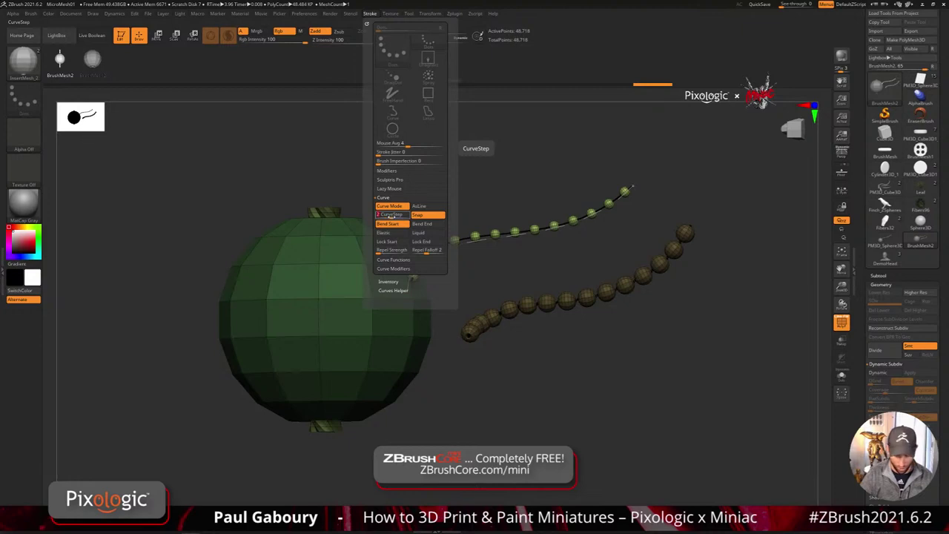
pyautogui.moveTo(462, 431); pyautogui.dragTo(712, 344)
pyautogui.moveTo(685, 418)
pyautogui.keyDown('alt'); pyautogui.mouseDown()
pyautogui.moveTo(608, 395)
pyautogui.moveTo(596, 434)
pyautogui.moveTo(525, 418)
pyautogui.moveTo(496, 334)
pyautogui.moveTo(485, 327)
pyautogui.mouseUp(); pyautogui.keyUp('alt')
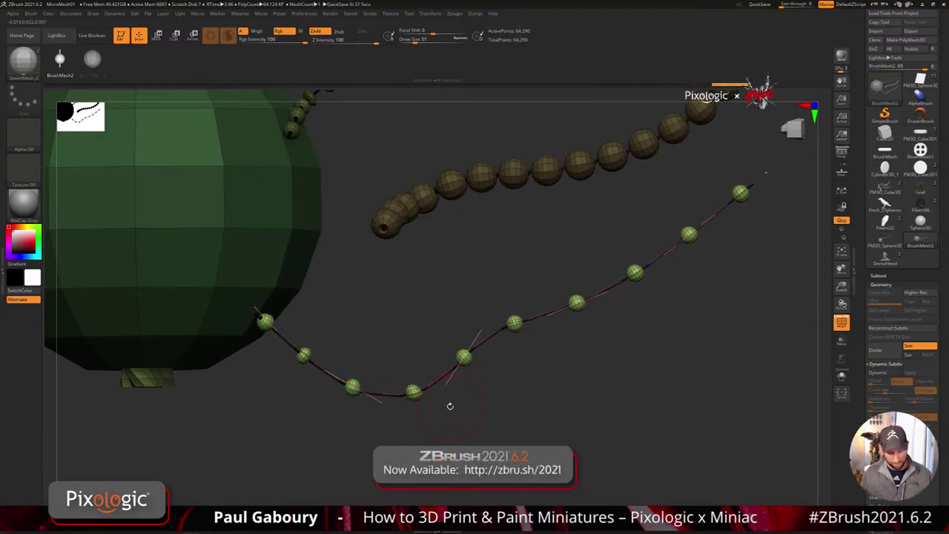
# - Choose the short-cord insert mesh, change the curve step, draw a looping bead strand beside the large bead, and reshape it
pyautogui.click(93, 60)
pyautogui.click(350, 13)
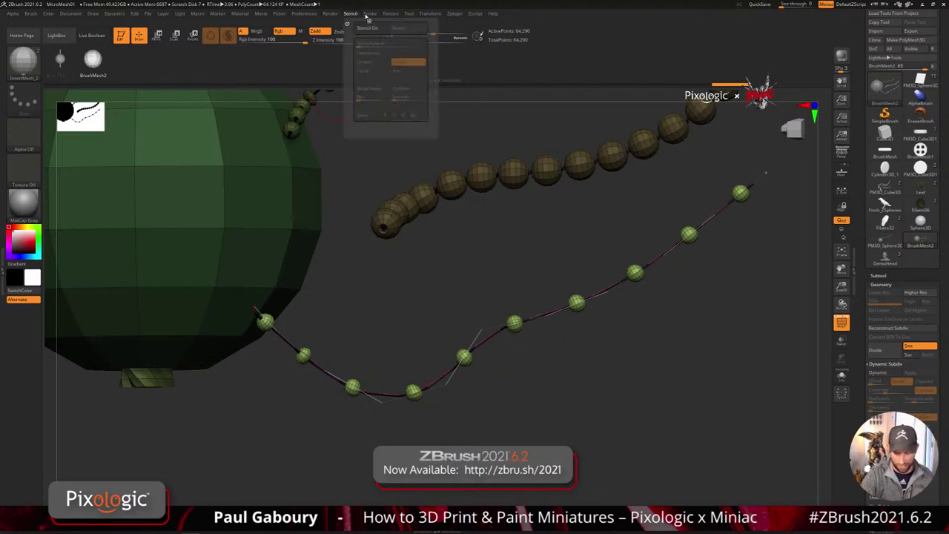
pyautogui.moveTo(369, 14)
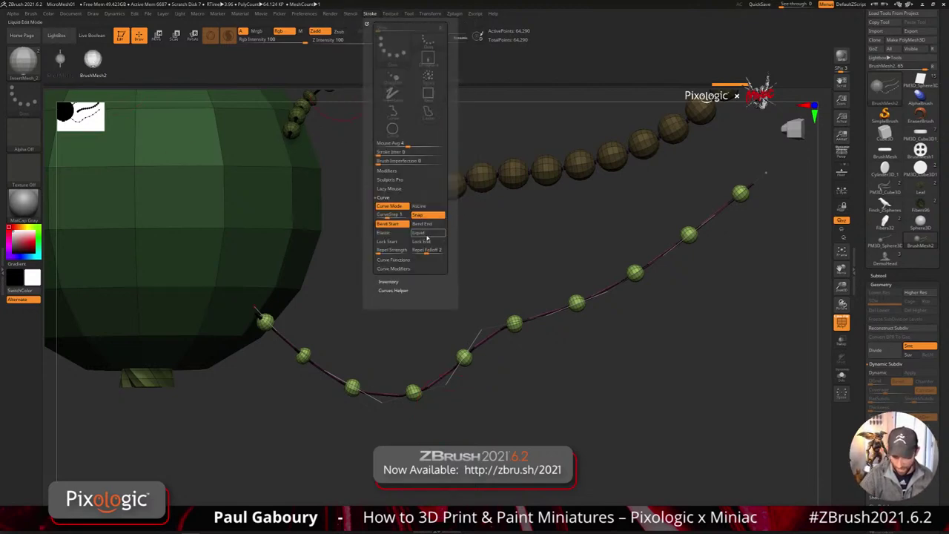
pyautogui.click(388, 215)
pyautogui.click(388, 216)
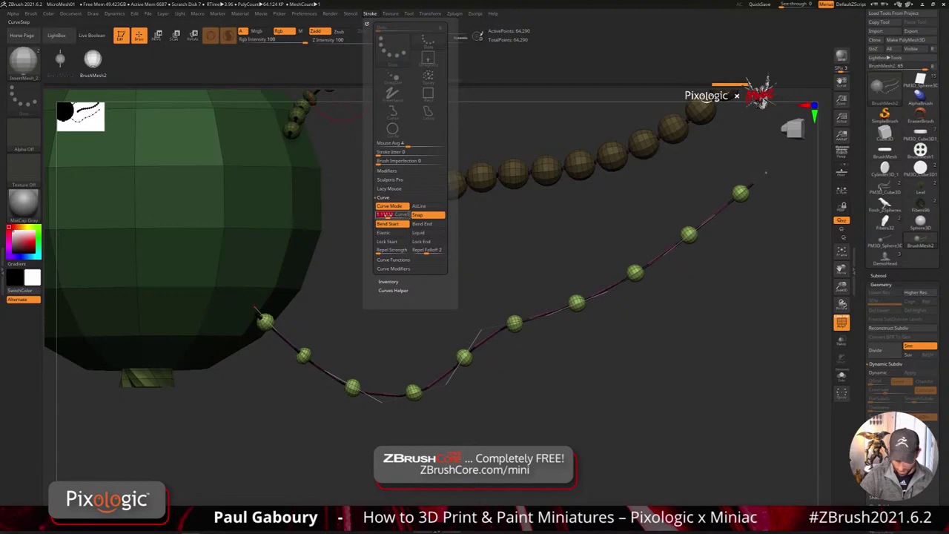
pyautogui.press('Return')
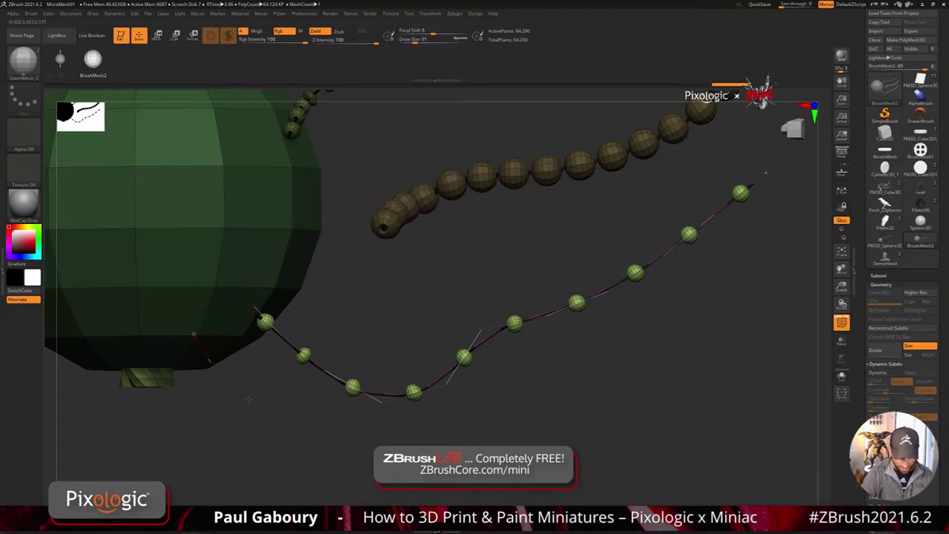
pyautogui.moveTo(682, 338); pyautogui.dragTo(691, 312)
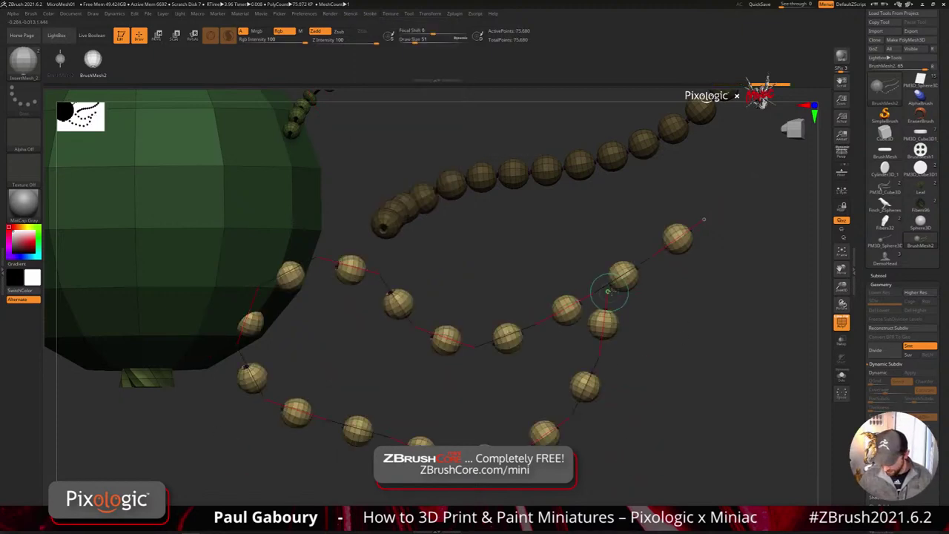
pyautogui.moveTo(614, 287)
pyautogui.mouseDown()
pyautogui.moveTo(693, 318)
pyautogui.moveTo(509, 339)
pyautogui.moveTo(496, 321)
pyautogui.moveTo(490, 272)
pyautogui.mouseUp()
# - Reduce the draw size to 12, expand the brush's modifiers, and reapply the brush to the looping curve
pyautogui.press('s')
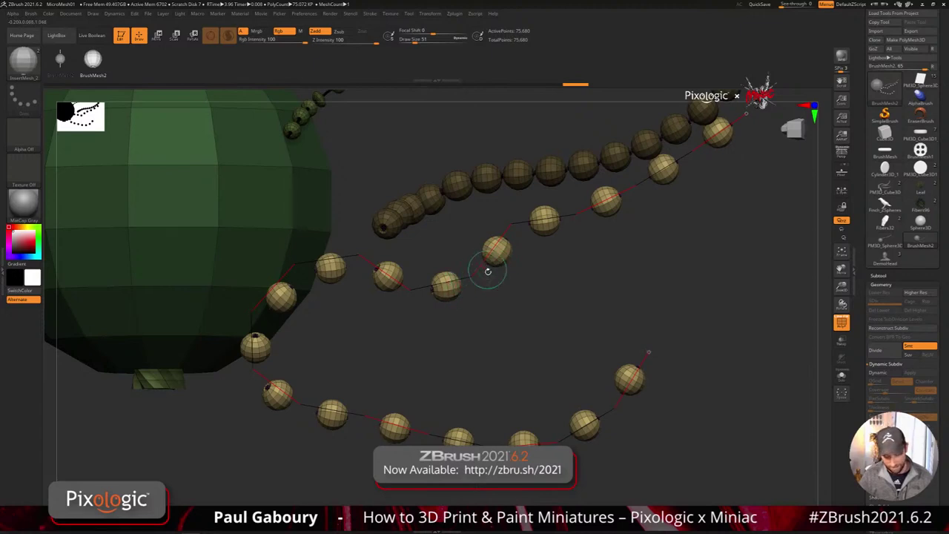
pyautogui.moveTo(487, 269)
pyautogui.keyDown('ctrl'); pyautogui.mouseDown(button='right')
pyautogui.moveTo(449, 324)
pyautogui.moveTo(500, 301)
pyautogui.mouseUp(button='right'); pyautogui.keyUp('ctrl')
pyautogui.click(31, 13)
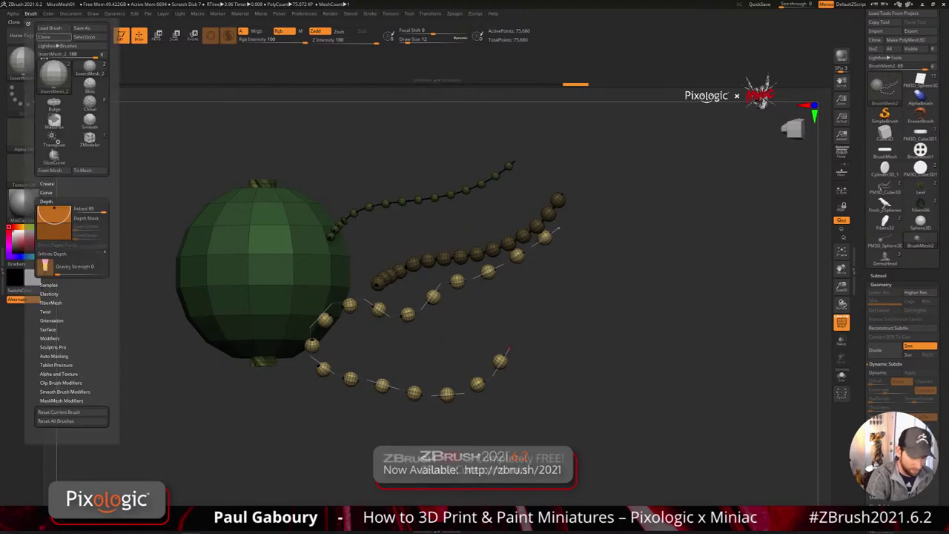
pyautogui.click(63, 338)
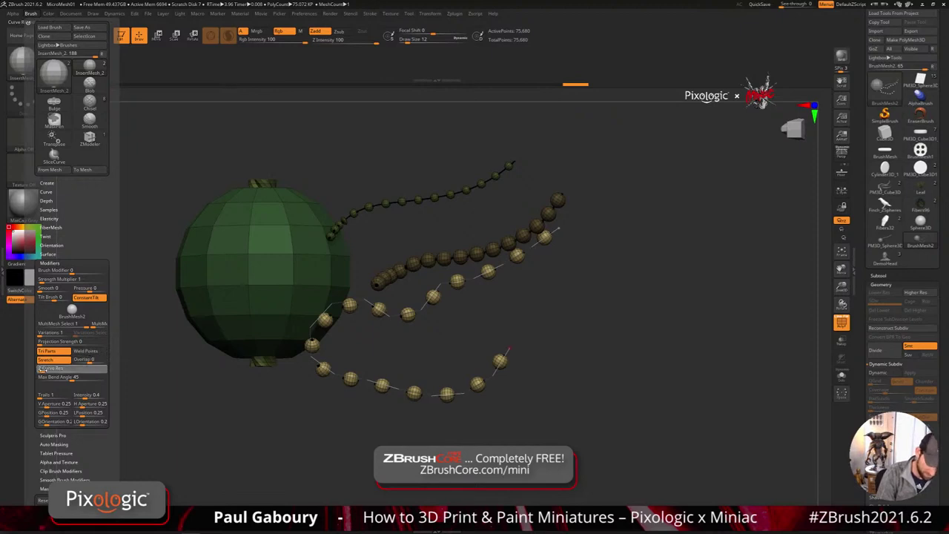
pyautogui.click(562, 227)
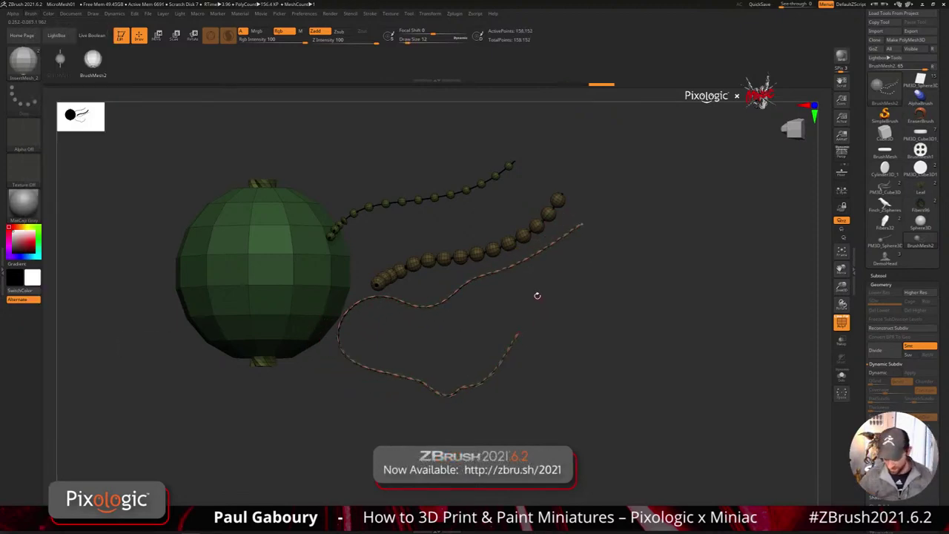
# - Set the draw size back to 51 and pull the looping curve to rebuild it with beads stretched along it
pyautogui.press('s')
pyautogui.moveTo(543, 293); pyautogui.dragTo(549, 295)
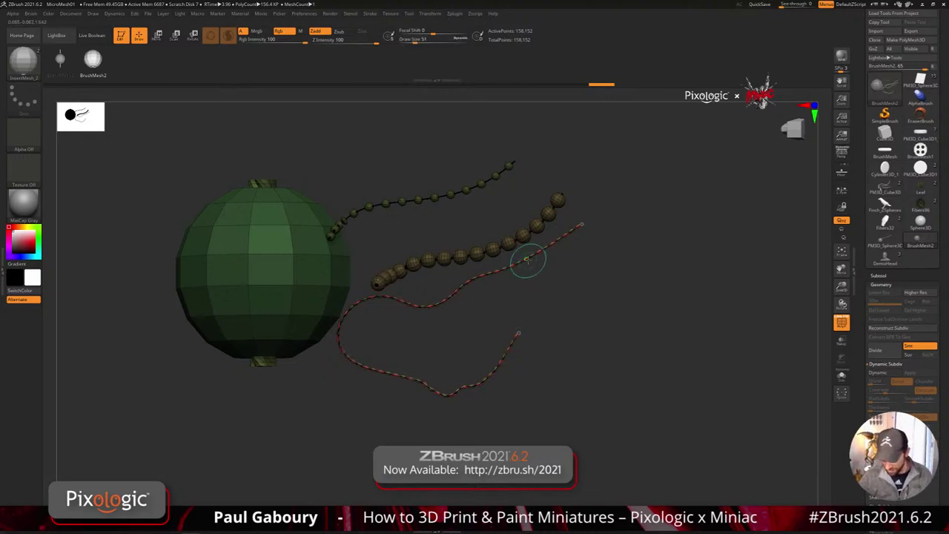
pyautogui.moveTo(526, 260); pyautogui.dragTo(537, 326)
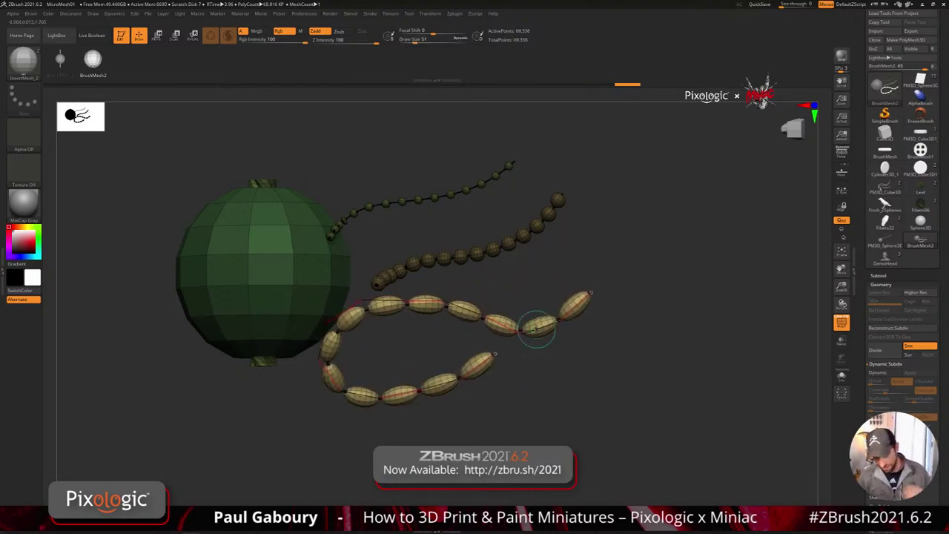
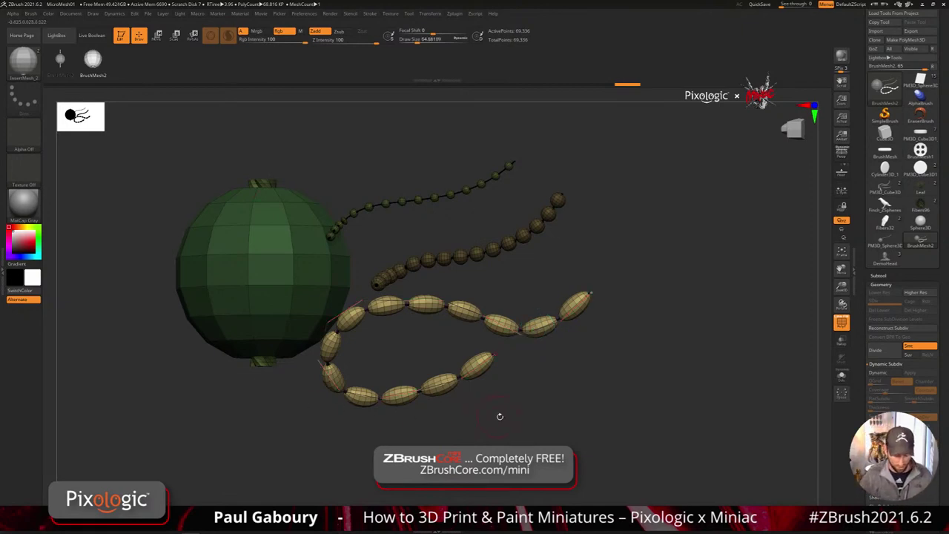
# - Switch to the vampire figure tool and frame the head with its forehead plane from the front
pyautogui.keyDown('alt'); pyautogui.moveTo(500, 417); pyautogui.dragTo(581, 401); pyautogui.keyUp('alt')
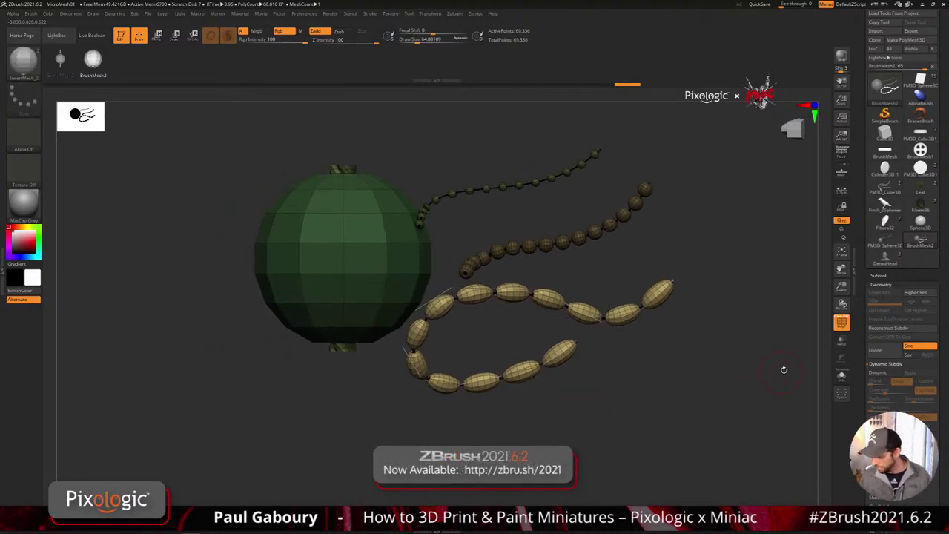
pyautogui.click(918, 80)
pyautogui.moveTo(577, 390); pyautogui.dragTo(608, 409)
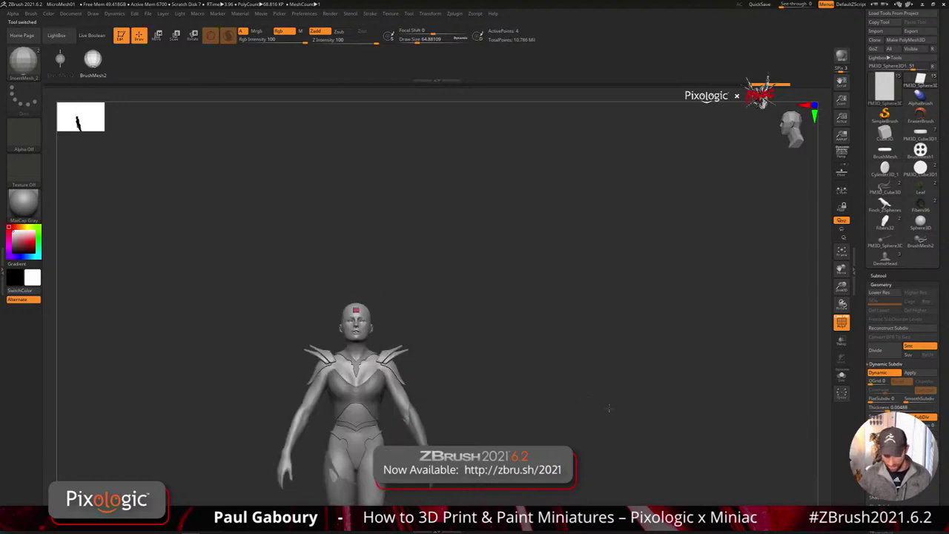
pyautogui.keyDown('alt'); pyautogui.moveTo(453, 377); pyautogui.dragTo(543, 378); pyautogui.keyUp('alt')
pyautogui.keyDown('ctrl'); pyautogui.moveTo(542, 377); pyautogui.dragTo(530, 352, button='right'); pyautogui.keyUp('ctrl')
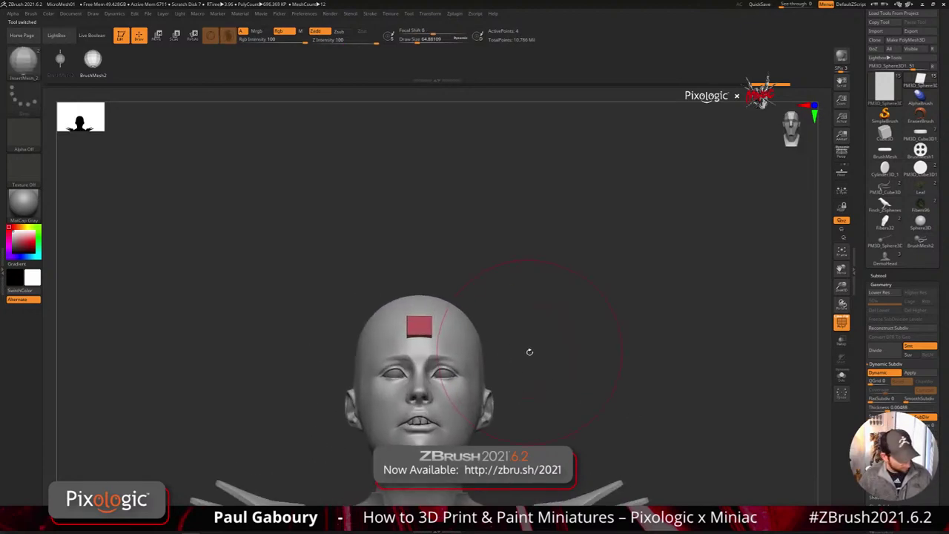
# - Reduce the draw size to about 12, select the ZModeler brush, and frame the forehead plane closely
pyautogui.press('s')
pyautogui.press('b')
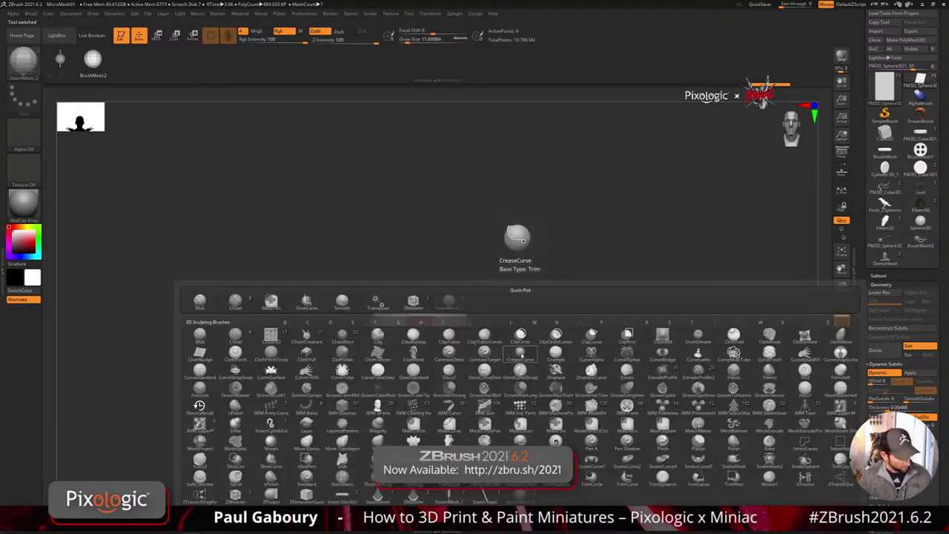
pyautogui.press('z')
pyautogui.press('m')
pyautogui.moveTo(519, 350); pyautogui.dragTo(431, 335)
pyautogui.keyDown('ctrl'); pyautogui.moveTo(432, 337); pyautogui.dragTo(462, 350, button='right'); pyautogui.keyUp('ctrl')
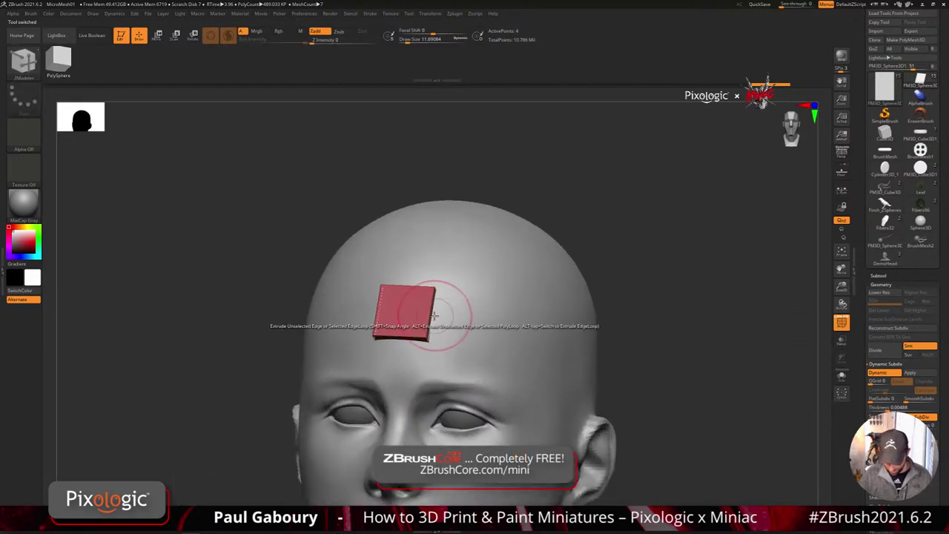
# - Extrude the forehead plane's side edge in successive segments around the head to just above the ear
pyautogui.moveTo(439, 318); pyautogui.dragTo(421, 320, button='right')
pyautogui.moveTo(436, 318); pyautogui.dragTo(488, 327)
pyautogui.moveTo(510, 336); pyautogui.dragTo(485, 331, button='right')
pyautogui.moveTo(487, 328); pyautogui.dragTo(525, 338)
pyautogui.moveTo(536, 337); pyautogui.dragTo(525, 339, button='right')
pyautogui.moveTo(524, 337); pyautogui.dragTo(627, 364)
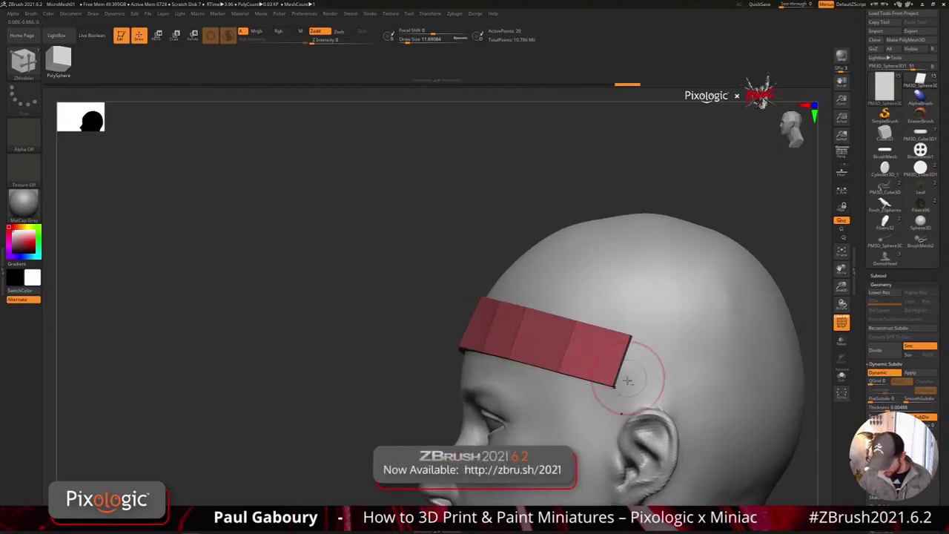
# - Extrude the band's two lower temple edges downward, and add a second row of polygons beside the eye
pyautogui.keyDown('alt'); pyautogui.moveTo(628, 376); pyautogui.dragTo(609, 341, button='right'); pyautogui.keyUp('alt')
pyautogui.moveTo(610, 342); pyautogui.dragTo(641, 347, button='right')
pyautogui.moveTo(507, 334); pyautogui.dragTo(503, 358)
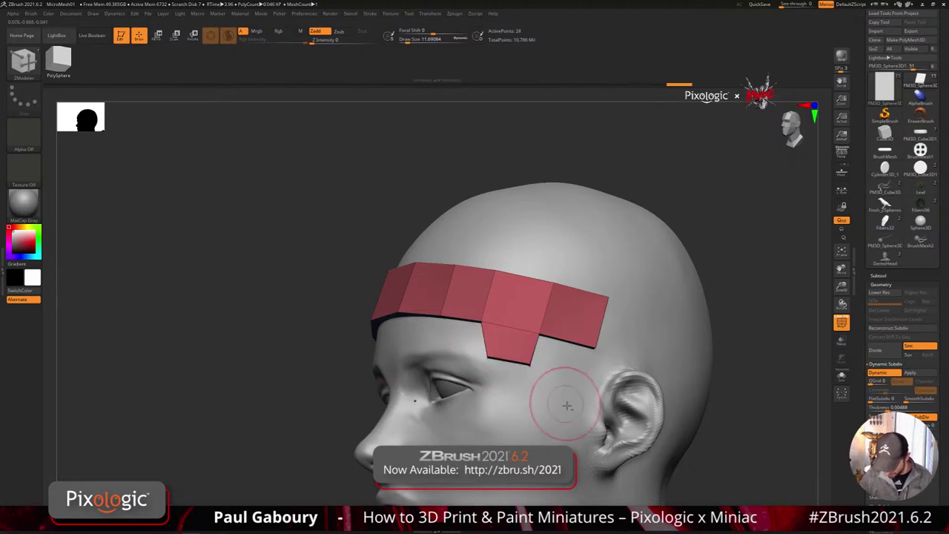
pyautogui.keyDown('alt'); pyautogui.moveTo(565, 403); pyautogui.dragTo(562, 373, button='right'); pyautogui.keyUp('alt')
pyautogui.moveTo(563, 315); pyautogui.dragTo(560, 350)
pyautogui.keyDown('alt'); pyautogui.moveTo(562, 394); pyautogui.dragTo(552, 361, button='right'); pyautogui.keyUp('alt')
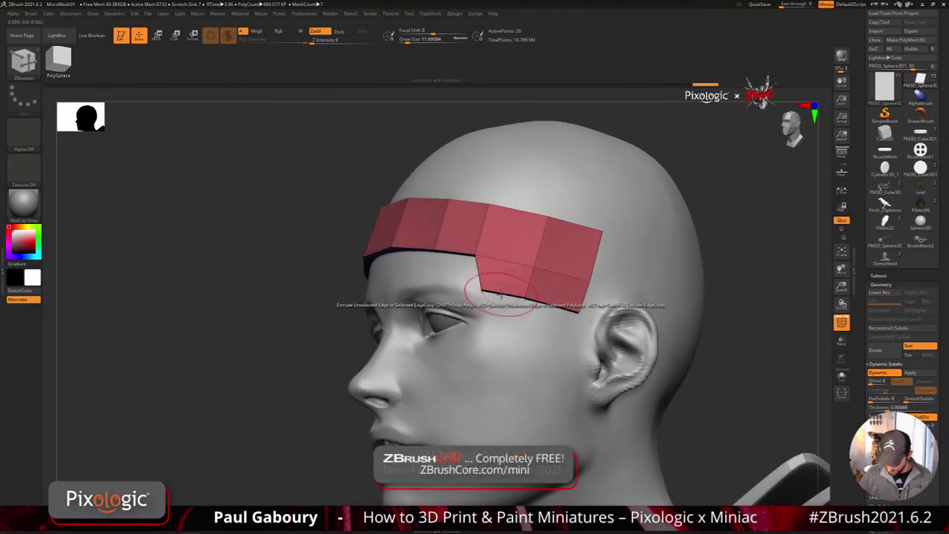
pyautogui.moveTo(505, 300); pyautogui.dragTo(500, 335)
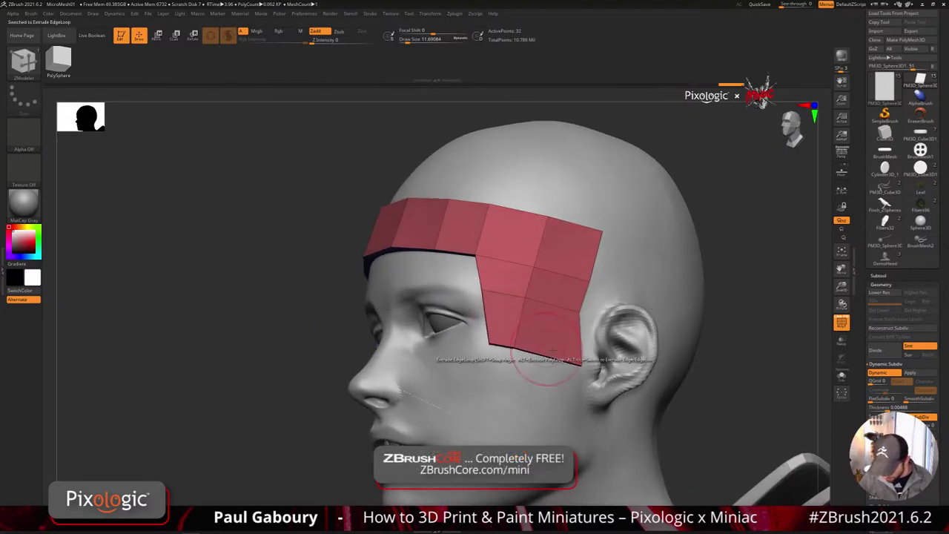
# - Move the temple flap's corner and side points inward so the flap tapers toward the cheek
pyautogui.moveTo(560, 363); pyautogui.dragTo(560, 364)
pyautogui.moveTo(490, 344); pyautogui.dragTo(494, 347)
pyautogui.moveTo(515, 349)
pyautogui.mouseDown()
pyautogui.moveTo(522, 353)
pyautogui.moveTo(504, 352)
pyautogui.mouseUp()
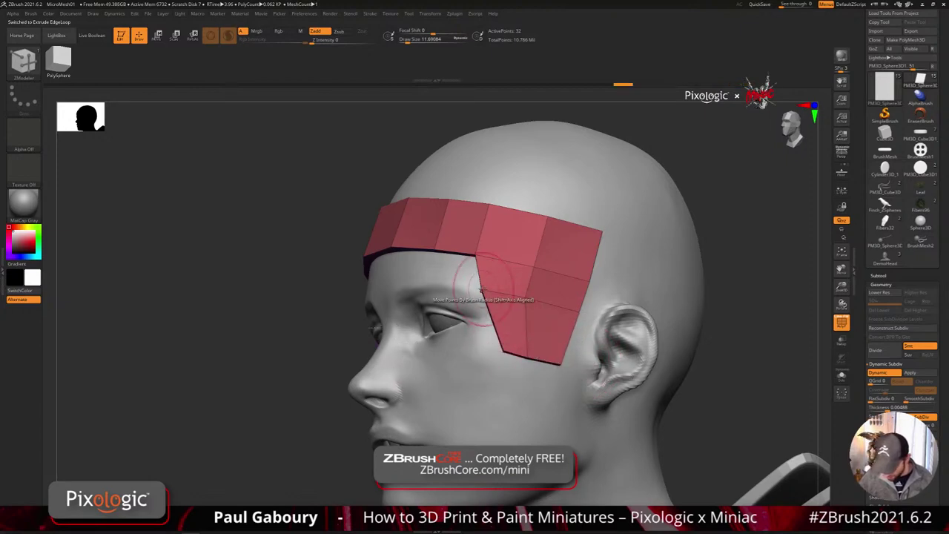
pyautogui.moveTo(484, 290); pyautogui.dragTo(494, 286)
pyautogui.moveTo(513, 387)
pyautogui.mouseDown()
pyautogui.moveTo(571, 388)
pyautogui.moveTo(512, 393)
pyautogui.mouseUp()
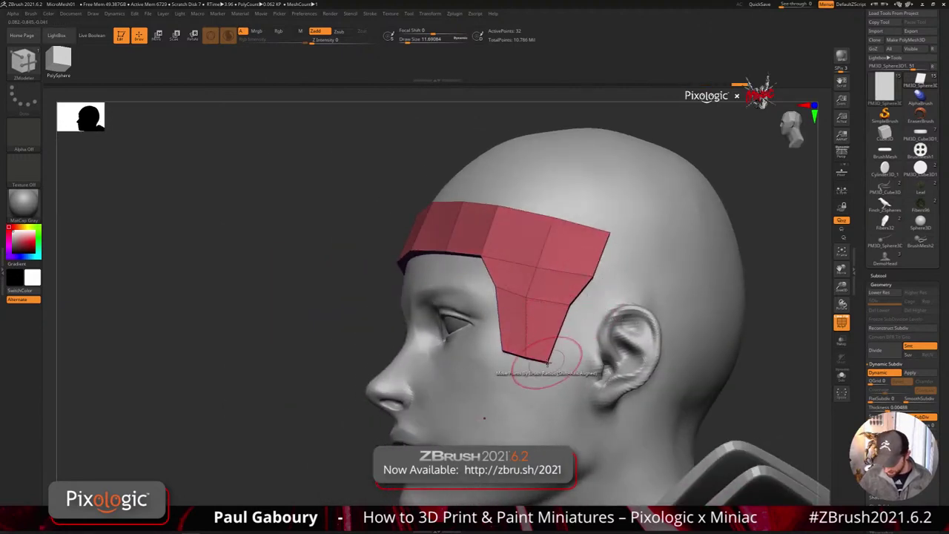
# - Extrude the temple flap's lower edge further down the cheek and pull its end points together into a narrow tip
pyautogui.moveTo(529, 361); pyautogui.dragTo(519, 363, button='right')
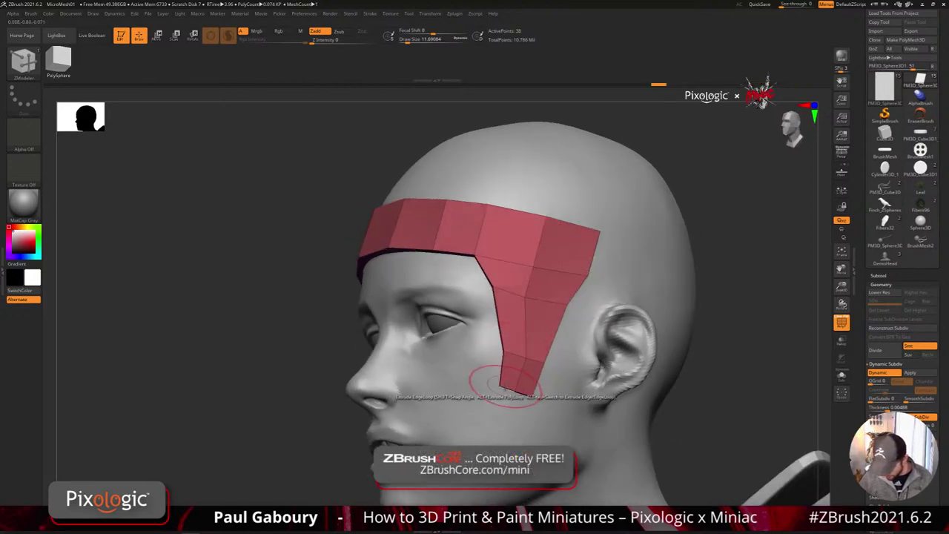
pyautogui.moveTo(531, 395); pyautogui.dragTo(498, 384)
pyautogui.moveTo(515, 394); pyautogui.dragTo(511, 391)
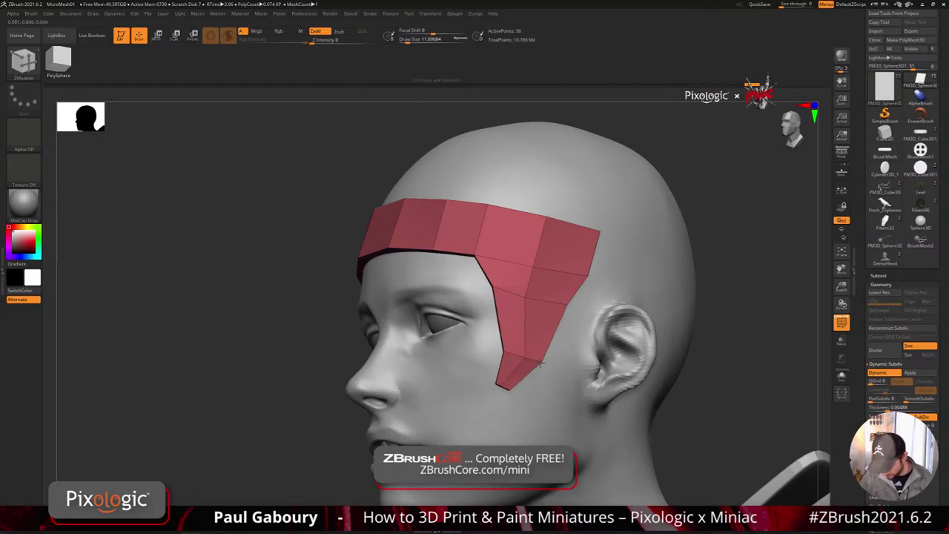
pyautogui.keyDown('ctrl'); pyautogui.moveTo(553, 397); pyautogui.dragTo(558, 400, button='right'); pyautogui.keyUp('ctrl')
pyautogui.moveTo(557, 401)
pyautogui.mouseDown(button='right')
pyautogui.moveTo(520, 393)
pyautogui.moveTo(544, 384)
pyautogui.moveTo(489, 395)
pyautogui.mouseUp(button='right')
# - Extrude the band's rear edge one segment back above the ear and adjust the new segment's corner points
pyautogui.moveTo(573, 321); pyautogui.dragTo(551, 316)
pyautogui.hotkey('ctrl', 'z')
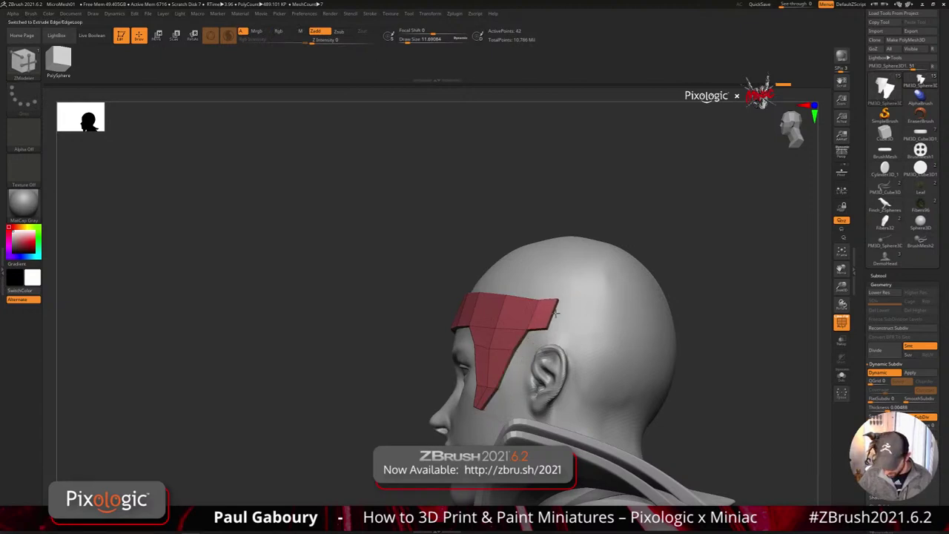
pyautogui.moveTo(550, 328); pyautogui.dragTo(559, 305)
pyautogui.moveTo(561, 323)
pyautogui.mouseDown(button='right')
pyautogui.moveTo(583, 333)
pyautogui.moveTo(568, 329)
pyautogui.mouseUp(button='right')
pyautogui.moveTo(535, 297)
pyautogui.mouseDown()
pyautogui.moveTo(556, 299)
pyautogui.moveTo(558, 325)
pyautogui.moveTo(523, 334)
pyautogui.moveTo(553, 324)
pyautogui.mouseUp()
pyautogui.hotkey('ctrl', 'z')
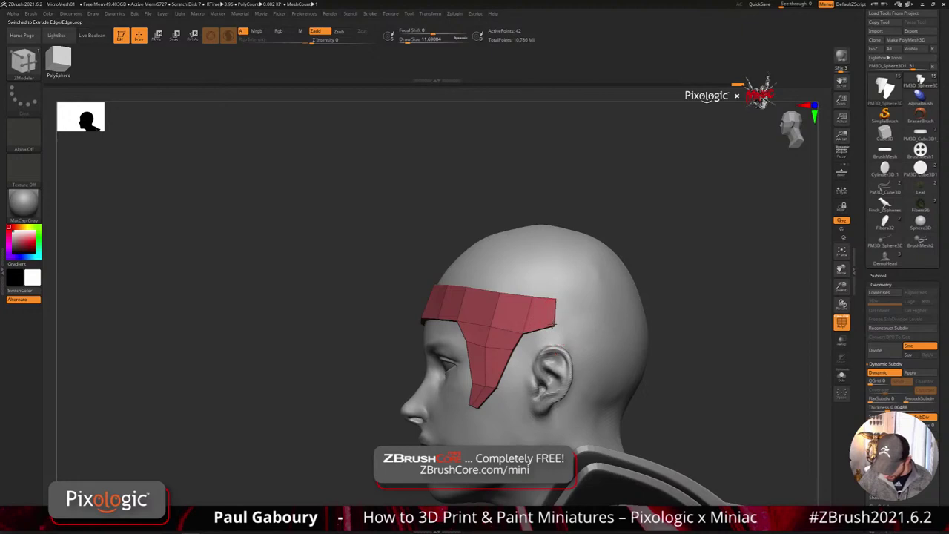
# - Extrude the band's rear edge in segments behind the ear and down to the nape, narrowing its end to a tip
pyautogui.moveTo(628, 312); pyautogui.dragTo(573, 314, button='right')
pyautogui.moveTo(556, 313)
pyautogui.mouseDown()
pyautogui.moveTo(594, 327)
pyautogui.moveTo(610, 324)
pyautogui.moveTo(615, 309)
pyautogui.moveTo(610, 335)
pyautogui.moveTo(622, 351)
pyautogui.mouseUp()
pyautogui.hotkey('ctrl', 'z')
pyautogui.moveTo(624, 353); pyautogui.dragTo(640, 395, button='right')
pyautogui.moveTo(639, 395); pyautogui.dragTo(611, 364, button='right')
pyautogui.moveTo(610, 361); pyautogui.dragTo(620, 425)
pyautogui.moveTo(620, 425)
pyautogui.mouseDown(button='right')
pyautogui.moveTo(642, 446)
pyautogui.moveTo(618, 431)
pyautogui.mouseUp(button='right')
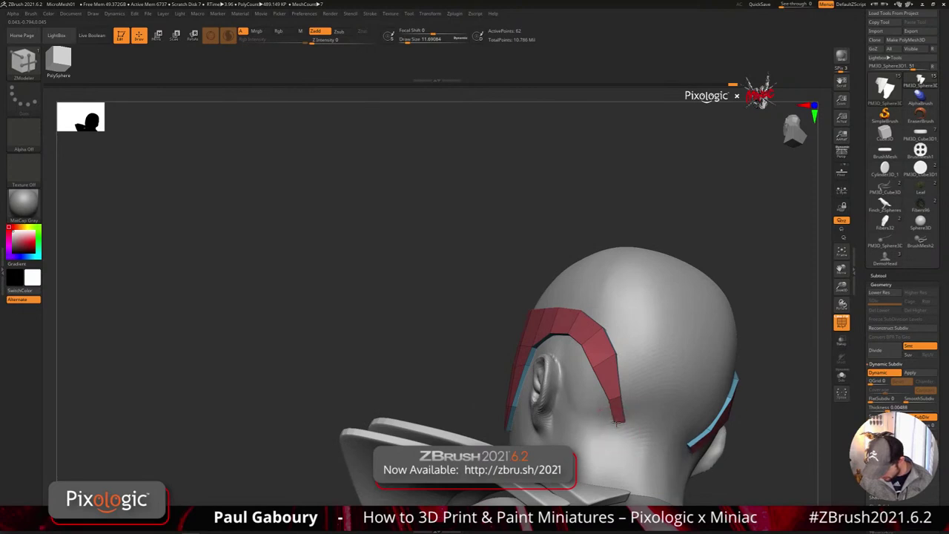
pyautogui.moveTo(625, 423); pyautogui.dragTo(622, 418)
# - Reshape the band's lower edge behind the ear, bringing its points closer to the ear to widen the strip
pyautogui.moveTo(640, 403)
pyautogui.mouseDown(button='right')
pyautogui.moveTo(663, 407)
pyautogui.moveTo(593, 401)
pyautogui.moveTo(678, 401)
pyautogui.moveTo(619, 391)
pyautogui.moveTo(573, 367)
pyautogui.moveTo(586, 373)
pyautogui.mouseUp(button='right')
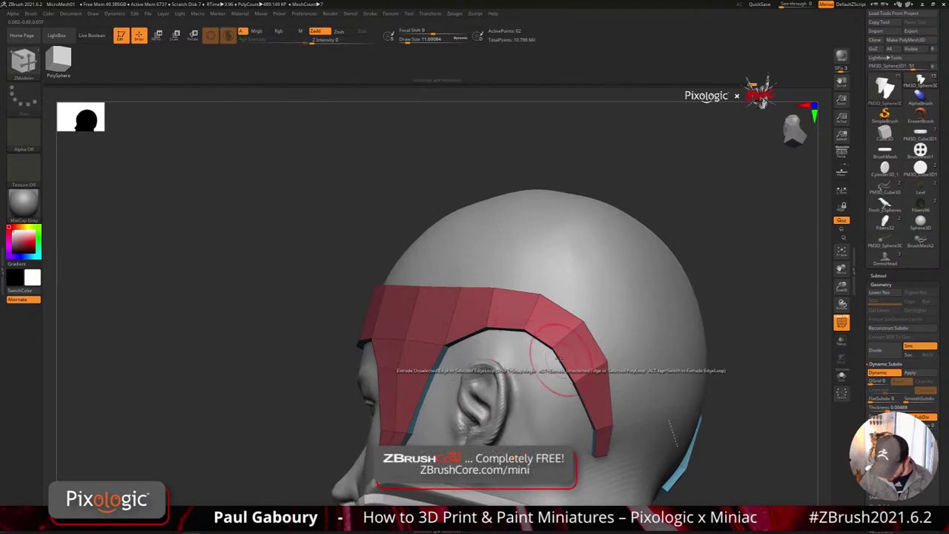
pyautogui.moveTo(553, 348); pyautogui.dragTo(541, 359)
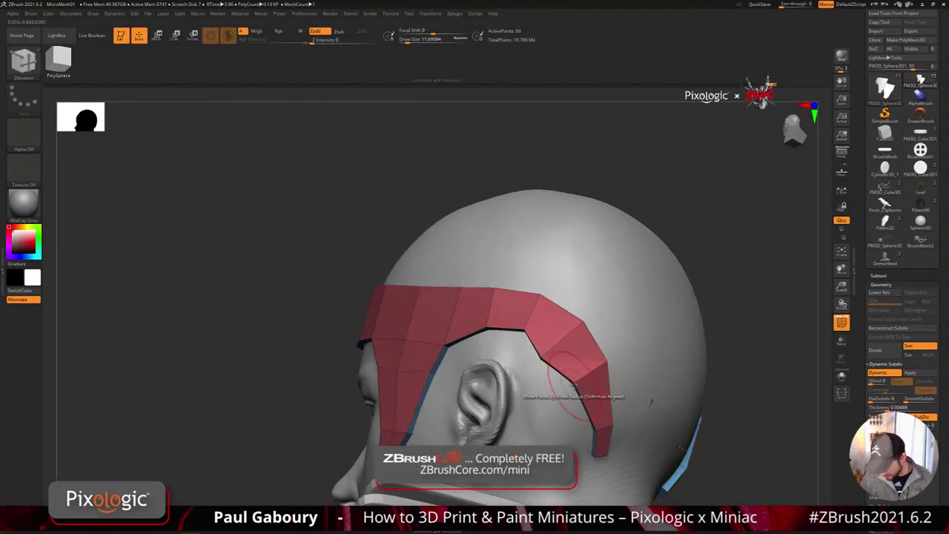
pyautogui.hotkey('ctrl', 'z')
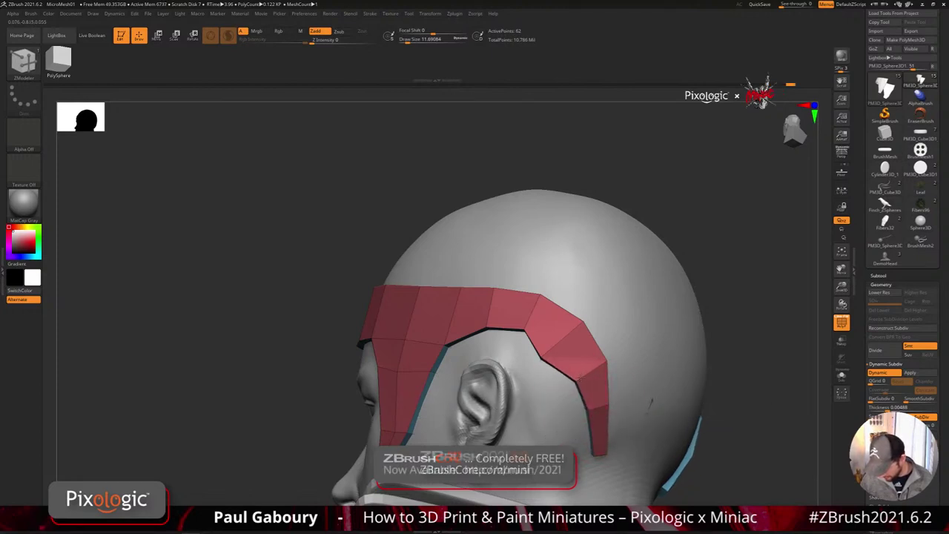
# - Set the headpiece band's dynamic smooth subdivision to 2 and crease its border edges
pyautogui.keyDown('ctrl'); pyautogui.moveTo(607, 402); pyautogui.dragTo(638, 400, button='right'); pyautogui.keyUp('ctrl')
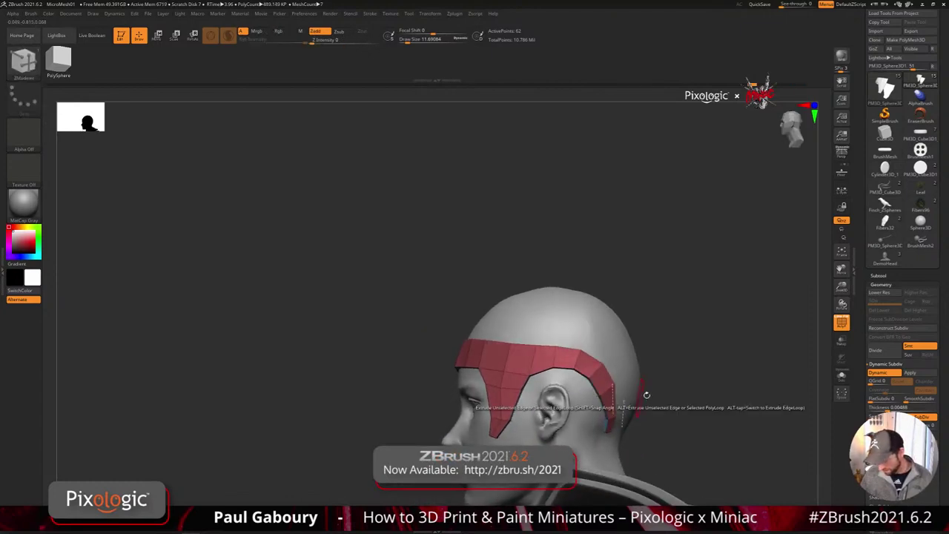
pyautogui.keyDown('alt'); pyautogui.moveTo(679, 407); pyautogui.dragTo(663, 387, button='right'); pyautogui.keyUp('alt')
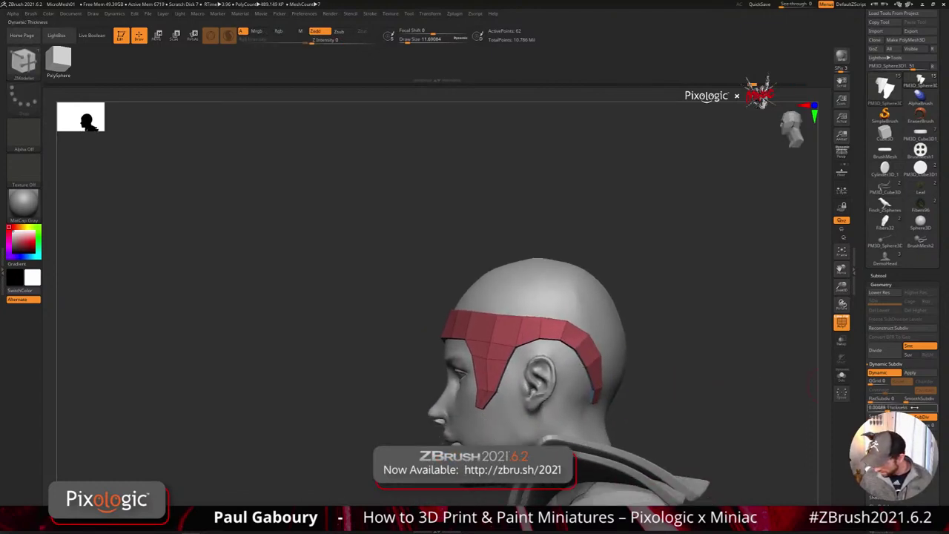
pyautogui.moveTo(906, 399); pyautogui.dragTo(914, 400)
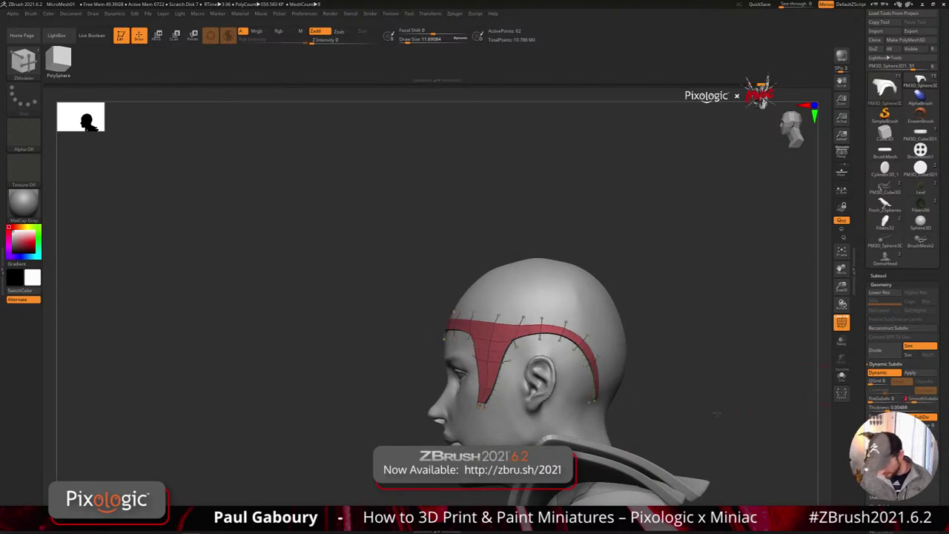
pyautogui.moveTo(717, 414); pyautogui.dragTo(722, 397, button='right')
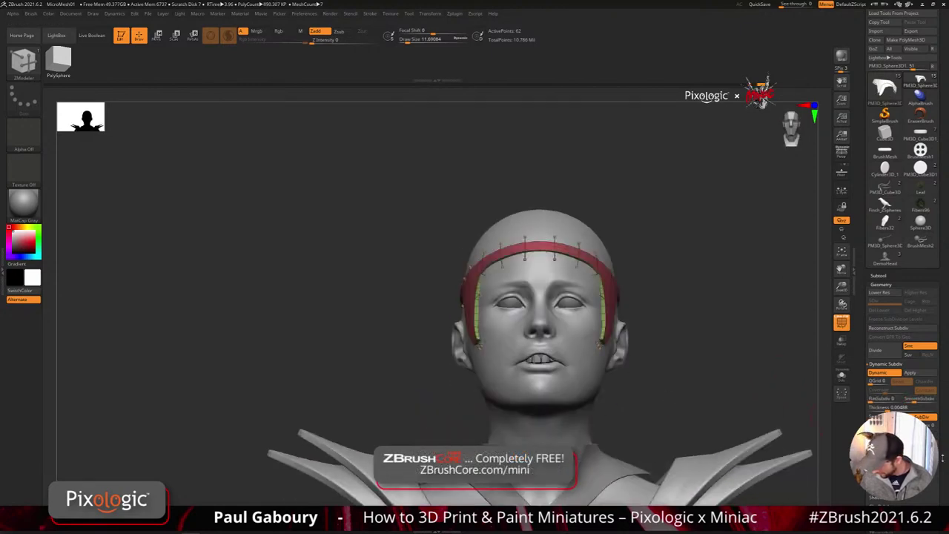
pyautogui.moveTo(943, 458); pyautogui.dragTo(943, 374)
pyautogui.click(878, 413)
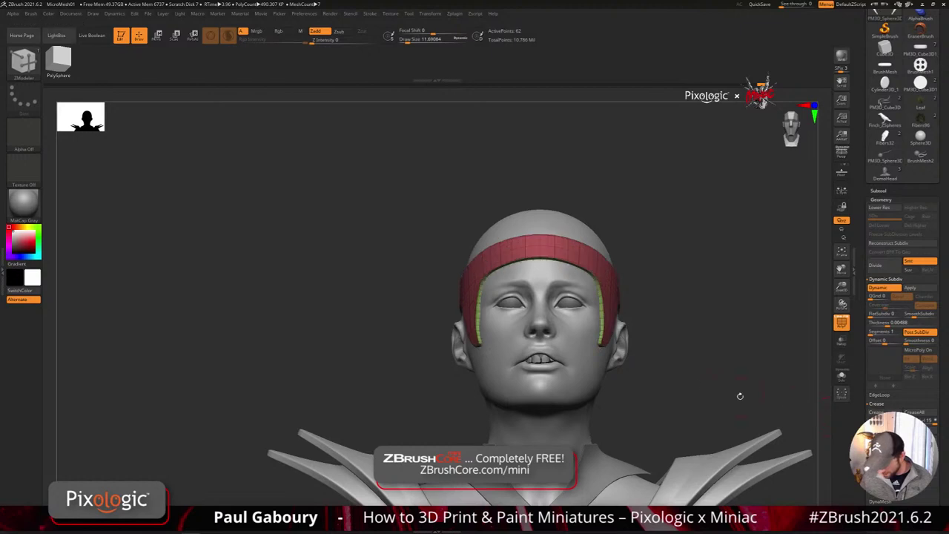
# - Turn off Post SubDiv for the headpiece's thickness and set its dynamic smooth subdivision to 3
pyautogui.moveTo(740, 396); pyautogui.dragTo(575, 375, button='right')
pyautogui.hotkey('shift', 'f')
pyautogui.hotkey('shift', 'f')
pyautogui.moveTo(575, 375); pyautogui.dragTo(657, 349, button='right')
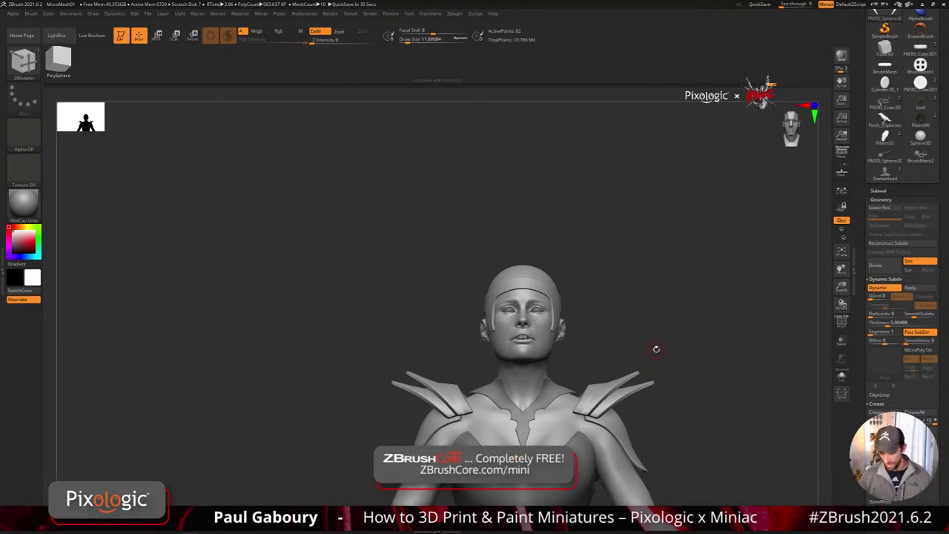
pyautogui.moveTo(656, 348)
pyautogui.mouseDown()
pyautogui.moveTo(708, 342)
pyautogui.moveTo(701, 340)
pyautogui.mouseUp()
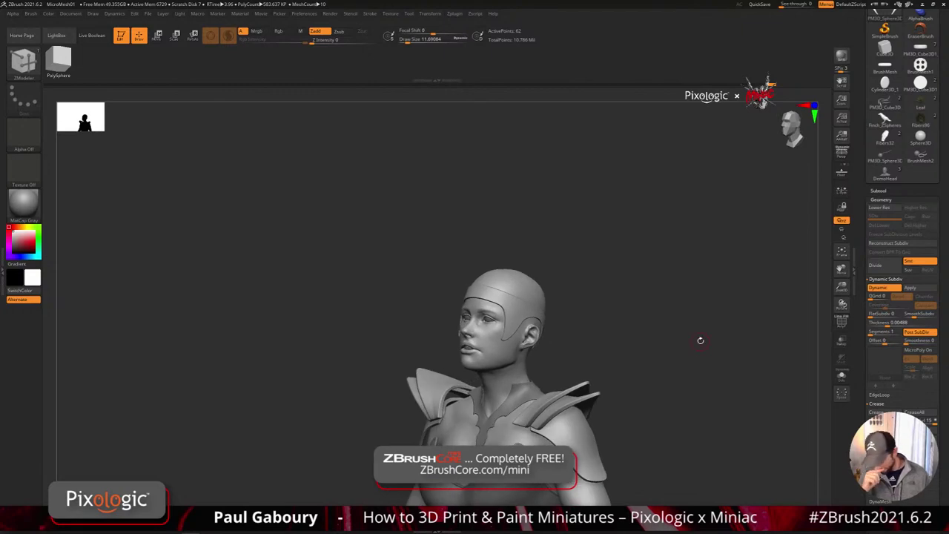
pyautogui.click(917, 332)
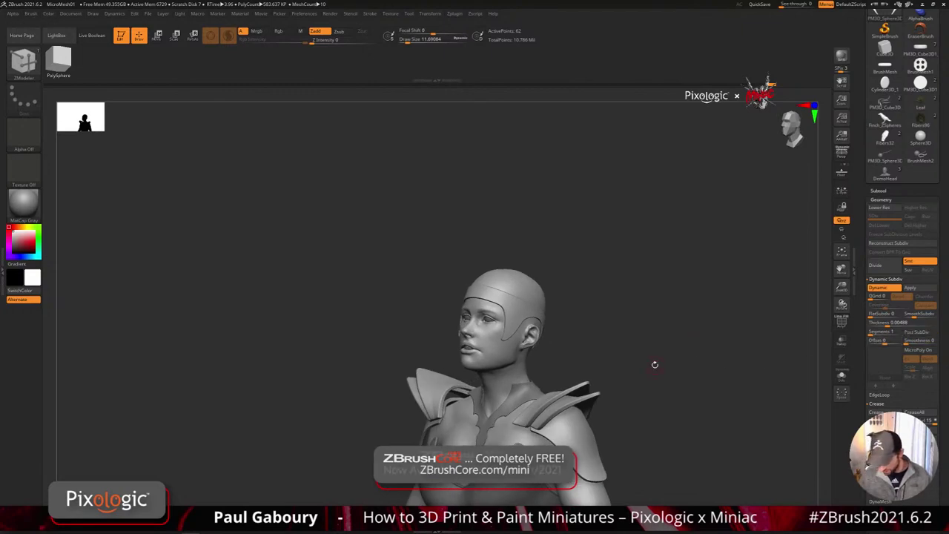
pyautogui.moveTo(655, 363); pyautogui.dragTo(634, 388, button='right')
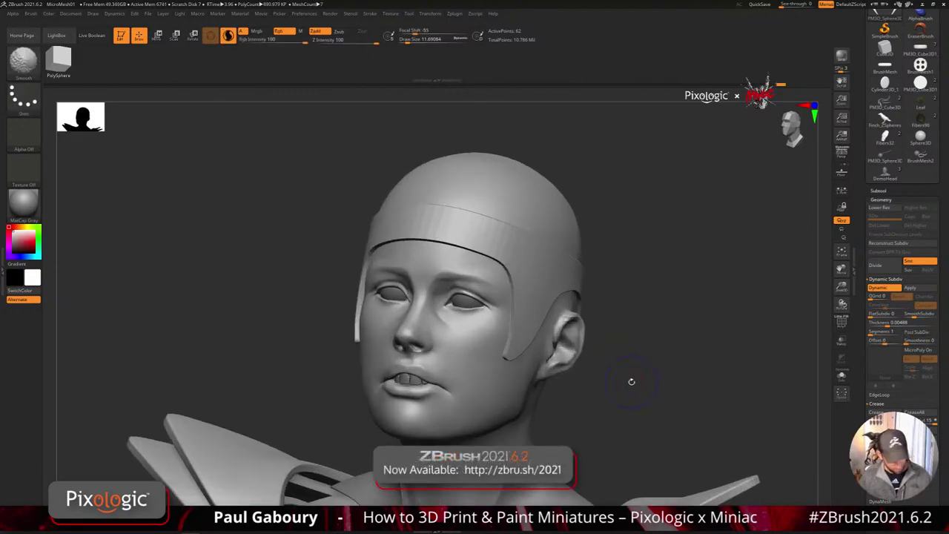
pyautogui.hotkey('shift', 'd')
pyautogui.press('d')
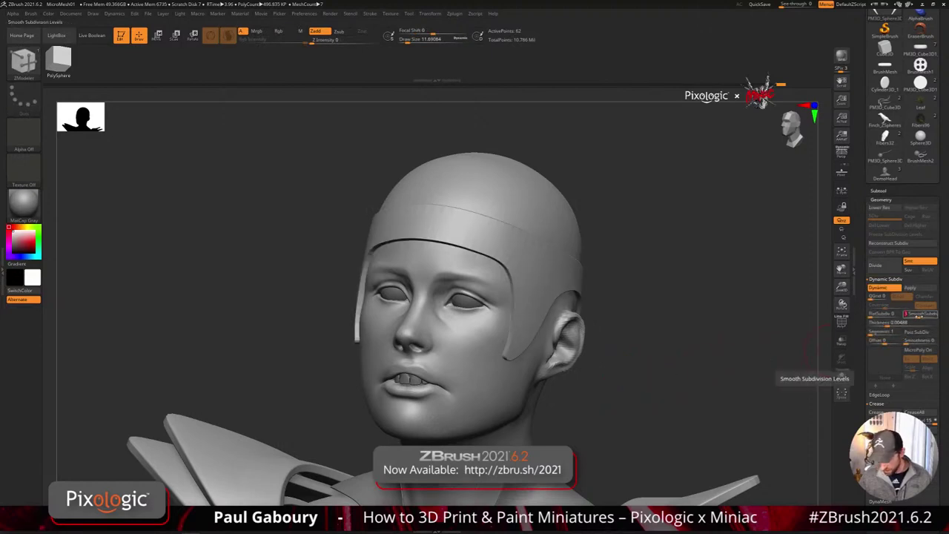
pyautogui.moveTo(699, 364); pyautogui.dragTo(689, 368)
pyautogui.keyDown('alt'); pyautogui.moveTo(688, 380); pyautogui.dragTo(722, 393, button='right'); pyautogui.keyUp('alt')
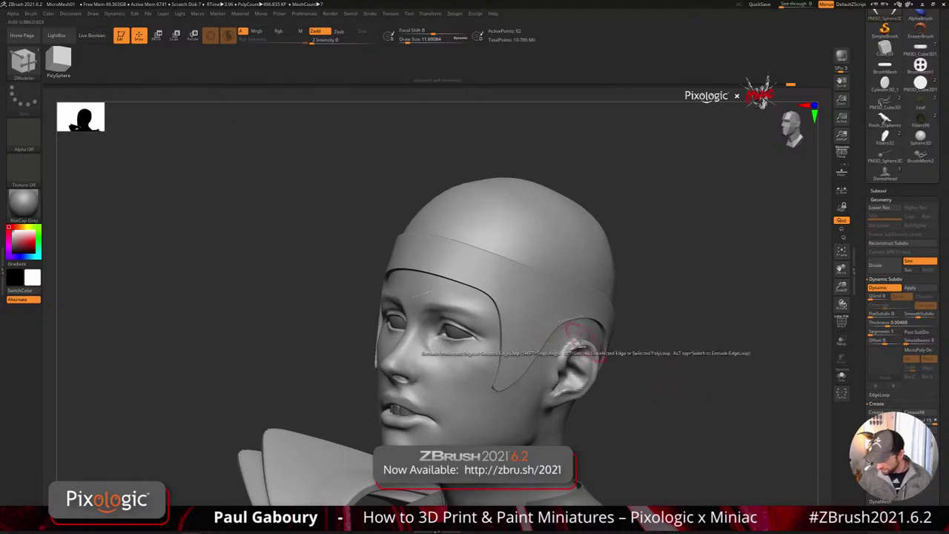
# - Set the headpiece's crease level to 2 and check its softened edges without the polyframe from the front and side
pyautogui.keyDown('ctrl'); pyautogui.moveTo(580, 344); pyautogui.dragTo(597, 379, button='right'); pyautogui.keyUp('ctrl')
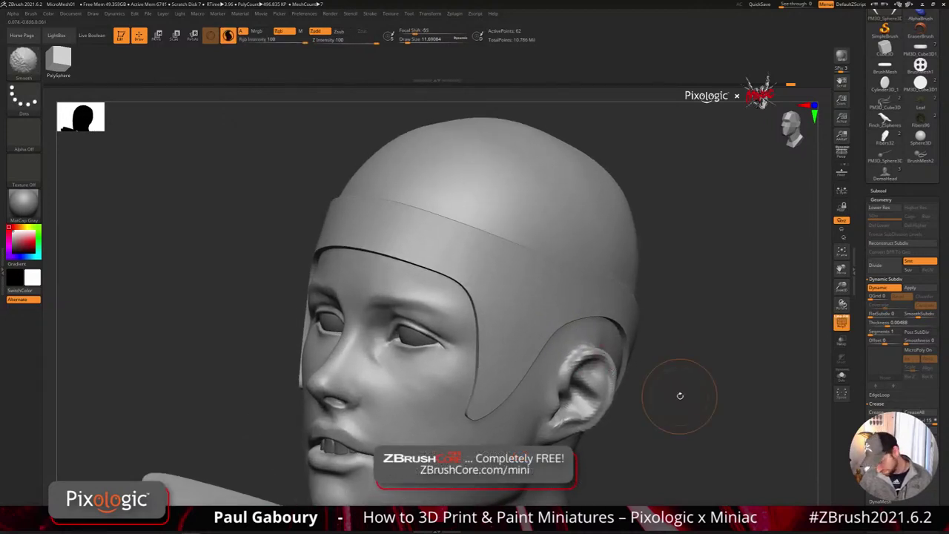
pyautogui.hotkey('shift', 'f')
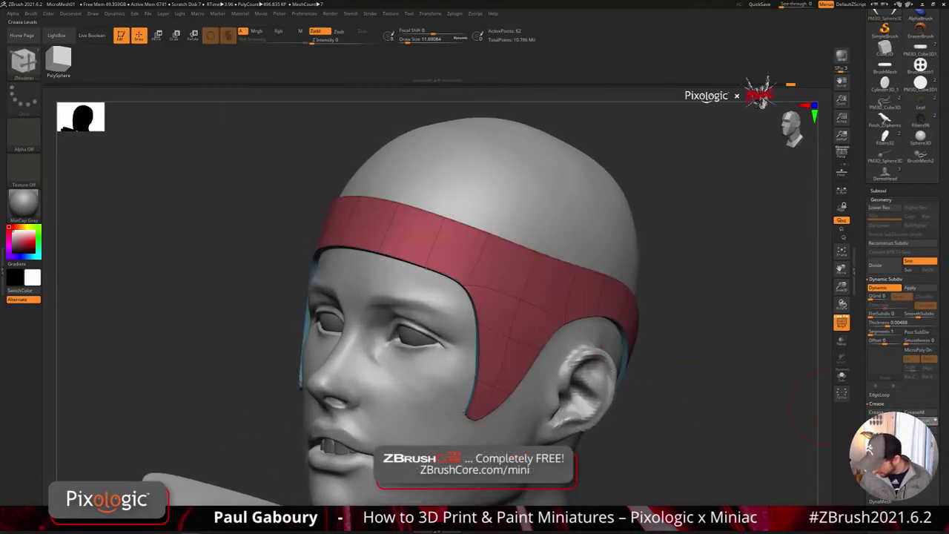
pyautogui.write('3')
pyautogui.press('Return')
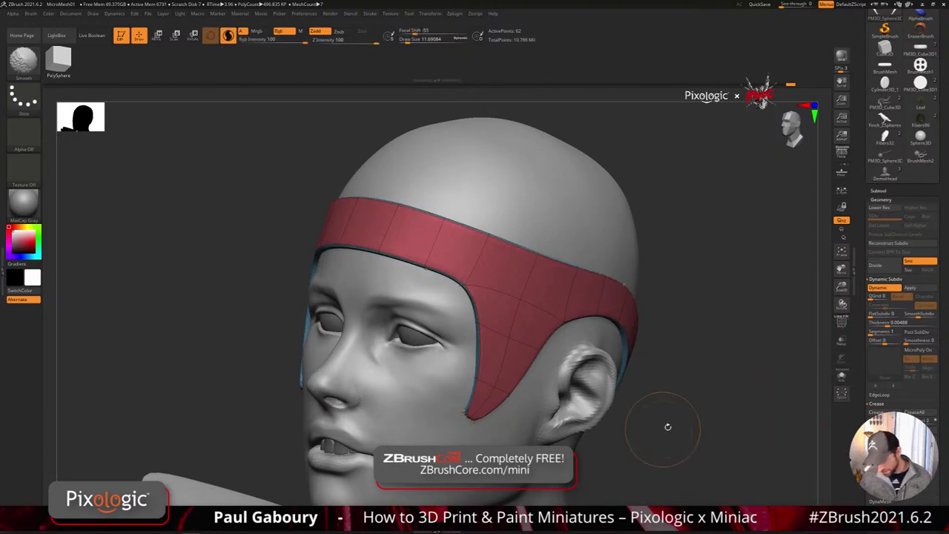
pyautogui.hotkey('shift', 'f')
pyautogui.keyDown('ctrl'); pyautogui.moveTo(668, 425); pyautogui.dragTo(610, 399, button='right'); pyautogui.keyUp('ctrl')
pyautogui.moveTo(609, 399); pyautogui.dragTo(719, 360)
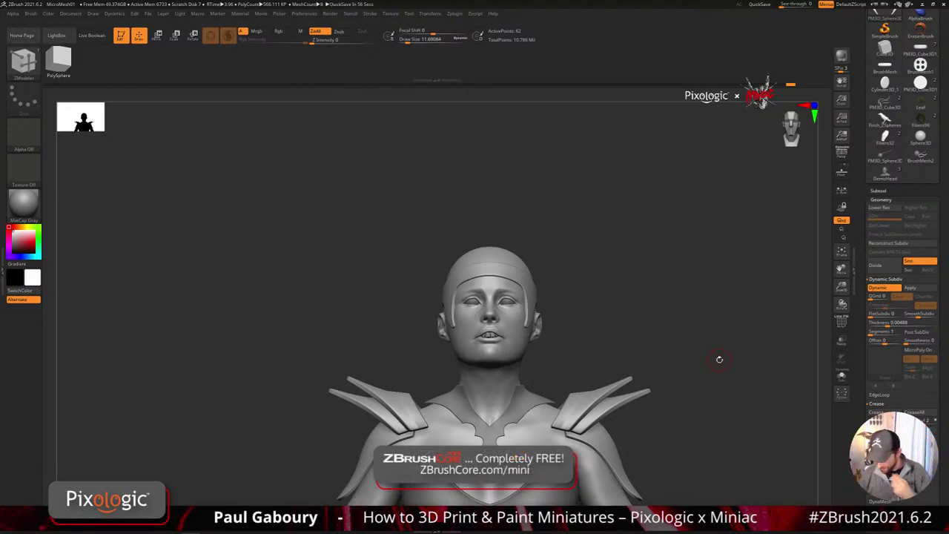
pyautogui.moveTo(783, 401); pyautogui.dragTo(665, 428)
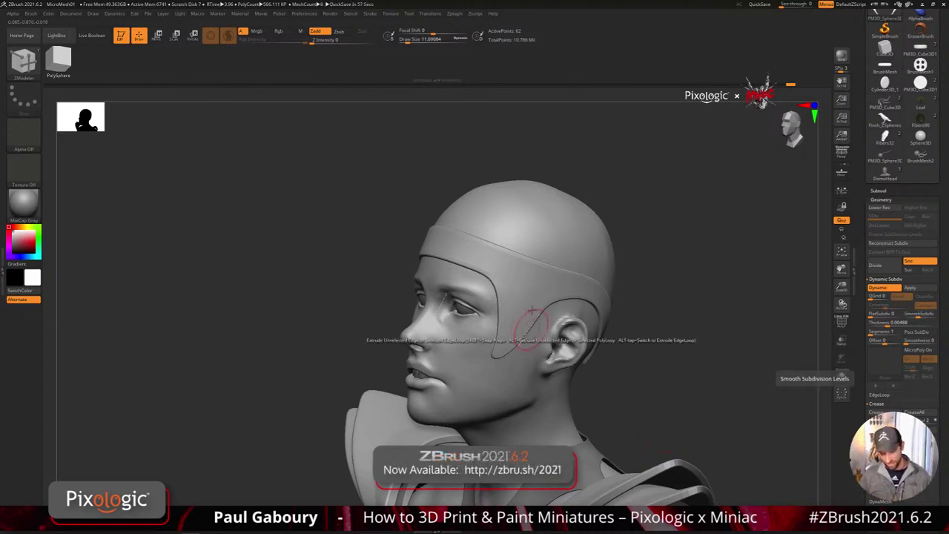
# - Apply the dynamic subdivision to the headpiece mesh and isolate the piece at subdivision level 1
pyautogui.hotkey('shift', 'f')
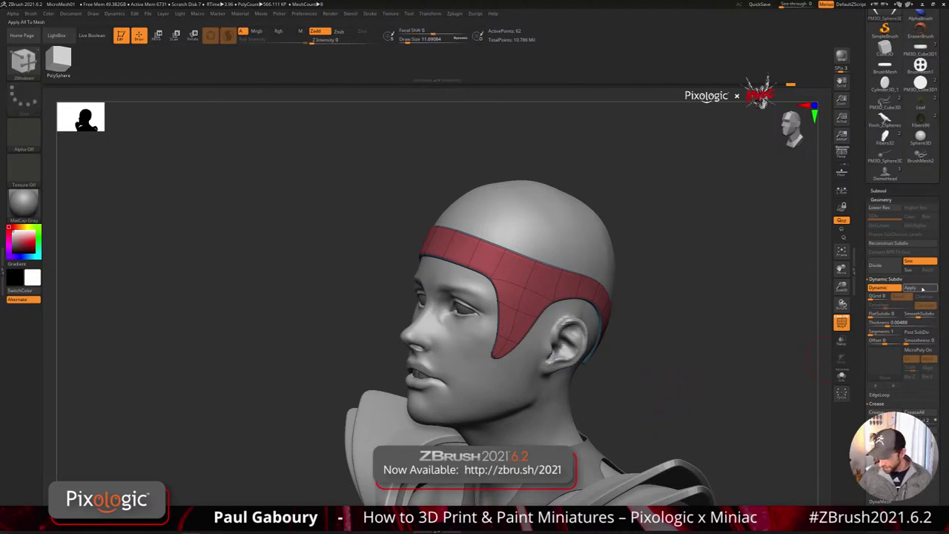
pyautogui.click(921, 288)
pyautogui.moveTo(893, 218); pyautogui.dragTo(870, 218)
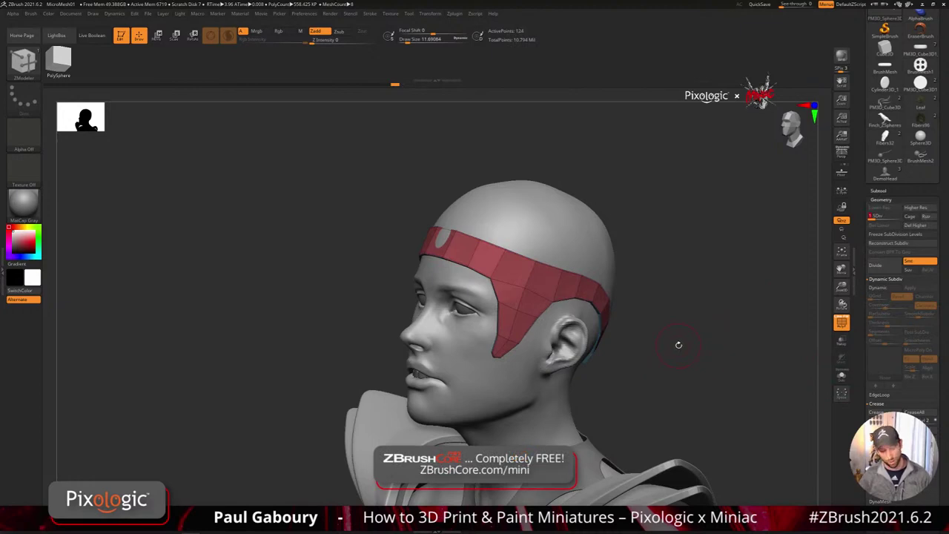
pyautogui.click(898, 217)
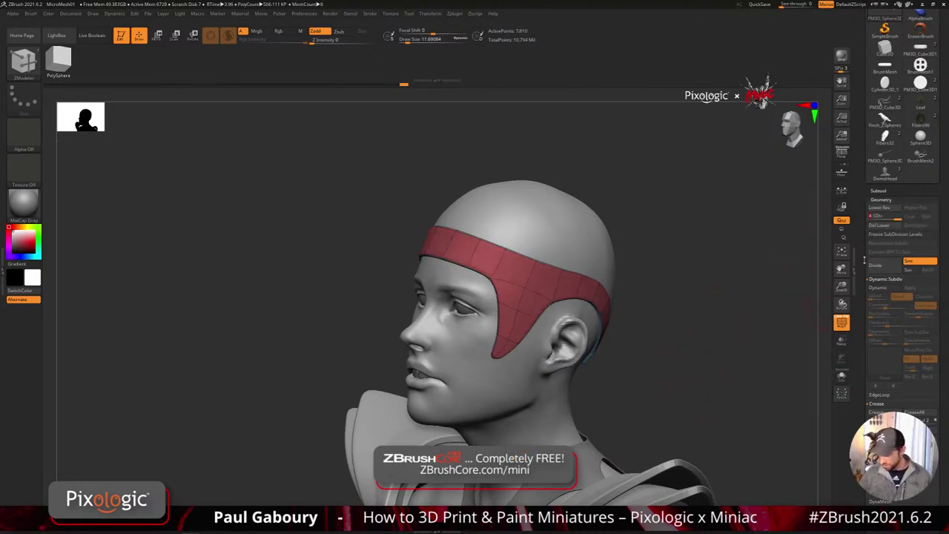
pyautogui.click(873, 216)
pyautogui.click(841, 377)
# - Reduce the draw size to about 2.19 and set the ZModeler edge action to Slide at the cheek flap's tip
pyautogui.keyDown('ctrl'); pyautogui.moveTo(621, 390); pyautogui.dragTo(512, 371, button='right'); pyautogui.keyUp('ctrl')
pyautogui.keyDown('ctrl'); pyautogui.moveTo(512, 371); pyautogui.dragTo(512, 388, button='right'); pyautogui.keyUp('ctrl')
pyautogui.press('s')
pyautogui.moveTo(509, 398); pyautogui.dragTo(510, 398)
pyautogui.moveTo(510, 397); pyautogui.dragTo(473, 369, button='right')
pyautogui.press('space')
pyautogui.click(542, 311)
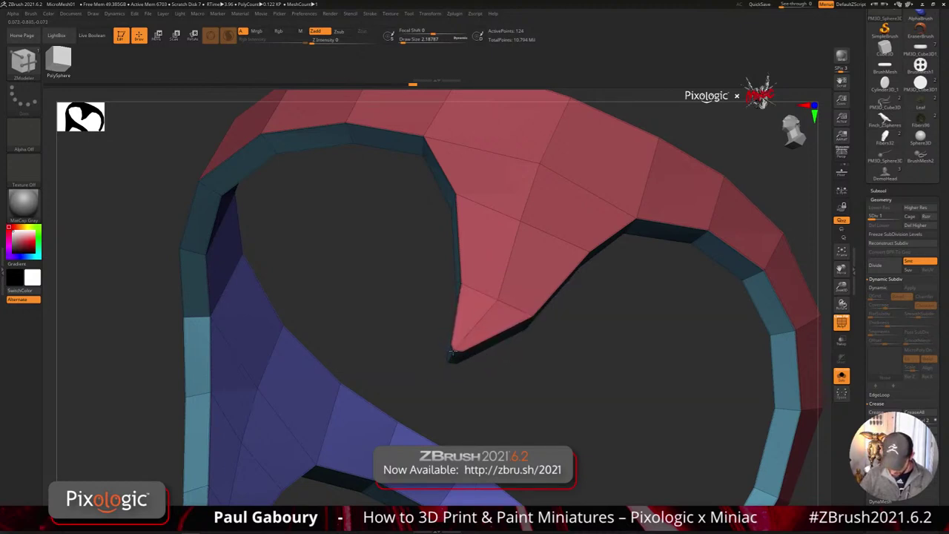
# - Raise the headpiece to subdivision level 2 and crease the corner edge at the cheek flap's tip with a single-edge target
pyautogui.press('d')
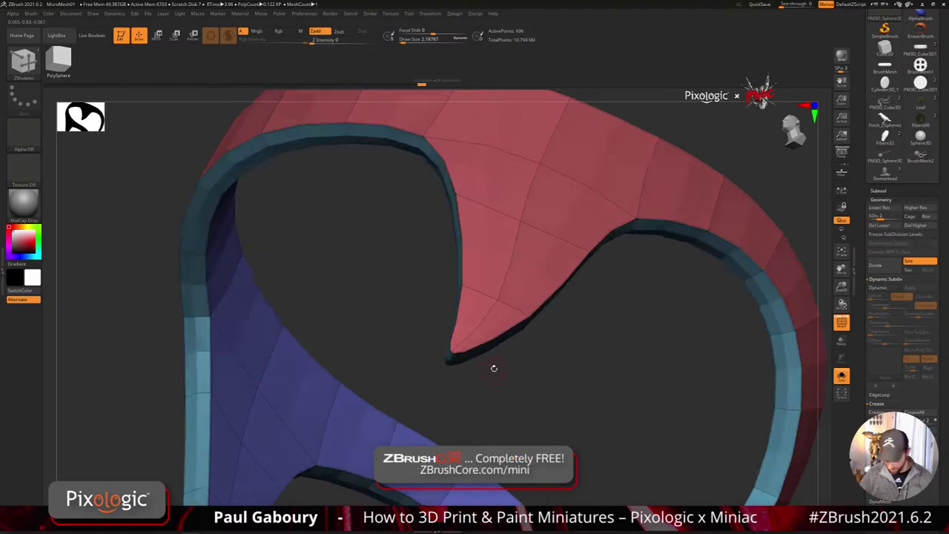
pyautogui.moveTo(494, 367)
pyautogui.mouseDown()
pyautogui.moveTo(487, 404)
pyautogui.moveTo(587, 331)
pyautogui.moveTo(545, 312)
pyautogui.moveTo(504, 381)
pyautogui.mouseUp()
pyautogui.hotkey('shift', 'f')
pyautogui.moveTo(504, 381); pyautogui.dragTo(496, 358, button='right')
pyautogui.hotkey('shift', 'f')
pyautogui.press('space')
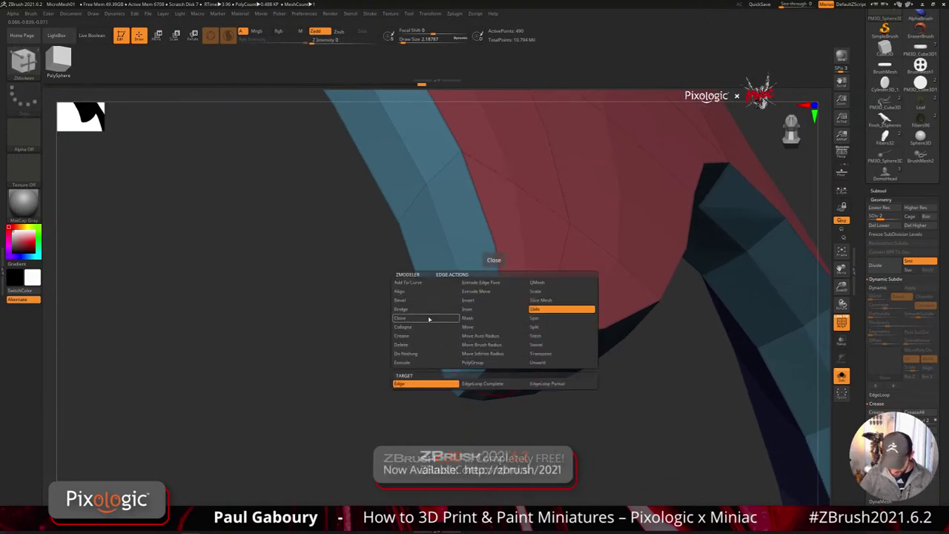
pyautogui.click(419, 336)
pyautogui.click(426, 385)
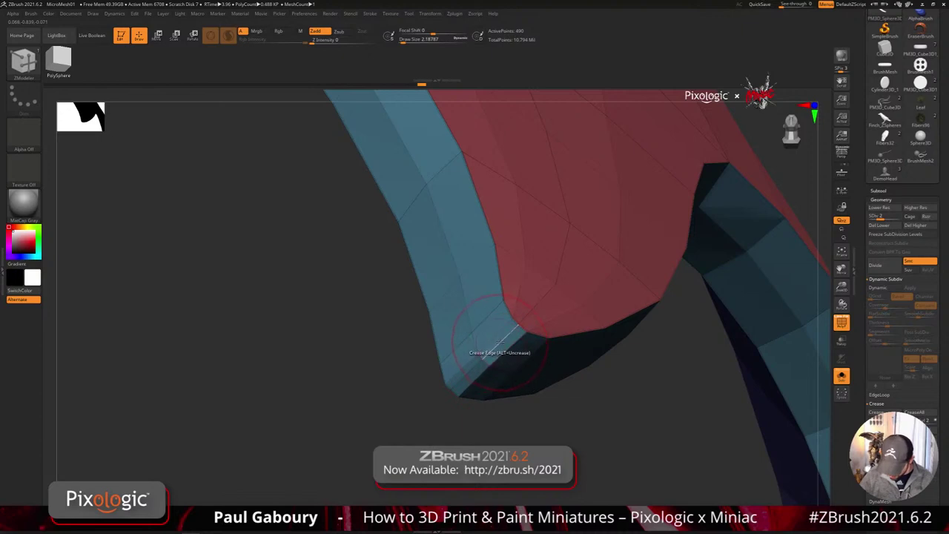
pyautogui.click(476, 389)
# - Examine the cheek flap's tip at subdivision levels 3 and 4, and undo back to level 3
pyautogui.press('d')
pyautogui.moveTo(608, 421); pyautogui.dragTo(518, 399, button='right')
pyautogui.hotkey('shift', 'f')
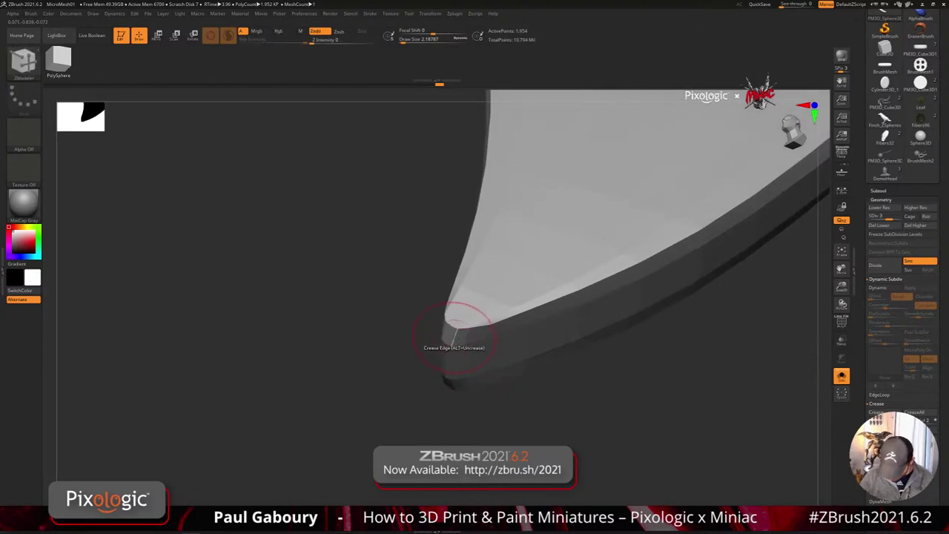
pyautogui.moveTo(454, 339)
pyautogui.mouseDown(button='right')
pyautogui.moveTo(466, 353)
pyautogui.moveTo(451, 355)
pyautogui.mouseUp(button='right')
pyautogui.hotkey('shift', 'f')
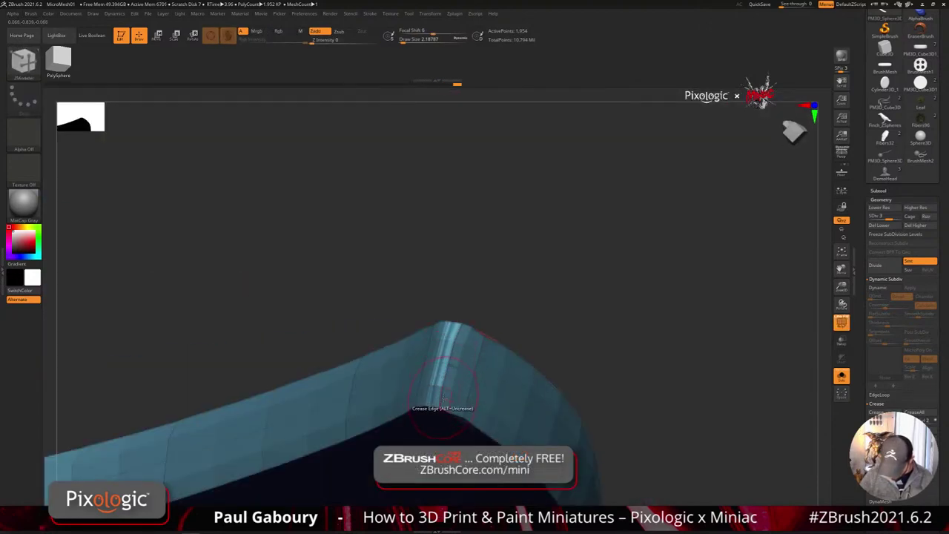
pyautogui.click(899, 220)
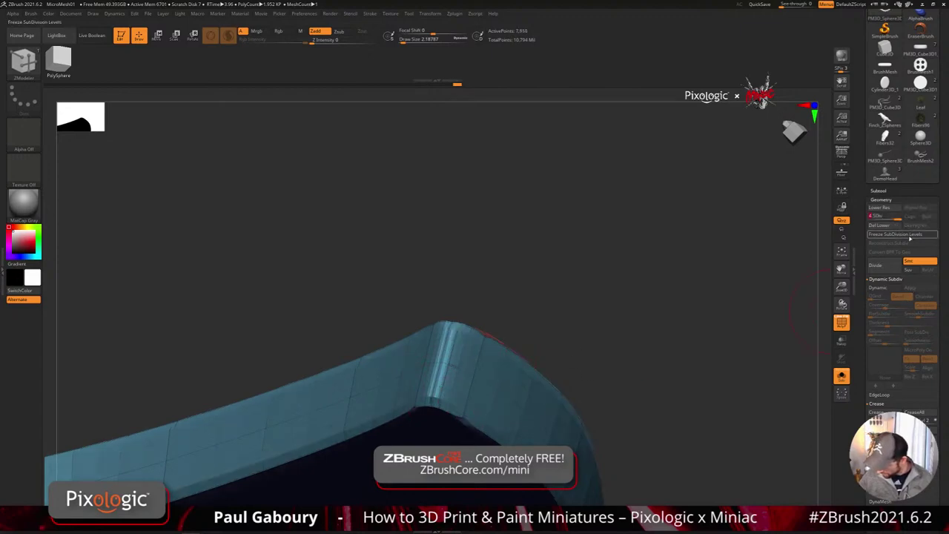
pyautogui.moveTo(633, 370); pyautogui.dragTo(588, 375)
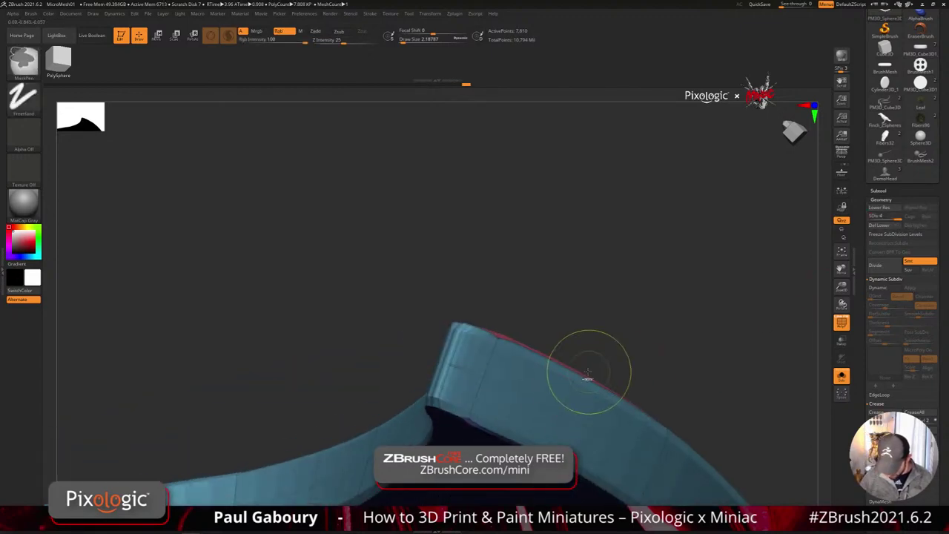
pyautogui.hotkey('ctrl', 'z')
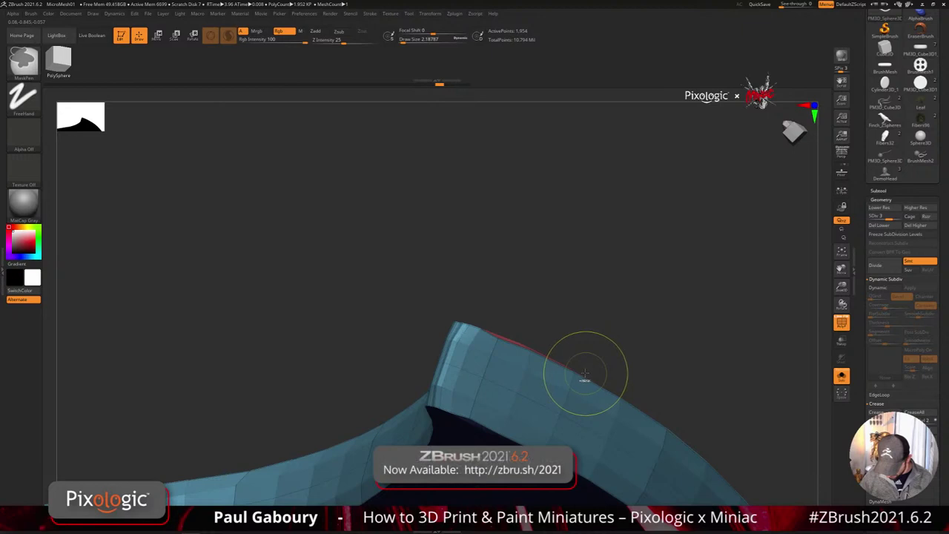
# - Reselect the ZModeler brush and inspect the whole isolated headpiece at subdivision level 4
pyautogui.press('b')
pyautogui.press('z')
pyautogui.press('m')
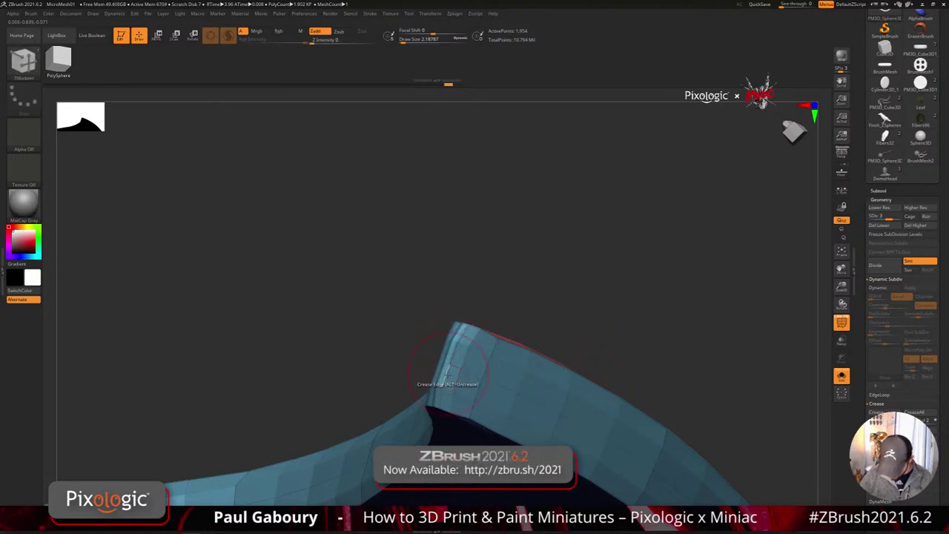
pyautogui.moveTo(441, 393); pyautogui.dragTo(447, 373, button='right')
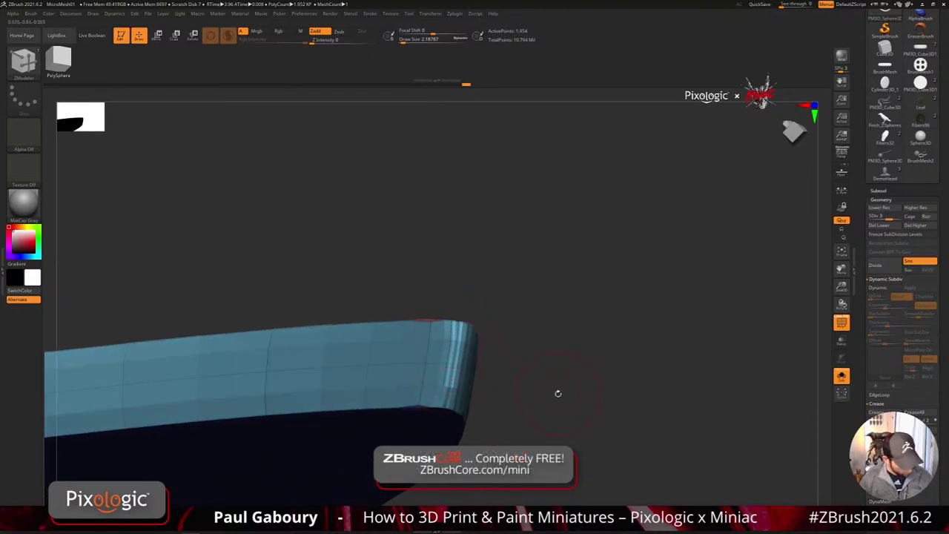
pyautogui.press('d')
pyautogui.hotkey('shift', 'f')
pyautogui.keyDown('ctrl'); pyautogui.moveTo(567, 400); pyautogui.dragTo(475, 333, button='right'); pyautogui.keyUp('ctrl')
pyautogui.moveTo(474, 334); pyautogui.dragTo(541, 415, button='right')
pyautogui.hotkey('shift', 'd')
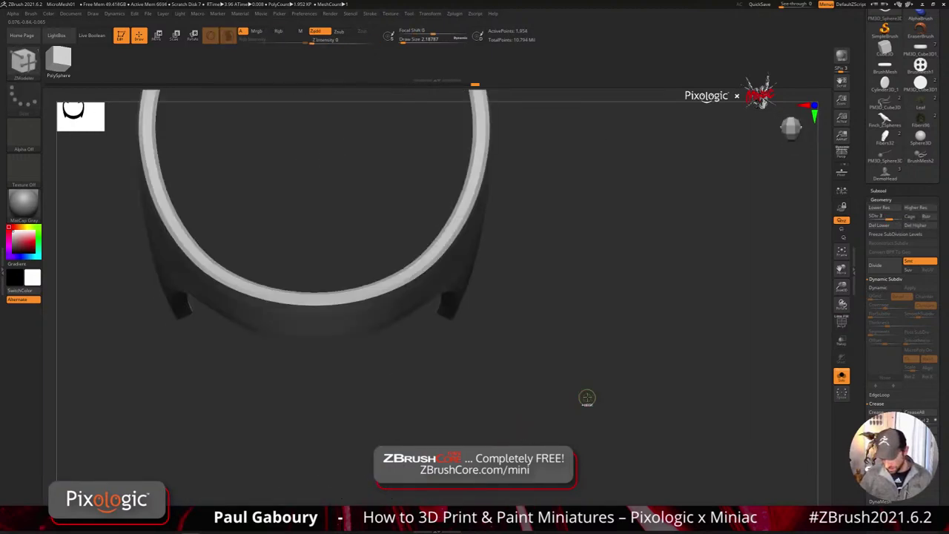
pyautogui.moveTo(586, 398); pyautogui.dragTo(825, 242)
pyautogui.press('d')
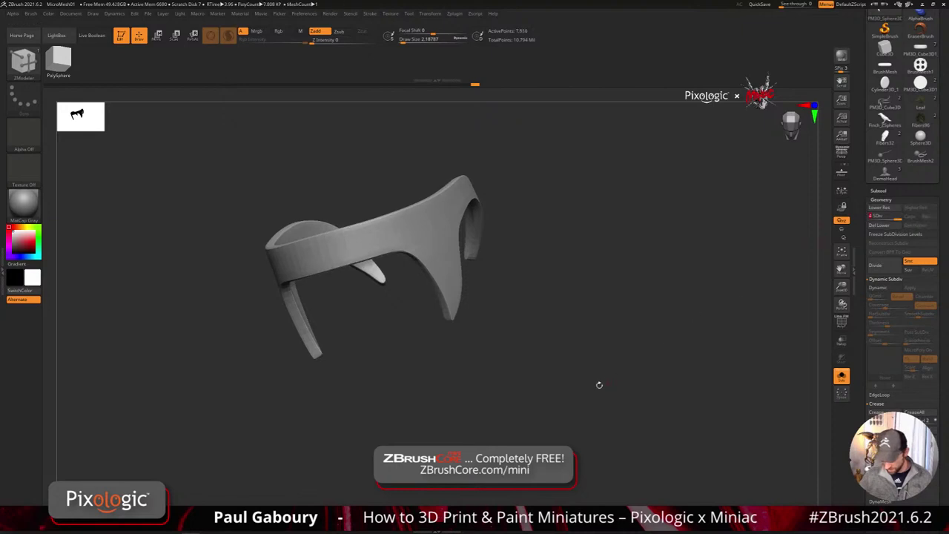
# - Return the headpiece to subdivision level 1 and slide the end edge of the nape strip to narrow its tip
pyautogui.moveTo(600, 384); pyautogui.dragTo(542, 355)
pyautogui.keyDown('ctrl'); pyautogui.moveTo(542, 355); pyautogui.dragTo(572, 426, button='right'); pyautogui.keyUp('ctrl')
pyautogui.hotkey('shift', 'f')
pyautogui.hotkey('shift', 'd')
pyautogui.hotkey('shift', 'd')
pyautogui.hotkey('shift', 'd')
pyautogui.moveTo(572, 425); pyautogui.dragTo(513, 377)
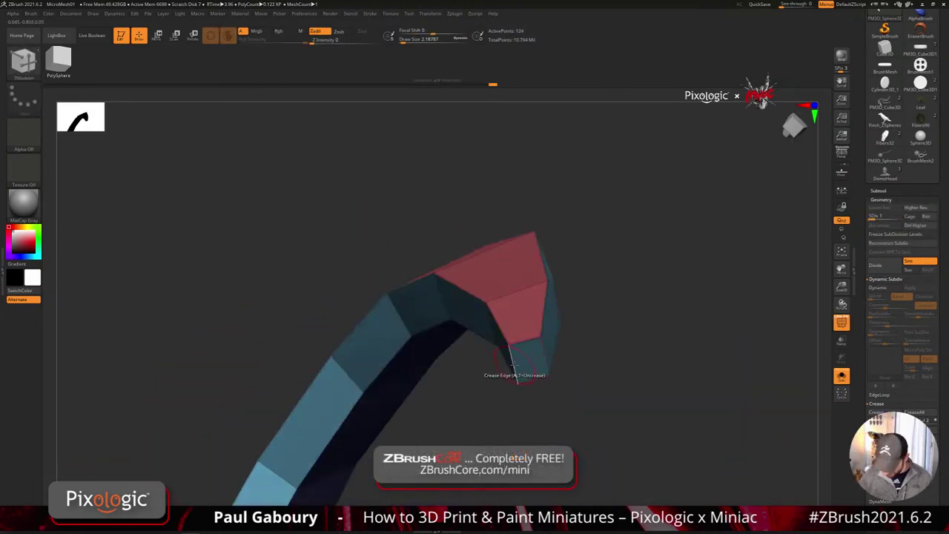
pyautogui.press('space')
pyautogui.click(567, 313)
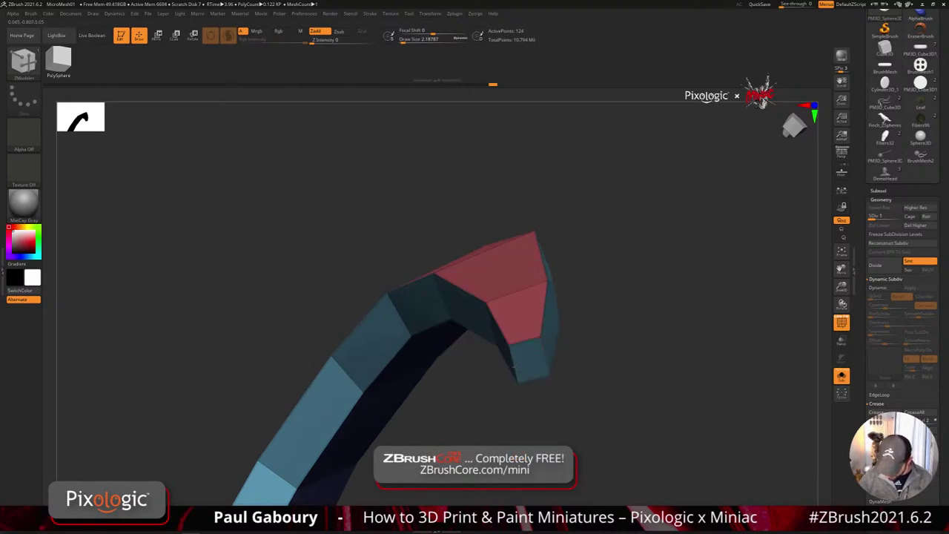
pyautogui.moveTo(523, 377); pyautogui.dragTo(553, 353)
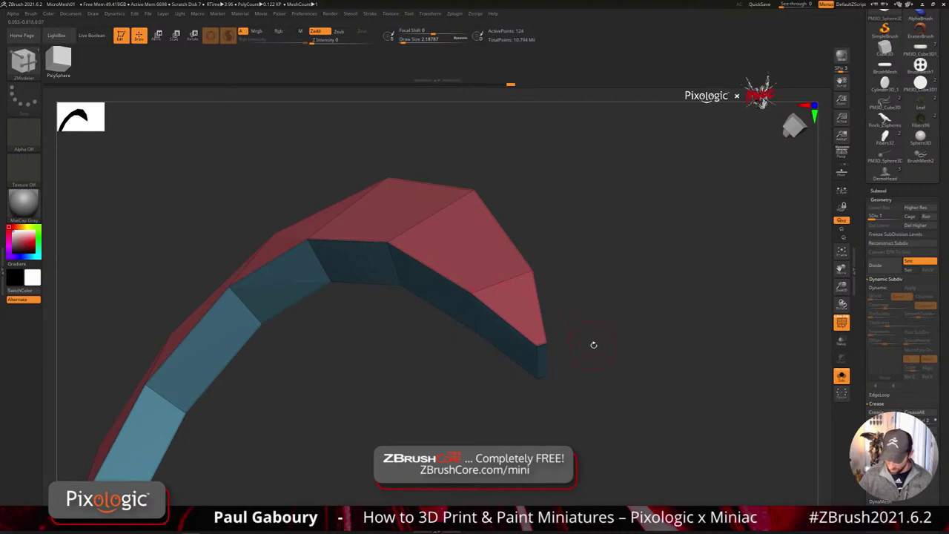
# - At subdivision level 1, mask all but the inner bend of the headpiece's nape strip and move it slightly outward along Y
pyautogui.press('d')
pyautogui.moveTo(594, 345)
pyautogui.mouseDown(button='right')
pyautogui.moveTo(591, 383)
pyautogui.moveTo(483, 357)
pyautogui.mouseUp(button='right')
pyautogui.moveTo(484, 357)
pyautogui.mouseDown(button='right')
pyautogui.moveTo(651, 420)
pyautogui.moveTo(570, 338)
pyautogui.moveTo(525, 317)
pyautogui.moveTo(581, 360)
pyautogui.moveTo(545, 324)
pyautogui.moveTo(561, 339)
pyautogui.mouseUp(button='right')
pyautogui.hotkey('shift', 'f')
pyautogui.hotkey('shift', 'd')
pyautogui.moveTo(562, 340); pyautogui.dragTo(512, 326, button='right')
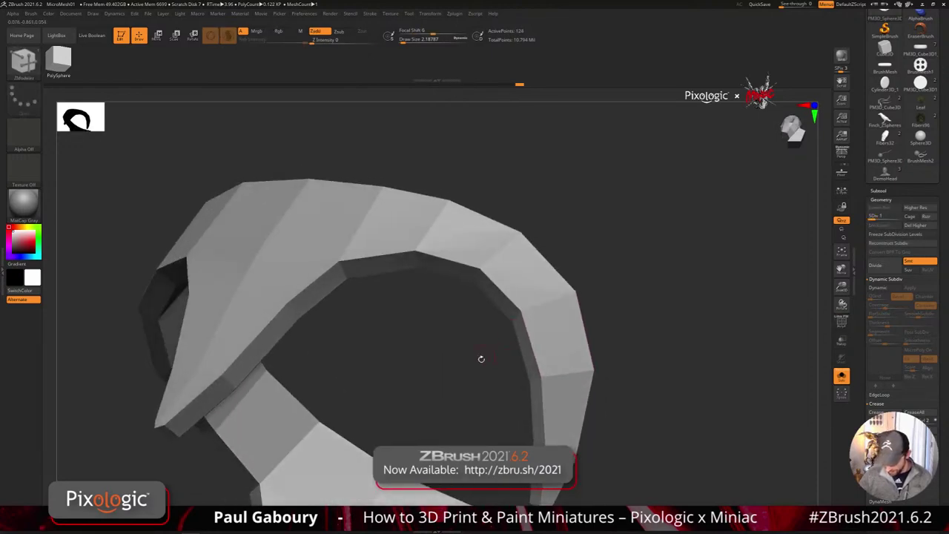
pyautogui.keyDown('ctrl'); pyautogui.moveTo(477, 369); pyautogui.dragTo(590, 279); pyautogui.keyUp('ctrl')
pyautogui.keyDown('ctrl'); pyautogui.click(598, 277); pyautogui.keyUp('ctrl')
pyautogui.keyDown('shift'); pyautogui.moveTo(598, 278); pyautogui.dragTo(510, 324, button='right'); pyautogui.keyUp('shift')
pyautogui.press('w')
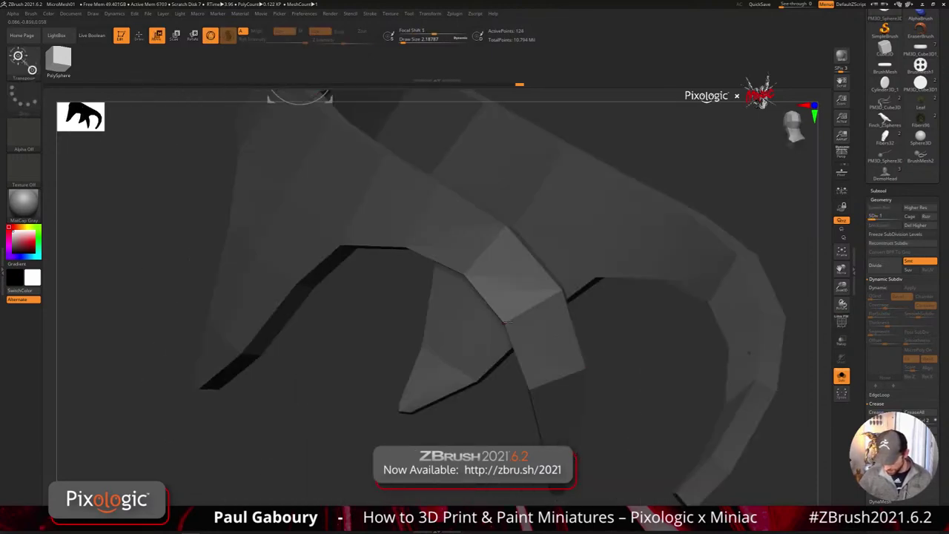
pyautogui.click(505, 323)
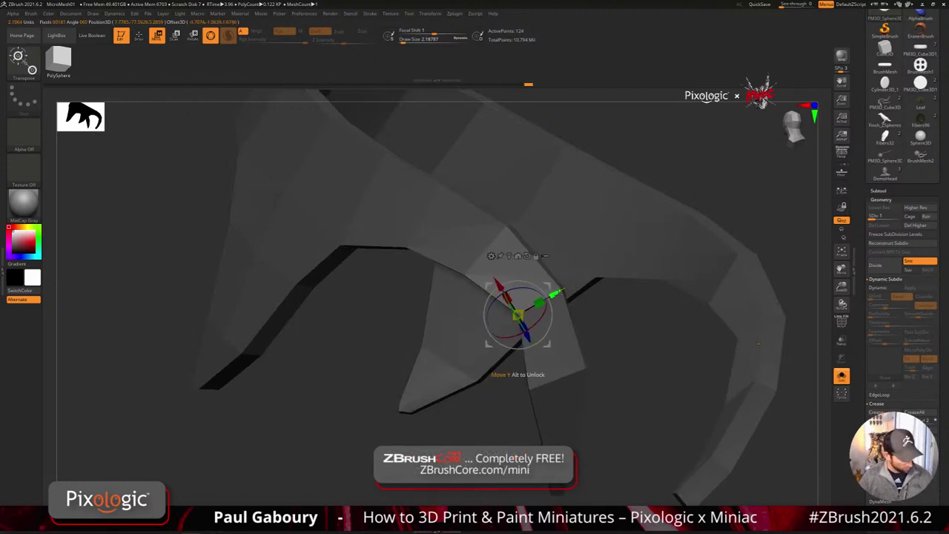
pyautogui.hotkey('ctrl', 'd')
pyautogui.moveTo(562, 291); pyautogui.dragTo(570, 286)
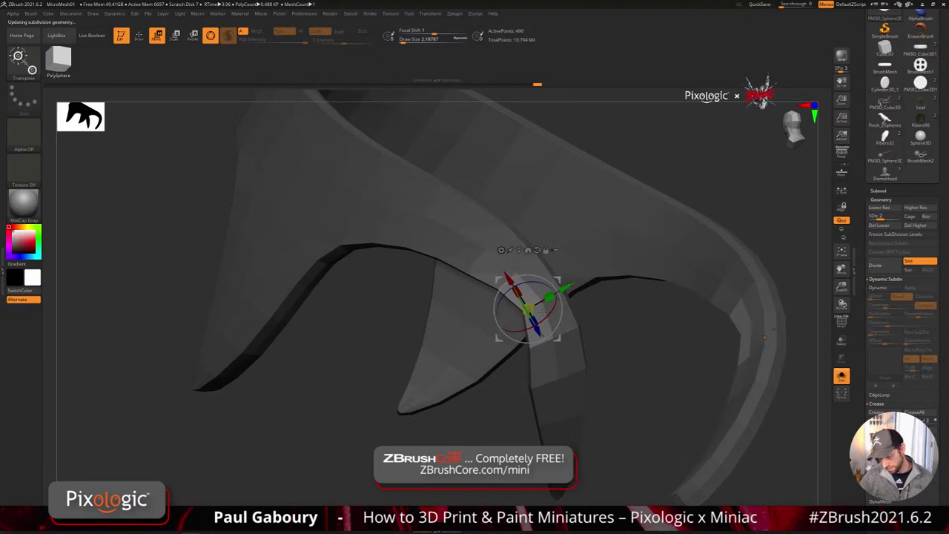
# - Clear the mask, set Draw Size to 1 and review the nape strip's bend at higher subdivision levels
pyautogui.keyDown('ctrl'); pyautogui.moveTo(488, 443); pyautogui.dragTo(480, 442, button='right'); pyautogui.keyUp('ctrl')
pyautogui.moveTo(480, 441); pyautogui.dragTo(551, 438, button='right')
pyautogui.press('s')
pyautogui.click(475, 441)
pyautogui.press('d')
pyautogui.press('d')
pyautogui.moveTo(550, 438); pyautogui.dragTo(531, 442)
pyautogui.press('q')
pyautogui.moveTo(531, 442); pyautogui.dragTo(543, 370, button='right')
# - Return to subdivision level 1, isolate the next inner bend point down the nape strip with a mask, shift it, and preview level 4
pyautogui.hotkey('shift', 'f')
pyautogui.hotkey('shift', 'd')
pyautogui.hotkey('shift', 'd')
pyautogui.hotkey('shift', 'd')
pyautogui.moveTo(544, 371); pyautogui.dragTo(533, 350)
pyautogui.hotkey('shift', 'f')
pyautogui.press('w')
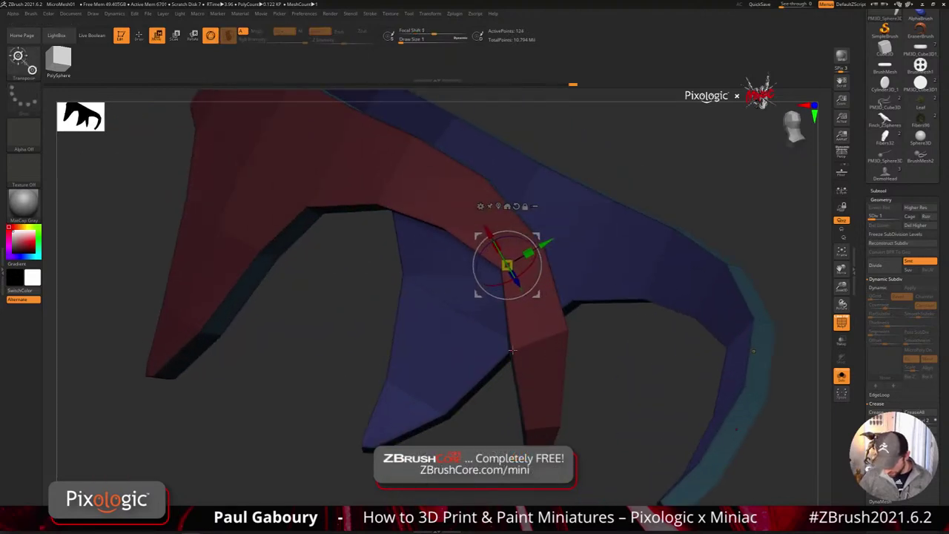
pyautogui.click(512, 350)
pyautogui.hotkey('ctrl', 'd')
pyautogui.hotkey('ctrl', 'd')
pyautogui.hotkey('ctrl', 'd')
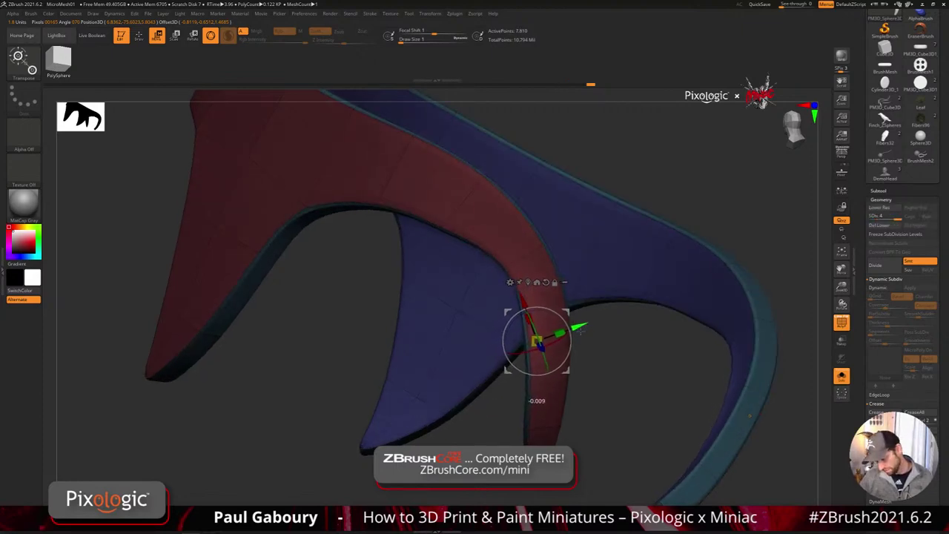
pyautogui.keyDown('ctrl'); pyautogui.moveTo(588, 338); pyautogui.dragTo(595, 378); pyautogui.keyUp('ctrl')
# - Back at subdivision level 1, mask off all but a point on the lower edge of the arch above the ear and raise it slightly
pyautogui.keyDown('ctrl'); pyautogui.moveTo(595, 398); pyautogui.dragTo(564, 412, button='right'); pyautogui.keyUp('ctrl')
pyautogui.moveTo(564, 412)
pyautogui.mouseDown(button='right')
pyautogui.moveTo(527, 435)
pyautogui.moveTo(648, 411)
pyautogui.moveTo(642, 403)
pyautogui.mouseUp(button='right')
pyautogui.hotkey('shift', 'f')
pyautogui.press('q')
pyautogui.hotkey('shift', 'f')
pyautogui.moveTo(496, 320)
pyautogui.mouseDown()
pyautogui.moveTo(522, 343)
pyautogui.moveTo(515, 318)
pyautogui.mouseUp()
pyautogui.hotkey('shift', 'd')
pyautogui.hotkey('shift', 'd')
pyautogui.hotkey('shift', 'd')
pyautogui.keyDown('ctrl'); pyautogui.click(557, 371); pyautogui.keyUp('ctrl')
pyautogui.press('w')
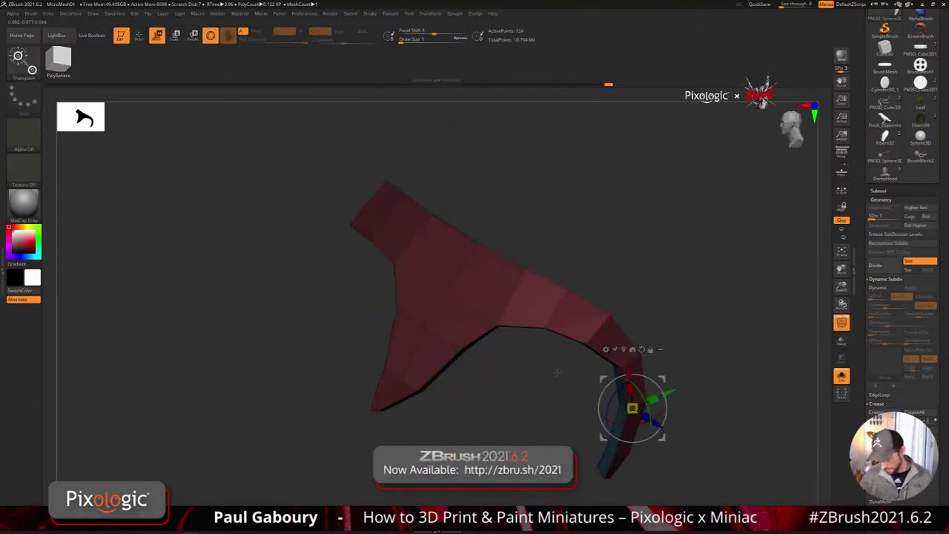
pyautogui.keyDown('ctrl'); pyautogui.moveTo(557, 371); pyautogui.dragTo(559, 356, button='right'); pyautogui.keyUp('ctrl')
pyautogui.keyDown('alt'); pyautogui.click(519, 303); pyautogui.keyUp('alt')
pyautogui.moveTo(540, 262); pyautogui.dragTo(543, 258)
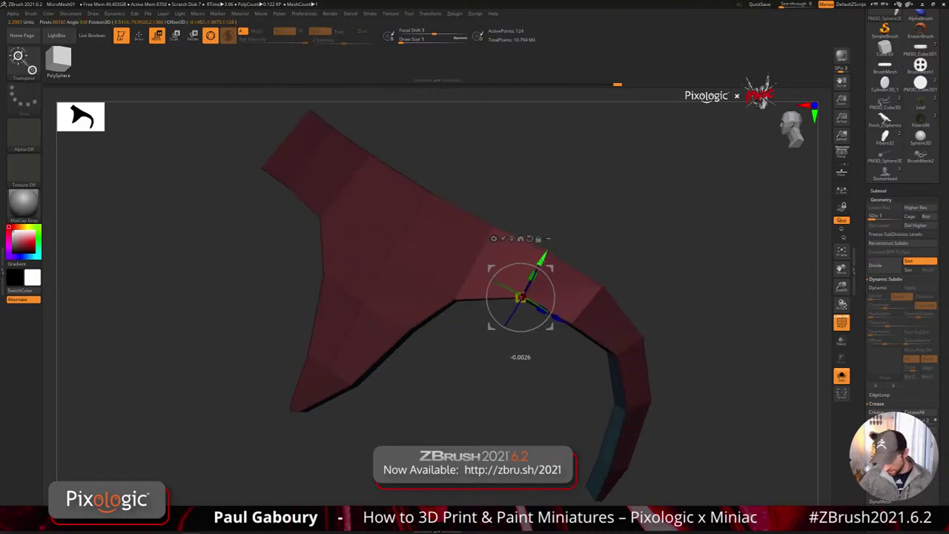
# - Mask off all but the next point along the ear arch towards the nape and move it outward
pyautogui.keyDown('ctrl'); pyautogui.moveTo(530, 374); pyautogui.dragTo(589, 307); pyautogui.keyUp('ctrl')
pyautogui.keyDown('ctrl'); pyautogui.click(565, 359); pyautogui.keyUp('ctrl')
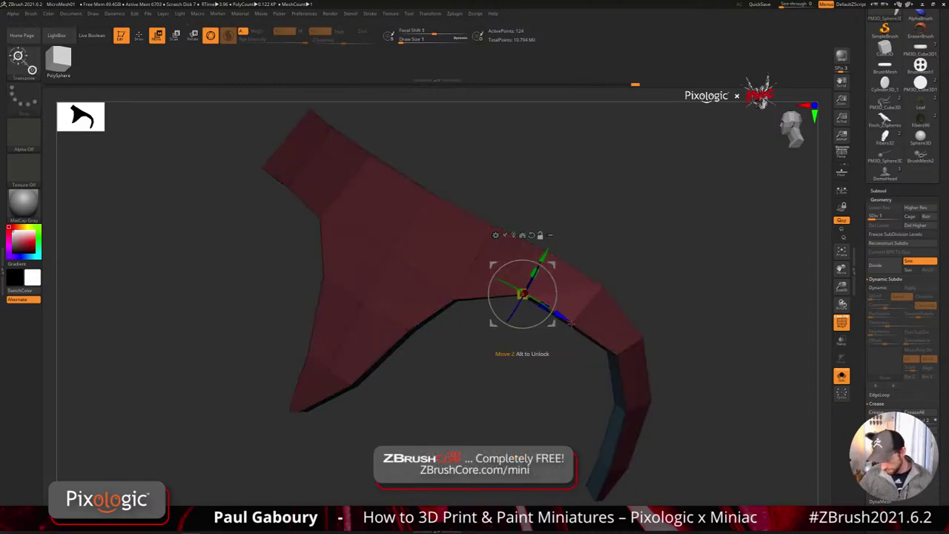
pyautogui.keyDown('alt'); pyautogui.click(570, 333); pyautogui.keyUp('alt')
pyautogui.keyDown('alt'); pyautogui.click(571, 324); pyautogui.keyUp('alt')
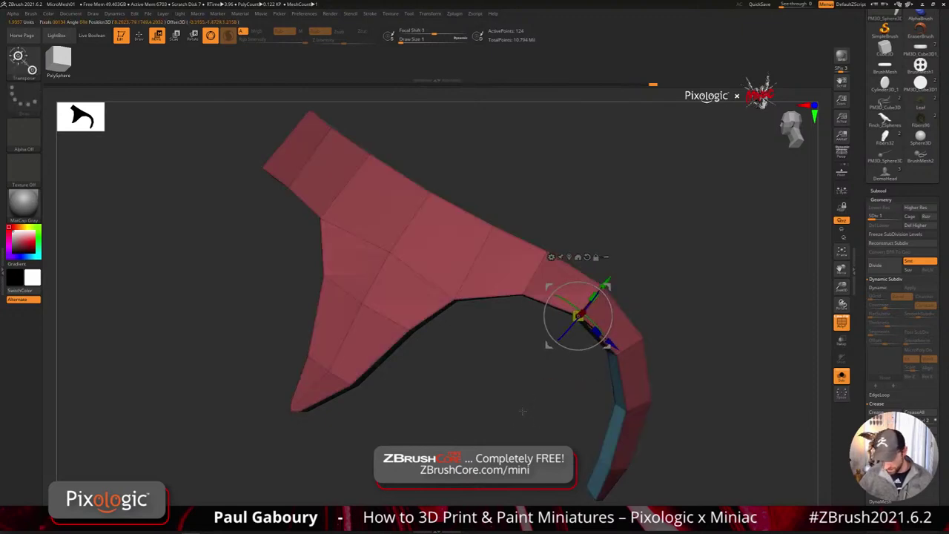
# - Raise the headpiece to subdivision level 4 and examine its fit on the full figure's head
pyautogui.hotkey('ctrl', 'd')
pyautogui.hotkey('ctrl', 'd')
pyautogui.hotkey('ctrl', 'd')
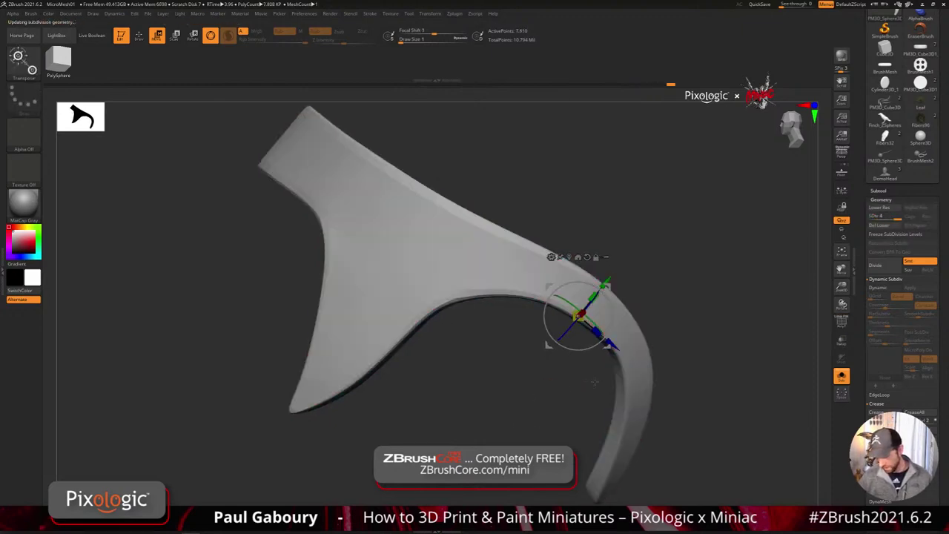
pyautogui.press('q')
pyautogui.moveTo(578, 361); pyautogui.dragTo(631, 435)
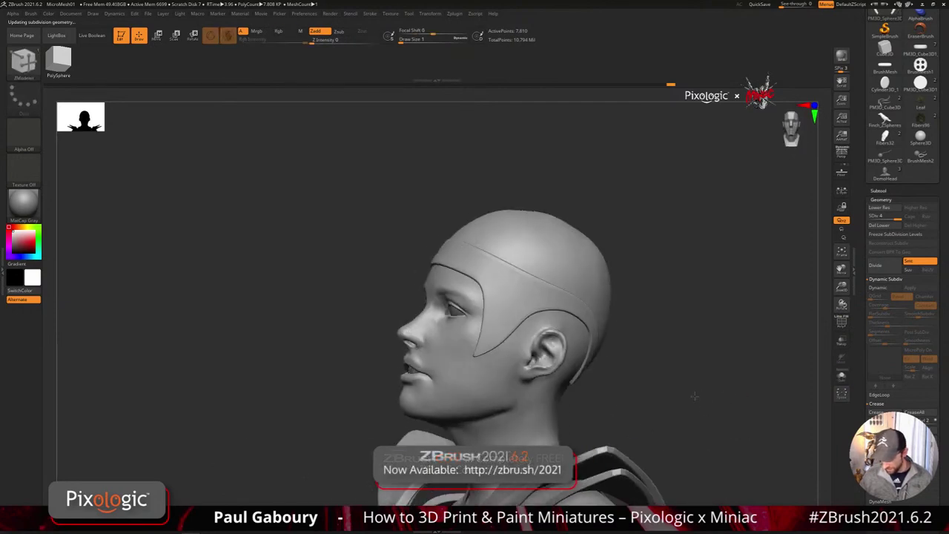
pyautogui.moveTo(694, 396); pyautogui.dragTo(674, 395)
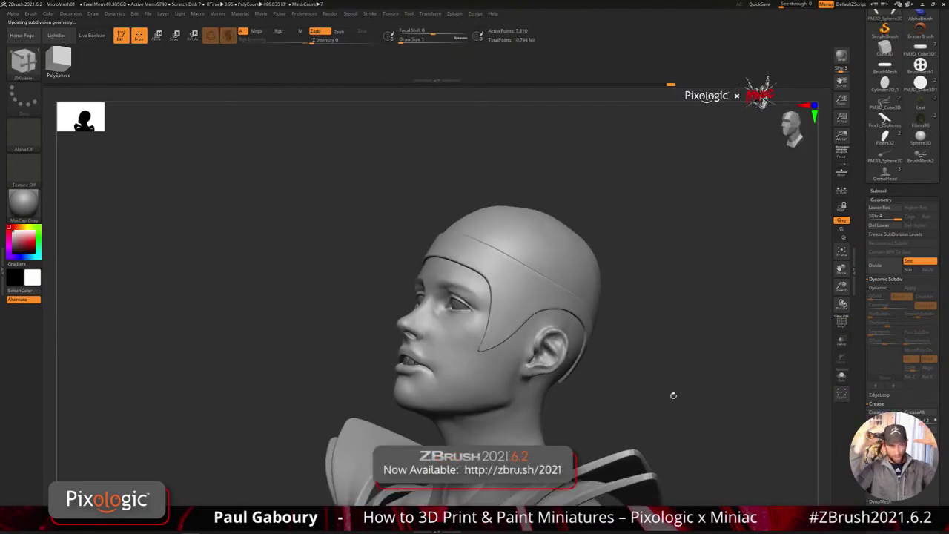
pyautogui.moveTo(588, 354)
pyautogui.mouseDown()
pyautogui.moveTo(668, 371)
pyautogui.moveTo(634, 359)
pyautogui.moveTo(611, 373)
pyautogui.moveTo(620, 365)
pyautogui.mouseUp()
# - Drop the headpiece's higher subdivision levels and turn on Dynamic Subdivision with Thickness 0
pyautogui.hotkey('shift', 'f')
pyautogui.hotkey('shift', 'd')
pyautogui.press('b')
pyautogui.press('z')
pyautogui.press('m')
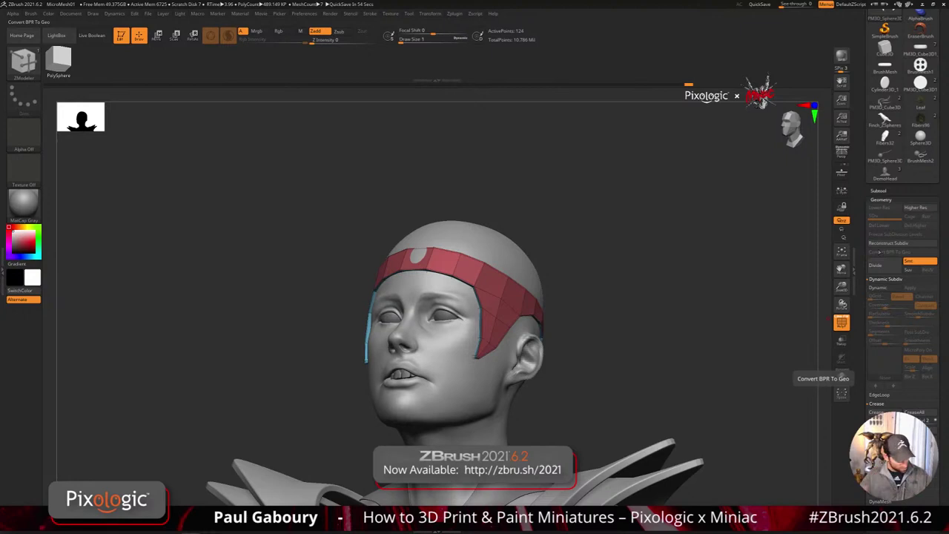
pyautogui.press('d')
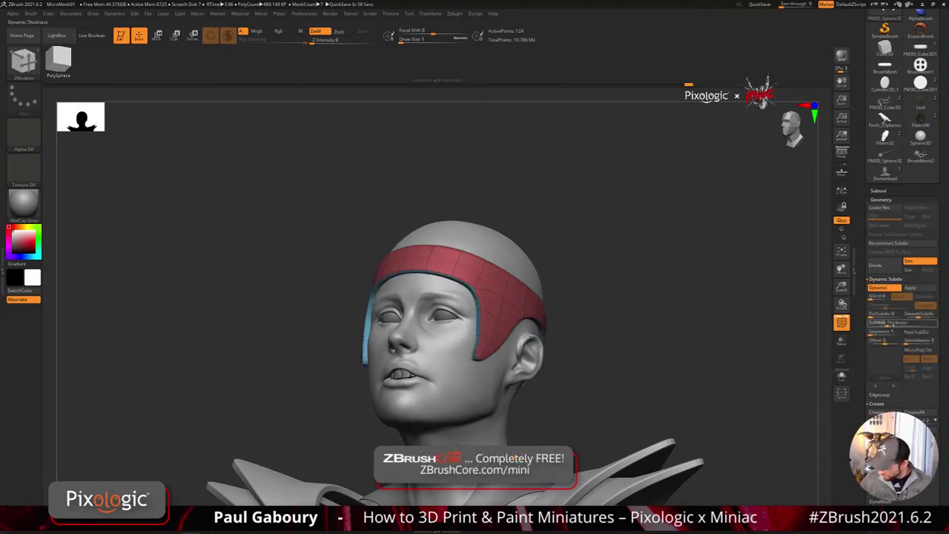
pyautogui.moveTo(889, 325); pyautogui.dragTo(870, 325)
pyautogui.moveTo(617, 374); pyautogui.dragTo(652, 373)
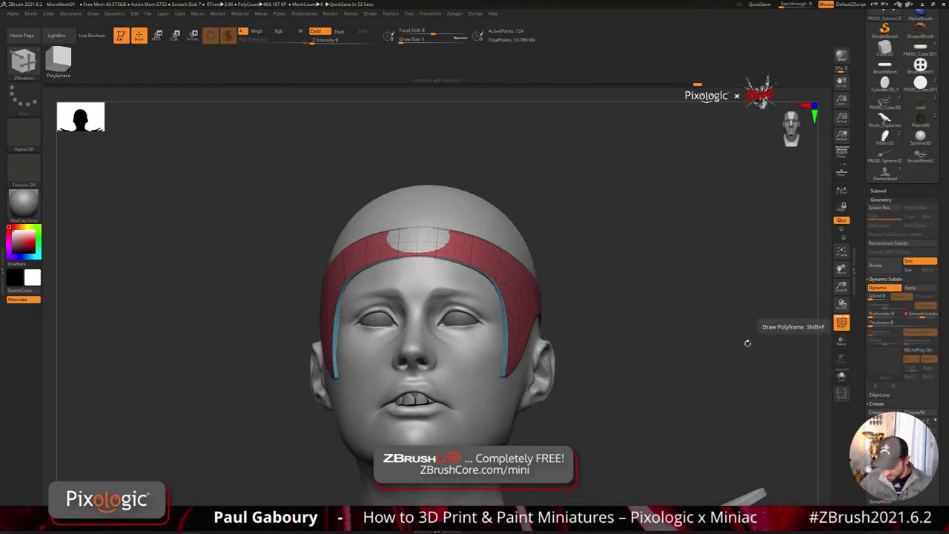
pyautogui.moveTo(746, 344); pyautogui.dragTo(668, 361)
# - Select the Move brush at a Draw Size of about 44 and pull the cheek flap's tip outward towards the ear
pyautogui.keyDown('alt'); pyautogui.moveTo(650, 392); pyautogui.dragTo(720, 282); pyautogui.keyUp('alt')
pyautogui.press('s')
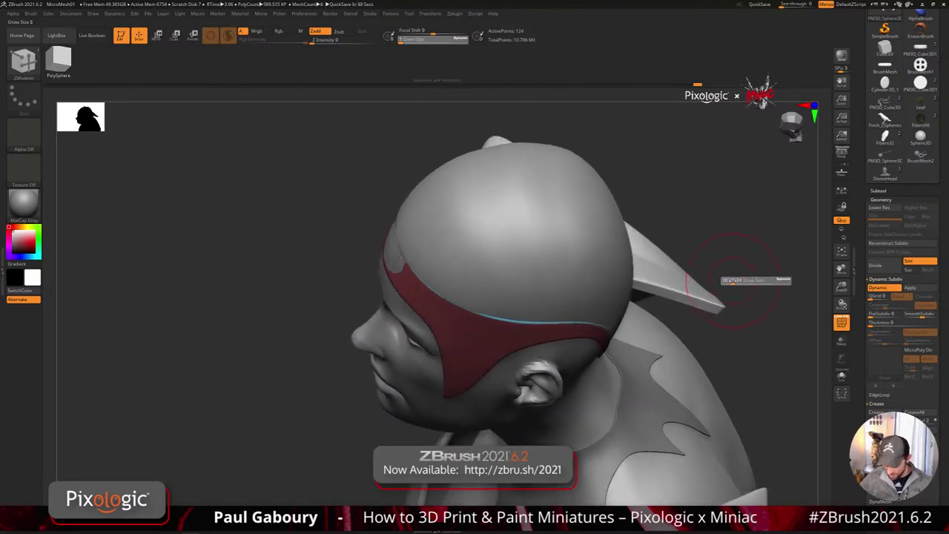
pyautogui.click(728, 281)
pyautogui.press('b')
pyautogui.press('m')
pyautogui.press('v')
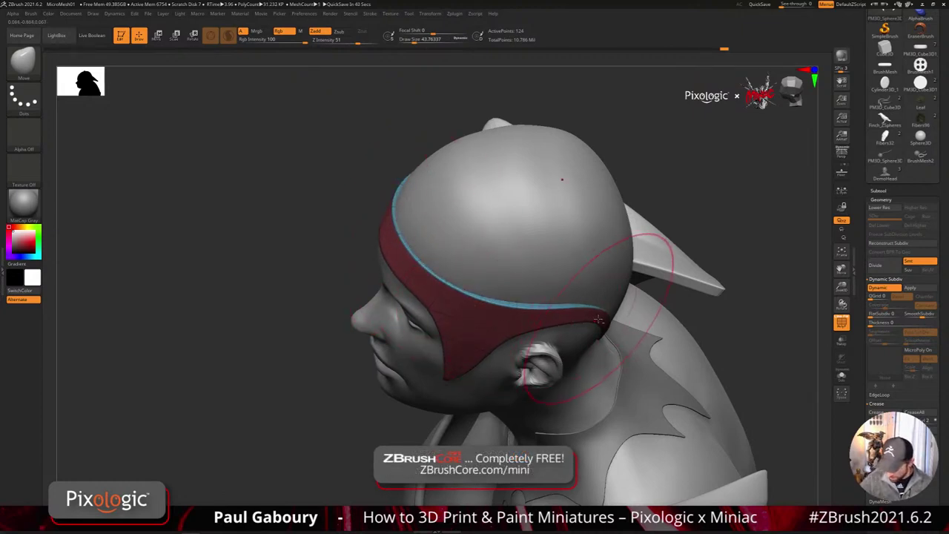
pyautogui.moveTo(462, 326); pyautogui.dragTo(568, 260, button='right')
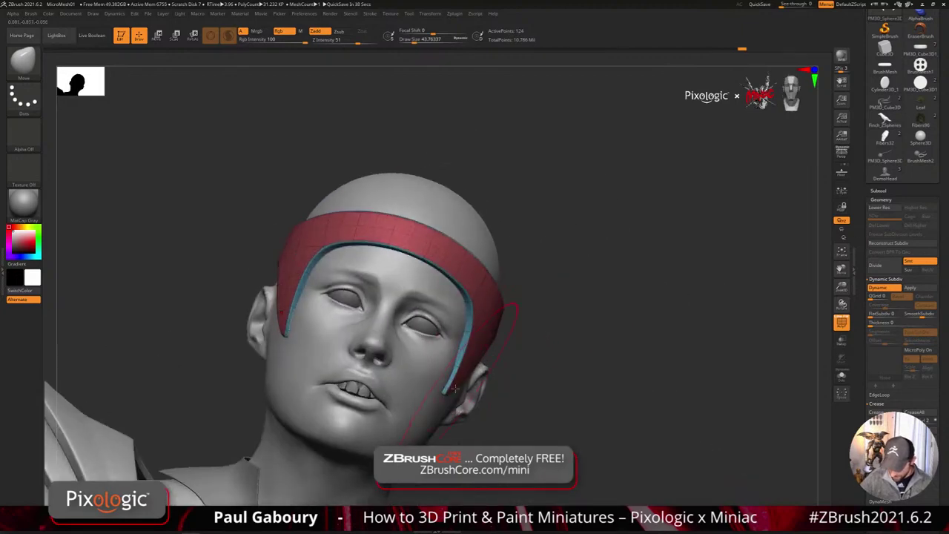
pyautogui.moveTo(452, 391)
pyautogui.mouseDown()
pyautogui.moveTo(475, 391)
pyautogui.moveTo(463, 396)
pyautogui.moveTo(477, 376)
pyautogui.mouseUp()
# - Refine the cheek flap's front edge with the Move brush at a size of about 29, and reduce Draw Size to about 11.7
pyautogui.press('s')
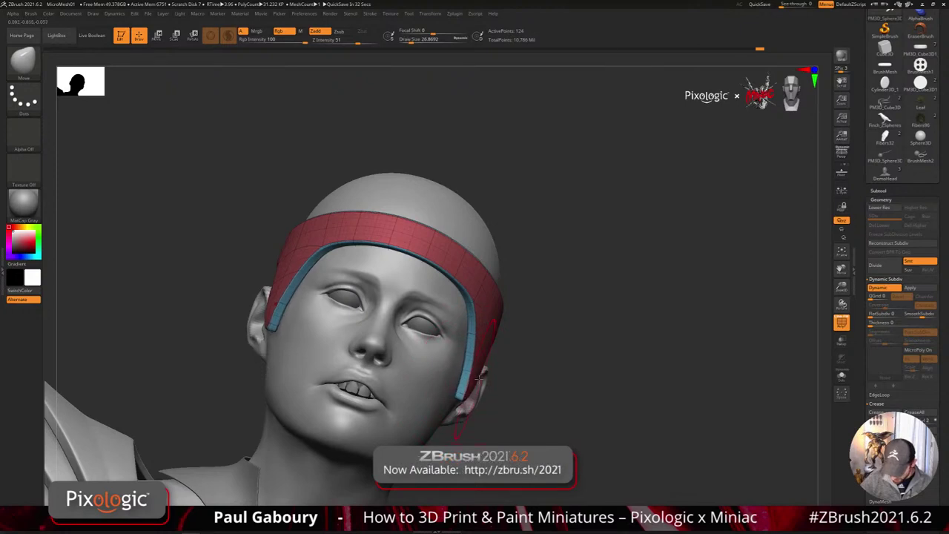
pyautogui.keyDown('shift'); pyautogui.moveTo(520, 385); pyautogui.dragTo(525, 392, button='right'); pyautogui.keyUp('shift')
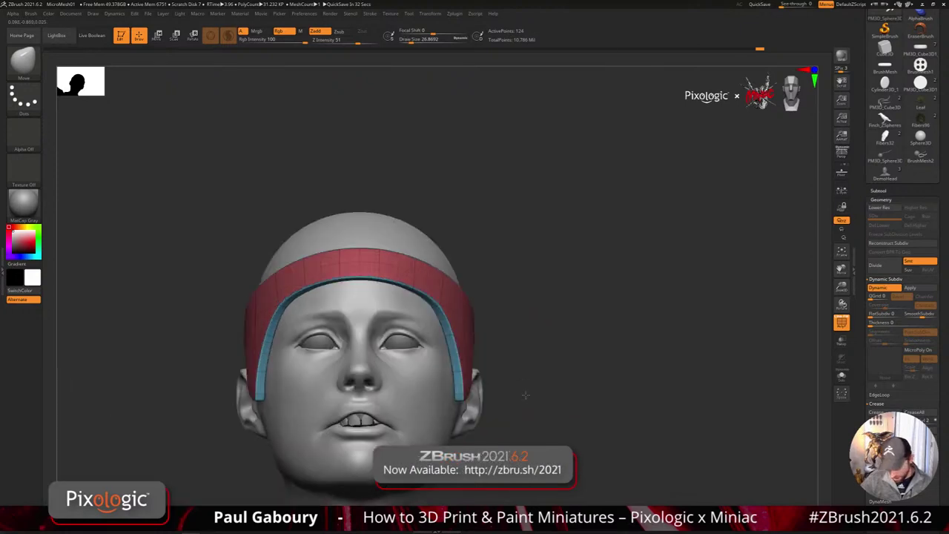
pyautogui.moveTo(456, 352)
pyautogui.mouseDown()
pyautogui.moveTo(457, 376)
pyautogui.moveTo(471, 377)
pyautogui.moveTo(463, 369)
pyautogui.mouseUp()
pyautogui.press('s')
pyautogui.moveTo(476, 370)
pyautogui.mouseDown(button='right')
pyautogui.moveTo(467, 379)
pyautogui.moveTo(567, 382)
pyautogui.mouseUp(button='right')
pyautogui.press('space')
pyautogui.moveTo(671, 342); pyautogui.dragTo(489, 245, button='right')
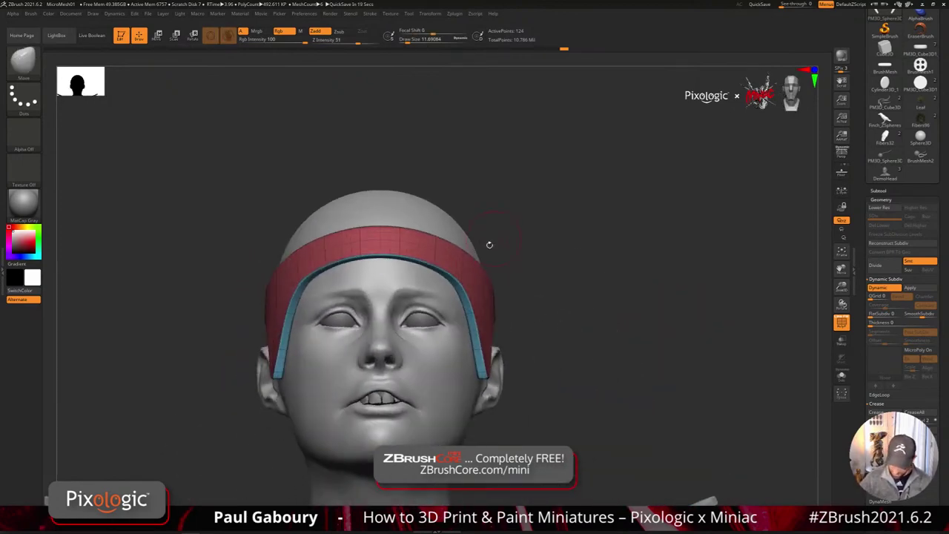
pyautogui.keyDown('ctrl'); pyautogui.moveTo(592, 402); pyautogui.dragTo(640, 342, button='right'); pyautogui.keyUp('ctrl')
# - Choose the ExtrudeProfile2 brush with the half cylinder01 profile, set Draw Size to 4, and abort the project auto-save
pyautogui.press('b')
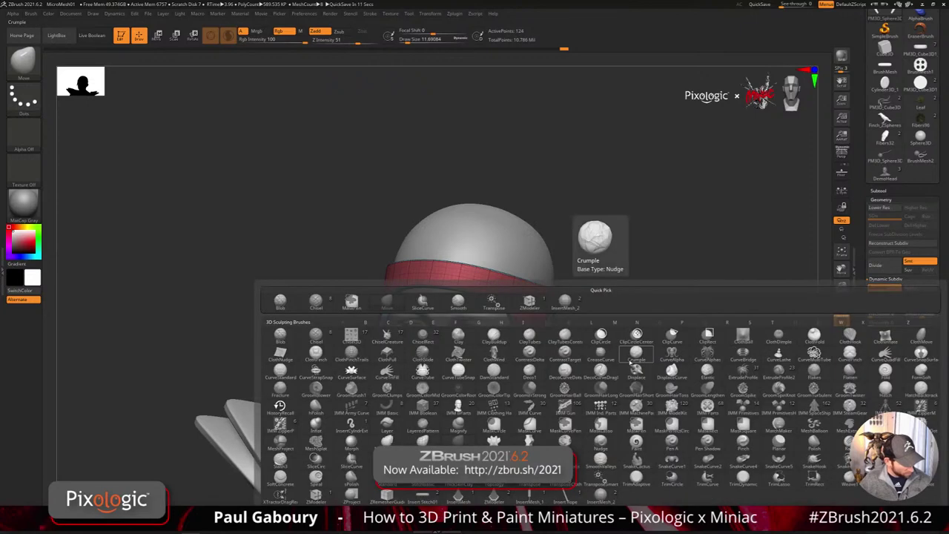
pyautogui.press('e')
pyautogui.click(778, 371)
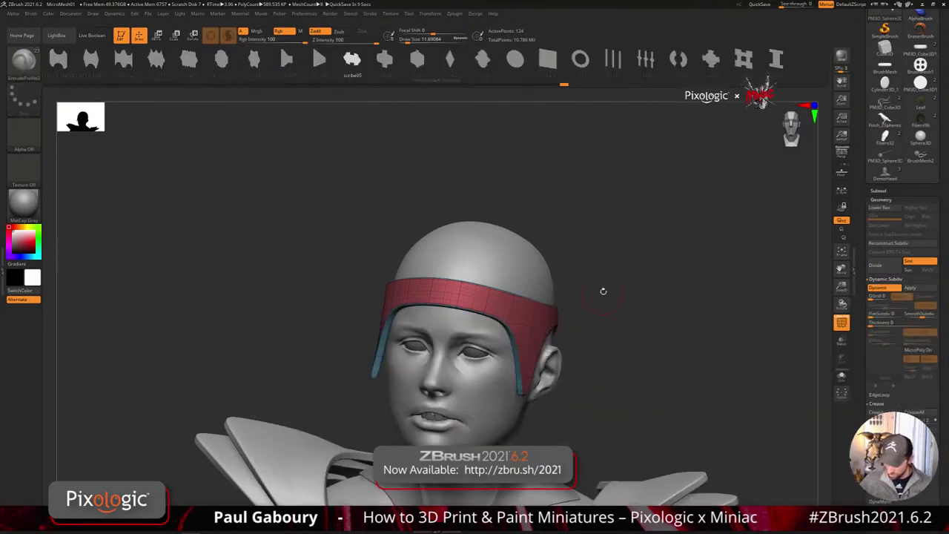
pyautogui.press('s')
pyautogui.moveTo(606, 261); pyautogui.dragTo(602, 260)
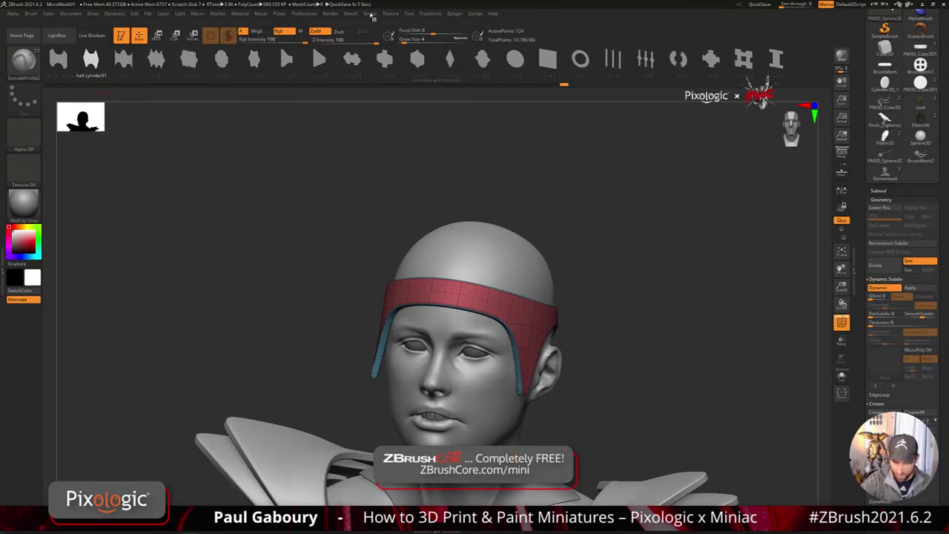
pyautogui.click(369, 14)
pyautogui.click(393, 197)
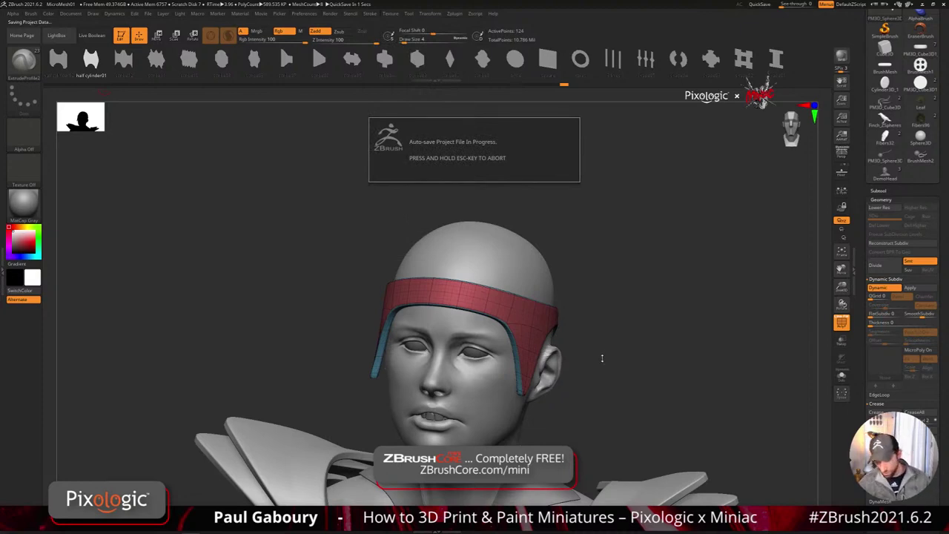
pyautogui.press('Escape')
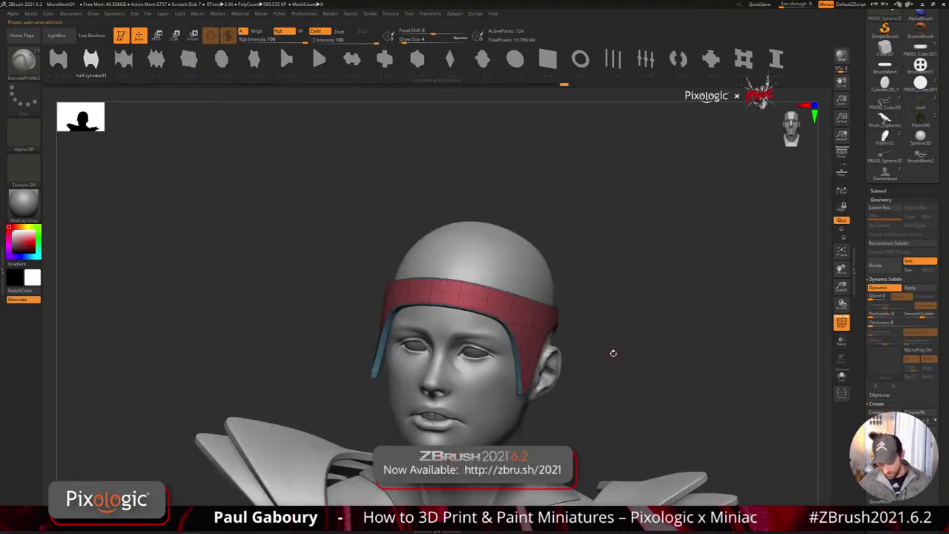
# - Isolate the headpiece's outer polygroup and run Frame Mesh with only Border enabled to place curves along its edges
pyautogui.moveTo(613, 351); pyautogui.dragTo(582, 354)
pyautogui.keyDown('ctrl'); pyautogui.keyDown('shift'); pyautogui.click(513, 330); pyautogui.keyUp('shift'); pyautogui.keyUp('ctrl')
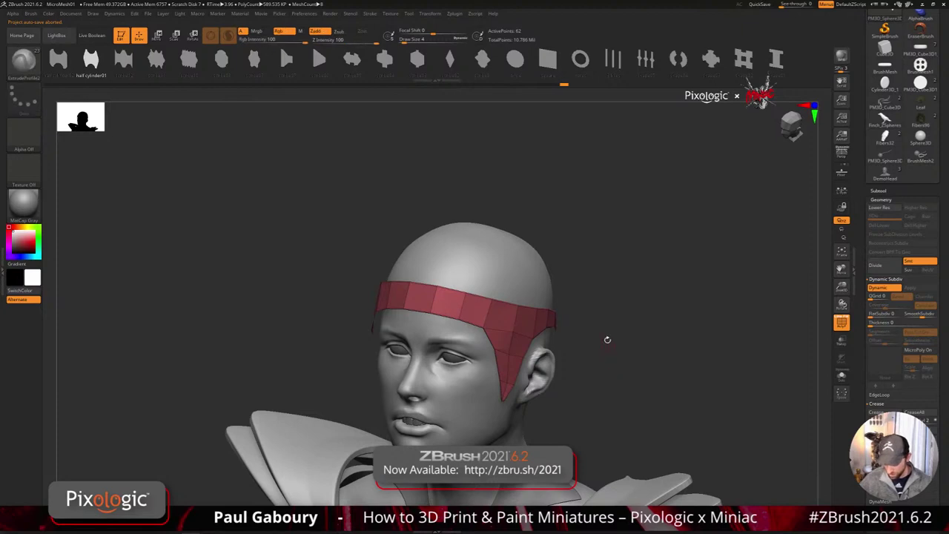
pyautogui.click(330, 14)
pyautogui.moveTo(352, 14)
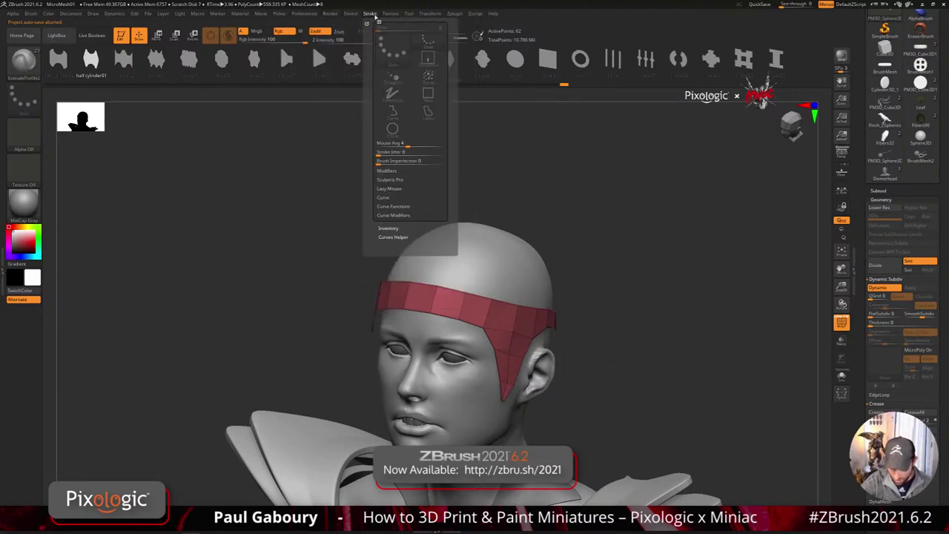
pyautogui.click(403, 209)
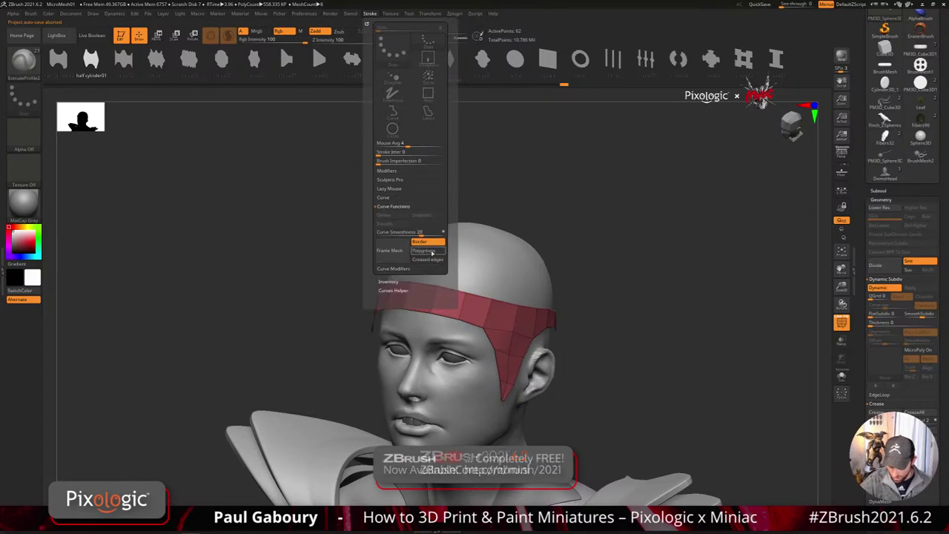
pyautogui.click(397, 253)
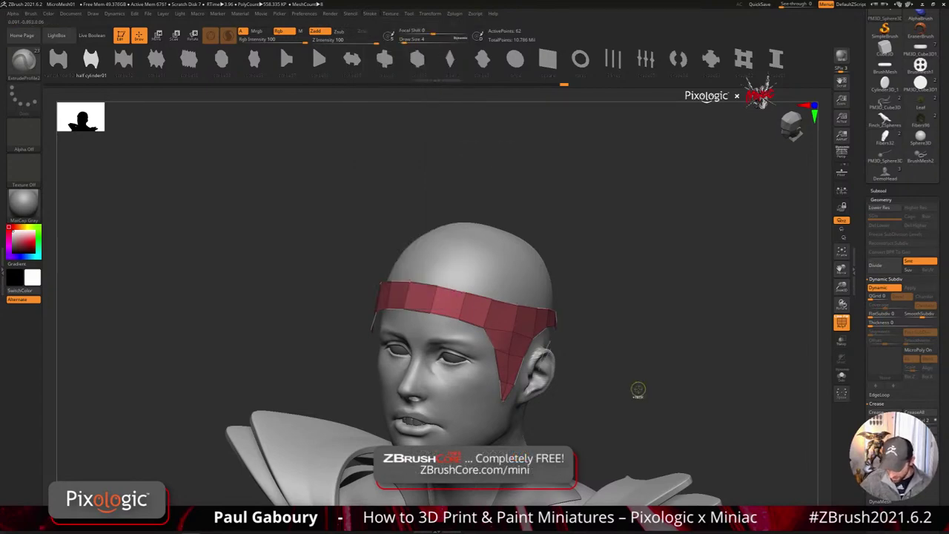
# - Bring back the whole headpiece, extrude the half cylinder01 profile along the framed border curves, and hide the polyframe
pyautogui.moveTo(636, 387)
pyautogui.mouseDown()
pyautogui.moveTo(597, 393)
pyautogui.moveTo(505, 346)
pyautogui.mouseUp()
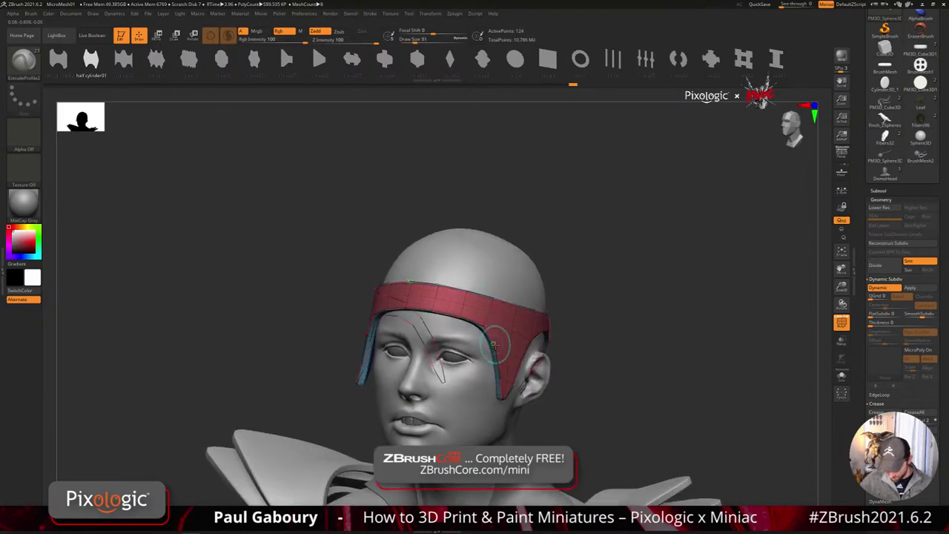
pyautogui.click(498, 355)
pyautogui.hotkey('shift', 'f')
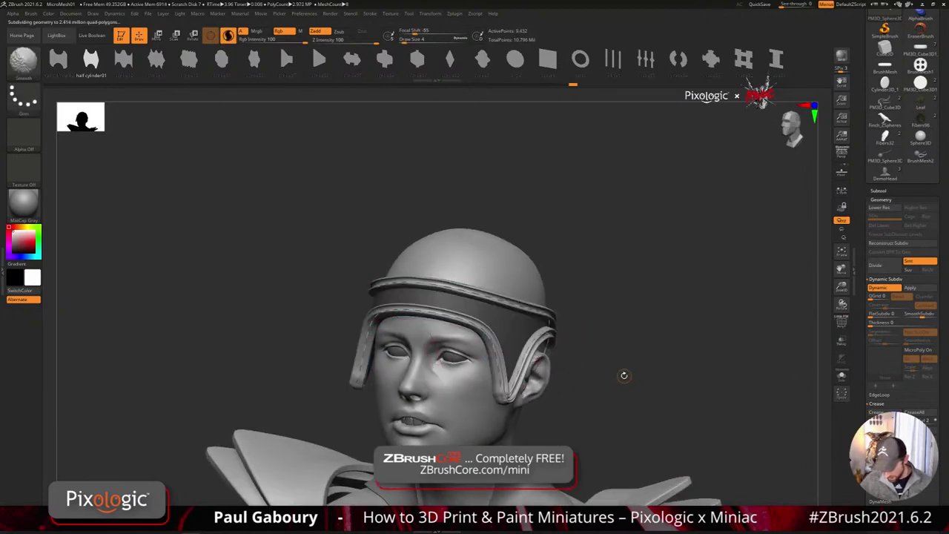
# - Re-extrude the half cylinder01 trim along the headpiece's border curves at a Draw Size of about 1.82, and again at about 1.03
pyautogui.moveTo(620, 375)
pyautogui.mouseDown()
pyautogui.moveTo(629, 373)
pyautogui.moveTo(617, 360)
pyautogui.mouseUp()
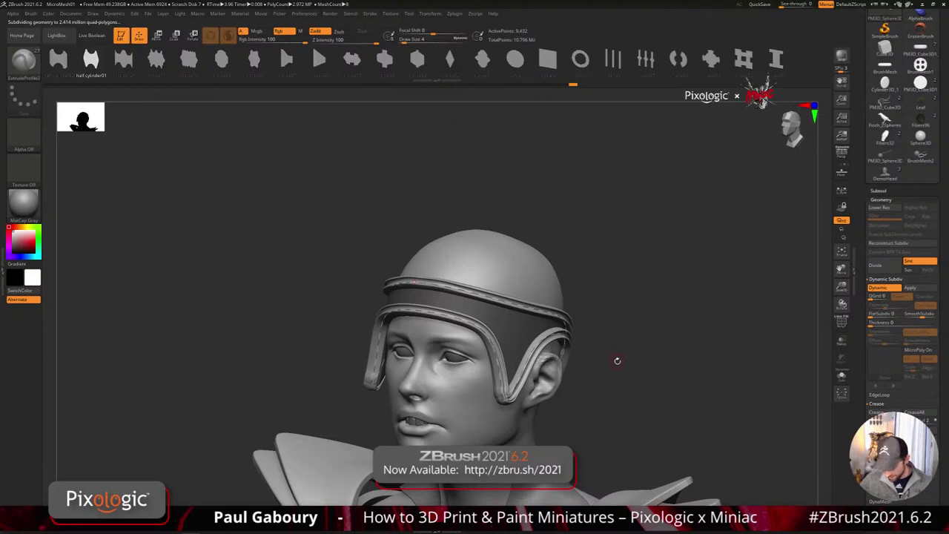
pyautogui.press('s')
pyautogui.click(616, 361)
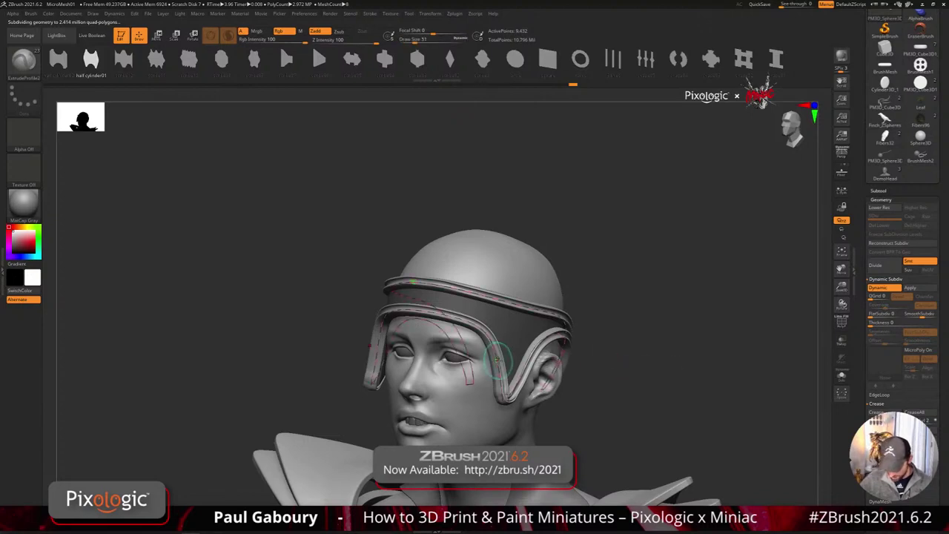
pyautogui.click(498, 359)
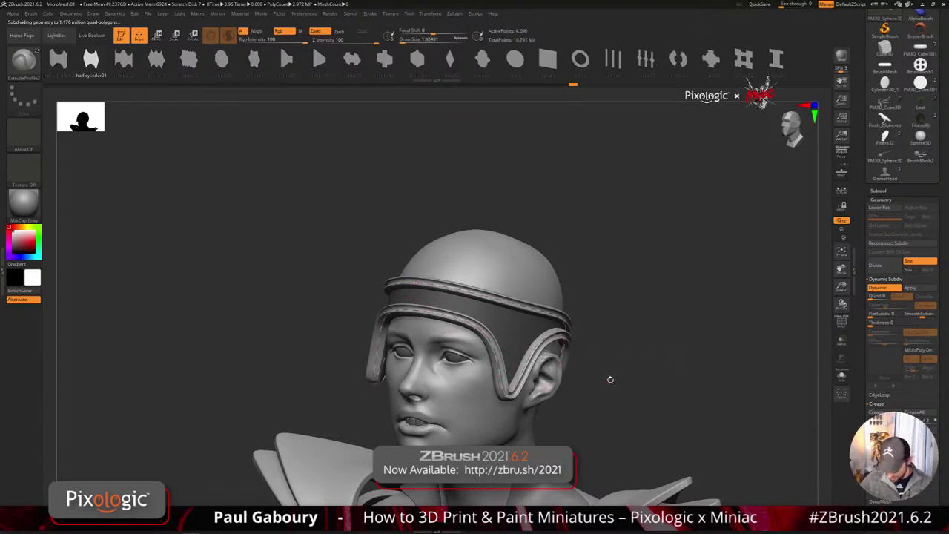
pyautogui.press('s')
pyautogui.click(607, 381)
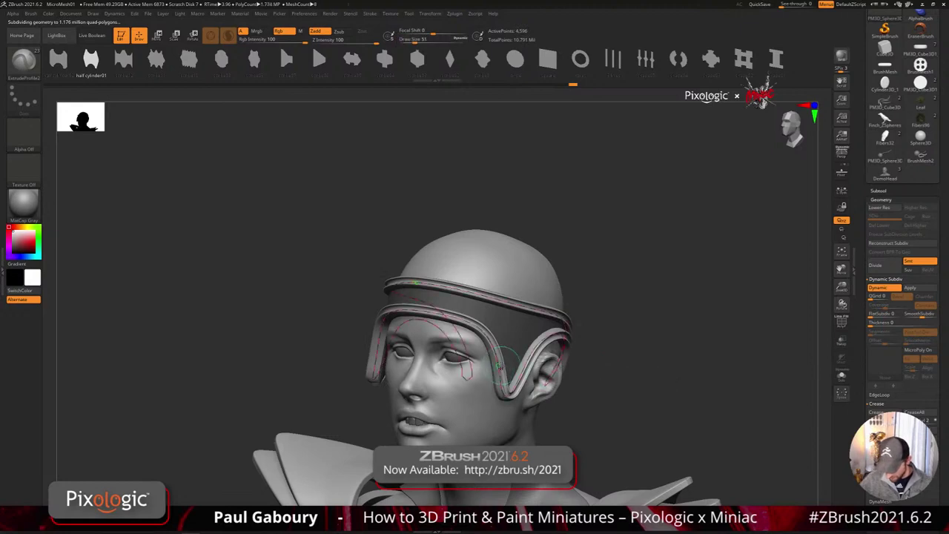
pyautogui.click(502, 366)
# - Set Draw Size to about 3.11 and update the trim along the headpiece's border curves
pyautogui.keyDown('ctrl'); pyautogui.moveTo(632, 384); pyautogui.dragTo(585, 371, button='right'); pyautogui.keyUp('ctrl')
pyautogui.moveTo(584, 371)
pyautogui.mouseDown()
pyautogui.moveTo(613, 378)
pyautogui.moveTo(575, 332)
pyautogui.mouseUp()
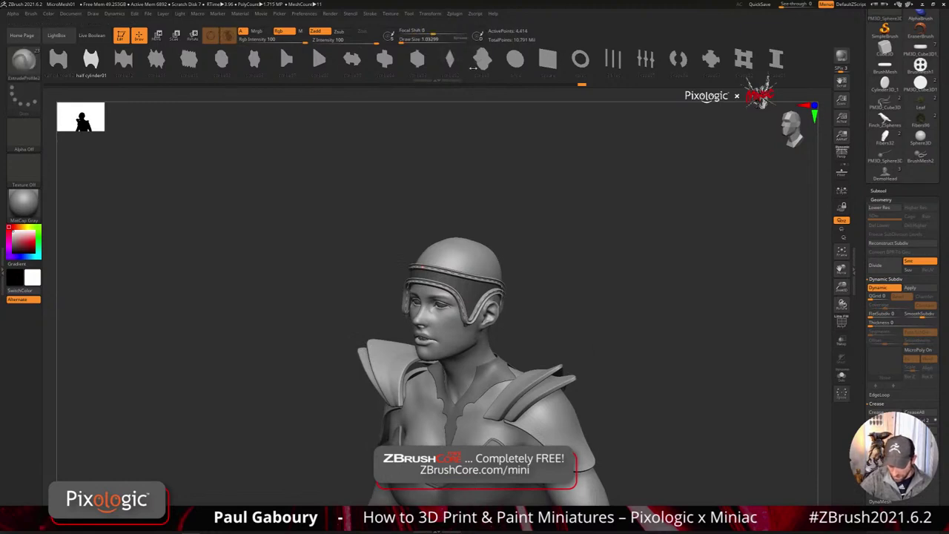
pyautogui.press('s')
pyautogui.click(548, 306)
pyautogui.click(465, 312)
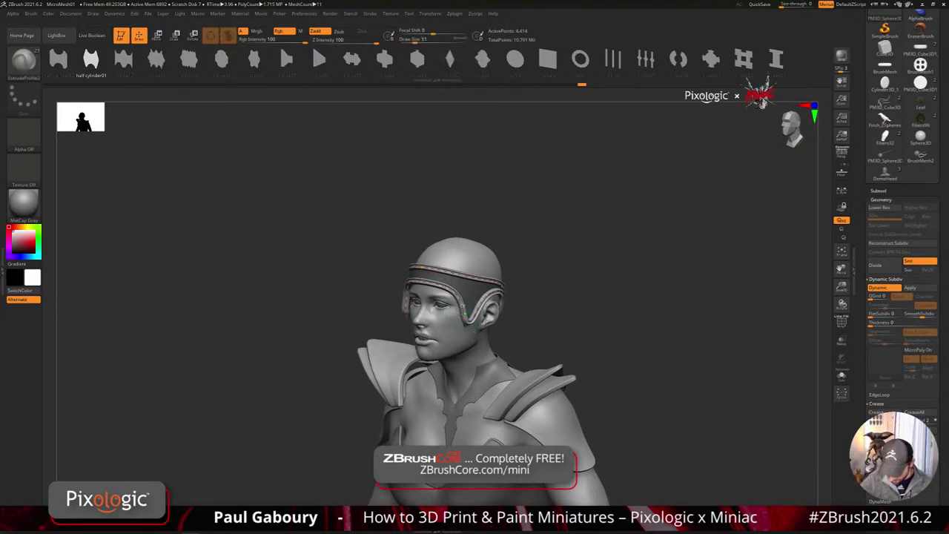
pyautogui.moveTo(537, 341)
pyautogui.mouseDown()
pyautogui.moveTo(568, 324)
pyautogui.moveTo(651, 346)
pyautogui.moveTo(613, 339)
pyautogui.mouseUp()
# - Replace the border trim with the scribe05 profile extruded along the framed curves, and clear the mask on the headpiece
pyautogui.press('ctrl')
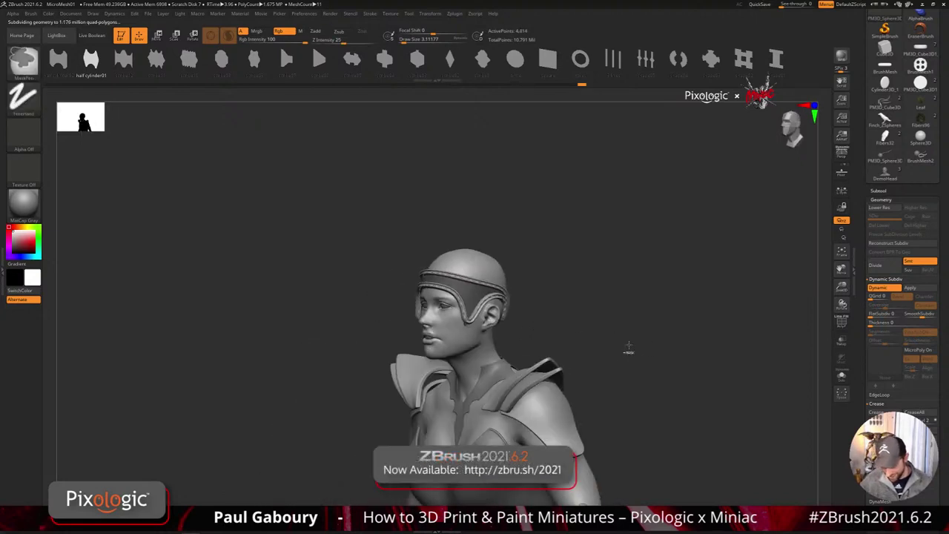
pyautogui.click(351, 59)
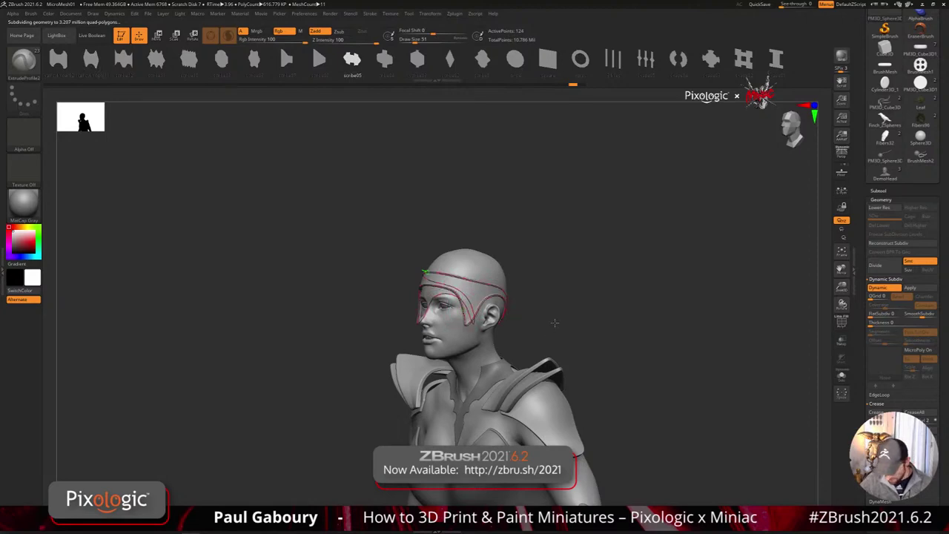
pyautogui.keyDown('alt'); pyautogui.moveTo(554, 322); pyautogui.dragTo(631, 386); pyautogui.keyUp('alt')
pyautogui.moveTo(662, 353); pyautogui.dragTo(639, 335, button='right')
pyautogui.moveTo(639, 335); pyautogui.dragTo(653, 329, button='right')
pyautogui.moveTo(652, 328)
pyautogui.mouseDown()
pyautogui.moveTo(620, 333)
pyautogui.moveTo(641, 320)
pyautogui.moveTo(636, 337)
pyautogui.mouseUp()
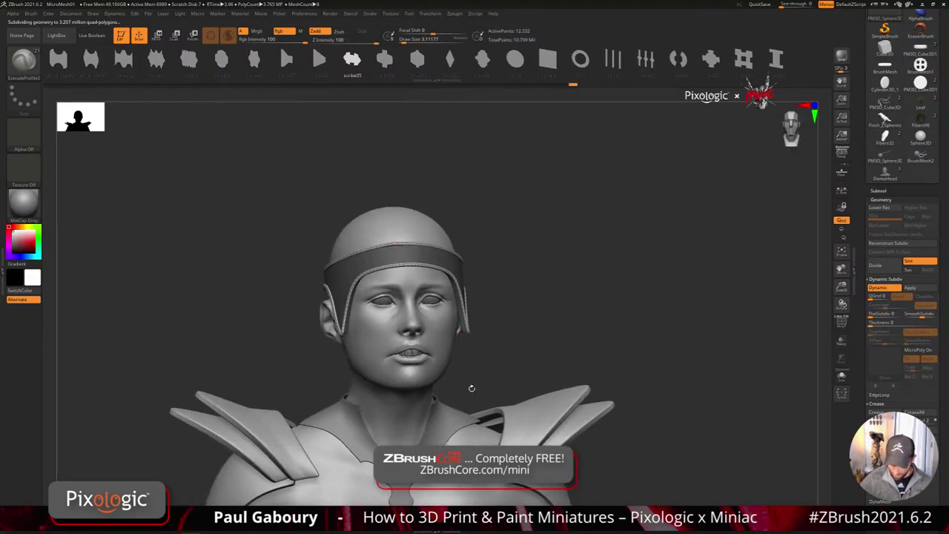
pyautogui.keyDown('alt'); pyautogui.moveTo(561, 362); pyautogui.dragTo(593, 361, button='right'); pyautogui.keyUp('alt')
pyautogui.keyDown('ctrl'); pyautogui.moveTo(592, 361); pyautogui.dragTo(567, 330, button='right'); pyautogui.keyUp('ctrl')
pyautogui.keyDown('ctrl'); pyautogui.moveTo(587, 314); pyautogui.dragTo(598, 341); pyautogui.keyUp('ctrl')
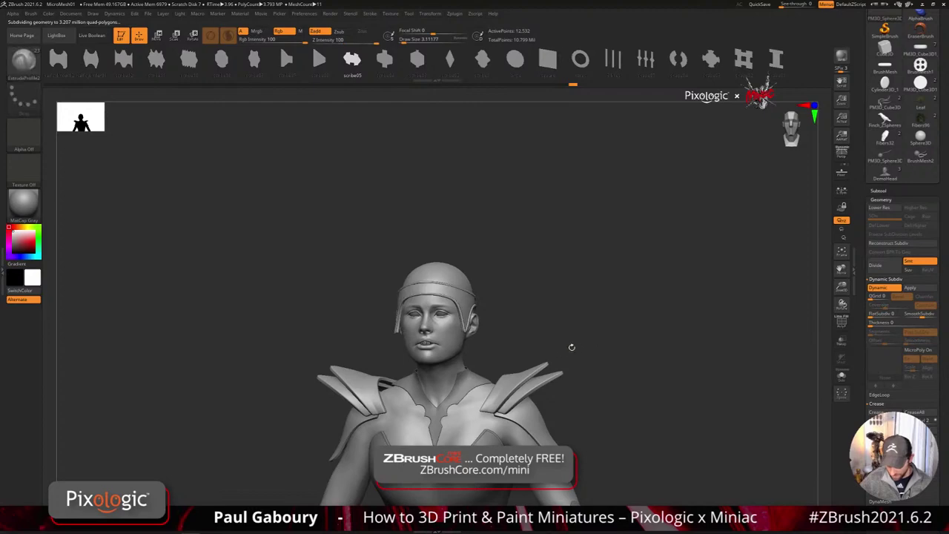
# - Show the polyframe to check the headpiece's front symmetry, and mirror and weld the headpiece with its trim
pyautogui.moveTo(572, 347); pyautogui.dragTo(611, 348, button='right')
pyautogui.moveTo(609, 348)
pyautogui.mouseDown()
pyautogui.moveTo(590, 348)
pyautogui.moveTo(598, 361)
pyautogui.moveTo(626, 352)
pyautogui.moveTo(619, 340)
pyautogui.mouseUp()
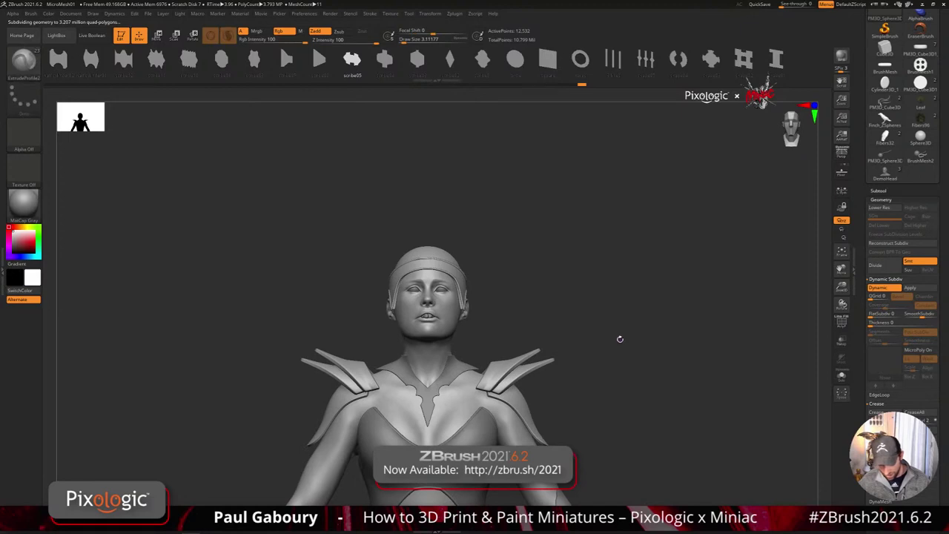
pyautogui.hotkey('shift', 'f')
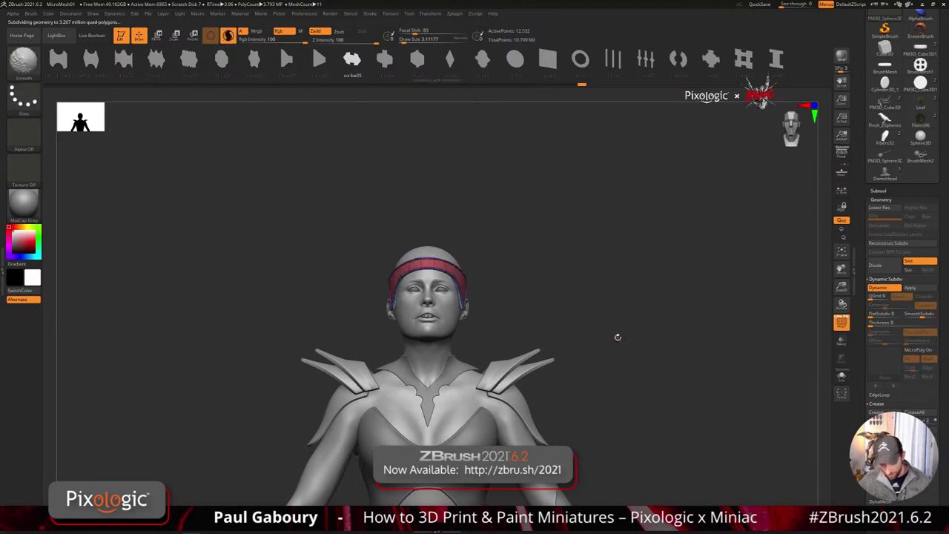
pyautogui.moveTo(489, 311)
pyautogui.keyDown('ctrl'); pyautogui.mouseDown(button='right')
pyautogui.moveTo(511, 333)
pyautogui.moveTo(568, 343)
pyautogui.mouseUp(button='right'); pyautogui.keyUp('ctrl')
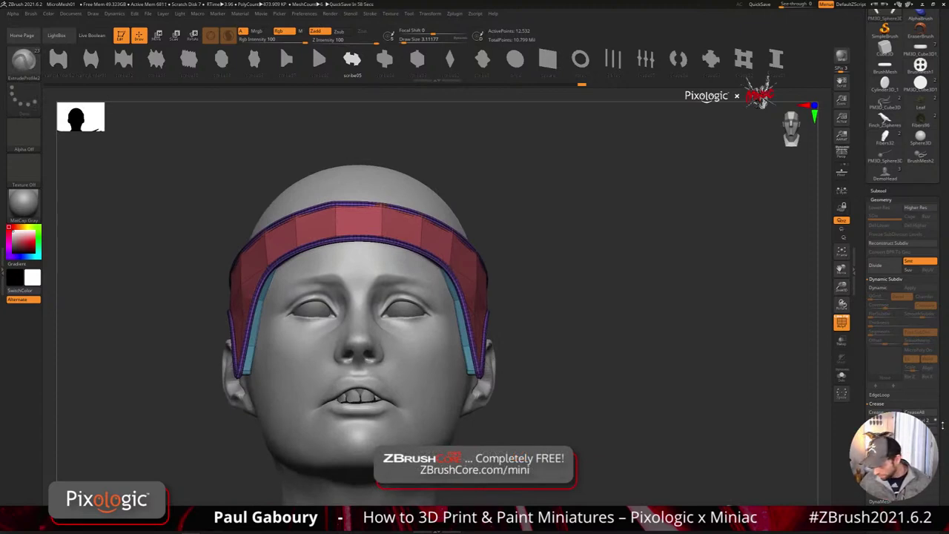
pyautogui.scroll(-5, 943, 425)
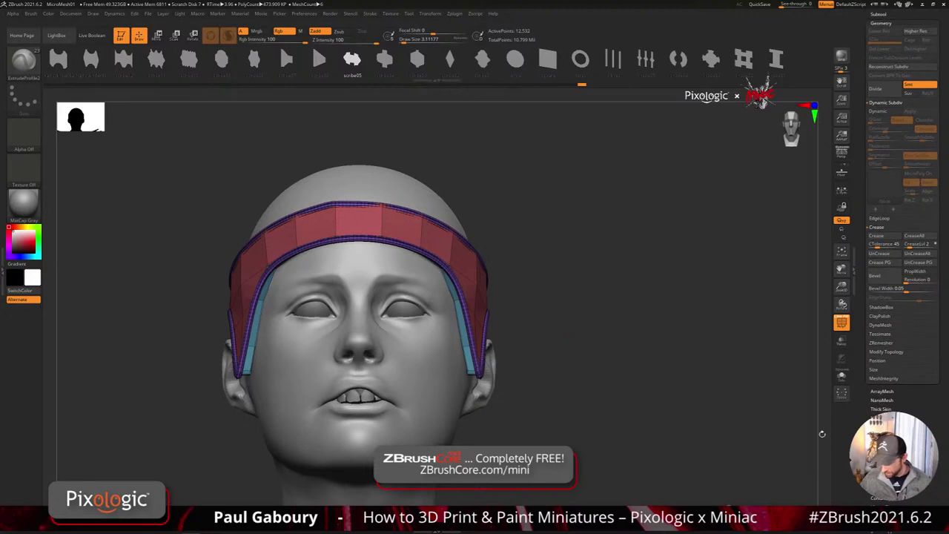
pyautogui.click(884, 462)
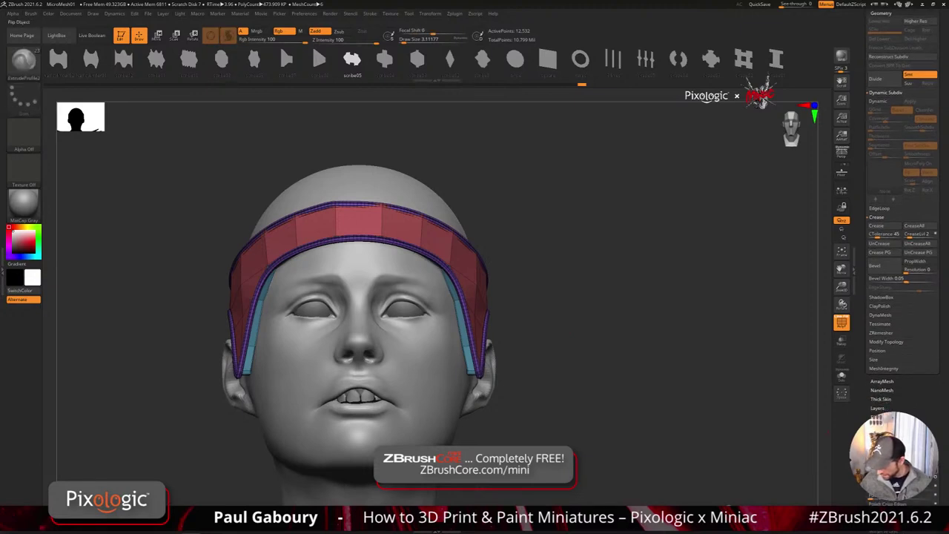
pyautogui.click(887, 342)
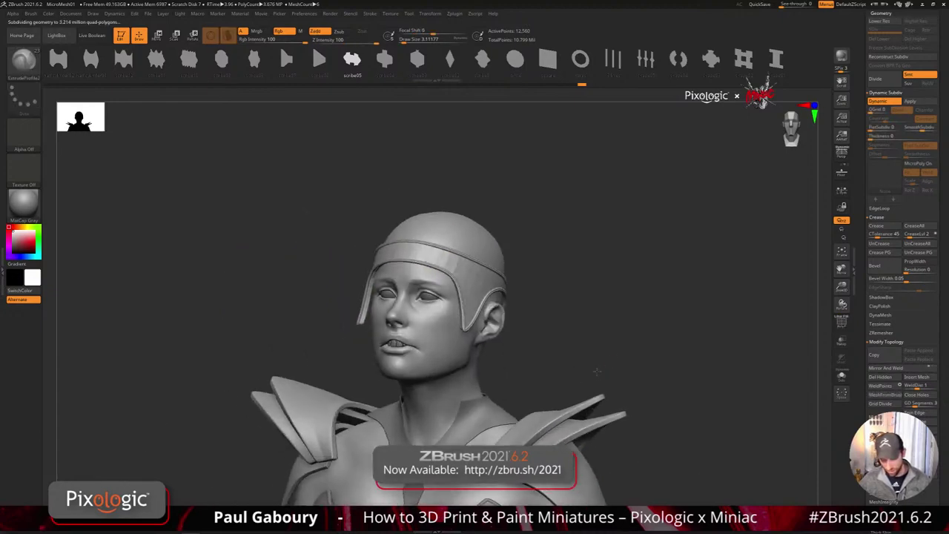
# - Choose the ExtrudeProfile brush with the hair06 profile and set Draw Size to 17
pyautogui.moveTo(597, 371); pyautogui.dragTo(689, 362)
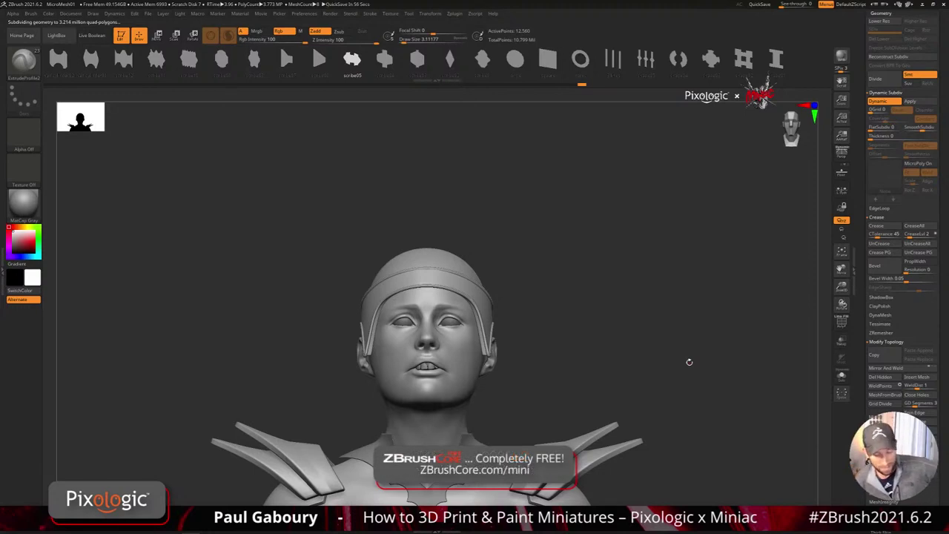
pyautogui.moveTo(547, 297)
pyautogui.mouseDown()
pyautogui.moveTo(557, 330)
pyautogui.moveTo(559, 304)
pyautogui.mouseUp()
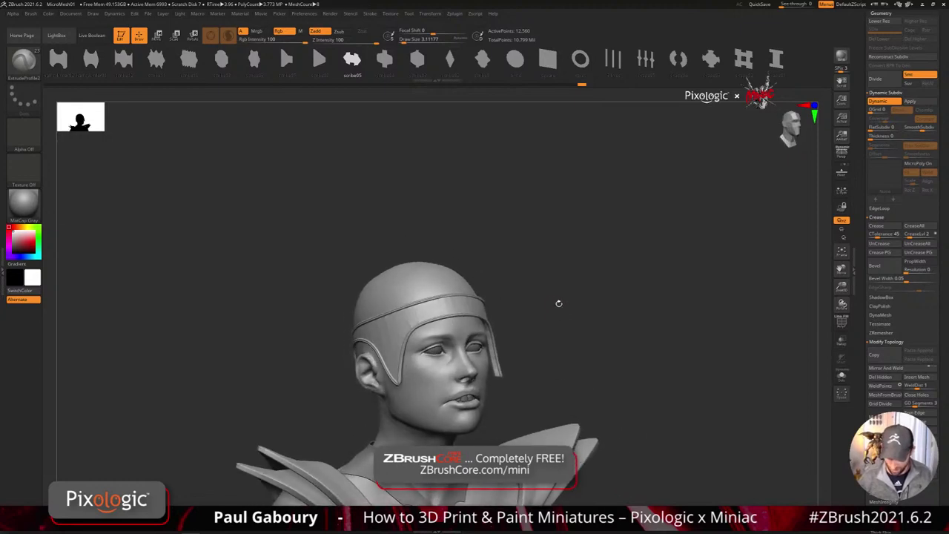
pyautogui.press('b')
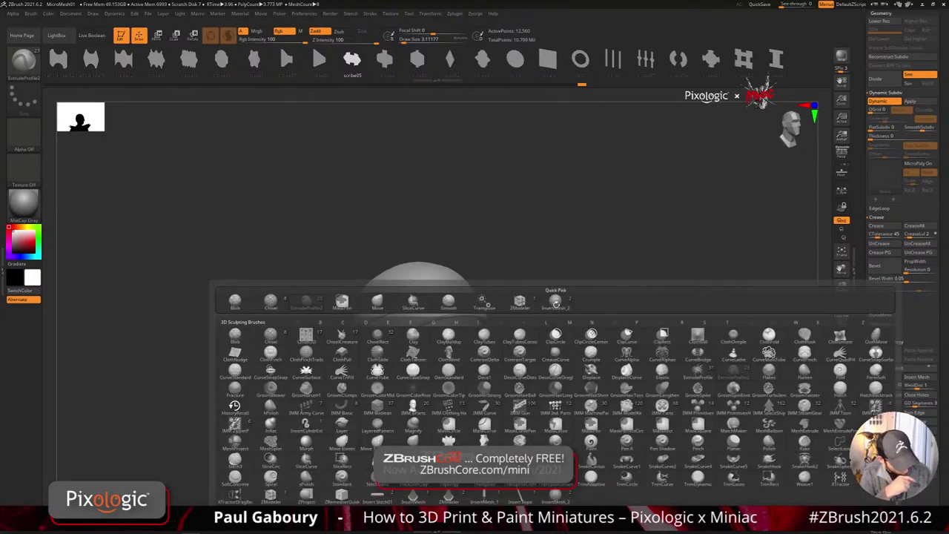
pyautogui.press('e')
pyautogui.click(698, 373)
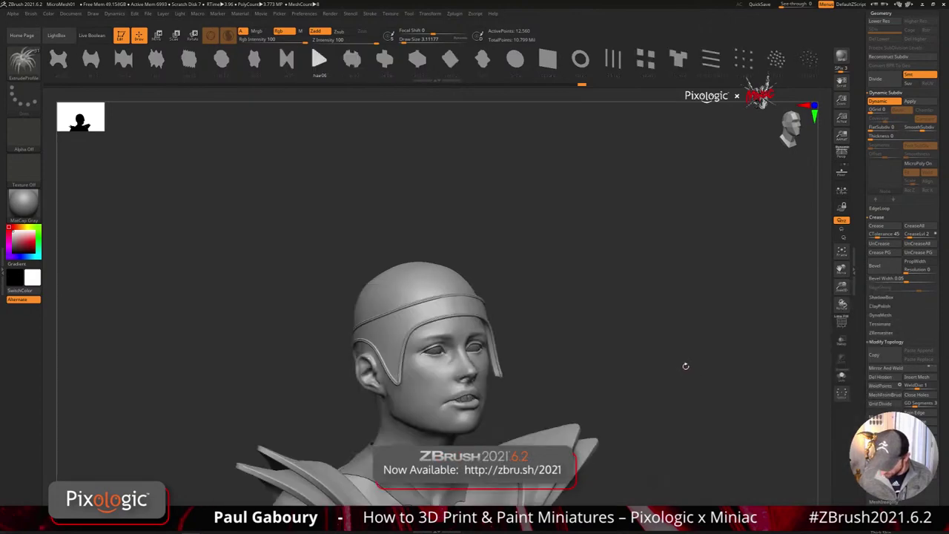
pyautogui.press('s')
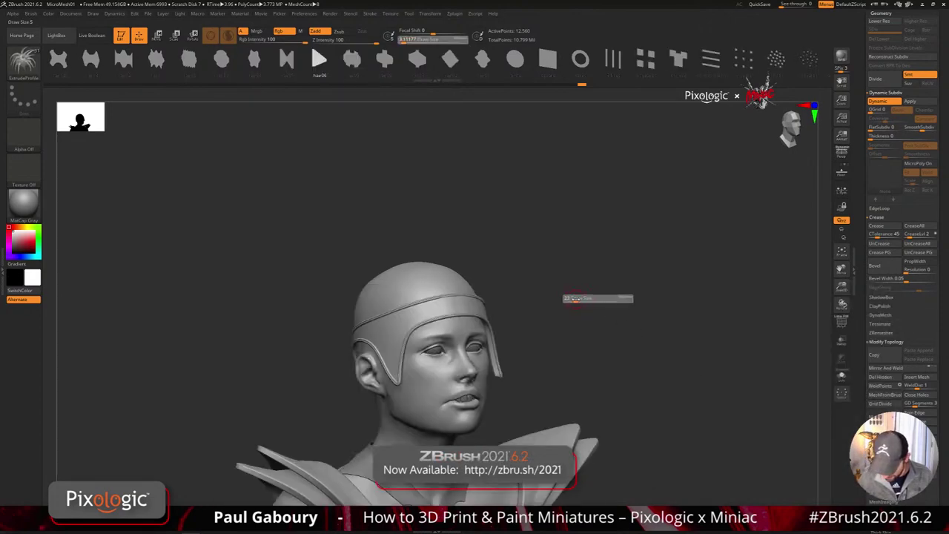
pyautogui.moveTo(573, 298); pyautogui.dragTo(599, 324)
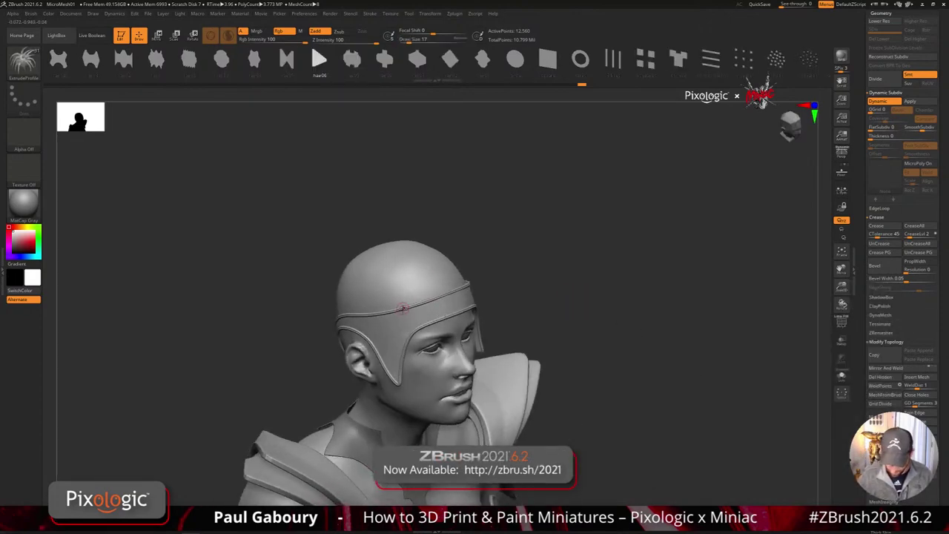
# - Try drawing a curved, tapering hair06 strand rising from the headpiece's upper edge beyond the top of the head
pyautogui.moveTo(389, 265); pyautogui.dragTo(410, 207)
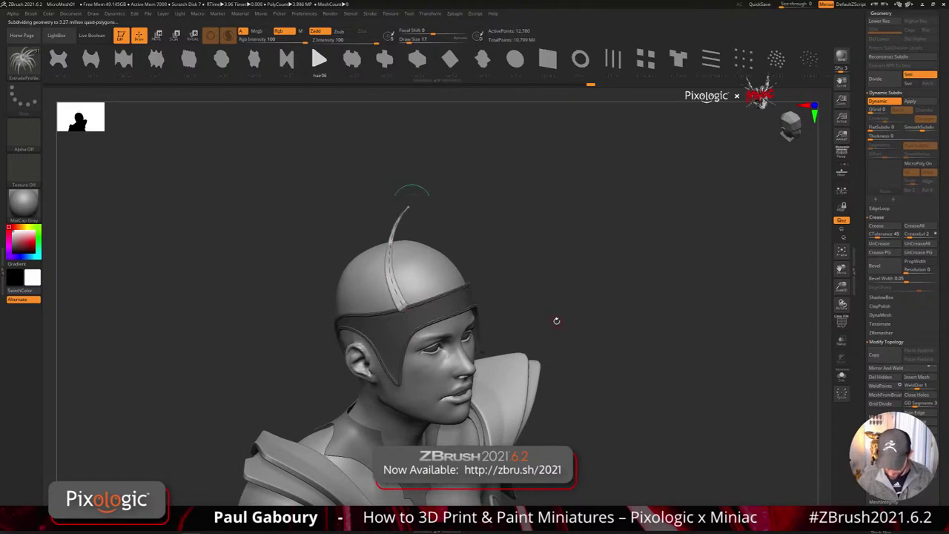
pyautogui.moveTo(558, 321)
pyautogui.mouseDown()
pyautogui.moveTo(534, 314)
pyautogui.moveTo(552, 310)
pyautogui.moveTo(568, 283)
pyautogui.mouseUp()
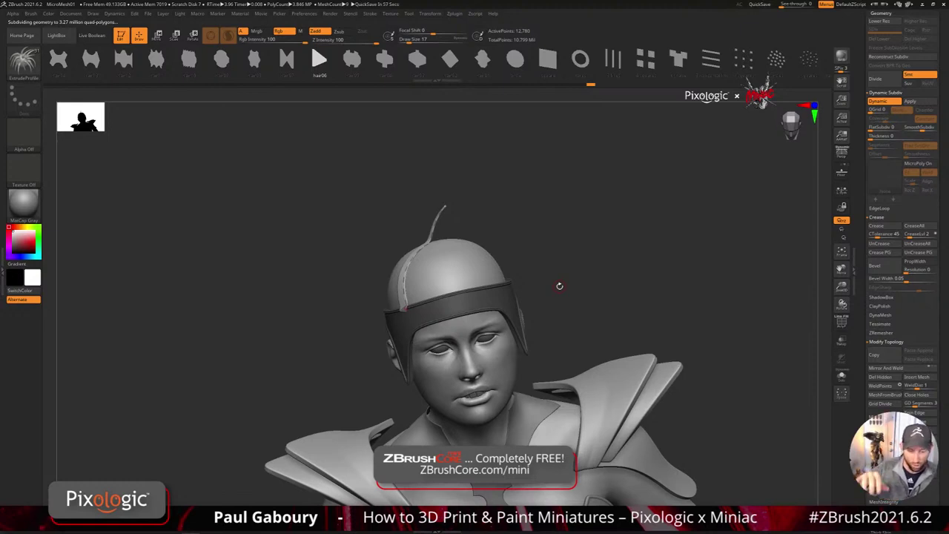
pyautogui.moveTo(616, 284)
pyautogui.mouseDown()
pyautogui.moveTo(648, 272)
pyautogui.moveTo(397, 305)
pyautogui.mouseUp()
pyautogui.moveTo(385, 239); pyautogui.dragTo(406, 198)
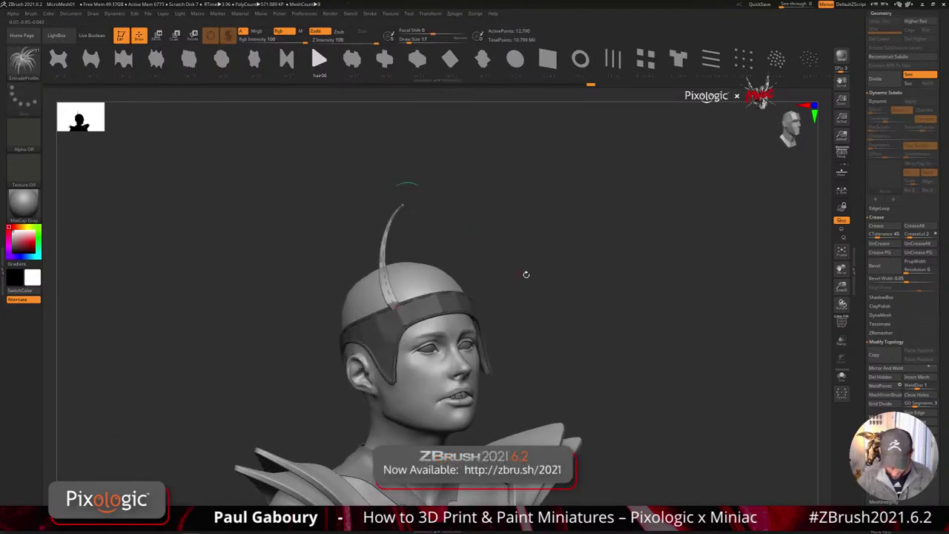
pyautogui.moveTo(526, 274); pyautogui.dragTo(437, 276)
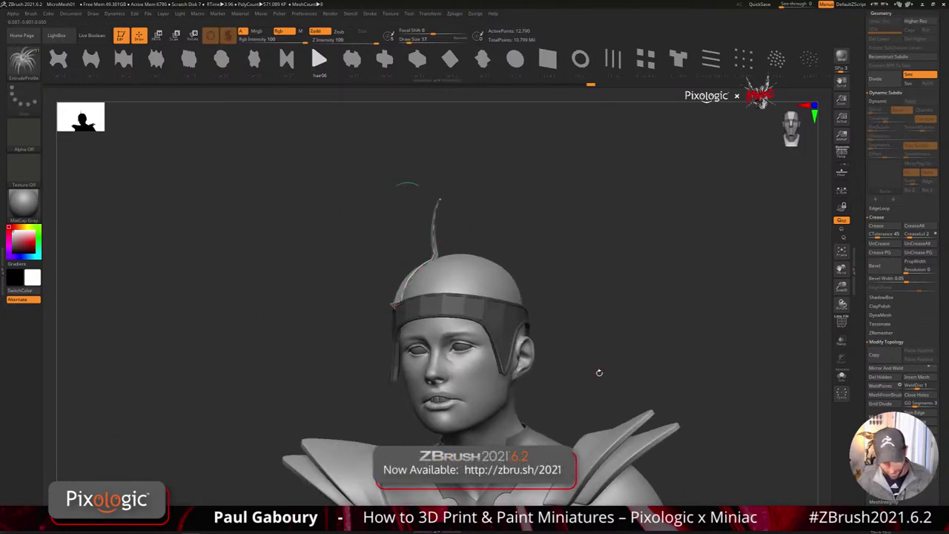
pyautogui.moveTo(595, 370); pyautogui.dragTo(591, 307)
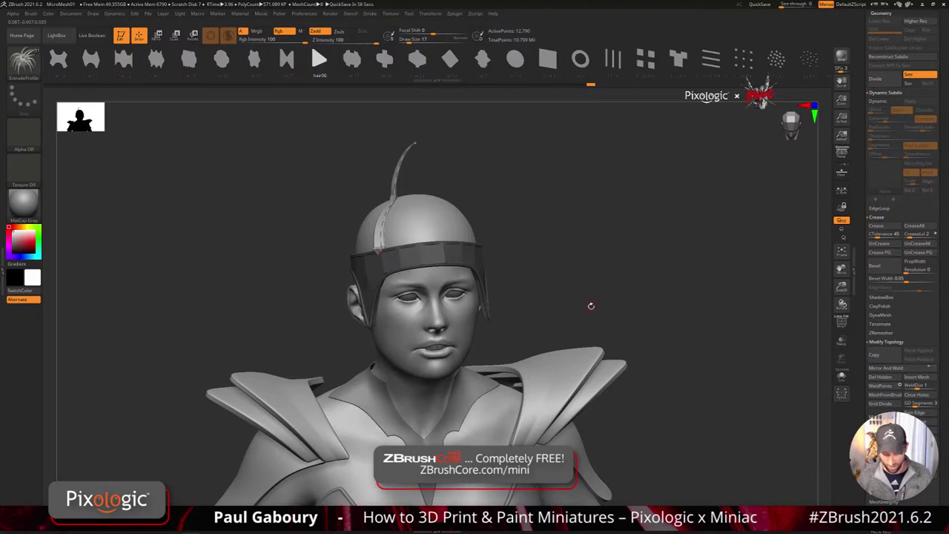
# - Undo the hair06 strand and turn the headpiece's dynamic subdivision preview back on
pyautogui.press('ctrl')
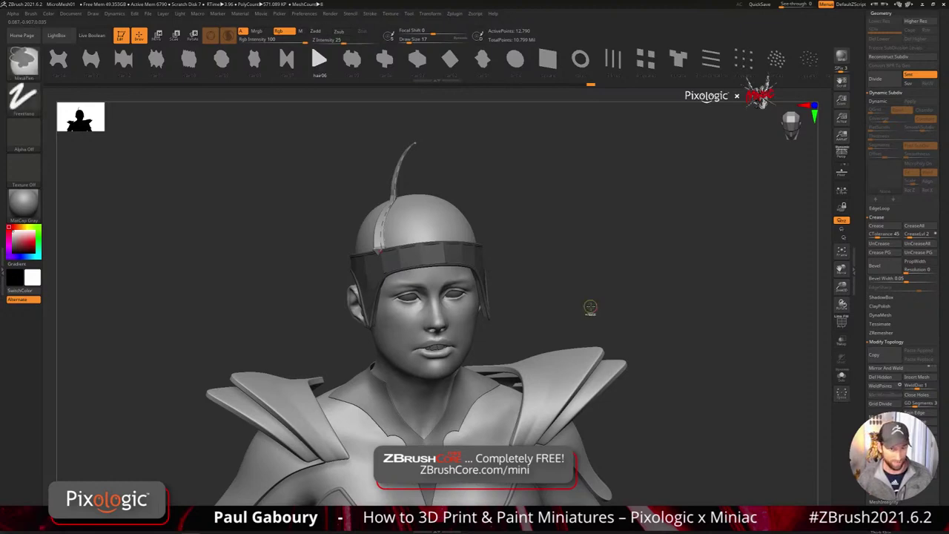
pyautogui.hotkey('ctrl', 'z')
pyautogui.press('b')
pyautogui.press('e')
pyautogui.press('p')
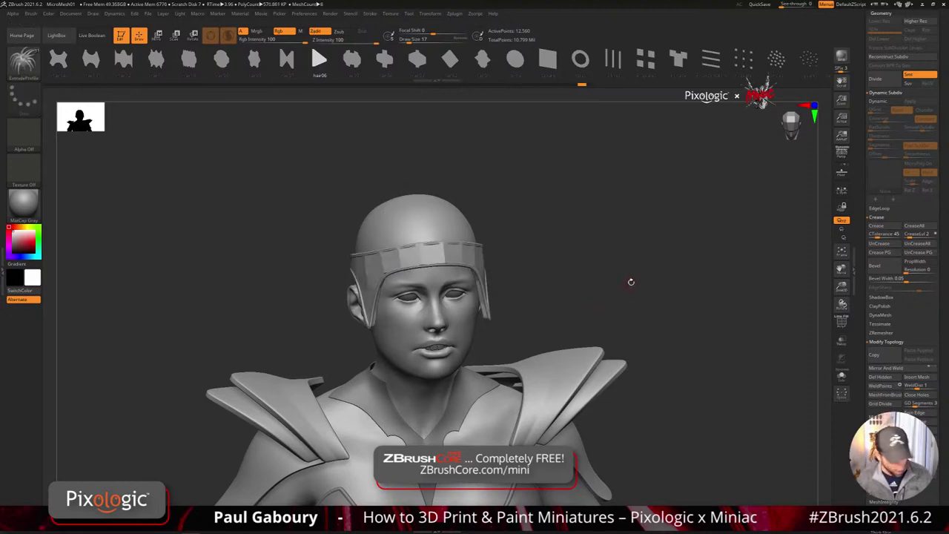
pyautogui.press('d')
pyautogui.moveTo(590, 267); pyautogui.dragTo(606, 281)
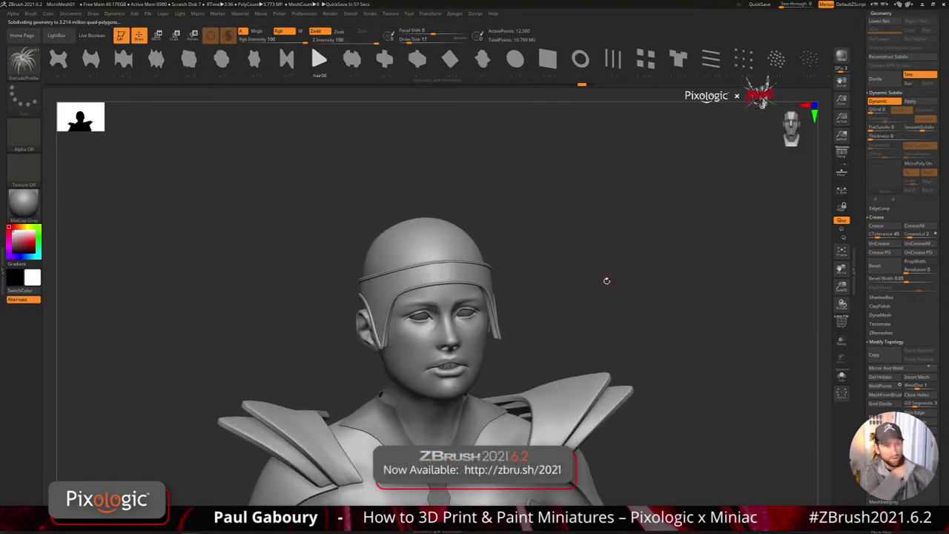
# - Duplicate the headpiece subtool in the Armor folder and make the copy the active subtool
pyautogui.moveTo(862, 270); pyautogui.dragTo(857, 355)
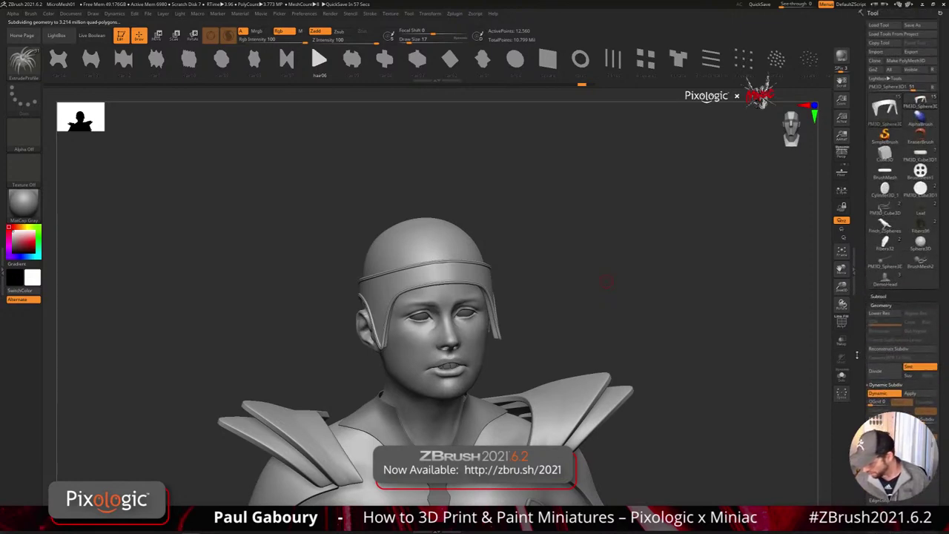
pyautogui.click(880, 297)
pyautogui.moveTo(945, 379); pyautogui.dragTo(945, 305)
pyautogui.moveTo(944, 506); pyautogui.dragTo(944, 462)
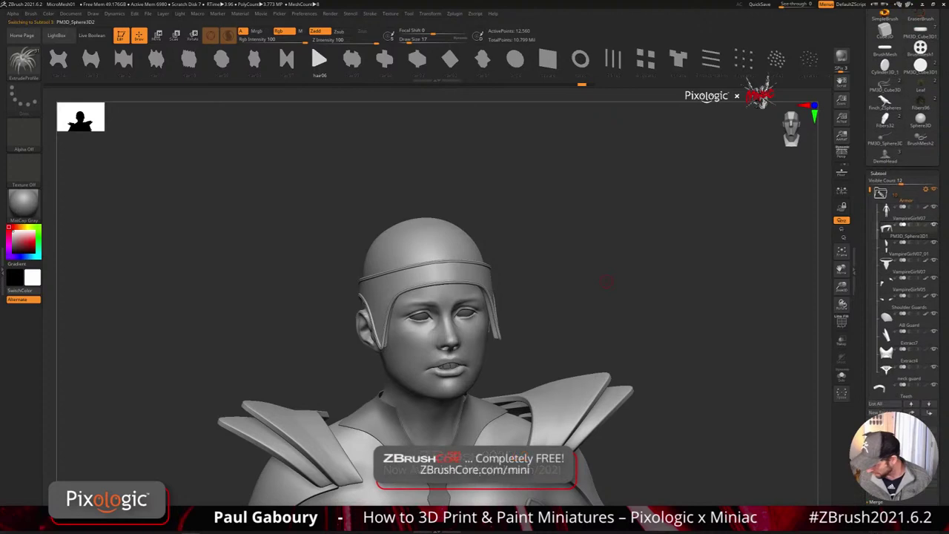
# - Centre the transform gizmo on the duplicated headpiece and snap the view to the front
pyautogui.press('w')
pyautogui.moveTo(615, 327); pyautogui.dragTo(665, 327)
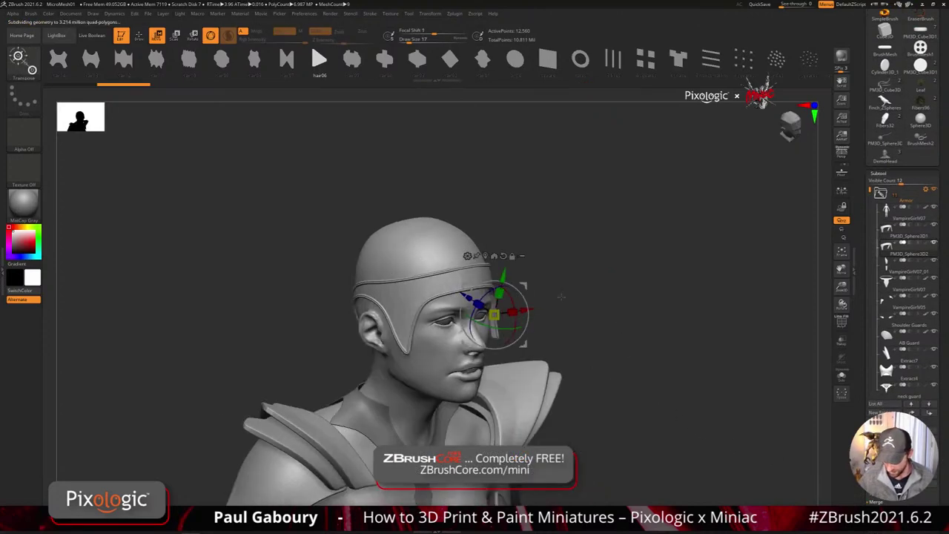
pyautogui.click(487, 256)
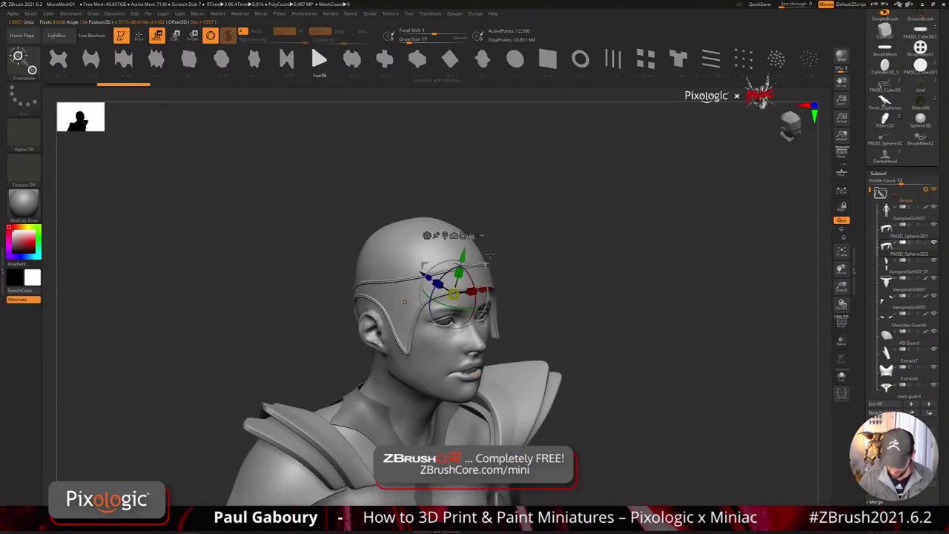
pyautogui.click(444, 235)
pyautogui.keyDown('shift'); pyautogui.moveTo(554, 292); pyautogui.dragTo(530, 266); pyautogui.keyUp('shift')
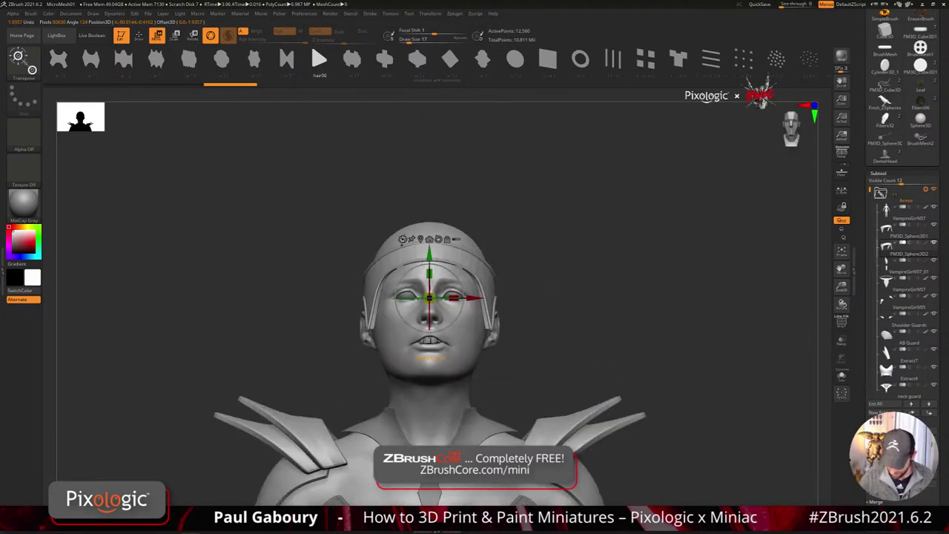
# - Replace the duplicated headpiece mesh with a PolySphere and scale it down inside the head
pyautogui.click(402, 239)
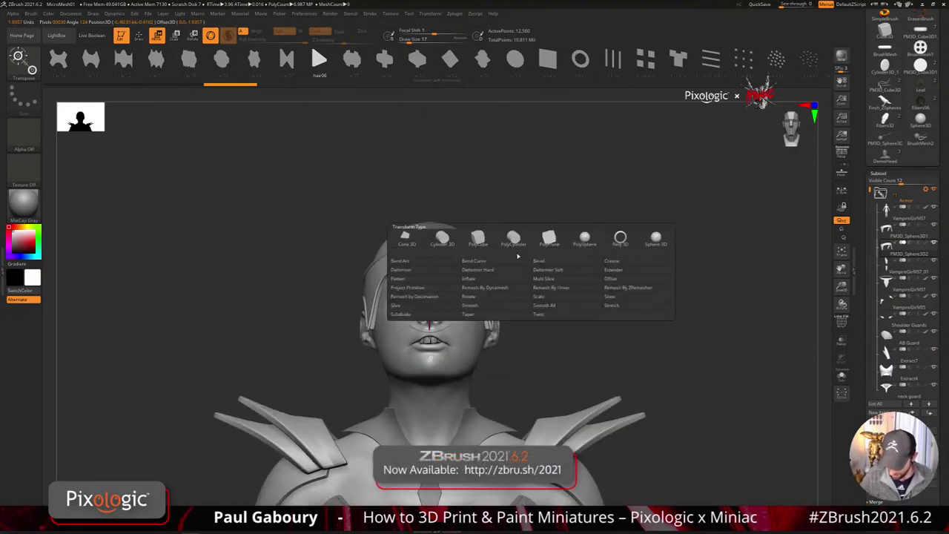
pyautogui.click(584, 238)
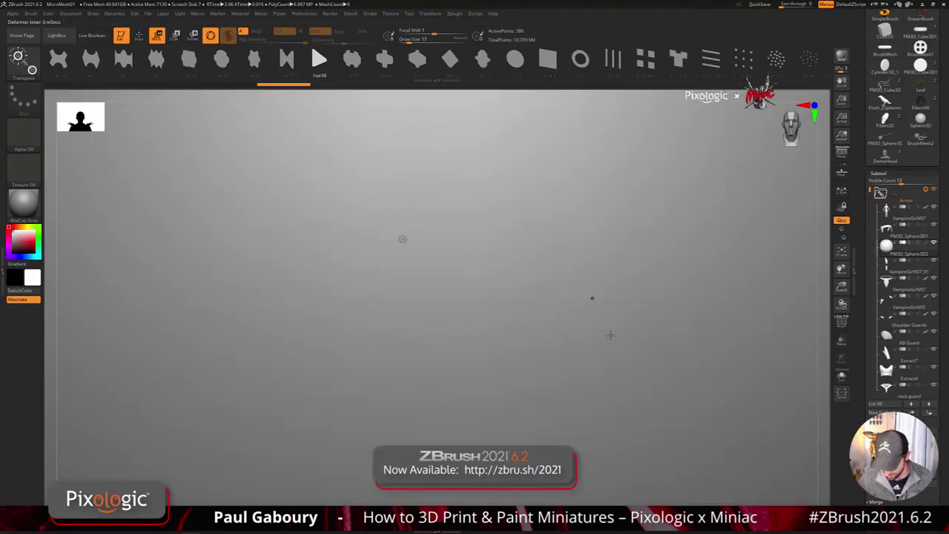
pyautogui.press('w')
pyautogui.moveTo(378, 266); pyautogui.dragTo(359, 254)
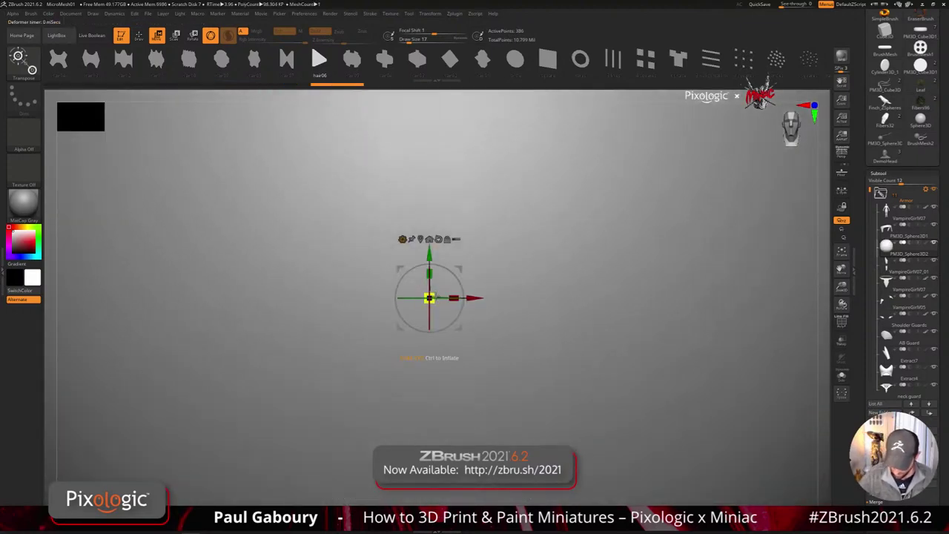
pyautogui.moveTo(429, 298); pyautogui.dragTo(143, 144)
pyautogui.moveTo(430, 299); pyautogui.dragTo(518, 286)
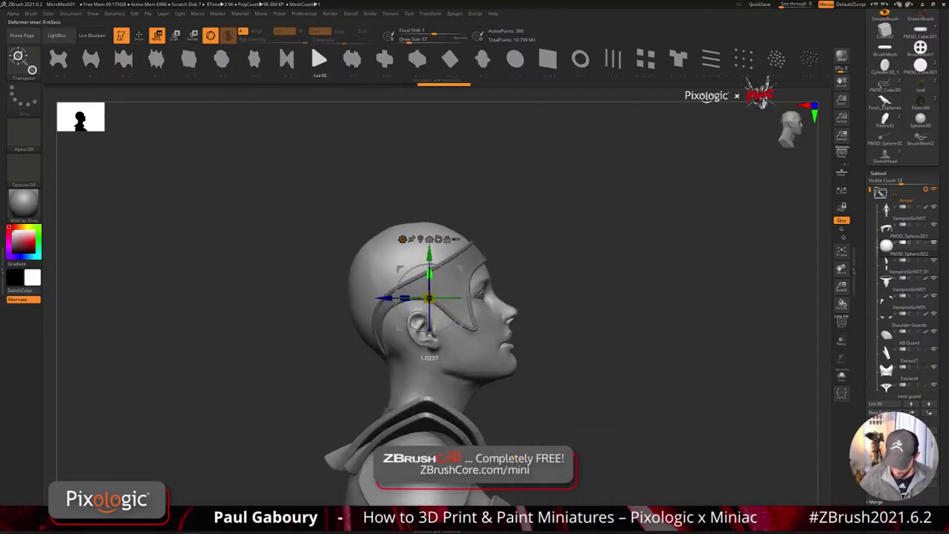
# - Stretch the sphere into a tall egg shape, tilt it backward in side view and shift it to cover the back of the skull
pyautogui.moveTo(430, 274)
pyautogui.mouseDown()
pyautogui.moveTo(428, 196)
pyautogui.moveTo(432, 264)
pyautogui.mouseUp()
pyautogui.moveTo(429, 298); pyautogui.dragTo(451, 307)
pyautogui.moveTo(603, 321)
pyautogui.mouseDown()
pyautogui.moveTo(553, 310)
pyautogui.moveTo(598, 331)
pyautogui.mouseUp()
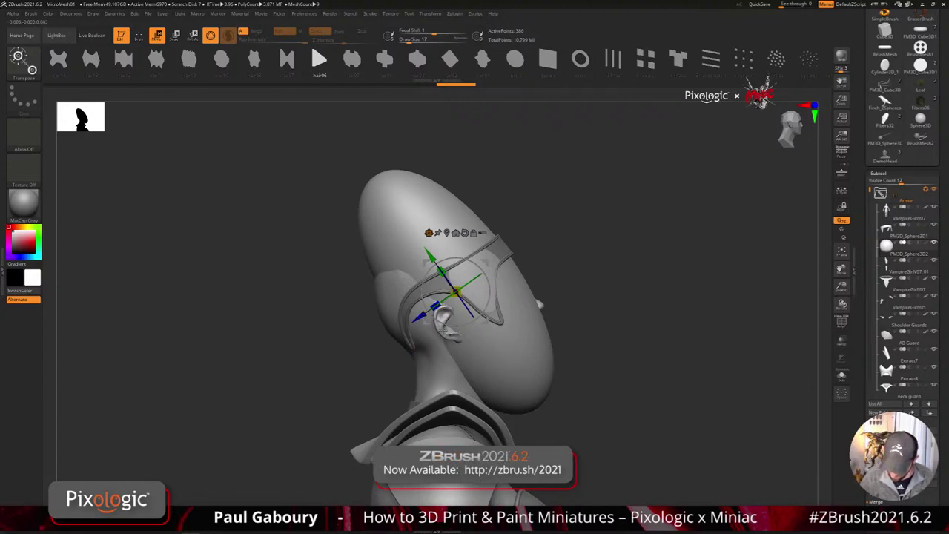
pyautogui.moveTo(436, 305); pyautogui.dragTo(413, 321)
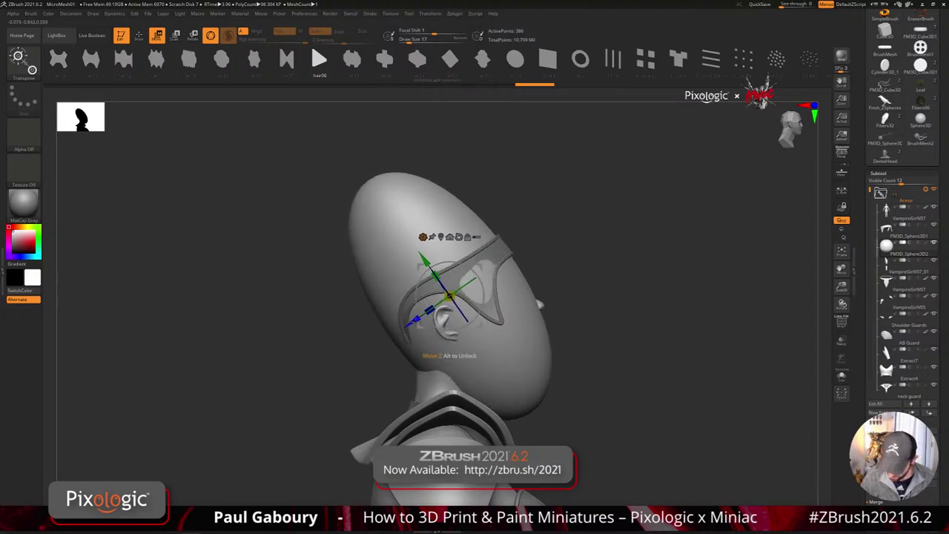
pyautogui.moveTo(610, 314); pyautogui.dragTo(547, 310)
pyautogui.moveTo(476, 297); pyautogui.dragTo(472, 296)
pyautogui.moveTo(571, 287); pyautogui.dragTo(618, 302)
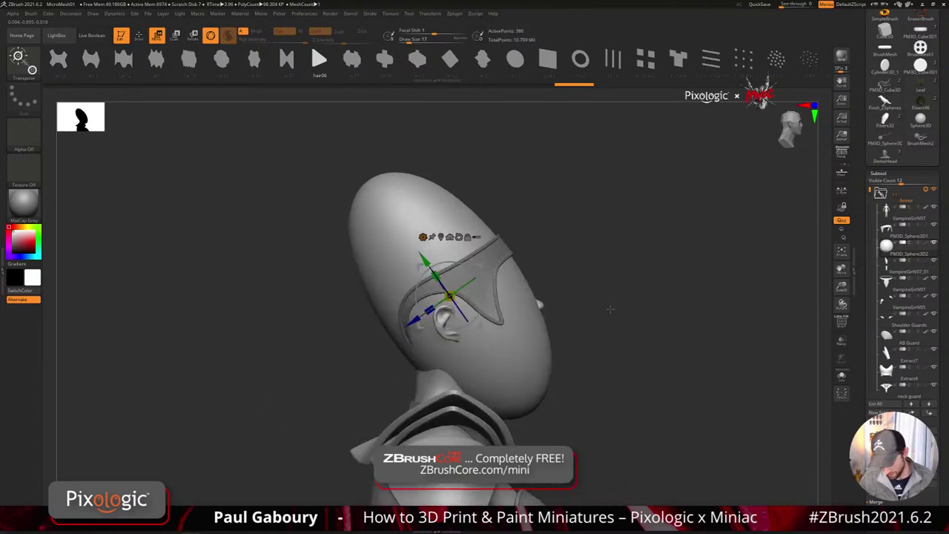
# - Apply the Flatten deformer to the egg shape and cut away its lower front along the headpiece, exposing the face
pyautogui.press('q')
pyautogui.press('w')
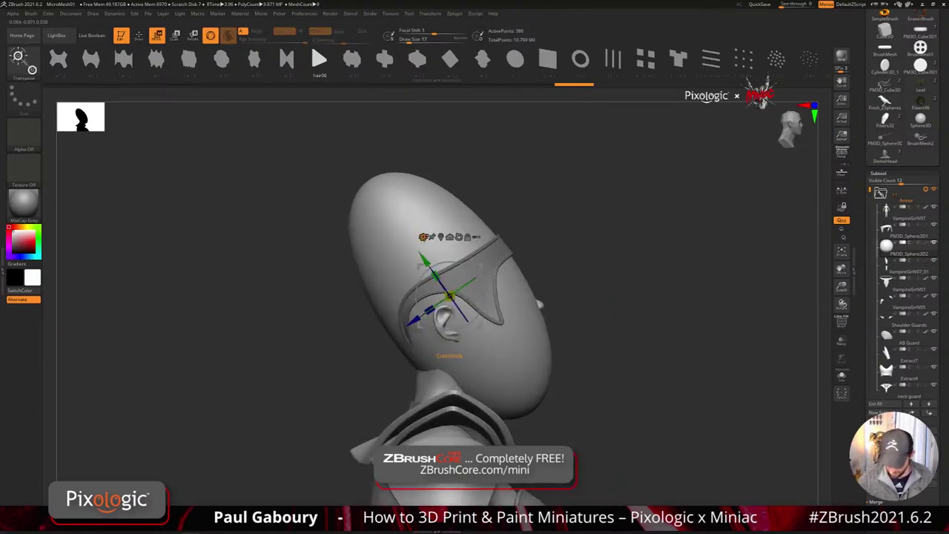
pyautogui.click(423, 237)
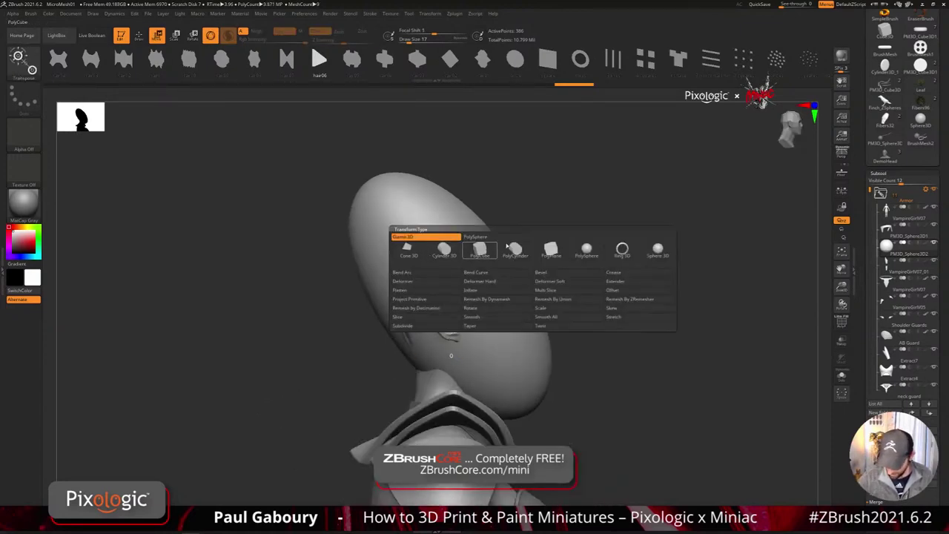
pyautogui.click(551, 327)
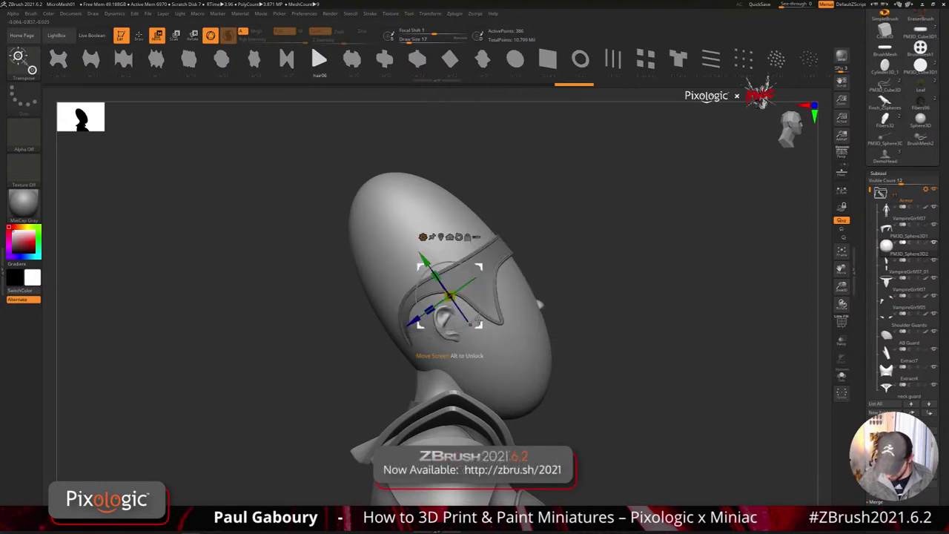
pyautogui.click(423, 237)
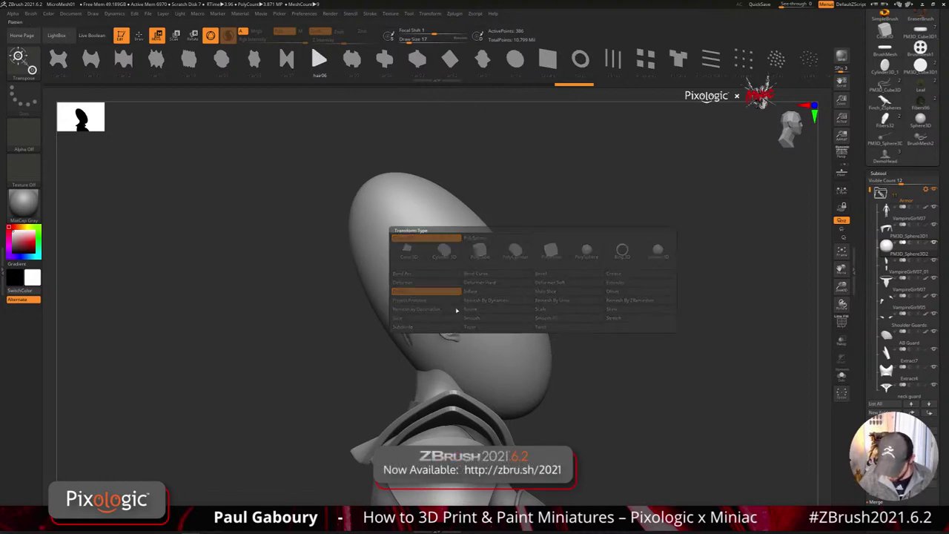
pyautogui.click(402, 283)
pyautogui.moveTo(517, 386)
pyautogui.mouseDown()
pyautogui.moveTo(454, 295)
pyautogui.moveTo(454, 273)
pyautogui.moveTo(434, 272)
pyautogui.mouseUp()
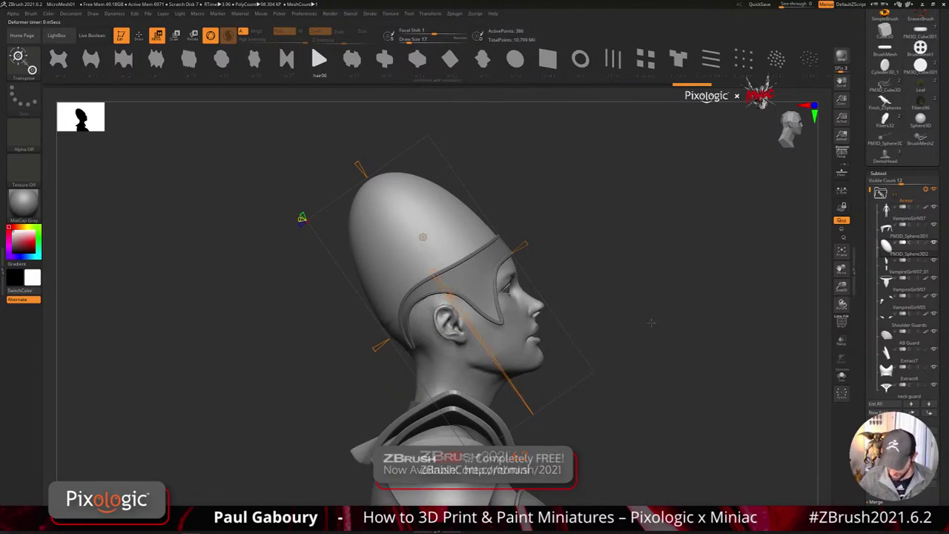
# - Adjust the Flatten deformer from behind the head and return to brush drawing in front view
pyautogui.moveTo(650, 322)
pyautogui.mouseDown()
pyautogui.moveTo(619, 339)
pyautogui.moveTo(651, 331)
pyautogui.moveTo(647, 316)
pyautogui.mouseUp()
pyautogui.keyDown('ctrl'); pyautogui.moveTo(616, 340); pyautogui.dragTo(598, 339, button='right'); pyautogui.keyUp('ctrl')
pyautogui.moveTo(597, 339); pyautogui.dragTo(649, 344, button='right')
pyautogui.moveTo(552, 283); pyautogui.dragTo(556, 283)
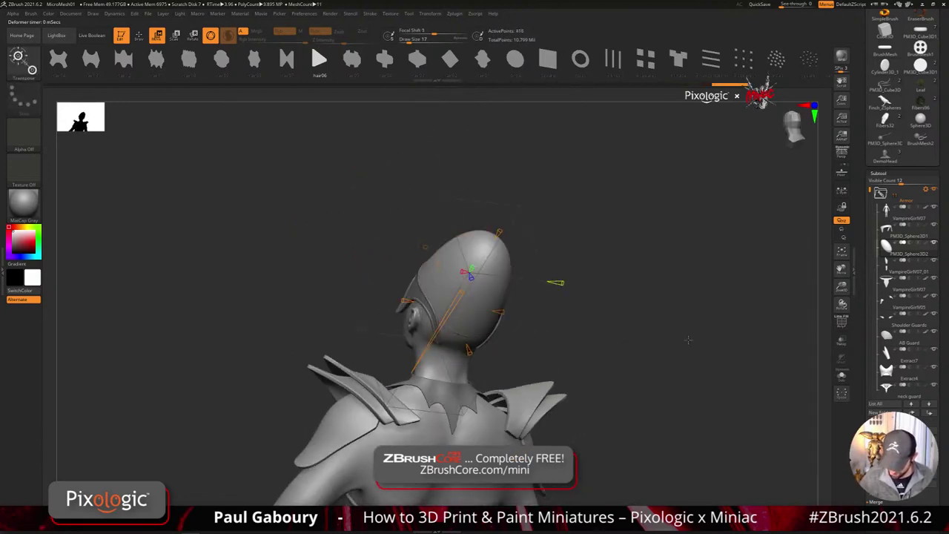
pyautogui.moveTo(657, 326); pyautogui.dragTo(629, 335, button='right')
pyautogui.press('q')
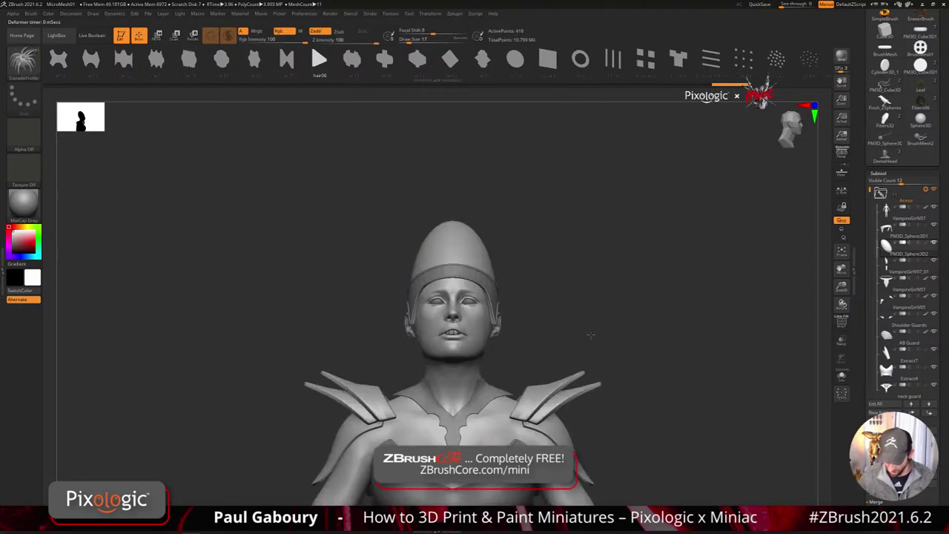
pyautogui.keyDown('shift'); pyautogui.moveTo(620, 331); pyautogui.dragTo(593, 311); pyautogui.keyUp('shift')
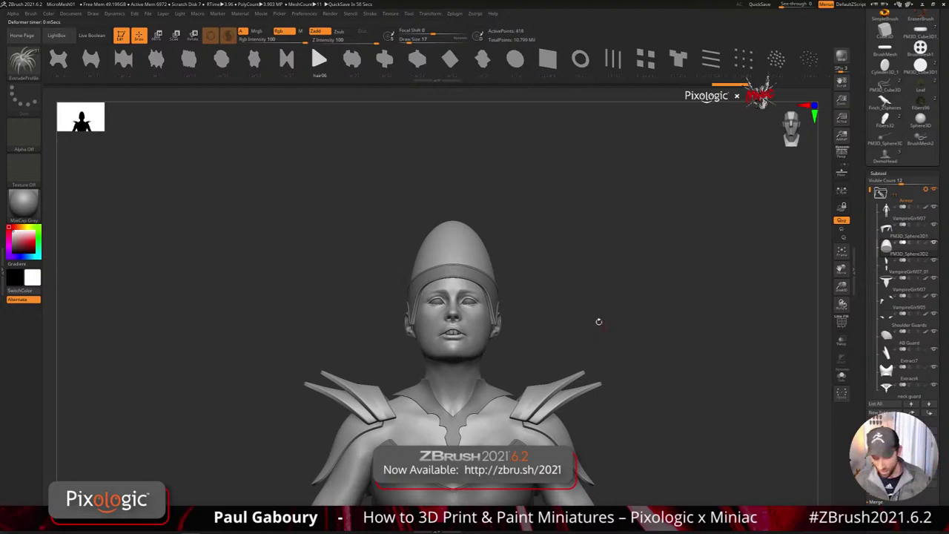
# - Try drawing a curved, tapering hair06 strand up the egg-shaped cap from the headpiece's upper edge
pyautogui.moveTo(560, 288)
pyautogui.mouseDown(button='right')
pyautogui.moveTo(561, 331)
pyautogui.moveTo(571, 335)
pyautogui.mouseUp(button='right')
pyautogui.keyDown('ctrl'); pyautogui.moveTo(571, 335); pyautogui.dragTo(573, 363, button='right'); pyautogui.keyUp('ctrl')
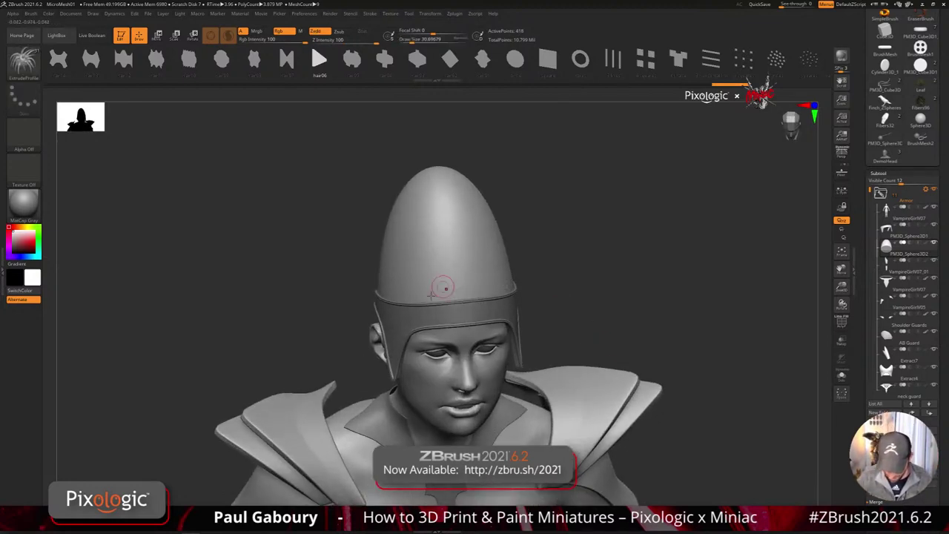
pyautogui.moveTo(418, 226); pyautogui.dragTo(419, 208)
pyautogui.moveTo(562, 307); pyautogui.dragTo(613, 291)
pyautogui.press(']')
pyautogui.press(']')
pyautogui.moveTo(410, 240); pyautogui.dragTo(473, 324)
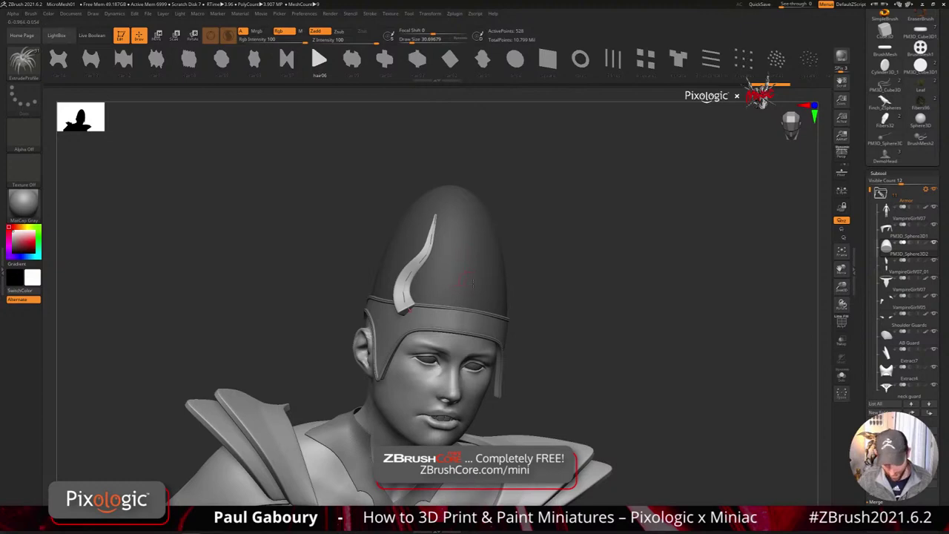
pyautogui.hotkey('ctrl', 'z')
# - Scale the egg-shaped cap down uniformly by a factor of about 0.94 so it sits inside the headpiece band
pyautogui.moveTo(562, 324)
pyautogui.mouseDown()
pyautogui.moveTo(562, 344)
pyautogui.moveTo(561, 323)
pyautogui.mouseUp()
pyautogui.press('w')
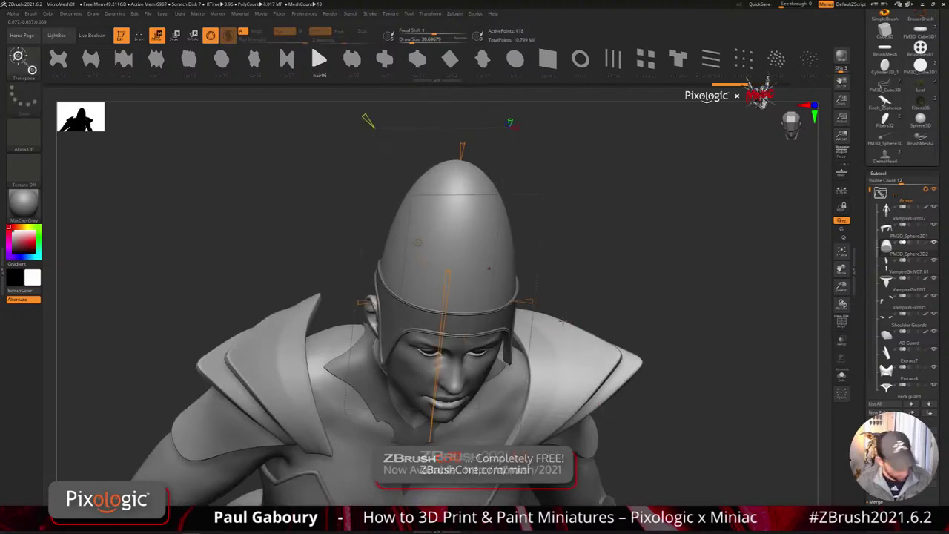
pyautogui.press('y')
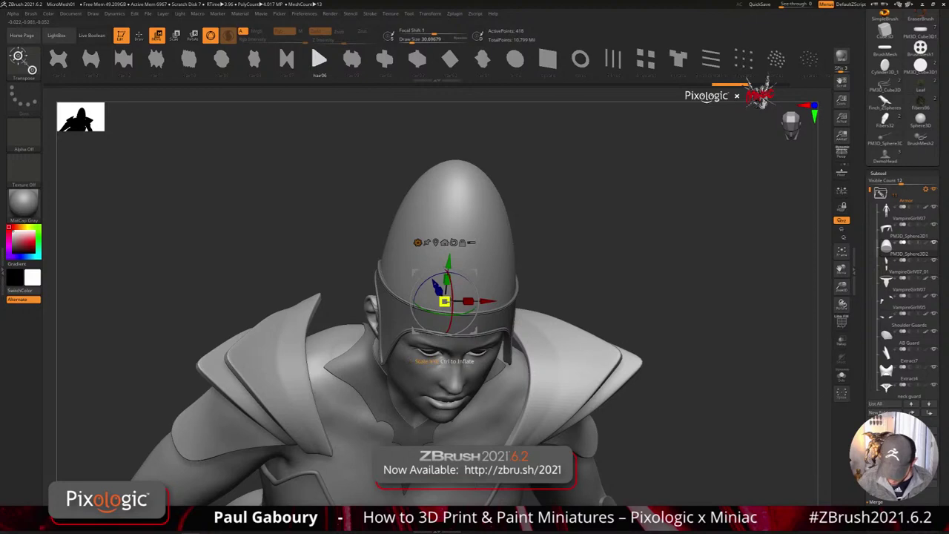
pyautogui.moveTo(445, 301); pyautogui.dragTo(445, 302)
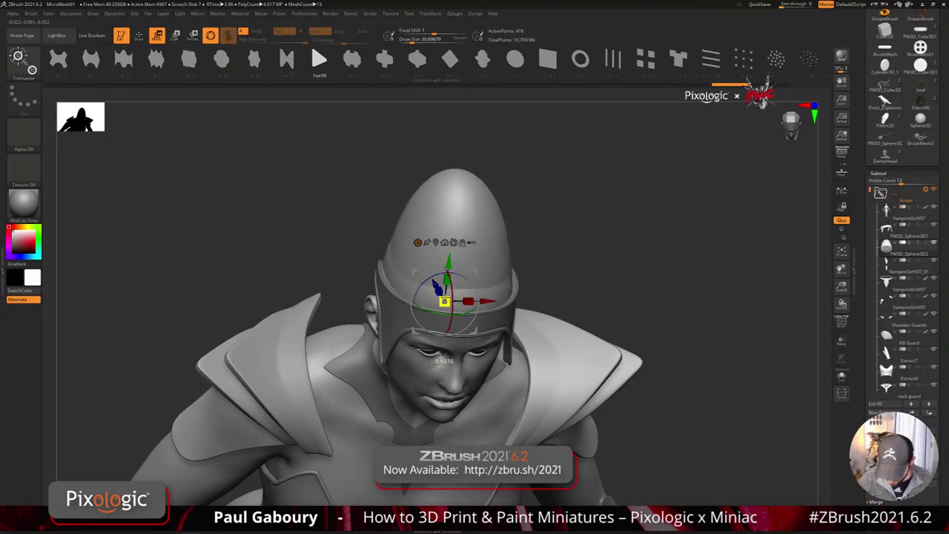
pyautogui.press('q')
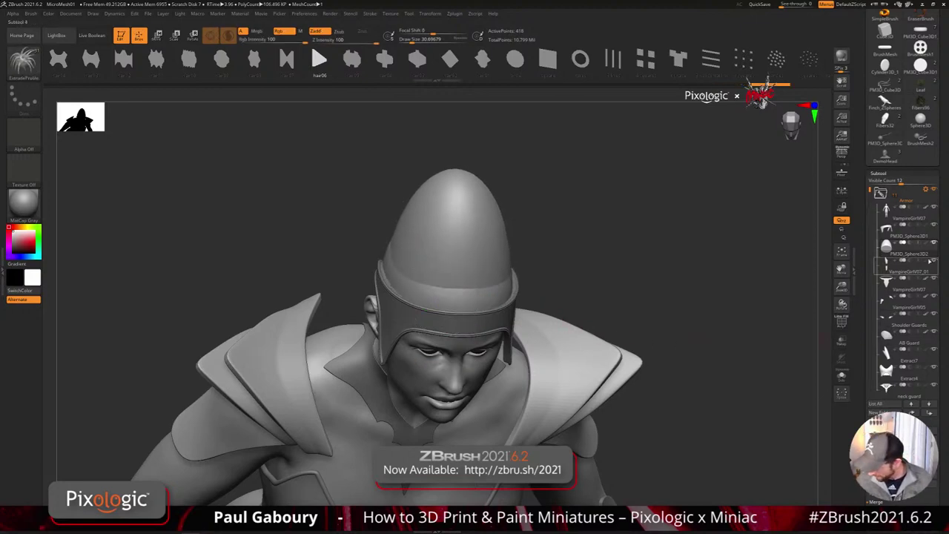
# - Hide the vampire body subtool so only the armor pieces, headpiece and cap remain in view
pyautogui.click(935, 208)
pyautogui.moveTo(642, 325); pyautogui.dragTo(648, 309)
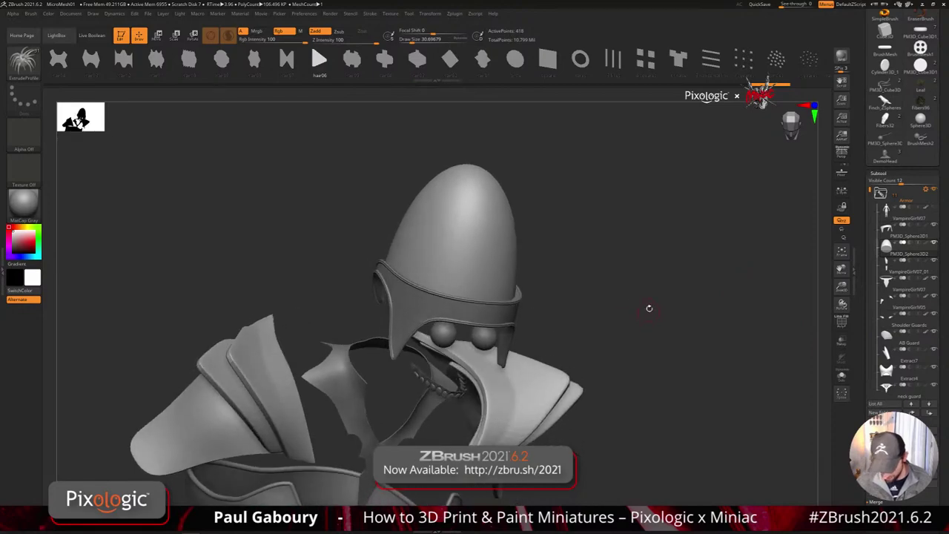
# - Try to extrude a wavy strip from the helmet band up the front of the dome, and undo it
pyautogui.moveTo(421, 302); pyautogui.dragTo(453, 187)
pyautogui.moveTo(619, 310)
pyautogui.mouseDown()
pyautogui.moveTo(584, 305)
pyautogui.moveTo(665, 297)
pyautogui.moveTo(638, 283)
pyautogui.mouseUp()
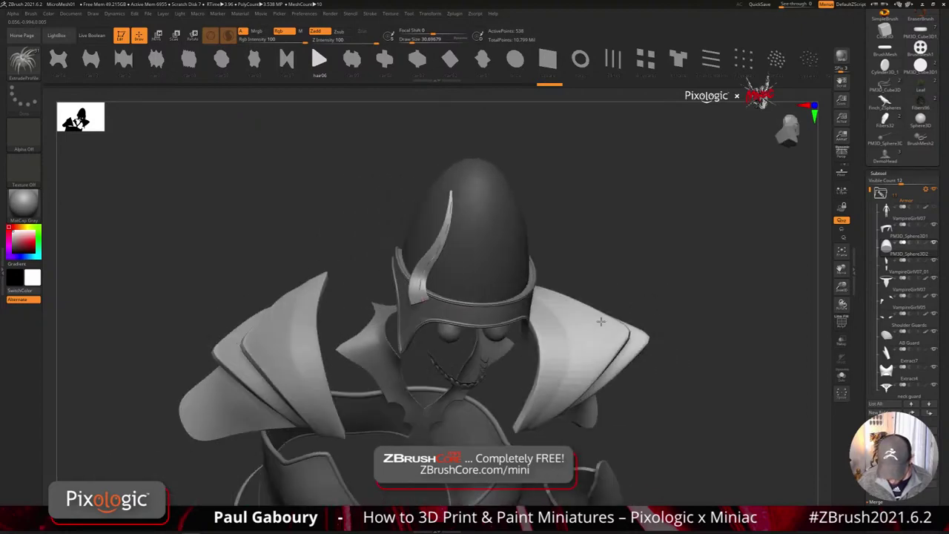
pyautogui.press('ctrl')
pyautogui.hotkey('ctrl', 'z')
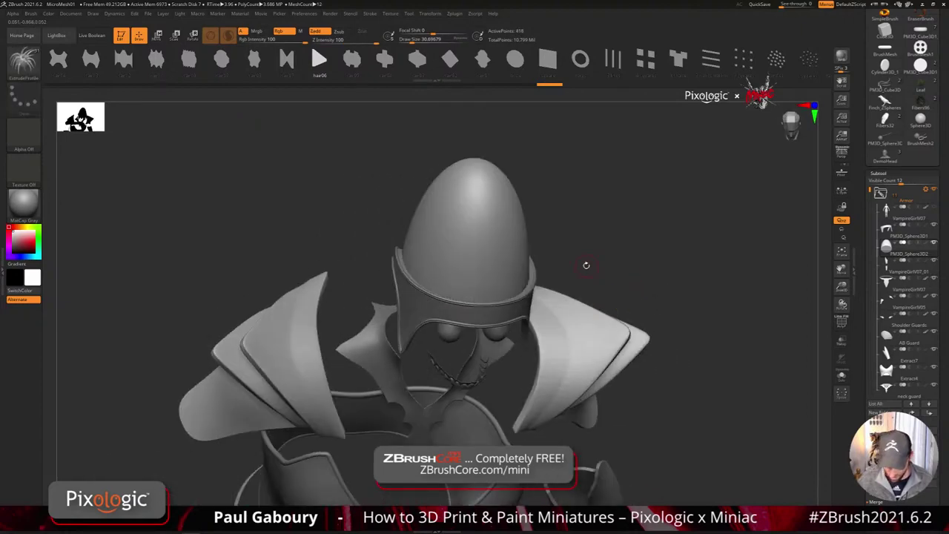
# - Scale the egg-shaped dome inside the helmet band down to about 0.92
pyautogui.press('w')
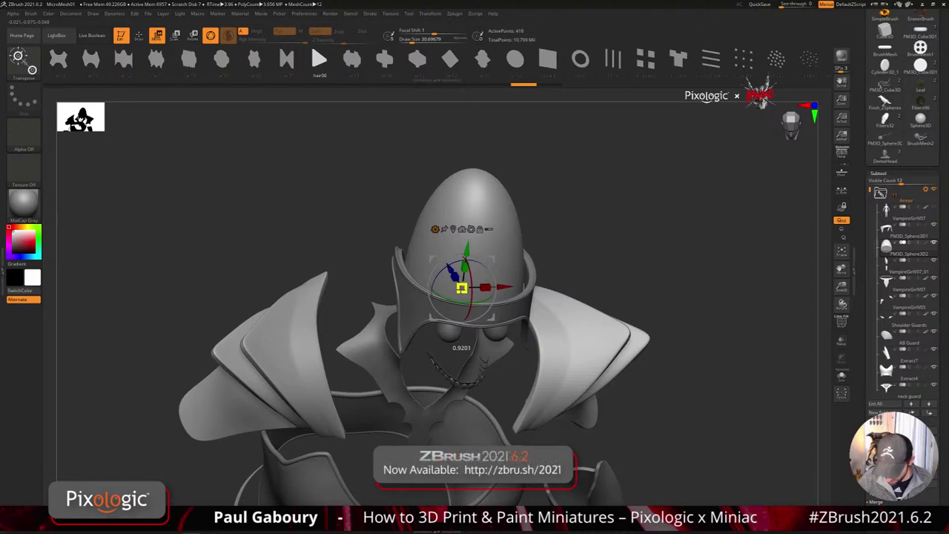
pyautogui.press('q')
# - Try to extrude an S-curved strip from the helmet band up the scaled dome, and undo it
pyautogui.moveTo(439, 304); pyautogui.dragTo(425, 292, button='right')
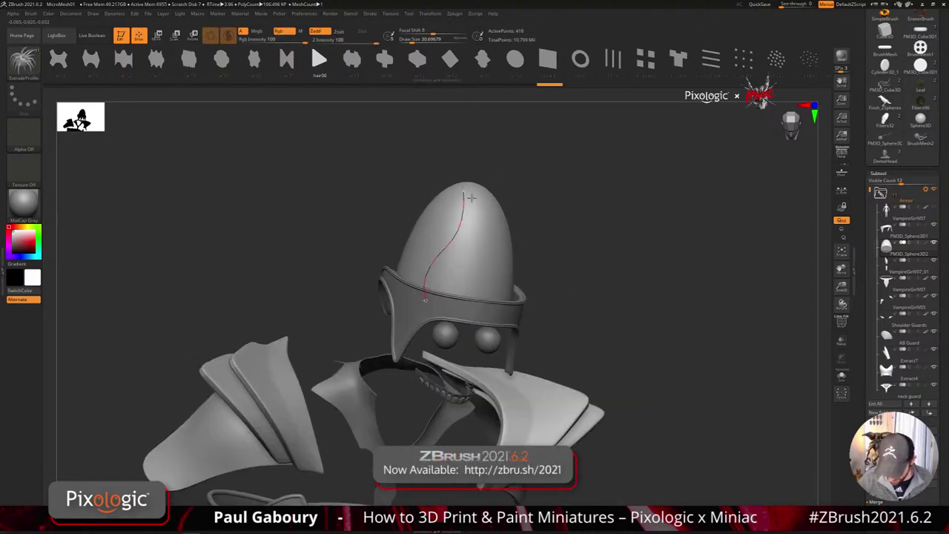
pyautogui.moveTo(598, 297)
pyautogui.mouseDown()
pyautogui.moveTo(556, 298)
pyautogui.moveTo(596, 297)
pyautogui.mouseUp()
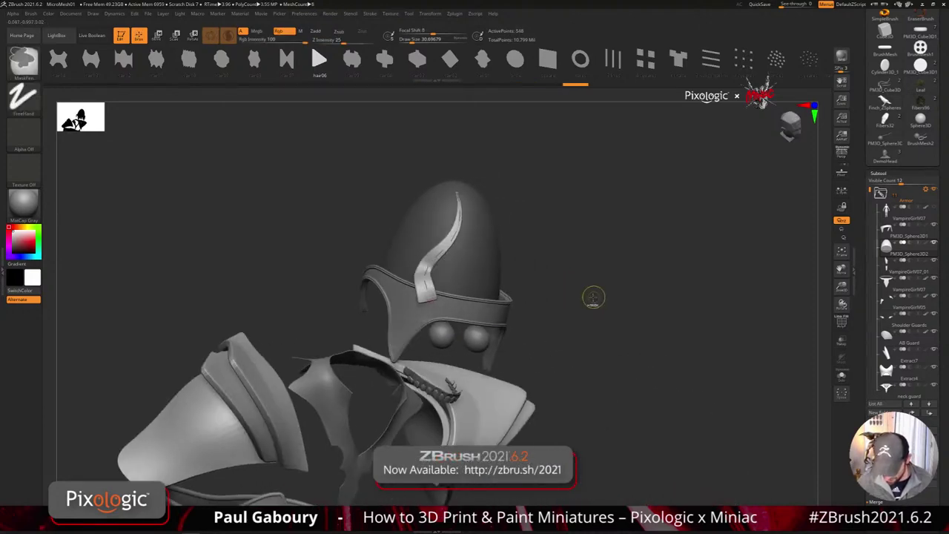
pyautogui.hotkey('ctrl', 'z')
pyautogui.click(547, 61)
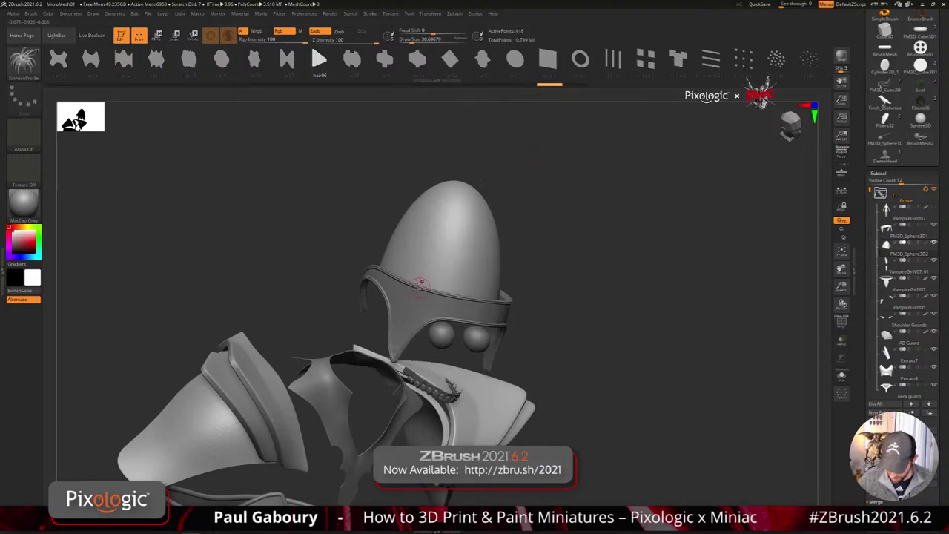
# - Try to extrude a straighter strip up the side of the dome, and undo the attempts
pyautogui.moveTo(422, 252); pyautogui.dragTo(449, 182)
pyautogui.moveTo(599, 300)
pyautogui.mouseDown()
pyautogui.moveTo(584, 314)
pyautogui.moveTo(591, 296)
pyautogui.mouseUp()
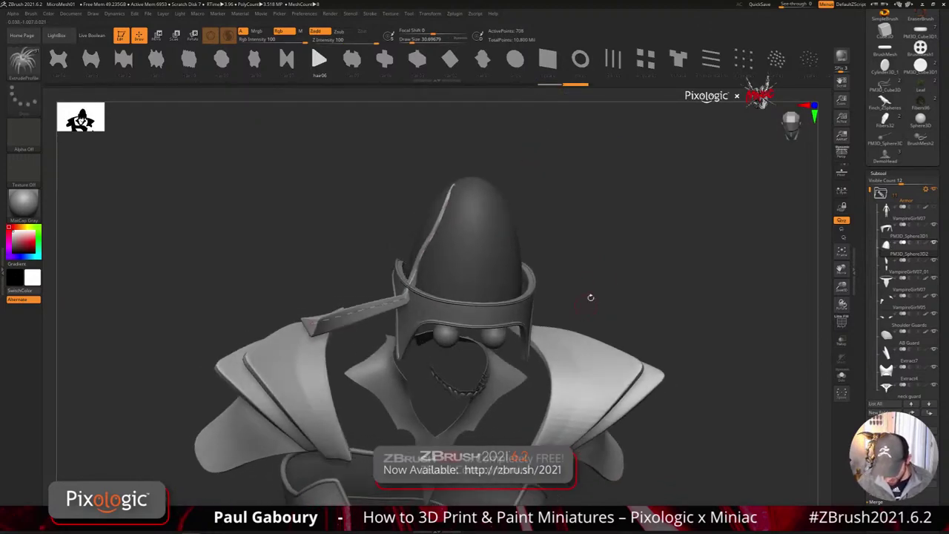
pyautogui.hotkey('ctrl', 'z')
pyautogui.click(449, 215)
pyautogui.moveTo(588, 296); pyautogui.dragTo(611, 294, button='right')
pyautogui.hotkey('ctrl', 'z')
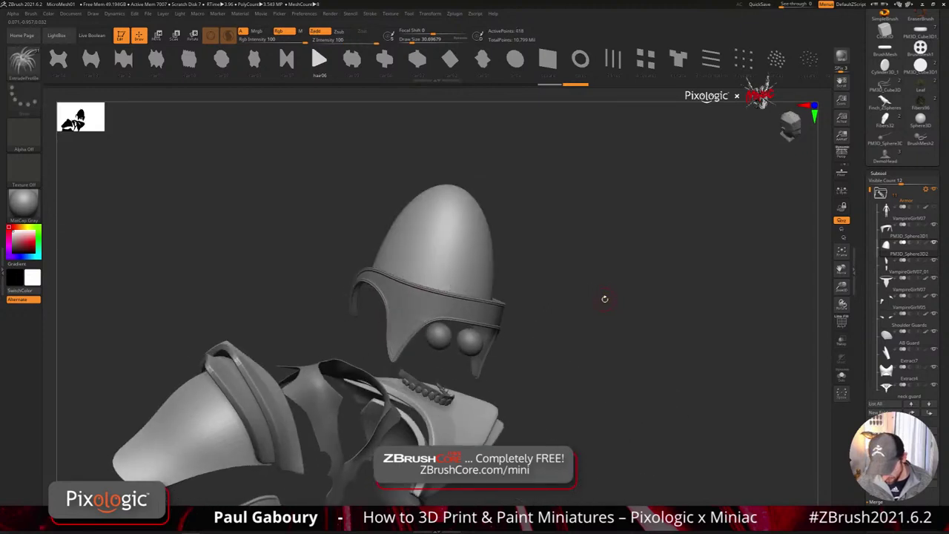
# - Try to extrude a mirrored pair of strips rising from the helmet band over the dome's front, and undo them
pyautogui.moveTo(448, 267); pyautogui.dragTo(423, 281, button='right')
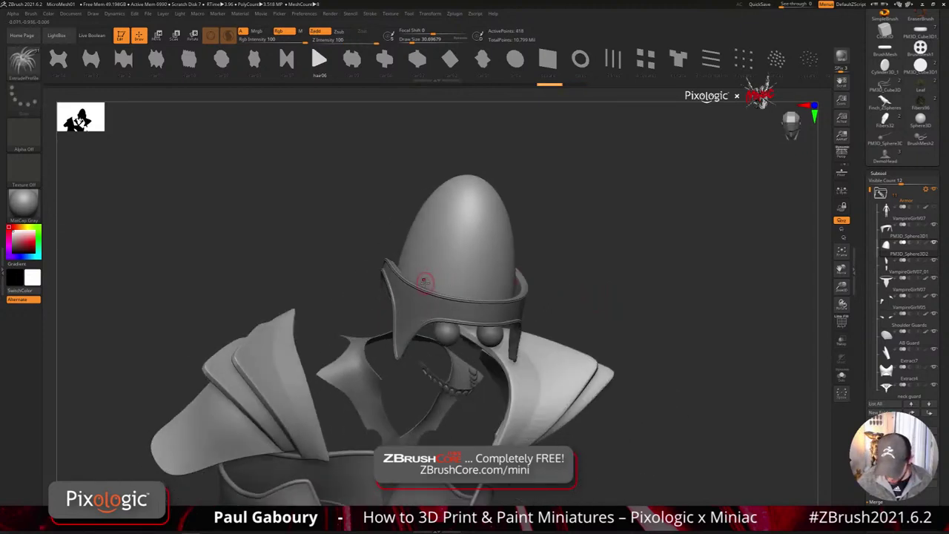
pyautogui.click(454, 195)
pyautogui.moveTo(595, 299); pyautogui.dragTo(595, 293, button='right')
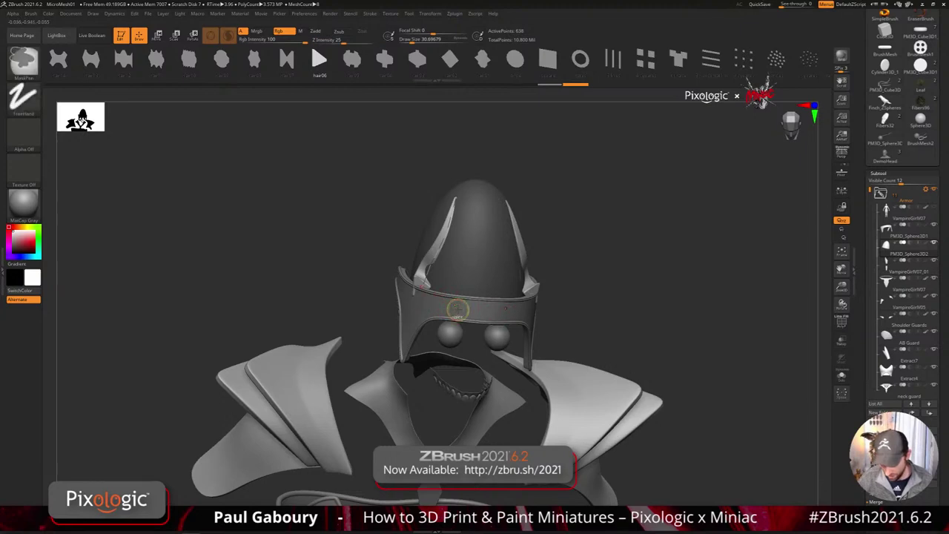
pyautogui.hotkey('ctrl', 'z')
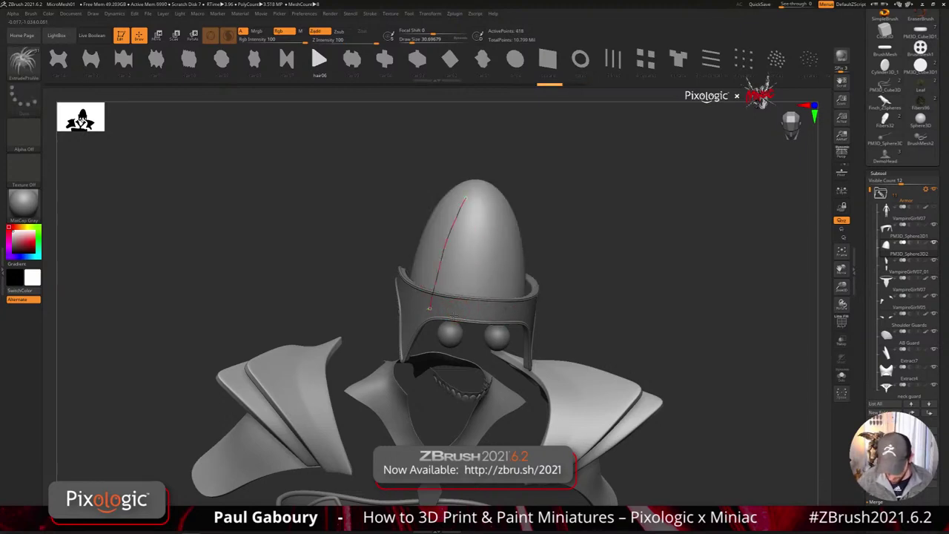
pyautogui.moveTo(454, 378)
pyautogui.mouseDown(button='right')
pyautogui.moveTo(477, 386)
pyautogui.moveTo(511, 371)
pyautogui.moveTo(503, 387)
pyautogui.moveTo(475, 385)
pyautogui.mouseUp(button='right')
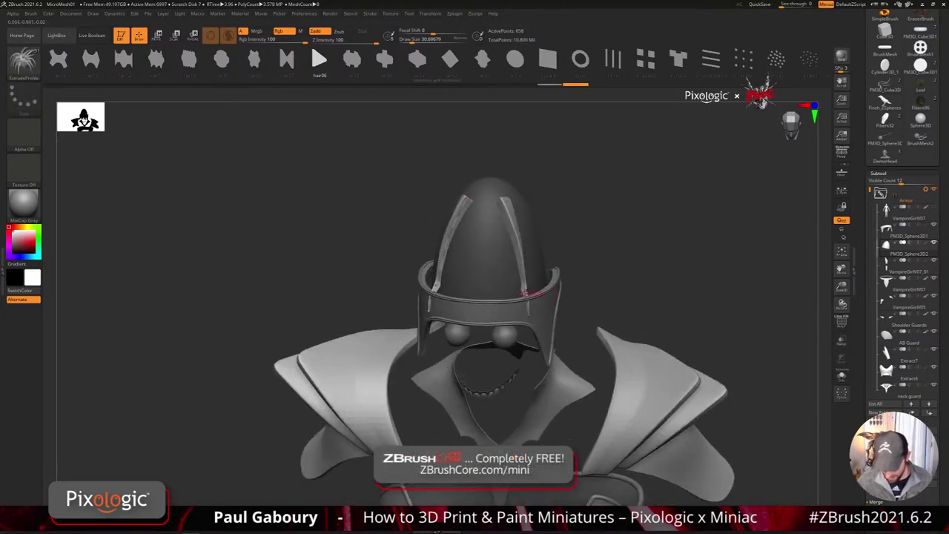
pyautogui.hotkey('ctrl', 'z')
# - Set the picker's depth option to Farthest Z
pyautogui.click(261, 14)
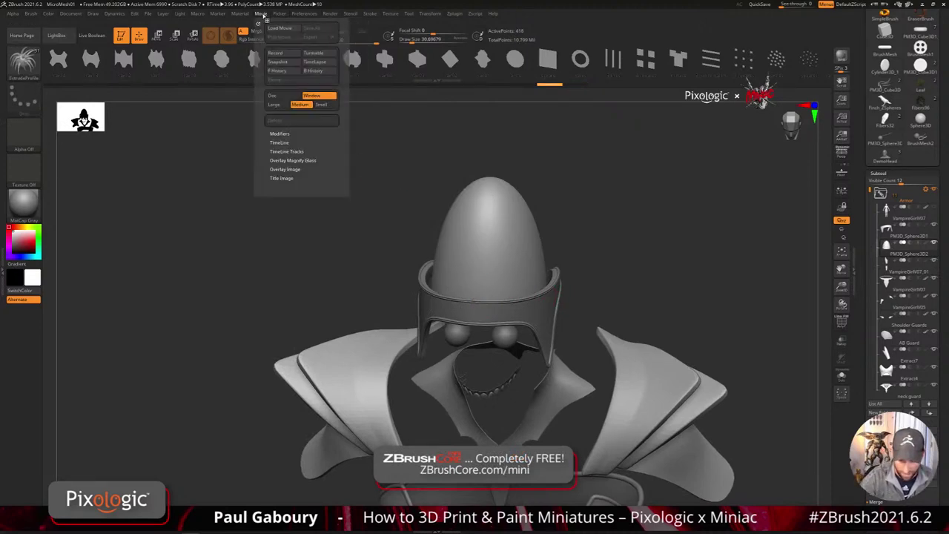
pyautogui.moveTo(279, 15)
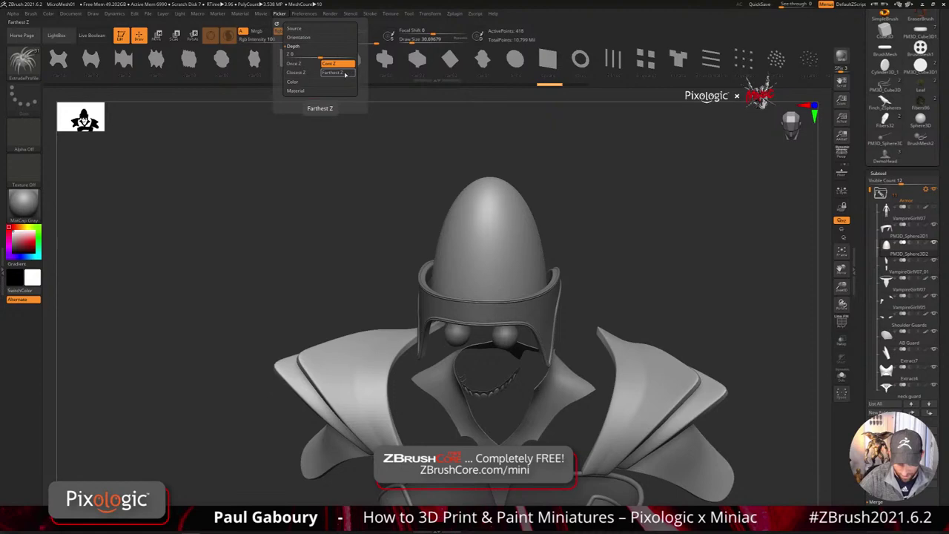
pyautogui.click(344, 74)
# - Try again to extrude strips up the dome with the new depth option, and undo them
pyautogui.moveTo(450, 268); pyautogui.dragTo(428, 290, button='right')
pyautogui.moveTo(445, 201)
pyautogui.mouseDown(button='right')
pyautogui.moveTo(564, 317)
pyautogui.moveTo(519, 330)
pyautogui.moveTo(589, 311)
pyautogui.mouseUp(button='right')
pyautogui.hotkey('ctrl', 'z')
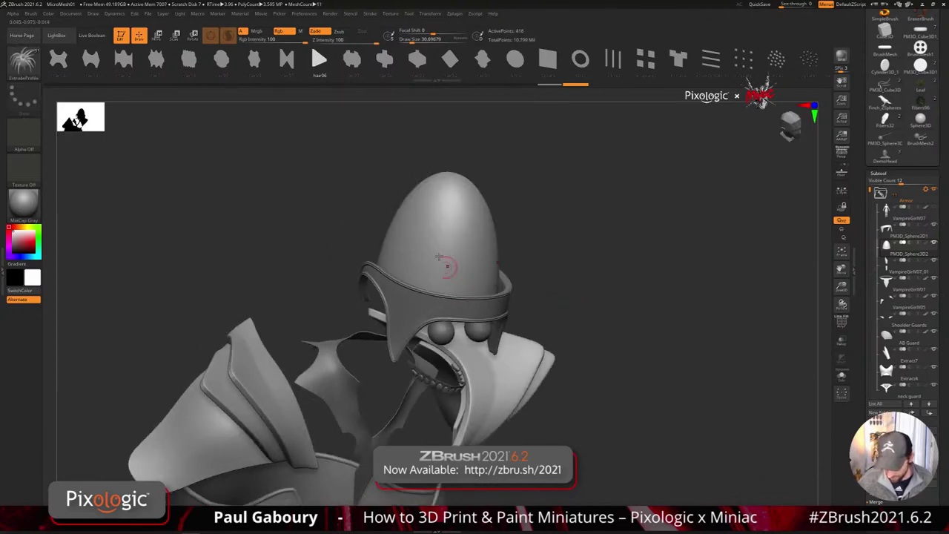
pyautogui.moveTo(418, 307); pyautogui.dragTo(420, 323)
pyautogui.moveTo(593, 315); pyautogui.dragTo(540, 298, button='right')
pyautogui.hotkey('ctrl', 'z')
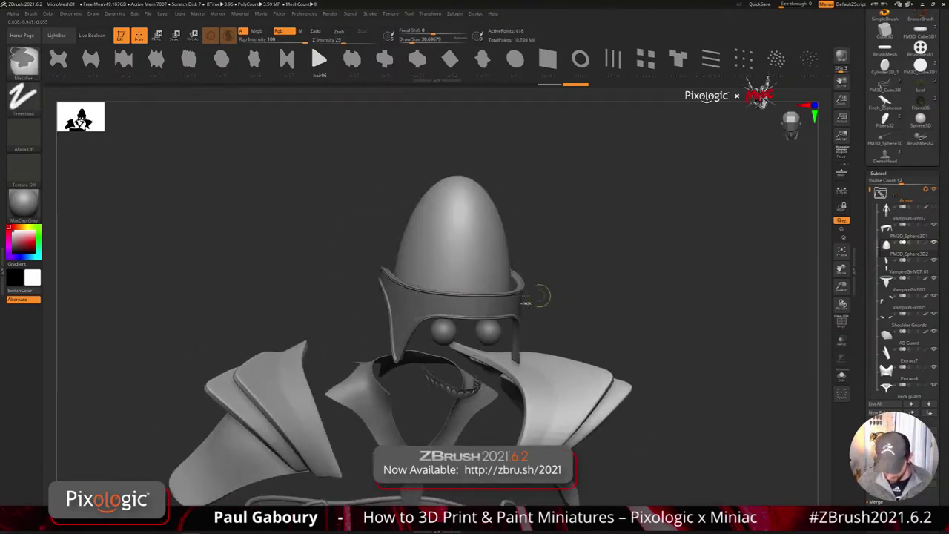
# - Extrude a mirrored pair of tapered strips up the dome's front corners and widen them with draw size 51
pyautogui.moveTo(416, 282); pyautogui.dragTo(442, 205)
pyautogui.moveTo(542, 299)
pyautogui.mouseDown(button='right')
pyautogui.moveTo(574, 294)
pyautogui.moveTo(550, 291)
pyautogui.mouseUp(button='right')
pyautogui.press(']')
pyautogui.press(']')
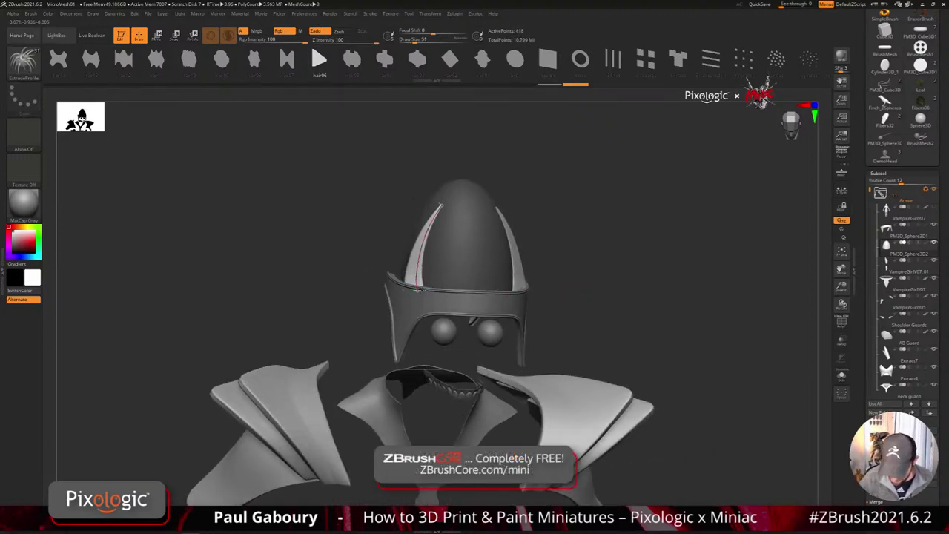
pyautogui.moveTo(623, 308); pyautogui.dragTo(648, 297)
pyautogui.moveTo(647, 296); pyautogui.dragTo(595, 298, button='right')
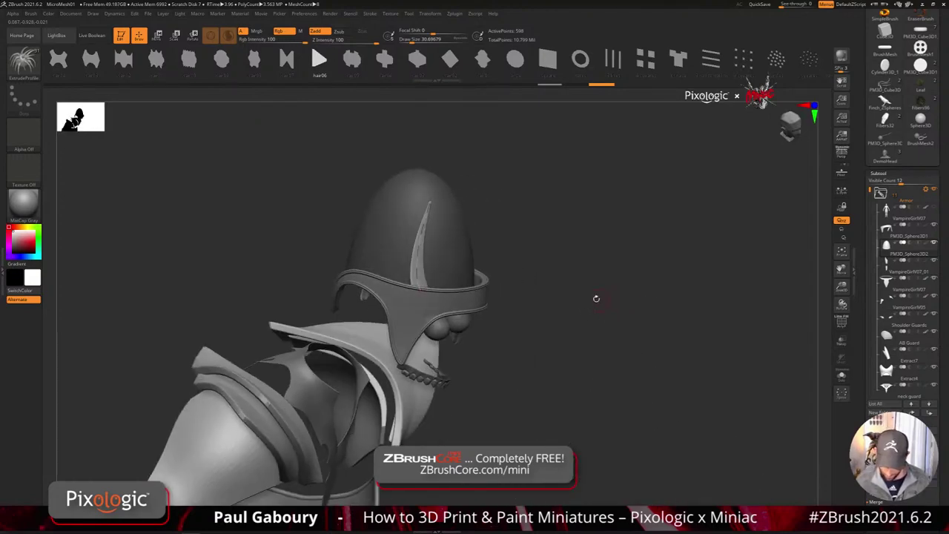
# - Extrude a second curved strip up the side of the dome, behind the front strip
pyautogui.moveTo(475, 294); pyautogui.dragTo(423, 307, button='right')
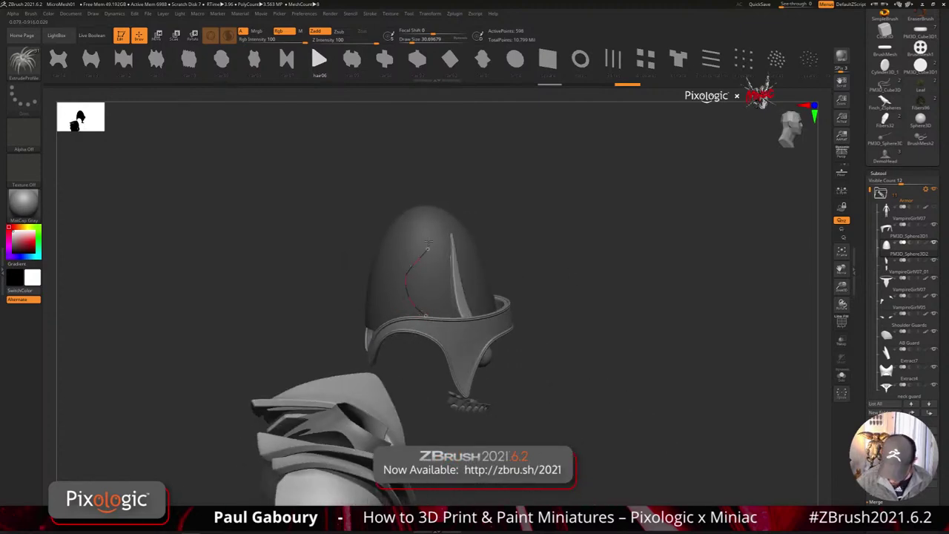
pyautogui.moveTo(577, 314); pyautogui.dragTo(501, 324, button='right')
pyautogui.moveTo(420, 317); pyautogui.dragTo(428, 319)
pyautogui.moveTo(425, 253); pyautogui.dragTo(430, 234)
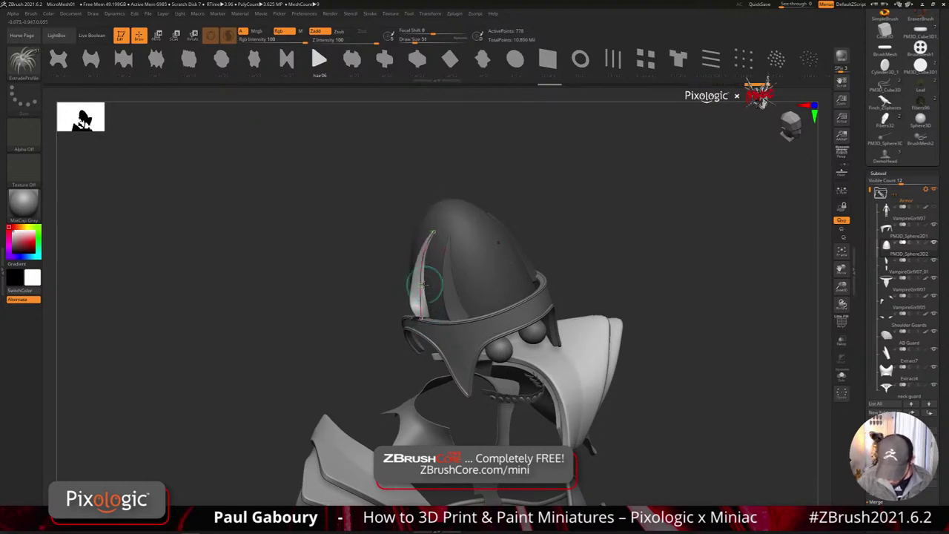
pyautogui.moveTo(433, 288); pyautogui.dragTo(426, 288)
pyautogui.moveTo(426, 288); pyautogui.dragTo(438, 305, button='right')
pyautogui.moveTo(425, 317); pyautogui.dragTo(424, 319)
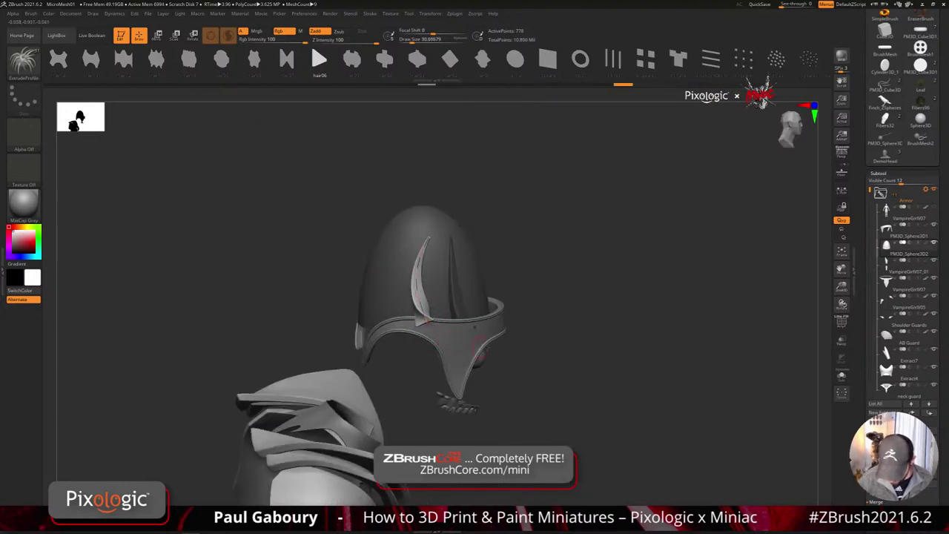
# - Reshape the side strip into a stronger S-curve with a lower tip and its base on the helmet band
pyautogui.moveTo(512, 311); pyautogui.dragTo(470, 334, button='right')
pyautogui.moveTo(439, 236); pyautogui.dragTo(469, 323)
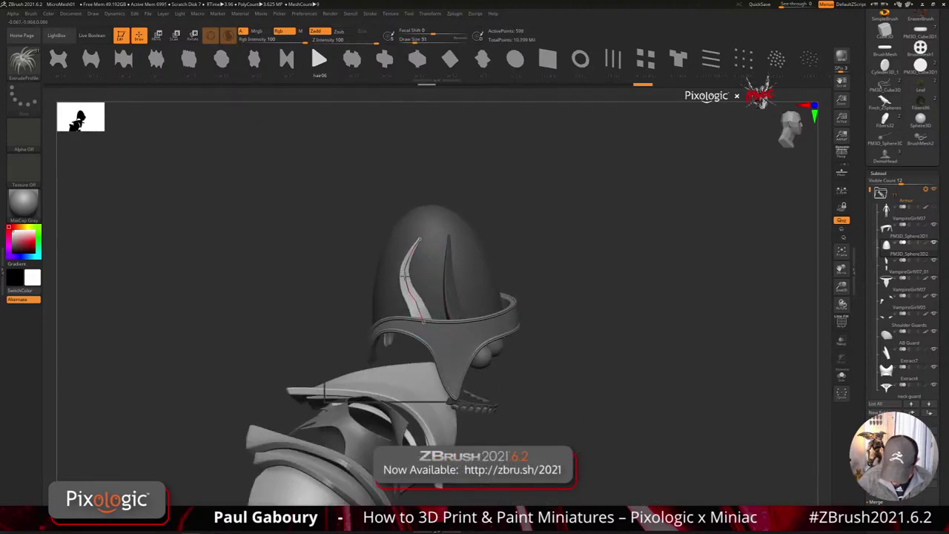
pyautogui.moveTo(405, 276); pyautogui.dragTo(396, 276)
pyautogui.moveTo(420, 238); pyautogui.dragTo(410, 260)
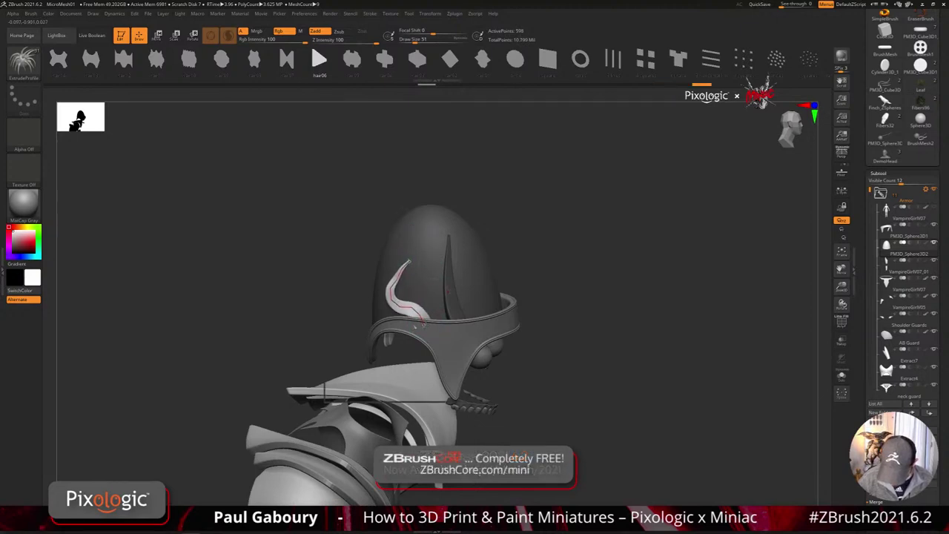
pyautogui.moveTo(423, 321); pyautogui.dragTo(426, 323)
pyautogui.moveTo(338, 312); pyautogui.dragTo(259, 330)
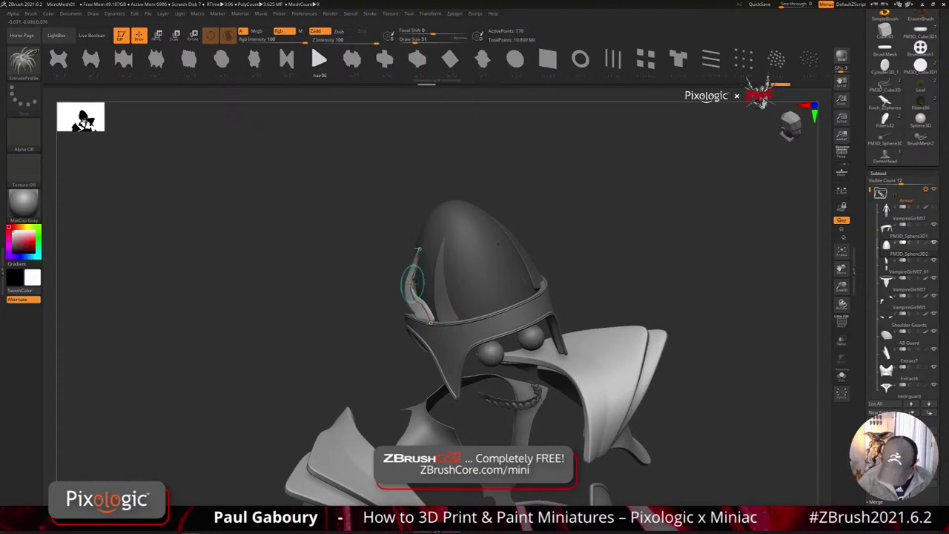
# - Try to extrude a narrow strip up the front centre of the dome with draw size 16, and undo it
pyautogui.moveTo(492, 289)
pyautogui.mouseDown(button='right')
pyautogui.moveTo(625, 299)
pyautogui.moveTo(578, 304)
pyautogui.moveTo(592, 319)
pyautogui.moveTo(523, 310)
pyautogui.moveTo(523, 327)
pyautogui.moveTo(557, 309)
pyautogui.moveTo(489, 299)
pyautogui.moveTo(434, 252)
pyautogui.mouseUp(button='right')
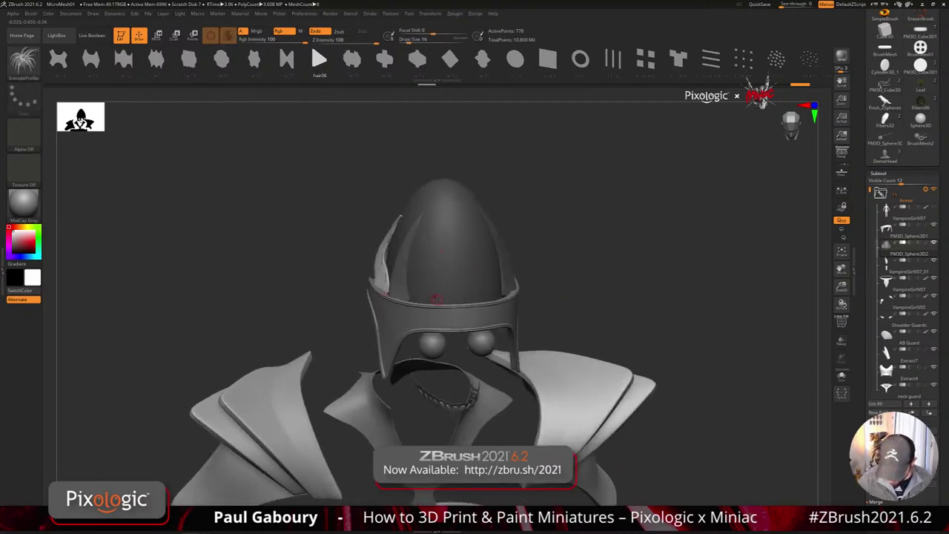
pyautogui.moveTo(437, 300)
pyautogui.mouseDown()
pyautogui.moveTo(448, 241)
pyautogui.moveTo(485, 263)
pyautogui.mouseUp()
pyautogui.hotkey('ctrl', 'z')
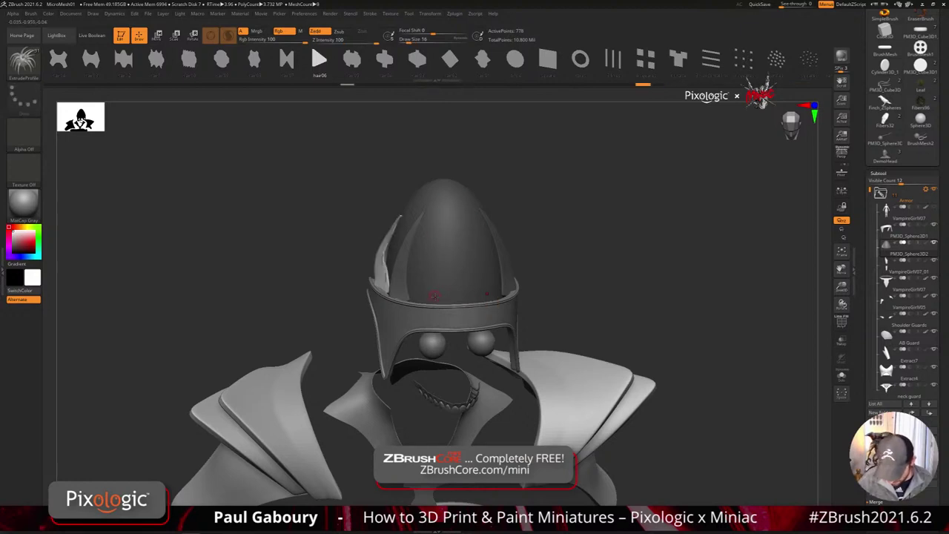
pyautogui.moveTo(449, 212); pyautogui.dragTo(450, 208)
pyautogui.hotkey('ctrl', 'z')
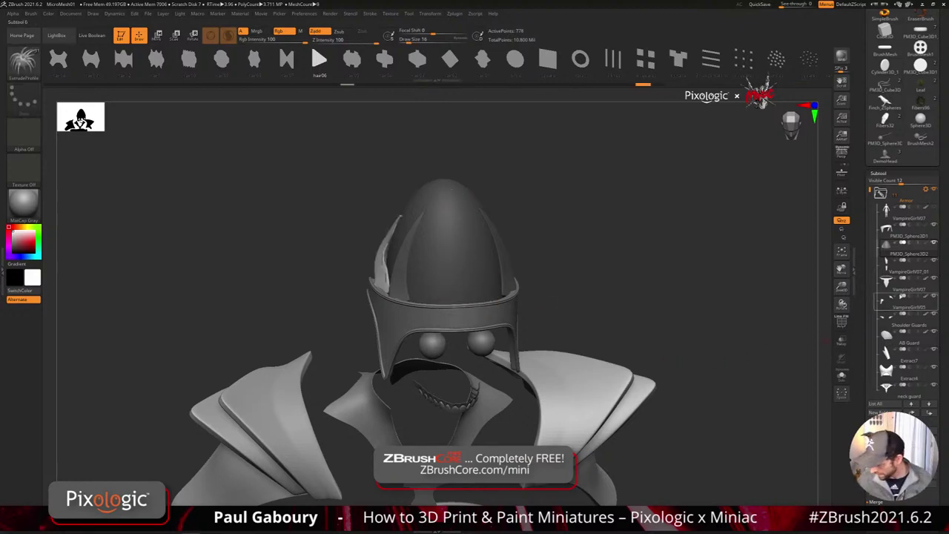
# - Hide the helmet band and extrude a narrow, mirrored pair of wavy strips up the dome's front
pyautogui.click(934, 241)
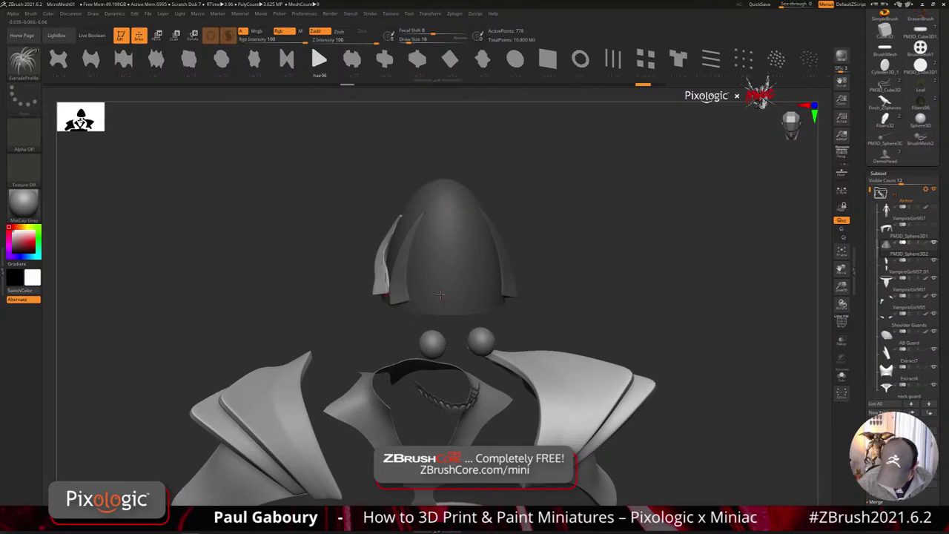
pyautogui.moveTo(441, 239); pyautogui.dragTo(448, 204)
pyautogui.moveTo(558, 338); pyautogui.dragTo(471, 327)
pyautogui.keyDown('ctrl'); pyautogui.moveTo(469, 322); pyautogui.dragTo(468, 338, button='right'); pyautogui.keyUp('ctrl')
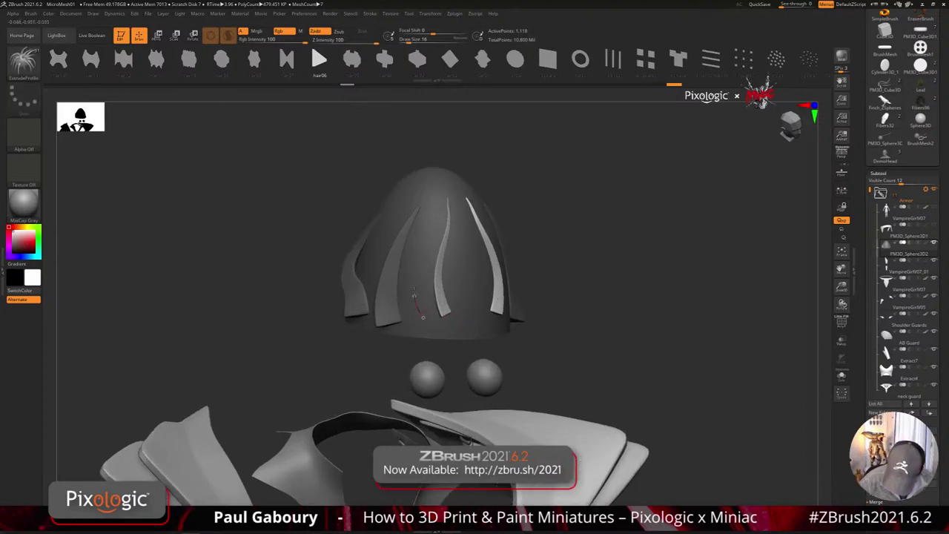
# - Extrude another mirrored pair of S-curved strips between the narrow front strips and the wide corner strips
pyautogui.moveTo(448, 212); pyautogui.dragTo(448, 207)
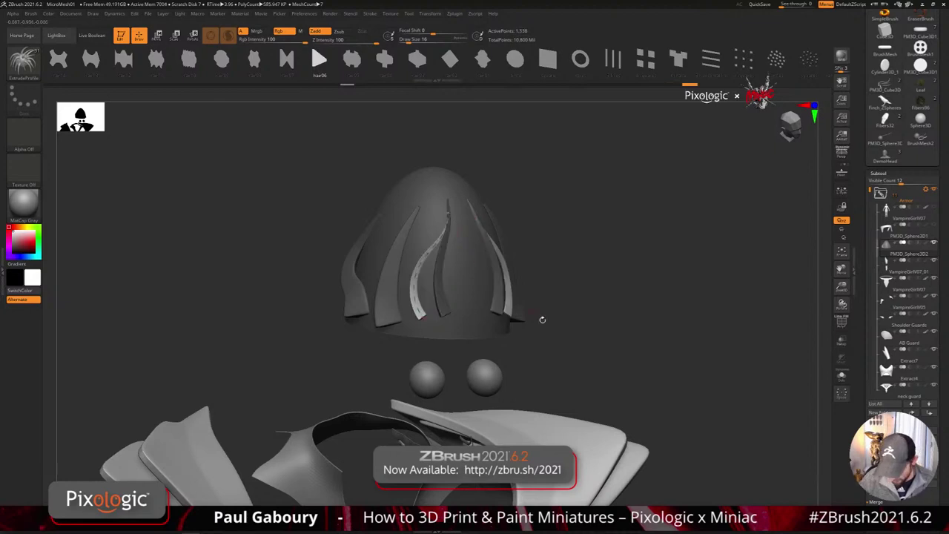
pyautogui.moveTo(588, 354); pyautogui.dragTo(561, 351)
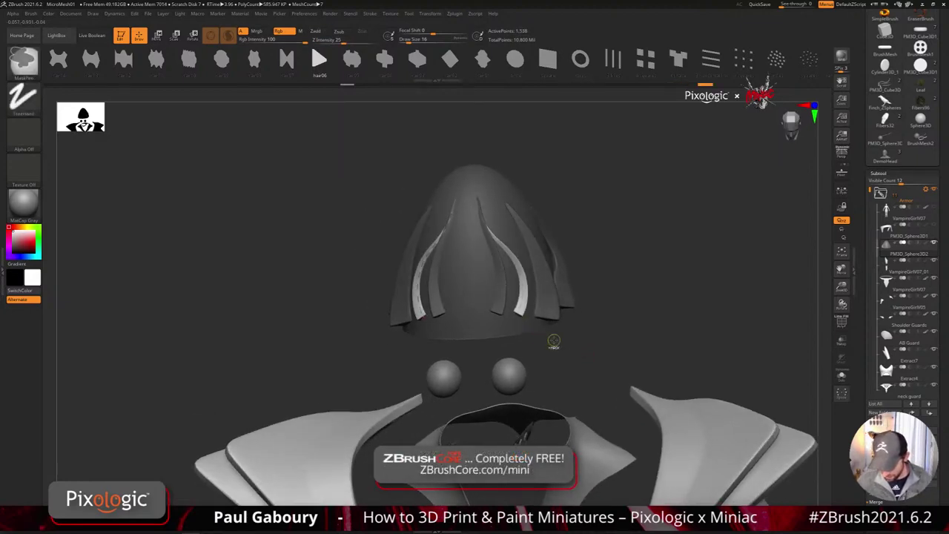
pyautogui.keyDown('ctrl'); pyautogui.moveTo(554, 340); pyautogui.dragTo(473, 322, button='right'); pyautogui.keyUp('ctrl')
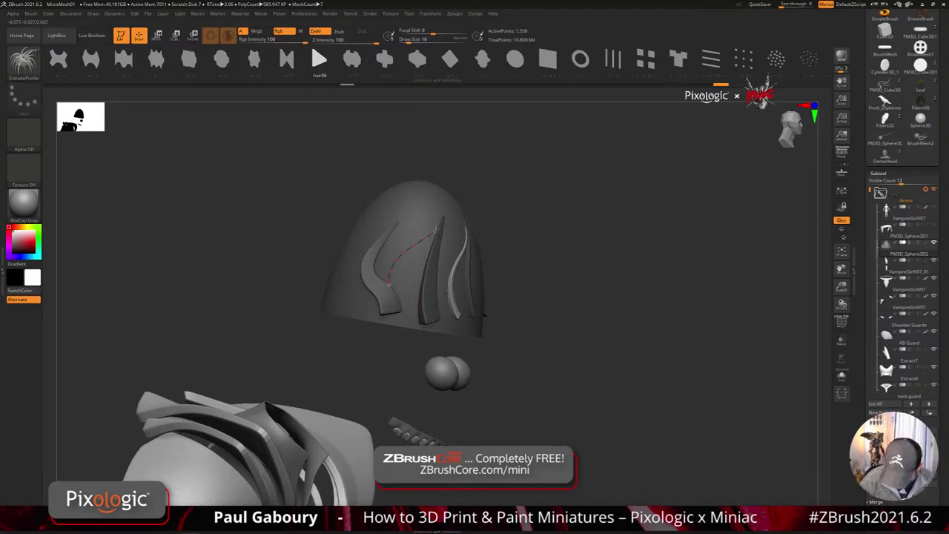
# - Extrude a further curved strip on the dome's side, between the wide corner strip and the rear S-curved strip
pyautogui.moveTo(440, 223); pyautogui.dragTo(441, 221)
pyautogui.moveTo(470, 328)
pyautogui.mouseDown(button='right')
pyautogui.moveTo(513, 327)
pyautogui.moveTo(479, 323)
pyautogui.mouseUp(button='right')
pyautogui.moveTo(478, 322); pyautogui.dragTo(413, 284)
pyautogui.moveTo(431, 291); pyautogui.dragTo(386, 293, button='right')
pyautogui.keyDown('ctrl'); pyautogui.moveTo(386, 293); pyautogui.dragTo(397, 327, button='right'); pyautogui.keyUp('ctrl')
pyautogui.moveTo(401, 276); pyautogui.dragTo(400, 278)
# - Hide the dome so only the extruded strips remain, and show the helmet band again
pyautogui.moveTo(438, 289)
pyautogui.keyDown('ctrl'); pyautogui.mouseDown(button='right')
pyautogui.moveTo(468, 324)
pyautogui.moveTo(509, 311)
pyautogui.moveTo(564, 315)
pyautogui.mouseUp(button='right'); pyautogui.keyUp('ctrl')
pyautogui.moveTo(564, 314); pyautogui.dragTo(627, 317)
pyautogui.moveTo(519, 301)
pyautogui.keyDown('ctrl'); pyautogui.mouseDown(button='right')
pyautogui.moveTo(583, 309)
pyautogui.moveTo(541, 315)
pyautogui.mouseUp(button='right'); pyautogui.keyUp('ctrl')
pyautogui.keyDown('ctrl'); pyautogui.keyDown('shift'); pyautogui.click(498, 289); pyautogui.keyUp('shift'); pyautogui.keyUp('ctrl')
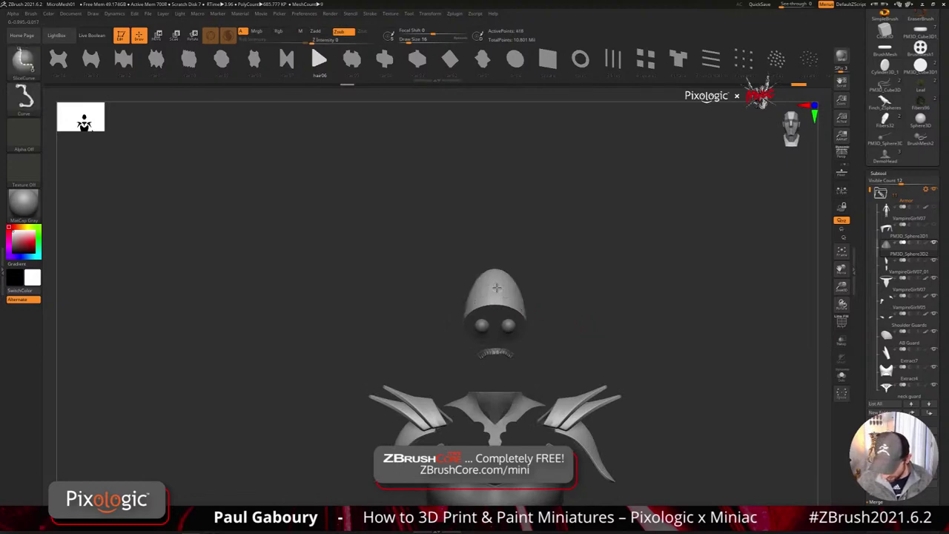
pyautogui.keyDown('ctrl'); pyautogui.keyDown('shift'); pyautogui.click(498, 289); pyautogui.keyUp('shift'); pyautogui.keyUp('ctrl')
pyautogui.moveTo(589, 308); pyautogui.dragTo(608, 297)
pyautogui.click(935, 225)
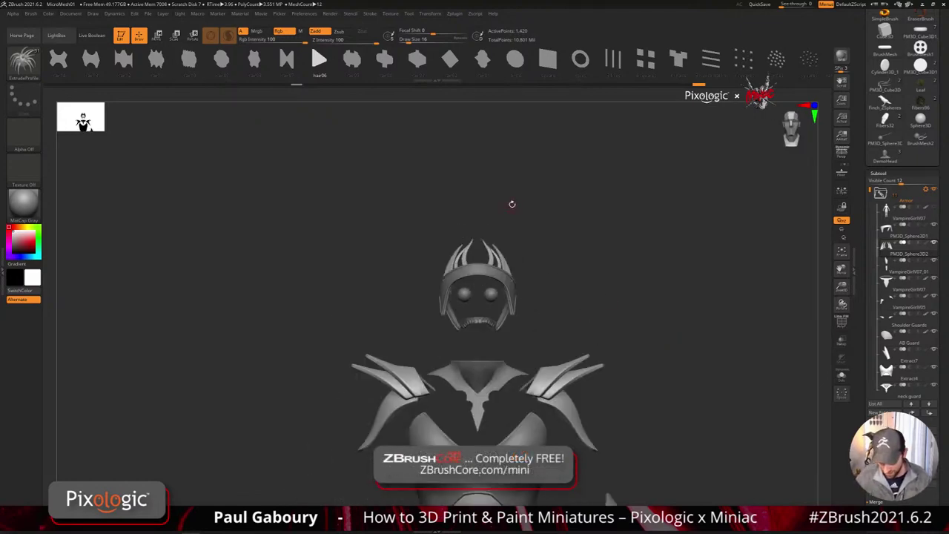
# - Isolate the front crown strips above the helmet band by hiding the rest of the mesh
pyautogui.keyDown('ctrl'); pyautogui.moveTo(521, 210); pyautogui.dragTo(482, 227, button='right'); pyautogui.keyUp('ctrl')
pyautogui.keyDown('ctrl'); pyautogui.keyDown('shift'); pyautogui.moveTo(462, 212); pyautogui.dragTo(493, 261); pyautogui.keyUp('shift'); pyautogui.keyUp('ctrl')
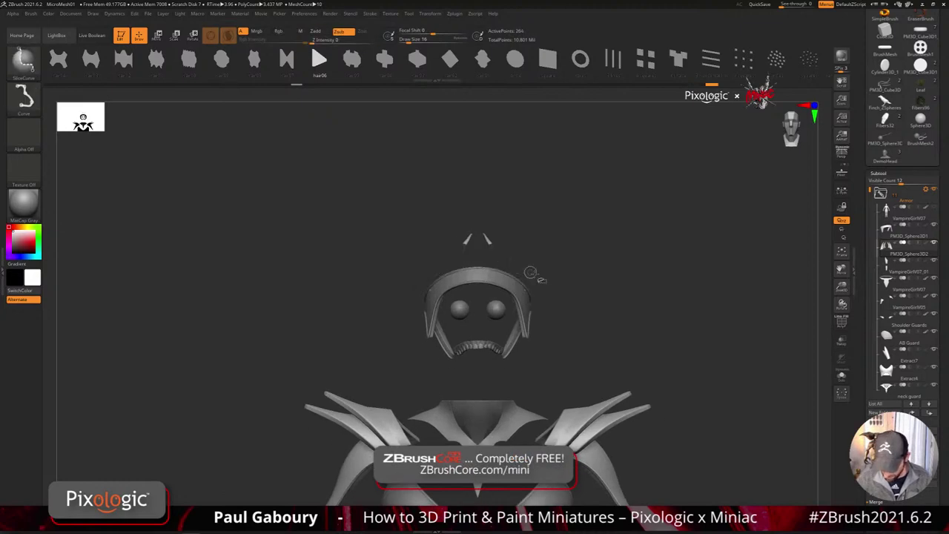
pyautogui.keyDown('ctrl'); pyautogui.keyDown('shift'); pyautogui.click(574, 293); pyautogui.keyUp('shift'); pyautogui.keyUp('ctrl')
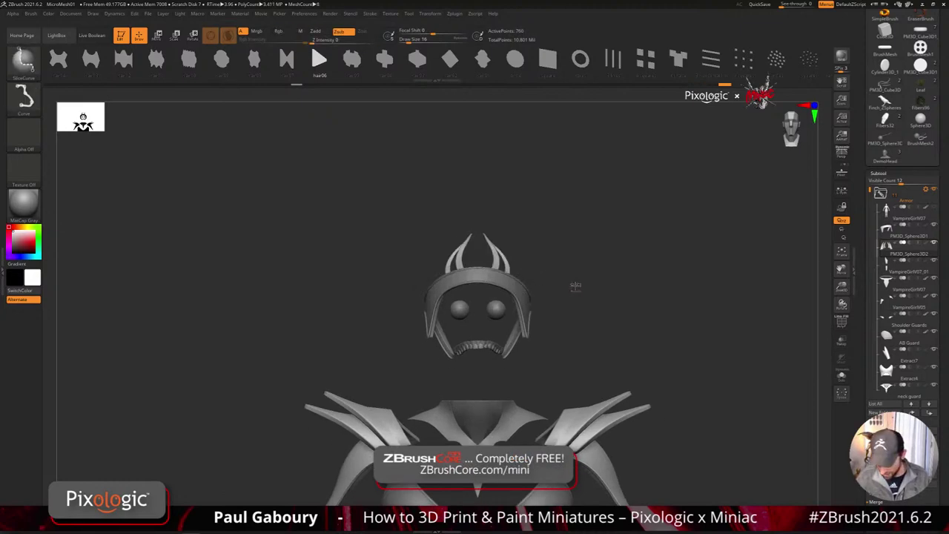
pyautogui.moveTo(585, 286); pyautogui.dragTo(602, 299)
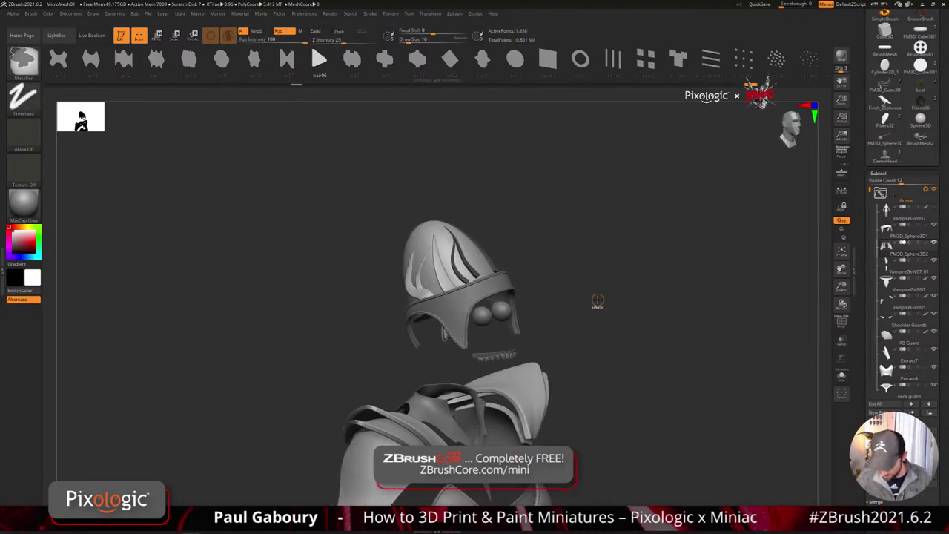
# - Try repositioning the transform gizmo at the unmasked front strips, then clear the mask
pyautogui.press('w')
pyautogui.press('f')
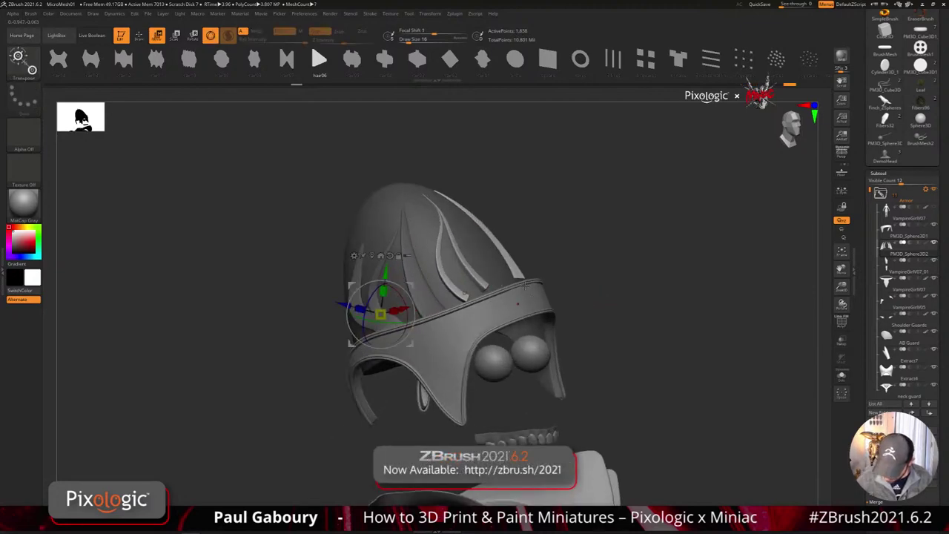
pyautogui.keyDown('alt'); pyautogui.click(512, 259); pyautogui.keyUp('alt')
pyautogui.moveTo(540, 292); pyautogui.dragTo(546, 299)
pyautogui.moveTo(597, 307)
pyautogui.keyDown('ctrl'); pyautogui.mouseDown(button='right')
pyautogui.moveTo(619, 320)
pyautogui.moveTo(596, 328)
pyautogui.mouseUp(button='right'); pyautogui.keyUp('ctrl')
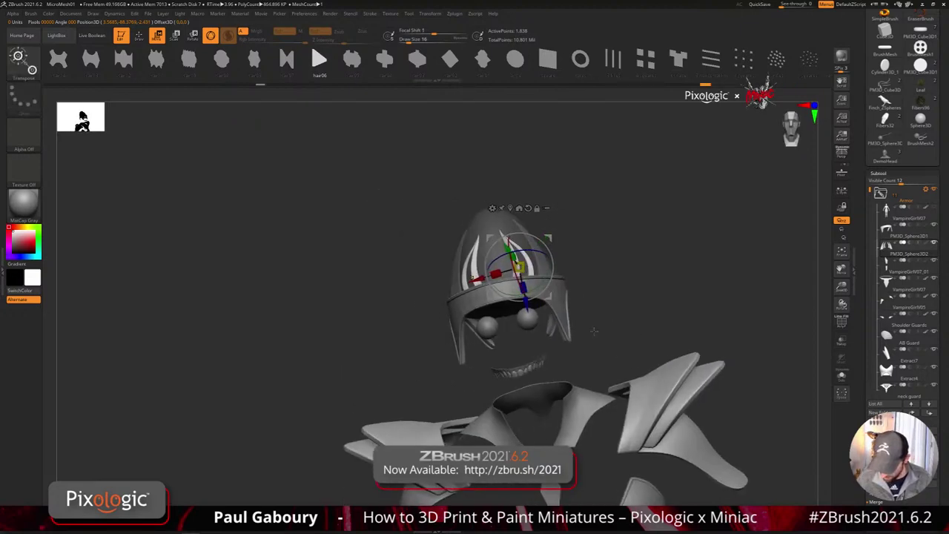
pyautogui.press('q')
pyautogui.keyDown('ctrl'); pyautogui.moveTo(646, 297); pyautogui.dragTo(654, 307); pyautogui.keyUp('ctrl')
# - Show only the crown strips, split the hidden dome into its own subtool, and hide that dome subtool
pyautogui.keyDown('ctrl'); pyautogui.moveTo(653, 306); pyautogui.dragTo(576, 270, button='right'); pyautogui.keyUp('ctrl')
pyautogui.keyDown('ctrl'); pyautogui.keyDown('shift'); pyautogui.click(561, 258); pyautogui.keyUp('shift'); pyautogui.keyUp('ctrl')
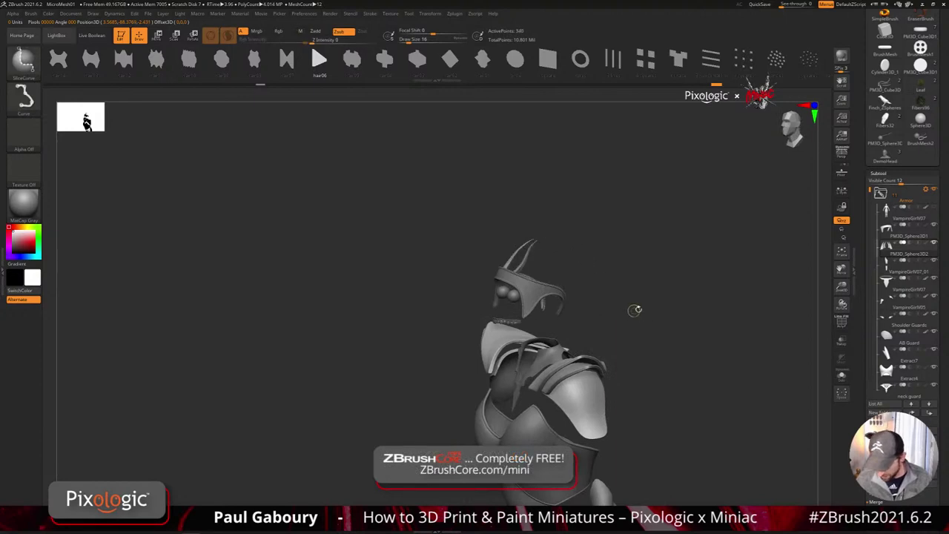
pyautogui.moveTo(635, 310); pyautogui.dragTo(597, 256)
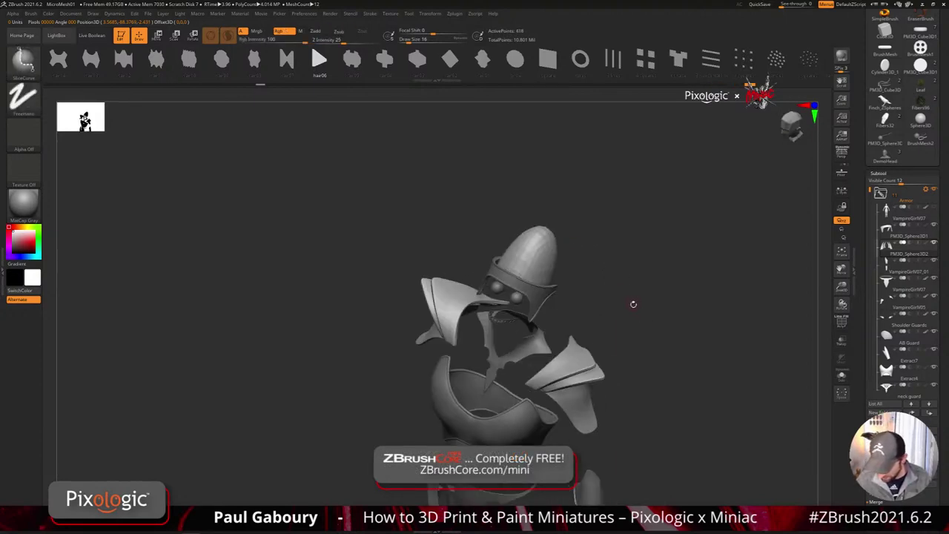
pyautogui.keyDown('ctrl'); pyautogui.keyDown('shift'); pyautogui.moveTo(634, 304); pyautogui.dragTo(643, 321); pyautogui.keyUp('shift'); pyautogui.keyUp('ctrl')
pyautogui.moveTo(927, 494); pyautogui.dragTo(927, 377)
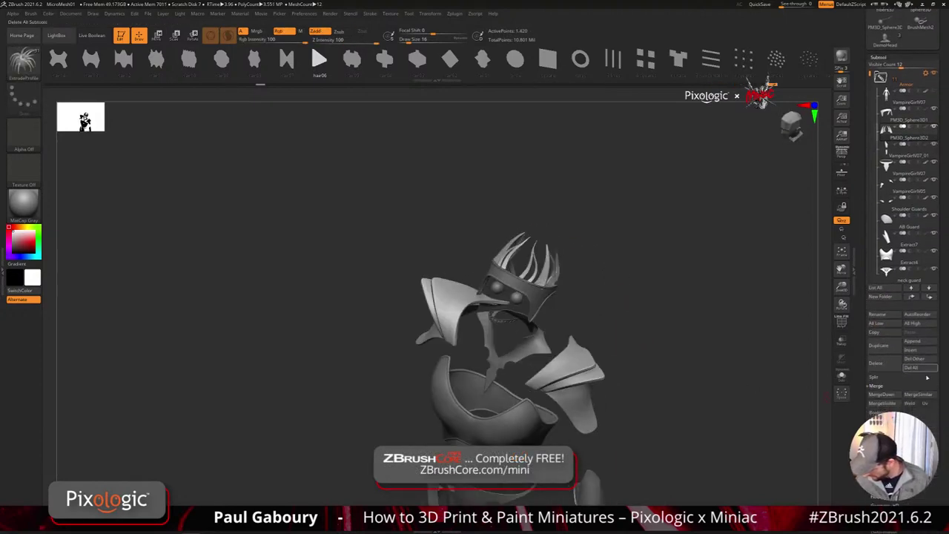
pyautogui.click(927, 377)
pyautogui.click(881, 386)
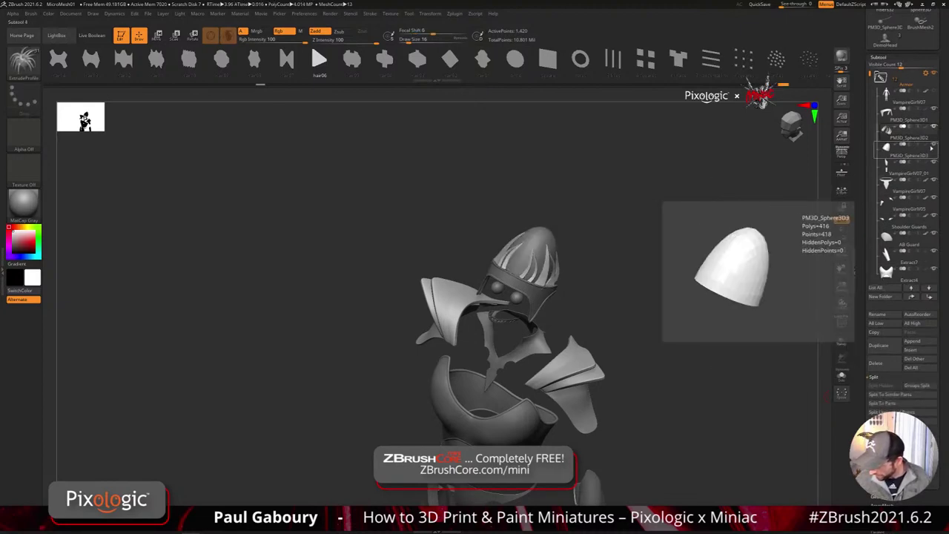
pyautogui.click(933, 146)
# - Show the vampire girl's body and examine how the crown strips sit on her head from the side
pyautogui.moveTo(656, 316); pyautogui.dragTo(630, 320)
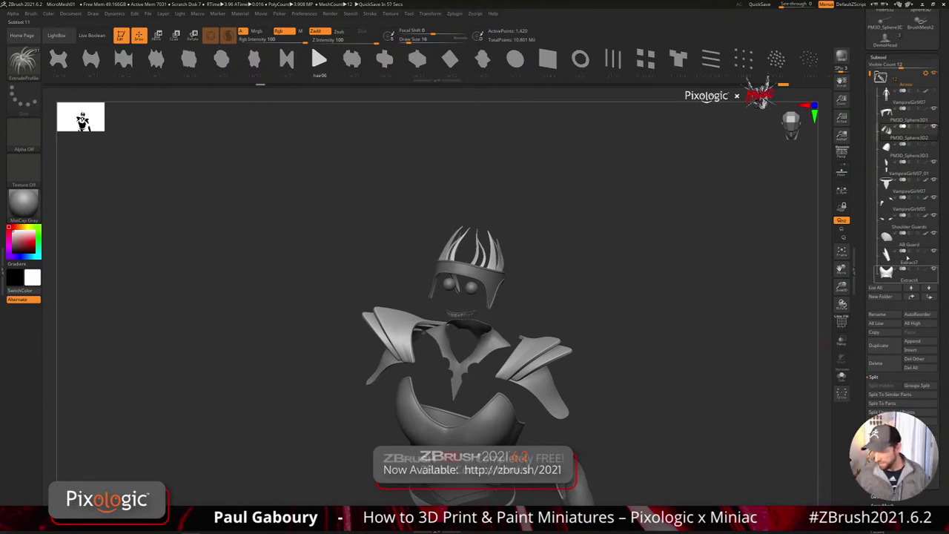
pyautogui.click(935, 90)
pyautogui.keyDown('alt'); pyautogui.moveTo(729, 312); pyautogui.dragTo(642, 375); pyautogui.keyUp('alt')
pyautogui.moveTo(642, 374)
pyautogui.mouseDown(button='right')
pyautogui.moveTo(657, 362)
pyautogui.moveTo(642, 349)
pyautogui.moveTo(653, 383)
pyautogui.mouseUp(button='right')
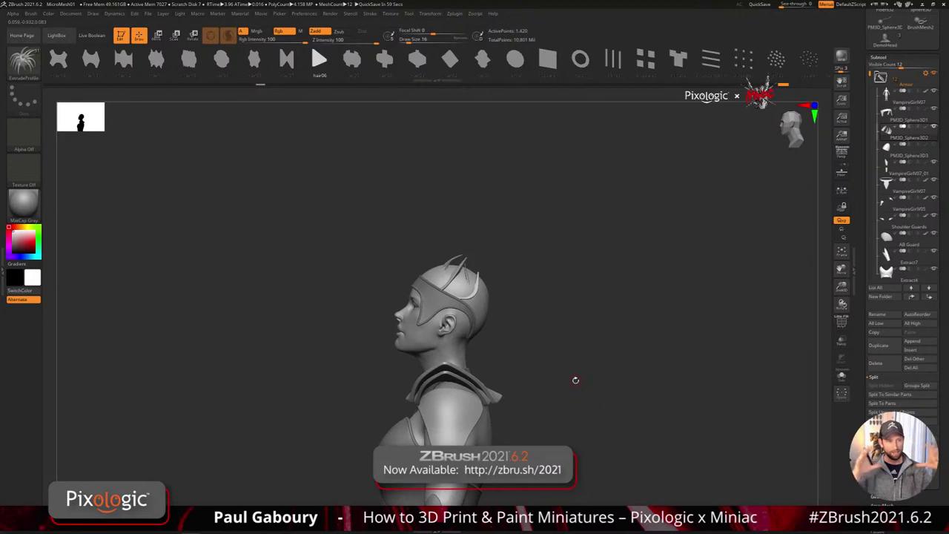
pyautogui.moveTo(567, 391); pyautogui.dragTo(492, 317)
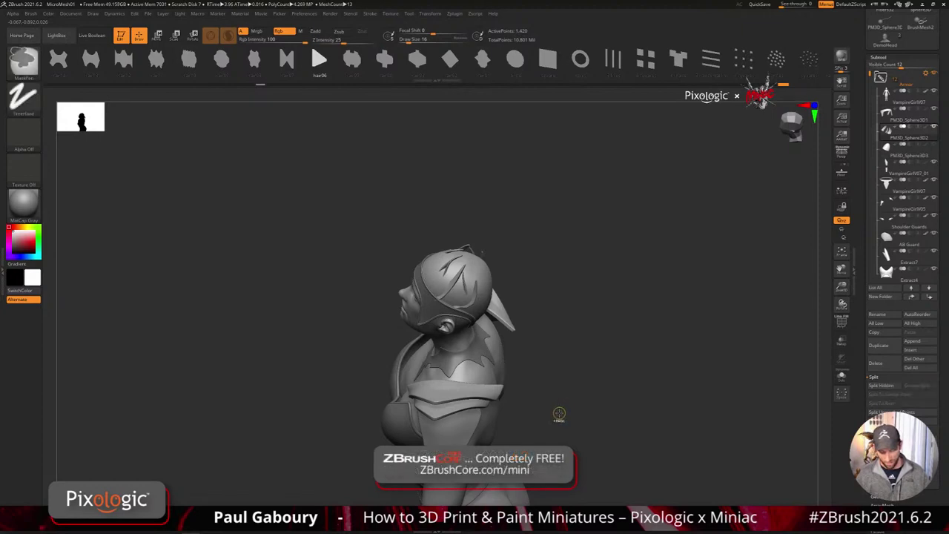
# - Step back through the crown strips' undo history and delete the strip subtool, keeping only the separate plain dome
pyautogui.hotkey('ctrl', 'z')
pyautogui.hotkey('ctrl', 'z')
pyautogui.hotkey('ctrl', 'z')
pyautogui.hotkey('ctrl', 'z')
pyautogui.hotkey('ctrl', 'z')
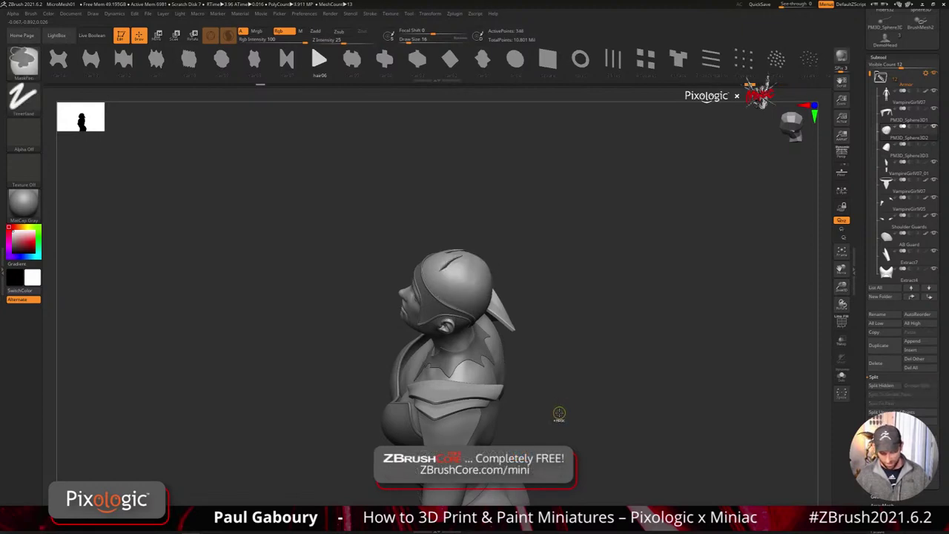
pyautogui.hotkey('ctrl', 'z')
pyautogui.hotkey('ctrl', 'z')
pyautogui.hotkey('ctrl', 'z')
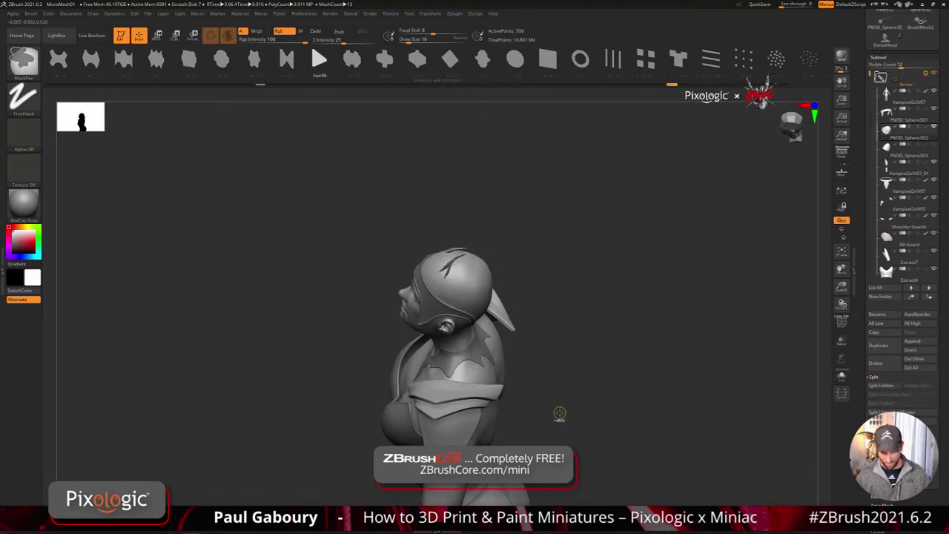
pyautogui.keyDown('ctrl'); pyautogui.keyDown('shift'); pyautogui.click(559, 414); pyautogui.keyUp('shift'); pyautogui.keyUp('ctrl')
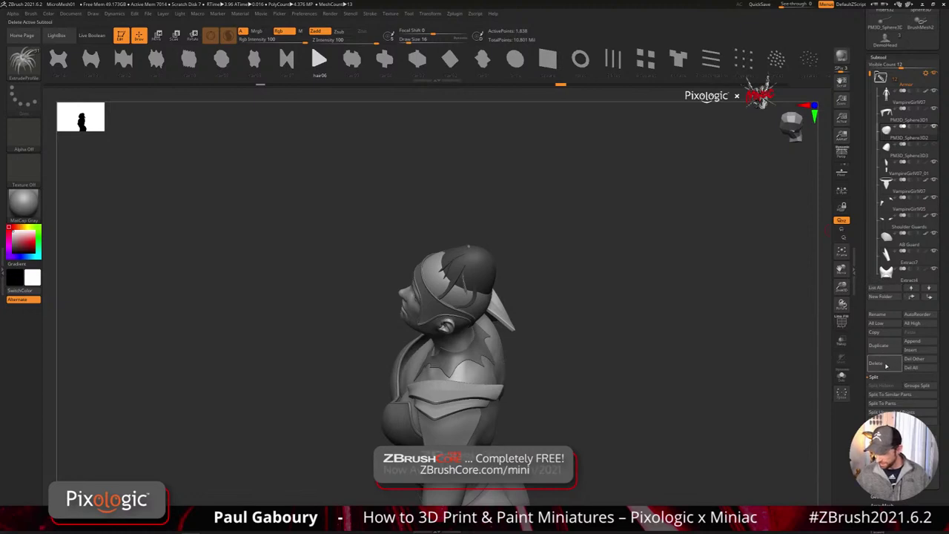
pyautogui.click(898, 165)
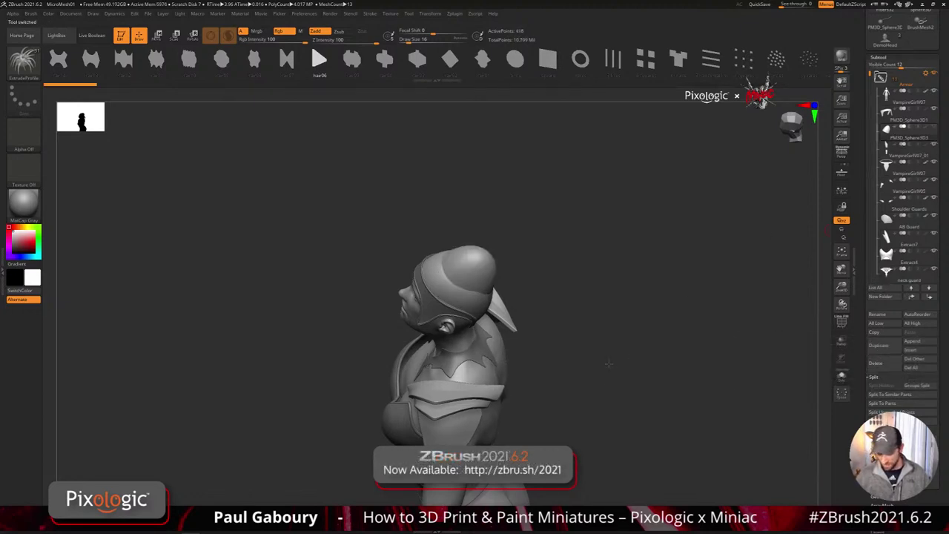
# - Rotate the plain dome more upright on the head with the transform gizmo
pyautogui.keyDown('shift'); pyautogui.moveTo(608, 362); pyautogui.dragTo(588, 336); pyautogui.keyUp('shift')
pyautogui.press('w')
pyautogui.click(422, 215)
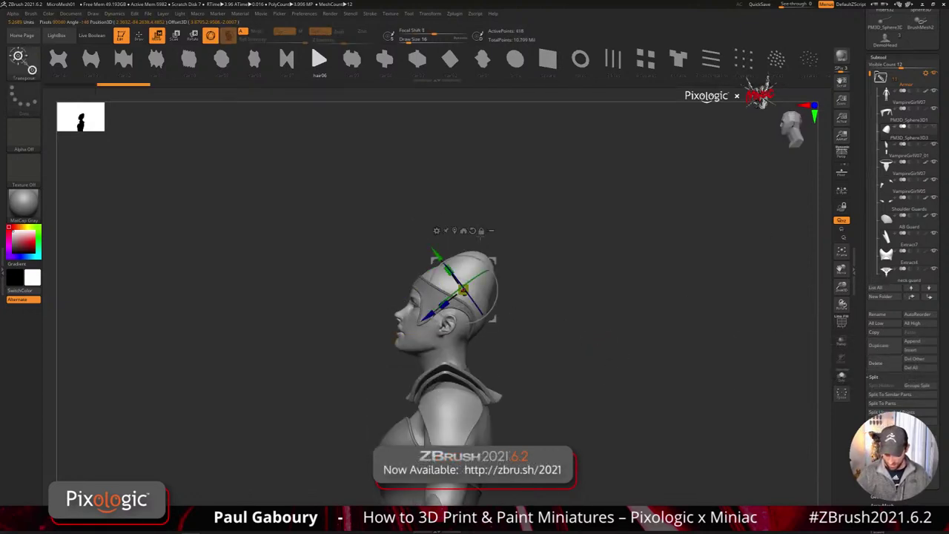
pyautogui.keyDown('alt'); pyautogui.click(473, 230); pyautogui.keyUp('alt')
pyautogui.moveTo(501, 284); pyautogui.dragTo(497, 270)
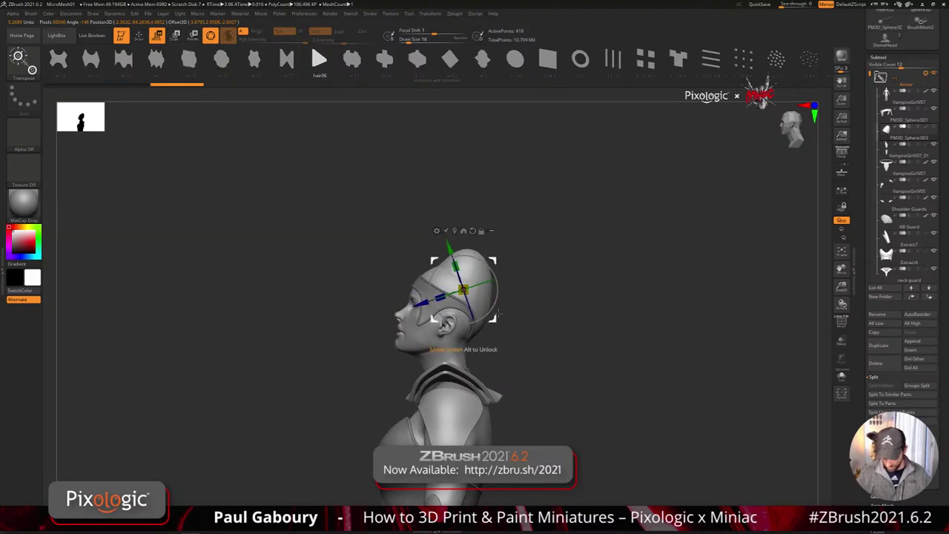
pyautogui.moveTo(493, 319); pyautogui.dragTo(536, 284)
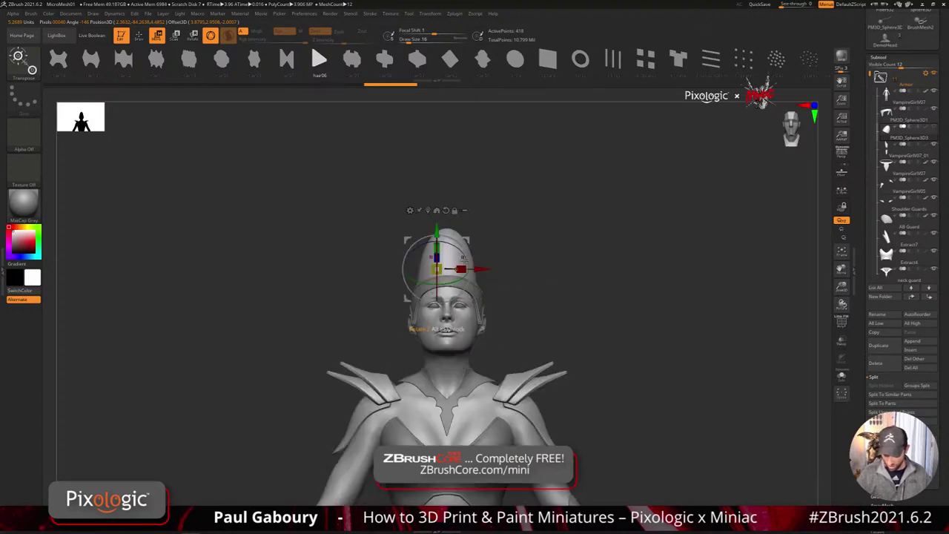
# - Center and realign the gizmo on the dome, widen the dome sideways, and lower it slightly onto the head
pyautogui.click(428, 210)
pyautogui.keyDown('alt'); pyautogui.click(455, 201); pyautogui.keyUp('alt')
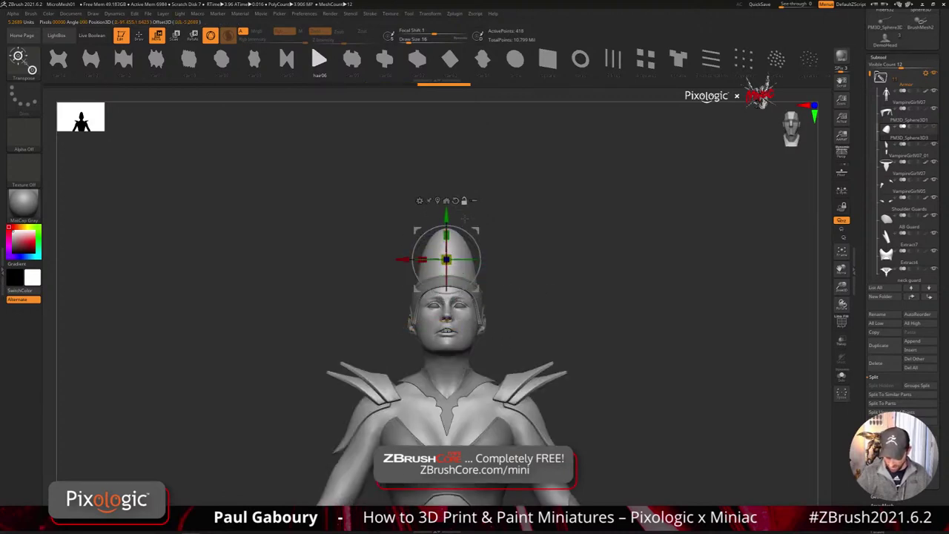
pyautogui.moveTo(423, 260); pyautogui.dragTo(418, 260)
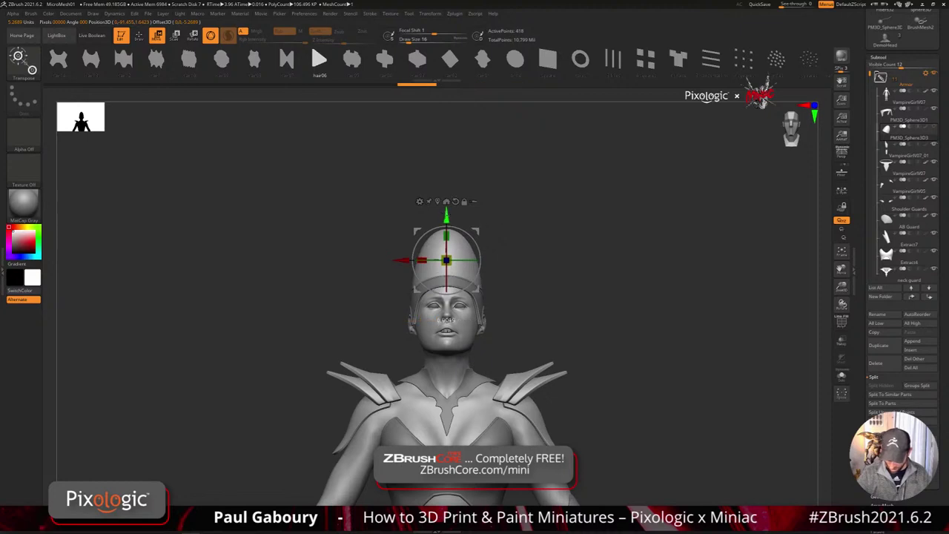
pyautogui.moveTo(447, 215); pyautogui.dragTo(447, 224)
pyautogui.moveTo(519, 290); pyautogui.dragTo(568, 287)
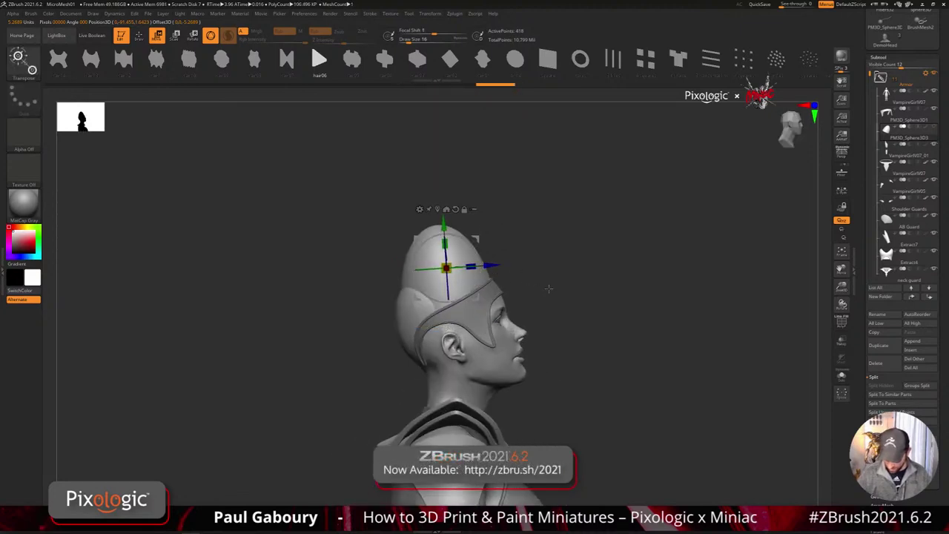
# - Return to draw mode and isolate the dome from all other subtools
pyautogui.press('q')
pyautogui.moveTo(593, 322)
pyautogui.keyDown('shift'); pyautogui.mouseDown()
pyautogui.moveTo(562, 330)
pyautogui.moveTo(578, 319)
pyautogui.mouseUp(); pyautogui.keyUp('shift')
pyautogui.click(841, 376)
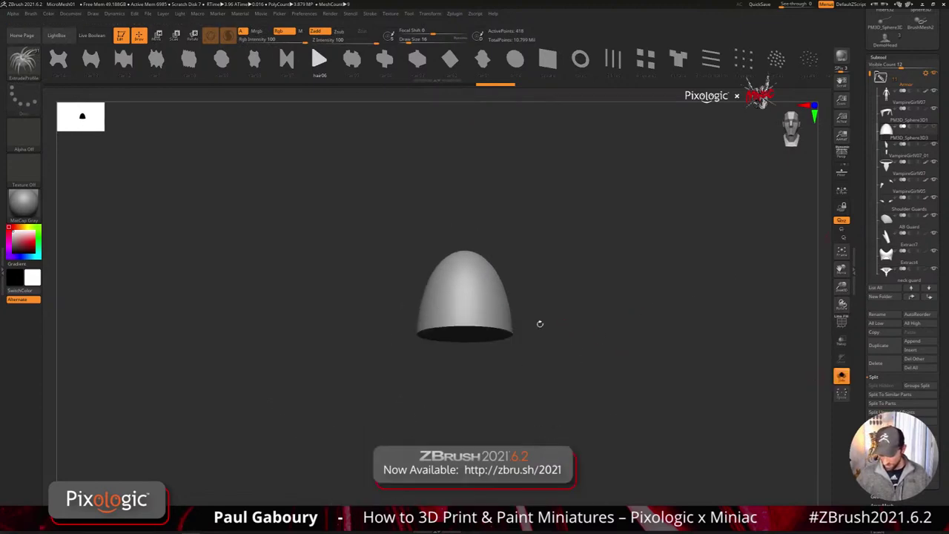
# - Try extruding strips up the dome's front with the ExtrudeProfile brush, and undo them
pyautogui.keyDown('ctrl'); pyautogui.moveTo(483, 313); pyautogui.dragTo(485, 322, button='right'); pyautogui.keyUp('ctrl')
pyautogui.moveTo(484, 328)
pyautogui.mouseDown()
pyautogui.moveTo(489, 306)
pyautogui.moveTo(456, 247)
pyautogui.mouseUp()
pyautogui.moveTo(545, 333); pyautogui.dragTo(528, 88)
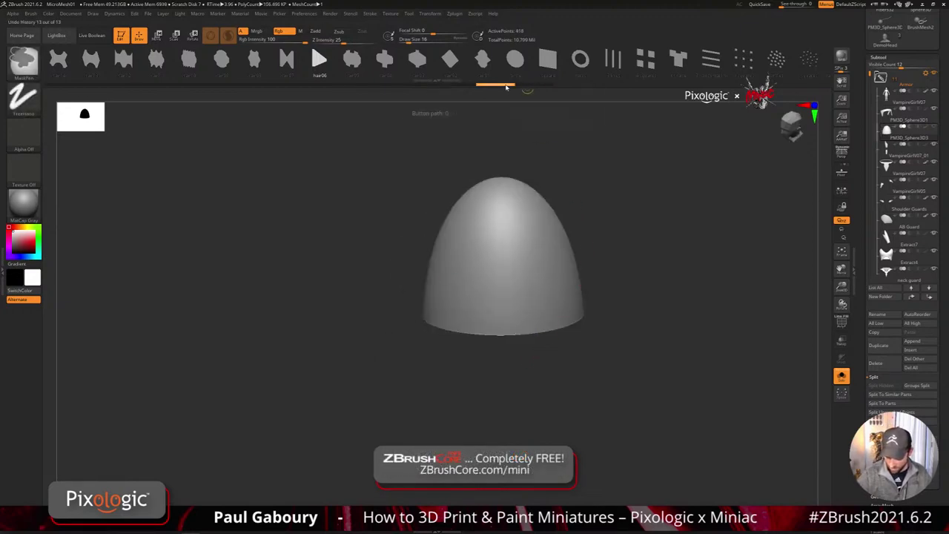
pyautogui.moveTo(501, 328); pyautogui.dragTo(502, 198)
pyautogui.moveTo(536, 345); pyautogui.dragTo(589, 341)
pyautogui.hotkey('ctrl', 'z')
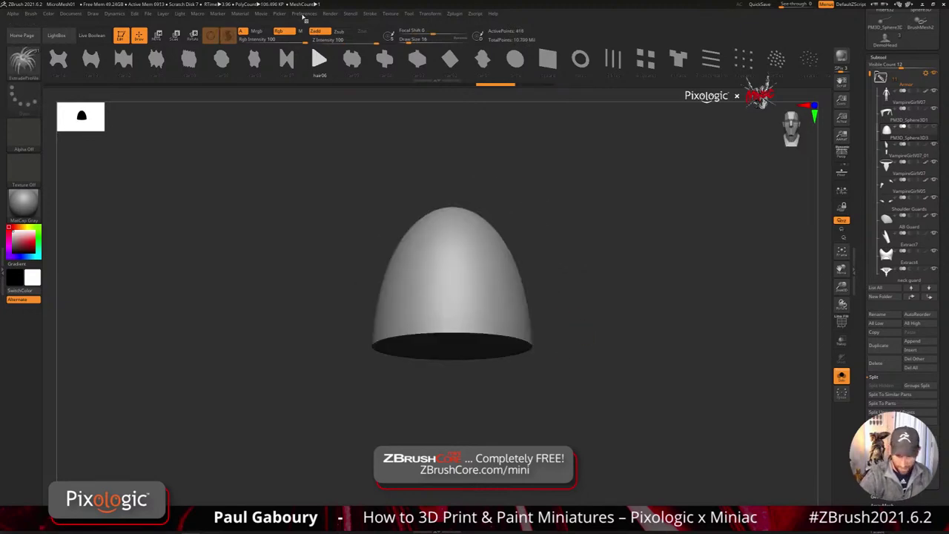
pyautogui.click(304, 18)
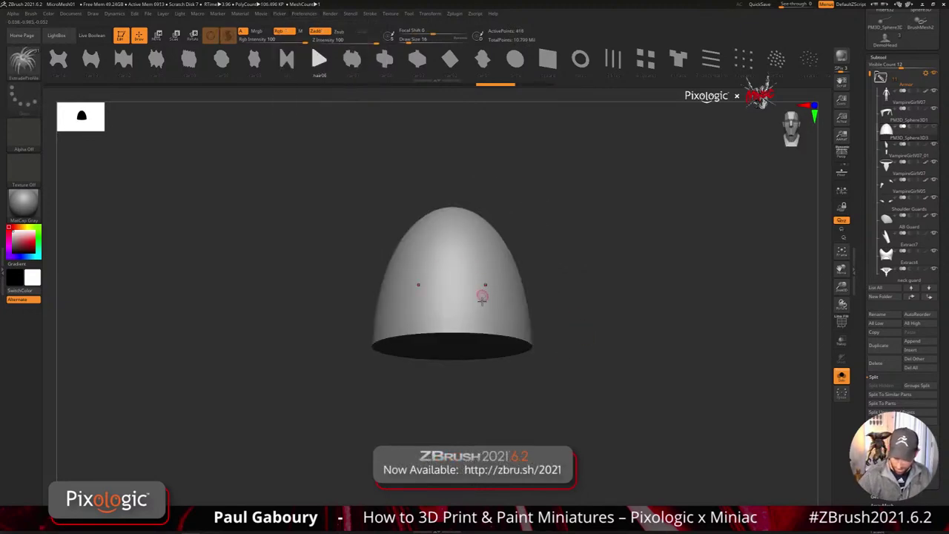
# - Extrude a mirrored pair of wavy, tapered strips up the dome's front and widen them to a draw size of about 32.7
pyautogui.moveTo(483, 298); pyautogui.dragTo(477, 307, button='right')
pyautogui.moveTo(483, 222); pyautogui.dragTo(483, 221)
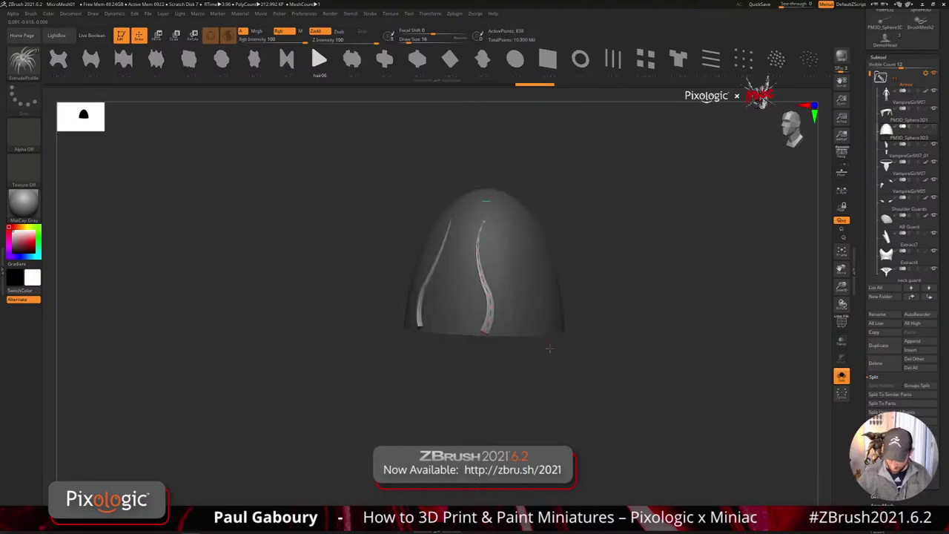
pyautogui.moveTo(546, 349)
pyautogui.mouseDown()
pyautogui.moveTo(553, 343)
pyautogui.moveTo(542, 351)
pyautogui.mouseUp()
pyautogui.press(']')
pyautogui.click(484, 333)
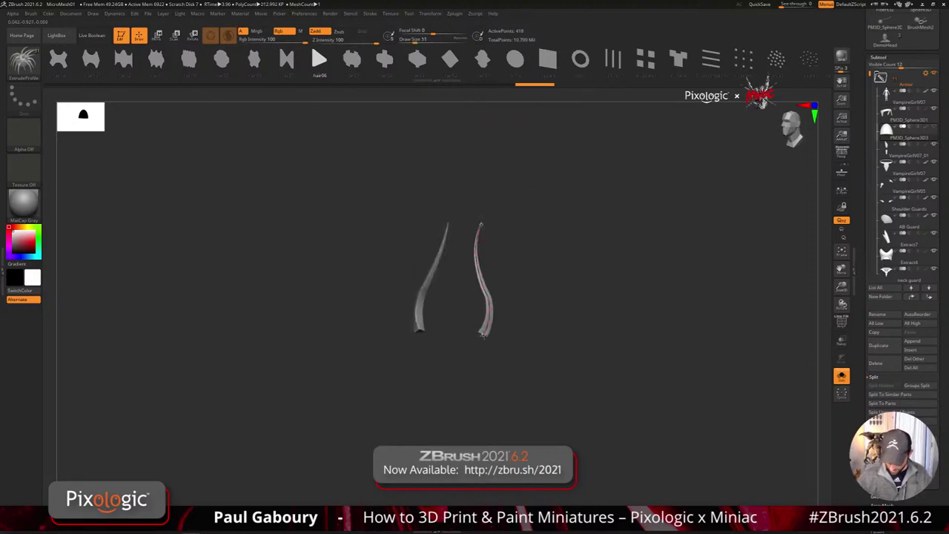
pyautogui.press('[')
pyautogui.moveTo(548, 300); pyautogui.dragTo(506, 297, button='right')
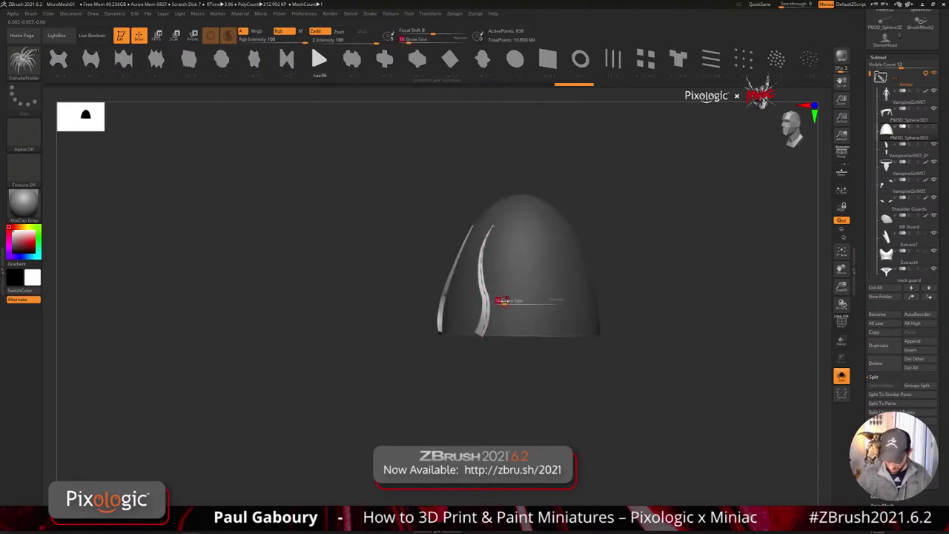
pyautogui.moveTo(505, 301); pyautogui.dragTo(510, 302)
pyautogui.click(483, 332)
pyautogui.moveTo(506, 310)
pyautogui.mouseDown(button='right')
pyautogui.moveTo(546, 306)
pyautogui.moveTo(535, 304)
pyautogui.moveTo(514, 344)
pyautogui.mouseUp(button='right')
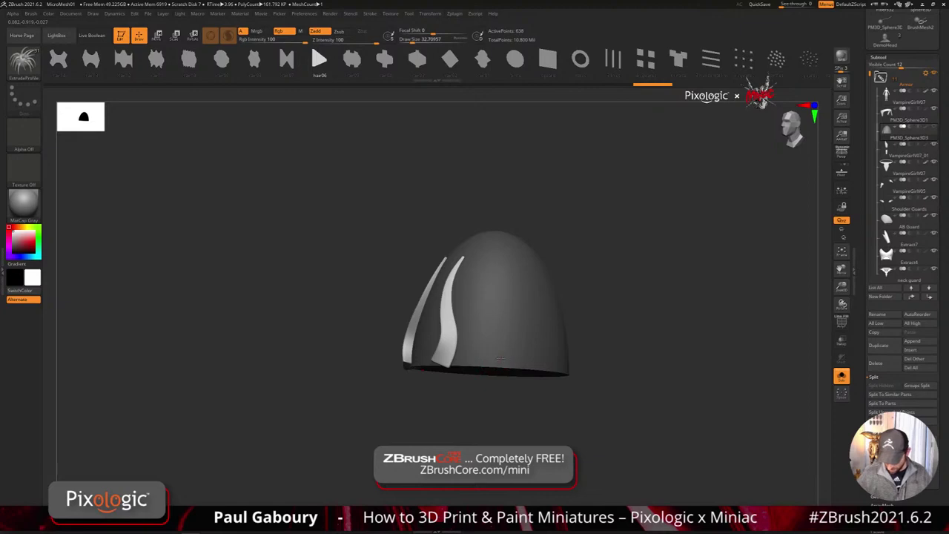
# - Extrude a tall mirrored pair of S-curved strips beside the front pair, and a shorter curved pair farther back on the dome's sides
pyautogui.moveTo(490, 288); pyautogui.dragTo(535, 368, button='right')
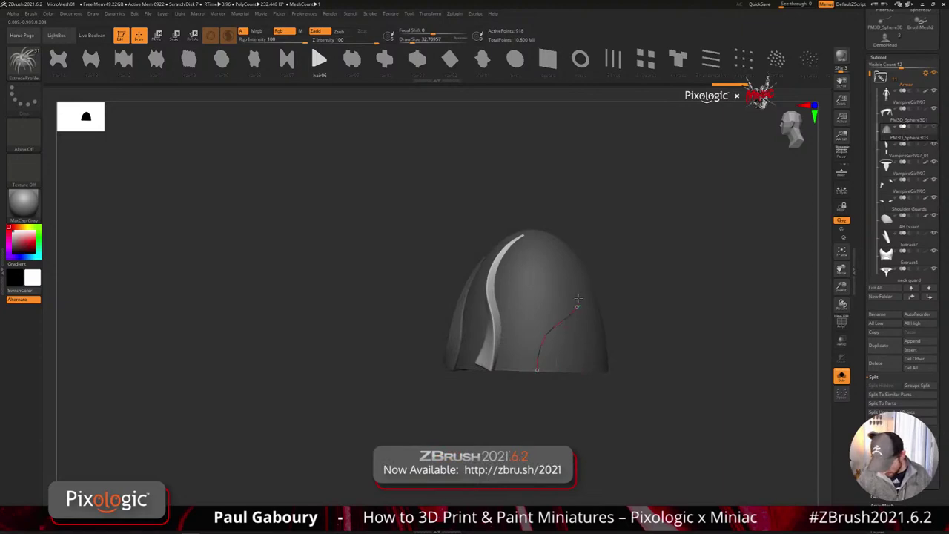
pyautogui.moveTo(577, 299); pyautogui.dragTo(622, 391, button='right')
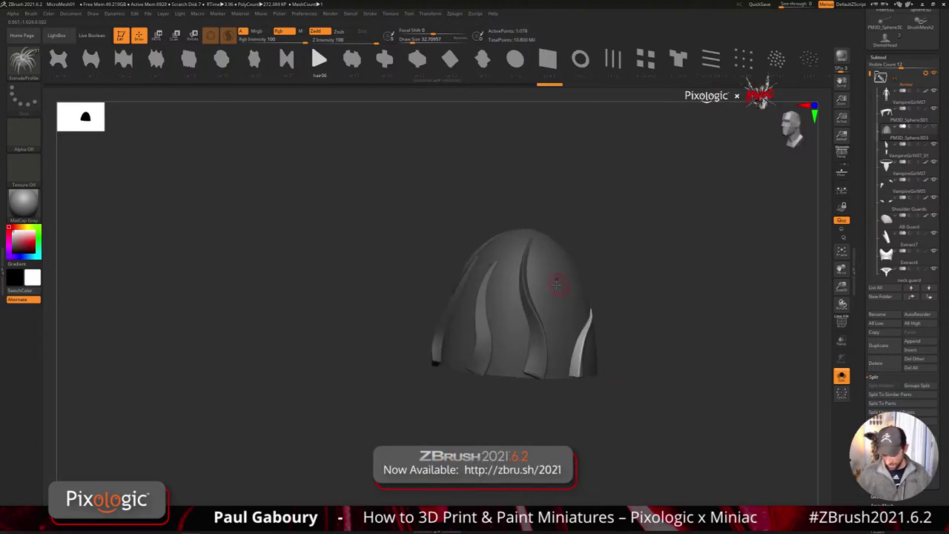
# - Set the draw size to 16 and extrude a mirrored pair of thin curved strips up from the base of the front pair
pyautogui.press('s')
pyautogui.moveTo(550, 283); pyautogui.dragTo(550, 341, button='right')
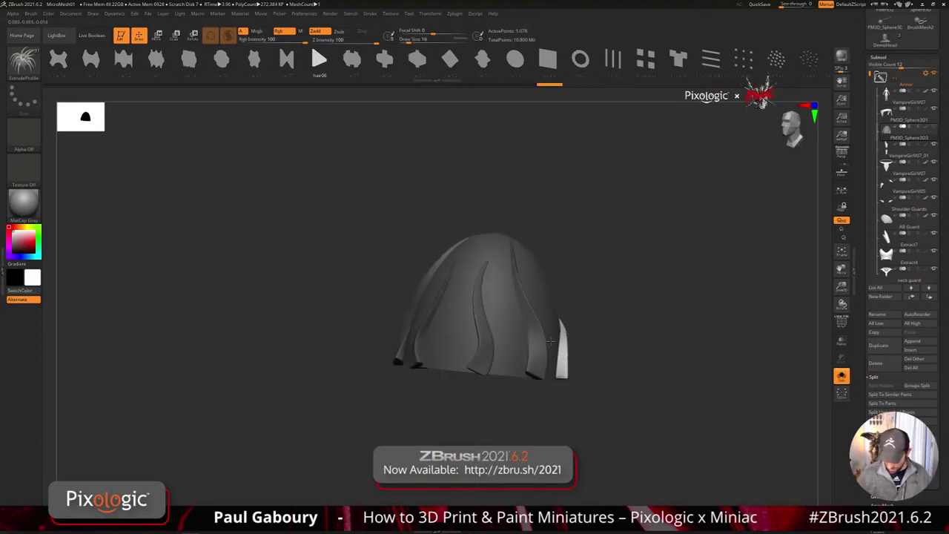
pyautogui.moveTo(495, 368); pyautogui.dragTo(505, 363, button='right')
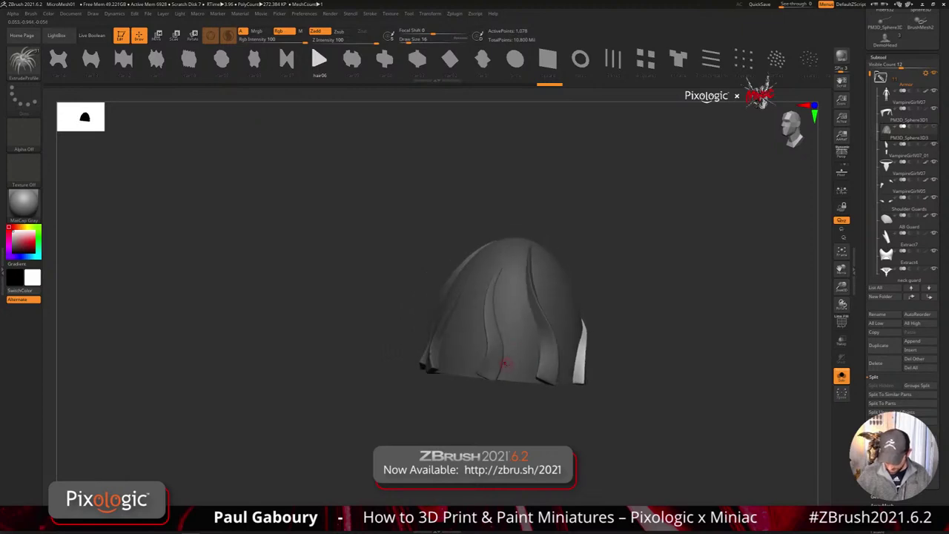
pyautogui.moveTo(500, 371); pyautogui.dragTo(517, 331)
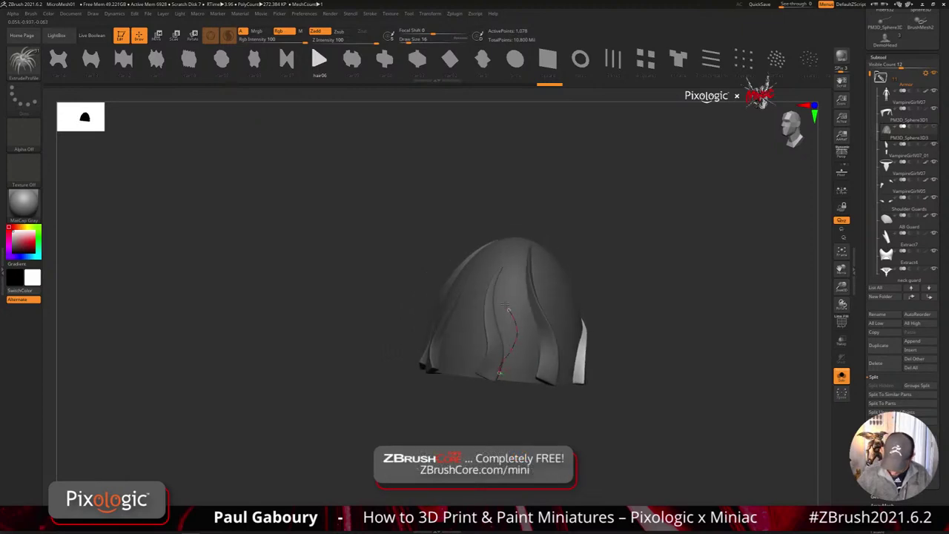
pyautogui.moveTo(494, 284); pyautogui.dragTo(494, 282)
pyautogui.moveTo(525, 375); pyautogui.dragTo(506, 378, button='right')
pyautogui.press(']')
pyautogui.click(505, 377)
# - Turn off solo display and hide every other subtool around the dome
pyautogui.click(842, 377)
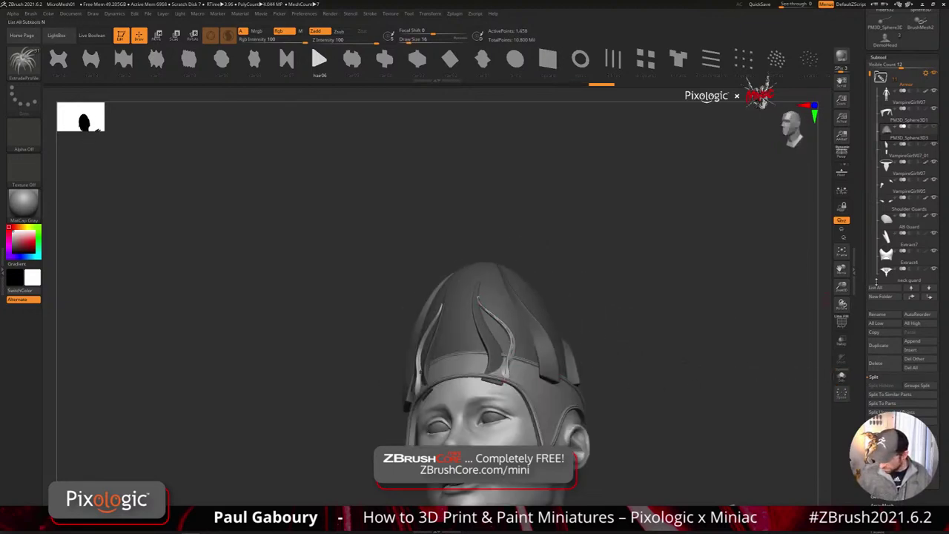
pyautogui.keyDown('shift'); pyautogui.click(934, 127); pyautogui.keyUp('shift')
pyautogui.keyDown('shift'); pyautogui.click(934, 127); pyautogui.keyUp('shift')
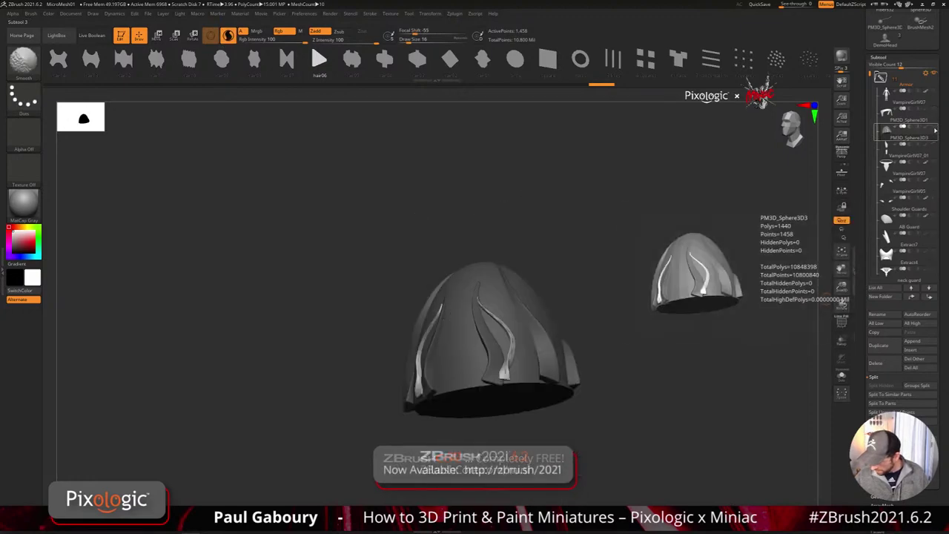
# - Smooth the new strip's curve and bend its middle outward between the front strip and the tall S-curved strip
pyautogui.moveTo(506, 382); pyautogui.dragTo(506, 384)
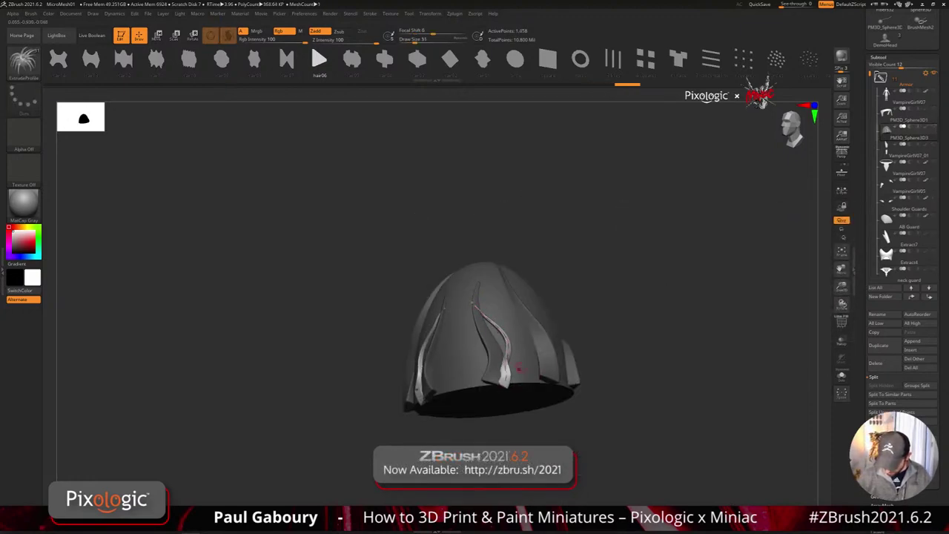
pyautogui.moveTo(540, 415); pyautogui.dragTo(534, 388)
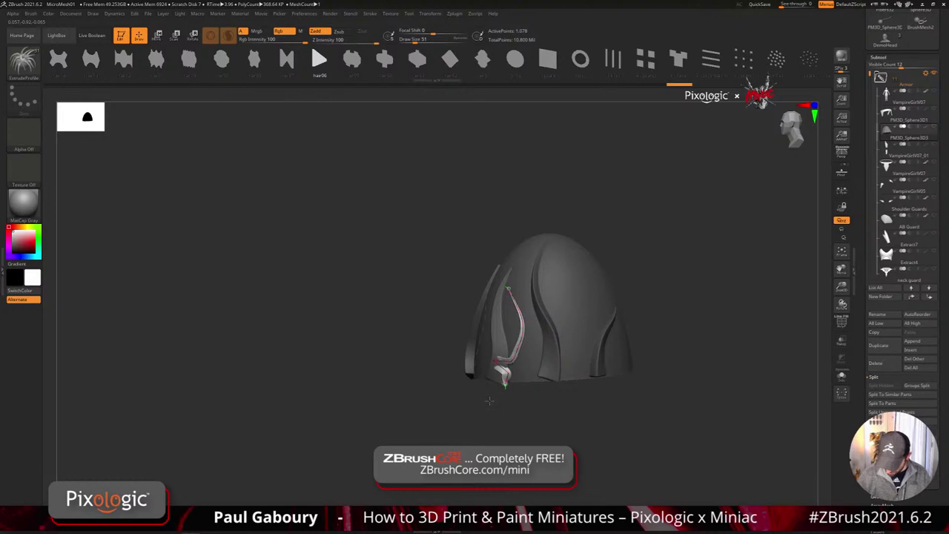
pyautogui.keyDown('shift'); pyautogui.moveTo(507, 380); pyautogui.dragTo(519, 338); pyautogui.keyUp('shift')
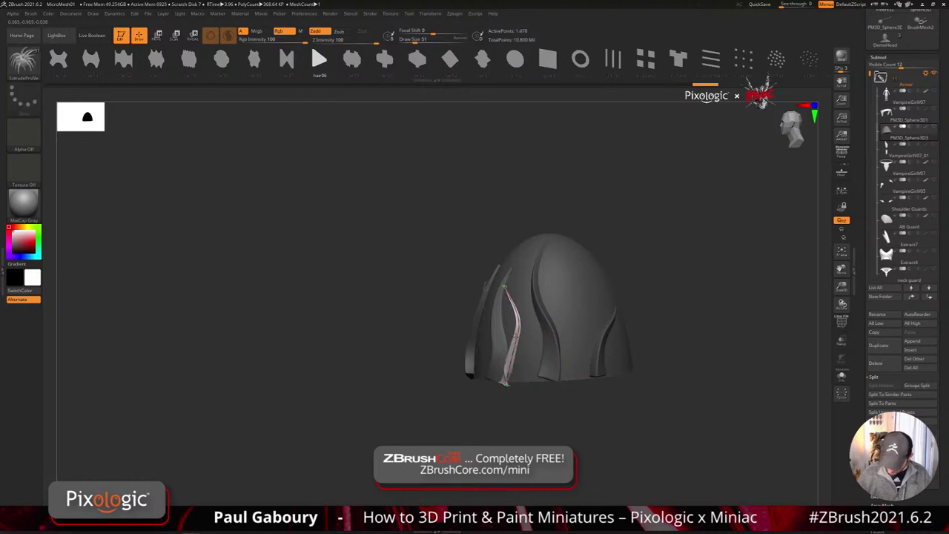
pyautogui.moveTo(506, 279); pyautogui.dragTo(540, 349, button='right')
pyautogui.moveTo(511, 303); pyautogui.dragTo(563, 377, button='right')
pyautogui.moveTo(566, 378); pyautogui.dragTo(517, 344)
pyautogui.hotkey('ctrl', 'z')
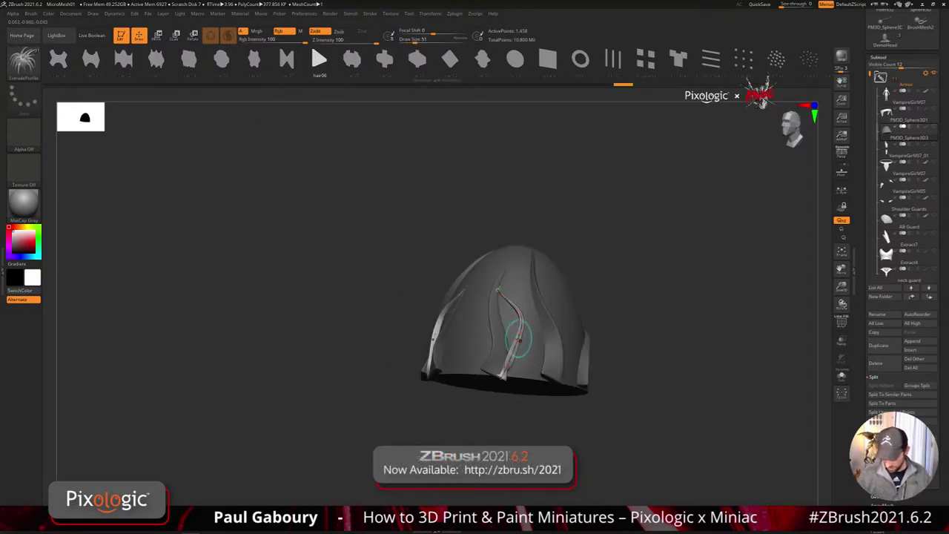
pyautogui.moveTo(508, 290); pyautogui.dragTo(499, 289)
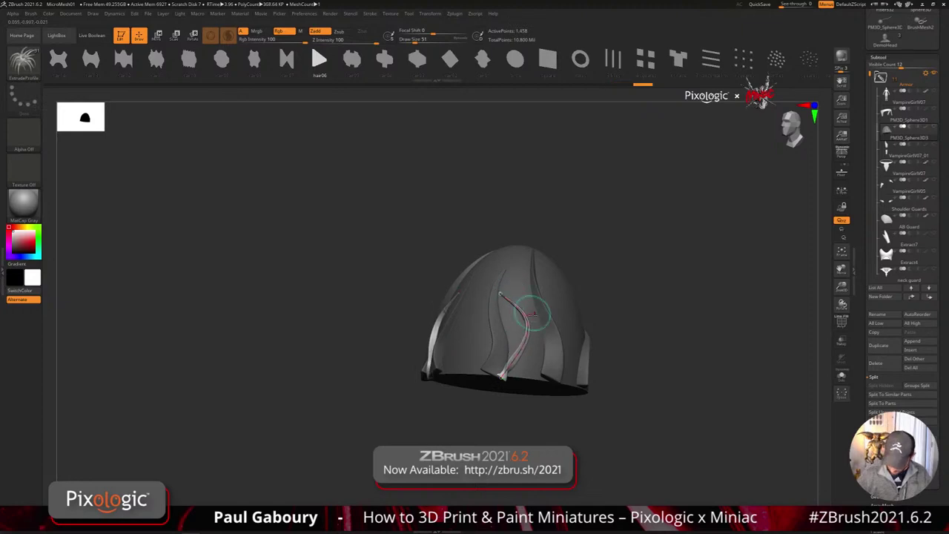
pyautogui.moveTo(525, 342); pyautogui.dragTo(526, 343)
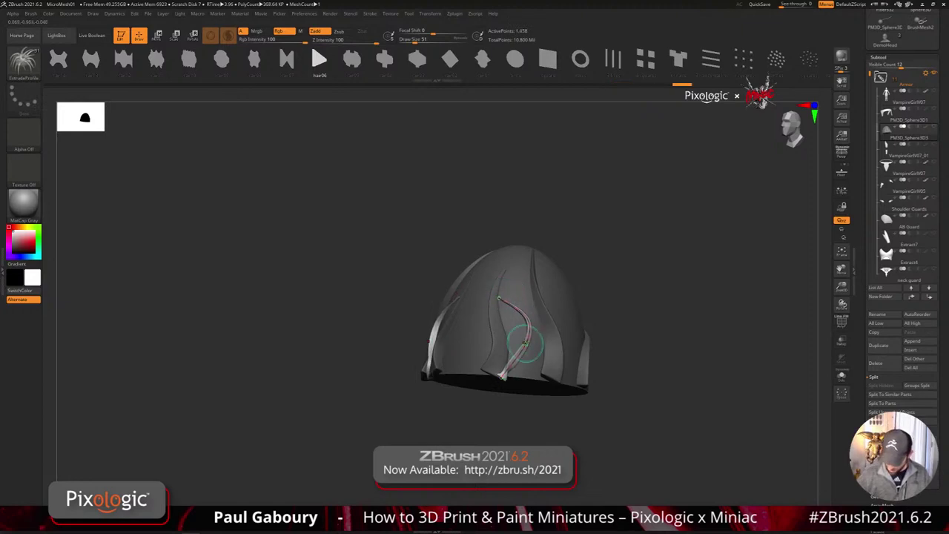
# - Toggle the Lock End and Bend End options in the brush's curve settings
pyautogui.click(371, 13)
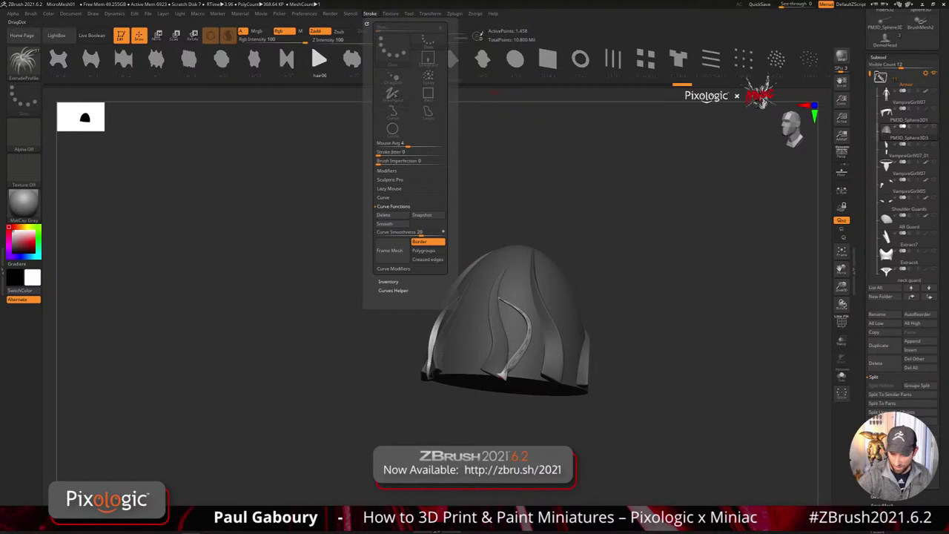
pyautogui.click(399, 180)
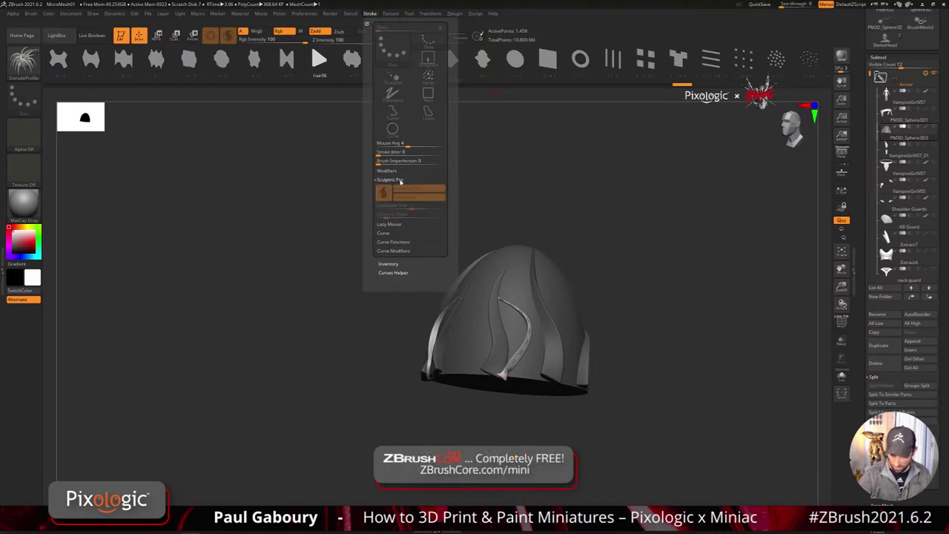
pyautogui.click(398, 233)
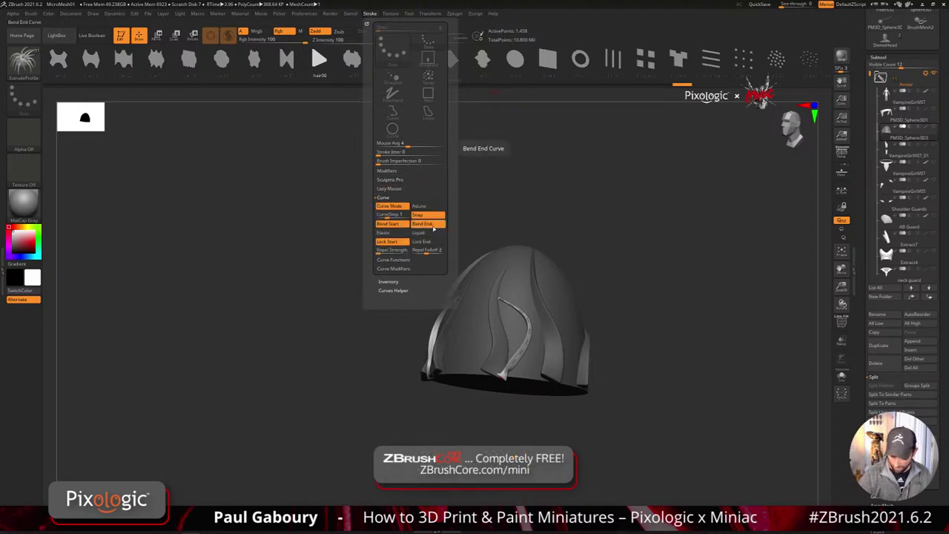
pyautogui.click(428, 241)
pyautogui.click(423, 224)
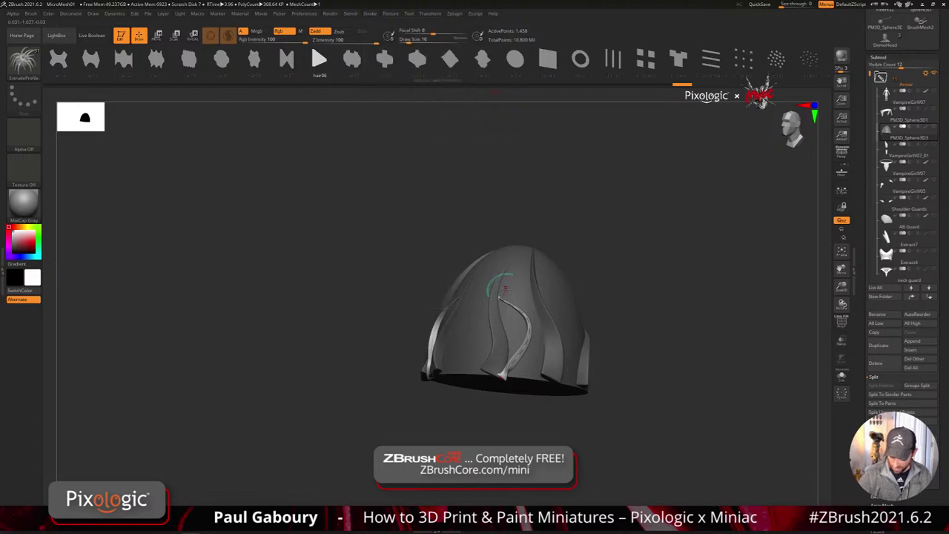
# - Bend the new strip into a deeper hooked arc and seat its lower end at the base of the front strip
pyautogui.moveTo(512, 296)
pyautogui.mouseDown(button='right')
pyautogui.moveTo(546, 316)
pyautogui.moveTo(532, 333)
pyautogui.mouseUp(button='right')
pyautogui.moveTo(533, 333); pyautogui.dragTo(529, 343)
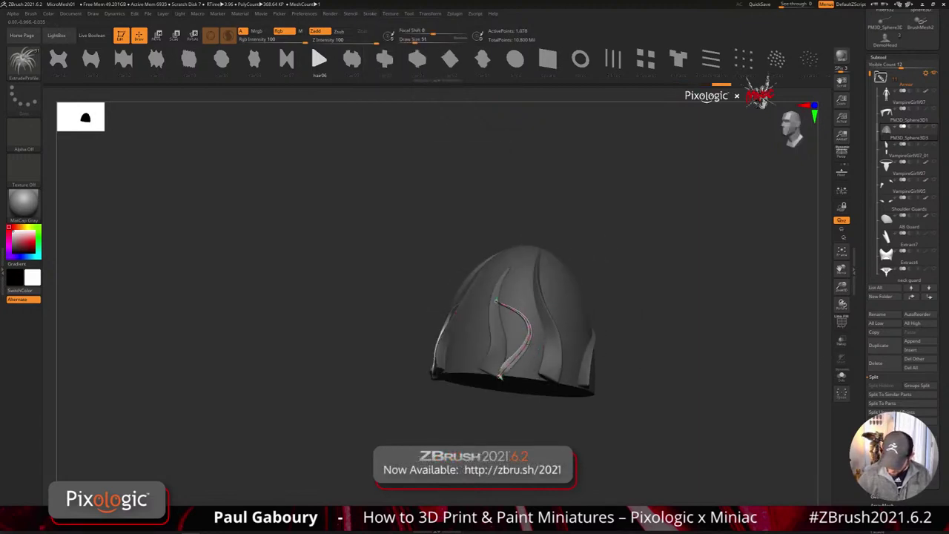
pyautogui.moveTo(518, 373); pyautogui.dragTo(537, 373, button='right')
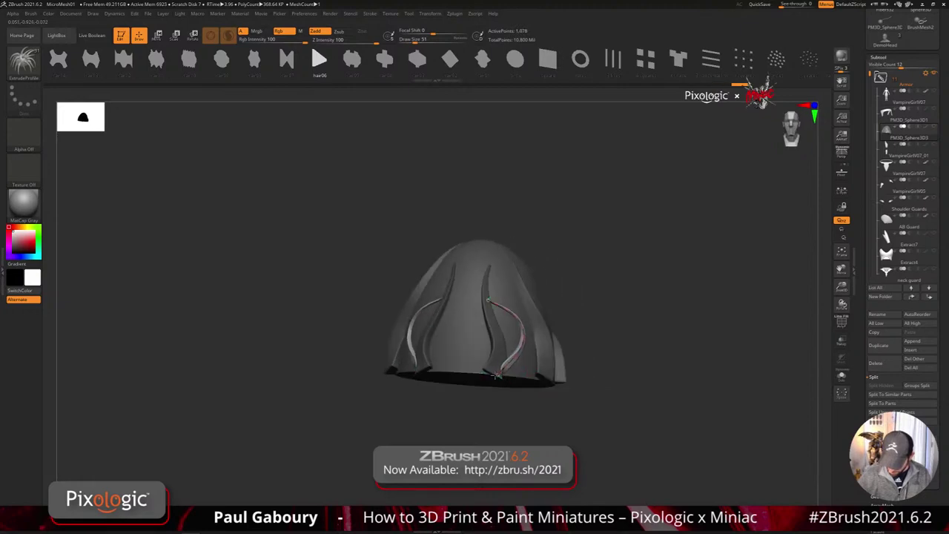
pyautogui.moveTo(491, 373); pyautogui.dragTo(503, 361)
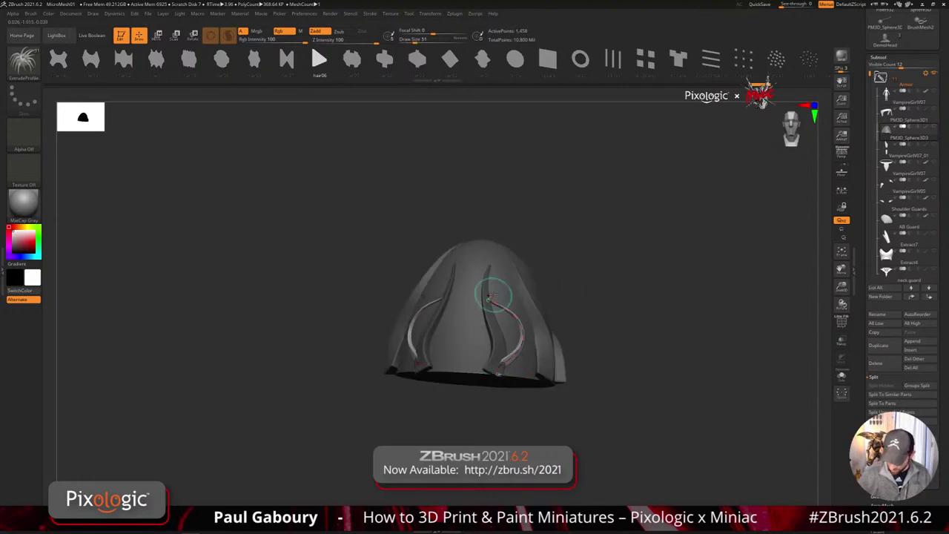
pyautogui.moveTo(537, 331); pyautogui.dragTo(558, 354, button='right')
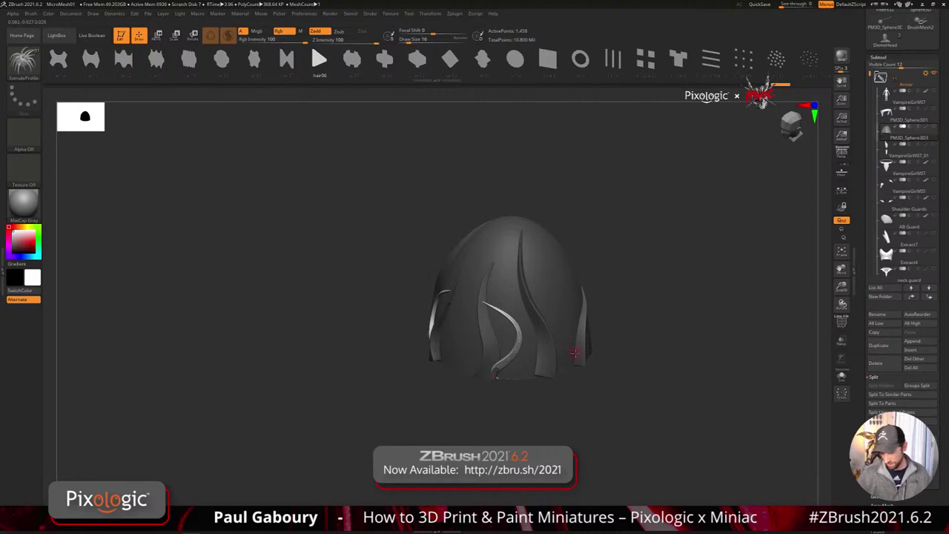
pyautogui.moveTo(575, 353); pyautogui.dragTo(551, 338, button='right')
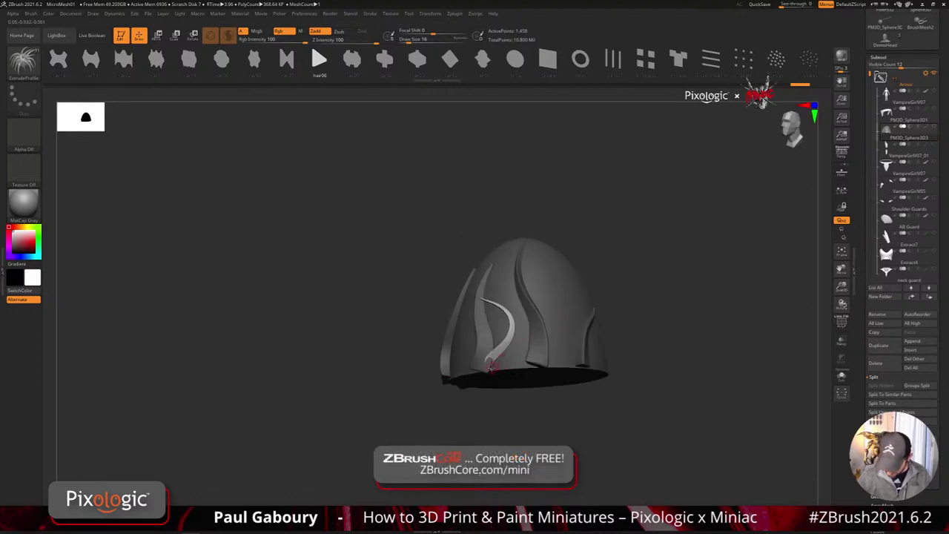
# - Extrude a mirrored strip from the front strip's base and curve it outward until its tip meets the tall S-curved strip
pyautogui.moveTo(562, 312); pyautogui.dragTo(504, 360)
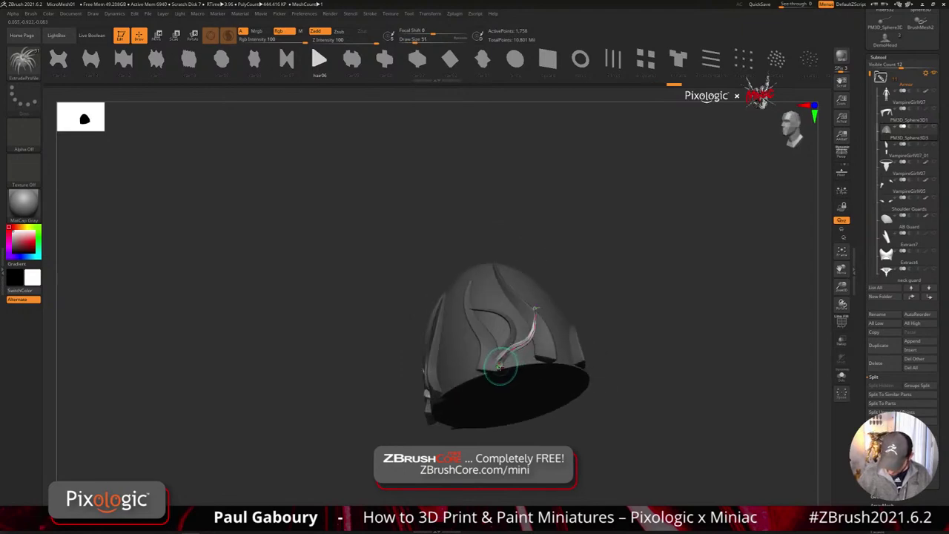
pyautogui.moveTo(491, 373); pyautogui.dragTo(442, 368, button='right')
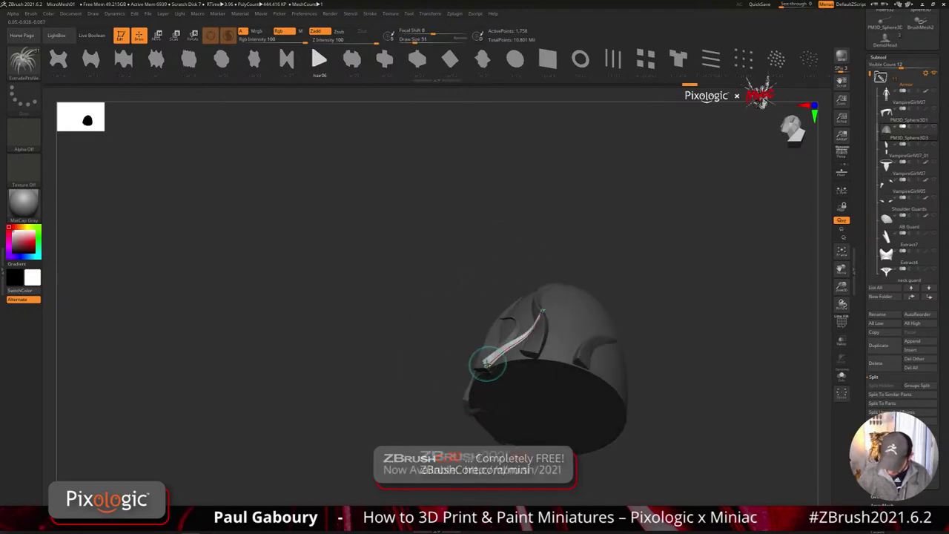
pyautogui.moveTo(484, 373); pyautogui.dragTo(527, 345)
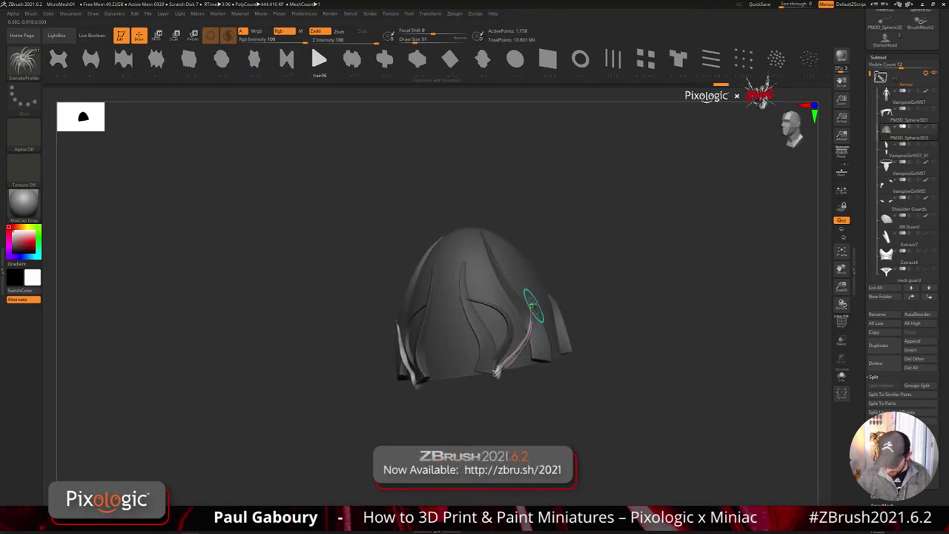
pyautogui.moveTo(531, 305); pyautogui.dragTo(515, 304)
pyautogui.moveTo(527, 322); pyautogui.dragTo(493, 326, button='right')
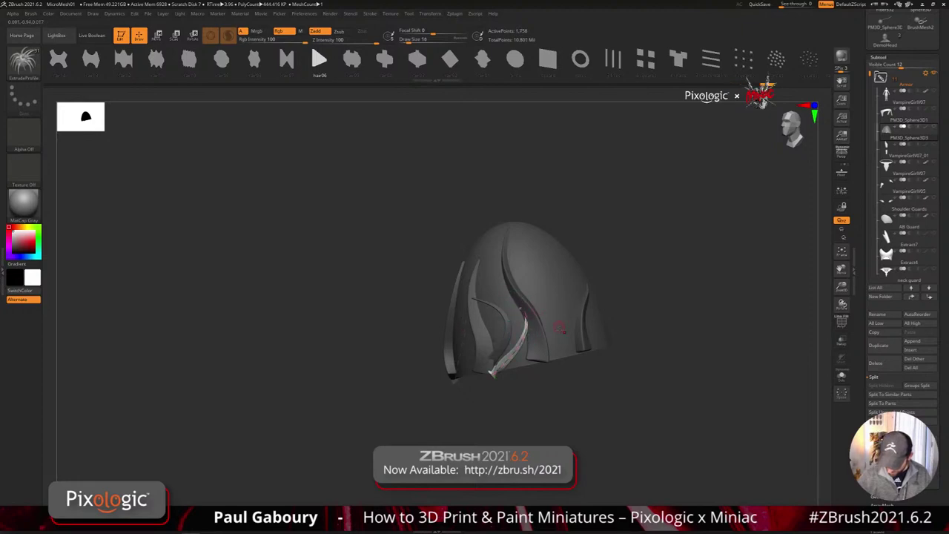
pyautogui.moveTo(560, 327); pyautogui.dragTo(559, 348, button='right')
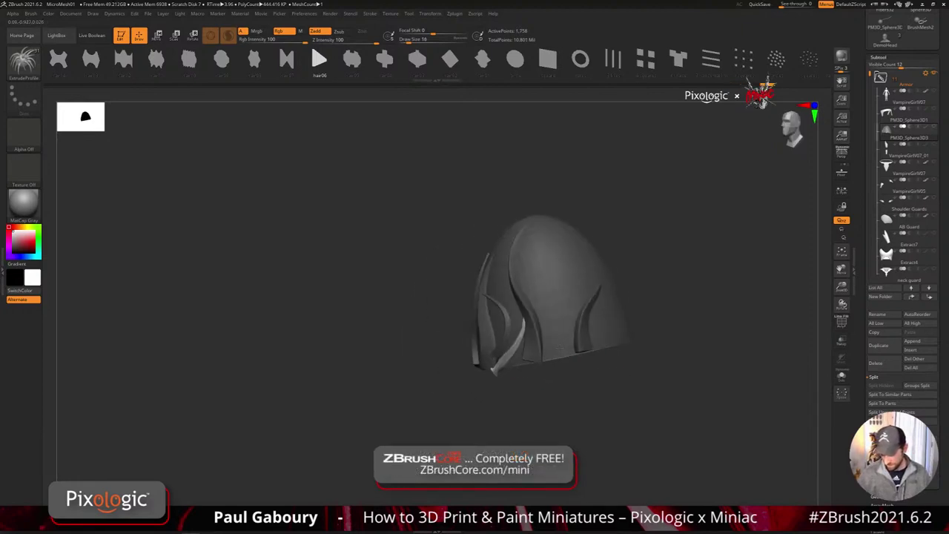
# - Extrude a long mirrored strip between the rear strip's base and the upper part of the tall S-curved strip
pyautogui.moveTo(560, 347)
pyautogui.mouseDown()
pyautogui.moveTo(562, 337)
pyautogui.moveTo(571, 347)
pyautogui.mouseUp()
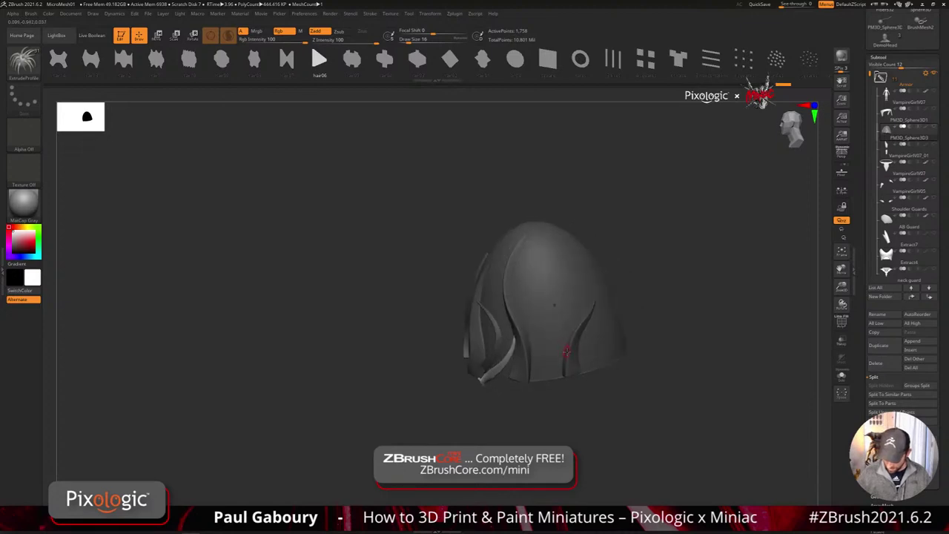
pyautogui.moveTo(508, 284); pyautogui.dragTo(509, 281)
pyautogui.moveTo(542, 298)
pyautogui.mouseDown(button='right')
pyautogui.moveTo(561, 273)
pyautogui.moveTo(545, 281)
pyautogui.moveTo(551, 345)
pyautogui.mouseUp(button='right')
pyautogui.moveTo(555, 347); pyautogui.dragTo(586, 343)
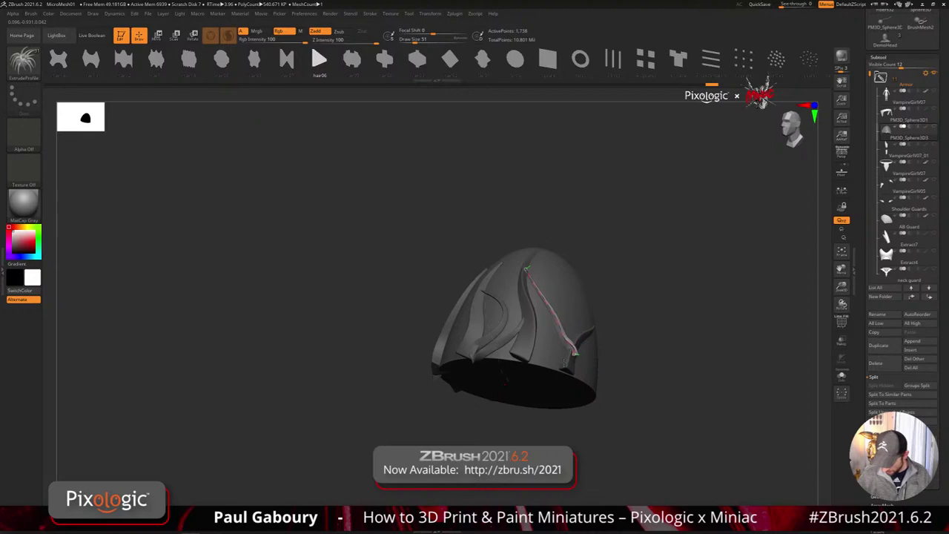
# - Bend the long strip into a smooth arc beside the tall S-curved strip and seat its lower end on the rear strip's base
pyautogui.moveTo(563, 314); pyautogui.dragTo(550, 323)
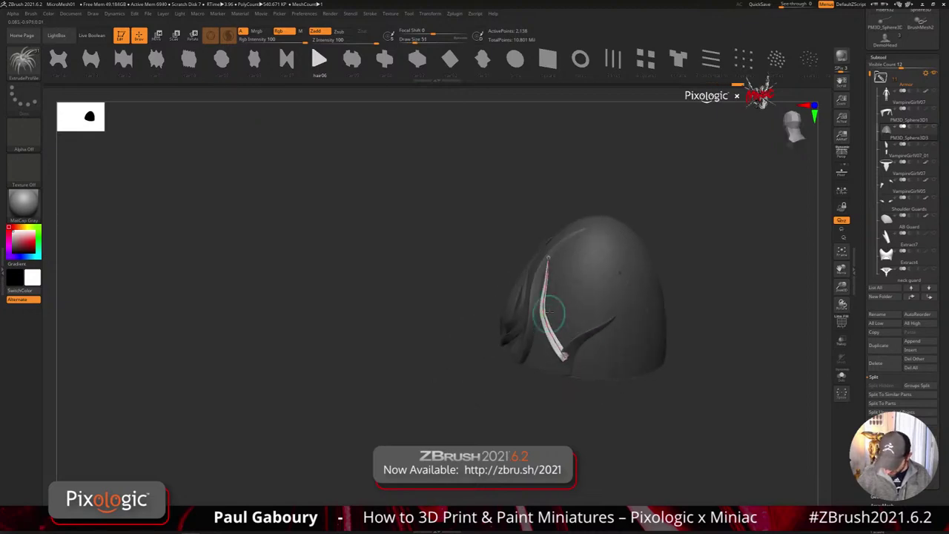
pyautogui.moveTo(549, 258); pyautogui.dragTo(601, 336)
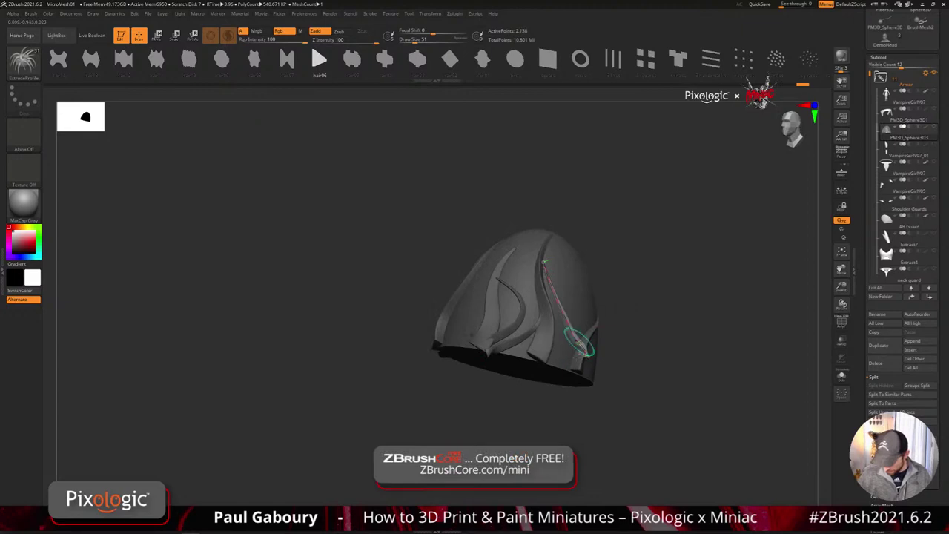
pyautogui.moveTo(585, 353); pyautogui.dragTo(571, 325)
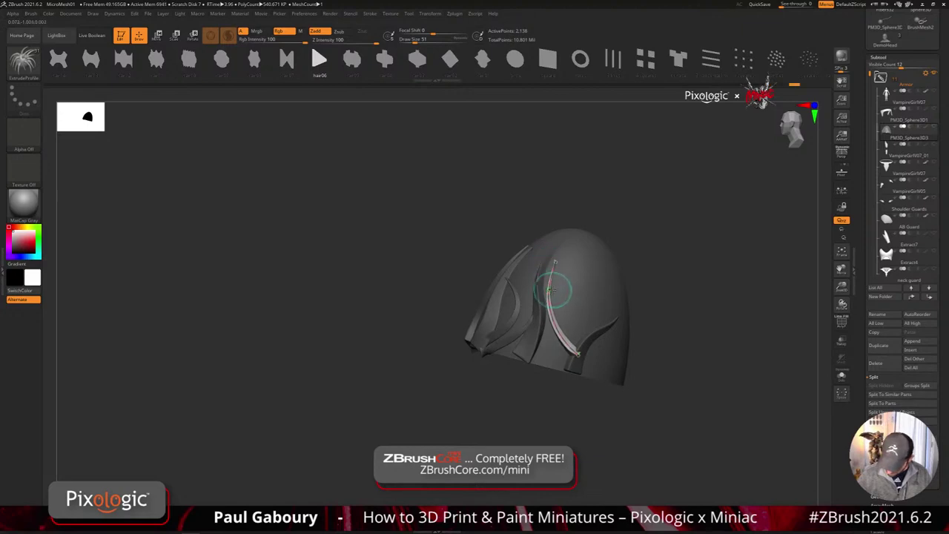
pyautogui.click(551, 290)
pyautogui.moveTo(595, 371)
pyautogui.mouseDown()
pyautogui.moveTo(609, 363)
pyautogui.moveTo(625, 326)
pyautogui.moveTo(659, 375)
pyautogui.moveTo(638, 371)
pyautogui.mouseUp()
pyautogui.moveTo(638, 371)
pyautogui.keyDown('ctrl'); pyautogui.mouseDown()
pyautogui.moveTo(616, 379)
pyautogui.moveTo(613, 356)
pyautogui.mouseUp(); pyautogui.keyUp('ctrl')
pyautogui.click(608, 359)
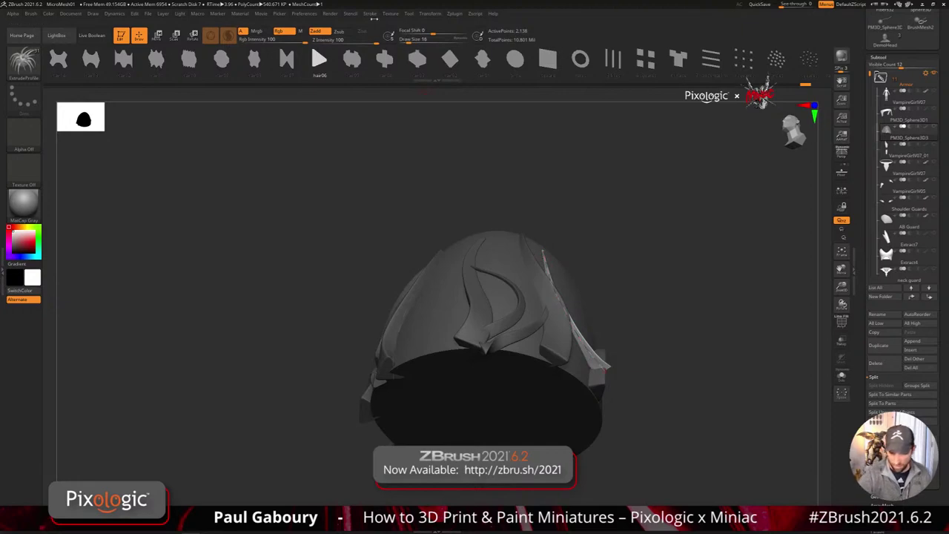
pyautogui.click(371, 13)
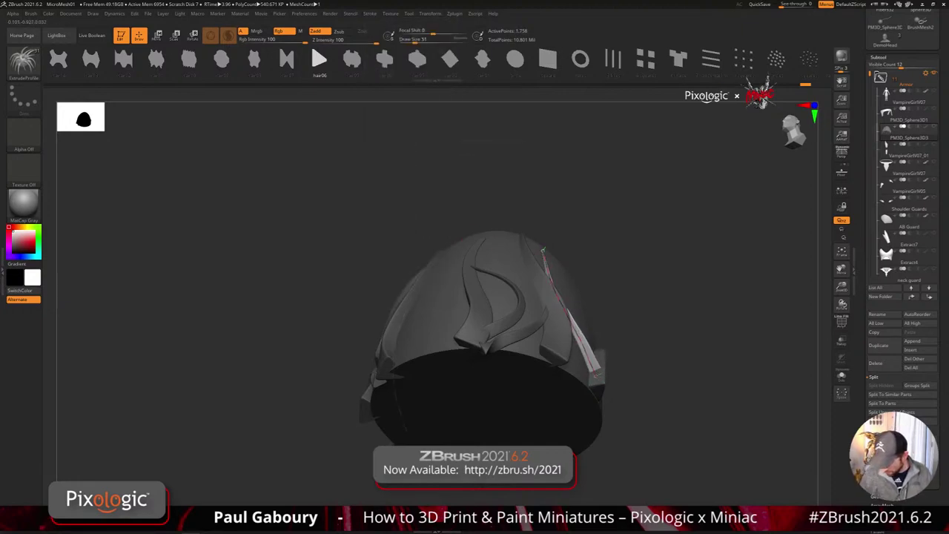
pyautogui.click(596, 375)
pyautogui.moveTo(656, 356)
pyautogui.mouseDown()
pyautogui.moveTo(638, 363)
pyautogui.moveTo(653, 349)
pyautogui.moveTo(617, 322)
pyautogui.moveTo(648, 345)
pyautogui.moveTo(519, 391)
pyautogui.mouseUp()
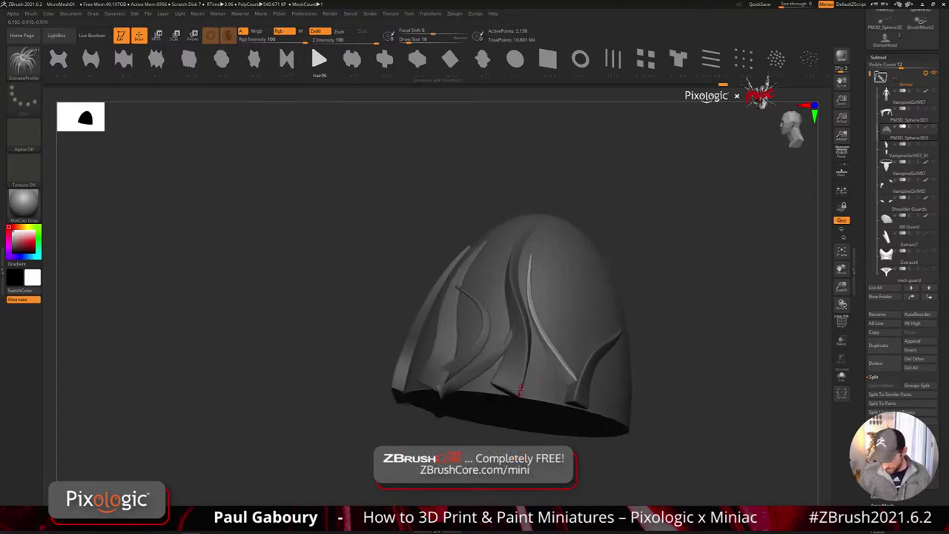
# - Try extruding a short strip from the tall S-curved strip's base to the long arc, and undo it
pyautogui.moveTo(553, 350); pyautogui.dragTo(556, 346)
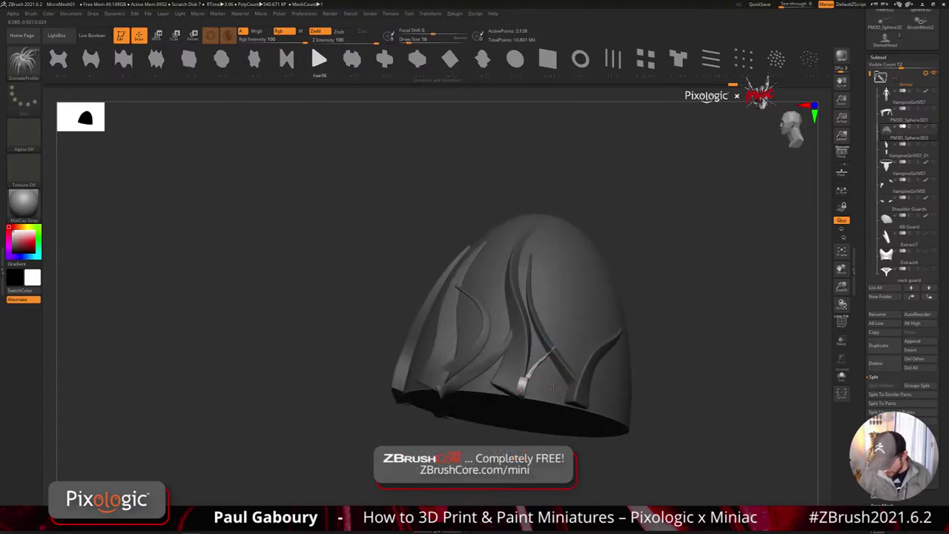
pyautogui.moveTo(645, 371); pyautogui.dragTo(593, 379)
pyautogui.hotkey('ctrl', 'z')
pyautogui.click(353, 14)
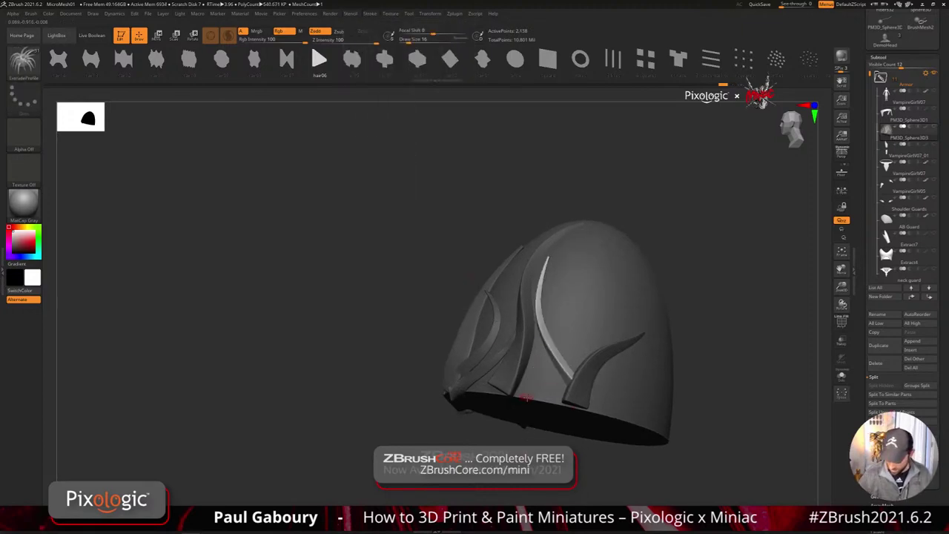
pyautogui.moveTo(515, 395); pyautogui.dragTo(560, 370)
pyautogui.moveTo(561, 394); pyautogui.dragTo(528, 378, button='right')
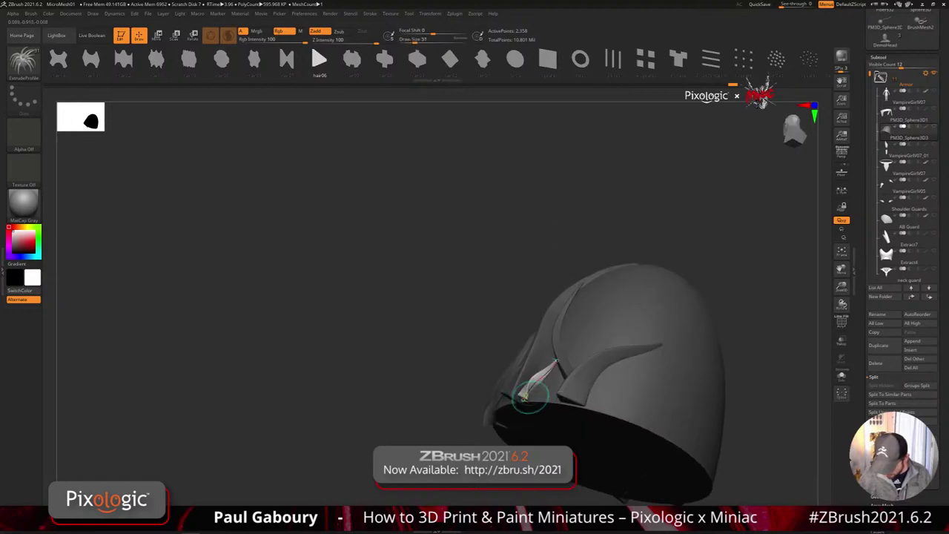
pyautogui.moveTo(529, 393); pyautogui.dragTo(553, 407)
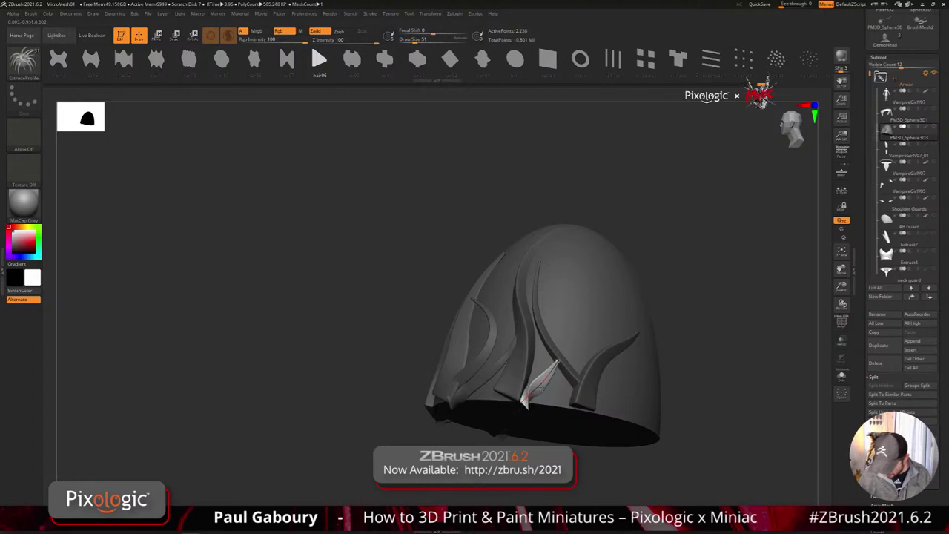
pyautogui.click(524, 403)
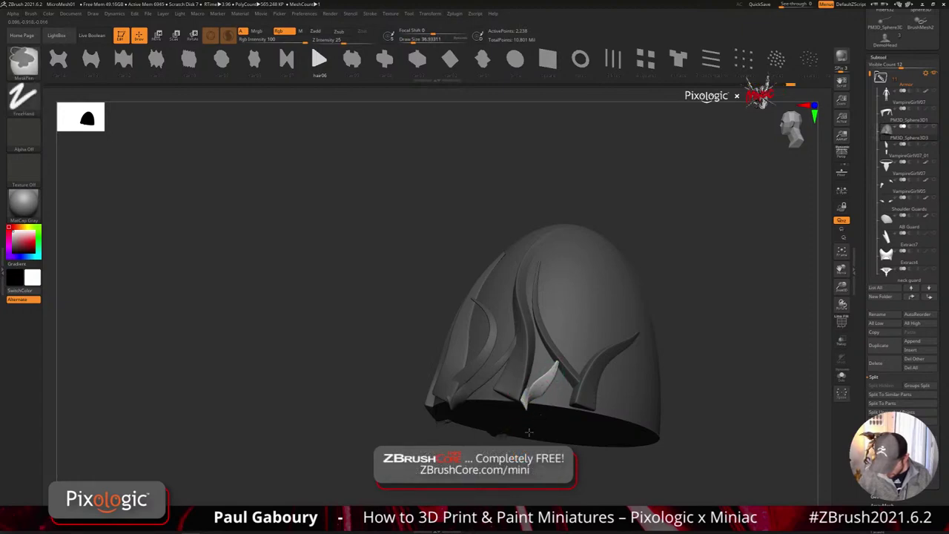
pyautogui.click(548, 391)
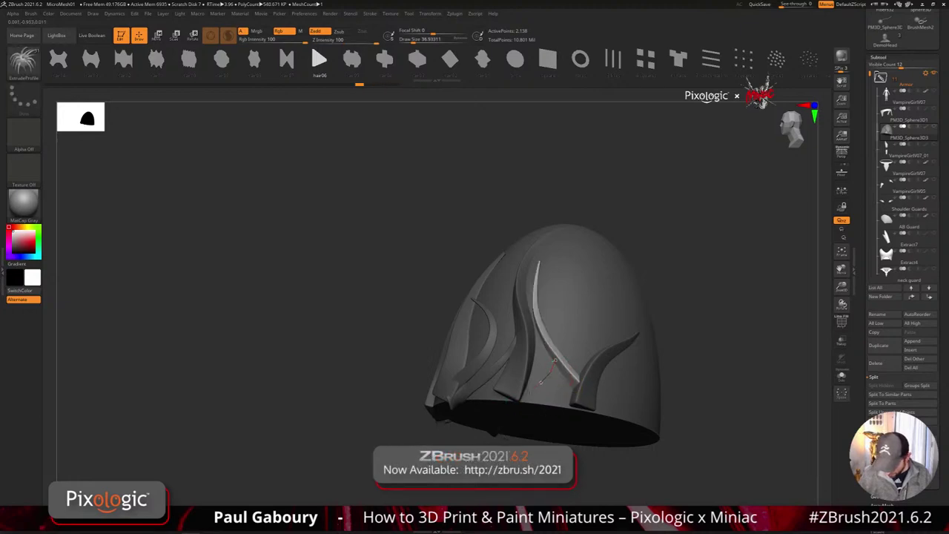
pyautogui.moveTo(540, 383); pyautogui.dragTo(510, 407)
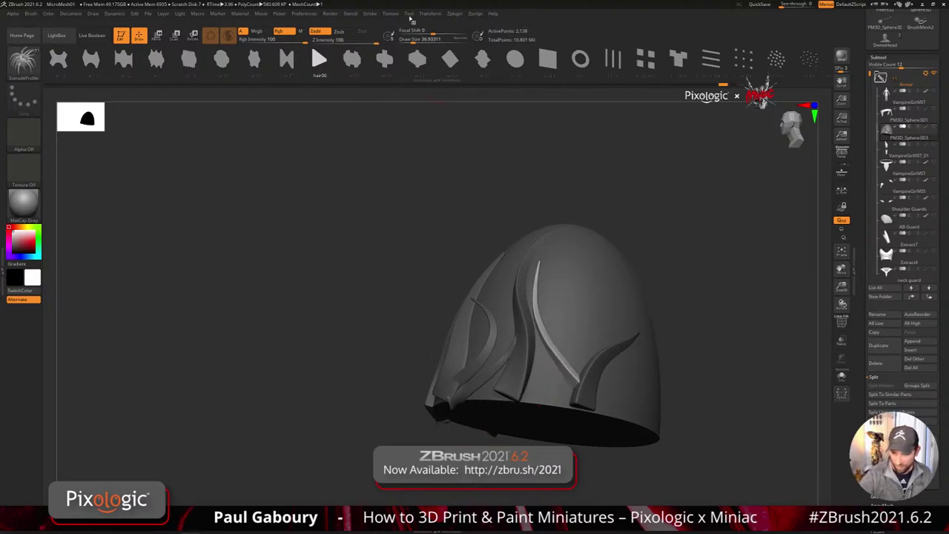
# - Extrude a short tapered strip from the base of the tall S-curved strip up to the long arc
pyautogui.click(367, 17)
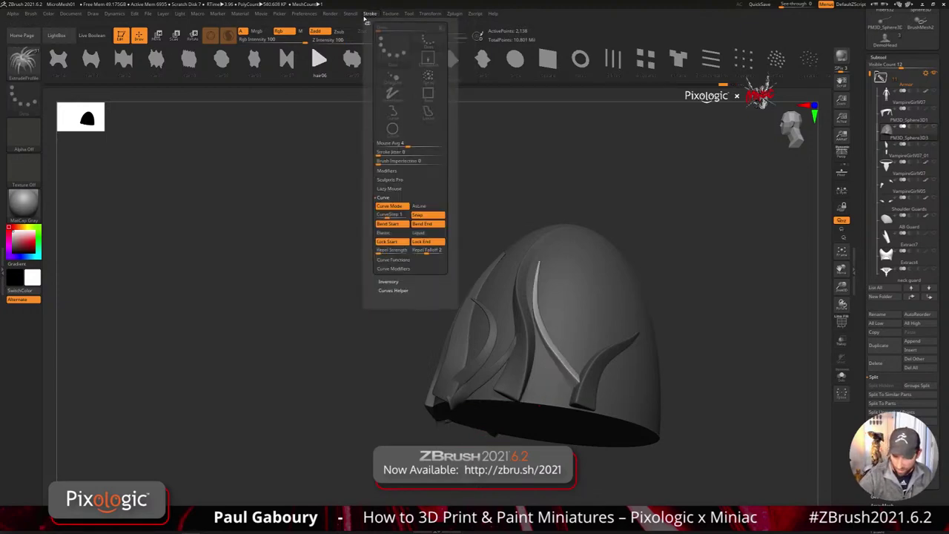
pyautogui.click(405, 270)
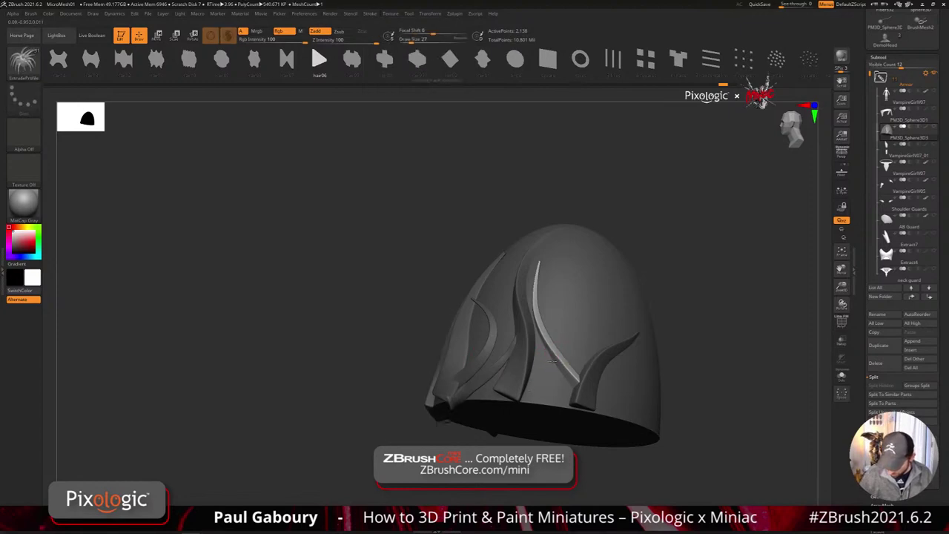
pyautogui.moveTo(523, 401); pyautogui.dragTo(518, 406)
pyautogui.moveTo(550, 440)
pyautogui.mouseDown()
pyautogui.moveTo(565, 467)
pyautogui.moveTo(544, 442)
pyautogui.moveTo(549, 350)
pyautogui.moveTo(547, 360)
pyautogui.mouseUp()
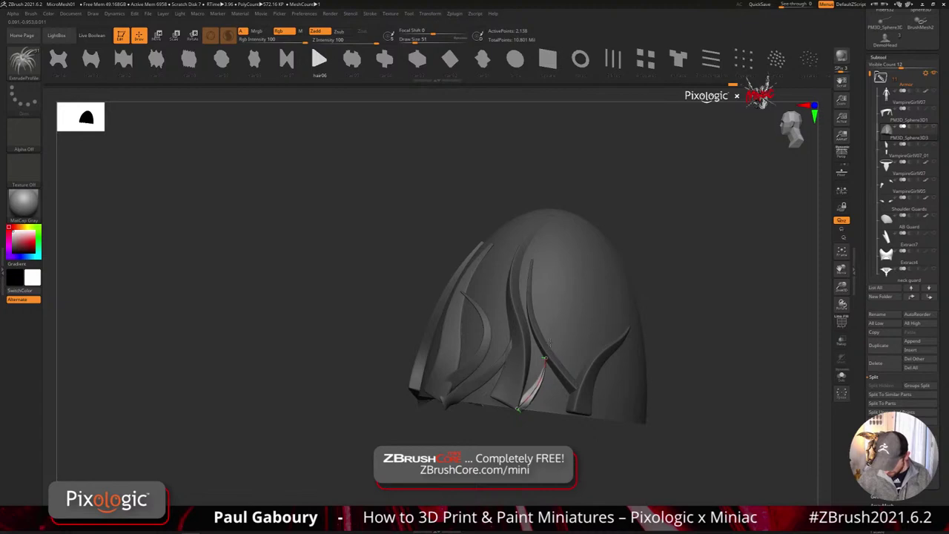
# - Show the helmet band, hide the guide dome and split the crown strips and dome into separate subtools
pyautogui.moveTo(597, 430); pyautogui.dragTo(657, 407)
pyautogui.keyDown('alt'); pyautogui.moveTo(657, 406); pyautogui.dragTo(609, 396); pyautogui.keyUp('alt')
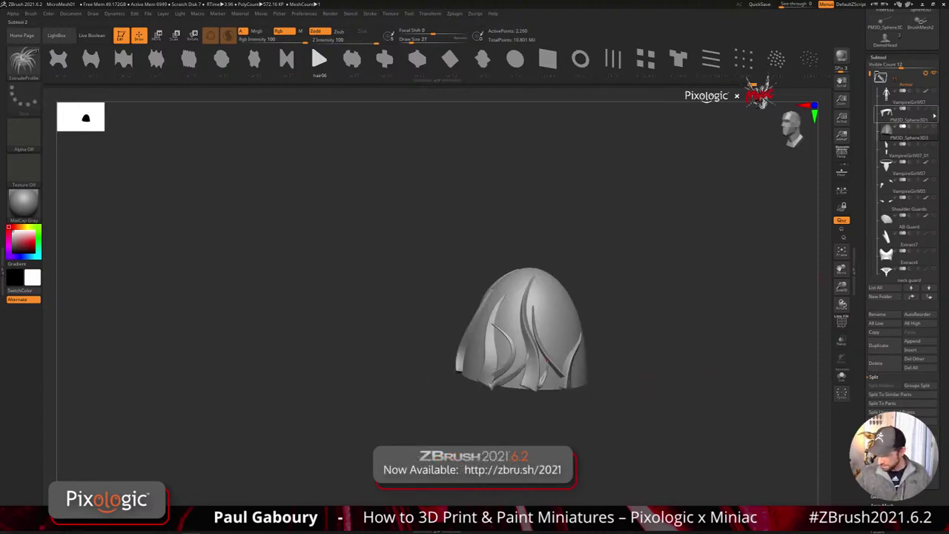
pyautogui.moveTo(732, 341); pyautogui.dragTo(563, 381)
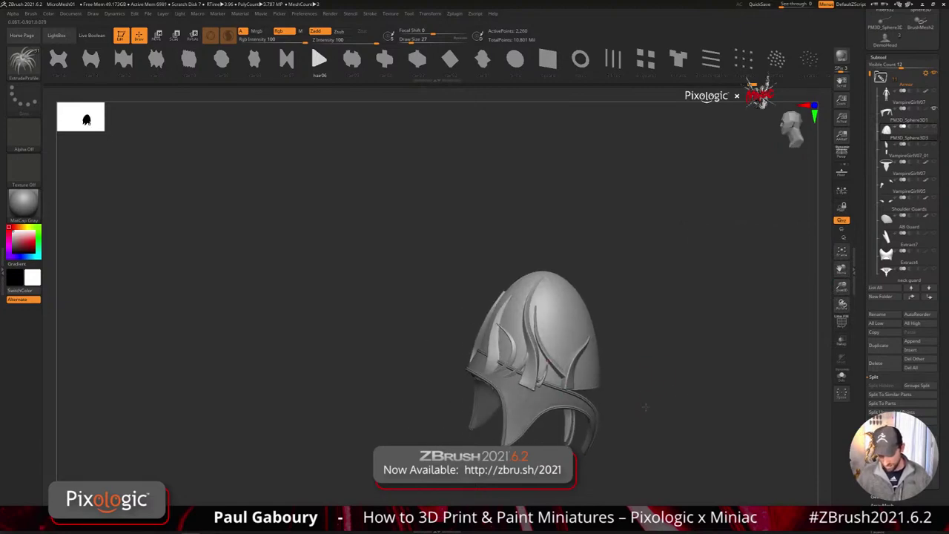
pyautogui.moveTo(645, 406); pyautogui.dragTo(615, 351)
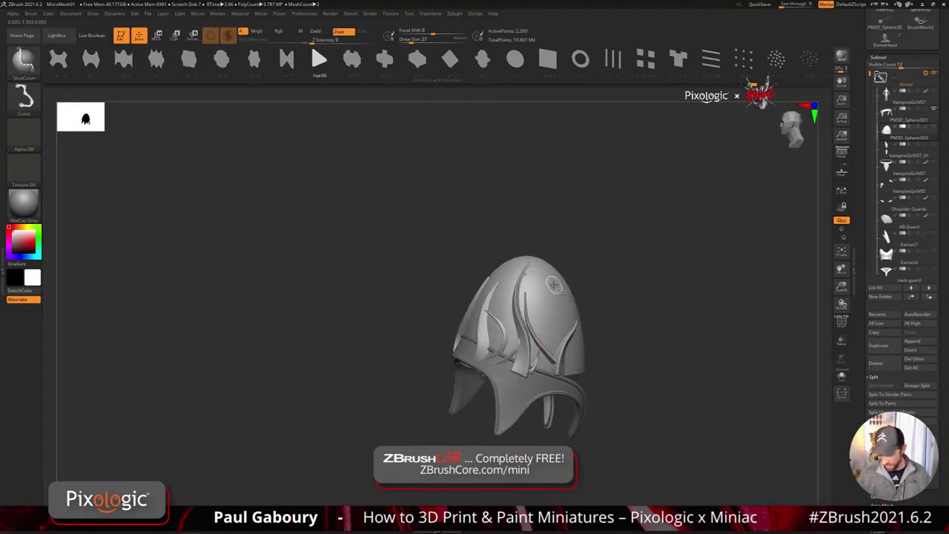
pyautogui.keyDown('ctrl'); pyautogui.keyDown('alt'); pyautogui.keyDown('shift'); pyautogui.click(558, 289); pyautogui.keyUp('shift'); pyautogui.keyUp('alt'); pyautogui.keyUp('ctrl')
pyautogui.moveTo(654, 356)
pyautogui.mouseDown()
pyautogui.moveTo(678, 356)
pyautogui.moveTo(660, 383)
pyautogui.moveTo(666, 388)
pyautogui.moveTo(642, 384)
pyautogui.mouseUp()
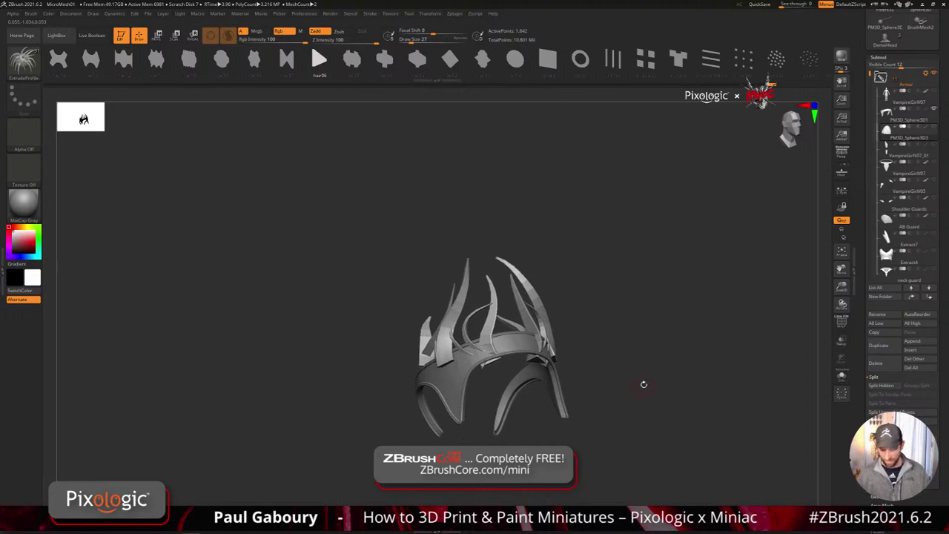
pyautogui.click(901, 412)
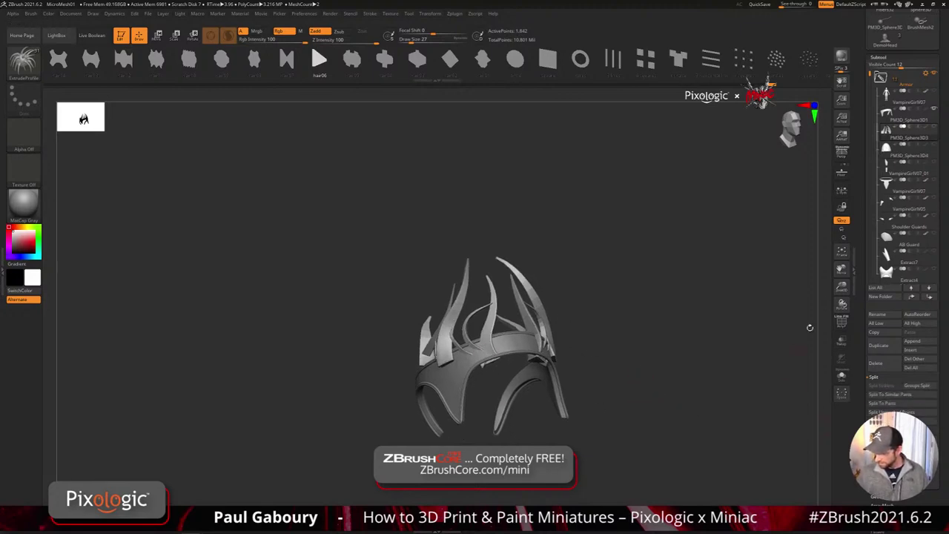
# - Reshape the crown strips with the Move brush at a draw size of about 101 so their bases sit inside the helmet band
pyautogui.moveTo(688, 361)
pyautogui.mouseDown()
pyautogui.moveTo(624, 368)
pyautogui.moveTo(671, 381)
pyautogui.mouseUp()
pyautogui.press('space')
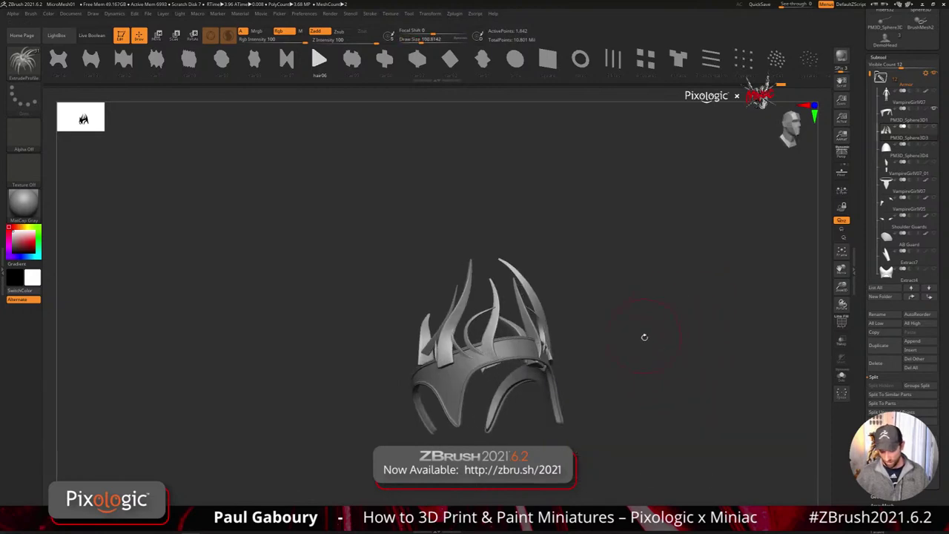
pyautogui.moveTo(644, 336); pyautogui.dragTo(603, 343)
pyautogui.moveTo(533, 389); pyautogui.dragTo(490, 394)
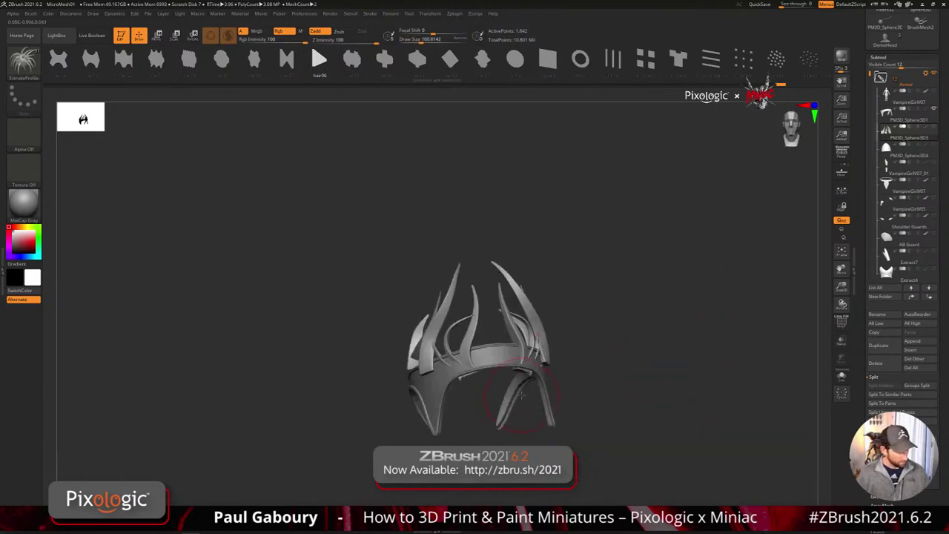
pyautogui.press('b')
pyautogui.press('m')
pyautogui.press('v')
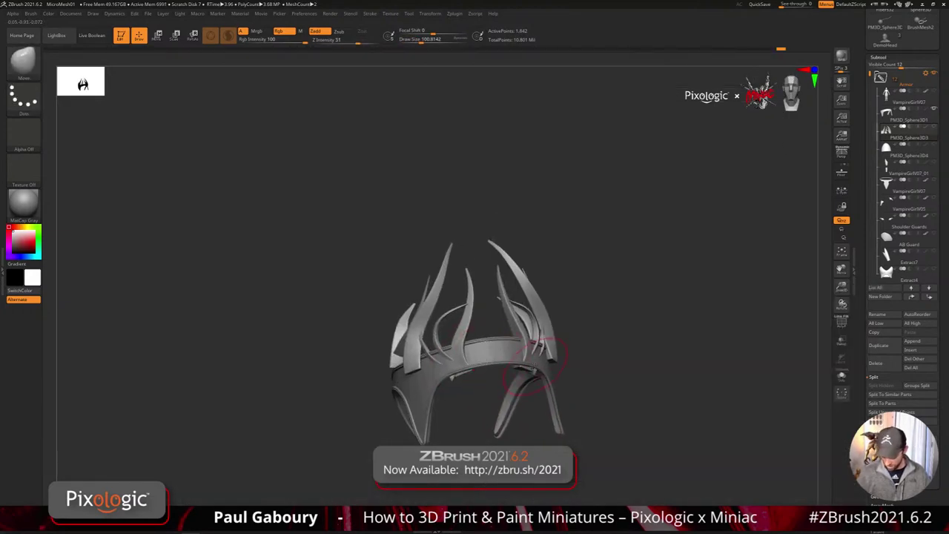
pyautogui.moveTo(461, 372); pyautogui.dragTo(467, 364)
pyautogui.moveTo(558, 369)
pyautogui.mouseDown()
pyautogui.moveTo(613, 372)
pyautogui.moveTo(607, 340)
pyautogui.moveTo(565, 364)
pyautogui.moveTo(571, 354)
pyautogui.moveTo(614, 359)
pyautogui.moveTo(693, 397)
pyautogui.moveTo(572, 339)
pyautogui.moveTo(605, 349)
pyautogui.moveTo(599, 340)
pyautogui.mouseUp()
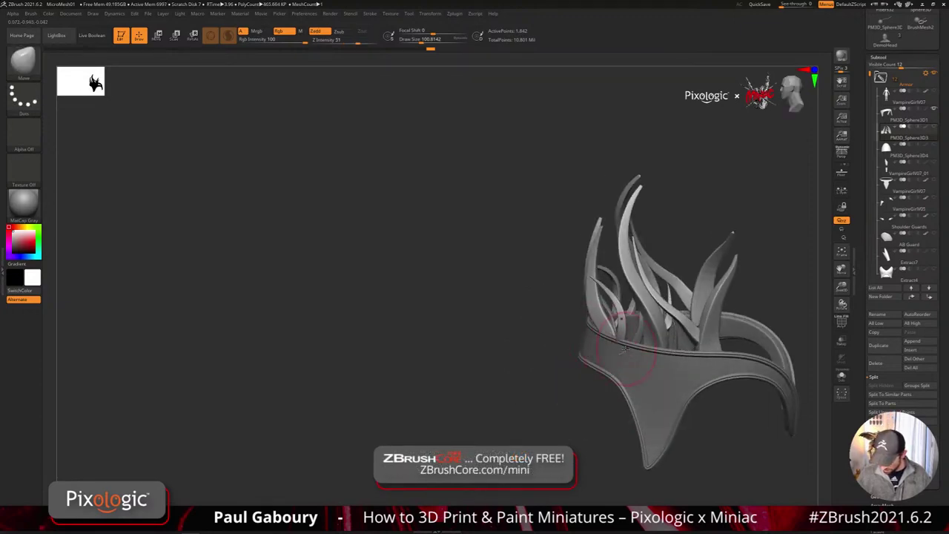
pyautogui.moveTo(628, 351); pyautogui.dragTo(568, 335)
pyautogui.moveTo(666, 363); pyautogui.dragTo(699, 369)
# - Show the vampire girl's body and bring up the Crown3 subtool followed by crown2 on her head
pyautogui.click(935, 91)
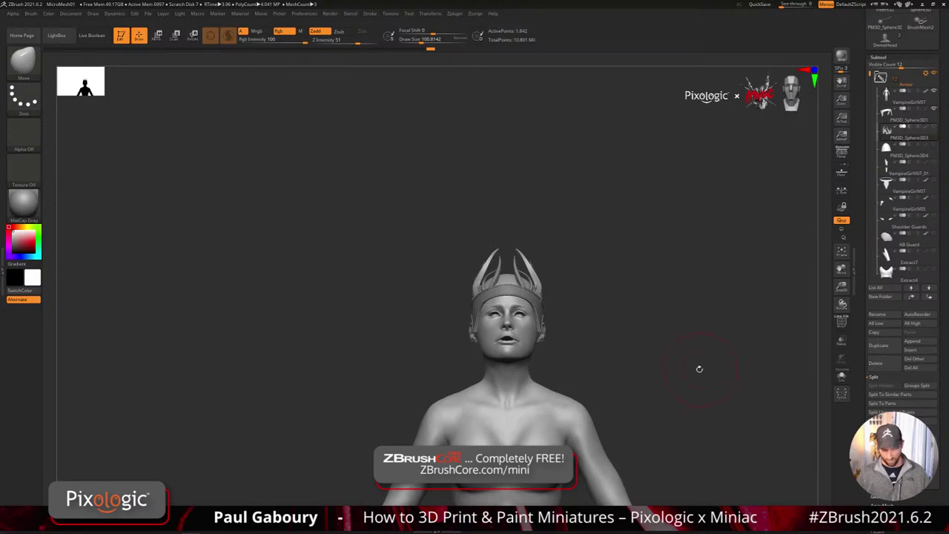
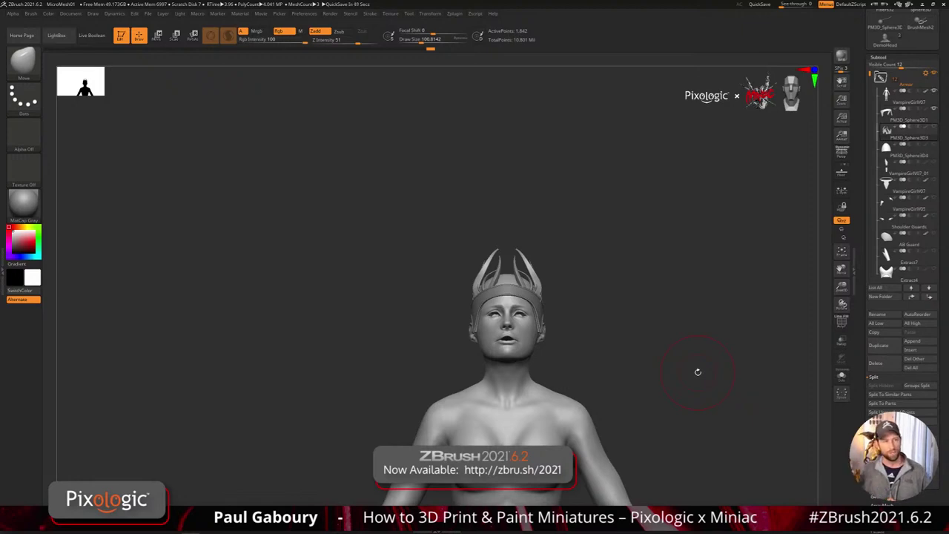
pyautogui.moveTo(698, 371)
pyautogui.mouseDown()
pyautogui.moveTo(680, 366)
pyautogui.moveTo(687, 360)
pyautogui.mouseUp()
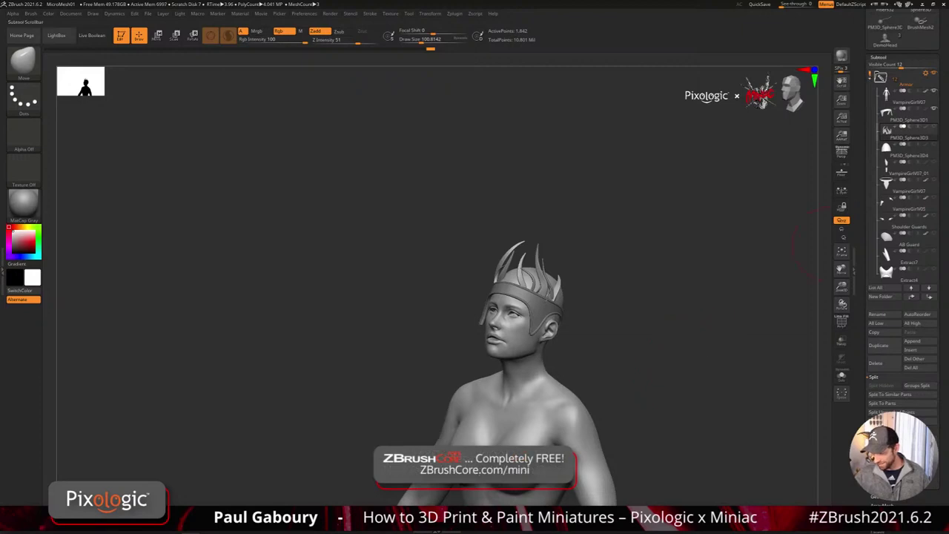
pyautogui.moveTo(871, 74); pyautogui.dragTo(871, 183)
pyautogui.click(898, 209)
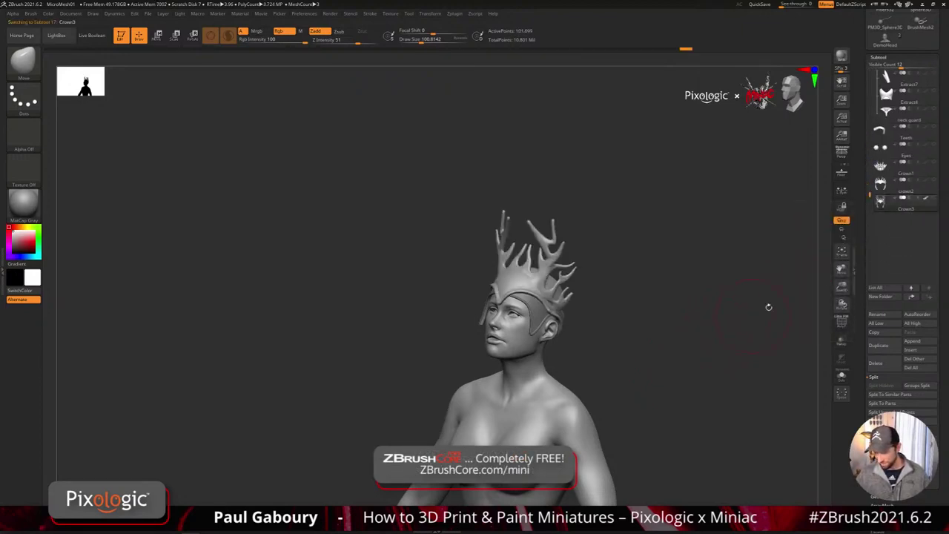
pyautogui.click(882, 186)
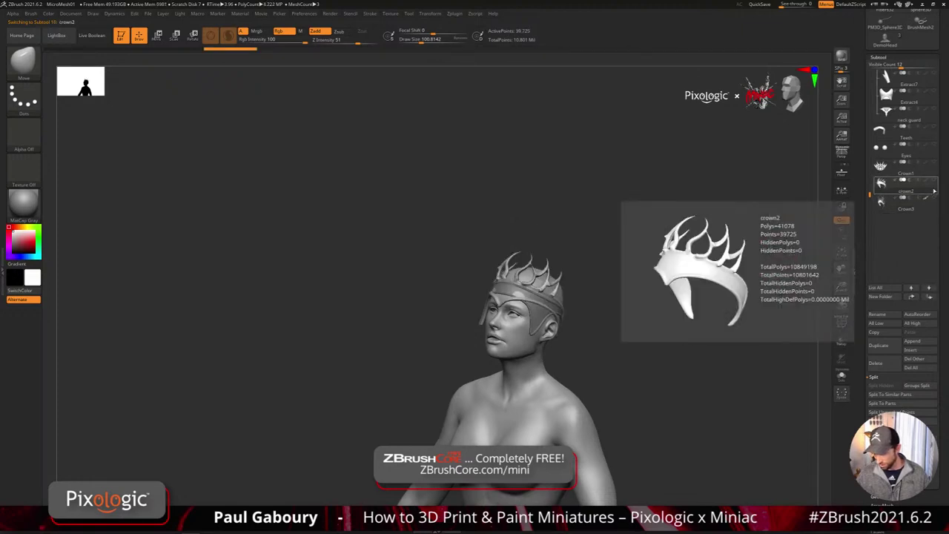
# - Hide the helmet band subtool and display the polyframe on crown2, with the draw size reduced to 29
pyautogui.scroll(3, 890, 223)
pyautogui.moveTo(870, 317); pyautogui.dragTo(870, 197)
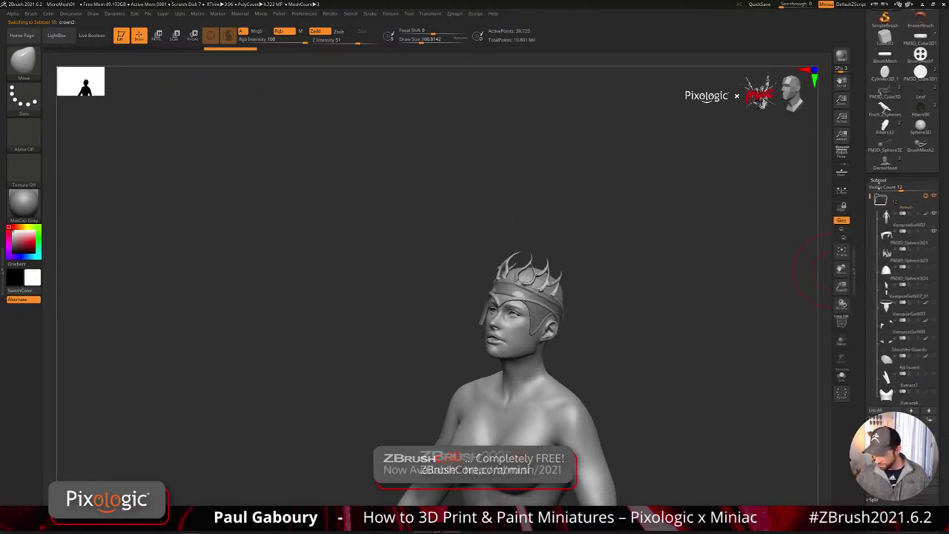
pyautogui.click(935, 233)
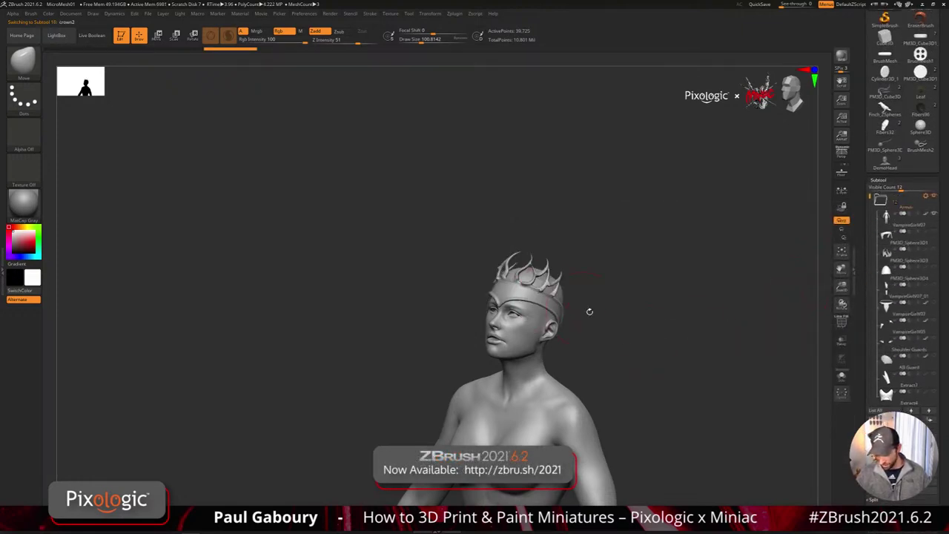
pyautogui.moveTo(587, 314)
pyautogui.mouseDown()
pyautogui.moveTo(664, 351)
pyautogui.moveTo(656, 349)
pyautogui.mouseUp()
pyautogui.press('s')
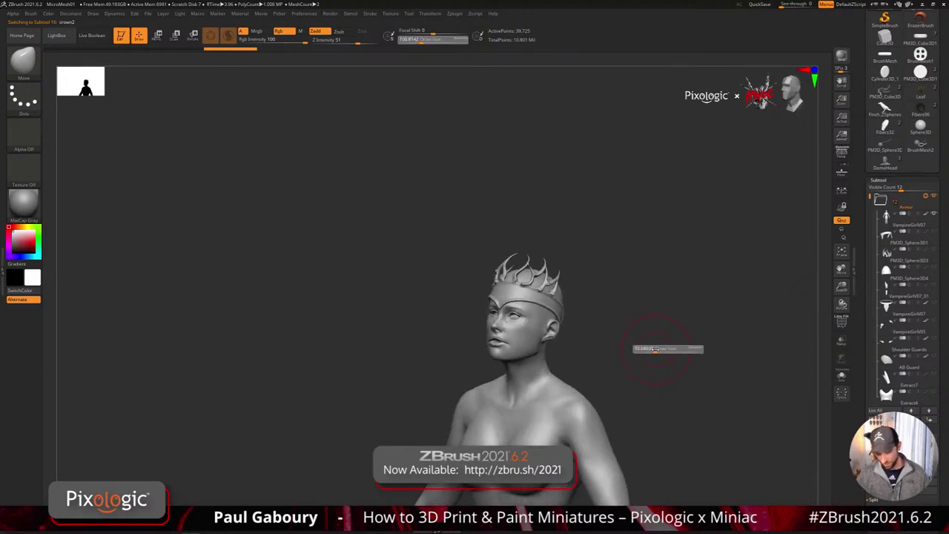
pyautogui.click(647, 350)
pyautogui.keyDown('ctrl'); pyautogui.moveTo(594, 343); pyautogui.dragTo(609, 339, button='right'); pyautogui.keyUp('ctrl')
pyautogui.hotkey('shift', 'f')
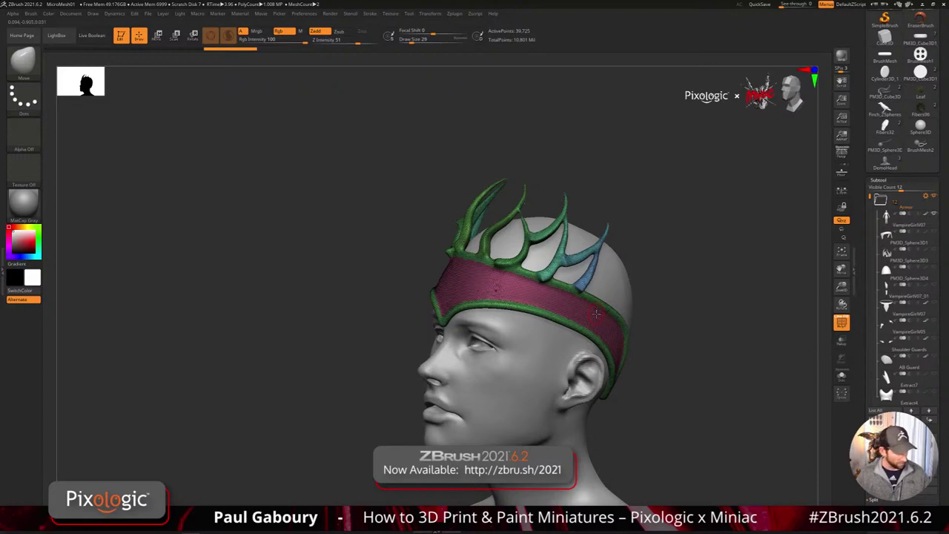
# - Pull new branches out of crown2's rear spikes with the SnakeHook2 brush at a draw size of about 35
pyautogui.press('b')
pyautogui.press('s')
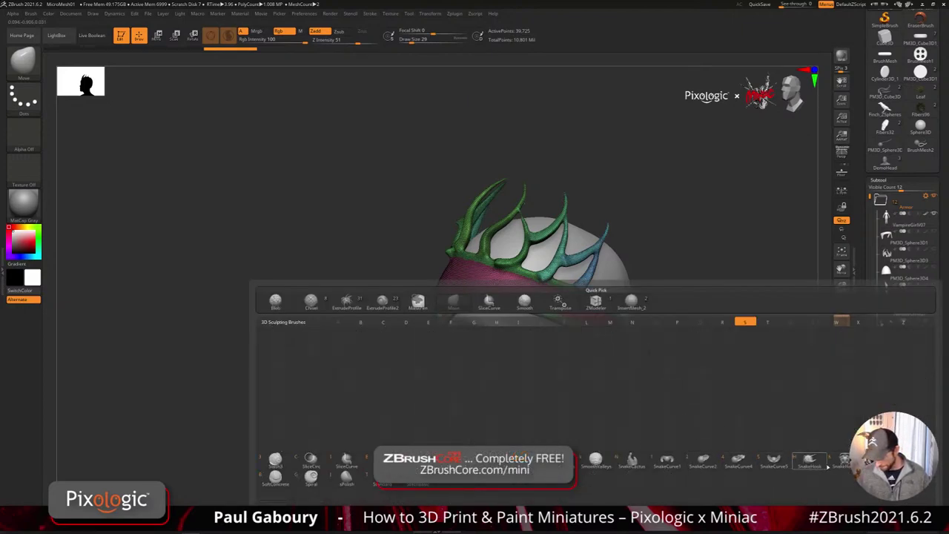
pyautogui.click(829, 466)
pyautogui.press('s')
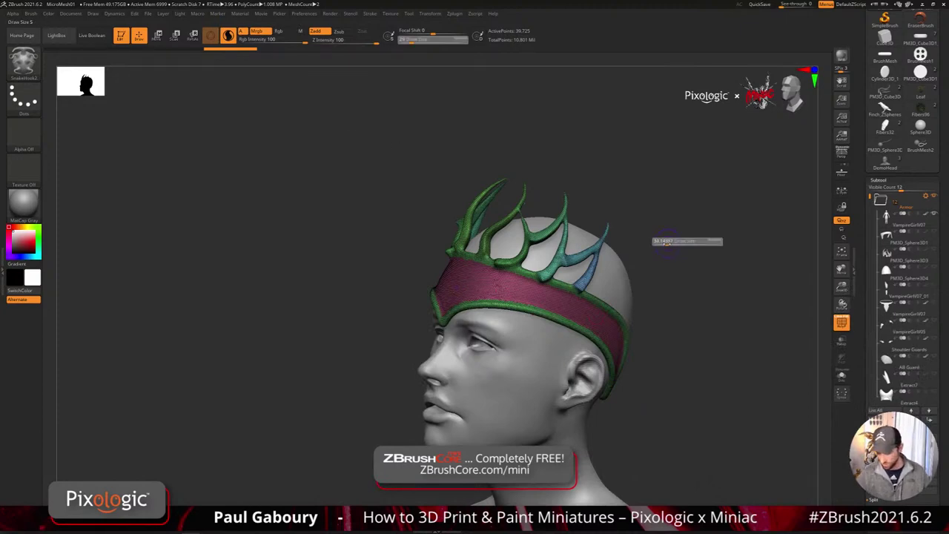
pyautogui.moveTo(667, 242); pyautogui.dragTo(670, 241)
pyautogui.moveTo(605, 263); pyautogui.dragTo(625, 242)
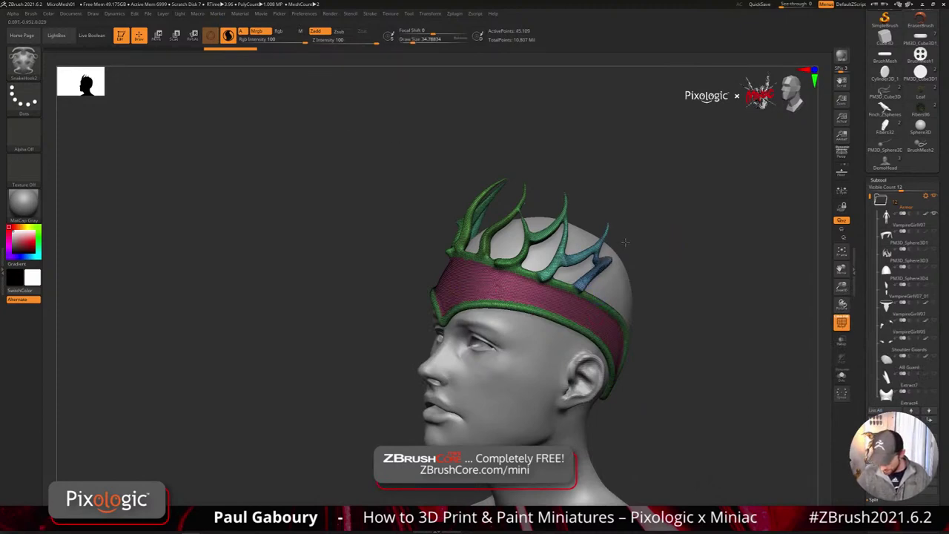
pyautogui.moveTo(620, 172); pyautogui.dragTo(597, 236)
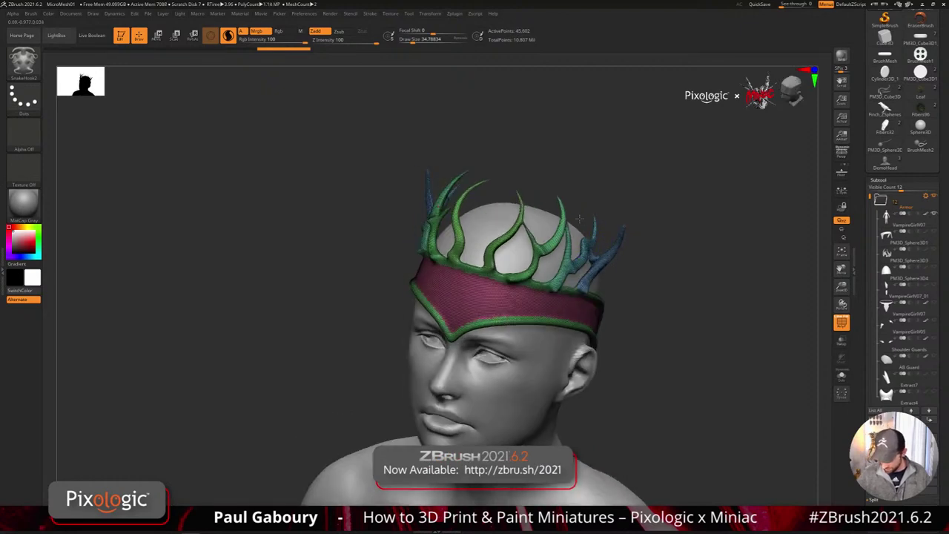
pyautogui.moveTo(639, 285); pyautogui.dragTo(623, 265)
# - Pull small forked thorns from the lower inner sides of crown2's front spikes, using SnakeHook2 draw sizes of about 31 and 20
pyautogui.press('s')
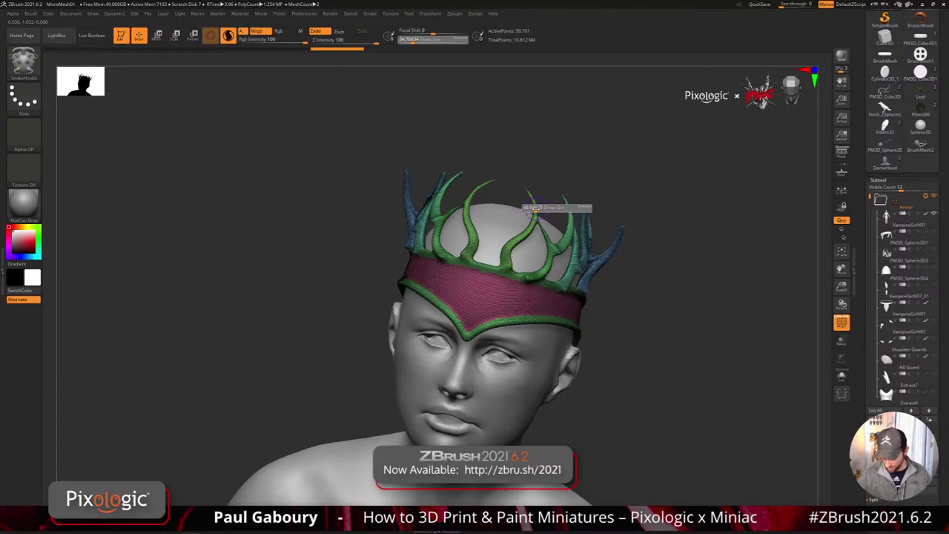
pyautogui.click(533, 213)
pyautogui.moveTo(512, 256); pyautogui.dragTo(518, 254)
pyautogui.moveTo(656, 278); pyautogui.dragTo(612, 275)
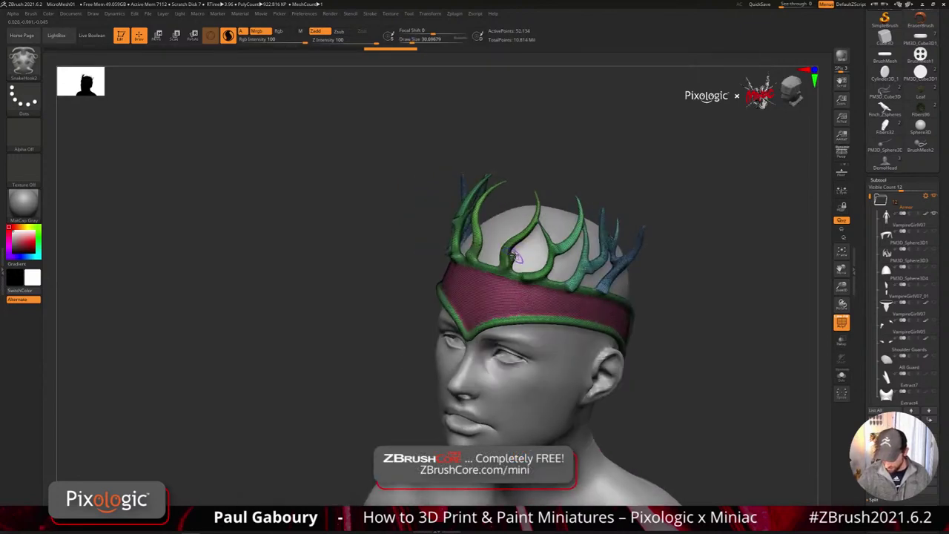
pyautogui.moveTo(521, 246); pyautogui.dragTo(525, 237)
pyautogui.moveTo(637, 276); pyautogui.dragTo(689, 278)
pyautogui.hotkey('ctrl', 'z')
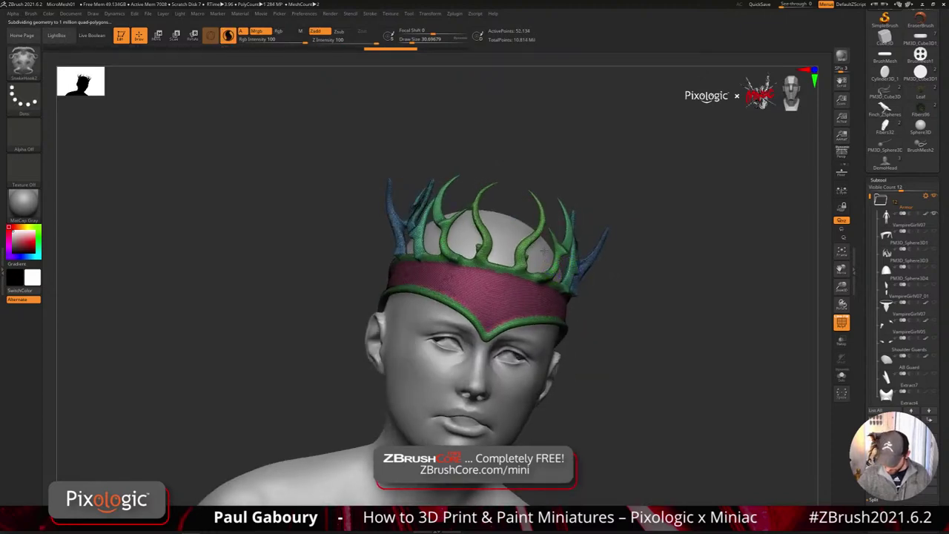
pyautogui.hotkey('ctrl', 'z')
pyautogui.hotkey('ctrl', 'z')
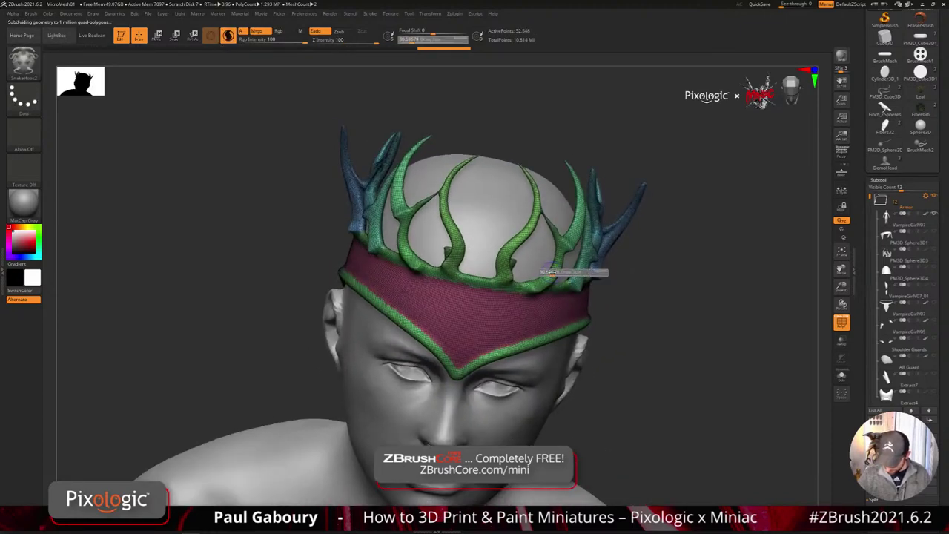
pyautogui.moveTo(551, 272); pyautogui.dragTo(548, 260)
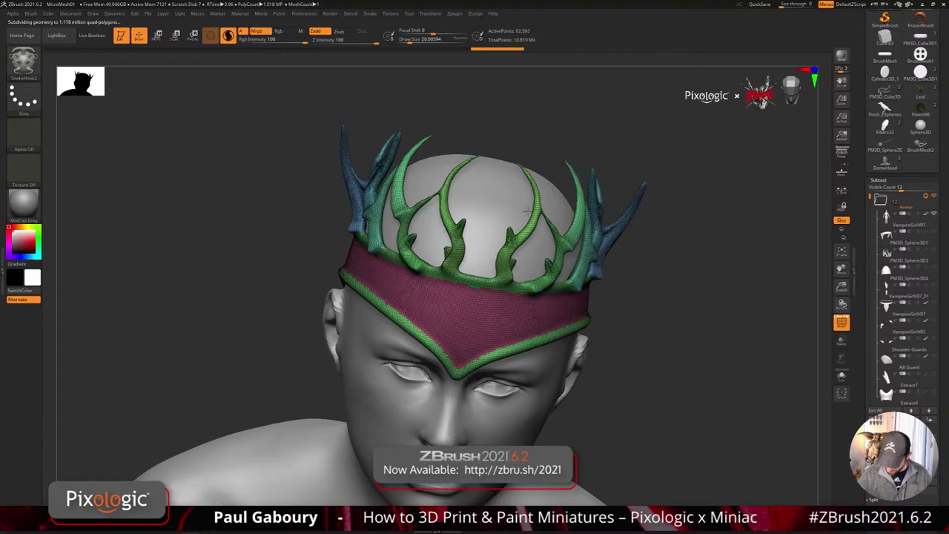
# - Turn off the polyframe and pull a small thorn from the outer side of crown2's front spikes using SnakeHook2 at draw size 20
pyautogui.moveTo(690, 327)
pyautogui.mouseDown(button='right')
pyautogui.moveTo(669, 343)
pyautogui.moveTo(670, 322)
pyautogui.moveTo(659, 344)
pyautogui.moveTo(691, 356)
pyautogui.moveTo(646, 324)
pyautogui.moveTo(642, 307)
pyautogui.moveTo(611, 318)
pyautogui.mouseUp(button='right')
pyautogui.hotkey('shift', 'f')
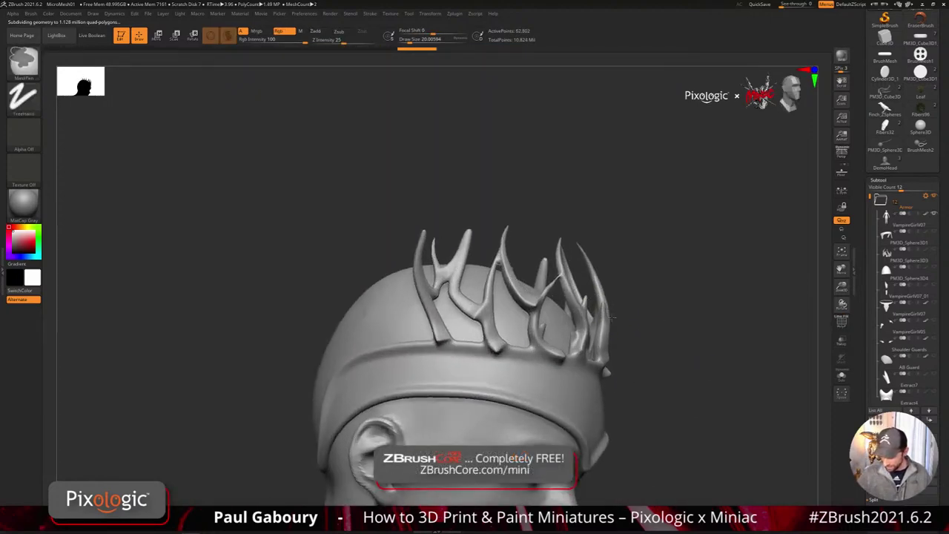
pyautogui.hotkey('ctrl', 'z')
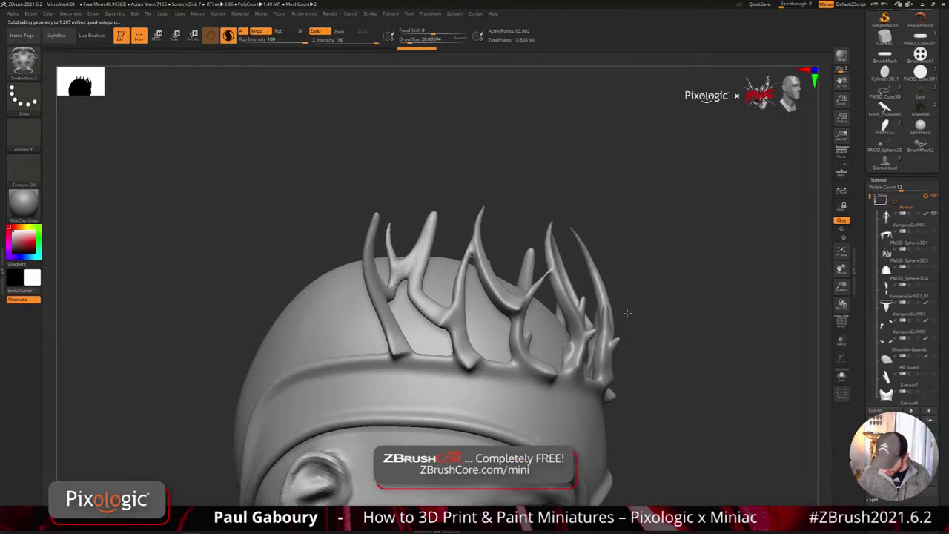
pyautogui.hotkey('ctrl', 'shift', 'z')
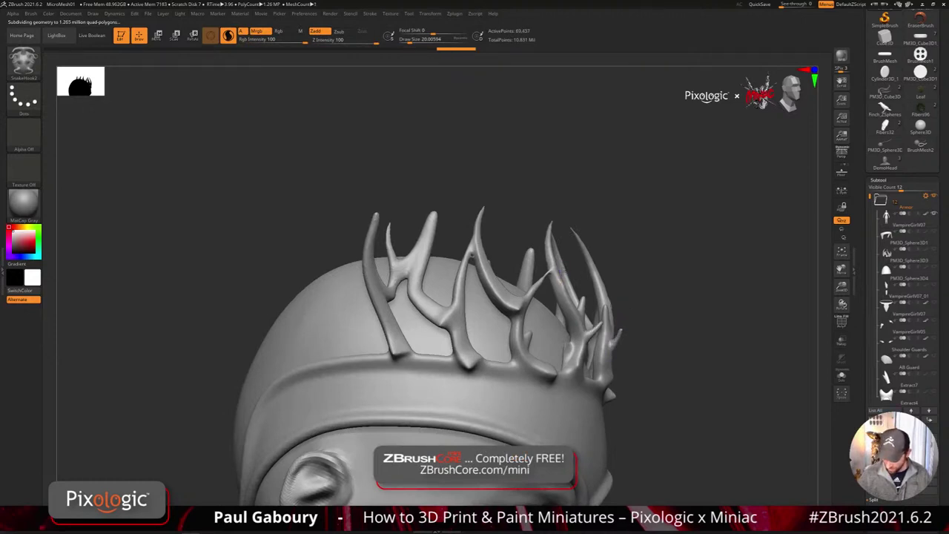
pyautogui.hotkey('ctrl', 'shift', 'z')
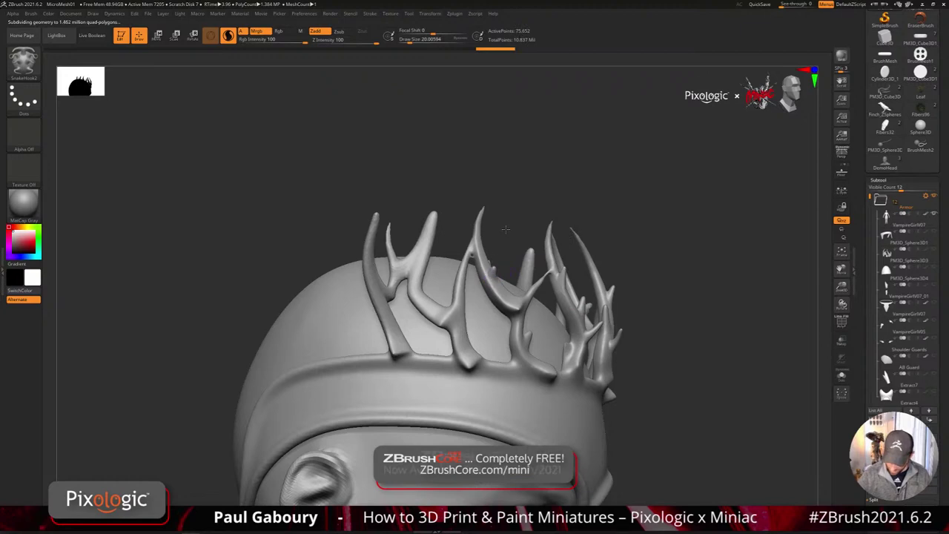
pyautogui.hotkey('ctrl', 'shift', 'z')
pyautogui.hotkey('ctrl', 'shift', 'z')
pyautogui.hotkey('ctrl', 'shift', 'z')
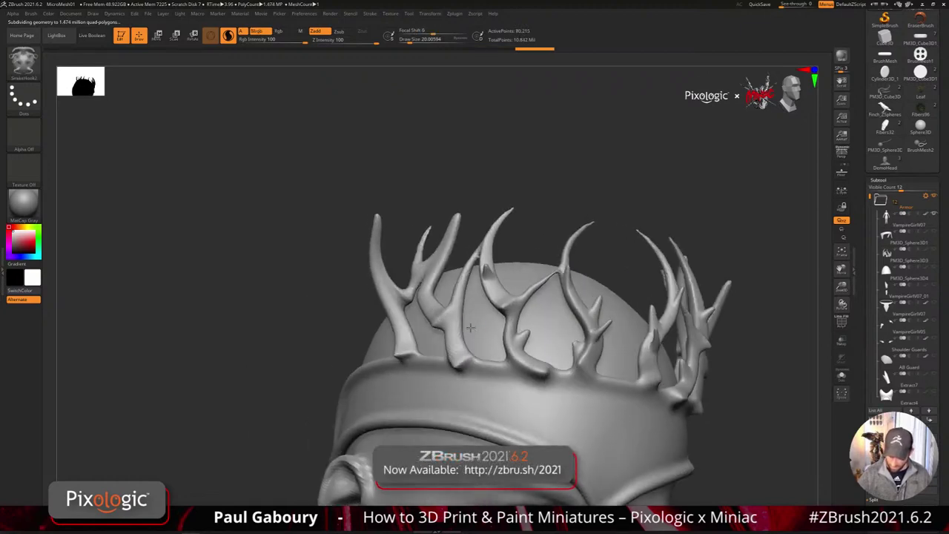
pyautogui.hotkey('ctrl', 'shift', 'z')
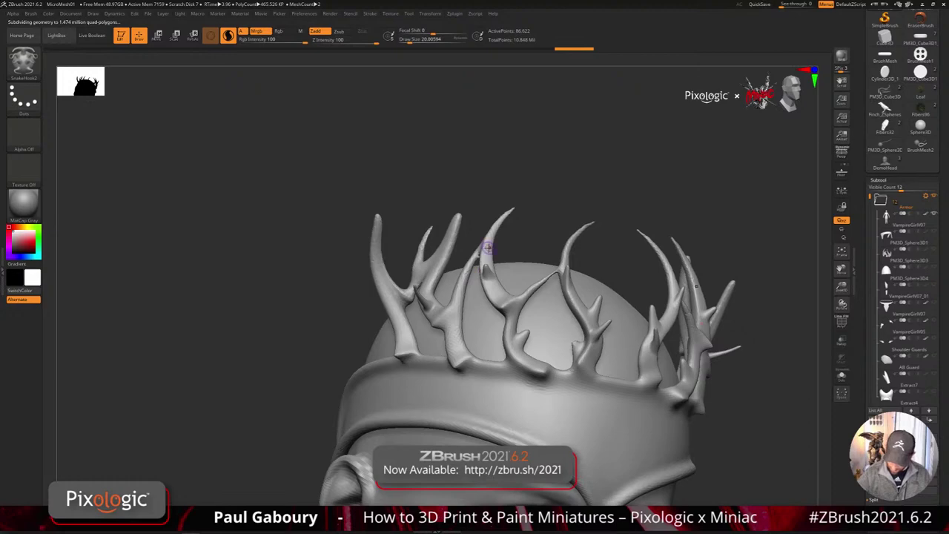
pyautogui.hotkey('ctrl', 'shift', 'z')
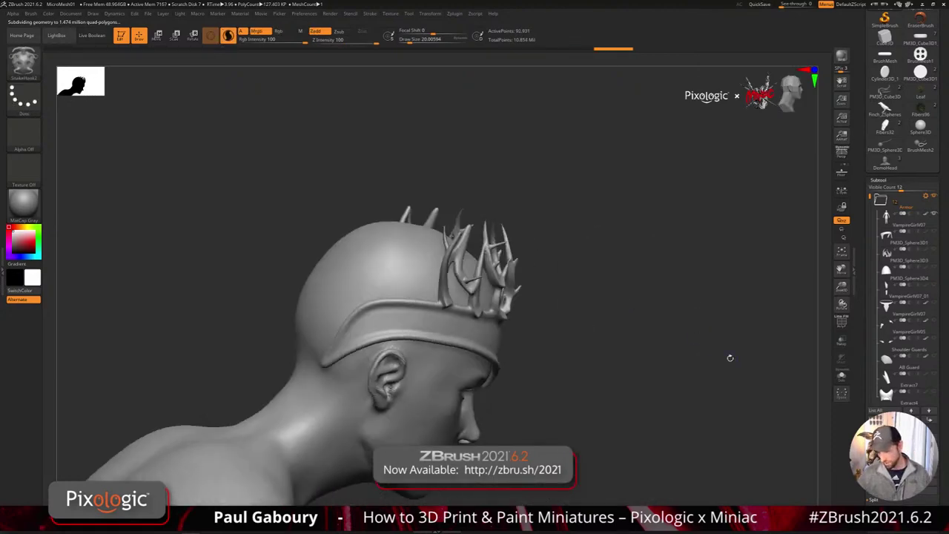
pyautogui.moveTo(730, 358); pyautogui.dragTo(673, 369)
pyautogui.hotkey('ctrl', 'z')
pyautogui.hotkey('ctrl', 'z')
pyautogui.hotkey('ctrl', 'z')
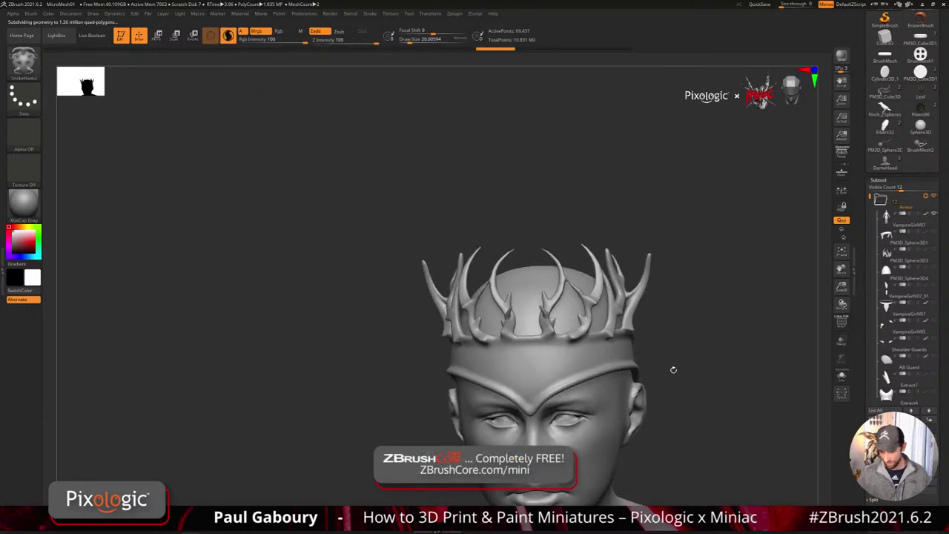
pyautogui.hotkey('ctrl', 'z')
pyautogui.hotkey('ctrl', 'z')
pyautogui.hotkey('ctrl', 'z')
pyautogui.hotkey('ctrl', 'z')
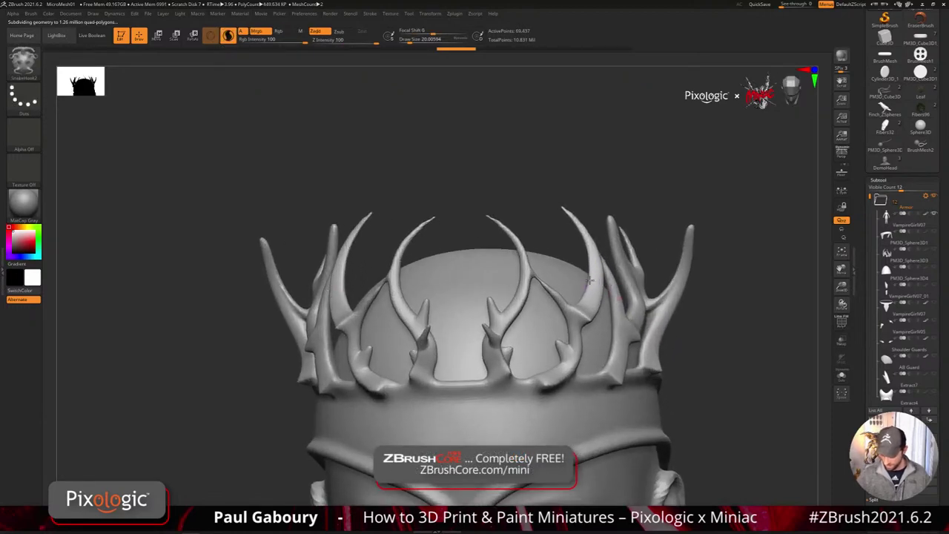
# - Pull thorns and a thin inner branch from crown2's second spike pair, plus small thorns from the neighbouring third spikes, with SnakeHook2
pyautogui.hotkey('ctrl', 'shift', 'z')
pyautogui.hotkey('ctrl', 'shift', 'z')
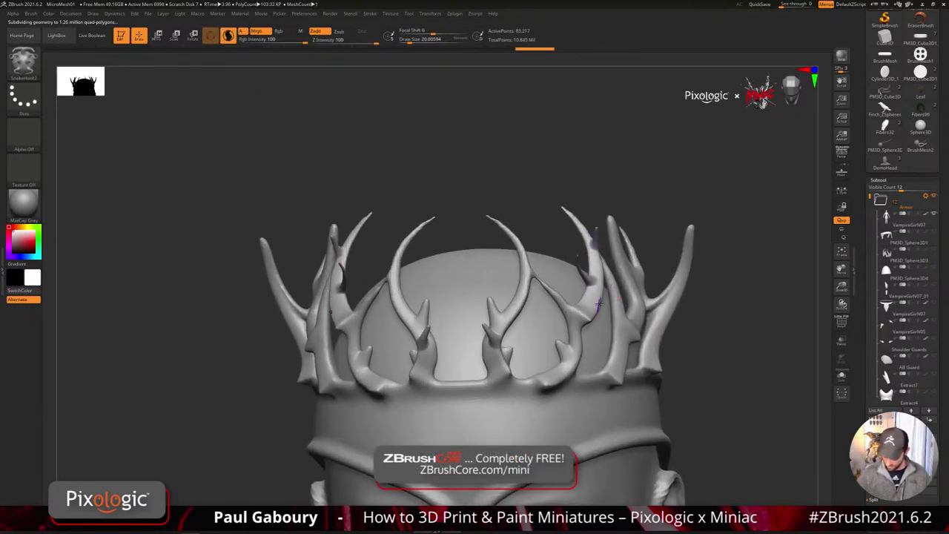
pyautogui.hotkey('ctrl', 'shift', 'z')
pyautogui.moveTo(616, 287); pyautogui.dragTo(608, 278)
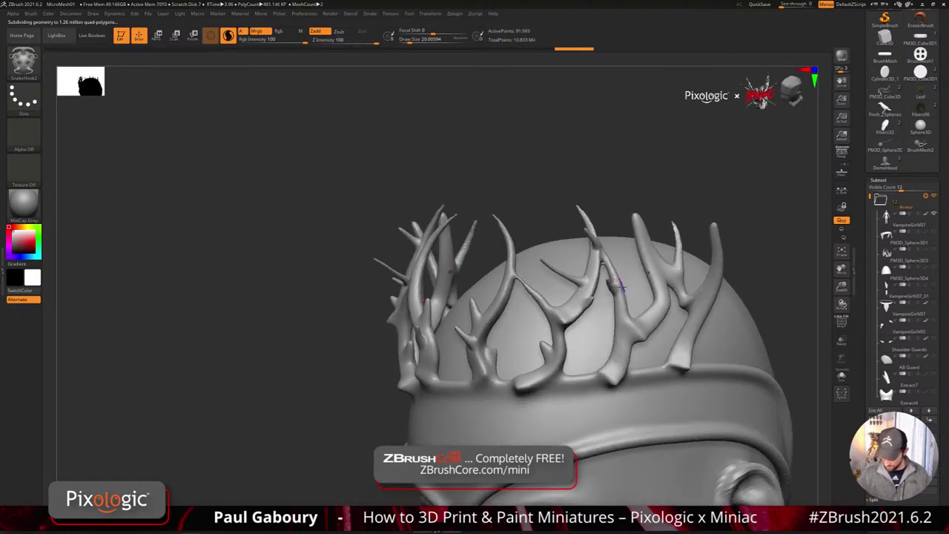
pyautogui.hotkey('ctrl', 'shift', 'z')
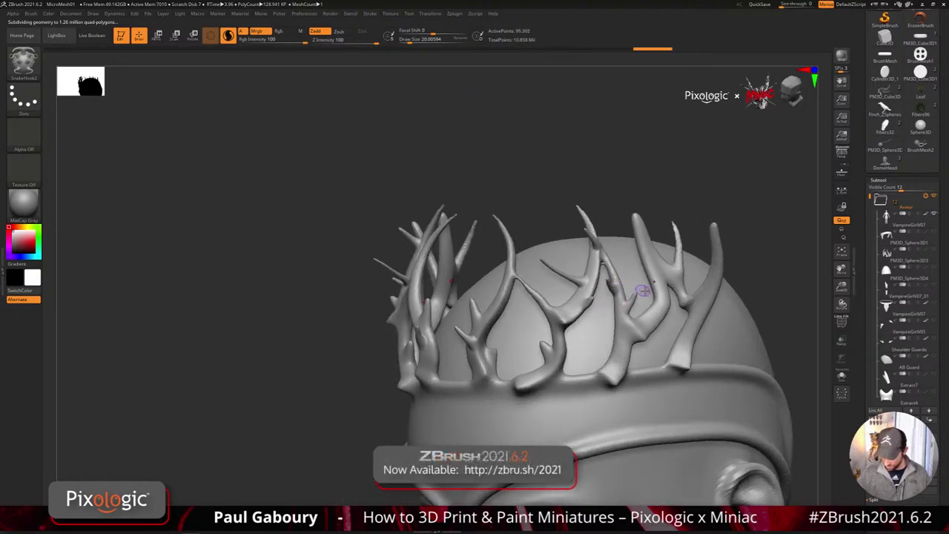
pyautogui.hotkey('ctrl', 'shift', 'z')
pyautogui.hotkey('ctrl', 'shift', 'z')
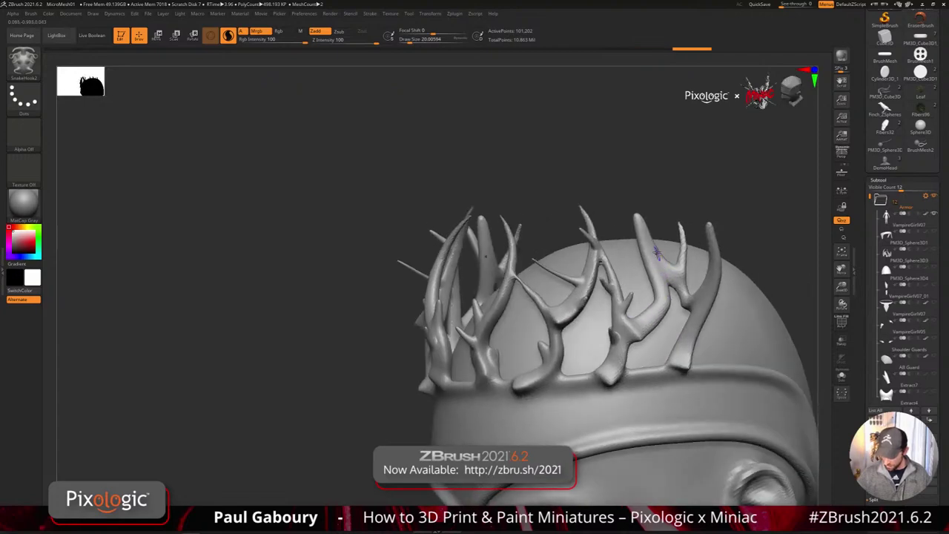
# - Pull short side thorns along the upper part of crown2's tall forked side spikes with the SnakeHook2 brush
pyautogui.hotkey('ctrl', 'shift', 'z')
pyautogui.hotkey('ctrl', 'shift', 'z')
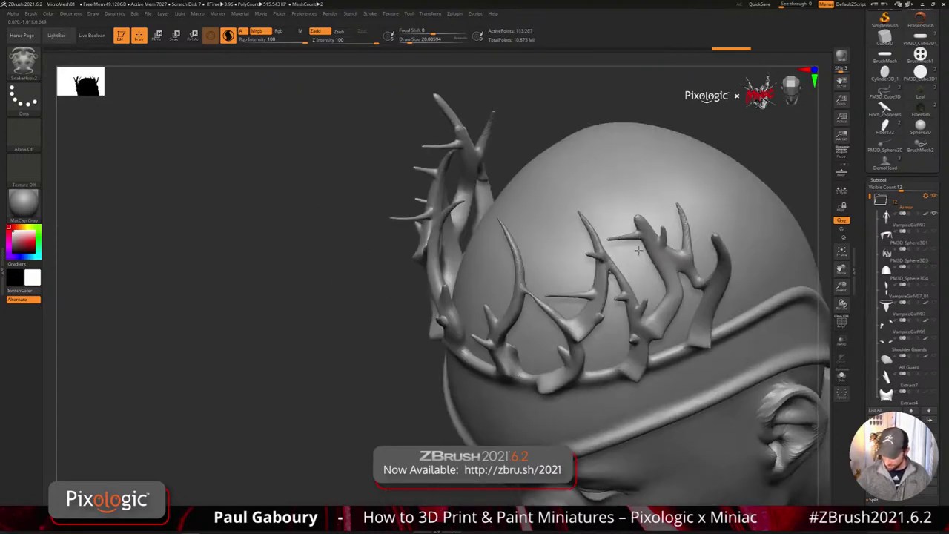
pyautogui.hotkey('ctrl', 'shift', 'z')
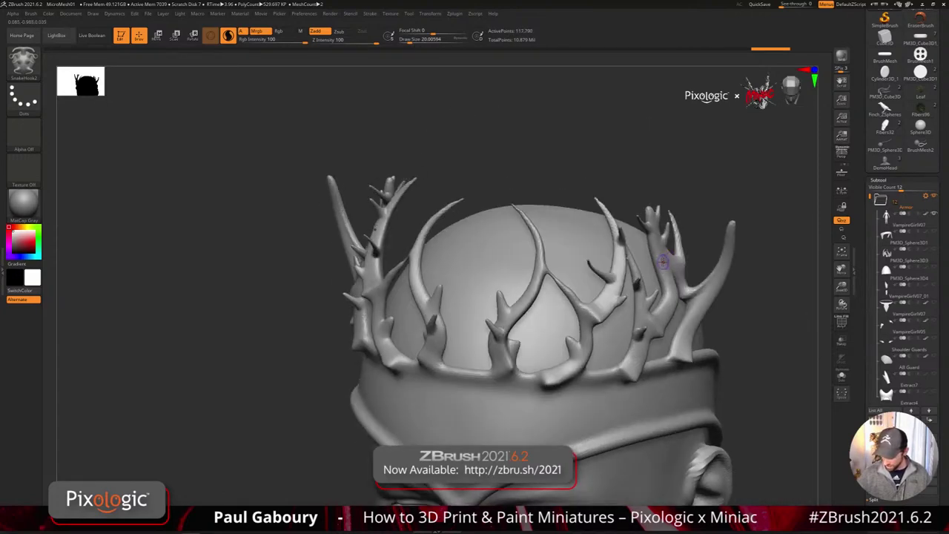
pyautogui.hotkey('ctrl', 'shift', 'z')
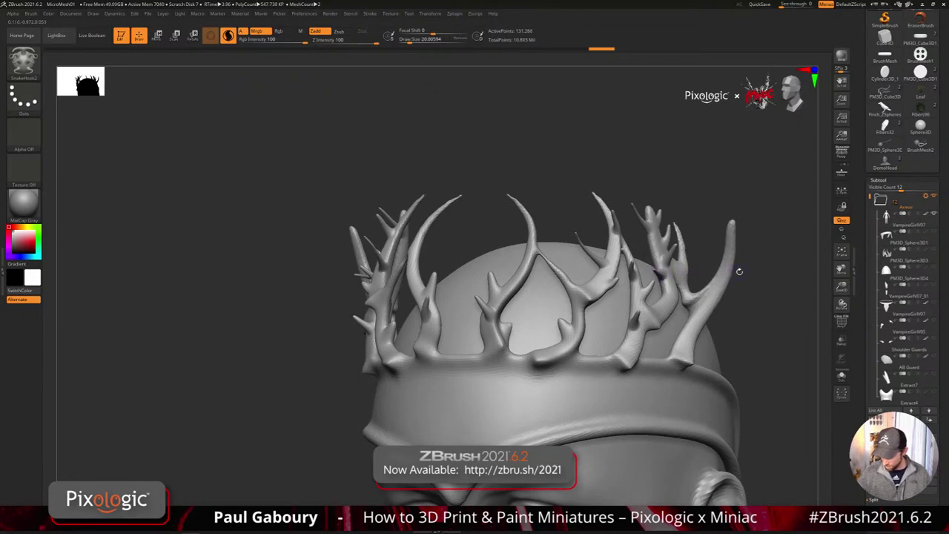
# - Pull small antler-like branches from both sides of crown2's rearmost spikes with the SnakeHook2 brush
pyautogui.hotkey('ctrl', 'shift', 'z')
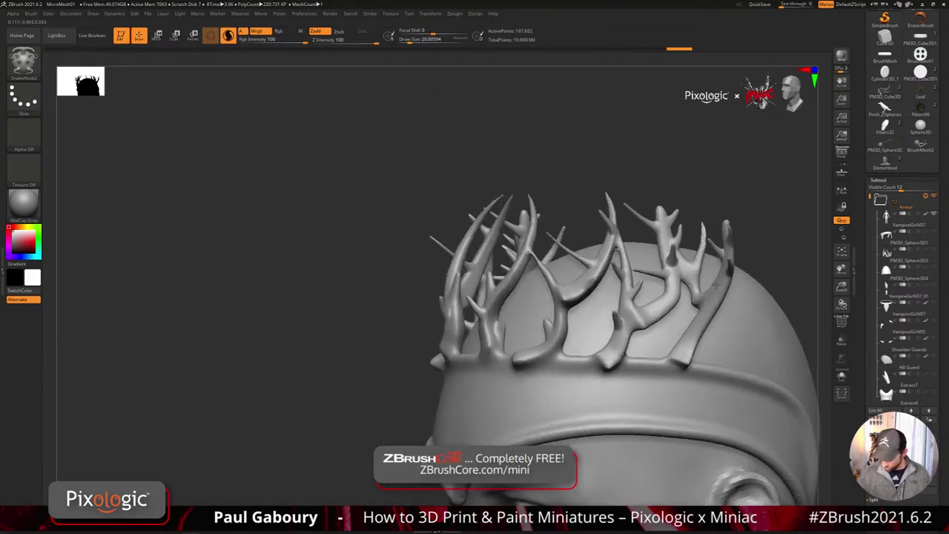
pyautogui.hotkey('ctrl', 'shift', 'z')
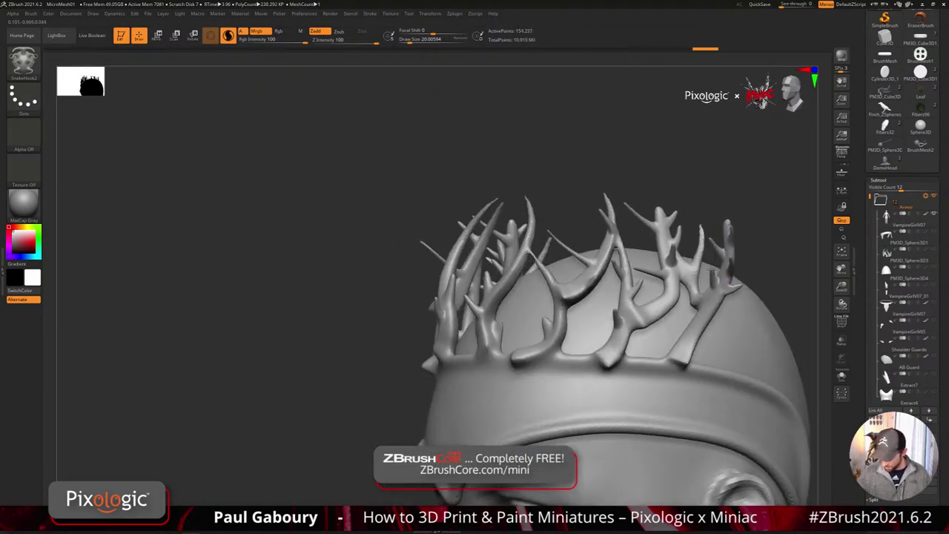
pyautogui.hotkey('ctrl', 'shift', 'z')
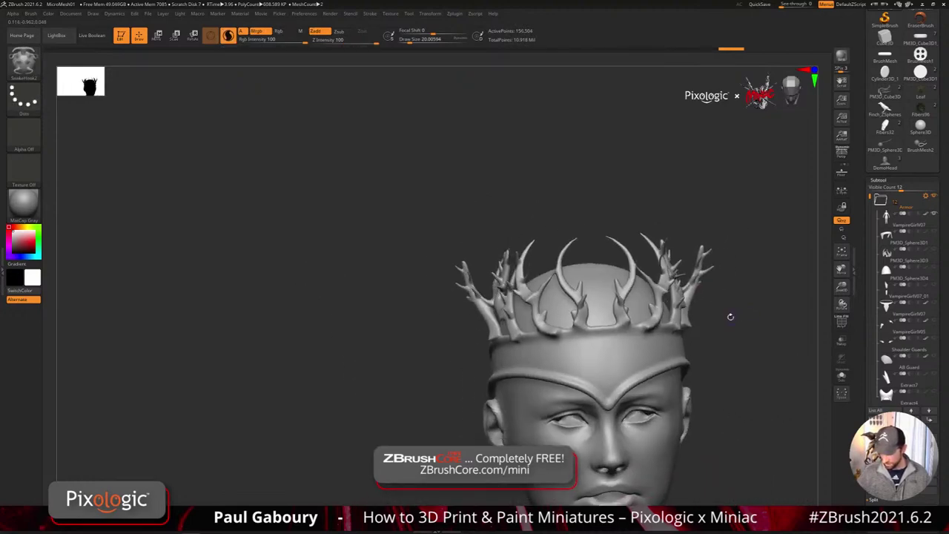
pyautogui.moveTo(731, 317)
pyautogui.mouseDown()
pyautogui.moveTo(700, 314)
pyautogui.moveTo(698, 295)
pyautogui.mouseUp()
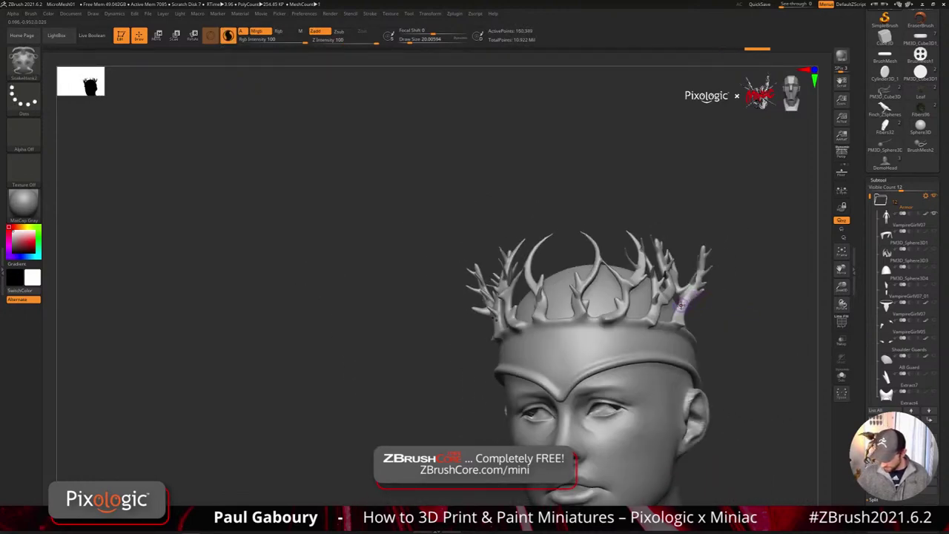
pyautogui.hotkey('ctrl', 'shift', 'z')
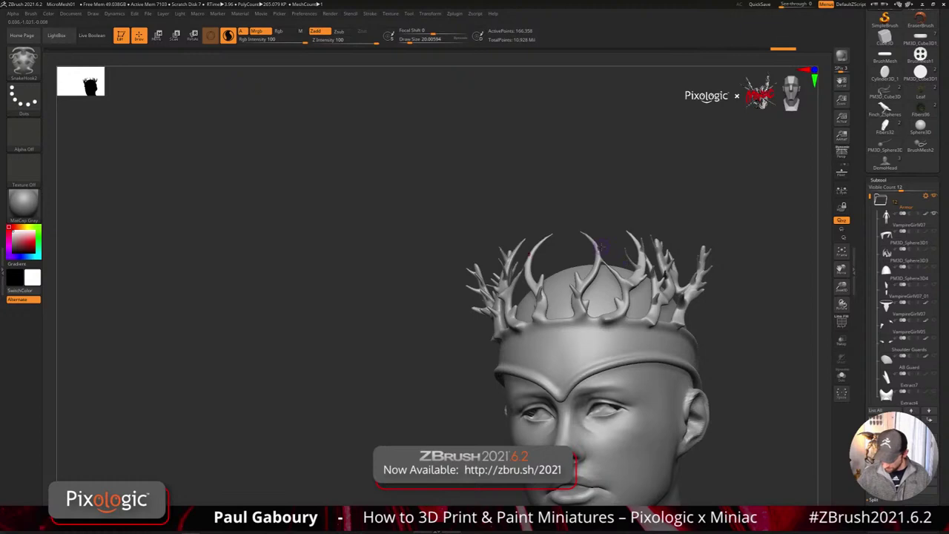
# - Pull forked thorns from the upper outer edges of crown2's two front spikes with SnakeHook2
pyautogui.moveTo(602, 246); pyautogui.dragTo(593, 219)
pyautogui.moveTo(719, 311); pyautogui.dragTo(753, 313)
pyautogui.hotkey('ctrl', 'z')
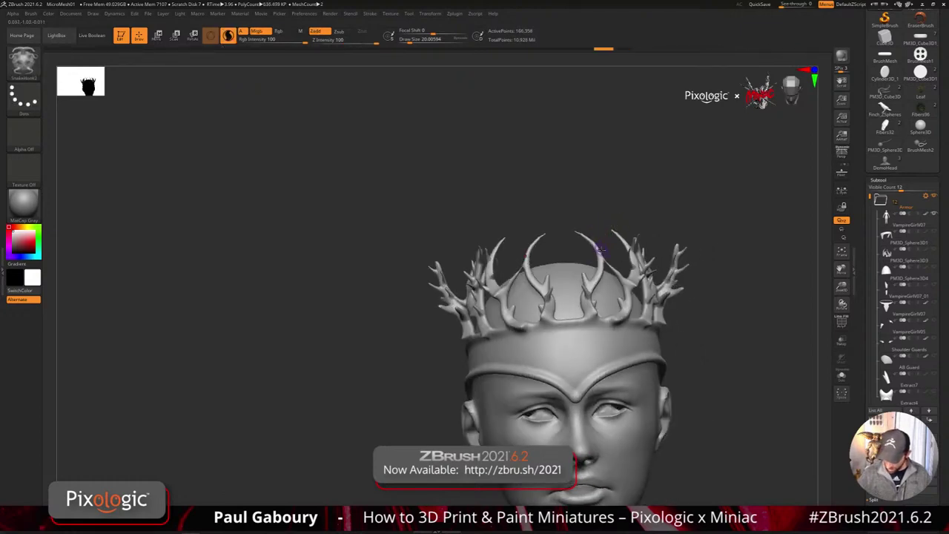
pyautogui.hotkey('ctrl', 'shift', 'z')
pyautogui.hotkey('ctrl', 'shift', 'z')
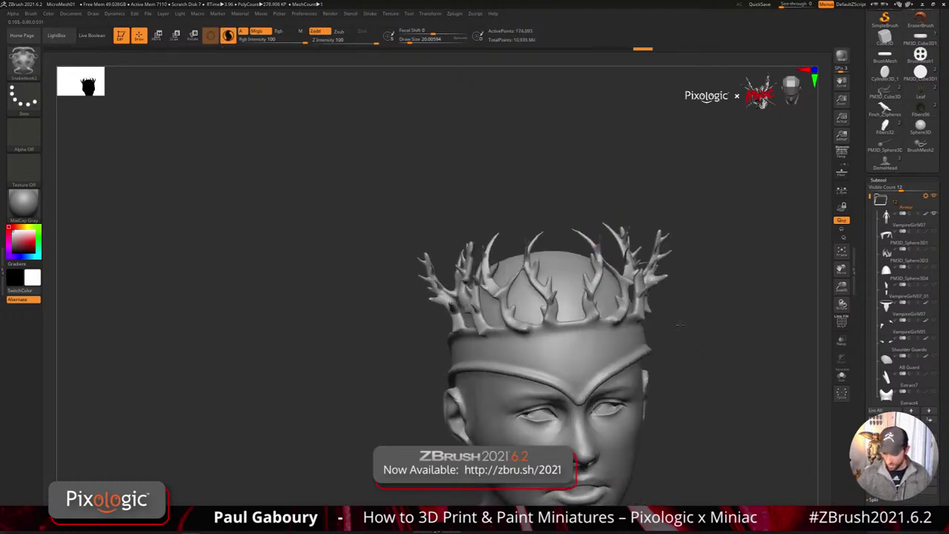
pyautogui.hotkey('ctrl', 'shift', 'z')
pyautogui.hotkey('ctrl', 'shift', 'z')
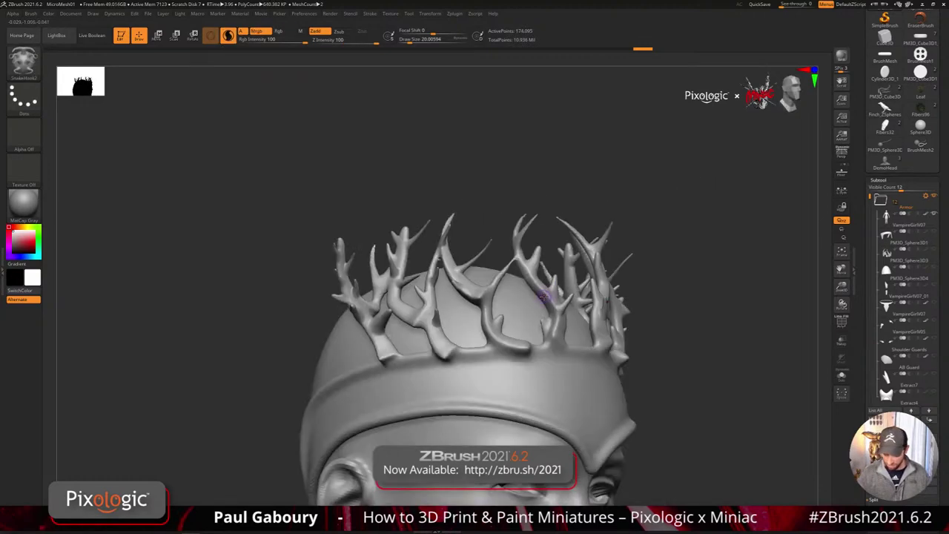
# - Add more small thorns between crown2's existing branches on the front and second spikes, down to their lower stems, with SnakeHook2
pyautogui.hotkey('ctrl', 'shift', 'z')
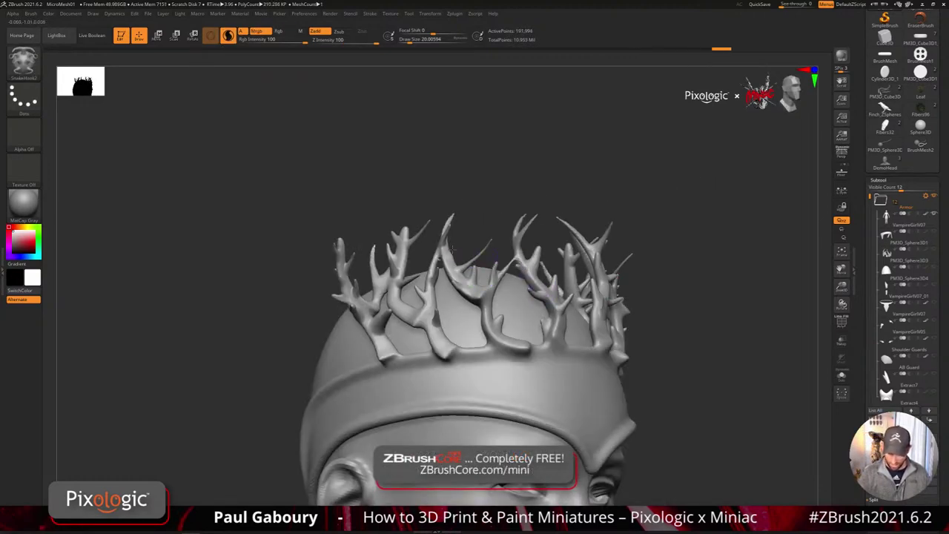
pyautogui.hotkey('ctrl', 'shift', 'z')
pyautogui.hotkey('ctrl', 'shift', 'z')
pyautogui.hotkey('ctrl', 'shift', 'z')
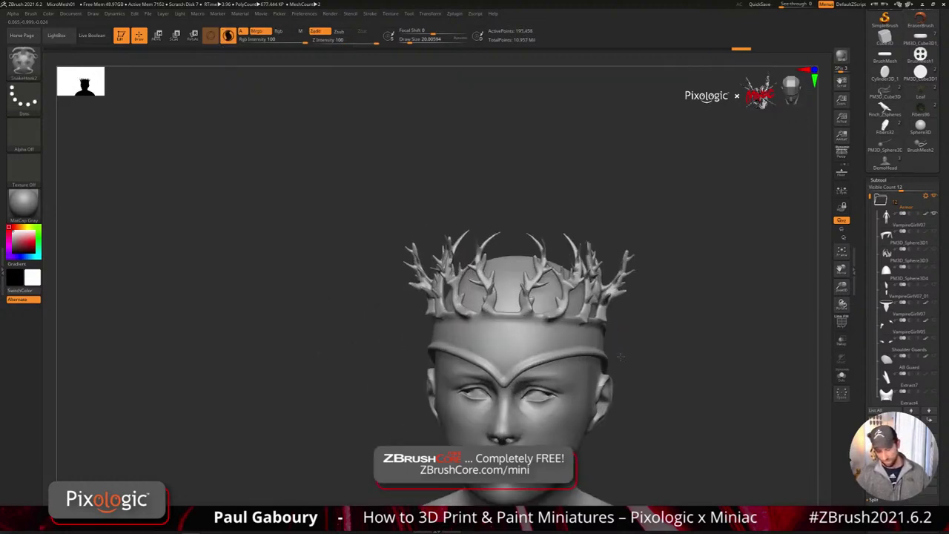
pyautogui.moveTo(620, 357)
pyautogui.mouseDown()
pyautogui.moveTo(530, 290)
pyautogui.moveTo(581, 274)
pyautogui.mouseUp()
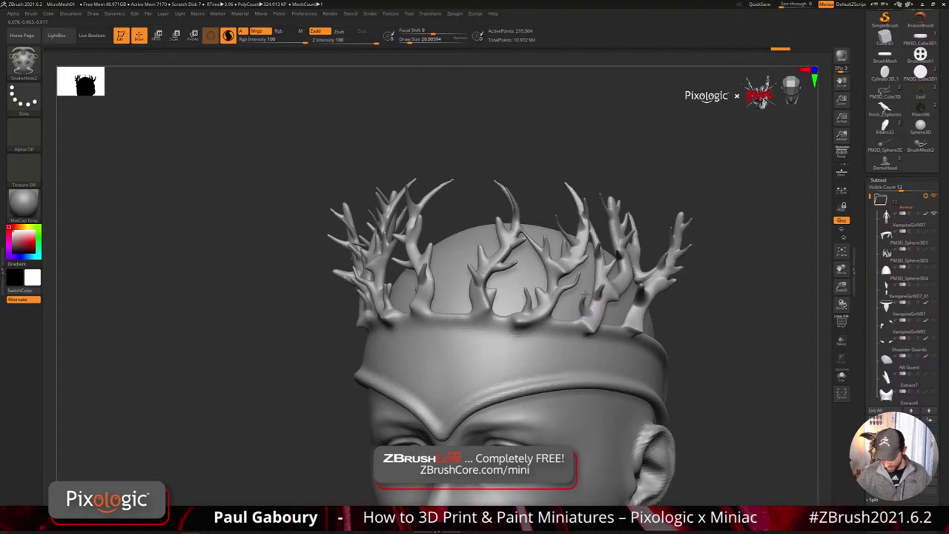
pyautogui.hotkey('ctrl', 'shift', 'z')
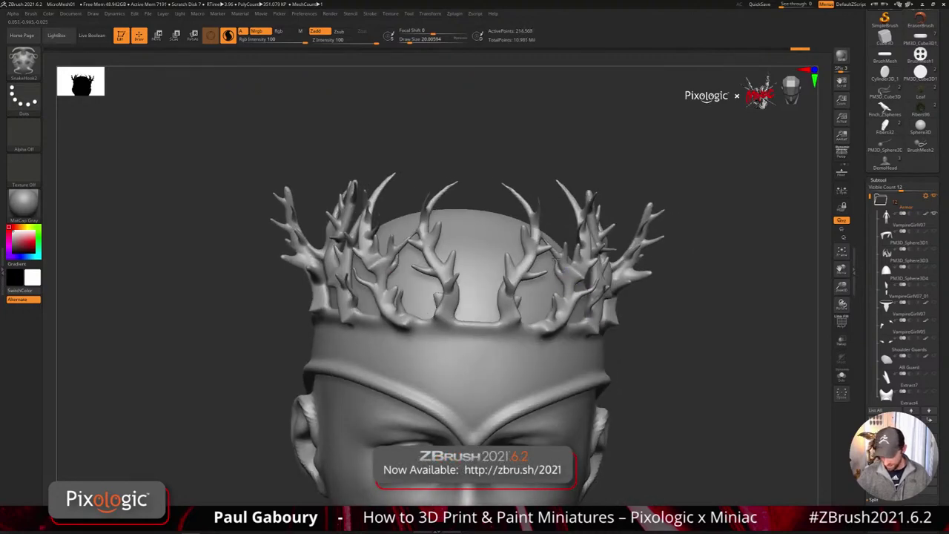
pyautogui.hotkey('ctrl', 'shift', 'z')
# - Switch the sculpting brush to Spiral
pyautogui.press('b')
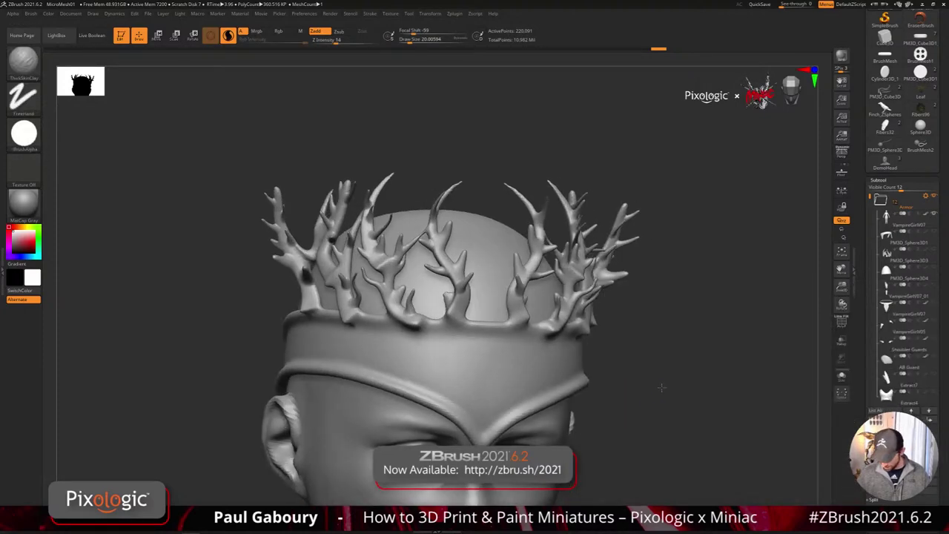
pyautogui.press('b')
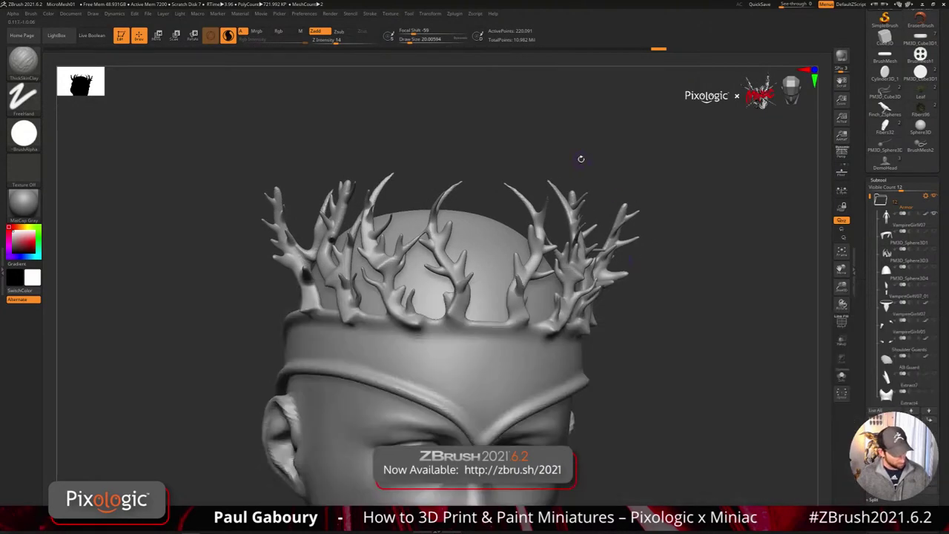
pyautogui.press('b')
pyautogui.press('t')
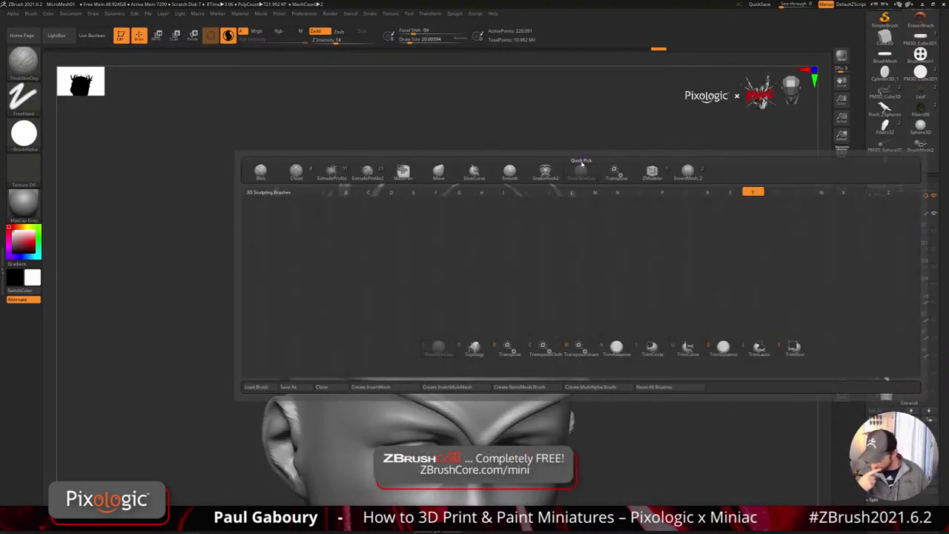
pyautogui.press('t')
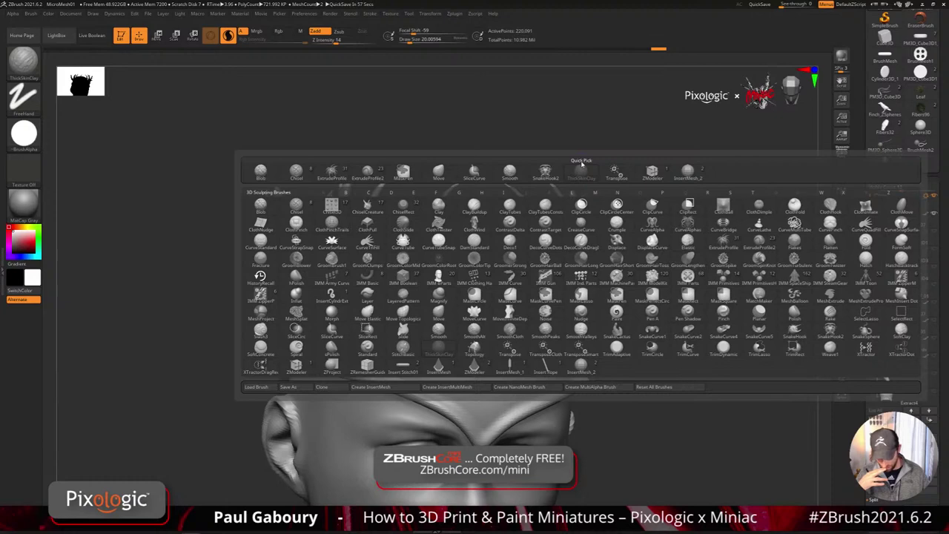
pyautogui.click(297, 348)
pyautogui.press('s')
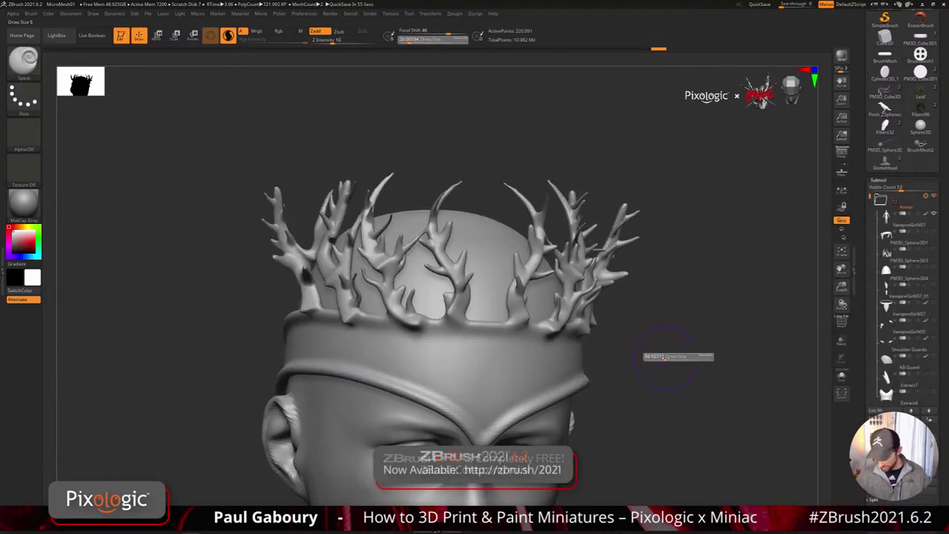
# - Twist crown2's thorny front and side spikes with the Spiral brush at a draw size of about 120
pyautogui.moveTo(657, 356)
pyautogui.mouseDown()
pyautogui.moveTo(673, 358)
pyautogui.moveTo(683, 327)
pyautogui.moveTo(676, 346)
pyautogui.mouseUp()
pyautogui.moveTo(580, 276); pyautogui.dragTo(574, 285)
pyautogui.hotkey('ctrl', 'z')
pyautogui.press('s')
pyautogui.moveTo(511, 283); pyautogui.dragTo(517, 282)
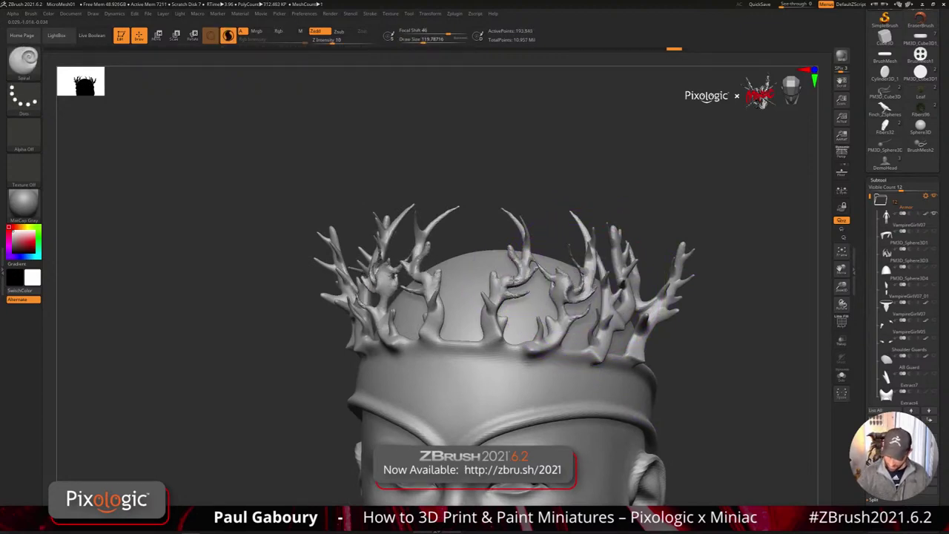
pyautogui.keyDown('ctrl'); pyautogui.moveTo(599, 339); pyautogui.dragTo(598, 363, button='right'); pyautogui.keyUp('ctrl')
pyautogui.moveTo(598, 363)
pyautogui.mouseDown(button='right')
pyautogui.moveTo(610, 359)
pyautogui.moveTo(598, 364)
pyautogui.moveTo(597, 343)
pyautogui.mouseUp(button='right')
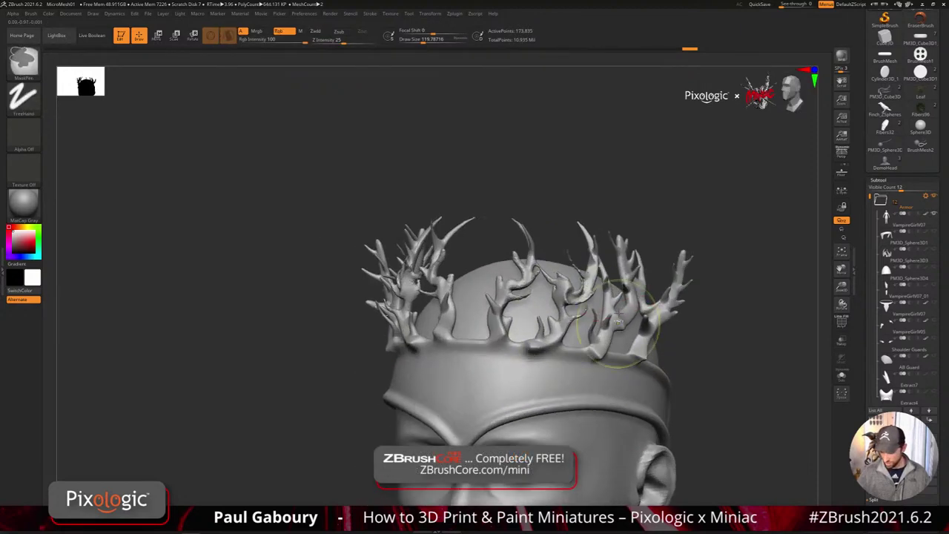
# - Twist crown2's side spikes further with the Spiral brush at a draw size of about 120, undoing the unwanted strokes
pyautogui.moveTo(594, 262); pyautogui.dragTo(591, 241)
pyautogui.hotkey('ctrl', 'z')
pyautogui.hotkey('ctrl', 'z')
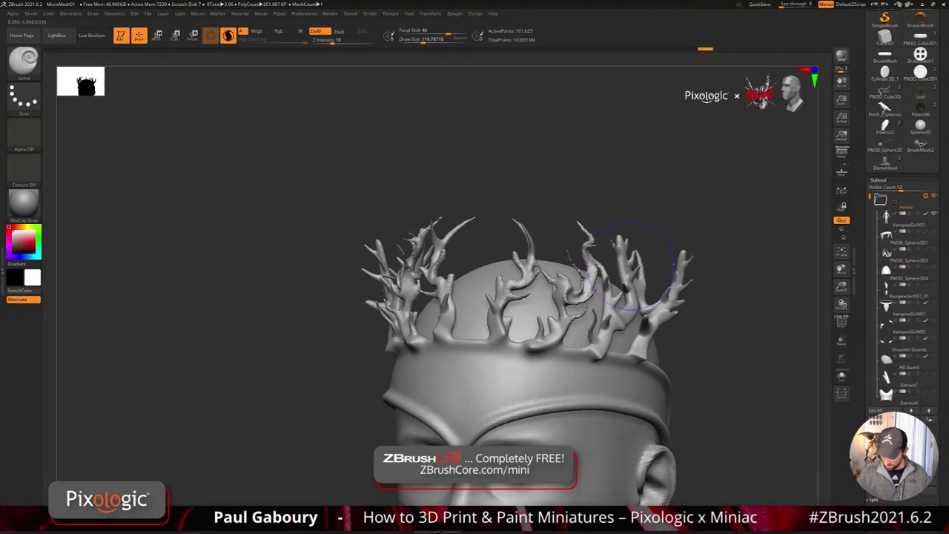
pyautogui.moveTo(632, 266); pyautogui.dragTo(629, 264)
pyautogui.moveTo(721, 297); pyautogui.dragTo(689, 296, button='right')
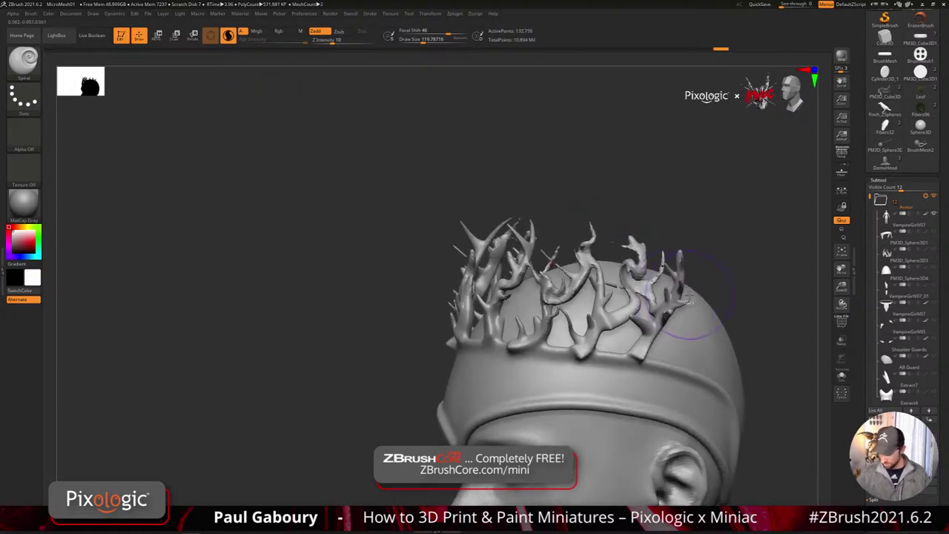
pyautogui.hotkey('ctrl', 'z')
pyautogui.moveTo(678, 291); pyautogui.dragTo(680, 288)
pyautogui.keyDown('ctrl'); pyautogui.moveTo(712, 302); pyautogui.dragTo(714, 326, button='right'); pyautogui.keyUp('ctrl')
pyautogui.moveTo(653, 329); pyautogui.dragTo(688, 331, button='right')
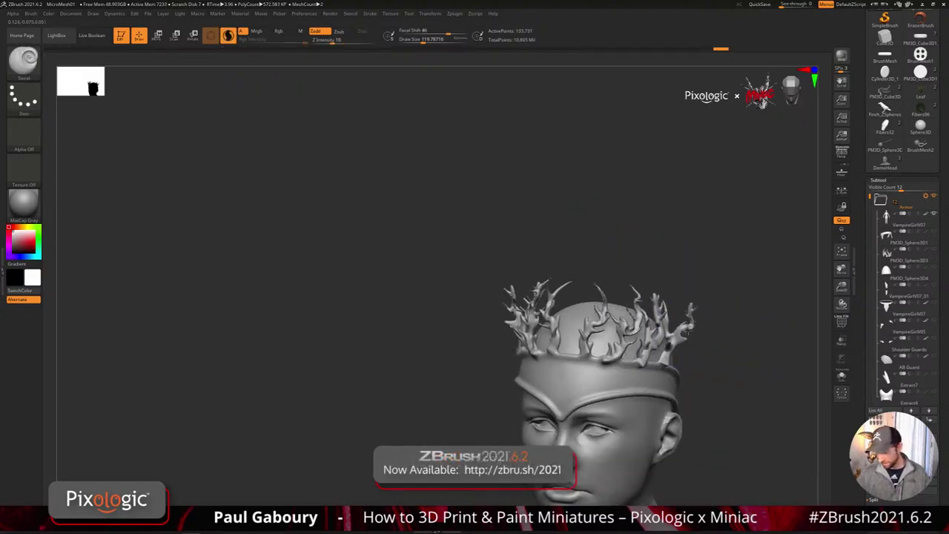
# - Twist crown2's outer spikes with the Spiral brush at a draw size of about 49 and curl the spike bases at about 83
pyautogui.moveTo(687, 334); pyautogui.dragTo(673, 339)
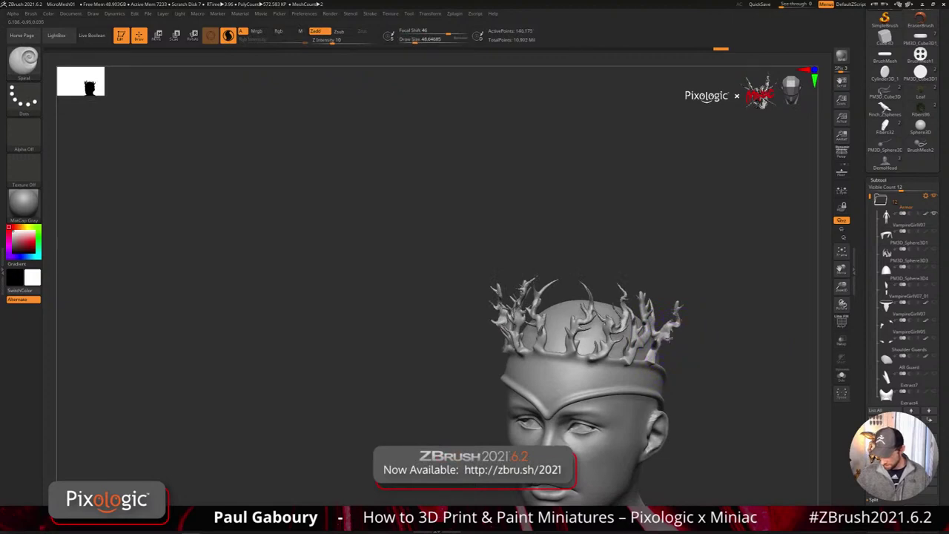
pyautogui.moveTo(672, 345); pyautogui.dragTo(684, 356)
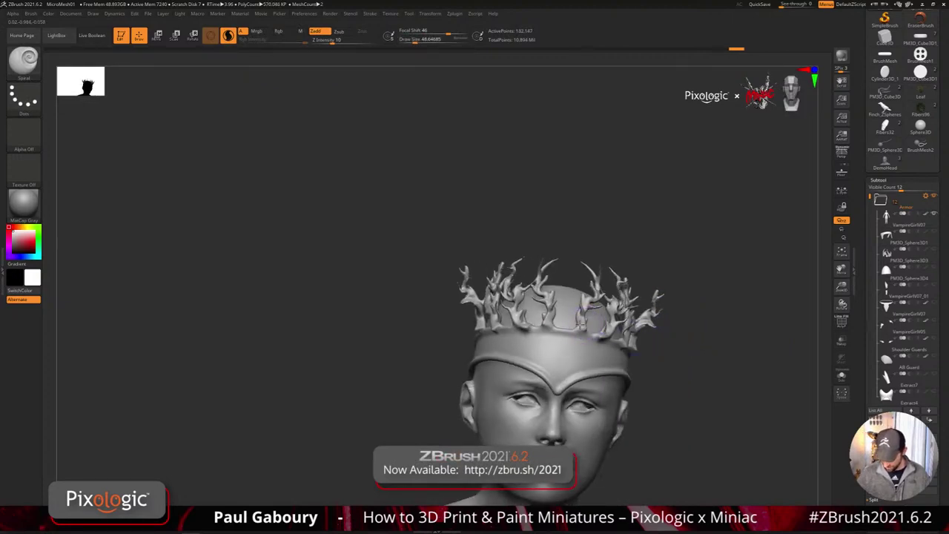
pyautogui.moveTo(582, 311)
pyautogui.mouseDown()
pyautogui.moveTo(591, 316)
pyautogui.moveTo(575, 329)
pyautogui.moveTo(603, 336)
pyautogui.mouseUp()
pyautogui.press('s')
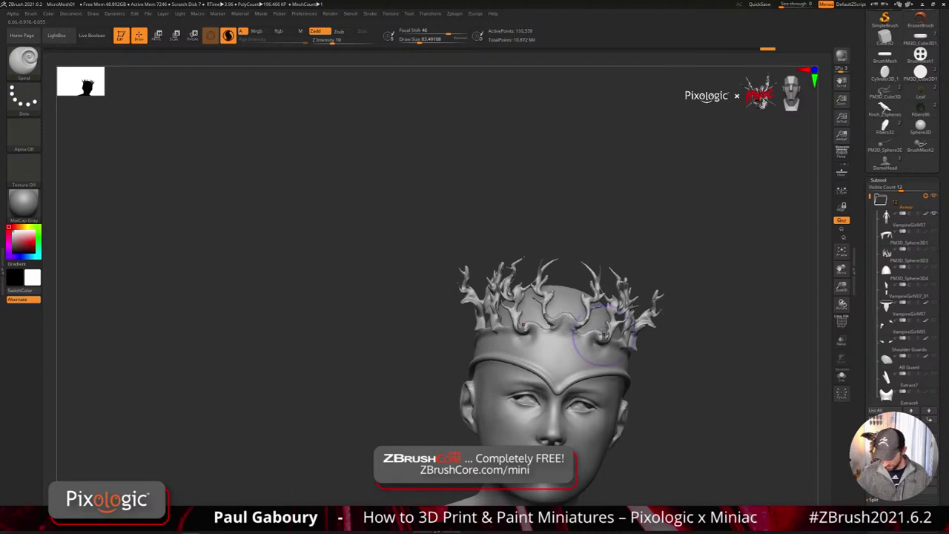
pyautogui.moveTo(689, 338)
pyautogui.mouseDown()
pyautogui.moveTo(623, 344)
pyautogui.moveTo(646, 354)
pyautogui.mouseUp()
pyautogui.keyDown('alt'); pyautogui.moveTo(697, 394); pyautogui.dragTo(683, 375); pyautogui.keyUp('alt')
pyautogui.moveTo(683, 374)
pyautogui.mouseDown(button='right')
pyautogui.moveTo(693, 379)
pyautogui.moveTo(676, 383)
pyautogui.mouseUp(button='right')
# - Nudge crown2 slightly upward and forward on the head with the Move gizmo
pyautogui.press('w')
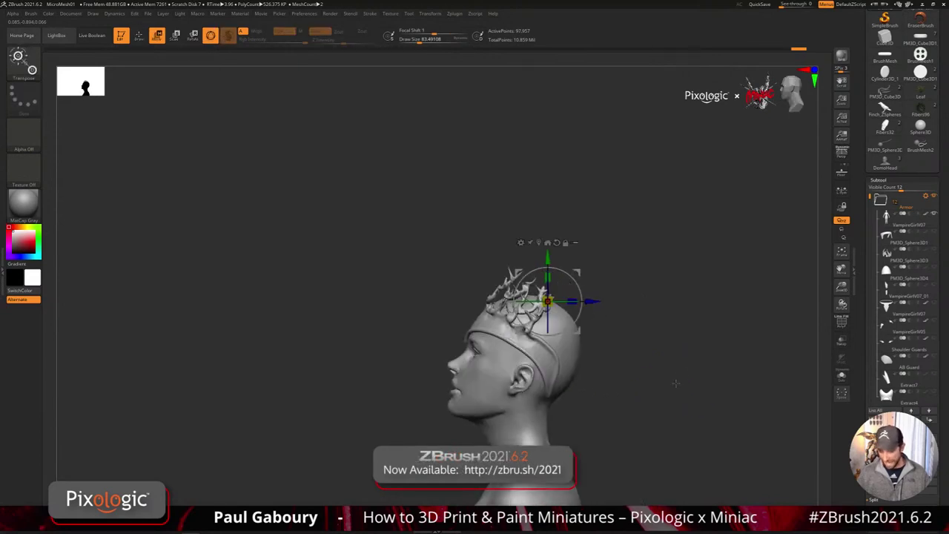
pyautogui.moveTo(582, 312); pyautogui.dragTo(583, 302)
pyautogui.moveTo(548, 257); pyautogui.dragTo(548, 254)
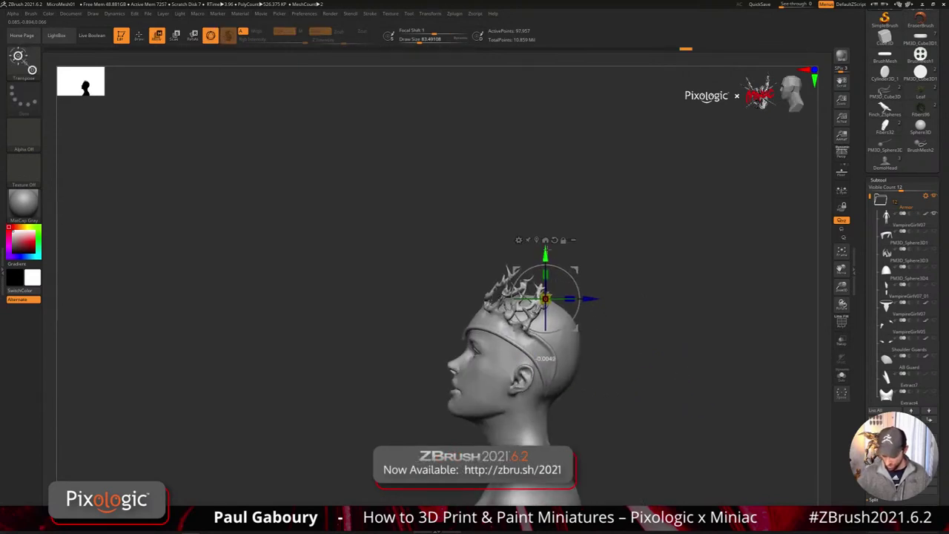
pyautogui.moveTo(593, 298); pyautogui.dragTo(593, 298)
pyautogui.moveTo(641, 376)
pyautogui.mouseDown(button='right')
pyautogui.moveTo(690, 384)
pyautogui.moveTo(649, 385)
pyautogui.mouseUp(button='right')
pyautogui.press('q')
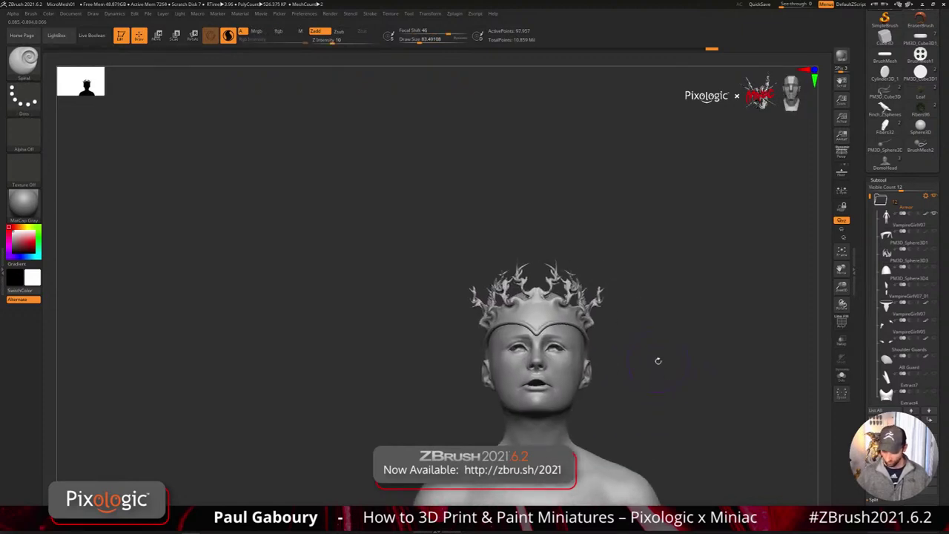
# - Switch to Crown1 and hide crown2 to compare the two crown designs on the figure
pyautogui.press('s')
pyautogui.moveTo(657, 361); pyautogui.dragTo(649, 362)
pyautogui.moveTo(628, 361); pyautogui.dragTo(648, 366, button='right')
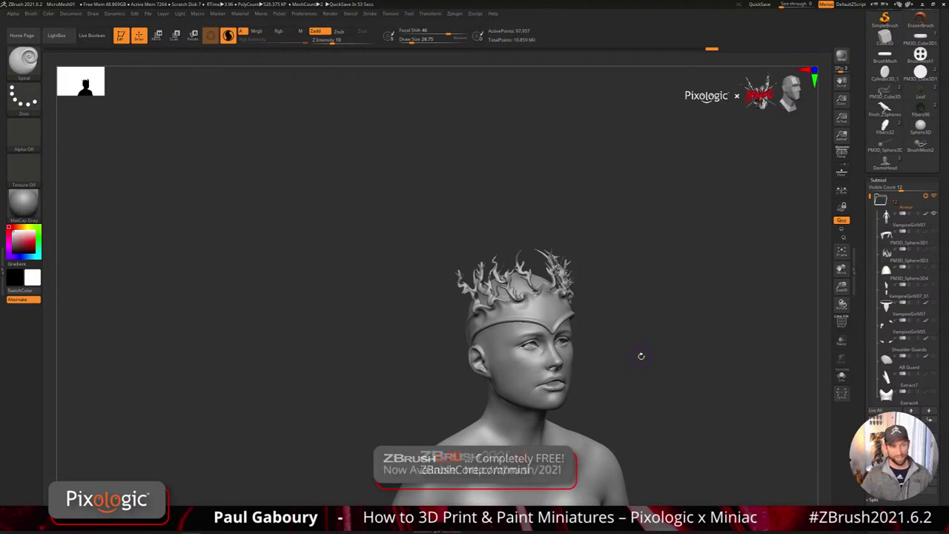
pyautogui.moveTo(938, 236); pyautogui.dragTo(938, 325)
pyautogui.click(917, 309)
pyautogui.click(934, 321)
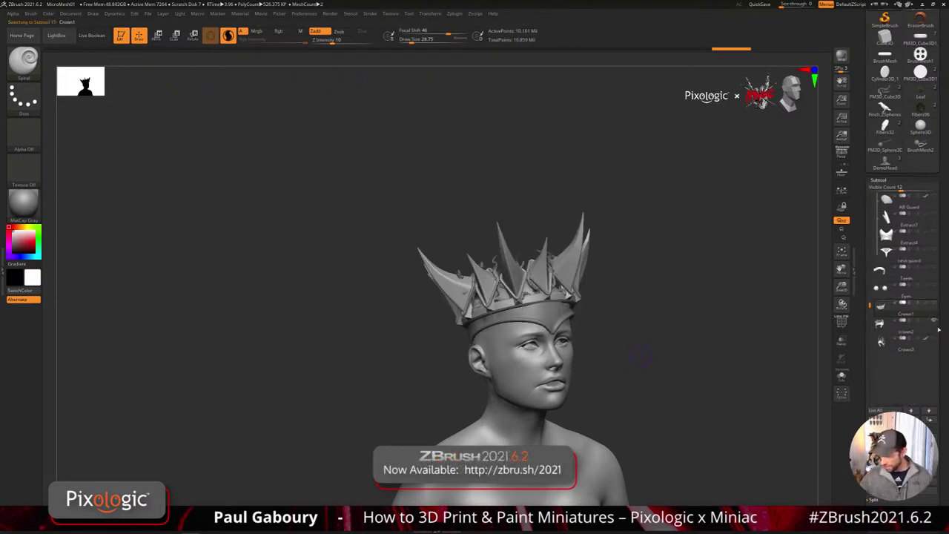
pyautogui.click(934, 321)
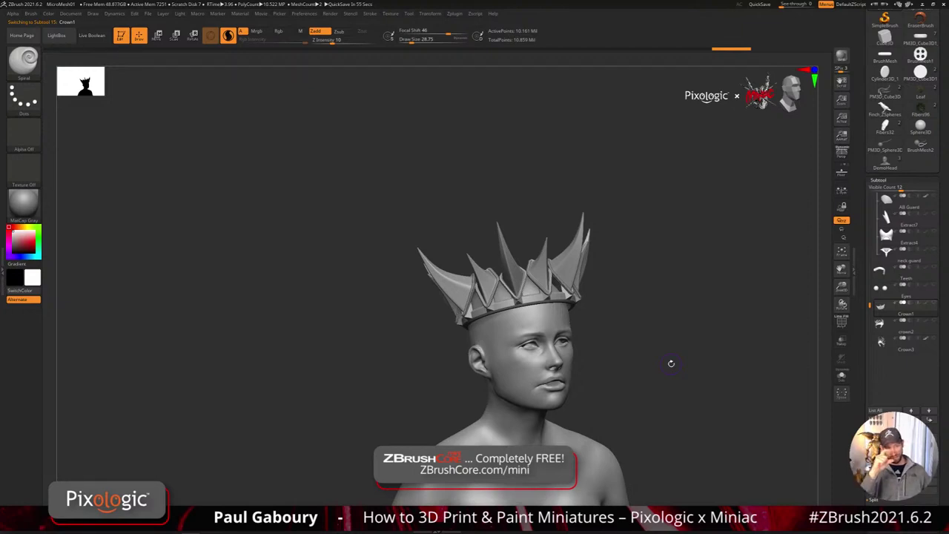
pyautogui.moveTo(653, 369)
pyautogui.mouseDown()
pyautogui.moveTo(640, 365)
pyautogui.moveTo(657, 356)
pyautogui.moveTo(619, 349)
pyautogui.mouseUp()
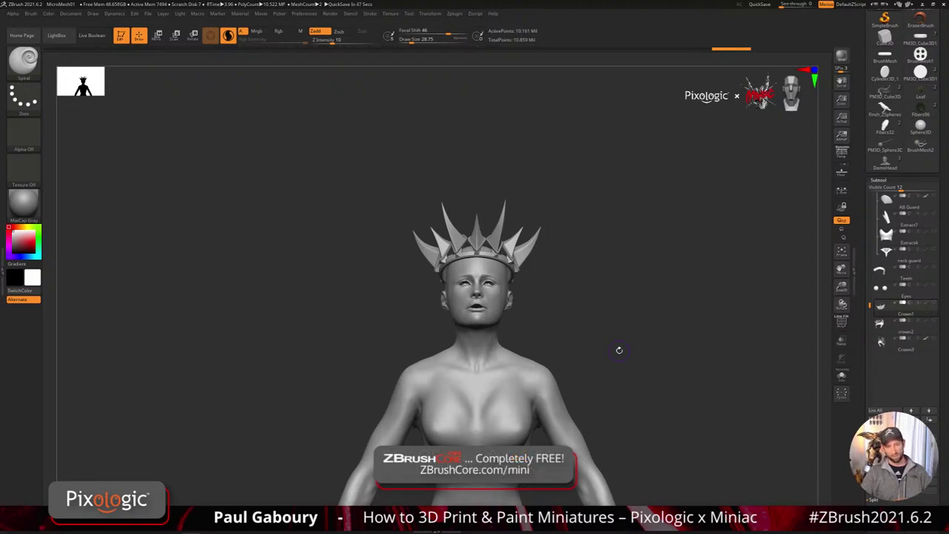
# - Reselect crown2 and try curling the upper part of its band with the Spiral brush at a draw size of about 87
pyautogui.click(882, 333)
pyautogui.moveTo(534, 275); pyautogui.dragTo(512, 309, button='right')
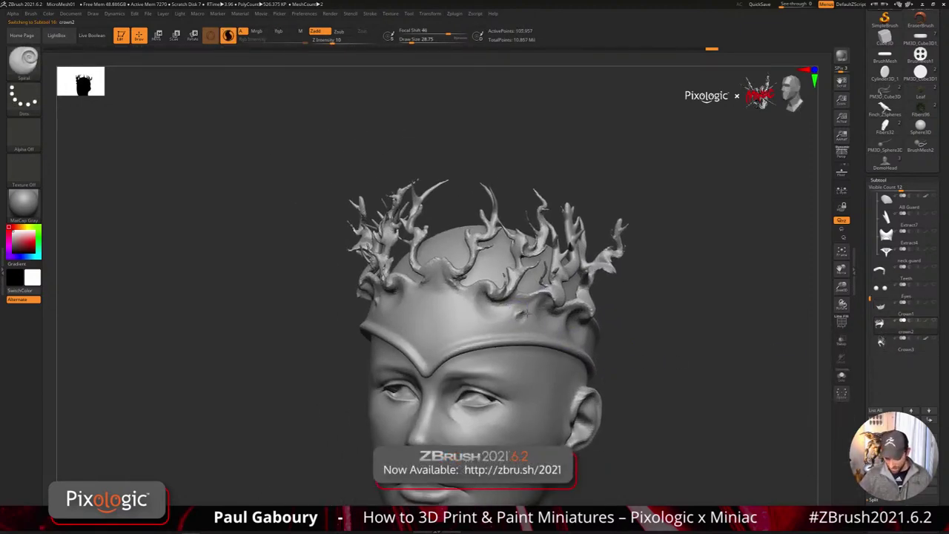
pyautogui.moveTo(527, 314)
pyautogui.mouseDown()
pyautogui.moveTo(536, 320)
pyautogui.moveTo(486, 315)
pyautogui.moveTo(482, 306)
pyautogui.mouseUp()
pyautogui.hotkey('ctrl', 'z')
pyautogui.press('s')
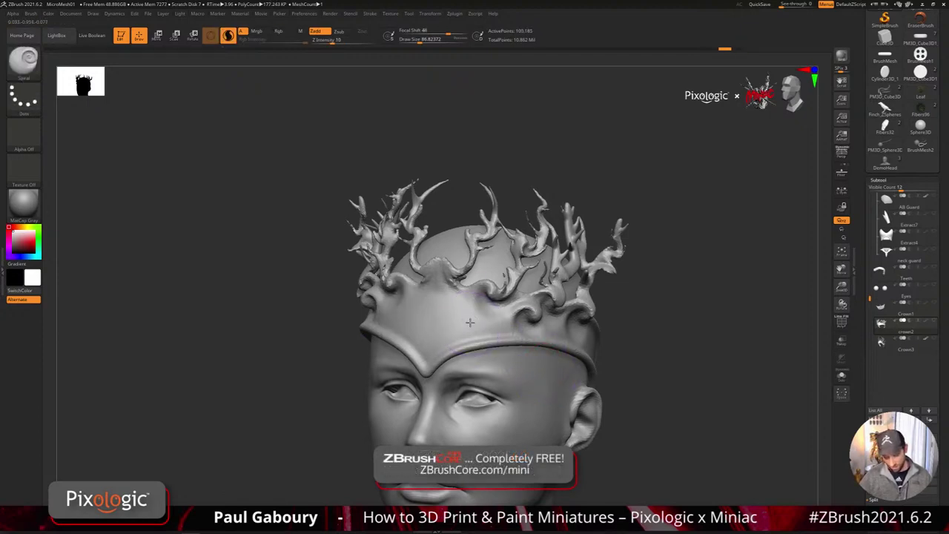
pyautogui.moveTo(547, 326); pyautogui.dragTo(549, 316)
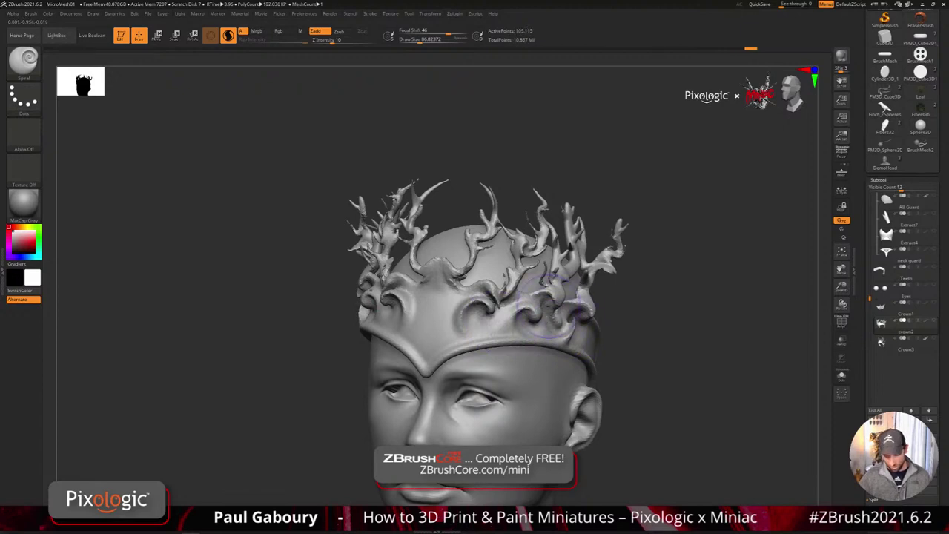
pyautogui.hotkey('ctrl', 'z')
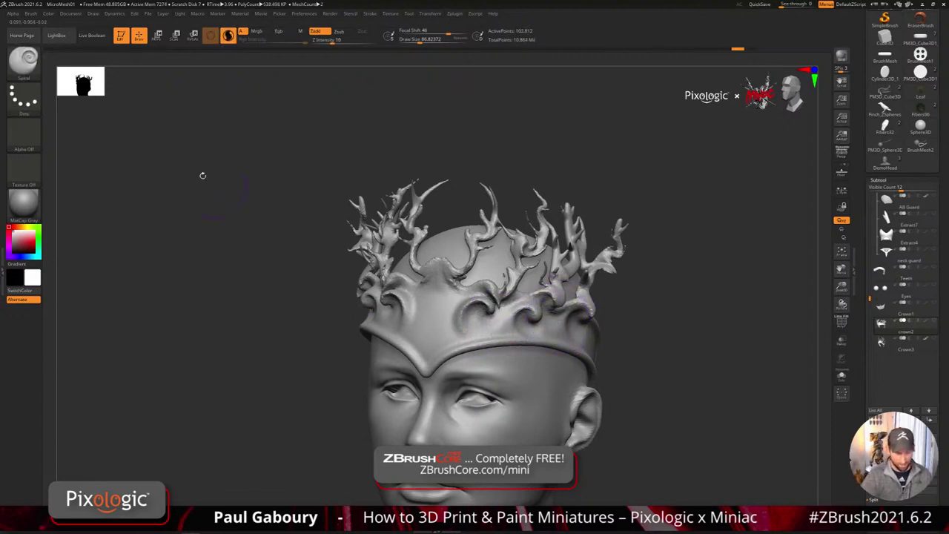
# - Change the Spiral brush's Twist Rate
pyautogui.click(30, 14)
pyautogui.click(103, 54)
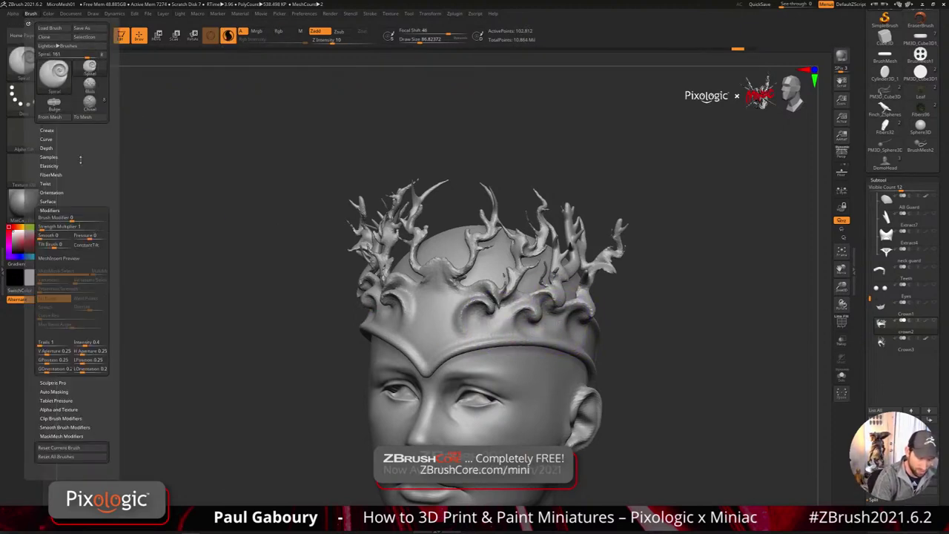
pyautogui.click(78, 211)
pyautogui.click(81, 183)
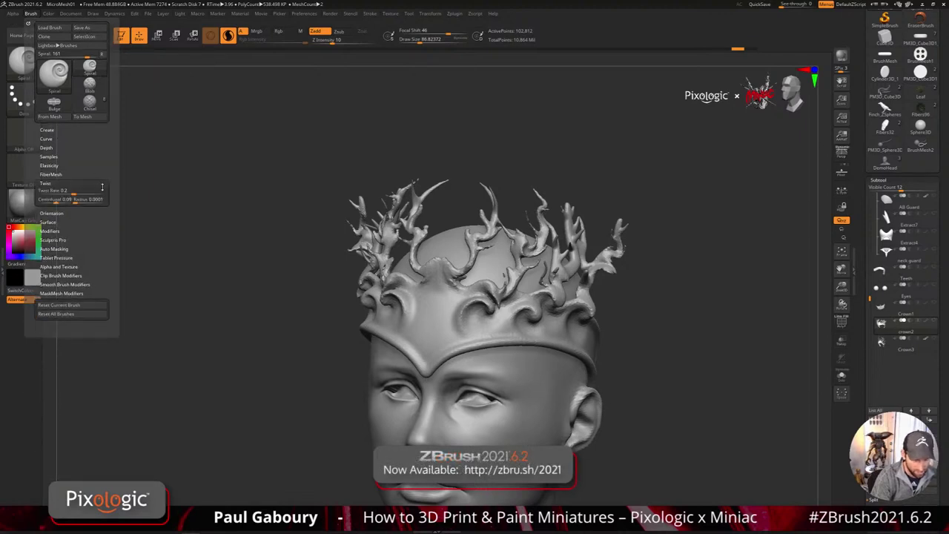
pyautogui.click(65, 191)
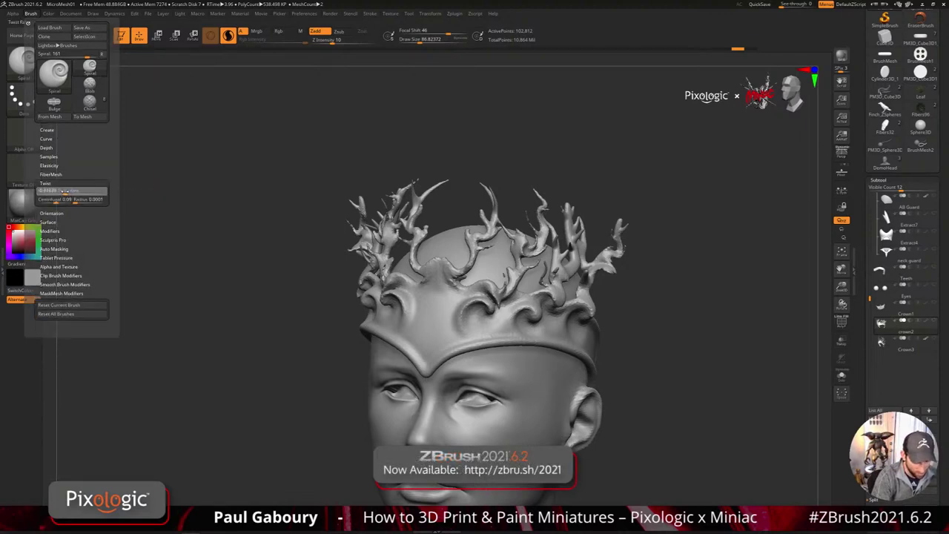
# - Try a row of tight spirals around crown2's band with the Spiral brush, and undo all the curls on the band
pyautogui.moveTo(454, 315); pyautogui.dragTo(635, 344)
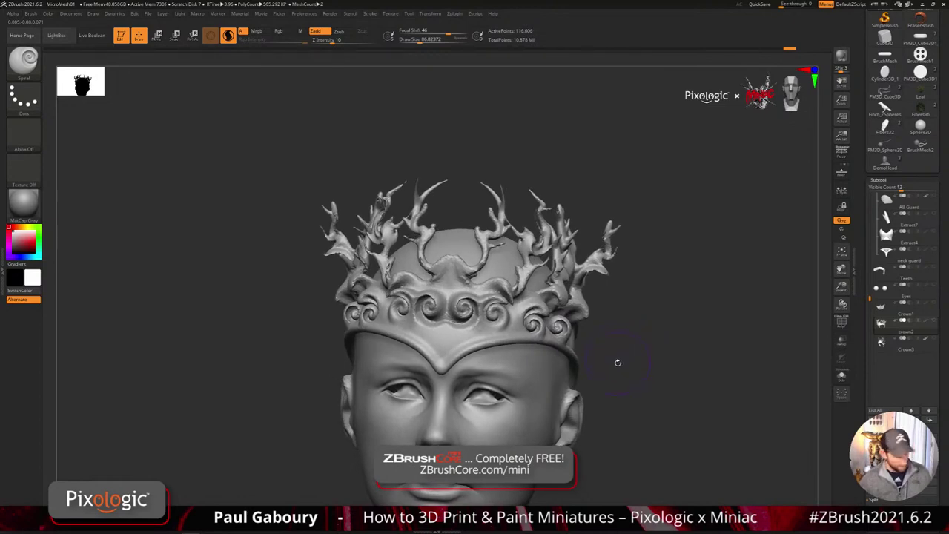
pyautogui.hotkey('ctrl', 'z')
pyautogui.hotkey('ctrl', 'z')
pyautogui.hotkey('ctrl', 'z')
pyautogui.hotkey('ctrl', 'z')
pyautogui.hotkey('ctrl', 'z')
pyautogui.hotkey('ctrl', 'z')
pyautogui.hotkey('ctrl', 'z')
pyautogui.hotkey('ctrl', 'z')
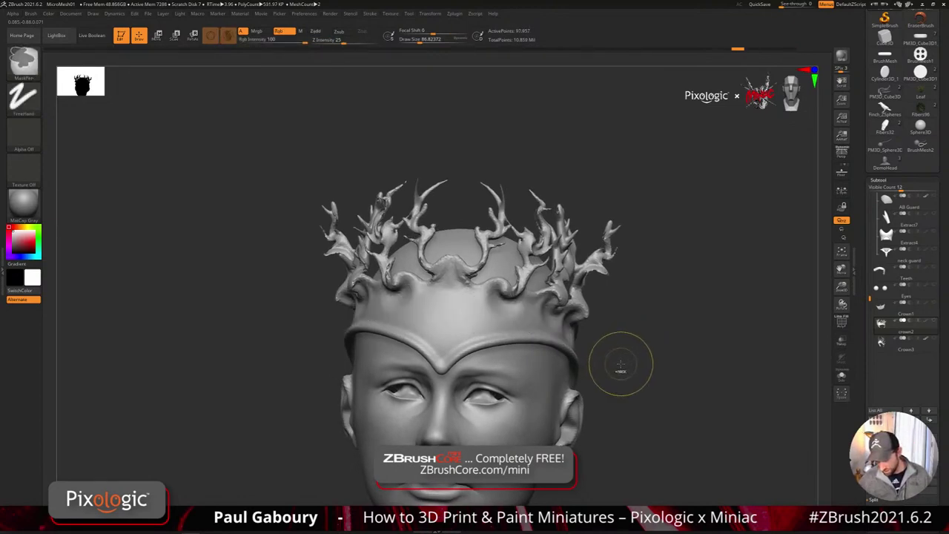
# - Set the Spiral brush's draw size to about 35 and test small mirrored spirals beside the V point of crown2's lower trim
pyautogui.press('s')
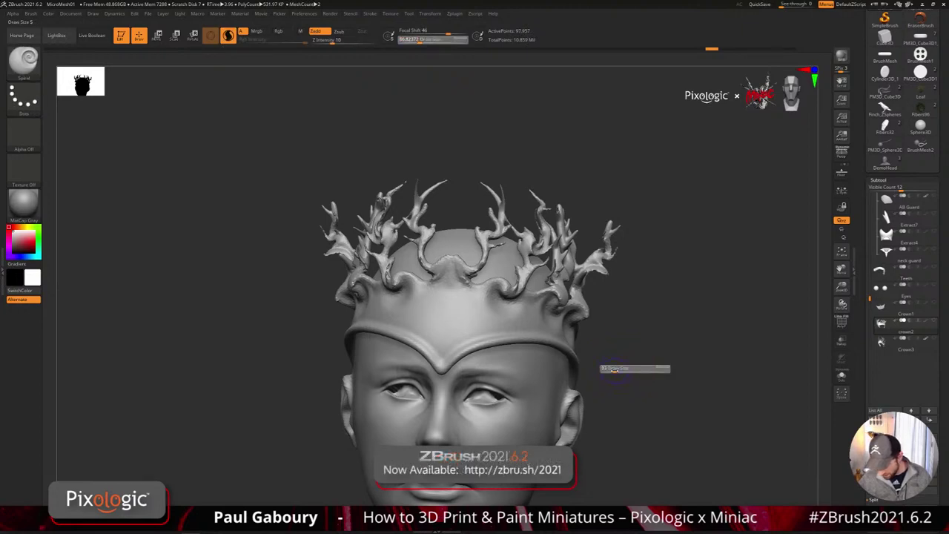
pyautogui.moveTo(614, 370)
pyautogui.mouseDown(button='right')
pyautogui.moveTo(571, 360)
pyautogui.moveTo(530, 386)
pyautogui.moveTo(490, 352)
pyautogui.mouseUp(button='right')
pyautogui.press('s')
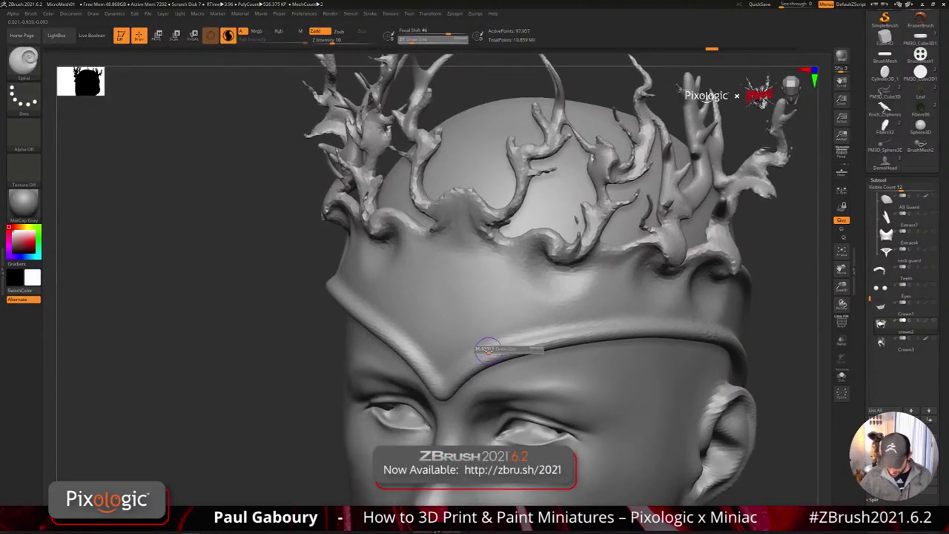
pyautogui.moveTo(488, 351); pyautogui.dragTo(457, 385)
pyautogui.hotkey('ctrl', 'z')
pyautogui.moveTo(457, 386)
pyautogui.mouseDown(button='right')
pyautogui.moveTo(498, 378)
pyautogui.moveTo(474, 395)
pyautogui.moveTo(450, 381)
pyautogui.mouseUp(button='right')
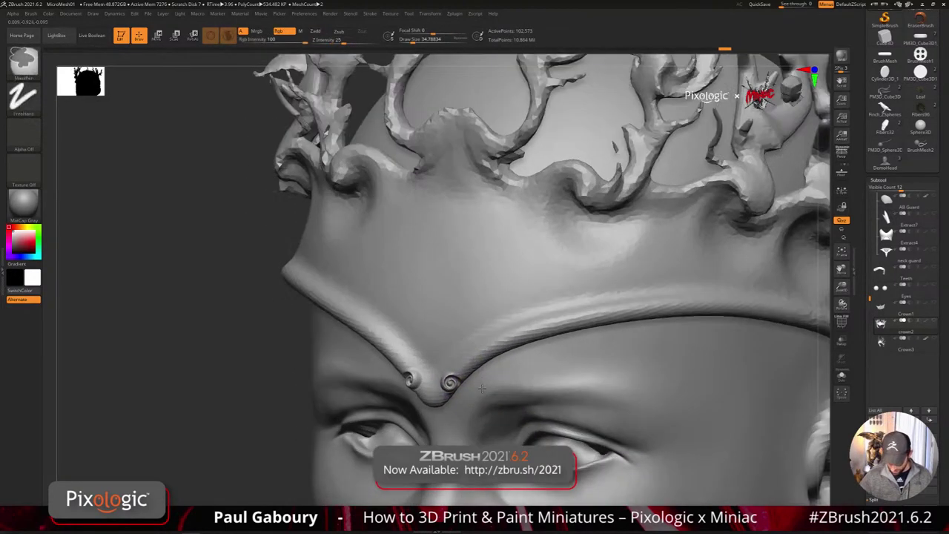
pyautogui.hotkey('ctrl', 'z')
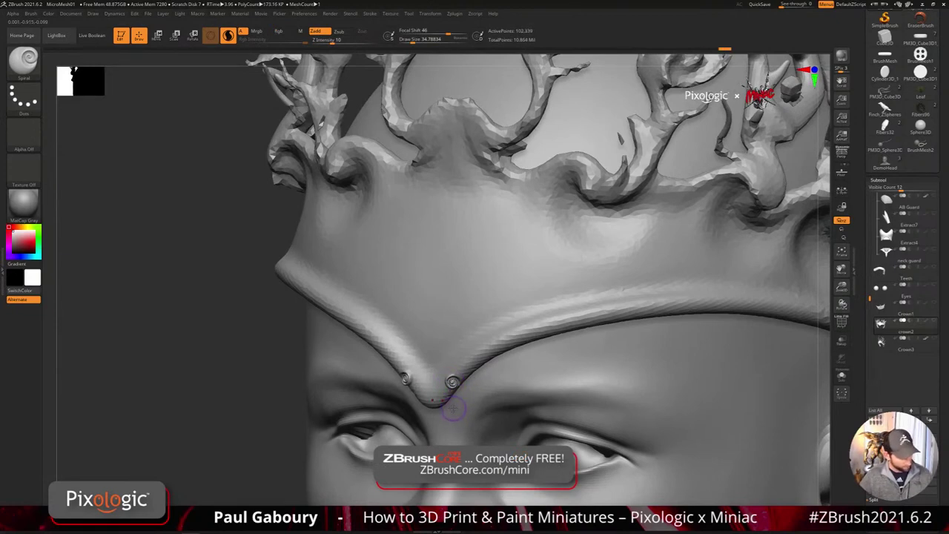
# - Stamp a row of evenly spaced small spirals along crown2's lower trim, from beside the V point outward above the brow
pyautogui.click(465, 368)
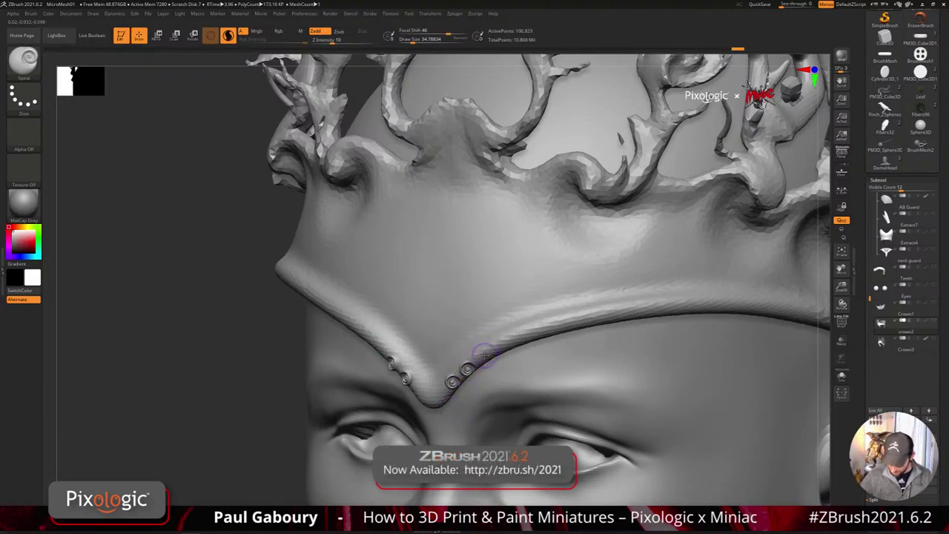
pyautogui.click(486, 358)
pyautogui.click(506, 345)
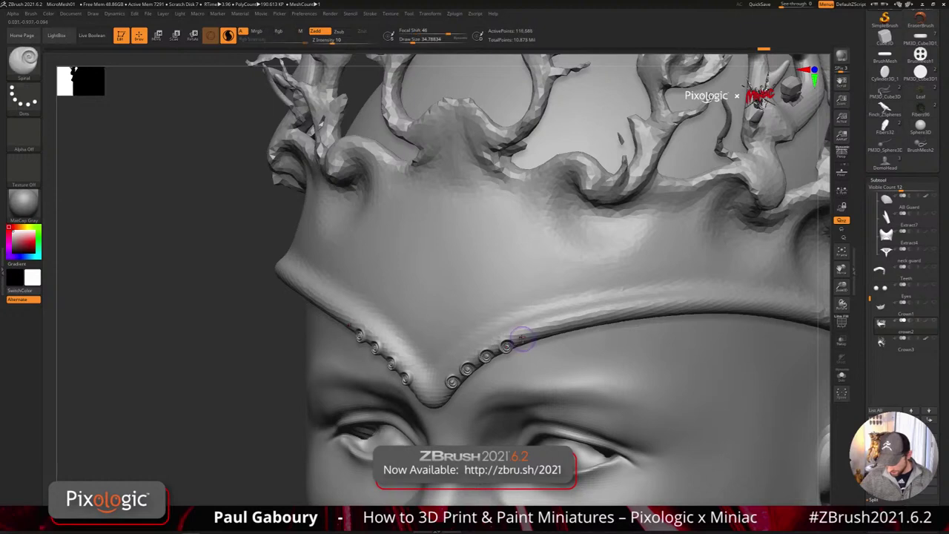
pyautogui.click(525, 338)
pyautogui.click(548, 331)
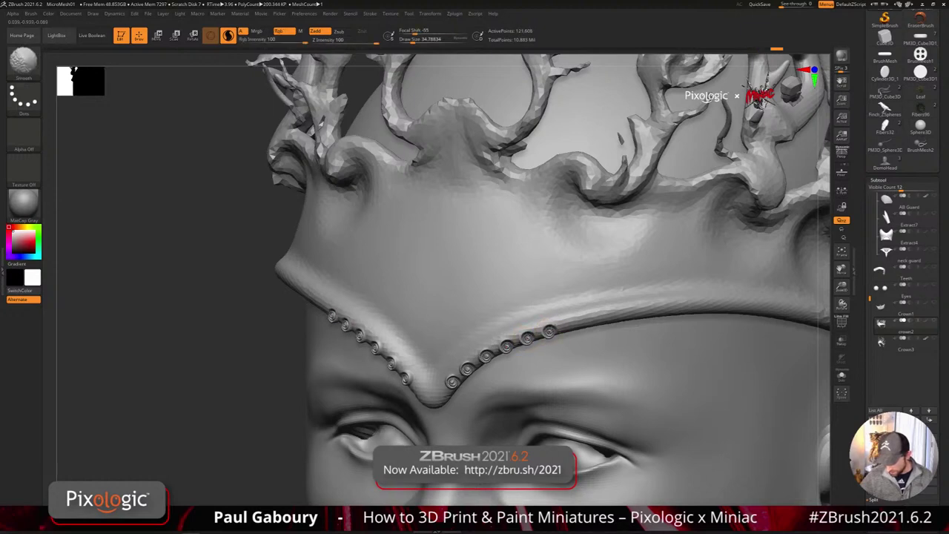
pyautogui.click(568, 324)
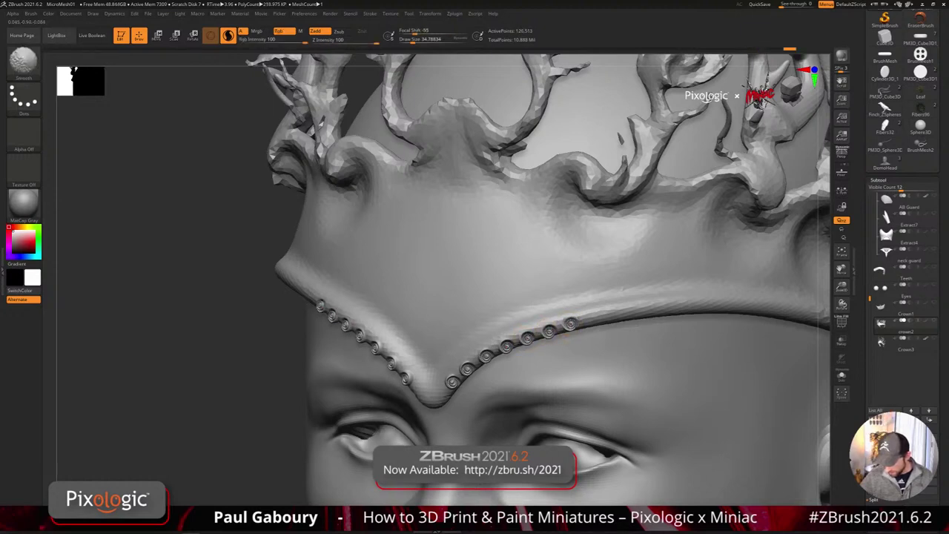
pyautogui.click(592, 318)
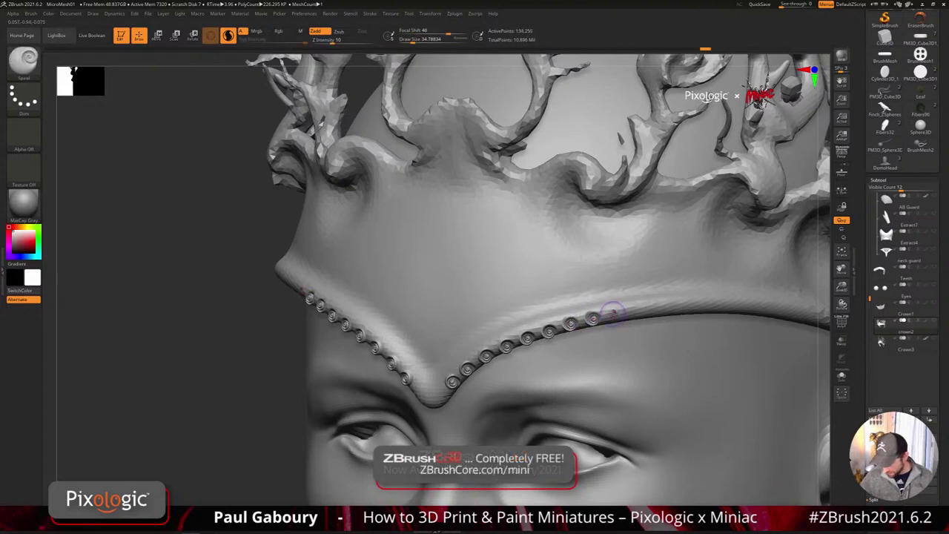
# - Stamp three more evenly spaced small mirrored spirals along crown2's lower trim above the brow with the Spiral brush
pyautogui.click(614, 314)
pyautogui.keyDown('shift'); pyautogui.click(640, 309); pyautogui.keyUp('shift')
pyautogui.click(635, 311)
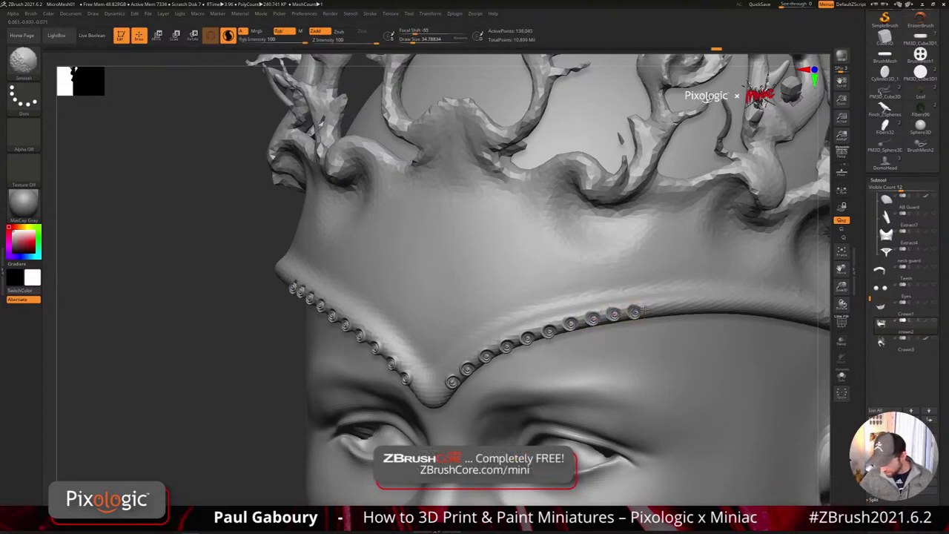
pyautogui.click(655, 310)
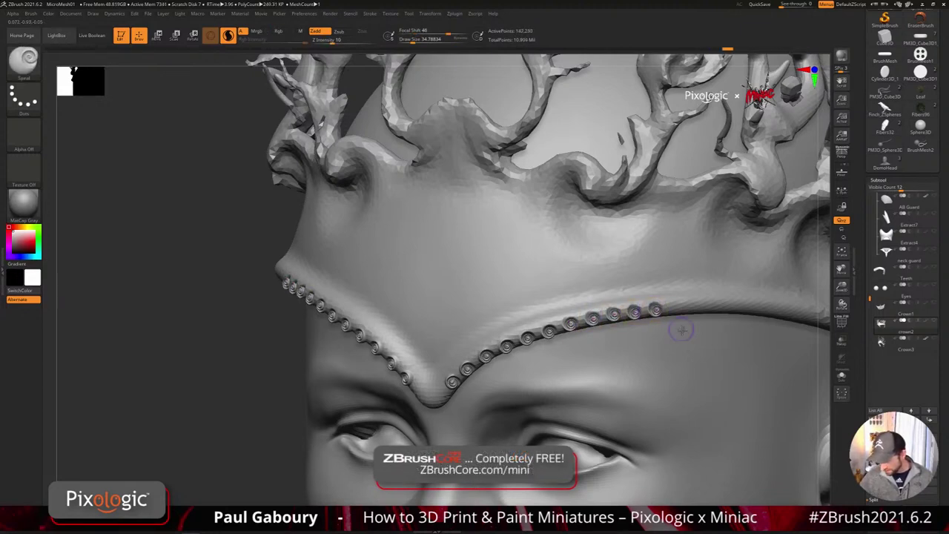
# - Extend the row with four more small spirals where crown2's lower trim begins to descend toward the temple
pyautogui.moveTo(684, 329); pyautogui.dragTo(523, 352, button='right')
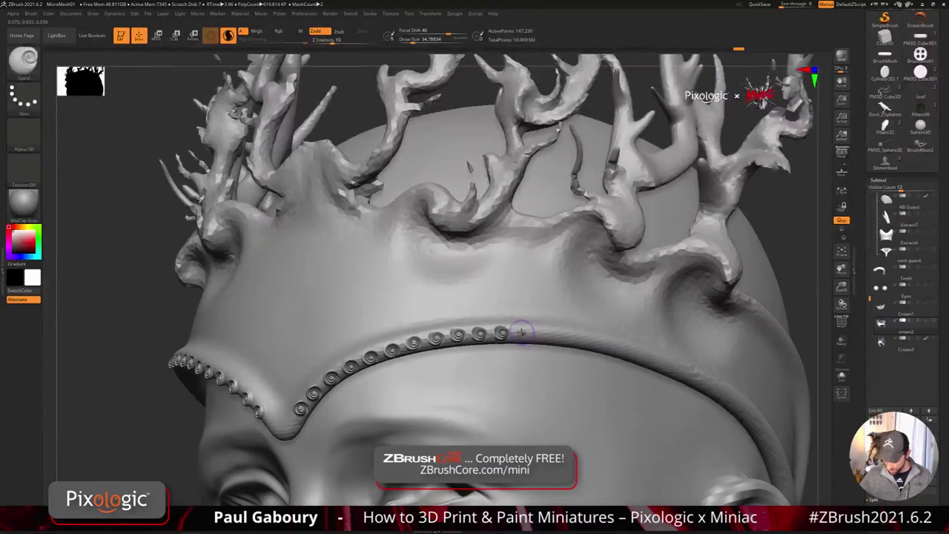
pyautogui.press('shift')
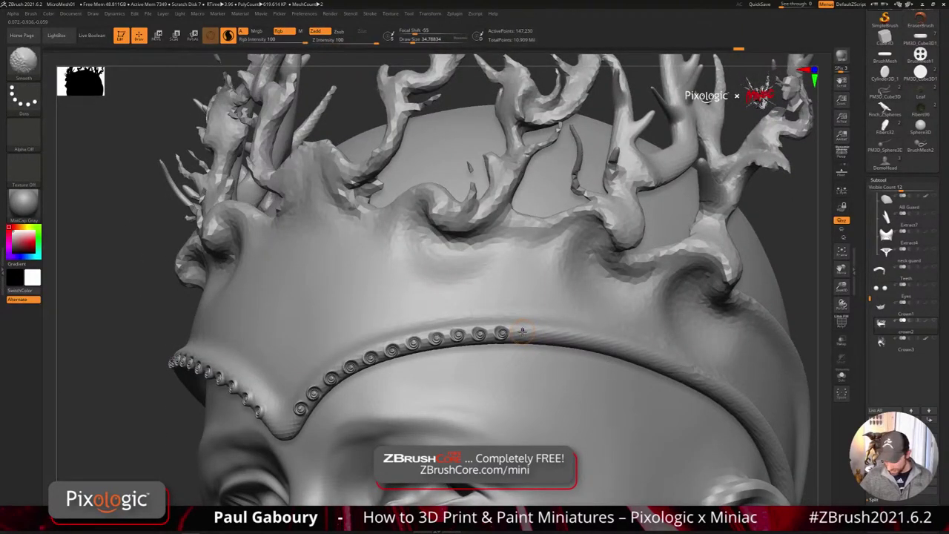
pyautogui.click(523, 332)
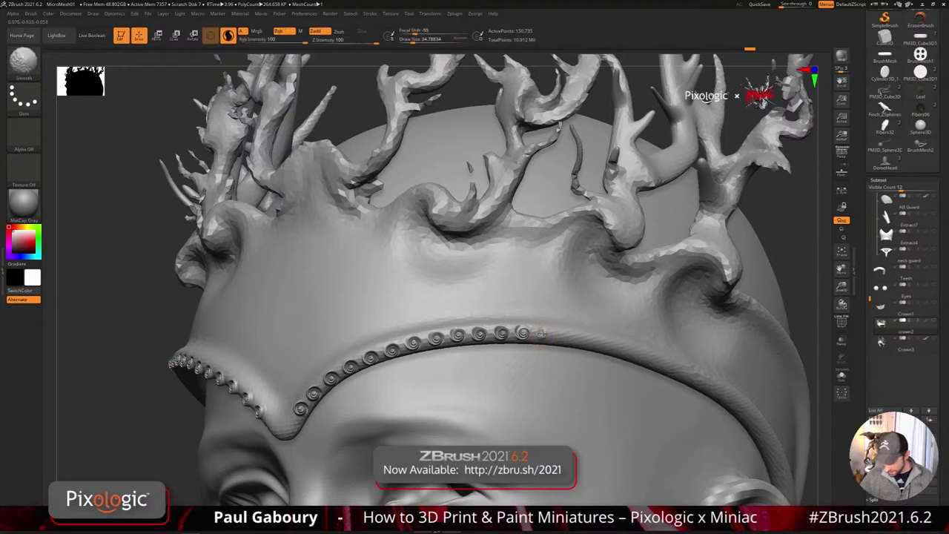
pyautogui.click(544, 334)
pyautogui.click(565, 335)
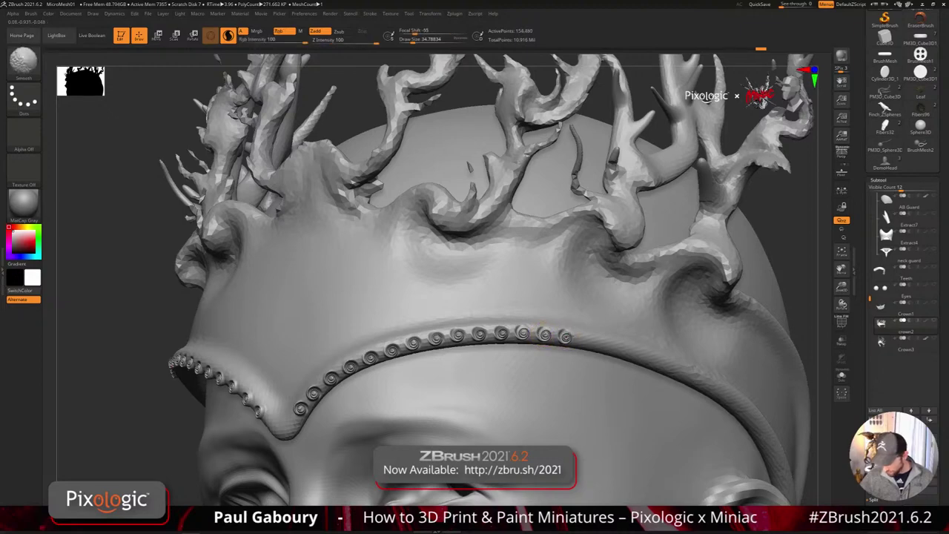
pyautogui.click(586, 338)
# - Continue the row of small, evenly spaced spirals down crown2's lower trim along the side of the head
pyautogui.moveTo(603, 341); pyautogui.dragTo(525, 341, button='right')
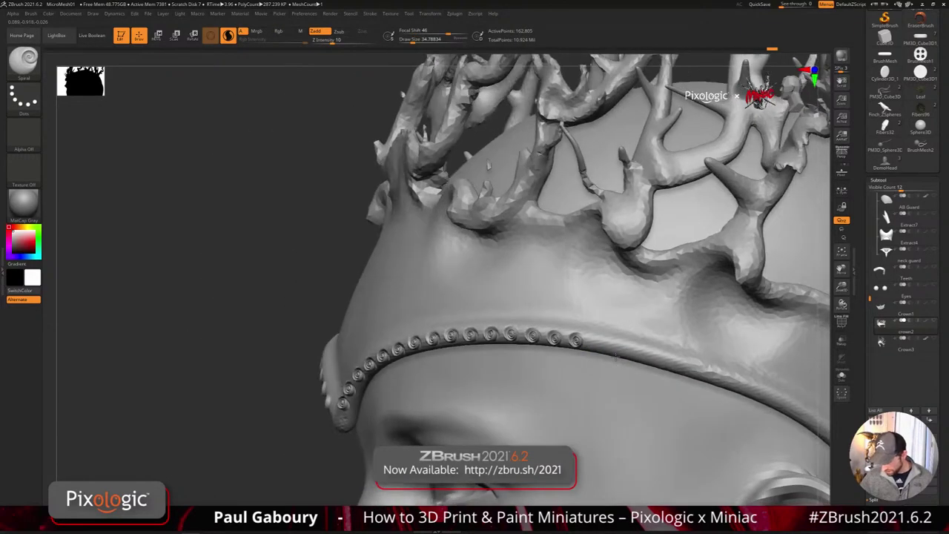
pyautogui.press('shift')
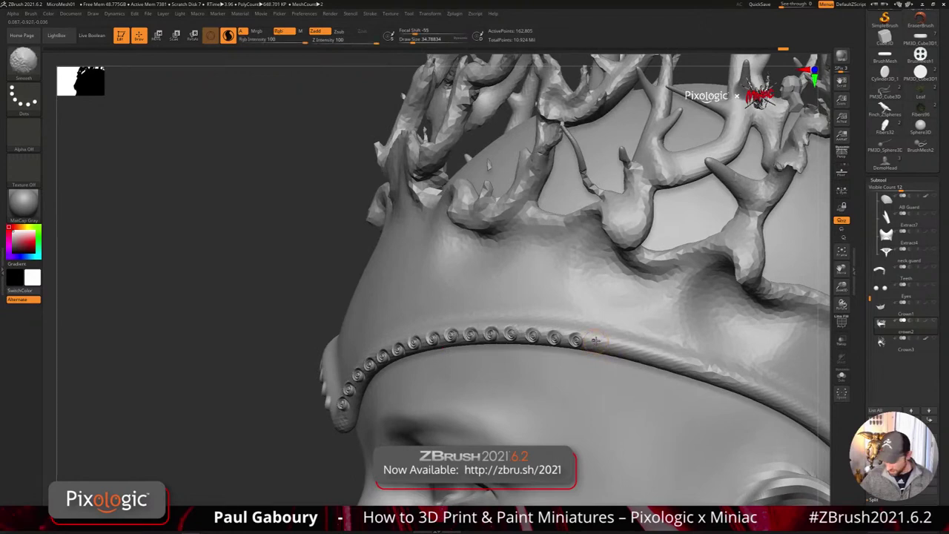
pyautogui.click(620, 348)
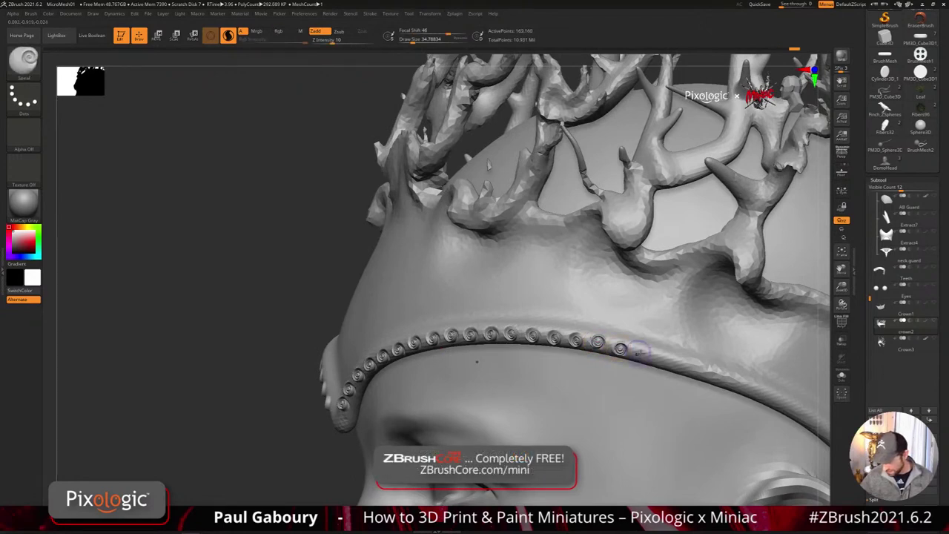
pyautogui.press('shift')
pyautogui.click(643, 354)
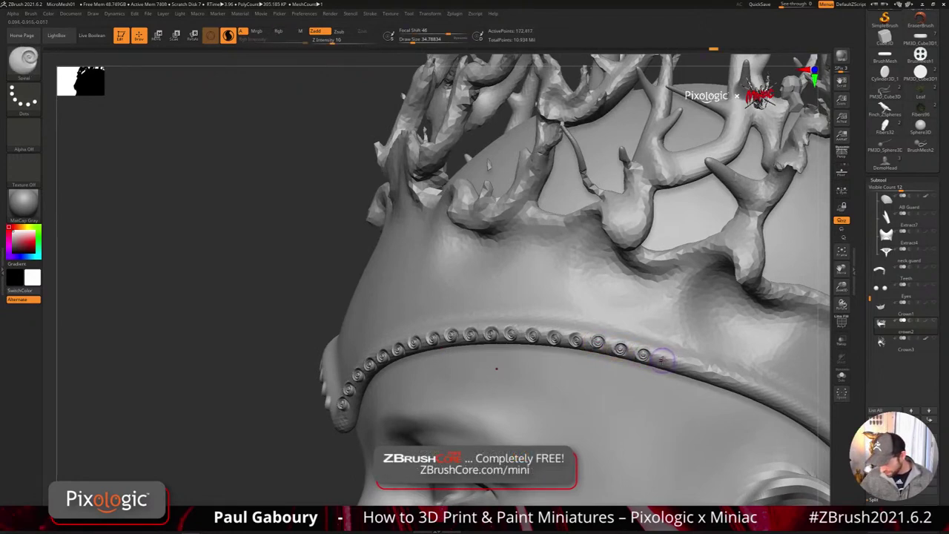
pyautogui.press('shift')
pyautogui.click(664, 360)
pyautogui.press('shift')
pyautogui.click(686, 367)
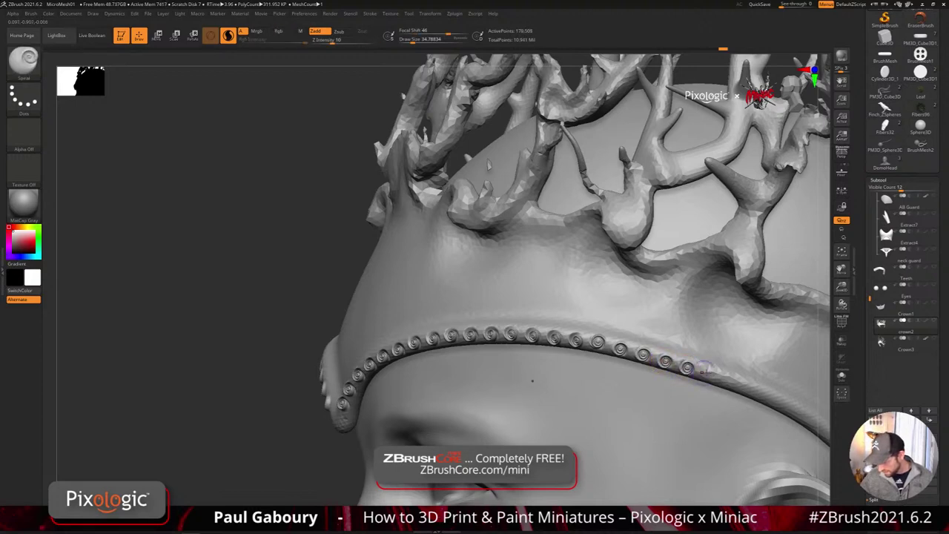
pyautogui.click(708, 372)
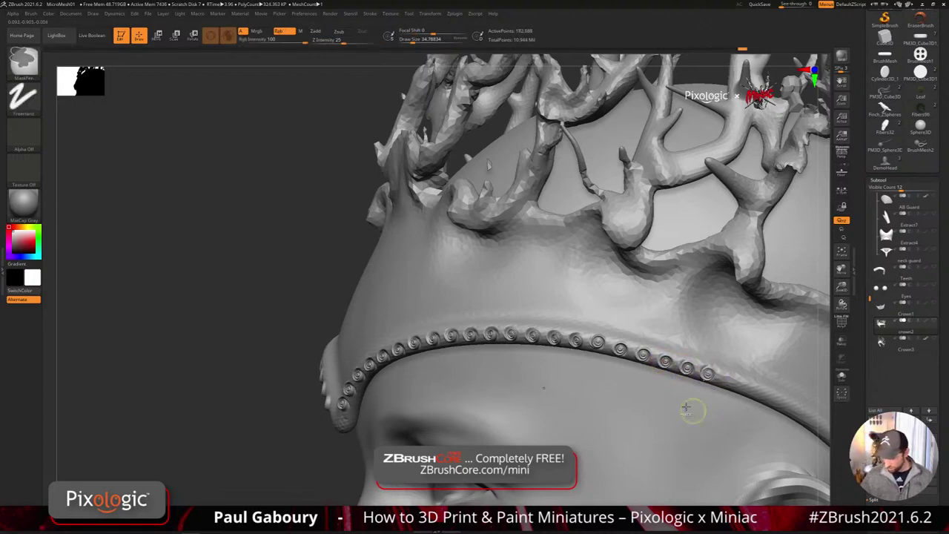
# - Set the Spiral brush's draw size to about 68 for larger ornaments on crown2's band
pyautogui.keyDown('ctrl'); pyautogui.moveTo(688, 407); pyautogui.dragTo(662, 368, button='right'); pyautogui.keyUp('ctrl')
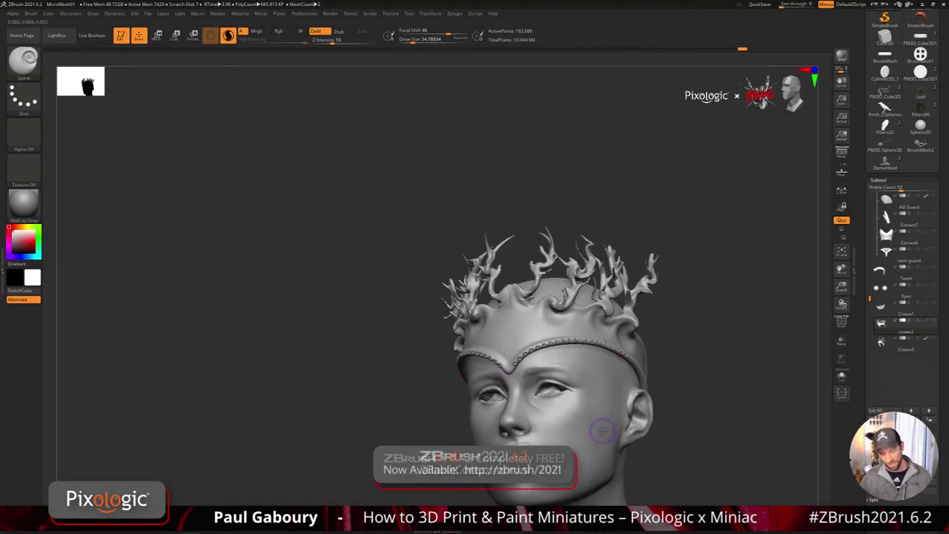
pyautogui.moveTo(609, 416); pyautogui.dragTo(605, 431, button='right')
pyautogui.keyDown('ctrl'); pyautogui.moveTo(566, 307); pyautogui.dragTo(572, 333, button='right'); pyautogui.keyUp('ctrl')
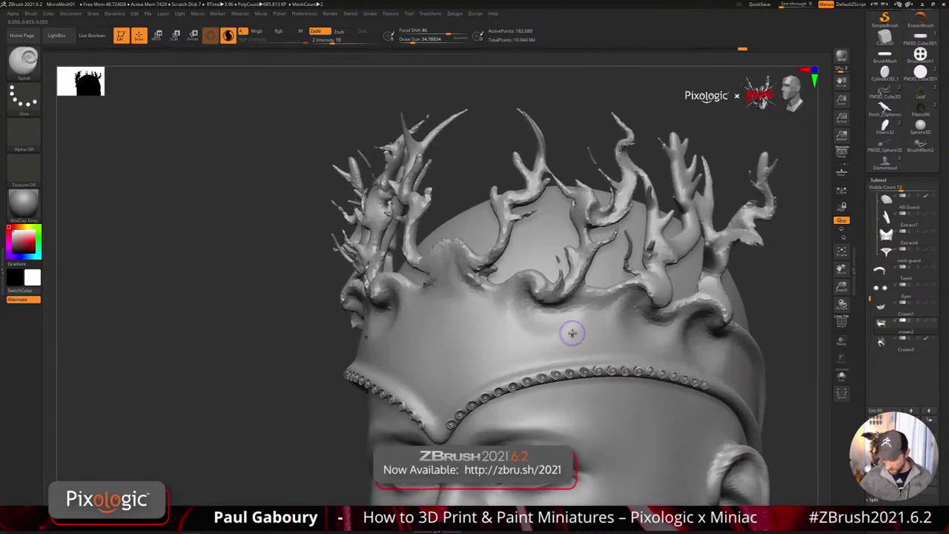
pyautogui.press('s')
pyautogui.moveTo(572, 333); pyautogui.dragTo(577, 335)
# - Try a row of large mirrored spirals across crown2's band above the trim, and undo them
pyautogui.click(529, 340)
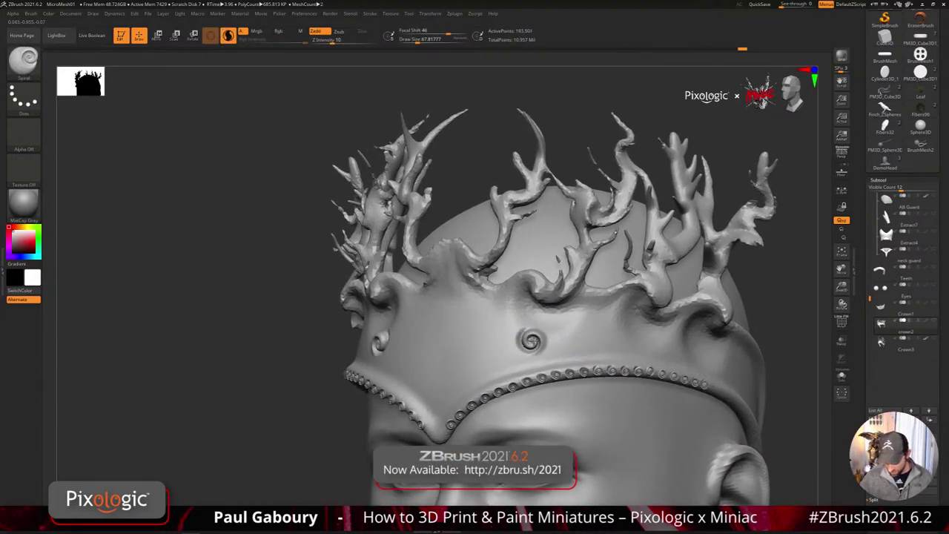
pyautogui.press('shift')
pyautogui.click(586, 334)
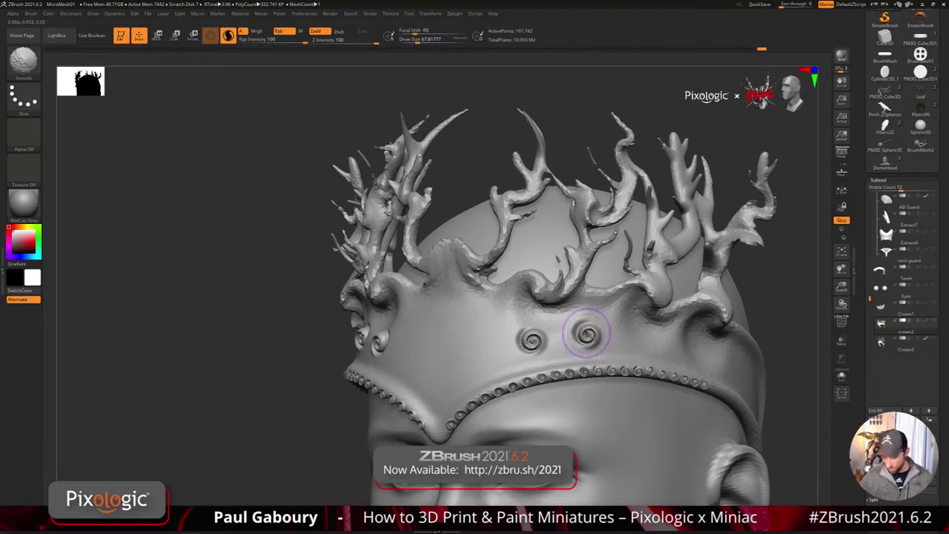
pyautogui.click(639, 342)
pyautogui.click(685, 351)
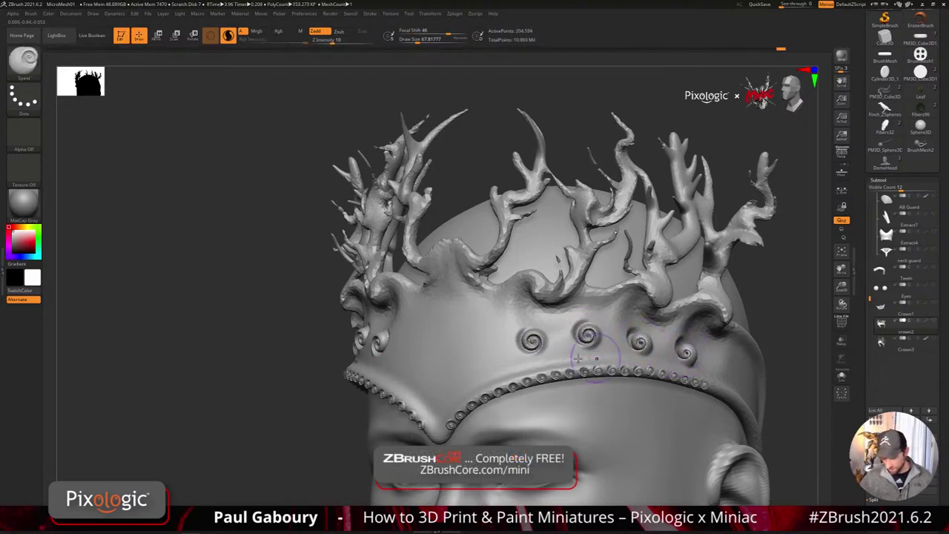
pyautogui.click(466, 364)
pyautogui.moveTo(598, 441)
pyautogui.keyDown('ctrl'); pyautogui.mouseDown(button='right')
pyautogui.moveTo(530, 426)
pyautogui.moveTo(572, 433)
pyautogui.mouseUp(button='right'); pyautogui.keyUp('ctrl')
pyautogui.hotkey('ctrl', 'z')
pyautogui.hotkey('ctrl', 'z')
pyautogui.hotkey('ctrl', 'z')
pyautogui.hotkey('ctrl', 'z')
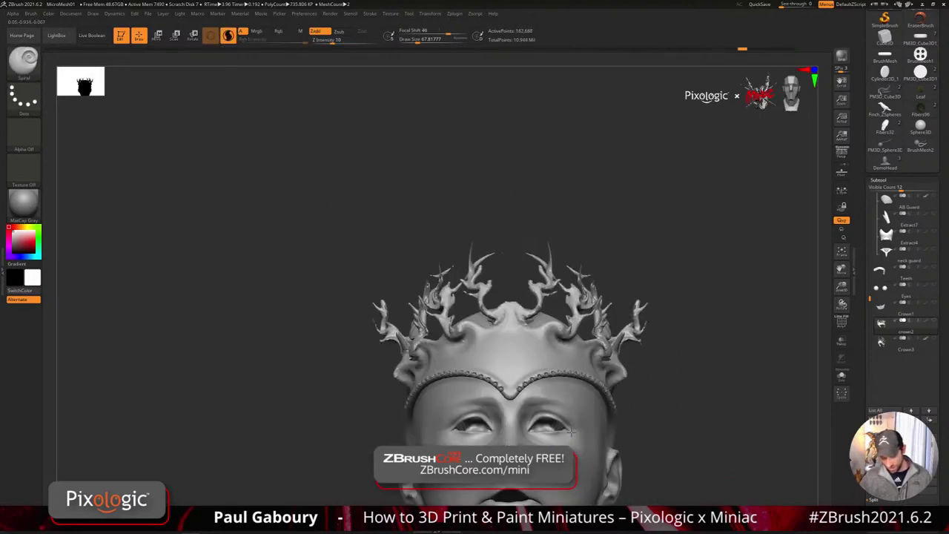
# - Try three mirrored pairs of large spirals on crown2's band from the front, check them from other angles, and undo them
pyautogui.moveTo(535, 343)
pyautogui.mouseDown(button='right')
pyautogui.moveTo(534, 386)
pyautogui.moveTo(537, 349)
pyautogui.mouseUp(button='right')
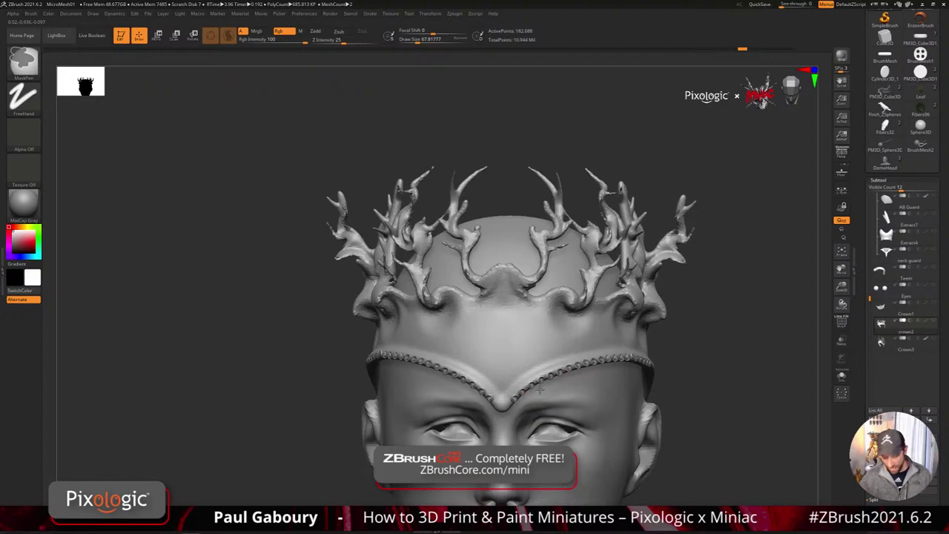
pyautogui.click(542, 341)
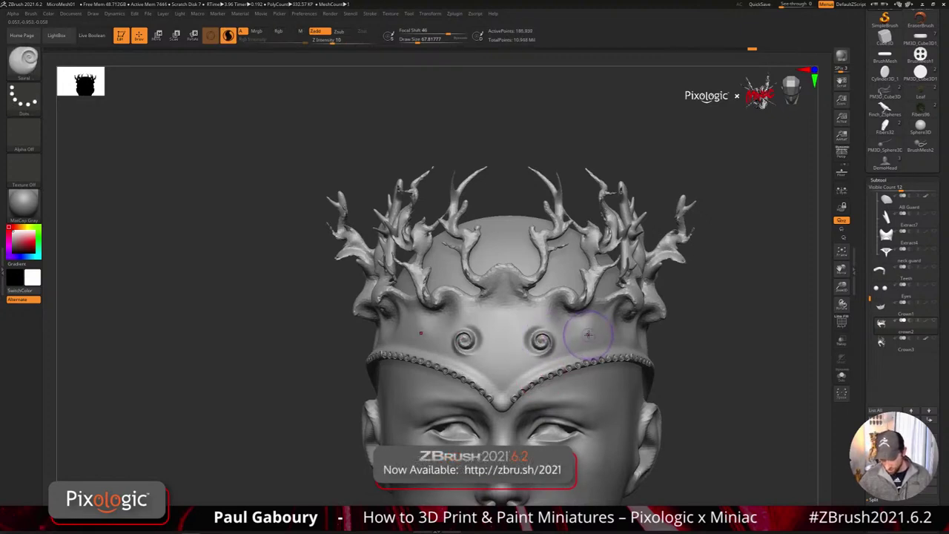
pyautogui.press('shift')
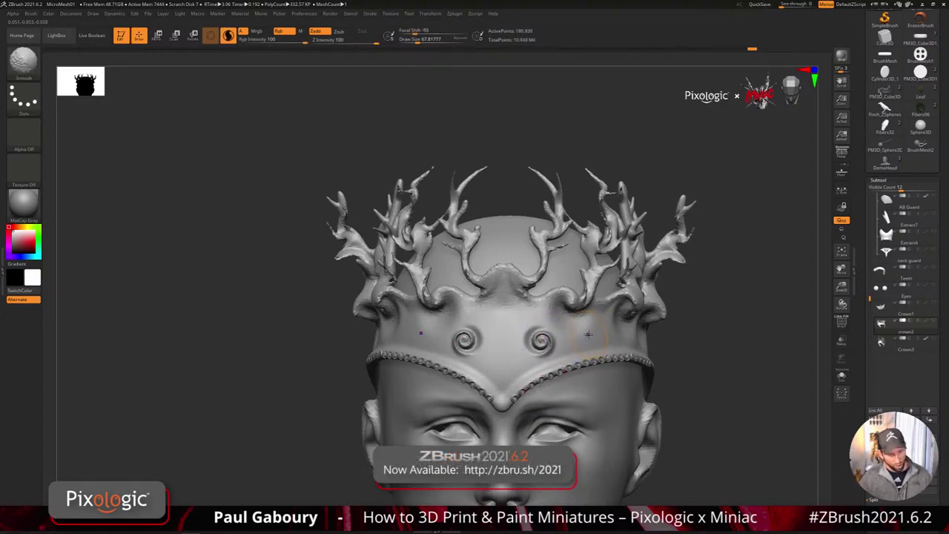
pyautogui.click(590, 331)
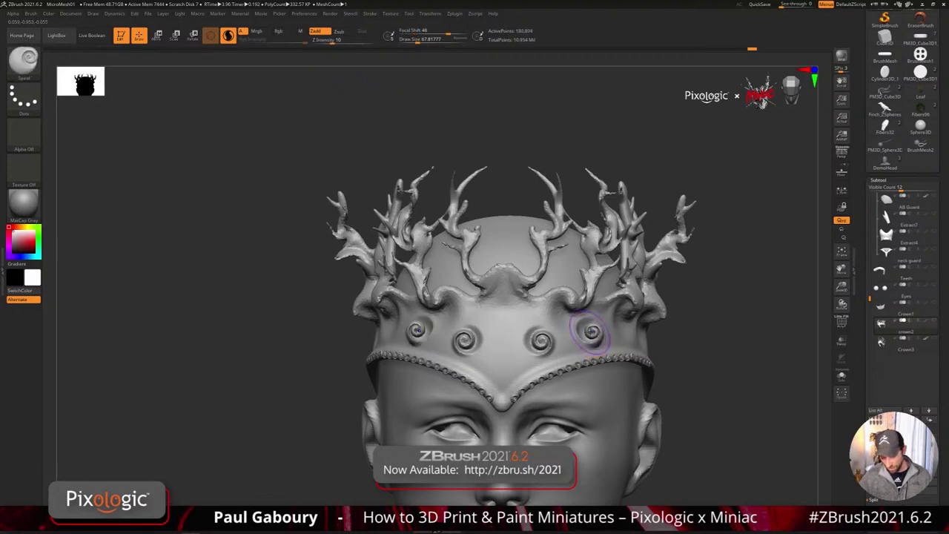
pyautogui.press('shift')
pyautogui.click(630, 334)
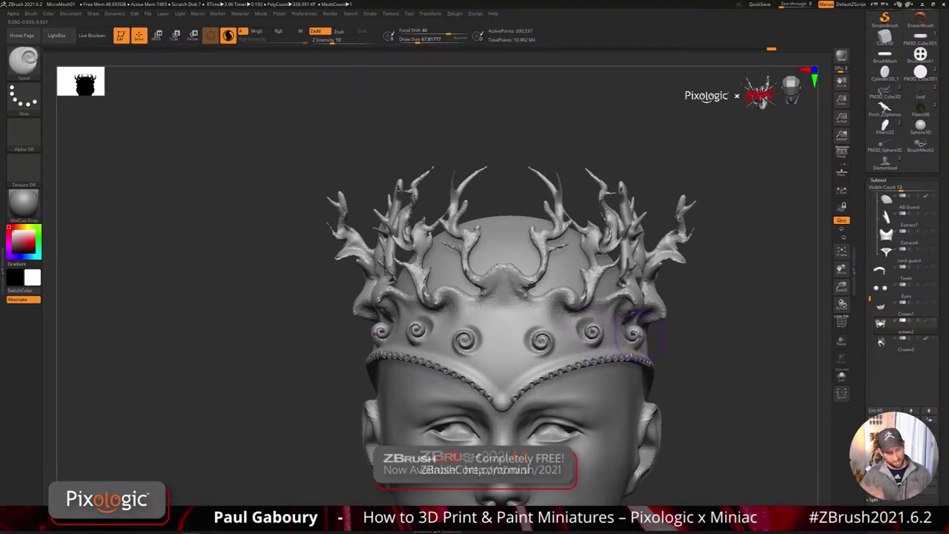
pyautogui.moveTo(708, 376); pyautogui.dragTo(627, 332, button='right')
pyautogui.moveTo(562, 407)
pyautogui.mouseDown(button='right')
pyautogui.moveTo(596, 400)
pyautogui.moveTo(576, 377)
pyautogui.mouseUp(button='right')
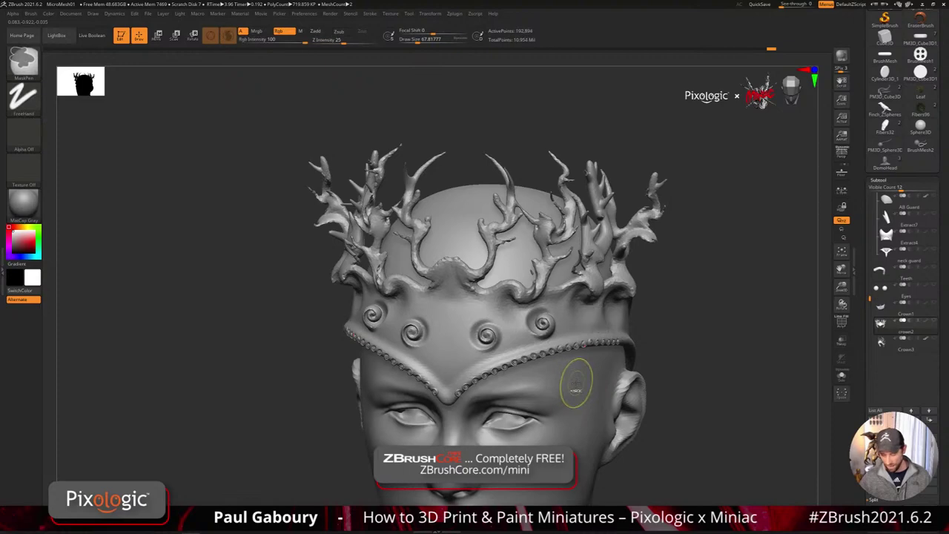
pyautogui.moveTo(576, 383); pyautogui.dragTo(504, 390, button='right')
pyautogui.moveTo(616, 395)
pyautogui.mouseDown(button='right')
pyautogui.moveTo(564, 393)
pyautogui.moveTo(487, 356)
pyautogui.mouseUp(button='right')
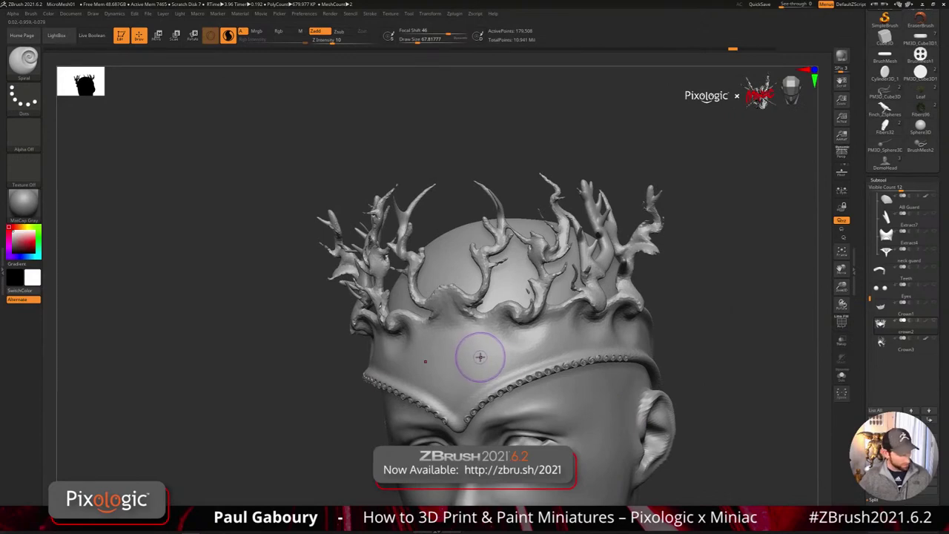
# - Try widely spaced large spirals around crown2's band from the forehead to behind the ear, and undo them
pyautogui.click(482, 358)
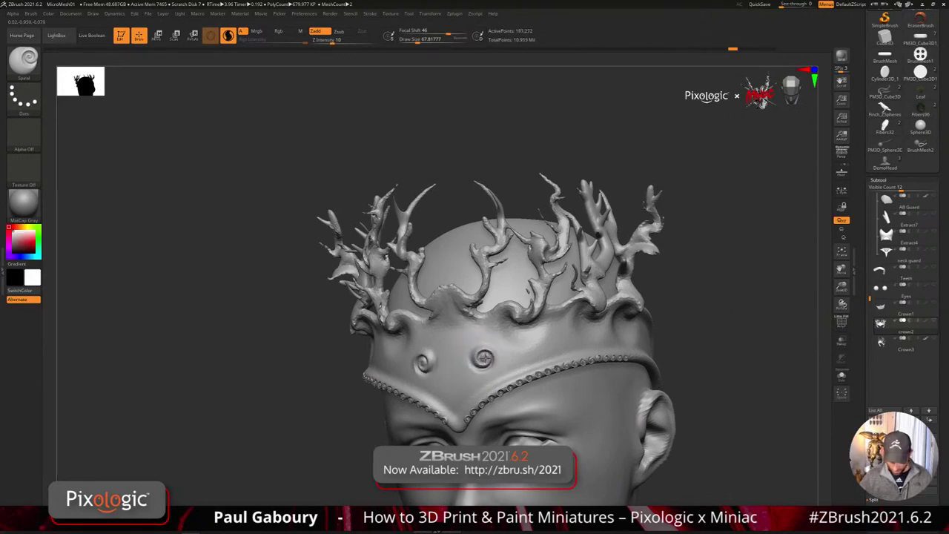
pyautogui.moveTo(484, 359)
pyautogui.mouseDown(button='right')
pyautogui.moveTo(542, 363)
pyautogui.moveTo(600, 341)
pyautogui.moveTo(597, 332)
pyautogui.mouseUp(button='right')
pyautogui.click(527, 330)
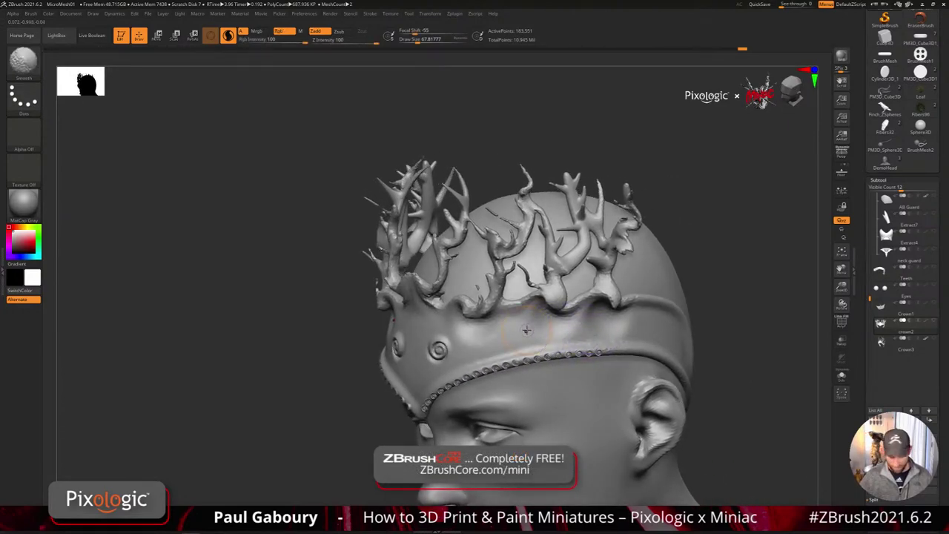
pyautogui.moveTo(604, 333); pyautogui.dragTo(638, 329, button='right')
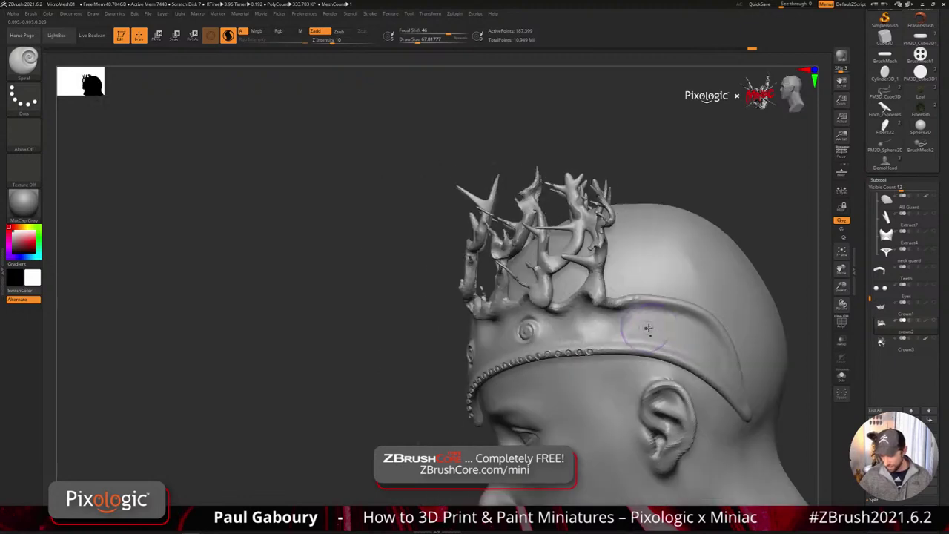
pyautogui.click(657, 330)
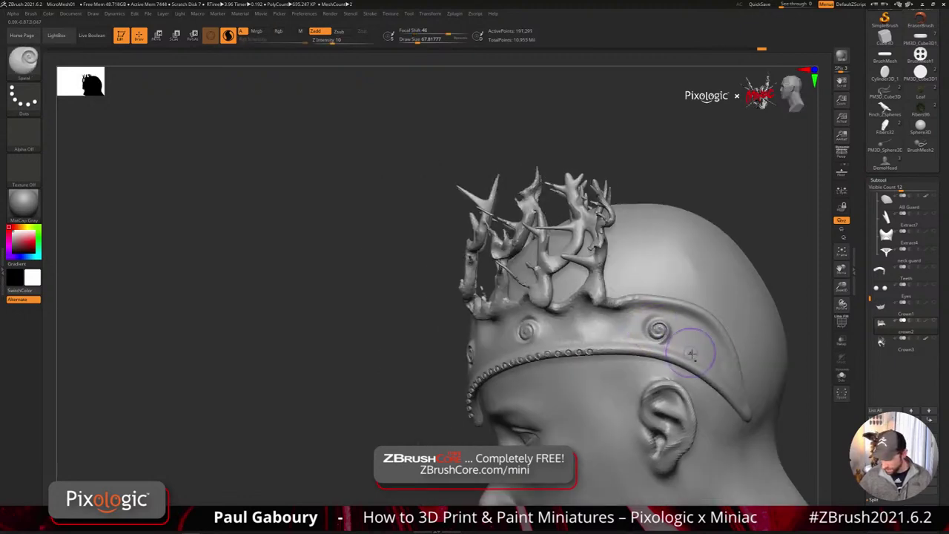
pyautogui.moveTo(686, 342); pyautogui.dragTo(648, 326, button='right')
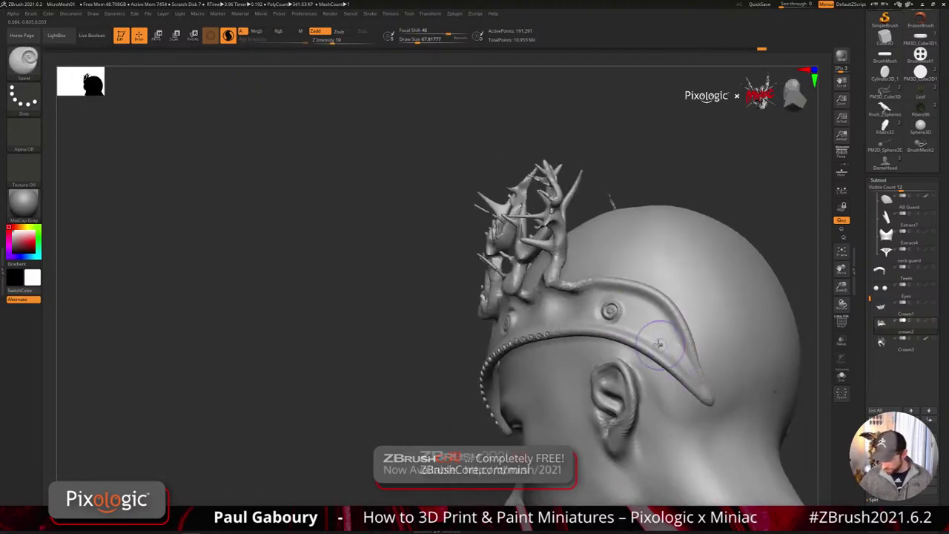
pyautogui.click(649, 327)
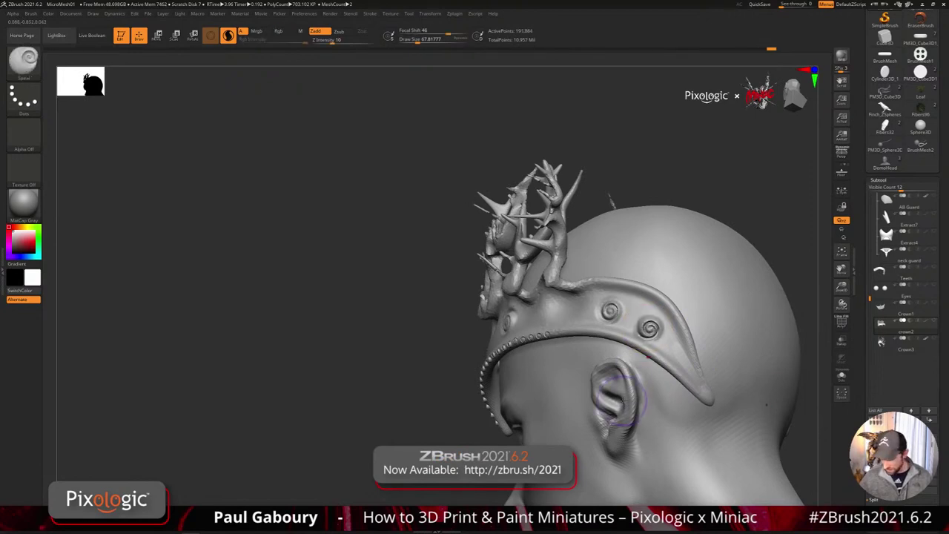
pyautogui.moveTo(604, 400)
pyautogui.keyDown('ctrl'); pyautogui.mouseDown(button='right')
pyautogui.moveTo(577, 403)
pyautogui.moveTo(596, 415)
pyautogui.mouseUp(button='right'); pyautogui.keyUp('ctrl')
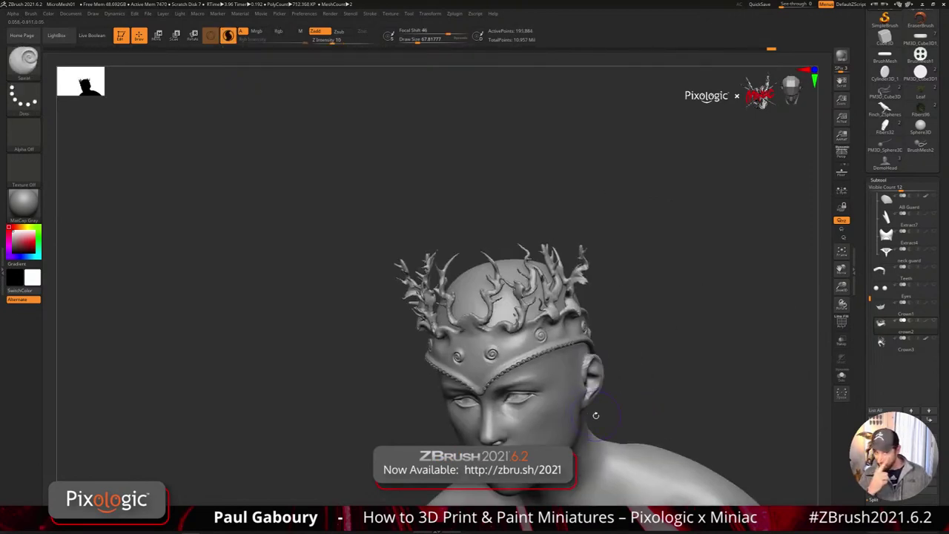
pyautogui.press('ctrl')
pyautogui.hotkey('ctrl', 'z')
pyautogui.hotkey('ctrl', 'z')
pyautogui.hotkey('ctrl', 'z')
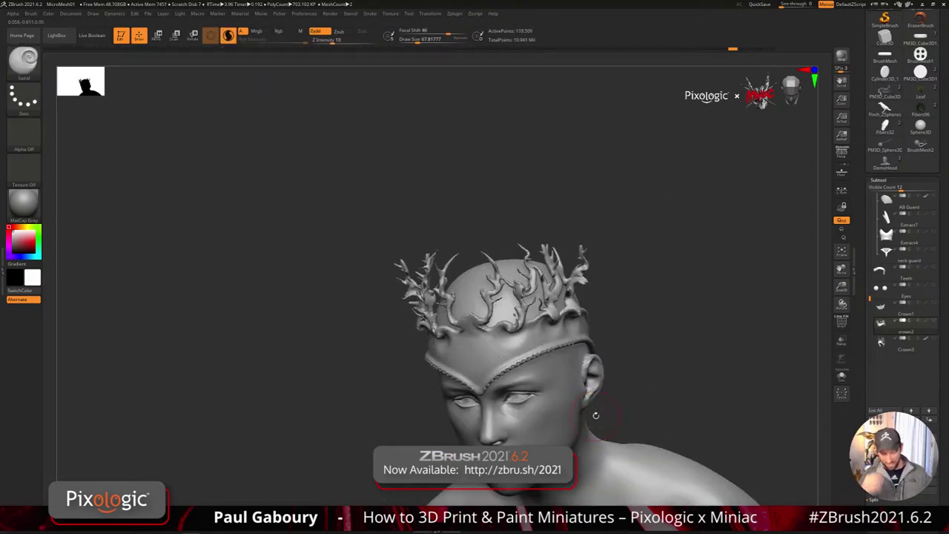
# - Show the stroke modifiers and examine the Replay Last and Replay Last Relative commands
pyautogui.click(369, 13)
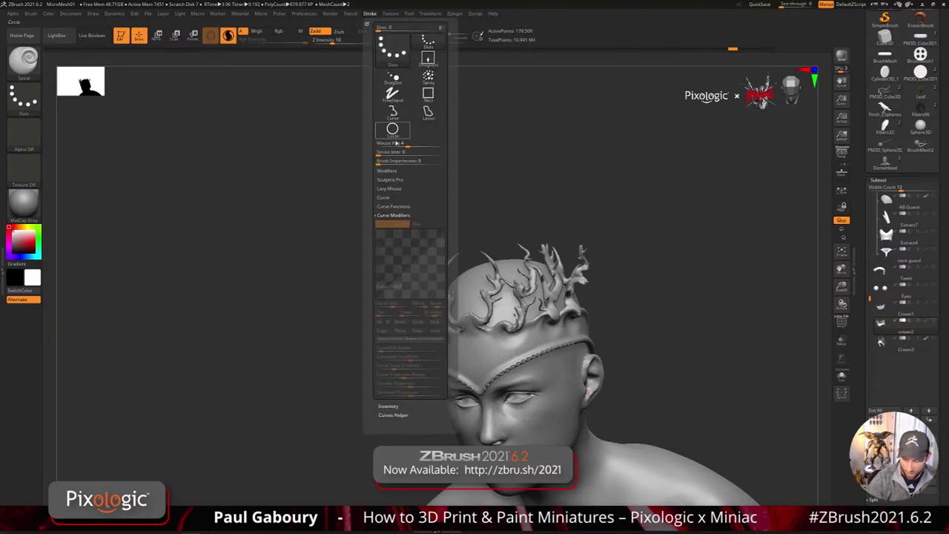
pyautogui.click(393, 215)
pyautogui.click(387, 170)
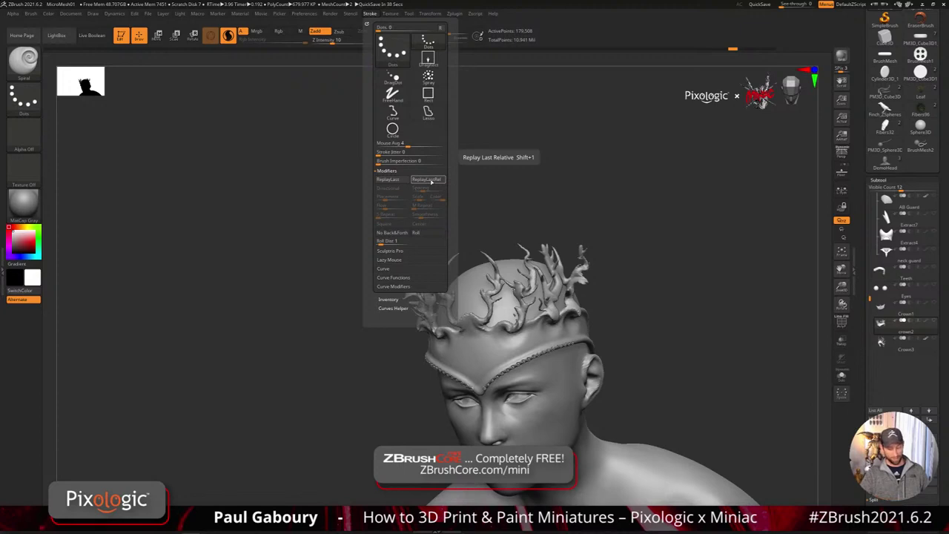
# - Record a cluster of three small Spiral strokes with a draw size of about 25 on the front of crown2's band
pyautogui.click(398, 299)
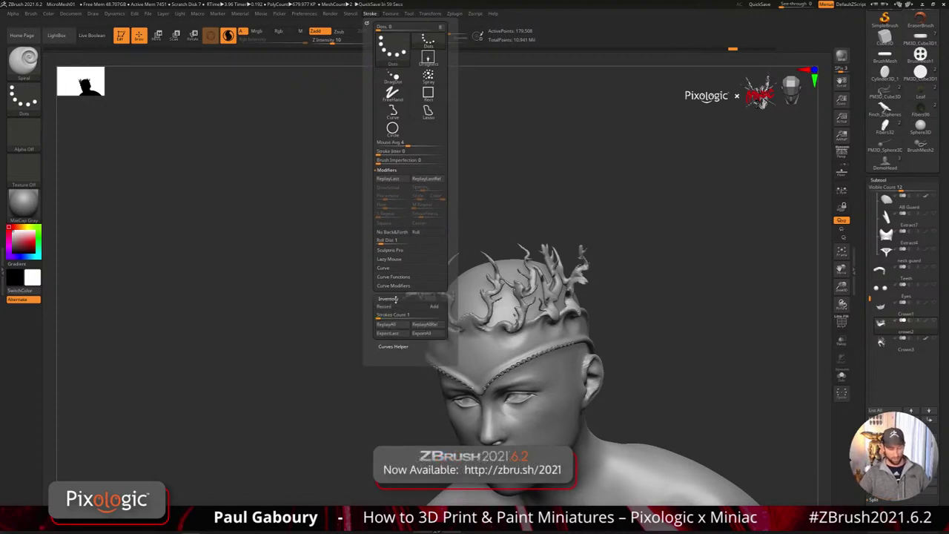
pyautogui.click(396, 307)
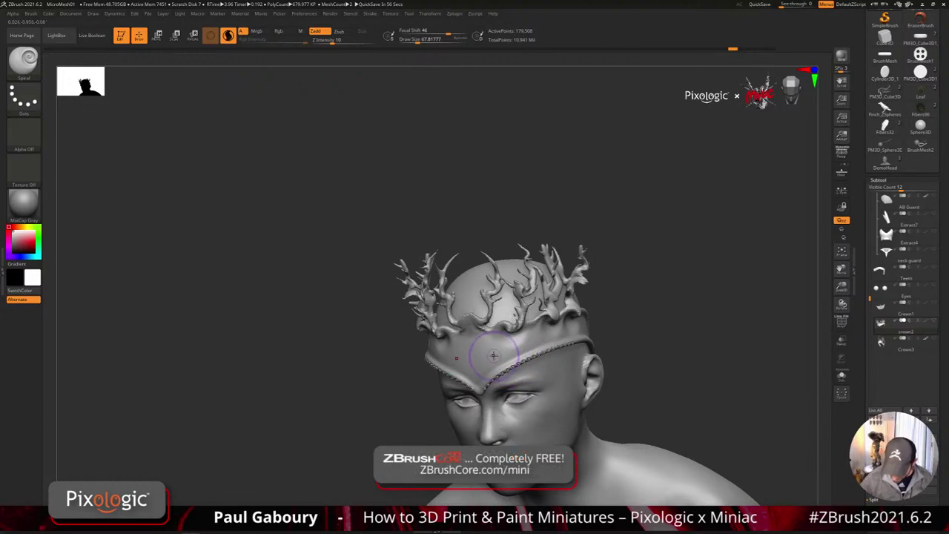
pyautogui.press('s')
pyautogui.moveTo(496, 356); pyautogui.dragTo(486, 356)
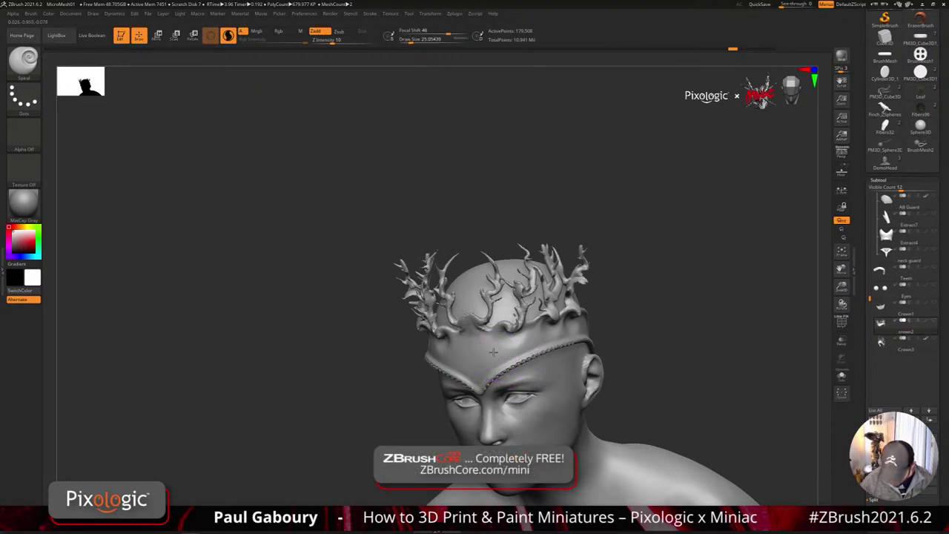
pyautogui.click(493, 353)
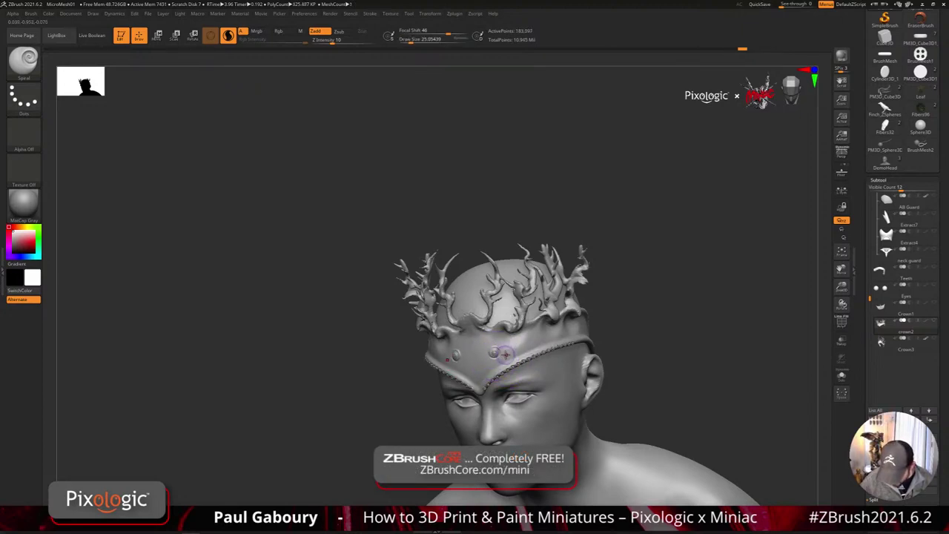
pyautogui.click(506, 352)
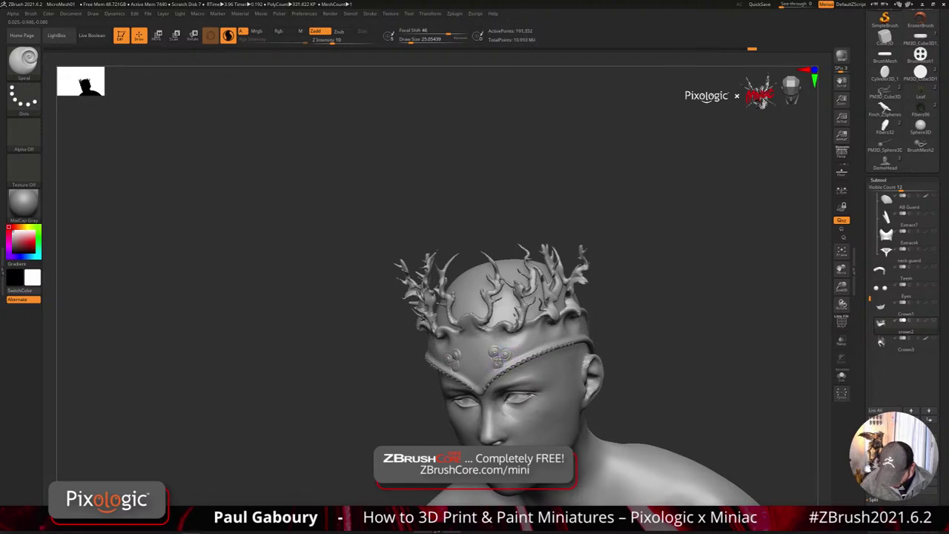
pyautogui.click(497, 362)
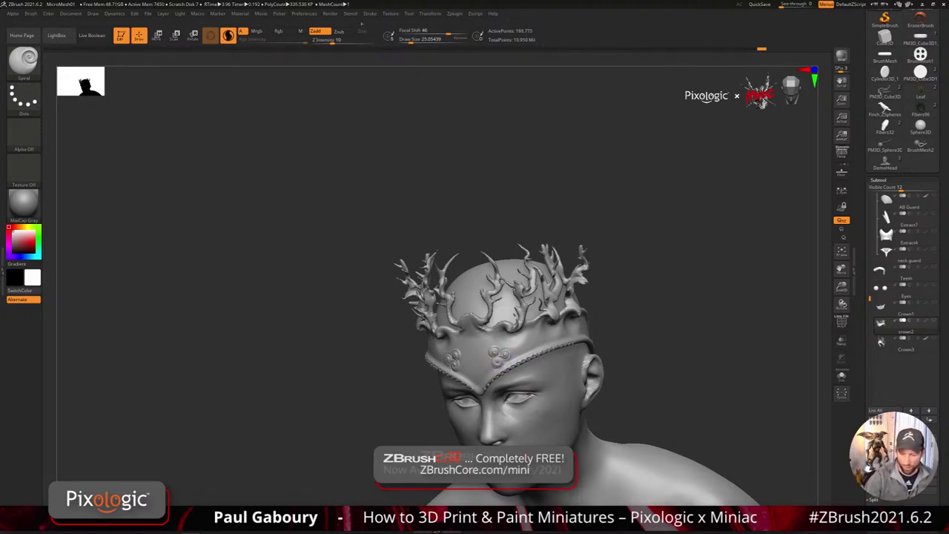
# - Stop recording strokes and replay all three recorded spirals in place on the band
pyautogui.click(369, 14)
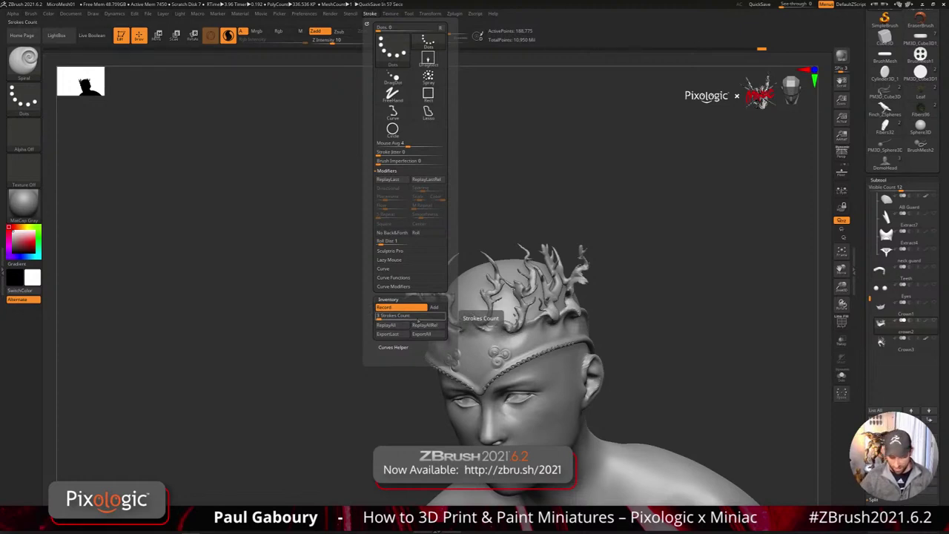
pyautogui.click(417, 309)
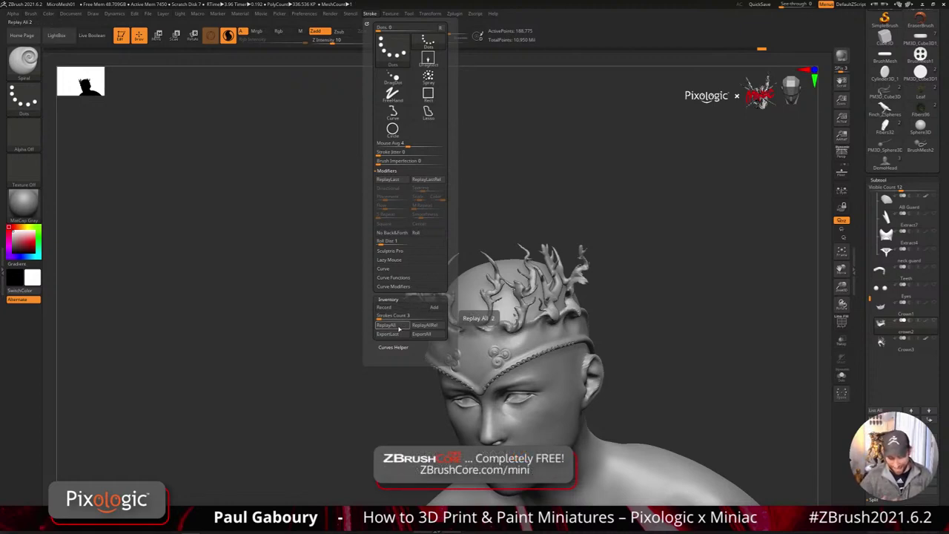
pyautogui.click(398, 327)
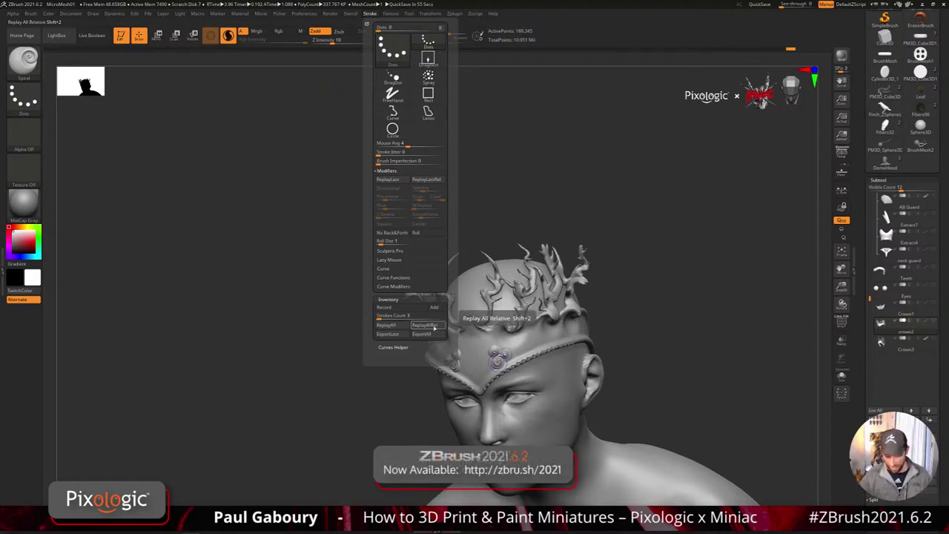
# - Replay the recorded spiral cluster relatively onto the band above the temple
pyautogui.moveTo(535, 348); pyautogui.dragTo(523, 351, button='right')
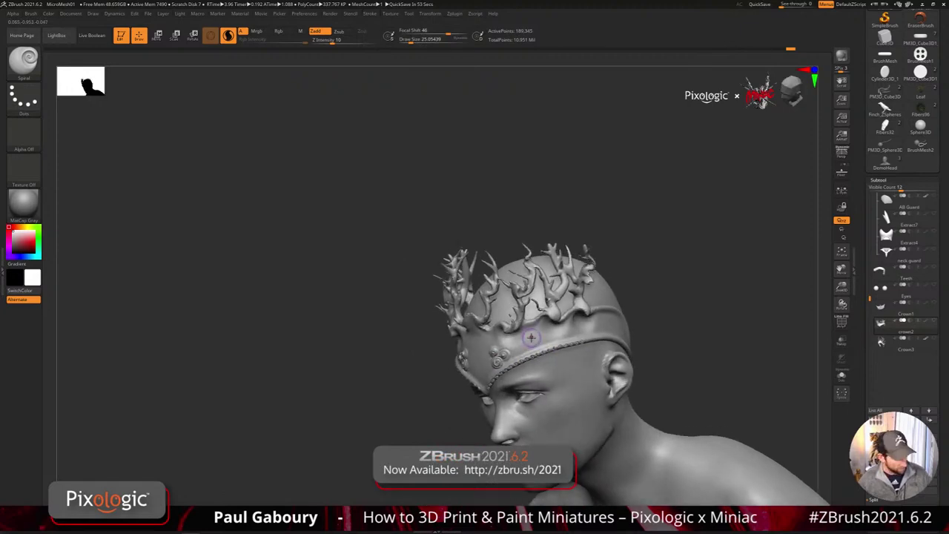
pyautogui.press('shift')
pyautogui.hotkey('ctrl', 'shift', 'z')
pyautogui.hotkey('ctrl', 'shift', 'z')
pyautogui.hotkey('ctrl', 'shift', 'z')
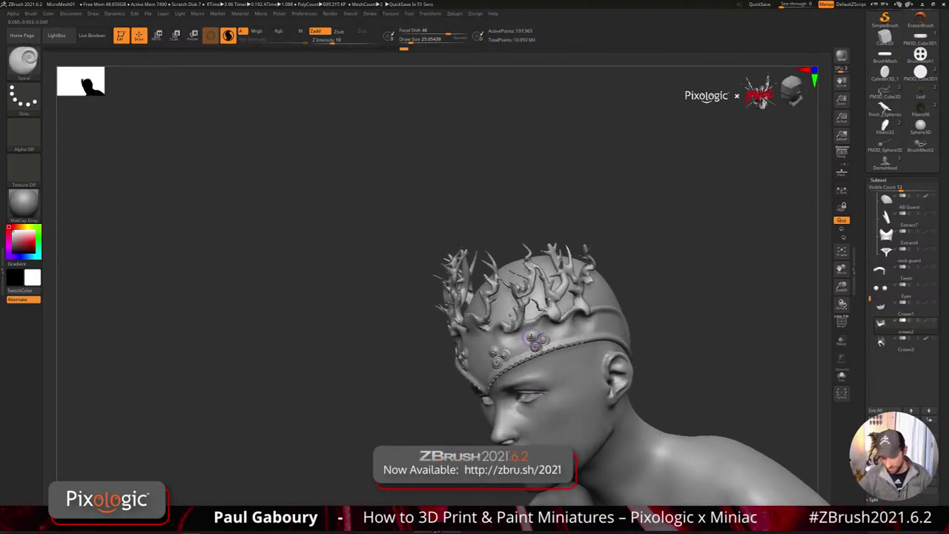
# - Try replaying recorded spirals at the center of the band above the forehead, and undo them
pyautogui.moveTo(475, 348); pyautogui.dragTo(486, 345, button='right')
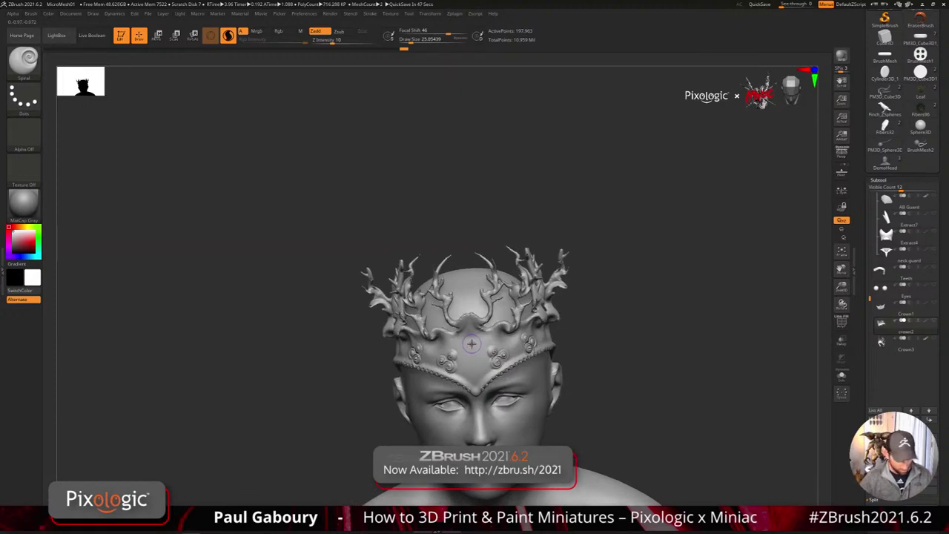
pyautogui.hotkey('shift', '1')
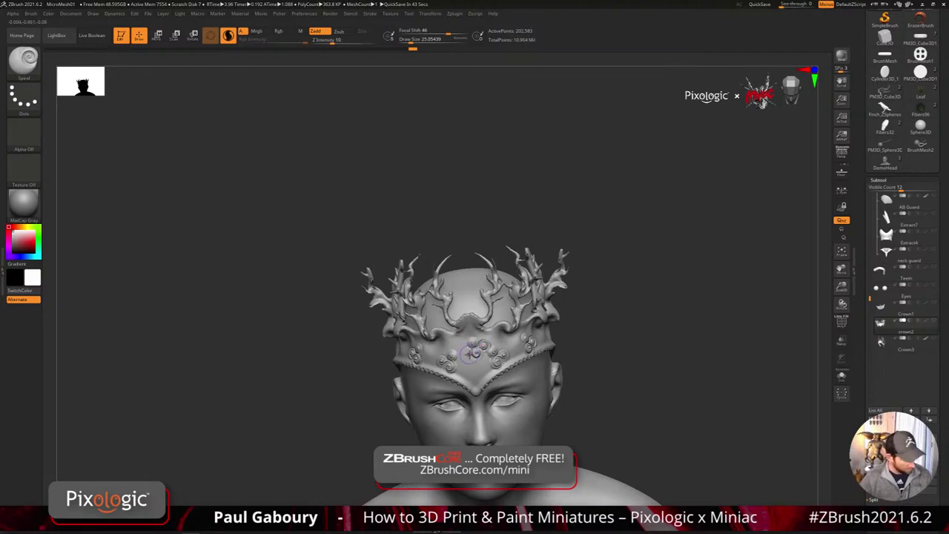
pyautogui.keyDown('shift'); pyautogui.moveTo(472, 354); pyautogui.dragTo(474, 346); pyautogui.keyUp('shift')
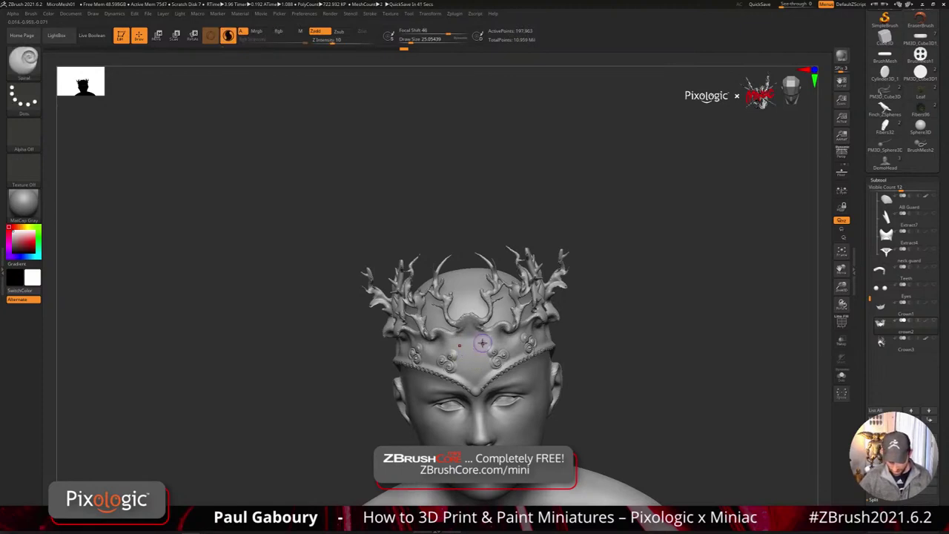
# - Replay the recorded spiral cluster repeatedly to fill the front center of the band down to its pointed tip
pyautogui.hotkey('ctrl', 'shift', 'z')
pyautogui.hotkey('ctrl', 'shift', 'z')
pyautogui.hotkey('ctrl', 'shift', 'z')
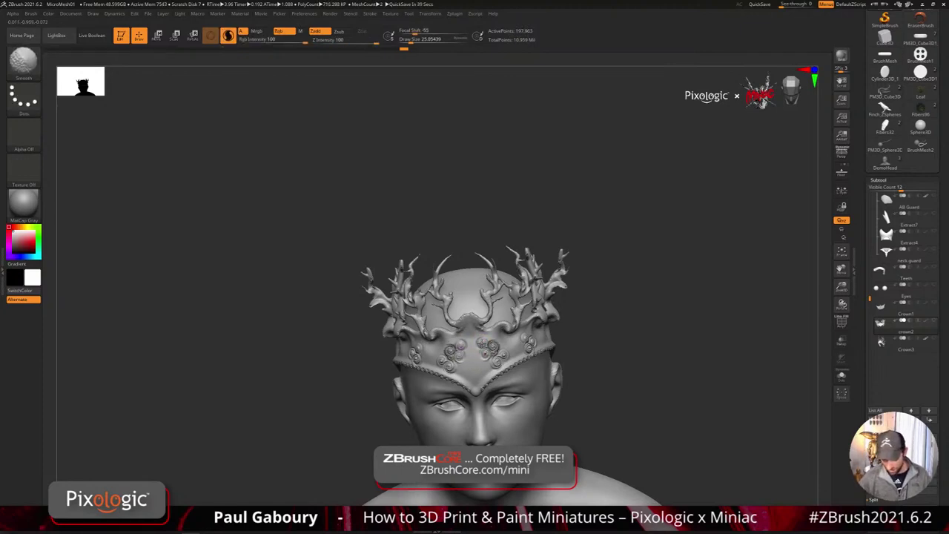
pyautogui.moveTo(484, 355); pyautogui.dragTo(490, 377)
pyautogui.press('shift')
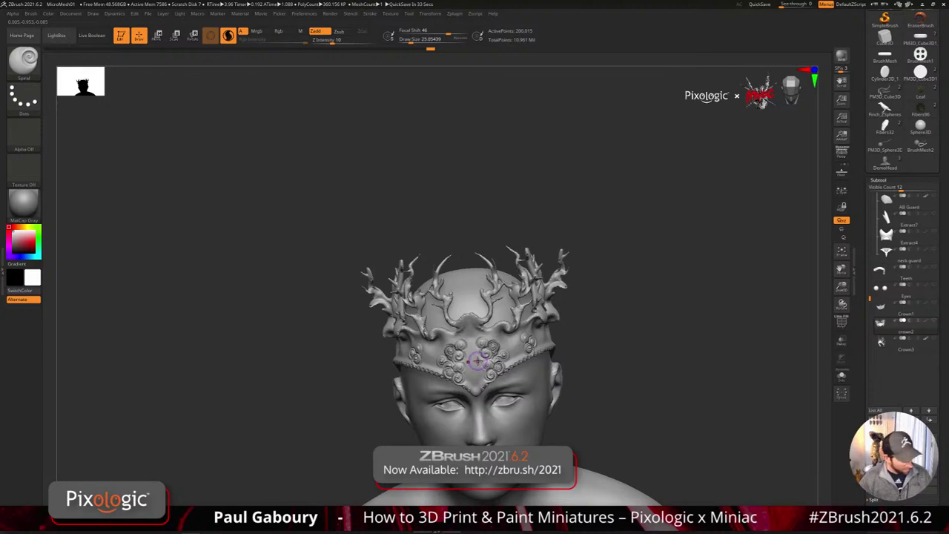
pyautogui.press('shift')
pyautogui.moveTo(477, 362)
pyautogui.mouseDown()
pyautogui.moveTo(486, 367)
pyautogui.moveTo(476, 388)
pyautogui.moveTo(471, 363)
pyautogui.moveTo(465, 373)
pyautogui.moveTo(478, 339)
pyautogui.moveTo(484, 348)
pyautogui.mouseUp()
pyautogui.press('shift')
pyautogui.press('shift')
# - Fill the gap between the forehead ornament and the temple cluster with more replayed spiral clusters
pyautogui.moveTo(534, 352); pyautogui.dragTo(502, 347, button='right')
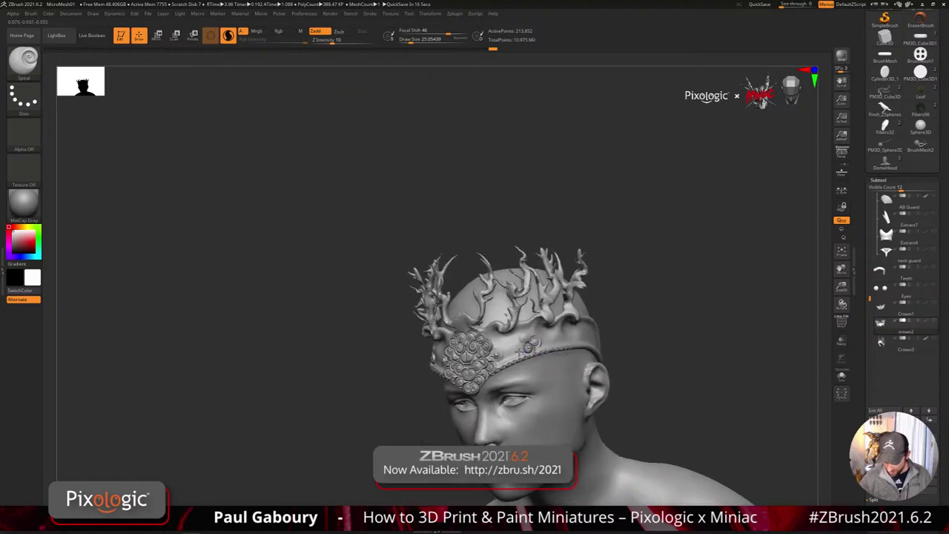
pyautogui.moveTo(495, 345); pyautogui.dragTo(507, 347)
pyautogui.moveTo(498, 353)
pyautogui.mouseDown()
pyautogui.moveTo(515, 338)
pyautogui.moveTo(527, 342)
pyautogui.moveTo(505, 341)
pyautogui.mouseUp()
pyautogui.moveTo(491, 334)
pyautogui.mouseDown()
pyautogui.moveTo(521, 357)
pyautogui.moveTo(491, 359)
pyautogui.mouseUp()
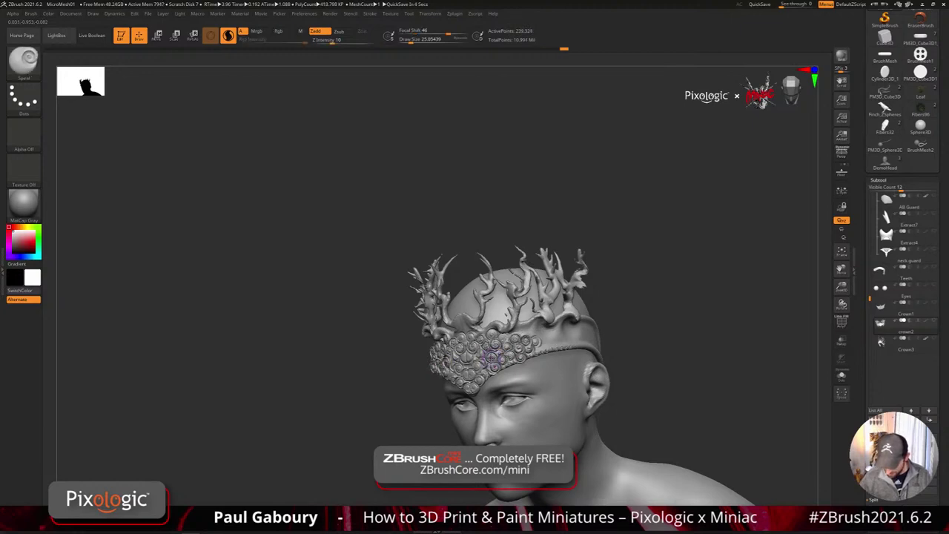
# - Check the spiral-covered crown on the whole figure from a distance and abort the project auto-save
pyautogui.moveTo(697, 368)
pyautogui.keyDown('ctrl'); pyautogui.mouseDown(button='right')
pyautogui.moveTo(667, 369)
pyautogui.moveTo(666, 378)
pyautogui.moveTo(637, 339)
pyautogui.mouseUp(button='right'); pyautogui.keyUp('ctrl')
pyautogui.keyDown('shift'); pyautogui.moveTo(636, 339); pyautogui.dragTo(637, 339); pyautogui.keyUp('shift')
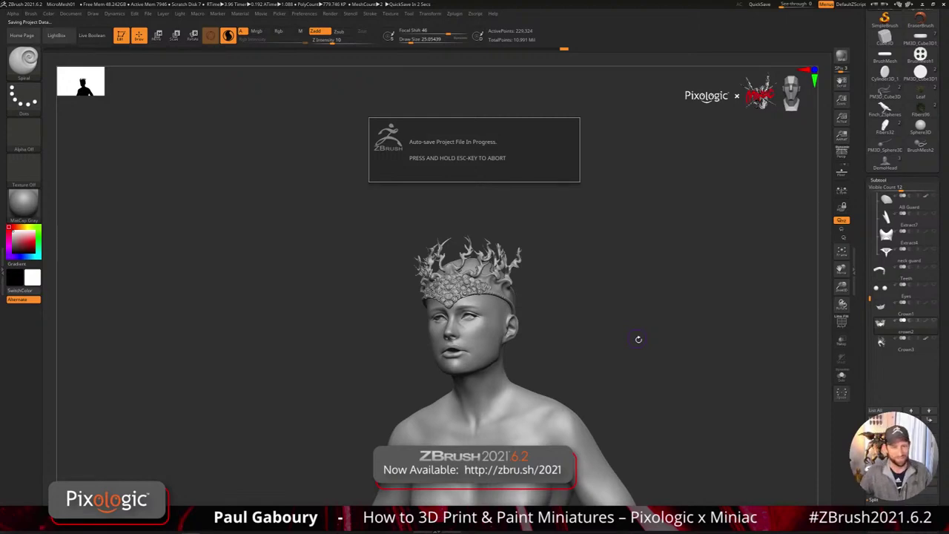
pyautogui.press('Escape')
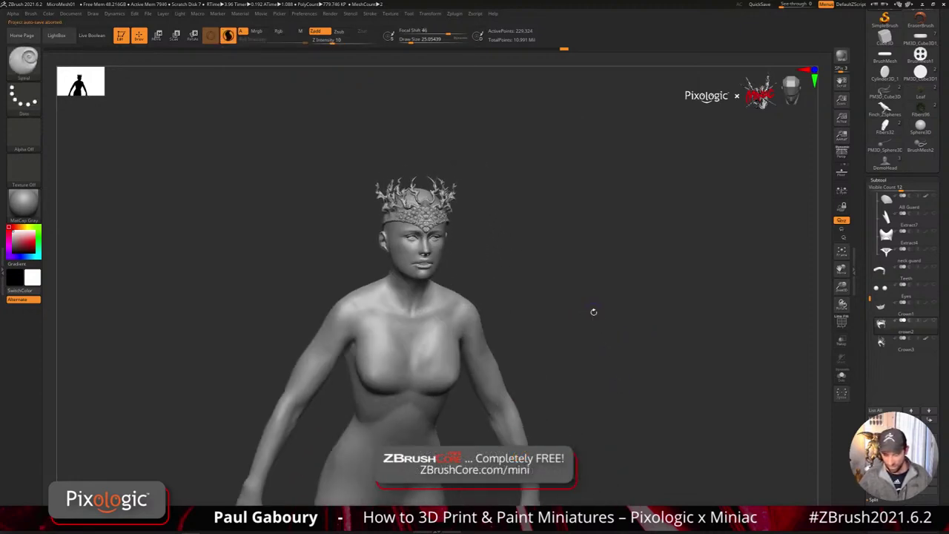
pyautogui.moveTo(594, 312)
pyautogui.mouseDown(button='right')
pyautogui.moveTo(582, 310)
pyautogui.moveTo(591, 307)
pyautogui.mouseUp(button='right')
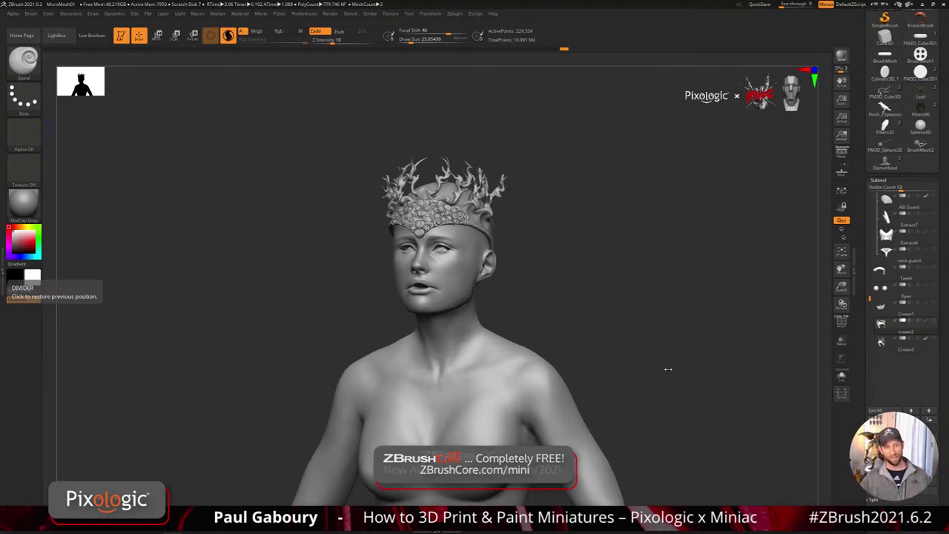
# - Turn on Live Boolean and choose the MeshProject brush with the torso in view
pyautogui.moveTo(672, 357); pyautogui.dragTo(587, 292)
pyautogui.click(92, 36)
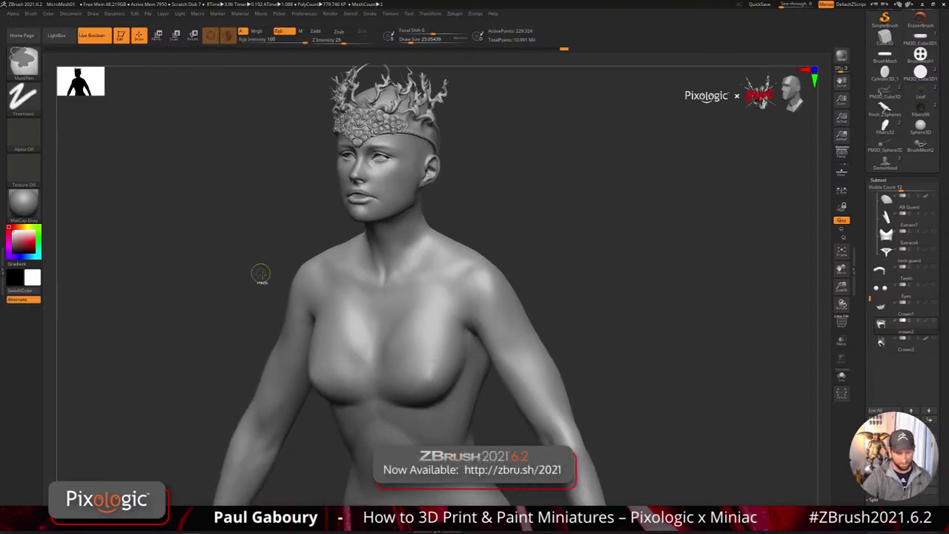
pyautogui.press('b')
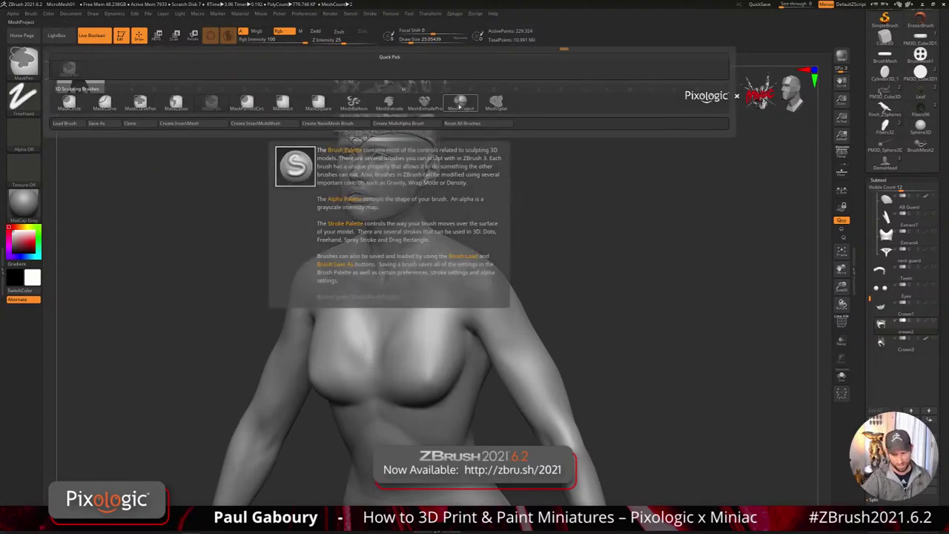
pyautogui.click(461, 108)
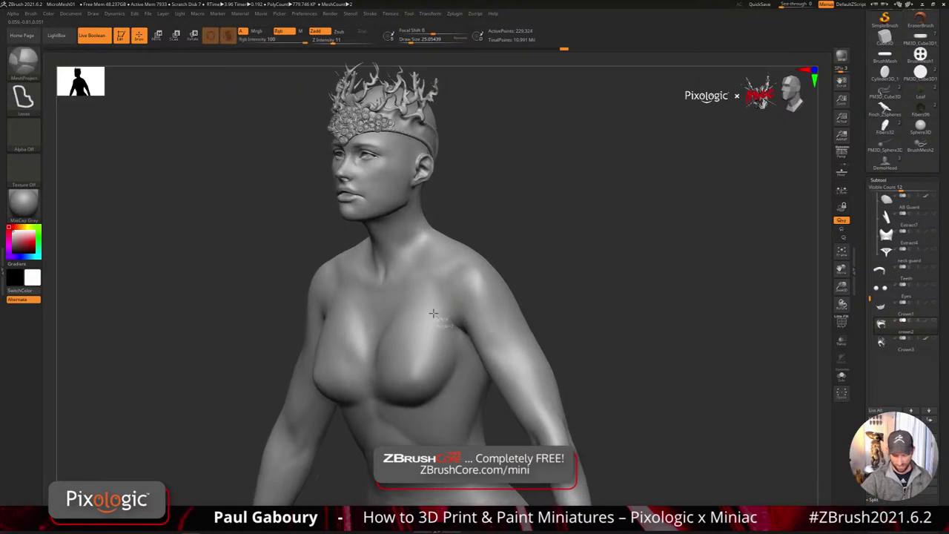
# - Try a lassoed plate on the shoulder, undo it, and project lassoed mirrored plates onto the chest with Sculptris Pro off
pyautogui.moveTo(445, 326)
pyautogui.mouseDown()
pyautogui.moveTo(493, 293)
pyautogui.moveTo(501, 326)
pyautogui.moveTo(490, 334)
pyautogui.mouseUp()
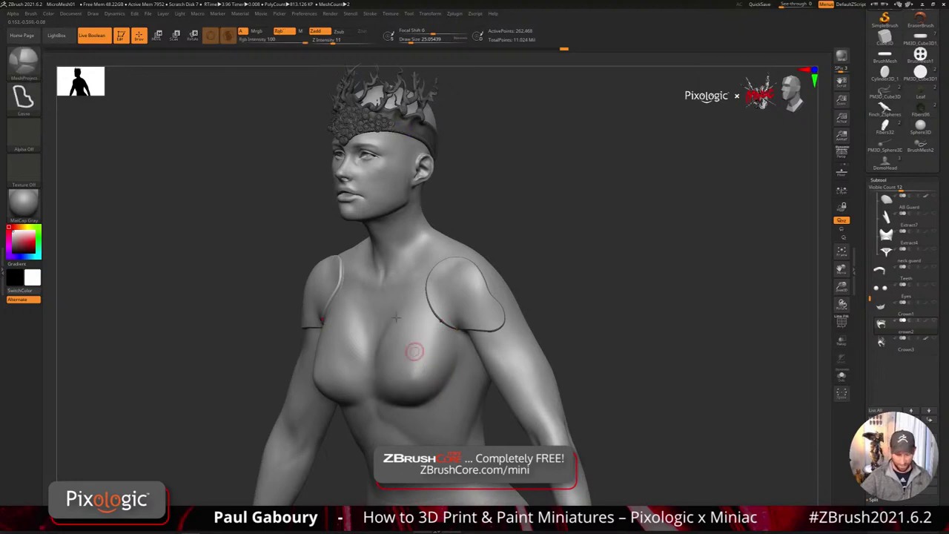
pyautogui.click(228, 36)
pyautogui.moveTo(402, 390)
pyautogui.keyDown('ctrl'); pyautogui.mouseDown()
pyautogui.moveTo(395, 382)
pyautogui.moveTo(434, 356)
pyautogui.moveTo(439, 378)
pyautogui.moveTo(417, 392)
pyautogui.mouseUp(); pyautogui.keyUp('ctrl')
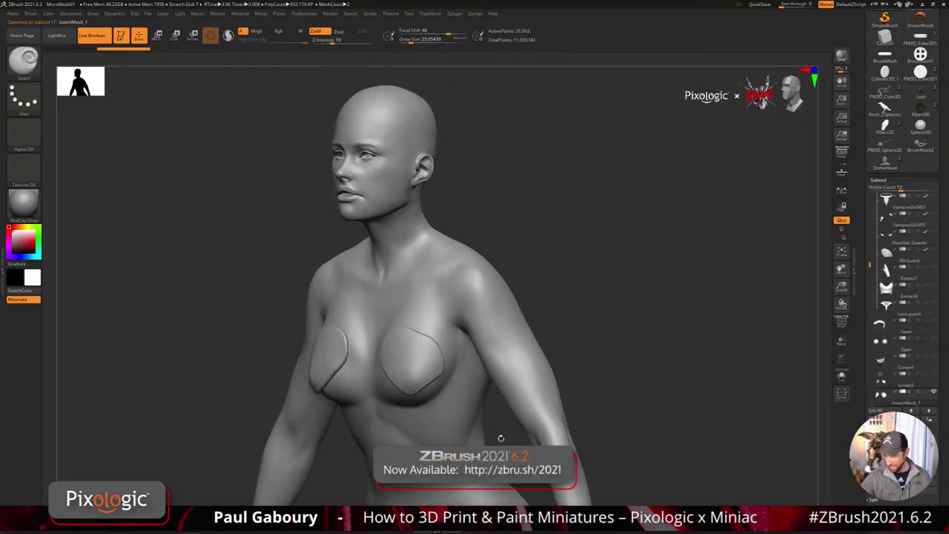
pyautogui.moveTo(886, 402)
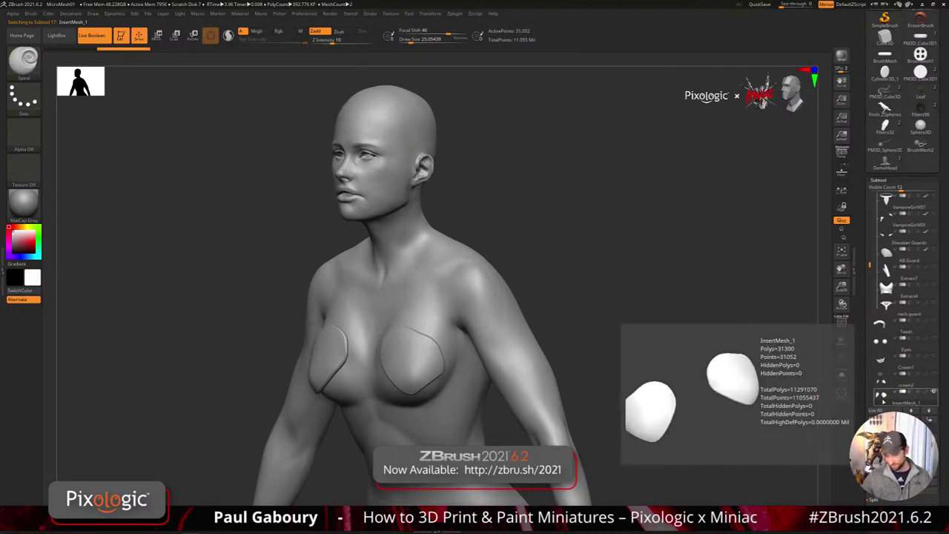
# - Lasso a smaller angular shape inside the chest plates as a subtractive mesh to cut openings through them
pyautogui.moveTo(445, 370)
pyautogui.mouseDown(button='right')
pyautogui.moveTo(485, 349)
pyautogui.moveTo(477, 363)
pyautogui.moveTo(452, 299)
pyautogui.mouseUp(button='right')
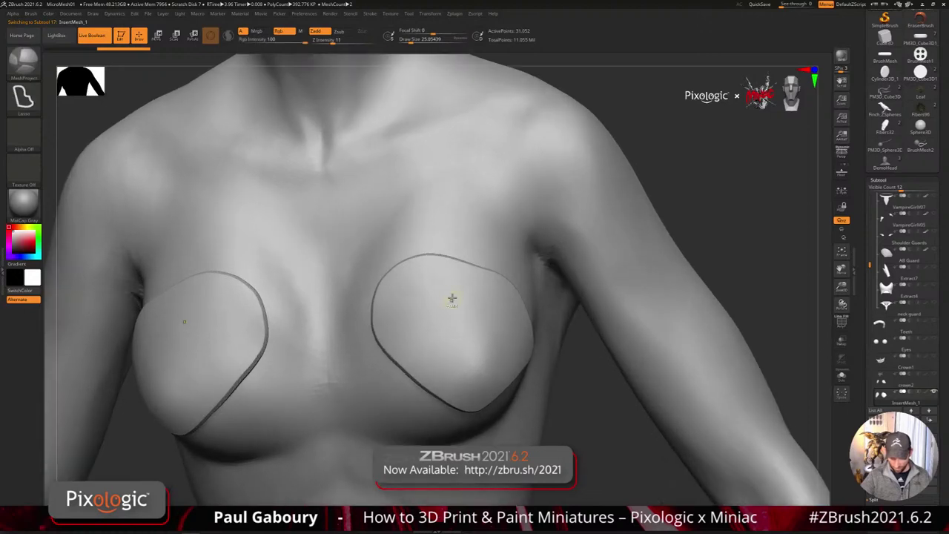
pyautogui.moveTo(456, 286)
pyautogui.keyDown('ctrl'); pyautogui.mouseDown()
pyautogui.moveTo(406, 272)
pyautogui.moveTo(380, 318)
pyautogui.moveTo(438, 362)
pyautogui.moveTo(490, 326)
pyautogui.mouseUp(); pyautogui.keyUp('ctrl')
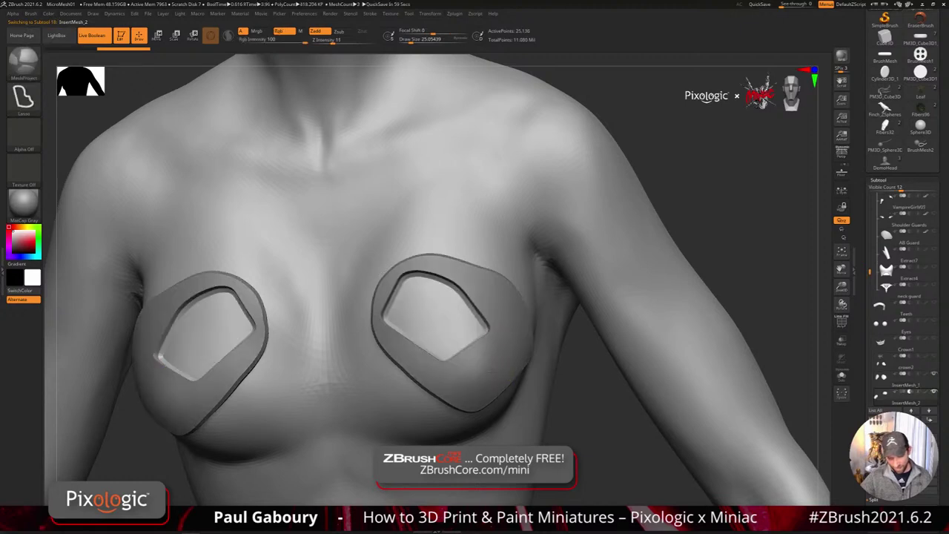
pyautogui.moveTo(496, 340)
pyautogui.keyDown('ctrl'); pyautogui.mouseDown(button='right')
pyautogui.moveTo(492, 368)
pyautogui.moveTo(531, 367)
pyautogui.moveTo(499, 352)
pyautogui.mouseUp(button='right'); pyautogui.keyUp('ctrl')
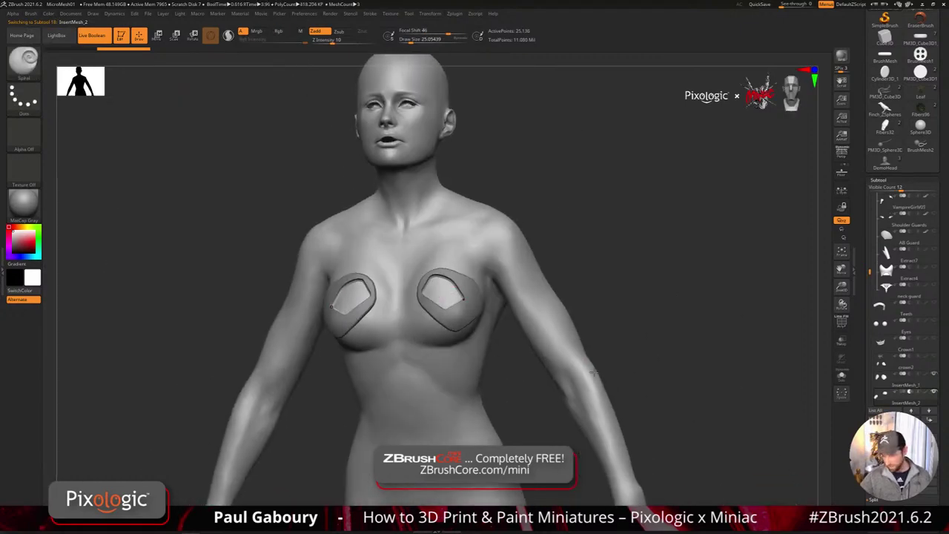
pyautogui.moveTo(884, 399)
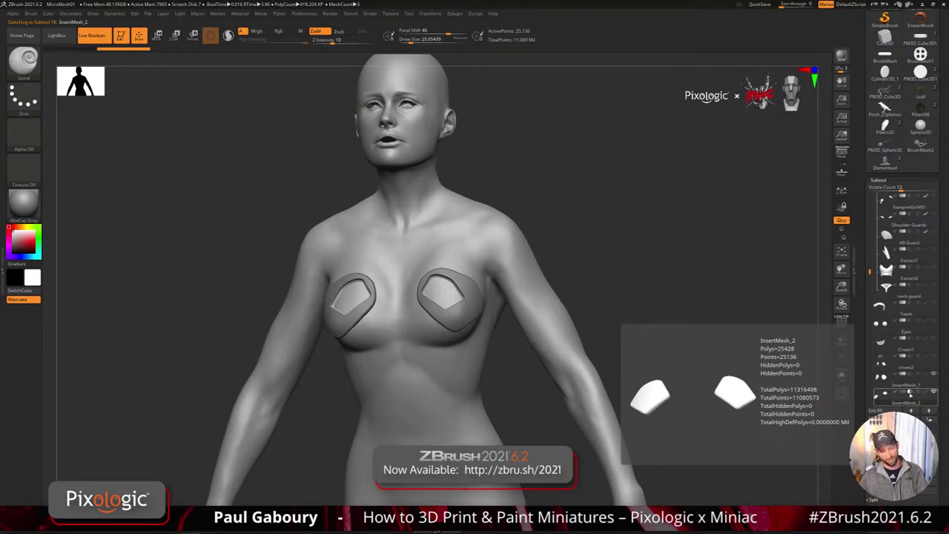
# - Project another small angular shape with MeshProject, using the Curve stroke, across the lower inner edge of the chest plate openings to enlarge the cutouts
pyautogui.hotkey('ctrl', 'shift')
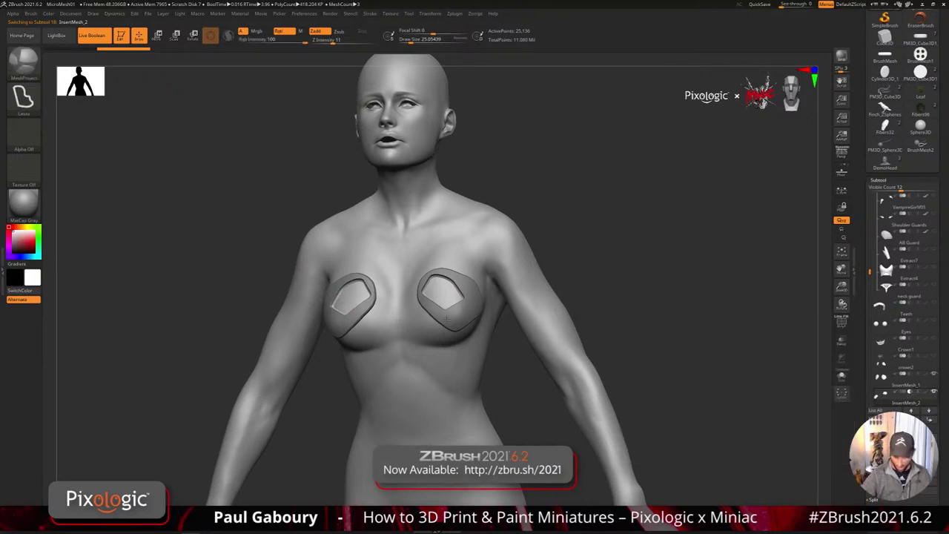
pyautogui.keyDown('alt'); pyautogui.moveTo(402, 270); pyautogui.dragTo(460, 325, button='right'); pyautogui.keyUp('alt')
pyautogui.keyDown('ctrl'); pyautogui.moveTo(509, 363); pyautogui.dragTo(497, 411, button='right'); pyautogui.keyUp('ctrl')
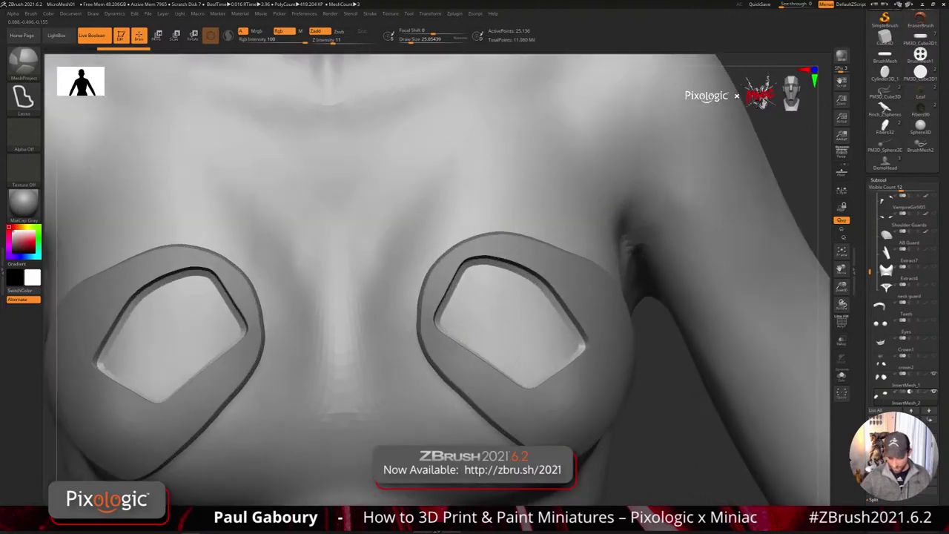
pyautogui.click(24, 100)
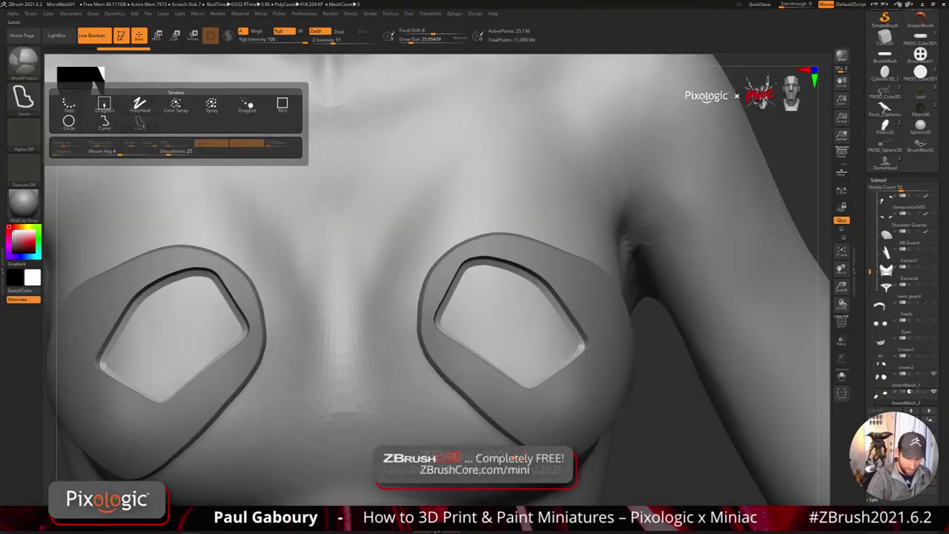
pyautogui.click(105, 121)
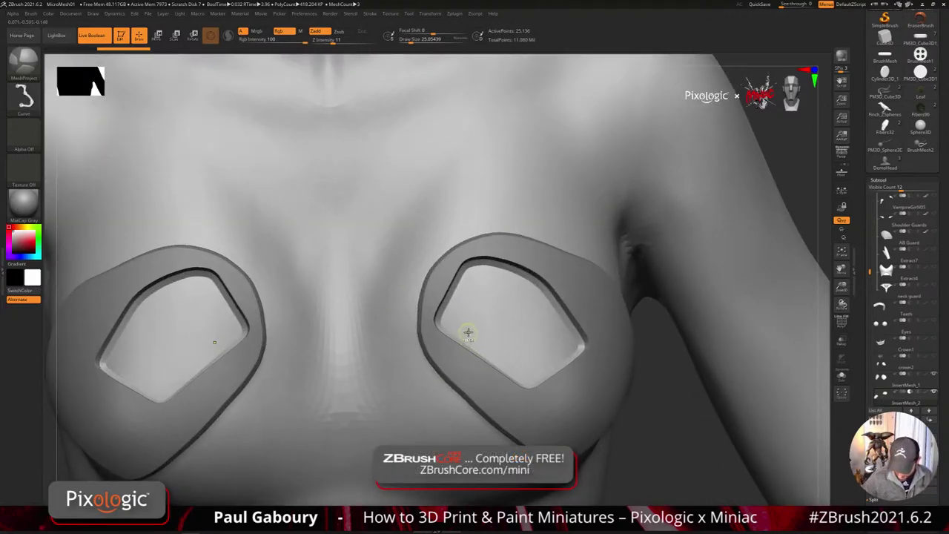
pyautogui.moveTo(477, 325); pyautogui.dragTo(525, 371)
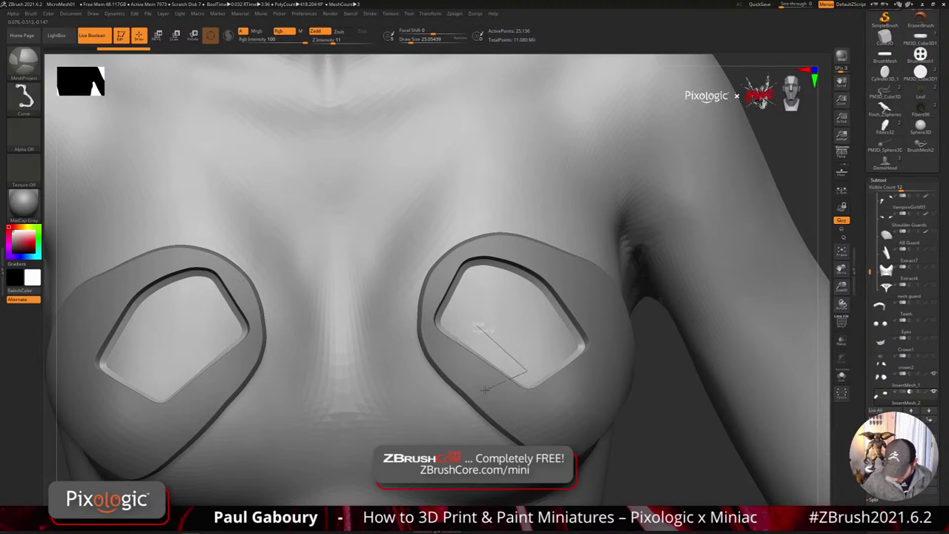
pyautogui.keyDown('ctrl'); pyautogui.moveTo(457, 368); pyautogui.dragTo(468, 312); pyautogui.keyUp('ctrl')
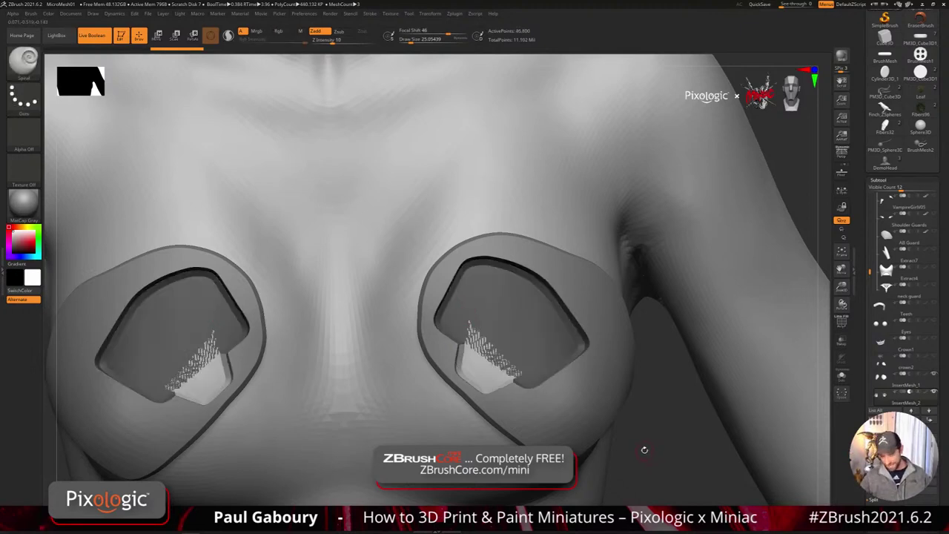
pyautogui.keyDown('ctrl'); pyautogui.moveTo(644, 450); pyautogui.dragTo(630, 435, button='right'); pyautogui.keyUp('ctrl')
pyautogui.keyDown('ctrl'); pyautogui.click(623, 479); pyautogui.keyUp('ctrl')
pyautogui.keyDown('ctrl'); pyautogui.moveTo(623, 479); pyautogui.dragTo(592, 452, button='right'); pyautogui.keyUp('ctrl')
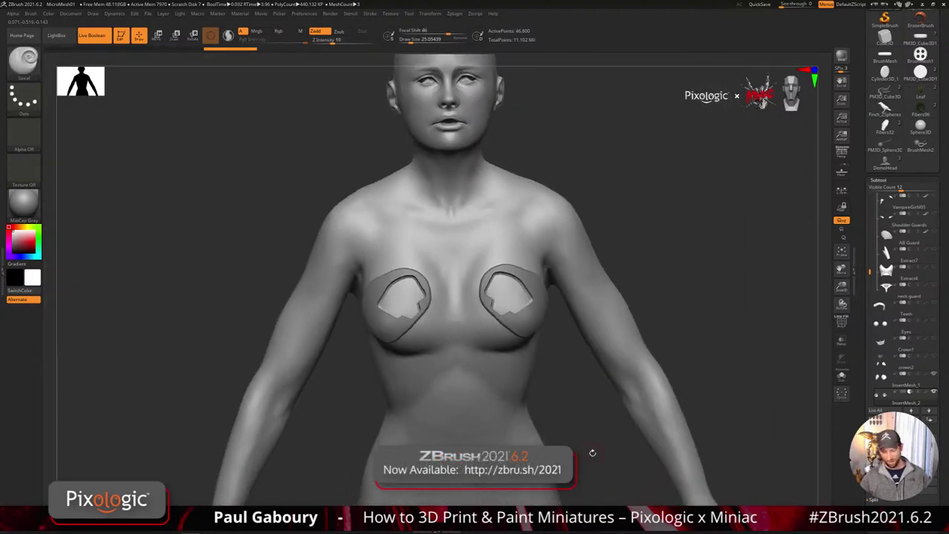
pyautogui.moveTo(592, 452); pyautogui.dragTo(591, 424)
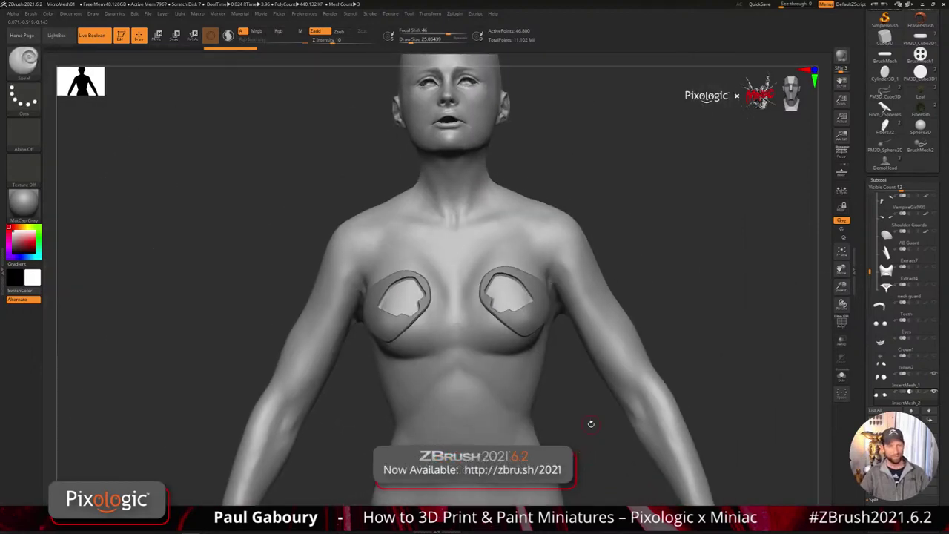
# - Try projecting one more angular shape at the outer lower corner of the chest plate openings, and undo it
pyautogui.keyDown('ctrl'); pyautogui.moveTo(531, 303); pyautogui.dragTo(559, 341, button='right'); pyautogui.keyUp('ctrl')
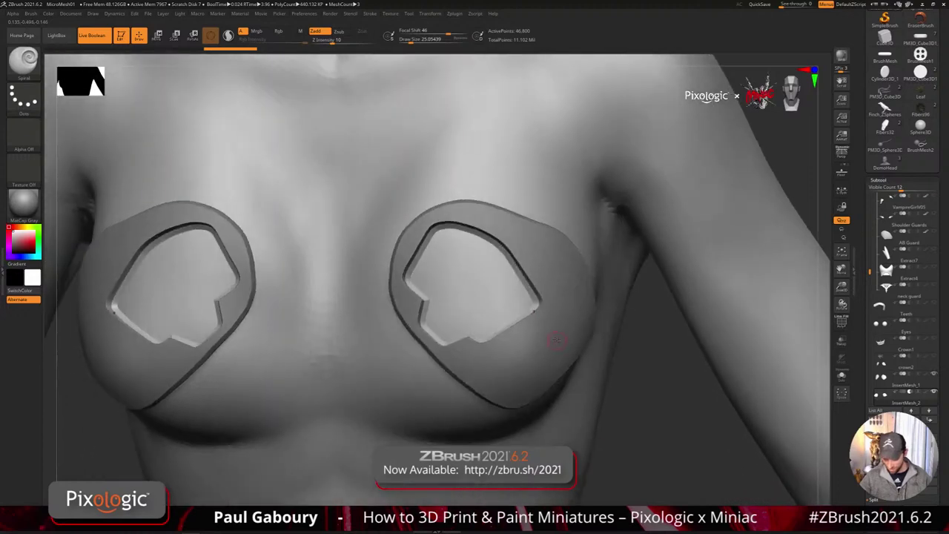
pyautogui.moveTo(508, 313)
pyautogui.keyDown('ctrl'); pyautogui.keyDown('shift'); pyautogui.mouseDown()
pyautogui.moveTo(523, 334)
pyautogui.moveTo(547, 325)
pyautogui.moveTo(540, 303)
pyautogui.moveTo(495, 282)
pyautogui.mouseUp(); pyautogui.keyUp('shift'); pyautogui.keyUp('ctrl')
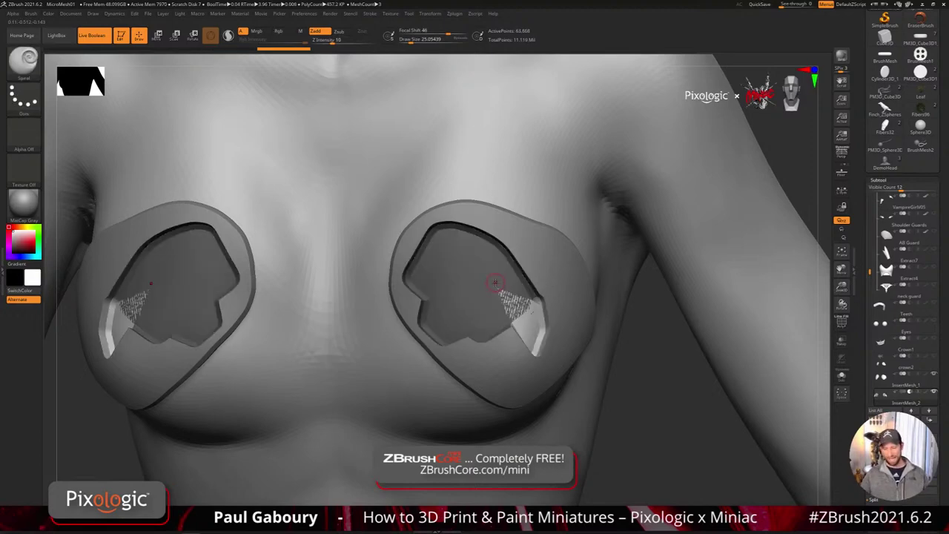
pyautogui.keyDown('ctrl'); pyautogui.keyDown('shift'); pyautogui.click(644, 413); pyautogui.keyUp('shift'); pyautogui.keyUp('ctrl')
pyautogui.moveTo(644, 413); pyautogui.dragTo(570, 433)
pyautogui.hotkey('ctrl', 'z')
pyautogui.hotkey('ctrl', 'z')
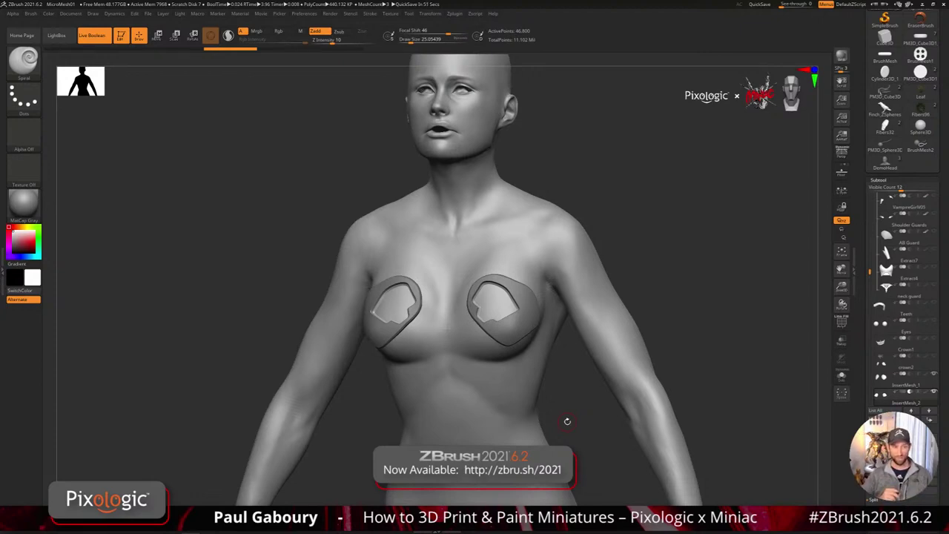
# - Open the subtool Boolean options that hold Make Boolean Mesh
pyautogui.moveTo(876, 507); pyautogui.dragTo(877, 355)
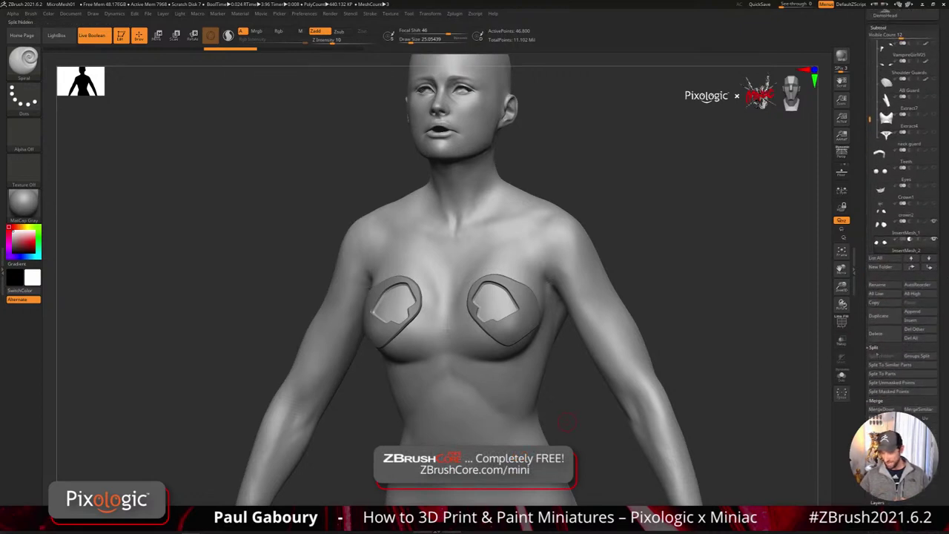
pyautogui.click(876, 349)
pyautogui.click(879, 357)
pyautogui.click(884, 367)
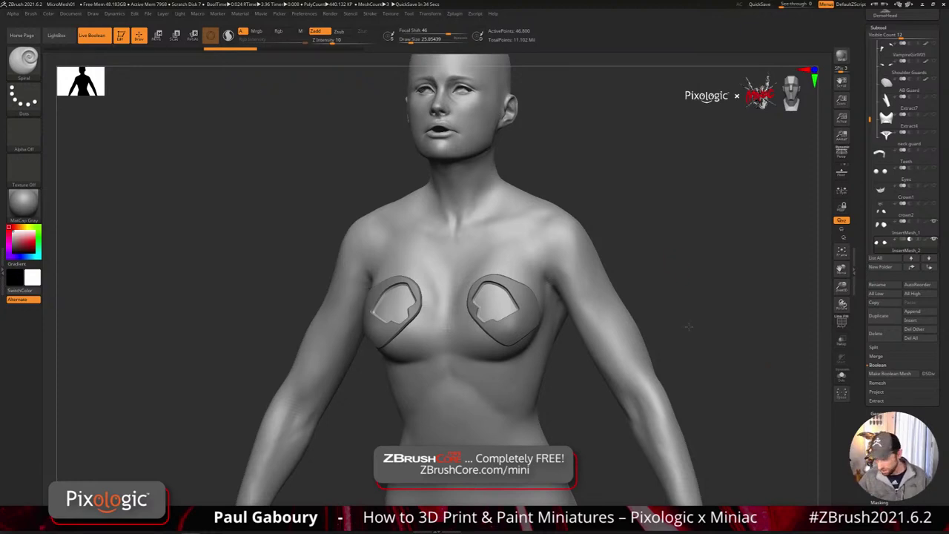
# - Select the crown2 subtool, isolate it with Solo, and turn off Live Boolean
pyautogui.keyDown('alt'); pyautogui.moveTo(689, 327); pyautogui.dragTo(665, 461); pyautogui.keyUp('alt')
pyautogui.moveTo(871, 211); pyautogui.dragTo(874, 296)
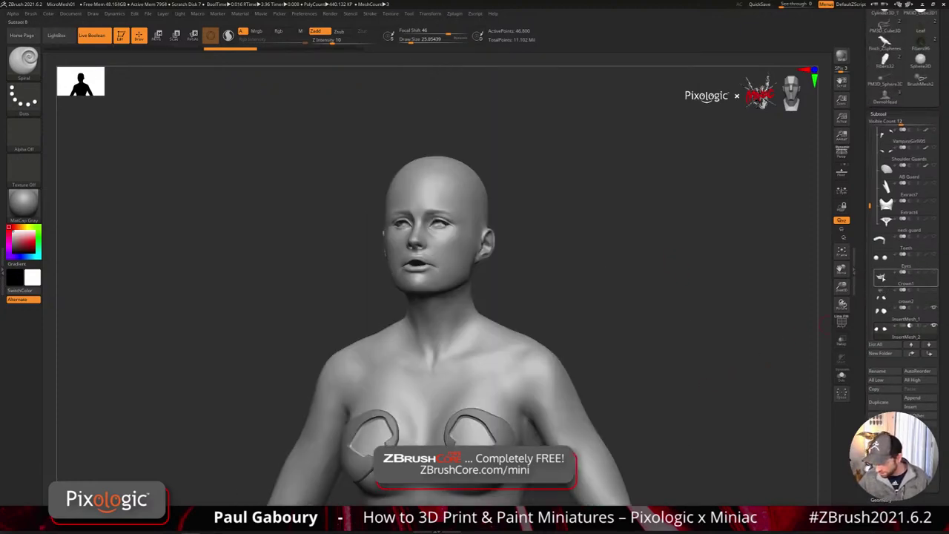
pyautogui.click(881, 295)
pyautogui.click(841, 376)
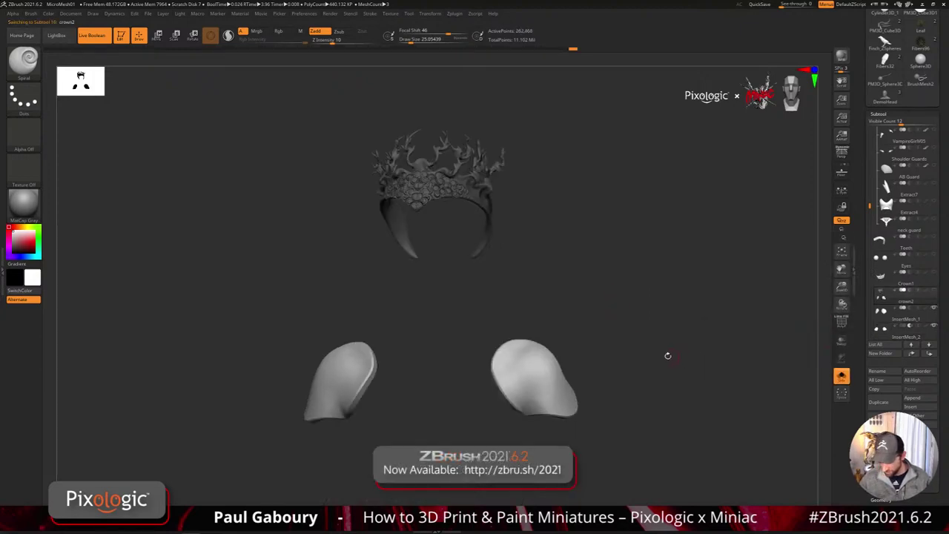
pyautogui.keyDown('alt'); pyautogui.moveTo(502, 211); pyautogui.dragTo(506, 349); pyautogui.keyUp('alt')
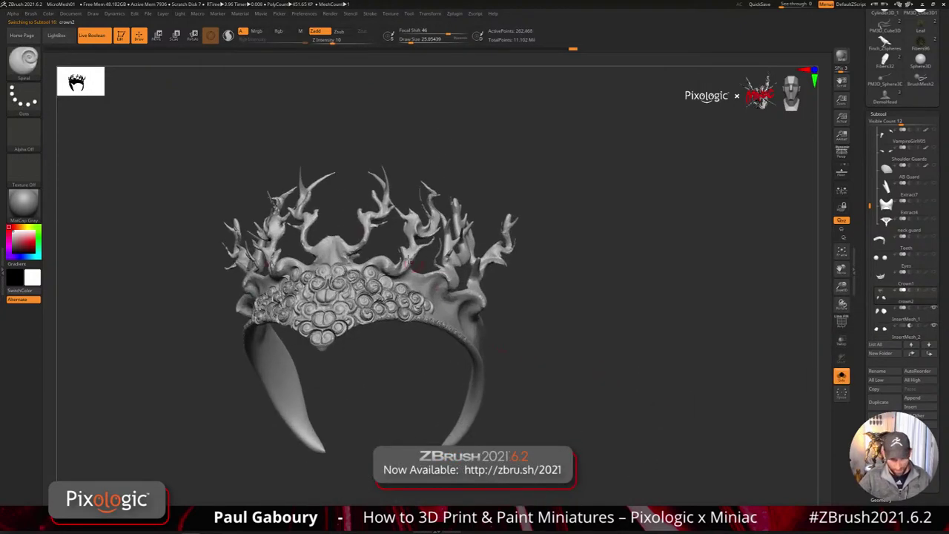
pyautogui.click(92, 35)
# - Choose the SnakeHook2 brush, try a pull from the side of the crown without Sculptris Pro, and undo it
pyautogui.press('b')
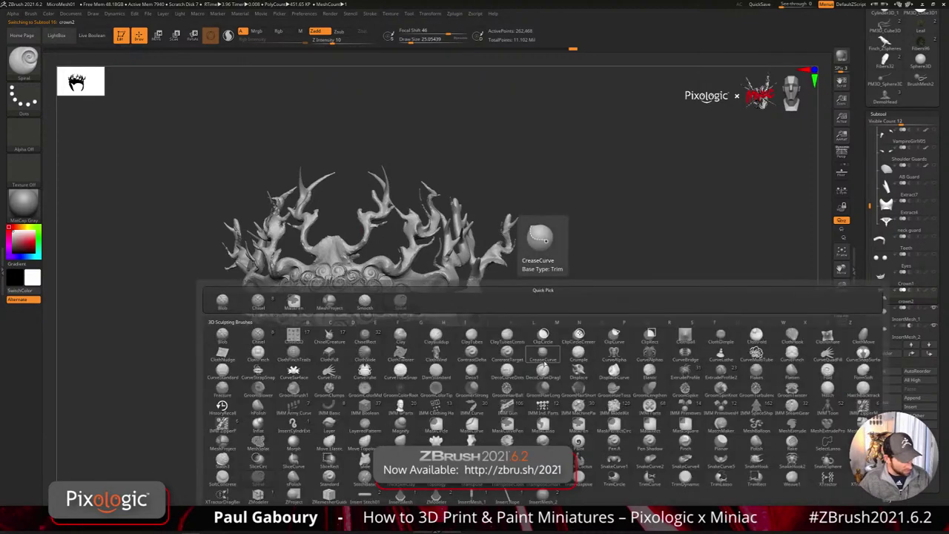
pyautogui.press('s')
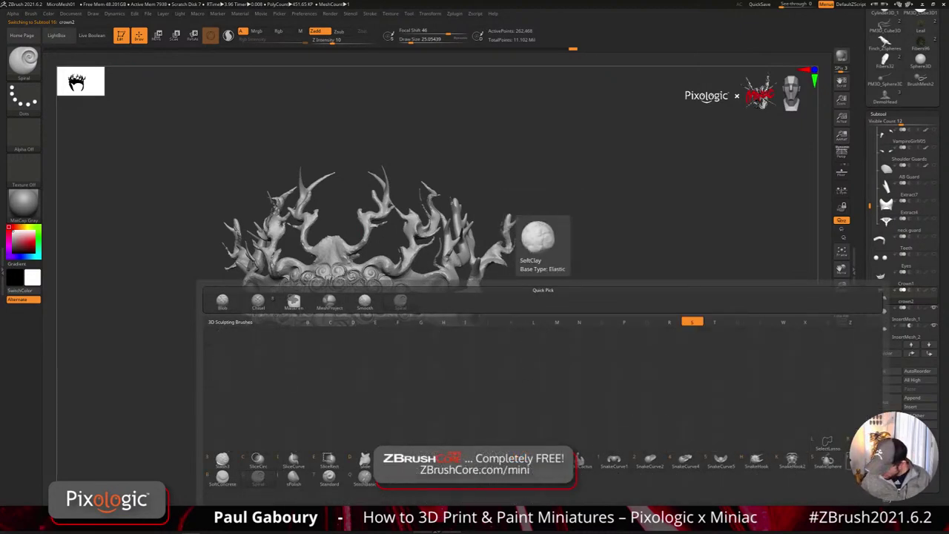
pyautogui.click(792, 460)
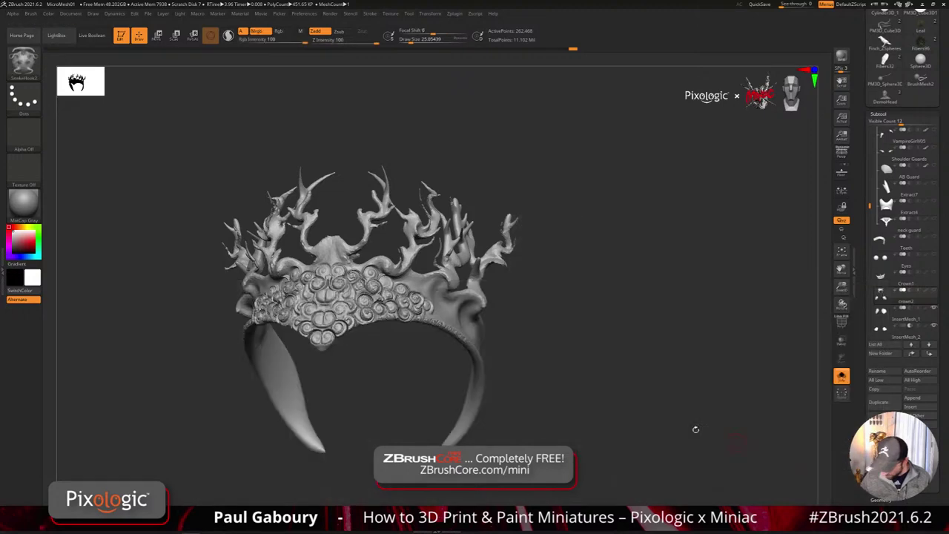
pyautogui.moveTo(482, 336)
pyautogui.mouseDown()
pyautogui.moveTo(554, 280)
pyautogui.moveTo(558, 253)
pyautogui.mouseUp()
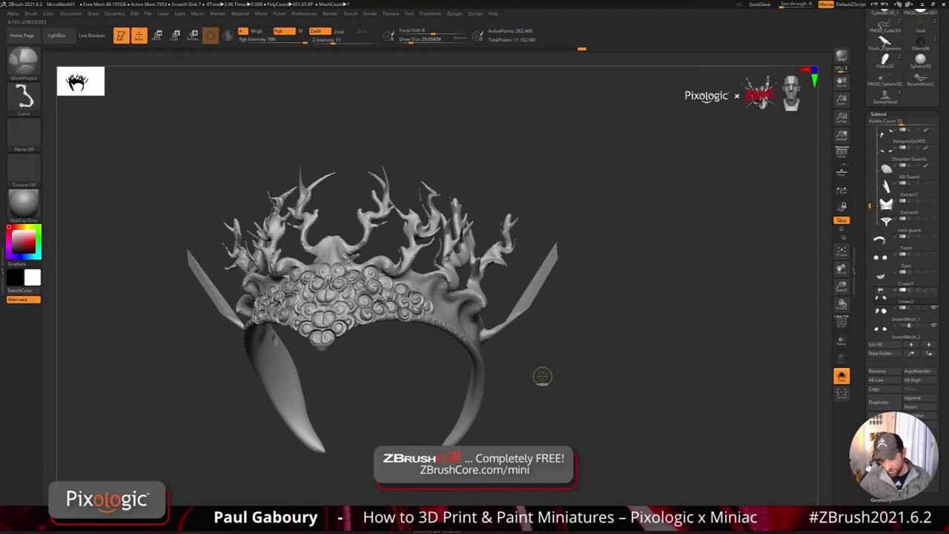
pyautogui.hotkey('ctrl', 'z')
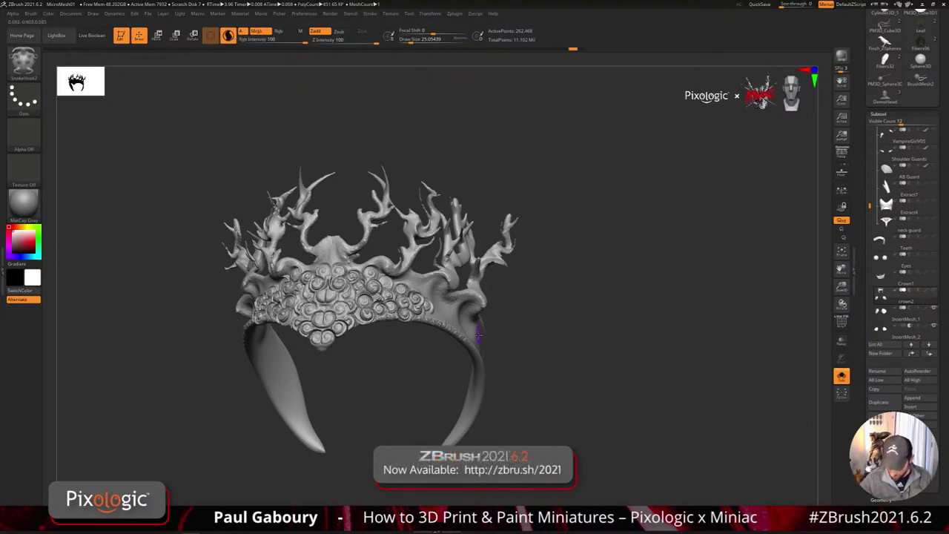
# - Pull a long thin mirrored spike out of the crown's side with SnakeHook2 and Sculptris Pro on, undoing a shorter first try
pyautogui.moveTo(479, 338)
pyautogui.mouseDown()
pyautogui.moveTo(512, 322)
pyautogui.moveTo(531, 280)
pyautogui.mouseUp()
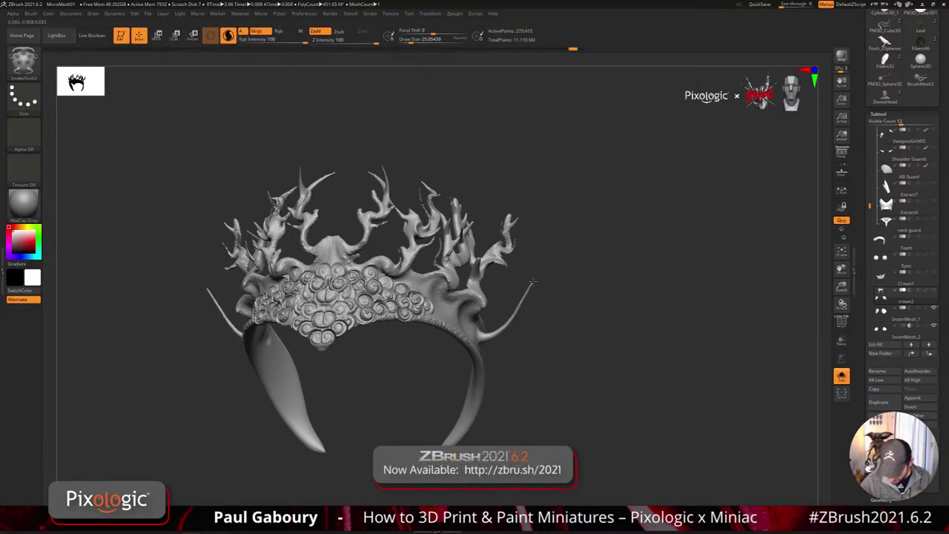
pyautogui.hotkey('ctrl', 'z')
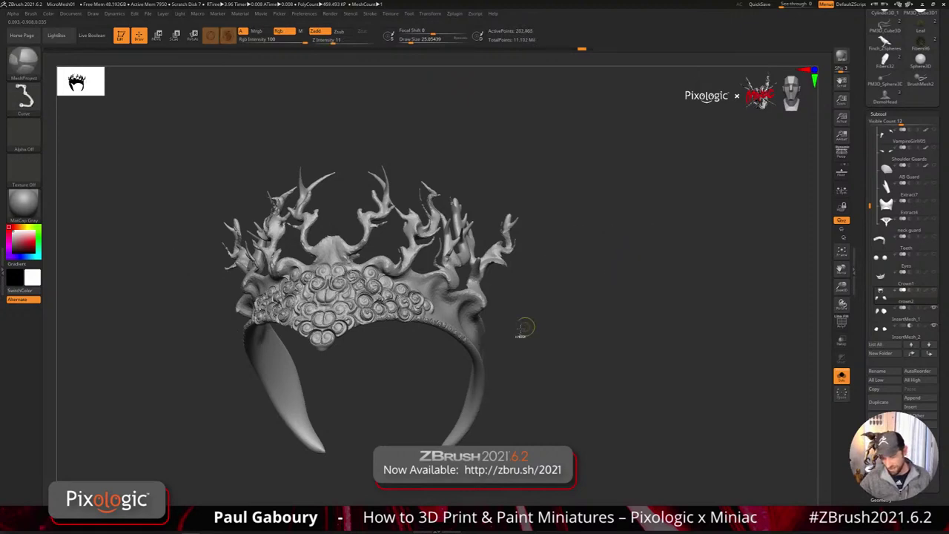
pyautogui.moveTo(475, 340)
pyautogui.mouseDown()
pyautogui.moveTo(526, 326)
pyautogui.moveTo(571, 291)
pyautogui.mouseUp()
pyautogui.moveTo(578, 387); pyautogui.dragTo(571, 400)
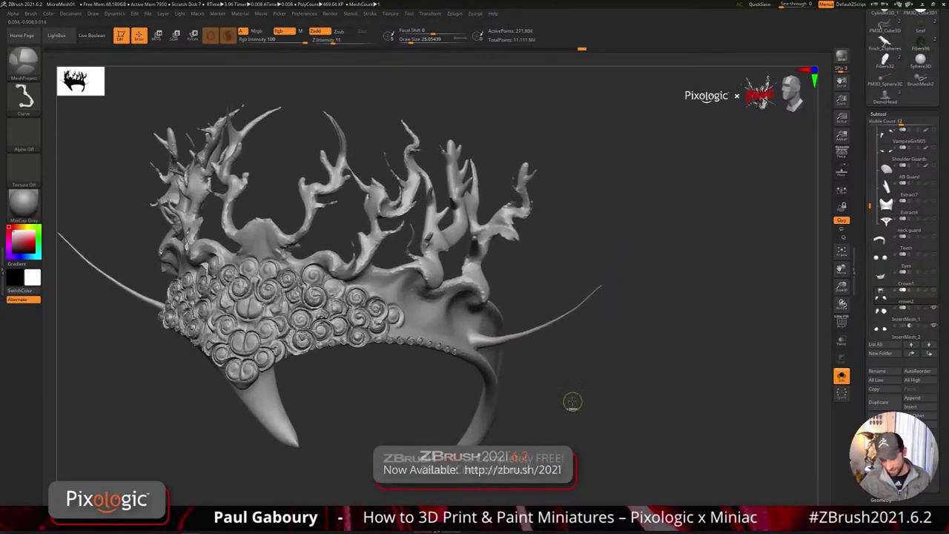
# - Try pulling several thin tapering branches off the crown's mirrored side spikes with SnakeHook2
pyautogui.moveTo(488, 340)
pyautogui.mouseDown()
pyautogui.moveTo(515, 300)
pyautogui.moveTo(583, 265)
pyautogui.mouseUp()
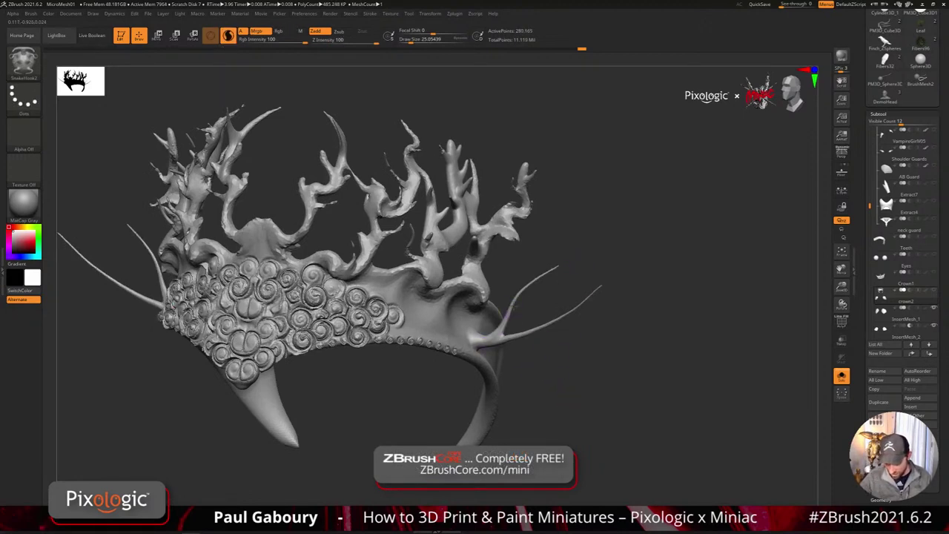
pyautogui.moveTo(512, 306); pyautogui.dragTo(575, 269)
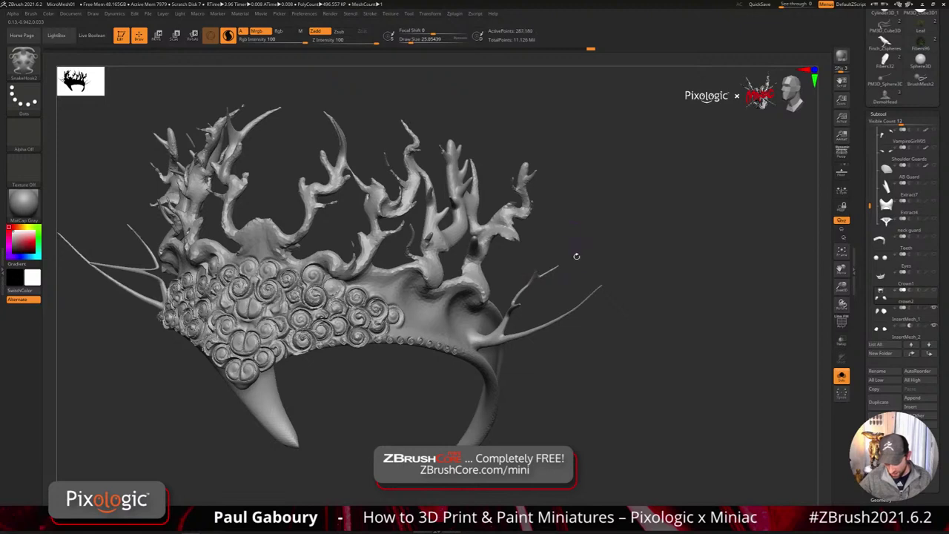
pyautogui.hotkey('ctrl', 'z')
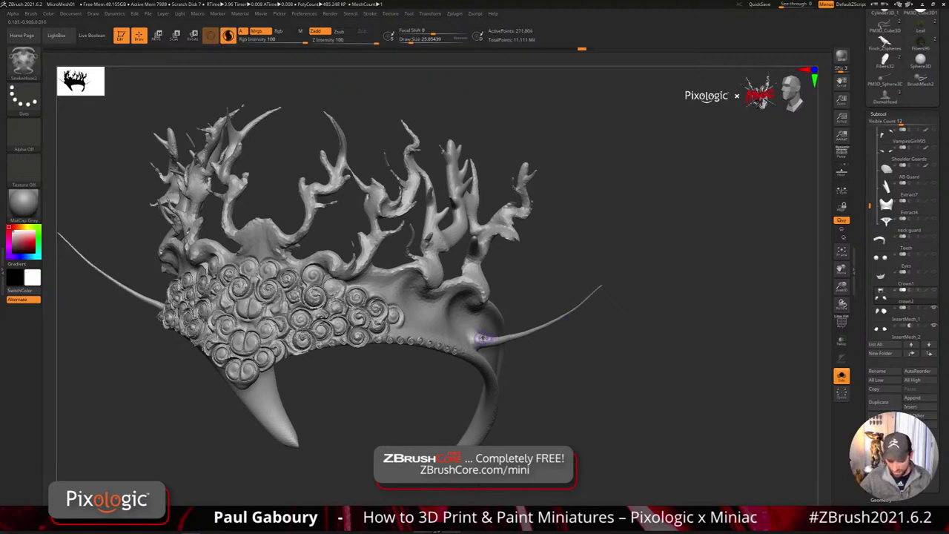
pyautogui.moveTo(483, 340); pyautogui.dragTo(534, 284)
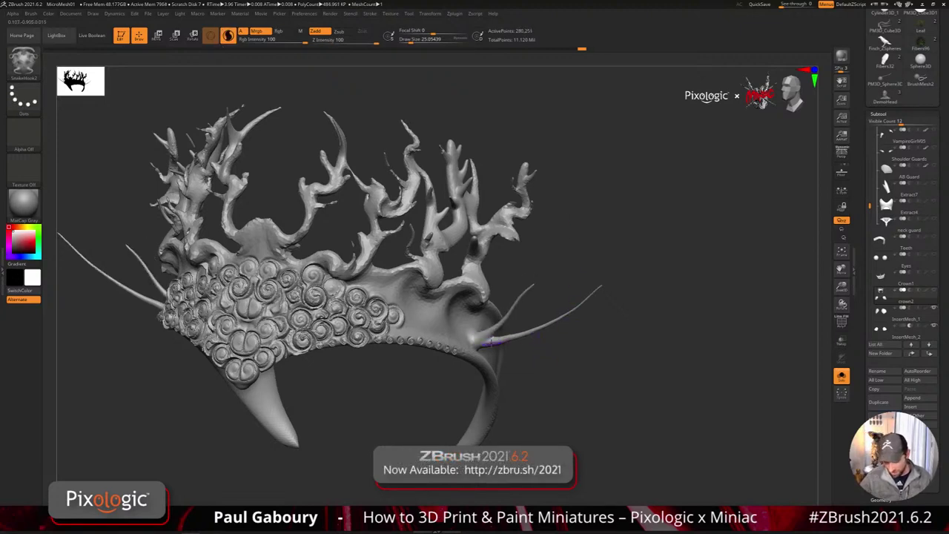
pyautogui.moveTo(491, 342); pyautogui.dragTo(597, 330)
pyautogui.moveTo(507, 315); pyautogui.dragTo(525, 251)
pyautogui.moveTo(561, 280)
pyautogui.mouseDown()
pyautogui.moveTo(627, 286)
pyautogui.moveTo(623, 324)
pyautogui.mouseUp()
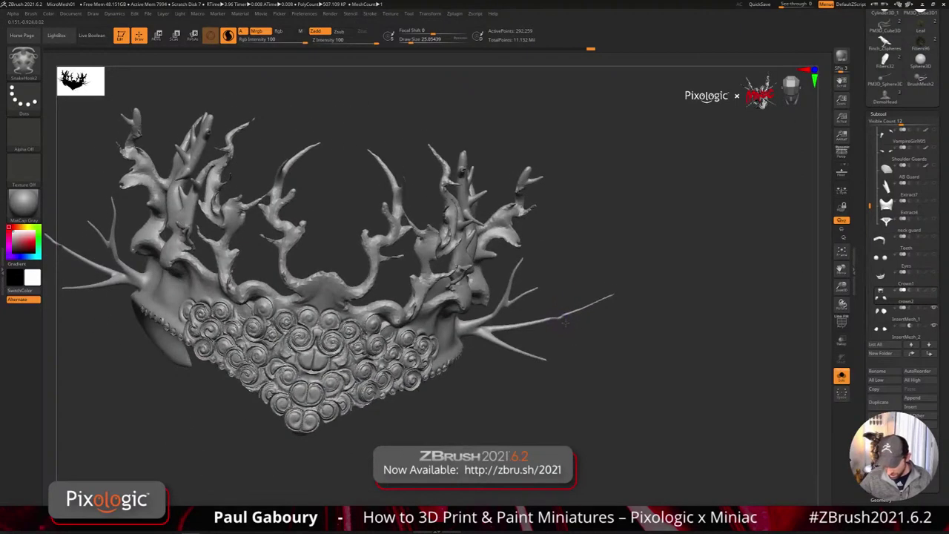
# - Undo the SnakeHook2 branches back to the single long spike on each side of the crown
pyautogui.press('b')
pyautogui.press('m')
pyautogui.press('p')
pyautogui.hotkey('ctrl', 'z')
pyautogui.hotkey('ctrl', 'z')
pyautogui.hotkey('ctrl', 'z')
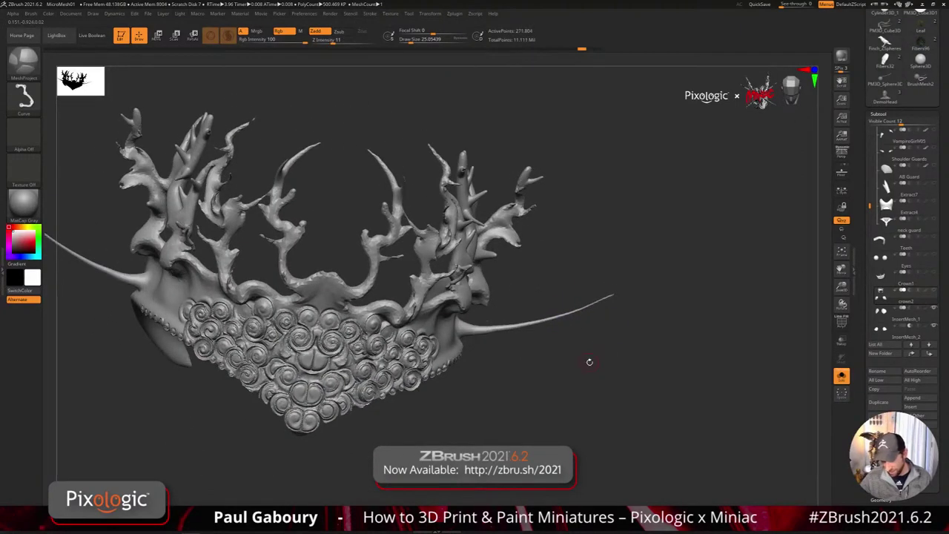
# - Choose the SnakeCactus brush and pull rounded branches downward and upward off the crown's mirrored side spikes
pyautogui.moveTo(590, 362); pyautogui.dragTo(574, 335)
pyautogui.press('b')
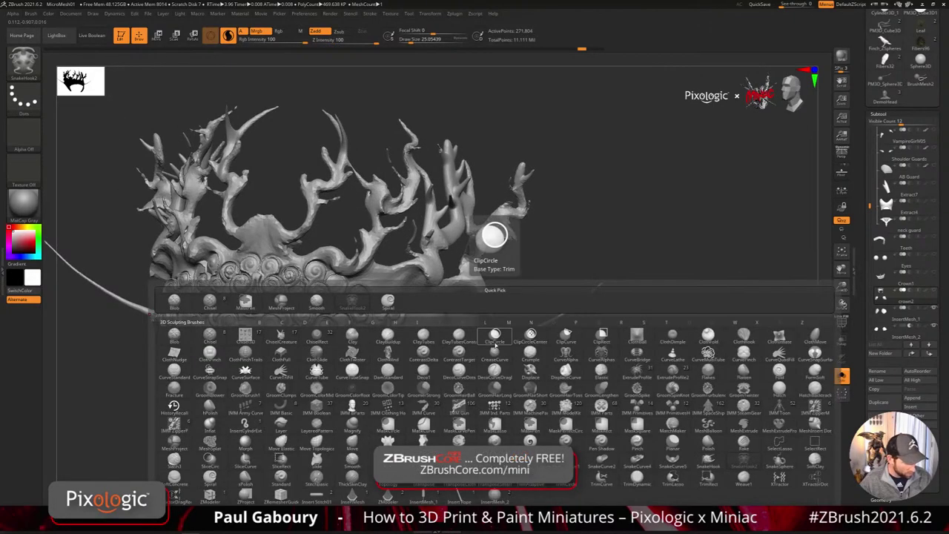
pyautogui.press('s')
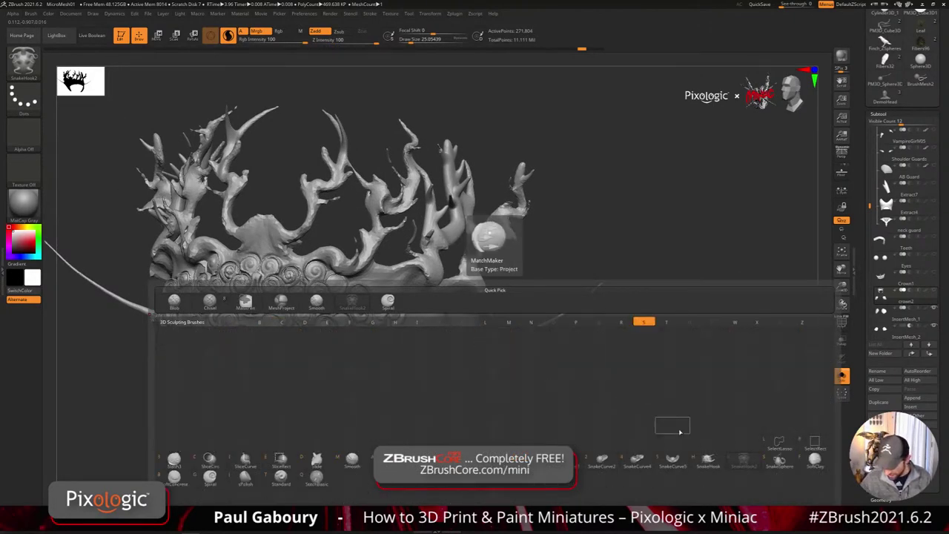
pyautogui.press('c')
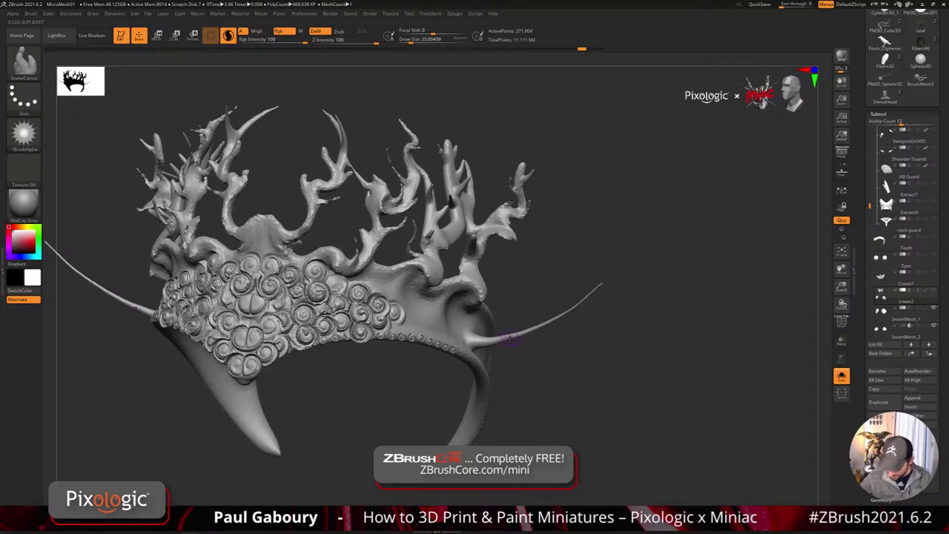
pyautogui.moveTo(509, 339); pyautogui.dragTo(573, 349)
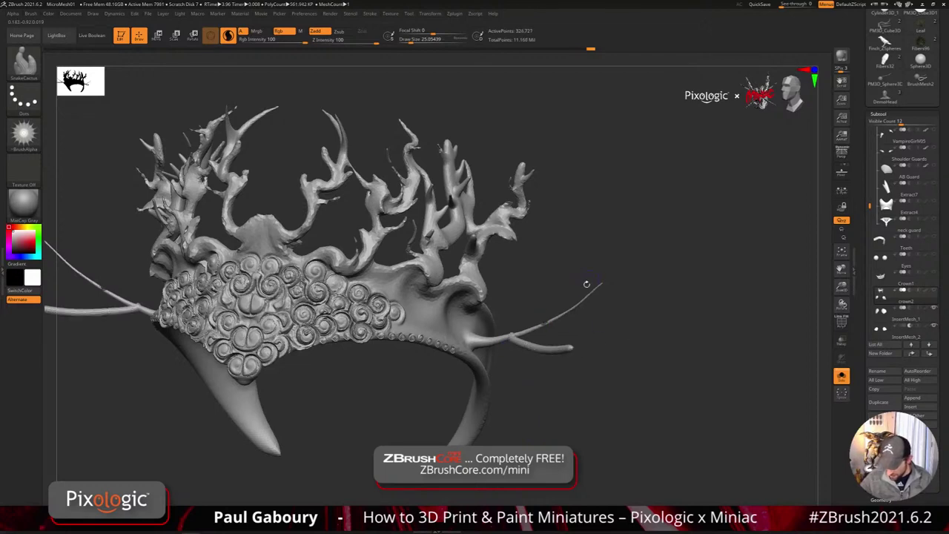
pyautogui.moveTo(548, 305); pyautogui.dragTo(531, 286)
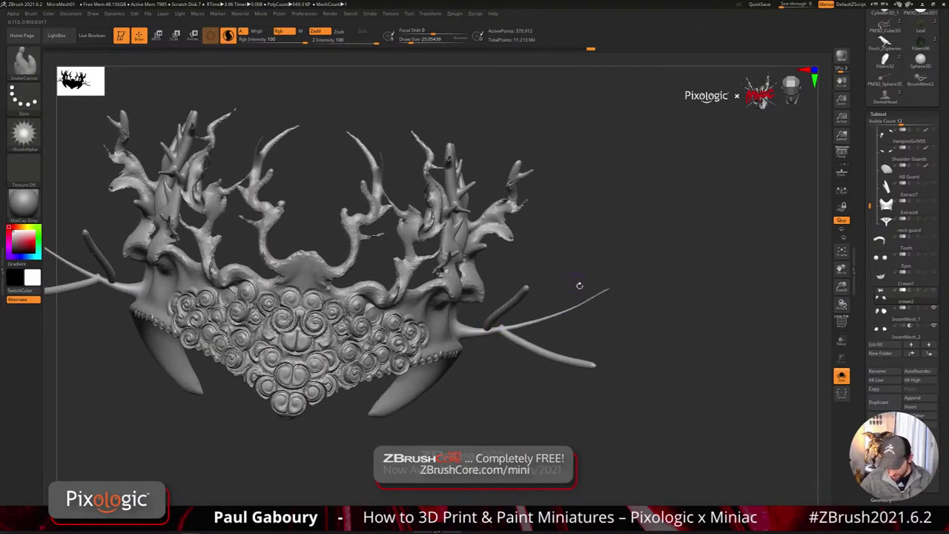
# - Pull another rounded branch upward off the crown's mirrored side spike with SnakeCactus
pyautogui.moveTo(581, 305); pyautogui.dragTo(594, 275)
pyautogui.moveTo(475, 331)
pyautogui.mouseDown()
pyautogui.moveTo(469, 318)
pyautogui.moveTo(496, 322)
pyautogui.moveTo(540, 268)
pyautogui.moveTo(551, 228)
pyautogui.mouseUp()
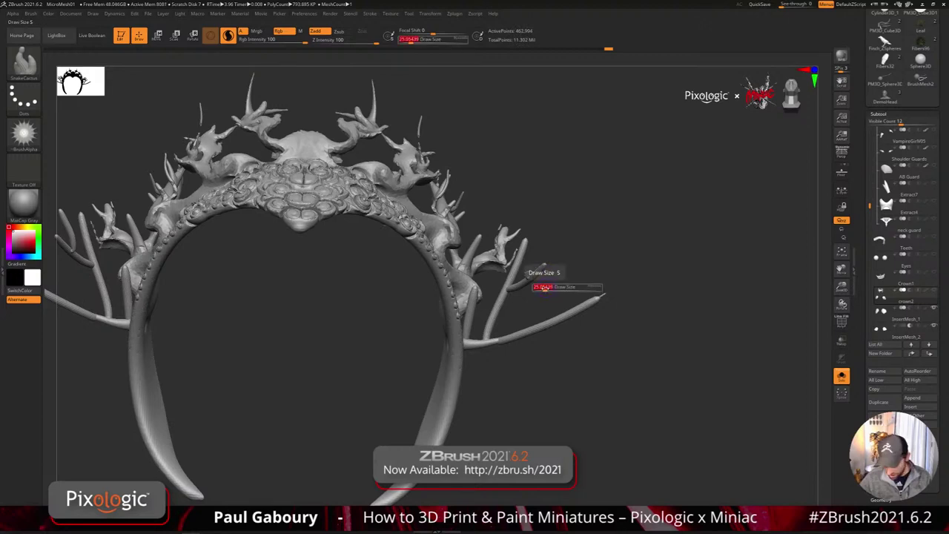
# - Choose the SnakeSphere brush and pull short mirrored branches off the crown's lower sides, undoing the last stroke
pyautogui.press('b')
pyautogui.press('s')
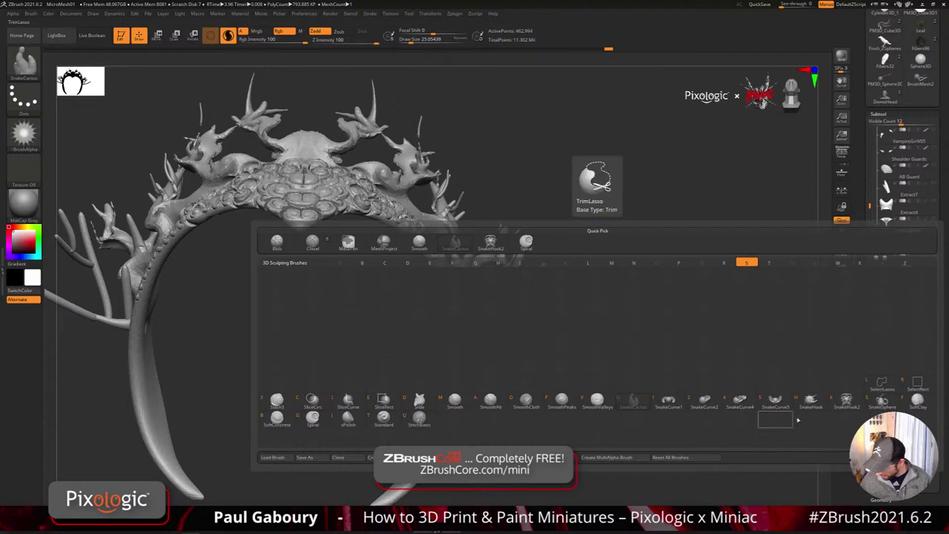
pyautogui.click(881, 401)
pyautogui.moveTo(517, 337)
pyautogui.mouseDown()
pyautogui.moveTo(467, 370)
pyautogui.moveTo(523, 371)
pyautogui.moveTo(585, 352)
pyautogui.moveTo(716, 282)
pyautogui.moveTo(454, 371)
pyautogui.moveTo(521, 368)
pyautogui.moveTo(503, 390)
pyautogui.moveTo(513, 394)
pyautogui.moveTo(507, 358)
pyautogui.moveTo(539, 359)
pyautogui.moveTo(549, 384)
pyautogui.moveTo(599, 405)
pyautogui.mouseUp()
pyautogui.hotkey('ctrl', 'z')
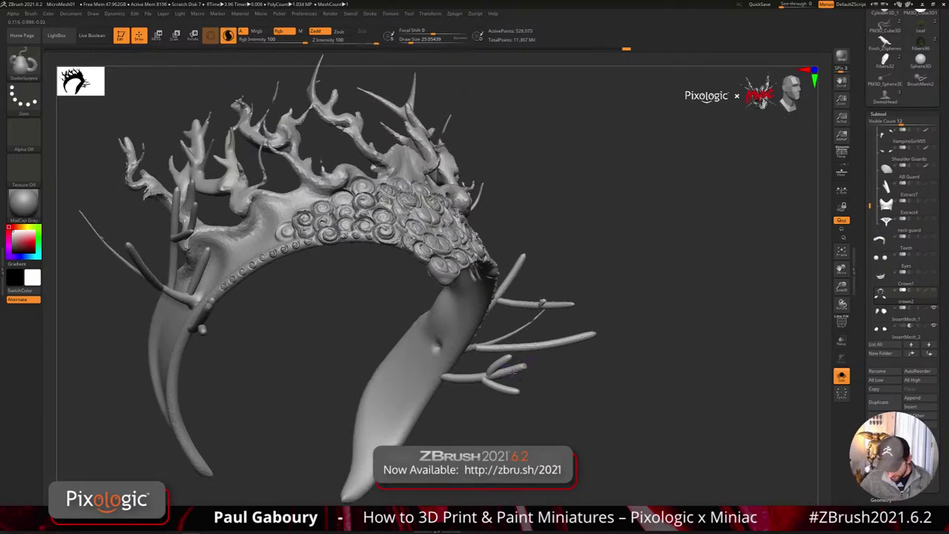
# - Try pulling more small SnakeSphere branches off the crown's lower side spikes, and undo these extra strokes
pyautogui.moveTo(512, 371); pyautogui.dragTo(566, 378)
pyautogui.moveTo(573, 388)
pyautogui.mouseDown()
pyautogui.moveTo(604, 411)
pyautogui.moveTo(524, 372)
pyautogui.moveTo(523, 351)
pyautogui.mouseUp()
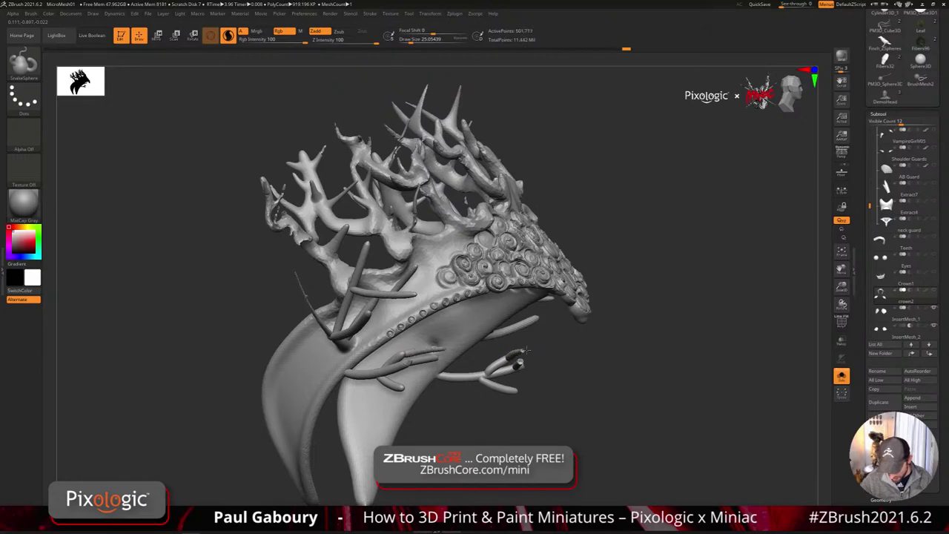
pyautogui.moveTo(568, 391); pyautogui.dragTo(505, 387)
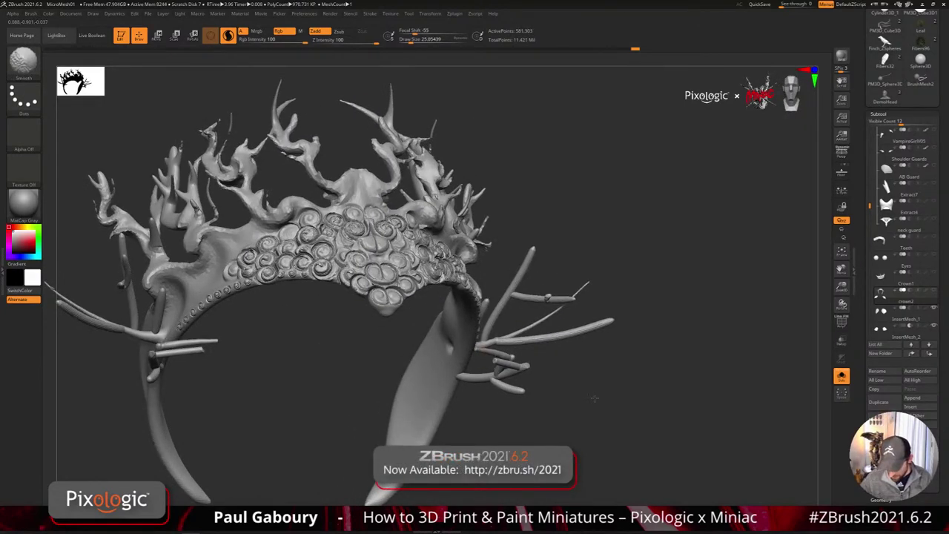
pyautogui.press('f')
pyautogui.moveTo(591, 397)
pyautogui.mouseDown()
pyautogui.moveTo(549, 403)
pyautogui.moveTo(559, 382)
pyautogui.mouseUp()
pyautogui.hotkey('ctrl', 'z')
pyautogui.hotkey('ctrl', 'z')
pyautogui.hotkey('ctrl', 'z')
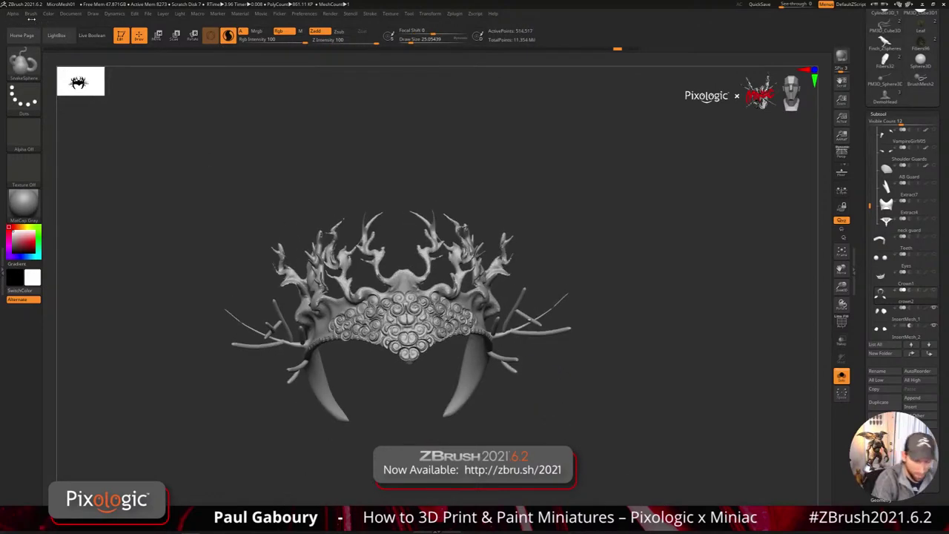
pyautogui.click(31, 15)
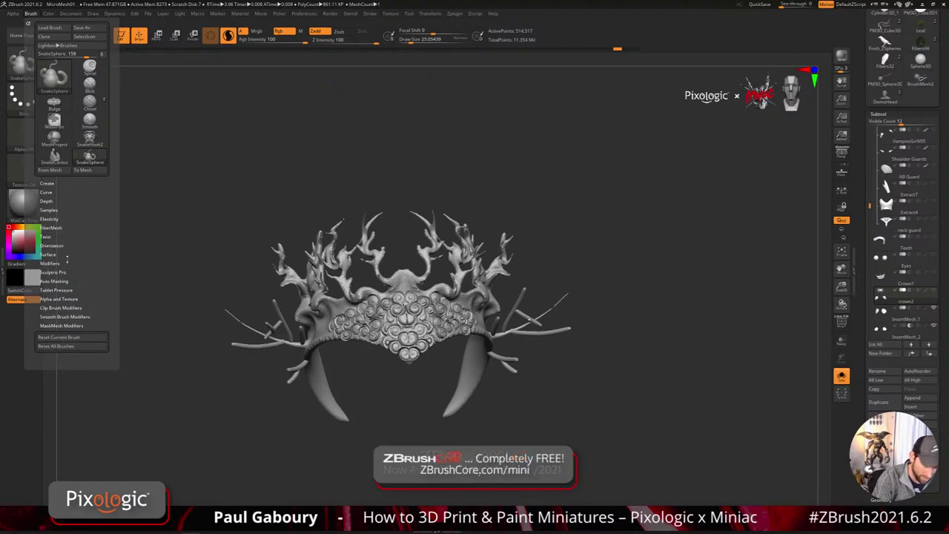
pyautogui.click(71, 290)
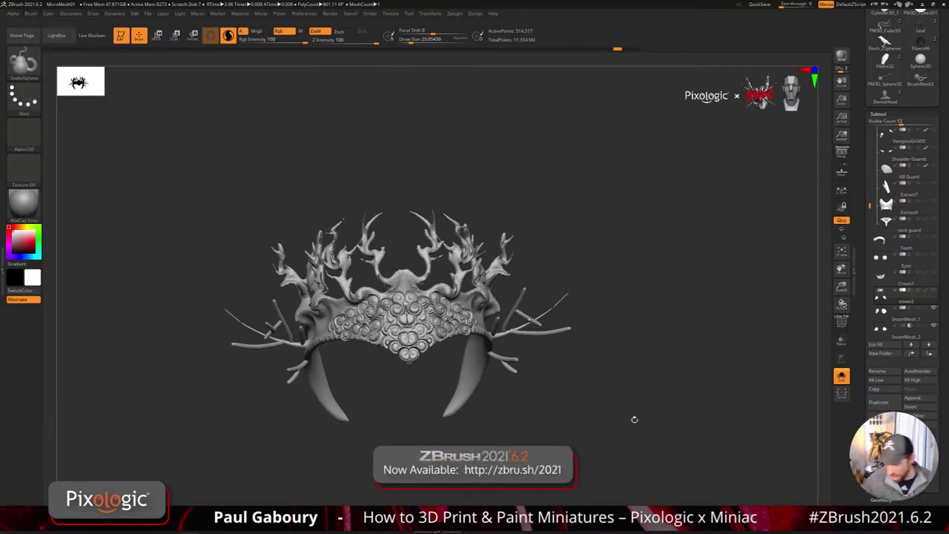
# - Insert a ZSphere as a new subtool after crown2 and turn Solo off to show the whole figure
pyautogui.moveTo(942, 333)
pyautogui.mouseDown()
pyautogui.moveTo(941, 384)
pyautogui.moveTo(941, 351)
pyautogui.mouseUp()
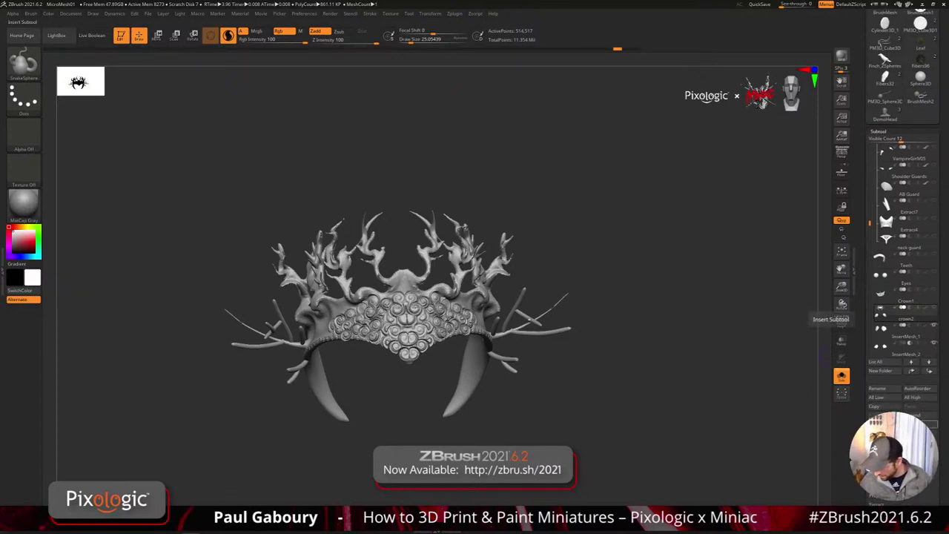
pyautogui.click(920, 424)
pyautogui.click(591, 429)
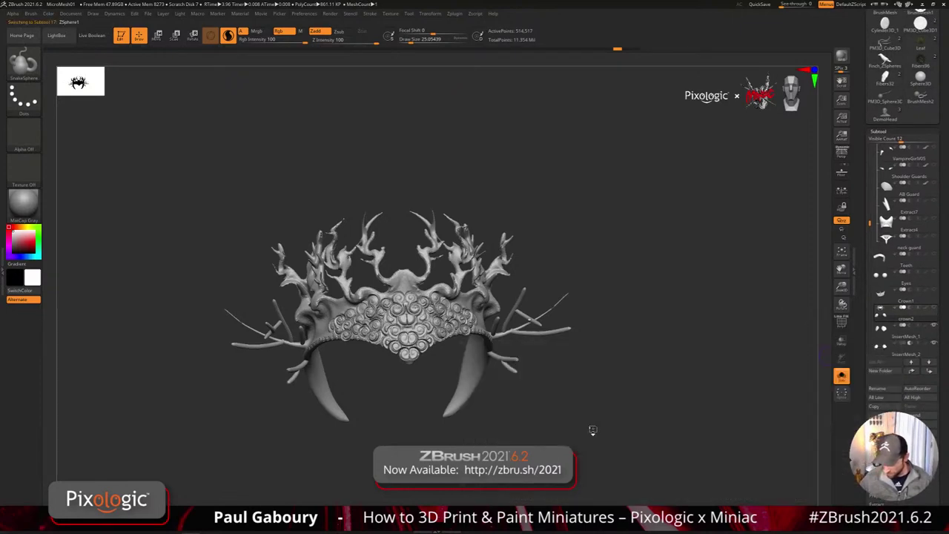
pyautogui.click(842, 376)
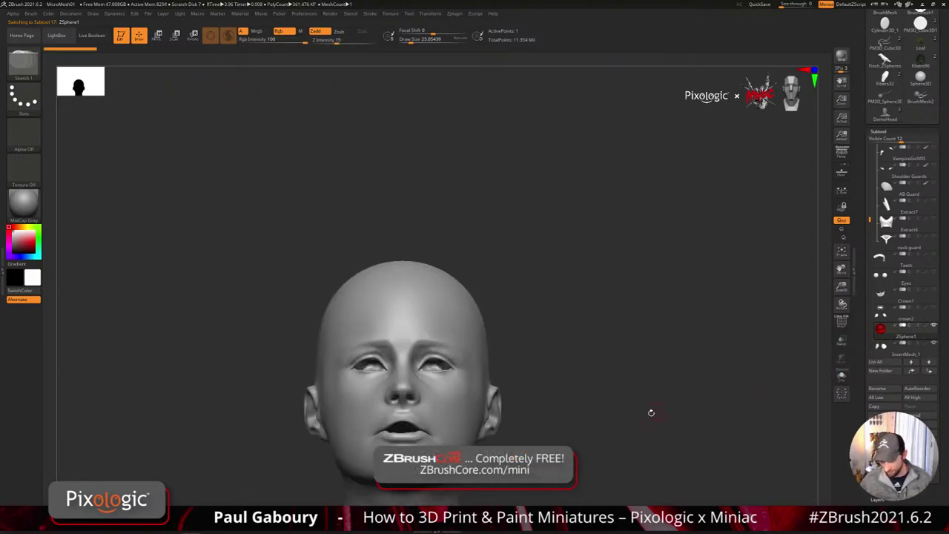
# - Shrink the inserted ZSphere and move it up onto the upper side of the figure's bald head
pyautogui.press('w')
pyautogui.keyDown('ctrl'); pyautogui.moveTo(534, 406); pyautogui.dragTo(541, 294, button='right'); pyautogui.keyUp('ctrl')
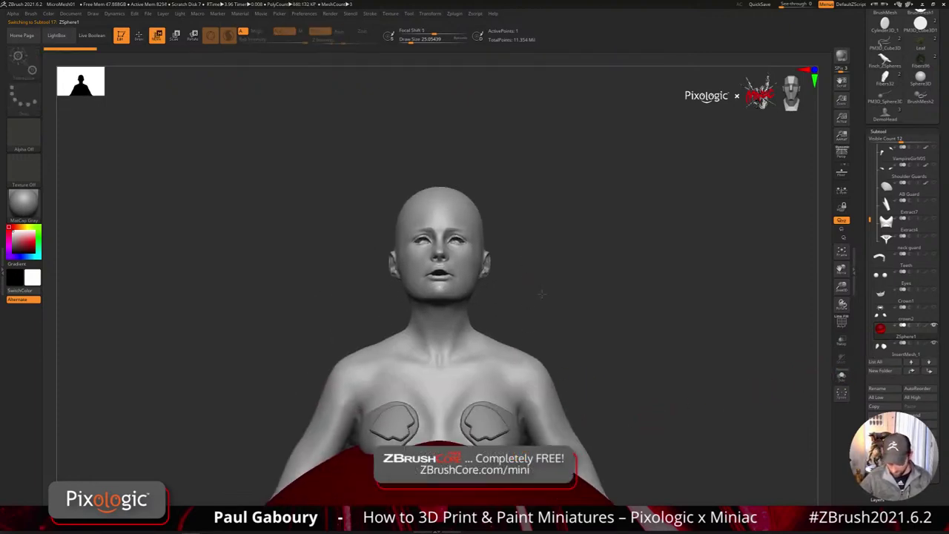
pyautogui.moveTo(464, 471); pyautogui.dragTo(475, 91)
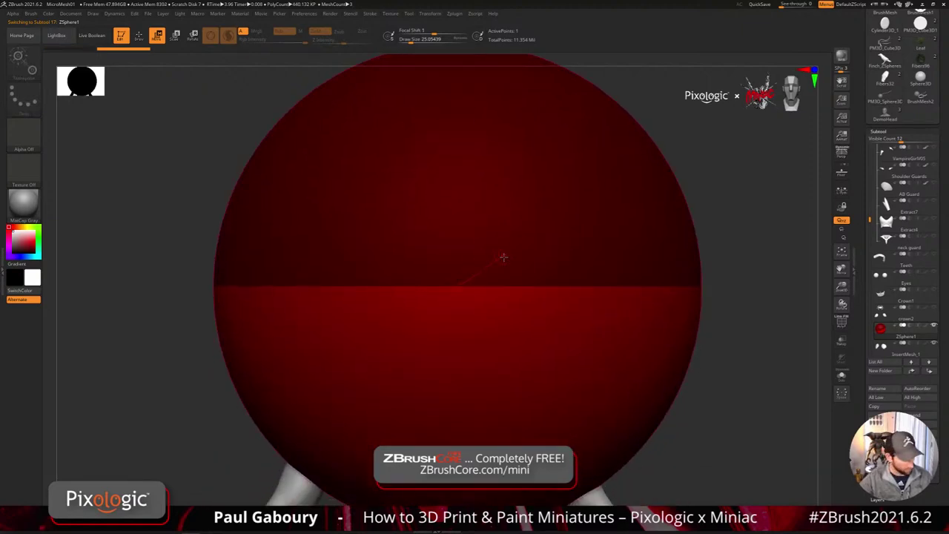
pyautogui.press('e')
pyautogui.moveTo(511, 265); pyautogui.dragTo(468, 238)
pyautogui.moveTo(409, 221); pyautogui.dragTo(303, 159)
pyautogui.press('w')
pyautogui.moveTo(480, 284); pyautogui.dragTo(472, 150)
pyautogui.press('e')
pyautogui.press('w')
pyautogui.keyDown('alt'); pyautogui.moveTo(553, 224); pyautogui.dragTo(541, 293); pyautogui.keyUp('alt')
pyautogui.moveTo(541, 293)
pyautogui.mouseDown(button='right')
pyautogui.moveTo(517, 289)
pyautogui.moveTo(507, 300)
pyautogui.mouseUp(button='right')
# - Draw a child ZSphere up and outward from the head and bend the link with a middle ZSphere
pyautogui.press('q')
pyautogui.moveTo(479, 272)
pyautogui.mouseDown()
pyautogui.moveTo(489, 279)
pyautogui.moveTo(519, 221)
pyautogui.moveTo(518, 195)
pyautogui.mouseUp()
pyautogui.press('w')
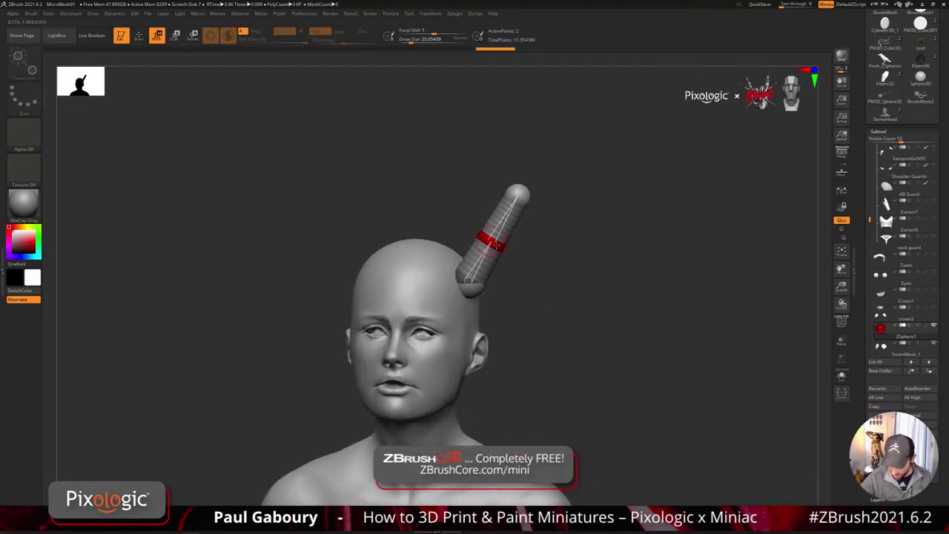
pyautogui.moveTo(495, 242)
pyautogui.mouseDown()
pyautogui.moveTo(501, 260)
pyautogui.moveTo(547, 168)
pyautogui.mouseUp()
# - Scale down the ZSphere at the horn's tip so the upper link tapers
pyautogui.press('e')
pyautogui.click(518, 195)
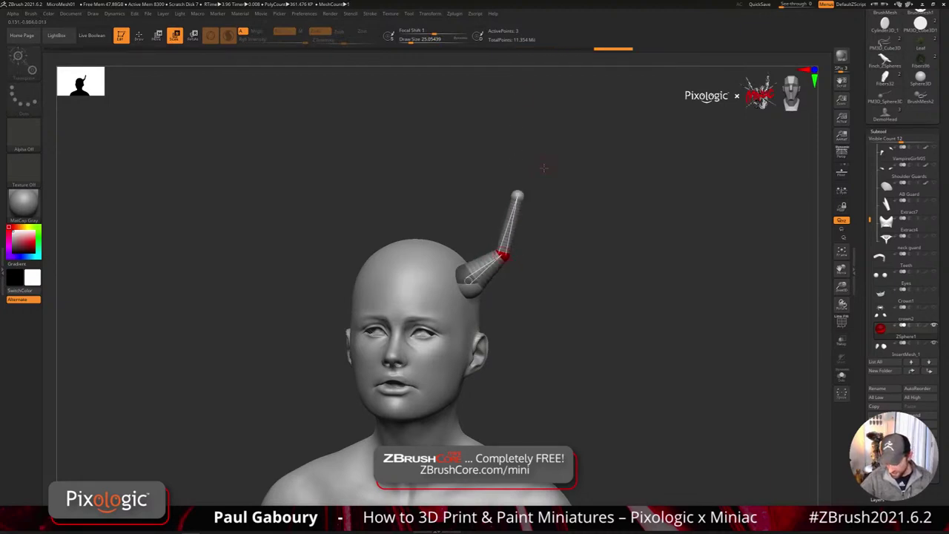
pyautogui.press('q')
pyautogui.press('e')
pyautogui.click(519, 195)
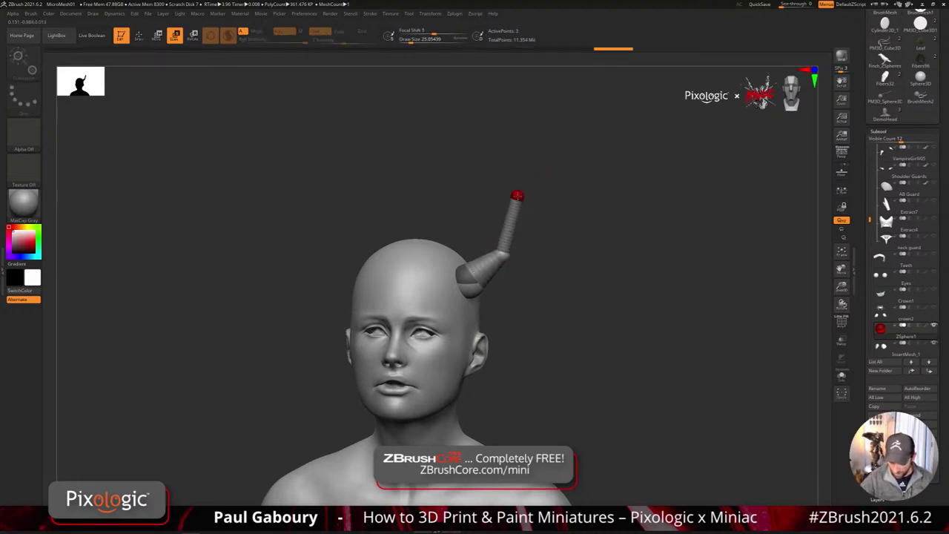
pyautogui.press('q')
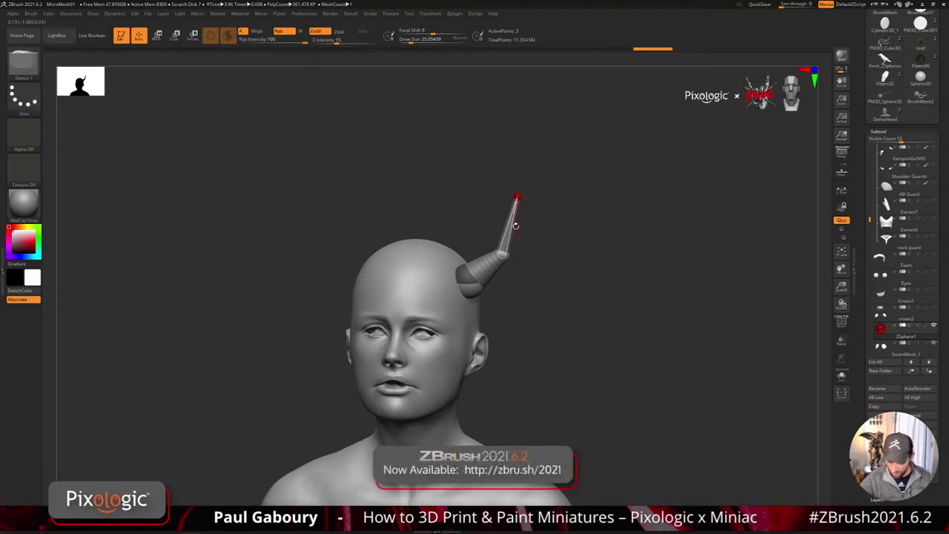
# - Add a joint in the horn's upper link, fork it with a second branch, and scale down the new tip
pyautogui.click(508, 227)
pyautogui.moveTo(506, 225); pyautogui.dragTo(445, 171)
pyautogui.press('w')
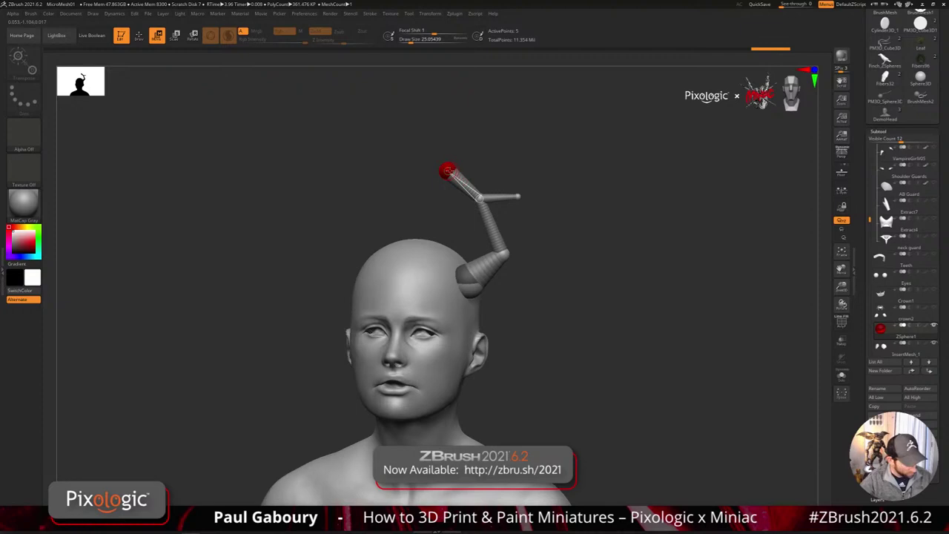
pyautogui.press('e')
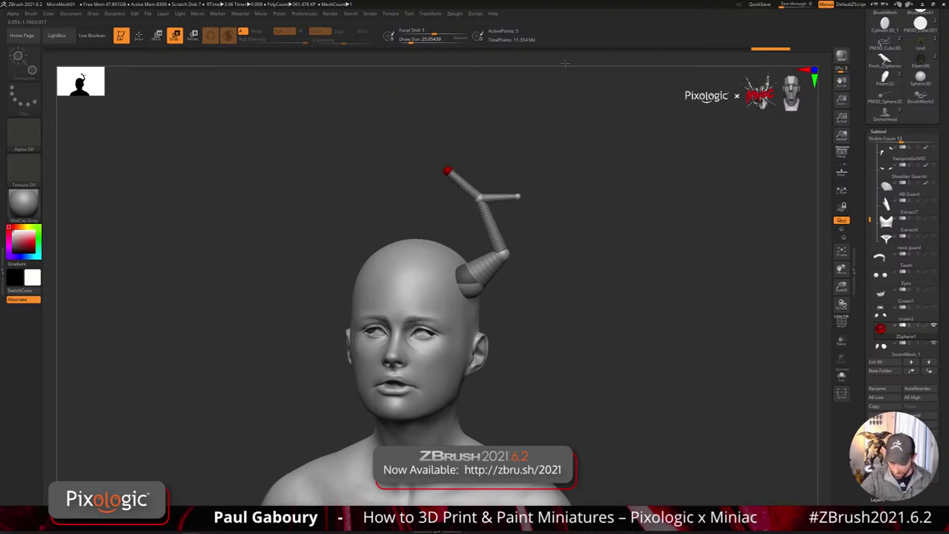
pyautogui.moveTo(490, 215)
pyautogui.mouseDown()
pyautogui.moveTo(521, 221)
pyautogui.moveTo(527, 240)
pyautogui.mouseUp()
pyautogui.press('q')
pyautogui.keyDown('alt'); pyautogui.moveTo(491, 235); pyautogui.dragTo(565, 284, button='right'); pyautogui.keyUp('alt')
# - Grow a long bent side branch from a new joint in the horn's middle link and shrink its tip
pyautogui.click(529, 278)
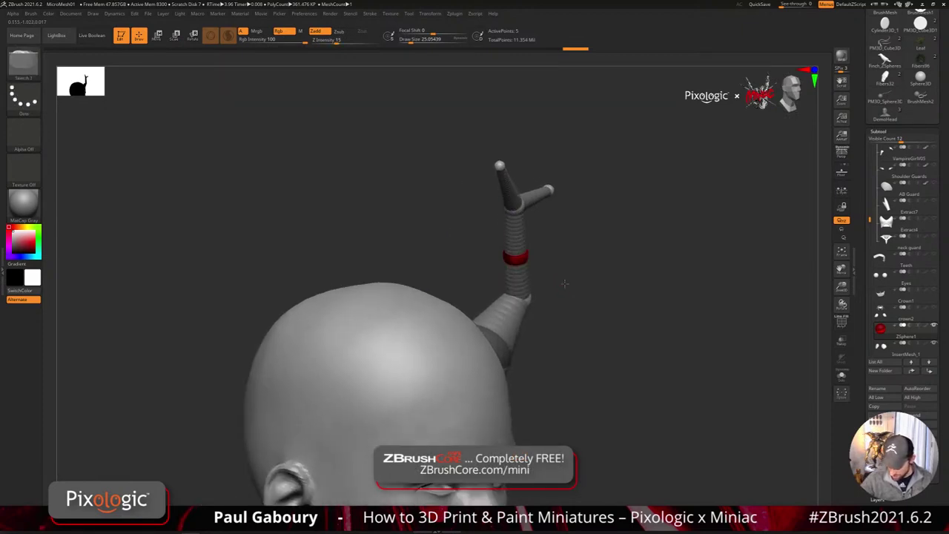
pyautogui.click(526, 258)
pyautogui.click(527, 259)
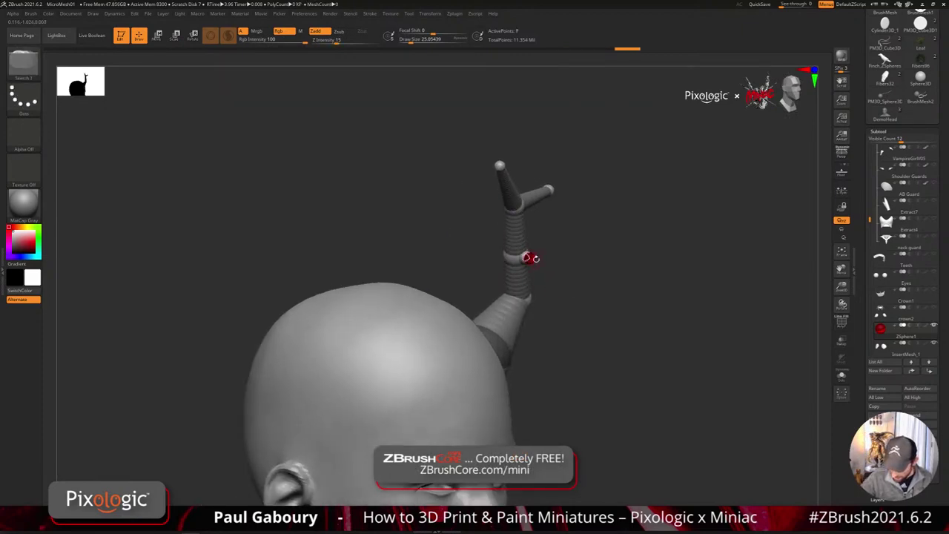
pyautogui.press('w')
pyautogui.moveTo(529, 258); pyautogui.dragTo(652, 230)
pyautogui.moveTo(599, 242); pyautogui.dragTo(544, 271)
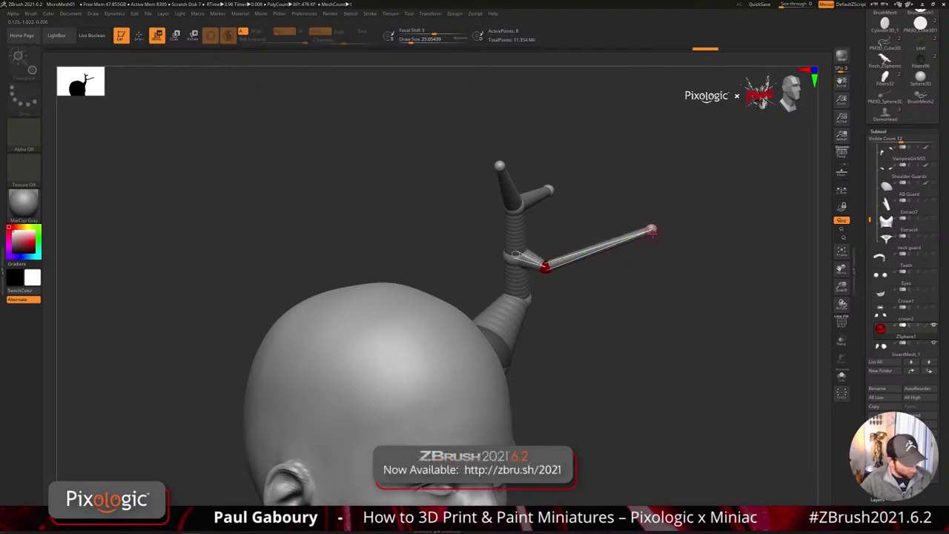
pyautogui.press('e')
pyautogui.moveTo(652, 230); pyautogui.dragTo(711, 147)
pyautogui.moveTo(671, 350); pyautogui.dragTo(634, 330)
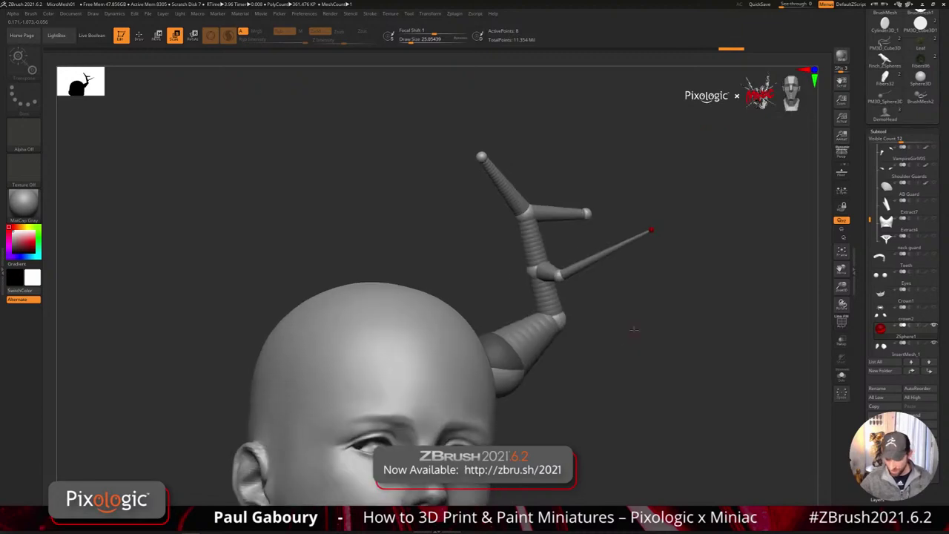
# - Preview the ZSphere horn as an adaptive skin mesh beside the head
pyautogui.press('a')
pyautogui.hotkey('ctrl', 'n')
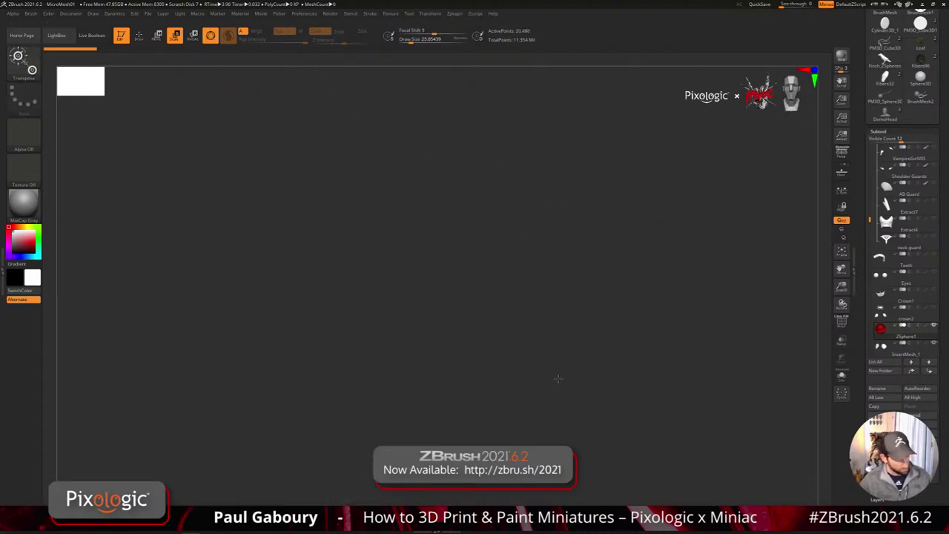
pyautogui.keyDown('shift'); pyautogui.moveTo(543, 281); pyautogui.dragTo(485, 356, button='right'); pyautogui.keyUp('shift')
pyautogui.moveTo(486, 356)
pyautogui.keyDown('alt'); pyautogui.mouseDown(button='right')
pyautogui.moveTo(472, 266)
pyautogui.moveTo(456, 474)
pyautogui.mouseUp(button='right'); pyautogui.keyUp('alt')
pyautogui.moveTo(471, 278)
pyautogui.keyDown('alt'); pyautogui.mouseDown(button='right')
pyautogui.moveTo(478, 471)
pyautogui.moveTo(490, 317)
pyautogui.moveTo(525, 297)
pyautogui.mouseUp(button='right'); pyautogui.keyUp('alt')
pyautogui.press('q')
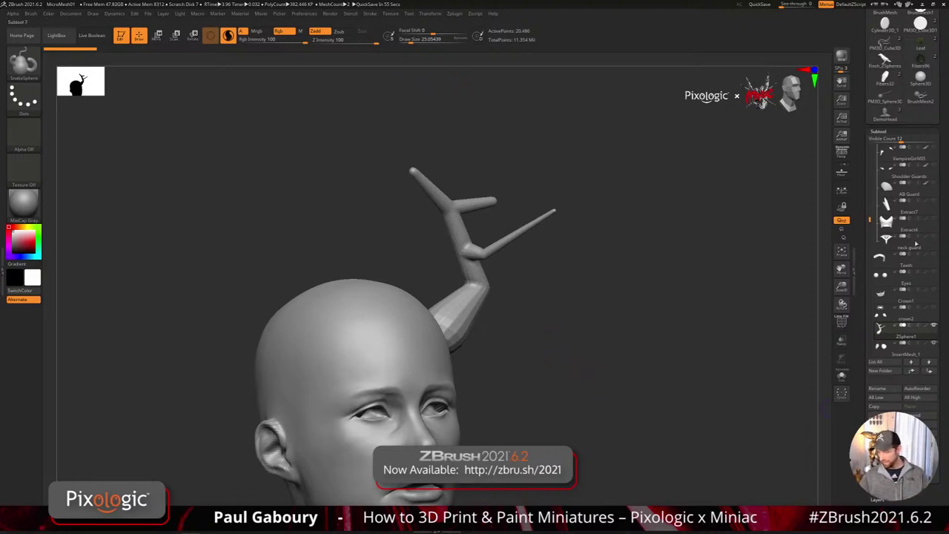
# - Open the Adaptive Skin settings and toggle the preview to compare the ZSphere chain with its mesh
pyautogui.click(879, 132)
pyautogui.press('shift')
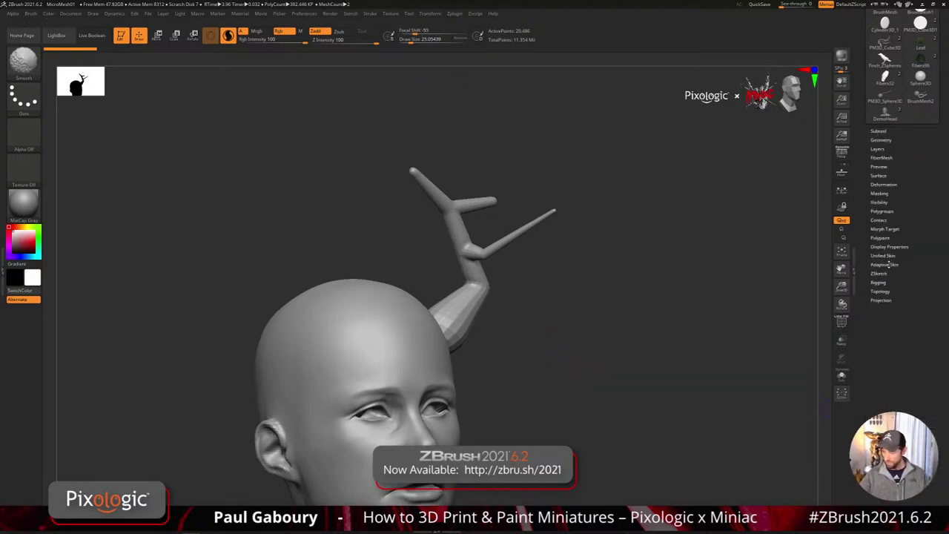
pyautogui.click(885, 265)
pyautogui.click(889, 273)
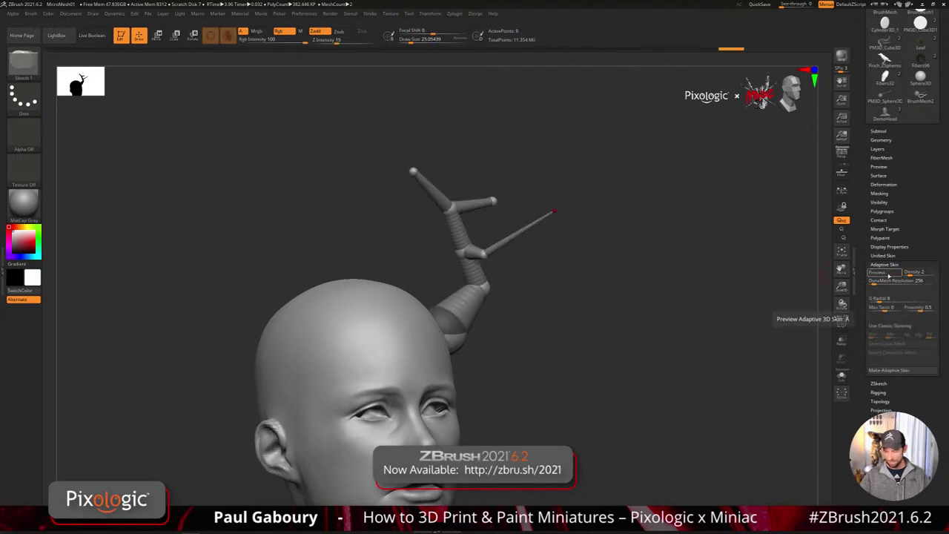
pyautogui.click(888, 273)
pyautogui.click(889, 274)
pyautogui.click(889, 274)
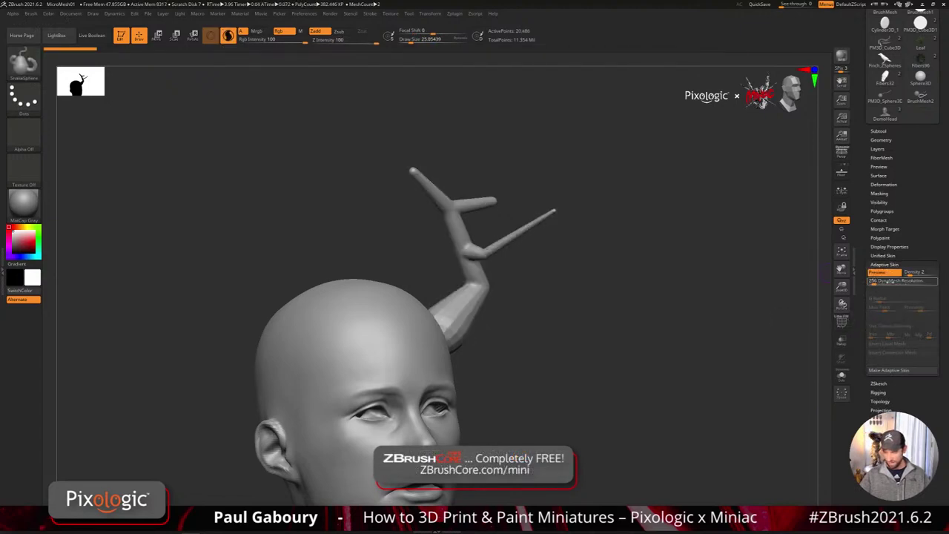
# - Make an adaptive skin from the ZSphere horn and switch to the Skin_ZSphere1 tool
pyautogui.click(903, 370)
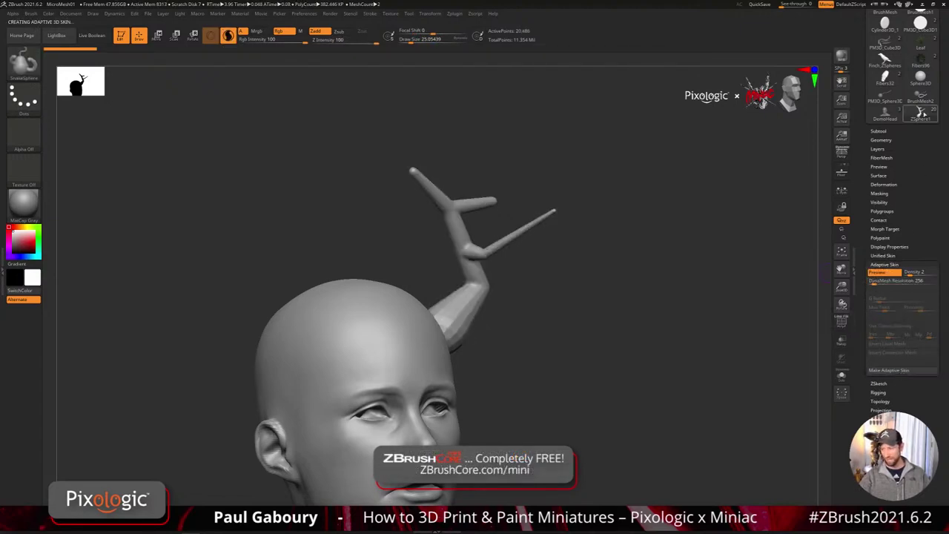
pyautogui.moveTo(929, 103); pyautogui.dragTo(920, 284)
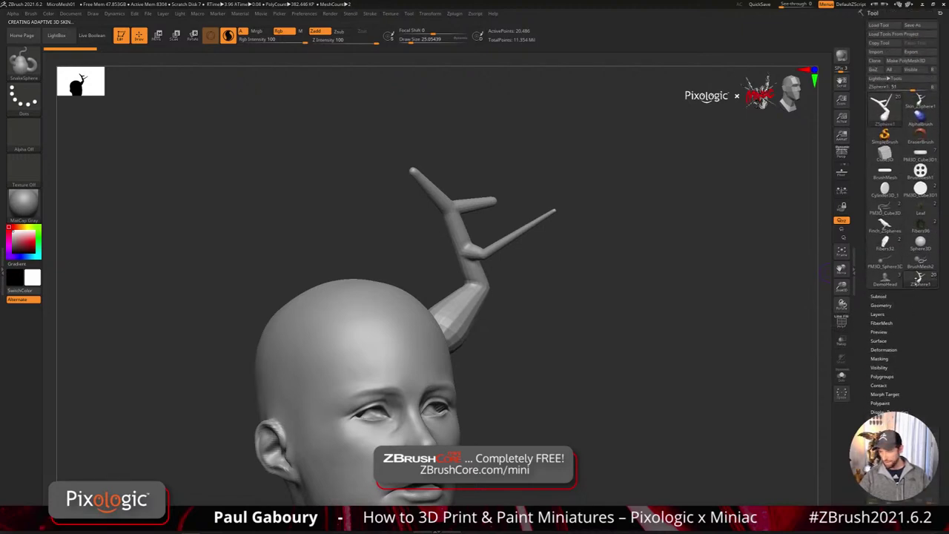
pyautogui.click(919, 105)
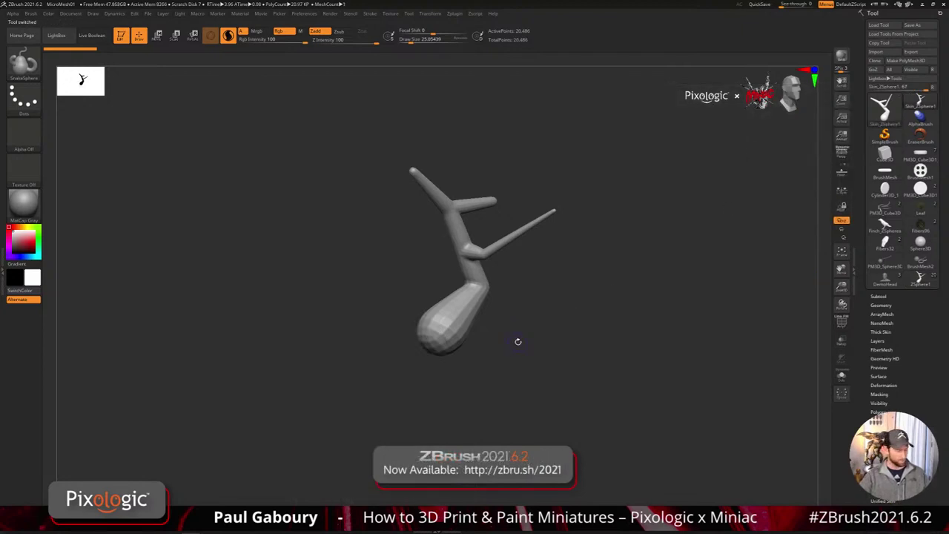
# - Try pulling a branch off the skinned horn with SnakeSphere and undo it
pyautogui.moveTo(474, 310); pyautogui.dragTo(508, 286)
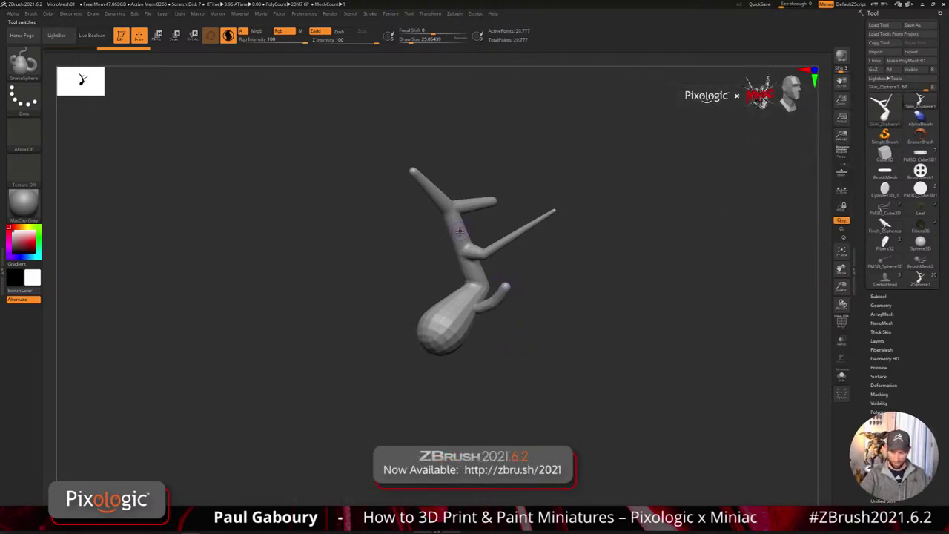
pyautogui.hotkey('ctrl', 'z')
pyautogui.hotkey('ctrl', 'z')
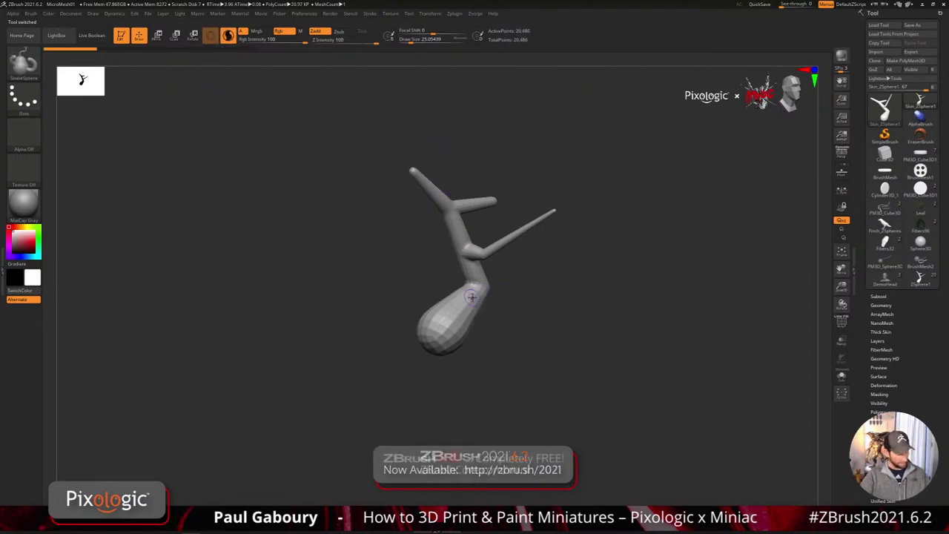
# - Choose the SnakeHook2 brush and pull a thin curved spike off the skinned horn's upper branch
pyautogui.press('b')
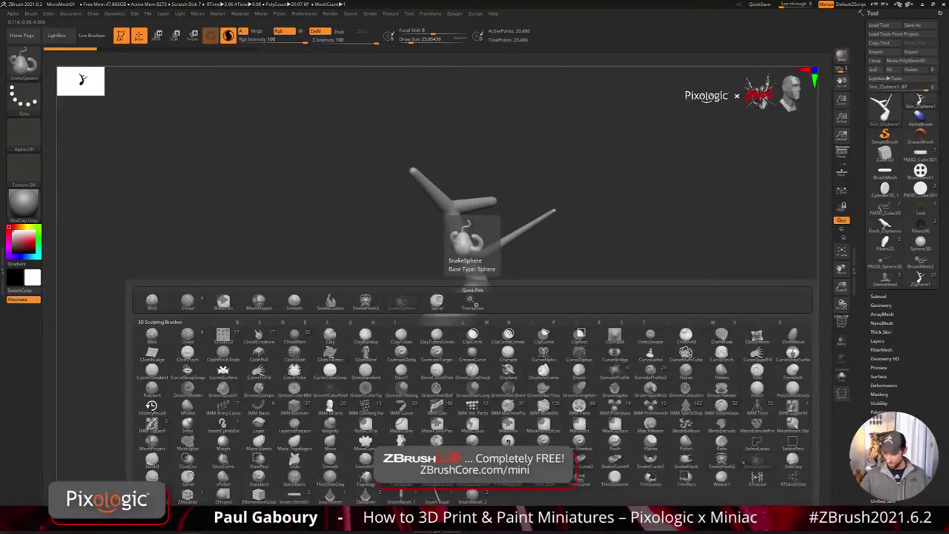
pyautogui.click(722, 461)
pyautogui.moveTo(458, 222)
pyautogui.mouseDown(button='right')
pyautogui.moveTo(447, 204)
pyautogui.moveTo(466, 238)
pyautogui.mouseUp(button='right')
pyautogui.moveTo(442, 218); pyautogui.dragTo(429, 171)
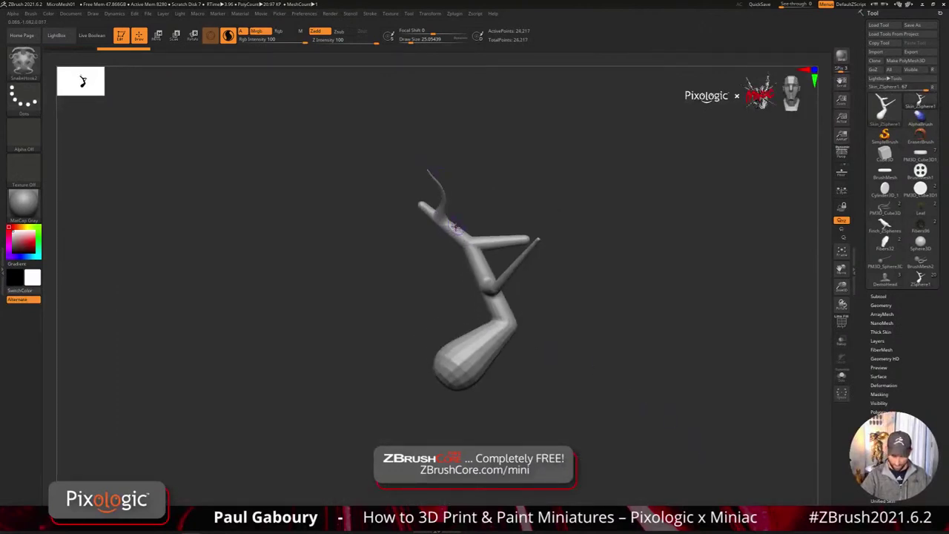
# - Pull several thin curved spikes off the skinned horn's upper branches in different directions with SnakeHook2, undoing unwanted pulls
pyautogui.moveTo(456, 227); pyautogui.dragTo(460, 207)
pyautogui.moveTo(462, 204); pyautogui.dragTo(412, 190, button='right')
pyautogui.hotkey('ctrl', 'z')
pyautogui.moveTo(438, 198); pyautogui.dragTo(412, 179)
pyautogui.moveTo(447, 195); pyautogui.dragTo(441, 226, button='right')
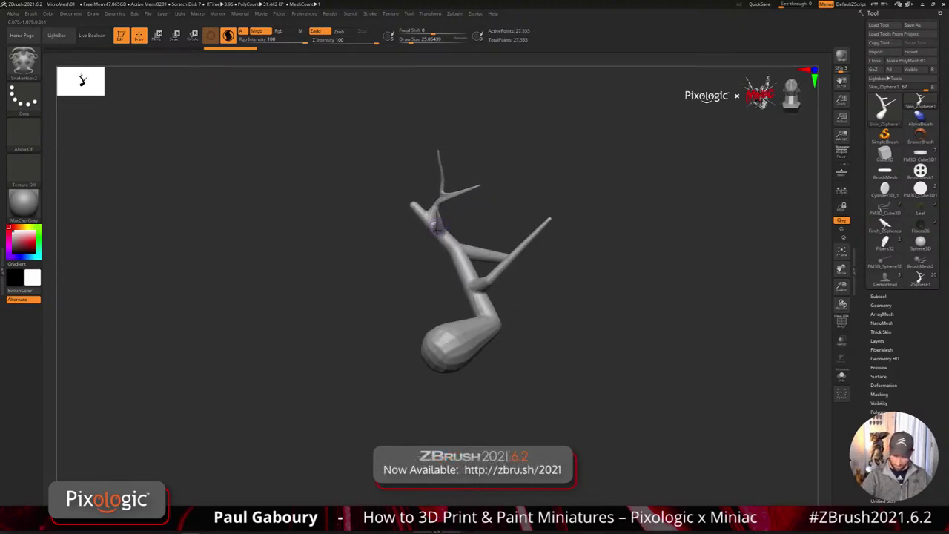
pyautogui.moveTo(447, 241); pyautogui.dragTo(422, 226)
pyautogui.moveTo(449, 231); pyautogui.dragTo(455, 194, button='right')
pyautogui.moveTo(456, 187); pyautogui.dragTo(469, 176)
pyautogui.moveTo(473, 178); pyautogui.dragTo(508, 199, button='right')
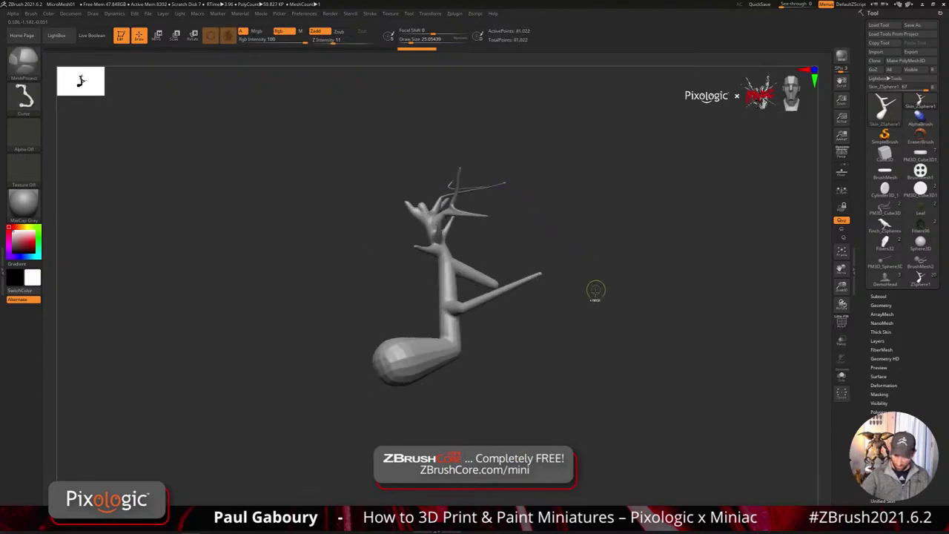
pyautogui.keyDown('ctrl'); pyautogui.moveTo(596, 290); pyautogui.dragTo(585, 299); pyautogui.keyUp('ctrl')
pyautogui.moveTo(585, 299)
pyautogui.mouseDown(button='right')
pyautogui.moveTo(562, 275)
pyautogui.moveTo(565, 314)
pyautogui.moveTo(582, 316)
pyautogui.mouseUp(button='right')
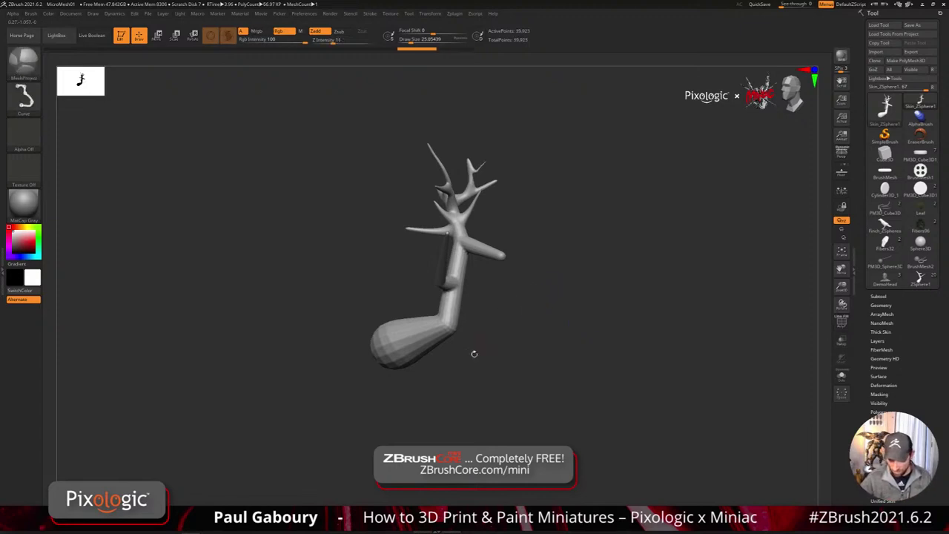
# - Turn off SnakeHook2's global tablet pressure settings, raise the Size curve's low-pressure end and pull a test spike off the lower stem
pyautogui.click(31, 14)
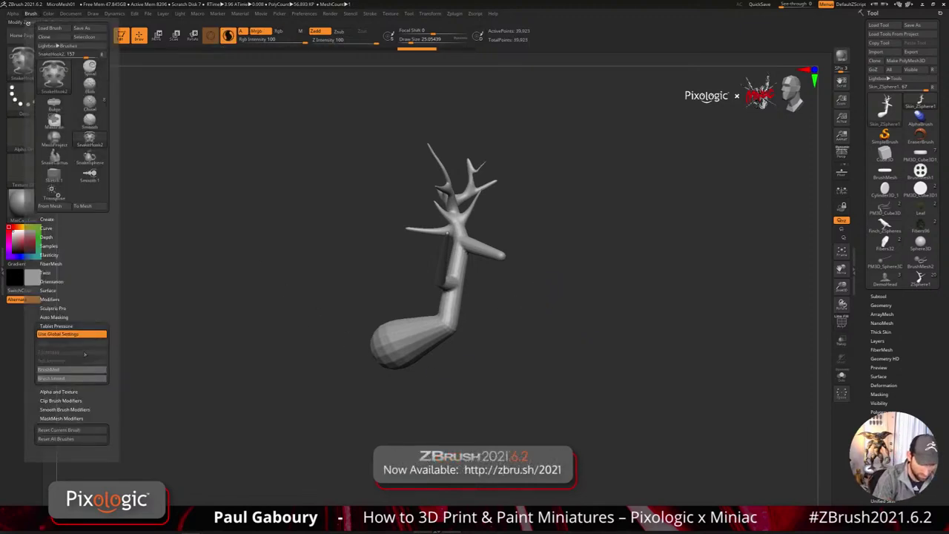
pyautogui.click(79, 335)
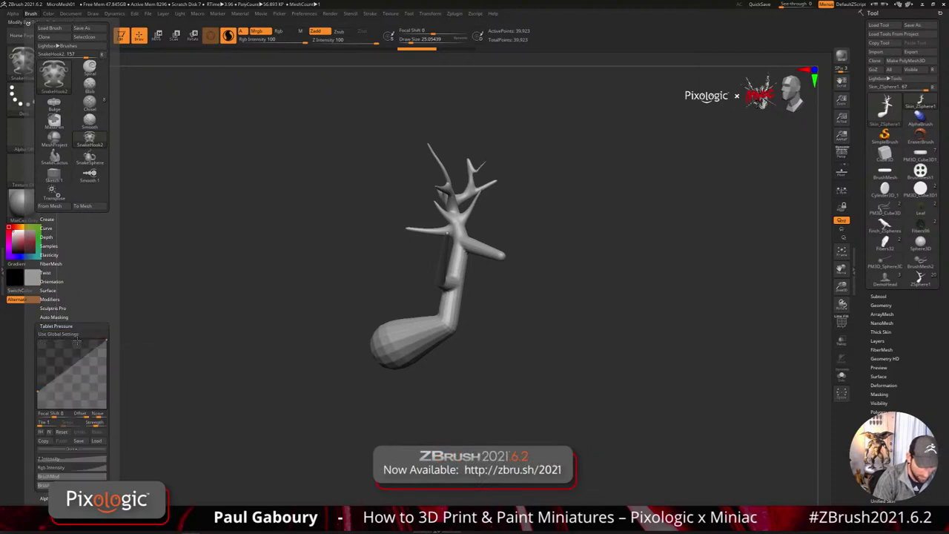
pyautogui.moveTo(36, 393)
pyautogui.mouseDown()
pyautogui.moveTo(52, 305)
pyautogui.moveTo(42, 271)
pyautogui.mouseUp()
pyautogui.moveTo(456, 310)
pyautogui.mouseDown()
pyautogui.moveTo(519, 297)
pyautogui.moveTo(559, 304)
pyautogui.mouseUp()
# - Raise SnakeHook2's Z Intensity pressure curve at the low end and pull another thin spike off the stem's base
pyautogui.click(31, 15)
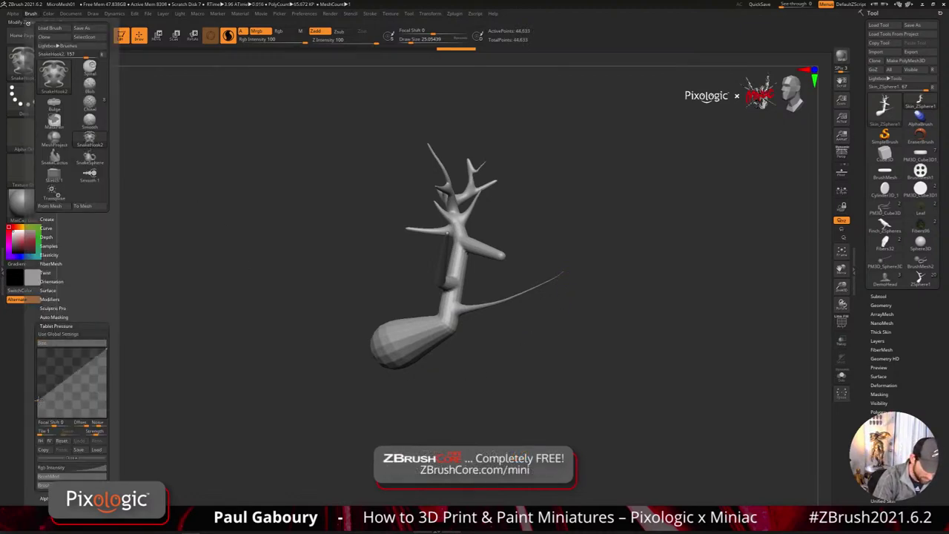
pyautogui.moveTo(38, 404); pyautogui.dragTo(39, 343)
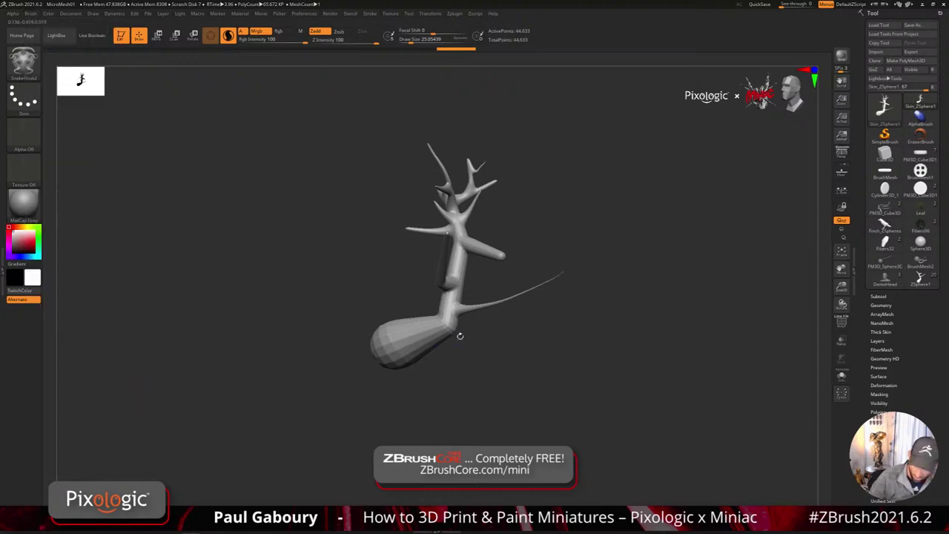
pyautogui.moveTo(529, 323); pyautogui.dragTo(532, 322)
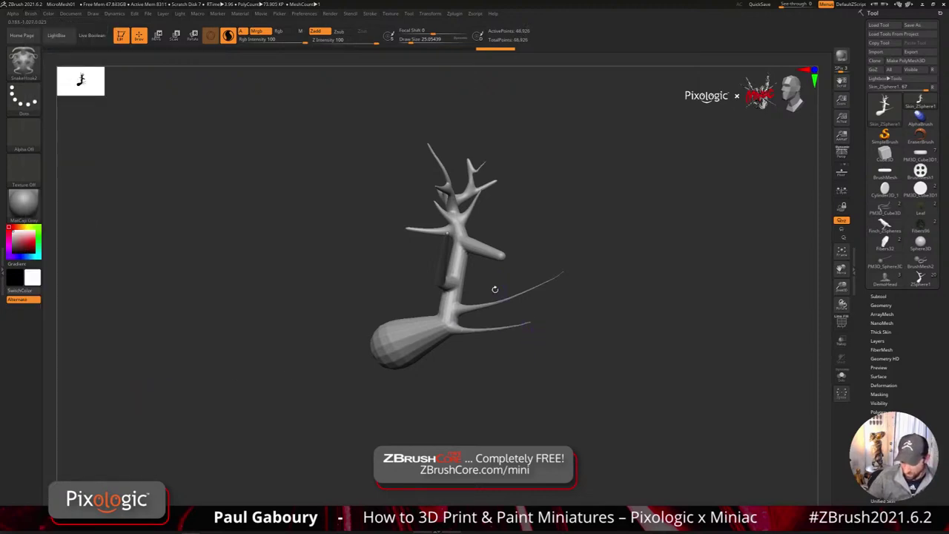
# - Pull more long thin spikes off the horn's middle side branch
pyautogui.moveTo(490, 243); pyautogui.dragTo(534, 211)
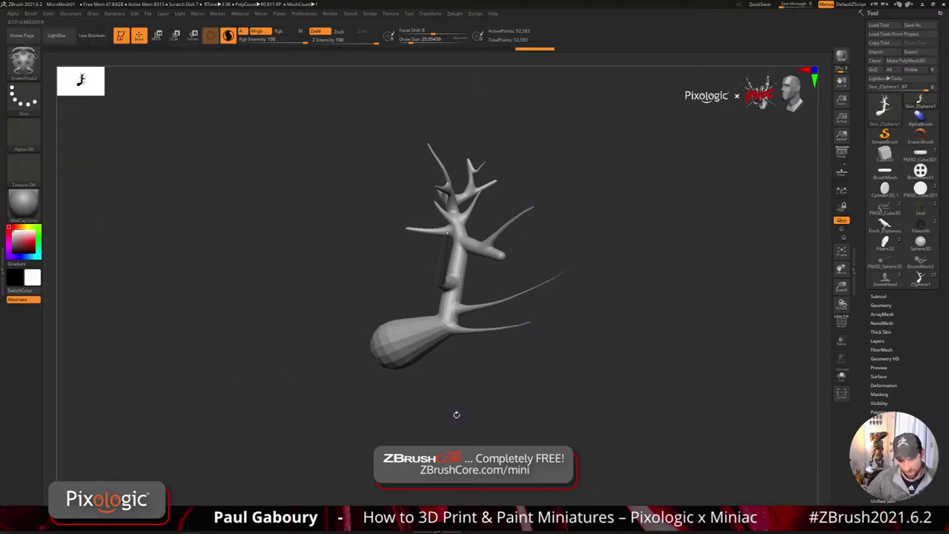
pyautogui.moveTo(502, 255); pyautogui.dragTo(567, 245)
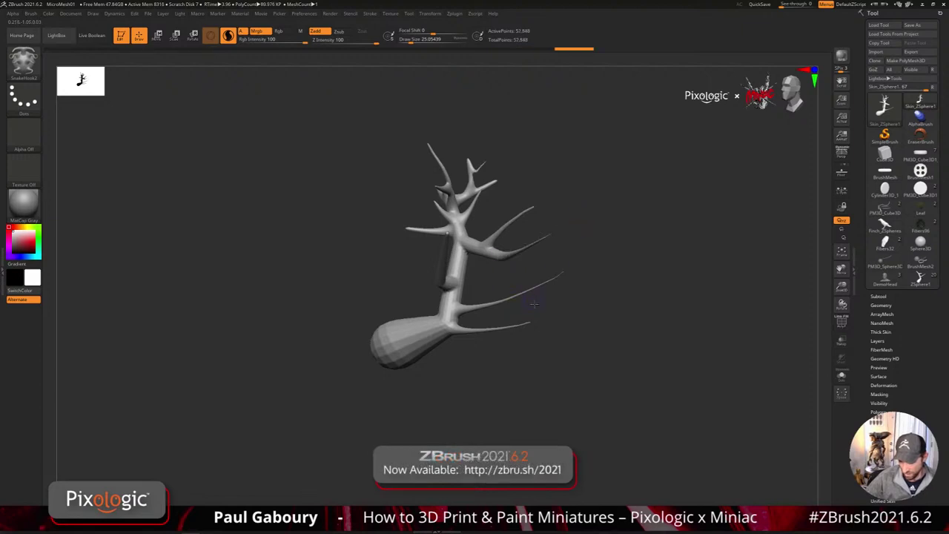
pyautogui.moveTo(533, 303); pyautogui.dragTo(571, 298)
pyautogui.moveTo(466, 238); pyautogui.dragTo(483, 209)
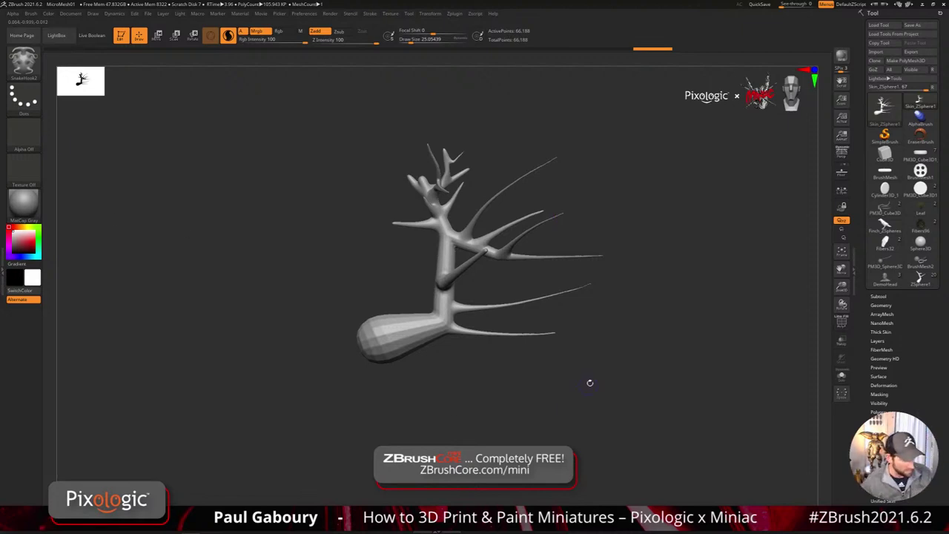
pyautogui.press('b')
pyautogui.press('s')
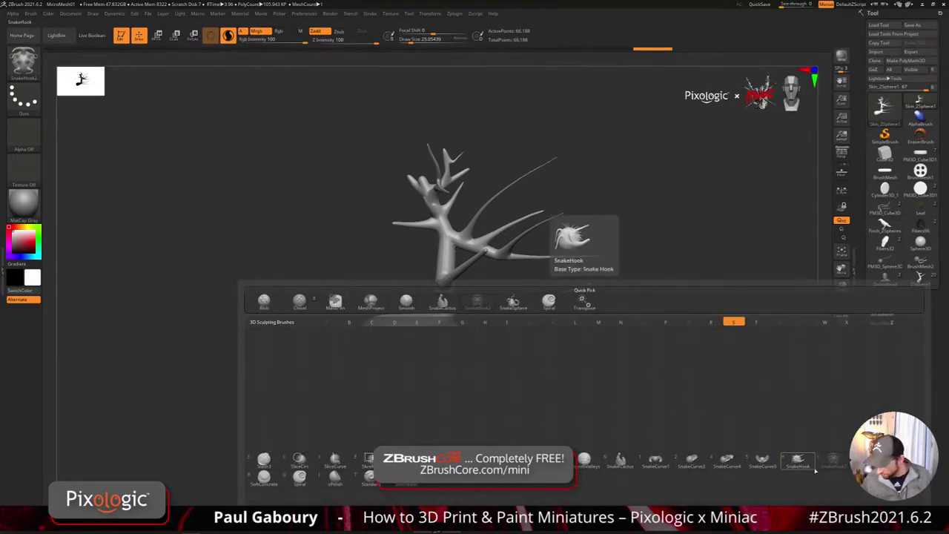
pyautogui.click(867, 461)
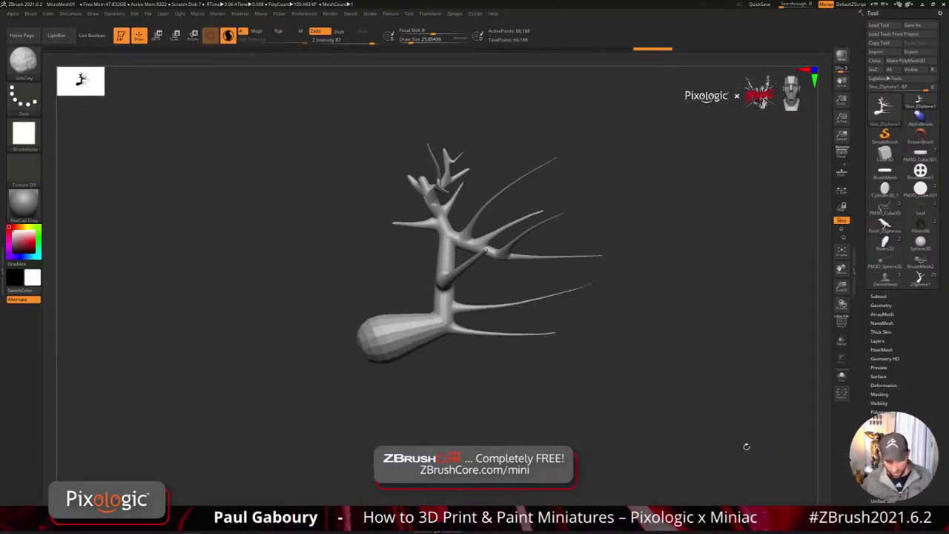
# - Choose the SnakeSphere brush and pull round-tipped branches off the horn's stem and base
pyautogui.press('b')
pyautogui.press('s')
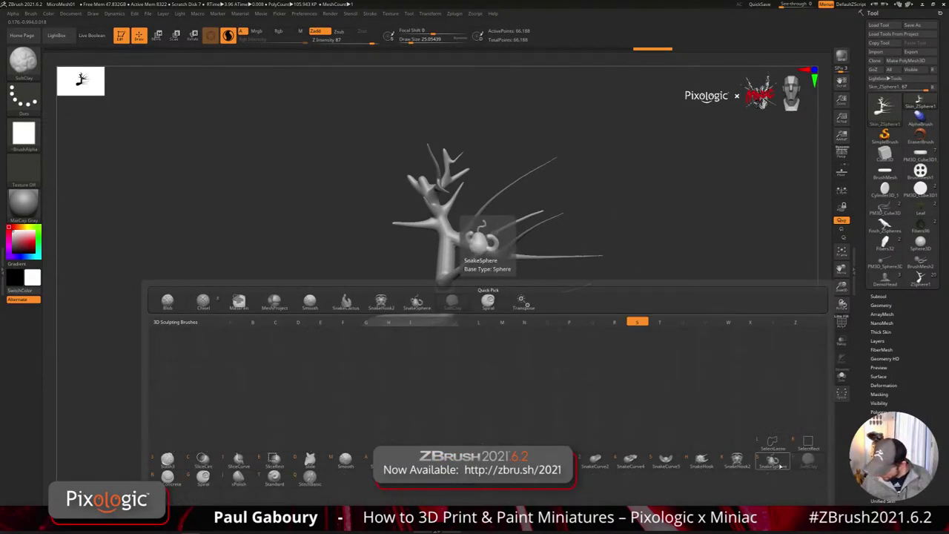
pyautogui.click(773, 459)
pyautogui.keyDown('alt'); pyautogui.moveTo(548, 415); pyautogui.dragTo(560, 452, button='right'); pyautogui.keyUp('alt')
pyautogui.keyDown('ctrl'); pyautogui.moveTo(559, 453); pyautogui.dragTo(556, 475, button='right'); pyautogui.keyUp('ctrl')
pyautogui.moveTo(556, 475); pyautogui.dragTo(535, 436, button='right')
pyautogui.moveTo(474, 439); pyautogui.dragTo(489, 426)
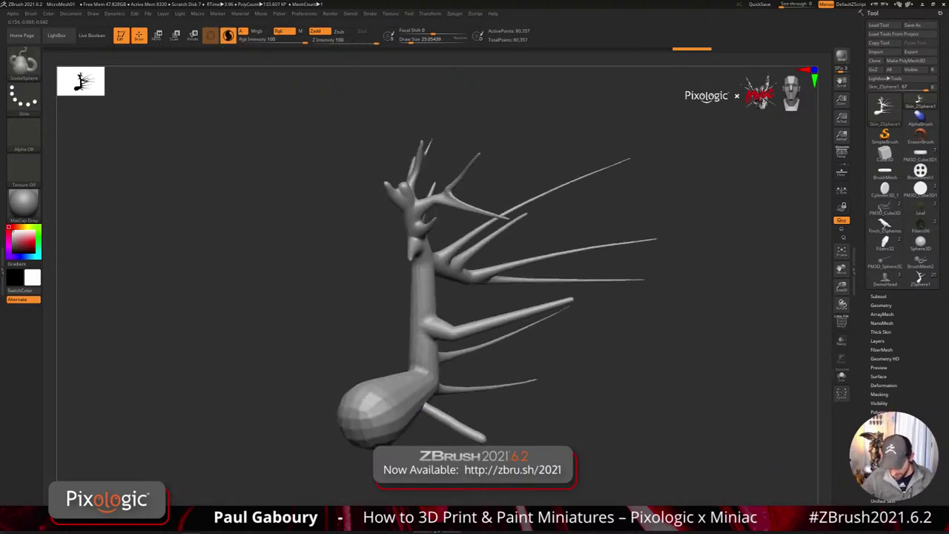
# - Vary the Draw Size and pull a thicker and a thinner rounded branch off the back of the stem and base
pyautogui.press('s')
pyautogui.moveTo(411, 330); pyautogui.dragTo(377, 279)
pyautogui.press('s')
pyautogui.moveTo(429, 371); pyautogui.dragTo(358, 331)
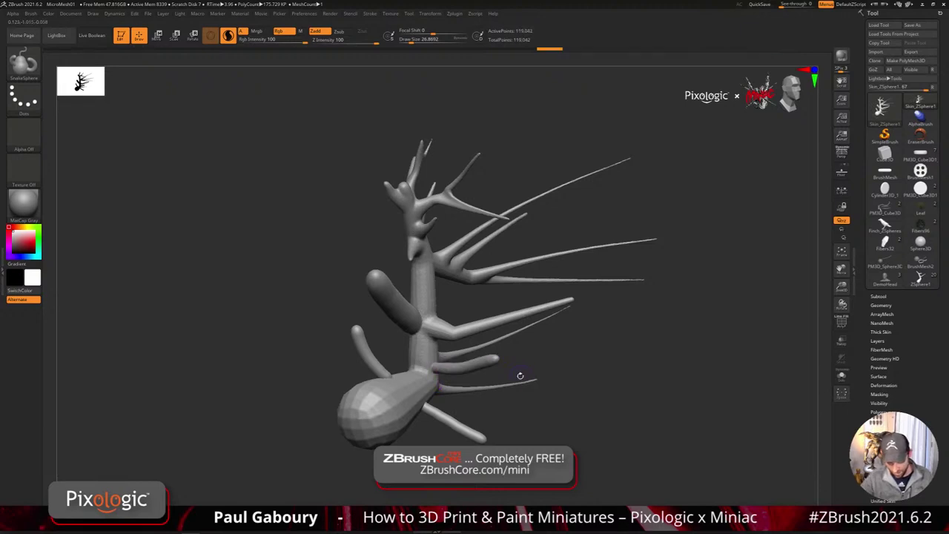
# - Try pulling thick branches off the horn's base at a Draw Size of about 59 and undo them
pyautogui.moveTo(514, 381)
pyautogui.mouseDown()
pyautogui.moveTo(504, 363)
pyautogui.moveTo(521, 333)
pyautogui.moveTo(470, 359)
pyautogui.moveTo(593, 338)
pyautogui.mouseUp()
pyautogui.press('s')
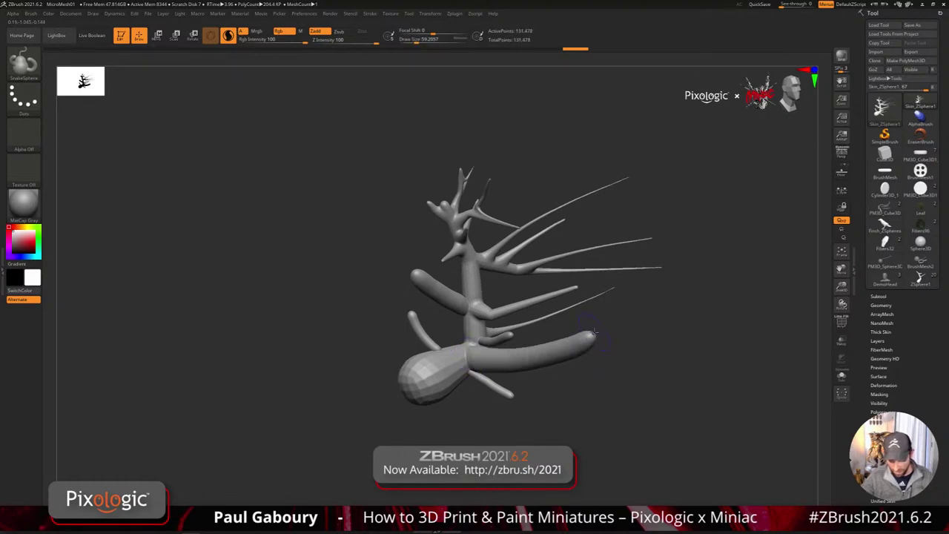
pyautogui.moveTo(435, 377)
pyautogui.mouseDown()
pyautogui.moveTo(565, 406)
pyautogui.moveTo(623, 387)
pyautogui.mouseUp()
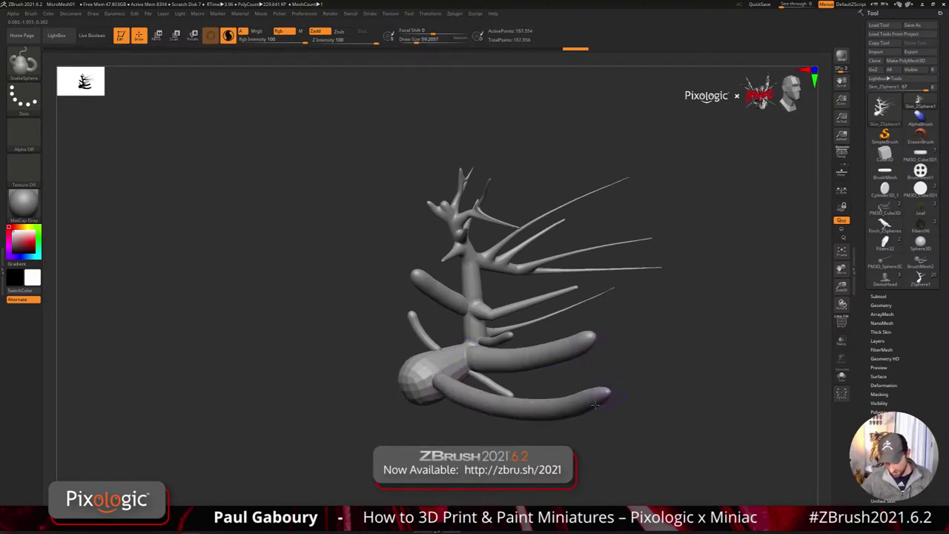
pyautogui.moveTo(532, 435)
pyautogui.mouseDown()
pyautogui.moveTo(561, 442)
pyautogui.moveTo(556, 461)
pyautogui.moveTo(545, 430)
pyautogui.moveTo(531, 430)
pyautogui.mouseUp()
pyautogui.hotkey('ctrl', 'z')
pyautogui.hotkey('ctrl', 'z')
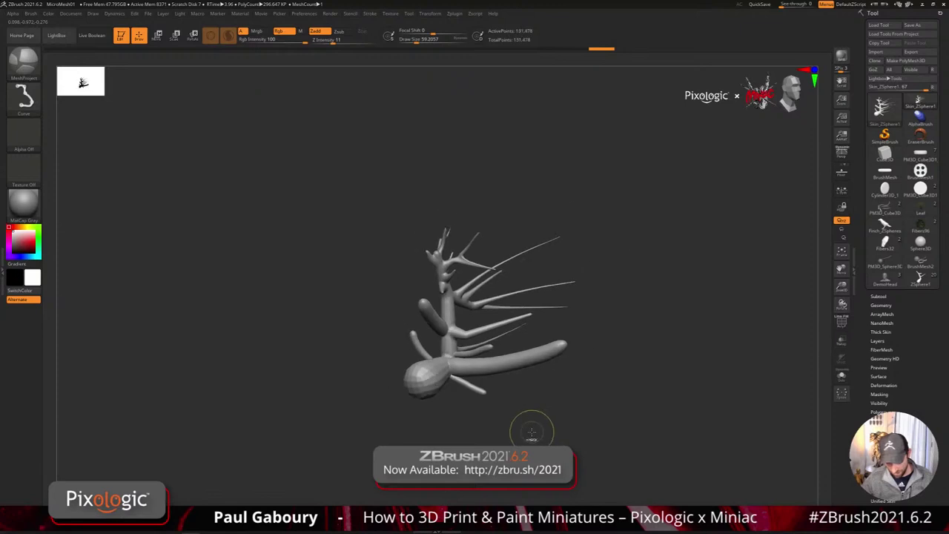
# - Raise the low-pressure ends of SnakeSphere's Size and Z Intensity tablet pressure curves to the maximum
pyautogui.click(30, 13)
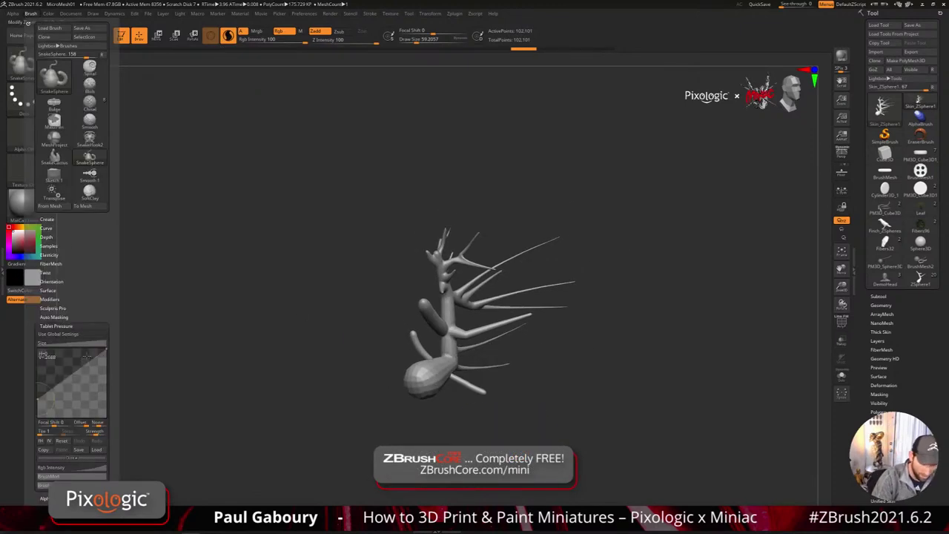
pyautogui.click(46, 343)
pyautogui.moveTo(38, 391); pyautogui.dragTo(37, 347)
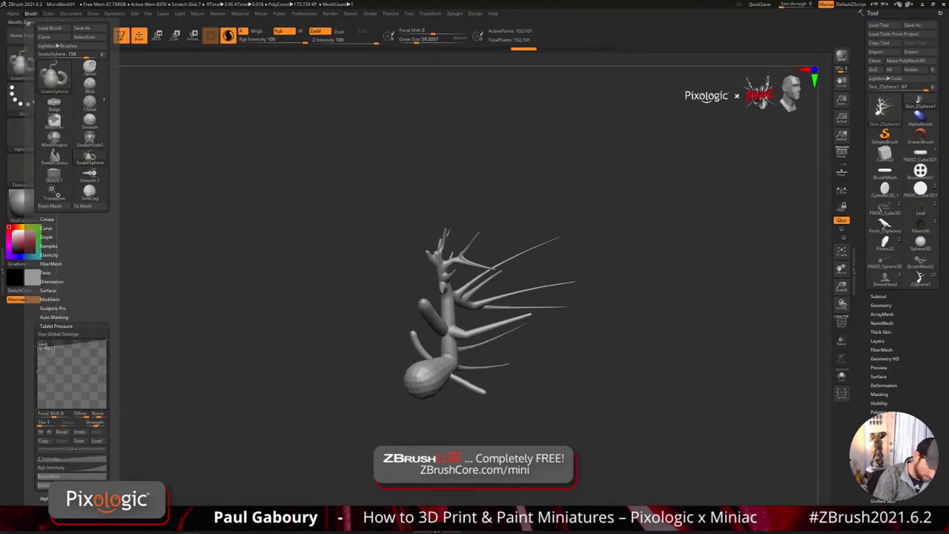
pyautogui.click(52, 458)
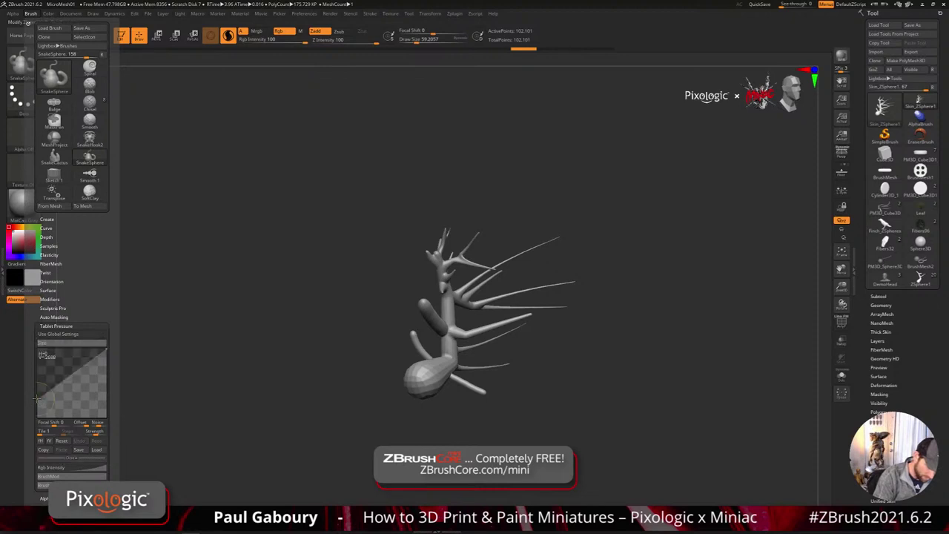
pyautogui.moveTo(37, 399); pyautogui.dragTo(36, 348)
# - Set the Draw Size to about 33 and pull a long main branch off the horn's base
pyautogui.moveTo(227, 421); pyautogui.dragTo(196, 419)
pyautogui.moveTo(432, 381)
pyautogui.mouseDown()
pyautogui.moveTo(386, 359)
pyautogui.moveTo(300, 237)
pyautogui.mouseUp()
pyautogui.moveTo(439, 425)
pyautogui.mouseDown()
pyautogui.moveTo(407, 428)
pyautogui.moveTo(430, 426)
pyautogui.moveTo(423, 238)
pyautogui.moveTo(447, 329)
pyautogui.moveTo(437, 415)
pyautogui.moveTo(430, 373)
pyautogui.moveTo(454, 439)
pyautogui.moveTo(466, 429)
pyautogui.mouseUp()
pyautogui.press('s')
pyautogui.moveTo(415, 376)
pyautogui.mouseDown()
pyautogui.moveTo(478, 356)
pyautogui.moveTo(549, 300)
pyautogui.moveTo(627, 267)
pyautogui.moveTo(581, 376)
pyautogui.moveTo(591, 393)
pyautogui.moveTo(573, 363)
pyautogui.mouseUp()
# - Pull curved side branches off the long main branch and fork them upward with SnakeSphere
pyautogui.moveTo(539, 328); pyautogui.dragTo(615, 361)
pyautogui.moveTo(502, 337)
pyautogui.mouseDown()
pyautogui.moveTo(530, 270)
pyautogui.moveTo(561, 241)
pyautogui.mouseUp()
pyautogui.moveTo(618, 264); pyautogui.dragTo(586, 161)
pyautogui.moveTo(536, 252); pyautogui.dragTo(558, 177)
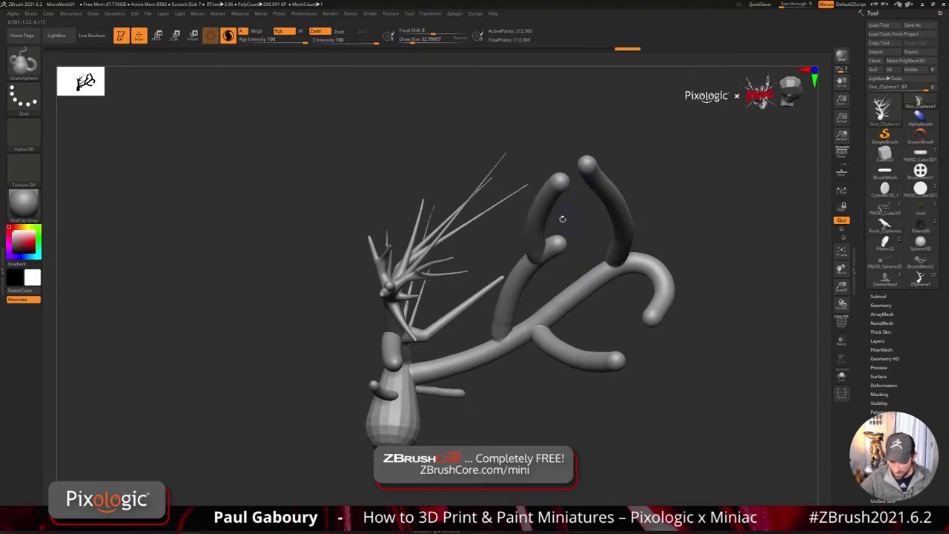
# - Add further forks to the tall upper branches of the antler shape with SnakeSphere
pyautogui.moveTo(542, 212)
pyautogui.mouseDown()
pyautogui.moveTo(593, 191)
pyautogui.moveTo(601, 242)
pyautogui.moveTo(568, 351)
pyautogui.mouseUp()
pyautogui.moveTo(589, 293)
pyautogui.mouseDown()
pyautogui.moveTo(633, 239)
pyautogui.moveTo(612, 160)
pyautogui.mouseUp()
pyautogui.moveTo(601, 210)
pyautogui.mouseDown()
pyautogui.moveTo(657, 165)
pyautogui.moveTo(665, 143)
pyautogui.mouseUp()
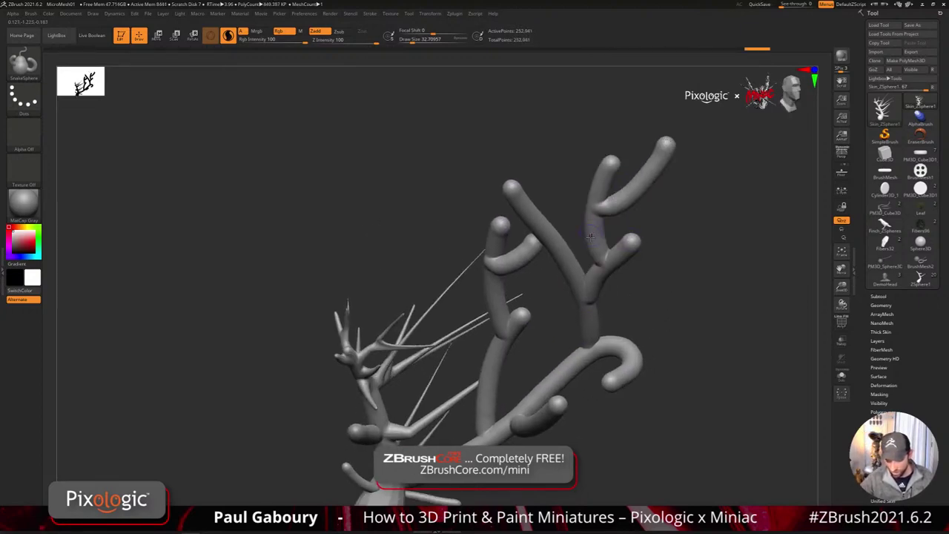
pyautogui.moveTo(556, 239)
pyautogui.mouseDown()
pyautogui.moveTo(553, 204)
pyautogui.moveTo(569, 137)
pyautogui.mouseUp()
# - Reduce the Draw Size to about 17 and pull small twigs off an upper branch tip
pyautogui.press('s')
pyautogui.moveTo(564, 185); pyautogui.dragTo(556, 185)
pyautogui.moveTo(545, 172)
pyautogui.mouseDown()
pyautogui.moveTo(537, 117)
pyautogui.moveTo(589, 147)
pyautogui.mouseUp()
pyautogui.moveTo(577, 180)
pyautogui.mouseDown()
pyautogui.moveTo(559, 189)
pyautogui.moveTo(577, 180)
pyautogui.moveTo(565, 201)
pyautogui.moveTo(559, 179)
pyautogui.mouseUp()
pyautogui.moveTo(565, 222); pyautogui.dragTo(571, 245, button='right')
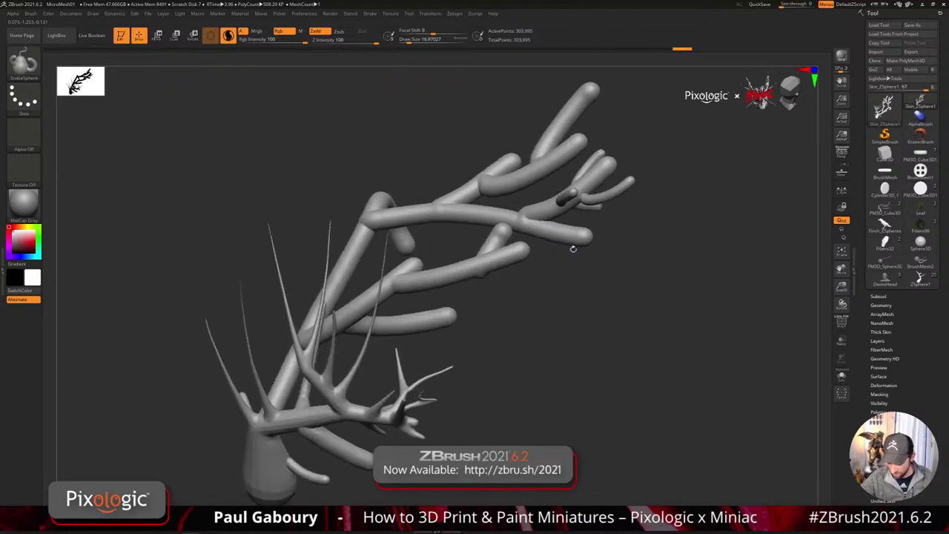
# - Pull more thin twigs off the upper branches and view the whole branching horn
pyautogui.moveTo(572, 245)
pyautogui.mouseDown()
pyautogui.moveTo(582, 257)
pyautogui.moveTo(623, 225)
pyautogui.mouseUp()
pyautogui.moveTo(464, 209)
pyautogui.mouseDown()
pyautogui.moveTo(453, 188)
pyautogui.moveTo(422, 190)
pyautogui.mouseUp()
pyautogui.moveTo(443, 223); pyautogui.dragTo(458, 244)
pyautogui.keyDown('ctrl'); pyautogui.moveTo(545, 327); pyautogui.dragTo(516, 347, button='right'); pyautogui.keyUp('ctrl')
pyautogui.moveTo(515, 348); pyautogui.dragTo(553, 341)
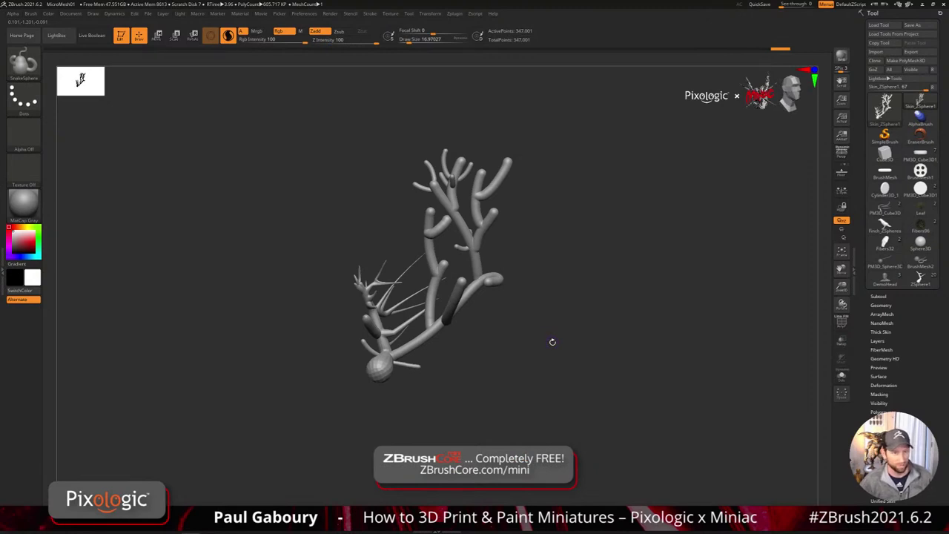